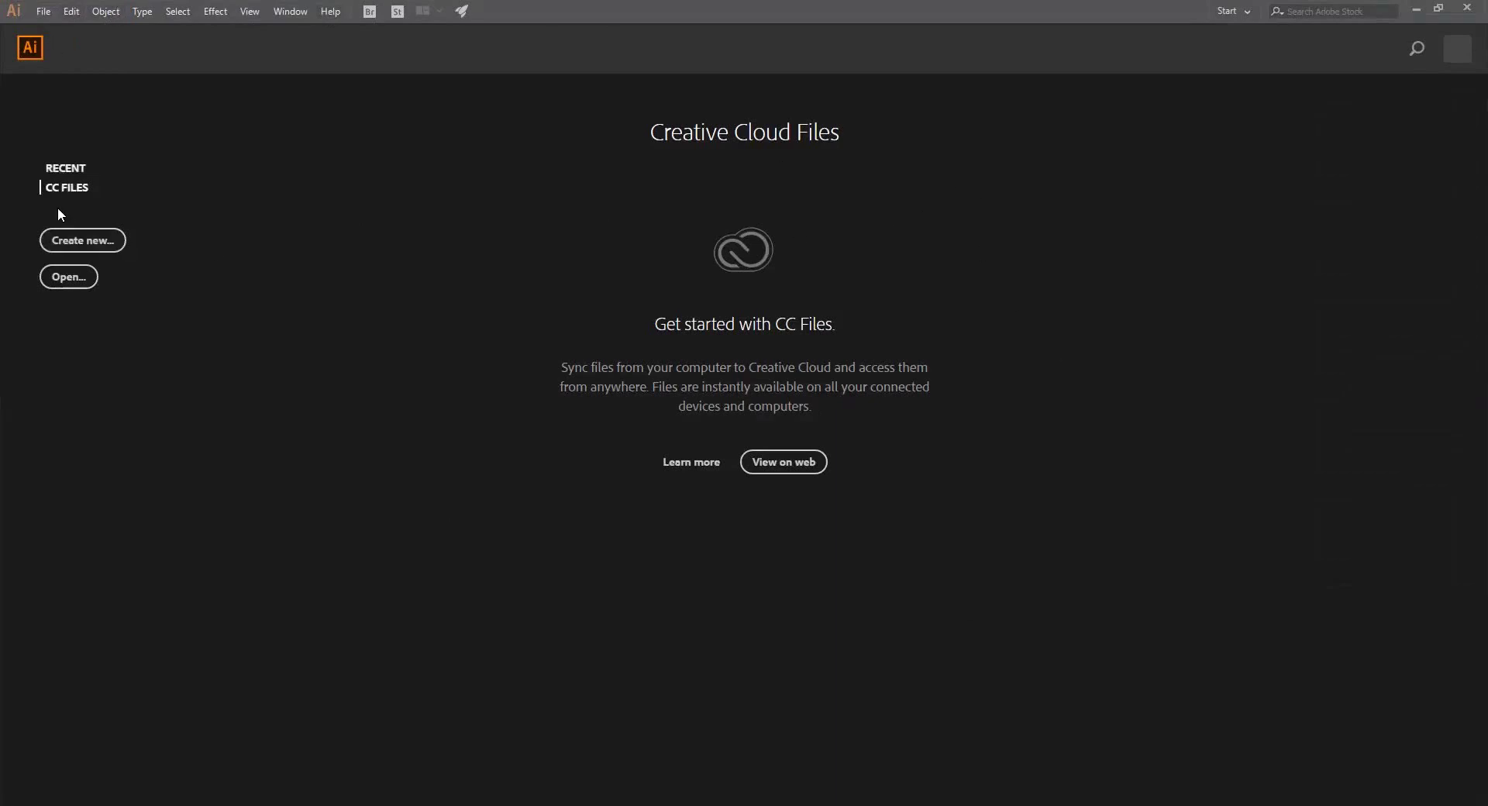
- Browse the recent files and Creative Cloud files lists on the home screen
{"action": "left_click", "coordinate": [66, 169]}
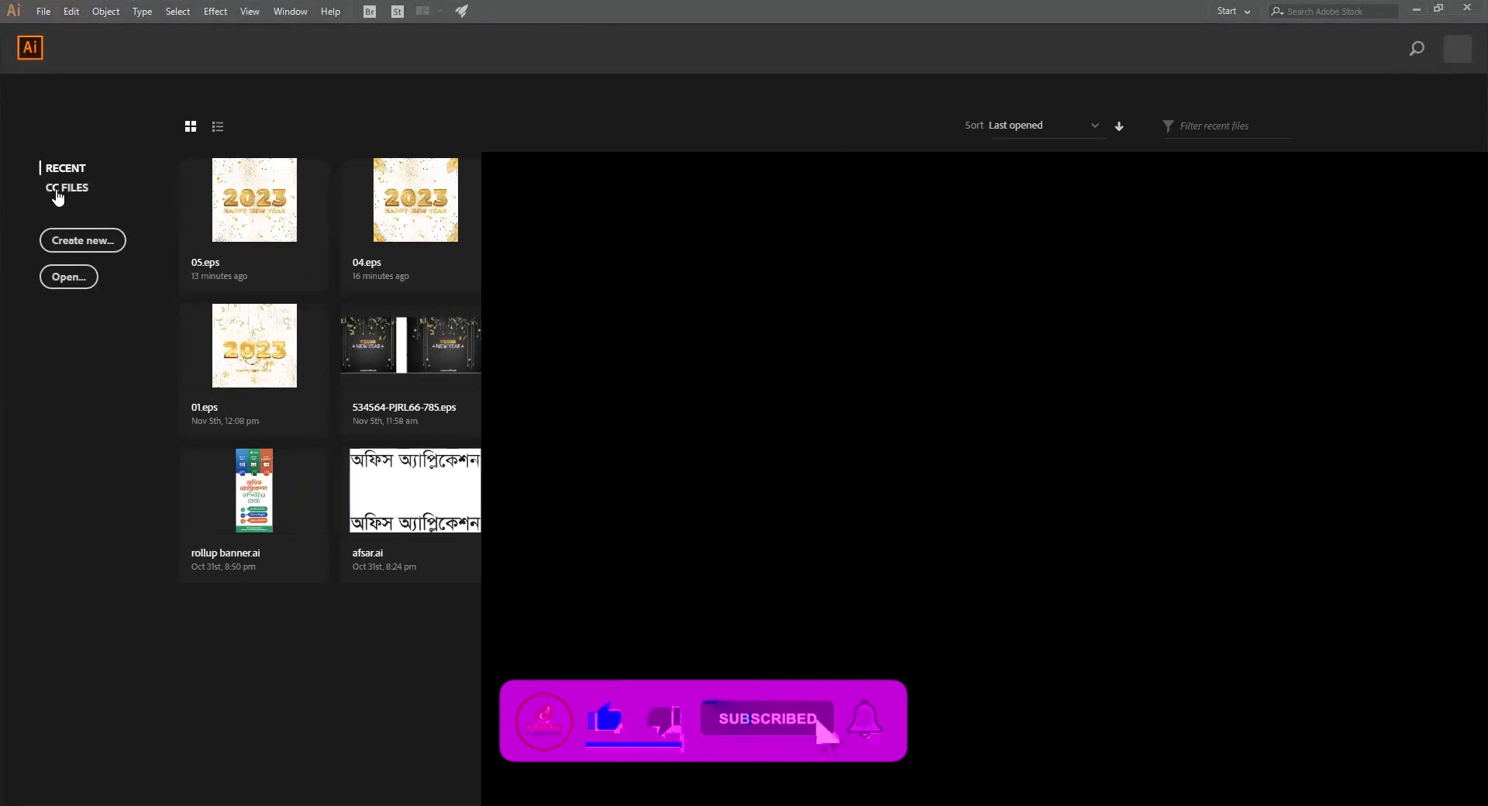
{"action": "left_click", "coordinate": [57, 192]}
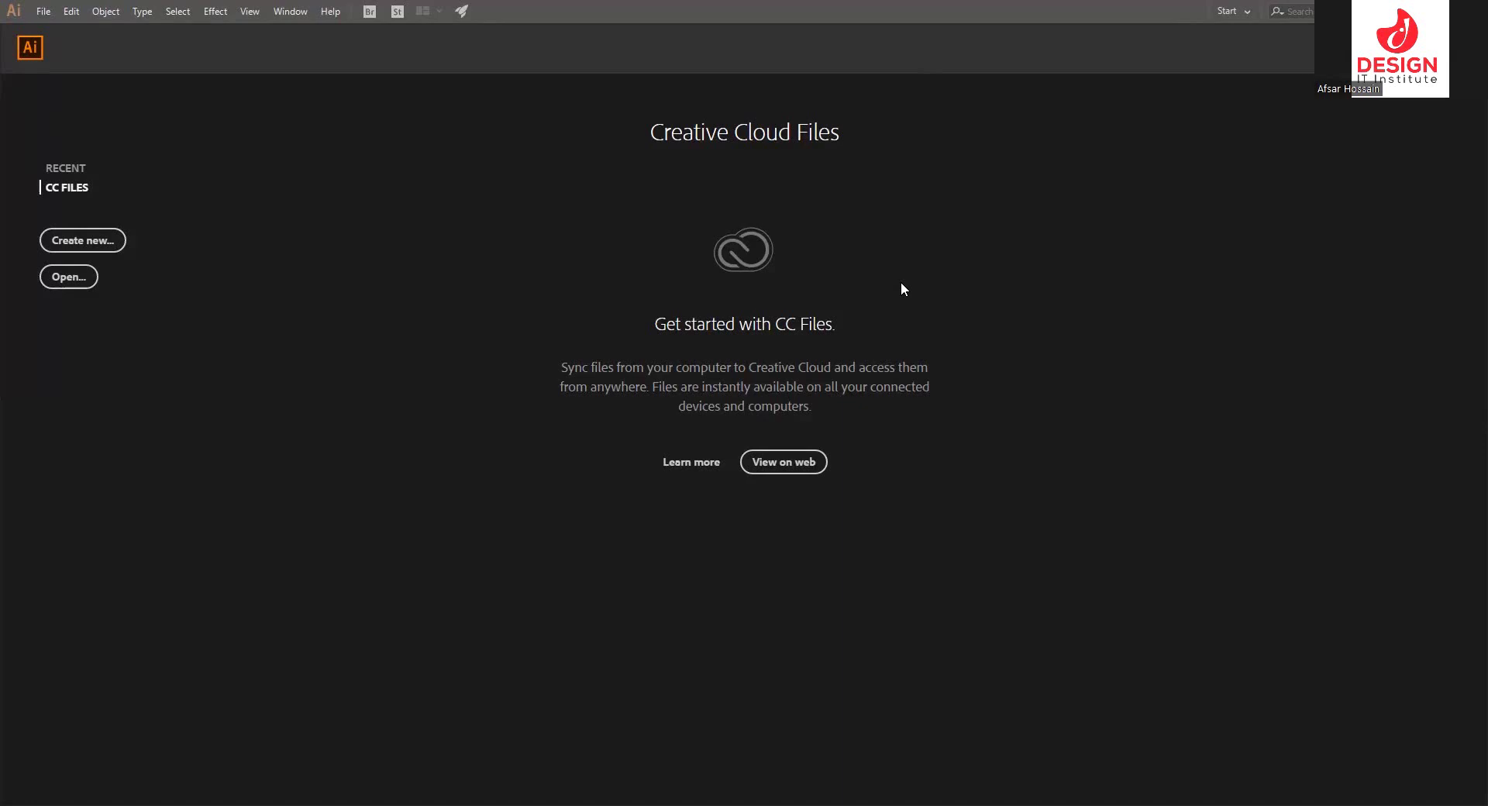
{"action": "left_click", "coordinate": [96, 243]}
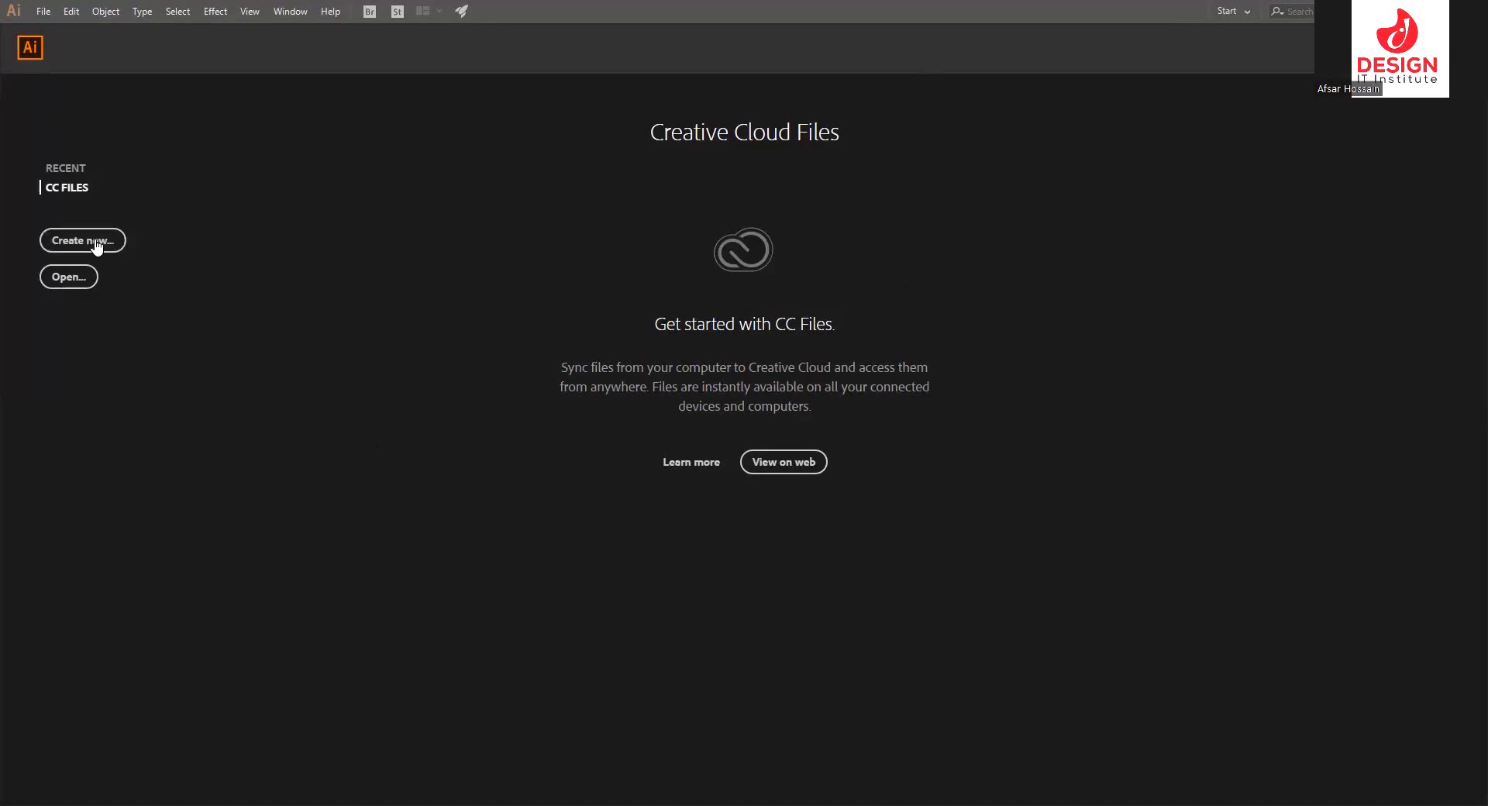
- Bring up the New Document dialog with Ctrl+N and move it toward the screen centre
{"action": "left_click", "coordinate": [44, 11]}
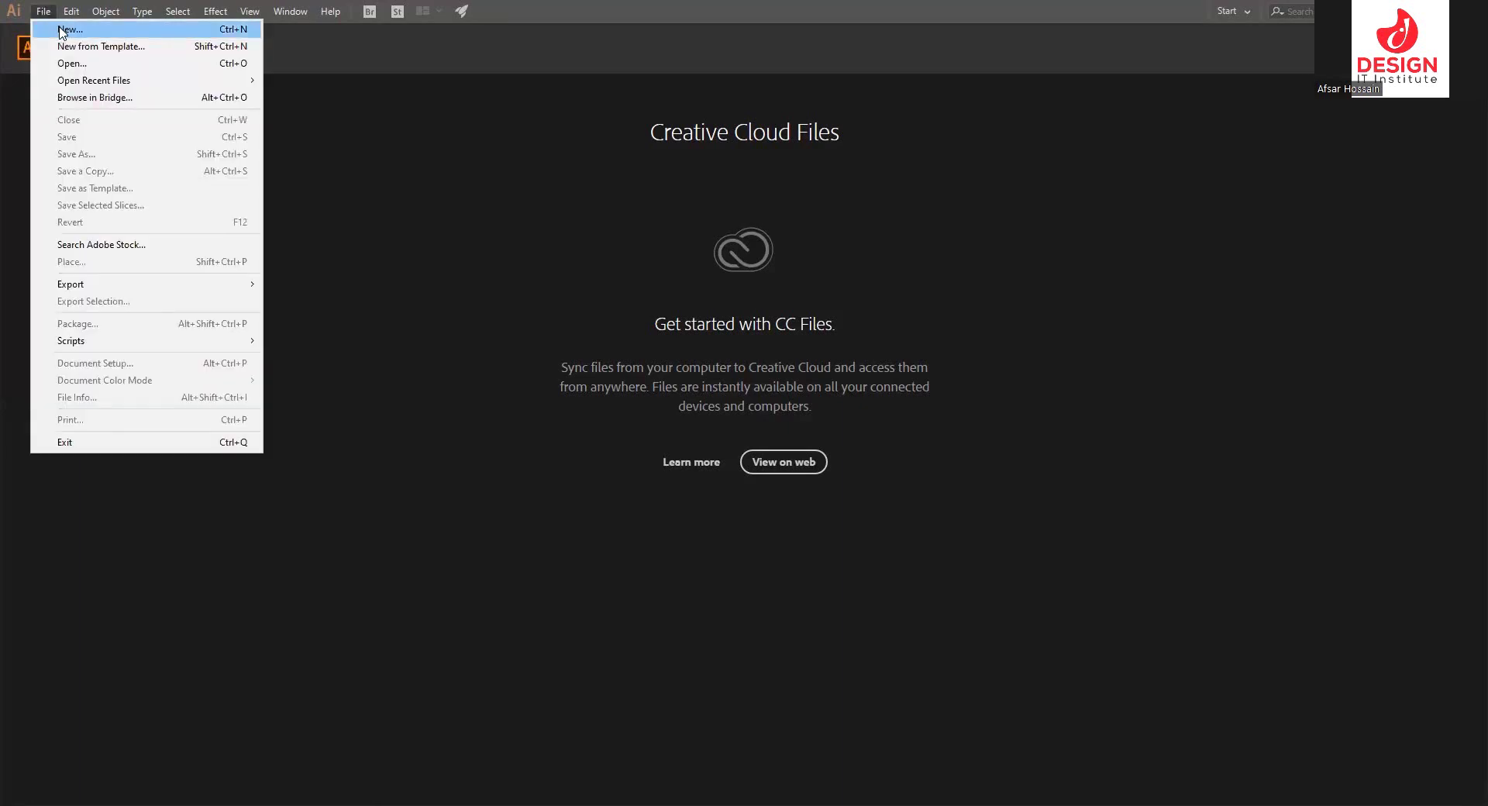
{"action": "left_click", "coordinate": [55, 14]}
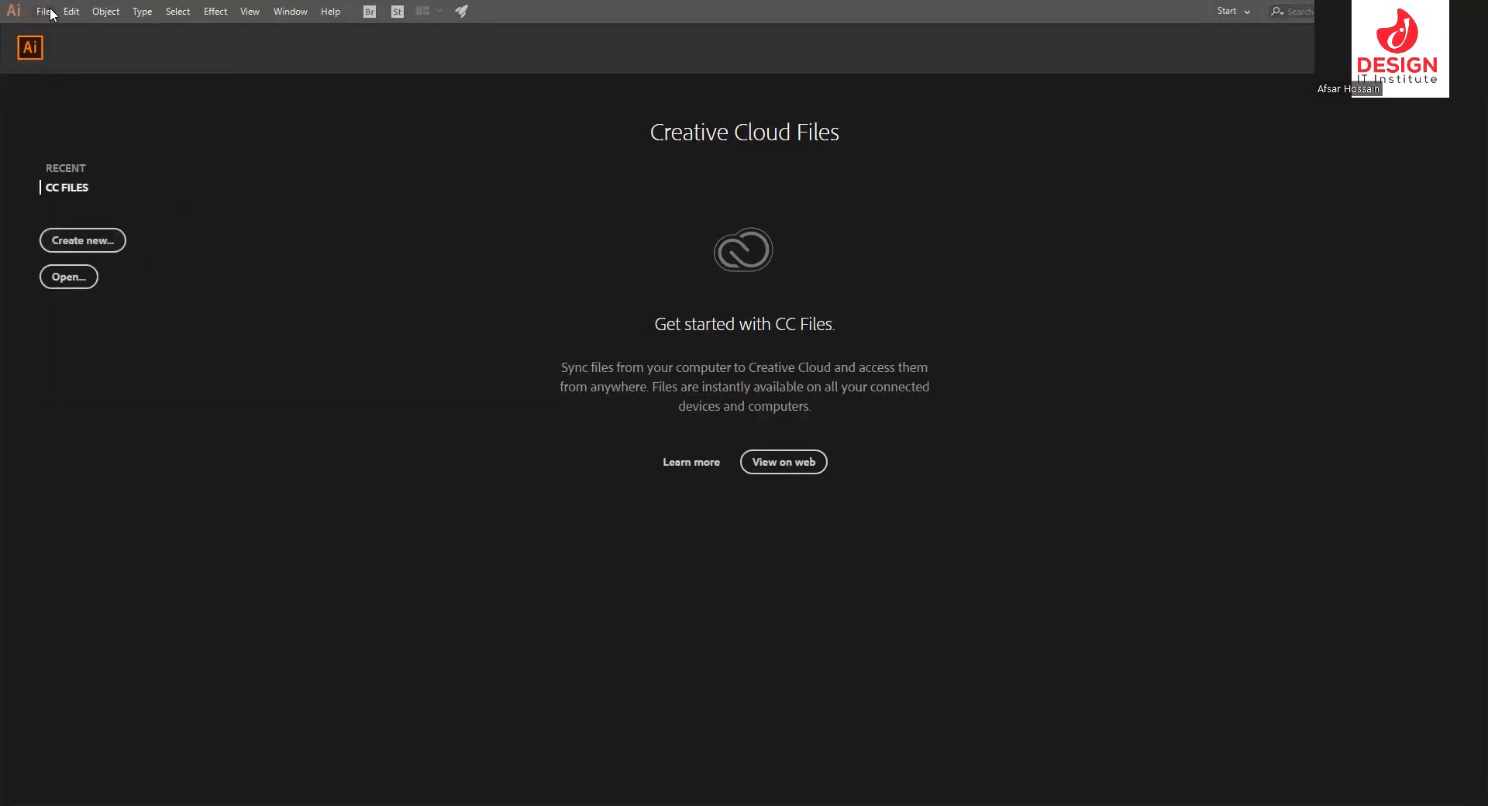
{"action": "left_click", "coordinate": [44, 11]}
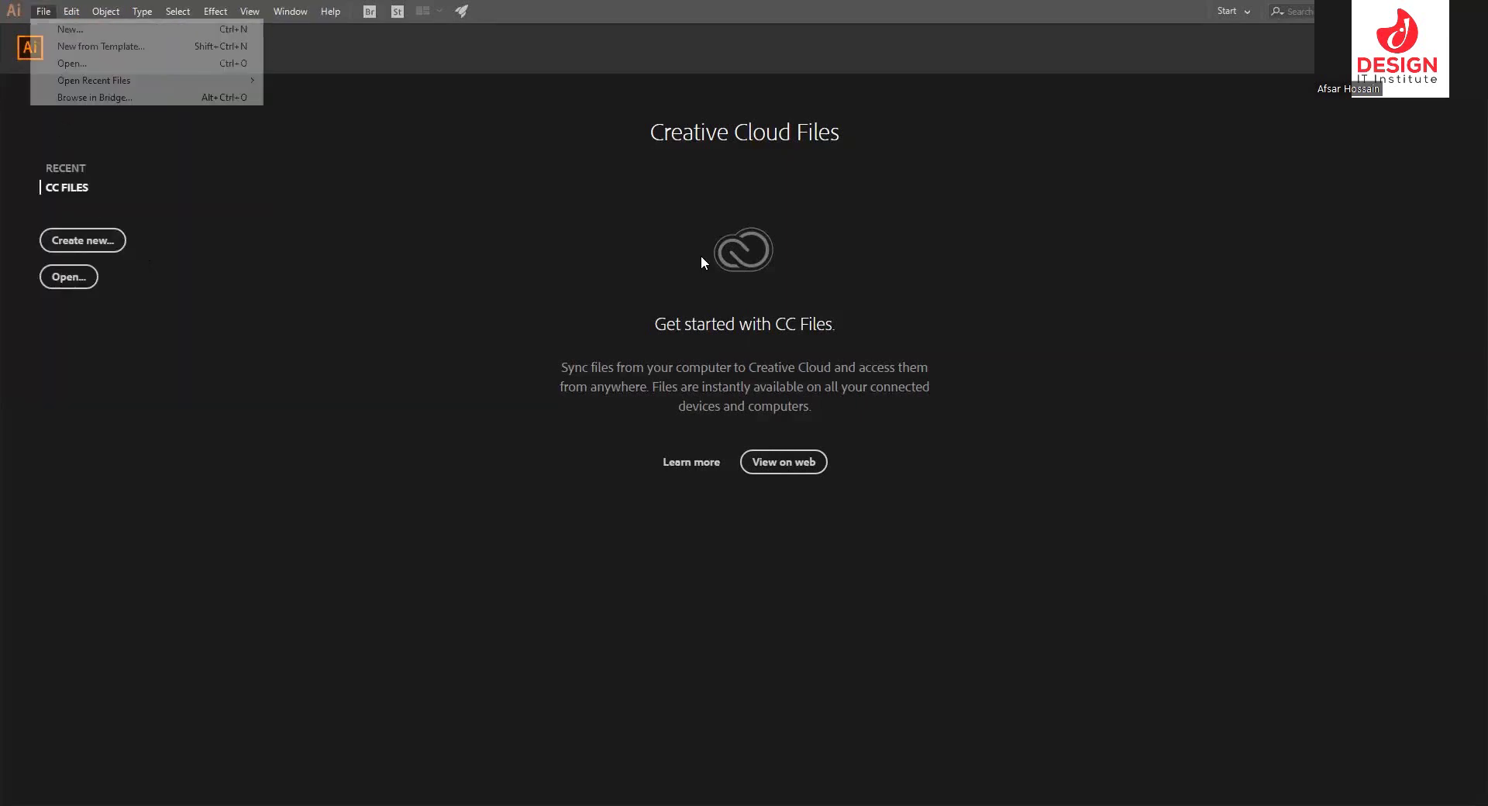
{"action": "key", "text": "ctrl+n"}
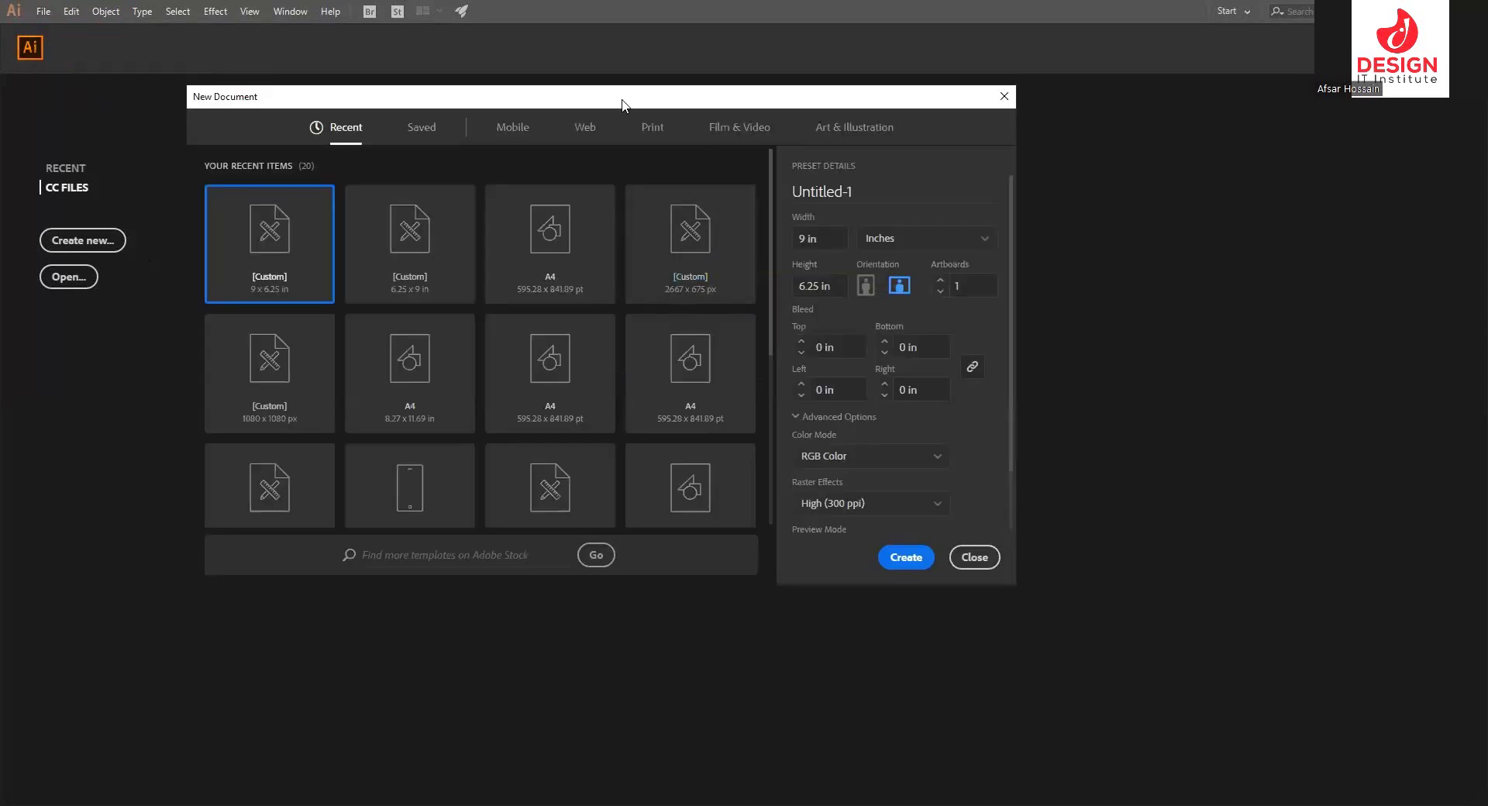
{"action": "left_click_drag", "start_coordinate": [622, 101], "coordinate": [822, 139]}
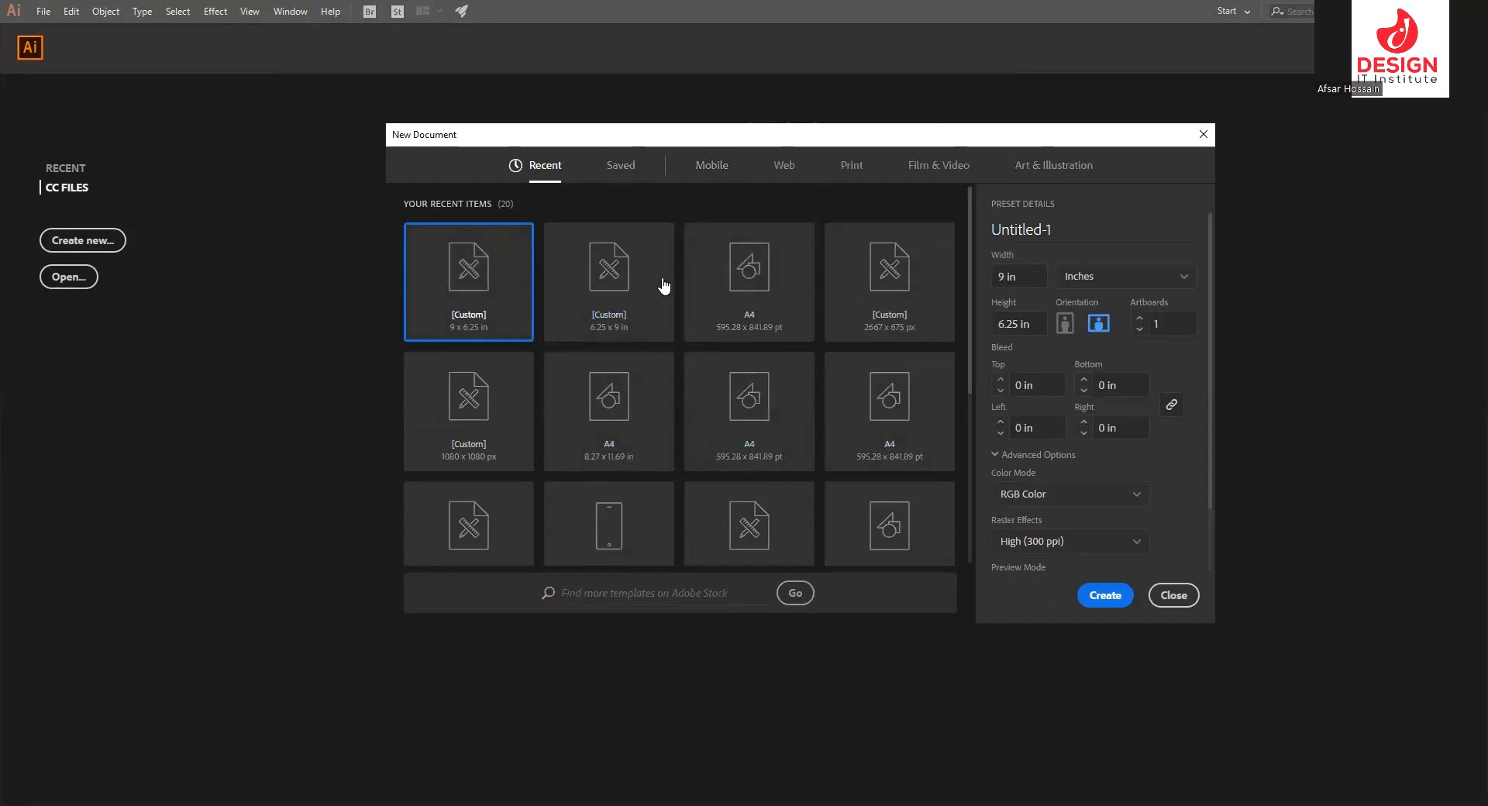
- Browse the Saved, Mobile, Web, Film & Video and Art presets, then choose Print A4 (595.276 × 841.89 pt)
{"action": "left_click", "coordinate": [630, 169]}
{"action": "left_click", "coordinate": [712, 166]}
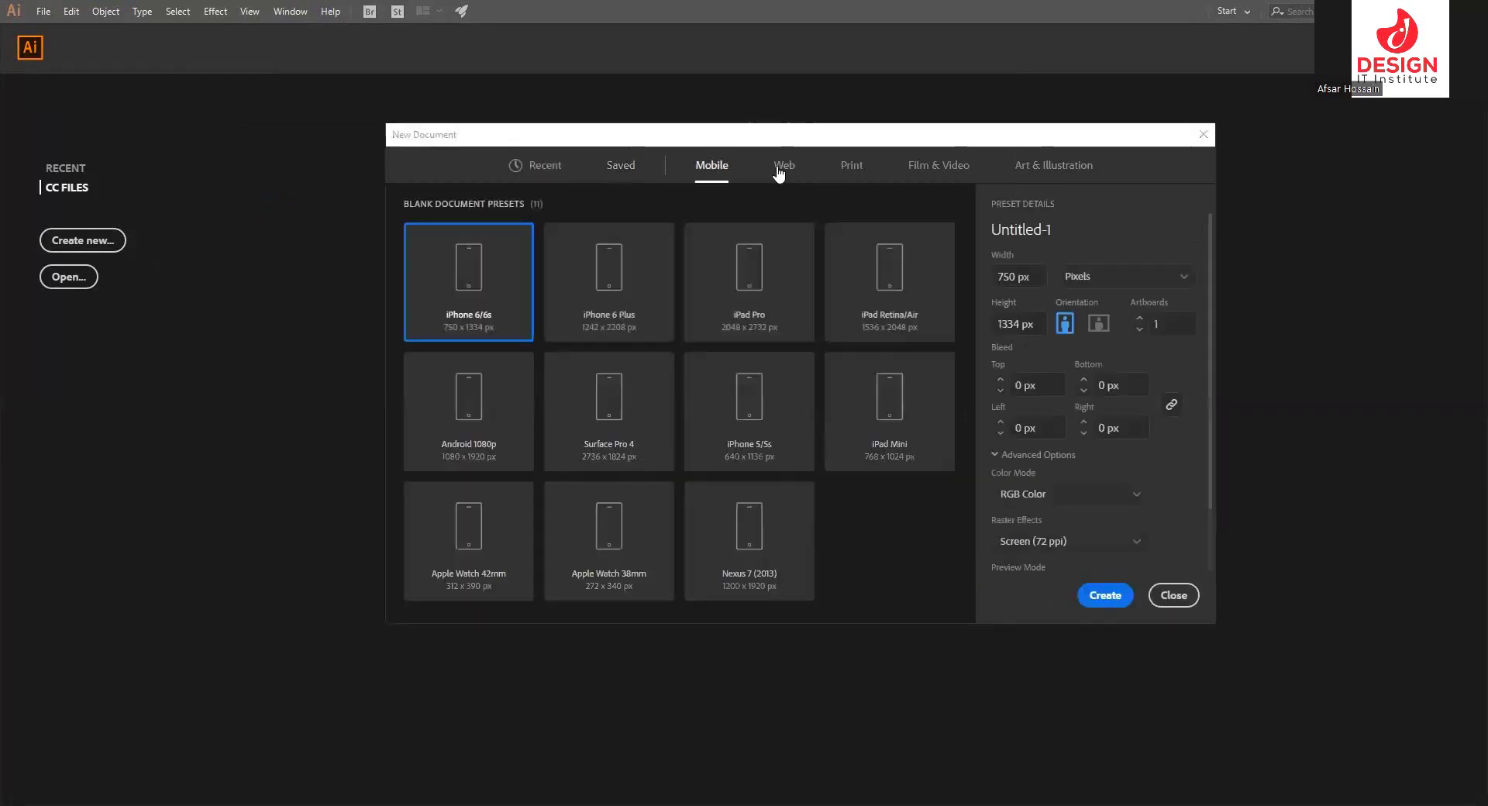
{"action": "left_click", "coordinate": [784, 166]}
{"action": "left_click", "coordinate": [849, 167]}
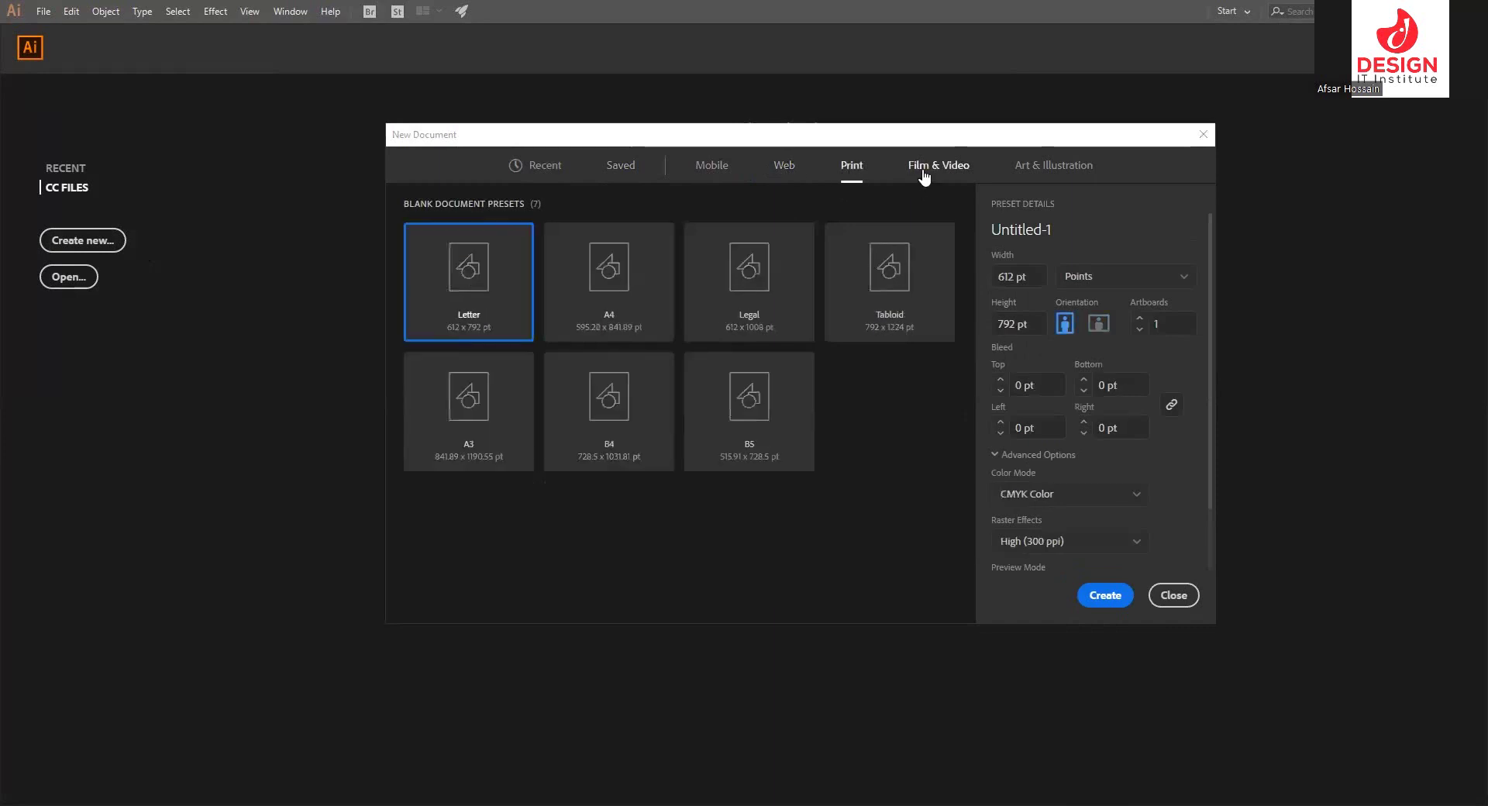
{"action": "left_click", "coordinate": [923, 167]}
{"action": "left_click", "coordinate": [1059, 168]}
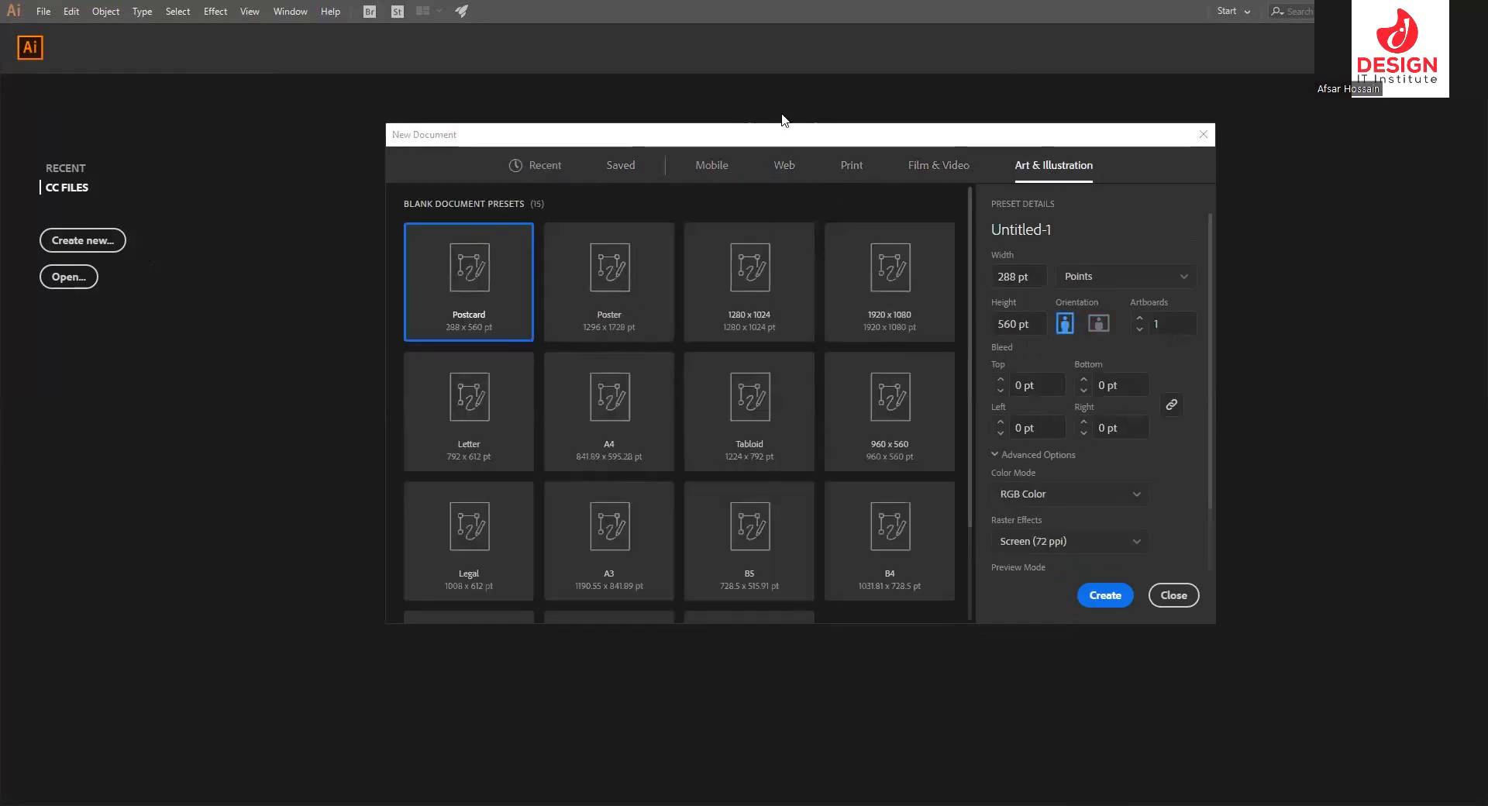
{"action": "left_click", "coordinate": [710, 167]}
{"action": "left_click", "coordinate": [852, 169]}
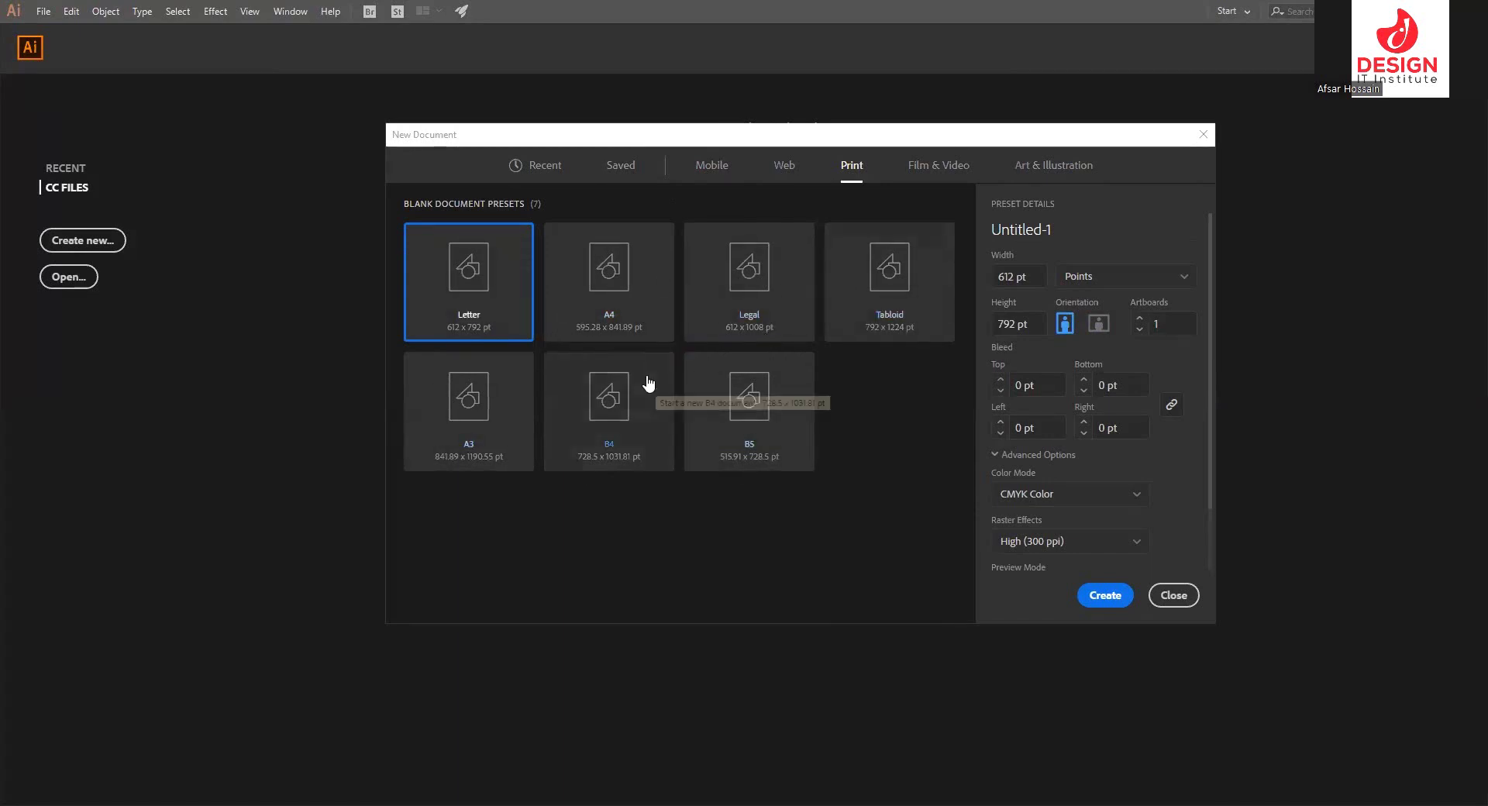
{"action": "left_click", "coordinate": [633, 309]}
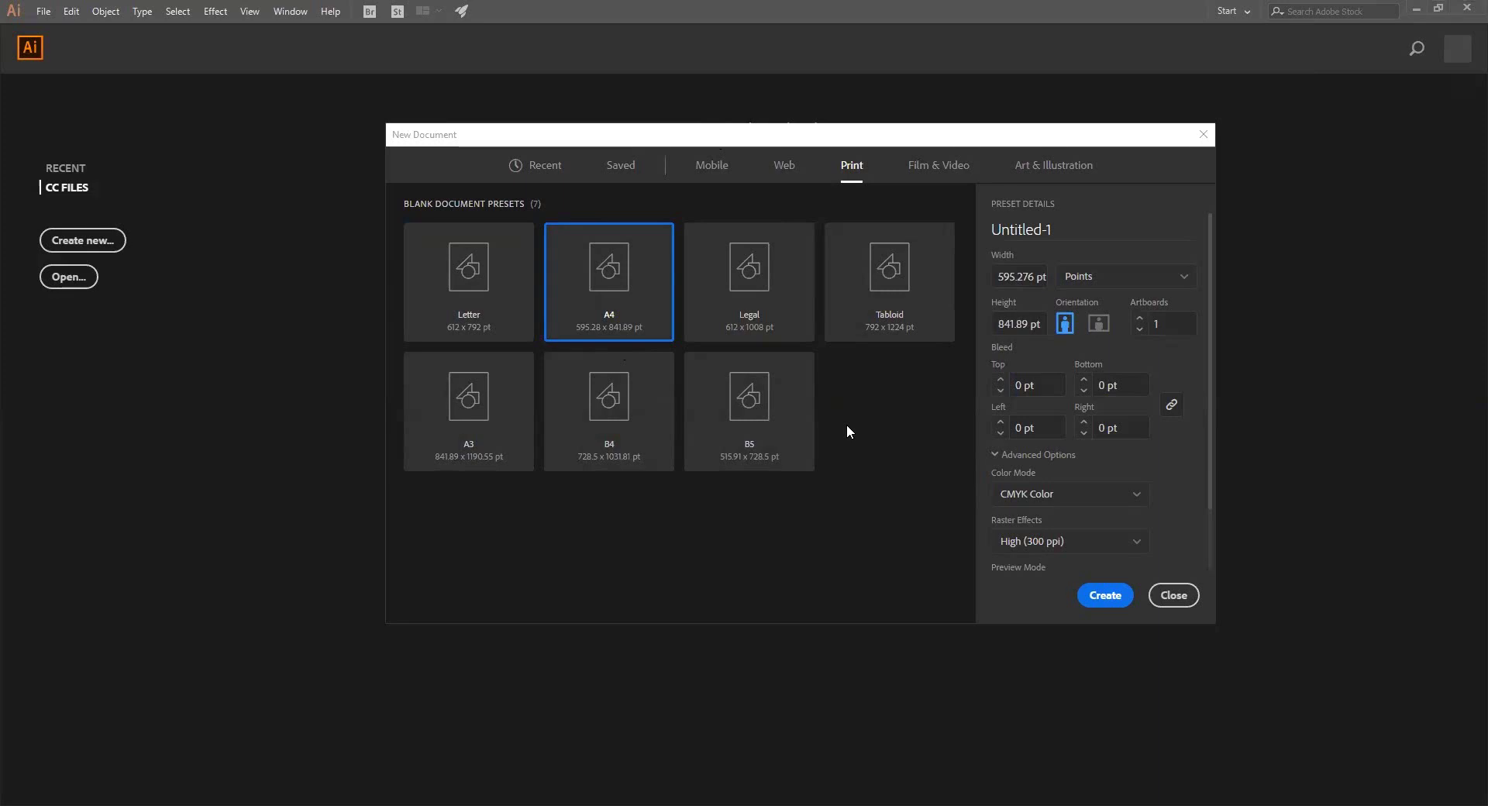
{"action": "left_click", "coordinate": [721, 434]}
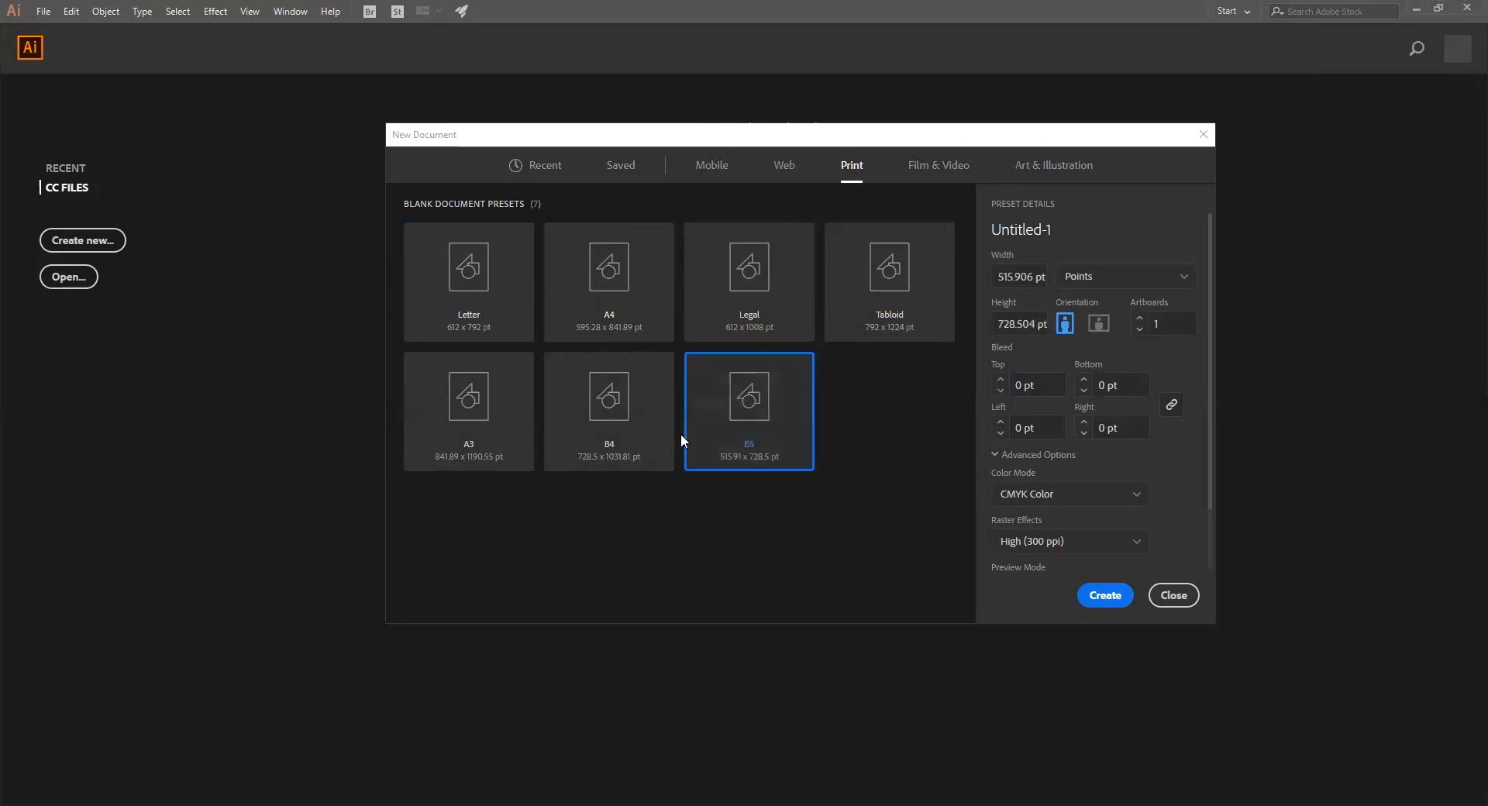
{"action": "left_click", "coordinate": [609, 423]}
{"action": "left_click", "coordinate": [475, 418]}
{"action": "left_click", "coordinate": [504, 299]}
{"action": "left_click", "coordinate": [641, 314]}
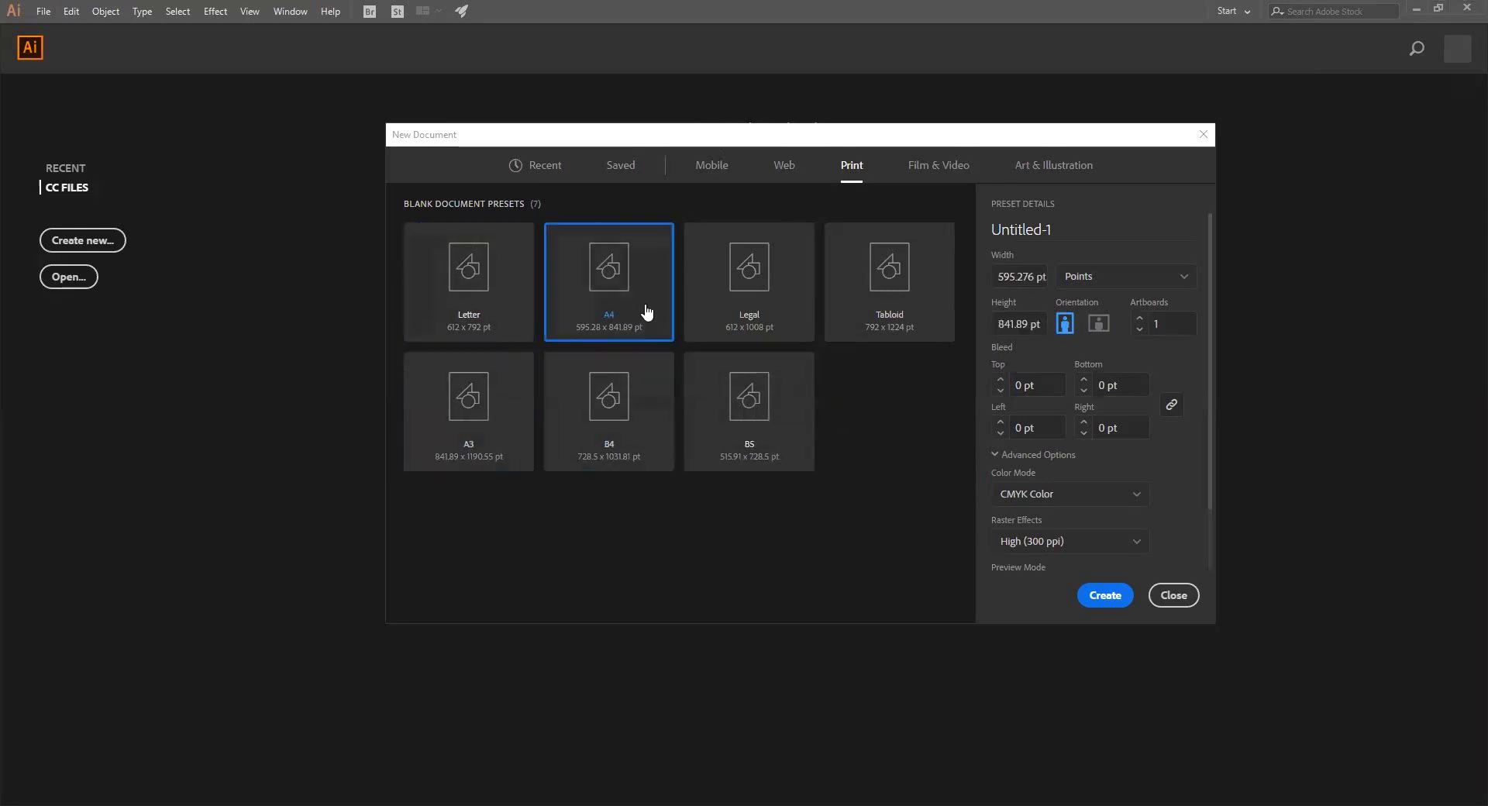
{"action": "left_click", "coordinate": [740, 320]}
{"action": "left_click", "coordinate": [756, 392]}
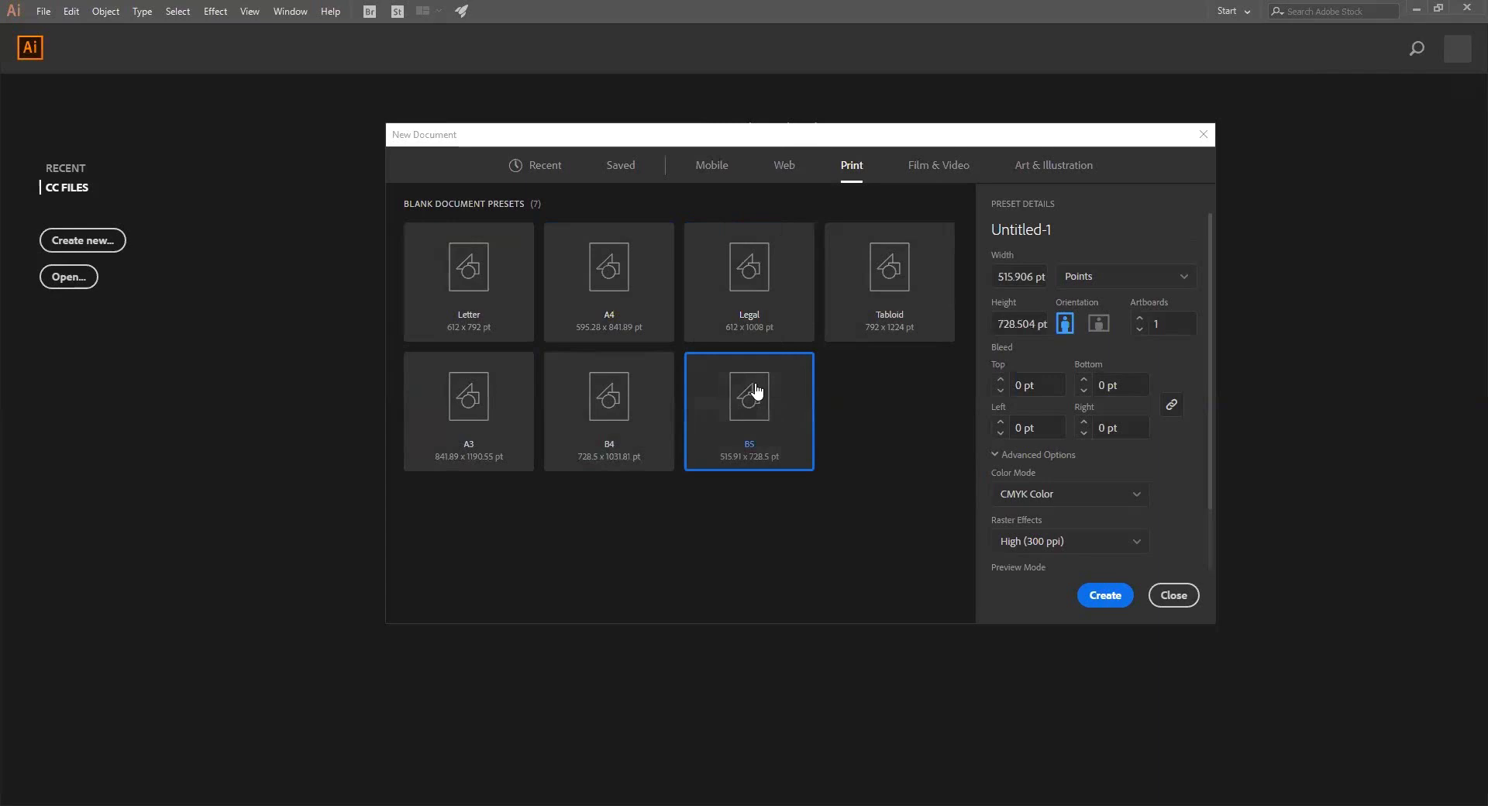
{"action": "left_click", "coordinate": [649, 400]}
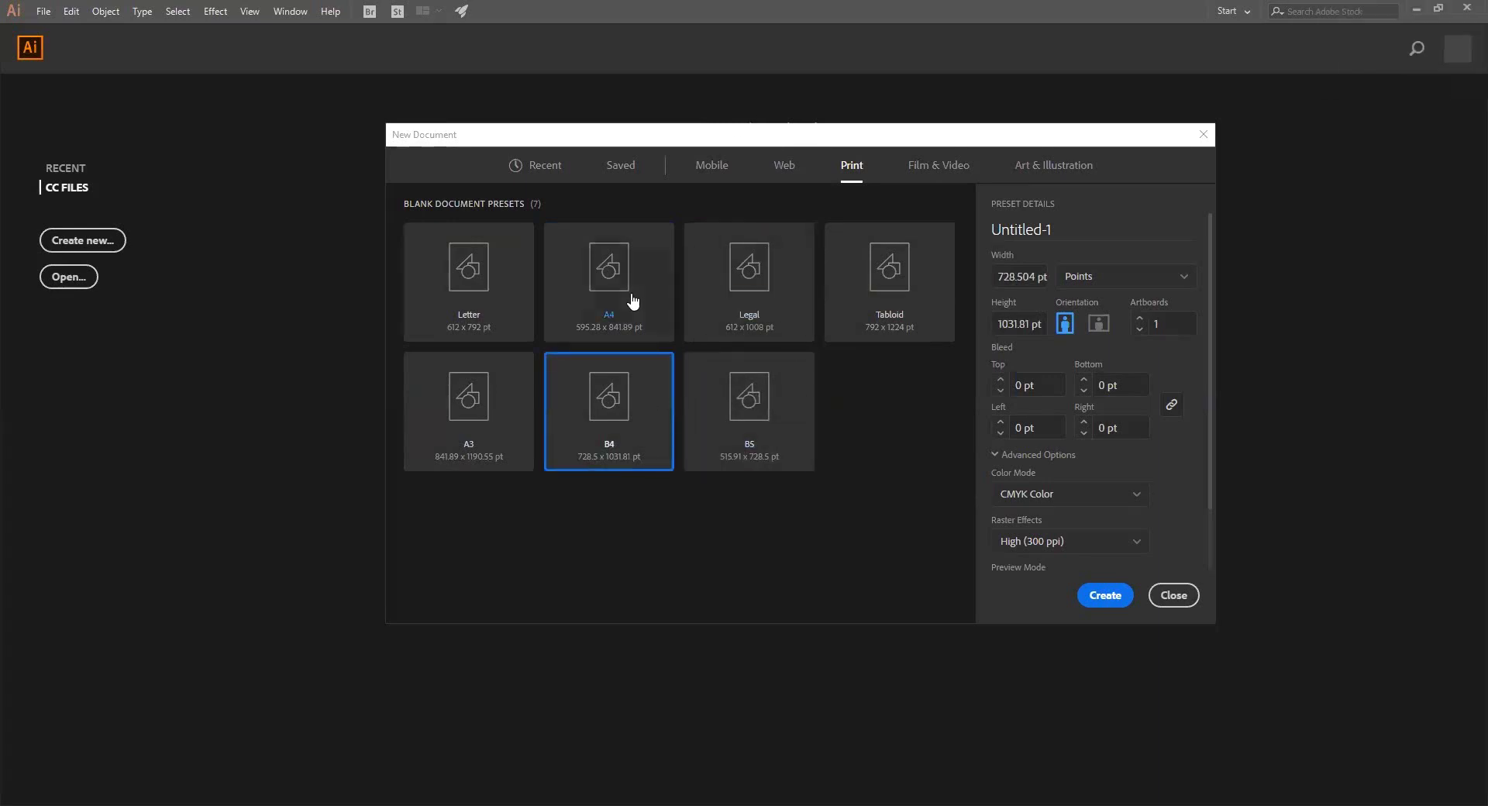
{"action": "left_click", "coordinate": [632, 301]}
{"action": "left_click", "coordinate": [731, 292]}
{"action": "left_click", "coordinate": [613, 300]}
{"action": "left_click", "coordinate": [696, 297]}
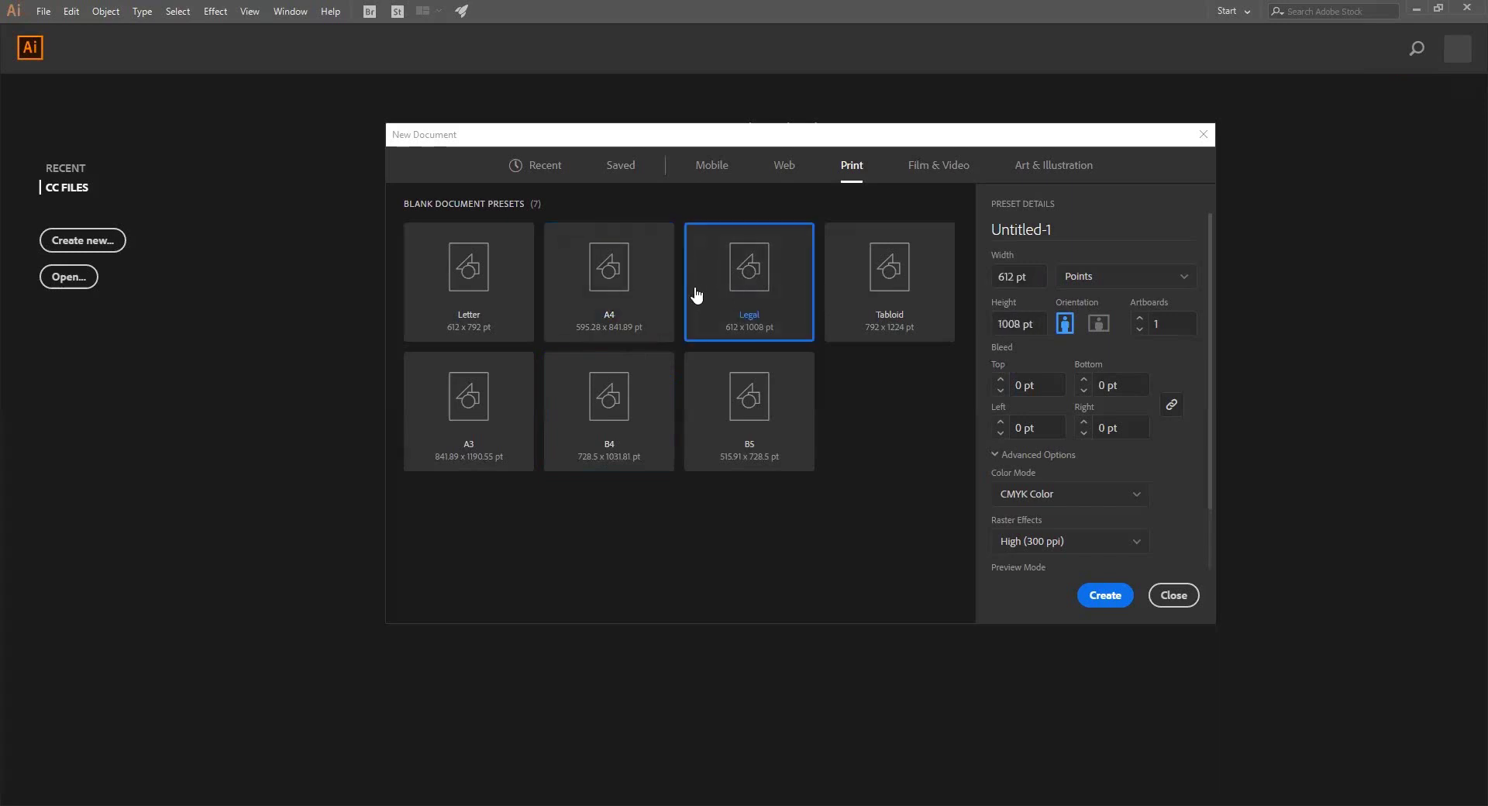
{"action": "left_click", "coordinate": [610, 298]}
{"action": "left_click", "coordinate": [607, 392]}
{"action": "left_click", "coordinate": [605, 307]}
{"action": "left_click", "coordinate": [496, 329]}
{"action": "left_click", "coordinate": [502, 407]}
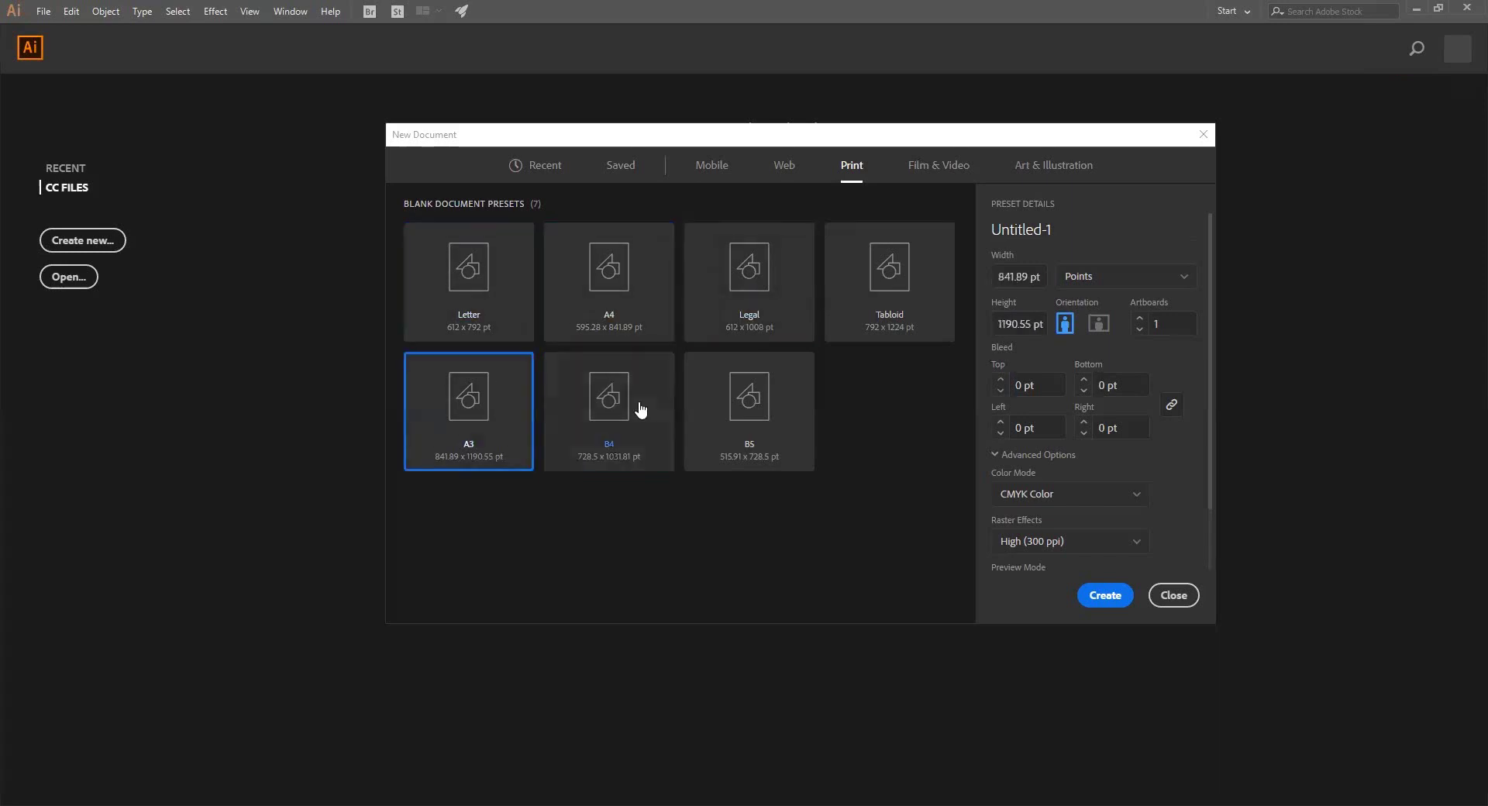
{"action": "left_click", "coordinate": [625, 300]}
{"action": "left_click", "coordinate": [790, 289]}
{"action": "left_click", "coordinate": [845, 302]}
{"action": "left_click", "coordinate": [616, 280]}
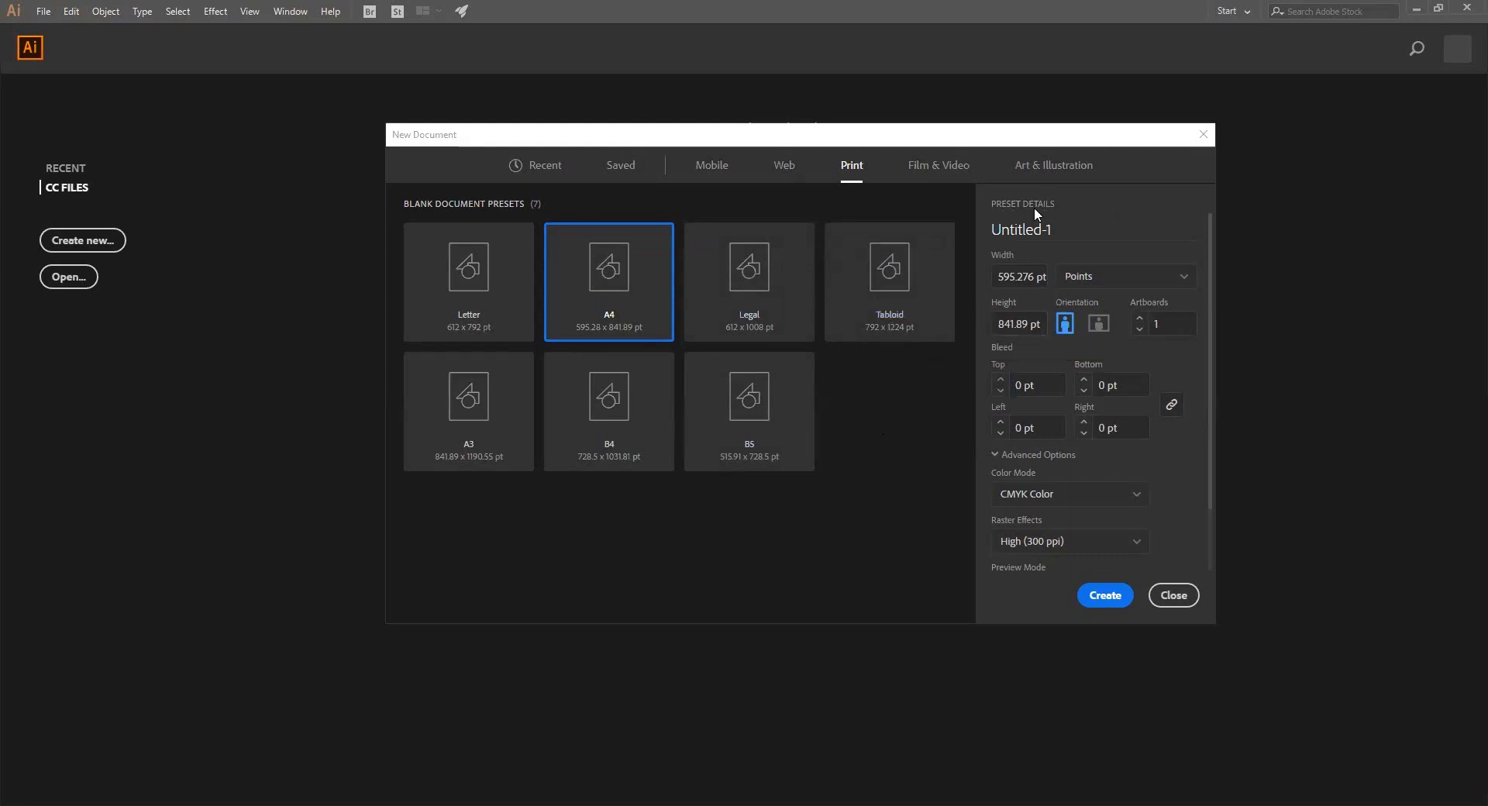
- Rename the document 'class one' and review the Width and Height values
{"action": "left_click", "coordinate": [1044, 232]}
{"action": "type", "text": "clas"}
{"action": "type", "text": "s one"}
{"action": "left_click_drag", "start_coordinate": [1000, 277], "coordinate": [1045, 276]}
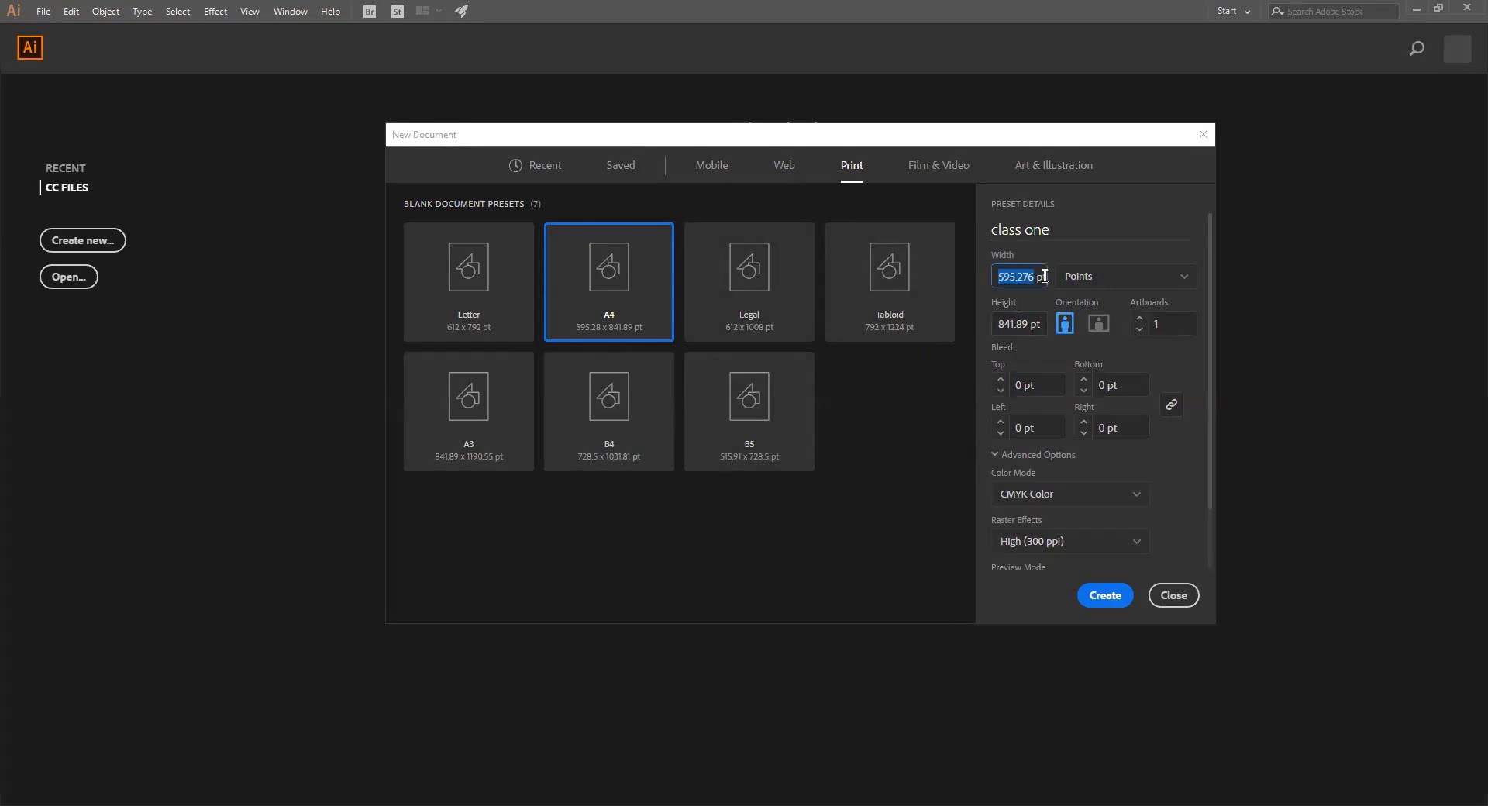
{"action": "key", "text": "Tab"}
{"action": "left_click", "coordinate": [1023, 280]}
{"action": "left_click", "coordinate": [1029, 323]}
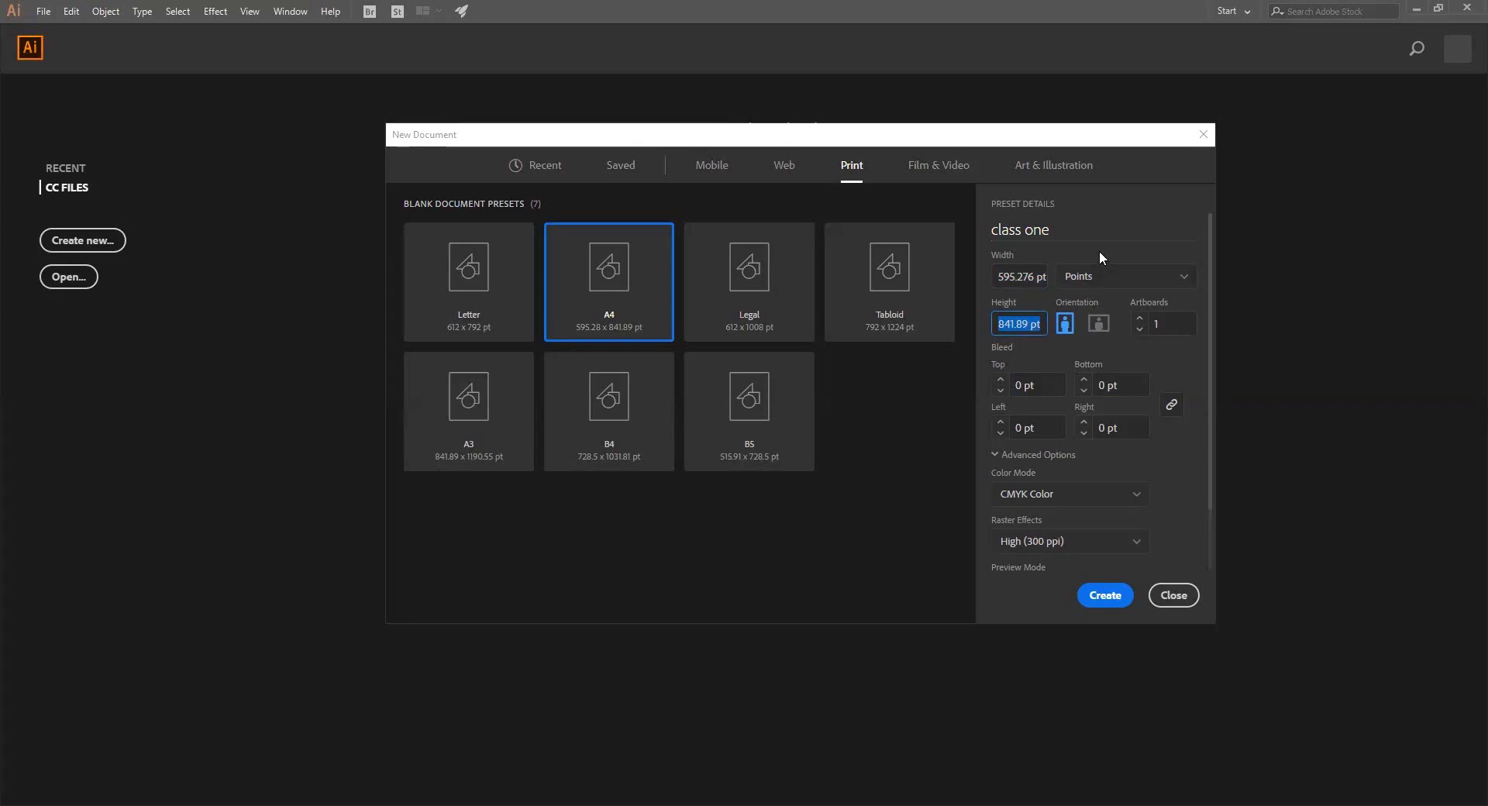
- Change the document units from points to inches, giving 8.268 × 11.693 in
{"action": "left_click", "coordinate": [1101, 279]}
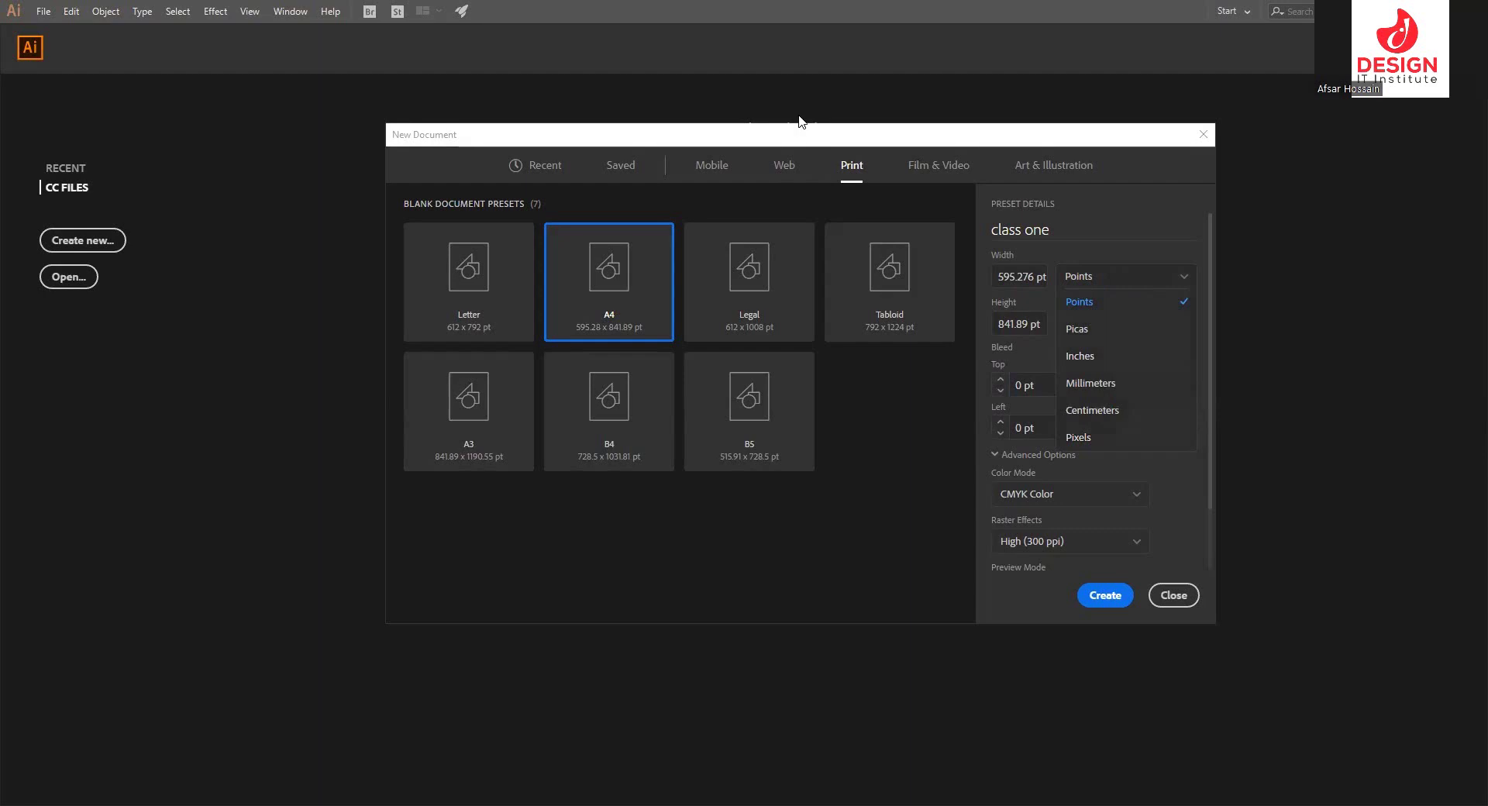
{"action": "left_click", "coordinate": [966, 342]}
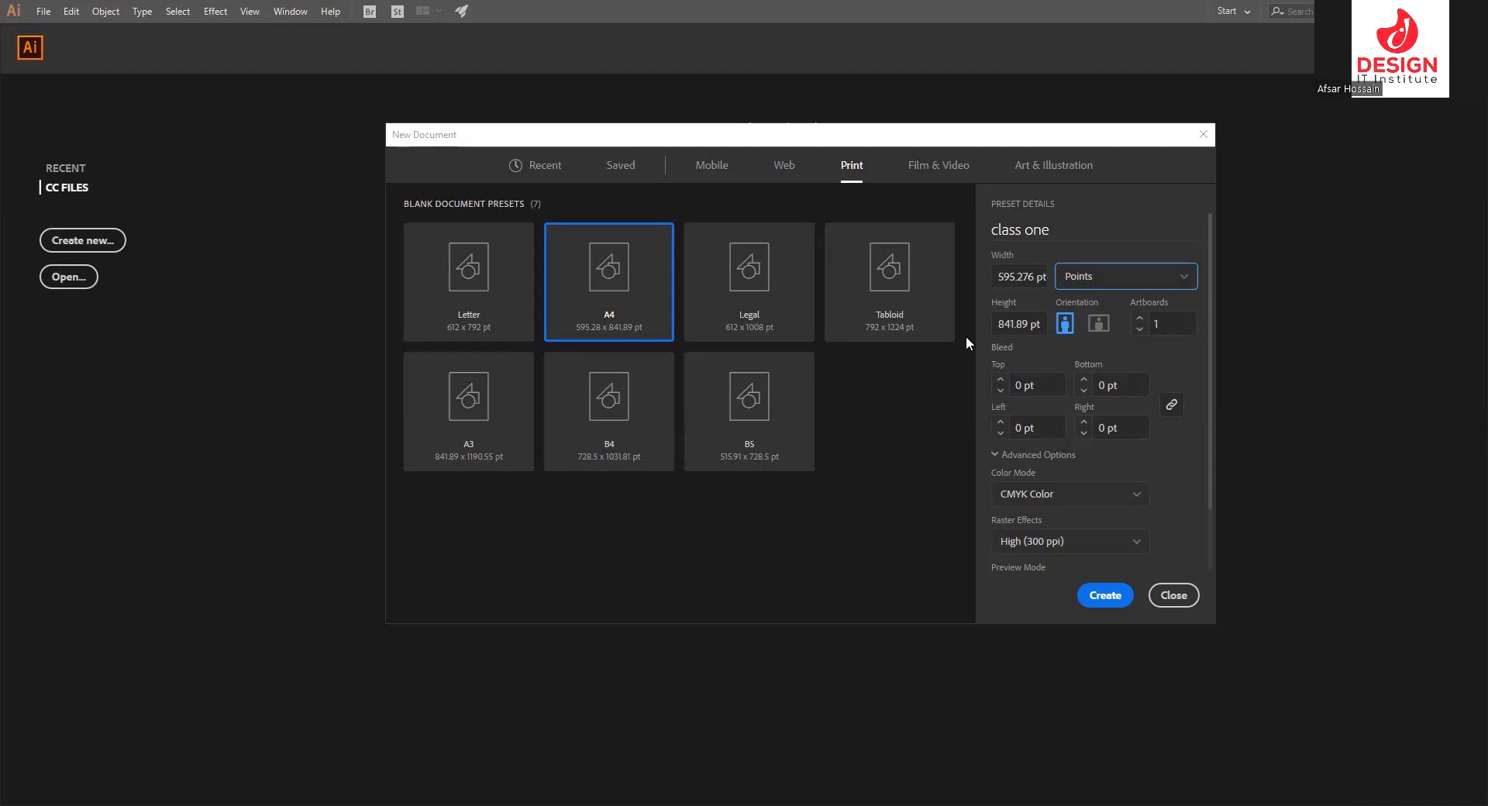
{"action": "left_click", "coordinate": [1082, 281]}
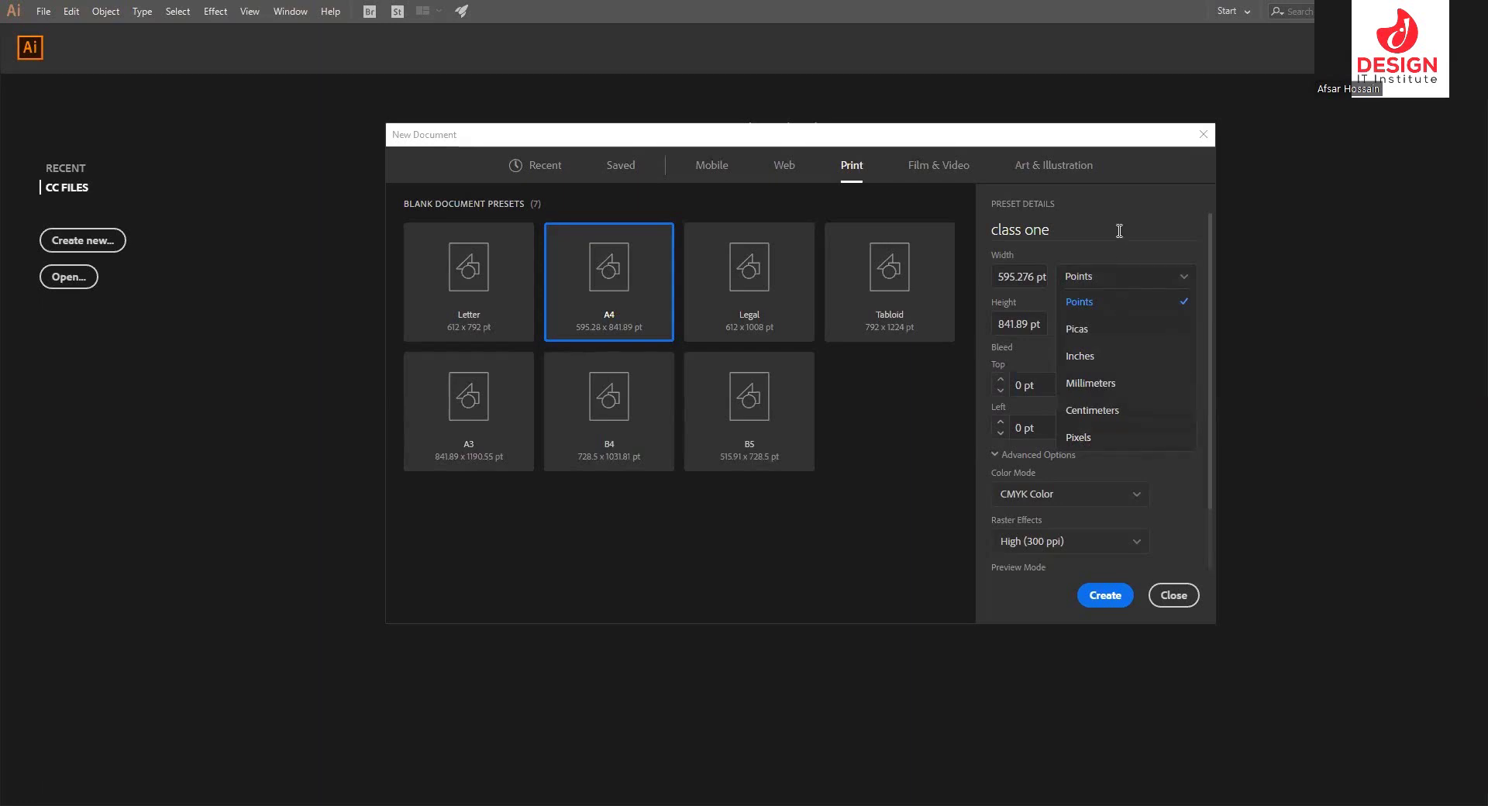
{"action": "left_click", "coordinate": [1105, 283]}
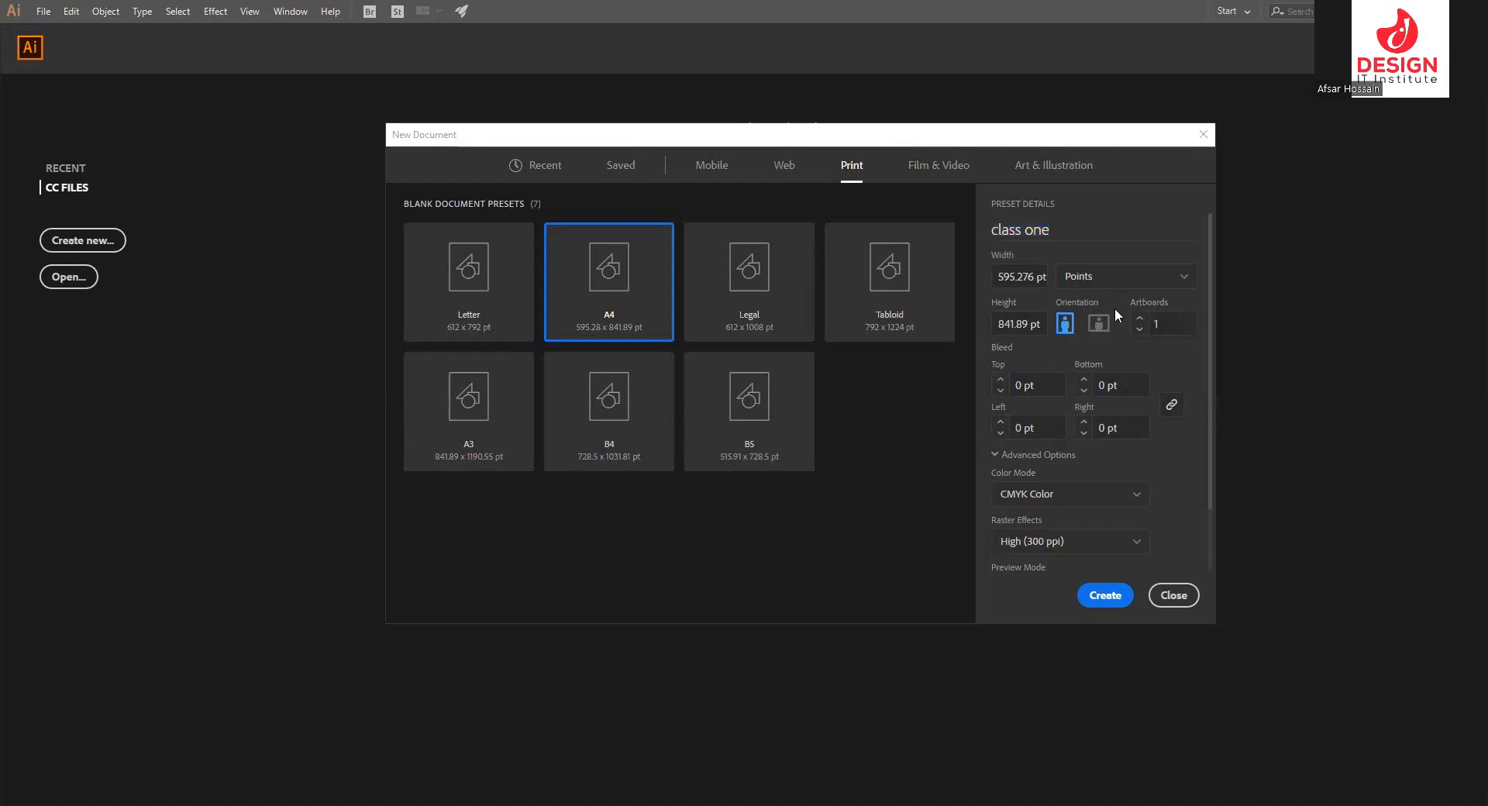
{"action": "left_click", "coordinate": [1115, 279]}
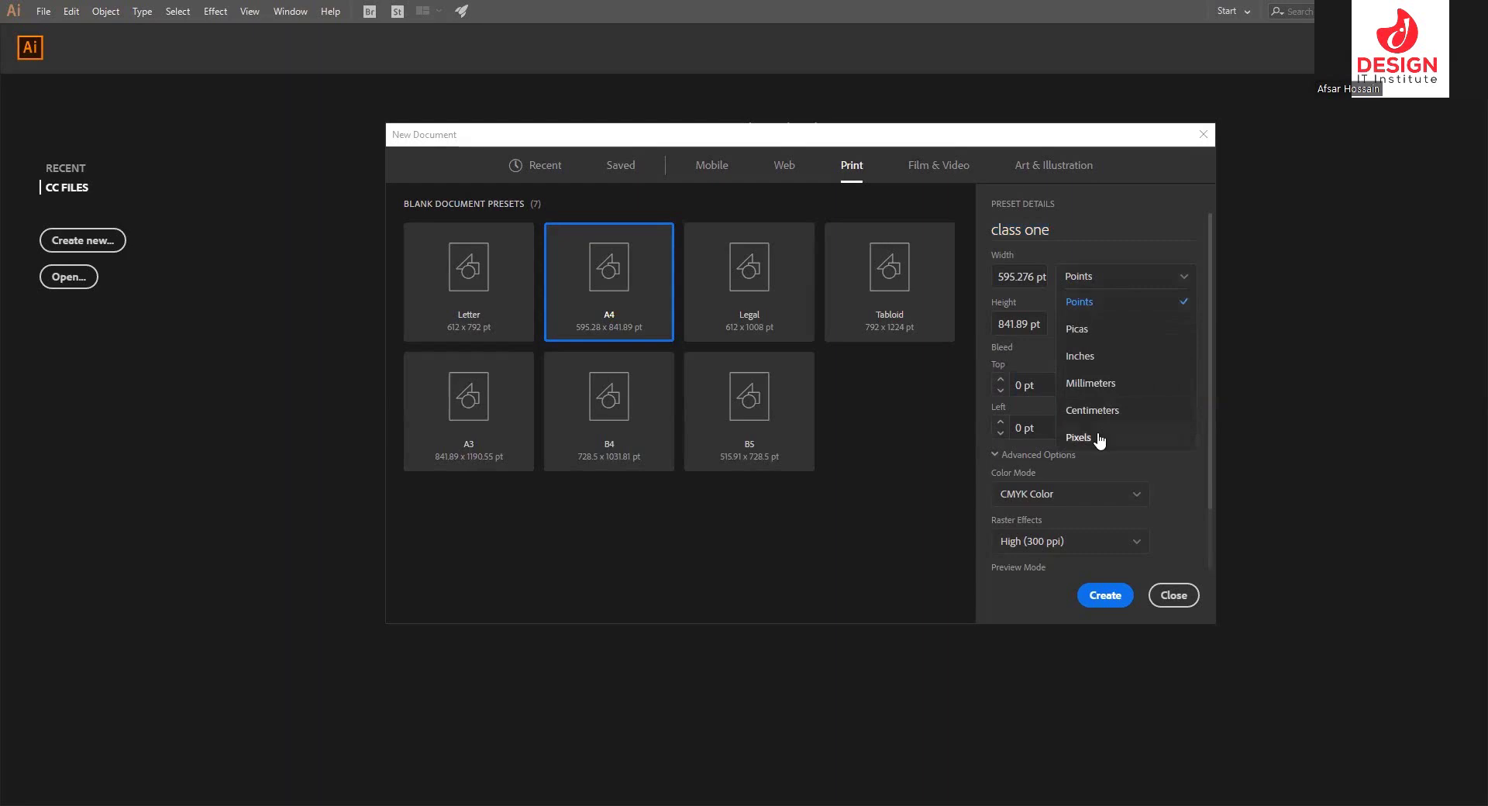
{"action": "left_click", "coordinate": [1101, 364]}
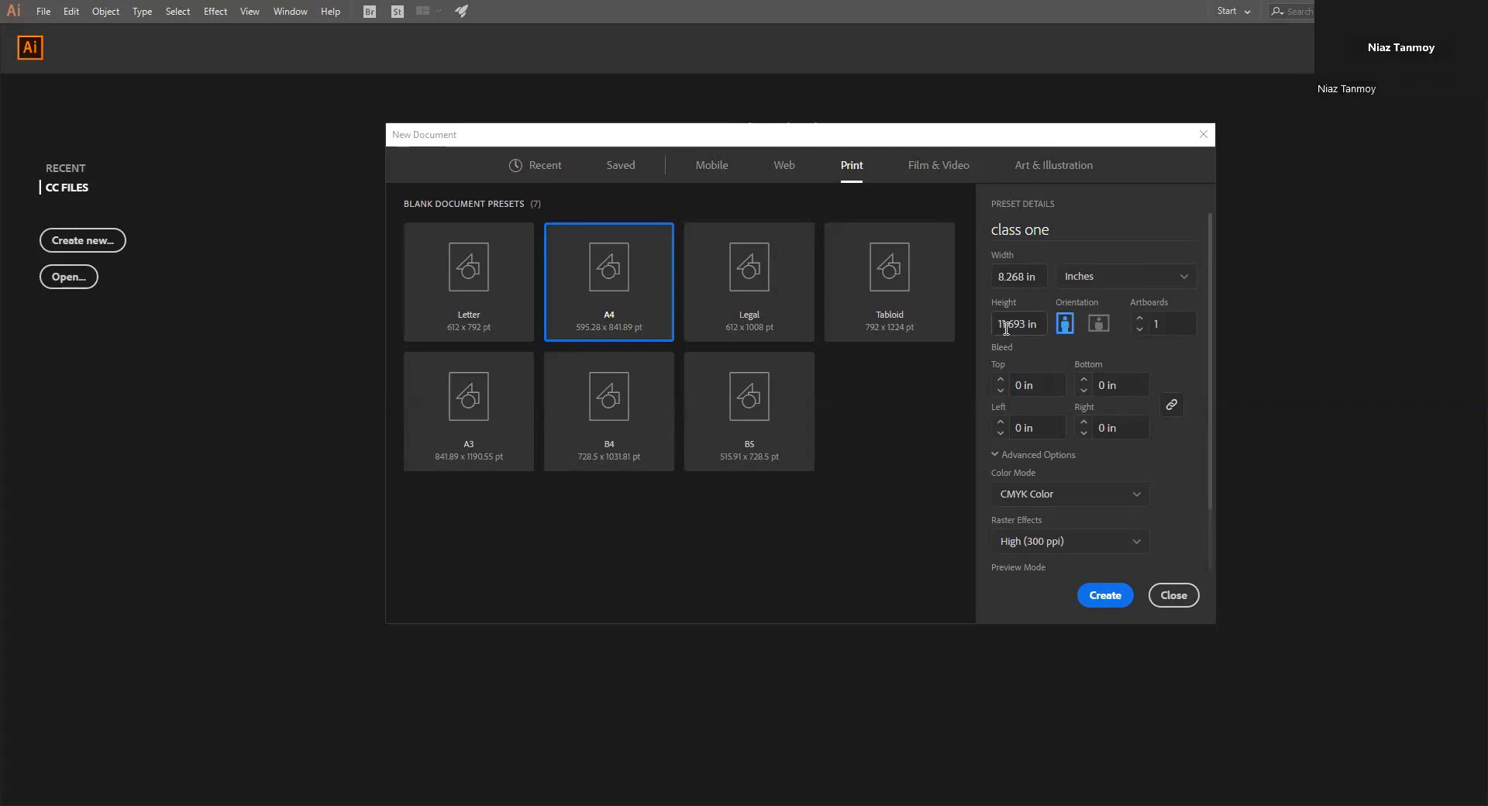
{"action": "left_click", "coordinate": [1039, 279]}
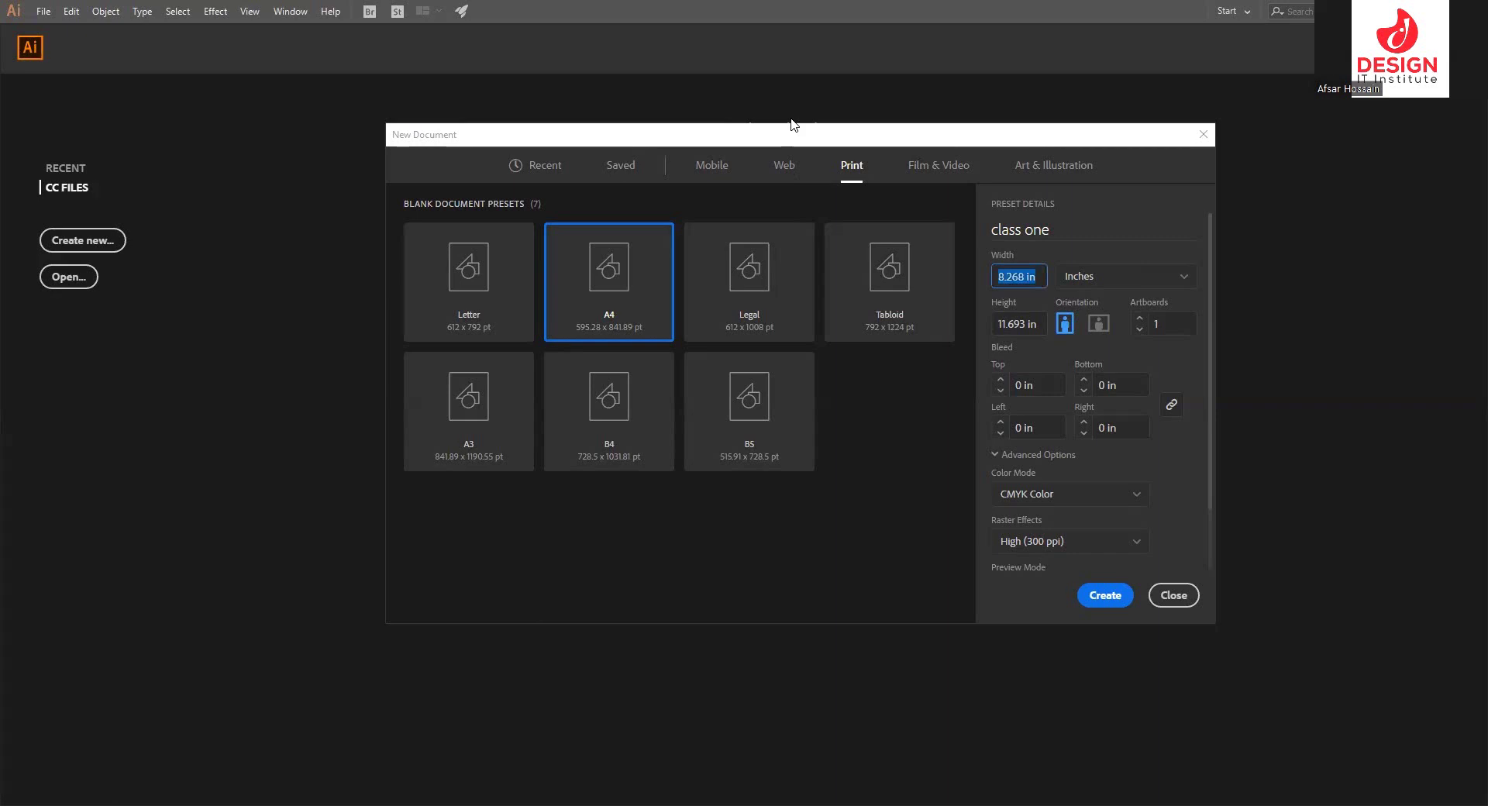
{"action": "left_click", "coordinate": [881, 401]}
{"action": "left_click", "coordinate": [1114, 283]}
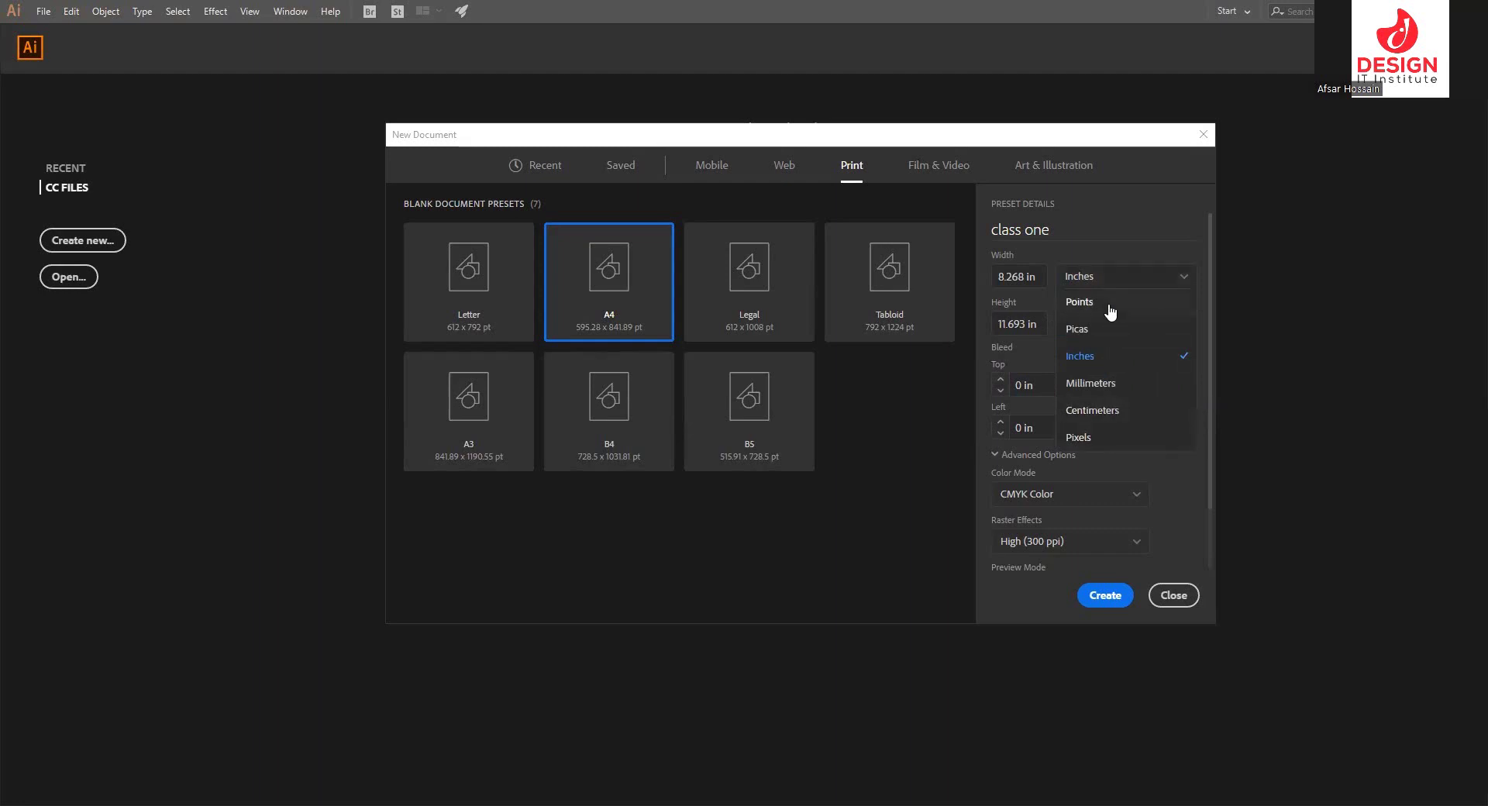
{"action": "left_click", "coordinate": [1112, 359]}
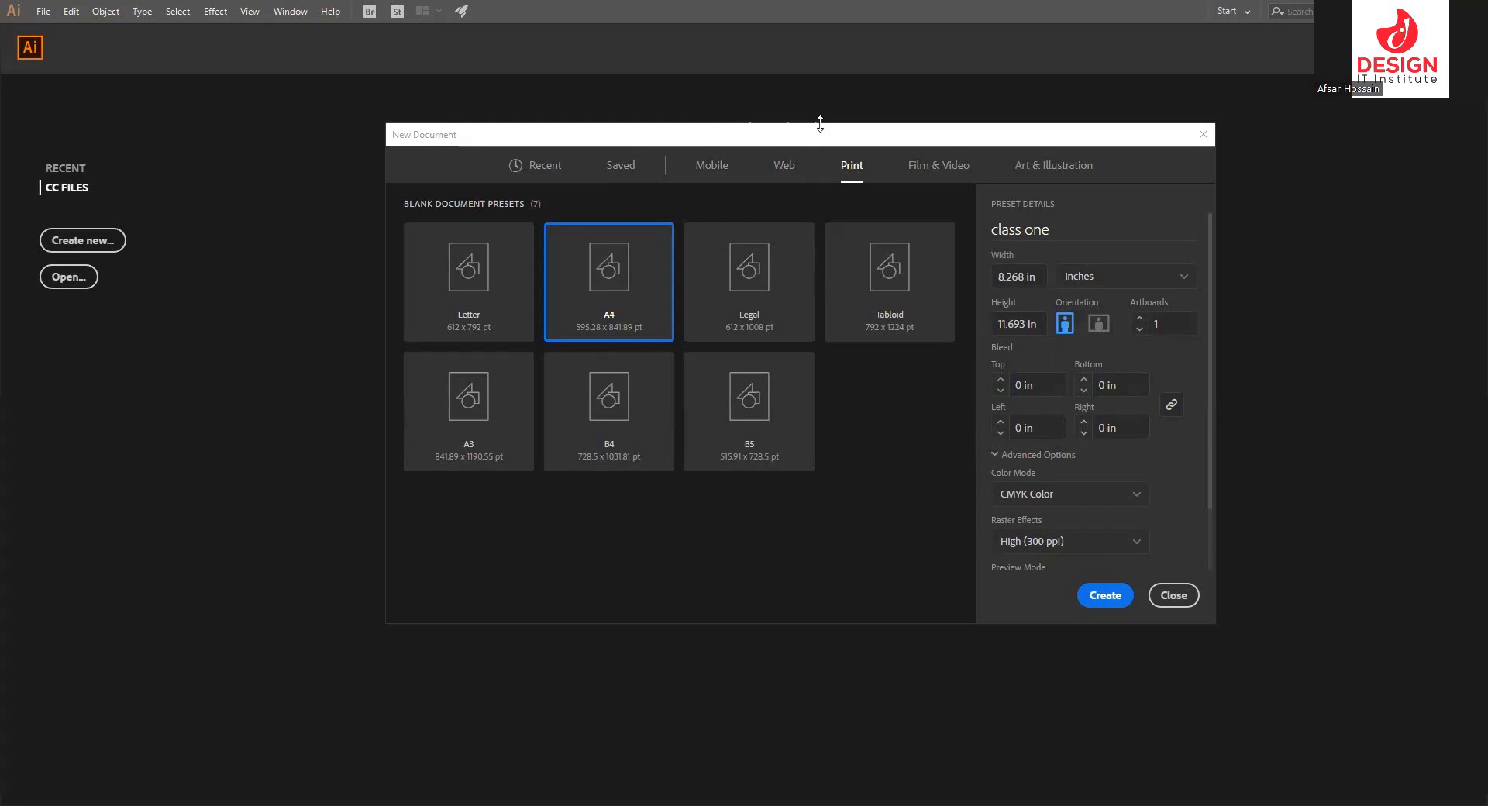
- Set the document size to 60 in wide by 36 in high
{"action": "key", "text": "Tab"}
{"action": "type", "text": "60"}
{"action": "left_click_drag", "start_coordinate": [1039, 324], "coordinate": [958, 332]}
{"action": "type", "text": "36"}
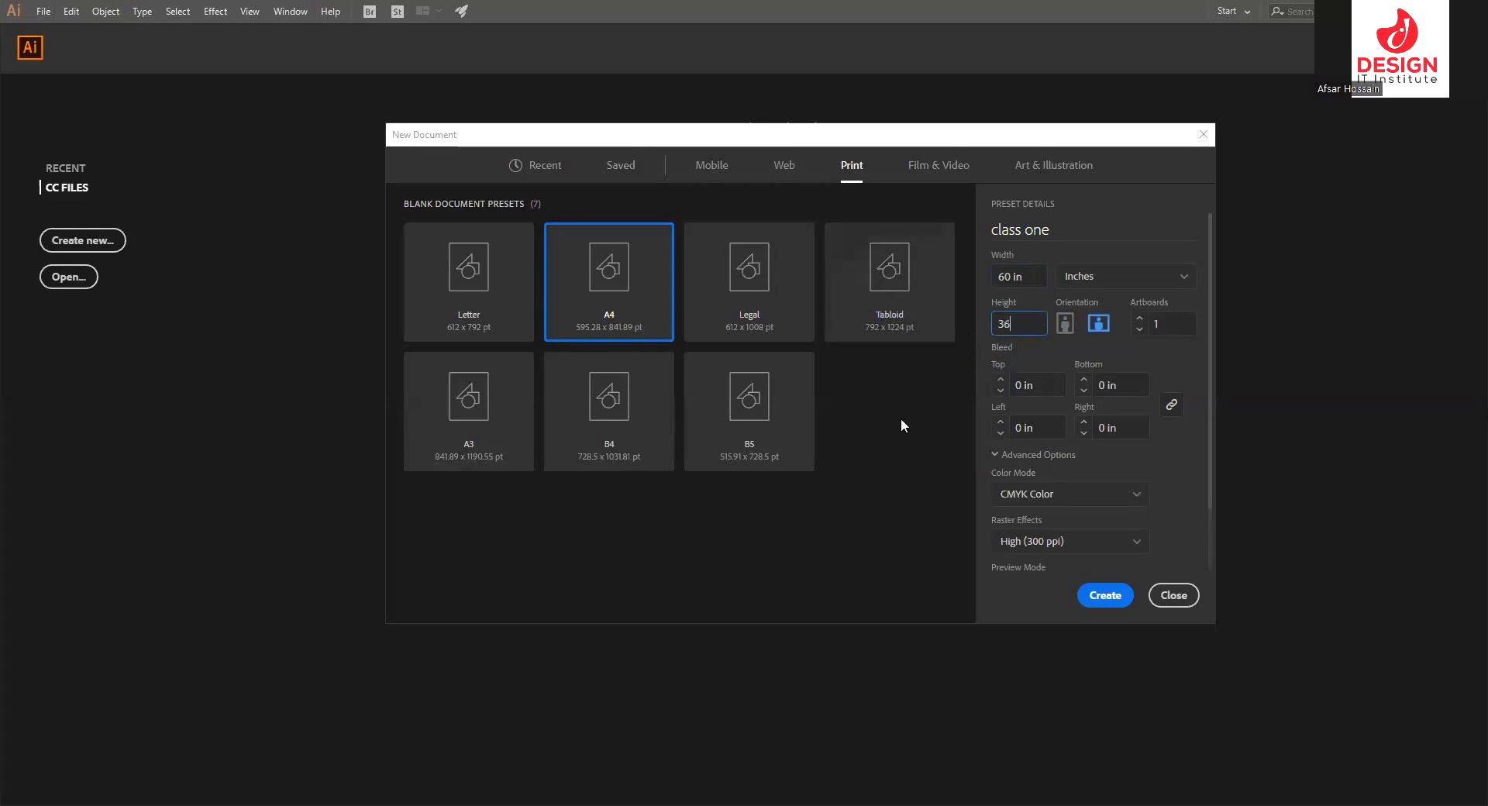
{"action": "left_click", "coordinate": [901, 417]}
- Toggle portrait then back to landscape orientation, and set the artboard count to 1
{"action": "left_click", "coordinate": [1020, 276]}
{"action": "key", "text": "Tab"}
{"action": "left_click", "coordinate": [1009, 323]}
{"action": "left_click", "coordinate": [1064, 328]}
{"action": "left_click", "coordinate": [1099, 328]}
{"action": "left_click", "coordinate": [1037, 277]}
{"action": "left_click", "coordinate": [1107, 240]}
{"action": "left_click", "coordinate": [1089, 260]}
{"action": "key", "text": "Return"}
{"action": "type", "text": "1"}
- Keep inches as units, try the Legal preset, then revert to A4 (595.276 × 841.89 pt)
{"action": "left_click", "coordinate": [1089, 279]}
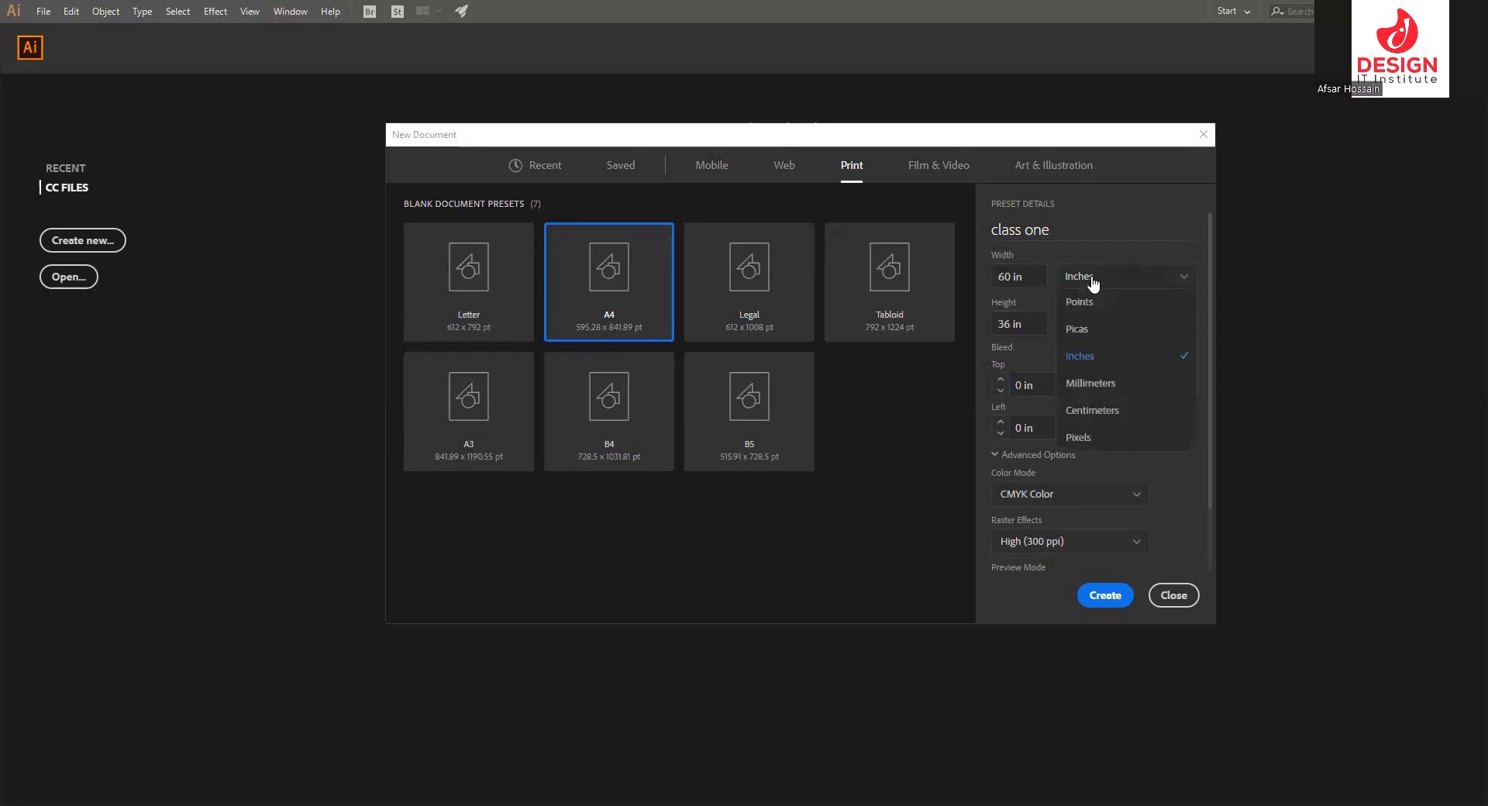
{"action": "left_click", "coordinate": [1088, 358]}
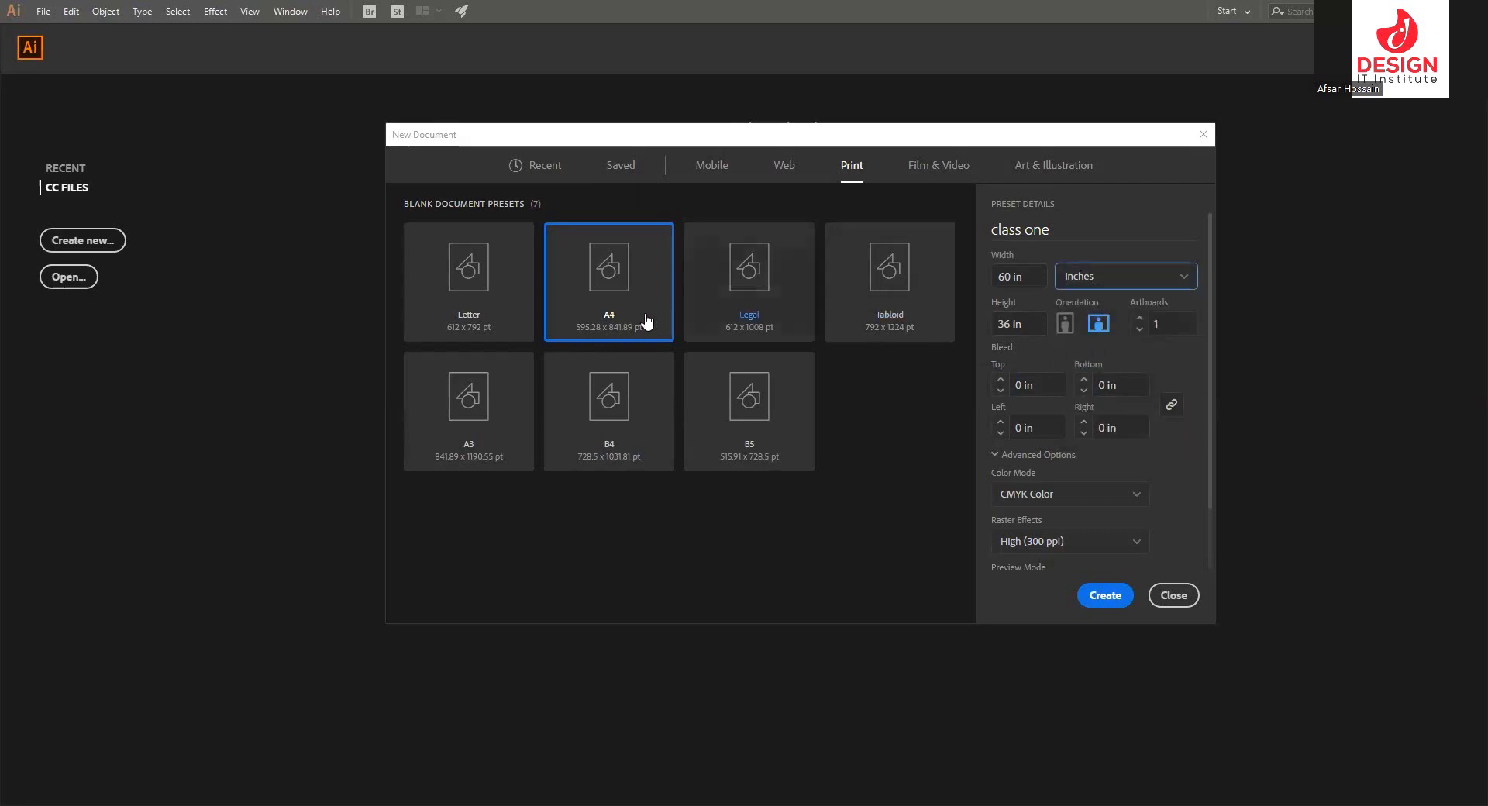
{"action": "left_click", "coordinate": [697, 294]}
{"action": "left_click", "coordinate": [641, 293]}
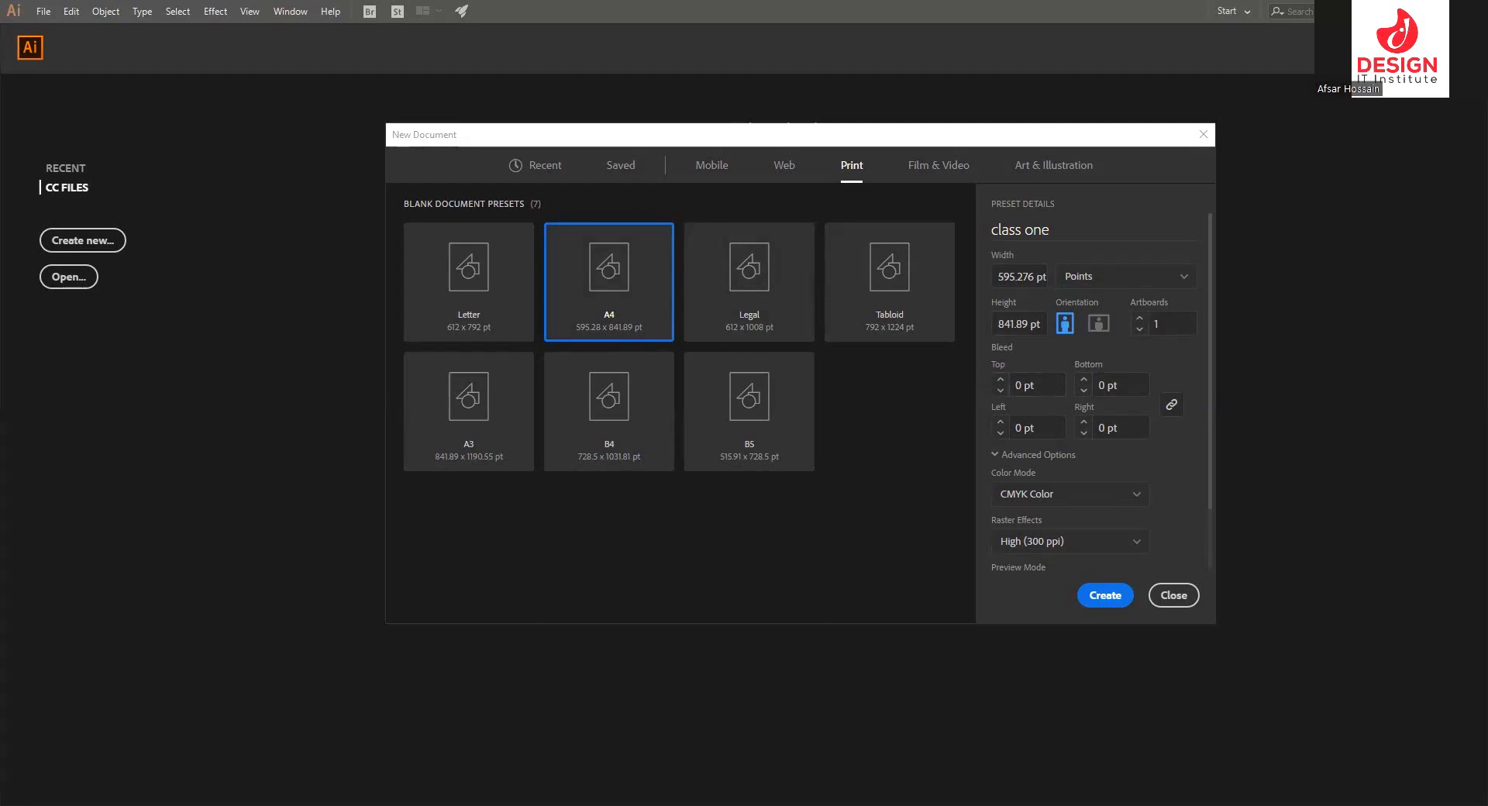
{"action": "left_click", "coordinate": [1009, 326]}
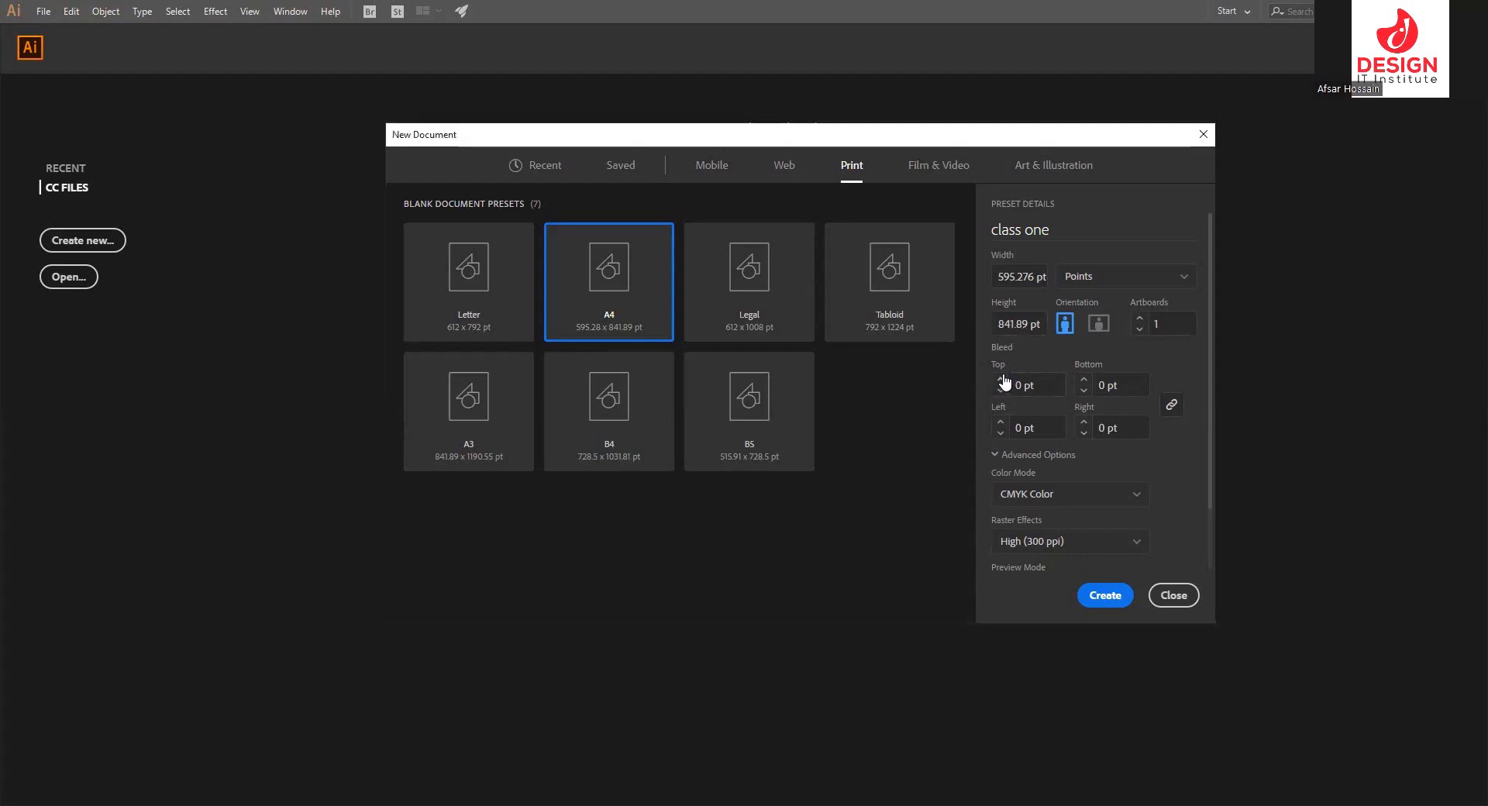
{"action": "left_click", "coordinate": [1002, 379]}
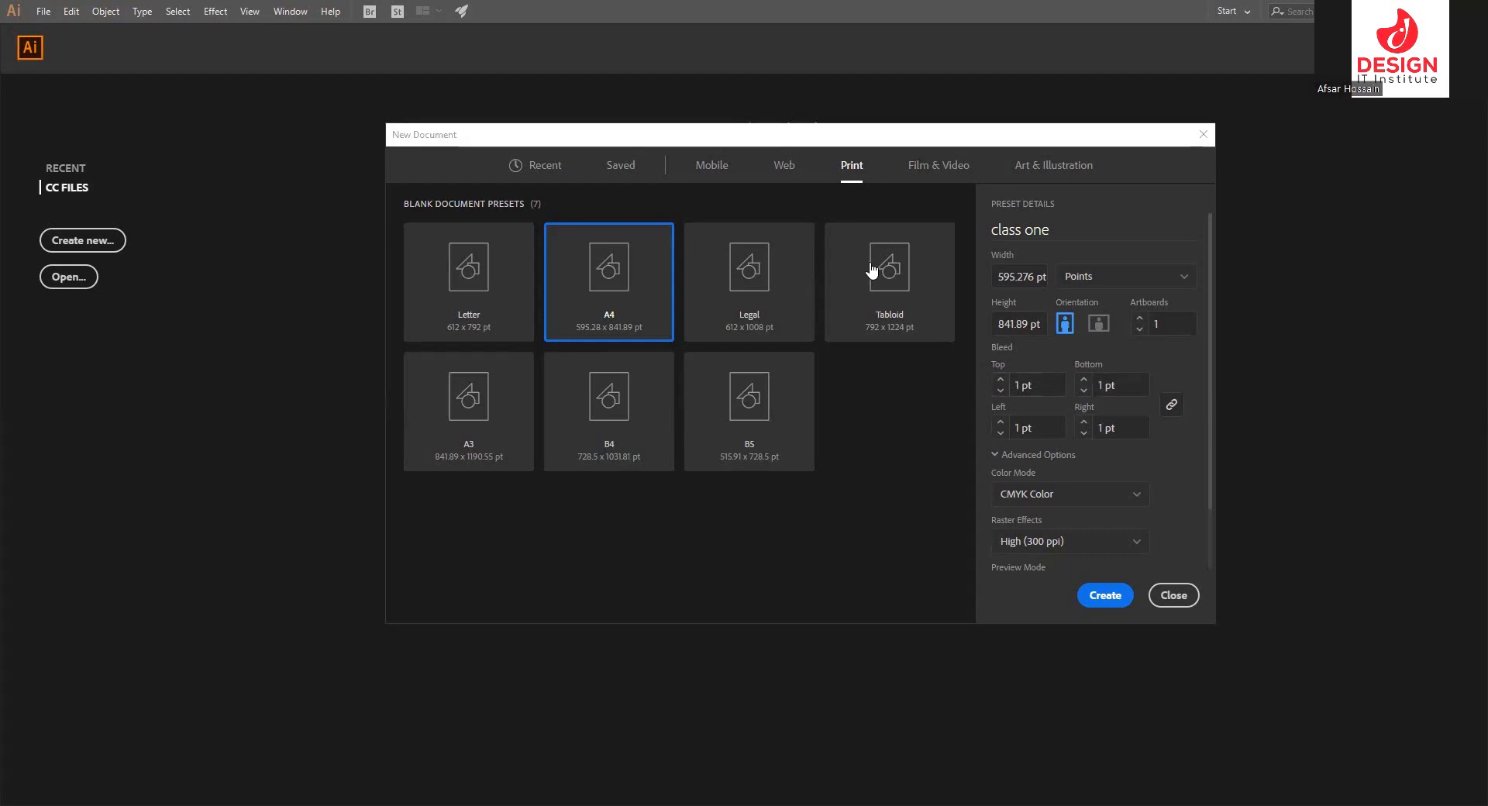
{"action": "left_click", "coordinate": [1001, 390]}
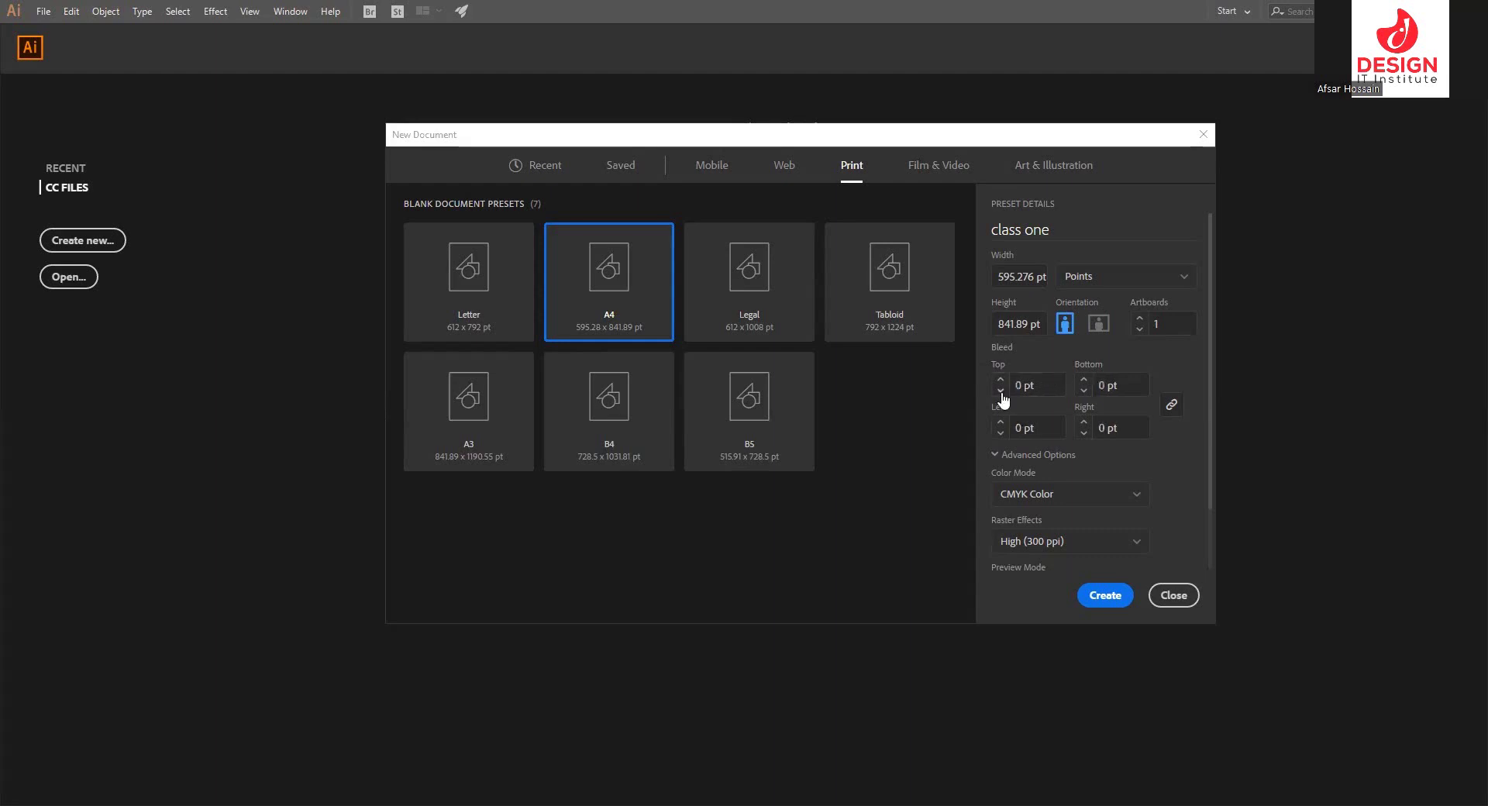
{"action": "left_click", "coordinate": [999, 458]}
{"action": "left_click", "coordinate": [998, 456]}
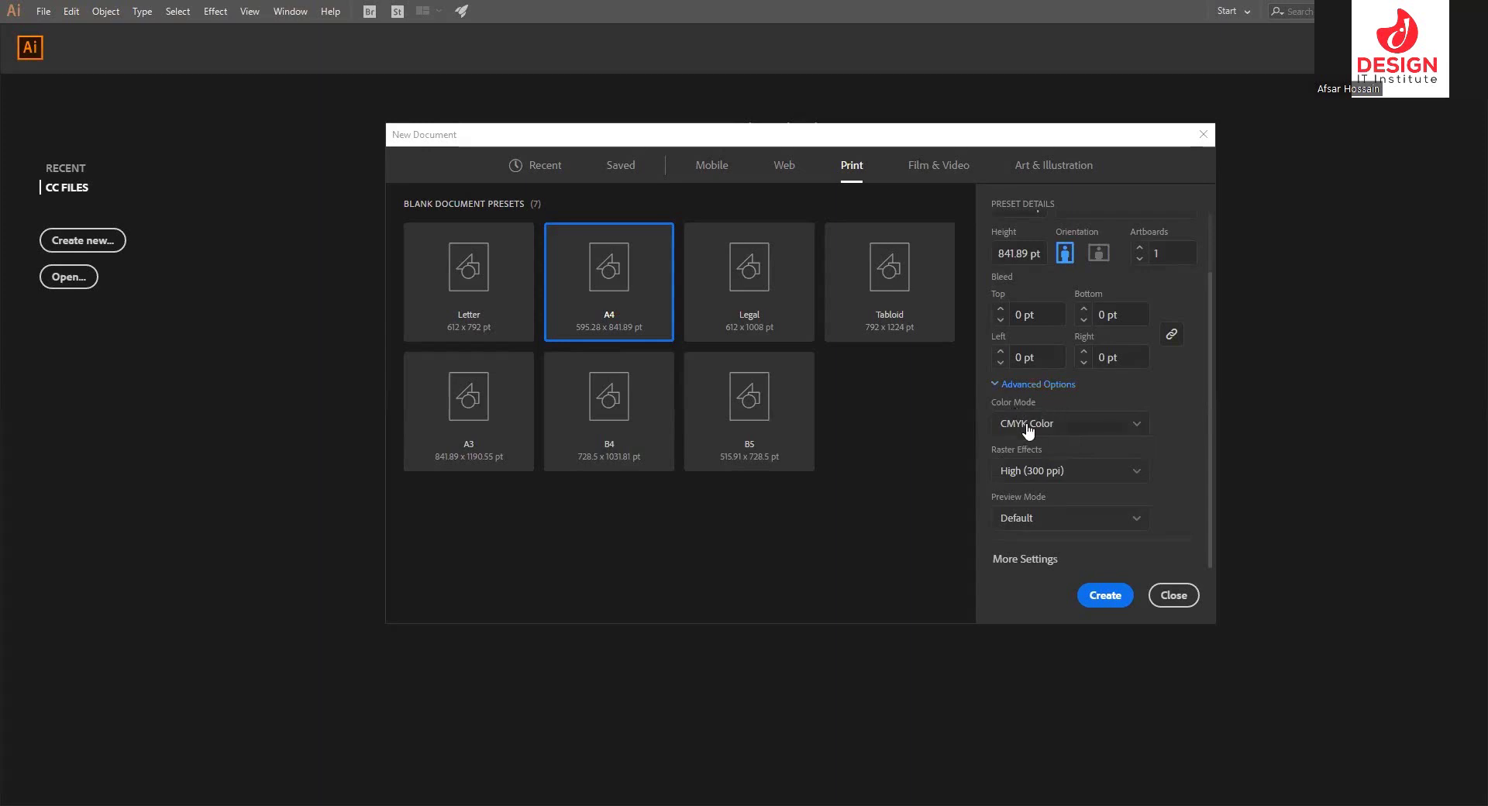
{"action": "left_click", "coordinate": [1030, 429]}
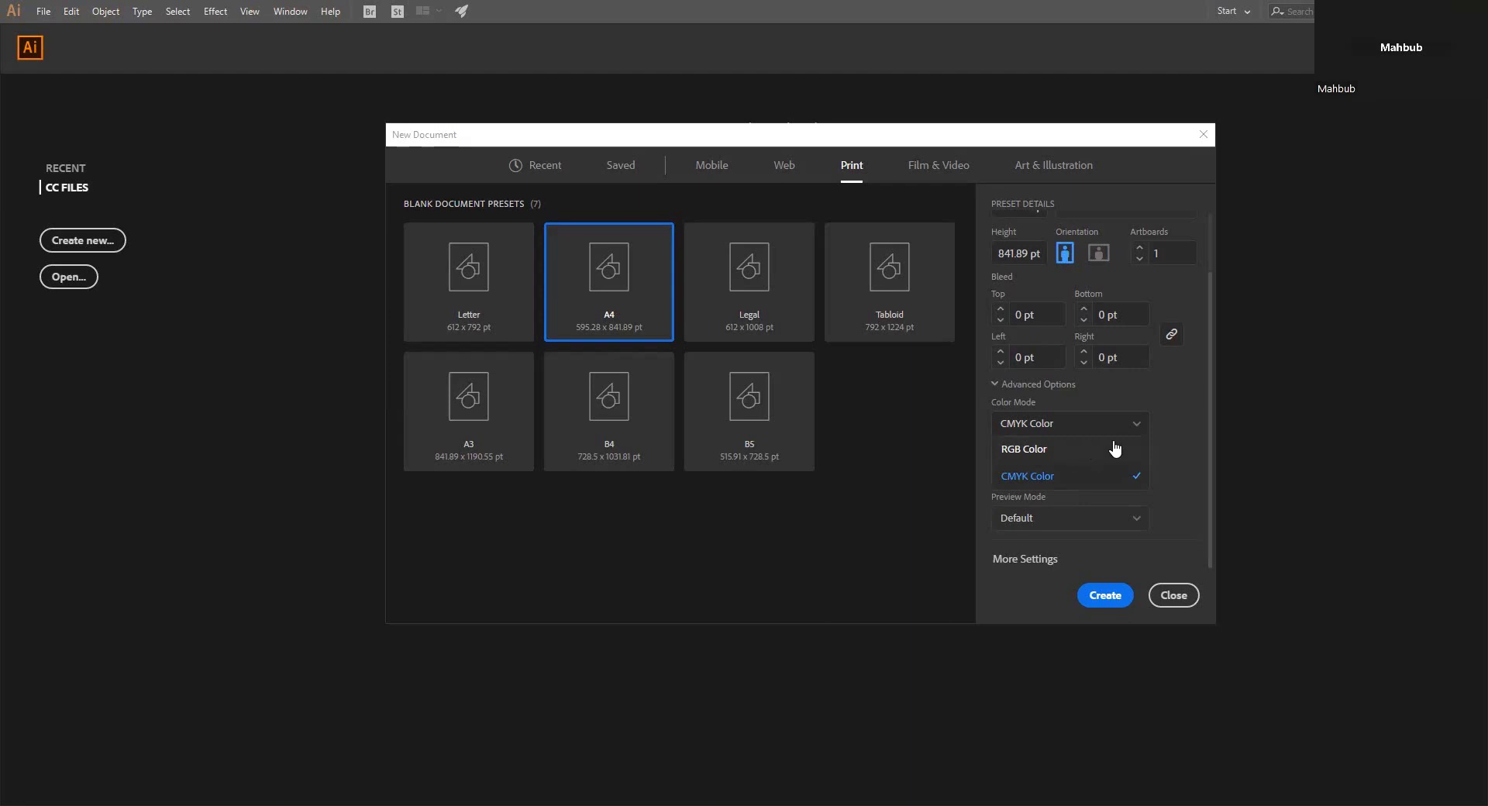
{"action": "left_click", "coordinate": [1163, 449]}
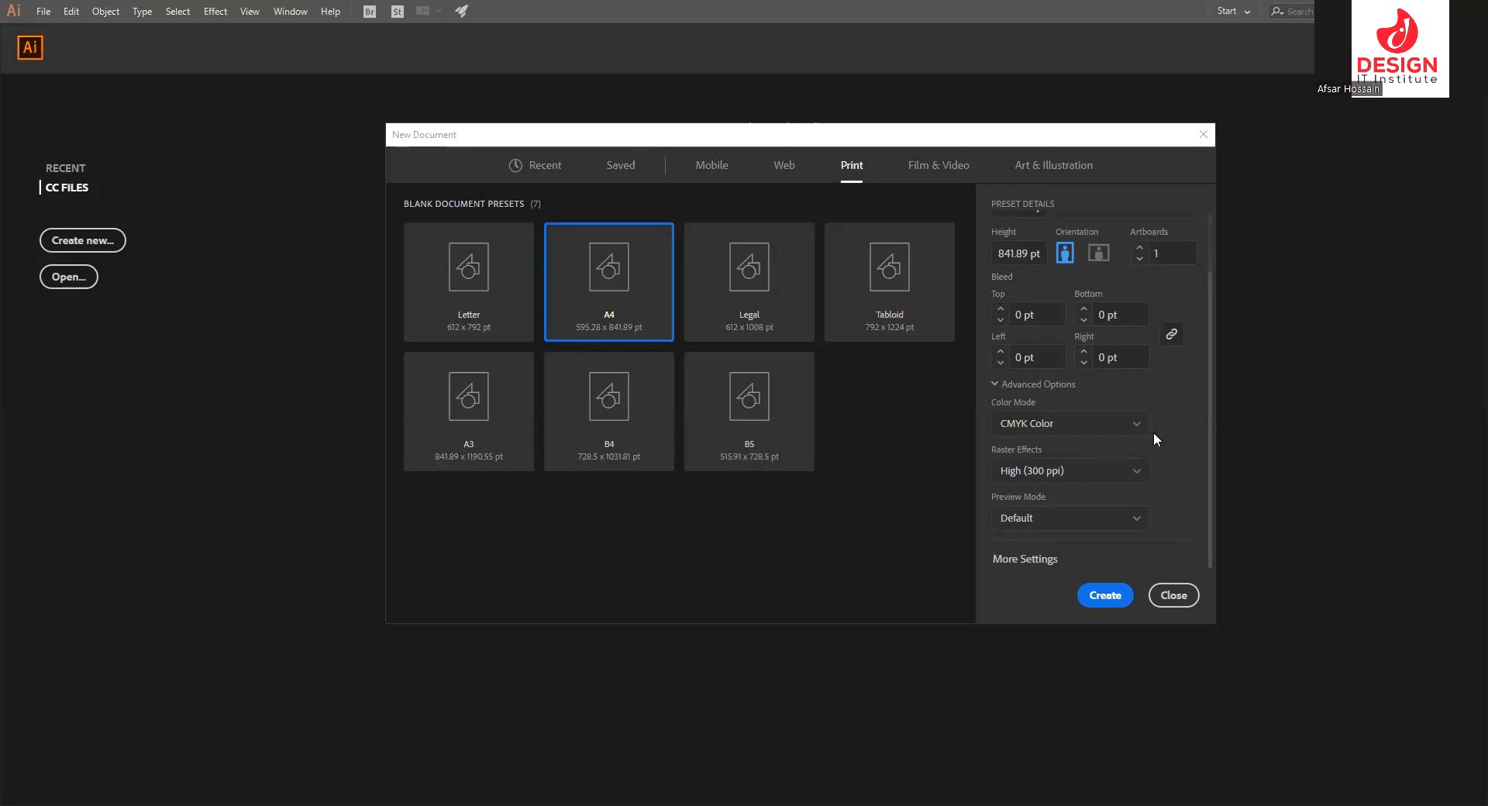
{"action": "scroll", "coordinate": [1154, 431], "scroll_direction": "up", "scroll_amount": 2}
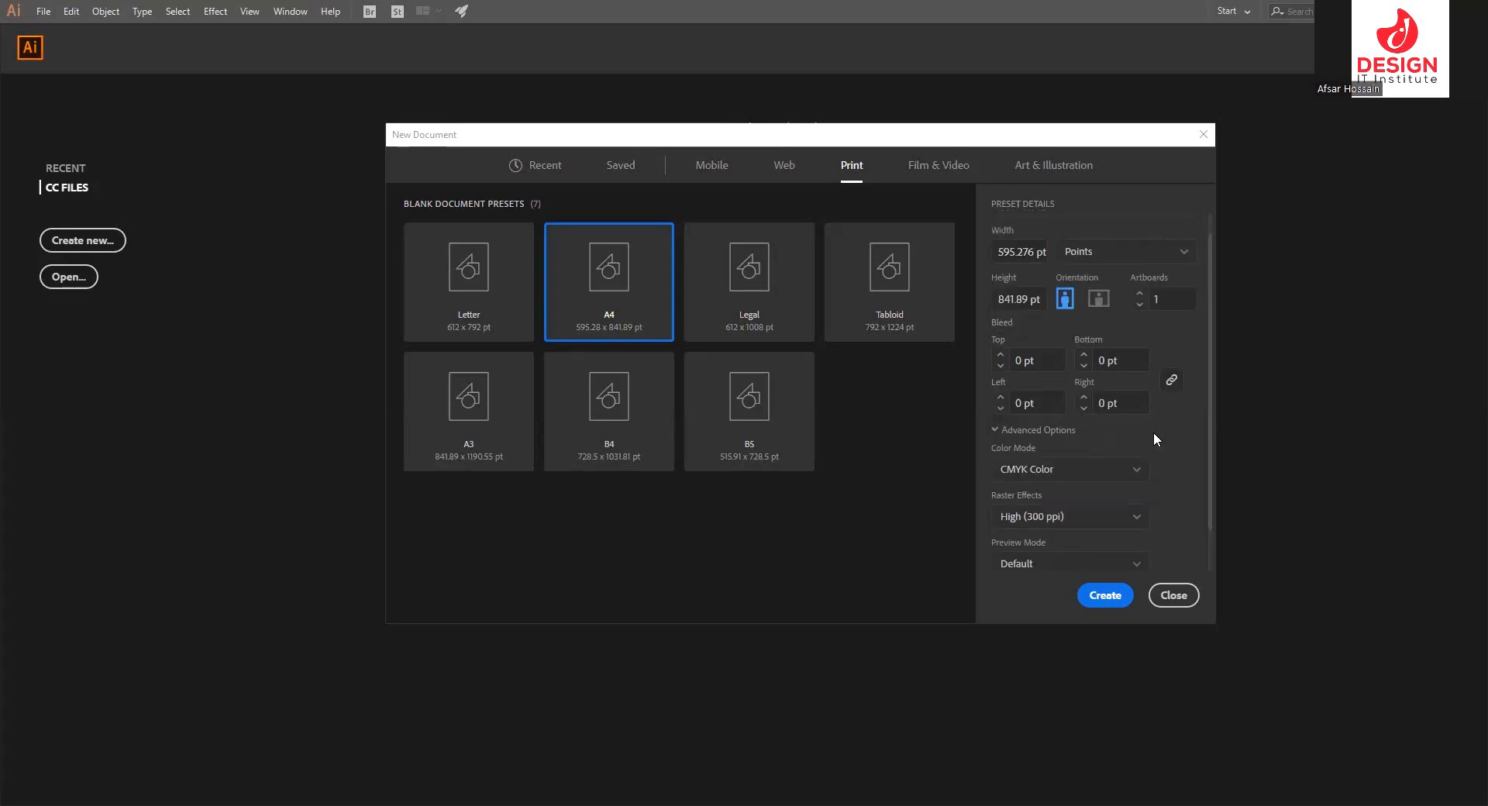
{"action": "scroll", "coordinate": [1154, 431], "scroll_direction": "up", "scroll_amount": 1}
{"action": "scroll", "coordinate": [1153, 431], "scroll_direction": "down", "scroll_amount": 3}
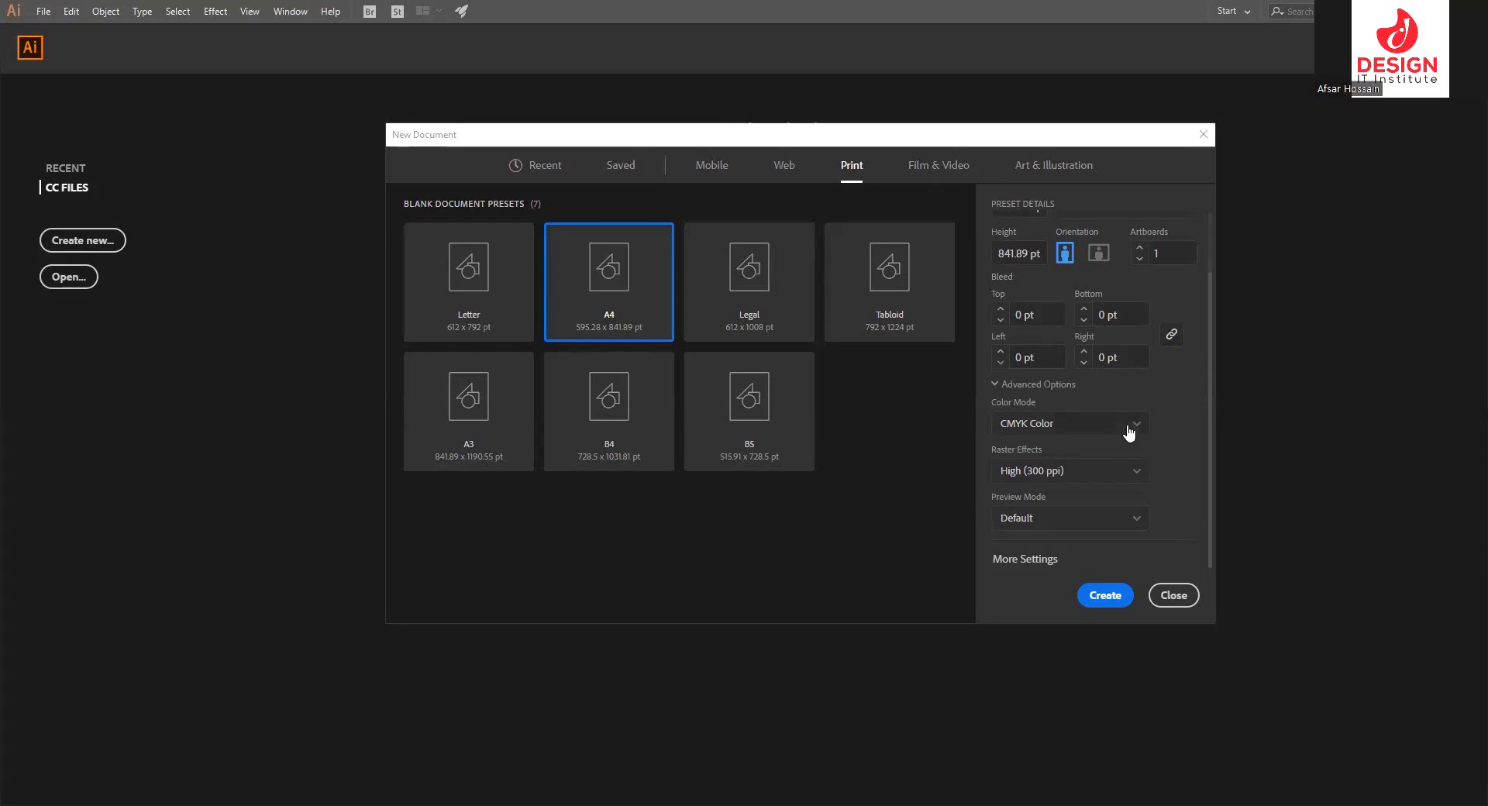
- Keep High (300 ppi) raster effects and create the class one A4 document
{"action": "left_click", "coordinate": [1048, 486]}
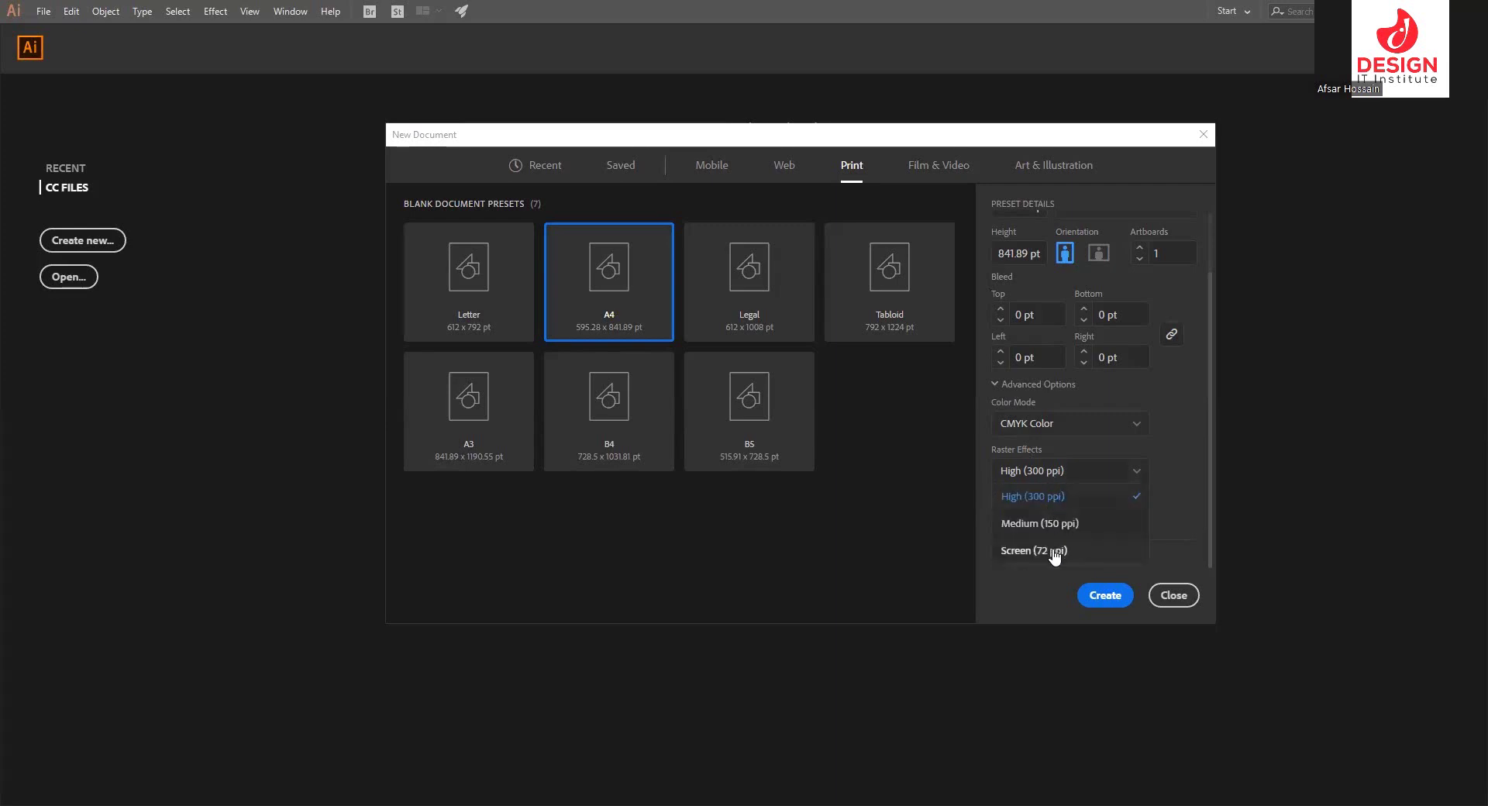
{"action": "left_click", "coordinate": [1057, 500]}
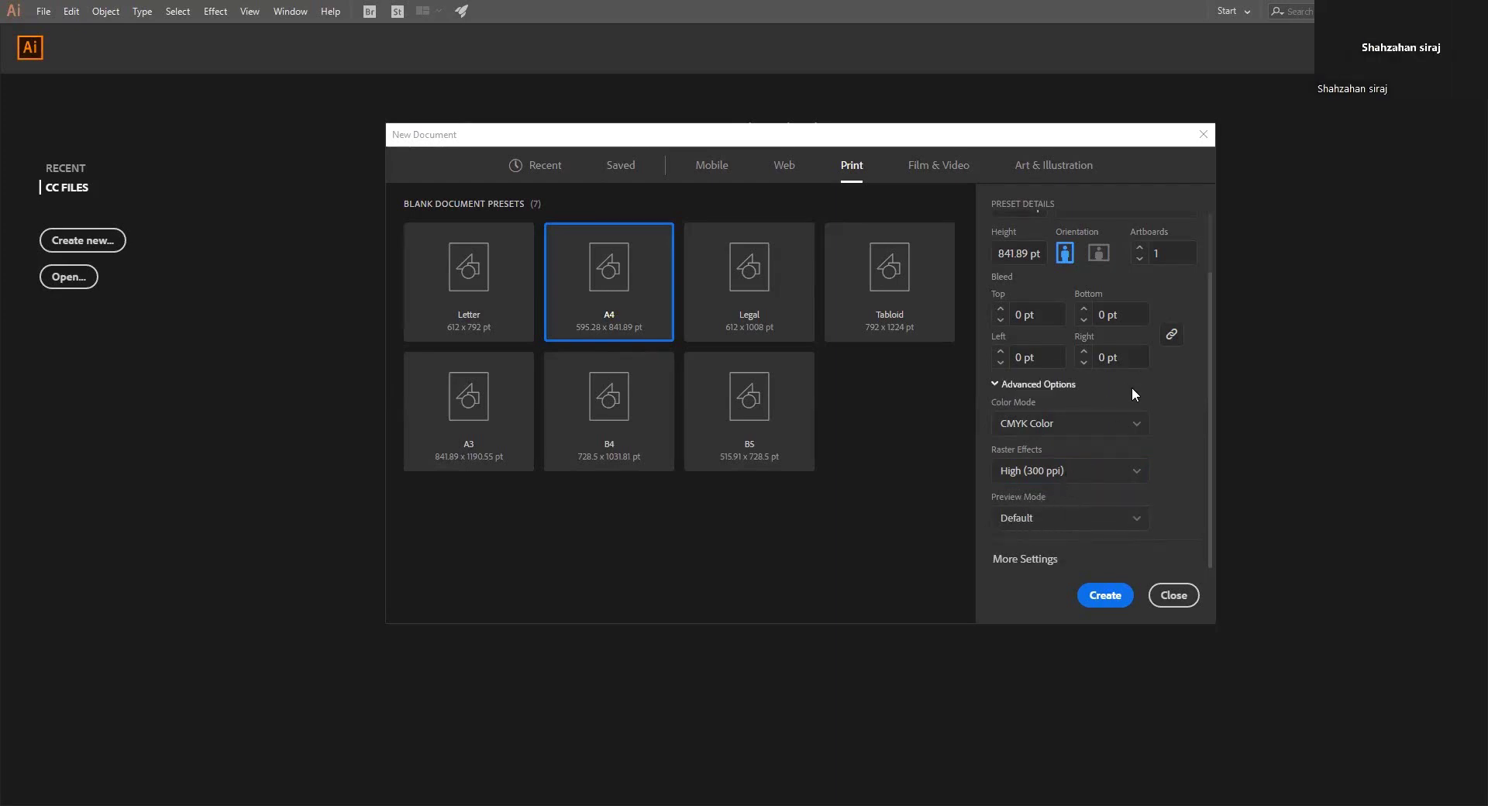
{"action": "scroll", "coordinate": [1131, 394], "scroll_direction": "up", "scroll_amount": 3}
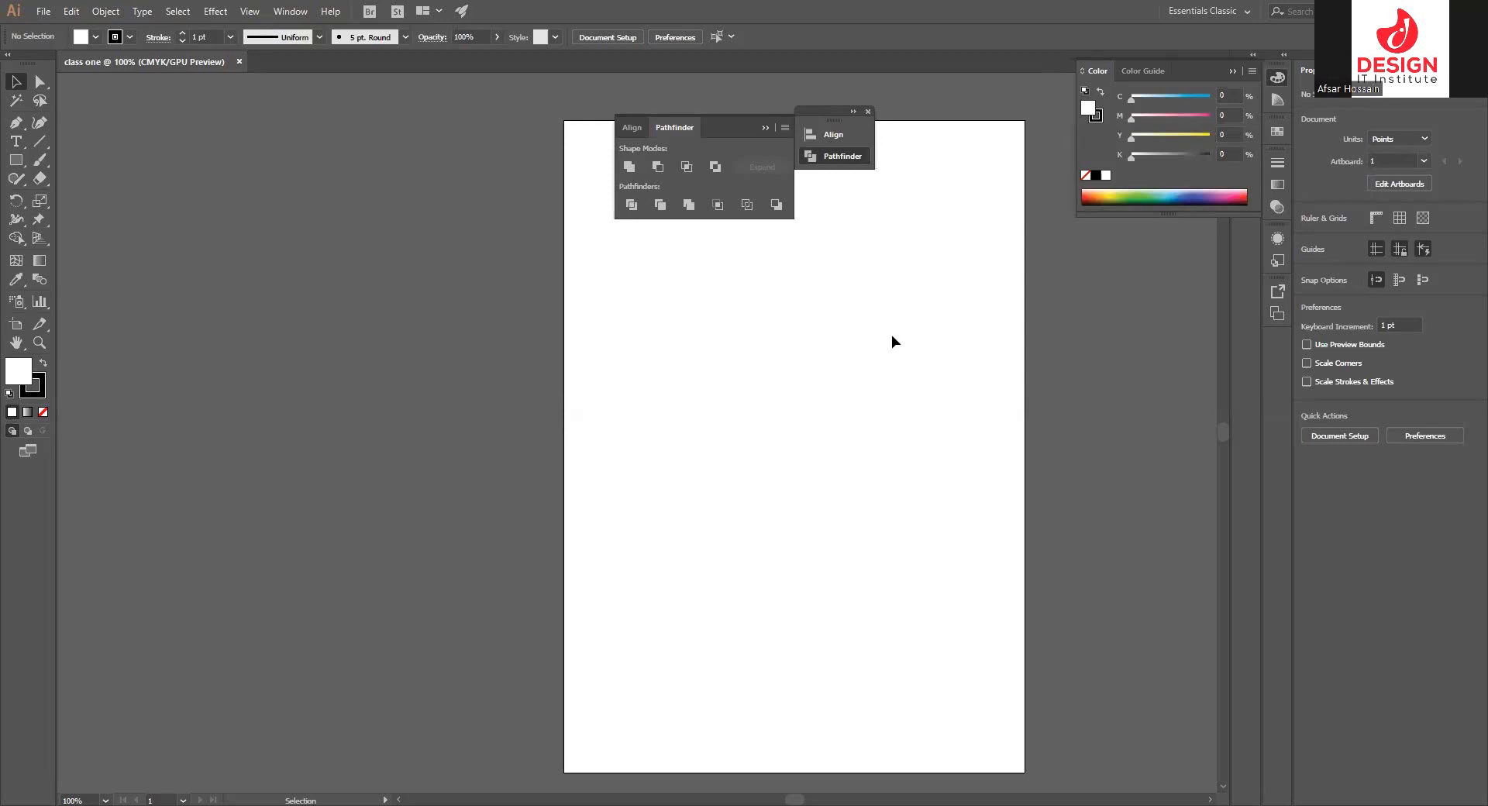
- Collapse and close the Align/Pathfinder panel, pick Direct Selection, and start another new document
{"action": "left_click", "coordinate": [733, 102]}
{"action": "left_click", "coordinate": [868, 113]}
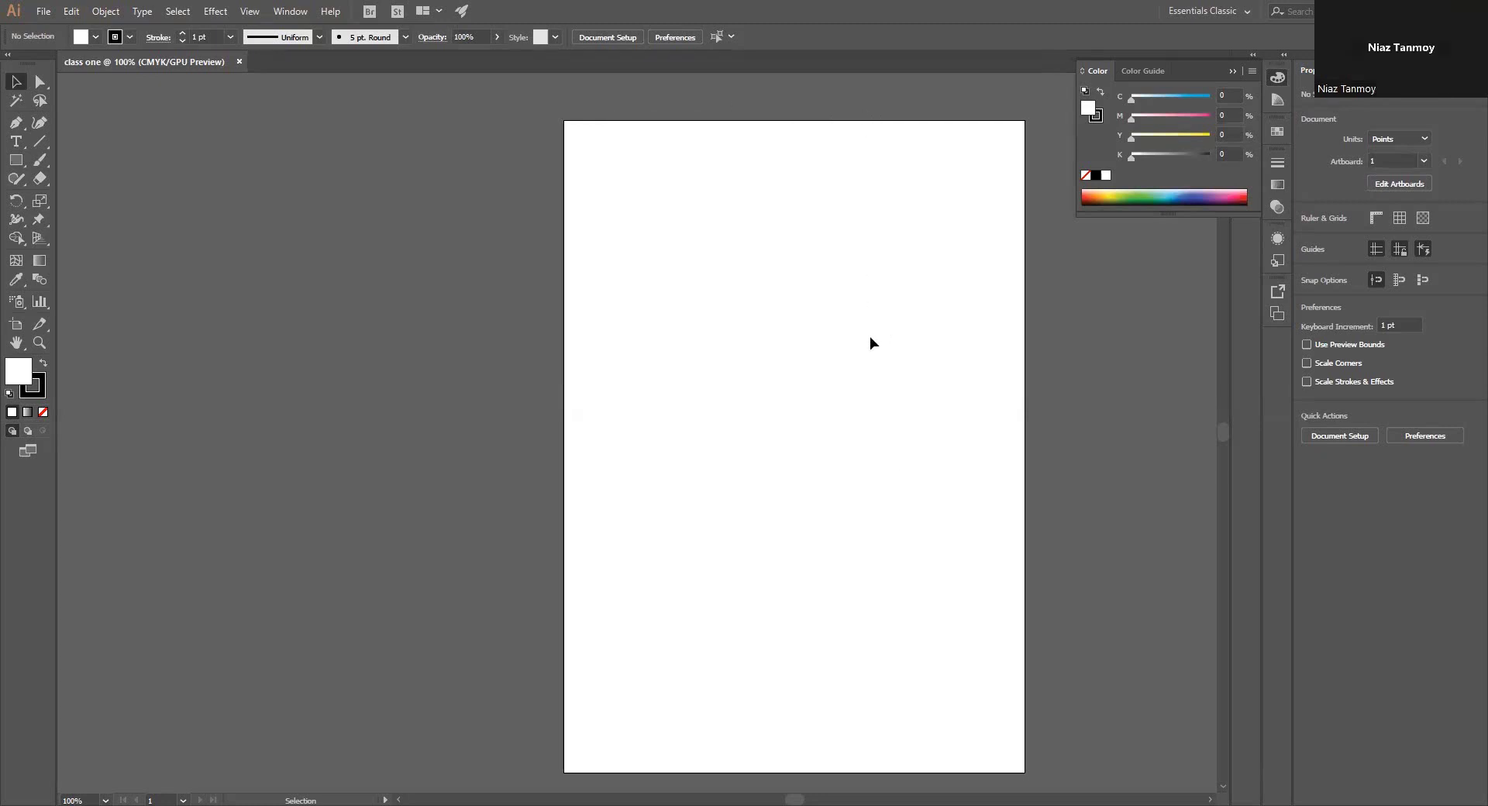
{"action": "key", "text": "a"}
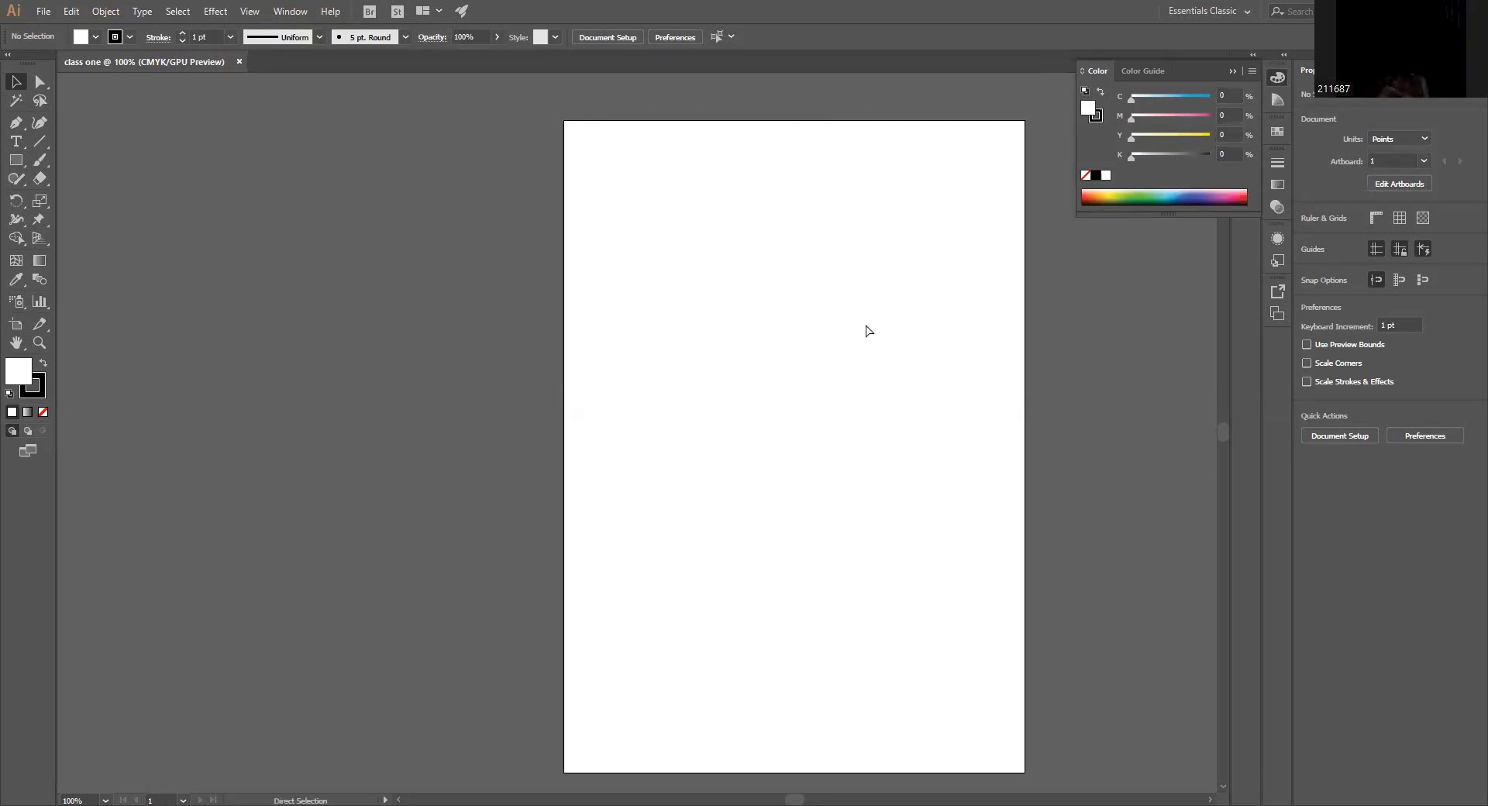
{"action": "key", "text": "ctrl+n"}
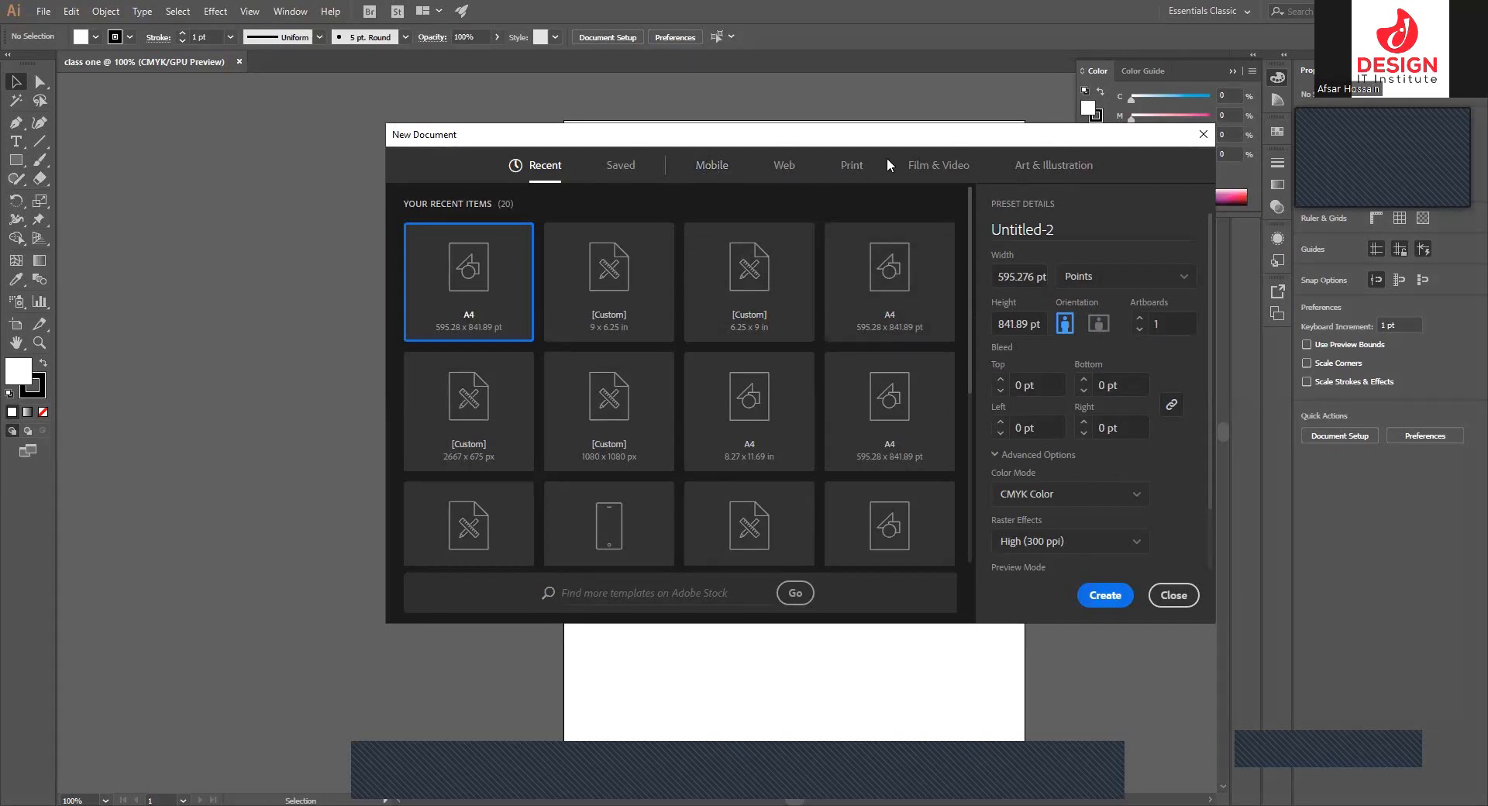
- Create a Print A4 document with 3 artboards
{"action": "left_click", "coordinate": [852, 167]}
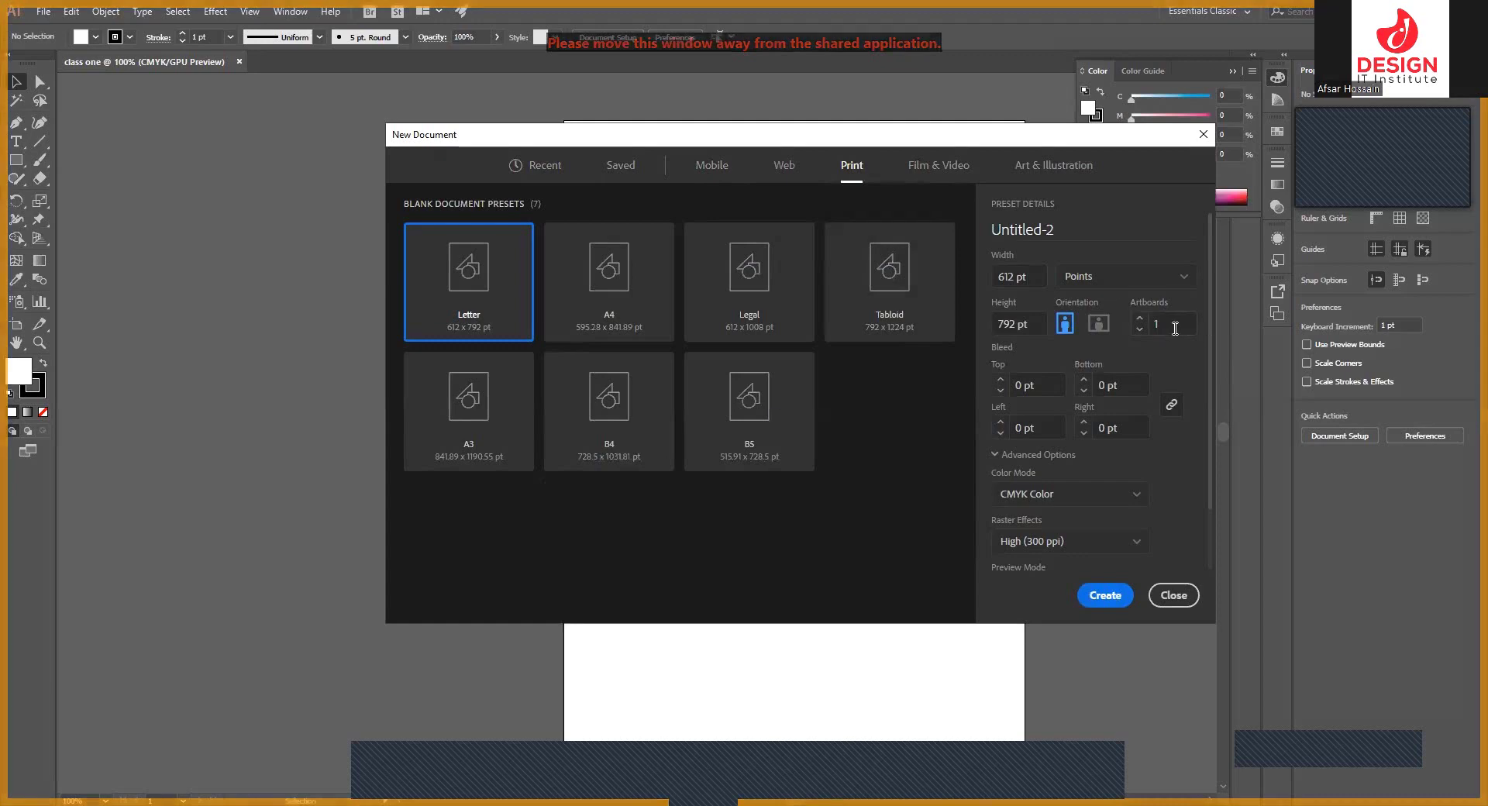
{"action": "left_click", "coordinate": [1140, 319]}
{"action": "left_click", "coordinate": [1141, 319]}
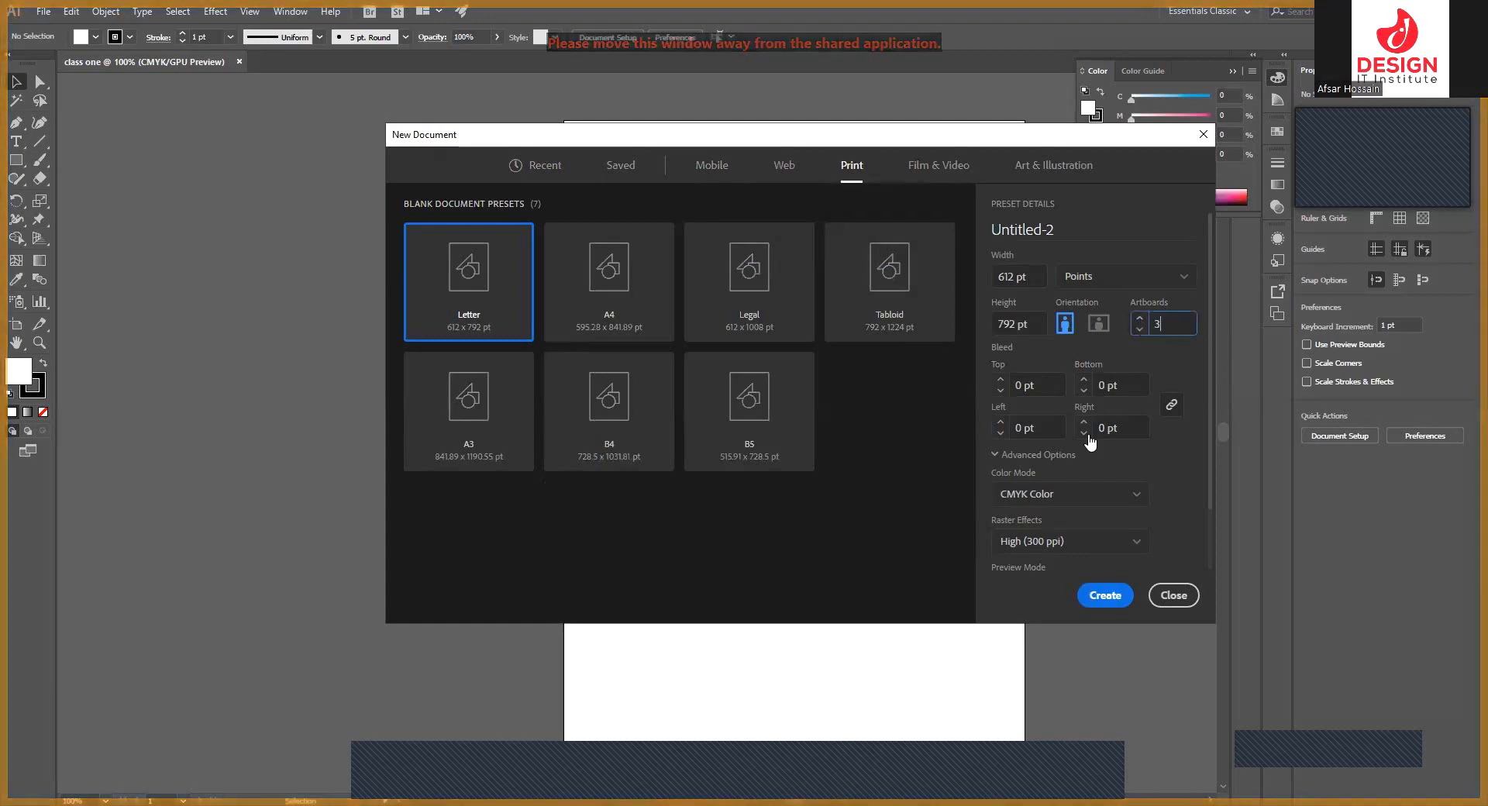
{"action": "left_click", "coordinate": [582, 306]}
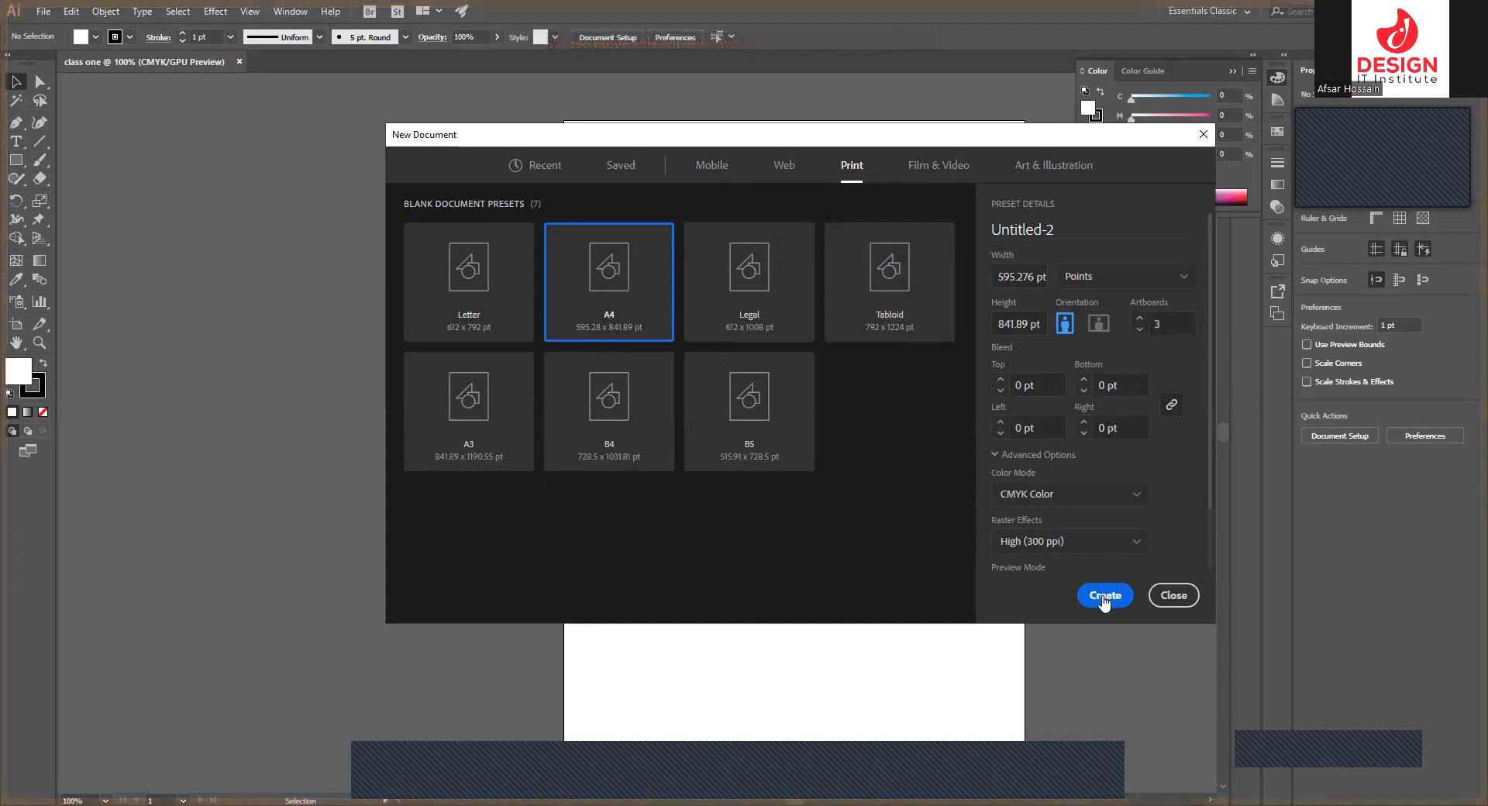
{"action": "double_click", "coordinate": [609, 313]}
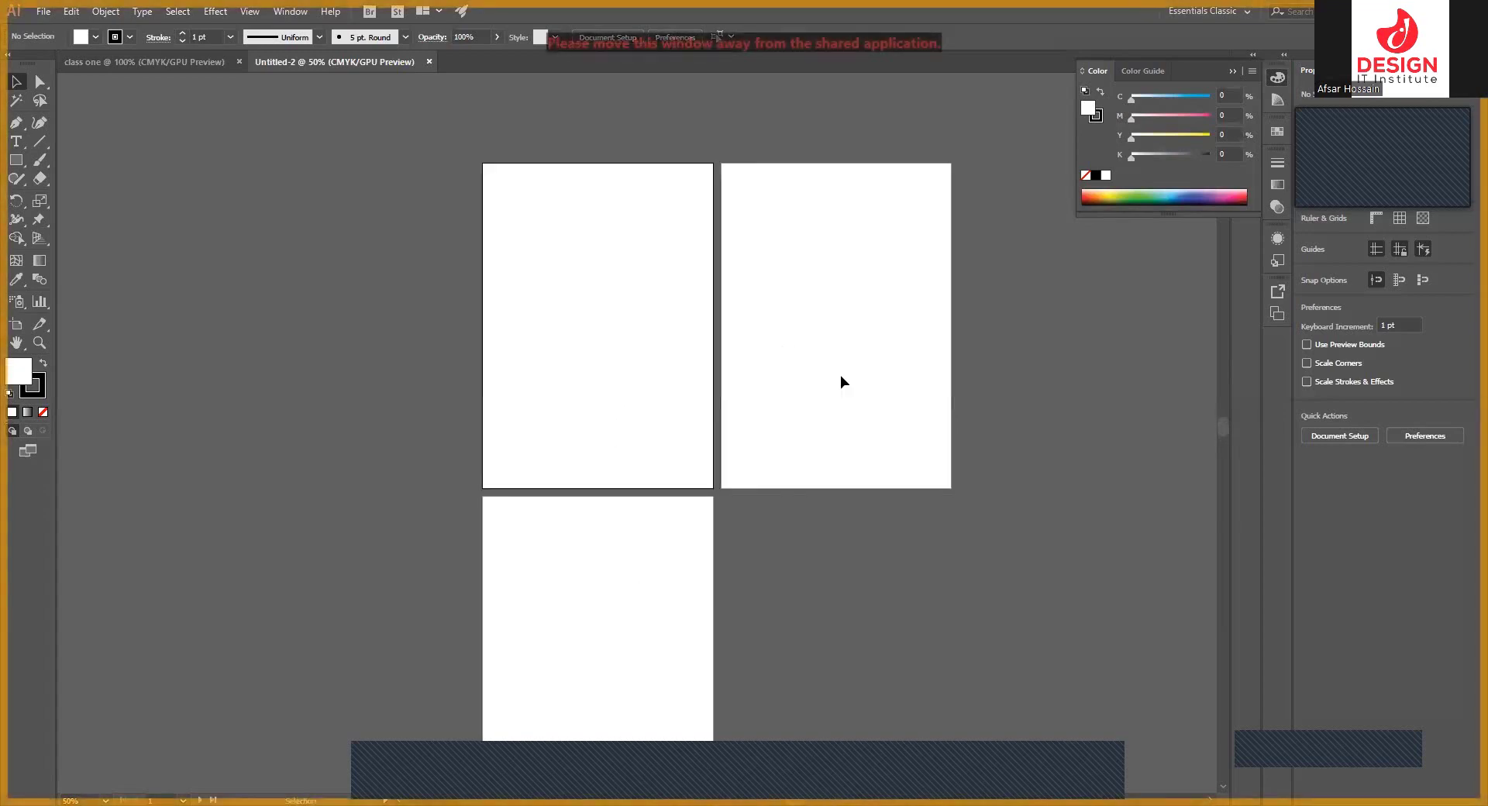
- Activate the first two artboards, cancel a new document, and close the Untitled-2 practice file
{"action": "left_click", "coordinate": [596, 399]}
{"action": "left_click", "coordinate": [848, 383]}
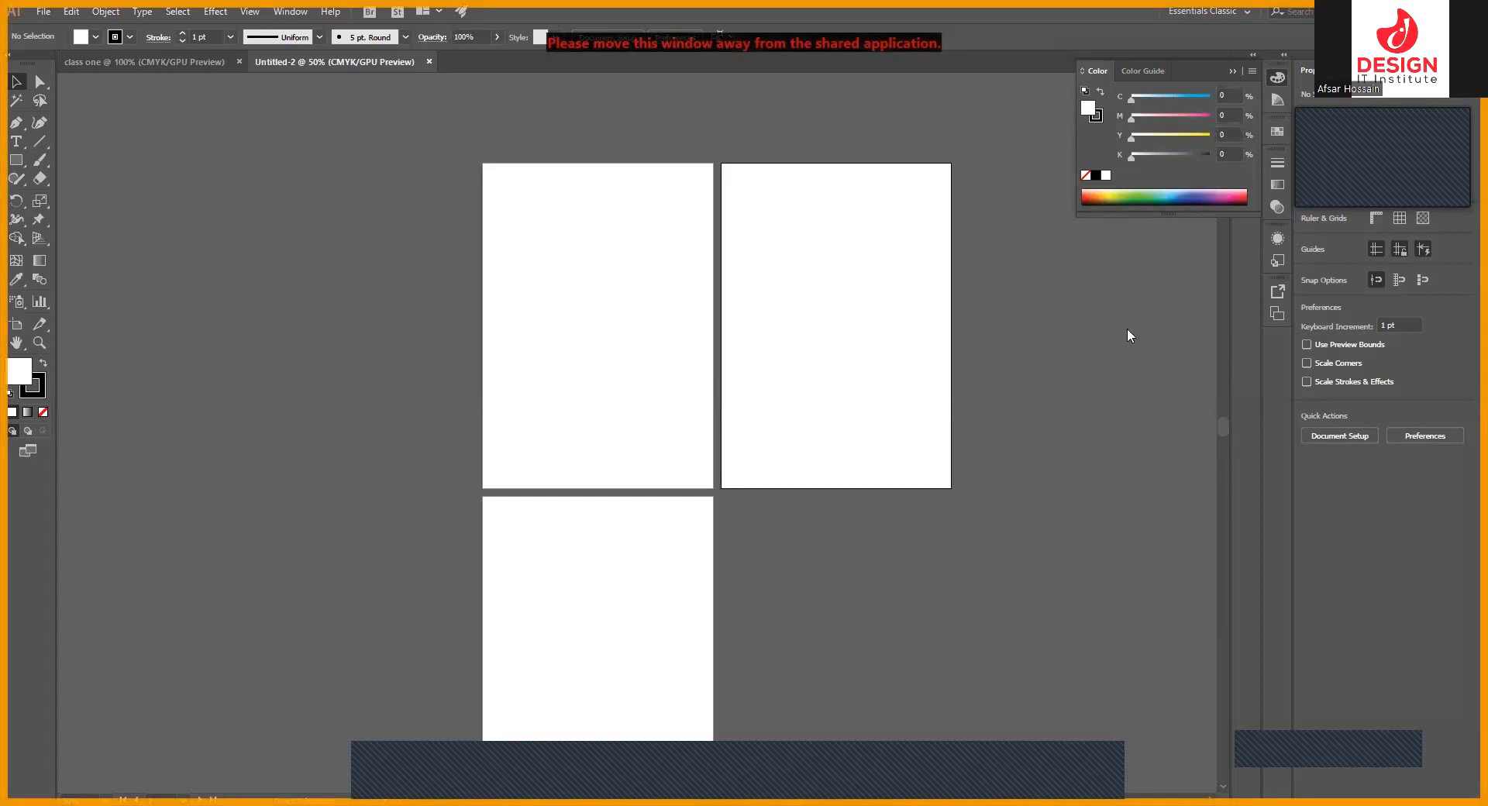
{"action": "key", "text": "ctrl+n"}
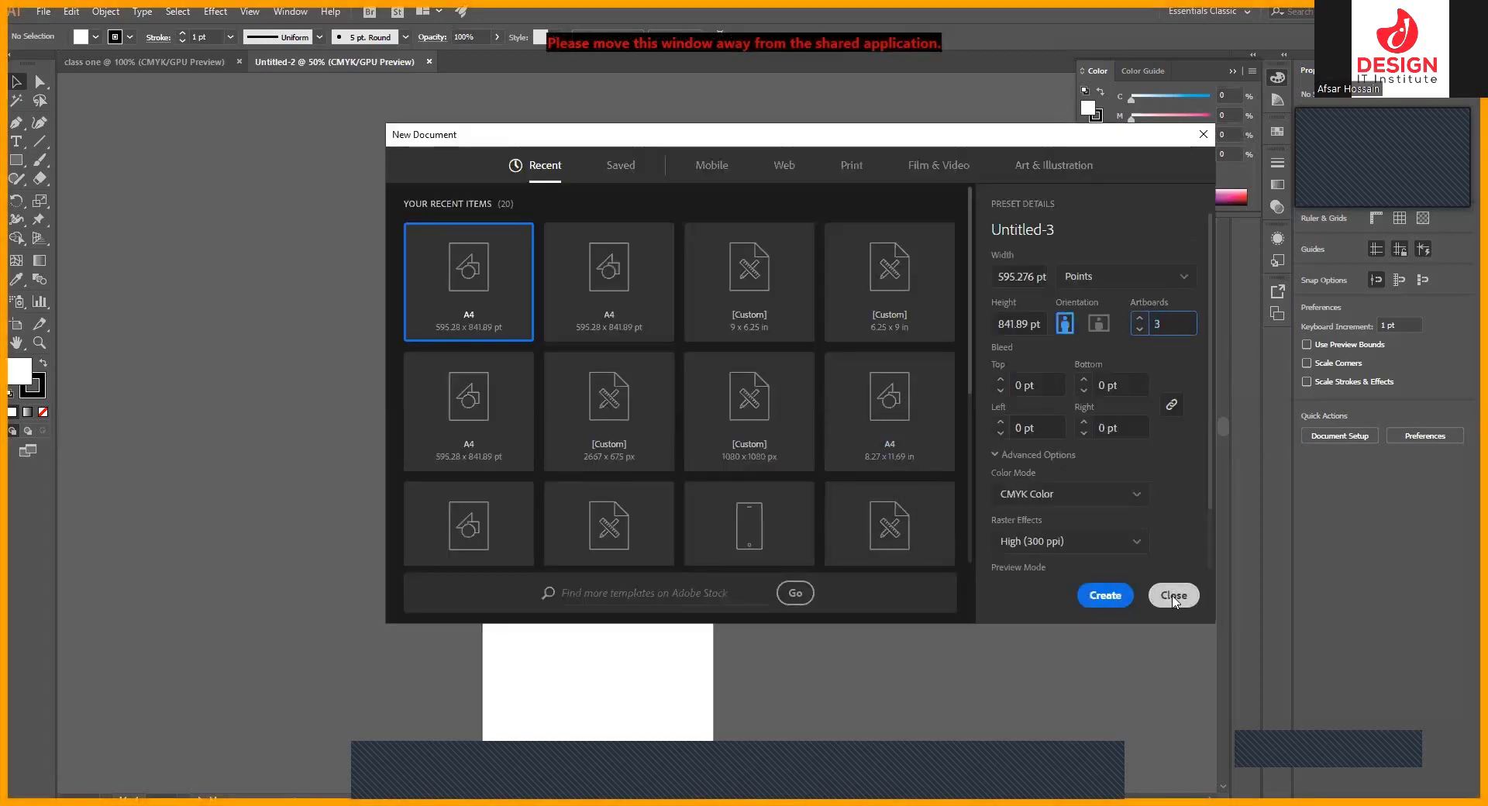
{"action": "left_click", "coordinate": [1173, 597]}
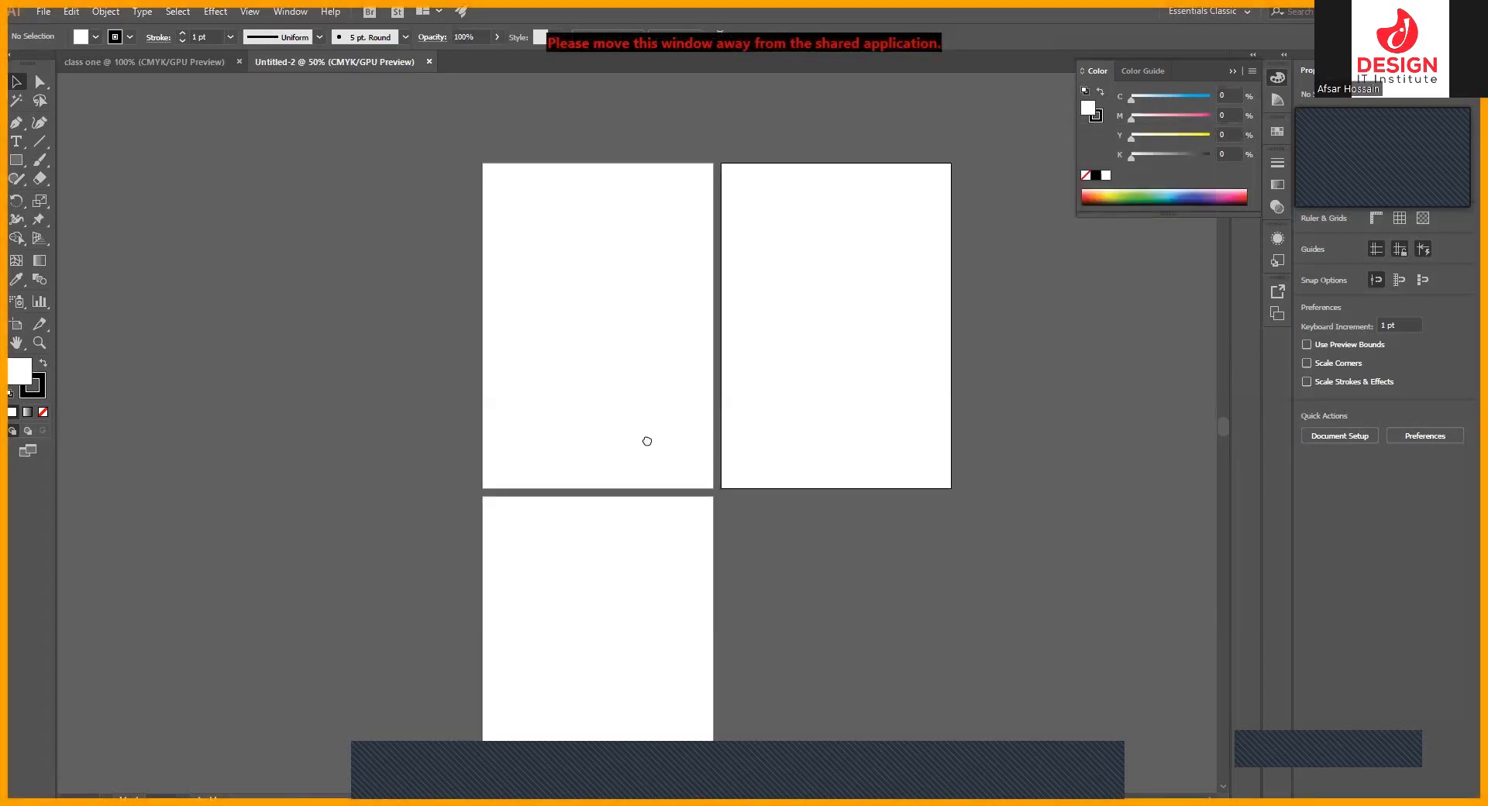
{"action": "left_click", "coordinate": [429, 61]}
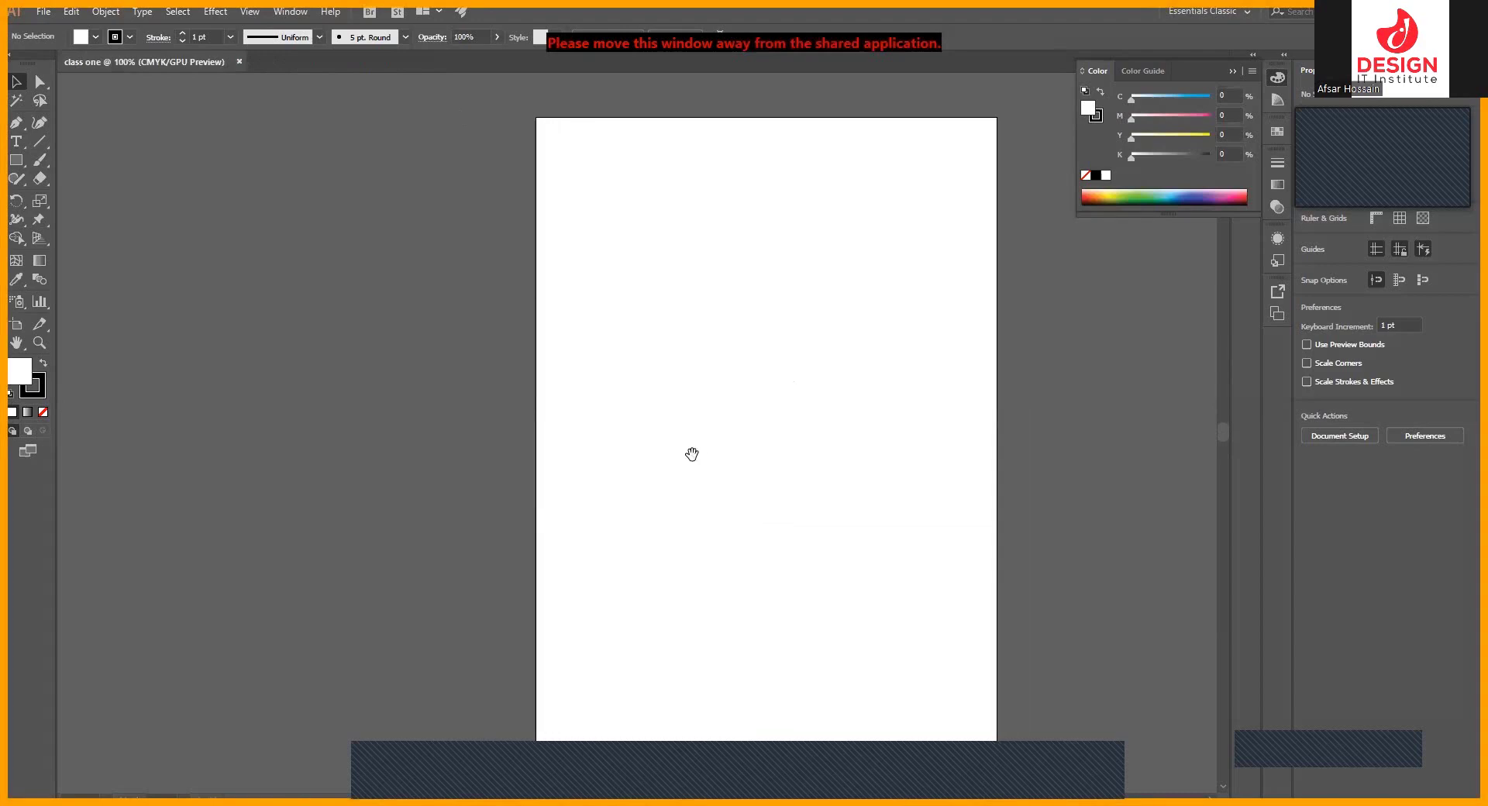
- Zoom out on the class one artboard to the smallest view, then fit it back with Ctrl+0
{"action": "left_click", "coordinate": [703, 446], "text": "ctrl+alt"}
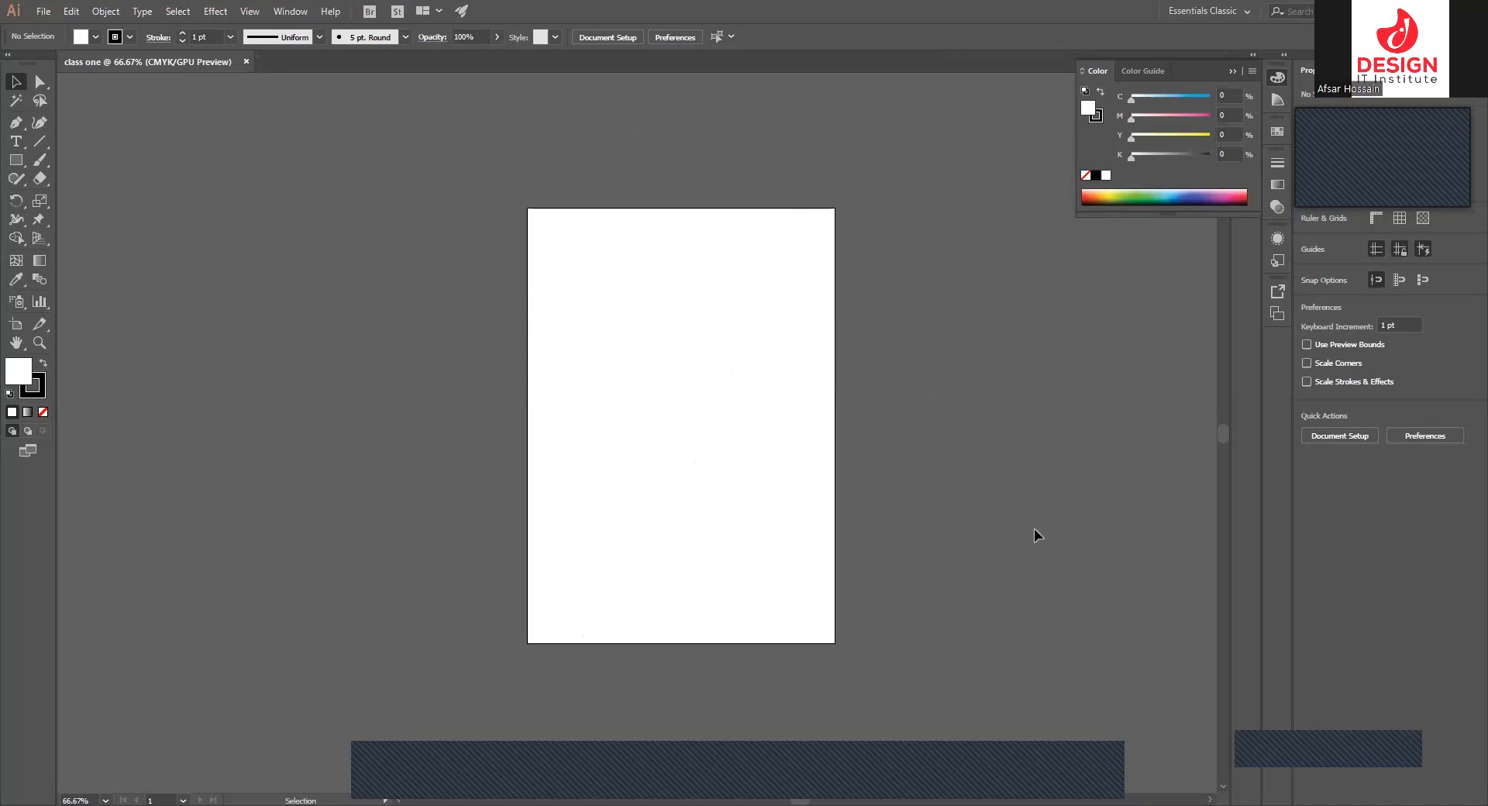
{"action": "key", "text": "z"}
{"action": "left_click", "coordinate": [759, 362], "text": "alt"}
{"action": "left_click", "coordinate": [759, 361], "text": "alt"}
{"action": "left_click", "coordinate": [759, 361], "text": "alt"}
{"action": "left_click", "coordinate": [758, 361], "text": "alt"}
{"action": "left_click", "coordinate": [759, 361], "text": "alt"}
{"action": "left_click", "coordinate": [759, 361], "text": "alt"}
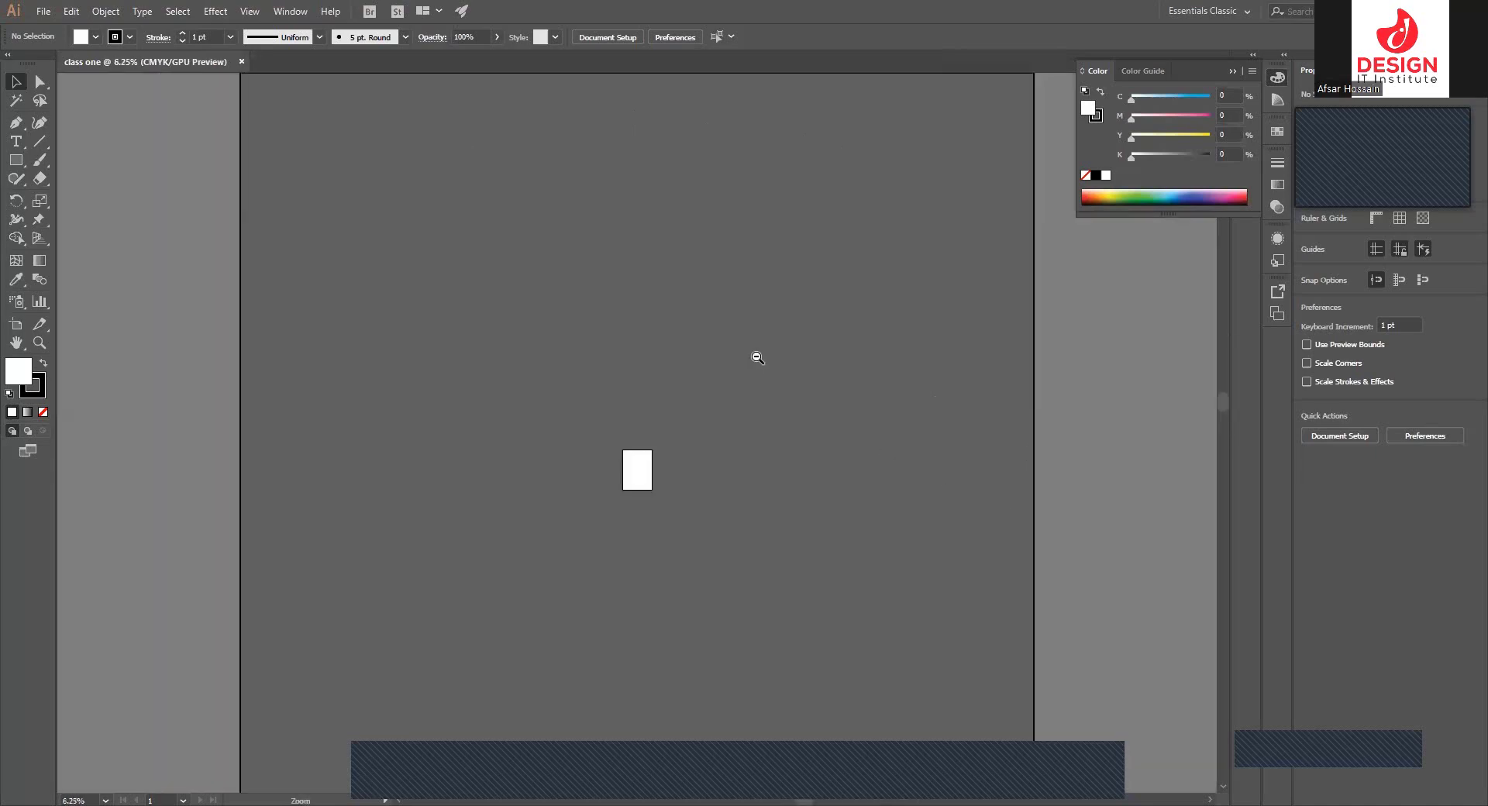
{"action": "left_click", "coordinate": [759, 362], "text": "alt"}
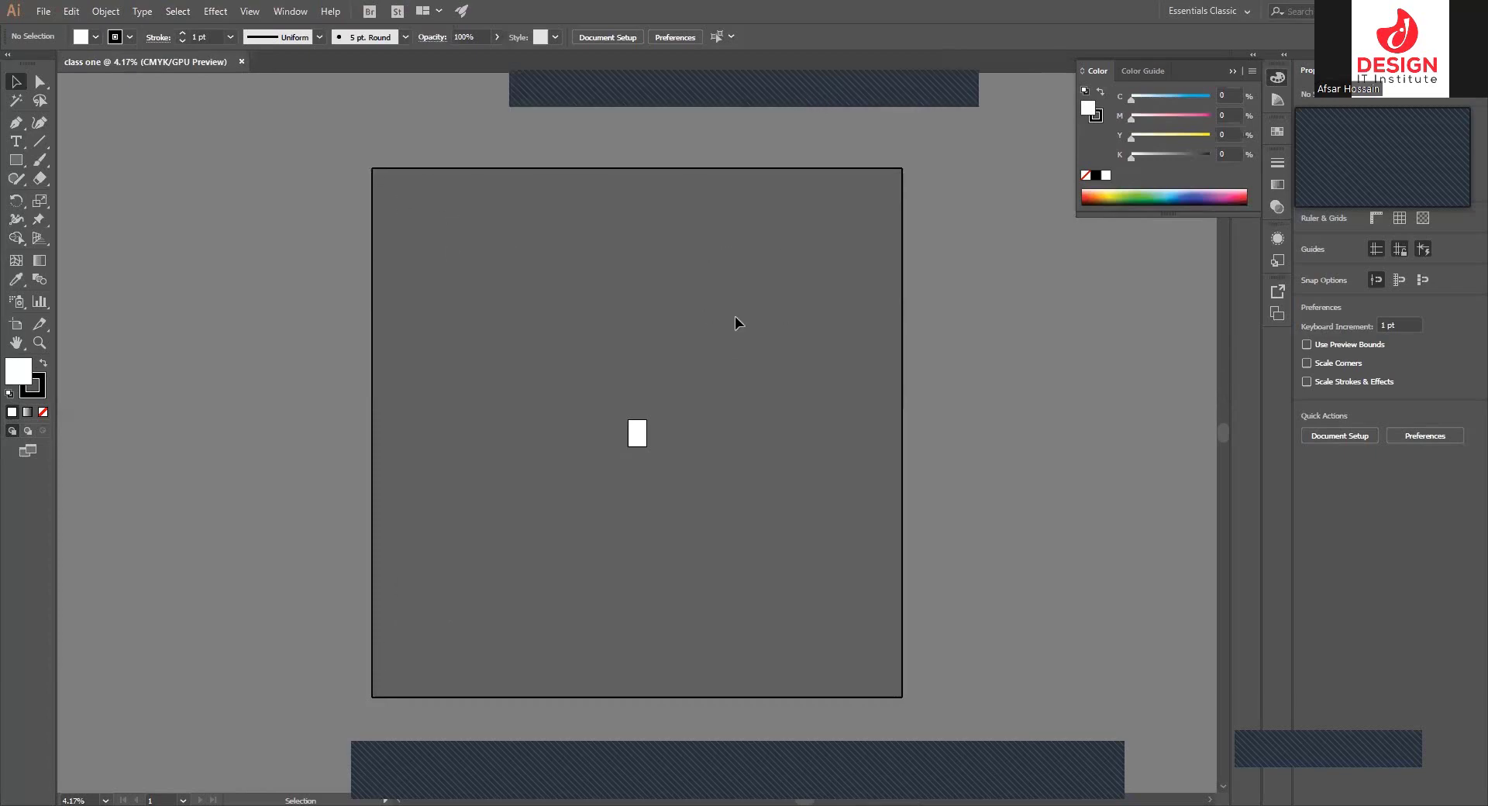
{"action": "key", "text": "ctrl+0"}
- Pan and zoom the artboard between 100% and 33.33%, finishing with it fitted in the window
{"action": "key", "text": "ctrl+minus"}
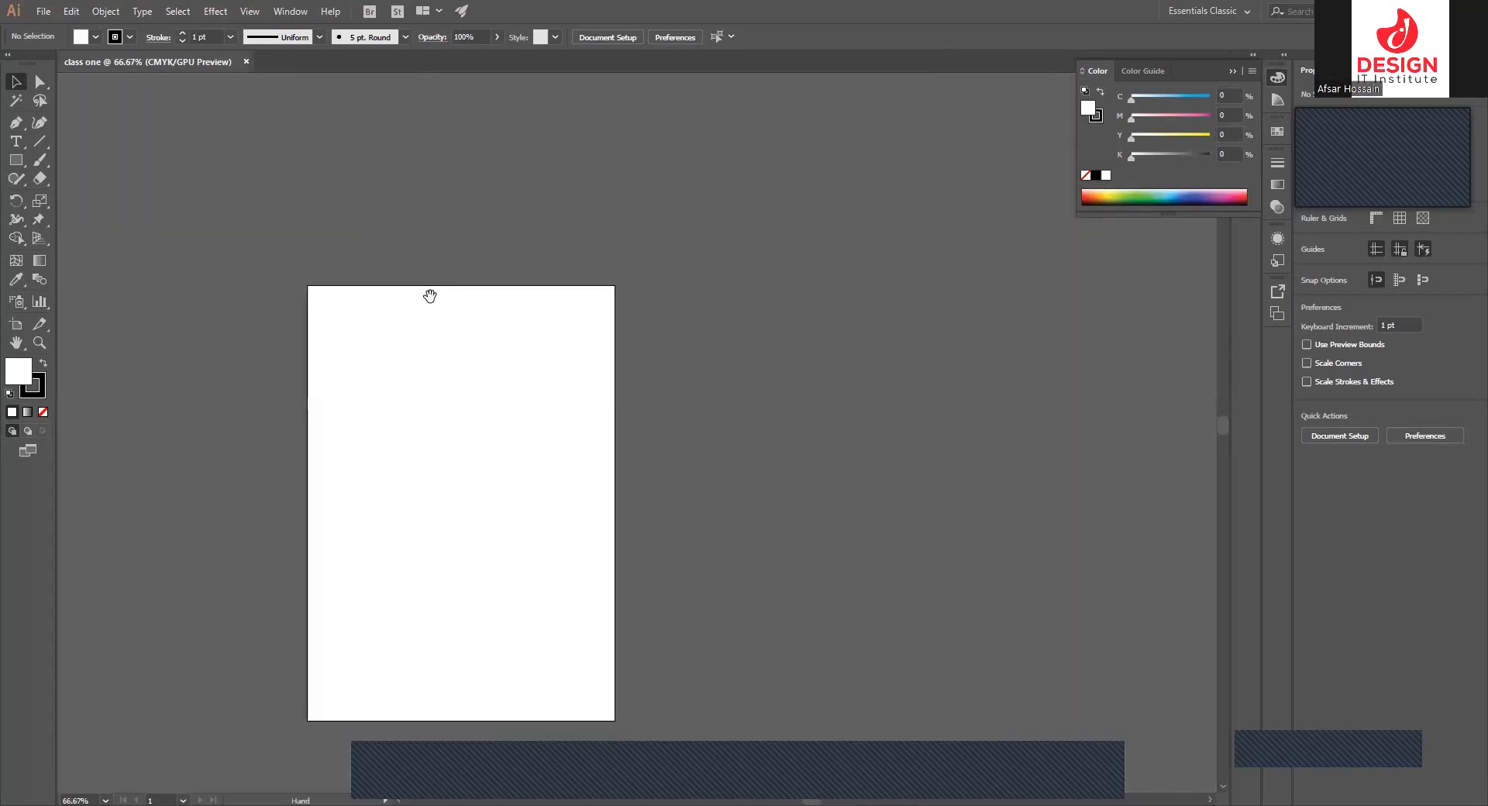
{"action": "left_click_drag", "start_coordinate": [430, 296], "coordinate": [255, 245]}
{"action": "mouse_move", "coordinate": [784, 452]}
{"action": "left_mouse_down"}
{"action": "mouse_move", "coordinate": [870, 432]}
{"action": "mouse_move", "coordinate": [927, 444]}
{"action": "left_mouse_up"}
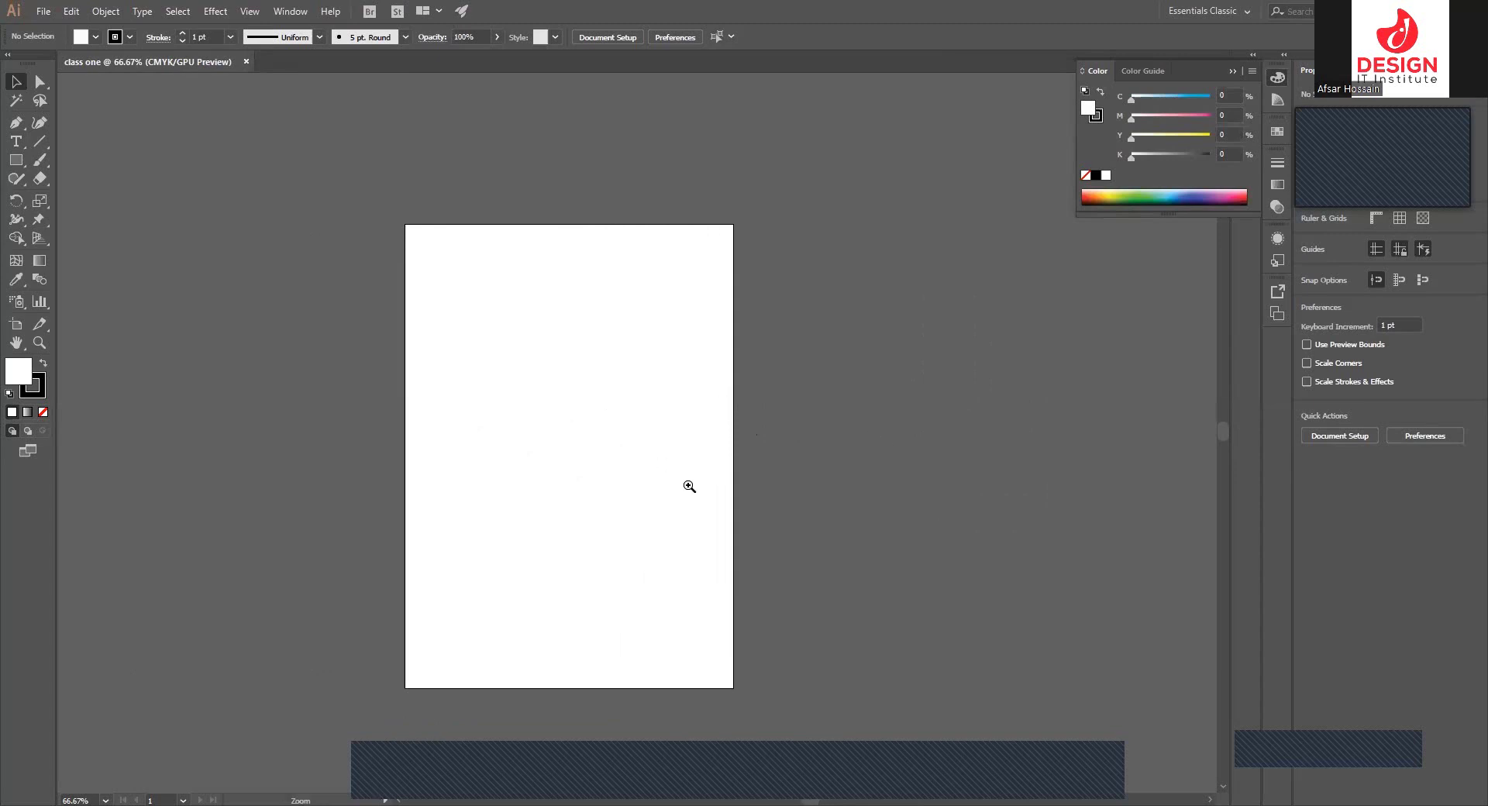
{"action": "left_click_drag", "start_coordinate": [688, 488], "coordinate": [770, 462]}
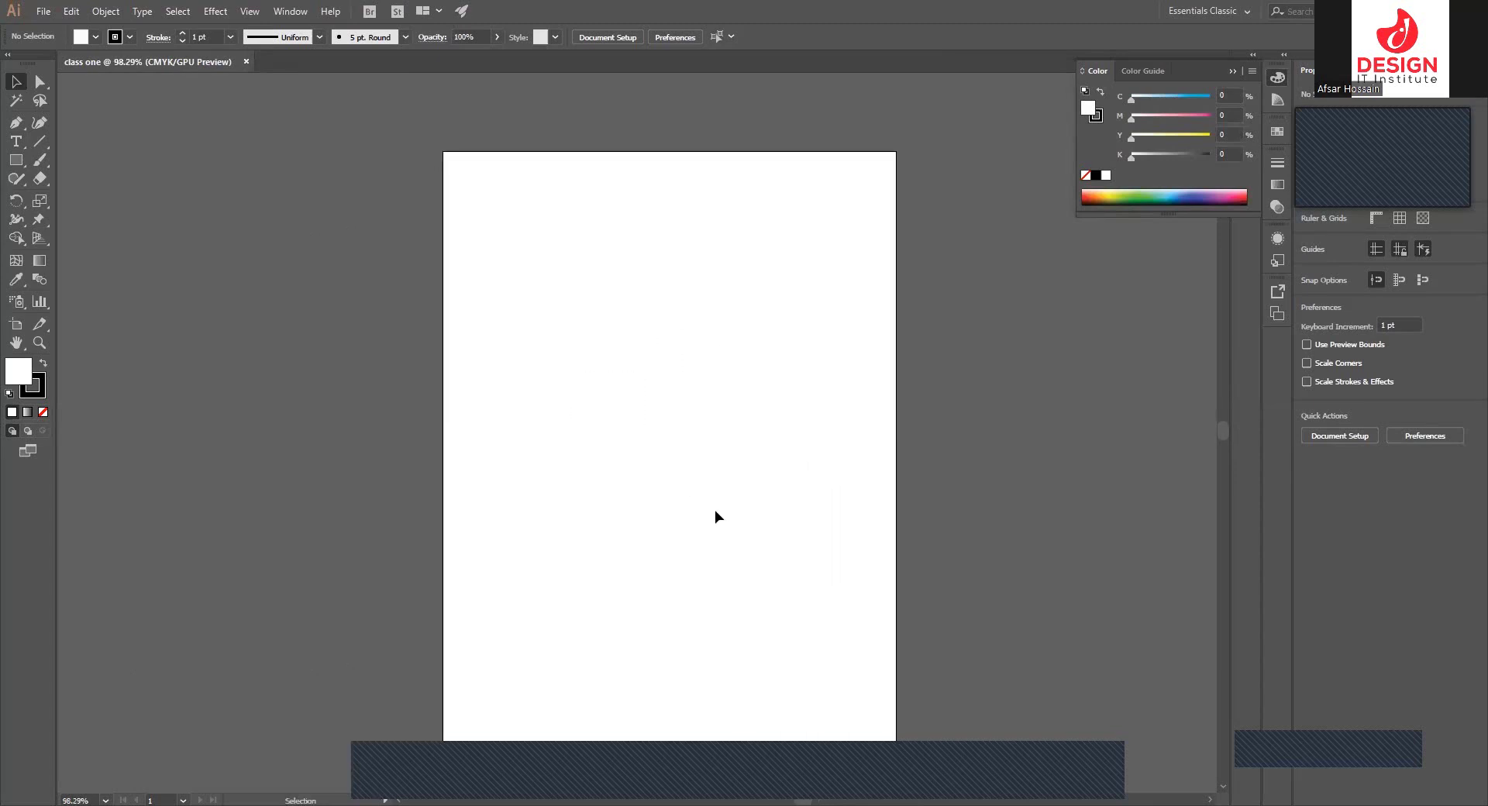
{"action": "left_click_drag", "start_coordinate": [737, 444], "coordinate": [719, 344]}
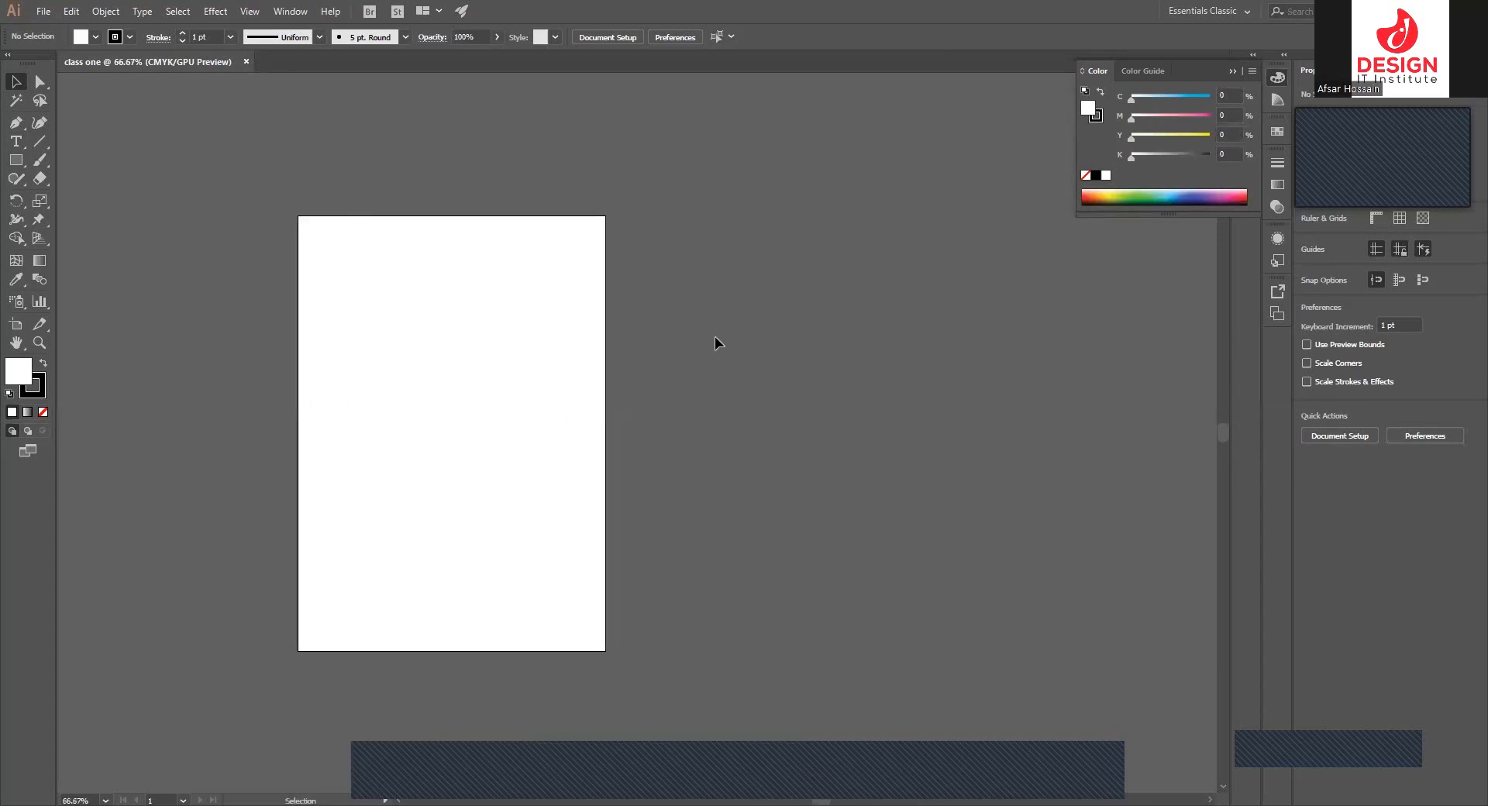
{"action": "mouse_move", "coordinate": [495, 425]}
{"action": "left_mouse_down"}
{"action": "mouse_move", "coordinate": [727, 410]}
{"action": "mouse_move", "coordinate": [745, 485]}
{"action": "left_mouse_up"}
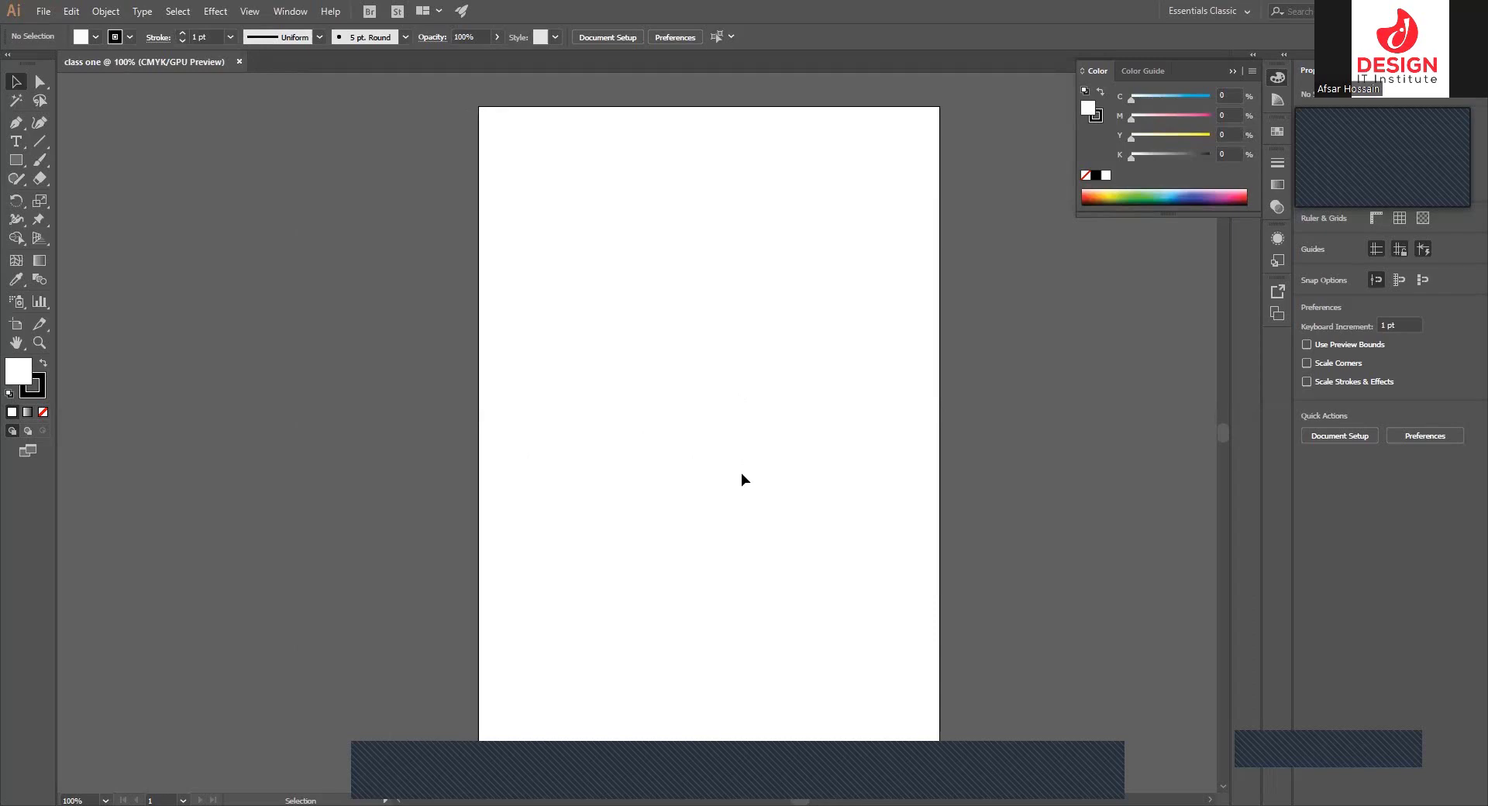
{"action": "left_click_drag", "start_coordinate": [807, 358], "coordinate": [580, 236]}
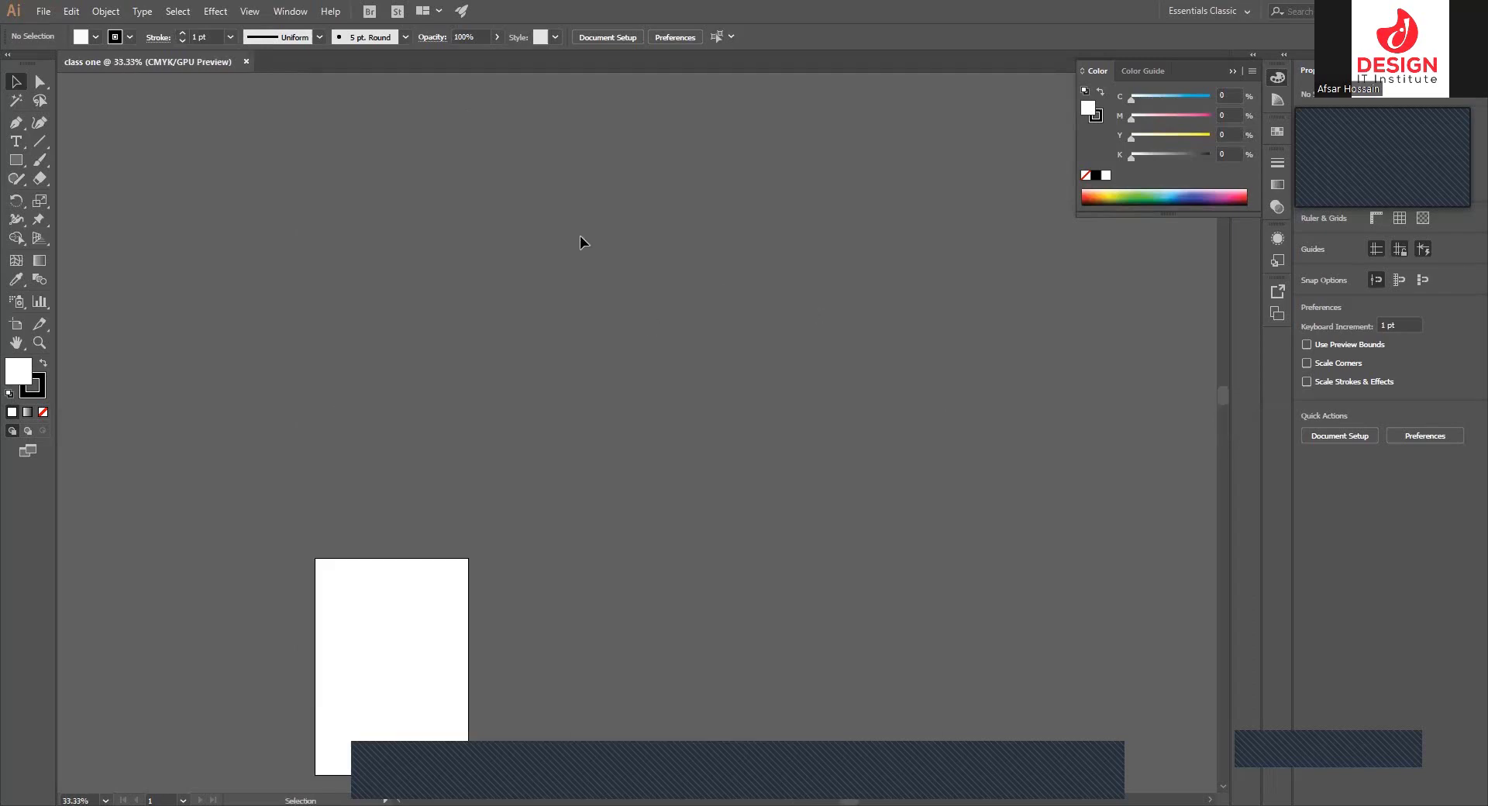
{"action": "key", "text": "ctrl+0"}
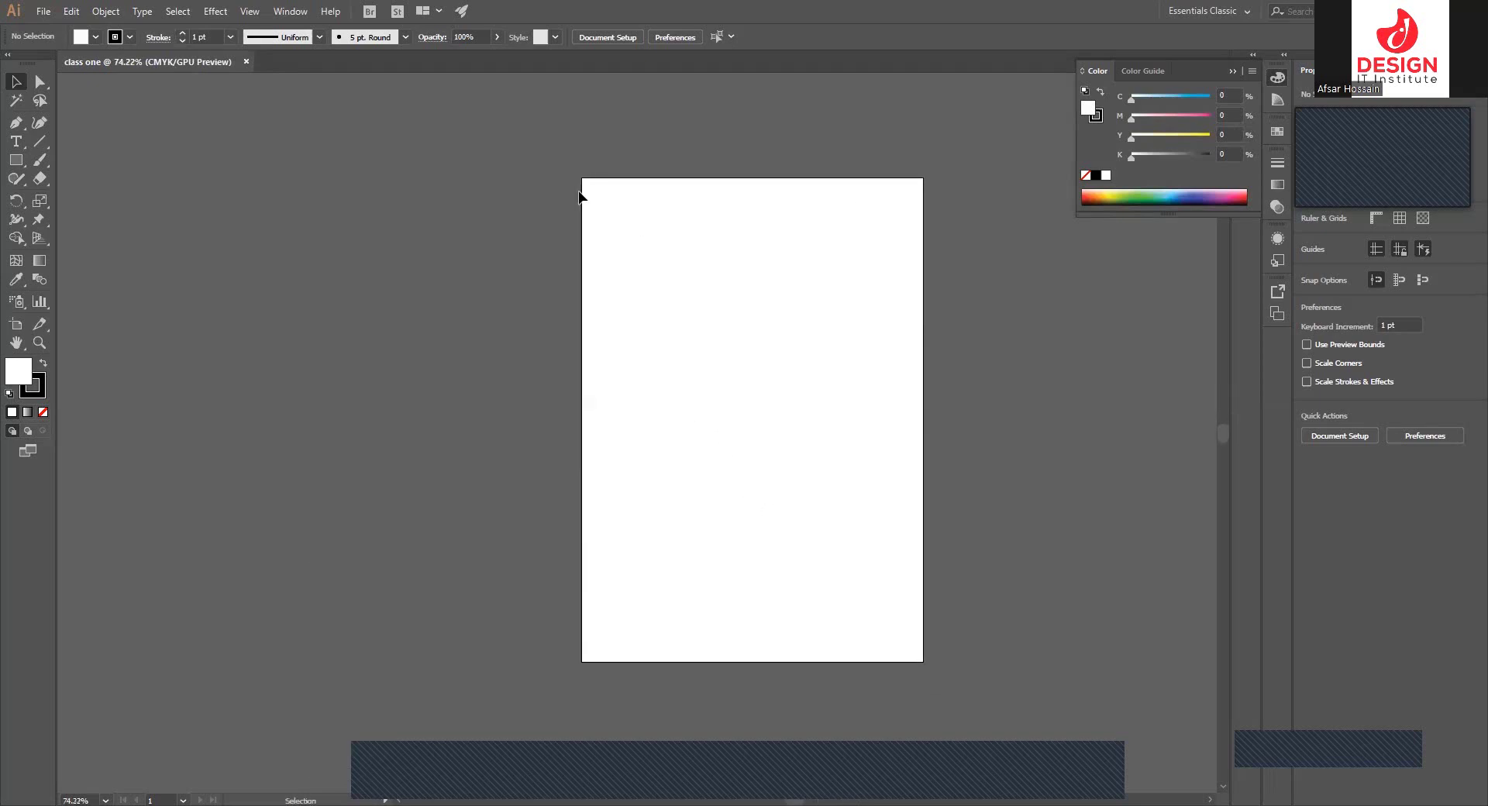
{"action": "left_click_drag", "start_coordinate": [580, 184], "coordinate": [922, 634]}
- Collapse the floating Color panel to an icon so it no longer covers the canvas
{"action": "left_click", "coordinate": [1232, 72]}
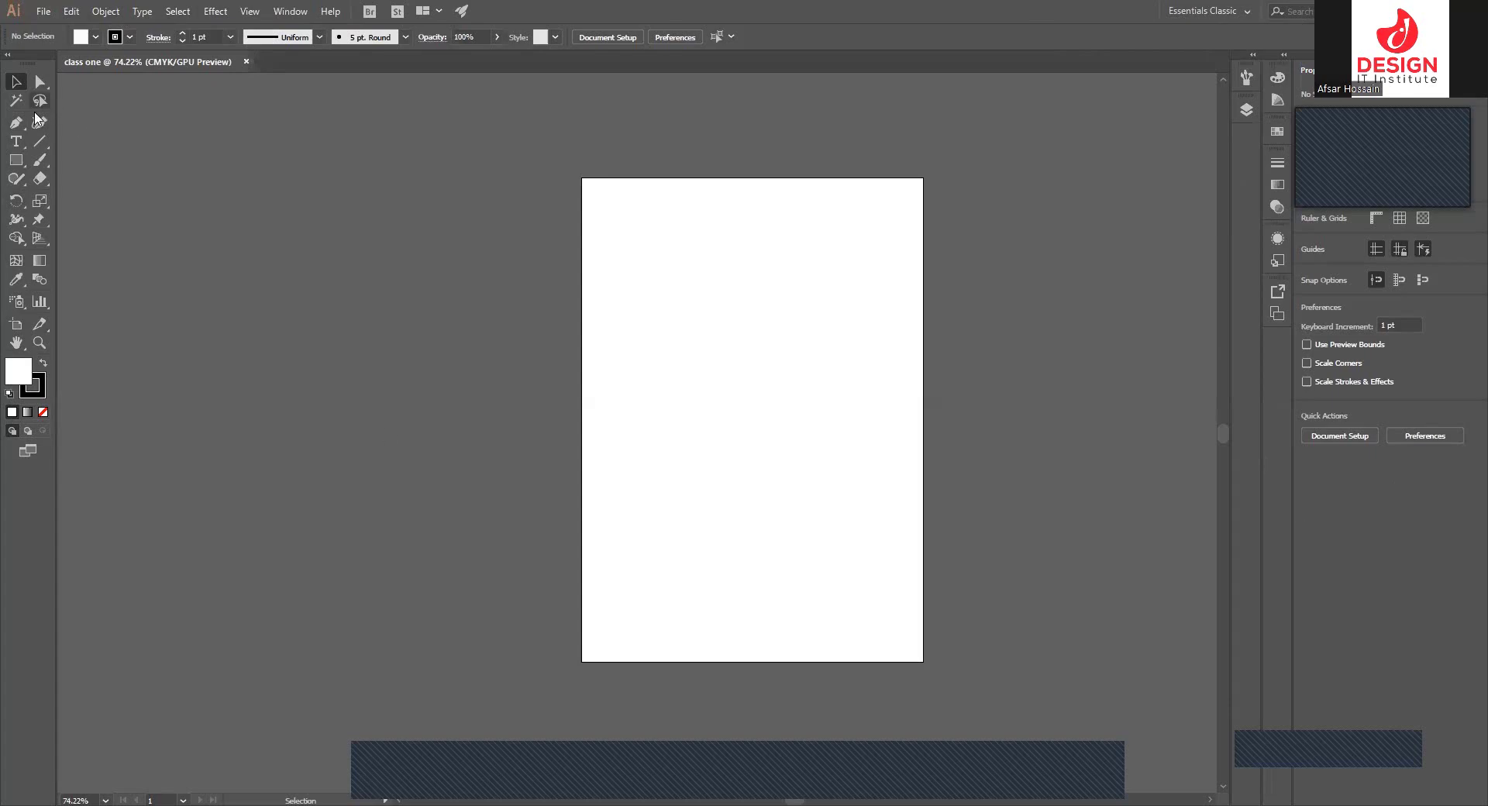
{"action": "key", "text": "h"}
- Float the Tools panel, hide all side panels with Shift+Tab, and close the floating tools
{"action": "left_click_drag", "start_coordinate": [28, 64], "coordinate": [721, 217]}
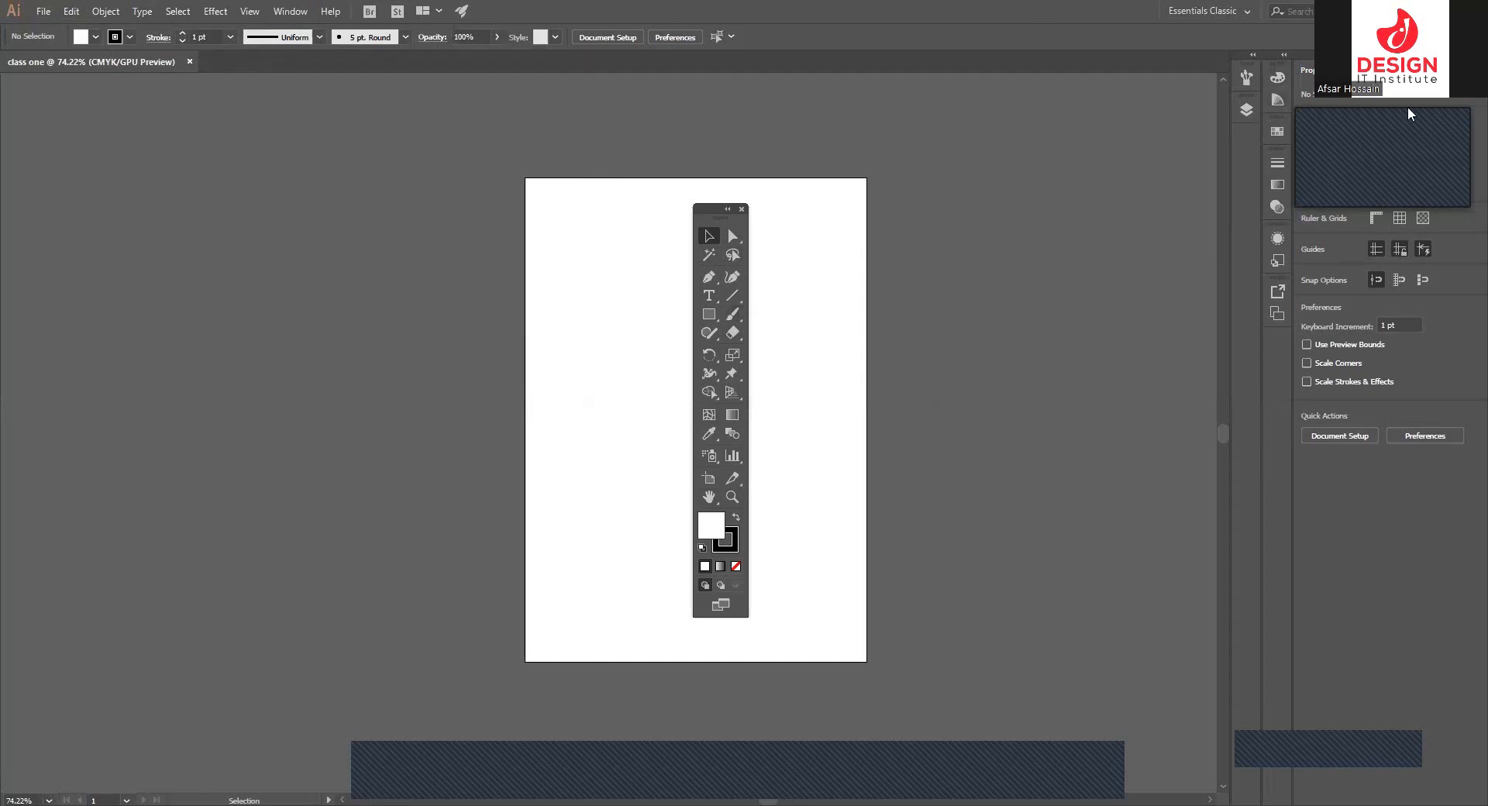
{"action": "key", "text": "shift+Tab"}
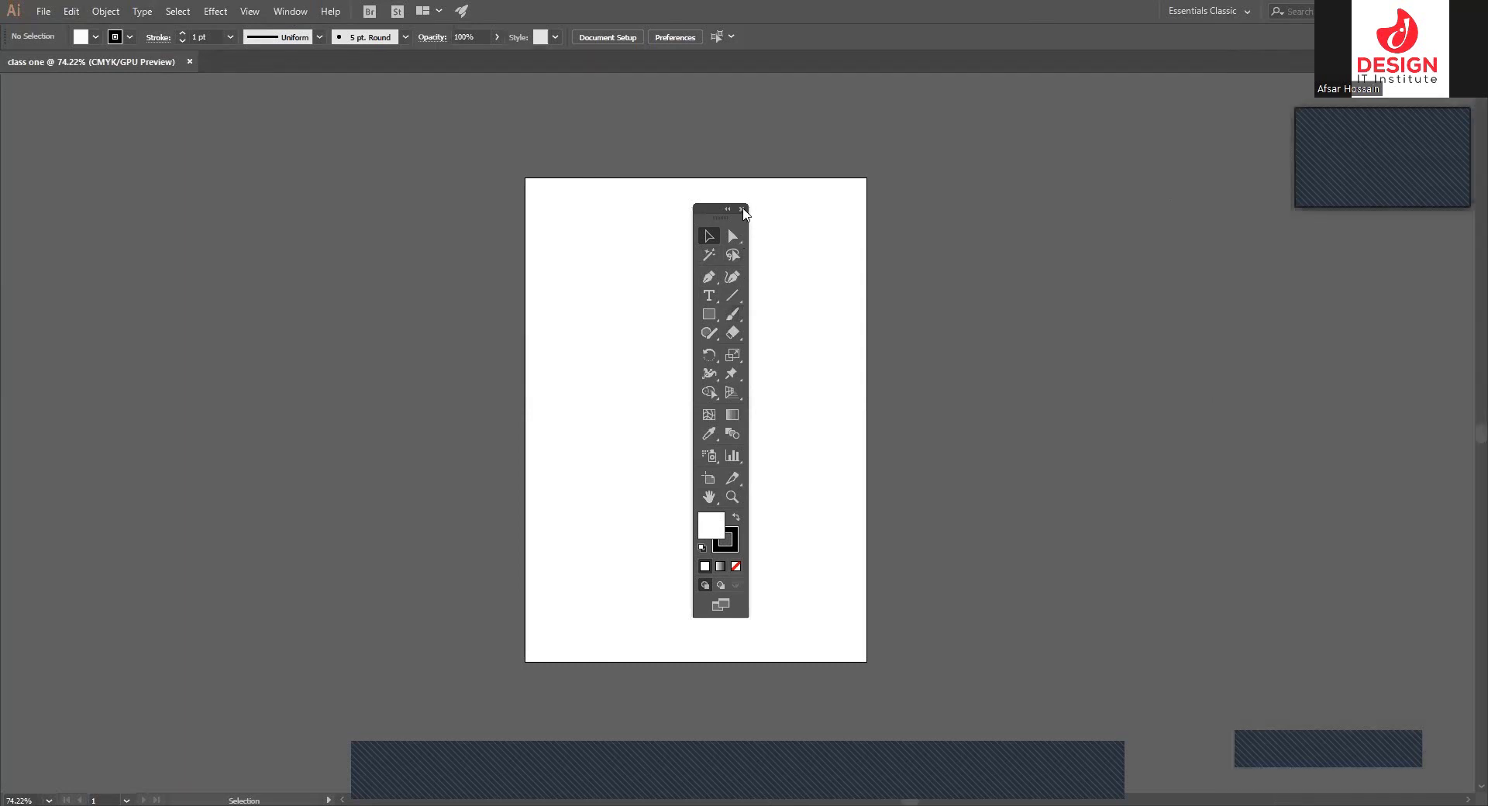
{"action": "left_click", "coordinate": [742, 209]}
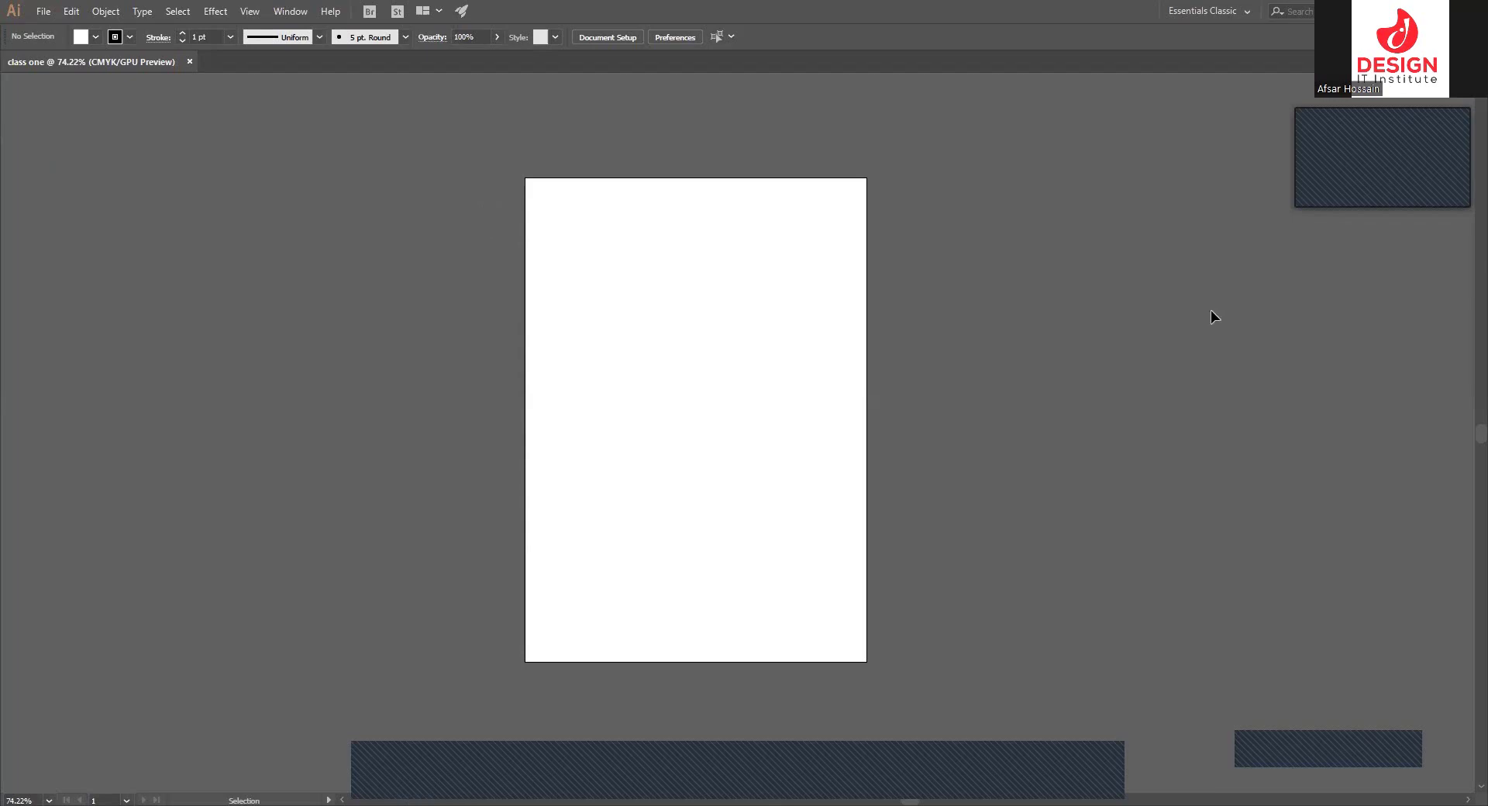
- Reset to the Essentials workspace, then switch to the Painting workspace
{"action": "left_click", "coordinate": [291, 11]}
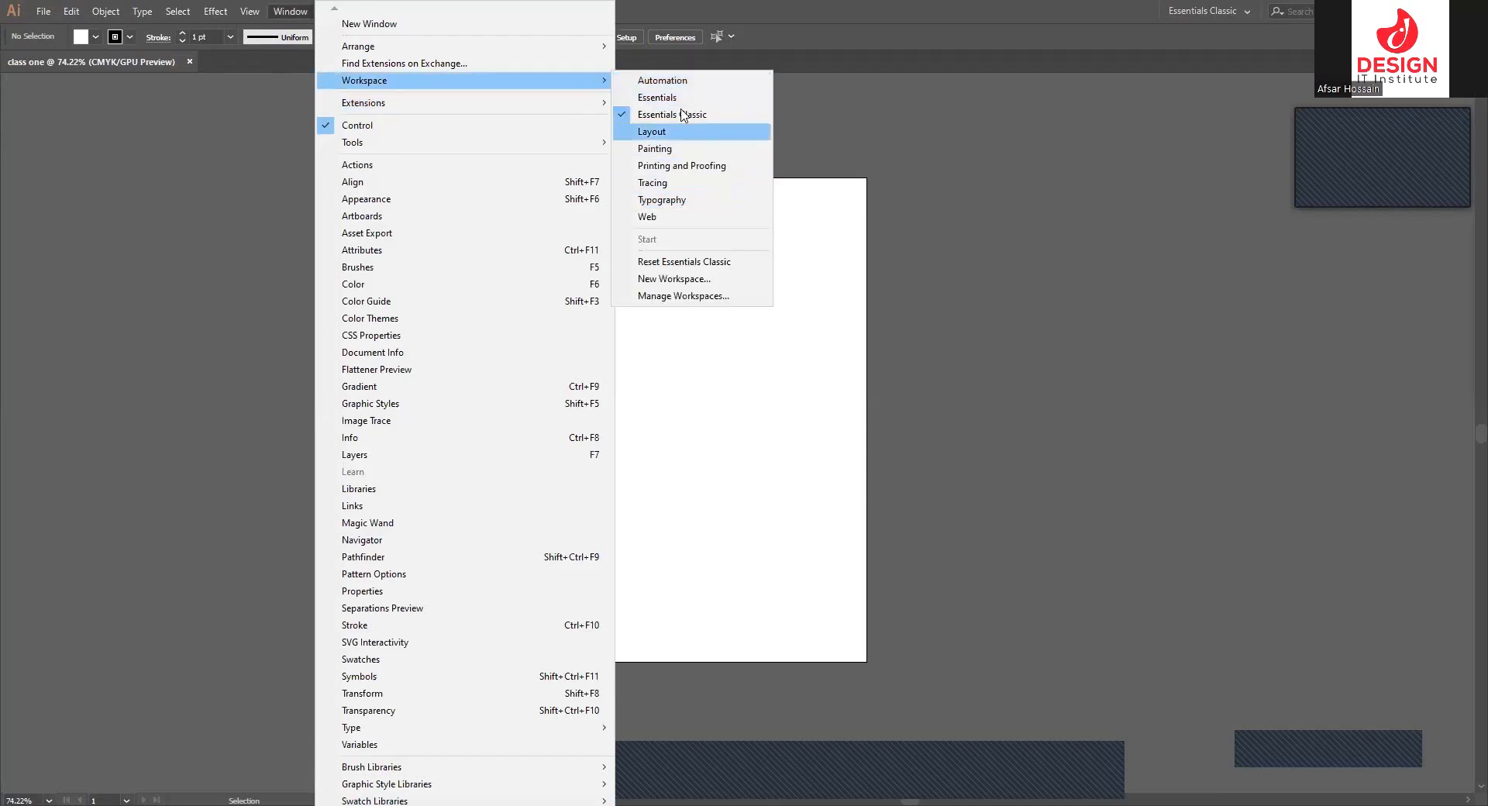
{"action": "mouse_move", "coordinate": [364, 81]}
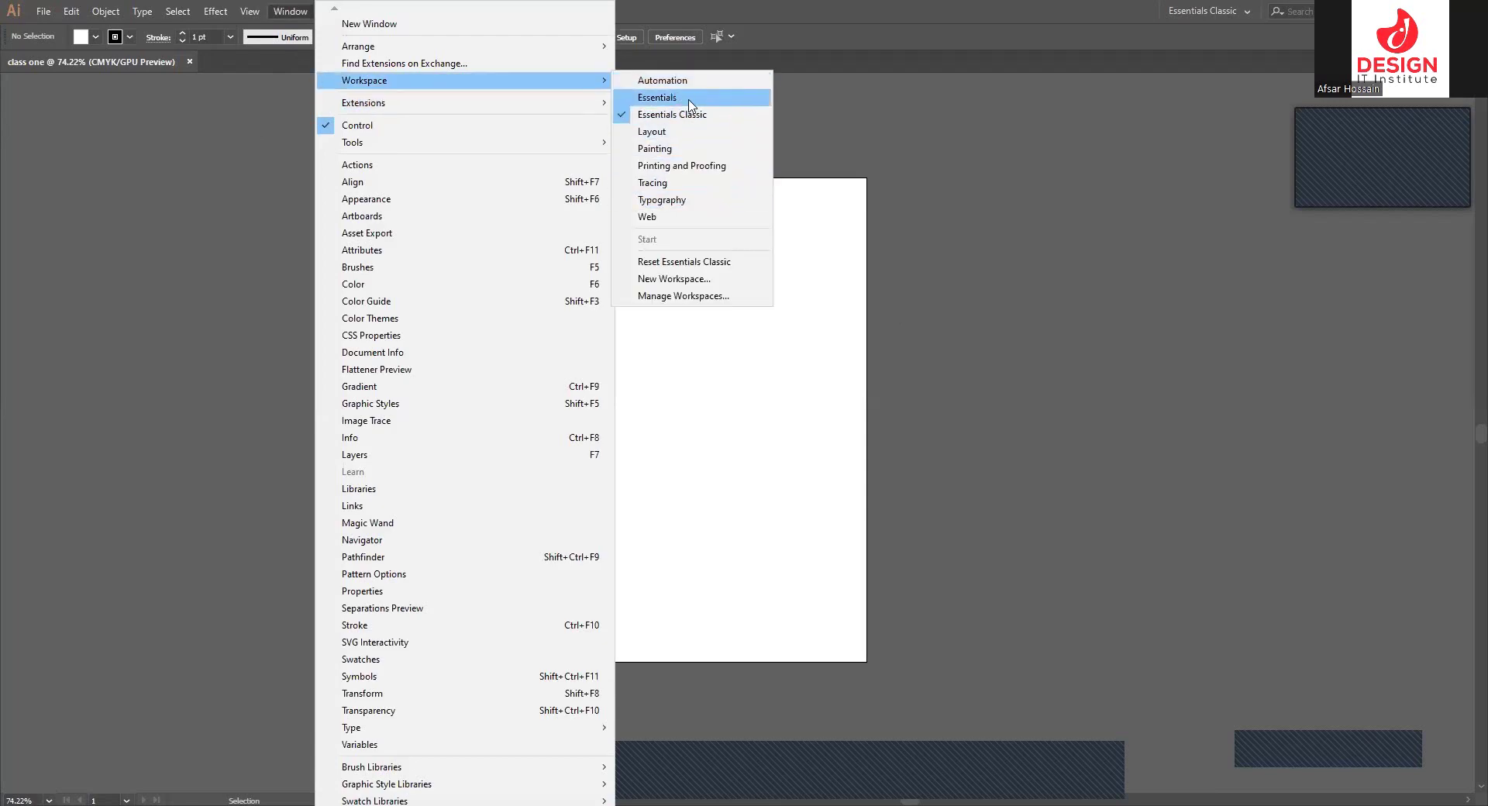
{"action": "key", "text": "Return"}
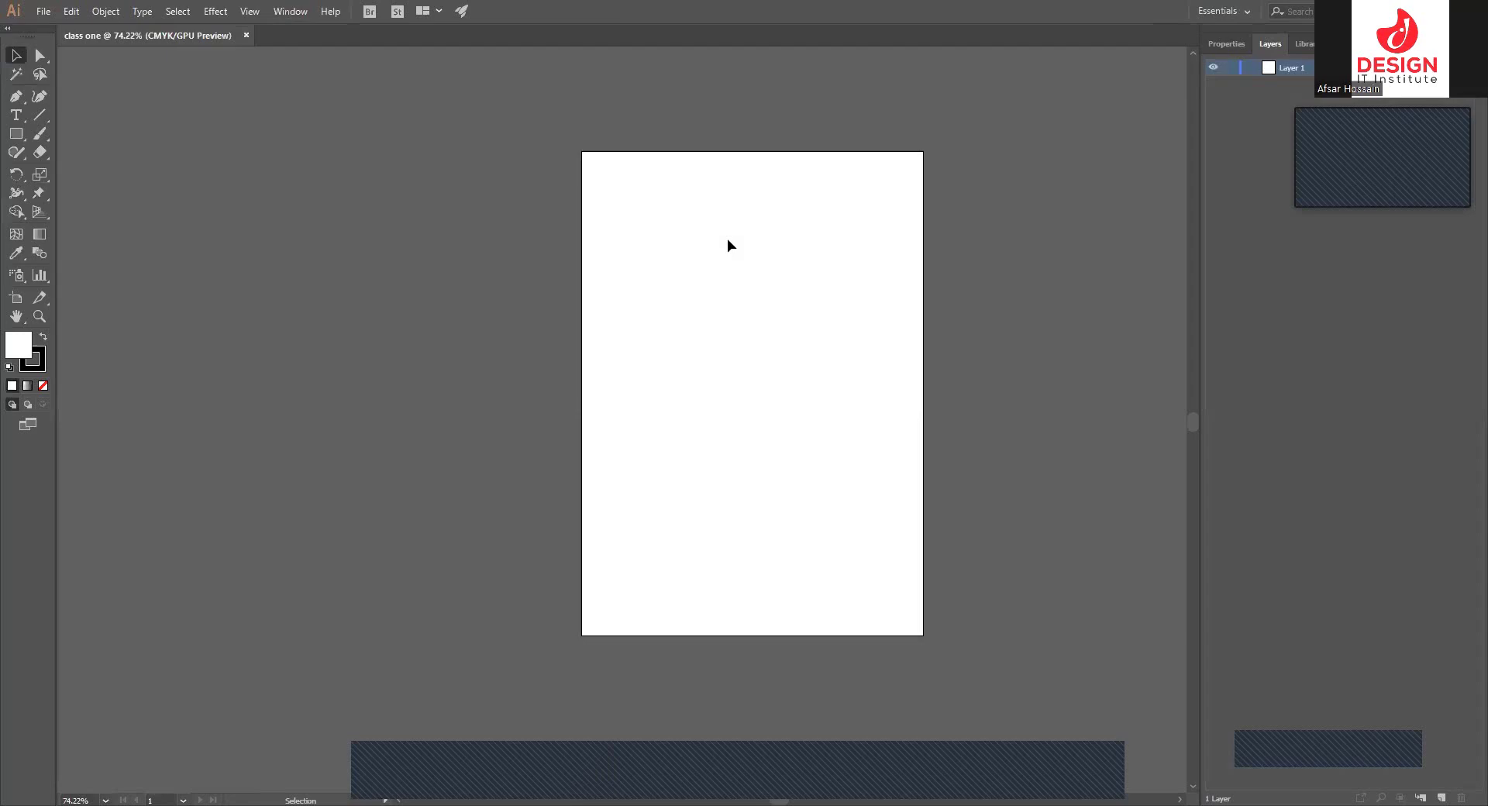
{"action": "left_click", "coordinate": [1239, 44]}
{"action": "left_click", "coordinate": [287, 11]}
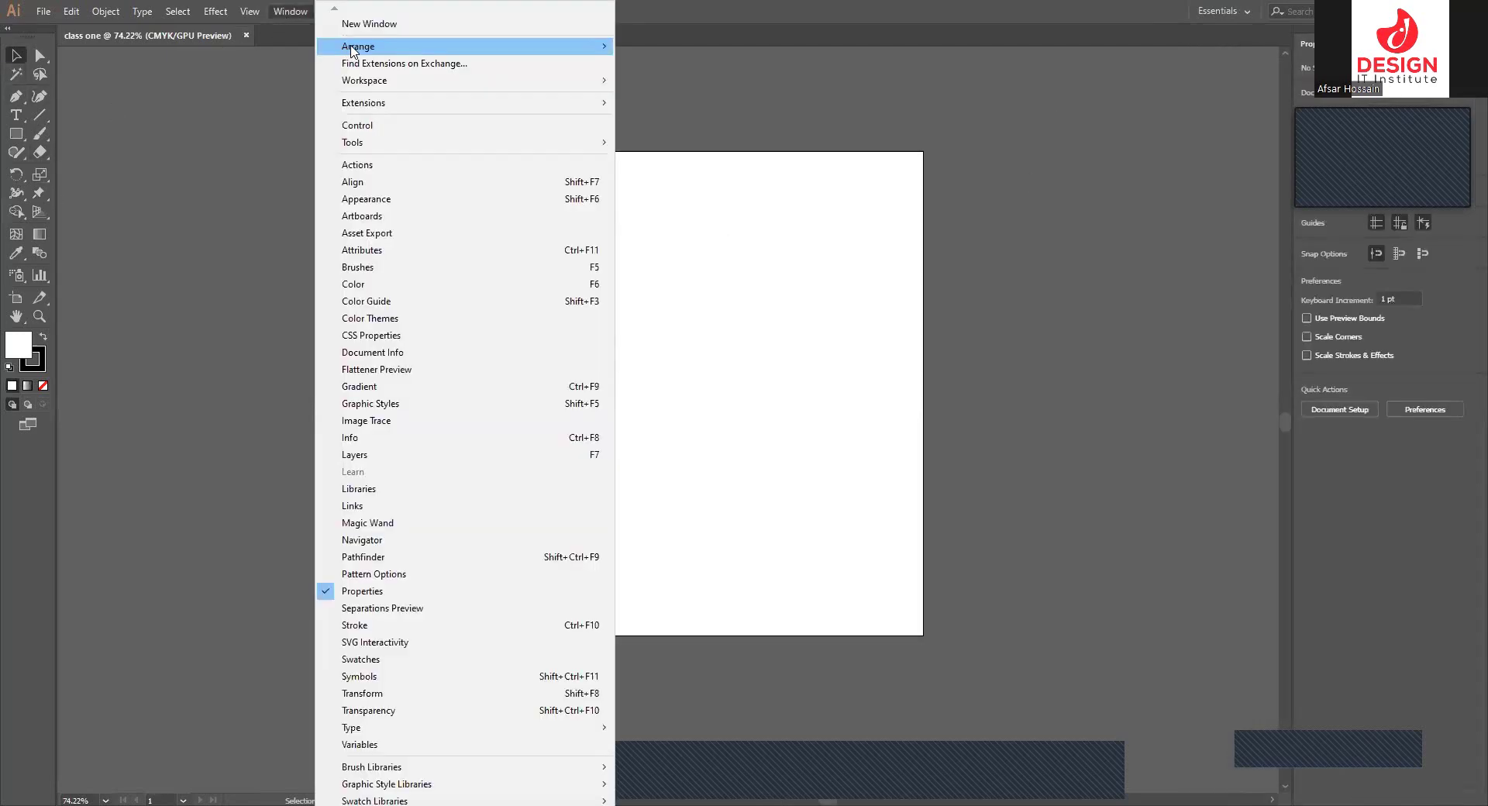
{"action": "mouse_move", "coordinate": [365, 81]}
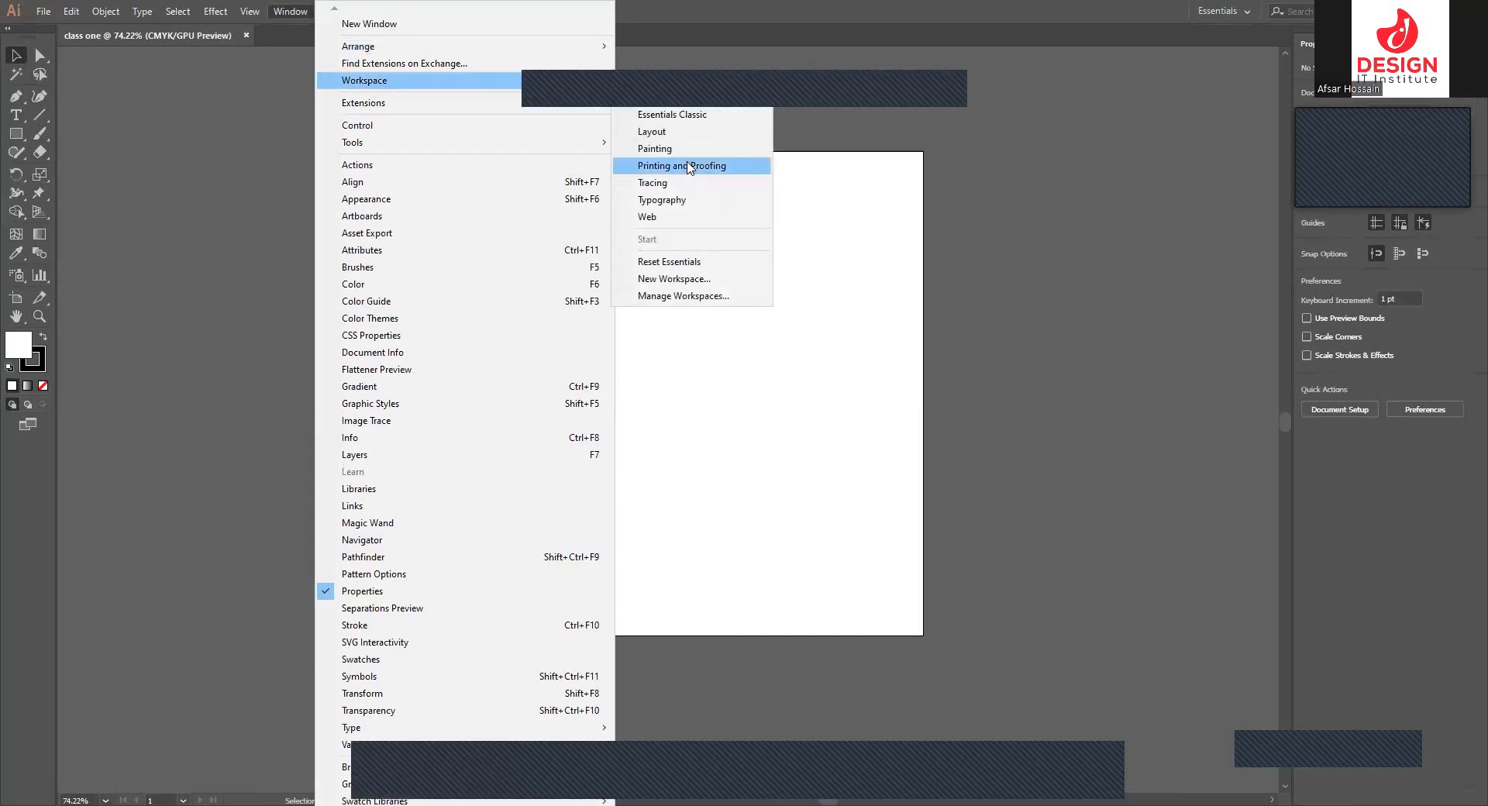
{"action": "left_click", "coordinate": [674, 148]}
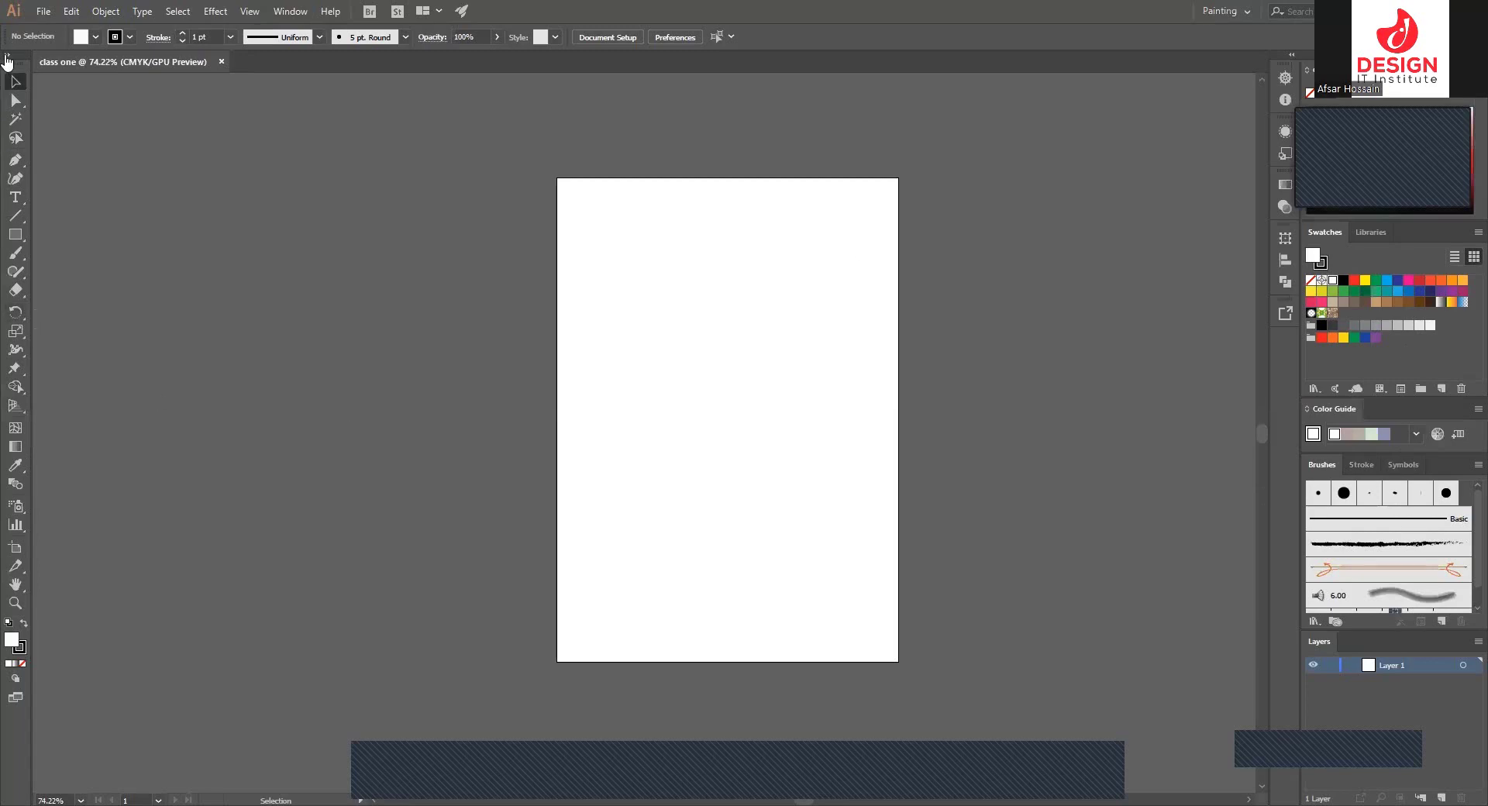
- Toggle the toolbar between one and two columns, ending with two columns
{"action": "left_click", "coordinate": [7, 55]}
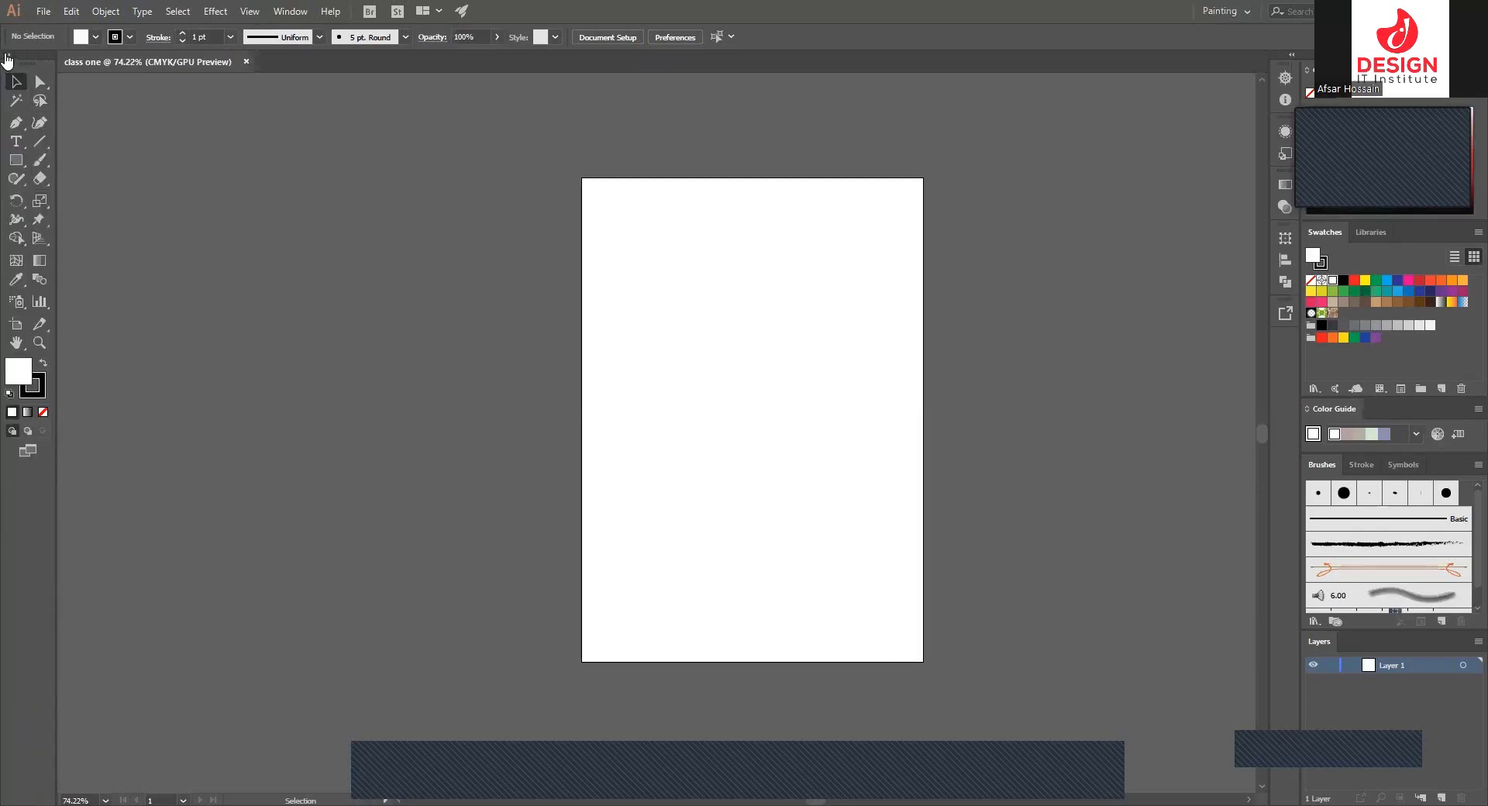
{"action": "left_click", "coordinate": [7, 56]}
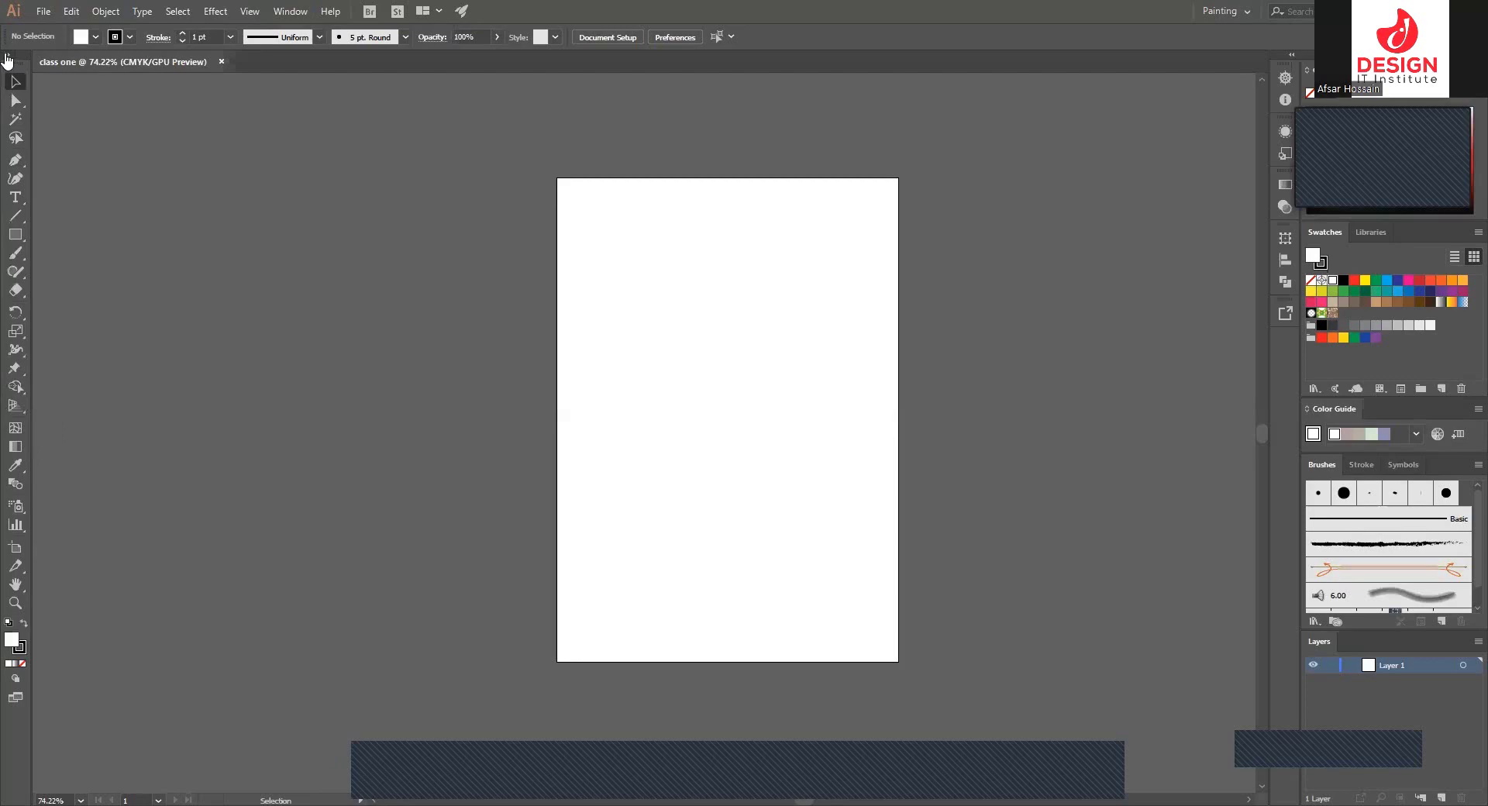
{"action": "left_click", "coordinate": [7, 55]}
{"action": "left_click", "coordinate": [7, 56]}
{"action": "left_click", "coordinate": [7, 56]}
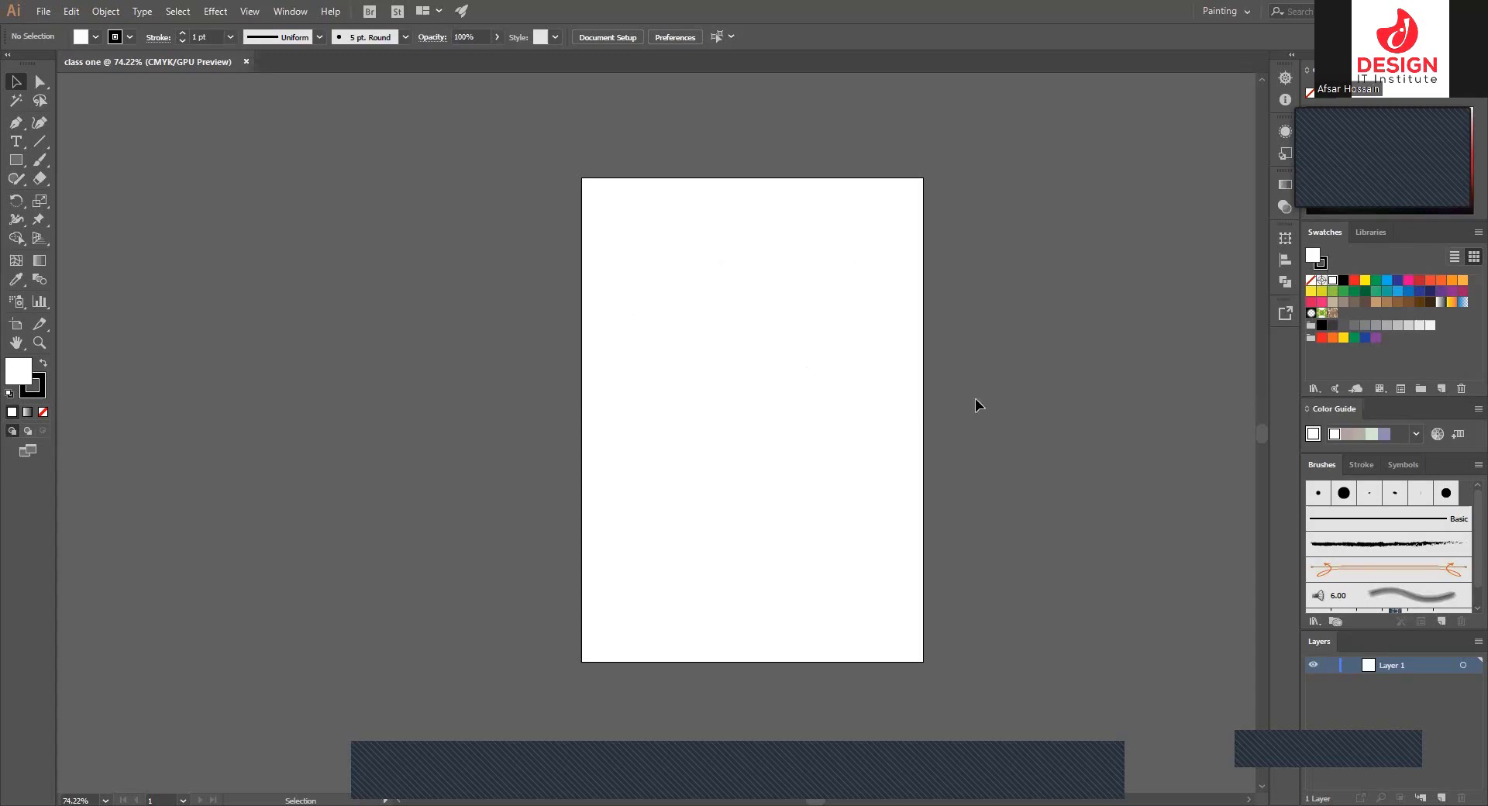
- Zoom in on the artboard from 100% up to 400%
{"action": "left_click", "coordinate": [39, 345]}
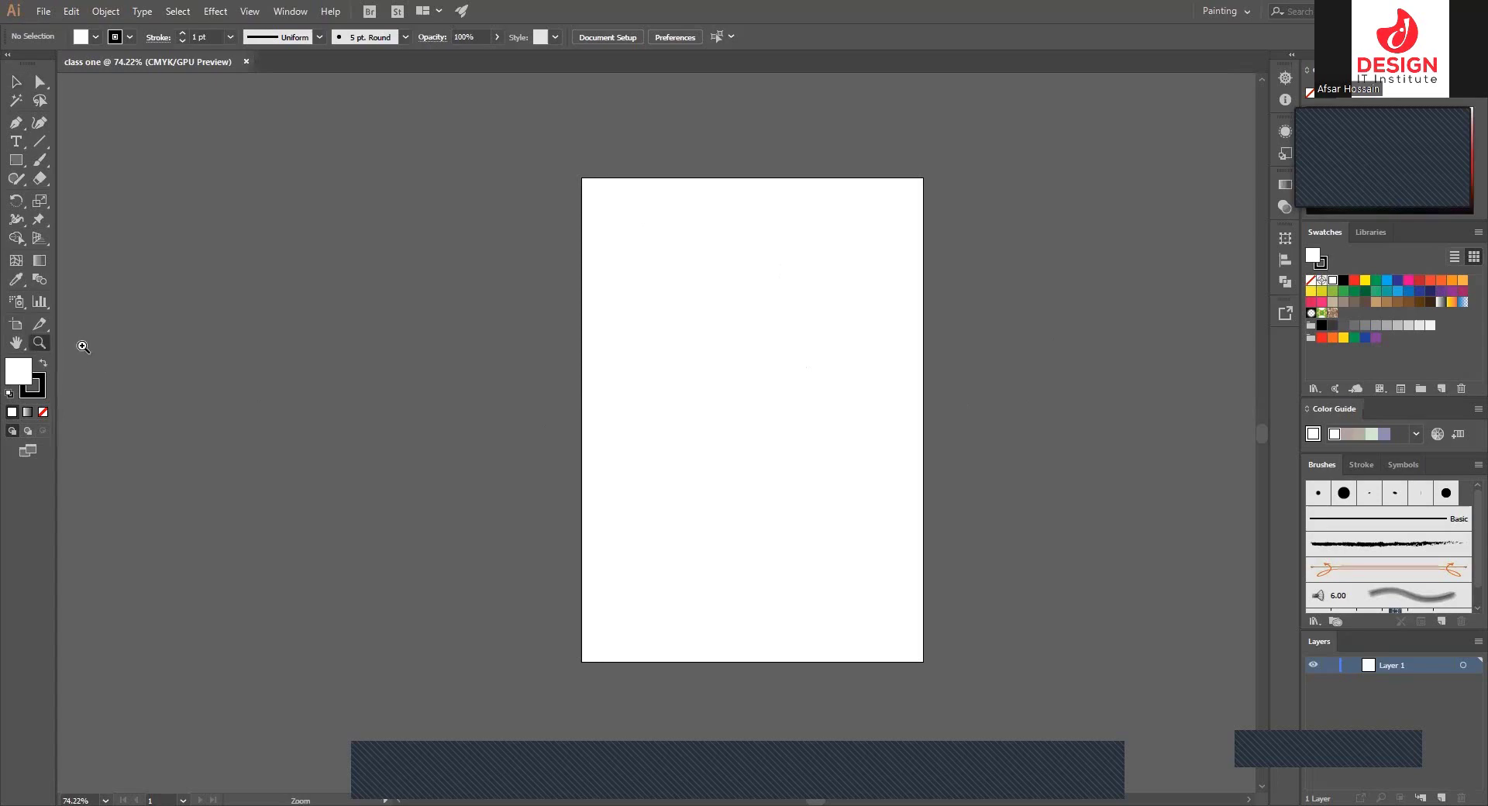
{"action": "left_click", "coordinate": [834, 250]}
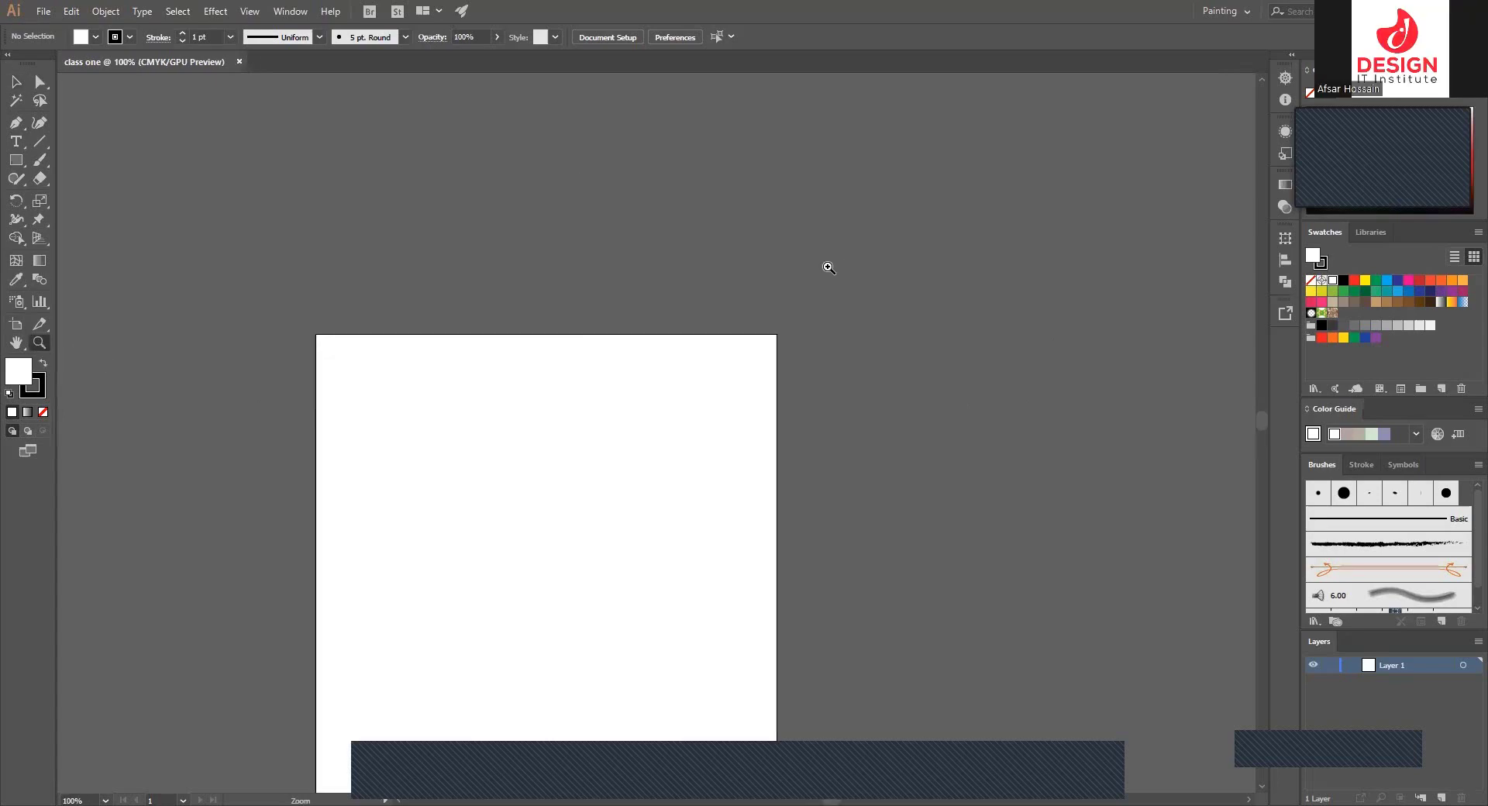
{"action": "left_click", "coordinate": [625, 412]}
{"action": "left_click", "coordinate": [625, 413]}
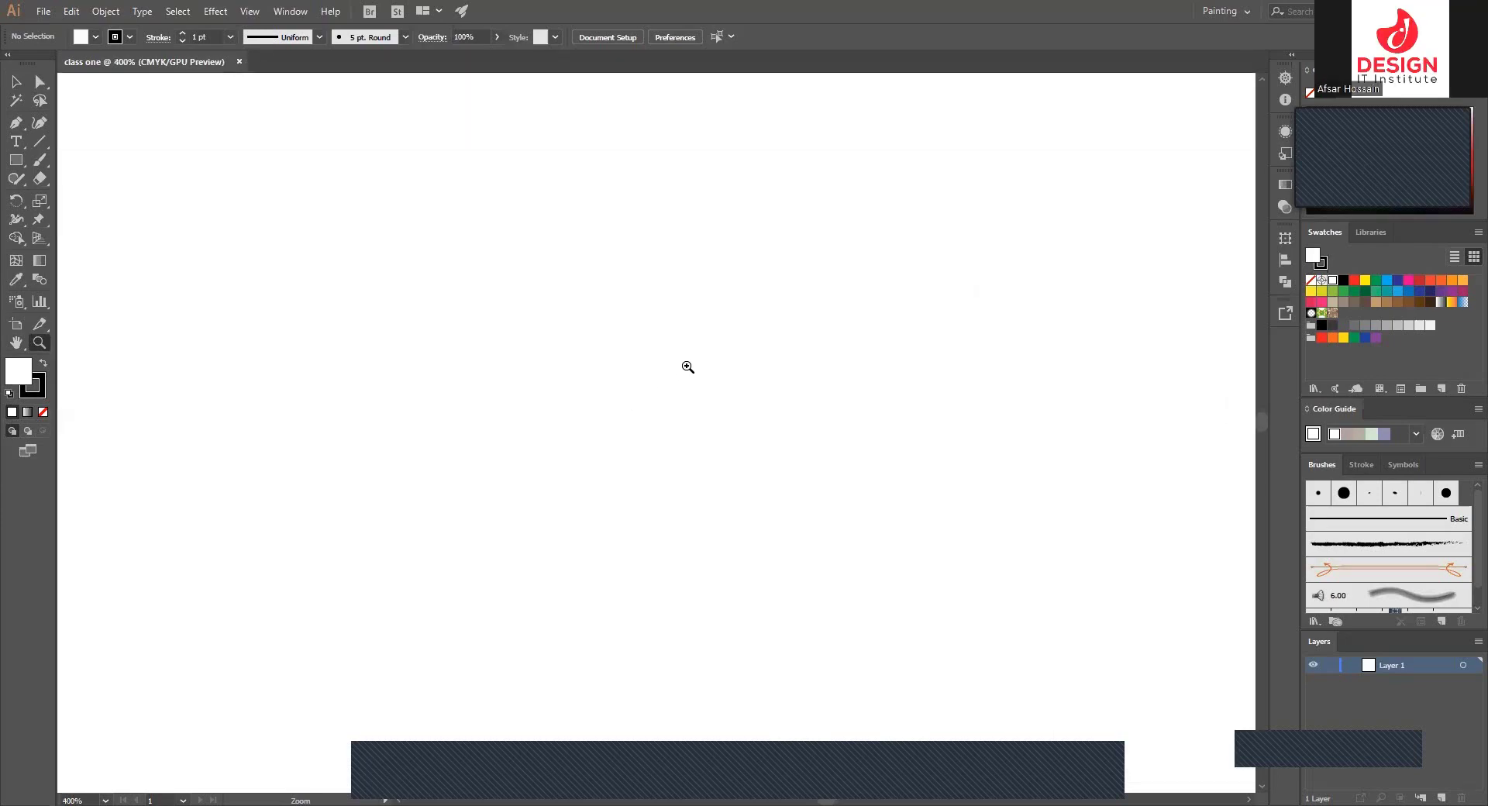
{"action": "scroll", "coordinate": [687, 366], "scroll_direction": "up", "scroll_amount": 3}
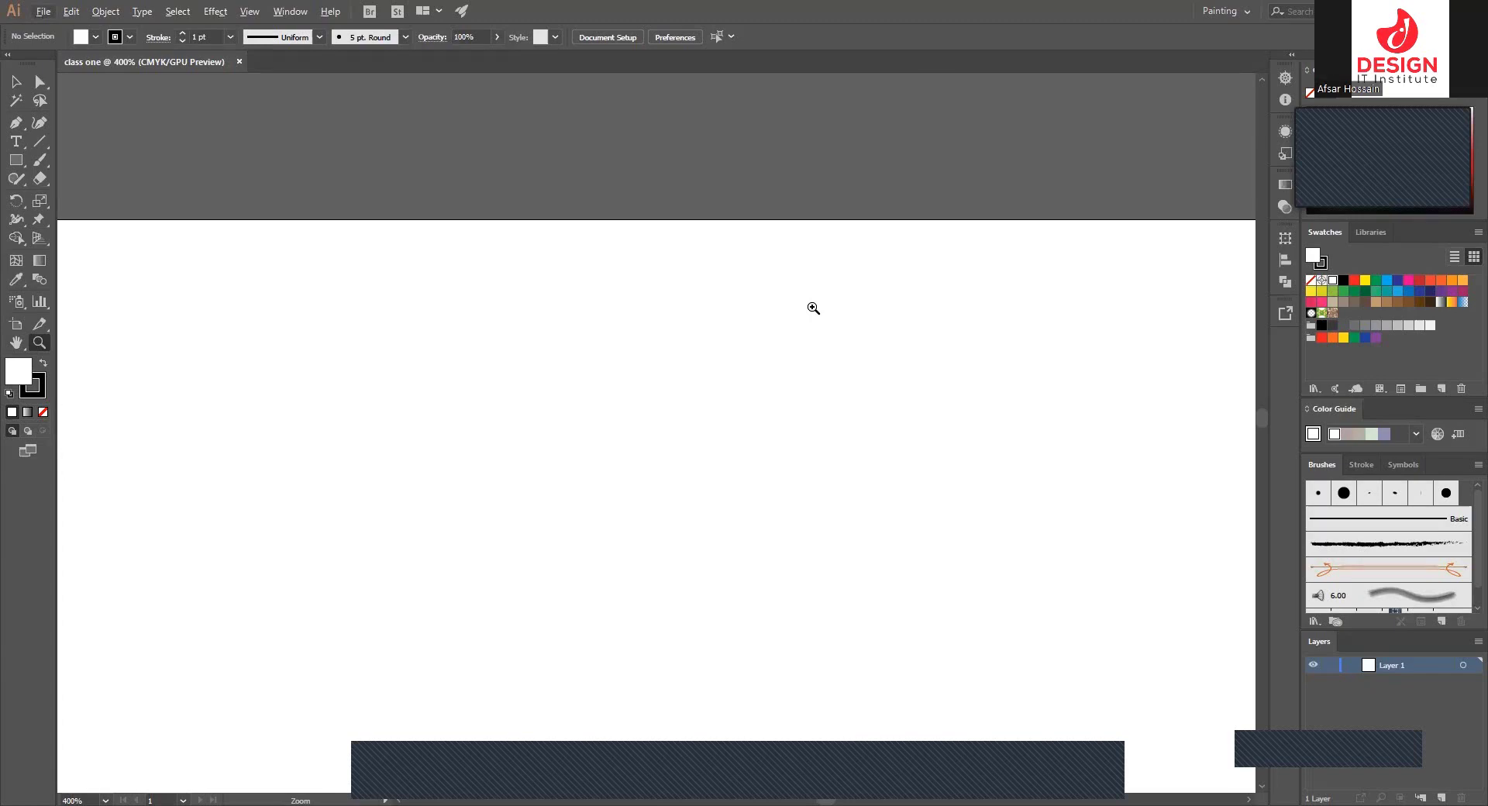
- Zoom back out step by step to 66.67%
{"action": "left_click", "coordinate": [813, 308], "text": "alt"}
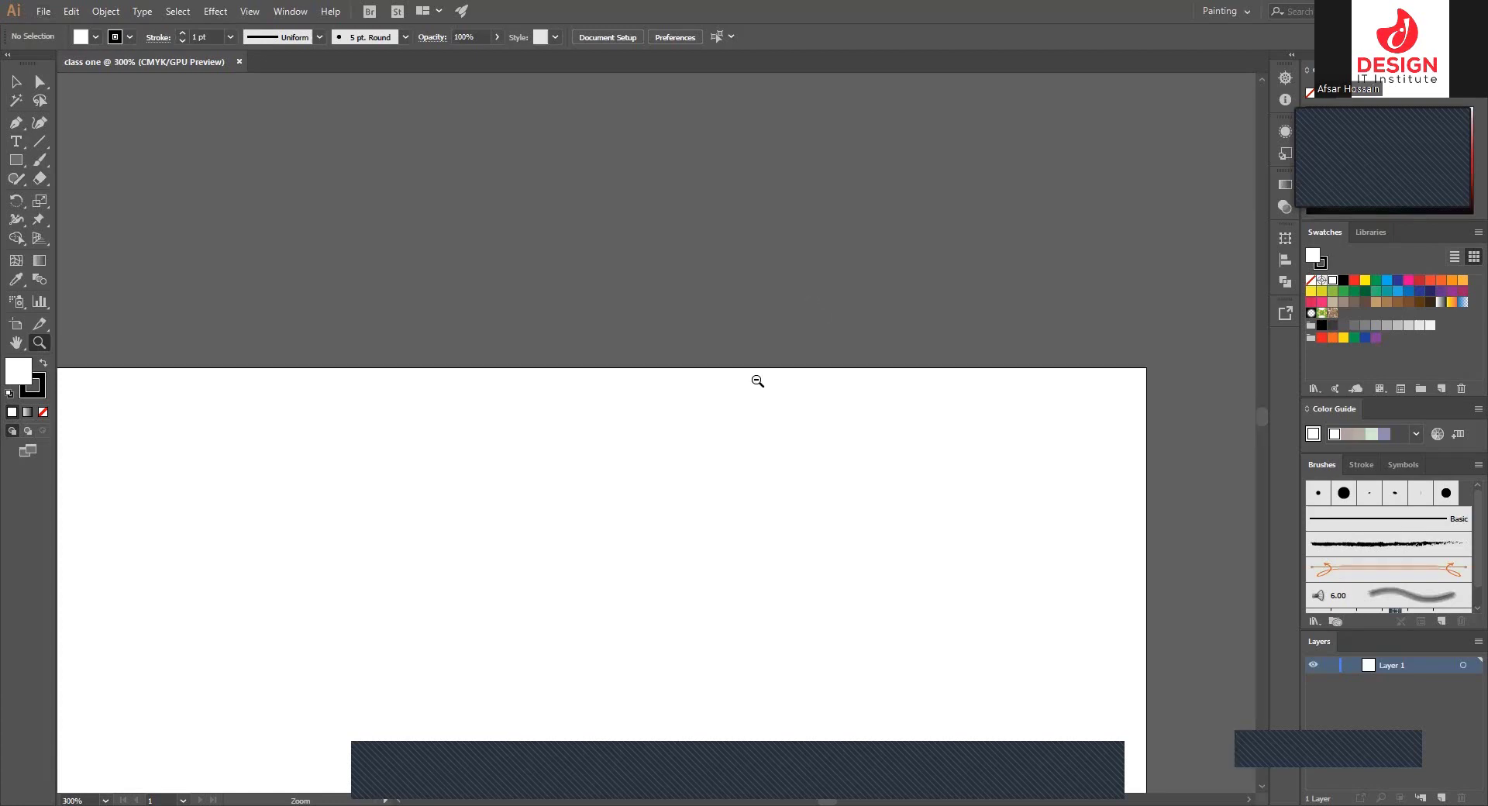
{"action": "left_click", "coordinate": [758, 387], "text": "alt"}
{"action": "left_click", "coordinate": [757, 391], "text": "alt"}
{"action": "left_click", "coordinate": [758, 391], "text": "alt"}
{"action": "left_click", "coordinate": [743, 403], "text": "alt"}
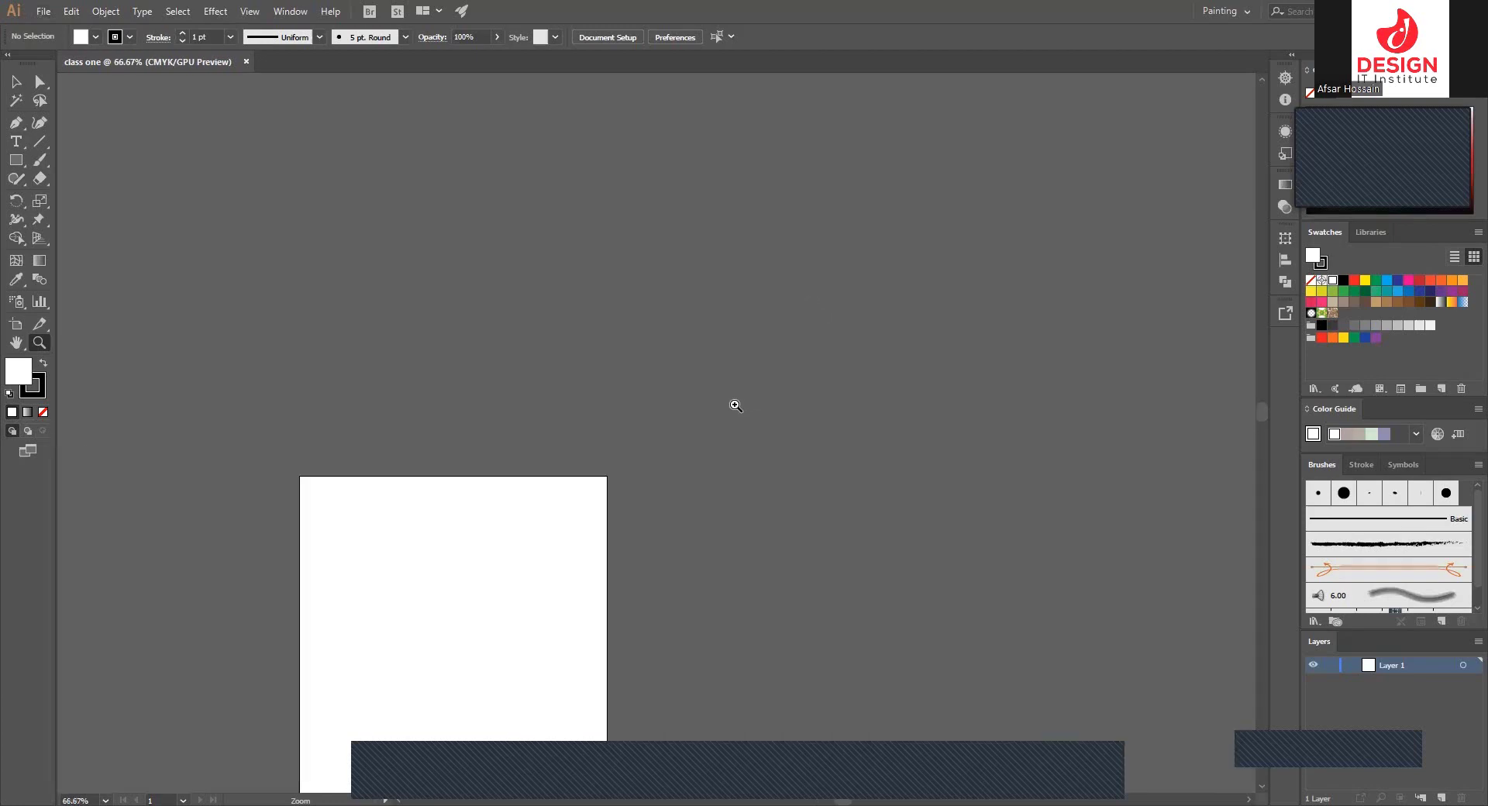
- Scroll and pan the artboard around the window with the Hand tool
{"action": "scroll", "coordinate": [582, 436], "scroll_direction": "down", "scroll_amount": 3}
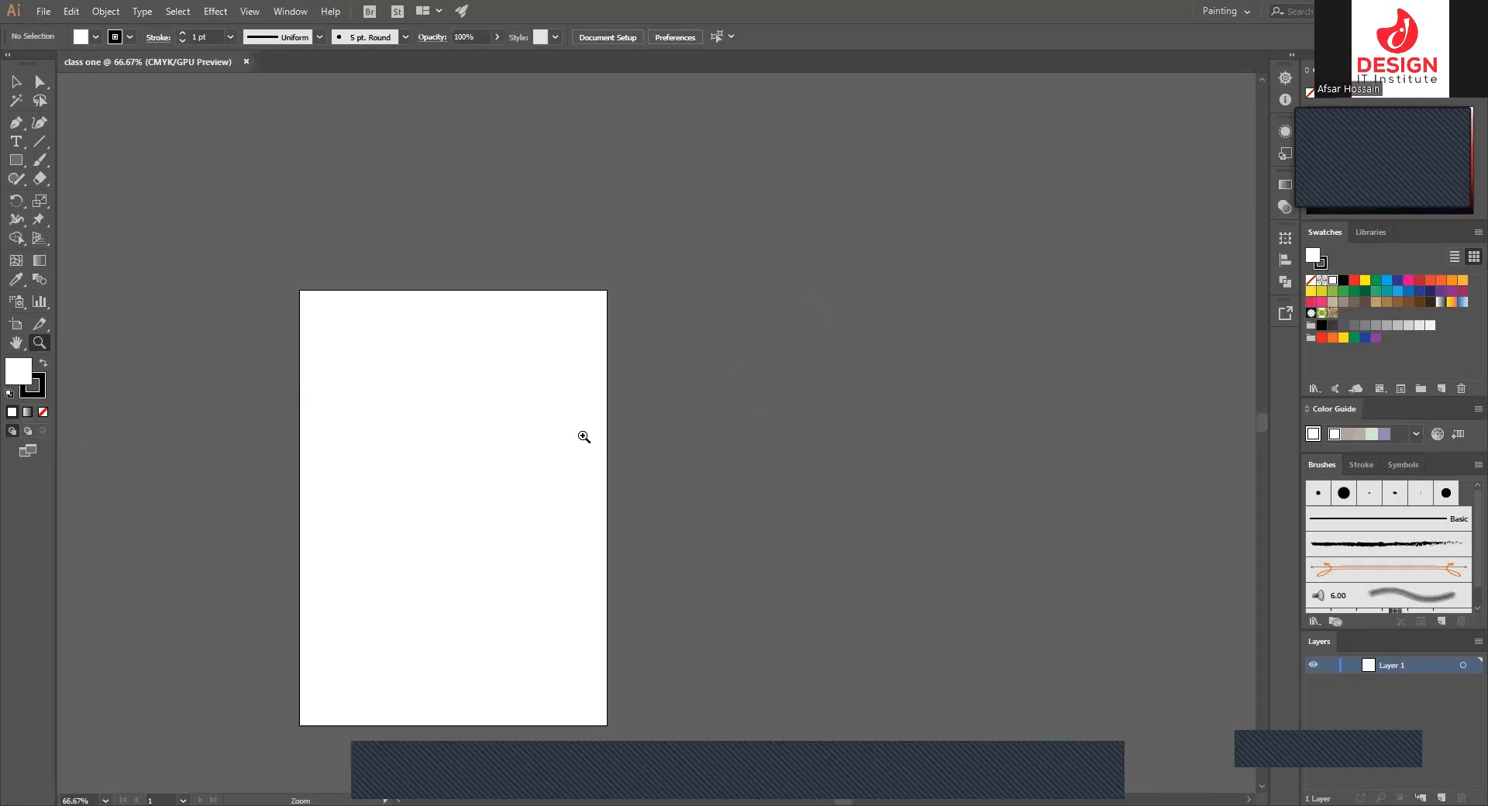
{"action": "scroll", "coordinate": [582, 436], "scroll_direction": "up", "scroll_amount": 2}
{"action": "scroll", "coordinate": [583, 434], "scroll_direction": "down", "scroll_amount": 3}
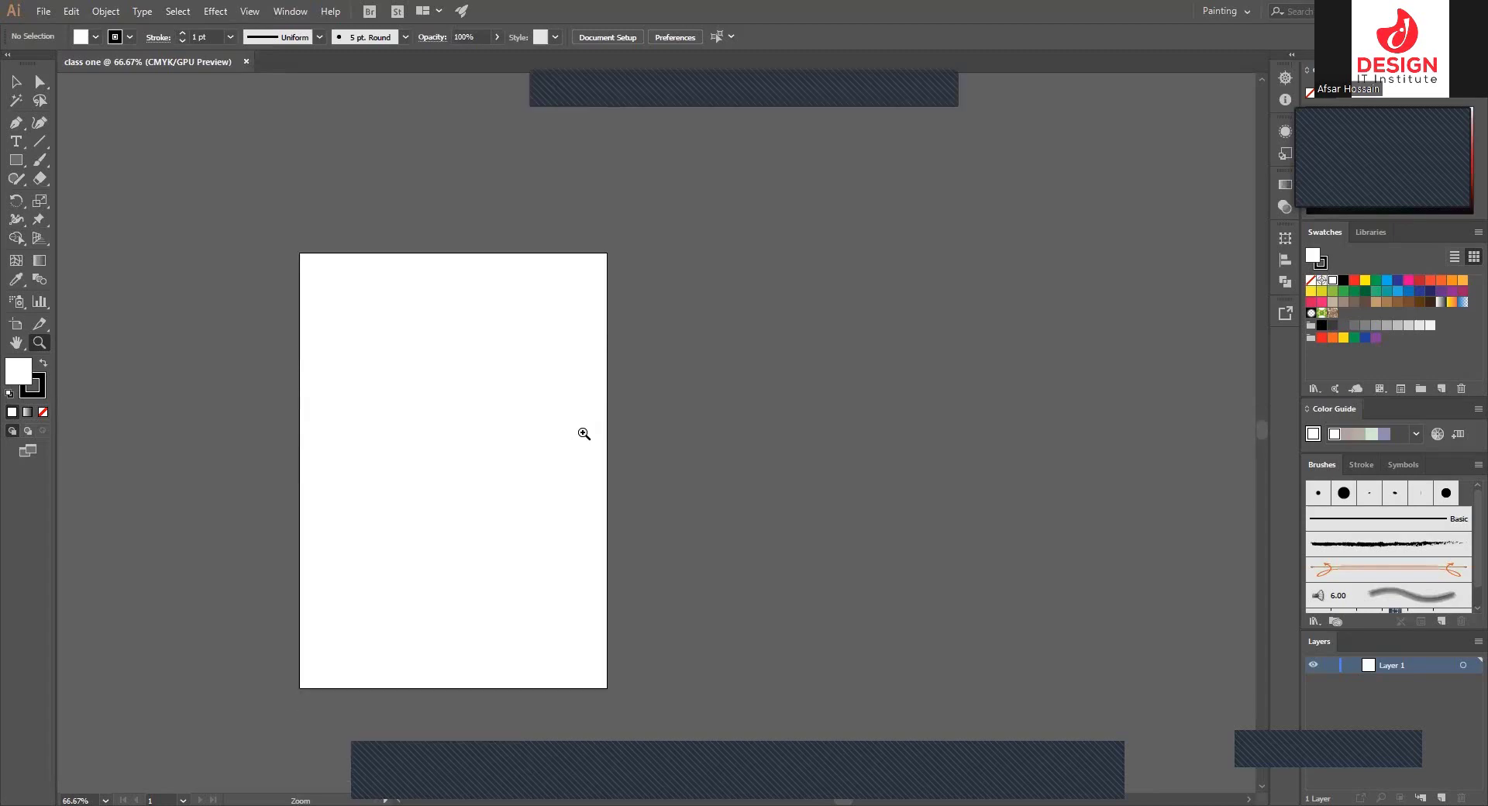
{"action": "scroll", "coordinate": [573, 420], "scroll_direction": "down", "scroll_amount": 1}
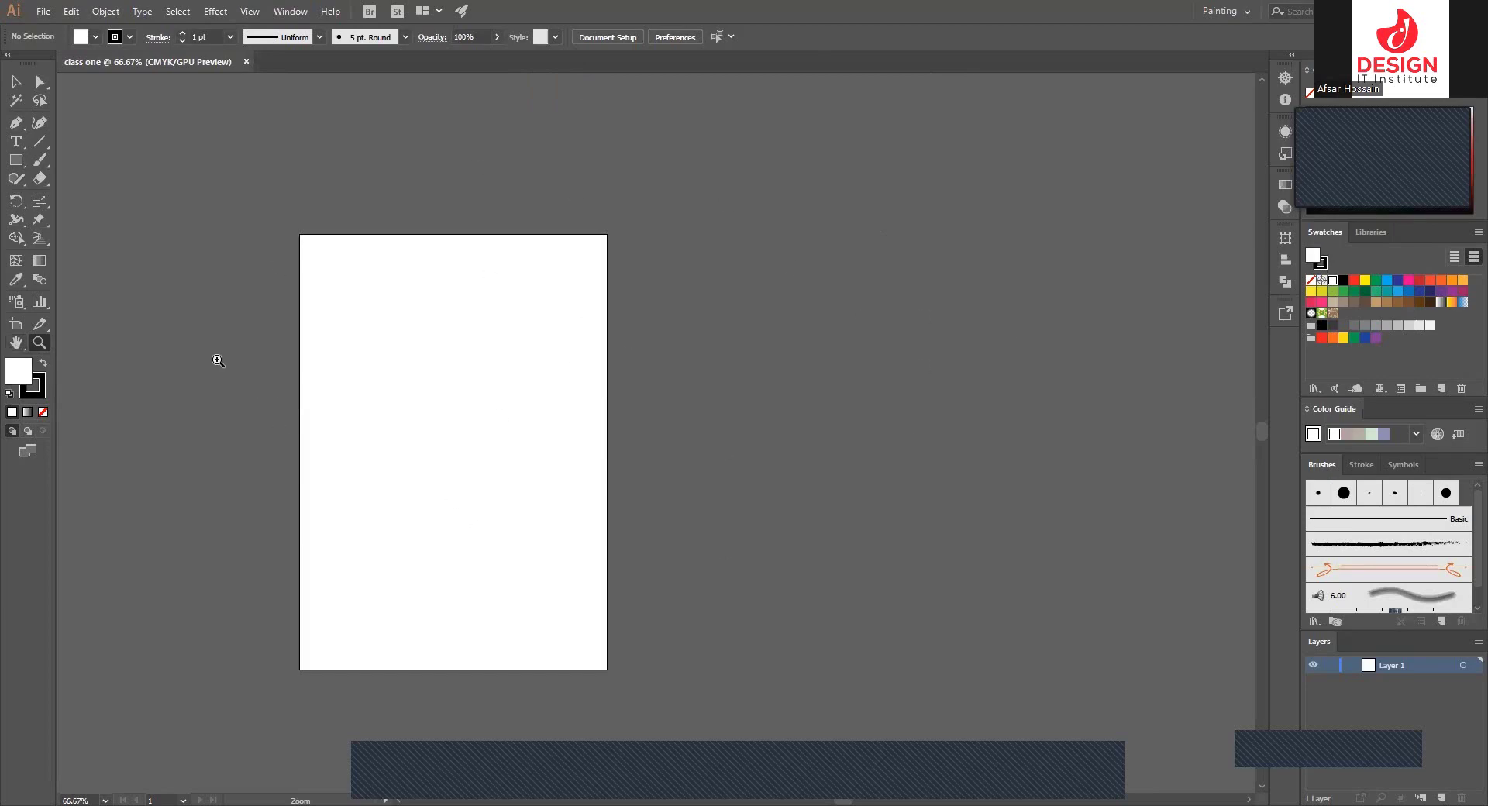
{"action": "left_click", "coordinate": [16, 342]}
{"action": "mouse_move", "coordinate": [362, 402]}
{"action": "left_mouse_down"}
{"action": "mouse_move", "coordinate": [724, 432]}
{"action": "mouse_move", "coordinate": [860, 252]}
{"action": "mouse_move", "coordinate": [379, 316]}
{"action": "mouse_move", "coordinate": [508, 528]}
{"action": "mouse_move", "coordinate": [881, 322]}
{"action": "mouse_move", "coordinate": [379, 326]}
{"action": "mouse_move", "coordinate": [587, 433]}
{"action": "mouse_move", "coordinate": [605, 412]}
{"action": "left_mouse_up"}
{"action": "left_click", "coordinate": [39, 343]}
- Zoom in to 300% on the page and pan across it
{"action": "left_click", "coordinate": [661, 315]}
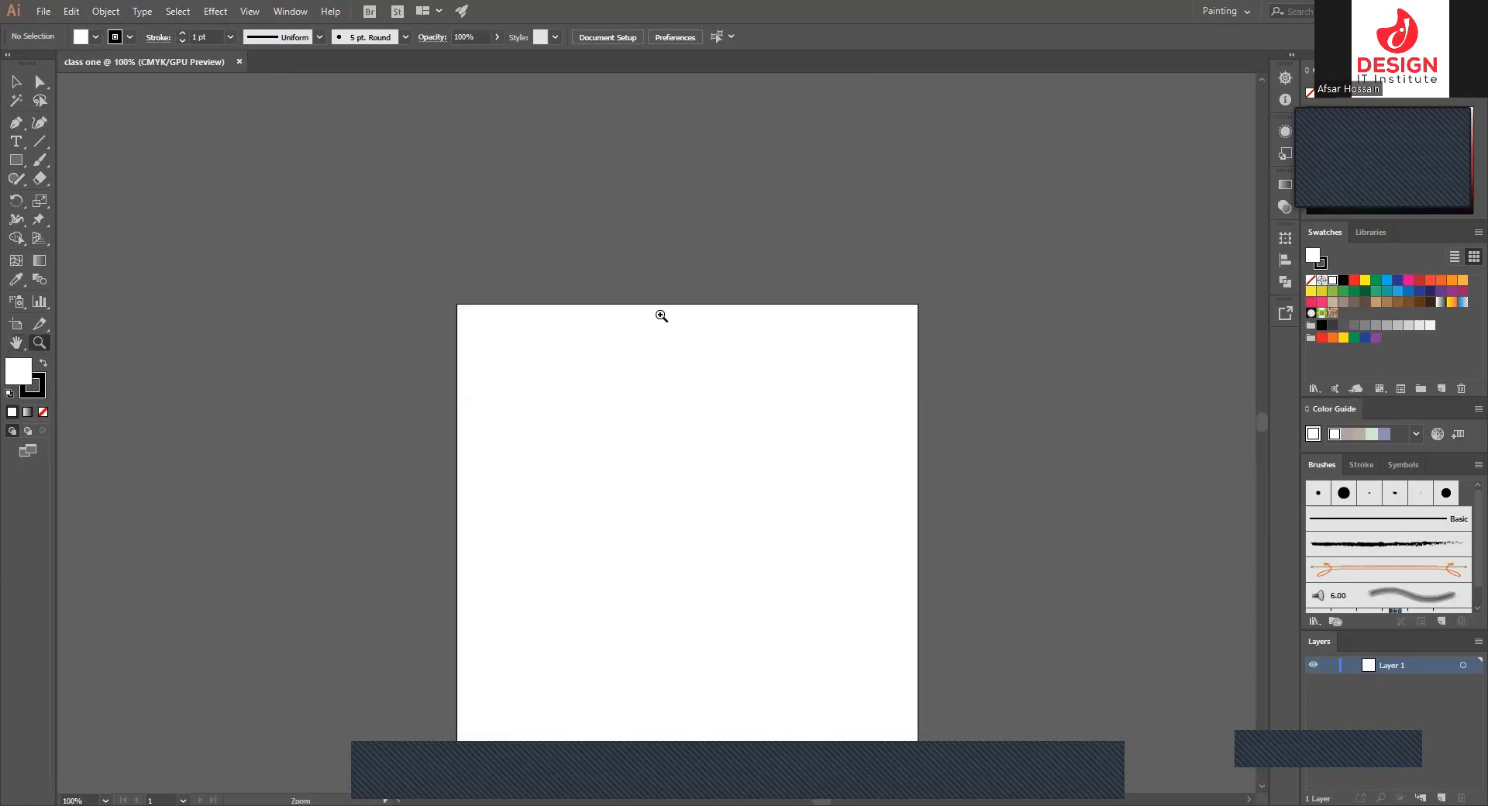
{"action": "left_click", "coordinate": [674, 388]}
{"action": "left_click", "coordinate": [674, 388]}
{"action": "left_click", "coordinate": [674, 389]}
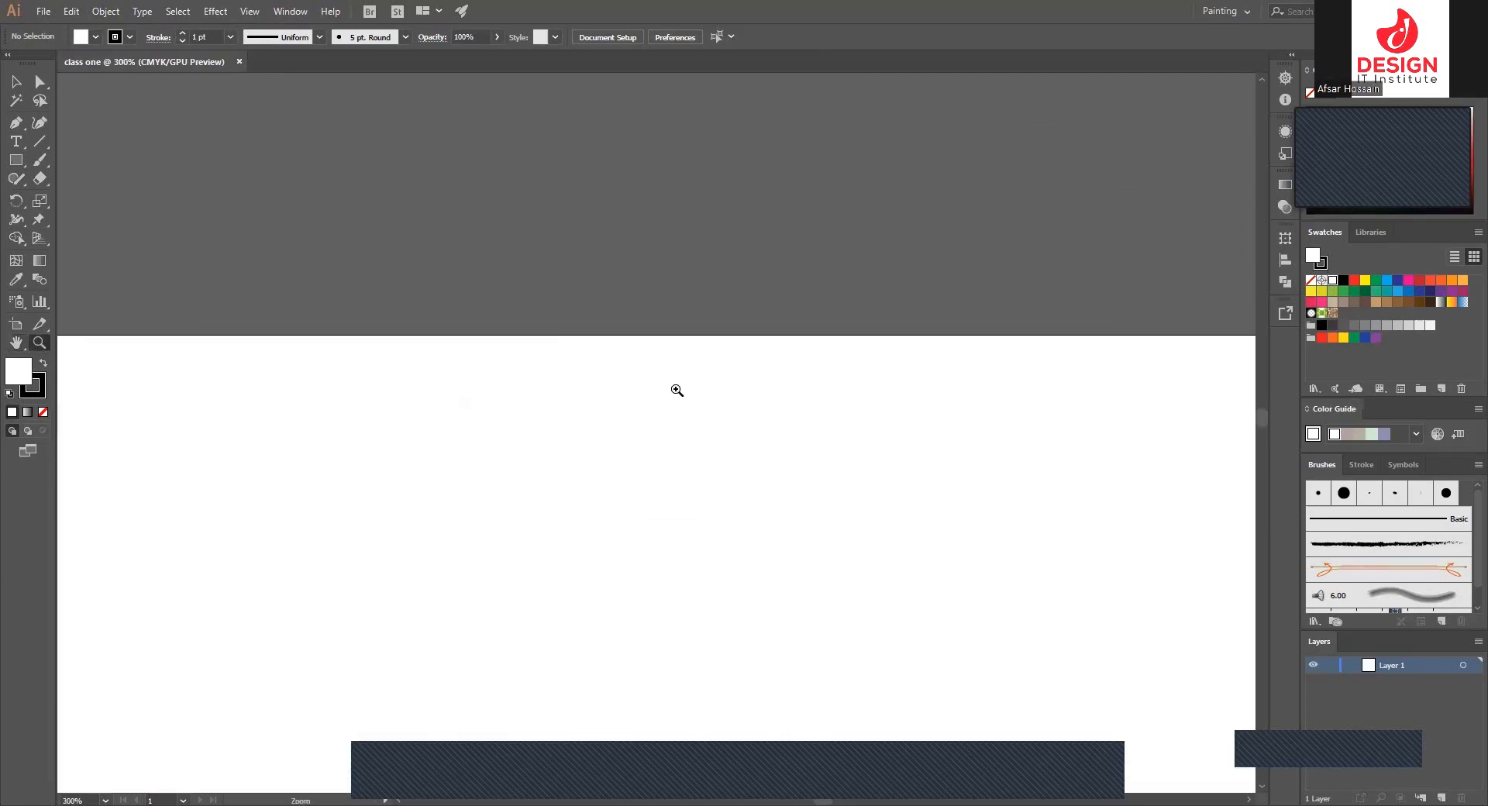
{"action": "left_click", "coordinate": [14, 343]}
{"action": "mouse_move", "coordinate": [422, 481]}
{"action": "left_mouse_down"}
{"action": "mouse_move", "coordinate": [658, 320]}
{"action": "mouse_move", "coordinate": [584, 405]}
{"action": "mouse_move", "coordinate": [608, 235]}
{"action": "mouse_move", "coordinate": [644, 399]}
{"action": "mouse_move", "coordinate": [783, 372]}
{"action": "left_mouse_up"}
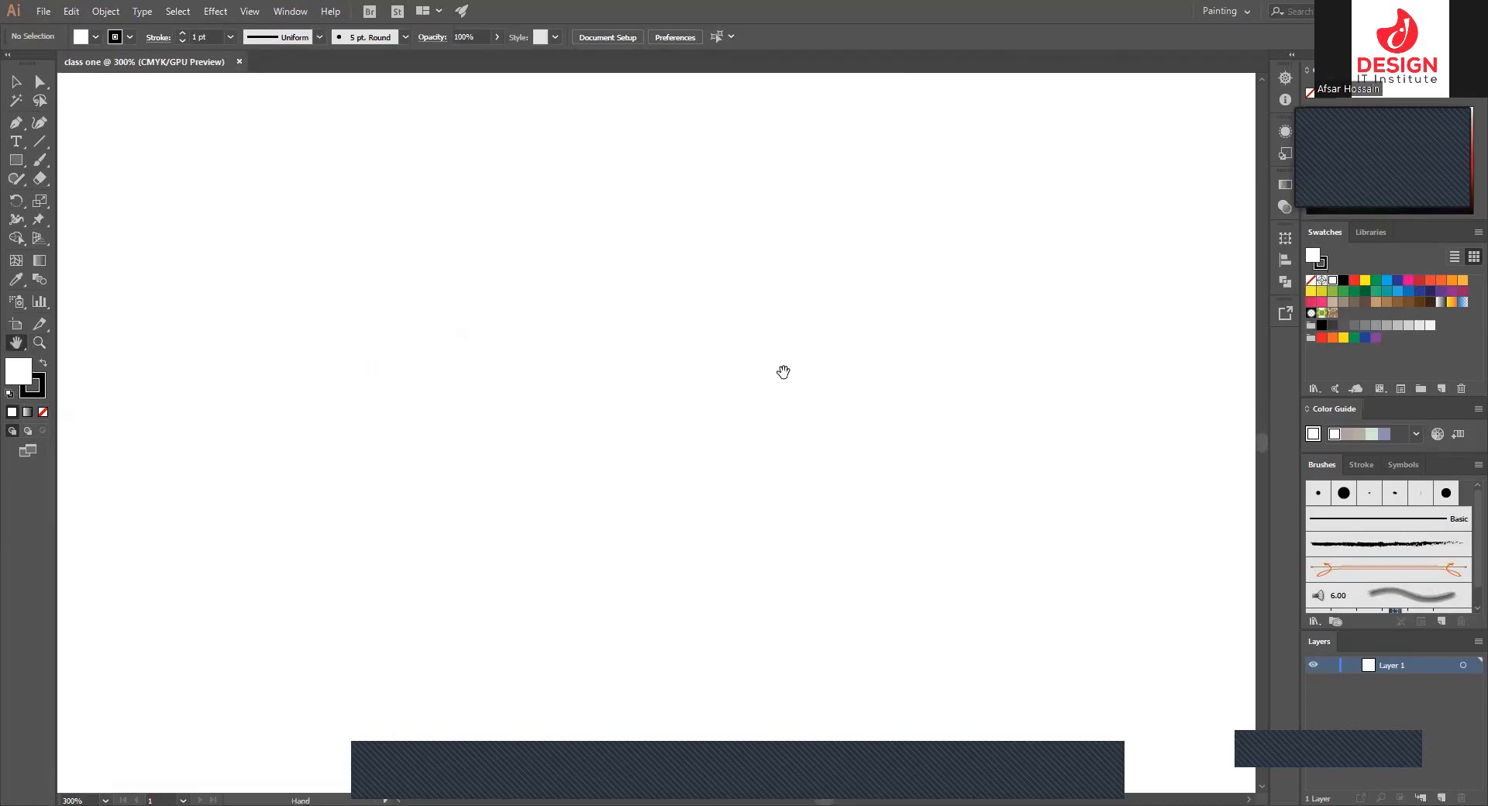
{"action": "mouse_move", "coordinate": [754, 275]}
{"action": "left_mouse_down"}
{"action": "mouse_move", "coordinate": [698, 548]}
{"action": "mouse_move", "coordinate": [727, 322]}
{"action": "left_mouse_up"}
{"action": "scroll", "coordinate": [714, 375], "scroll_direction": "up", "scroll_amount": 5}
{"action": "scroll", "coordinate": [725, 354], "scroll_direction": "up", "scroll_amount": 1}
- Fit the whole artboard with Ctrl+0, then shift it right and down
{"action": "key", "text": "ctrl+0"}
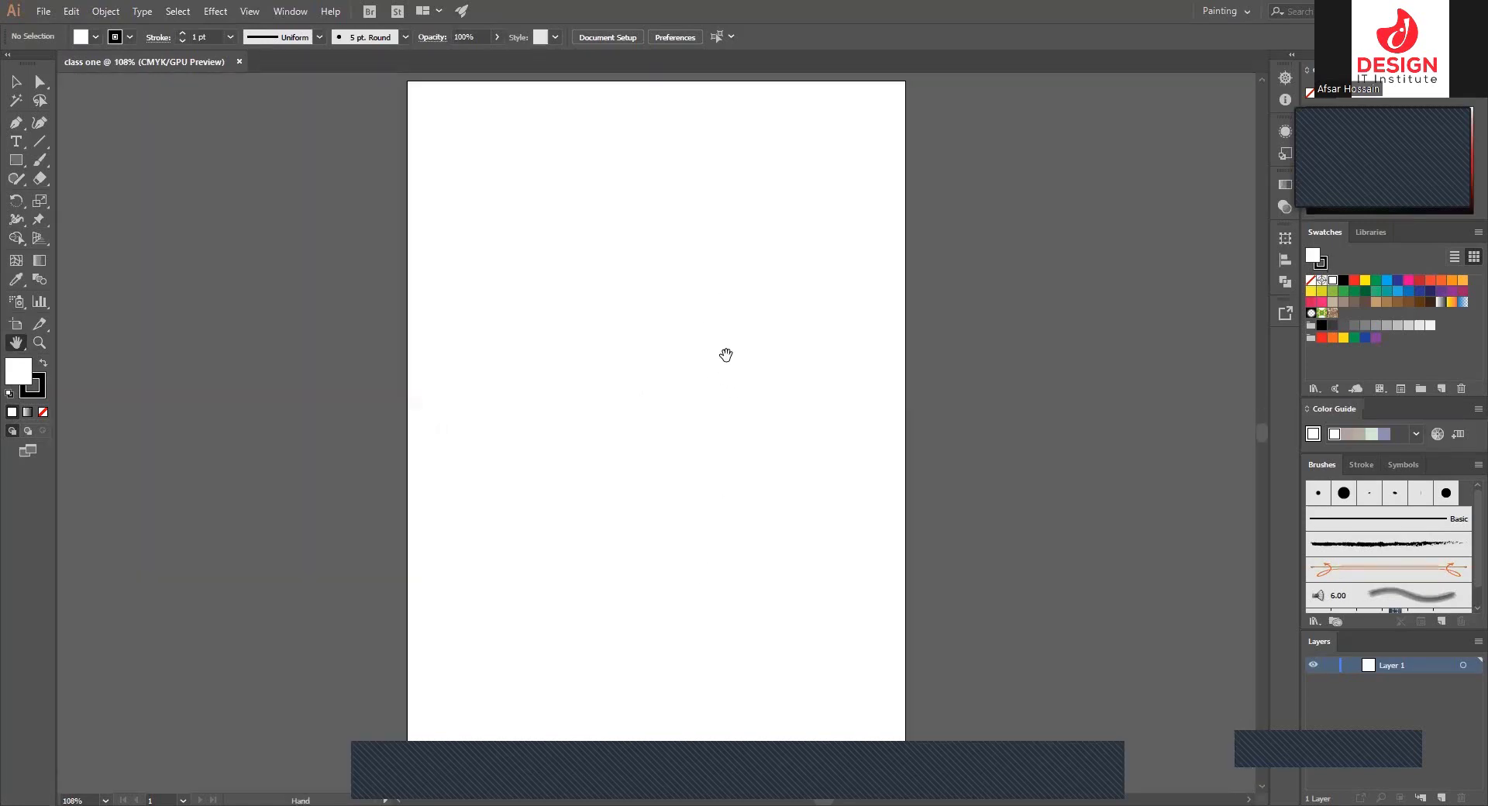
{"action": "left_click", "coordinate": [39, 340]}
{"action": "left_click", "coordinate": [17, 341]}
{"action": "mouse_move", "coordinate": [621, 357]}
{"action": "left_mouse_down"}
{"action": "mouse_move", "coordinate": [774, 400]}
{"action": "mouse_move", "coordinate": [638, 409]}
{"action": "left_mouse_up"}
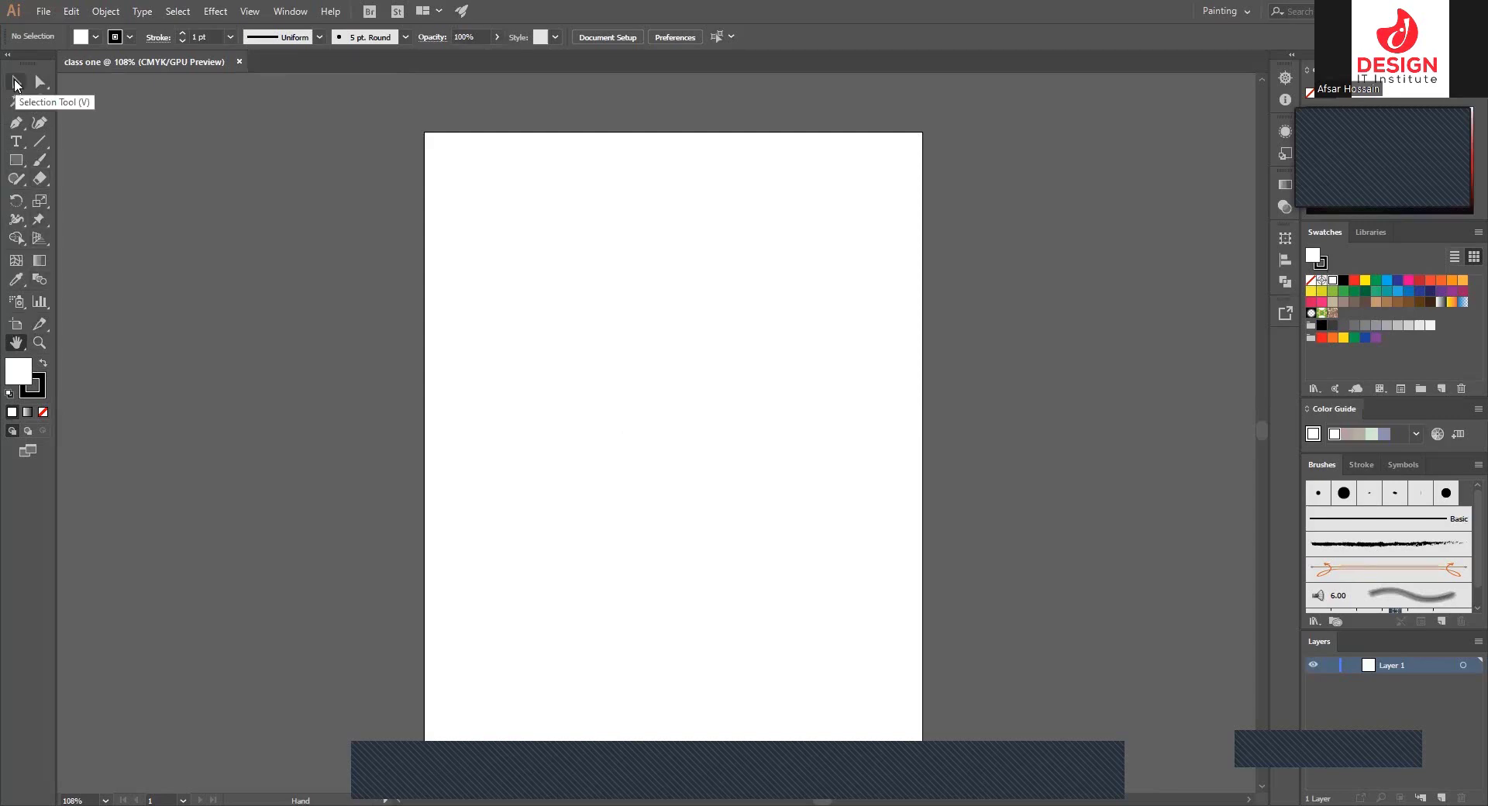
- Toggle between Direct Selection and Zoom, scrubby-zoom to 300%, then fit the artboard
{"action": "left_click", "coordinate": [16, 82]}
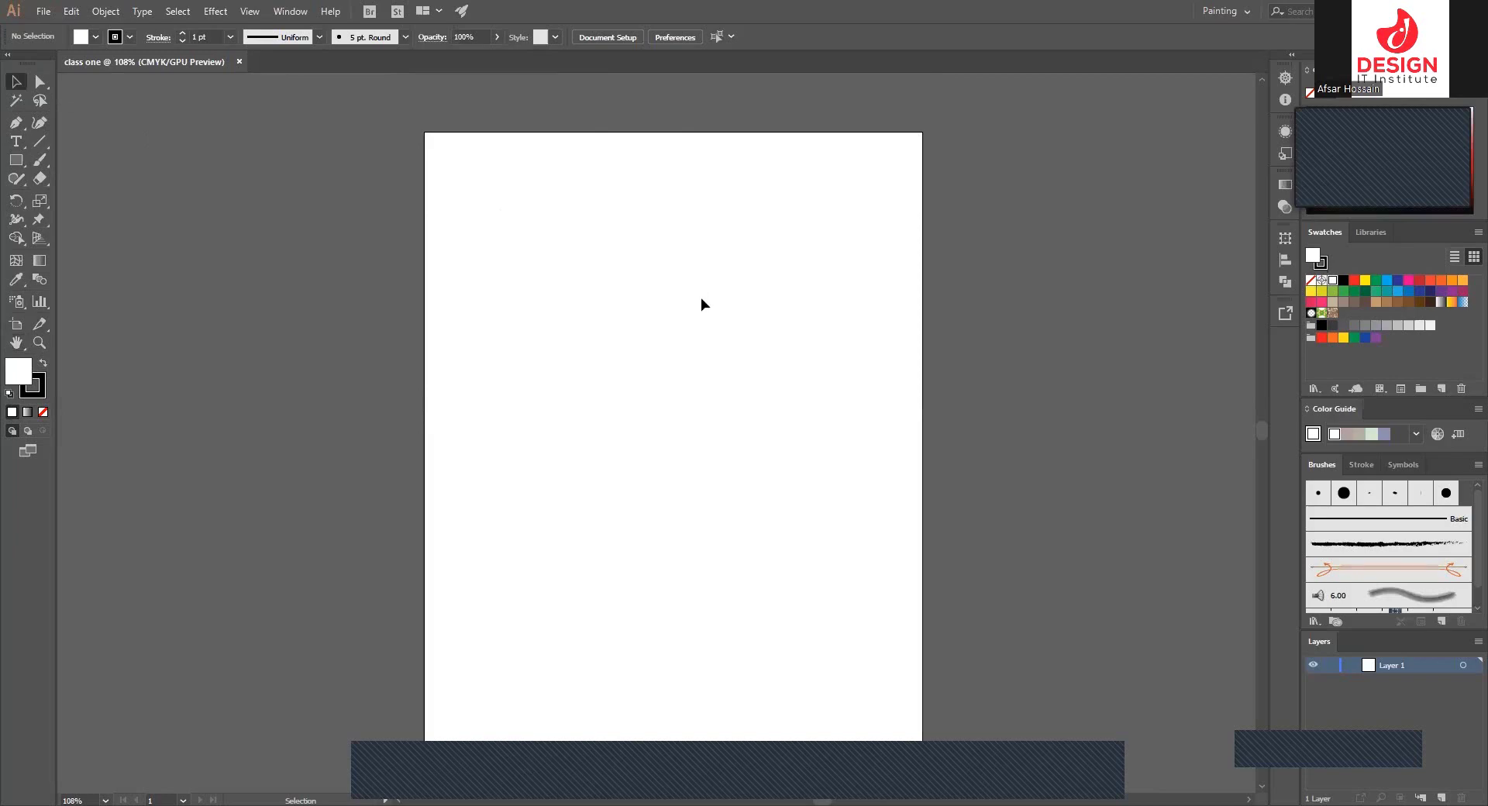
{"action": "key", "text": "a"}
{"action": "key", "text": "z"}
{"action": "key", "text": "a"}
{"action": "key", "text": "z"}
{"action": "left_click_drag", "start_coordinate": [624, 446], "coordinate": [678, 445]}
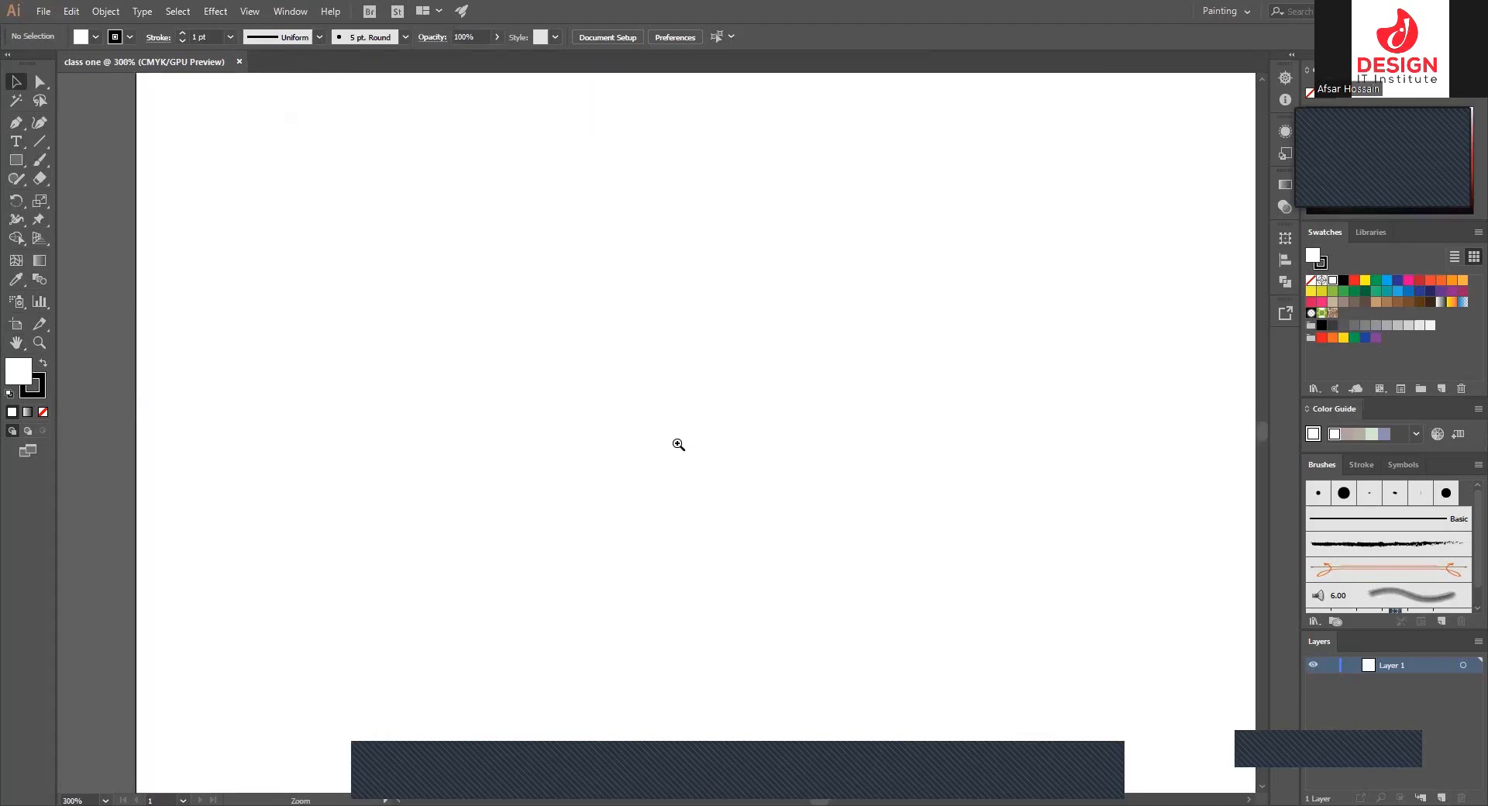
{"action": "key", "text": "a"}
{"action": "key", "text": "ctrl+0"}
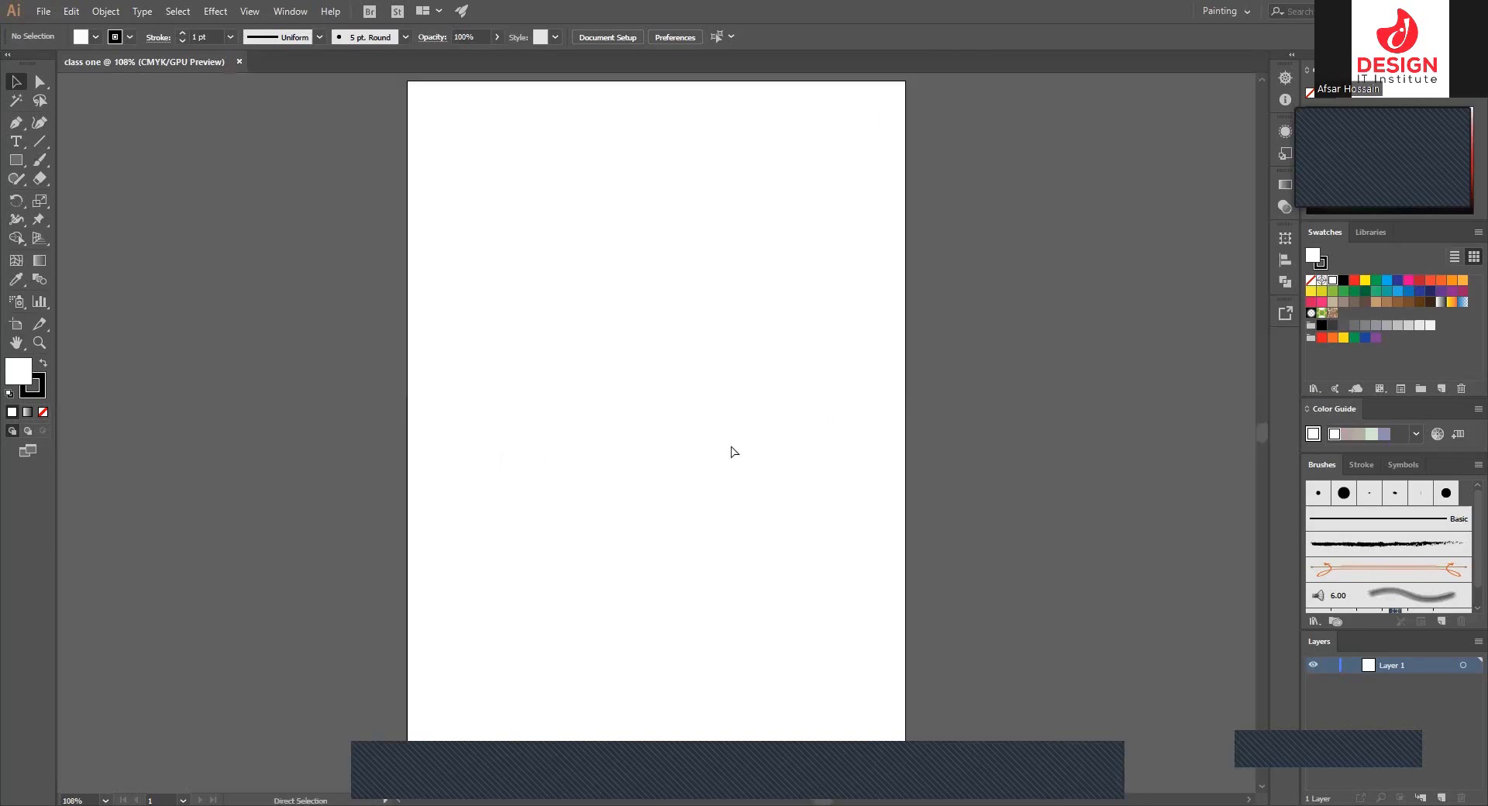
- Zoom in on the artboard, then zoom out to 100% and 66.67%
{"action": "key", "text": "z"}
{"action": "left_click", "coordinate": [623, 247]}
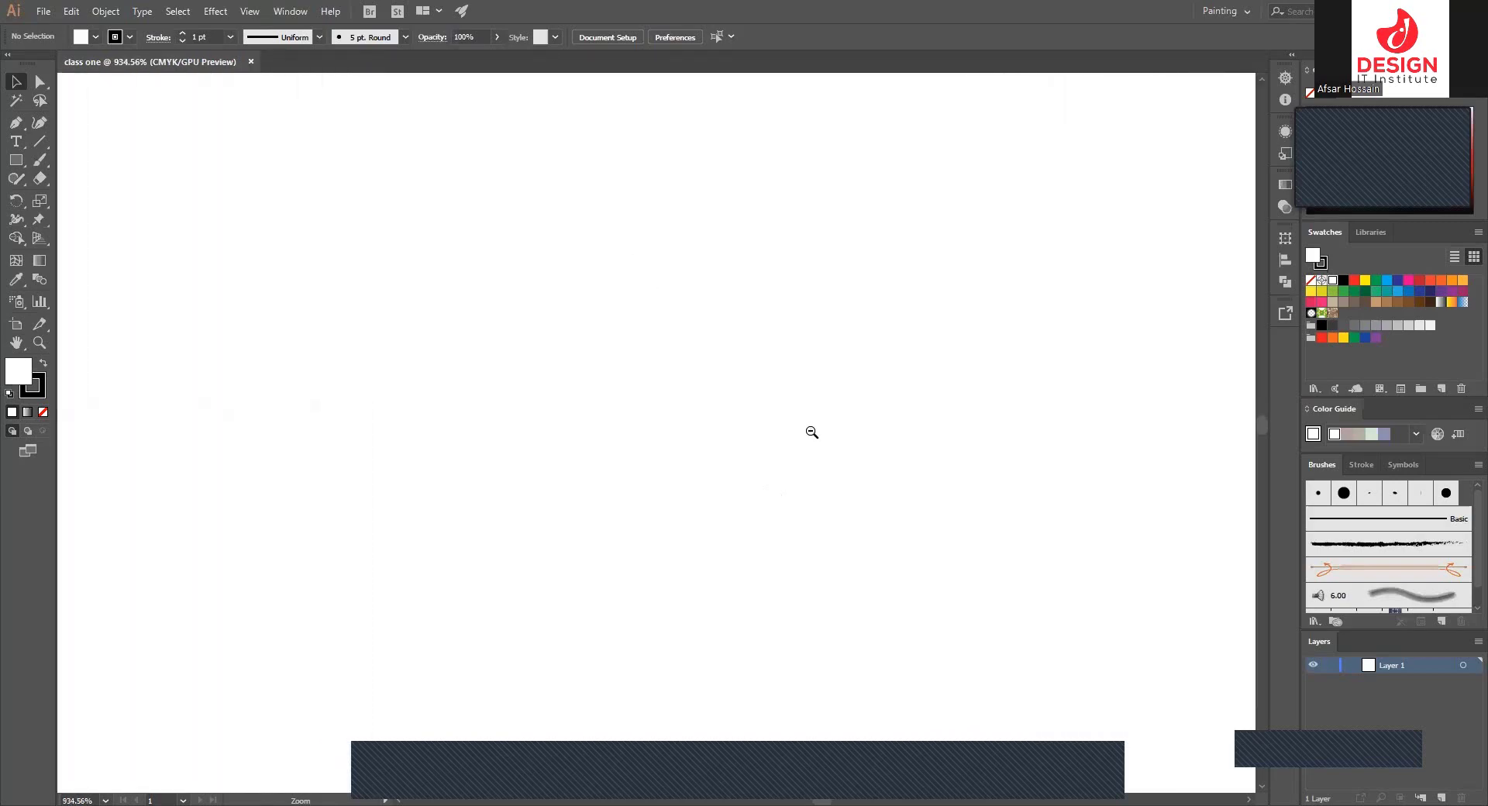
{"action": "left_click", "coordinate": [812, 432], "text": "alt"}
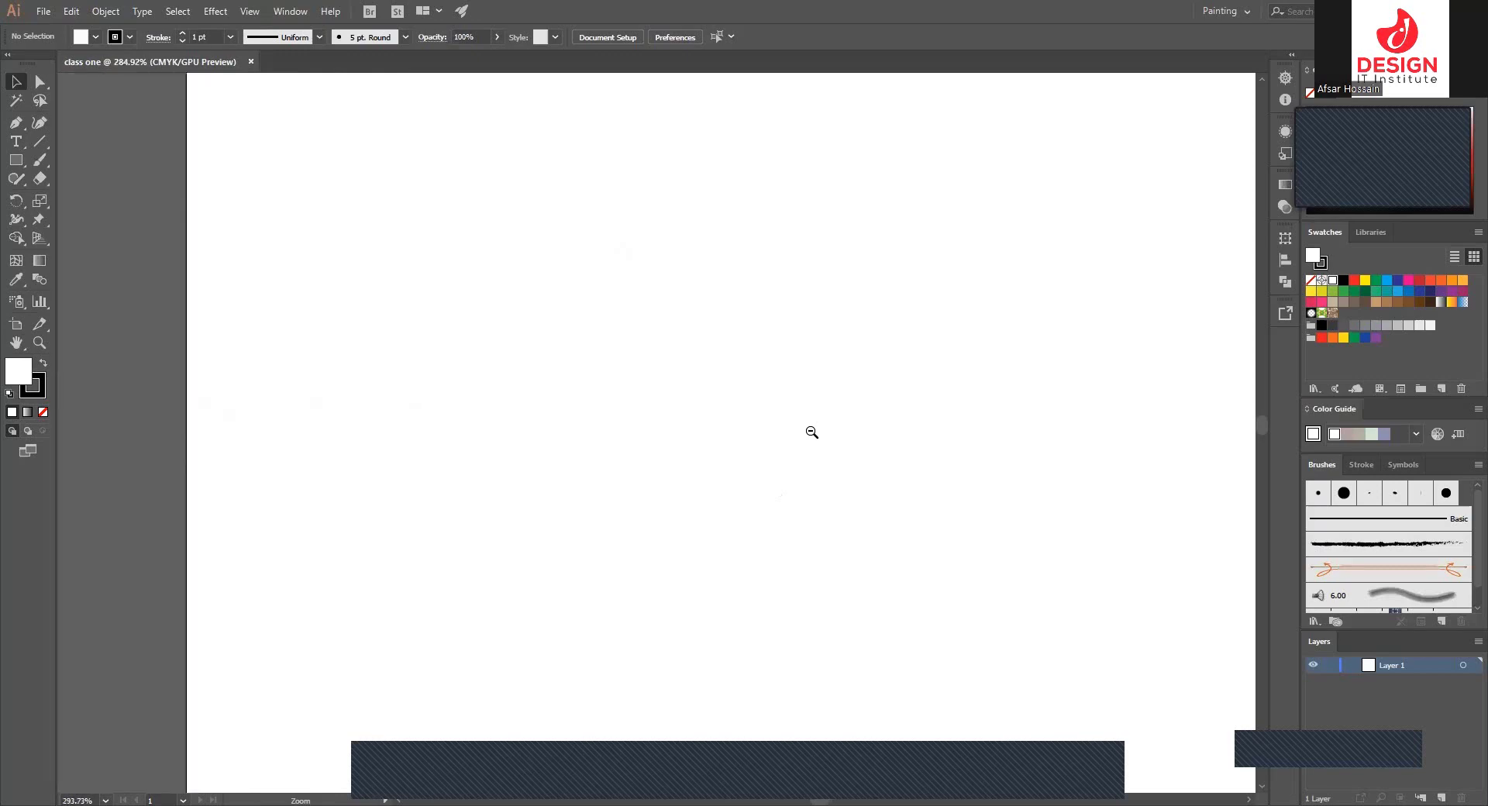
{"action": "left_click", "coordinate": [812, 431], "text": "alt"}
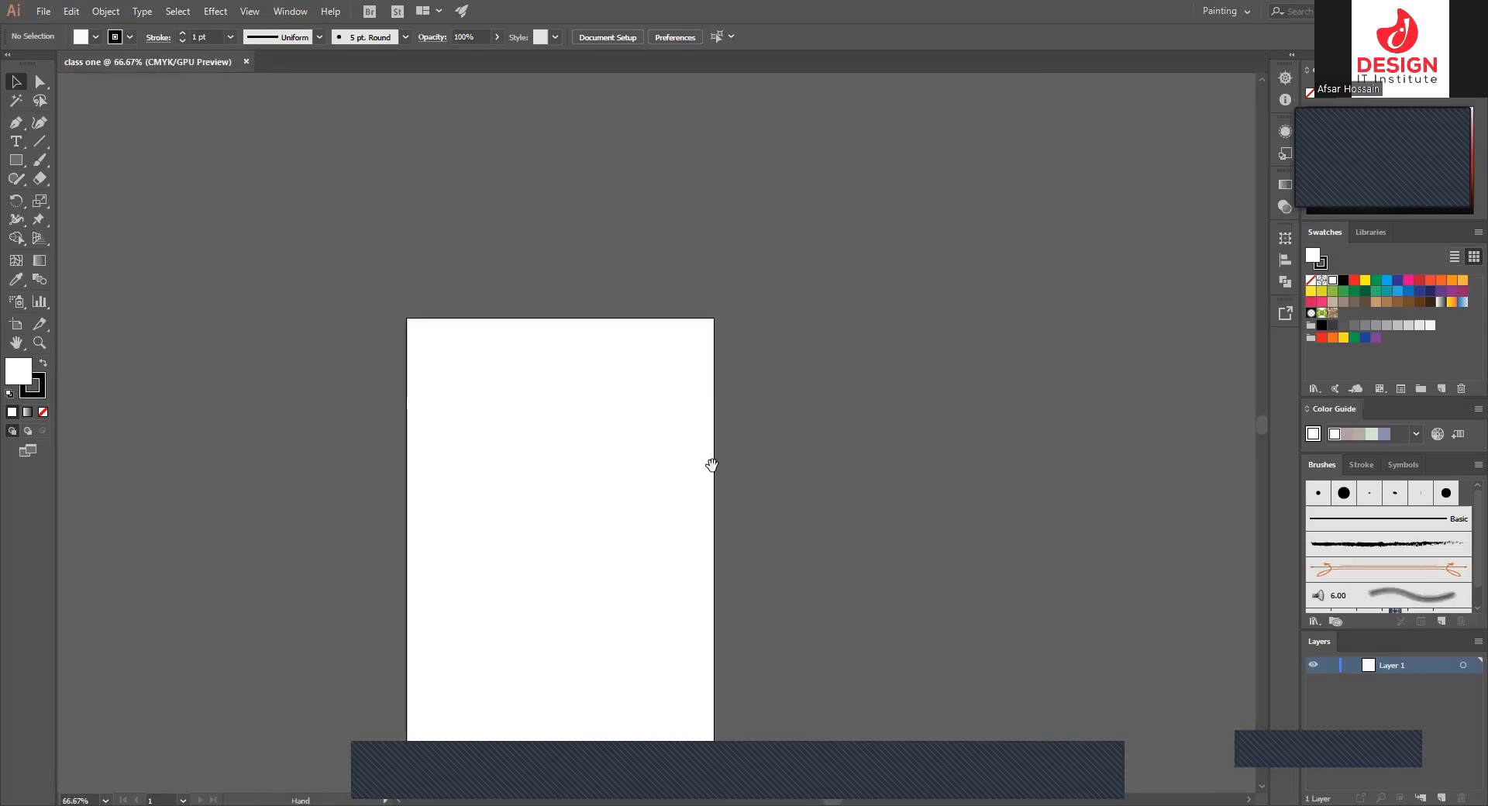
- Scrubby-zoom to about 643% and back, then end centred at 66.67%
{"action": "mouse_move", "coordinate": [569, 251]}
{"action": "left_mouse_down"}
{"action": "mouse_move", "coordinate": [751, 412]}
{"action": "mouse_move", "coordinate": [602, 342]}
{"action": "mouse_move", "coordinate": [868, 492]}
{"action": "mouse_move", "coordinate": [604, 345]}
{"action": "mouse_move", "coordinate": [864, 518]}
{"action": "mouse_move", "coordinate": [754, 456]}
{"action": "left_mouse_up"}
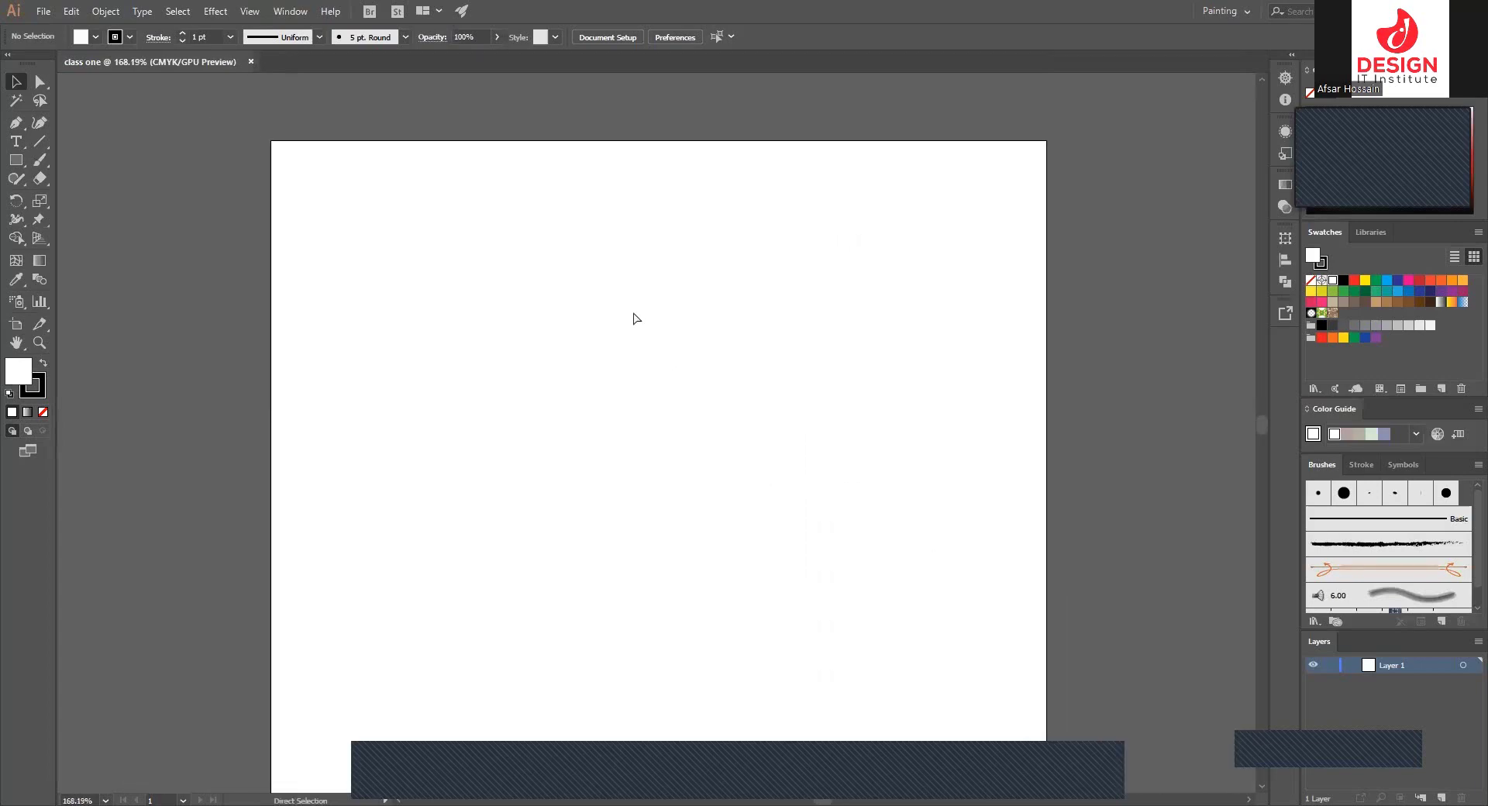
{"action": "left_click_drag", "start_coordinate": [596, 288], "coordinate": [883, 497]}
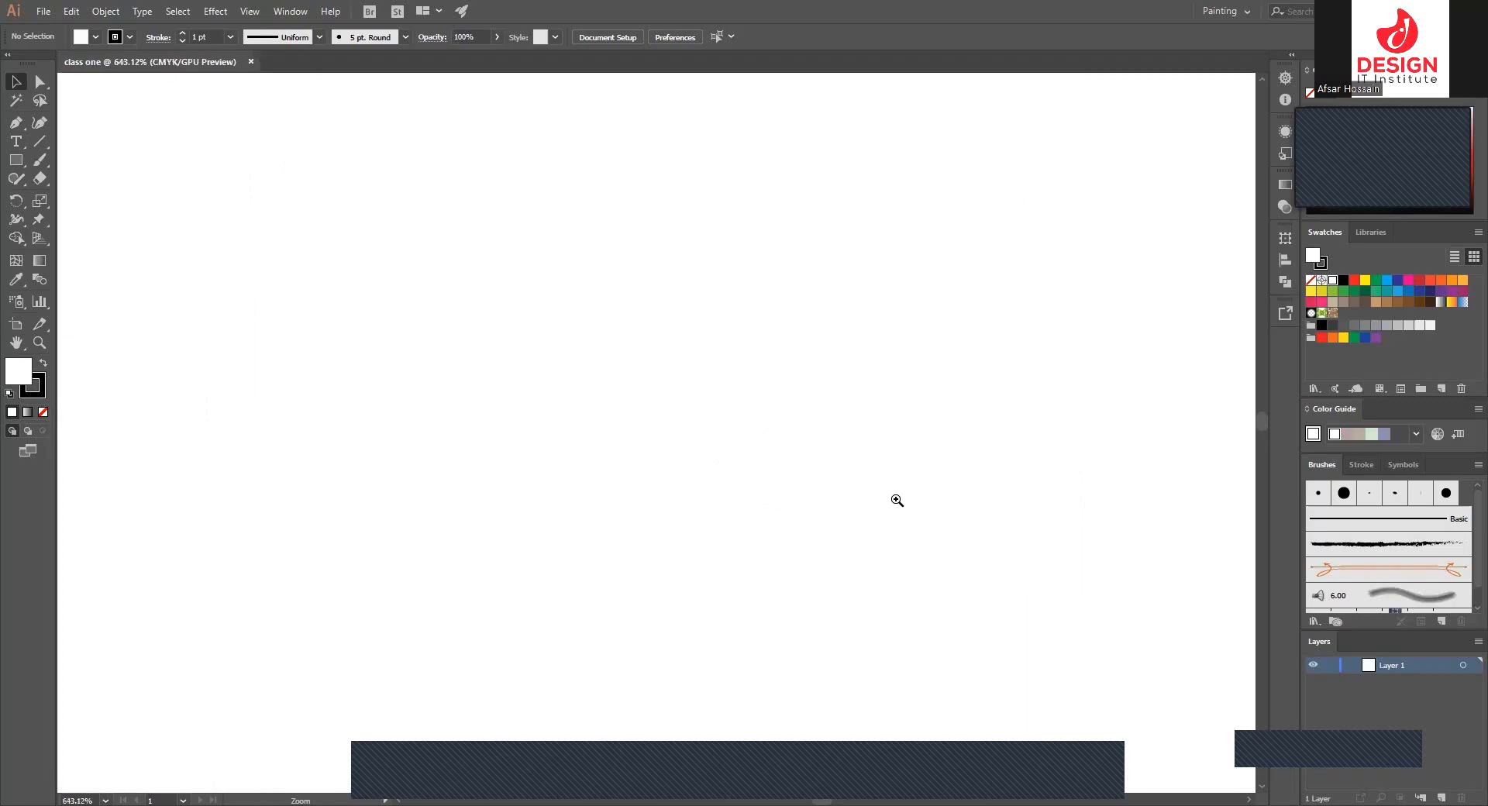
{"action": "left_click_drag", "start_coordinate": [731, 388], "coordinate": [538, 245]}
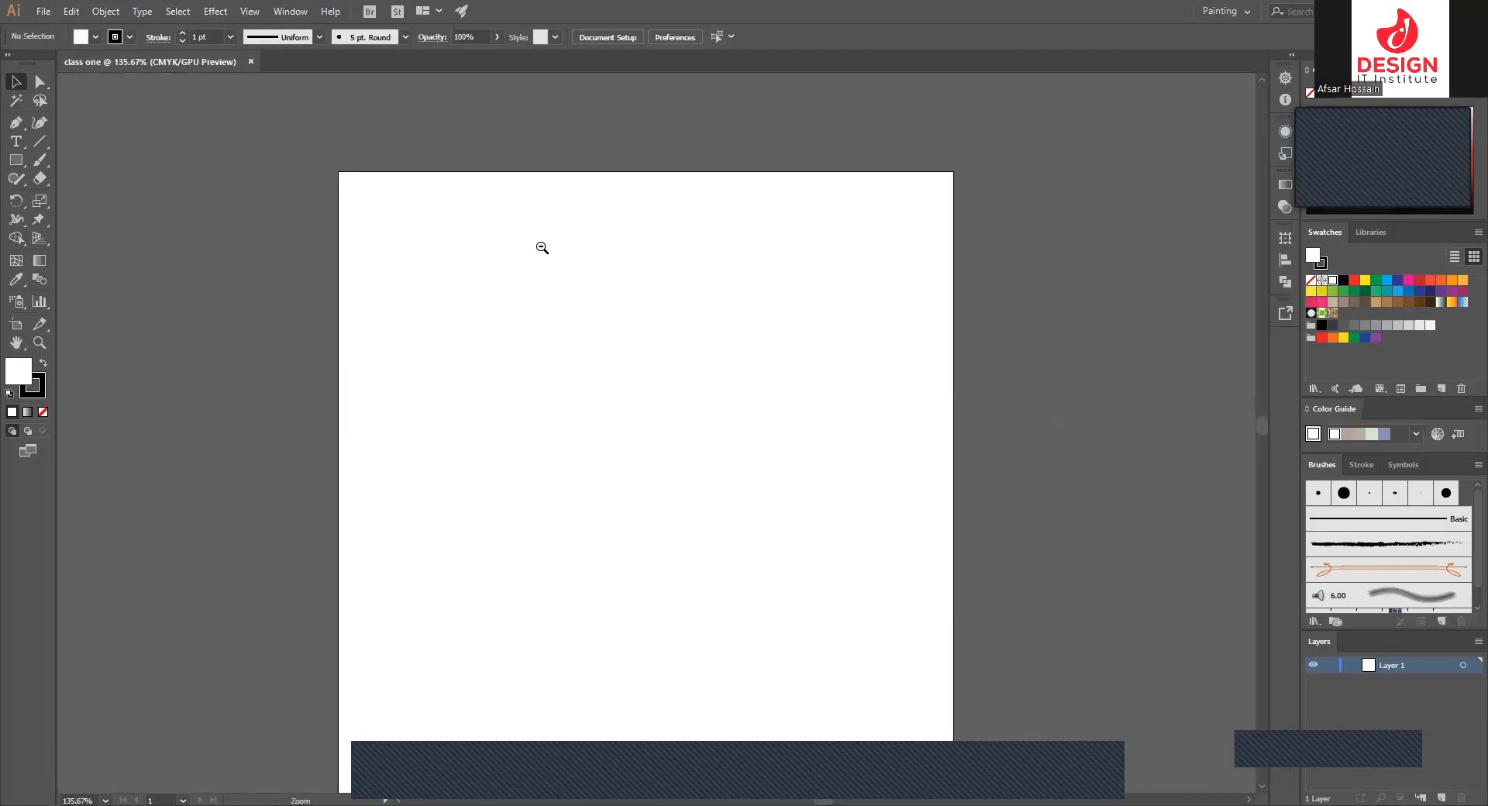
{"action": "left_click", "coordinate": [766, 442]}
{"action": "left_click", "coordinate": [767, 441]}
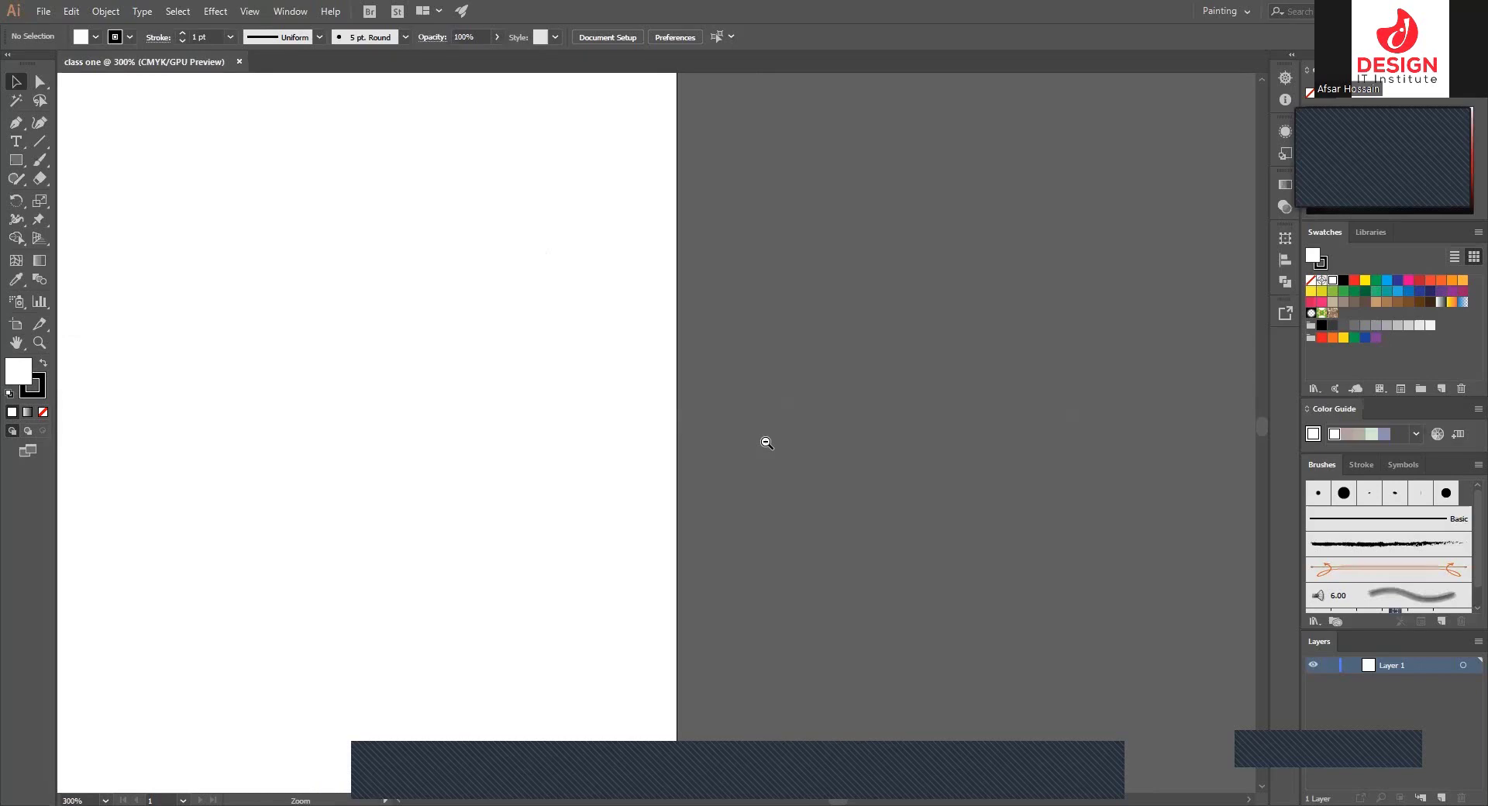
{"action": "left_click", "coordinate": [767, 442], "text": "ctrl+alt"}
{"action": "left_click", "coordinate": [767, 442], "text": "ctrl+alt"}
{"action": "left_click", "coordinate": [767, 442], "text": "ctrl+alt"}
{"action": "left_click", "coordinate": [767, 442], "text": "ctrl+alt"}
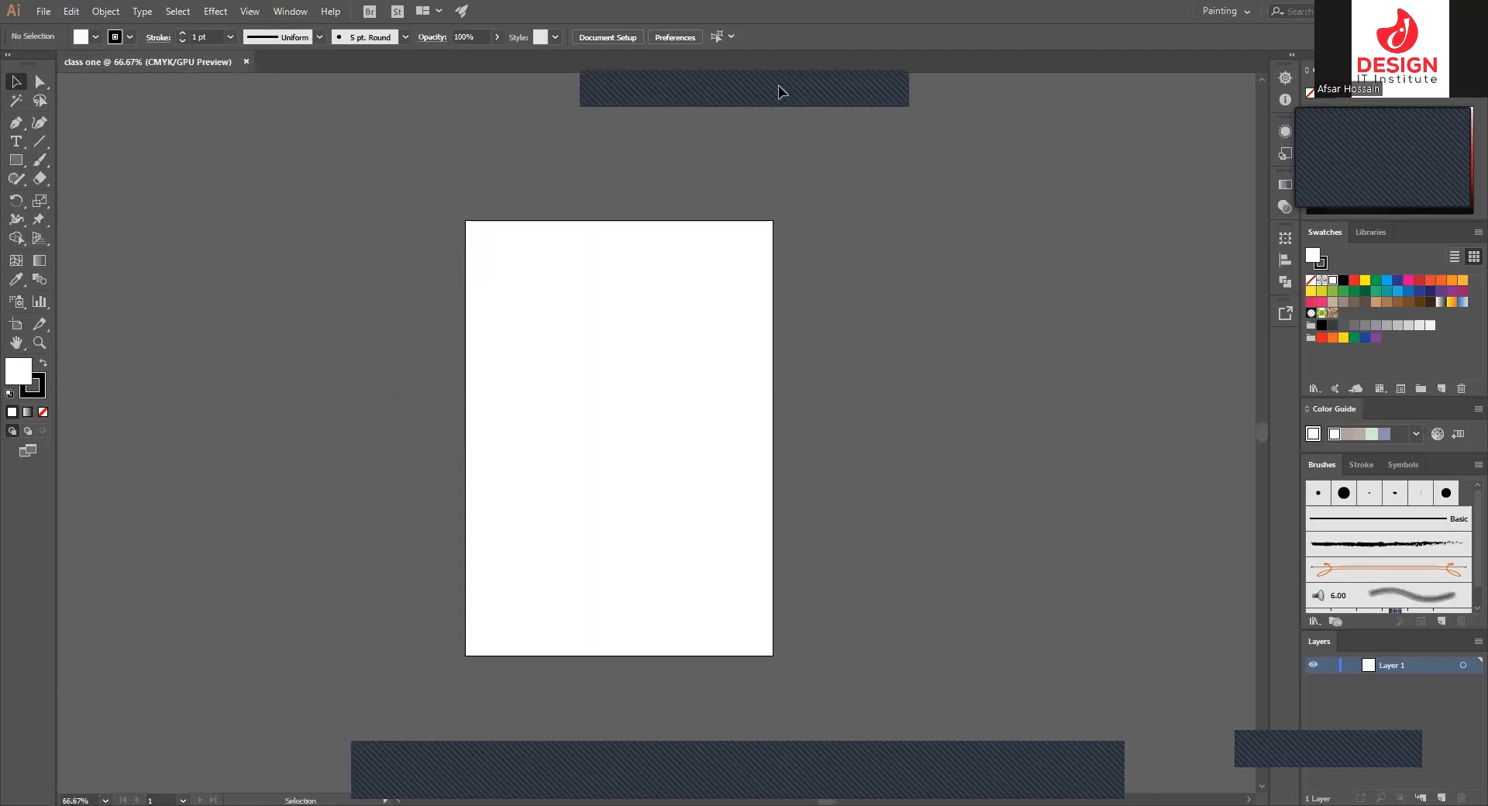
- With the Rectangle tool active, zoom to 150% and 300%, fit, then set about 107%
{"action": "left_click", "coordinate": [16, 160]}
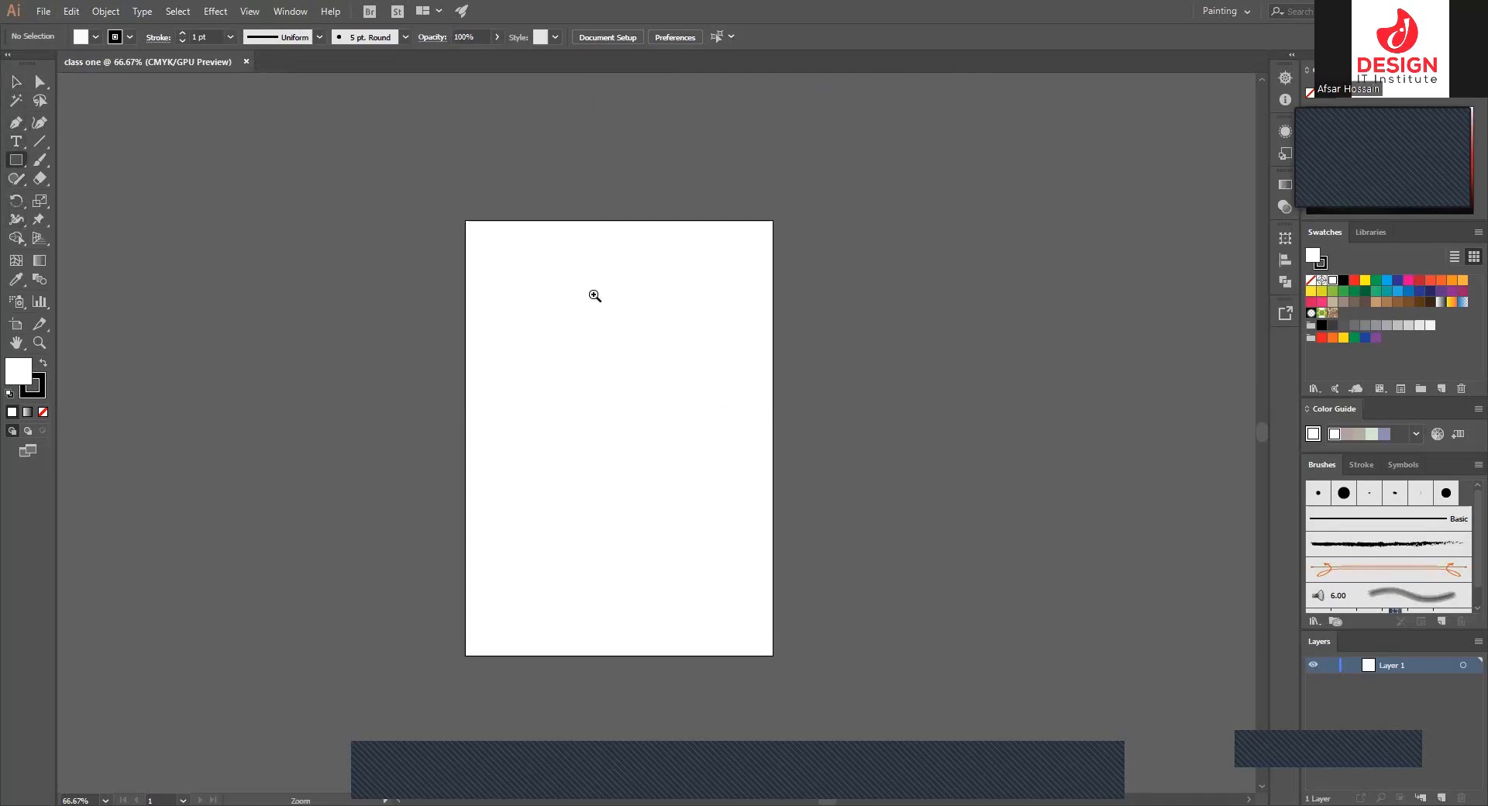
{"action": "left_click", "coordinate": [596, 295], "text": "ctrl"}
{"action": "left_click", "coordinate": [647, 341], "text": "ctrl"}
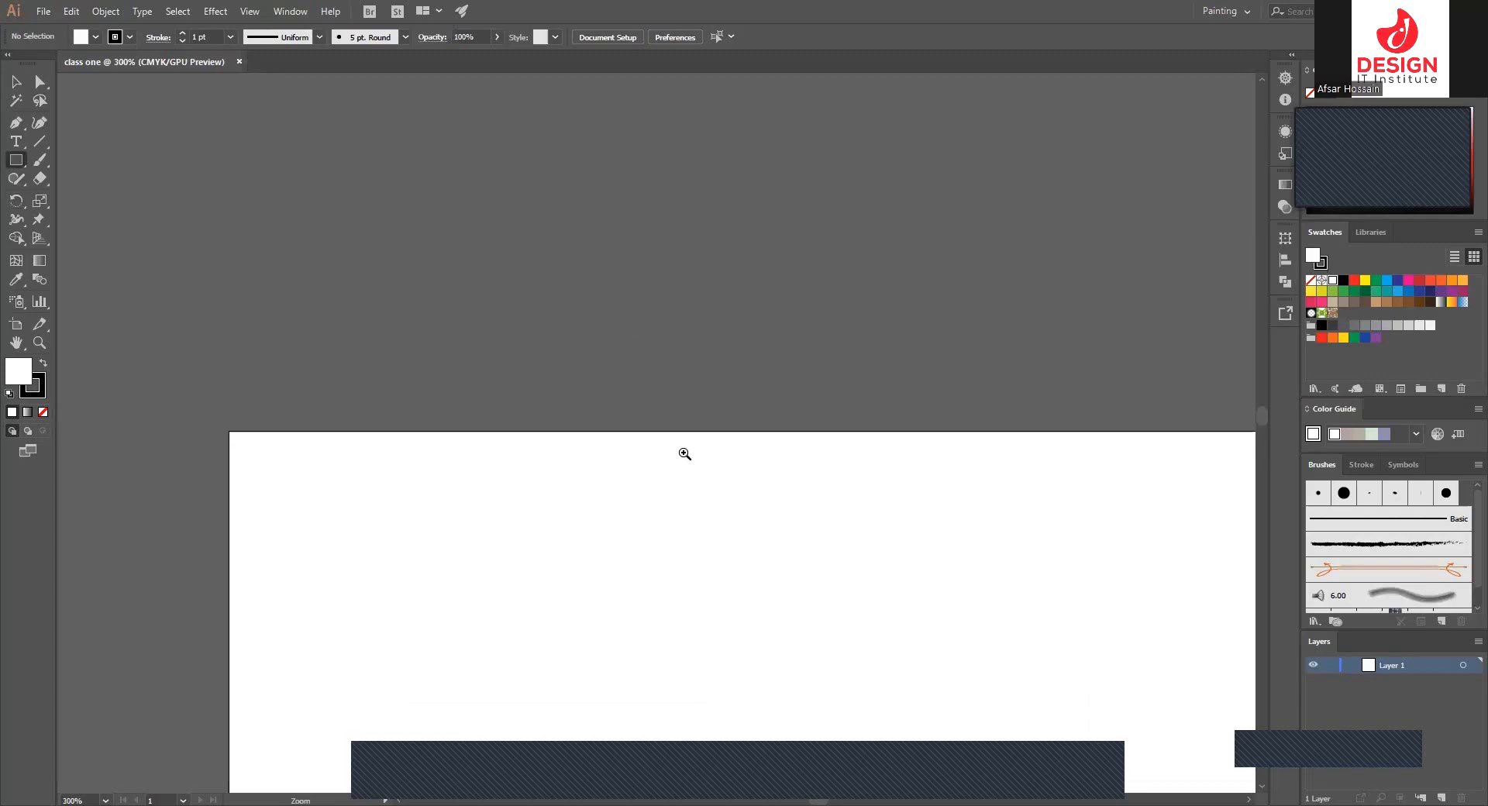
{"action": "key", "text": "ctrl+0"}
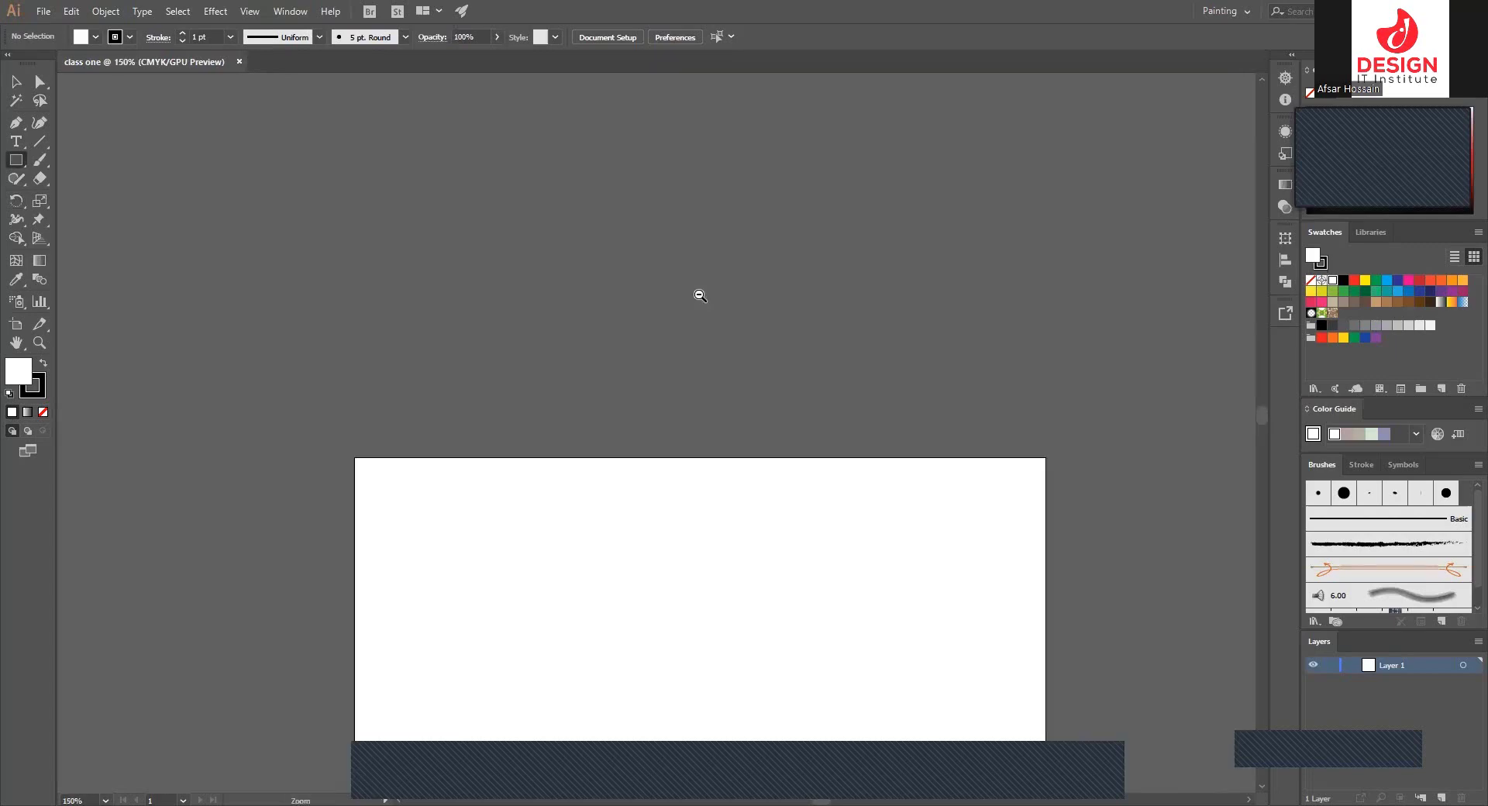
{"action": "mouse_move", "coordinate": [728, 309]}
{"action": "left_mouse_down"}
{"action": "mouse_move", "coordinate": [860, 377]}
{"action": "mouse_move", "coordinate": [704, 365]}
{"action": "mouse_move", "coordinate": [821, 395]}
{"action": "mouse_move", "coordinate": [629, 380]}
{"action": "mouse_move", "coordinate": [671, 259]}
{"action": "mouse_move", "coordinate": [940, 404]}
{"action": "mouse_move", "coordinate": [711, 399]}
{"action": "mouse_move", "coordinate": [858, 435]}
{"action": "mouse_move", "coordinate": [809, 441]}
{"action": "left_mouse_up"}
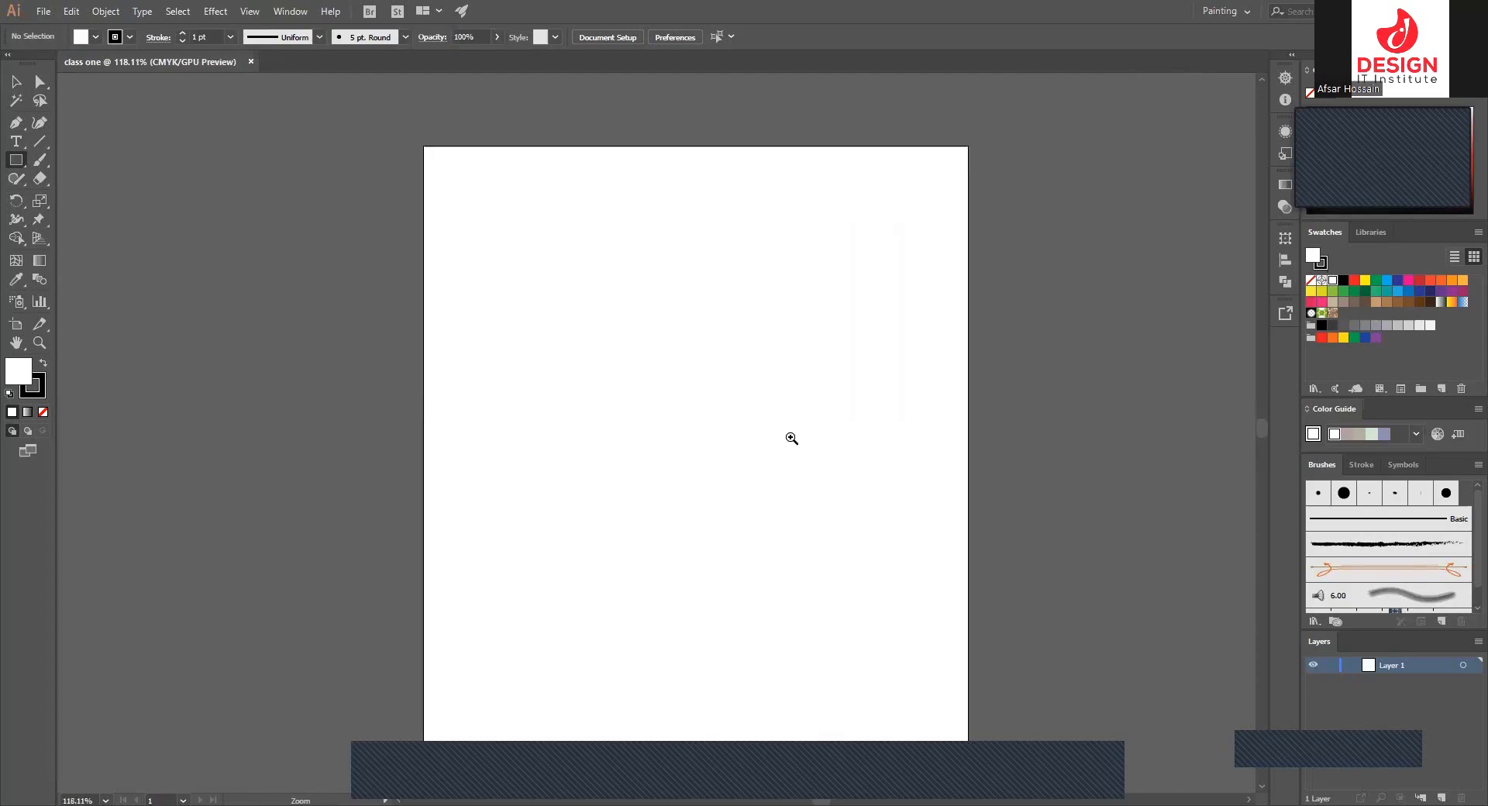
- Pan the artboard into position, then float the toolbox over the middle of the page
{"action": "left_click_drag", "start_coordinate": [739, 408], "coordinate": [738, 360]}
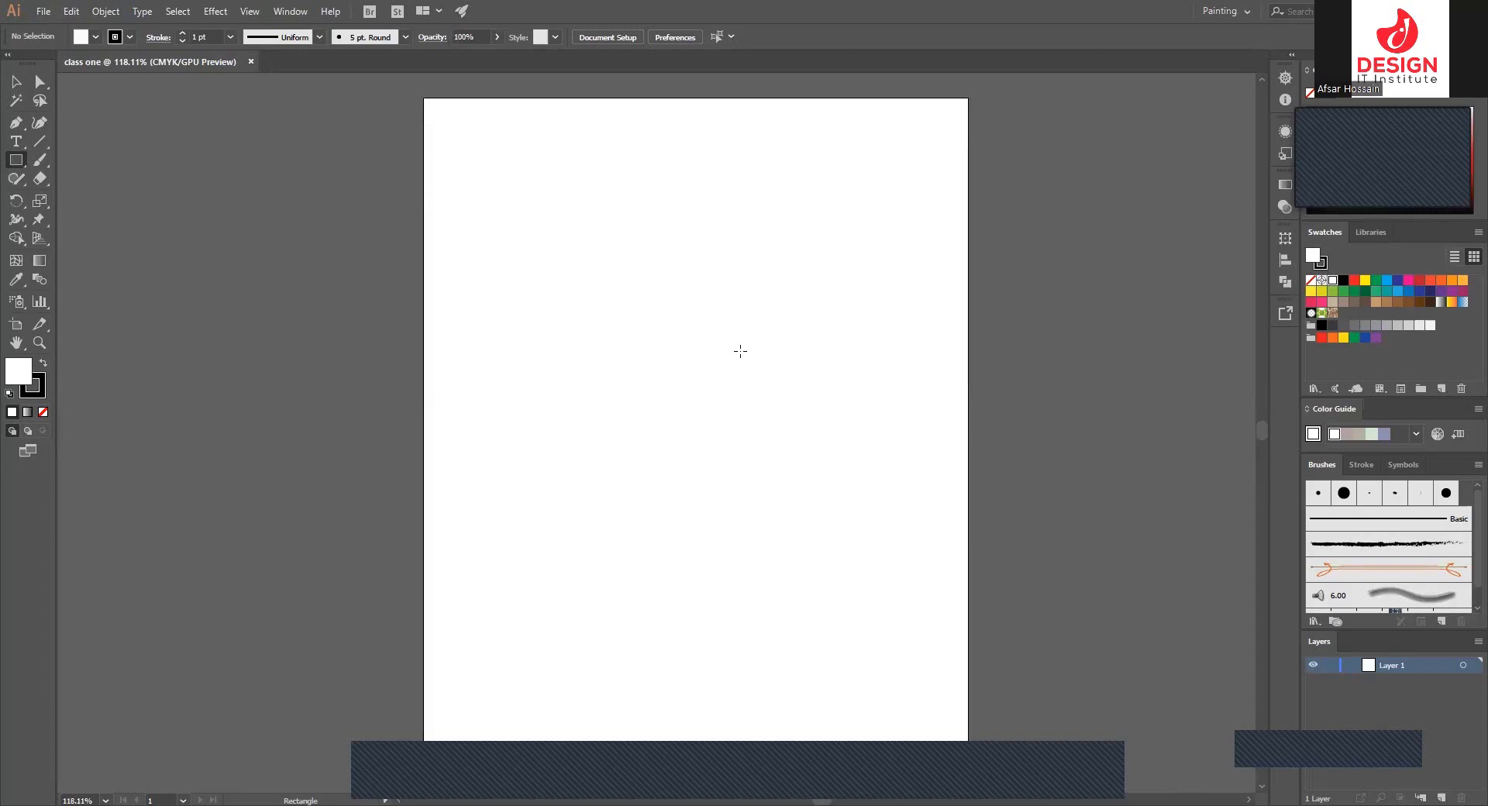
{"action": "left_click_drag", "start_coordinate": [754, 417], "coordinate": [728, 451]}
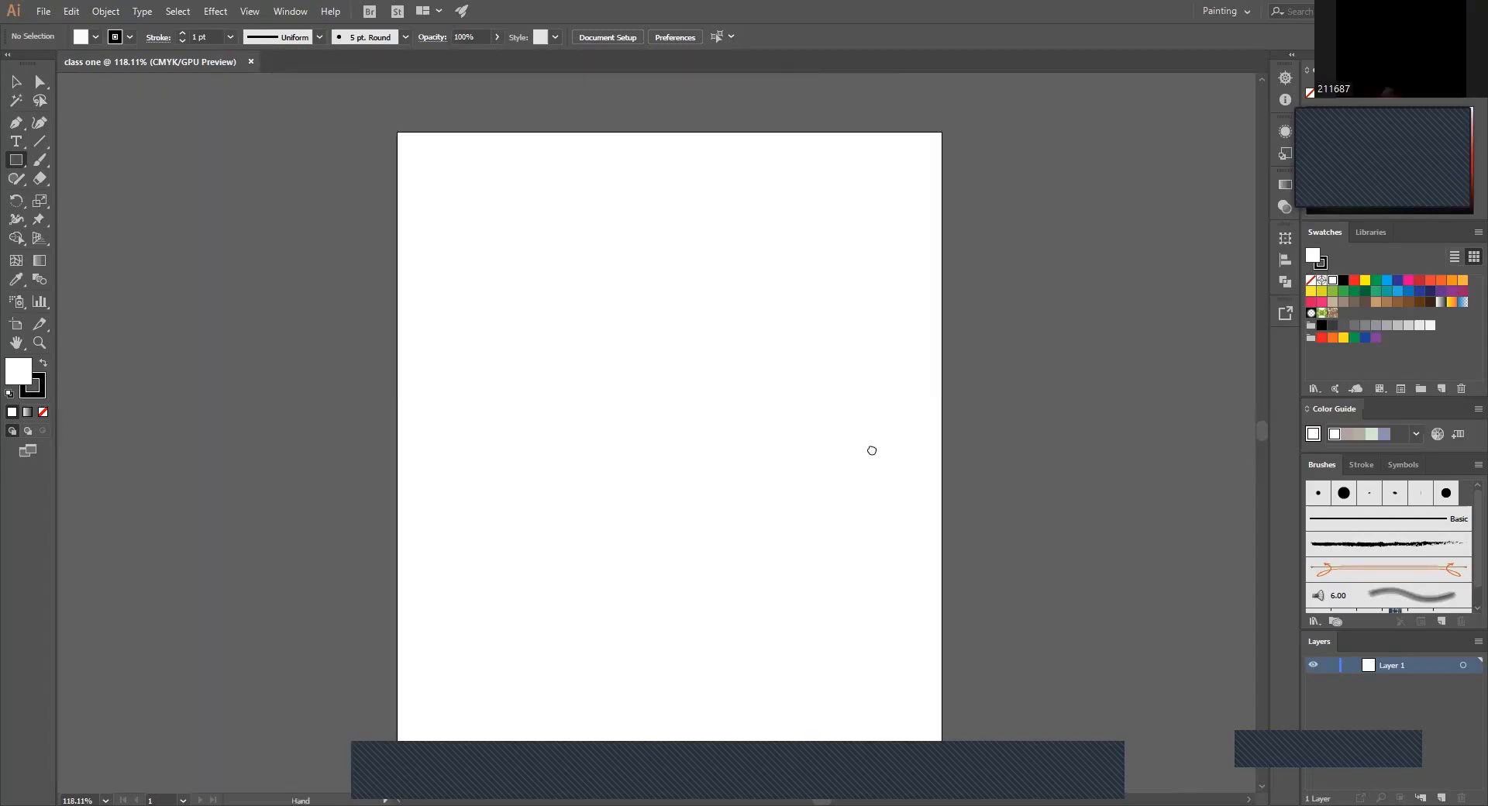
{"action": "mouse_move", "coordinate": [872, 450]}
{"action": "left_mouse_down"}
{"action": "mouse_move", "coordinate": [904, 582]}
{"action": "mouse_move", "coordinate": [914, 472]}
{"action": "mouse_move", "coordinate": [508, 488]}
{"action": "mouse_move", "coordinate": [798, 506]}
{"action": "mouse_move", "coordinate": [644, 479]}
{"action": "mouse_move", "coordinate": [452, 382]}
{"action": "mouse_move", "coordinate": [734, 333]}
{"action": "mouse_move", "coordinate": [631, 403]}
{"action": "mouse_move", "coordinate": [718, 375]}
{"action": "mouse_move", "coordinate": [661, 491]}
{"action": "mouse_move", "coordinate": [694, 404]}
{"action": "left_mouse_up"}
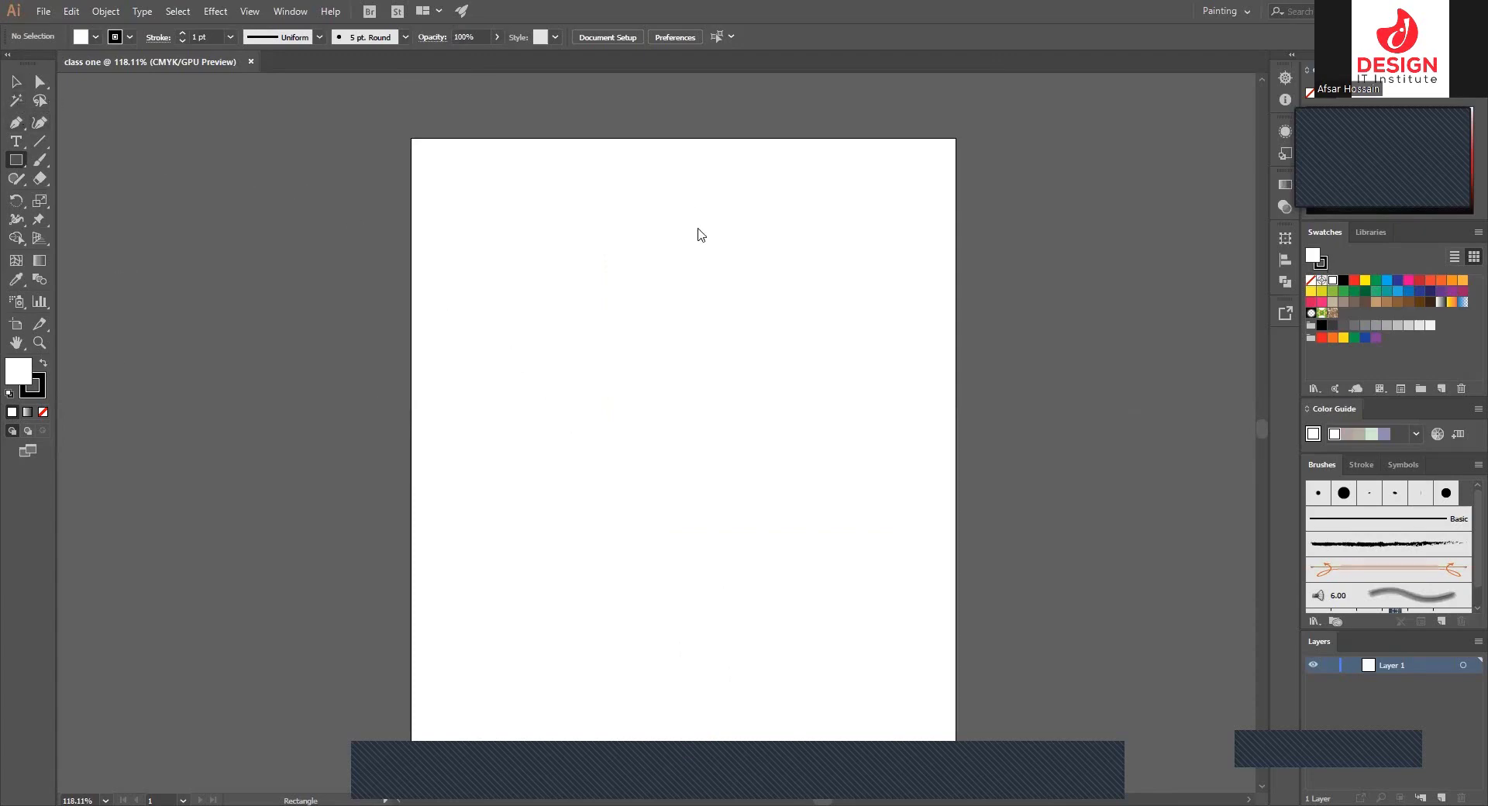
{"action": "left_click_drag", "start_coordinate": [30, 68], "coordinate": [694, 211]}
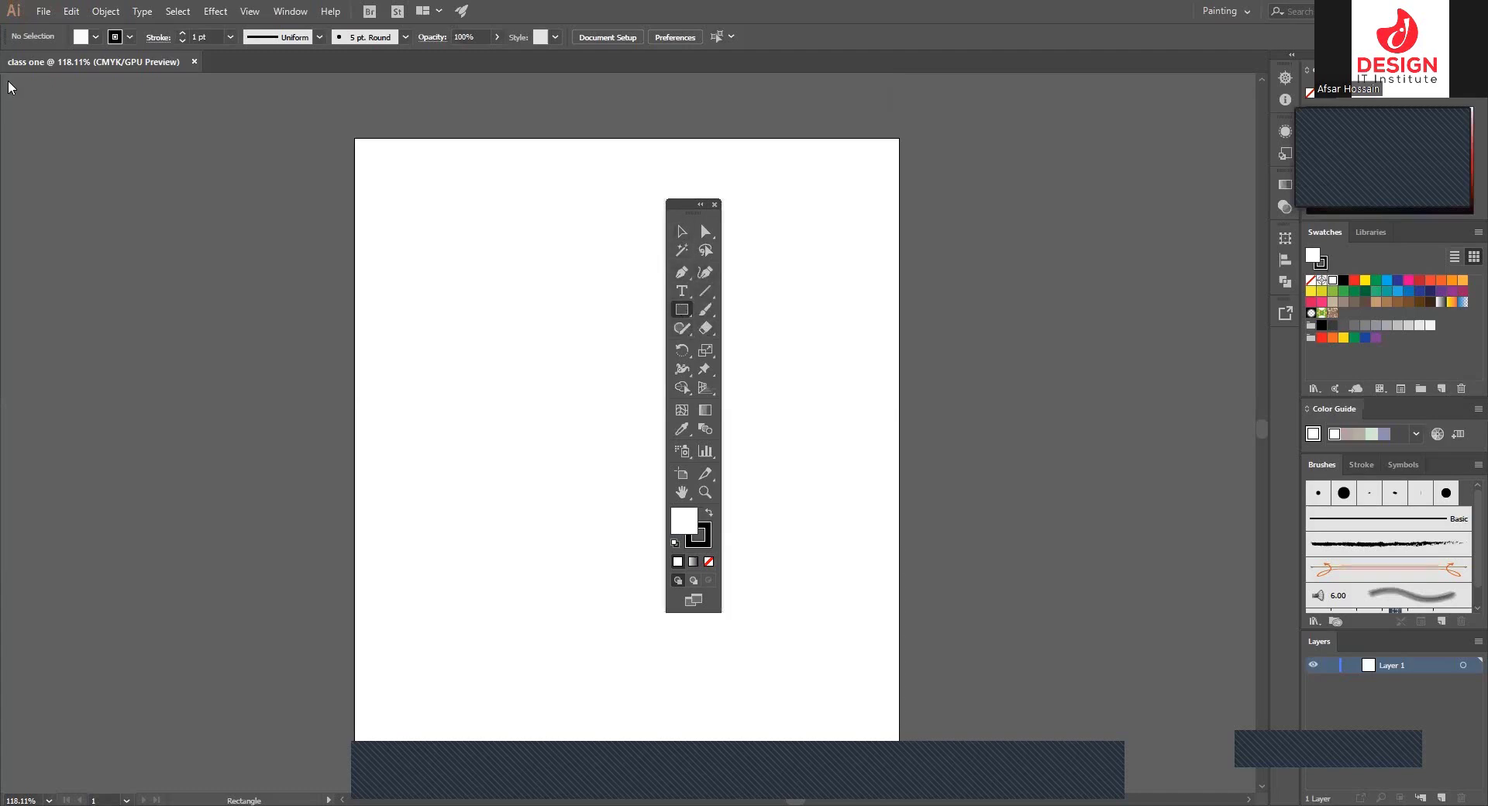
- Dock the floating toolbox, open the Rectangle tool group, then float the toolbox again
{"action": "left_click_drag", "start_coordinate": [9, 86], "coordinate": [9, 87]}
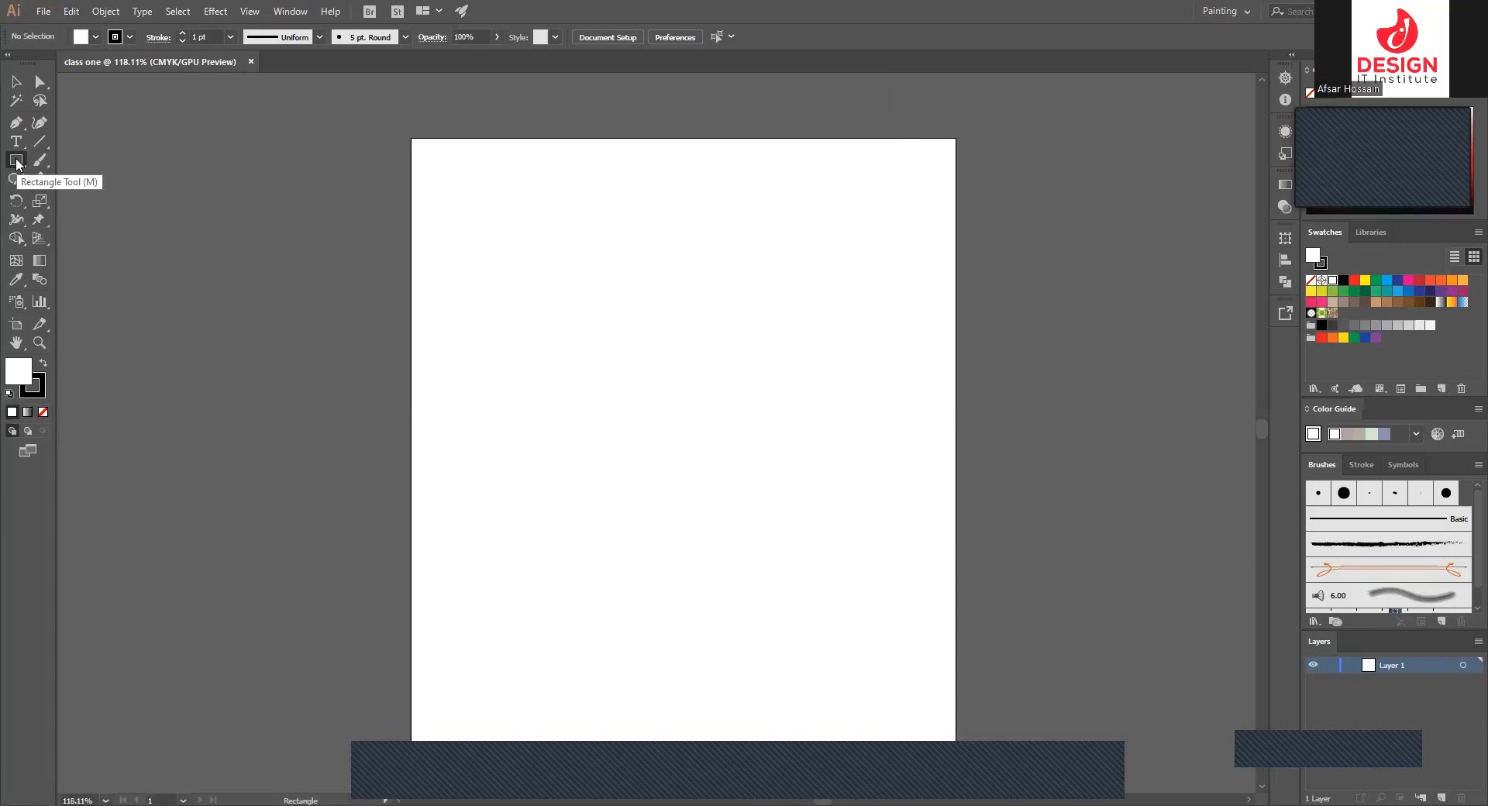
{"action": "left_click", "coordinate": [21, 161]}
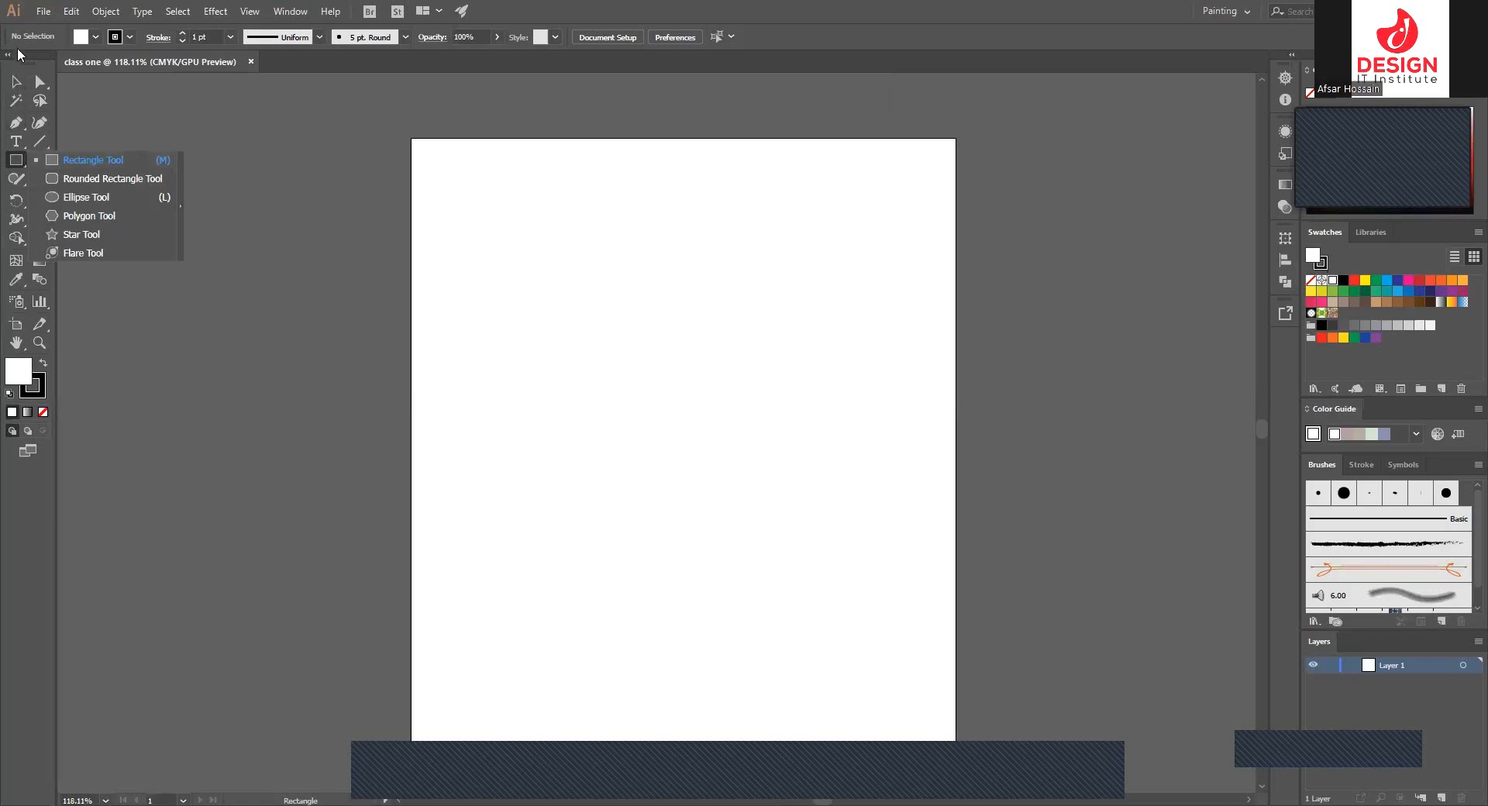
{"action": "left_click_drag", "start_coordinate": [668, 211], "coordinate": [668, 213]}
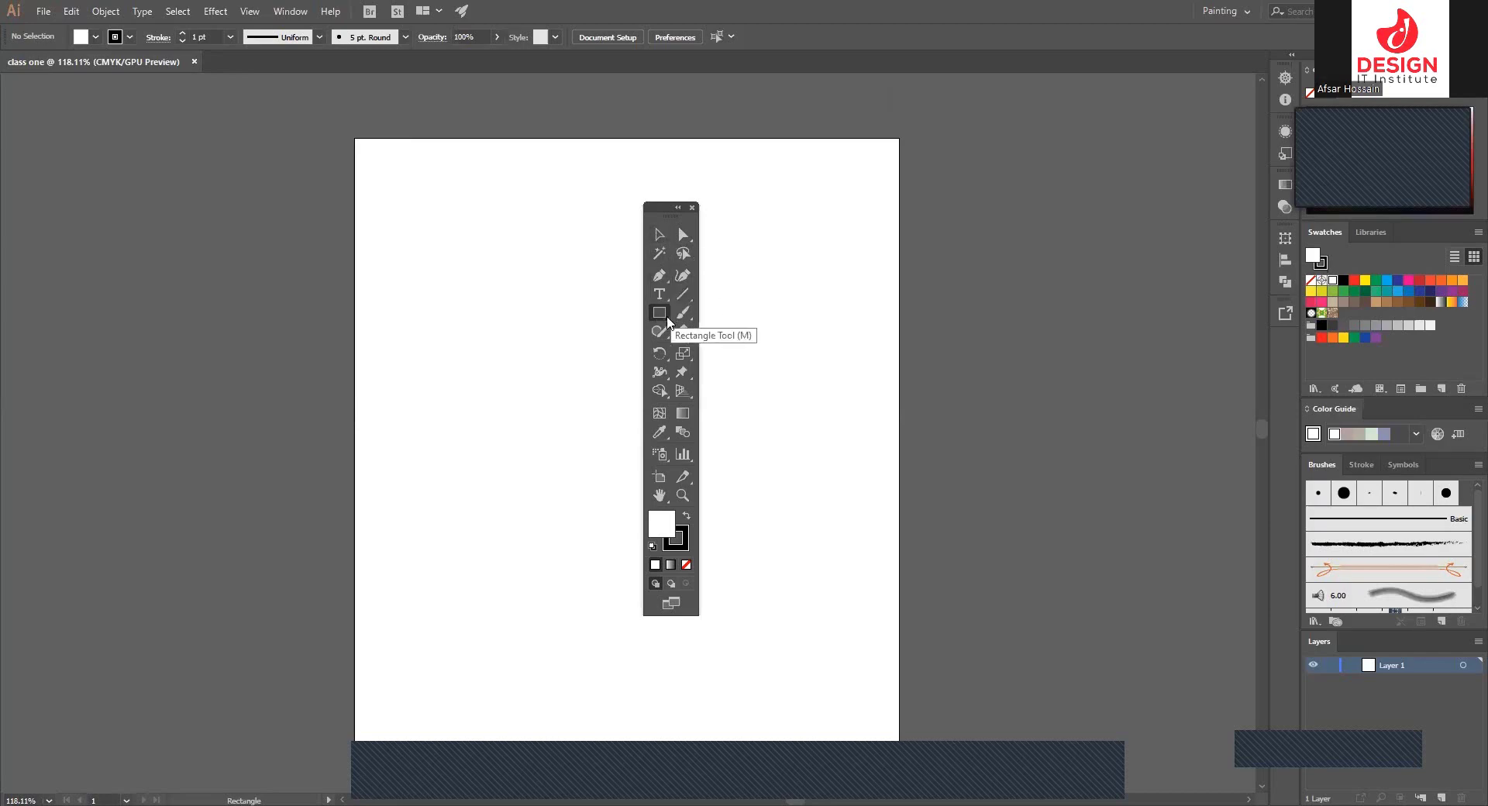
- Tear off the Rectangle tool group into its own panel, then dock the tools back
{"action": "left_click", "coordinate": [668, 321]}
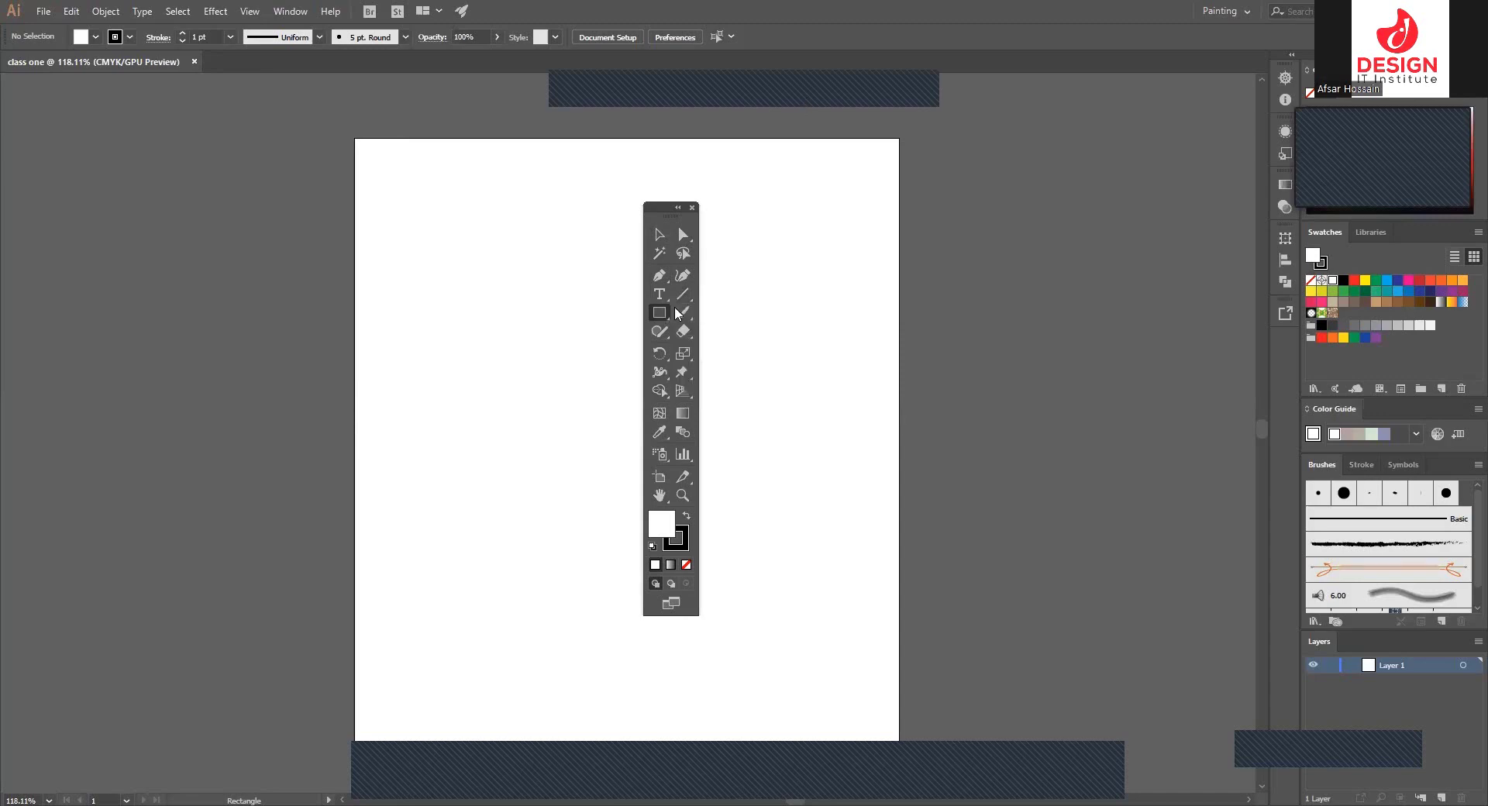
{"action": "left_click", "coordinate": [665, 314]}
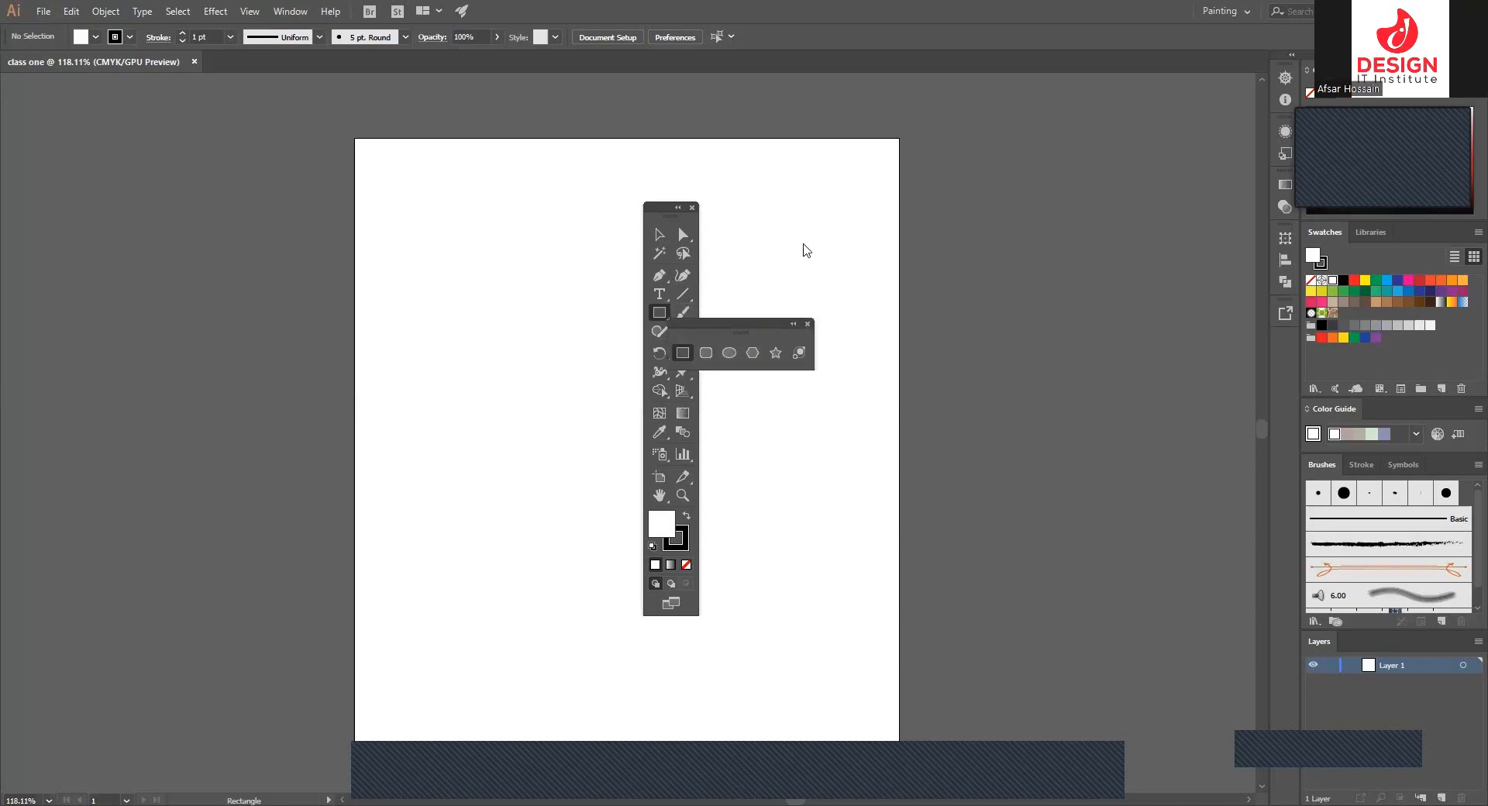
{"action": "left_click_drag", "start_coordinate": [826, 366], "coordinate": [806, 250]}
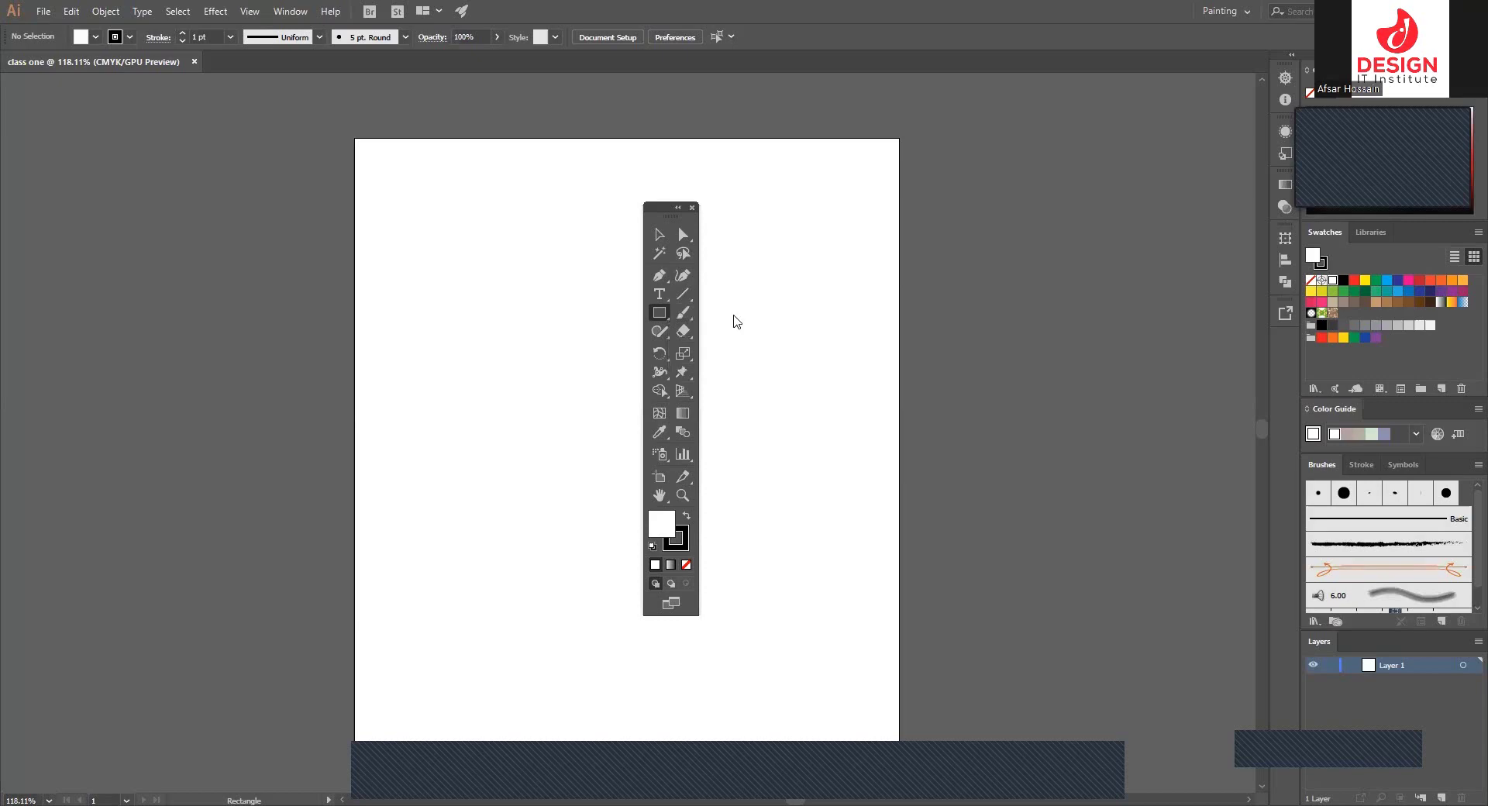
{"action": "left_click", "coordinate": [659, 312]}
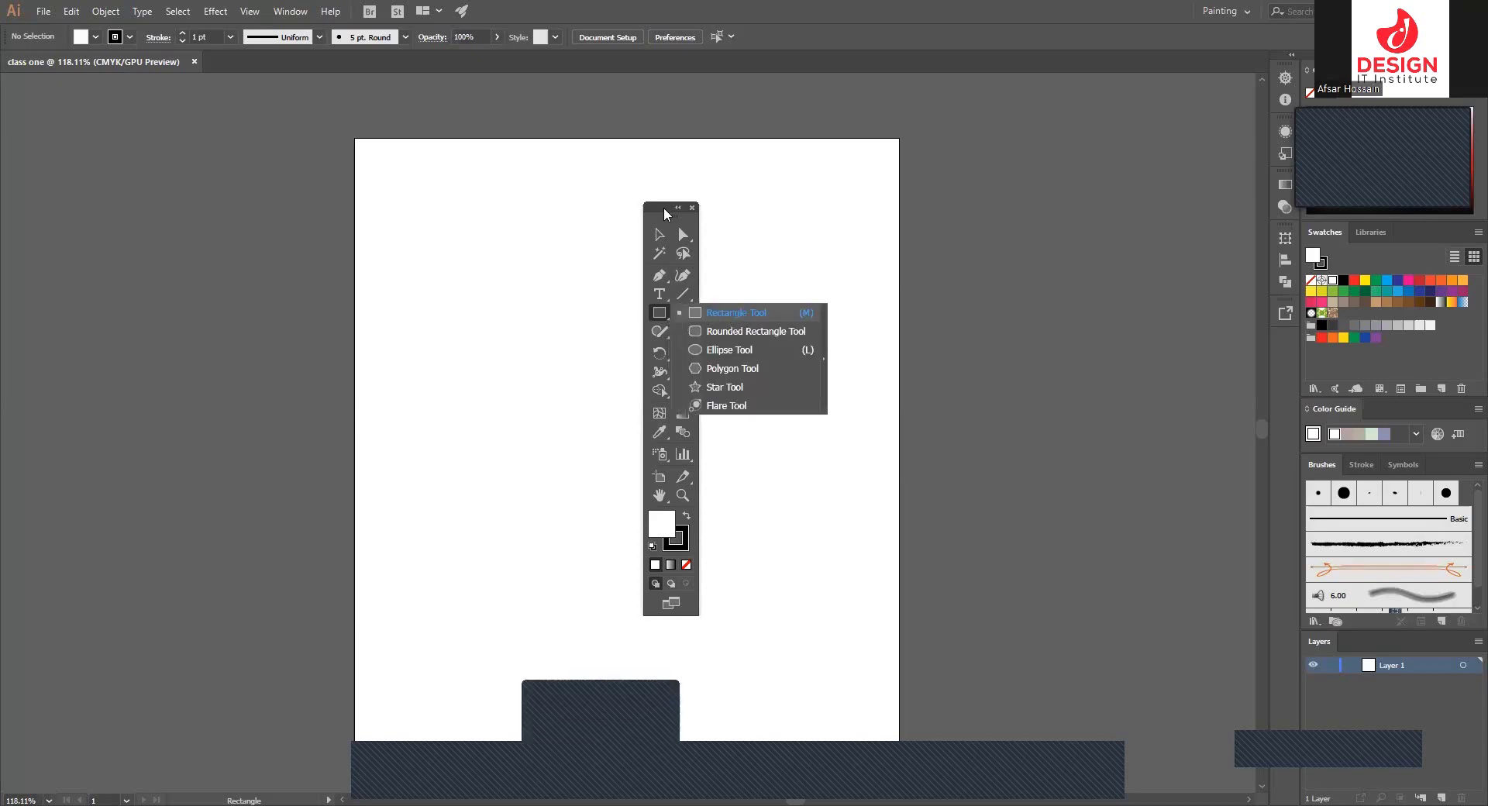
{"action": "left_click_drag", "start_coordinate": [35, 96], "coordinate": [16, 77]}
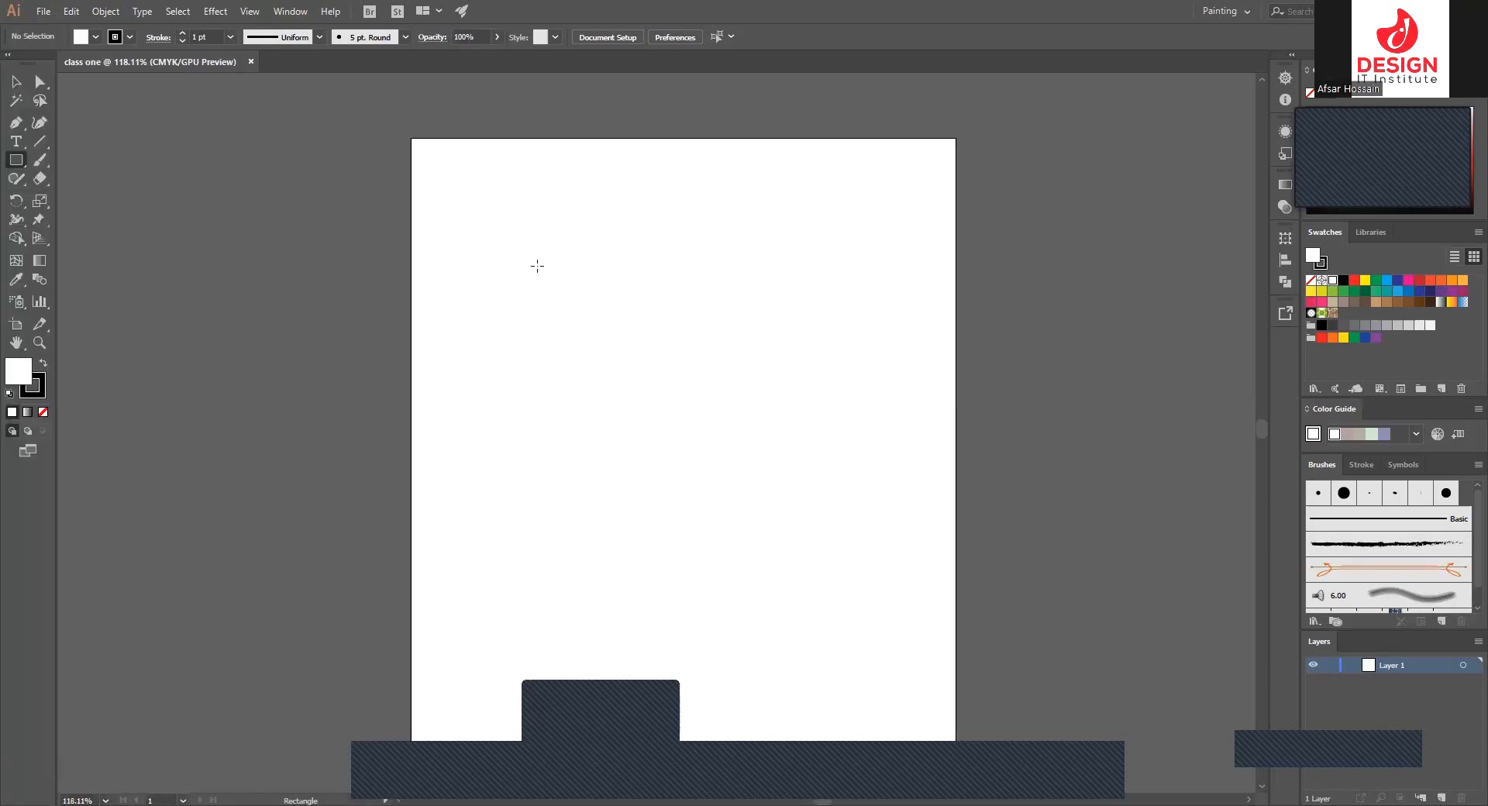
- Draw the wide top comic panel and three side-by-side panels beneath it
{"action": "left_click_drag", "start_coordinate": [508, 257], "coordinate": [895, 455]}
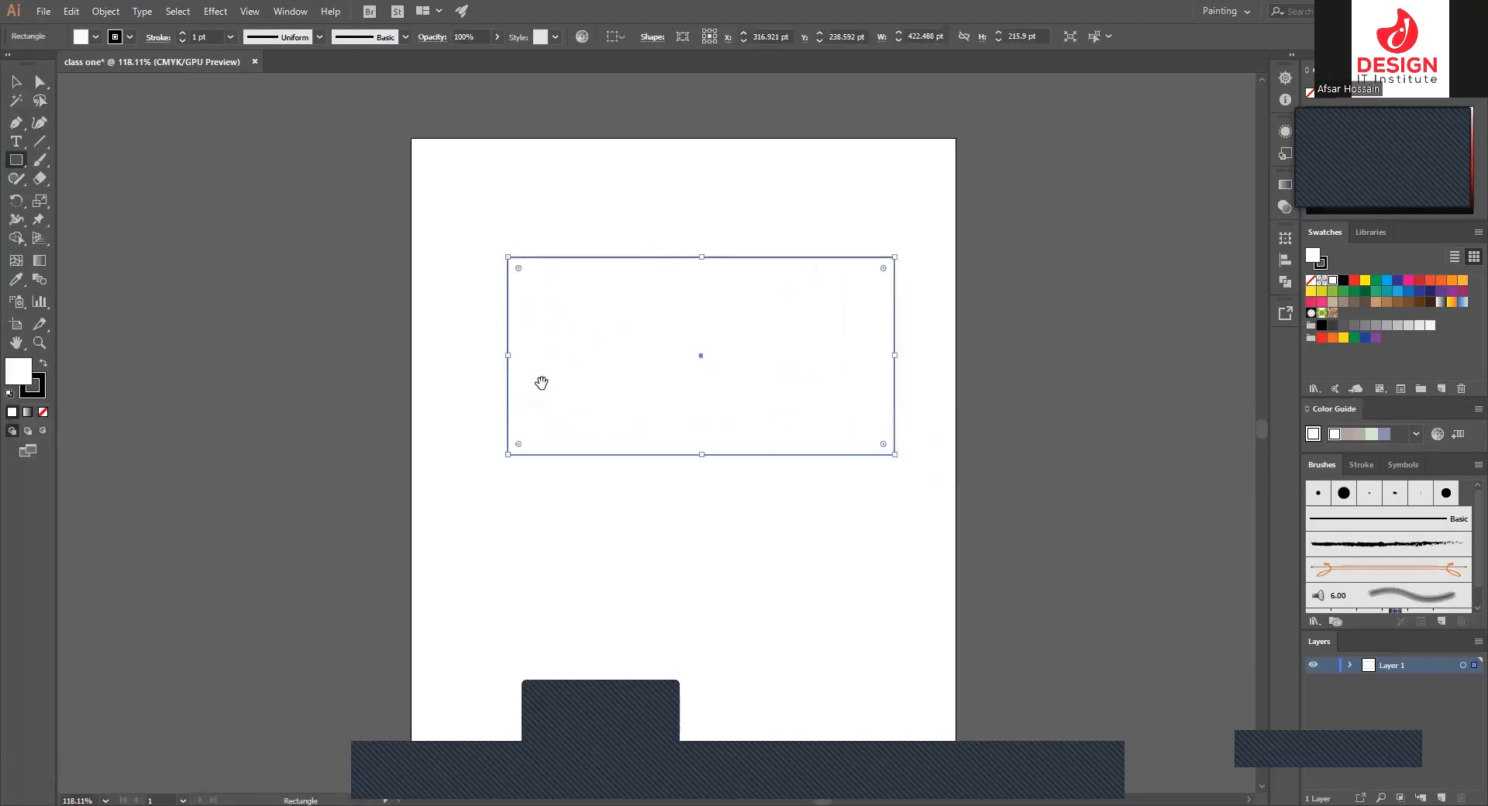
{"action": "left_click_drag", "start_coordinate": [541, 382], "coordinate": [601, 205]}
{"action": "left_click_drag", "start_coordinate": [572, 299], "coordinate": [708, 510]}
{"action": "left_click_drag", "start_coordinate": [722, 298], "coordinate": [811, 509]}
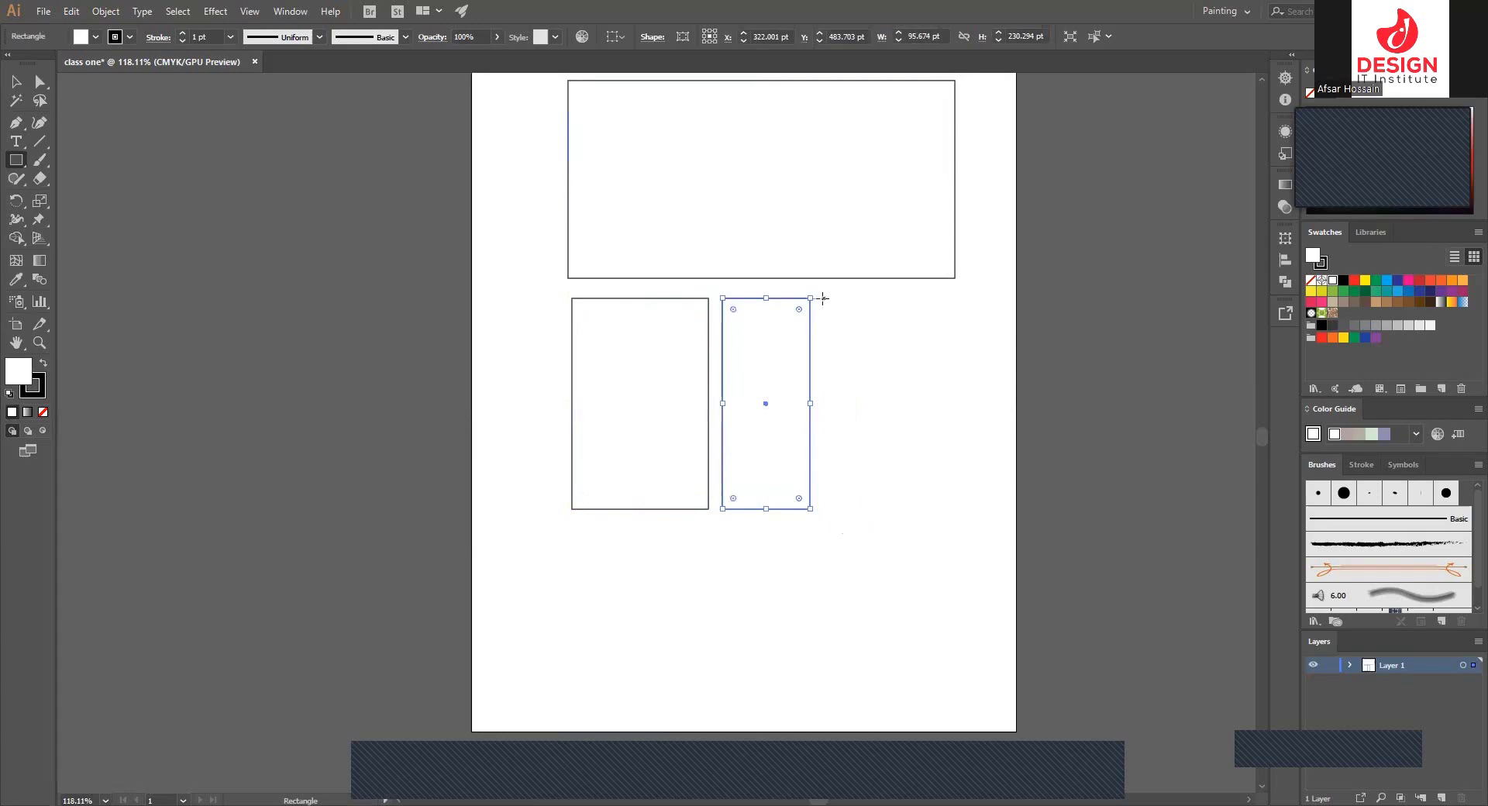
{"action": "left_click_drag", "start_coordinate": [823, 298], "coordinate": [958, 509]}
- Pan to the empty pasteboard left of the page and draw a first practice rectangle
{"action": "left_click_drag", "start_coordinate": [777, 373], "coordinate": [737, 450]}
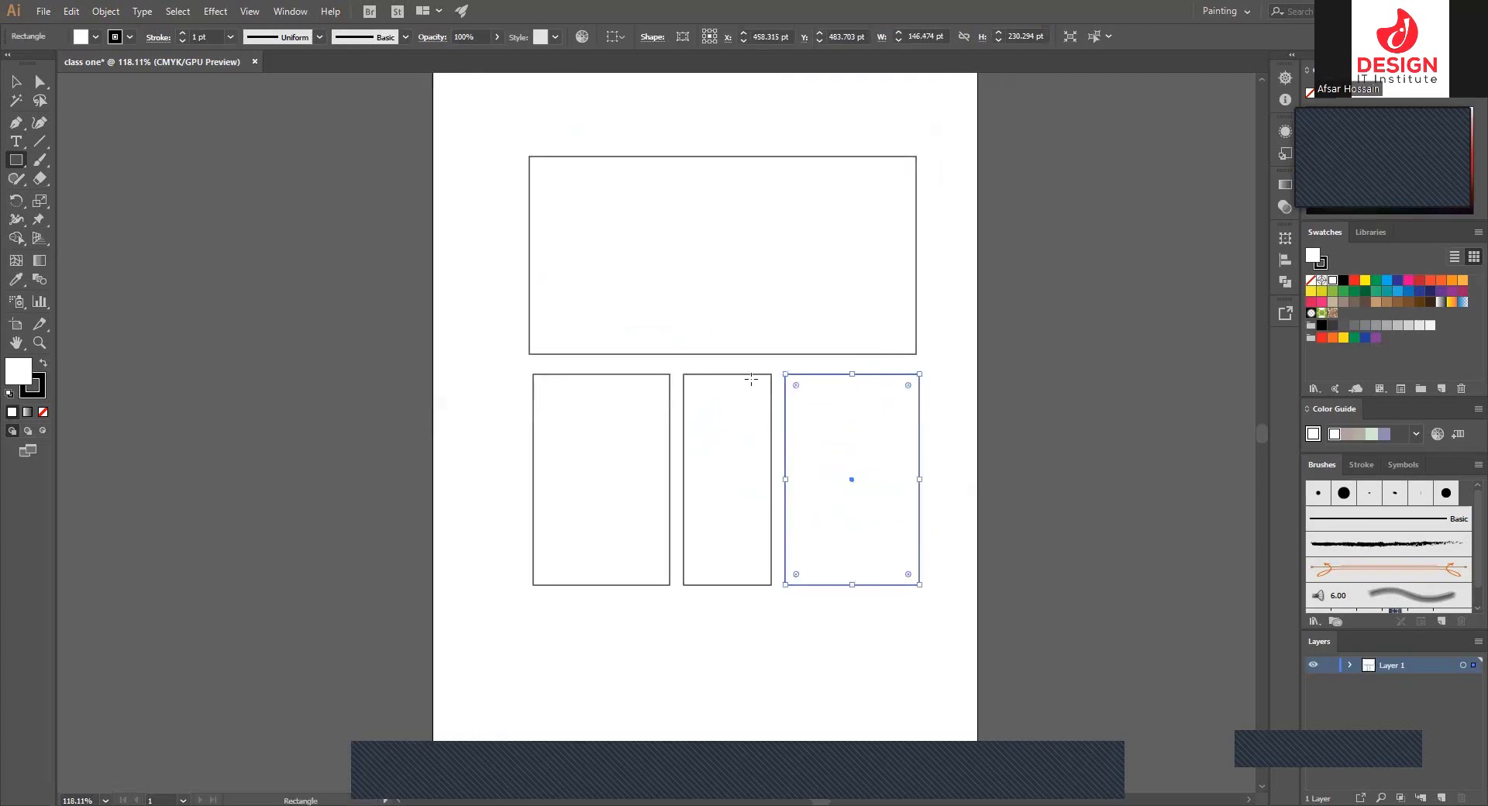
{"action": "mouse_move", "coordinate": [751, 379]}
{"action": "left_mouse_down"}
{"action": "mouse_move", "coordinate": [807, 333]}
{"action": "mouse_move", "coordinate": [852, 241]}
{"action": "left_mouse_up"}
{"action": "left_click_drag", "start_coordinate": [479, 205], "coordinate": [678, 320]}
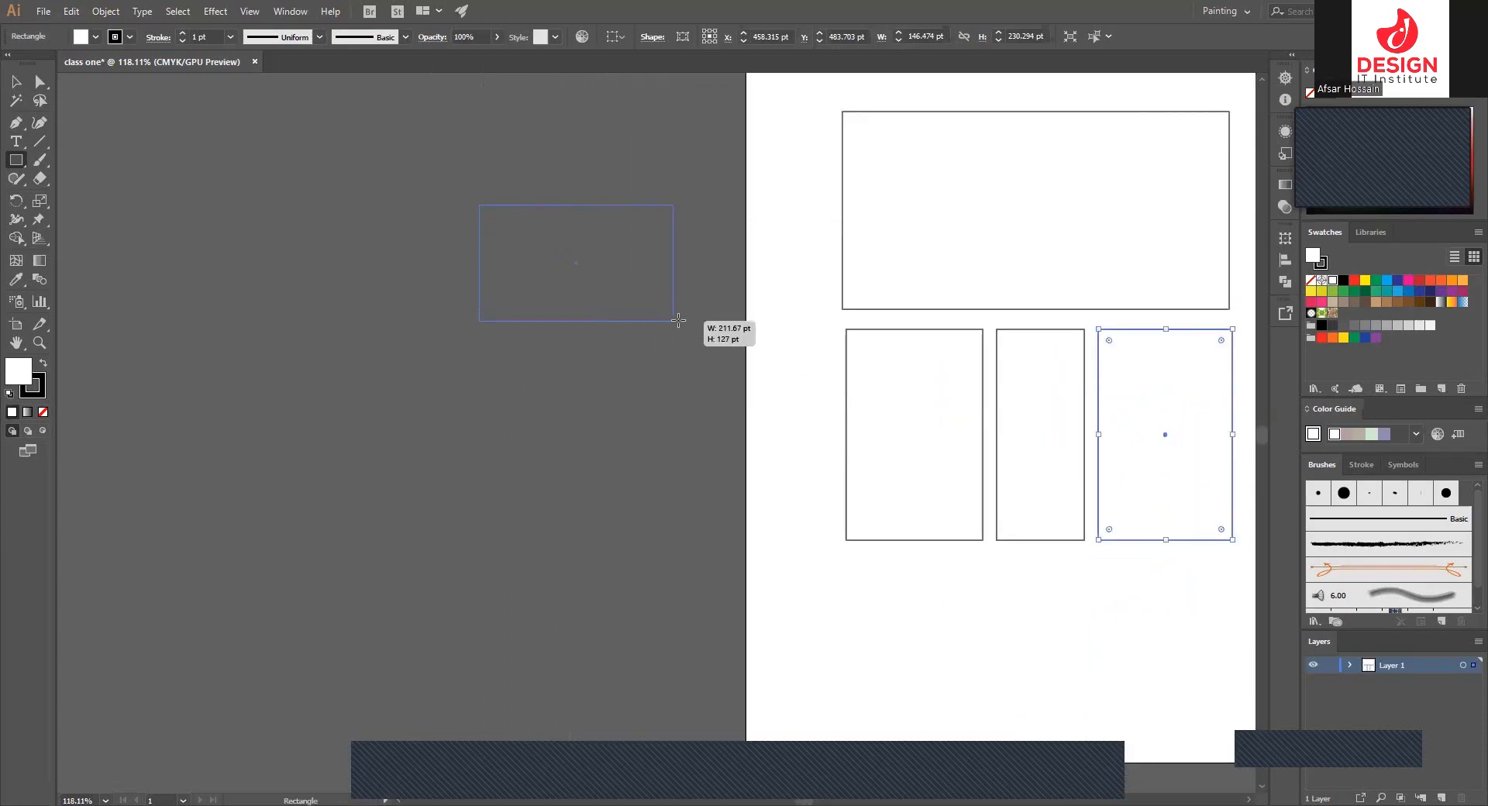
- Draw five practice rectangles on the pasteboard, starting with a thin tall bar
{"action": "left_click_drag", "start_coordinate": [584, 345], "coordinate": [601, 481]}
{"action": "left_click_drag", "start_coordinate": [641, 369], "coordinate": [731, 412]}
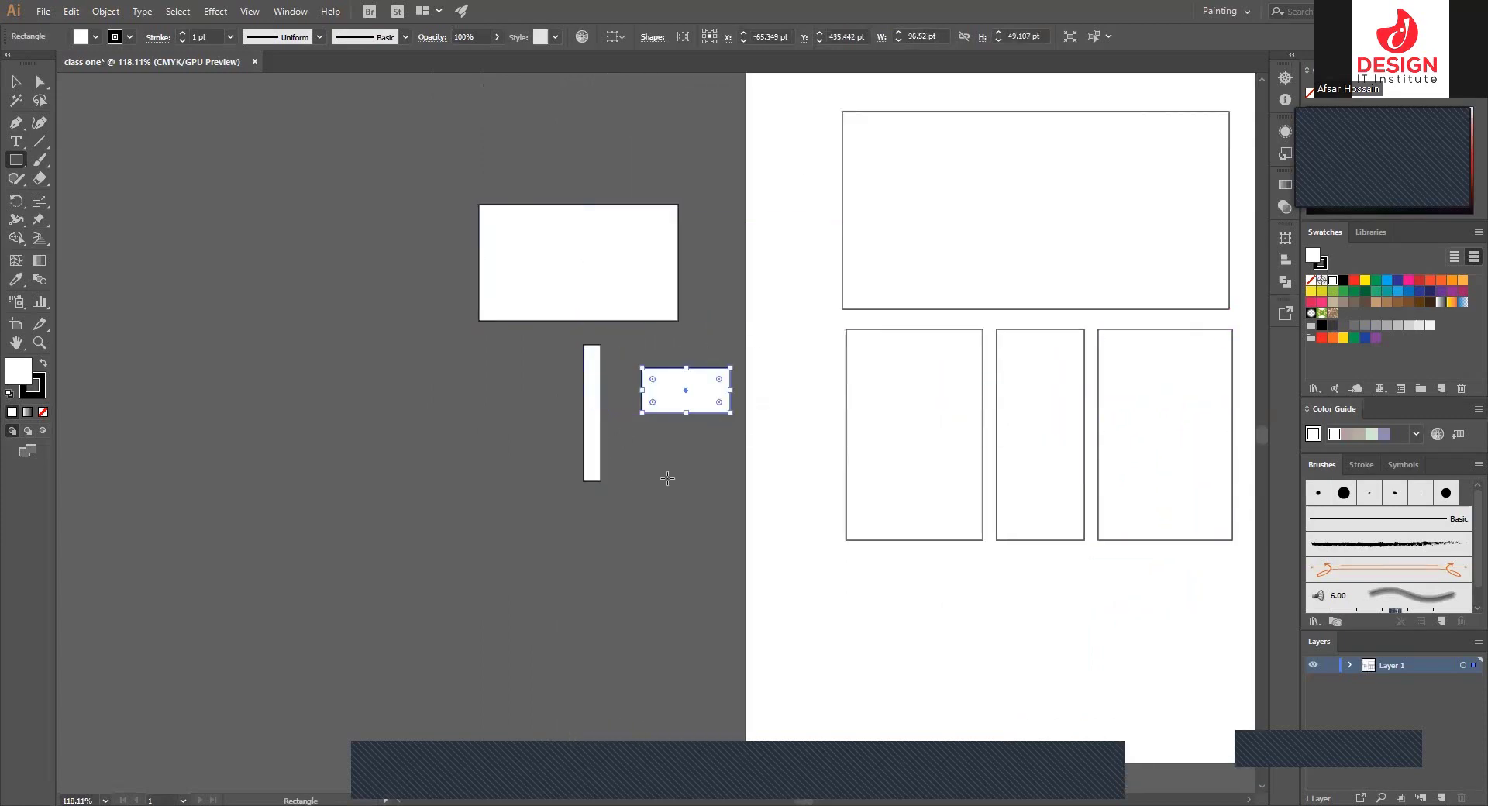
{"action": "left_click_drag", "start_coordinate": [642, 457], "coordinate": [728, 500]}
{"action": "left_click_drag", "start_coordinate": [513, 381], "coordinate": [570, 490]}
{"action": "left_click_drag", "start_coordinate": [382, 404], "coordinate": [479, 521]}
- Add more practice shapes: a small square, a flat bar and several small rectangles
{"action": "left_click_drag", "start_coordinate": [480, 466], "coordinate": [631, 429]}
{"action": "left_click_drag", "start_coordinate": [489, 220], "coordinate": [548, 271]}
{"action": "left_click_drag", "start_coordinate": [558, 168], "coordinate": [580, 190]}
{"action": "left_click_drag", "start_coordinate": [637, 131], "coordinate": [685, 136]}
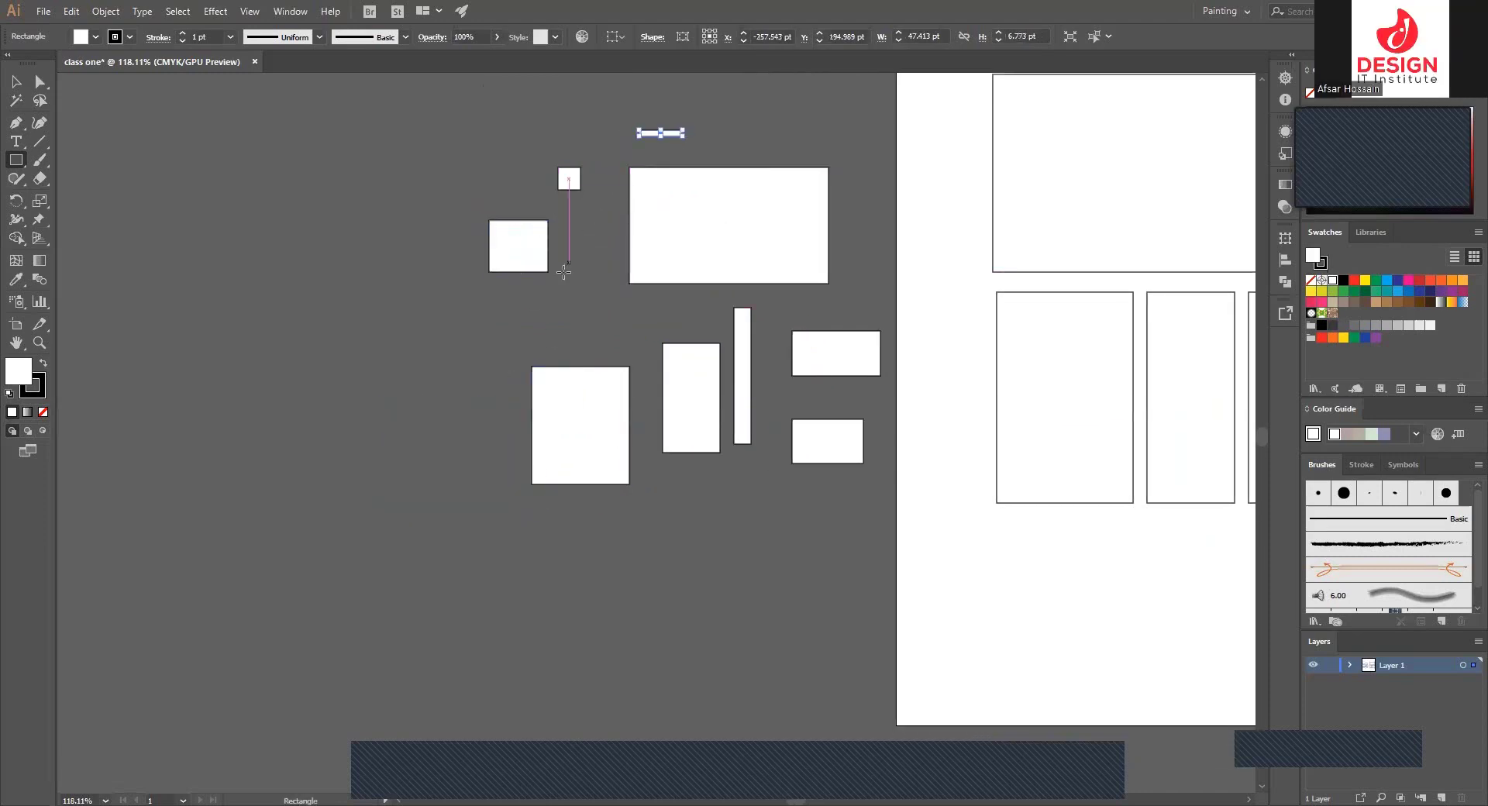
{"action": "left_click_drag", "start_coordinate": [564, 273], "coordinate": [631, 325]}
{"action": "scroll", "coordinate": [617, 259], "scroll_direction": "up", "scroll_amount": 2}
{"action": "scroll", "coordinate": [685, 279], "scroll_direction": "up", "scroll_amount": 2}
{"action": "scroll", "coordinate": [688, 261], "scroll_direction": "down", "scroll_amount": 1}
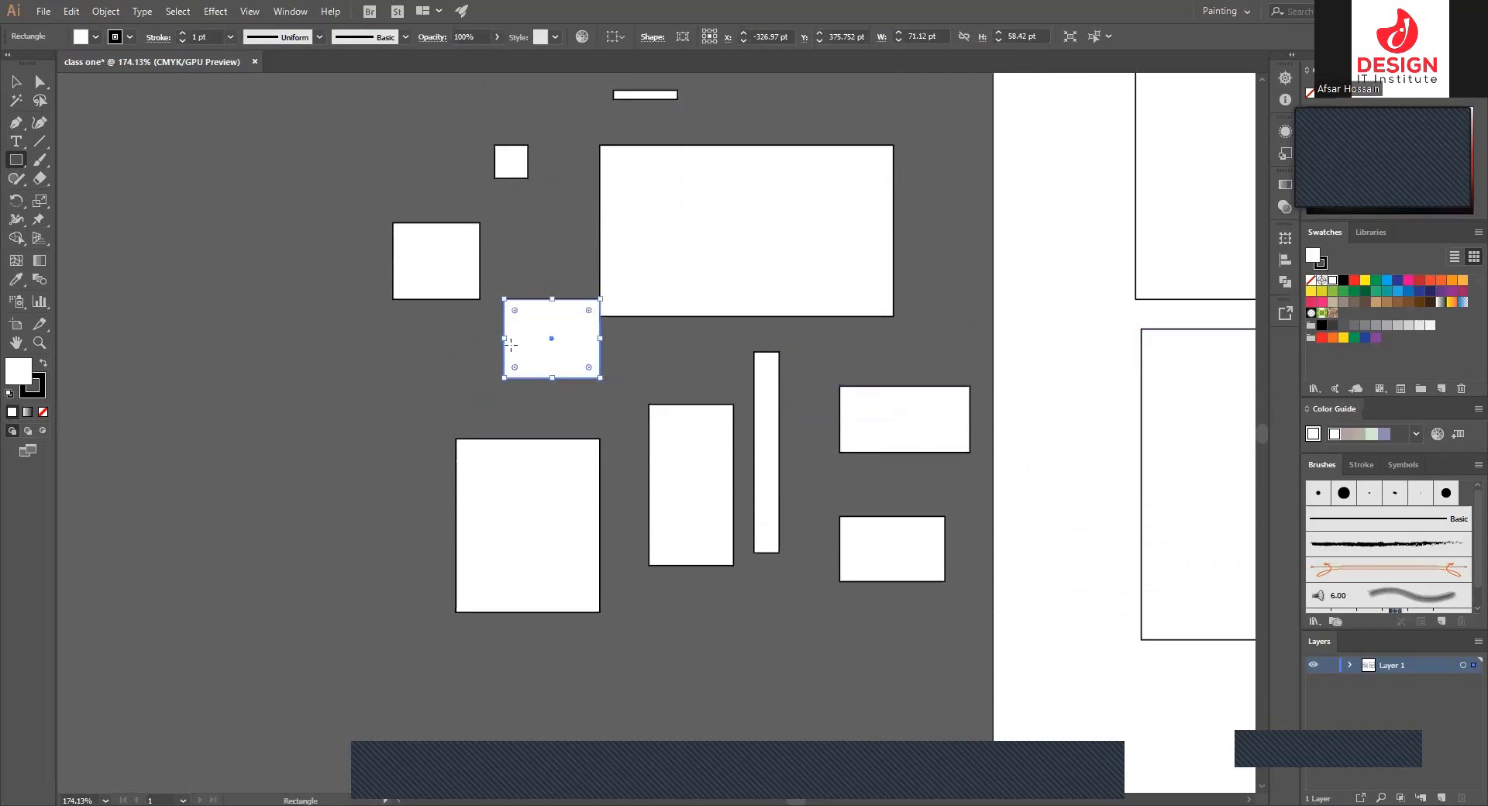
{"action": "left_click_drag", "start_coordinate": [630, 352], "coordinate": [691, 393]}
{"action": "left_click_drag", "start_coordinate": [775, 356], "coordinate": [794, 365]}
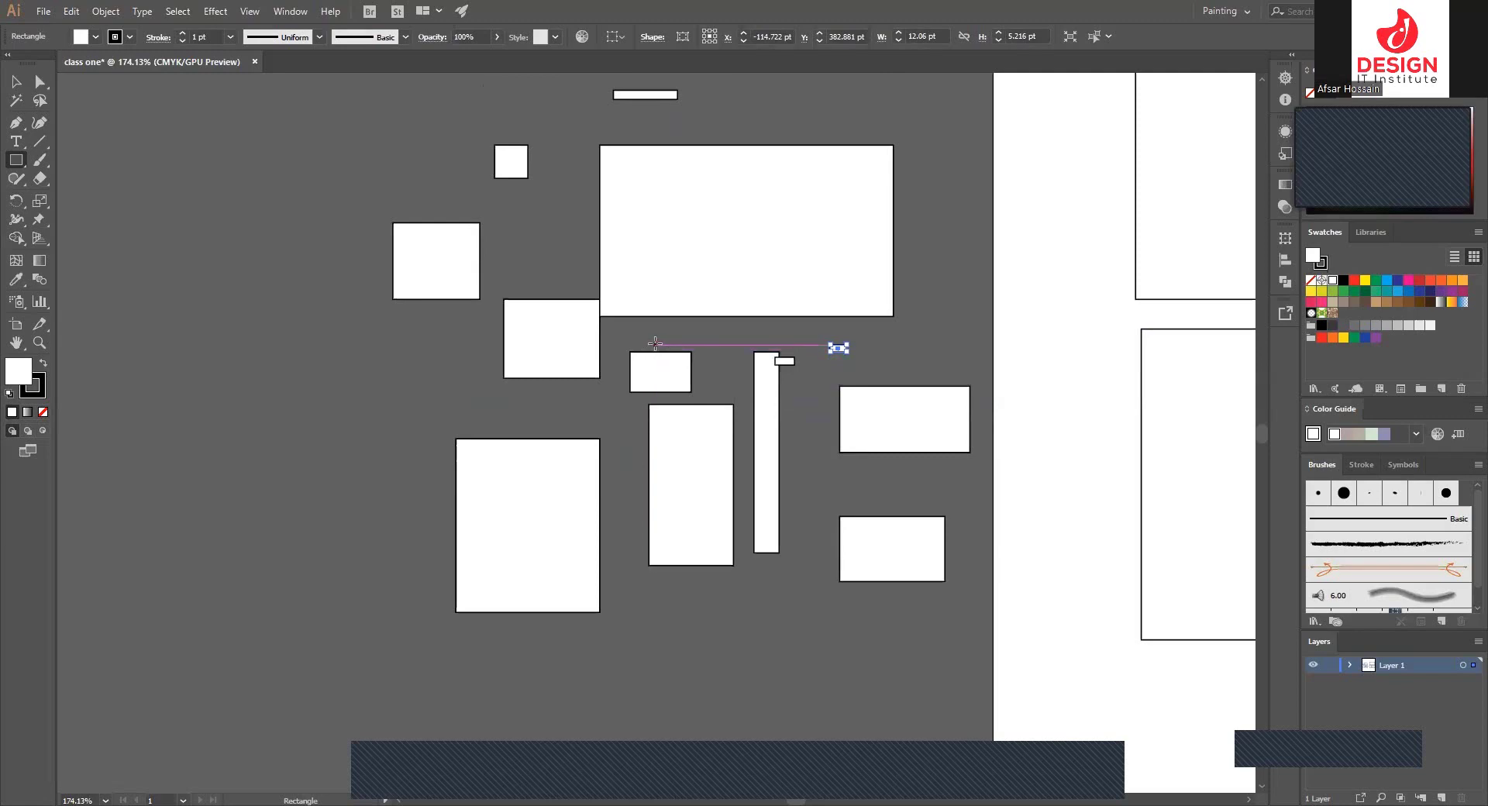
- Draw three larger practice rectangles below the group
{"action": "scroll", "coordinate": [949, 306], "scroll_direction": "right", "scroll_amount": 5}
{"action": "scroll", "coordinate": [884, 335], "scroll_direction": "right", "scroll_amount": 5}
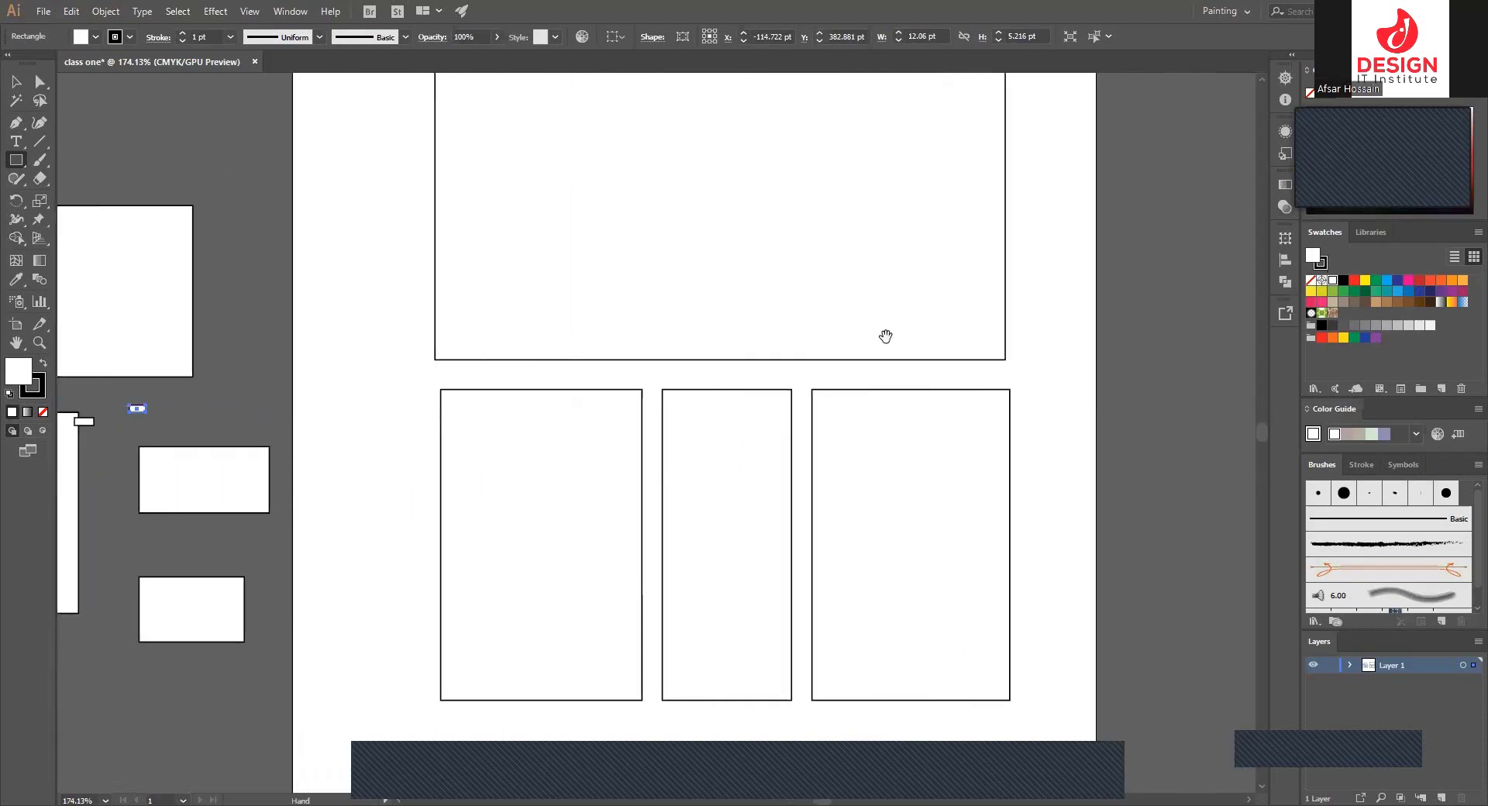
{"action": "scroll", "coordinate": [712, 389], "scroll_direction": "up", "scroll_amount": 2}
{"action": "scroll", "coordinate": [992, 329], "scroll_direction": "left", "scroll_amount": 5}
{"action": "scroll", "coordinate": [969, 334], "scroll_direction": "left", "scroll_amount": 5}
{"action": "scroll", "coordinate": [852, 341], "scroll_direction": "down", "scroll_amount": 2}
{"action": "scroll", "coordinate": [853, 342], "scroll_direction": "right", "scroll_amount": 1}
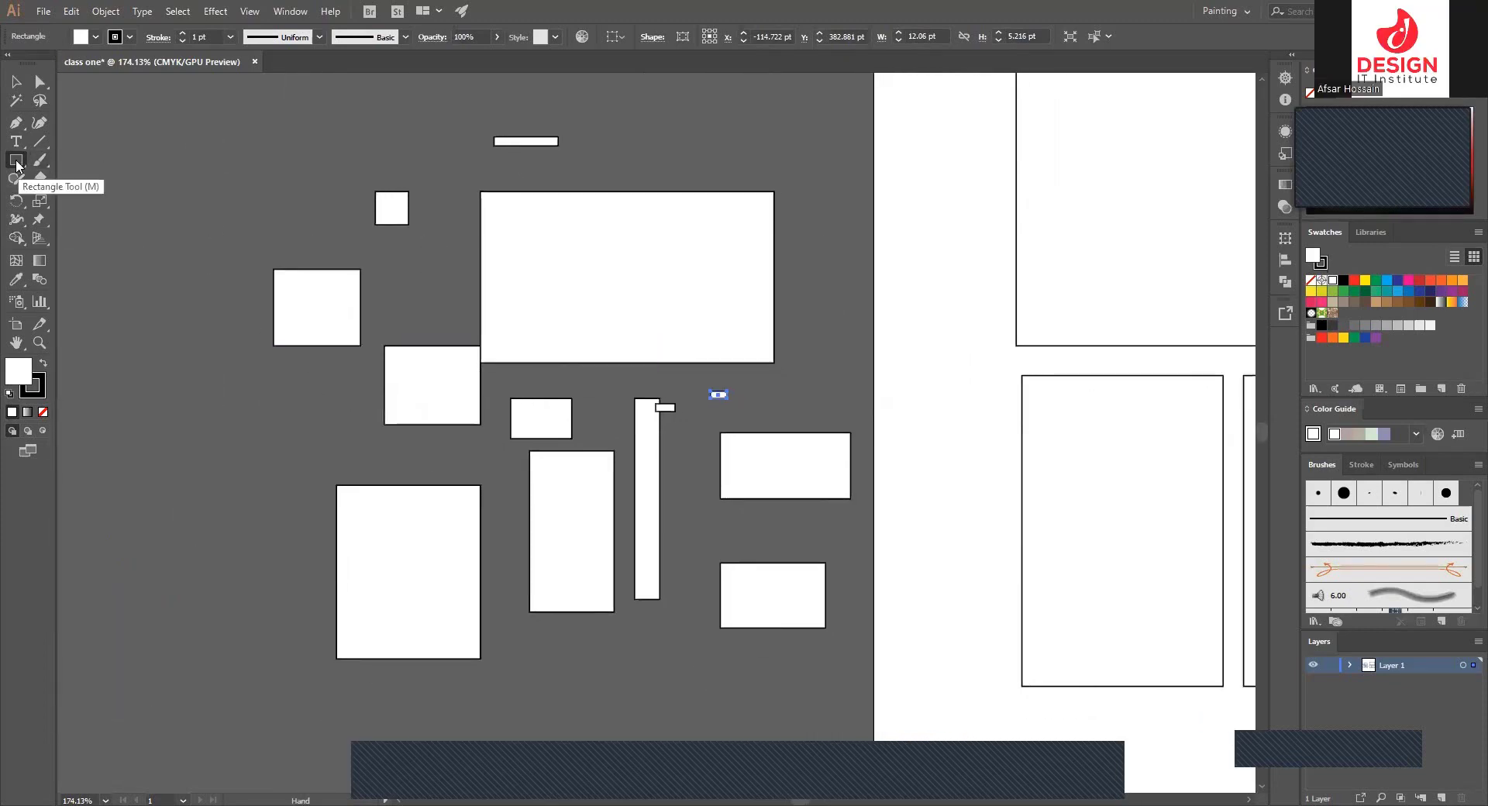
{"action": "scroll", "coordinate": [548, 422], "scroll_direction": "right", "scroll_amount": 7}
{"action": "scroll", "coordinate": [548, 422], "scroll_direction": "up", "scroll_amount": 2}
{"action": "scroll", "coordinate": [904, 435], "scroll_direction": "left", "scroll_amount": 7}
{"action": "scroll", "coordinate": [903, 435], "scroll_direction": "up", "scroll_amount": 2}
{"action": "scroll", "coordinate": [714, 458], "scroll_direction": "down", "scroll_amount": 2}
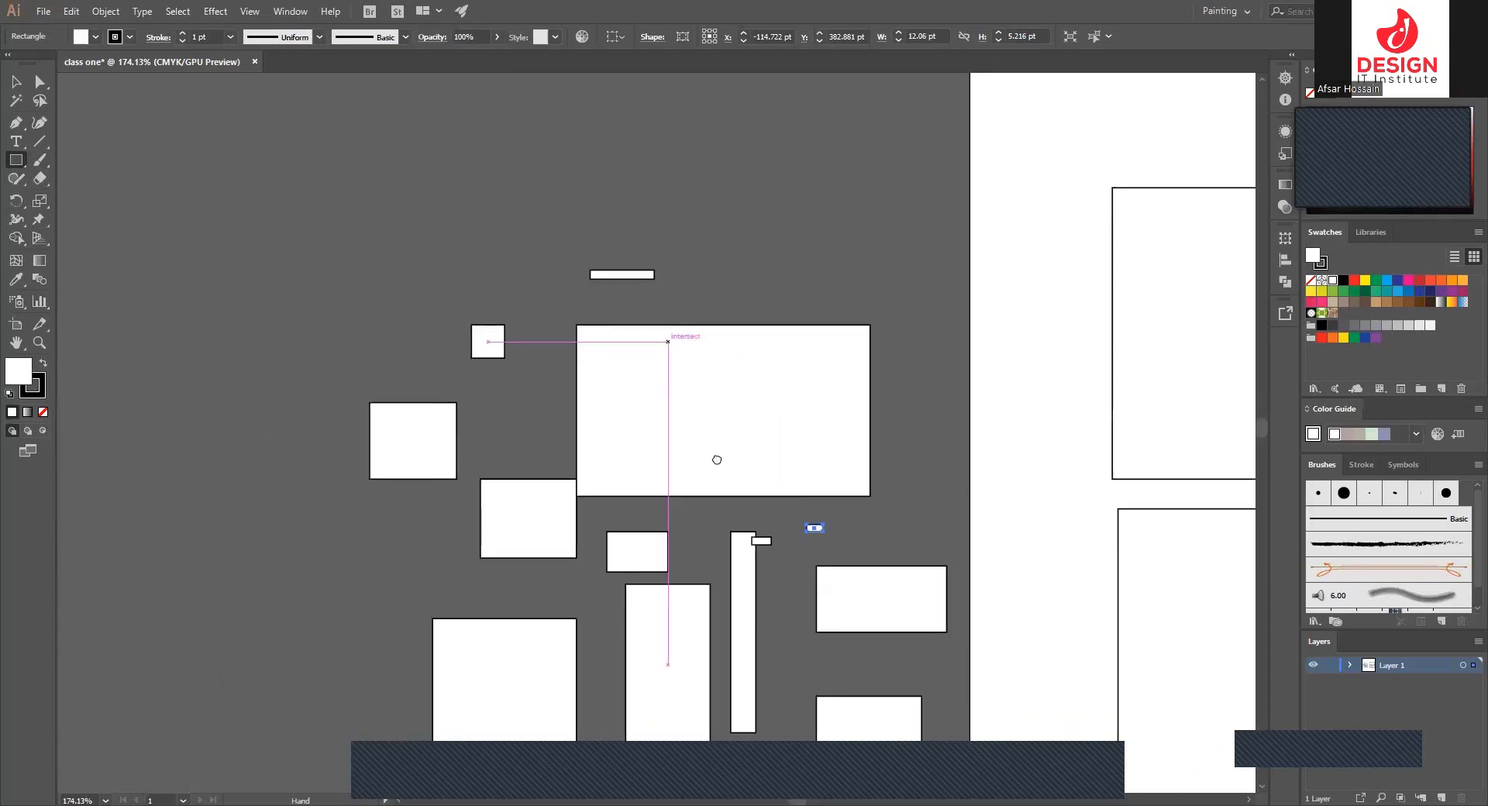
{"action": "scroll", "coordinate": [731, 462], "scroll_direction": "down", "scroll_amount": 5}
{"action": "scroll", "coordinate": [731, 462], "scroll_direction": "down", "scroll_amount": 5}
{"action": "scroll", "coordinate": [730, 462], "scroll_direction": "right", "scroll_amount": 2}
{"action": "left_click_drag", "start_coordinate": [569, 426], "coordinate": [764, 546]}
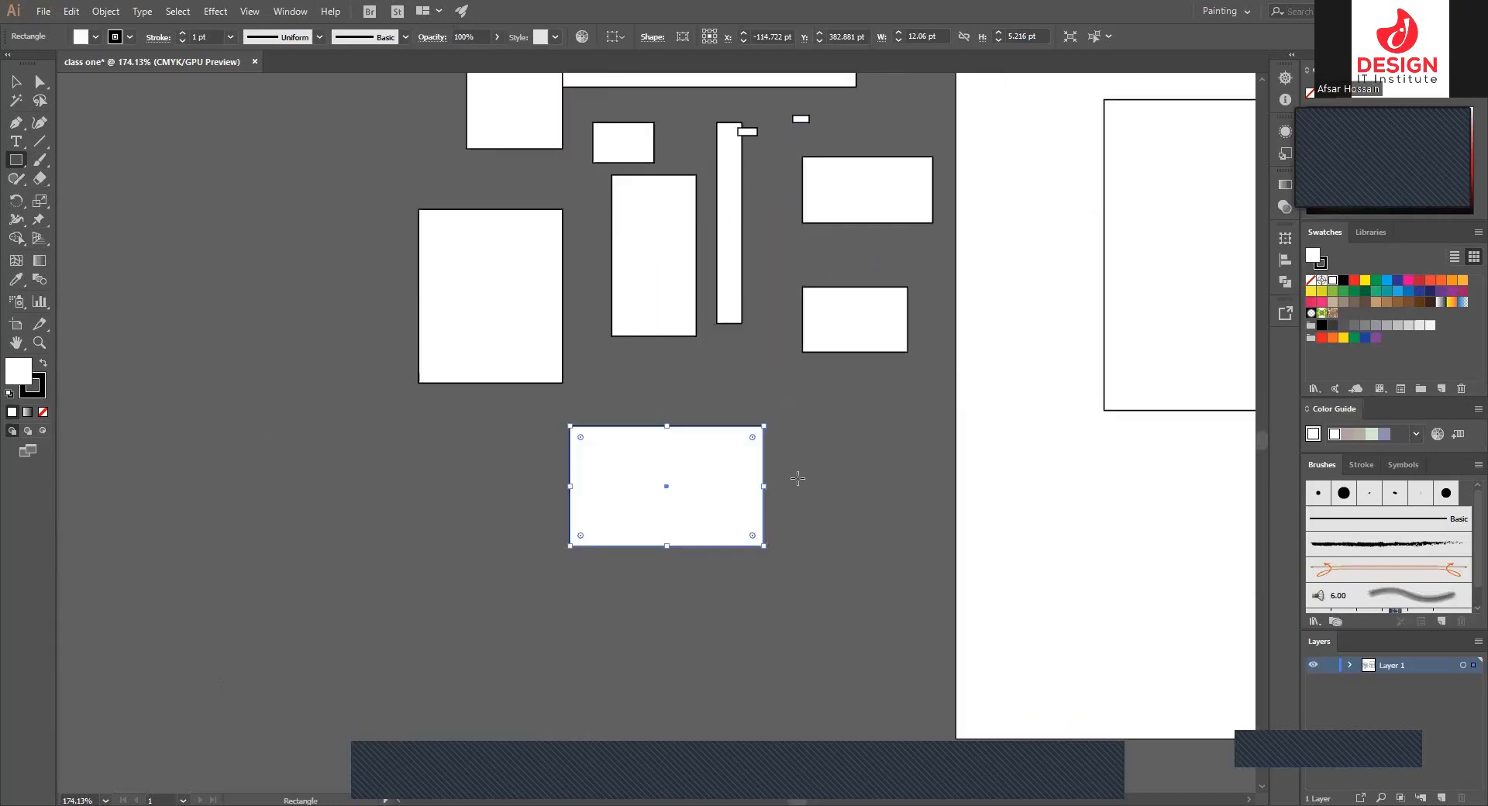
{"action": "left_click_drag", "start_coordinate": [818, 427], "coordinate": [951, 542]}
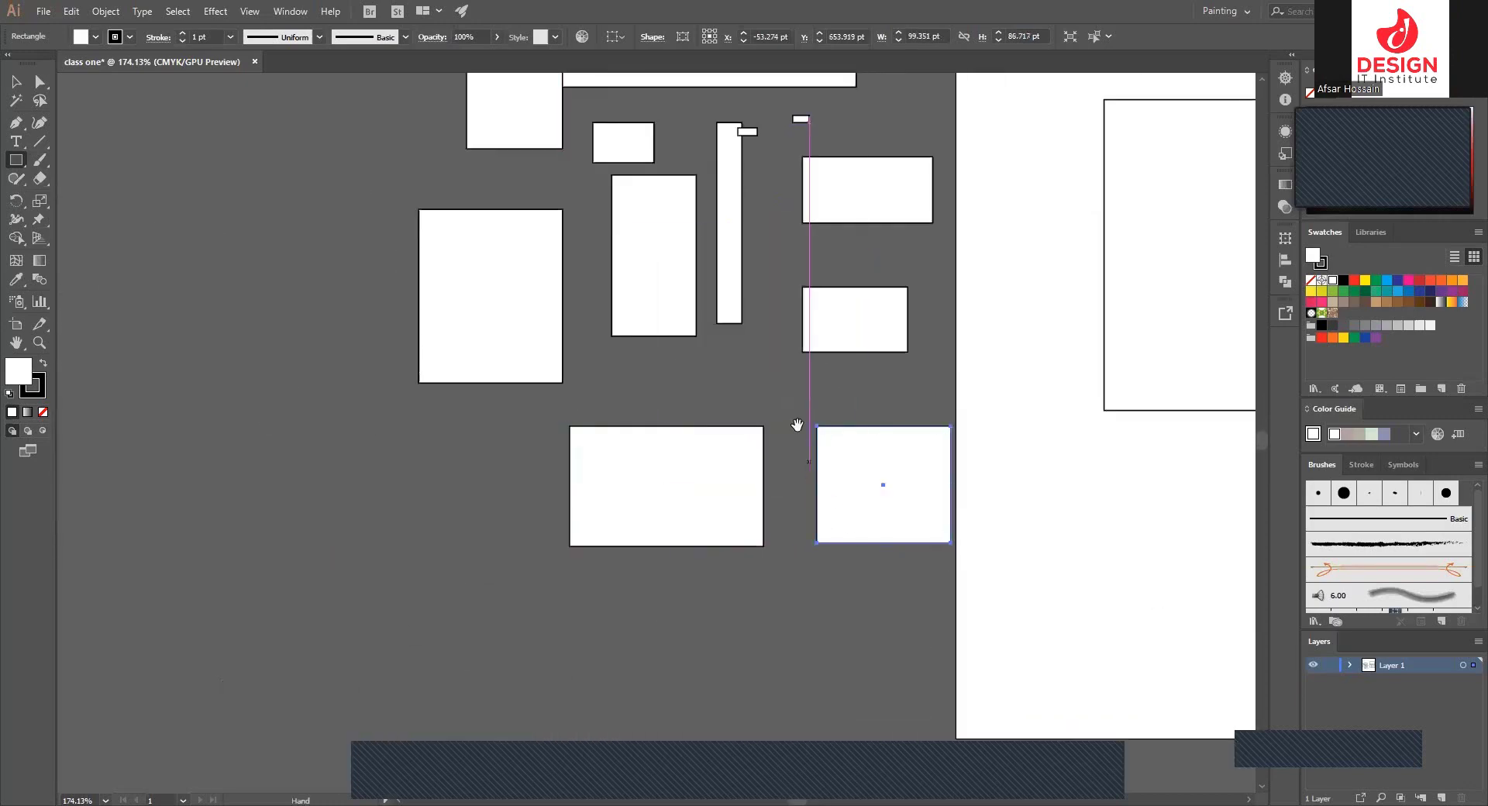
{"action": "left_click_drag", "start_coordinate": [802, 420], "coordinate": [790, 577]}
- Zoom out twice with Ctrl+minus and centre the view on the artwork
{"action": "key", "text": "ctrl+minus"}
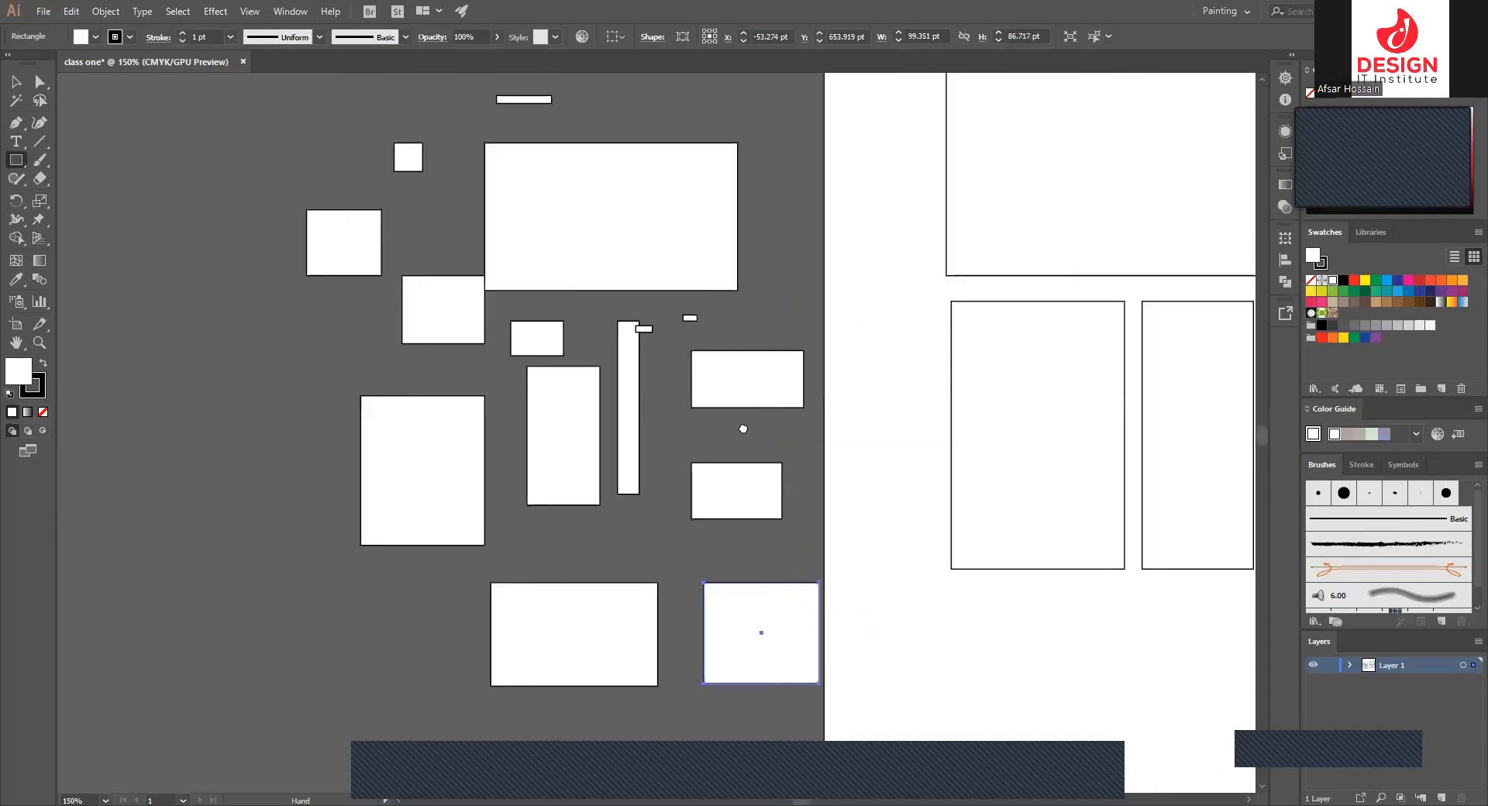
{"action": "key", "text": "ctrl+minus"}
{"action": "left_click_drag", "start_coordinate": [721, 452], "coordinate": [732, 461]}
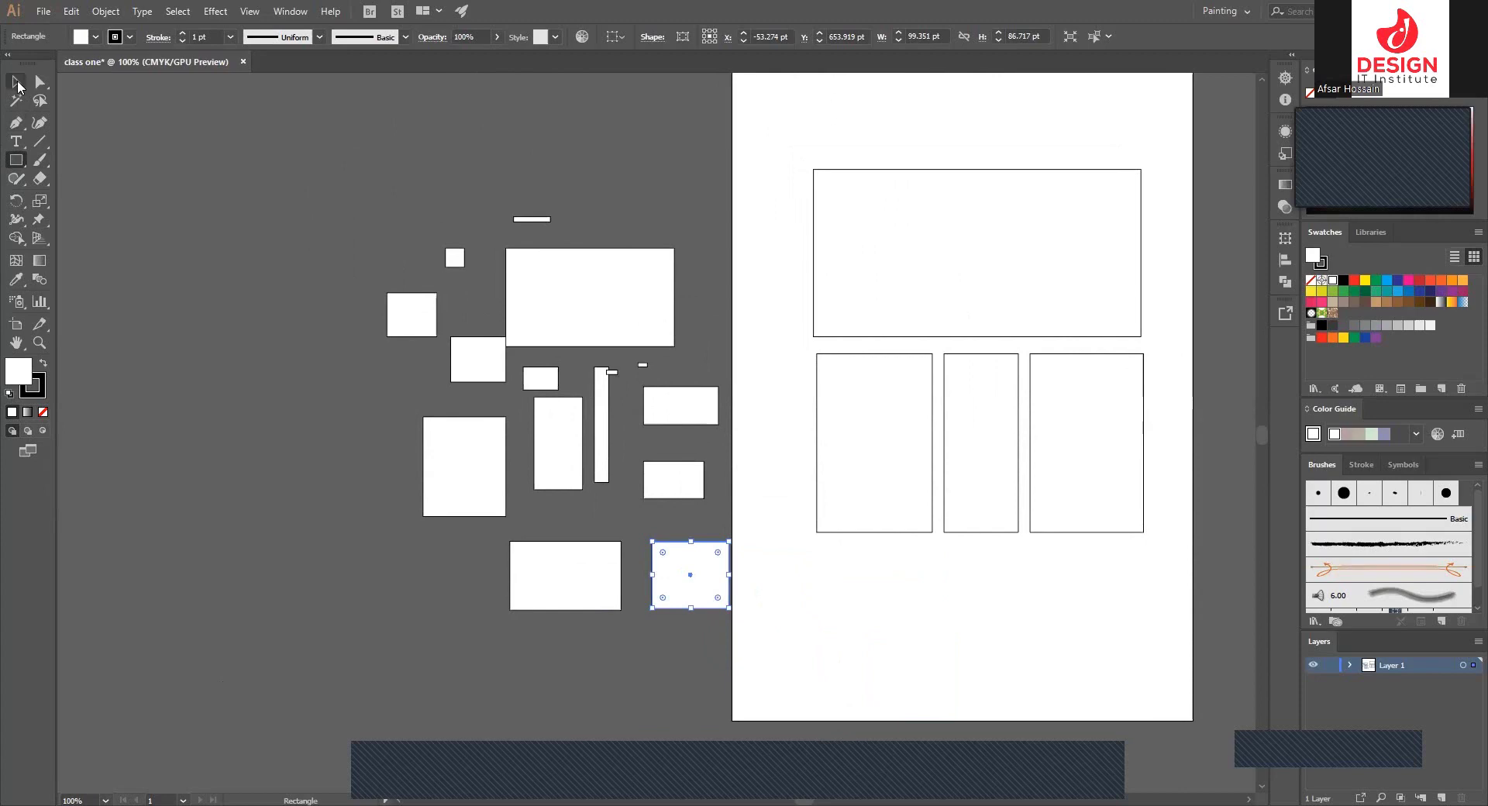
- Rearrange the large rectangle, small squares and thin bar on the pasteboard
{"action": "left_click", "coordinate": [18, 85]}
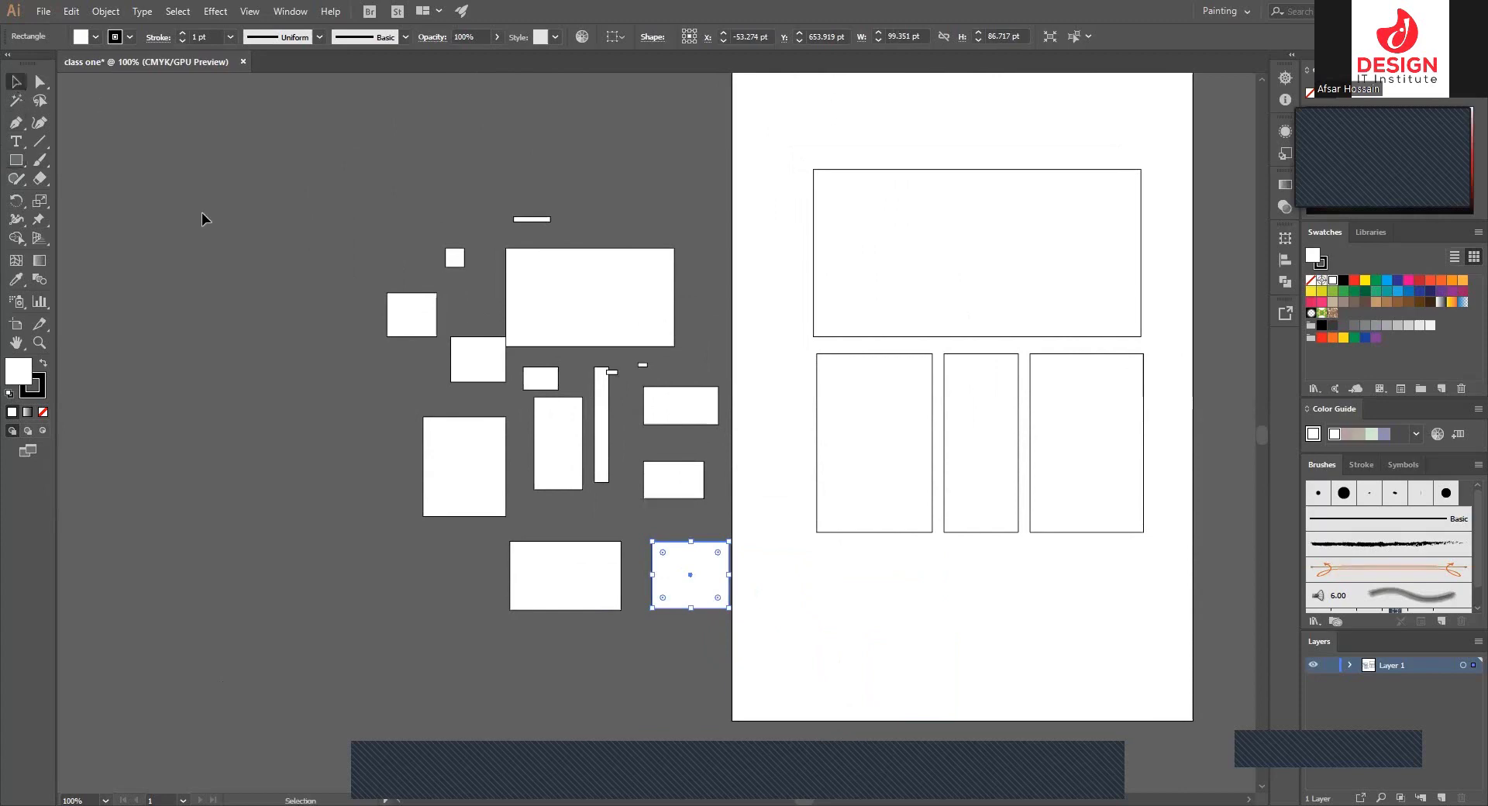
{"action": "scroll", "coordinate": [612, 325], "scroll_direction": "up", "scroll_amount": 3}
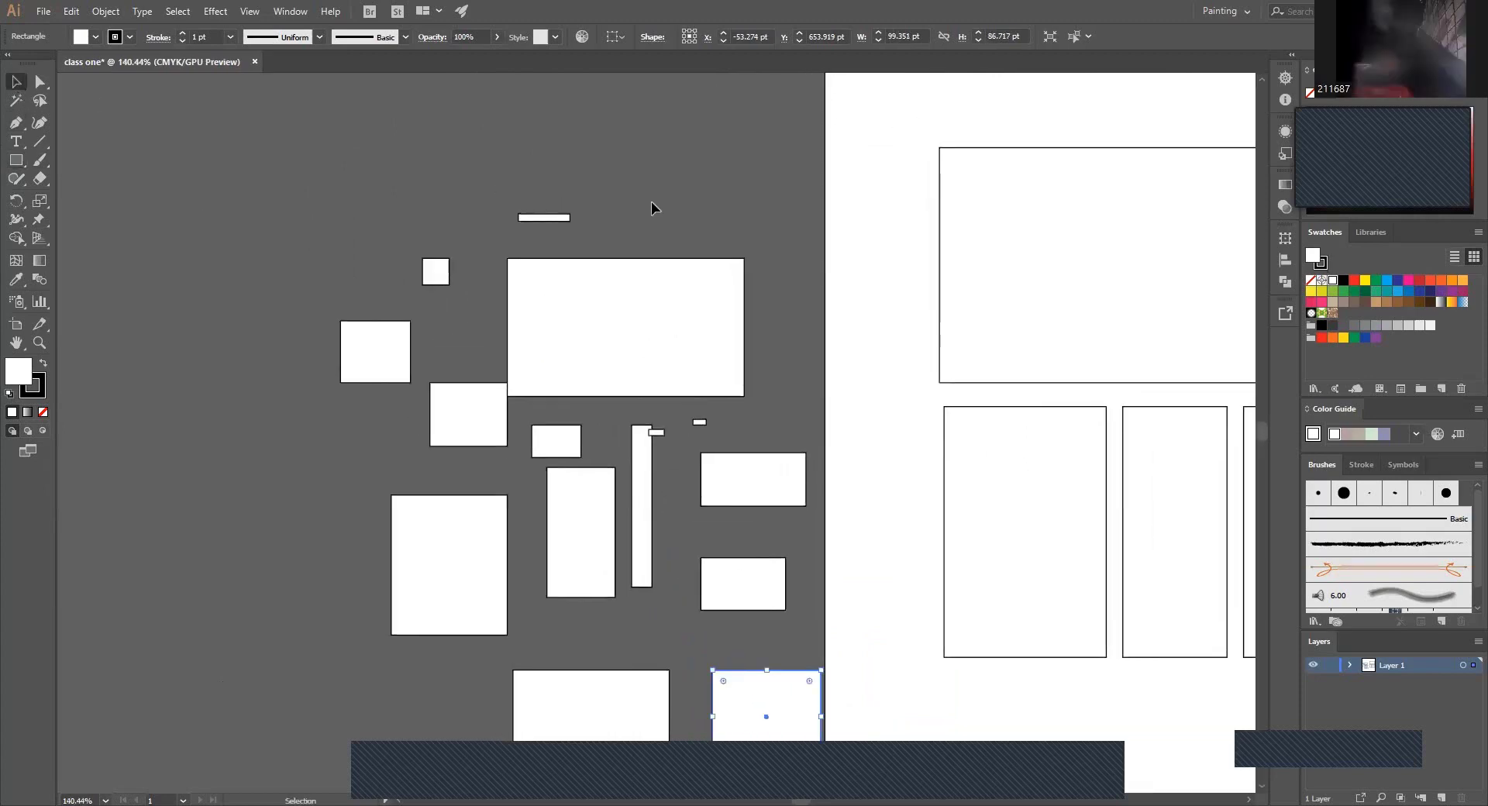
{"action": "left_click_drag", "start_coordinate": [641, 280], "coordinate": [680, 229]}
{"action": "left_click_drag", "start_coordinate": [487, 426], "coordinate": [402, 464]}
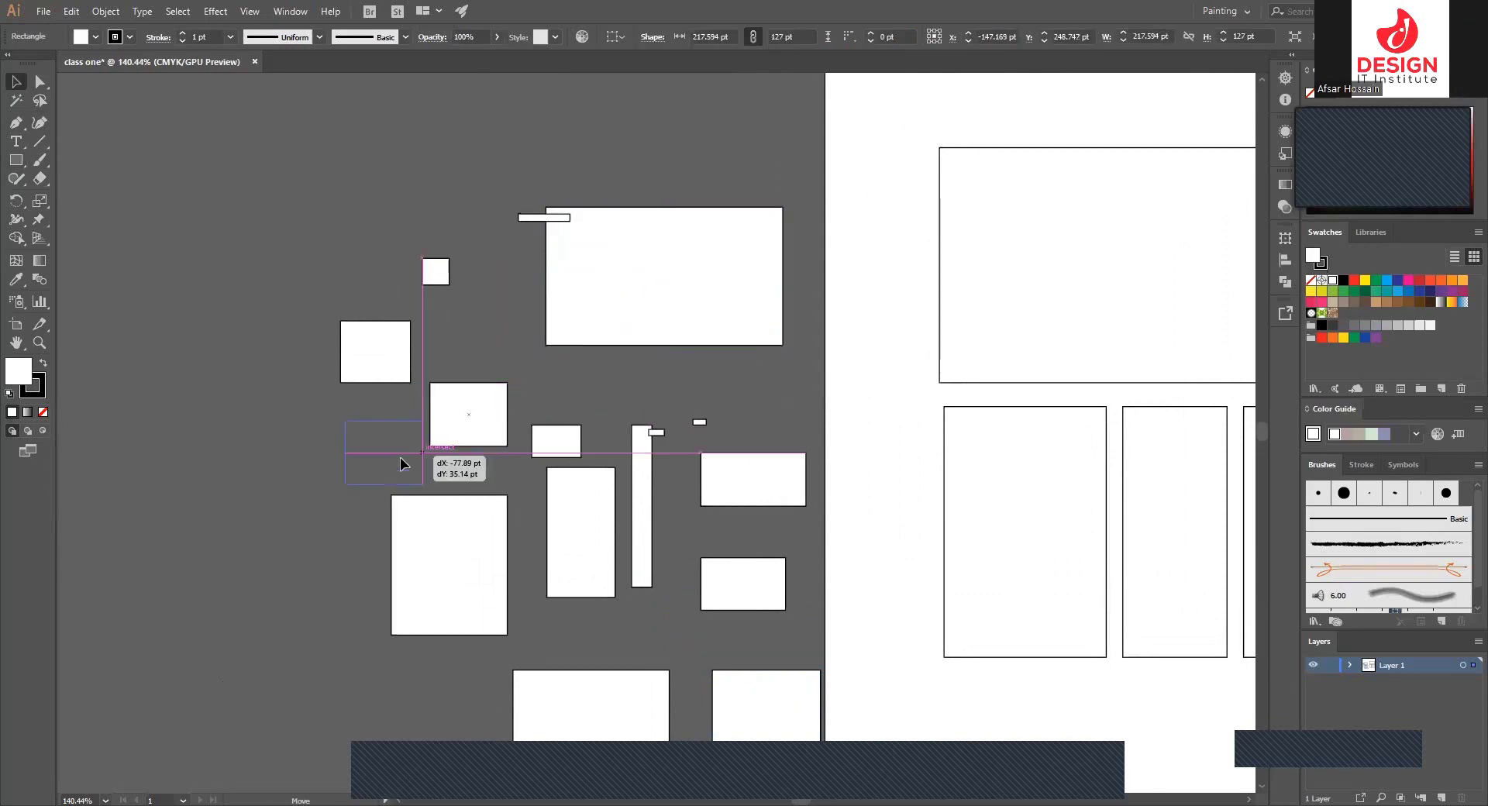
{"action": "left_click_drag", "start_coordinate": [355, 328], "coordinate": [334, 286]}
{"action": "left_click_drag", "start_coordinate": [435, 273], "coordinate": [459, 329]}
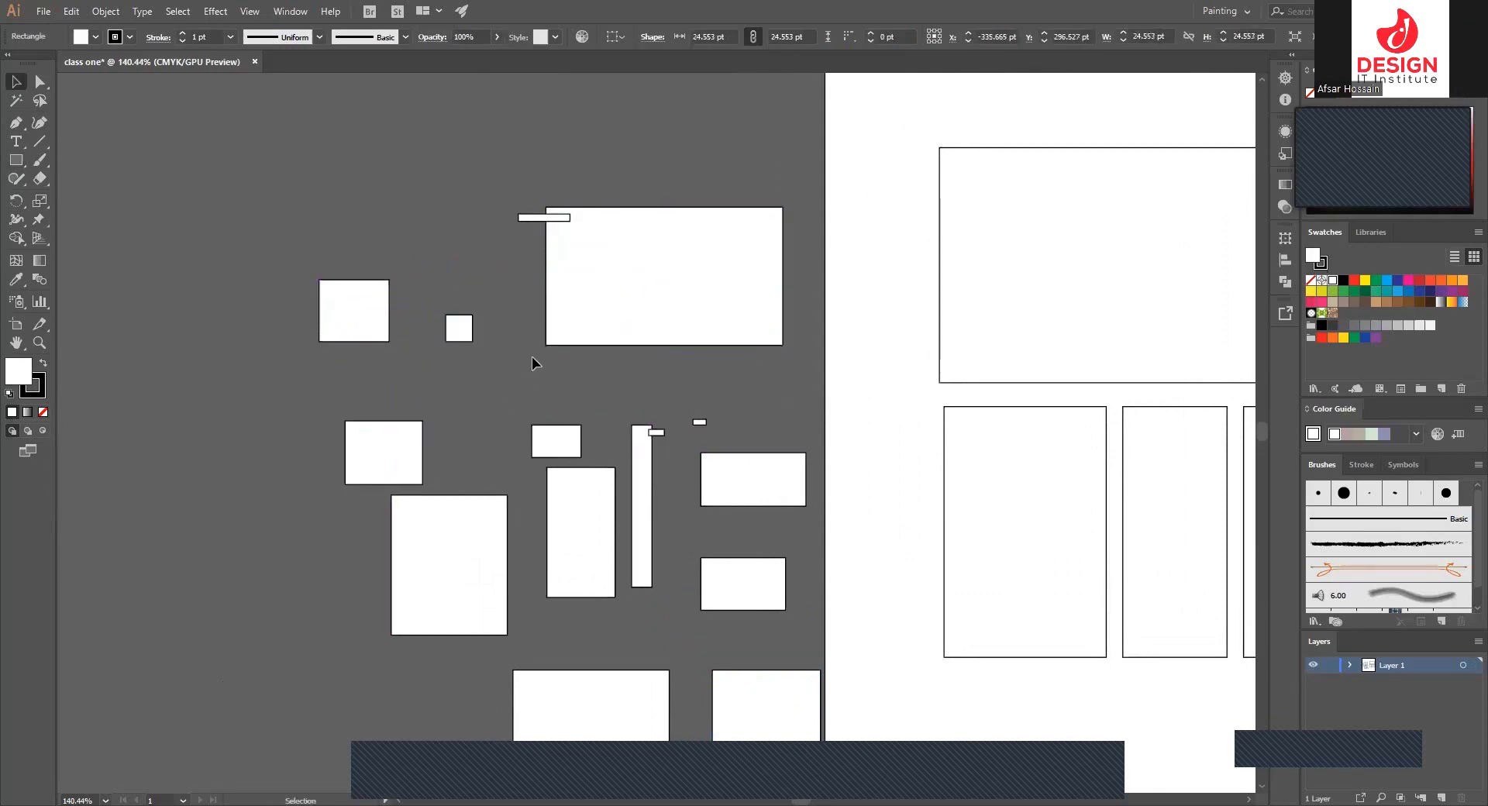
{"action": "left_click_drag", "start_coordinate": [613, 301], "coordinate": [675, 332]}
{"action": "mouse_move", "coordinate": [641, 465]}
{"action": "left_mouse_down"}
{"action": "mouse_move", "coordinate": [542, 402]}
{"action": "mouse_move", "coordinate": [545, 442]}
{"action": "left_mouse_up"}
{"action": "scroll", "coordinate": [555, 336], "scroll_direction": "down", "scroll_amount": 3}
{"action": "left_click_drag", "start_coordinate": [454, 424], "coordinate": [434, 431]}
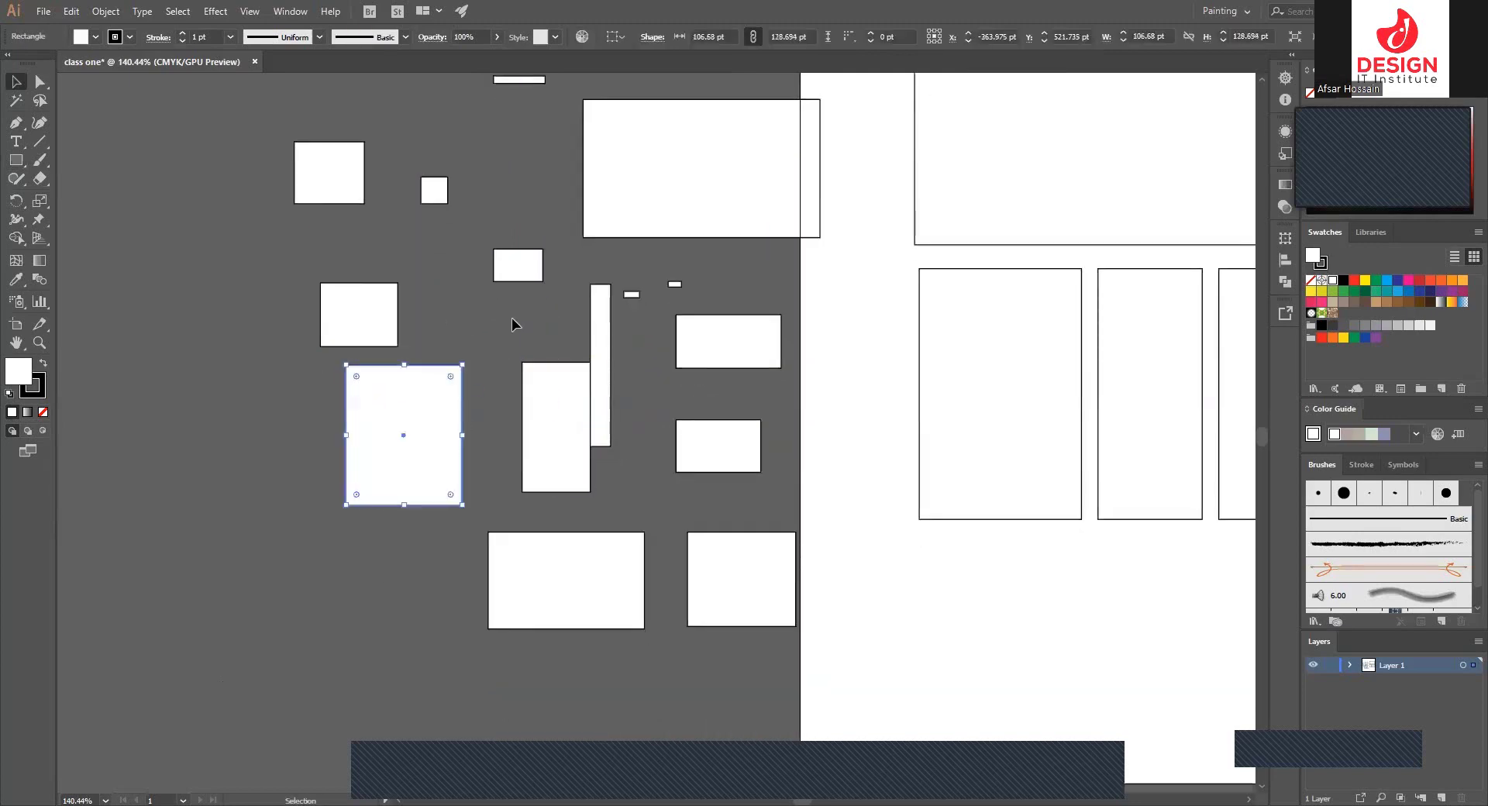
{"action": "left_click_drag", "start_coordinate": [534, 419], "coordinate": [514, 419]}
{"action": "left_click_drag", "start_coordinate": [729, 342], "coordinate": [727, 365]}
- Move a small square up near the top of the pasteboard
{"action": "left_click", "coordinate": [663, 416]}
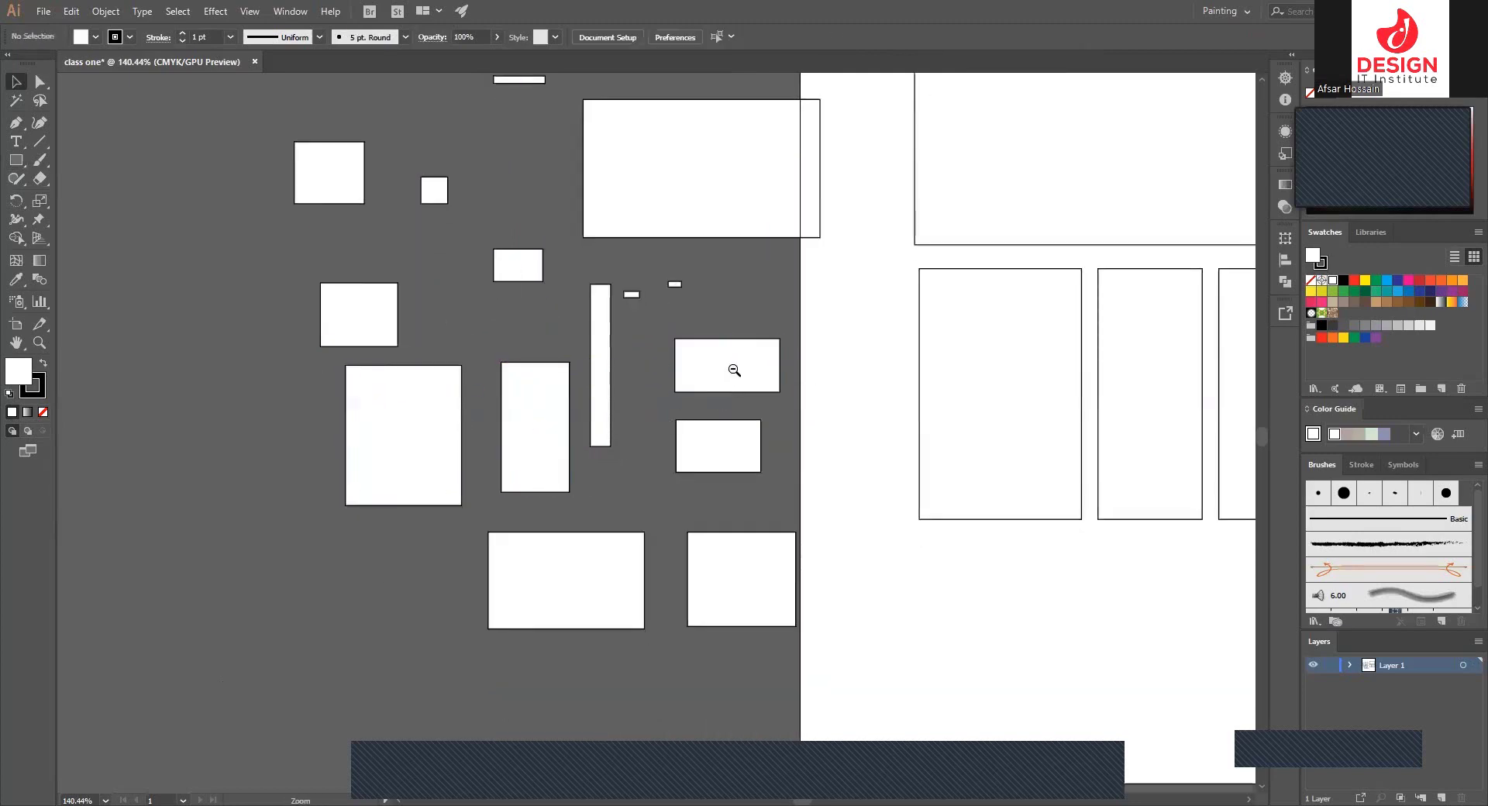
{"action": "left_click", "coordinate": [734, 370], "text": "alt"}
{"action": "left_click", "coordinate": [631, 299]}
{"action": "scroll", "coordinate": [631, 299], "scroll_direction": "up", "scroll_amount": 1}
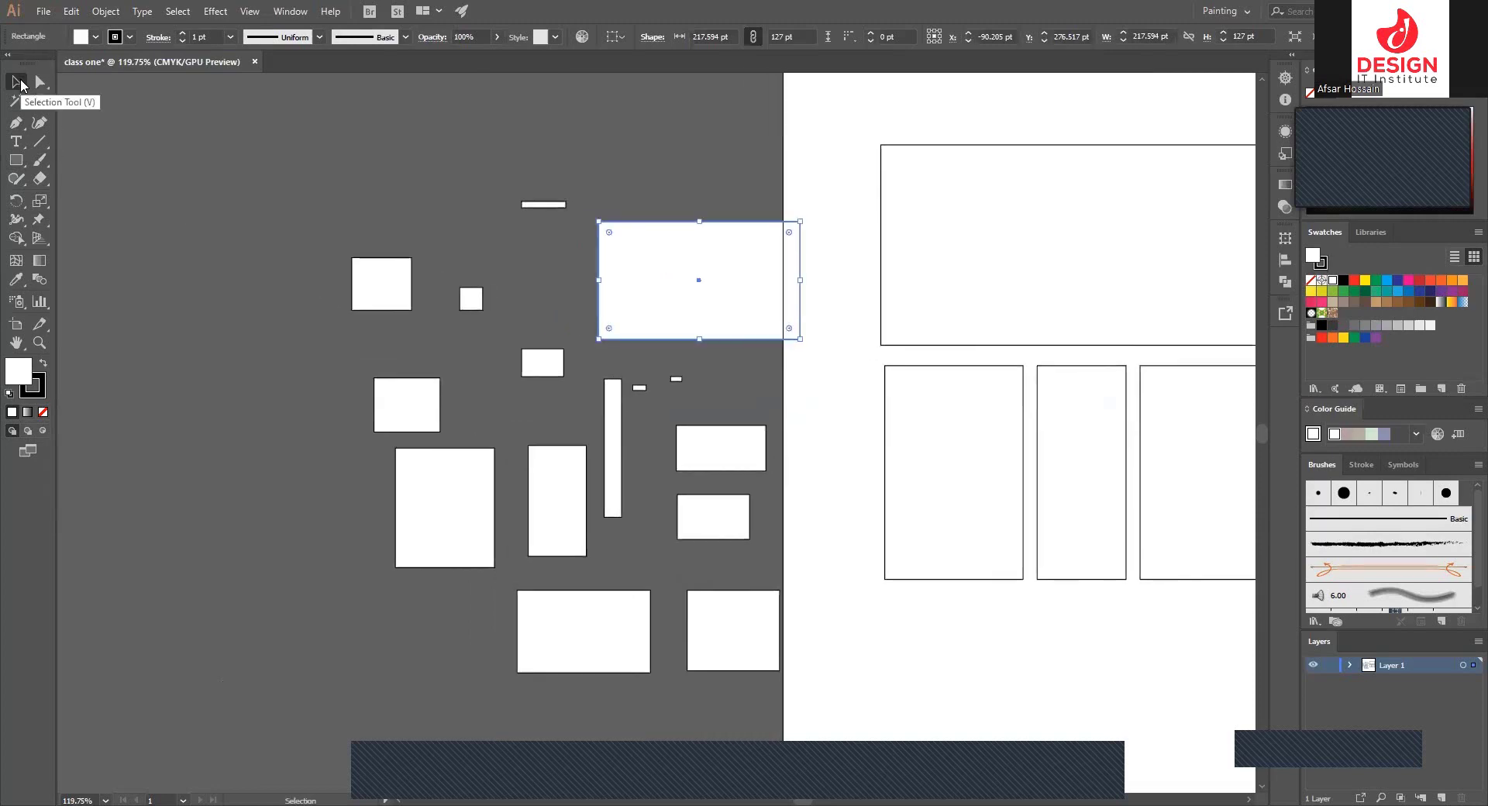
{"action": "left_click", "coordinate": [348, 193]}
{"action": "left_click_drag", "start_coordinate": [399, 292], "coordinate": [462, 152]}
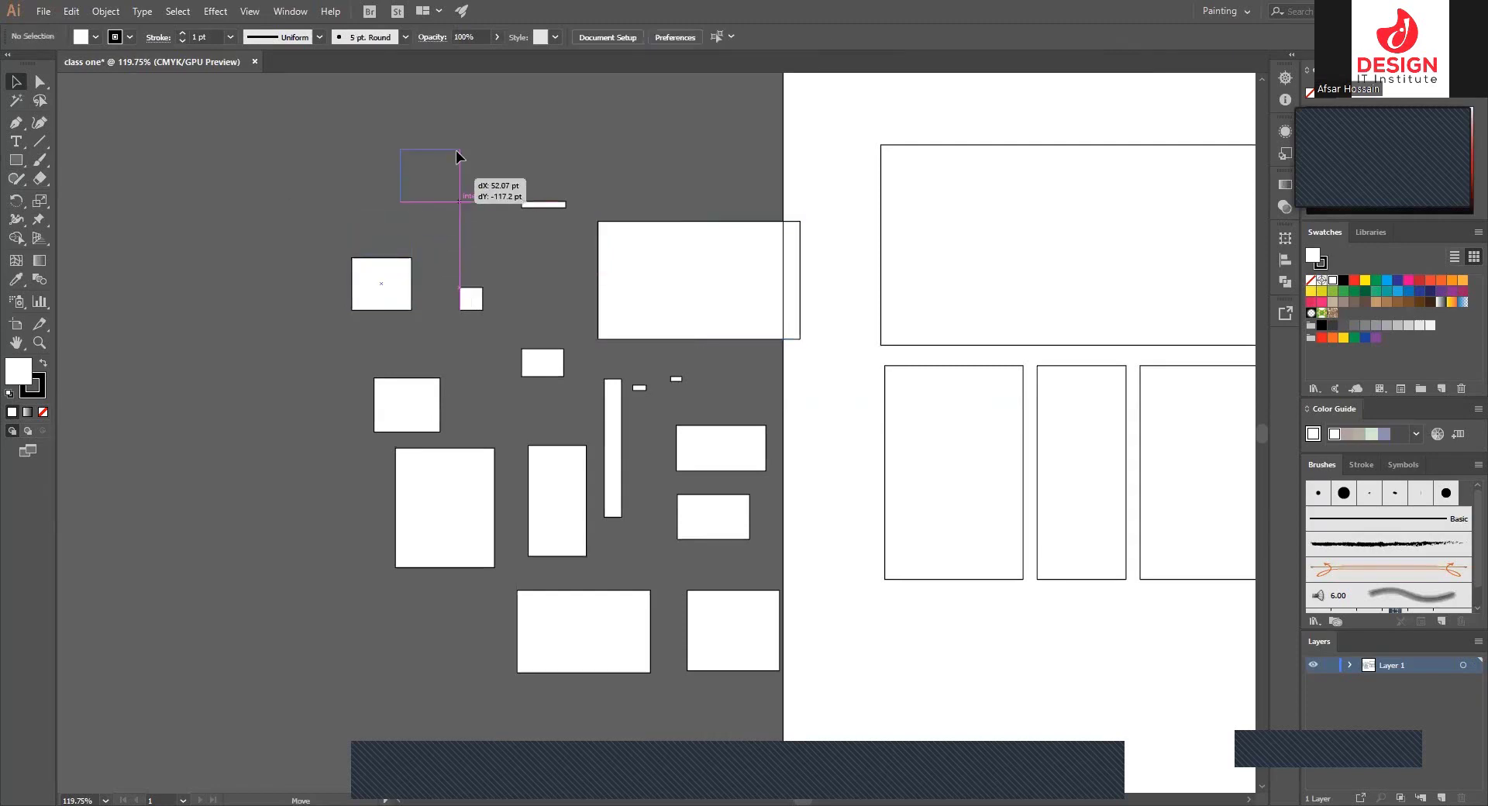
{"action": "left_click", "coordinate": [459, 228]}
{"action": "scroll", "coordinate": [504, 240], "scroll_direction": "right", "scroll_amount": 2}
- Delete the large practice rectangle and one small rectangle, then zoom out
{"action": "left_click", "coordinate": [556, 256]}
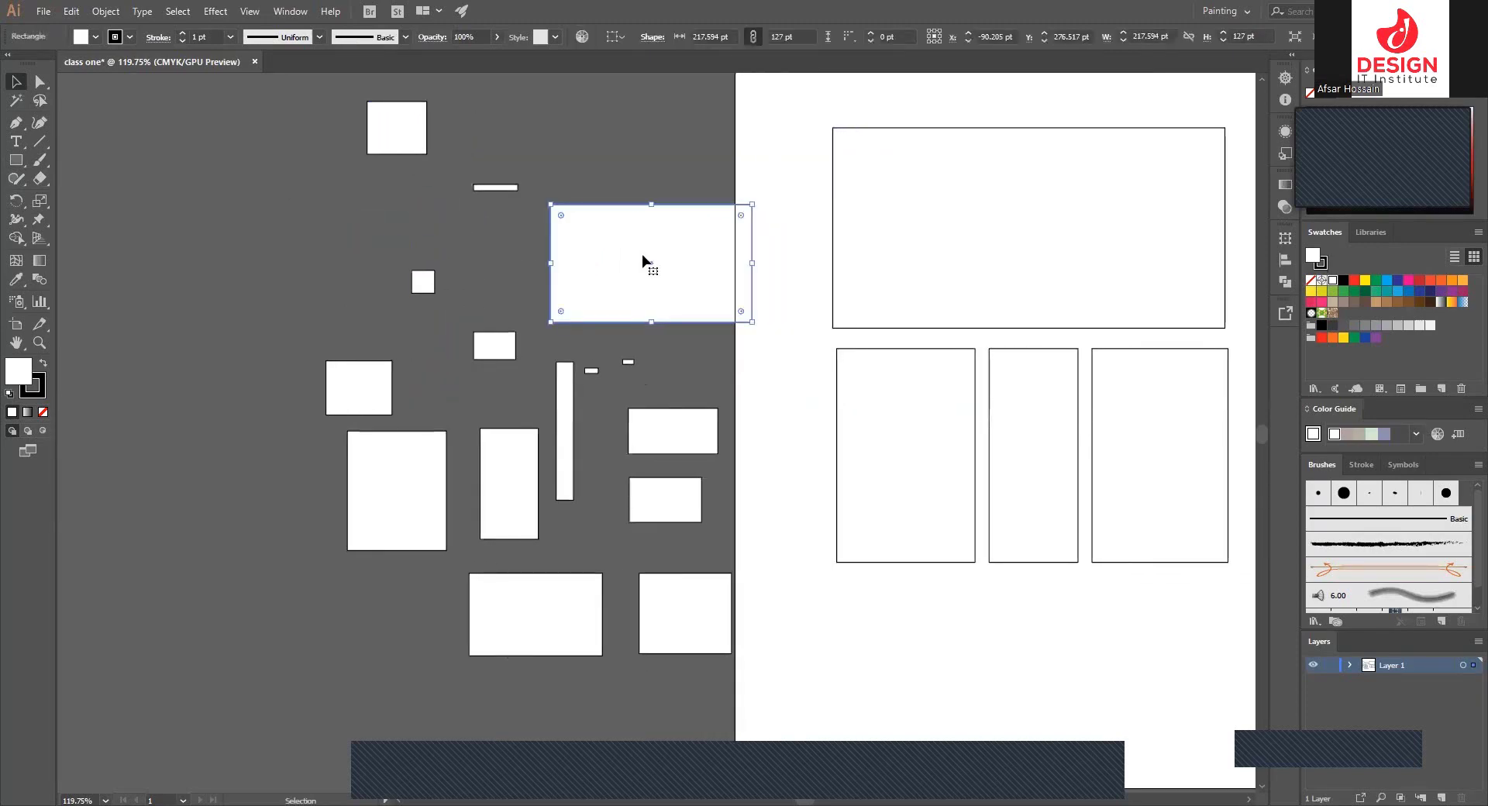
{"action": "key", "text": "Delete"}
{"action": "left_click", "coordinate": [663, 417]}
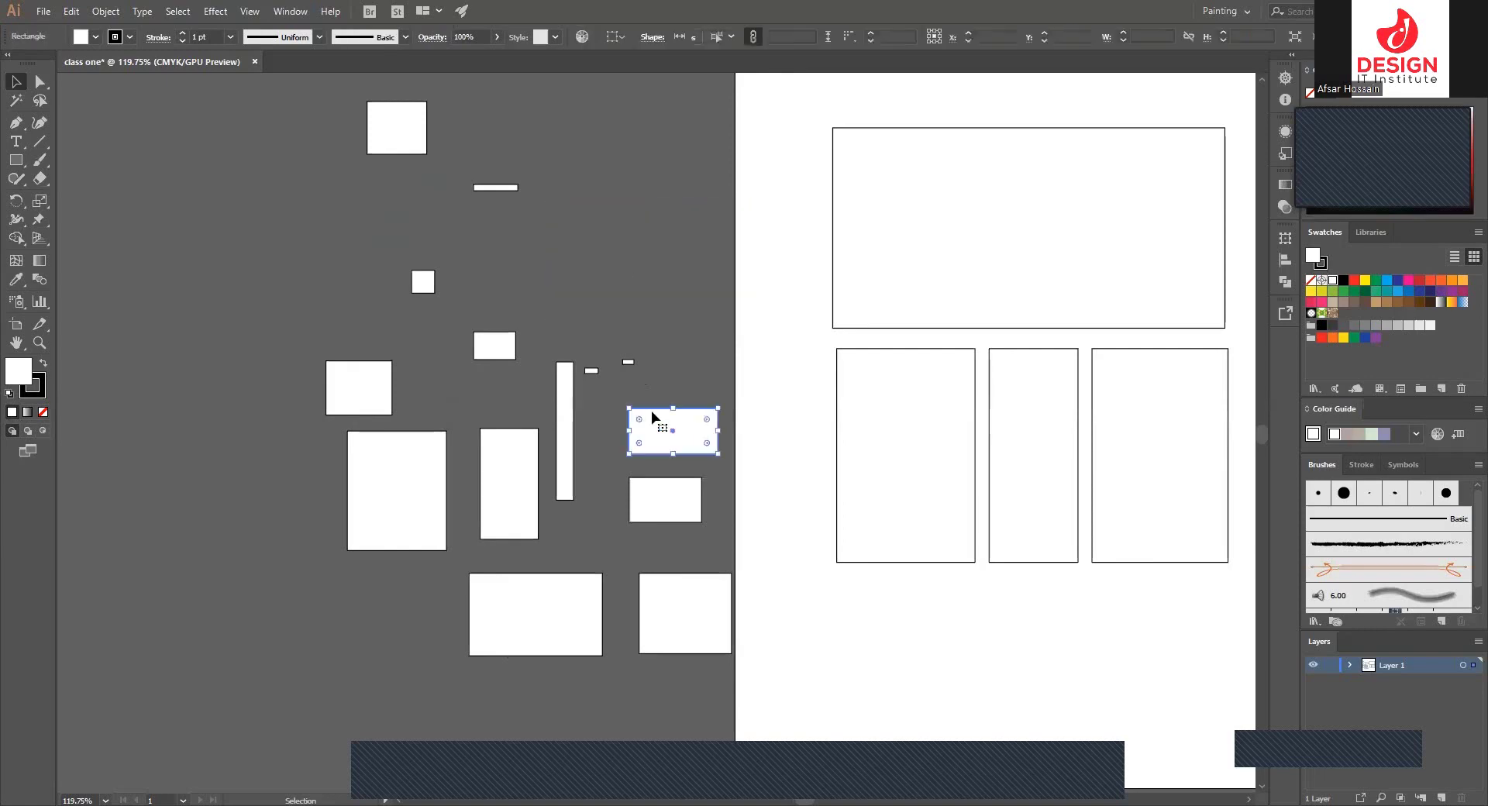
{"action": "key", "text": "Delete"}
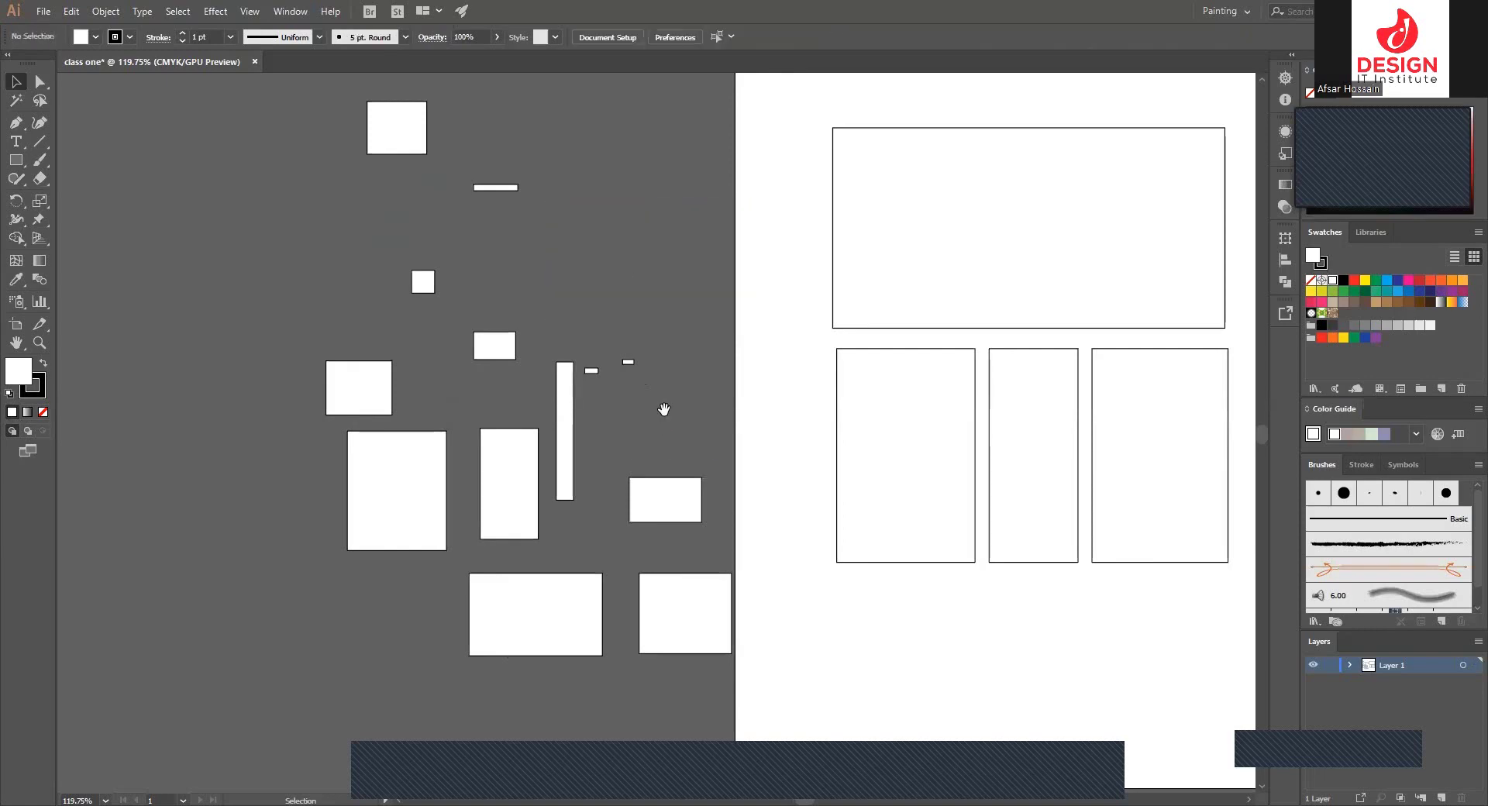
{"action": "key", "text": "ctrl+minus"}
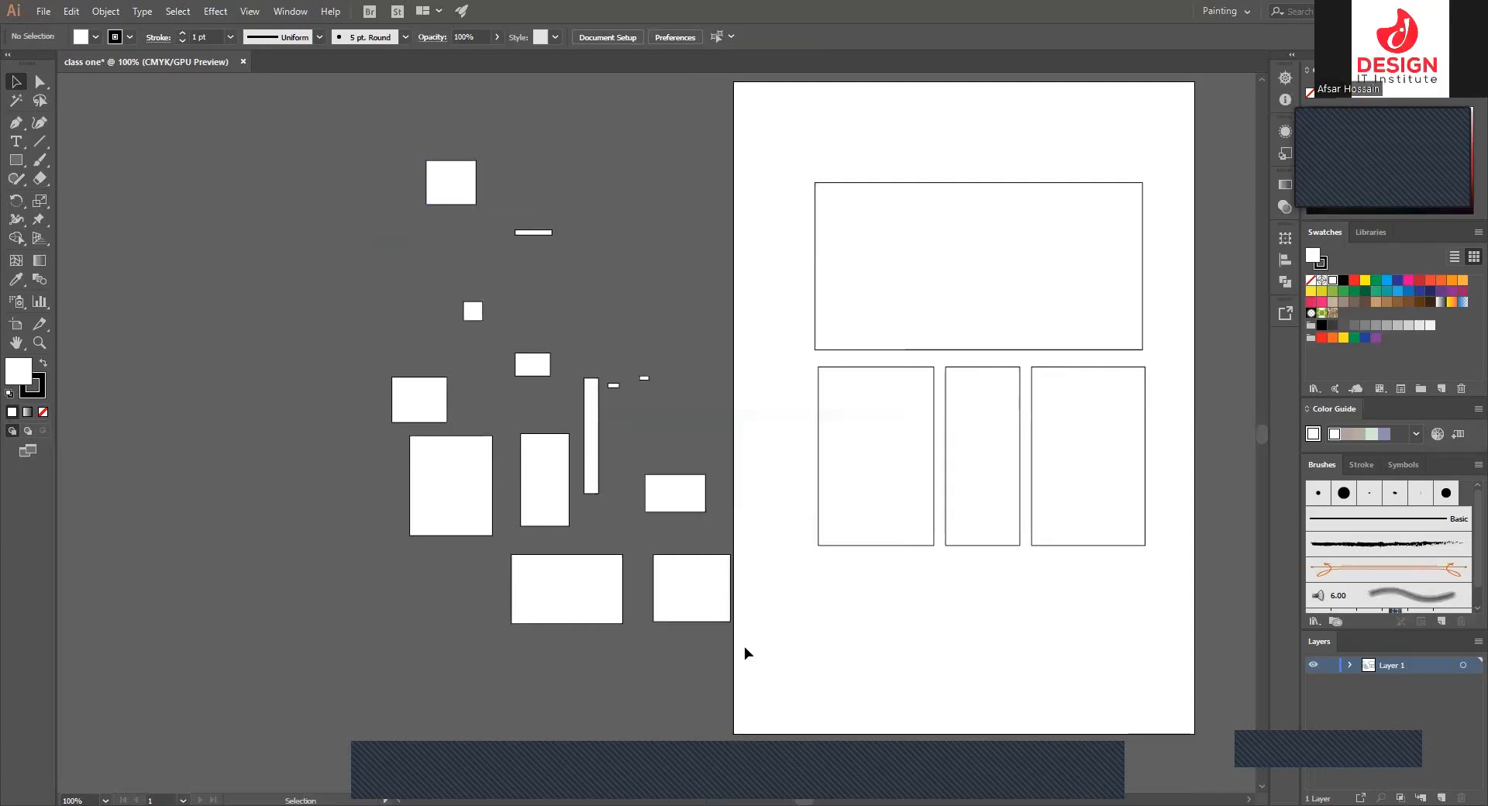
- Marquee-delete every loose practice rectangle, restoring the four comic panels after a trial delete
{"action": "left_click_drag", "start_coordinate": [744, 648], "coordinate": [282, 59]}
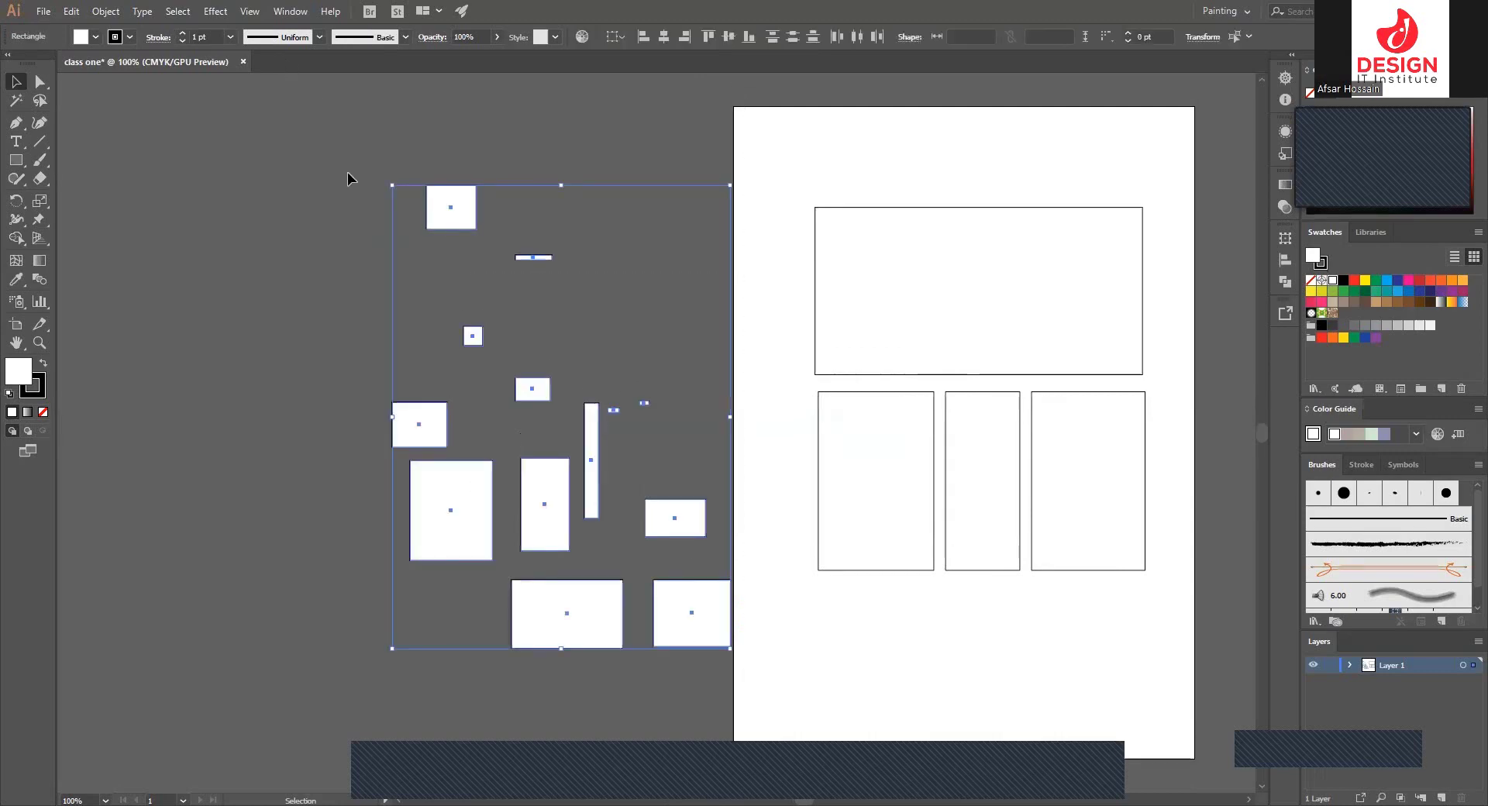
{"action": "key", "text": "Delete"}
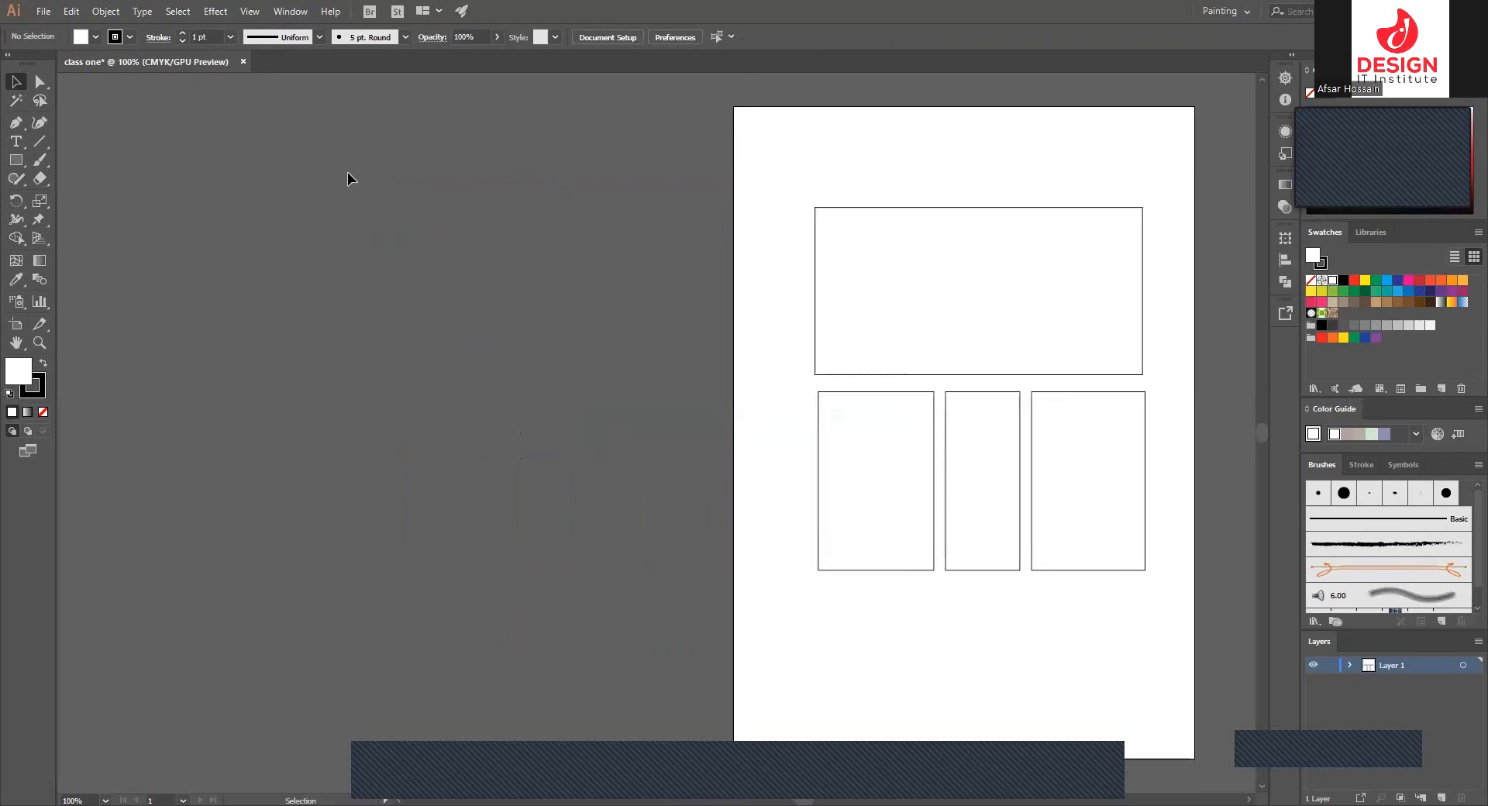
{"action": "scroll", "coordinate": [468, 231], "scroll_direction": "right", "scroll_amount": 5}
{"action": "left_click_drag", "start_coordinate": [468, 231], "coordinate": [861, 491]}
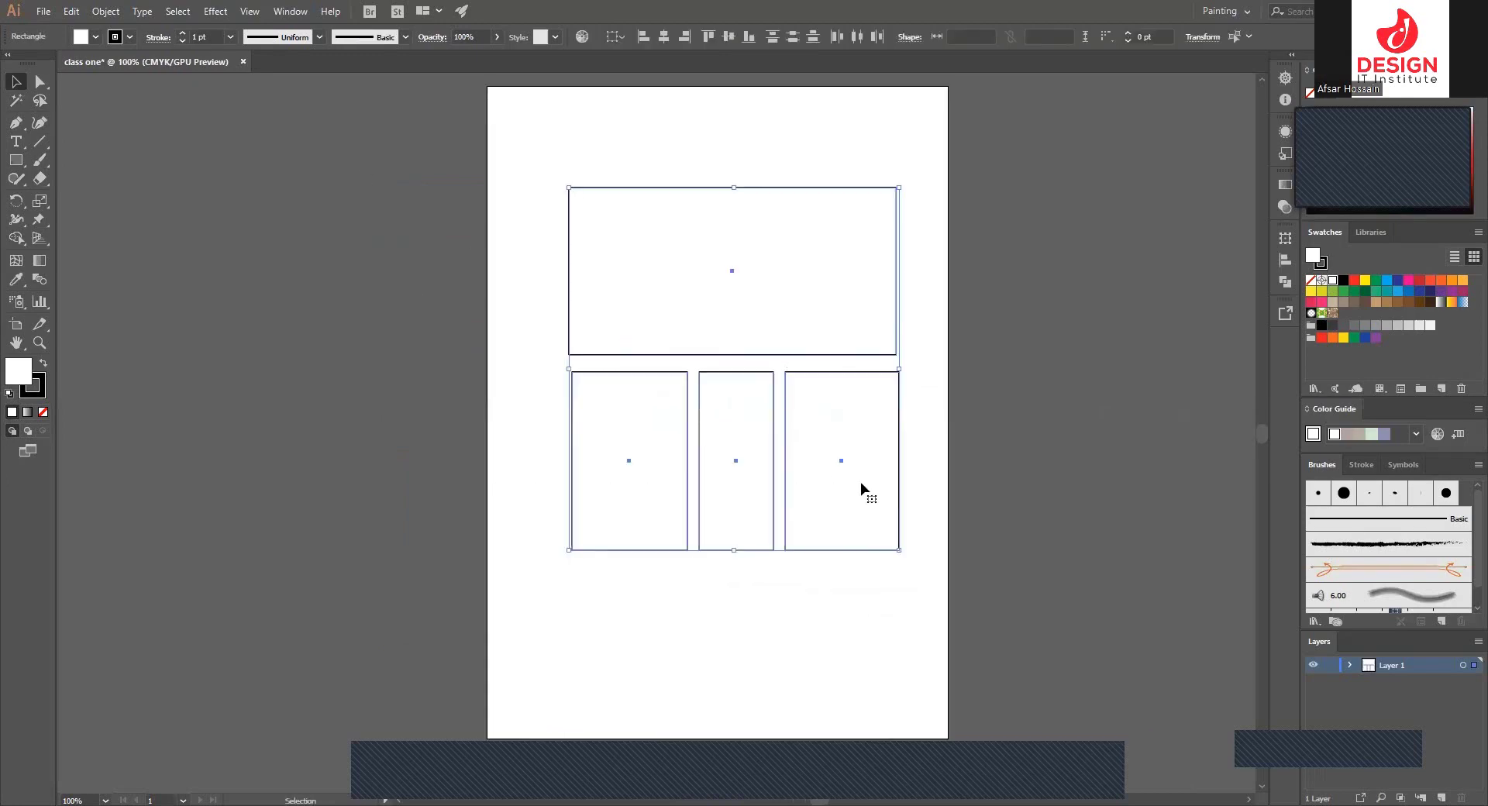
{"action": "key", "text": "Delete"}
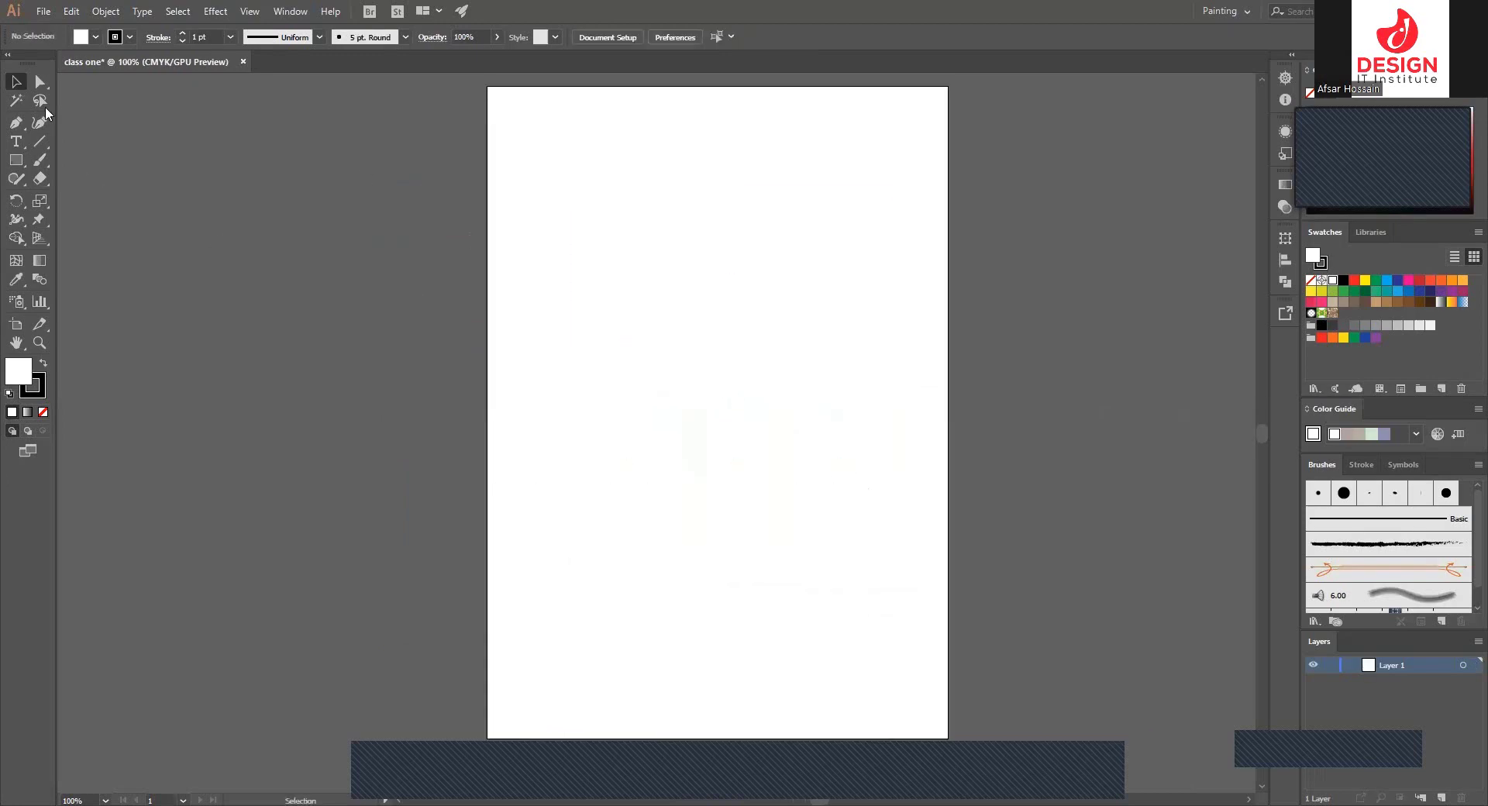
{"action": "key", "text": "ctrl+z"}
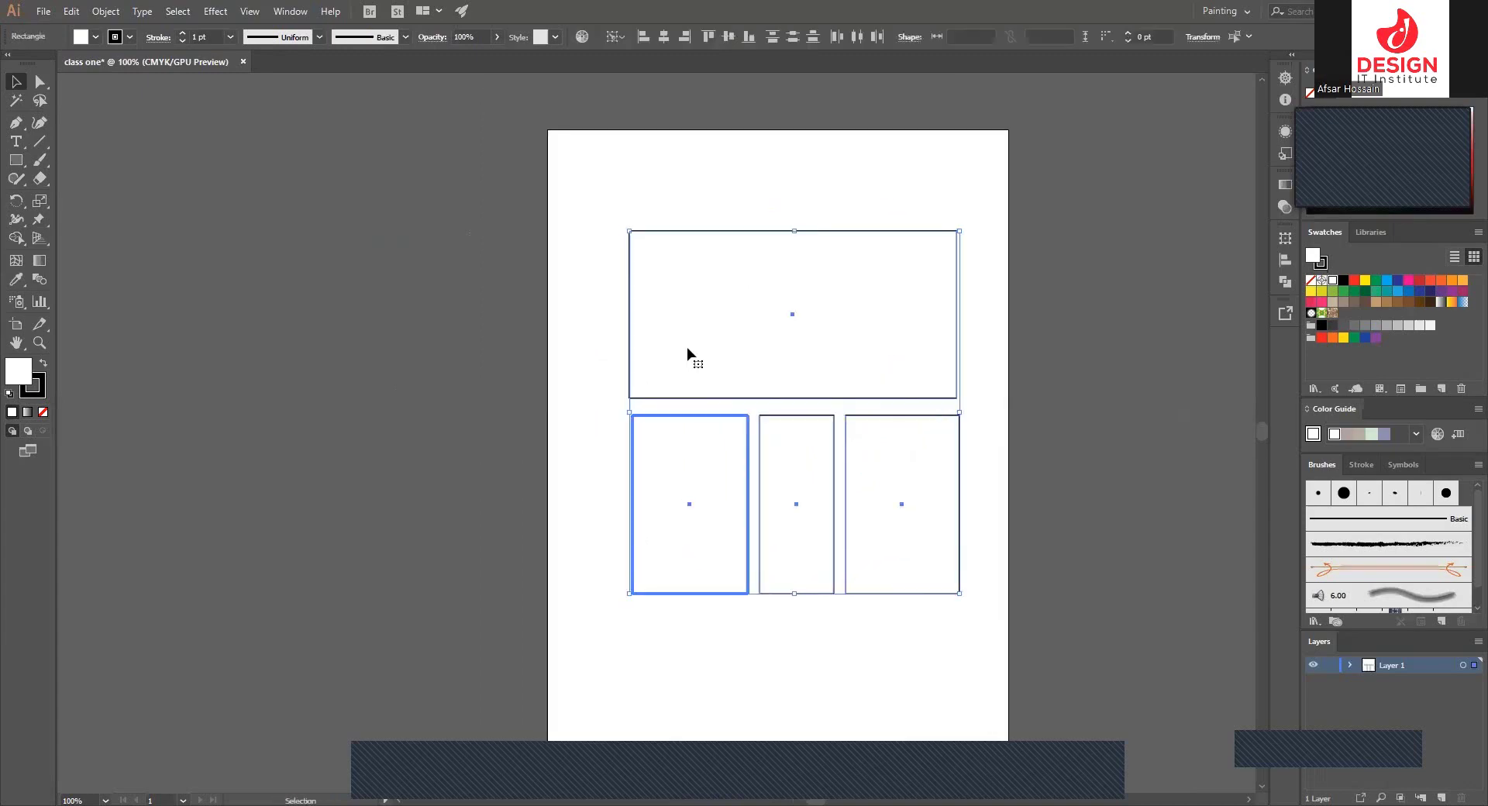
- Alt-drag a copy of the bottom-left comic panel onto the pasteboard and enlarge it
{"action": "left_click", "coordinate": [743, 331]}
{"action": "key", "text": "ctrl+z"}
{"action": "left_click", "coordinate": [344, 329]}
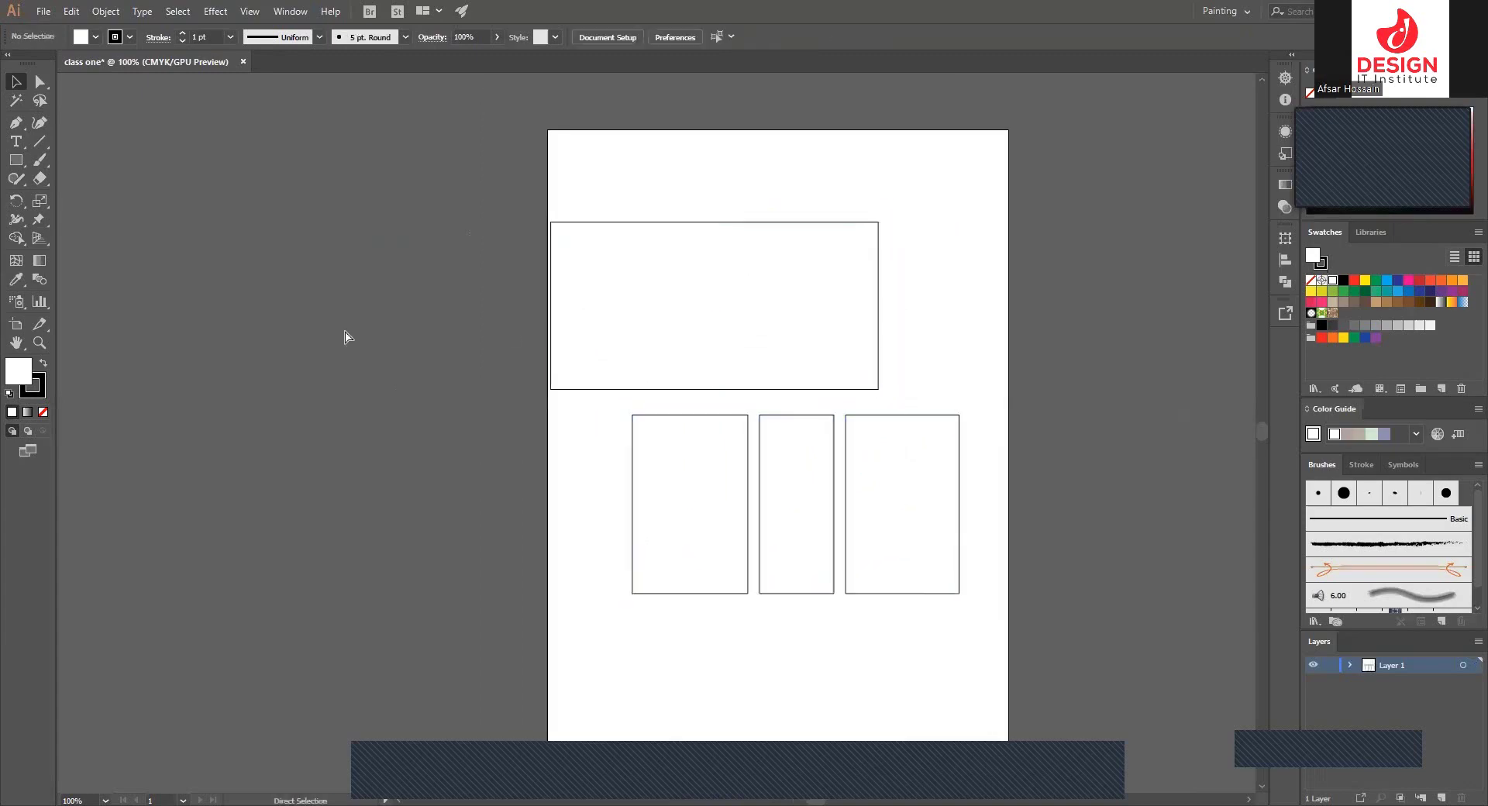
{"action": "key", "text": "ctrl+shift+z"}
{"action": "left_click_drag", "start_coordinate": [480, 410], "coordinate": [670, 397]}
{"action": "left_click_drag", "start_coordinate": [883, 468], "coordinate": [469, 350]}
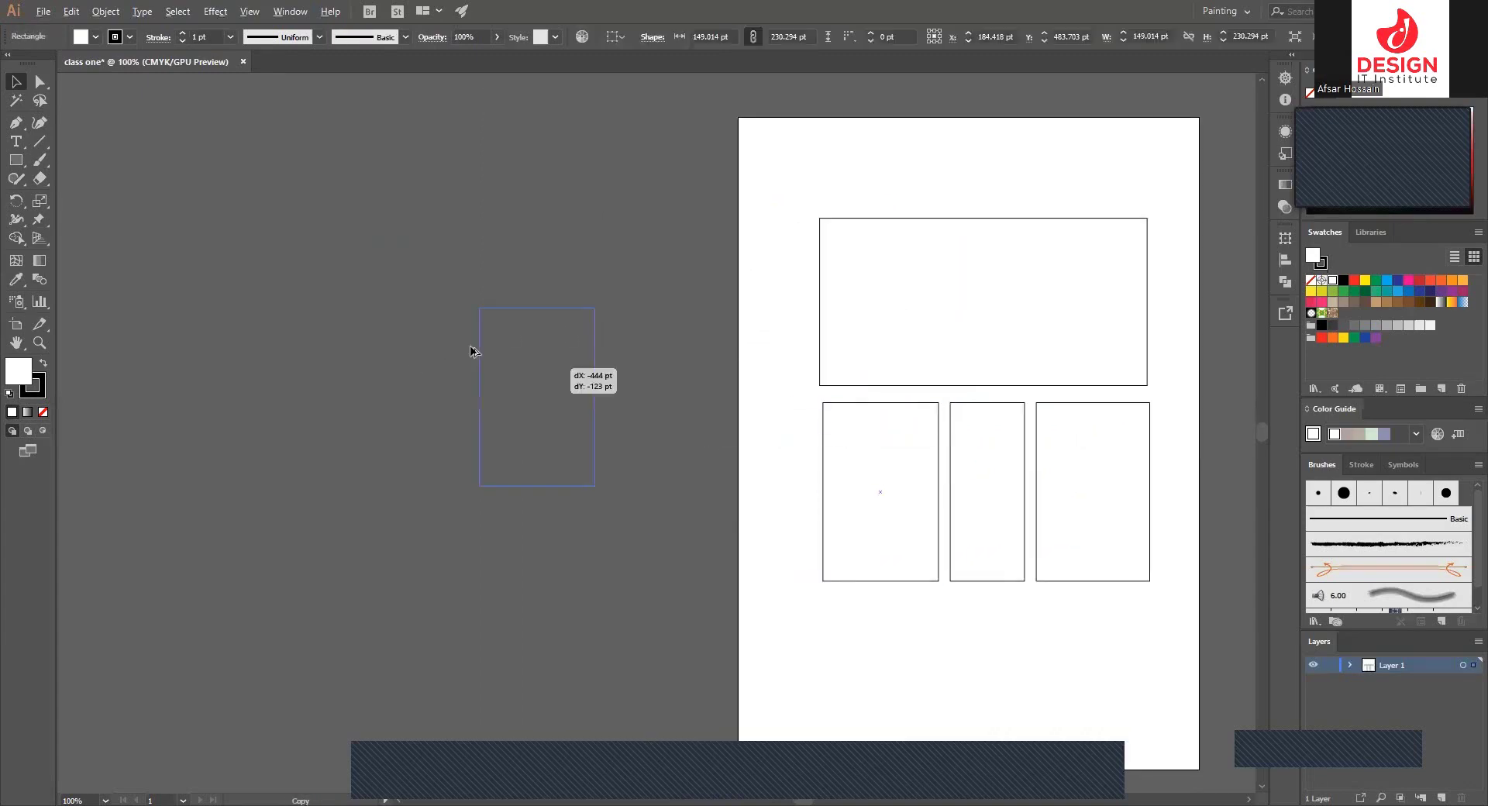
{"action": "scroll", "coordinate": [469, 350], "scroll_direction": "up", "scroll_amount": 2}
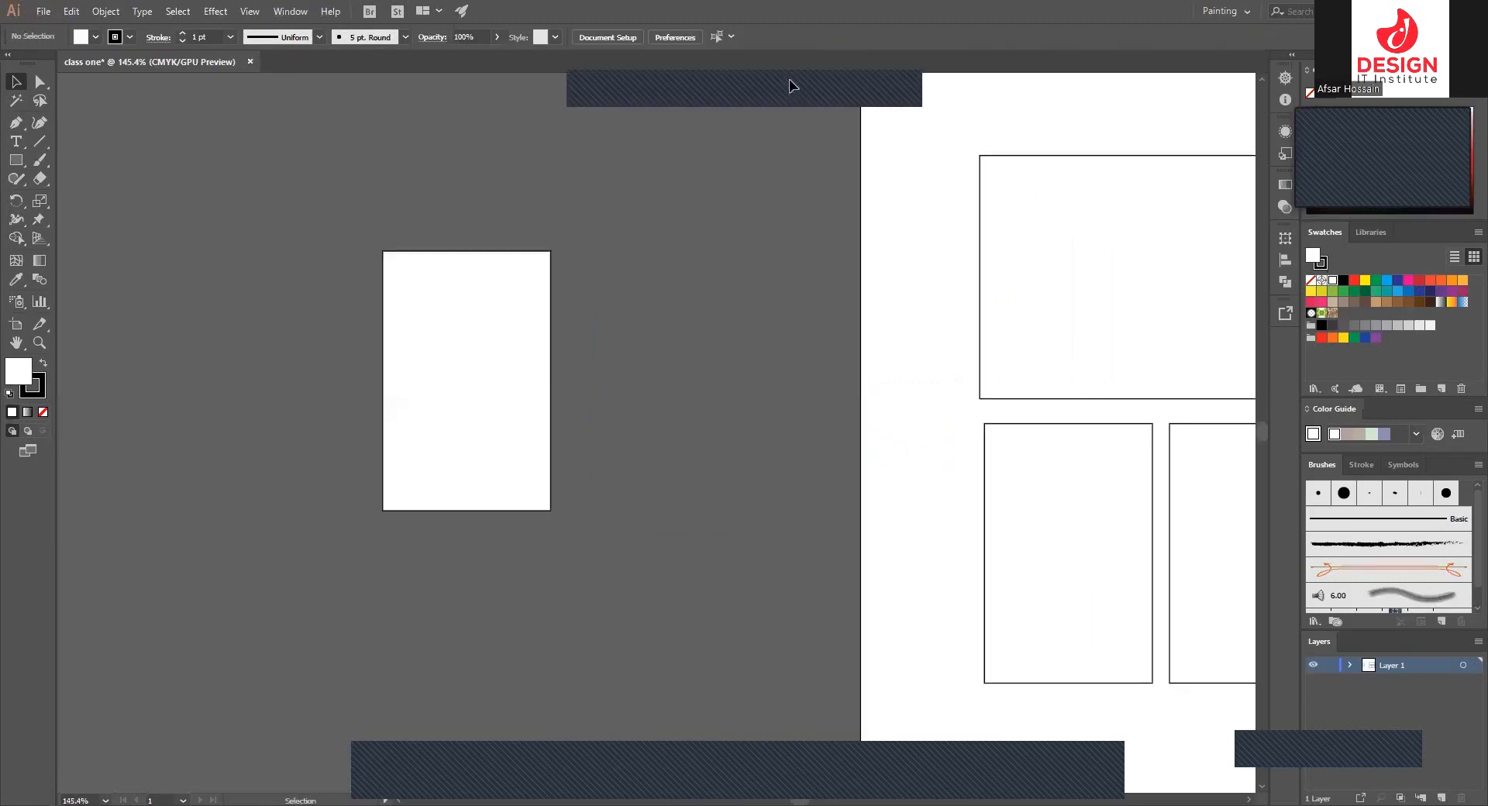
{"action": "left_click", "coordinate": [632, 249]}
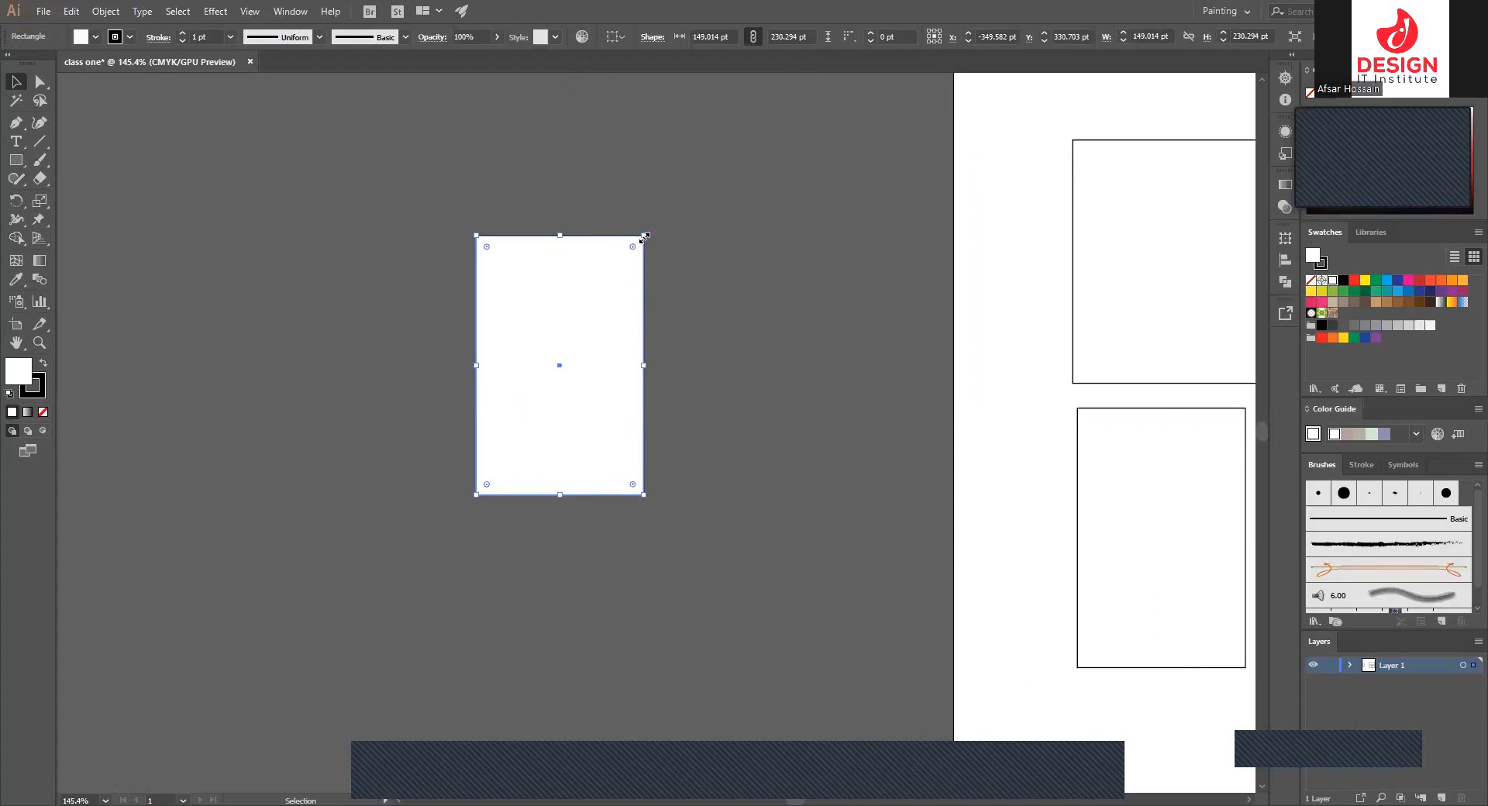
{"action": "left_click_drag", "start_coordinate": [644, 236], "coordinate": [798, 133]}
- Shorten the copy to 154 pt tall and narrow it to about 181 pt wide
{"action": "left_click_drag", "start_coordinate": [638, 496], "coordinate": [638, 306]}
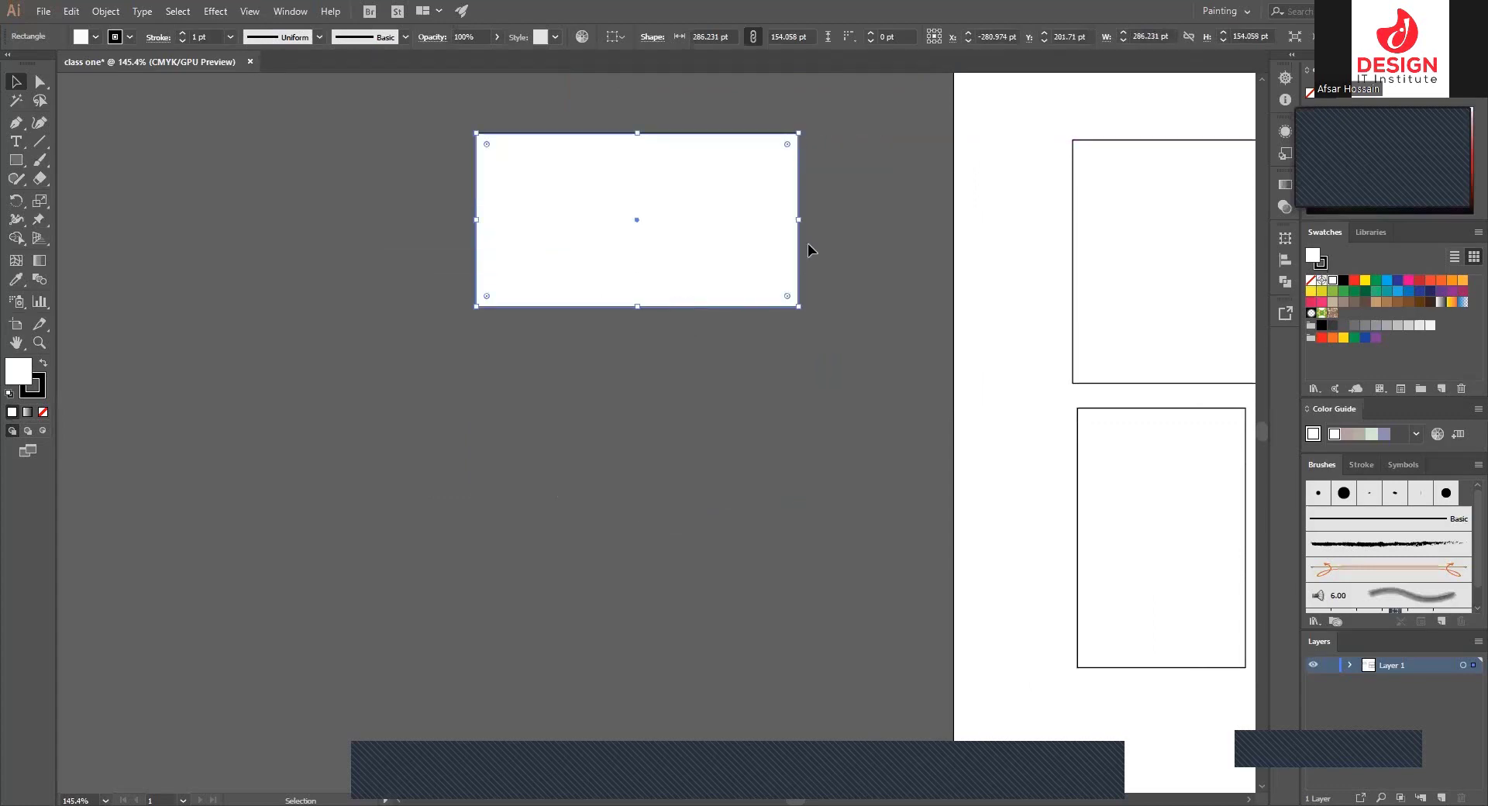
{"action": "left_click_drag", "start_coordinate": [799, 221], "coordinate": [923, 221]}
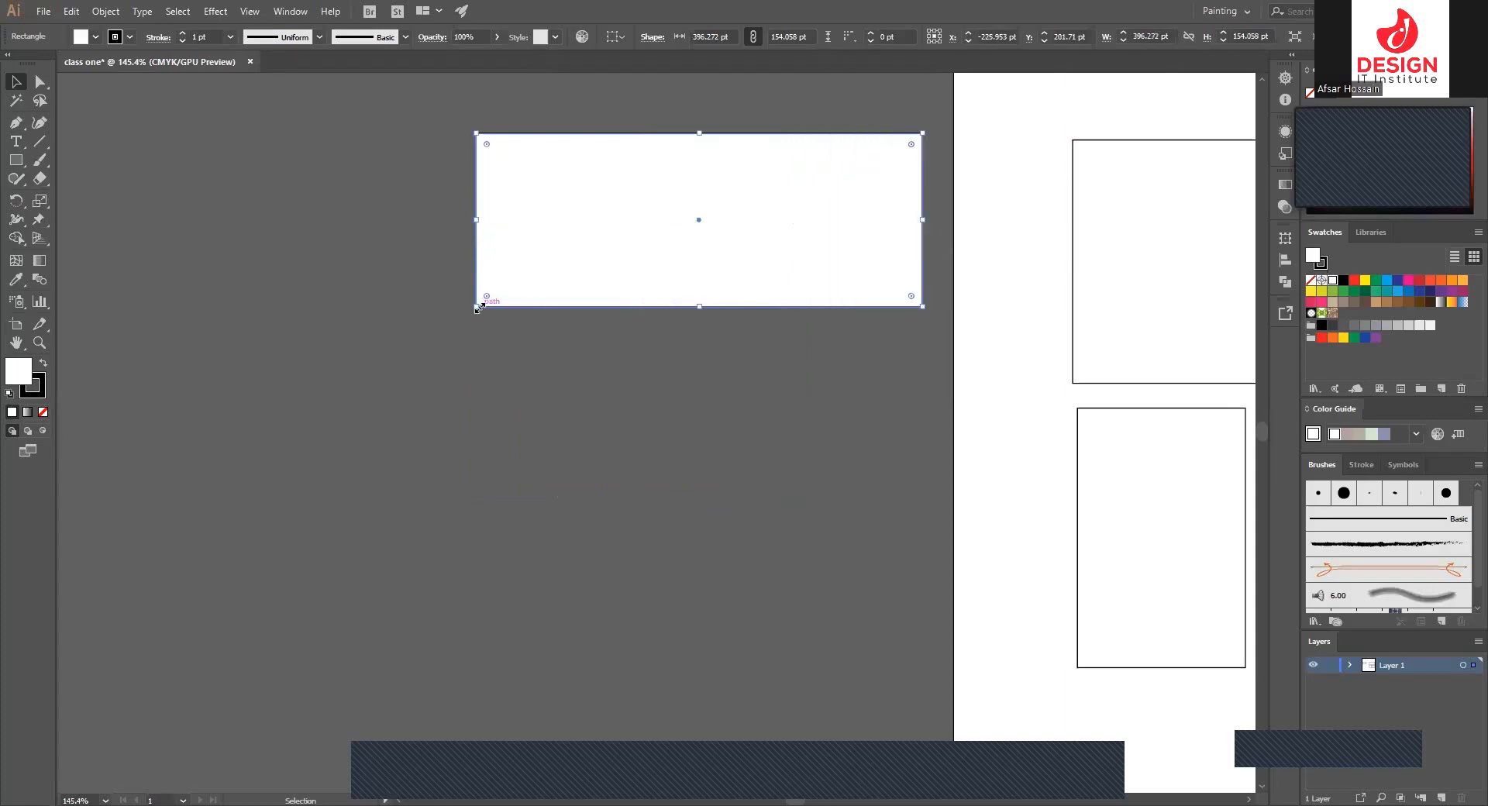
{"action": "left_click_drag", "start_coordinate": [477, 307], "coordinate": [414, 498]}
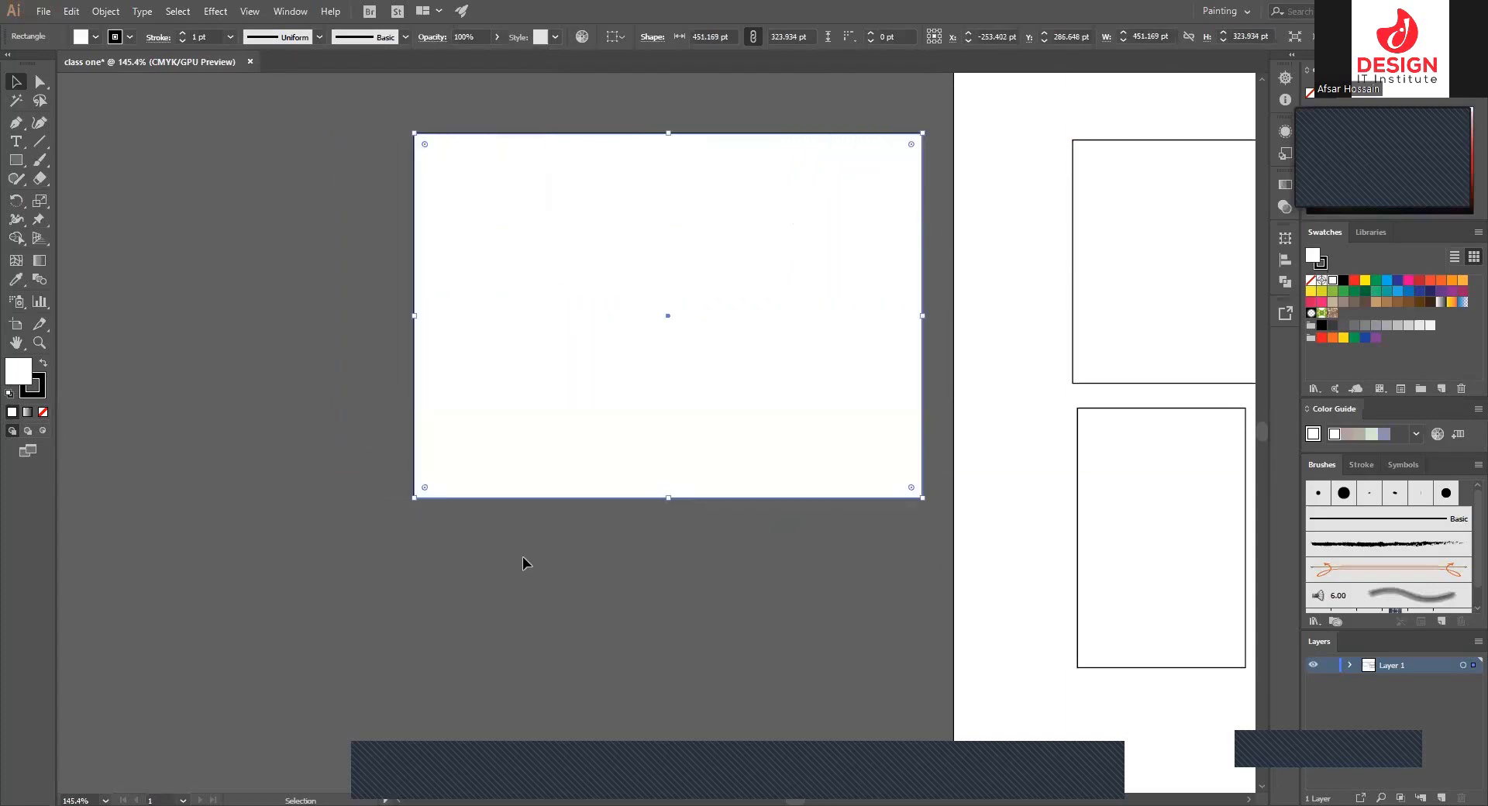
{"action": "left_click", "coordinate": [524, 557]}
{"action": "key", "text": "ctrl+z"}
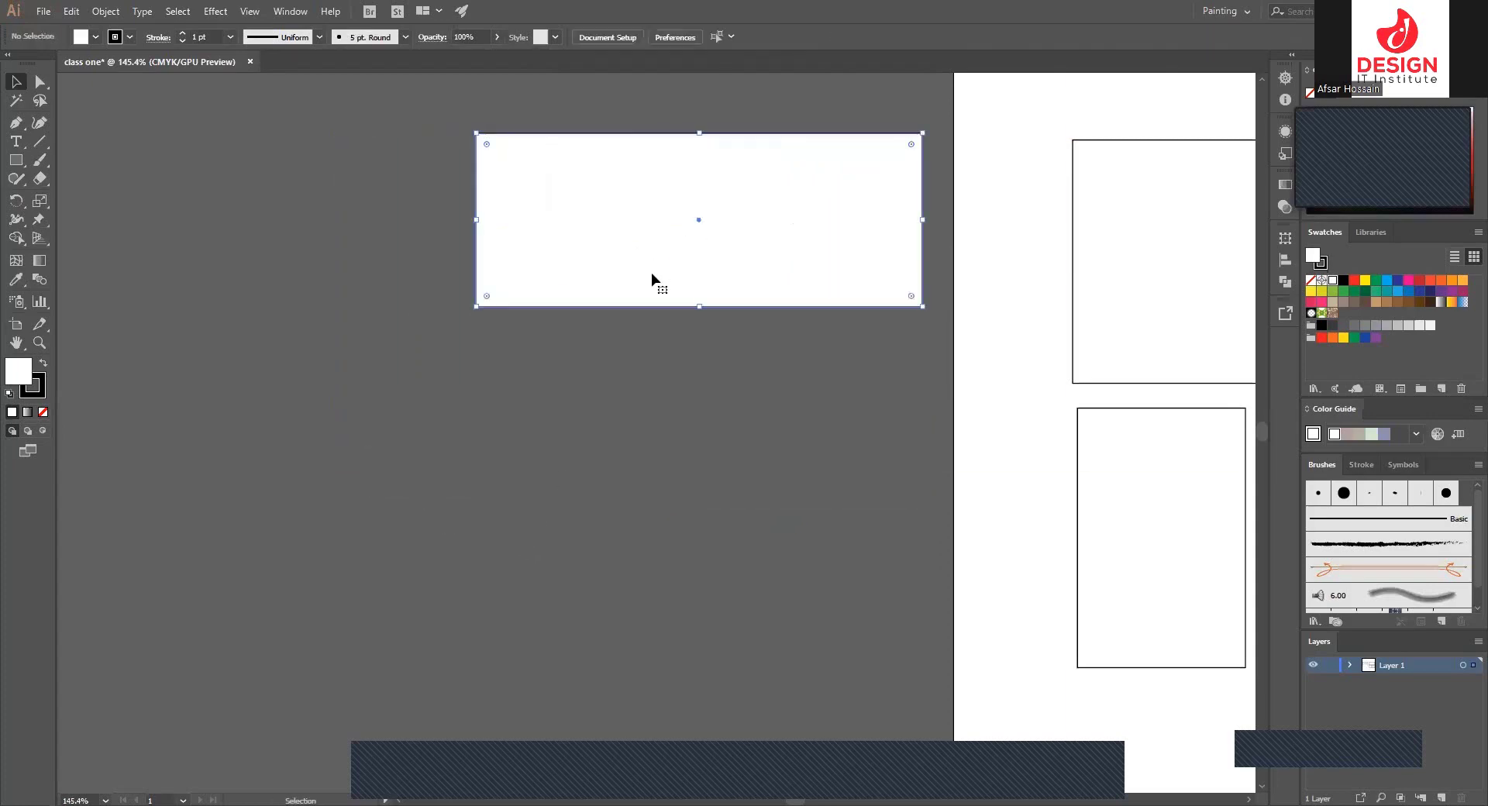
{"action": "left_click_drag", "start_coordinate": [652, 279], "coordinate": [581, 408]}
{"action": "mouse_move", "coordinate": [848, 348]}
{"action": "left_mouse_down"}
{"action": "mouse_move", "coordinate": [609, 348]}
{"action": "mouse_move", "coordinate": [620, 318]}
{"action": "left_mouse_up"}
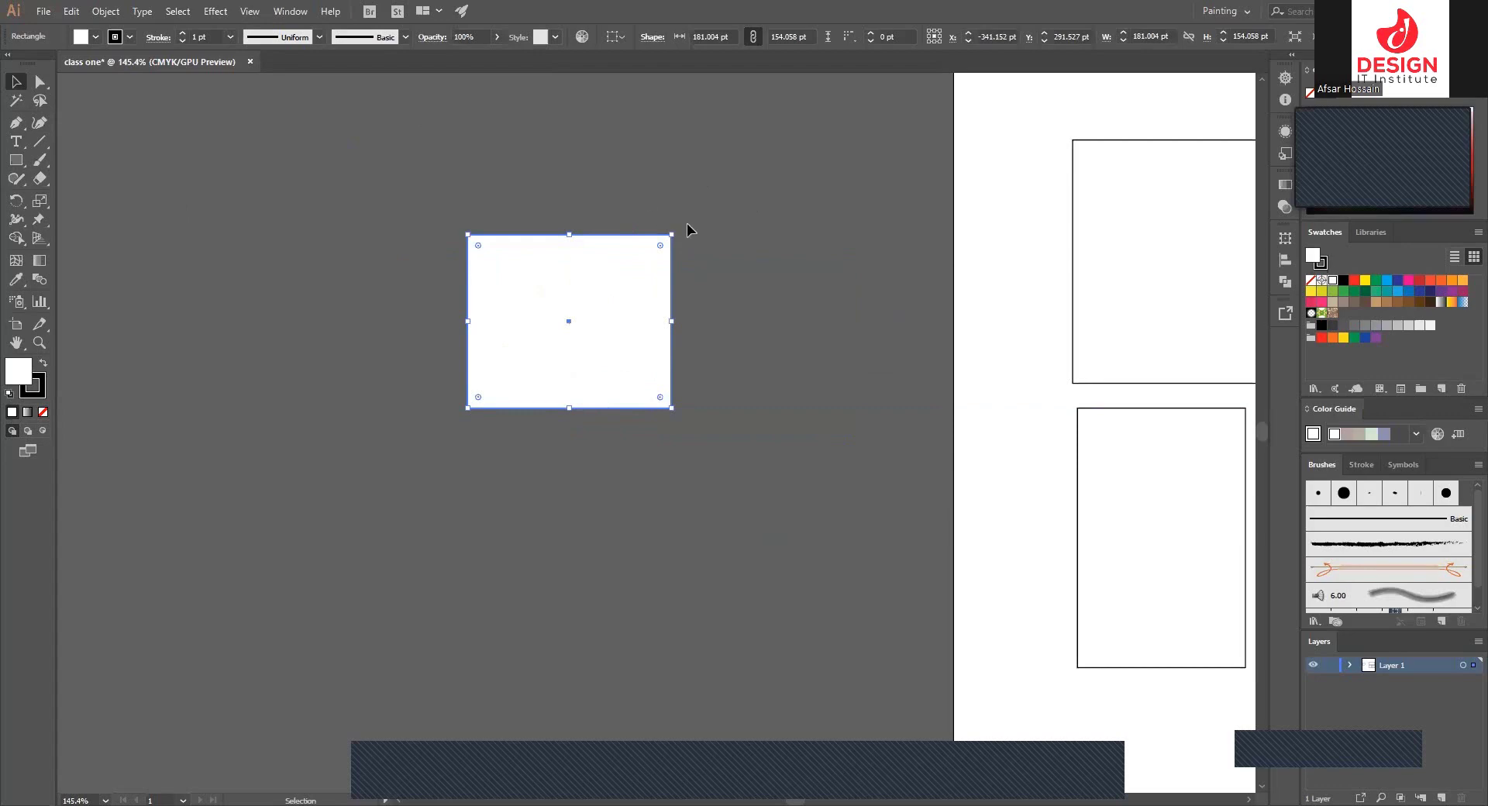
- Try rotating and moving the rectangle, undoing the rotation and an accidental deletion
{"action": "left_click_drag", "start_coordinate": [676, 230], "coordinate": [535, 386]}
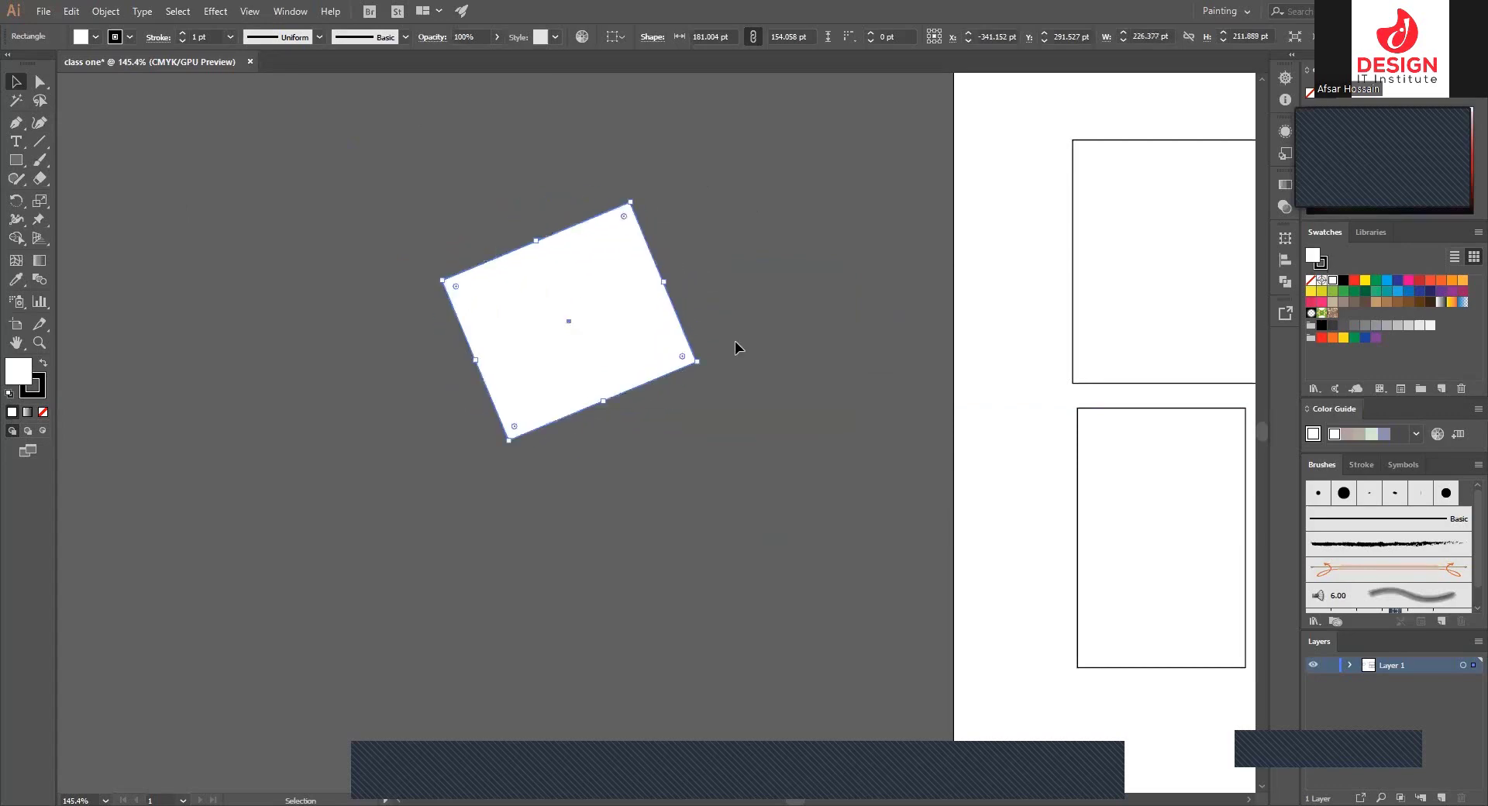
{"action": "left_click", "coordinate": [726, 313]}
{"action": "key", "text": "ctrl+z"}
{"action": "left_click", "coordinate": [741, 260]}
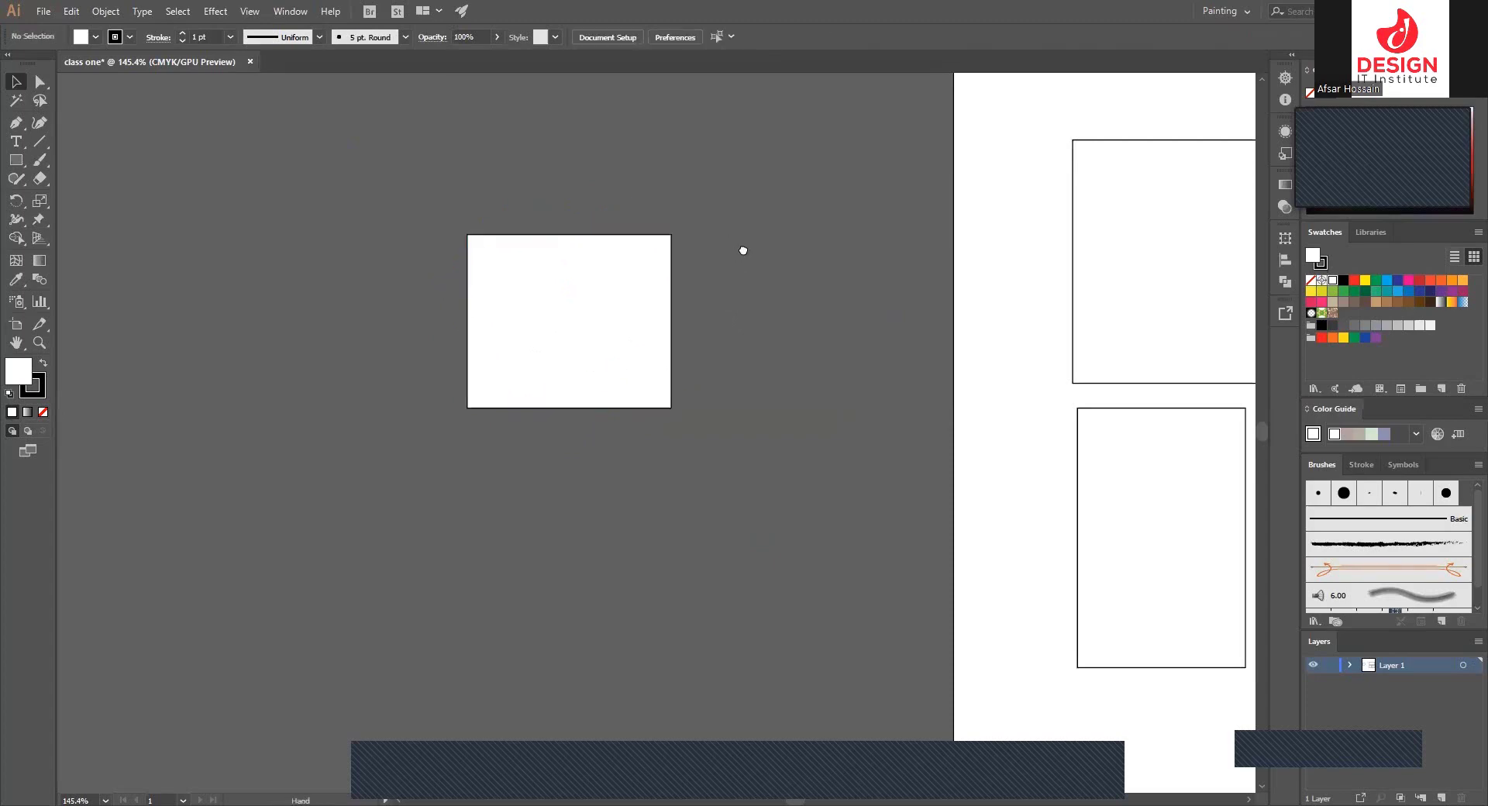
{"action": "left_click", "coordinate": [605, 338]}
{"action": "mouse_move", "coordinate": [605, 337]}
{"action": "left_mouse_down"}
{"action": "mouse_move", "coordinate": [787, 237]}
{"action": "mouse_move", "coordinate": [569, 305]}
{"action": "left_mouse_up"}
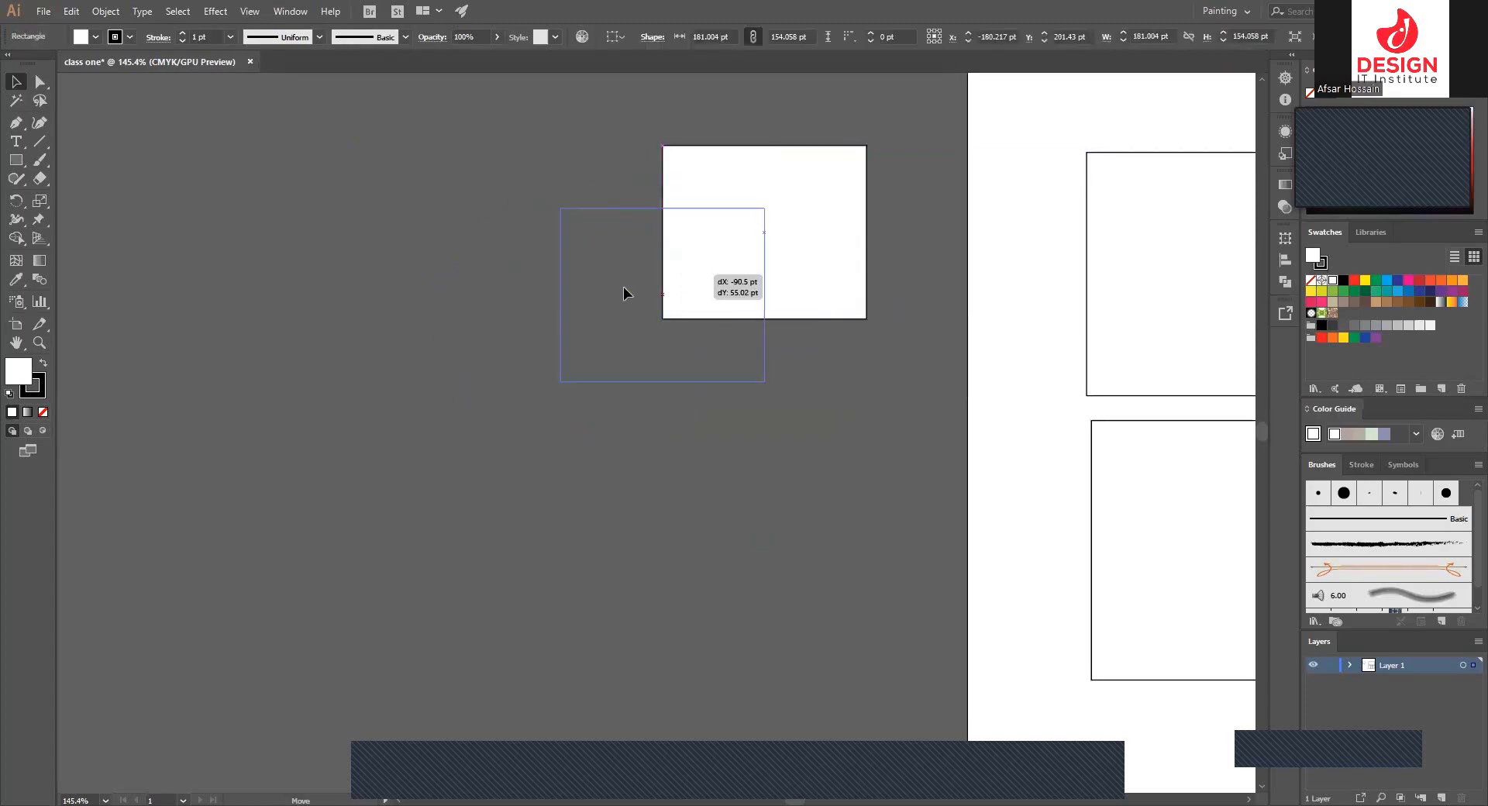
{"action": "key", "text": "Delete"}
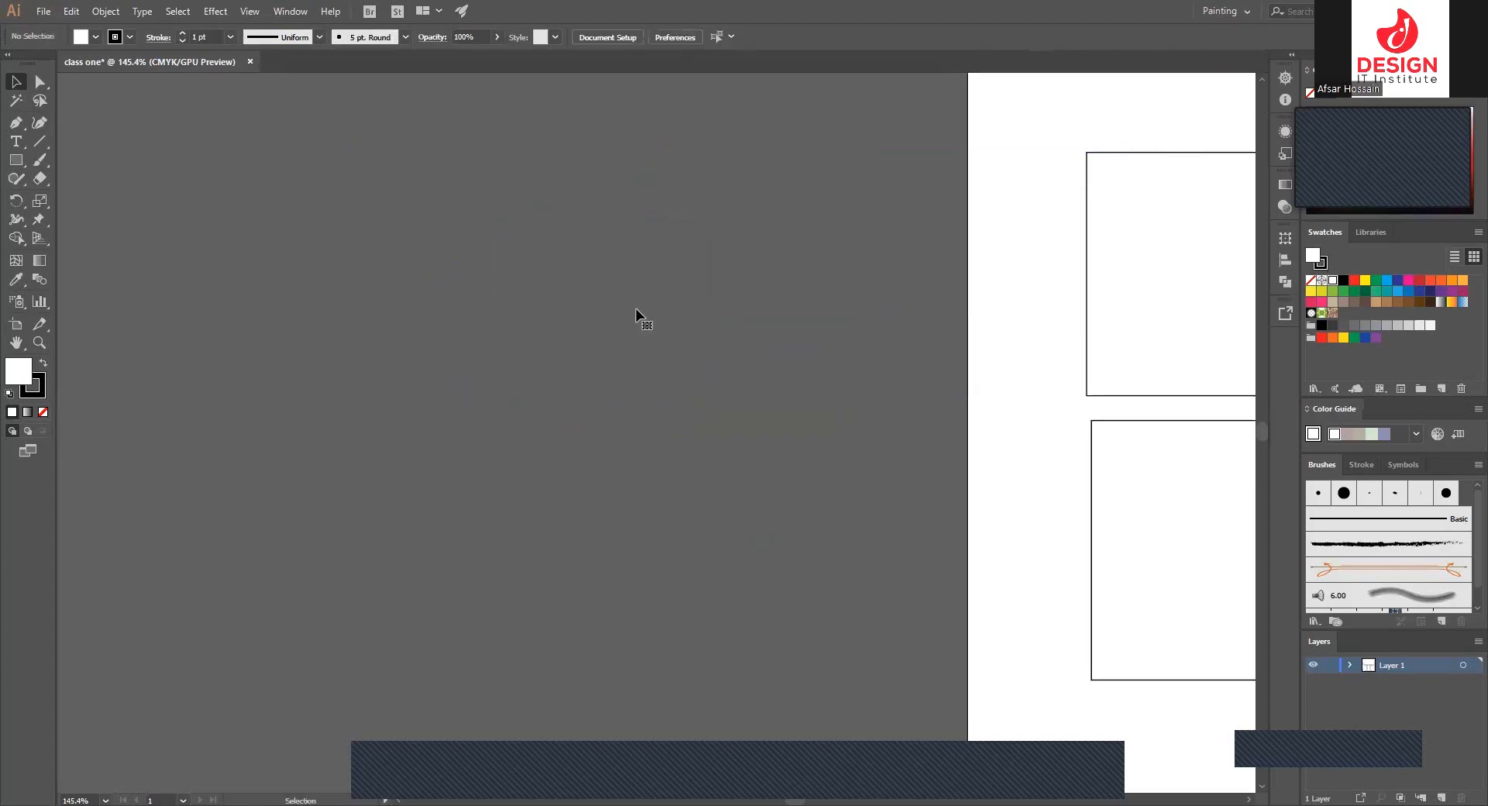
{"action": "key", "text": "ctrl+z"}
{"action": "left_click", "coordinate": [690, 438]}
- Widen the rectangle to about 274 pt, keeping it upright, and zoom out
{"action": "left_click", "coordinate": [680, 307]}
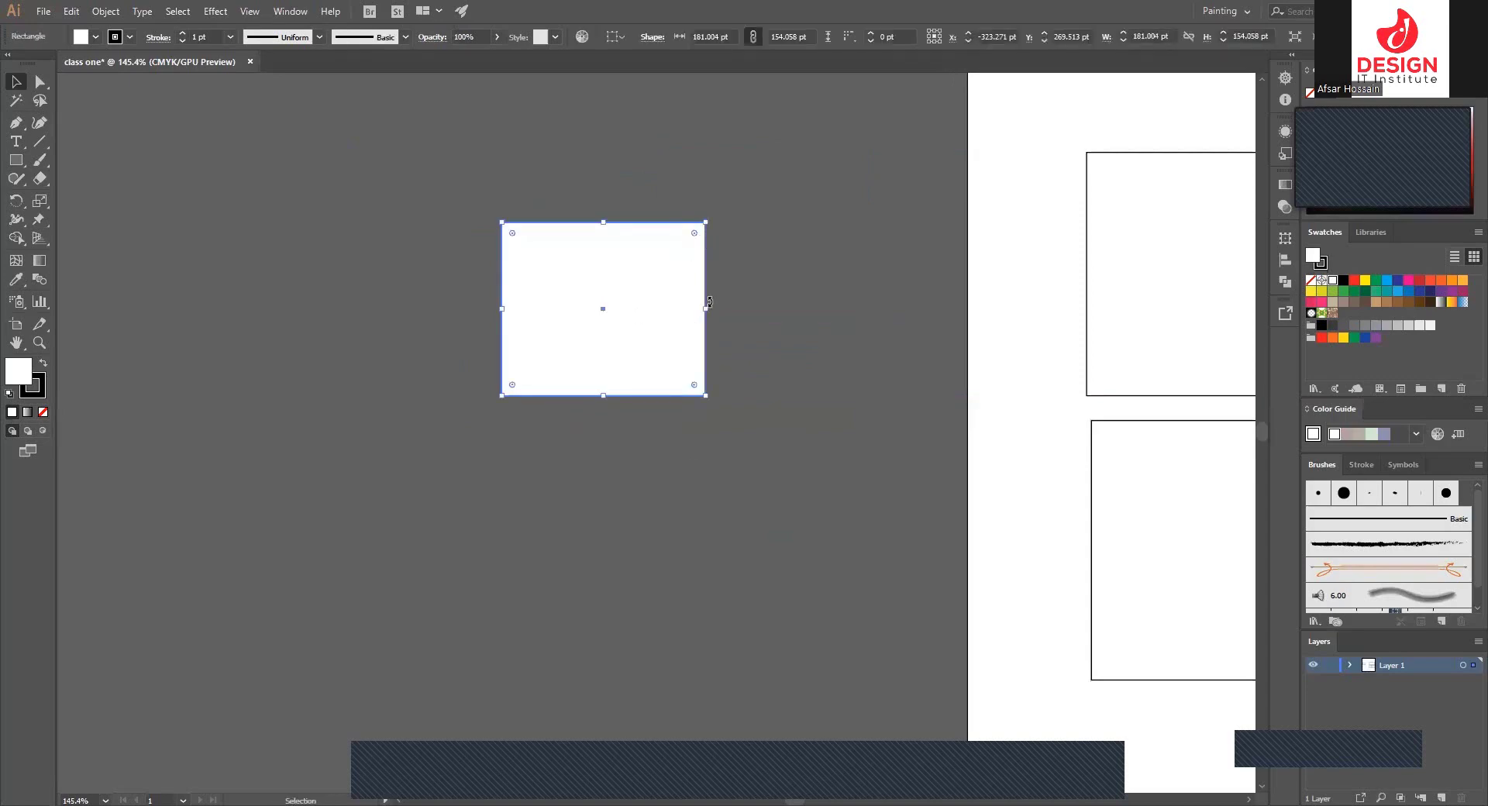
{"action": "left_click_drag", "start_coordinate": [706, 311], "coordinate": [904, 311]}
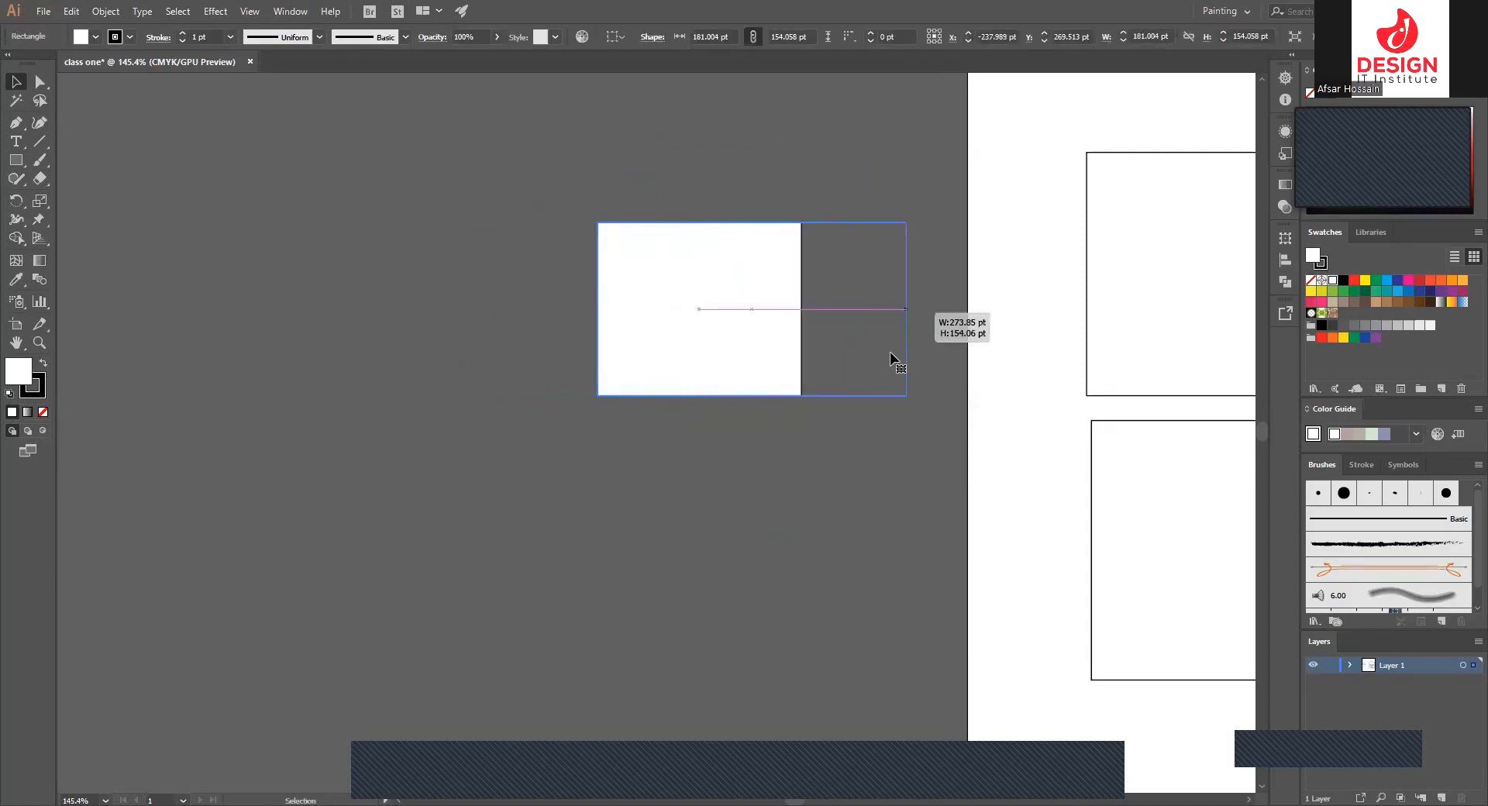
{"action": "left_click_drag", "start_coordinate": [837, 346], "coordinate": [751, 370]}
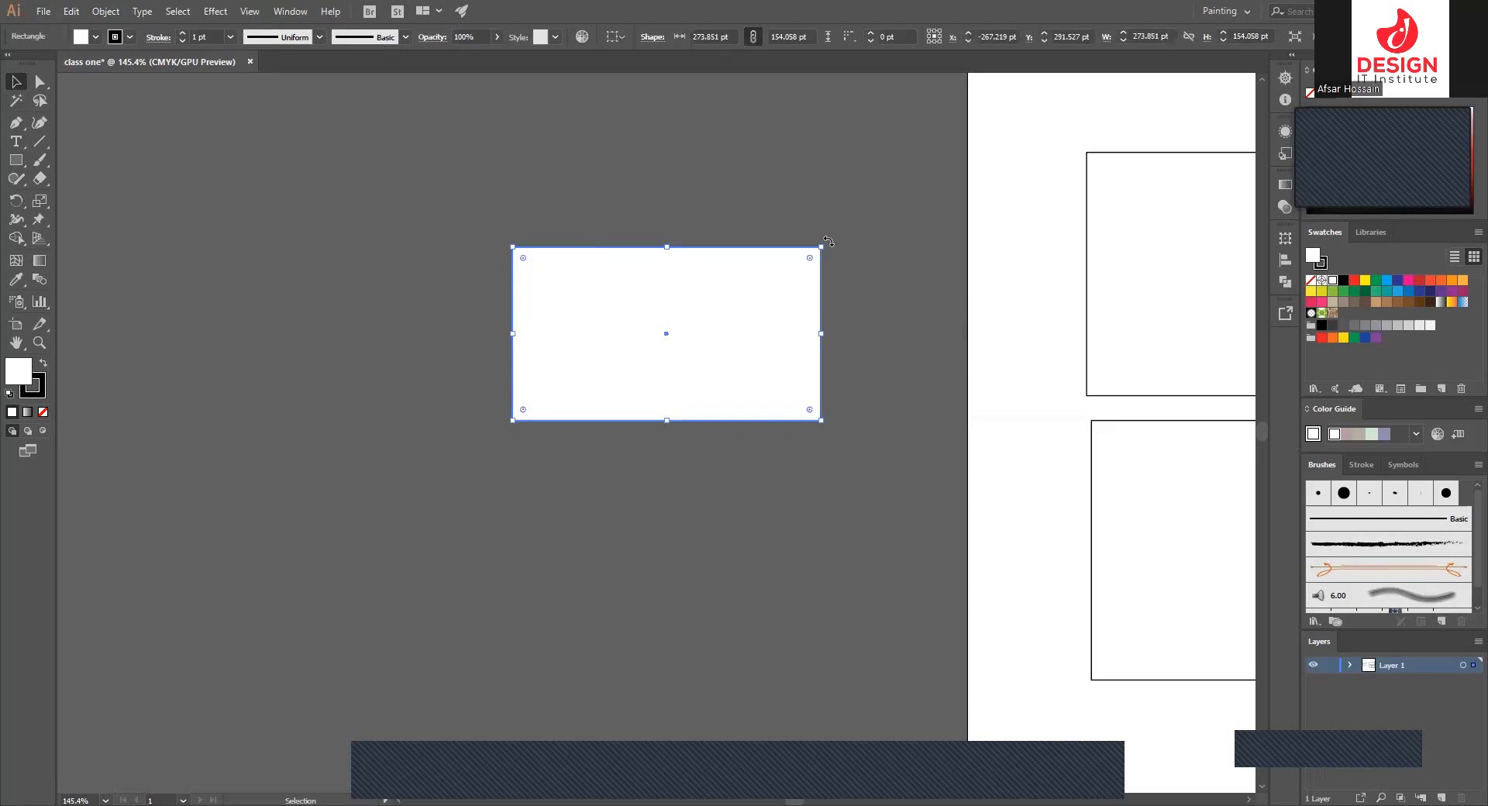
{"action": "left_click_drag", "start_coordinate": [836, 242], "coordinate": [853, 427]}
{"action": "key", "text": "ctrl+z"}
{"action": "left_click", "coordinate": [697, 385], "text": "ctrl+alt"}
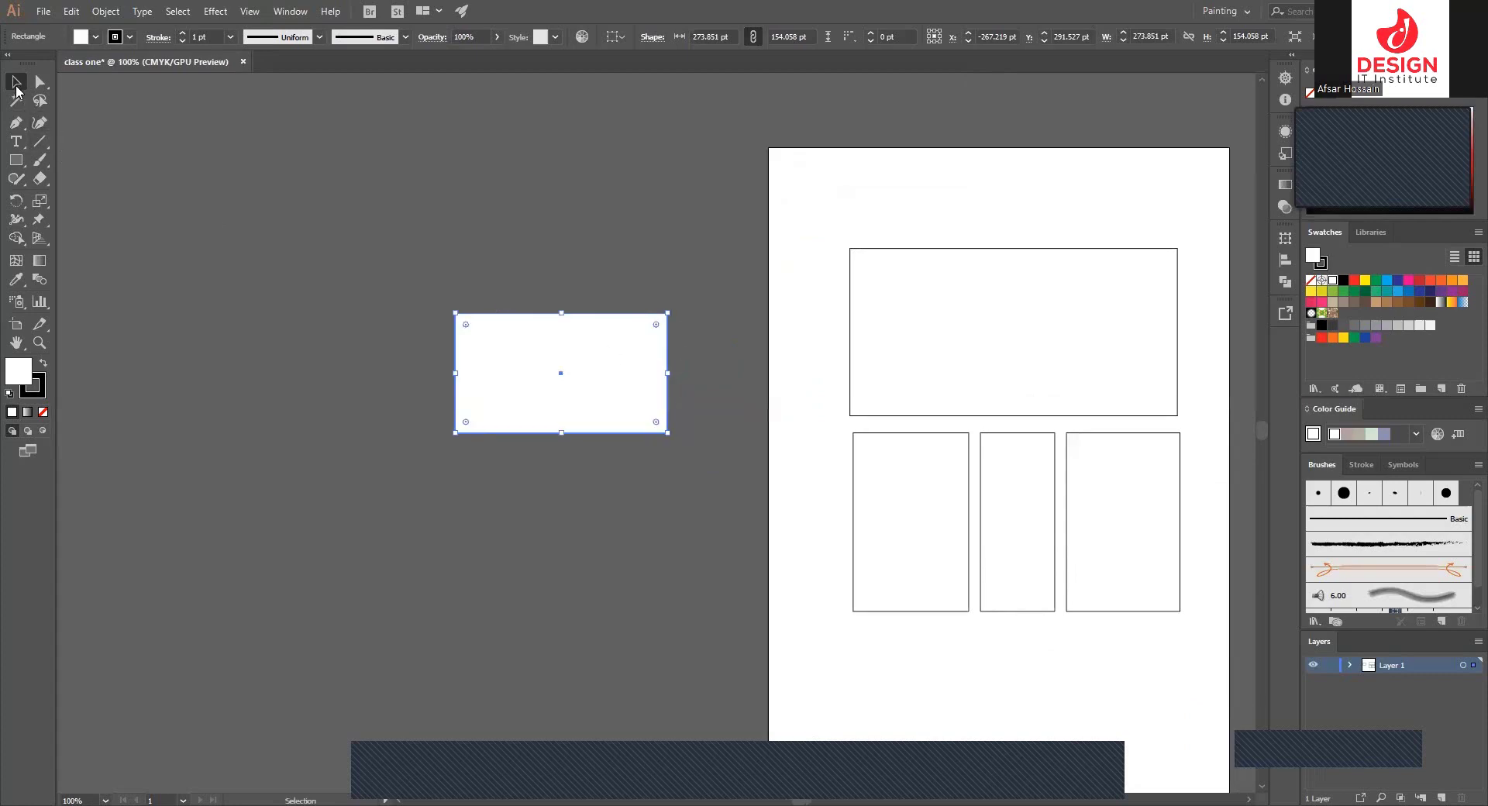
- Draw a plain rectangle above the wide pasteboard copy
{"action": "left_click", "coordinate": [21, 161]}
{"action": "left_click_drag", "start_coordinate": [23, 162], "coordinate": [84, 162]}
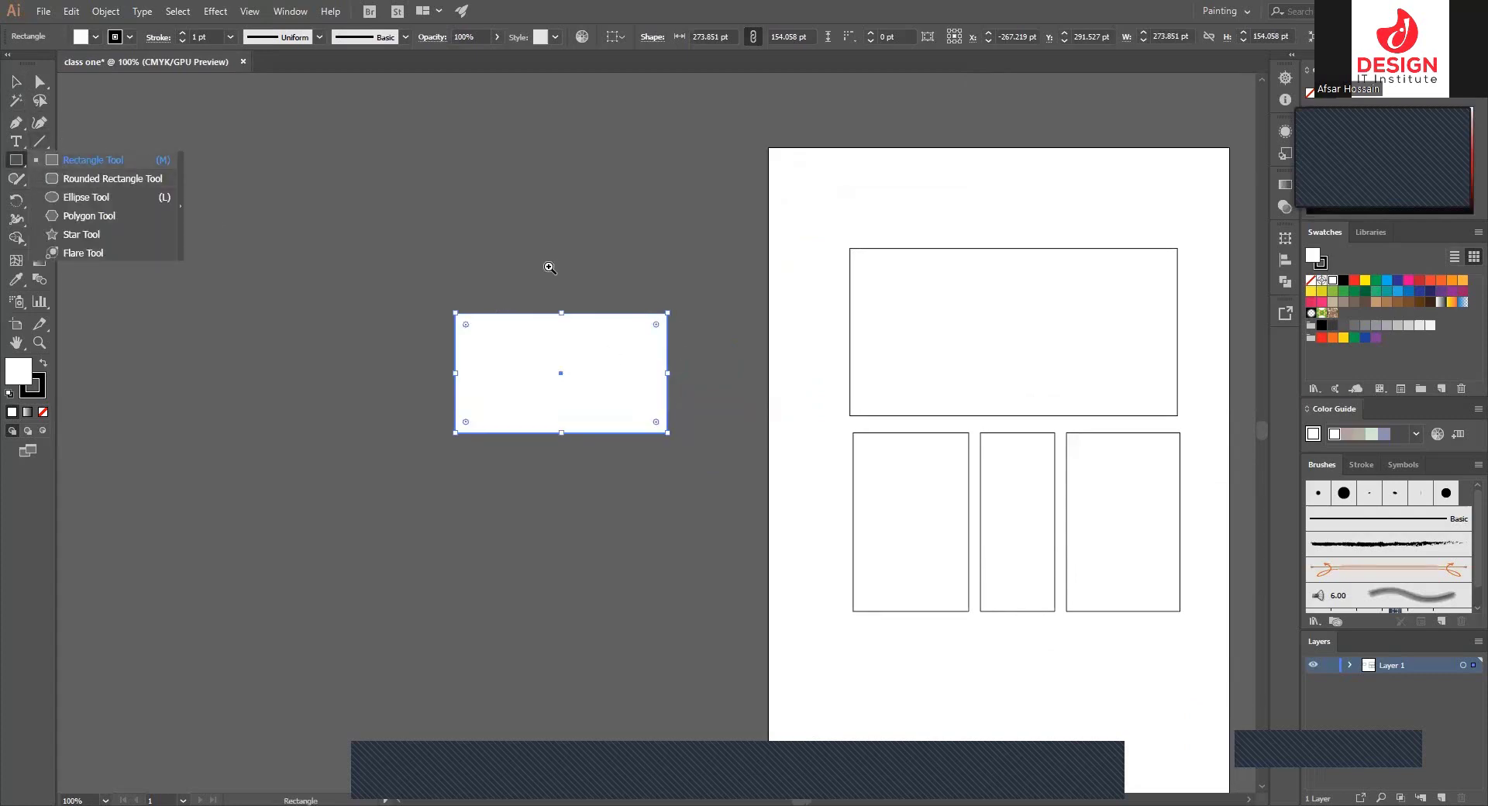
{"action": "scroll", "coordinate": [549, 268], "scroll_direction": "up", "scroll_amount": 2}
{"action": "left_click_drag", "start_coordinate": [482, 199], "coordinate": [736, 299]}
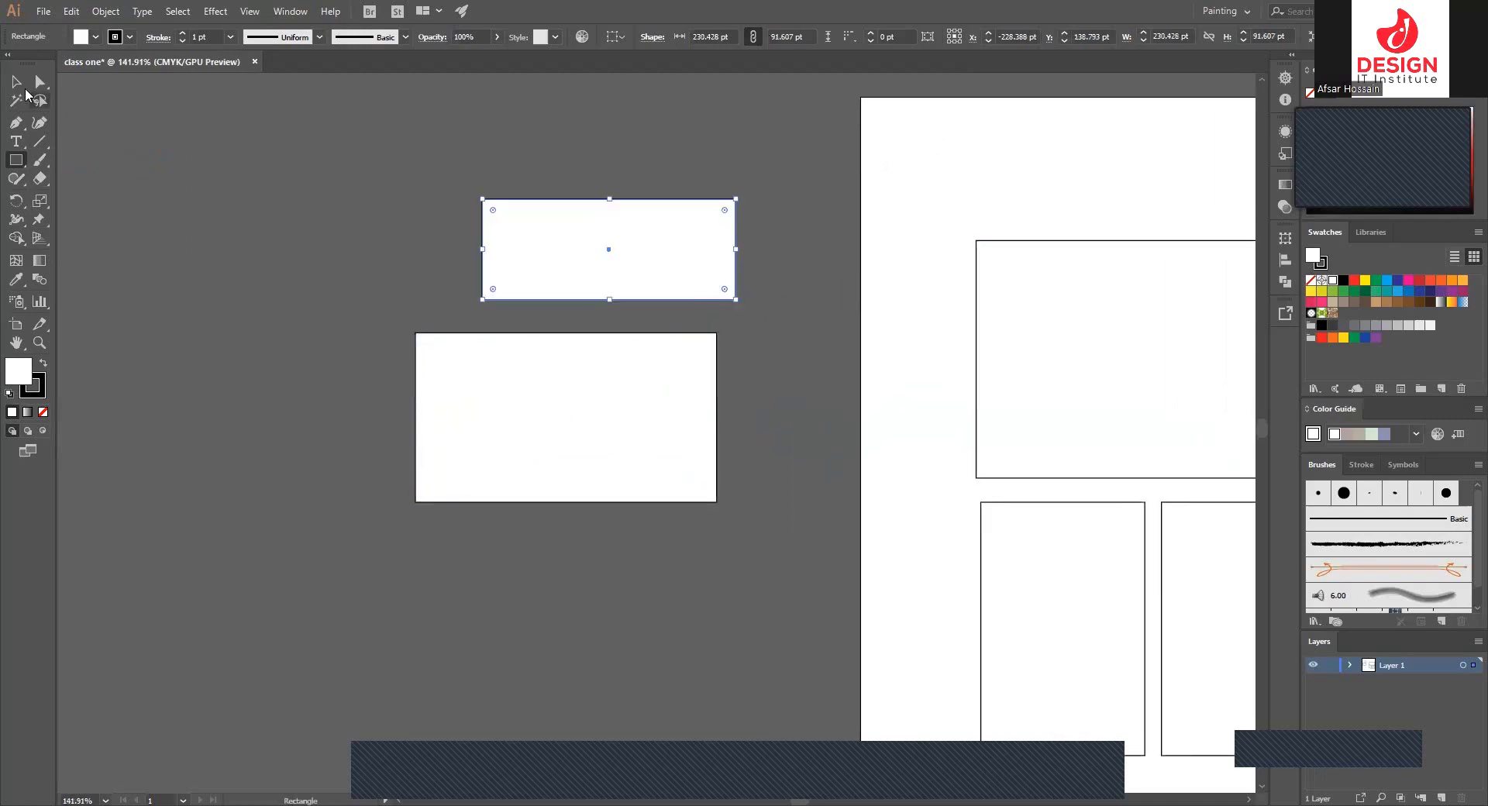
{"action": "left_click", "coordinate": [25, 92]}
{"action": "left_click", "coordinate": [332, 173]}
{"action": "scroll", "coordinate": [612, 198], "scroll_direction": "up", "scroll_amount": 3}
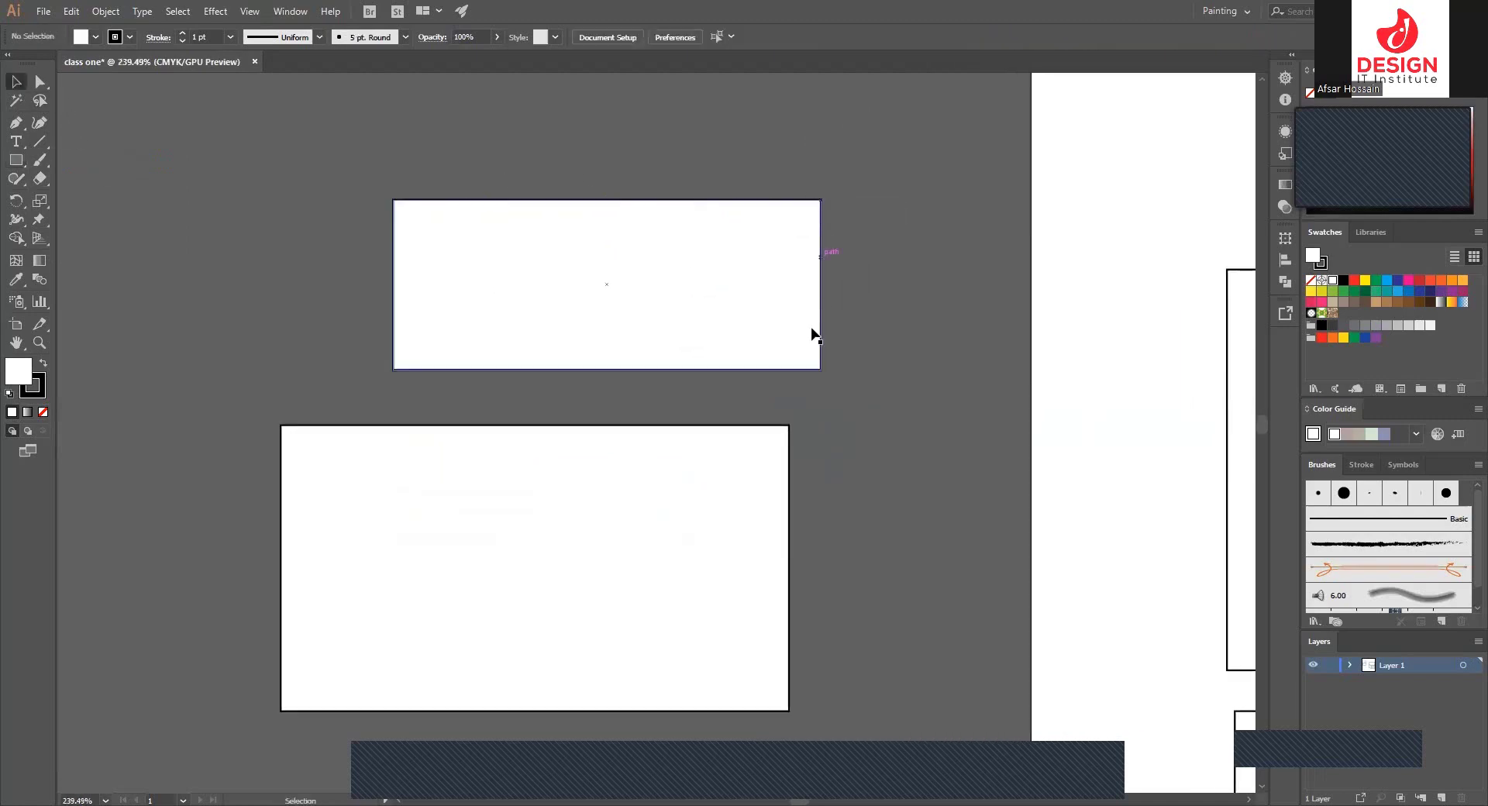
{"action": "scroll", "coordinate": [147, 245], "scroll_direction": "left", "scroll_amount": 3}
- Draw a wide rounded rectangle above the practice rectangles
{"action": "left_click", "coordinate": [17, 163]}
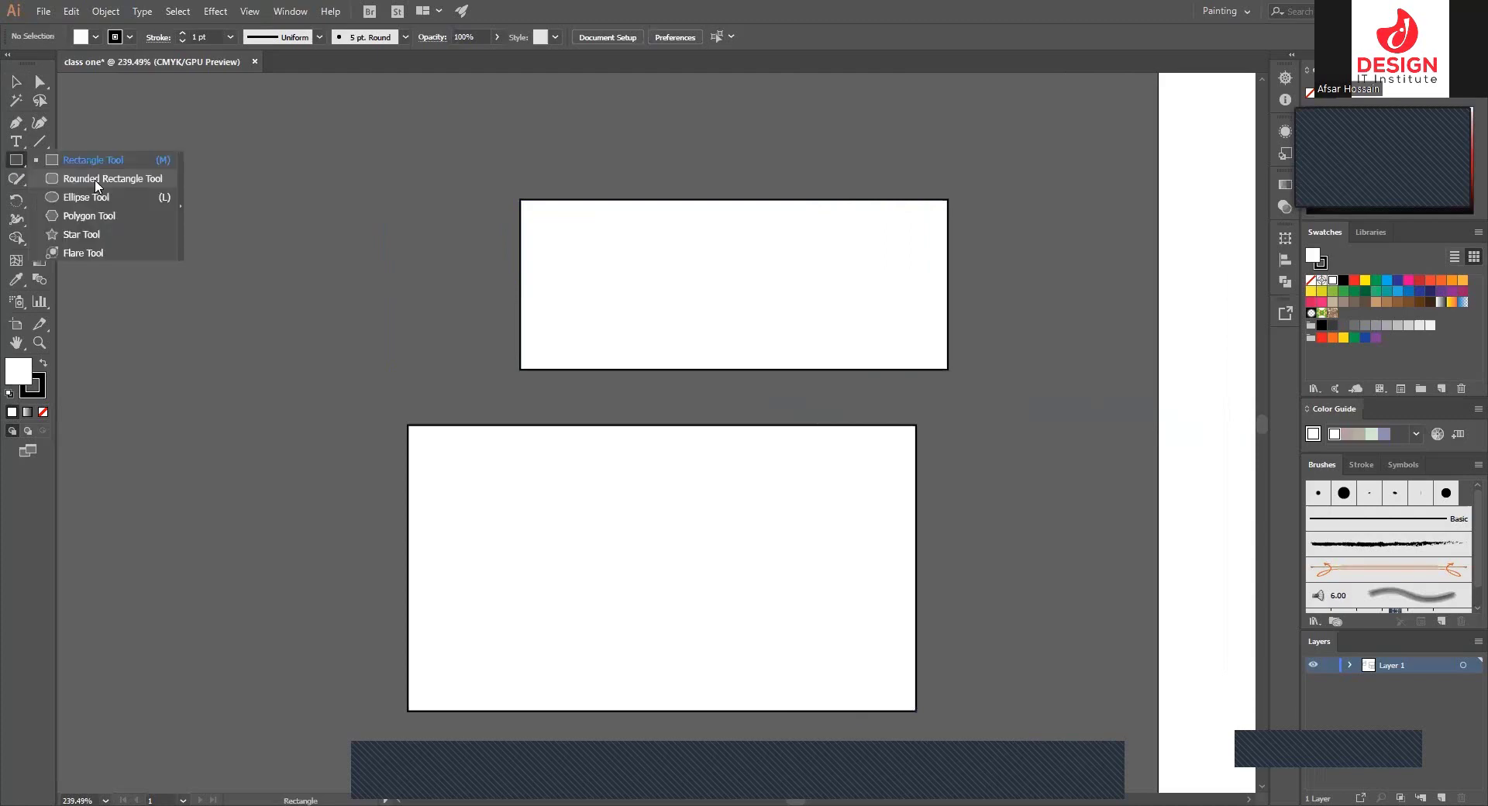
{"action": "left_click", "coordinate": [93, 178]}
{"action": "scroll", "coordinate": [465, 225], "scroll_direction": "up", "scroll_amount": 3}
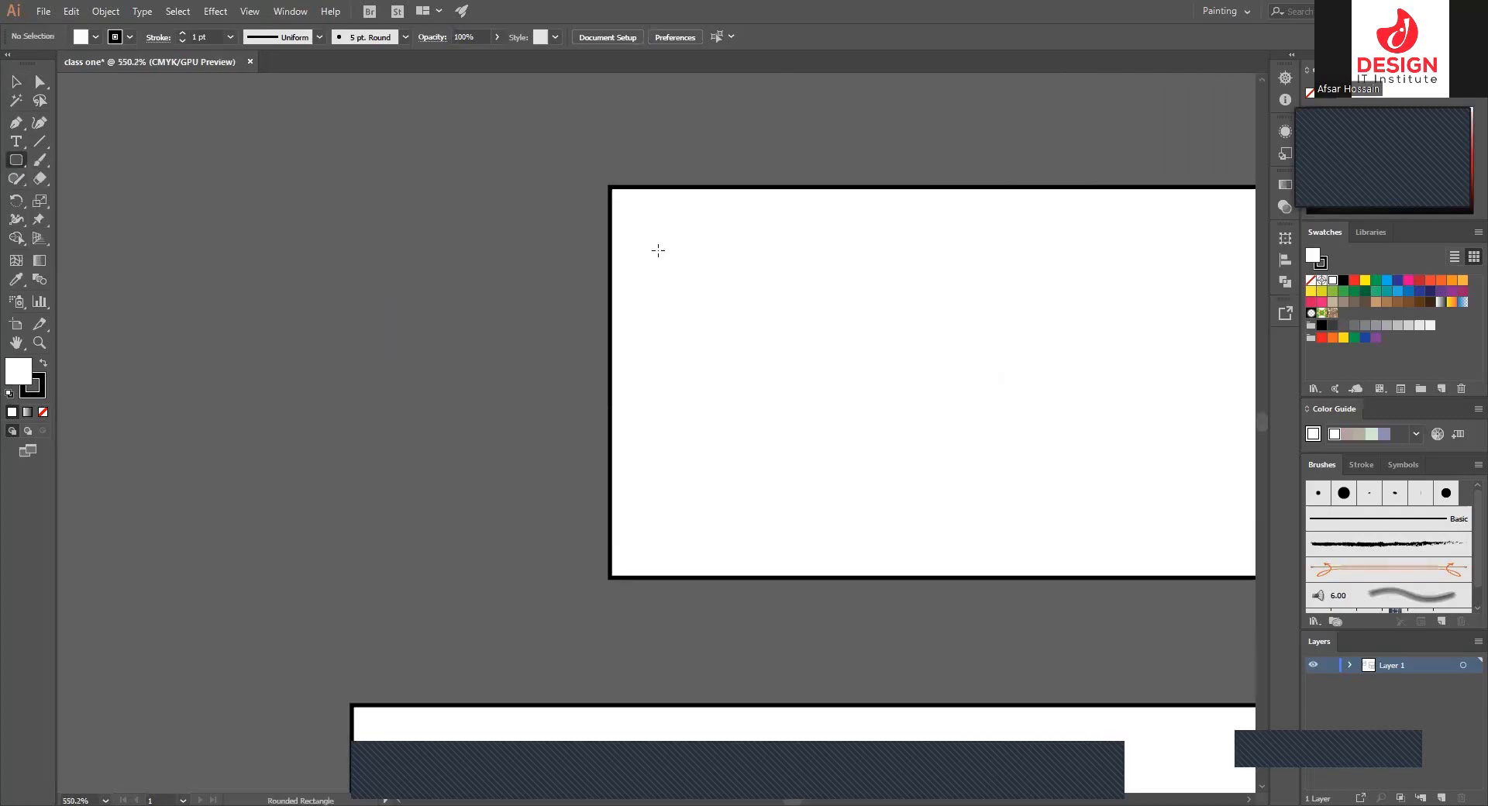
{"action": "scroll", "coordinate": [540, 385], "scroll_direction": "right", "scroll_amount": 5}
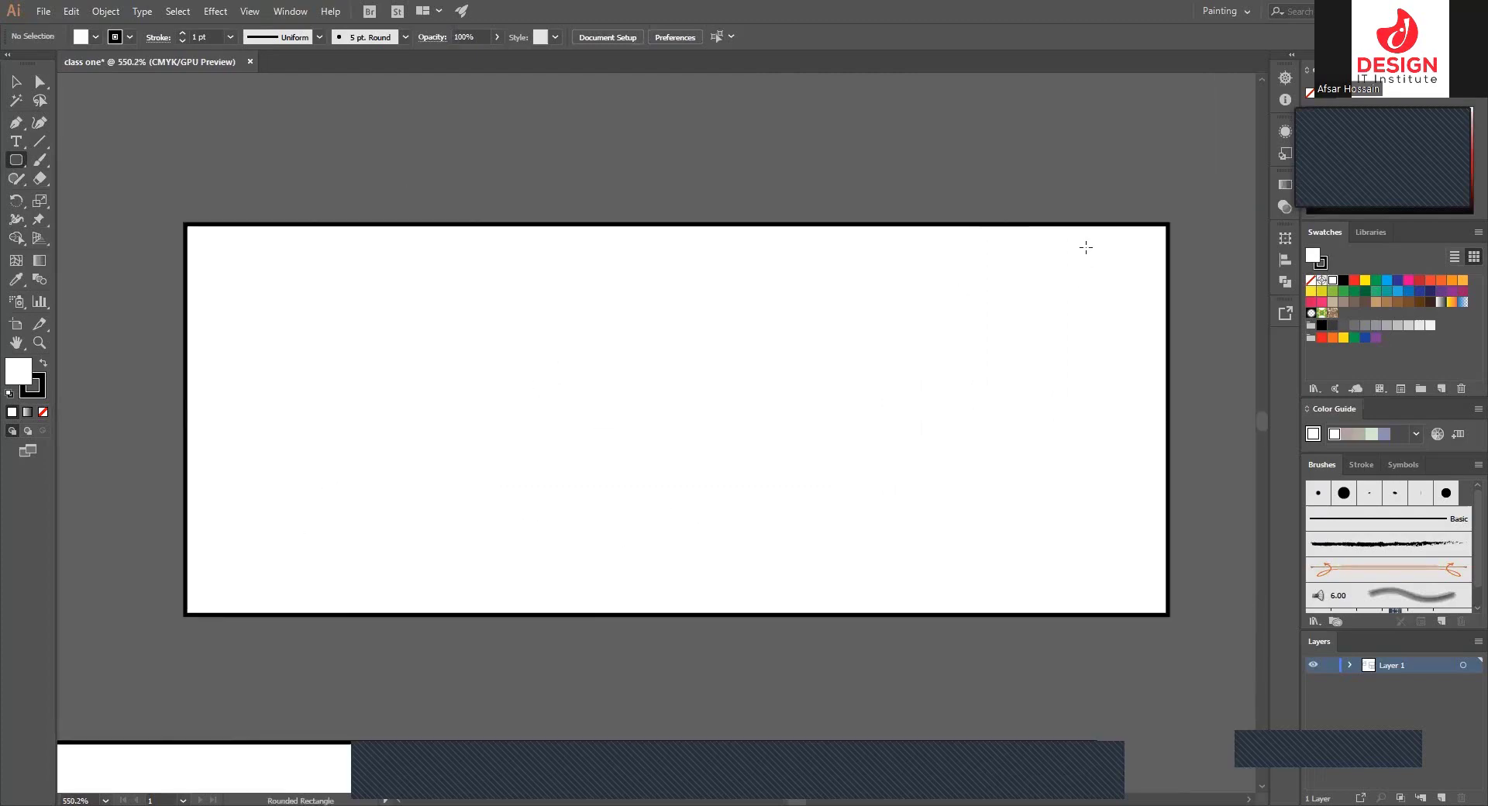
{"action": "scroll", "coordinate": [558, 337], "scroll_direction": "down", "scroll_amount": 5}
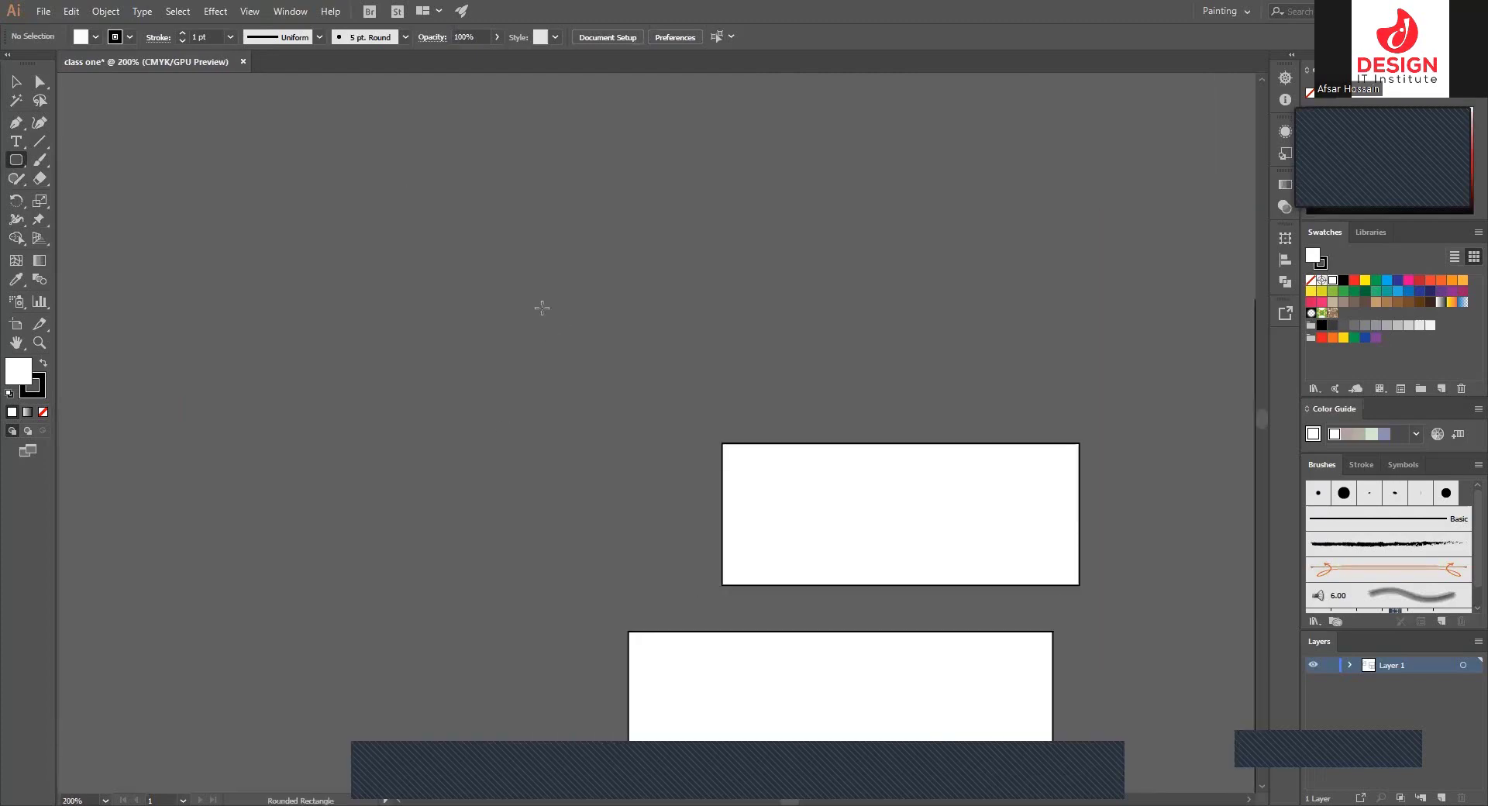
{"action": "left_click_drag", "start_coordinate": [471, 220], "coordinate": [841, 395]}
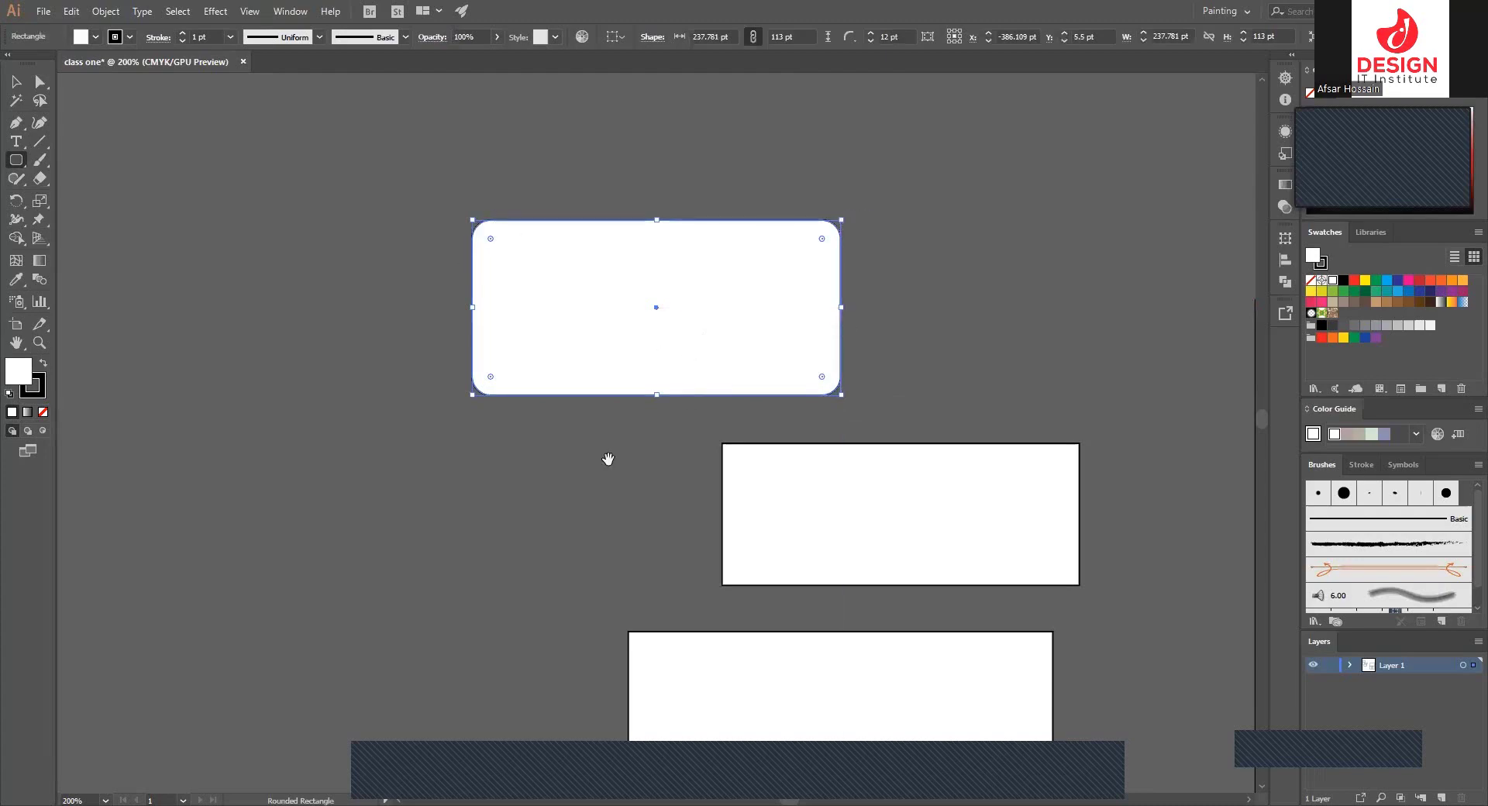
- Add a tall narrow, a square and a small rounded rectangle beside it
{"action": "left_click_drag", "start_coordinate": [608, 459], "coordinate": [424, 417]}
{"action": "left_click_drag", "start_coordinate": [782, 156], "coordinate": [868, 330]}
{"action": "left_click_drag", "start_coordinate": [908, 168], "coordinate": [1046, 323]}
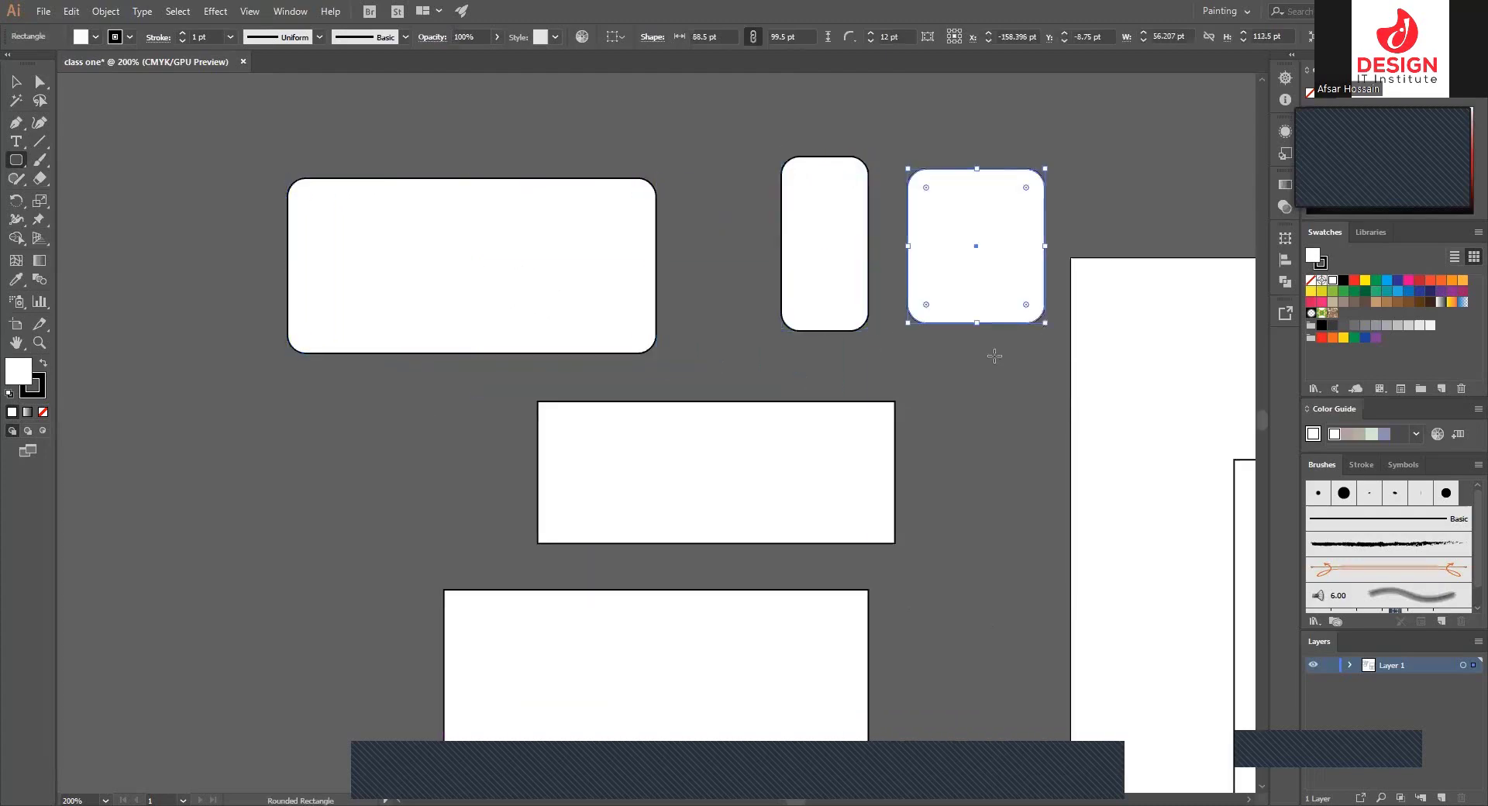
{"action": "left_click_drag", "start_coordinate": [954, 353], "coordinate": [1046, 469]}
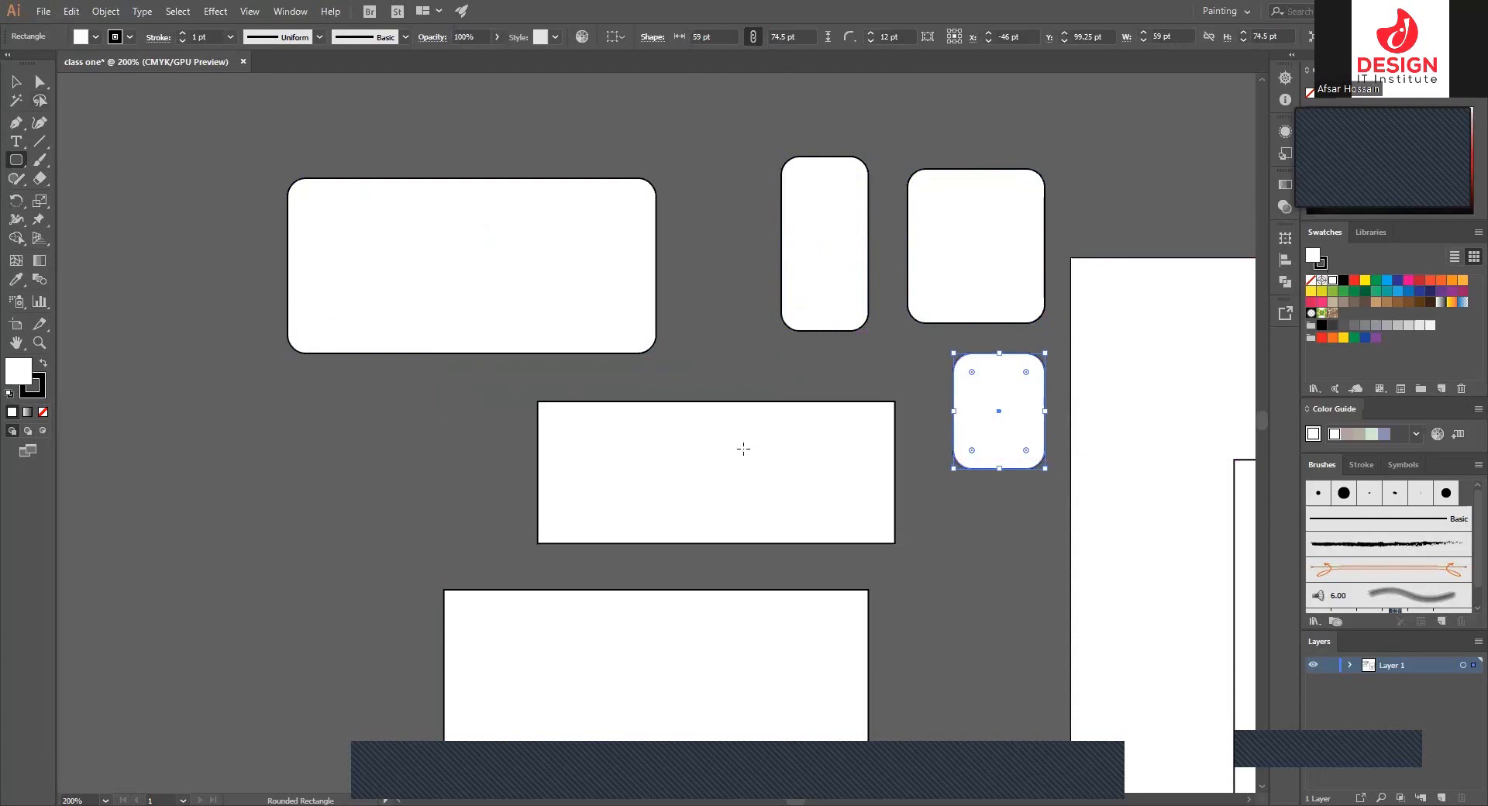
{"action": "key", "text": "ctrl+minus"}
{"action": "key", "text": "ctrl+minus"}
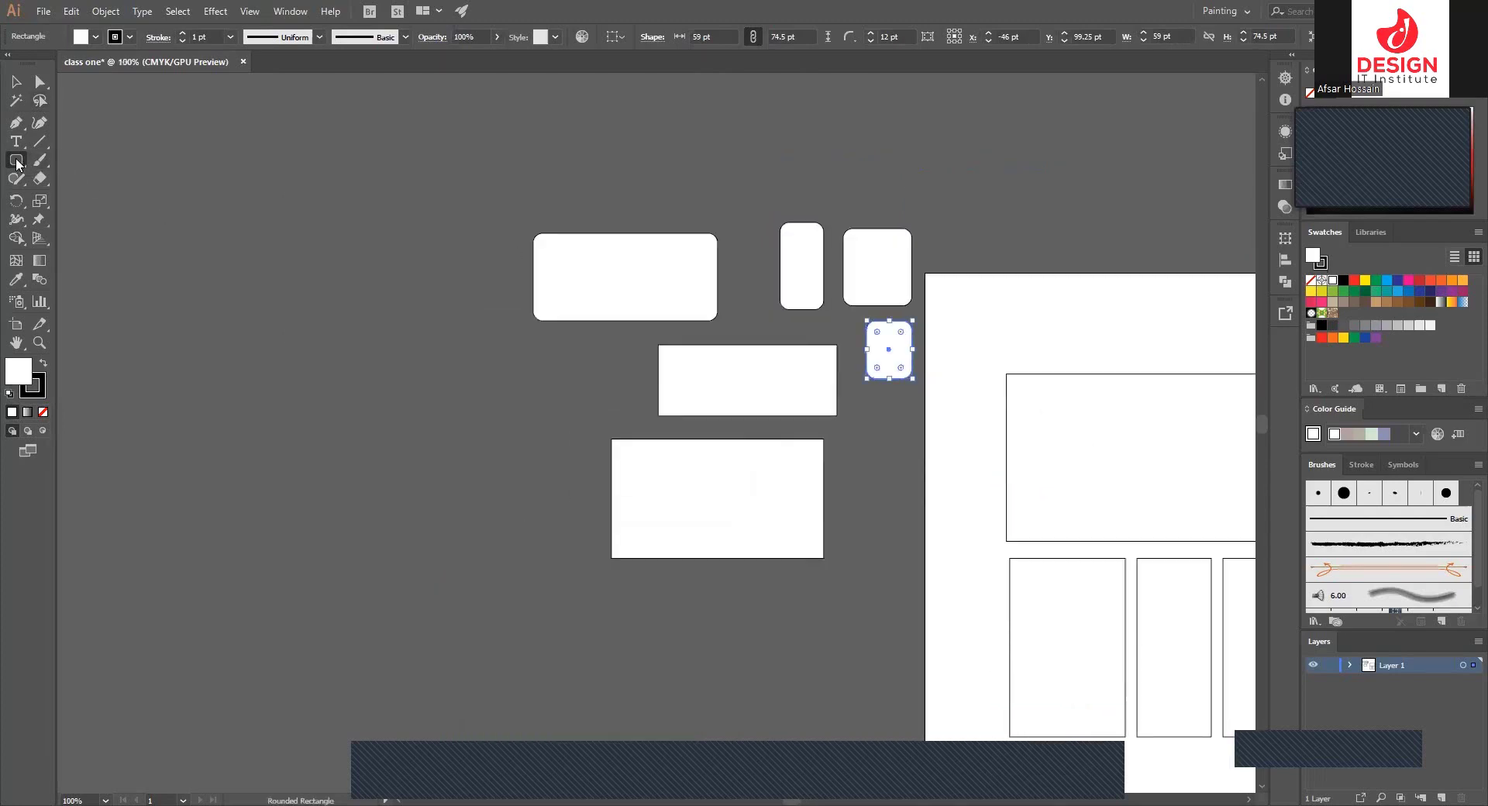
- Draw a large ellipse, a smaller ellipse, another ellipse and a circle on the pasteboard
{"action": "left_click", "coordinate": [16, 160]}
{"action": "left_click", "coordinate": [85, 193]}
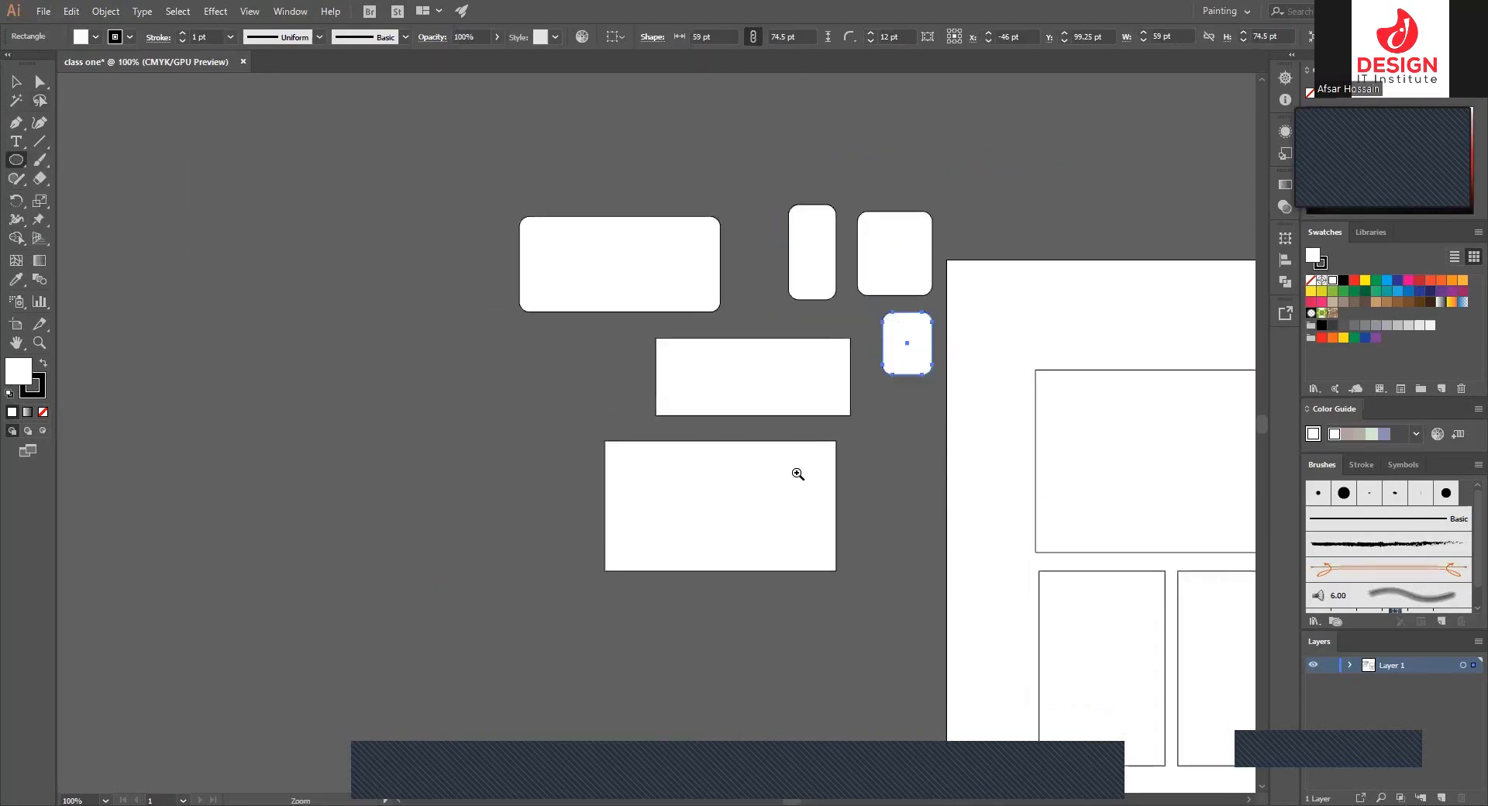
{"action": "scroll", "coordinate": [798, 474], "scroll_direction": "up", "scroll_amount": 3}
{"action": "scroll", "coordinate": [502, 290], "scroll_direction": "left", "scroll_amount": 3}
{"action": "scroll", "coordinate": [604, 342], "scroll_direction": "up", "scroll_amount": 3}
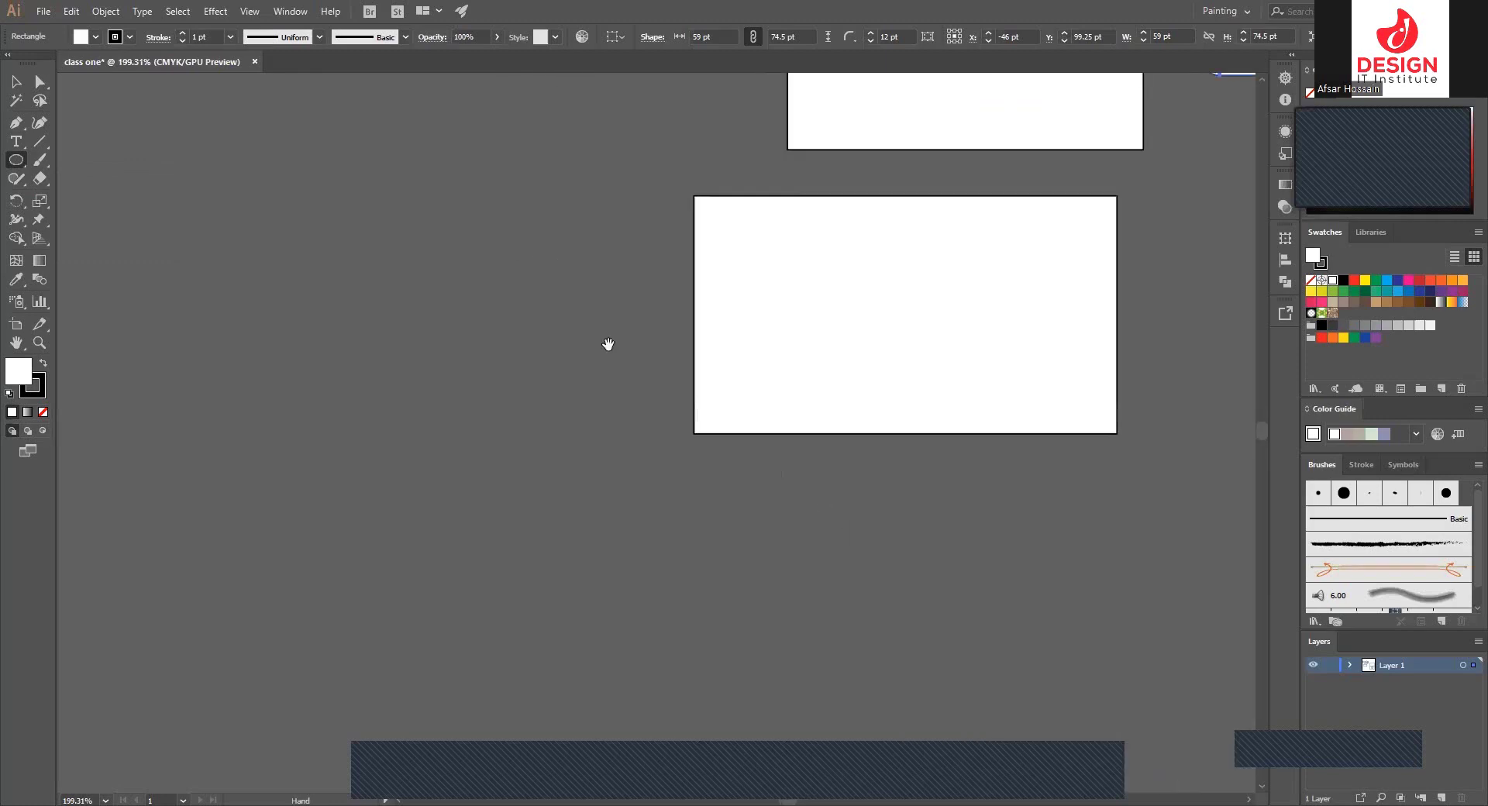
{"action": "scroll", "coordinate": [598, 285], "scroll_direction": "up", "scroll_amount": 2}
{"action": "scroll", "coordinate": [668, 373], "scroll_direction": "up", "scroll_amount": 2}
{"action": "left_click_drag", "start_coordinate": [438, 256], "coordinate": [782, 491]}
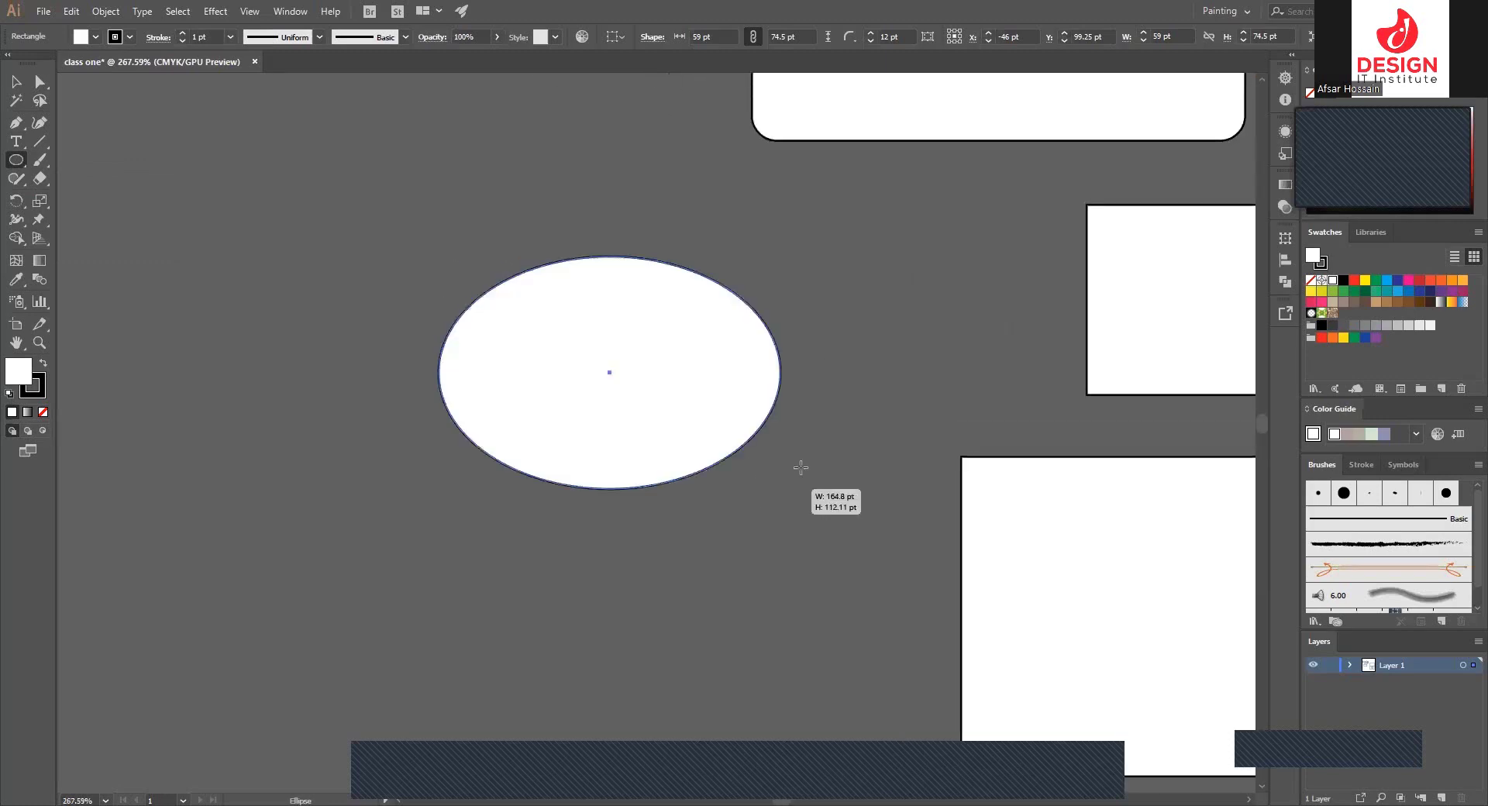
{"action": "left_click_drag", "start_coordinate": [837, 252], "coordinate": [990, 365]}
{"action": "scroll", "coordinate": [610, 321], "scroll_direction": "down", "scroll_amount": 5}
{"action": "scroll", "coordinate": [610, 320], "scroll_direction": "left", "scroll_amount": 2}
{"action": "left_click_drag", "start_coordinate": [610, 320], "coordinate": [841, 503]}
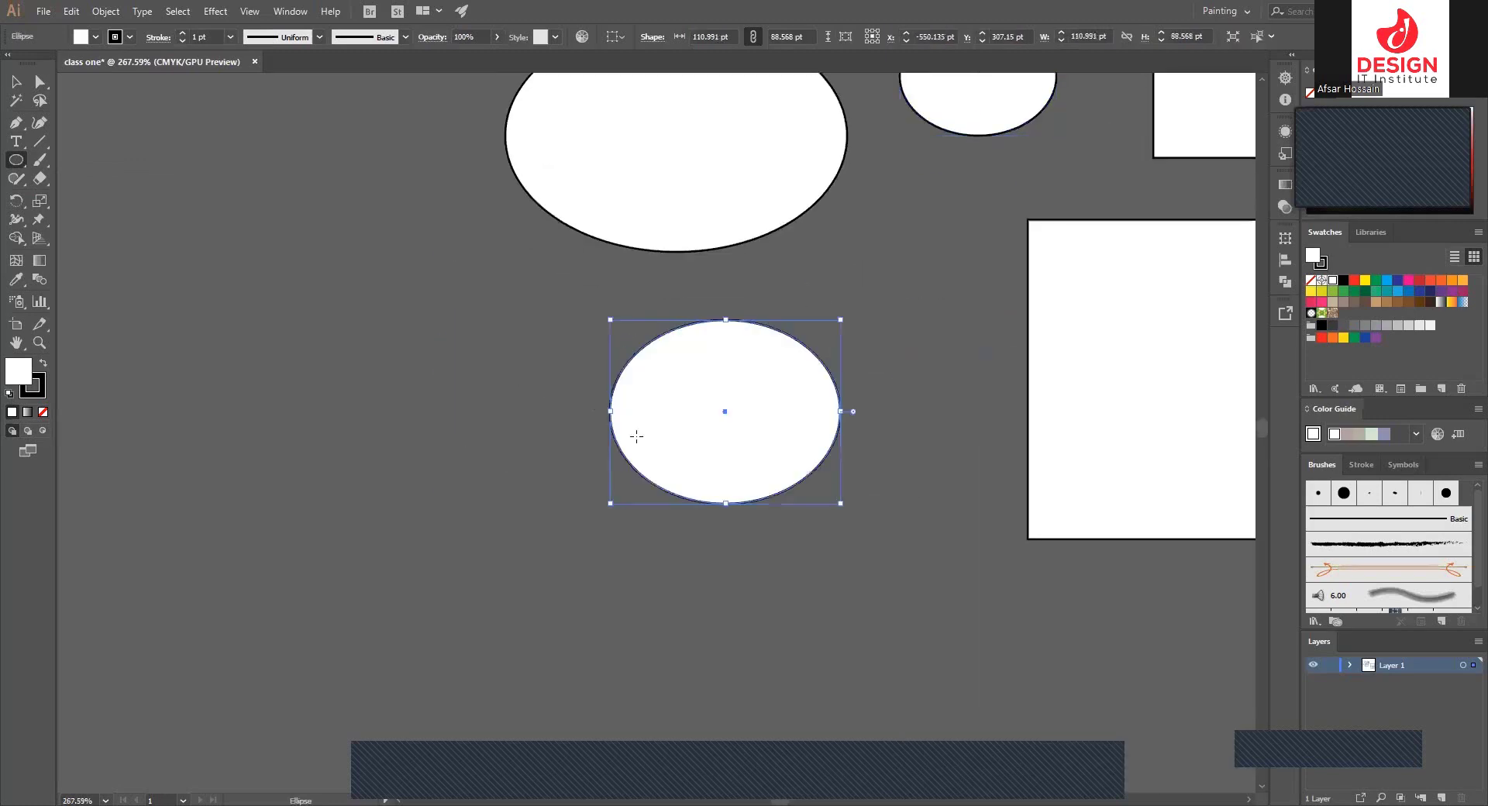
{"action": "left_click_drag", "start_coordinate": [288, 290], "coordinate": [517, 515]}
- Add wide, tall thin, small and circular ellipses around them, then view at 100%
{"action": "scroll", "coordinate": [505, 339], "scroll_direction": "down", "scroll_amount": 5}
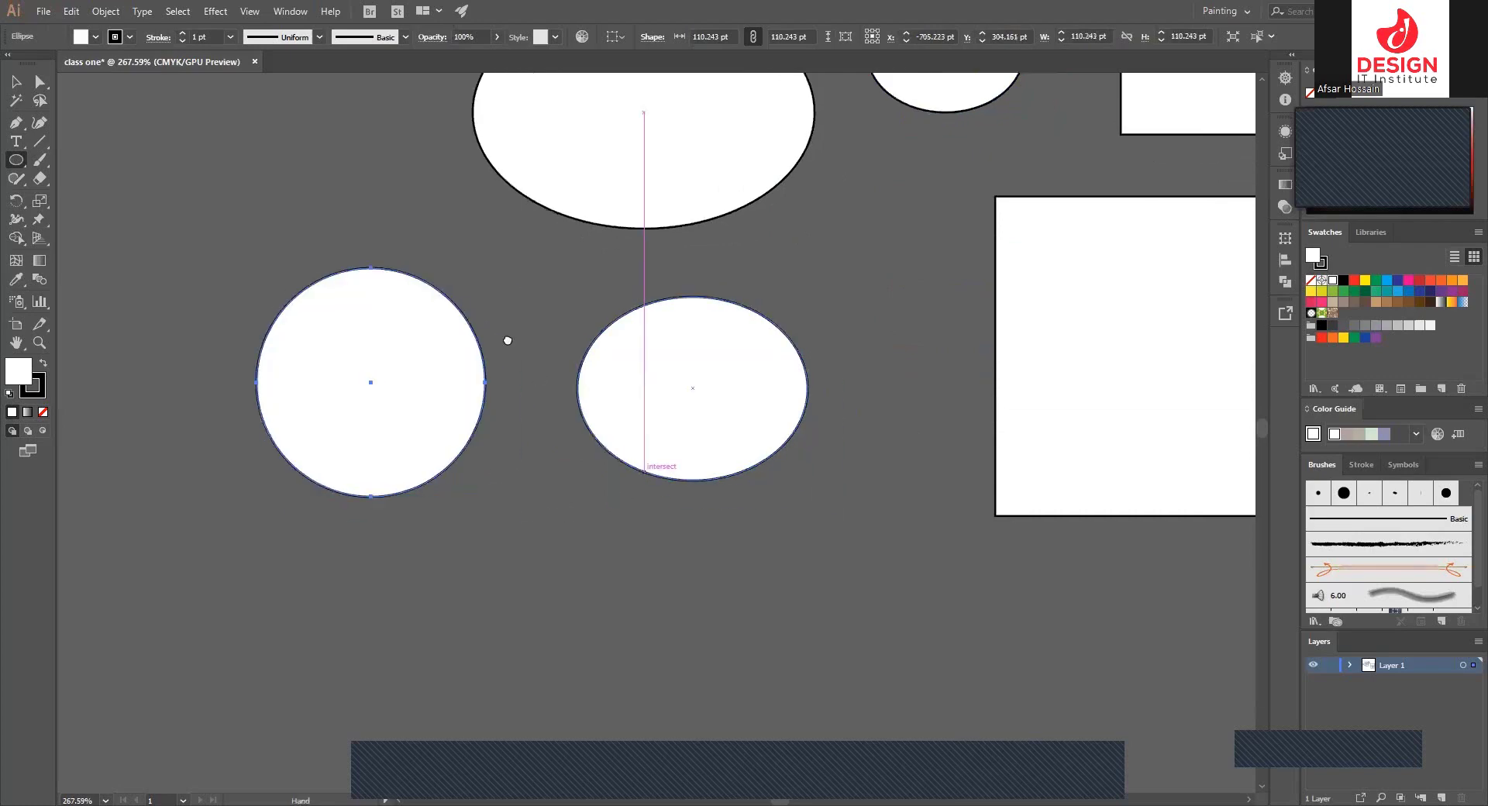
{"action": "scroll", "coordinate": [505, 339], "scroll_direction": "right", "scroll_amount": 4}
{"action": "left_click_drag", "start_coordinate": [471, 377], "coordinate": [640, 477]}
{"action": "left_click_drag", "start_coordinate": [763, 337], "coordinate": [789, 510]}
{"action": "left_click_drag", "start_coordinate": [749, 200], "coordinate": [801, 259]}
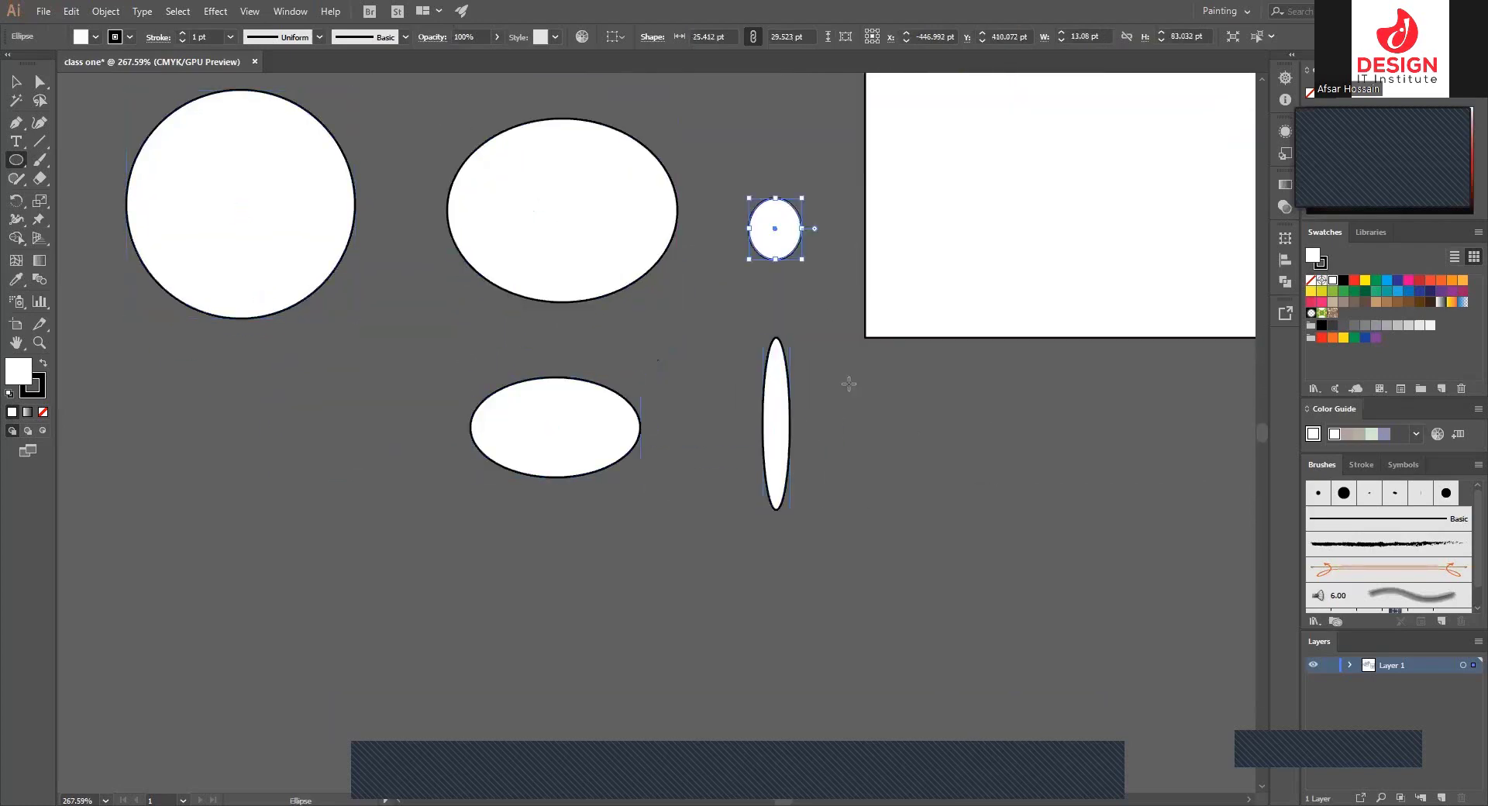
{"action": "left_click_drag", "start_coordinate": [851, 386], "coordinate": [968, 504]}
{"action": "left_click_drag", "start_coordinate": [586, 553], "coordinate": [744, 636]}
{"action": "left_click_drag", "start_coordinate": [286, 347], "coordinate": [380, 482]}
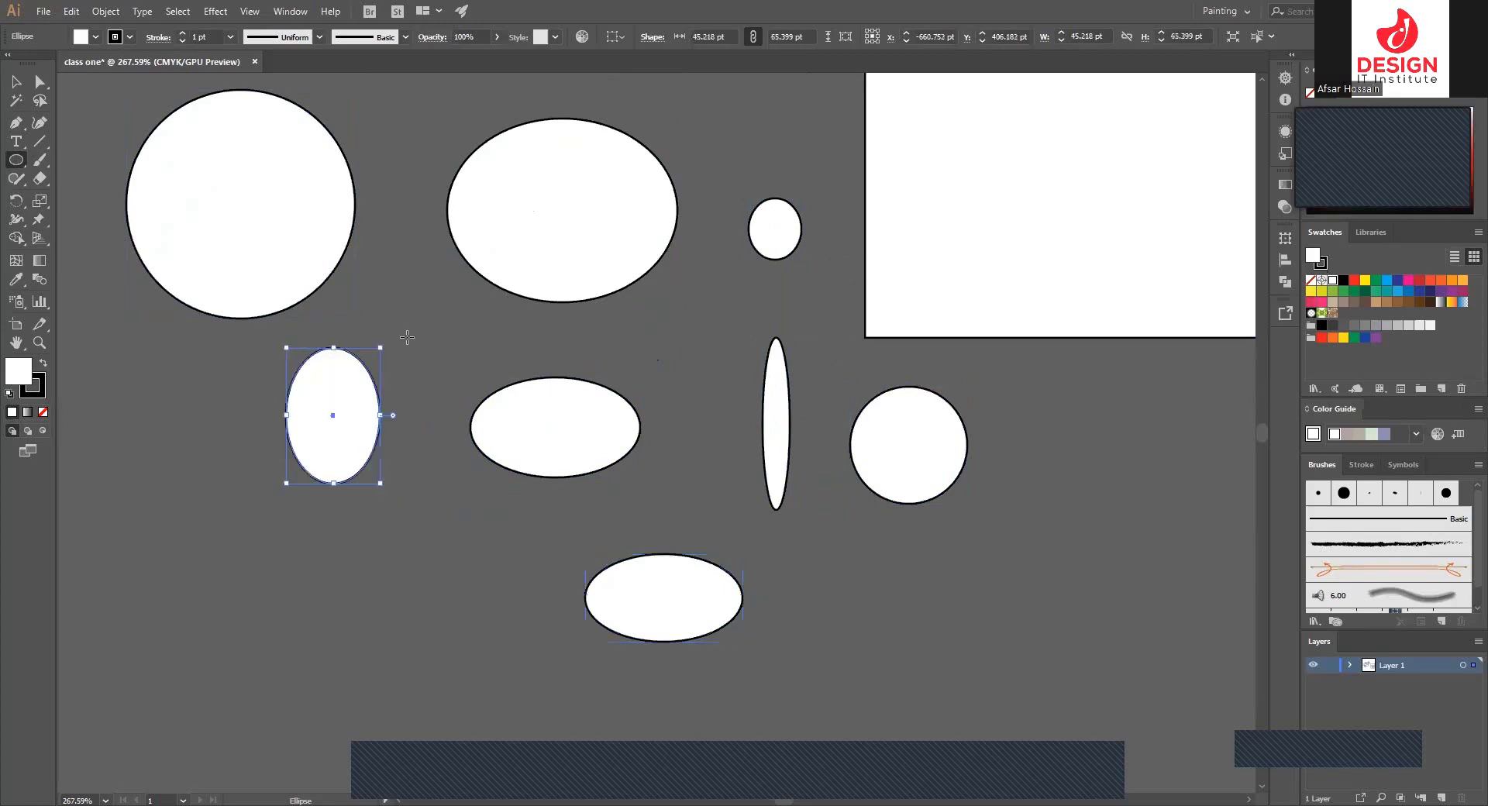
{"action": "left_click_drag", "start_coordinate": [408, 290], "coordinate": [421, 397]}
{"action": "mouse_move", "coordinate": [759, 278]}
{"action": "left_mouse_down"}
{"action": "mouse_move", "coordinate": [786, 386]}
{"action": "mouse_move", "coordinate": [767, 375]}
{"action": "left_mouse_up"}
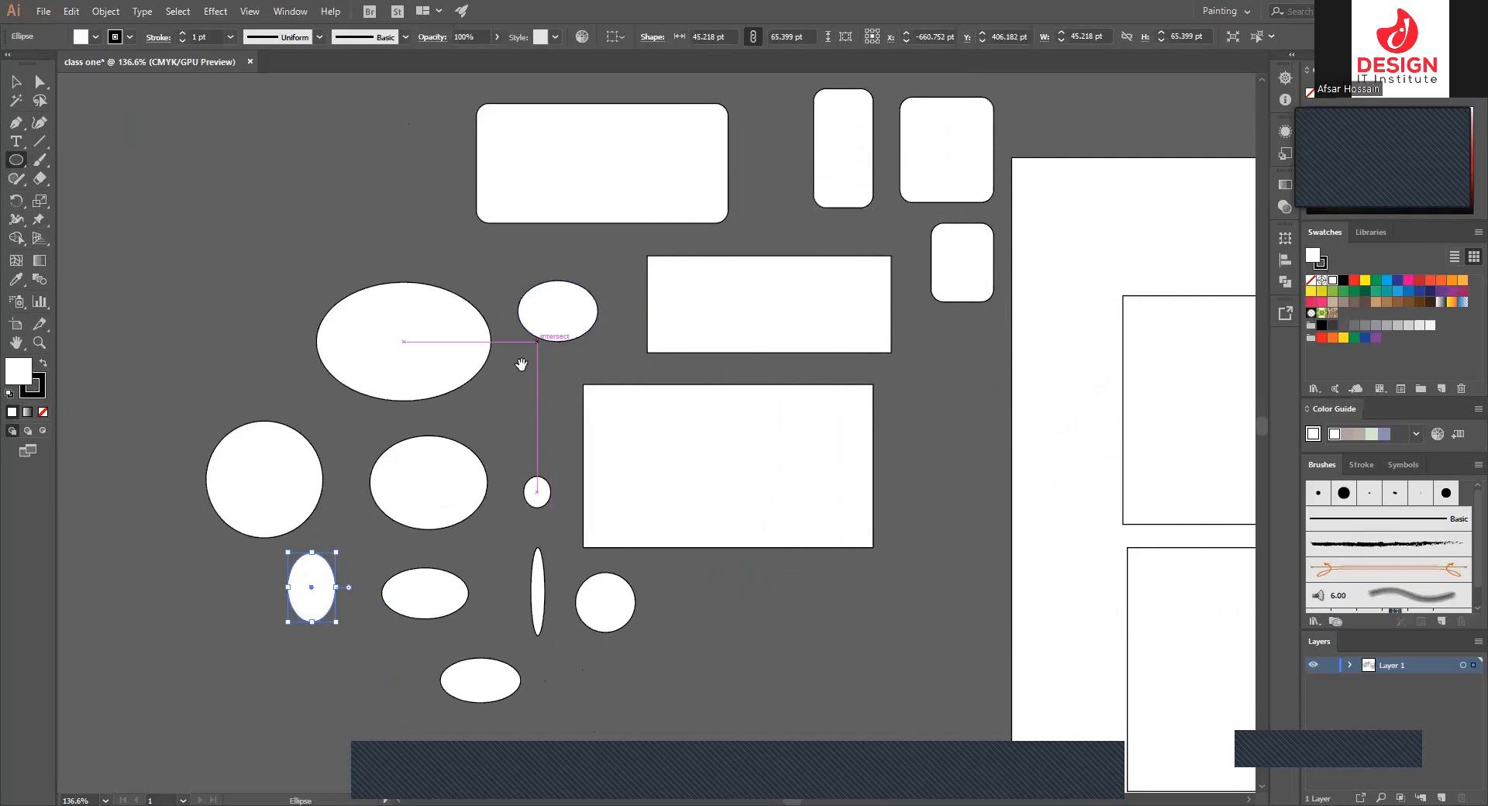
{"action": "left_click_drag", "start_coordinate": [521, 364], "coordinate": [486, 314]}
{"action": "key", "text": "ctrl+1"}
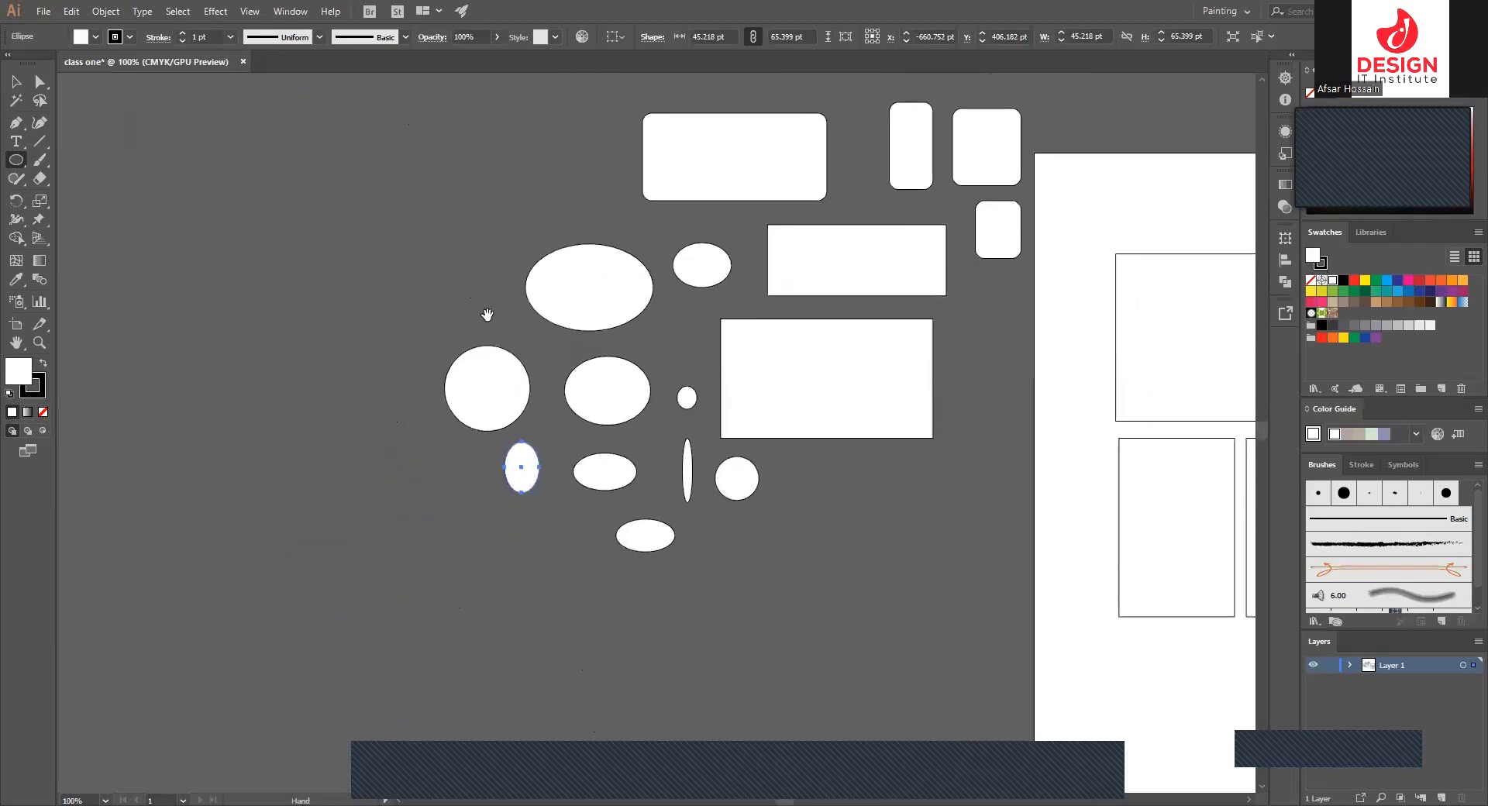
- Draw an ellipse at the upper left and a circle about 93.8 pt across
{"action": "left_click_drag", "start_coordinate": [22, 163], "coordinate": [66, 193]}
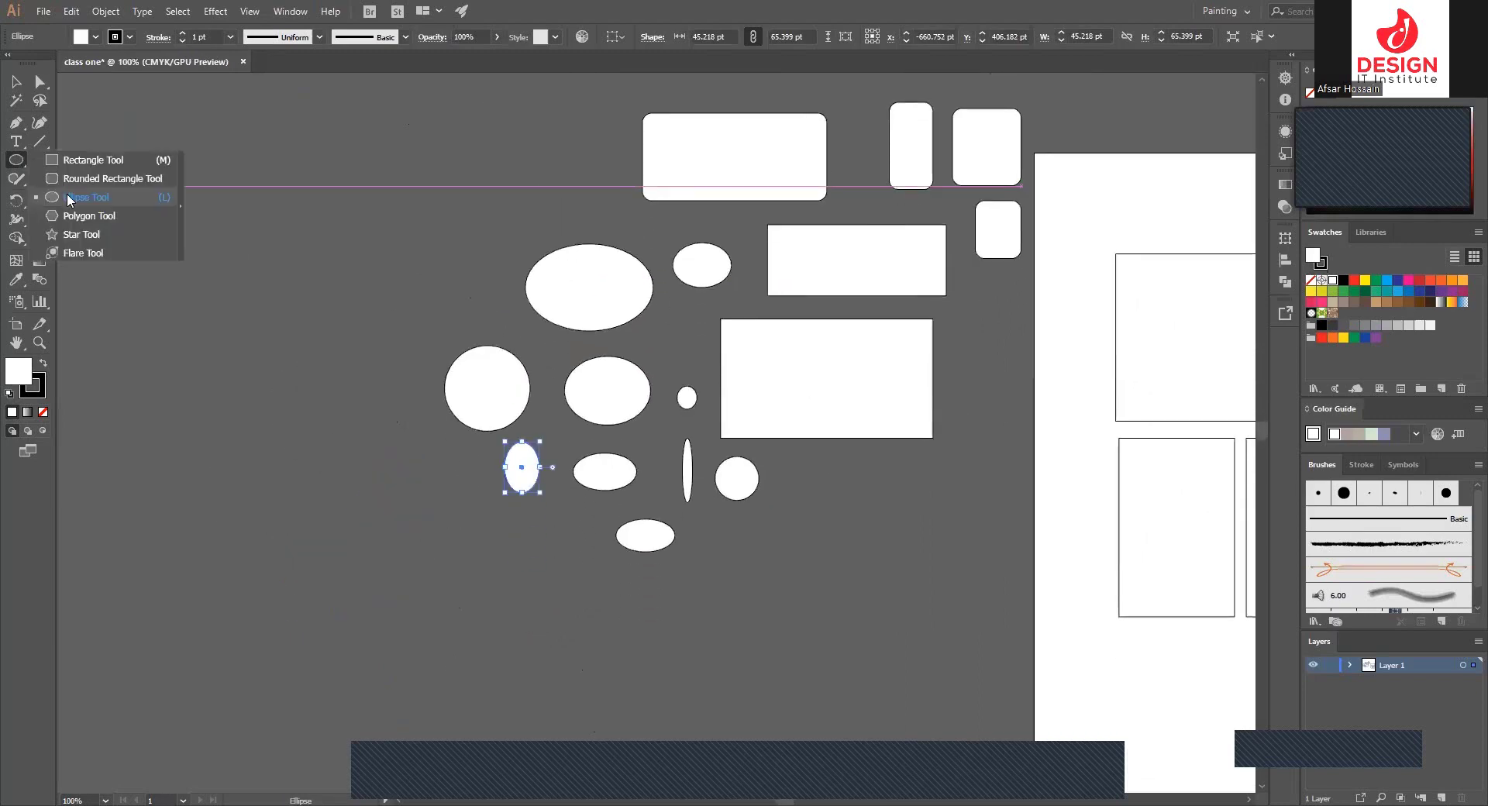
{"action": "scroll", "coordinate": [752, 367], "scroll_direction": "up", "scroll_amount": 5}
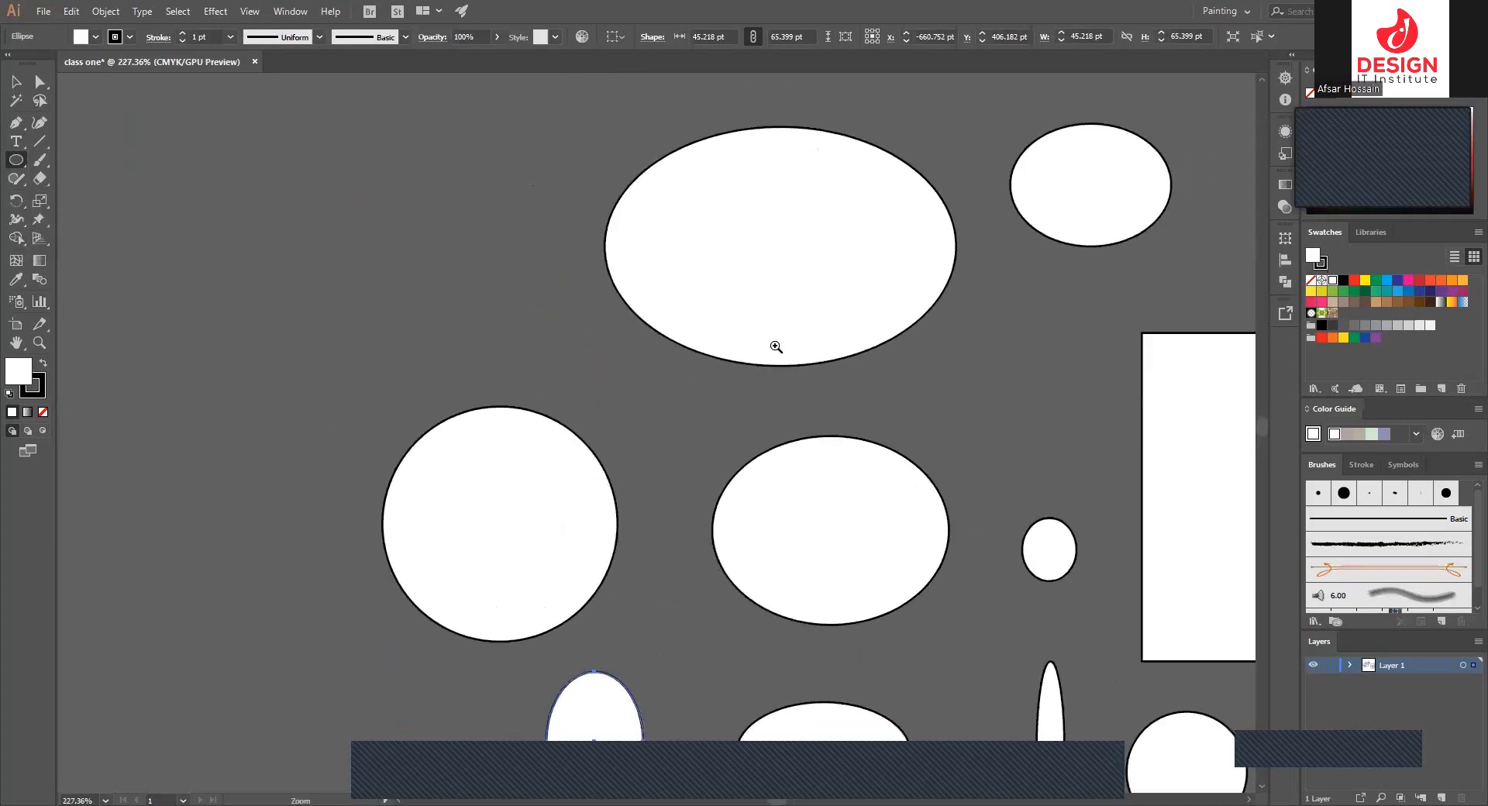
{"action": "scroll", "coordinate": [801, 336], "scroll_direction": "down", "scroll_amount": 2}
{"action": "scroll", "coordinate": [681, 408], "scroll_direction": "down", "scroll_amount": 2}
{"action": "scroll", "coordinate": [710, 294], "scroll_direction": "down", "scroll_amount": 1}
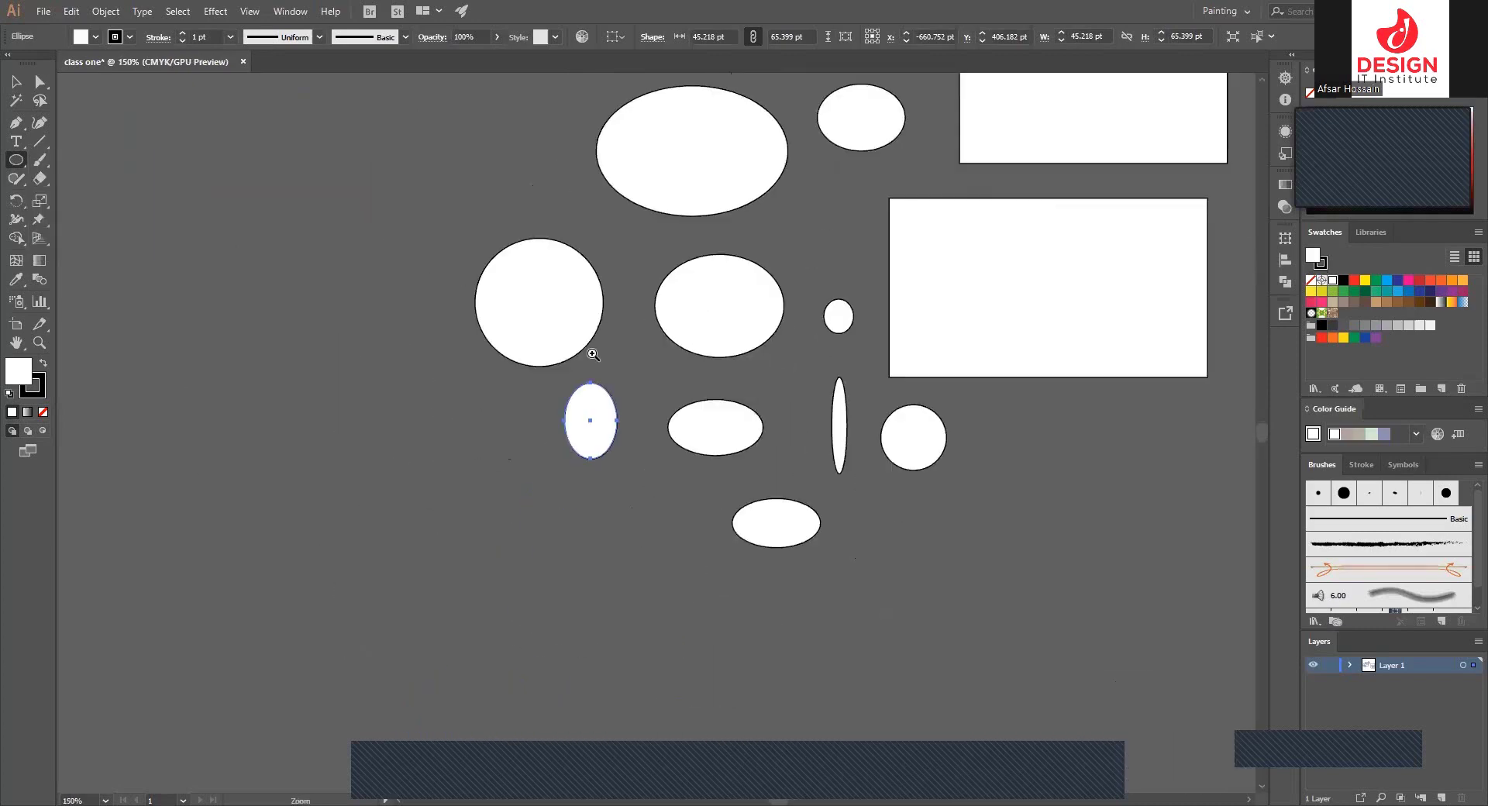
{"action": "scroll", "coordinate": [731, 402], "scroll_direction": "up", "scroll_amount": 3}
{"action": "left_click_drag", "start_coordinate": [576, 257], "coordinate": [654, 435]}
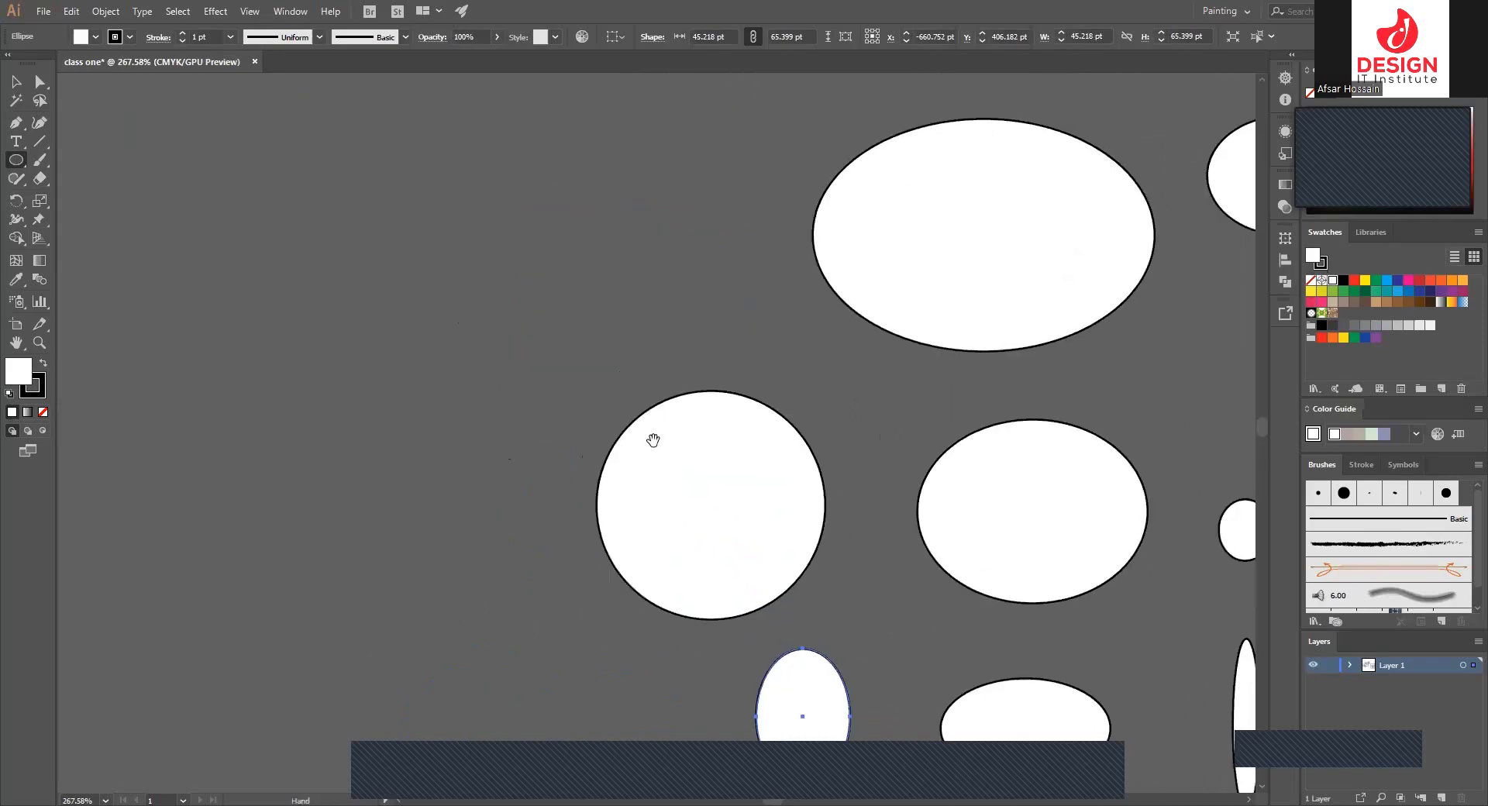
{"action": "left_click_drag", "start_coordinate": [528, 175], "coordinate": [733, 317]}
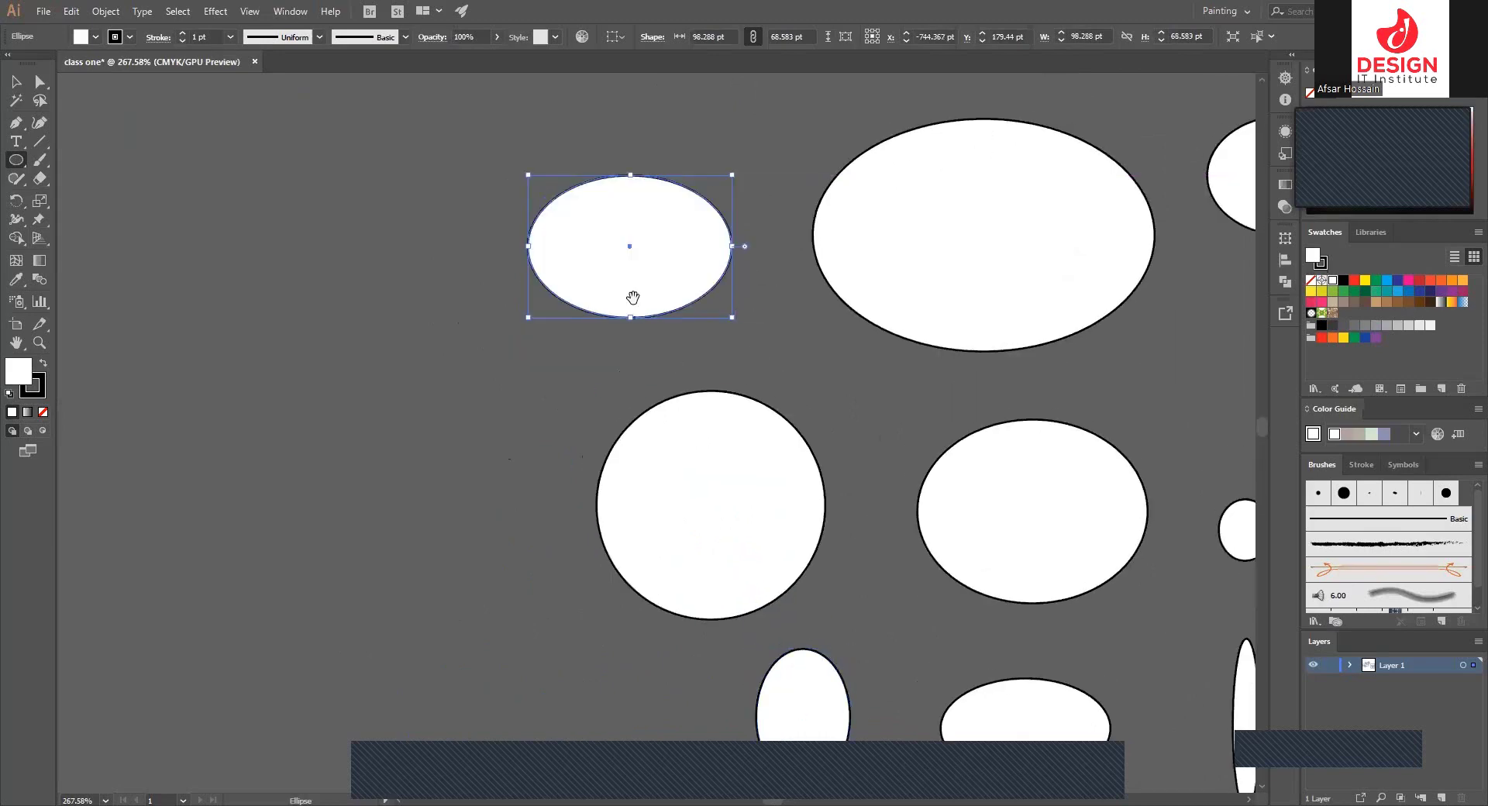
{"action": "scroll", "coordinate": [633, 298], "scroll_direction": "up", "scroll_amount": 2}
{"action": "scroll", "coordinate": [621, 283], "scroll_direction": "up", "scroll_amount": 2}
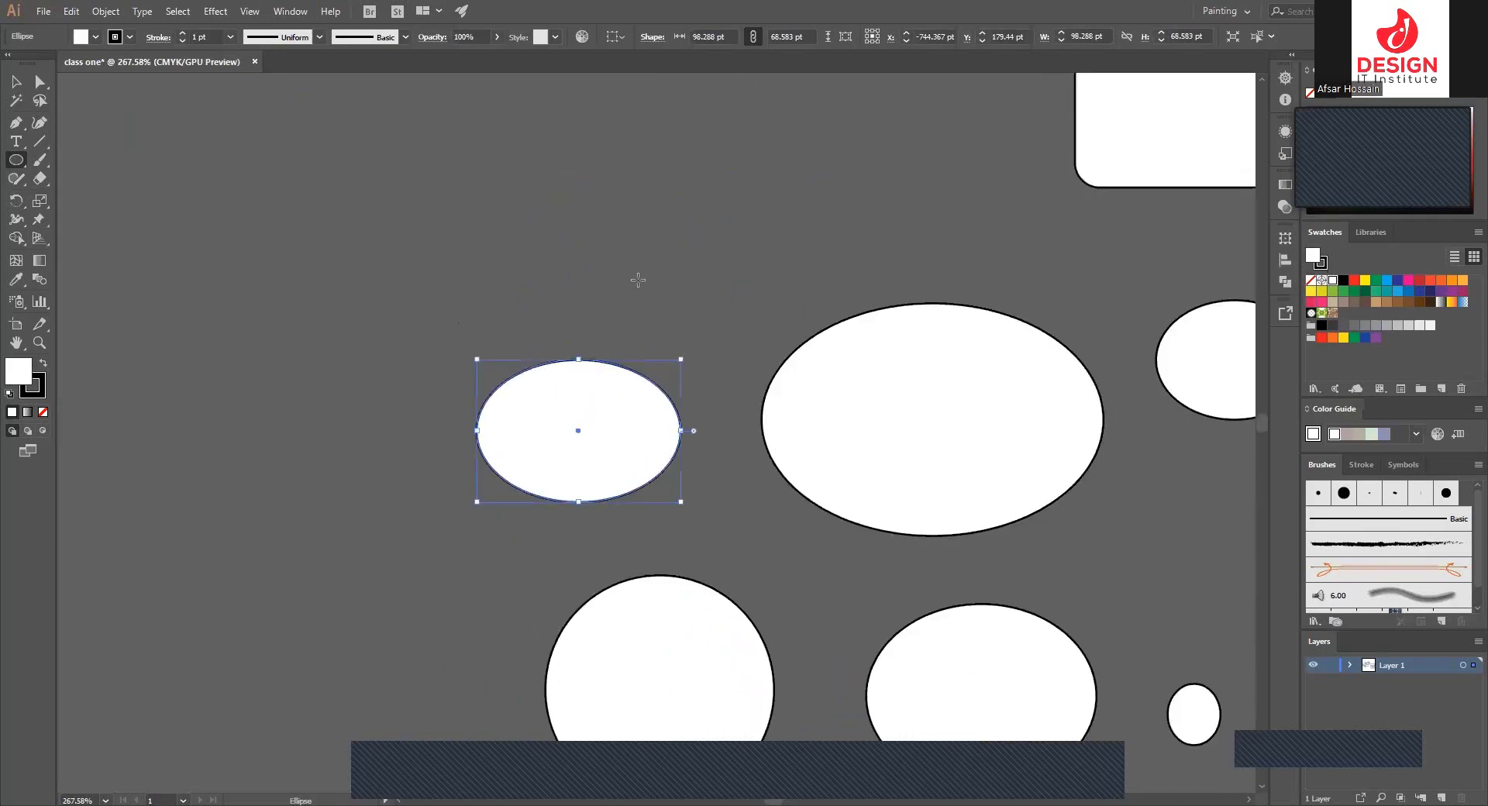
{"action": "scroll", "coordinate": [581, 349], "scroll_direction": "up", "scroll_amount": 2}
{"action": "scroll", "coordinate": [585, 322], "scroll_direction": "up", "scroll_amount": 1}
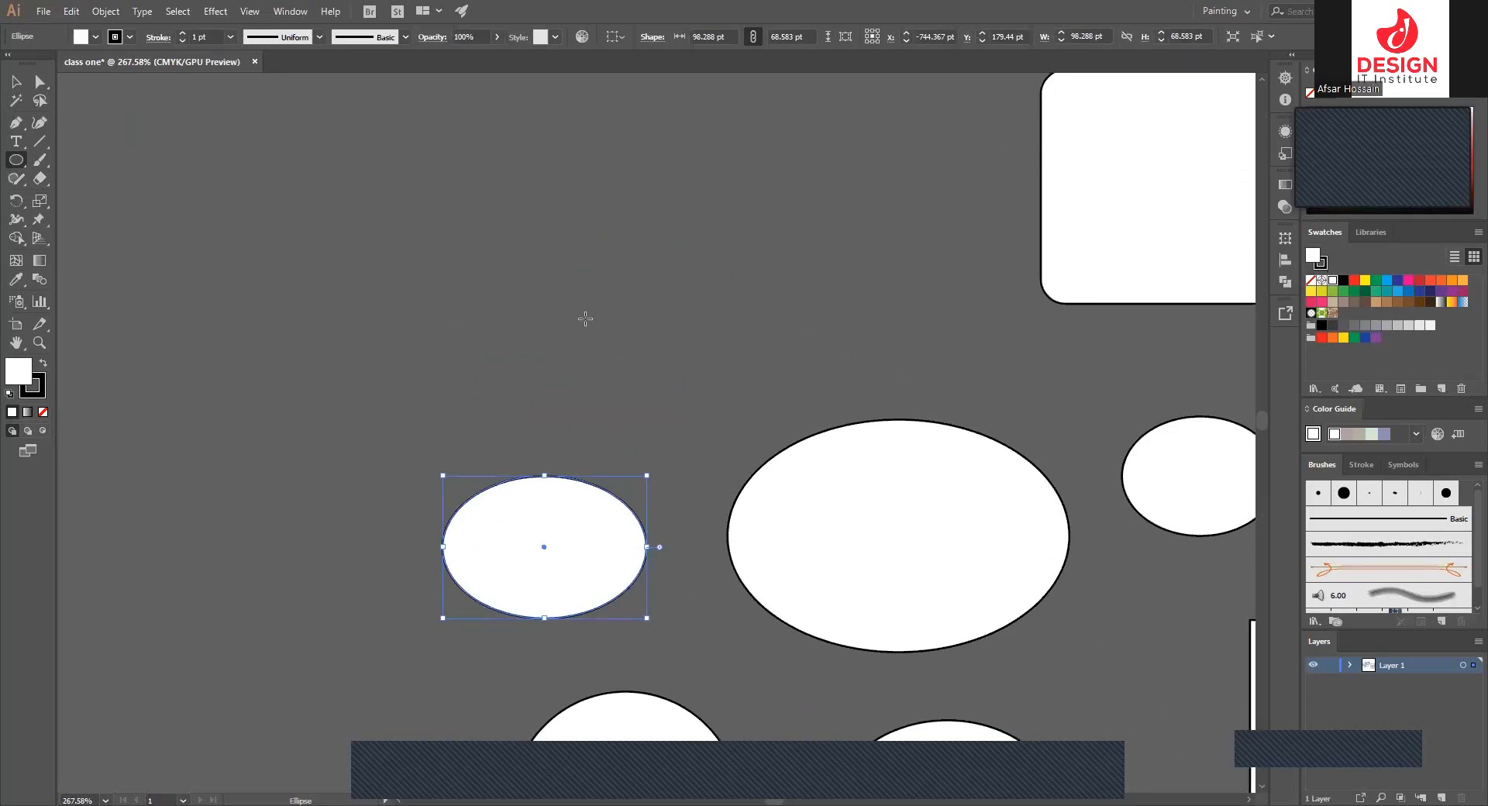
{"action": "left_click_drag", "start_coordinate": [597, 224], "coordinate": [791, 388]}
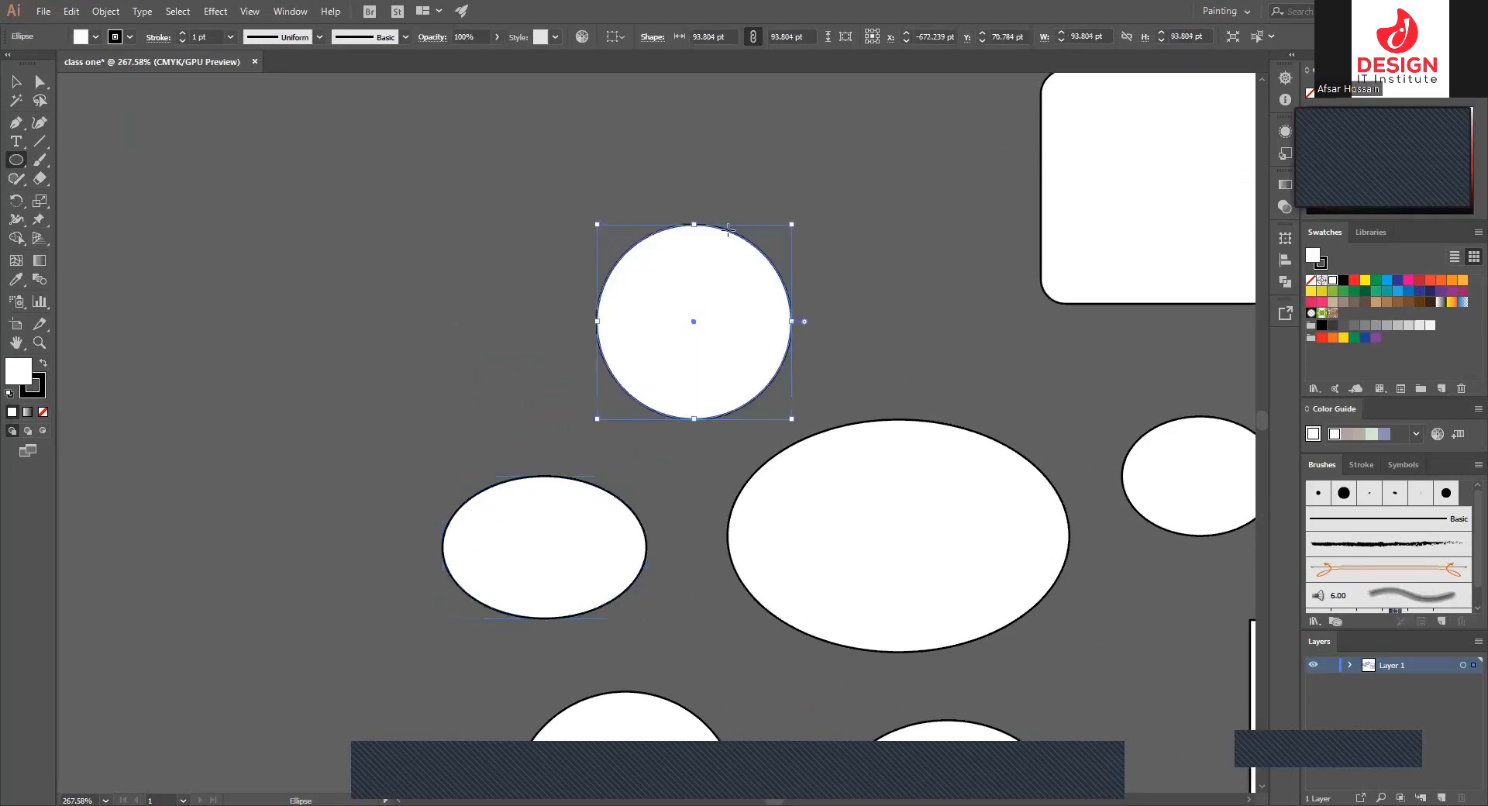
- Add a slightly larger circle and small circles about 66 pt across
{"action": "left_click_drag", "start_coordinate": [645, 266], "coordinate": [716, 393]}
{"action": "left_click_drag", "start_coordinate": [419, 226], "coordinate": [616, 424]}
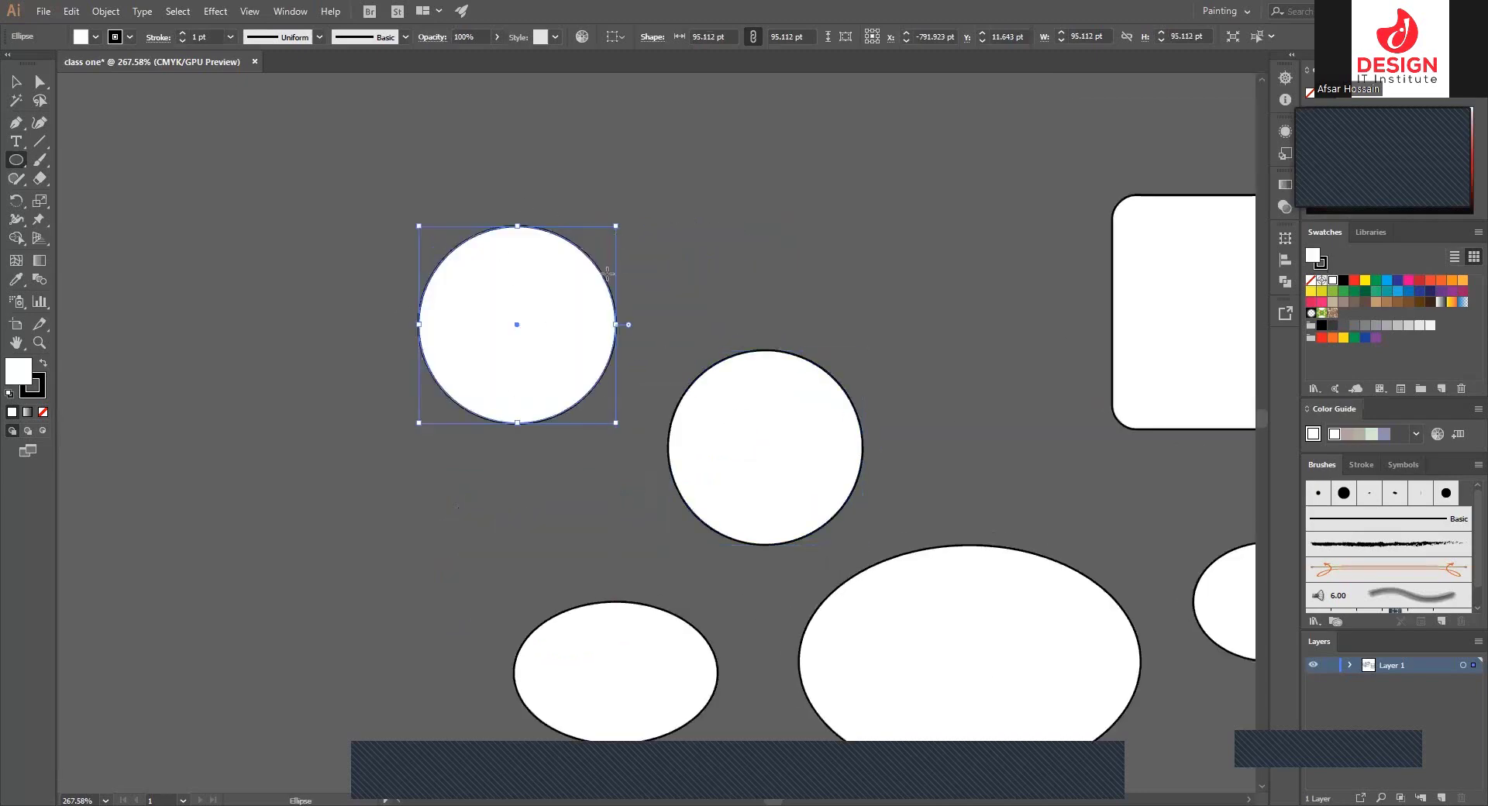
{"action": "left_click_drag", "start_coordinate": [722, 241], "coordinate": [575, 336]}
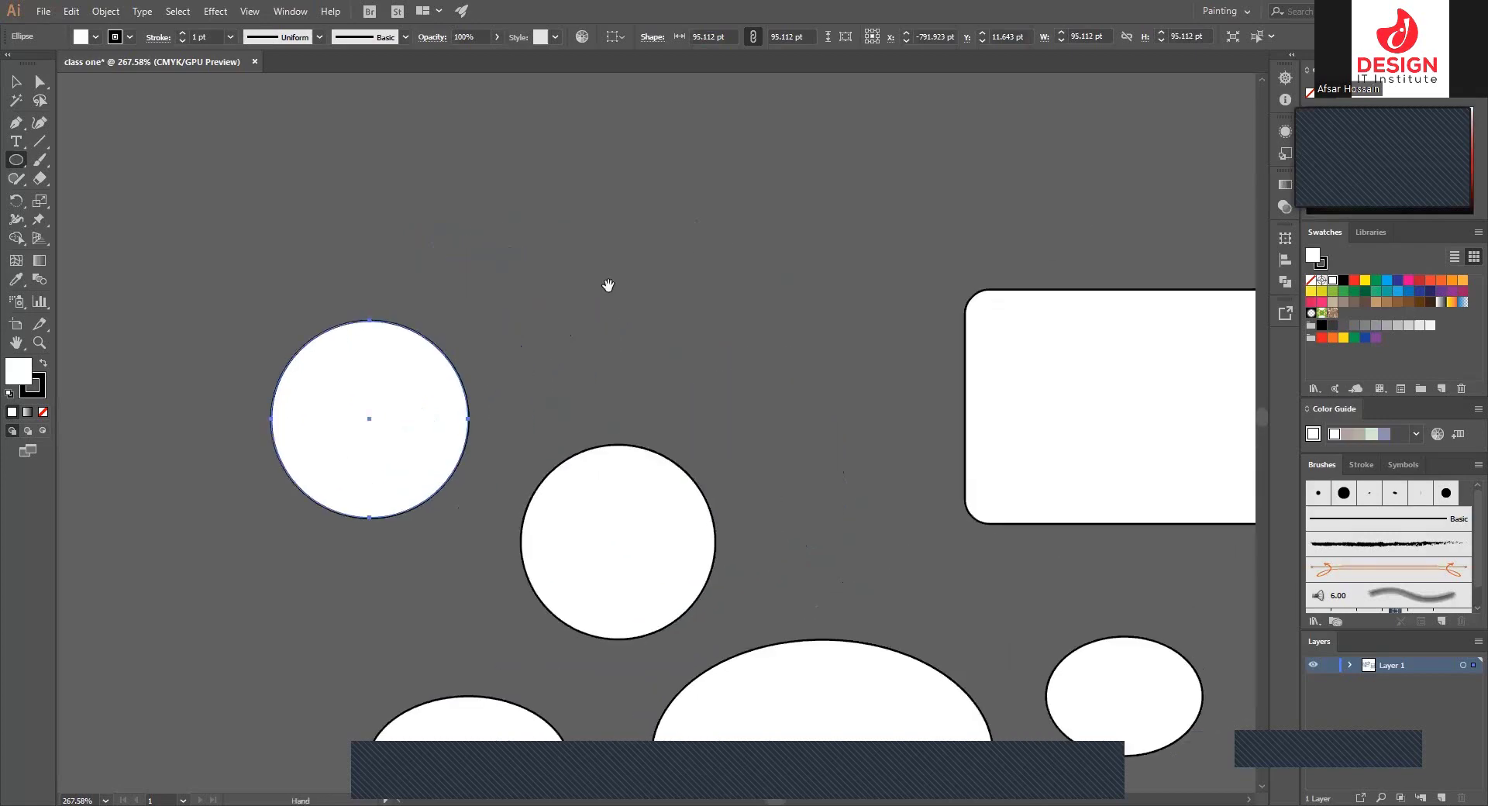
{"action": "mouse_move", "coordinate": [664, 196]}
{"action": "left_mouse_down"}
{"action": "mouse_move", "coordinate": [763, 327]}
{"action": "mouse_move", "coordinate": [757, 292]}
{"action": "left_mouse_up"}
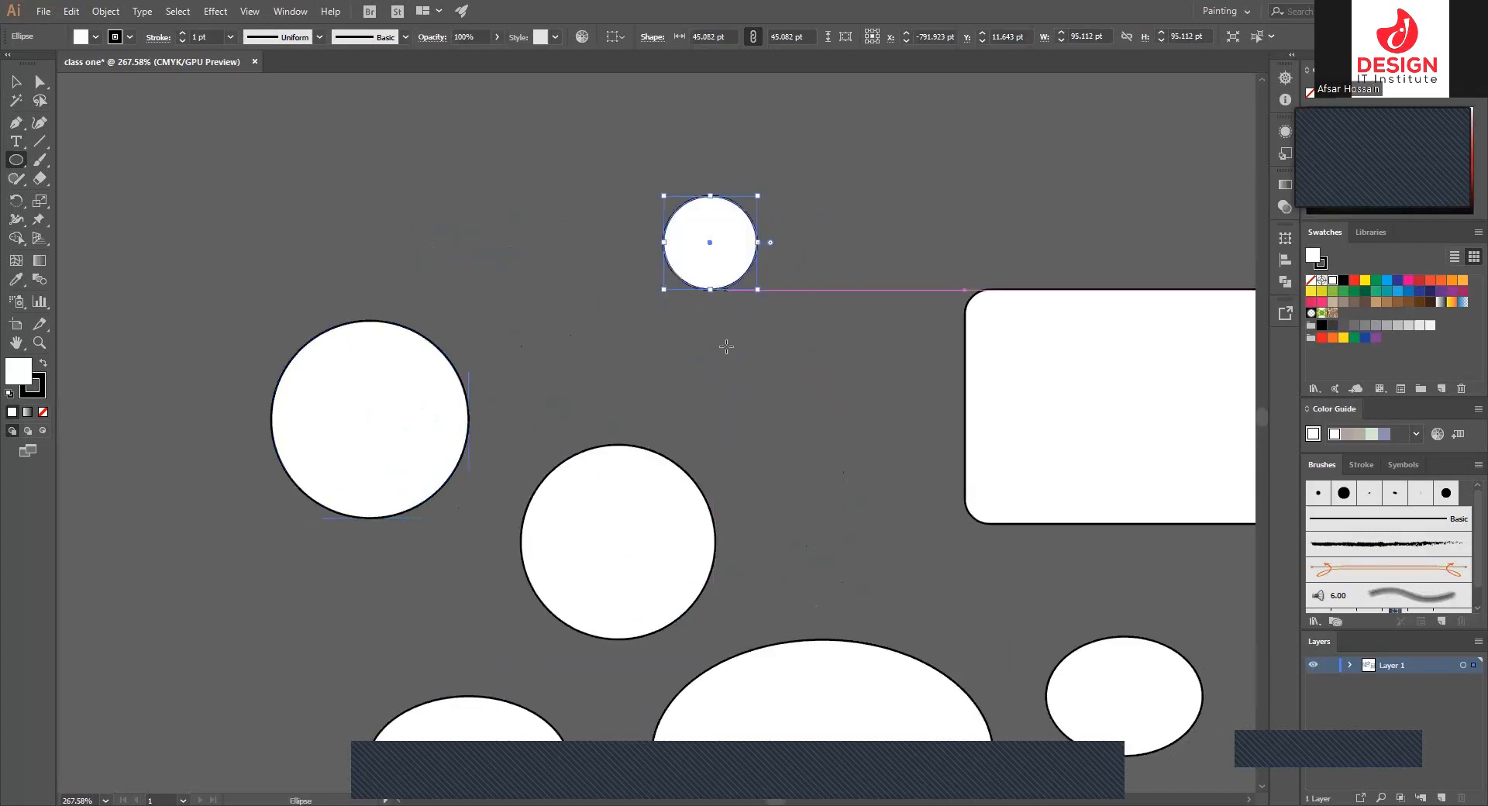
{"action": "key", "text": "ctrl+minus"}
{"action": "key", "text": "ctrl+minus"}
{"action": "mouse_move", "coordinate": [618, 402]}
{"action": "left_mouse_down"}
{"action": "mouse_move", "coordinate": [658, 275]}
{"action": "mouse_move", "coordinate": [619, 208]}
{"action": "left_mouse_up"}
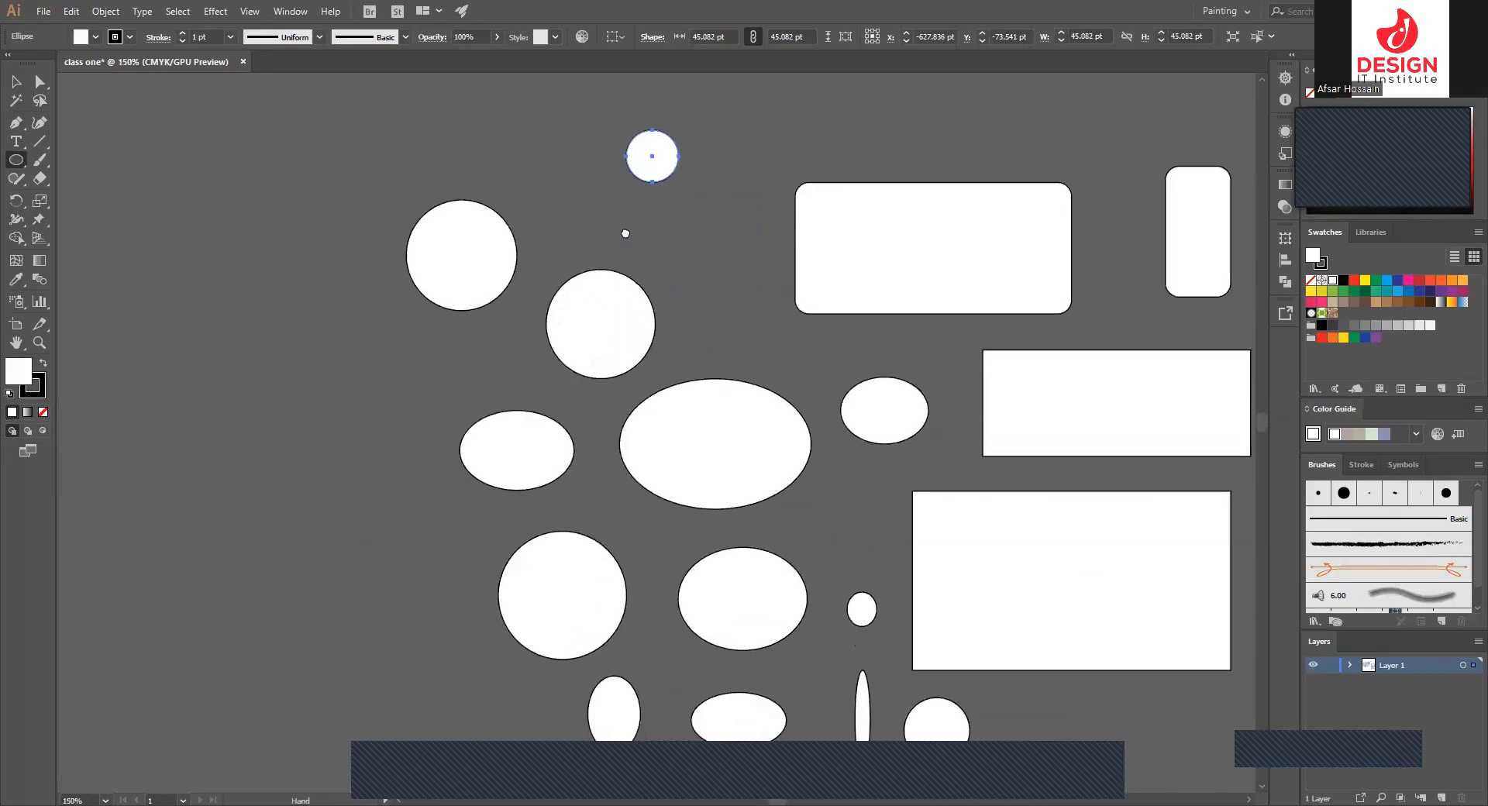
- Draw a white square about 161.7 pt wide with the Rectangle tool
{"action": "left_click_drag", "start_coordinate": [23, 152], "coordinate": [58, 160]}
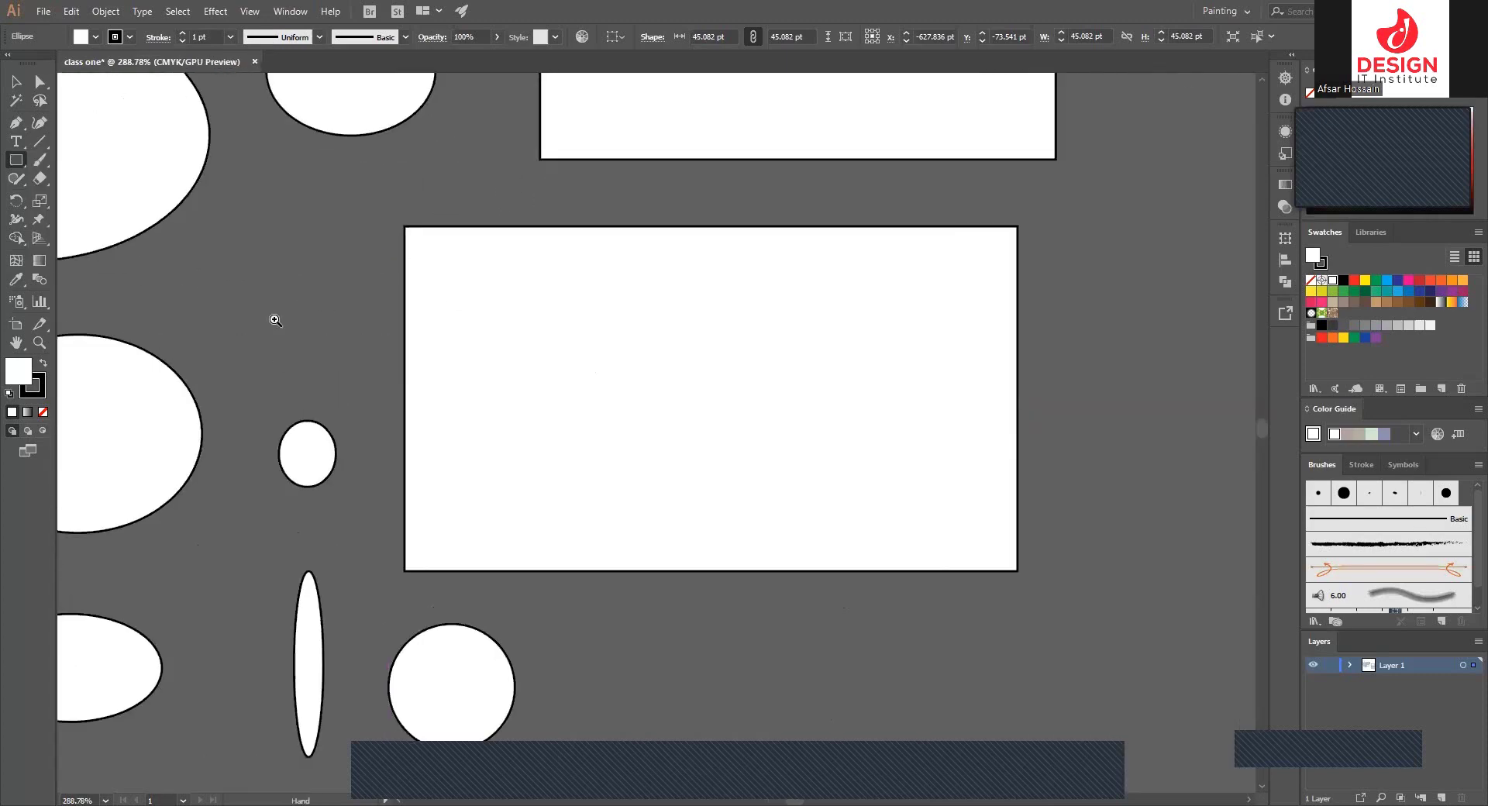
{"action": "mouse_move", "coordinate": [140, 281]}
{"action": "left_mouse_down"}
{"action": "mouse_move", "coordinate": [273, 310]}
{"action": "mouse_move", "coordinate": [577, 313]}
{"action": "mouse_move", "coordinate": [791, 459]}
{"action": "left_mouse_up"}
{"action": "scroll", "coordinate": [551, 268], "scroll_direction": "down", "scroll_amount": 1}
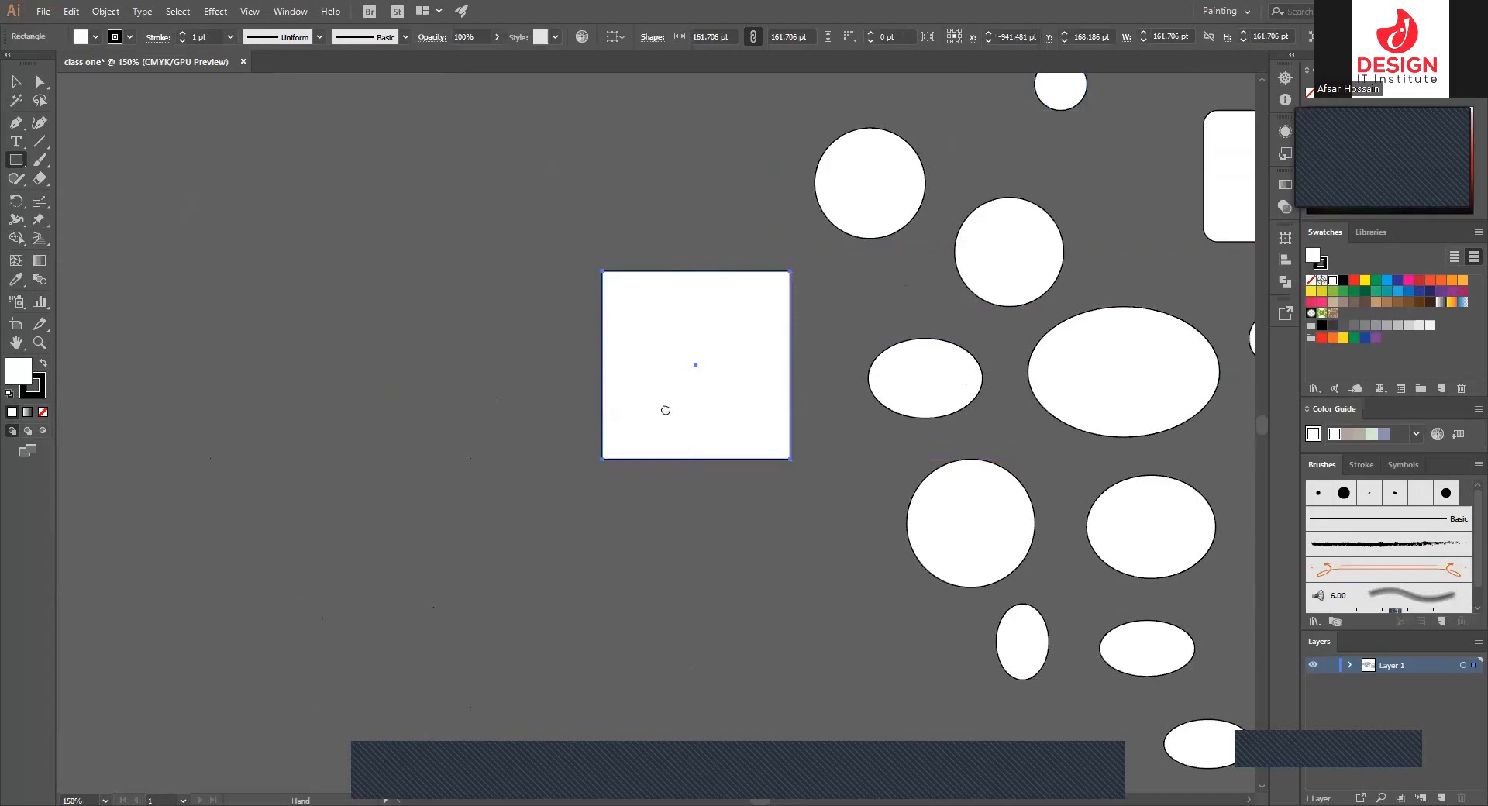
- Draw a 164.667 pt rounded square with 12 pt corners above the plain square
{"action": "scroll", "coordinate": [107, 235], "scroll_direction": "up", "scroll_amount": 3}
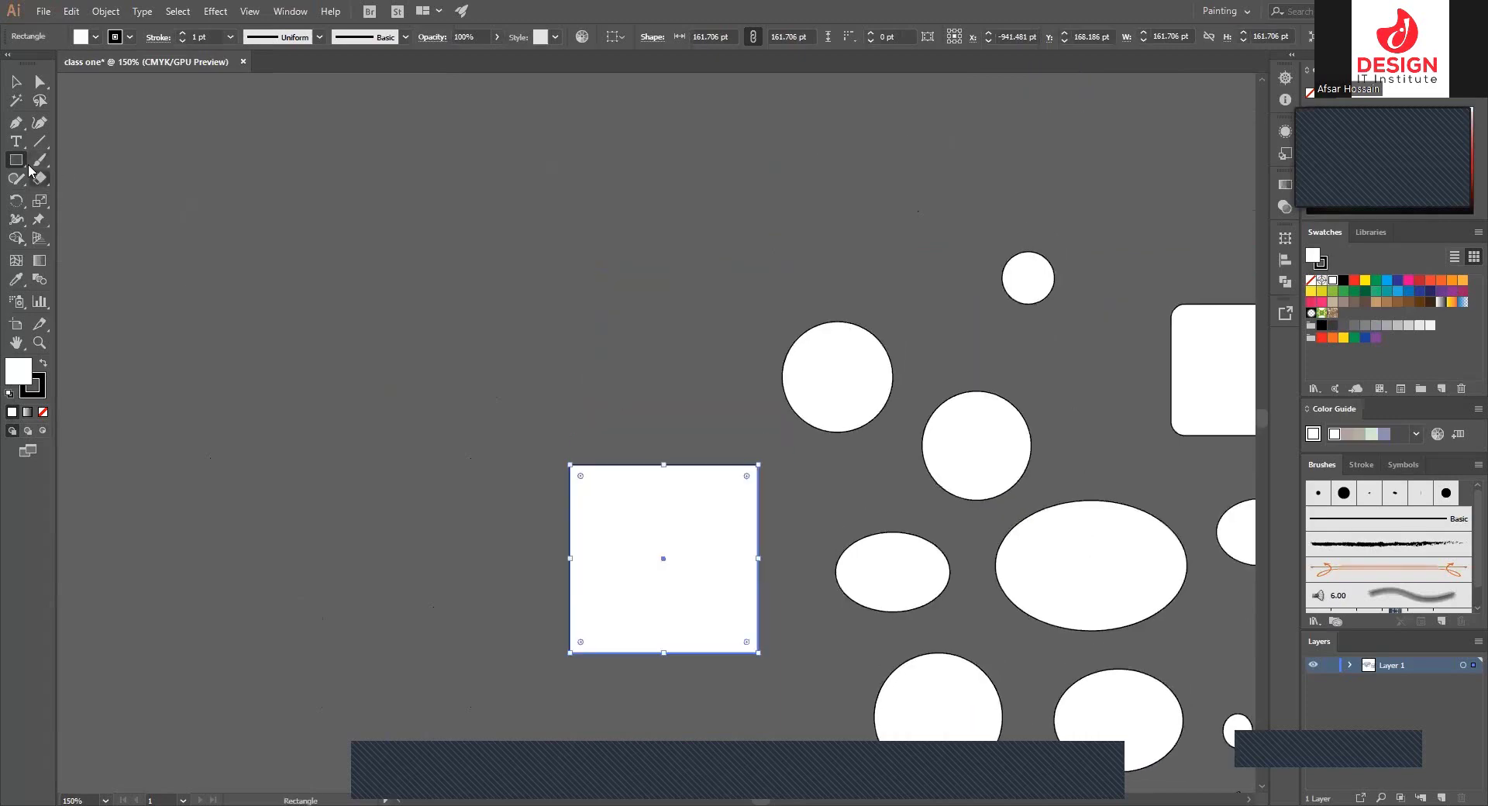
{"action": "left_click_drag", "start_coordinate": [27, 169], "coordinate": [77, 180]}
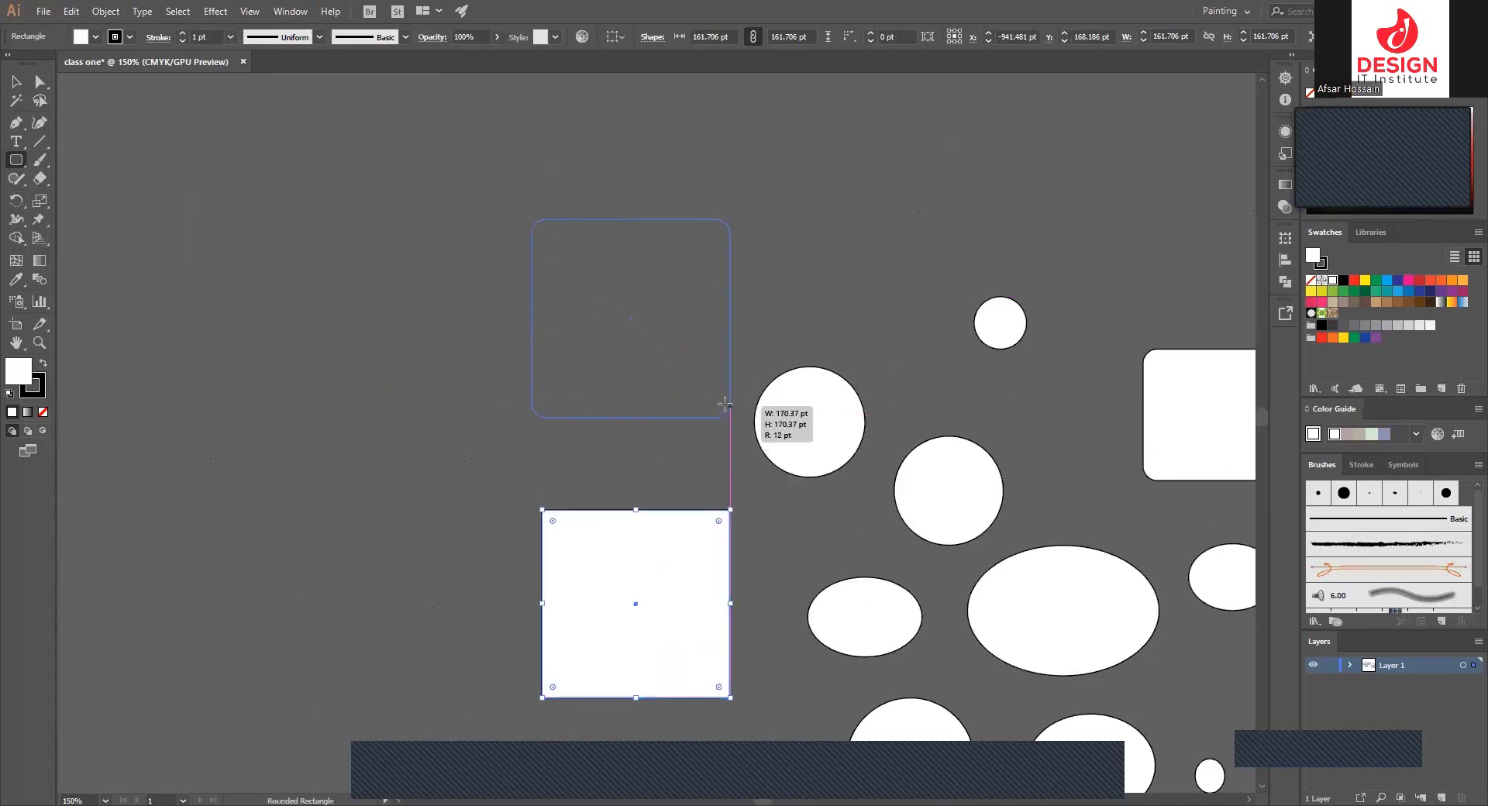
{"action": "left_click_drag", "start_coordinate": [531, 219], "coordinate": [723, 411]}
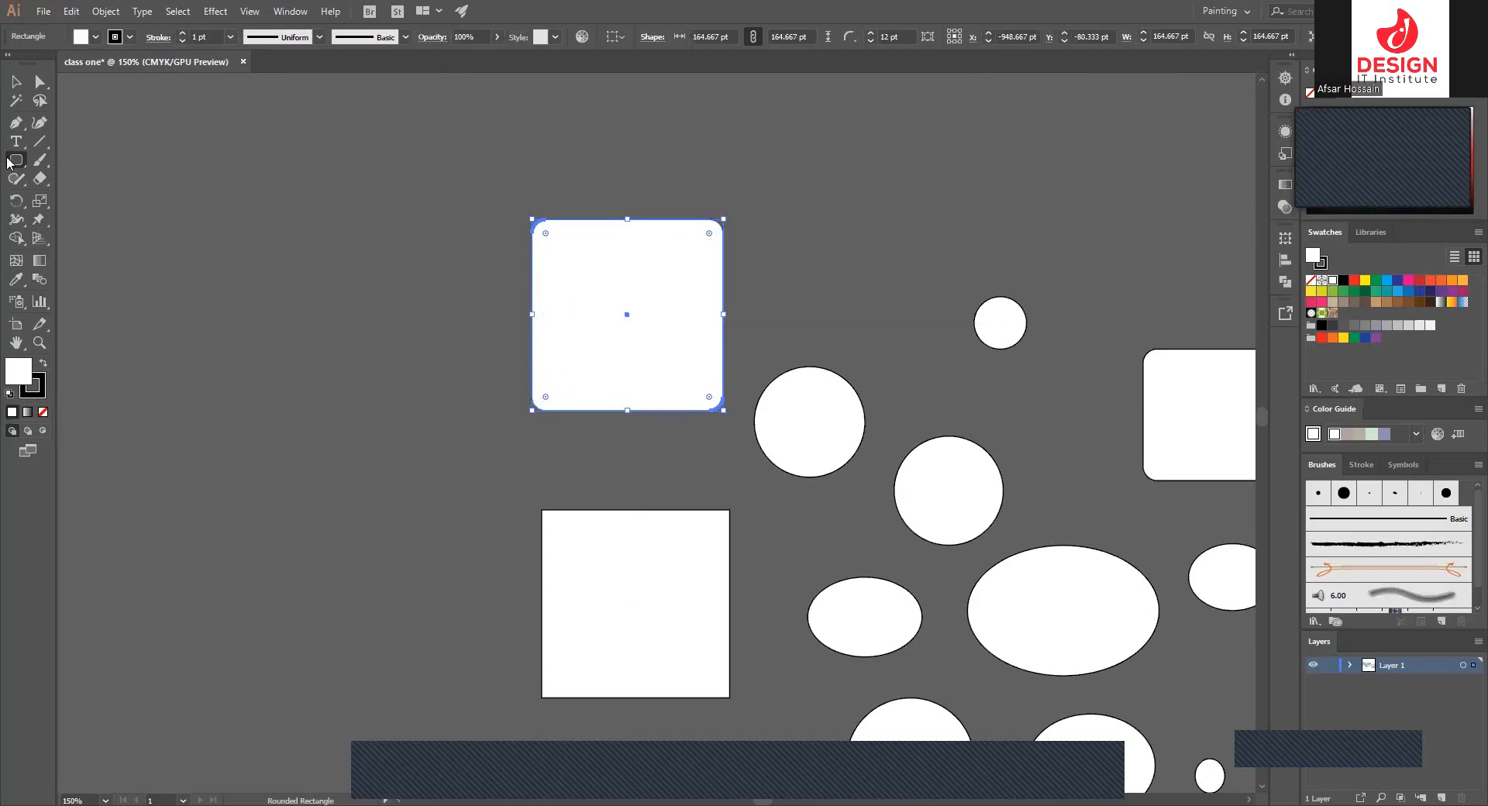
- Select the Polygon tool and zoom in around the square
{"action": "left_click_drag", "start_coordinate": [16, 160], "coordinate": [92, 219]}
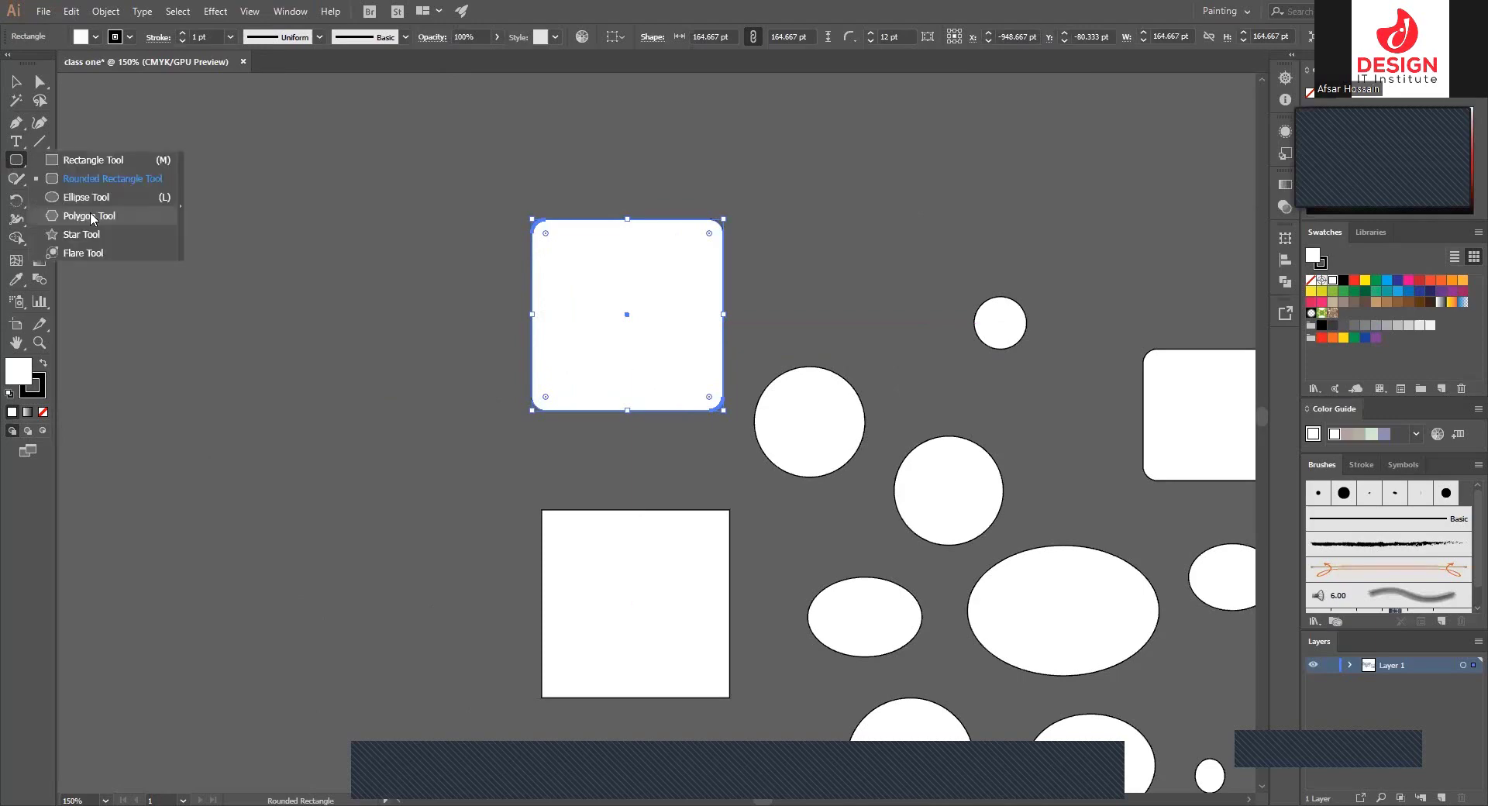
{"action": "left_click", "coordinate": [315, 276], "text": "ctrl"}
{"action": "key", "text": "ctrl+minus"}
{"action": "key", "text": "ctrl+minus"}
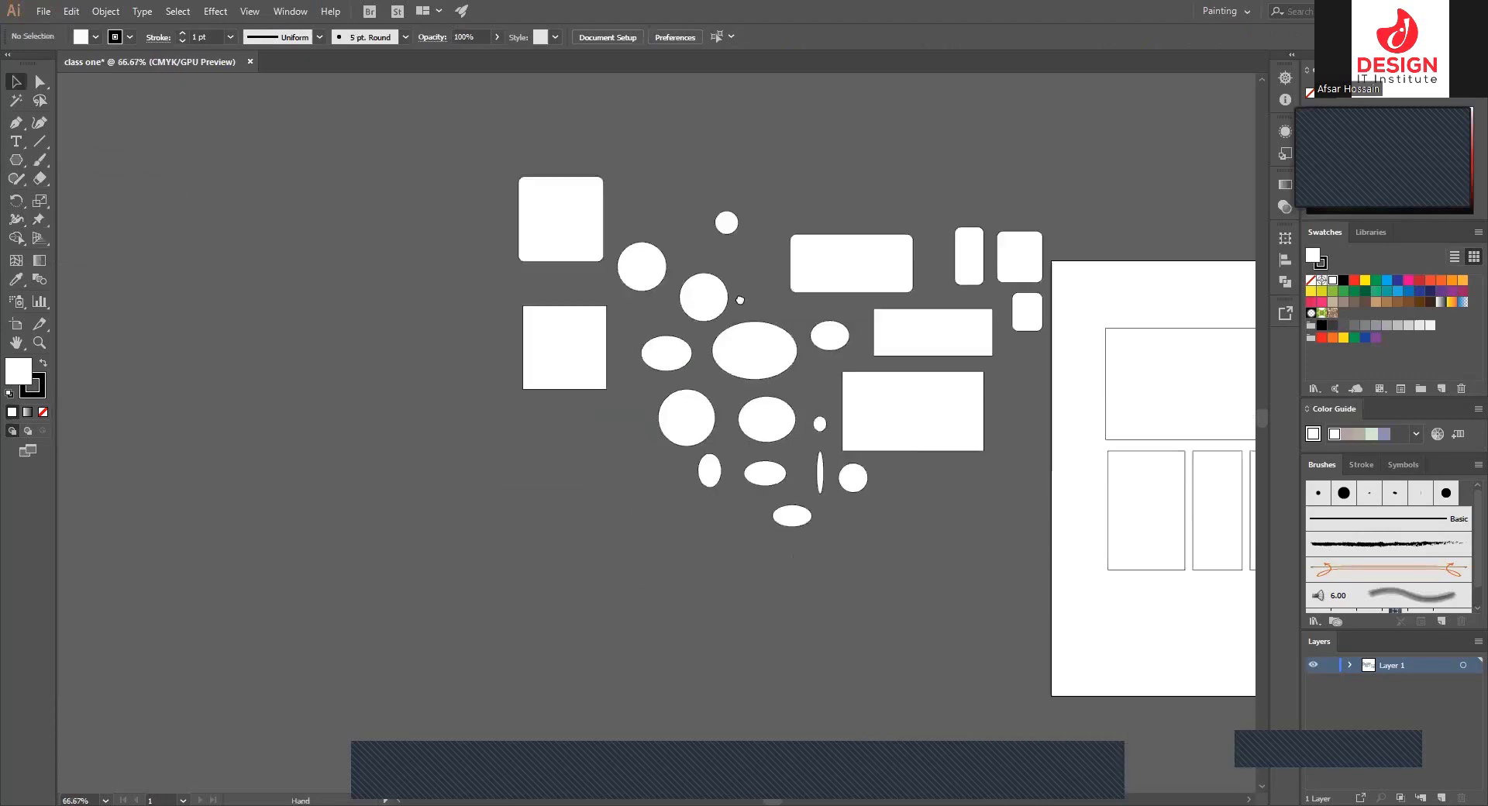
{"action": "left_click_drag", "start_coordinate": [692, 454], "coordinate": [678, 399]}
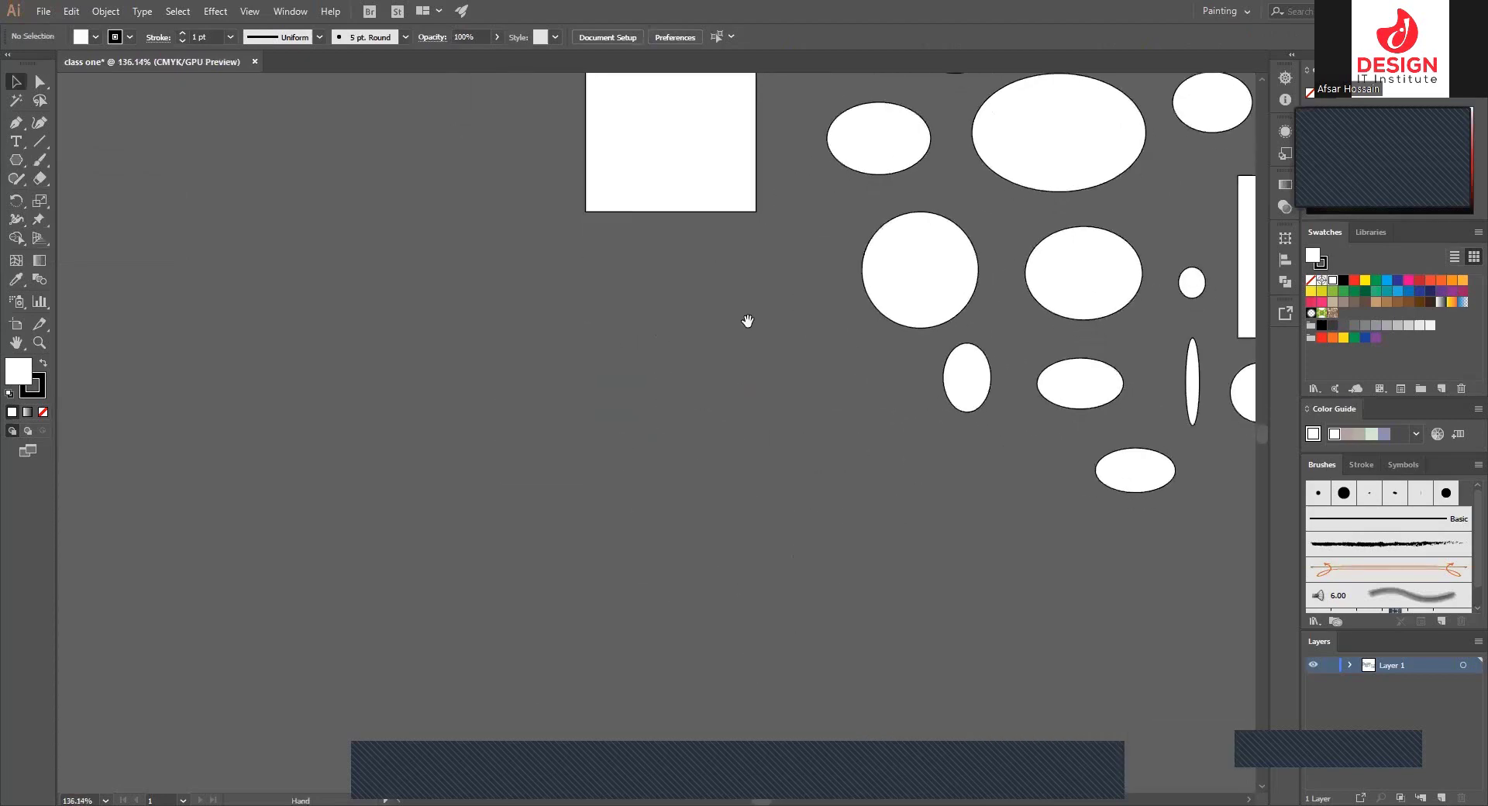
{"action": "left_click_drag", "start_coordinate": [748, 322], "coordinate": [705, 457]}
{"action": "left_click", "coordinate": [658, 346]}
{"action": "left_click", "coordinate": [655, 459]}
{"action": "key", "text": "ctrl+plus"}
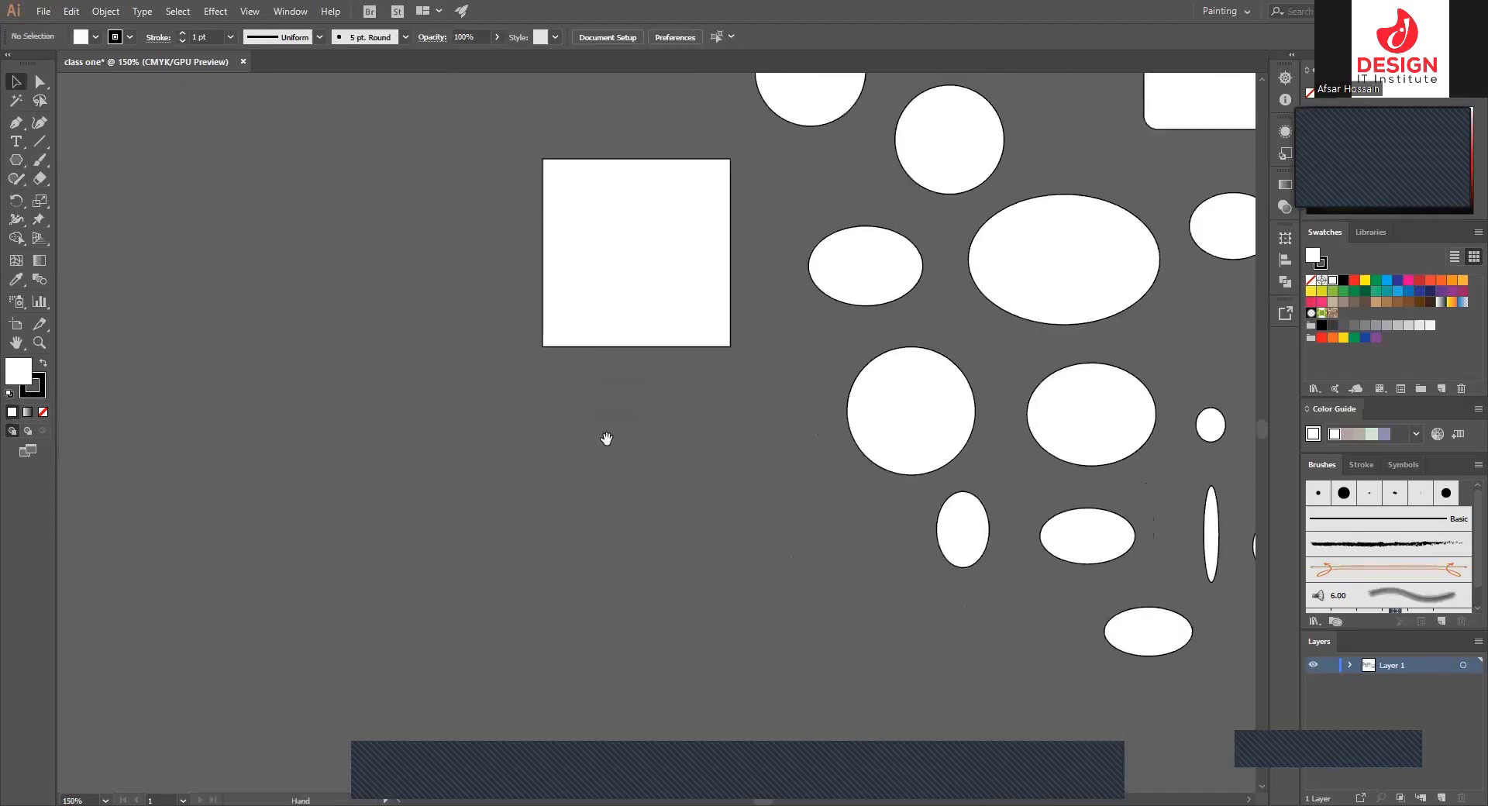
{"action": "left_click", "coordinate": [16, 160]}
- Draw a white 145.721 × 126.198 pt hexagon below the square with the Polygon tool
{"action": "left_click_drag", "start_coordinate": [17, 165], "coordinate": [90, 225]}
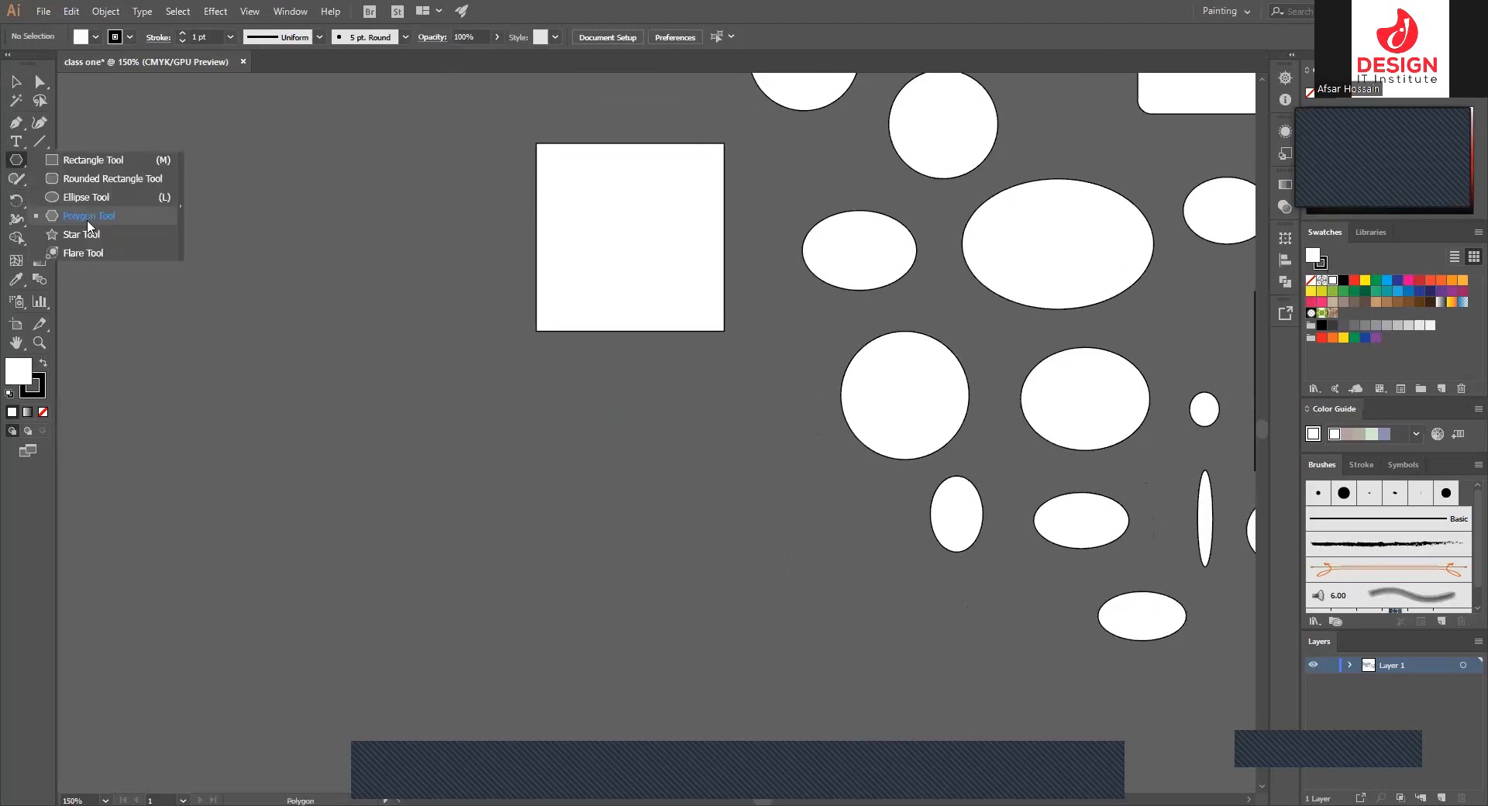
{"action": "left_click", "coordinate": [89, 224]}
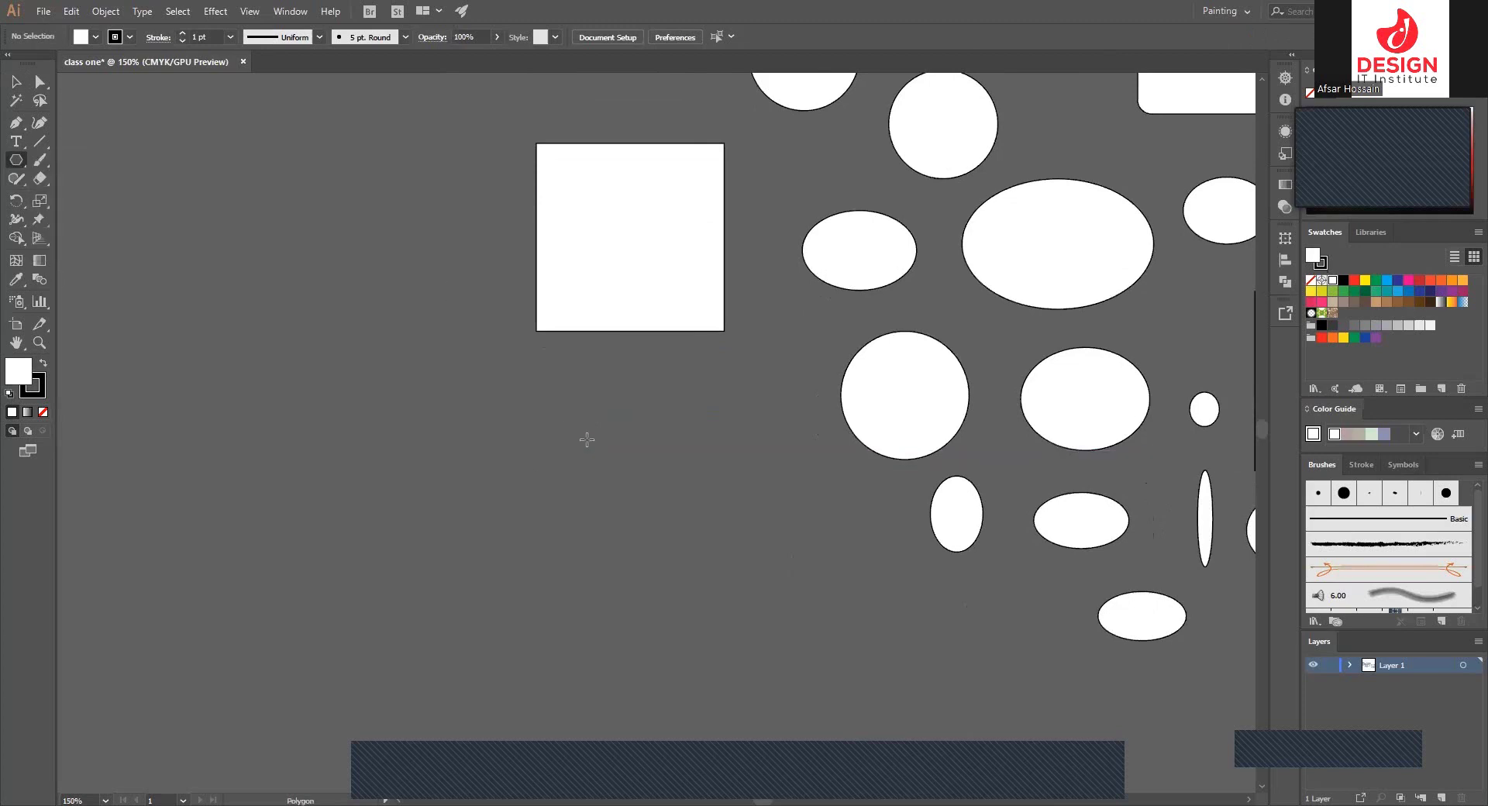
{"action": "left_click_drag", "start_coordinate": [617, 445], "coordinate": [682, 504]}
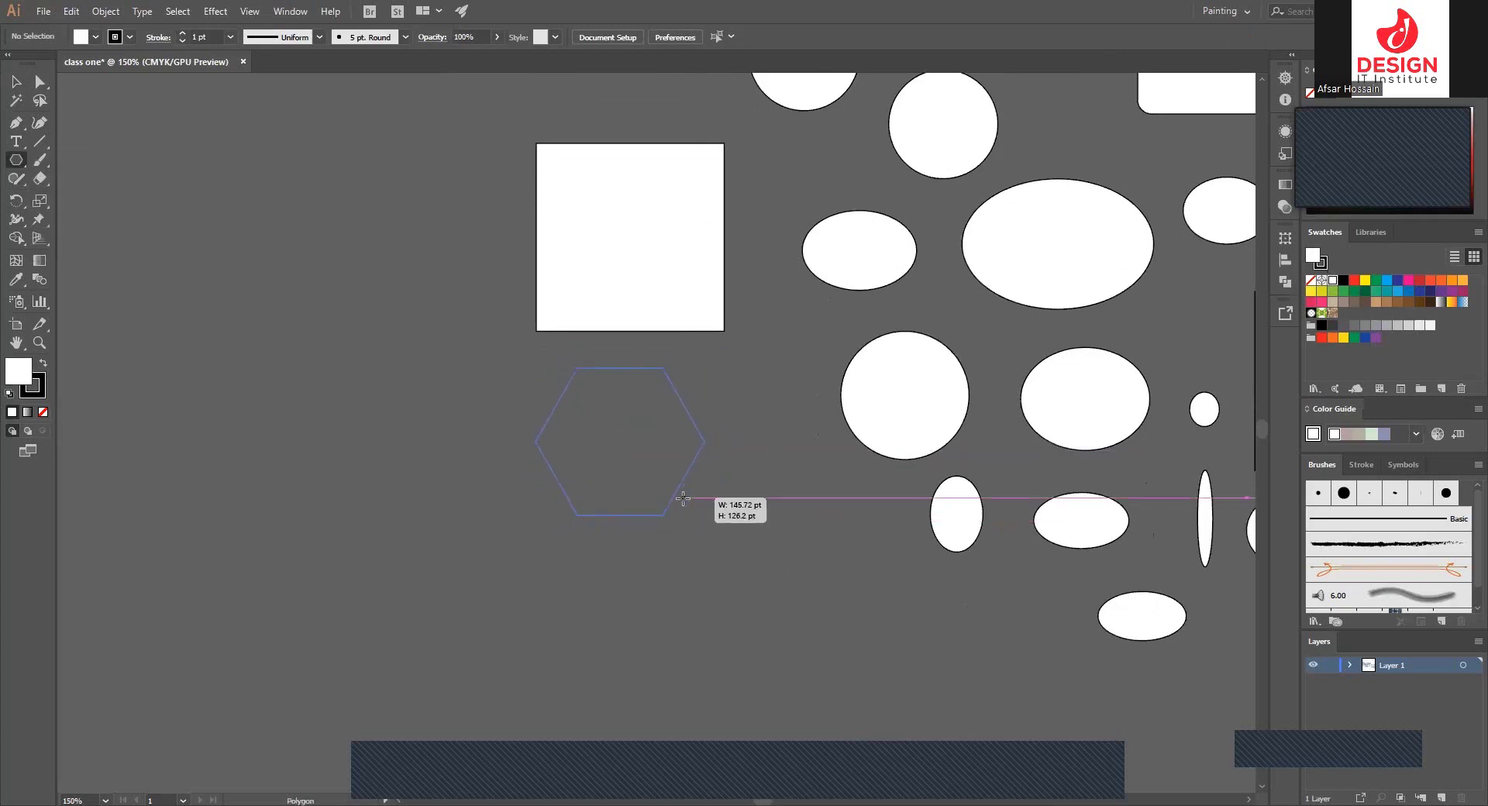
{"action": "scroll", "coordinate": [694, 475], "scroll_direction": "down", "scroll_amount": 1}
{"action": "key", "text": "ctrl+space"}
{"action": "left_click", "coordinate": [737, 472]}
{"action": "left_click", "coordinate": [632, 383]}
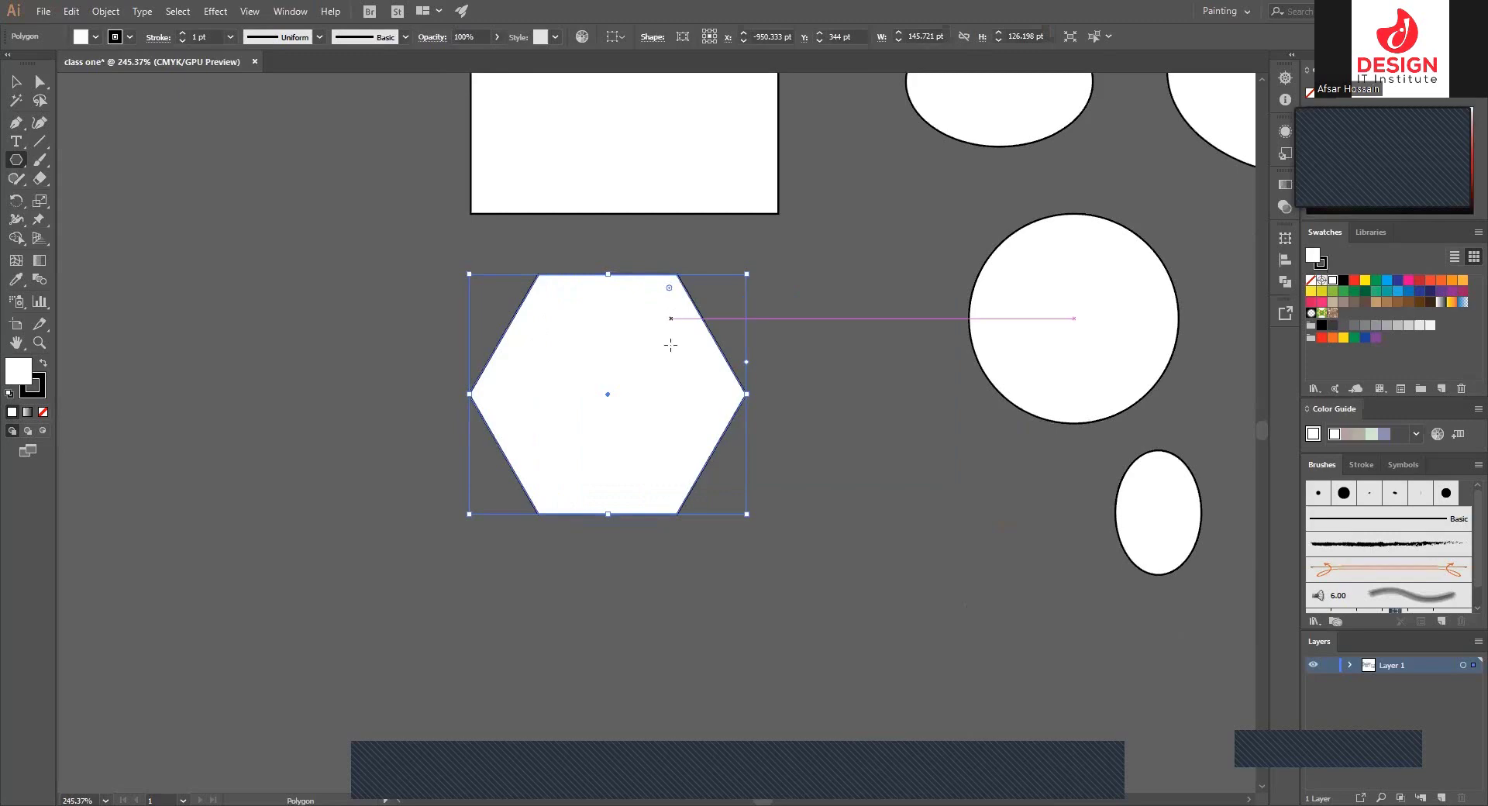
- Draw a second hexagon to the left of the first, then undo it
{"action": "left_click_drag", "start_coordinate": [623, 447], "coordinate": [684, 419]}
{"action": "scroll", "coordinate": [666, 449], "scroll_direction": "up", "scroll_amount": 1}
{"action": "scroll", "coordinate": [628, 434], "scroll_direction": "left", "scroll_amount": 4}
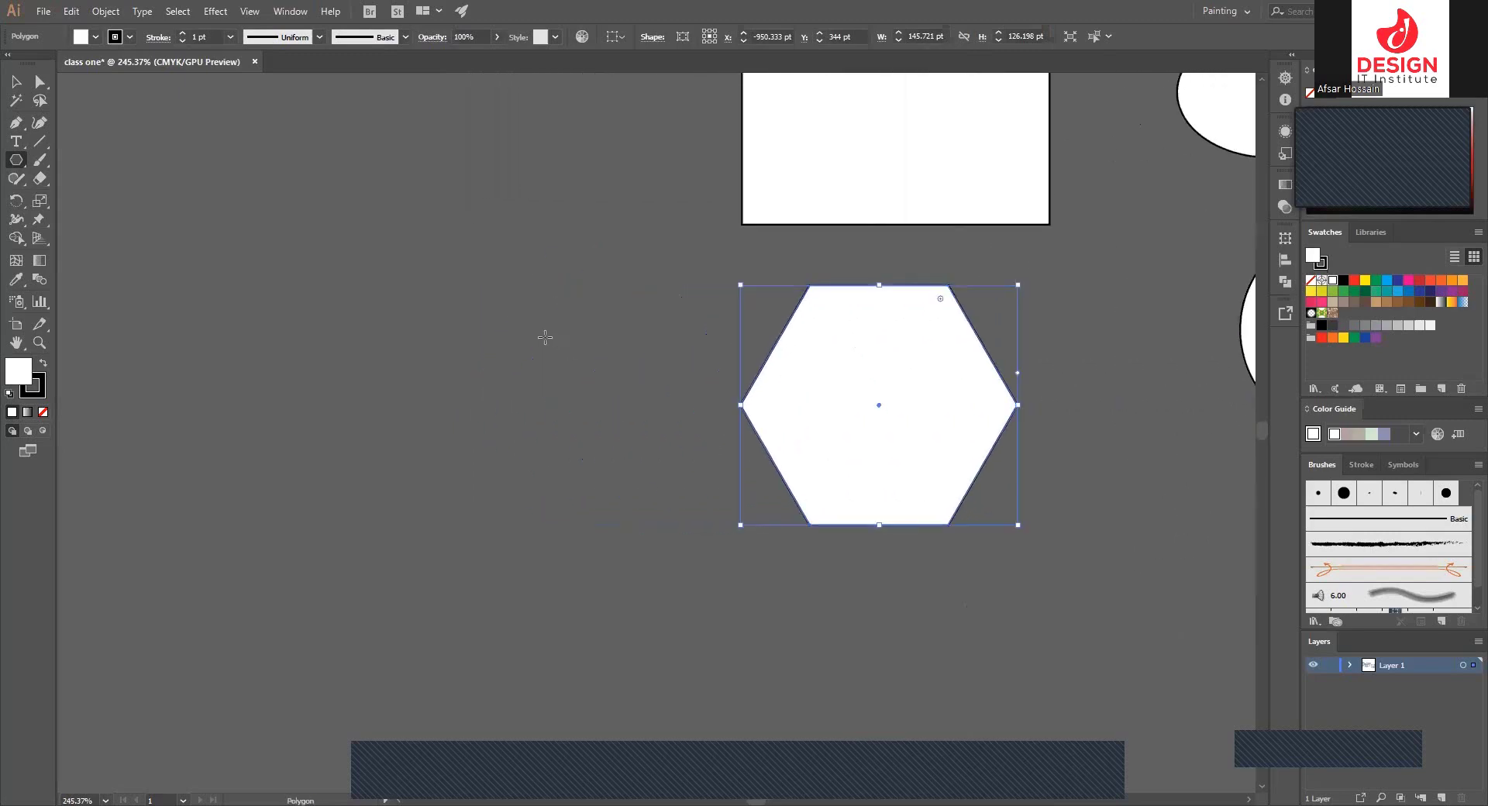
{"action": "mouse_move", "coordinate": [498, 329]}
{"action": "left_mouse_down"}
{"action": "mouse_move", "coordinate": [624, 429]}
{"action": "mouse_move", "coordinate": [619, 416]}
{"action": "mouse_move", "coordinate": [606, 430]}
{"action": "left_mouse_up"}
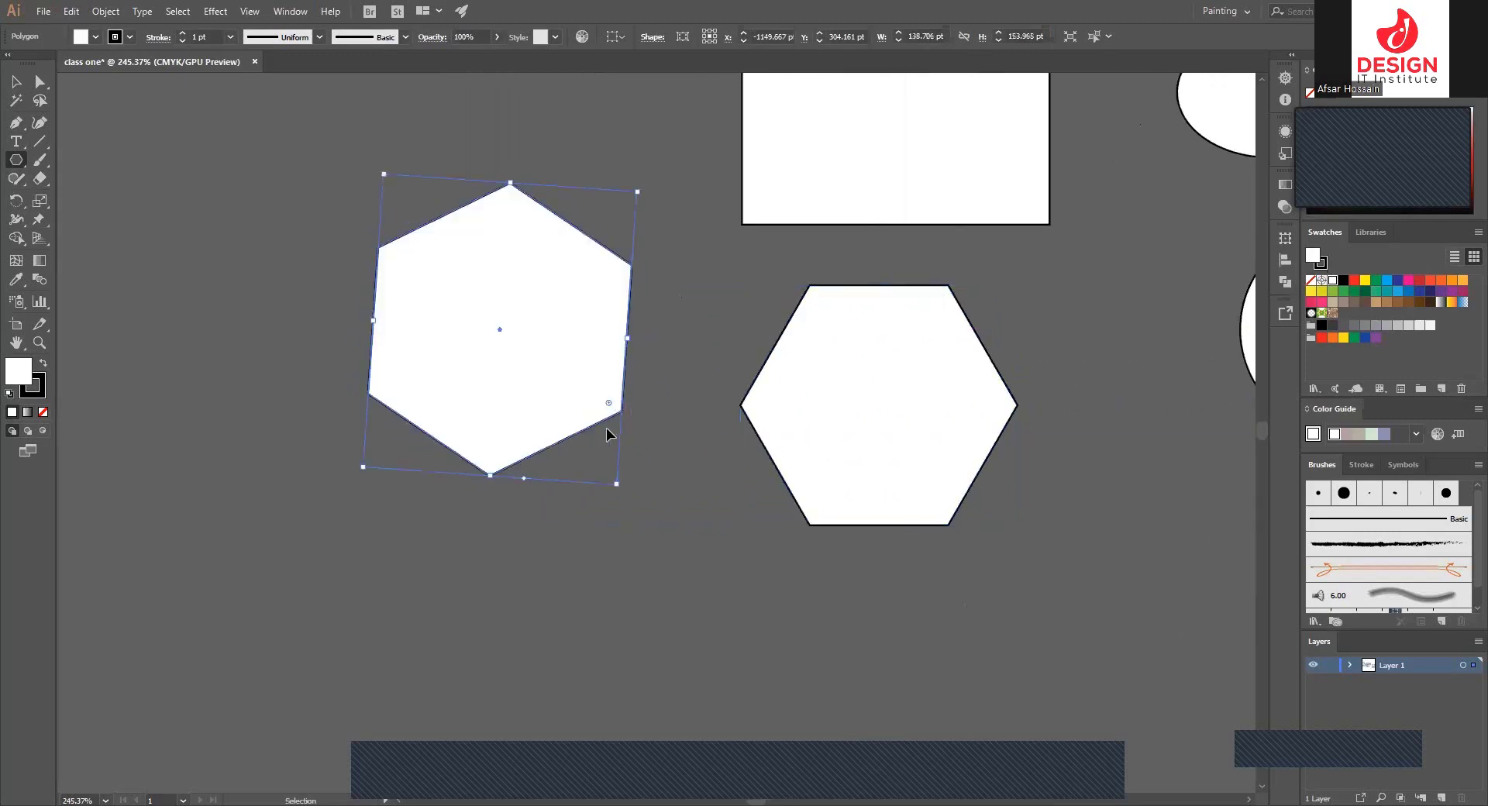
{"action": "key", "text": "ctrl+z"}
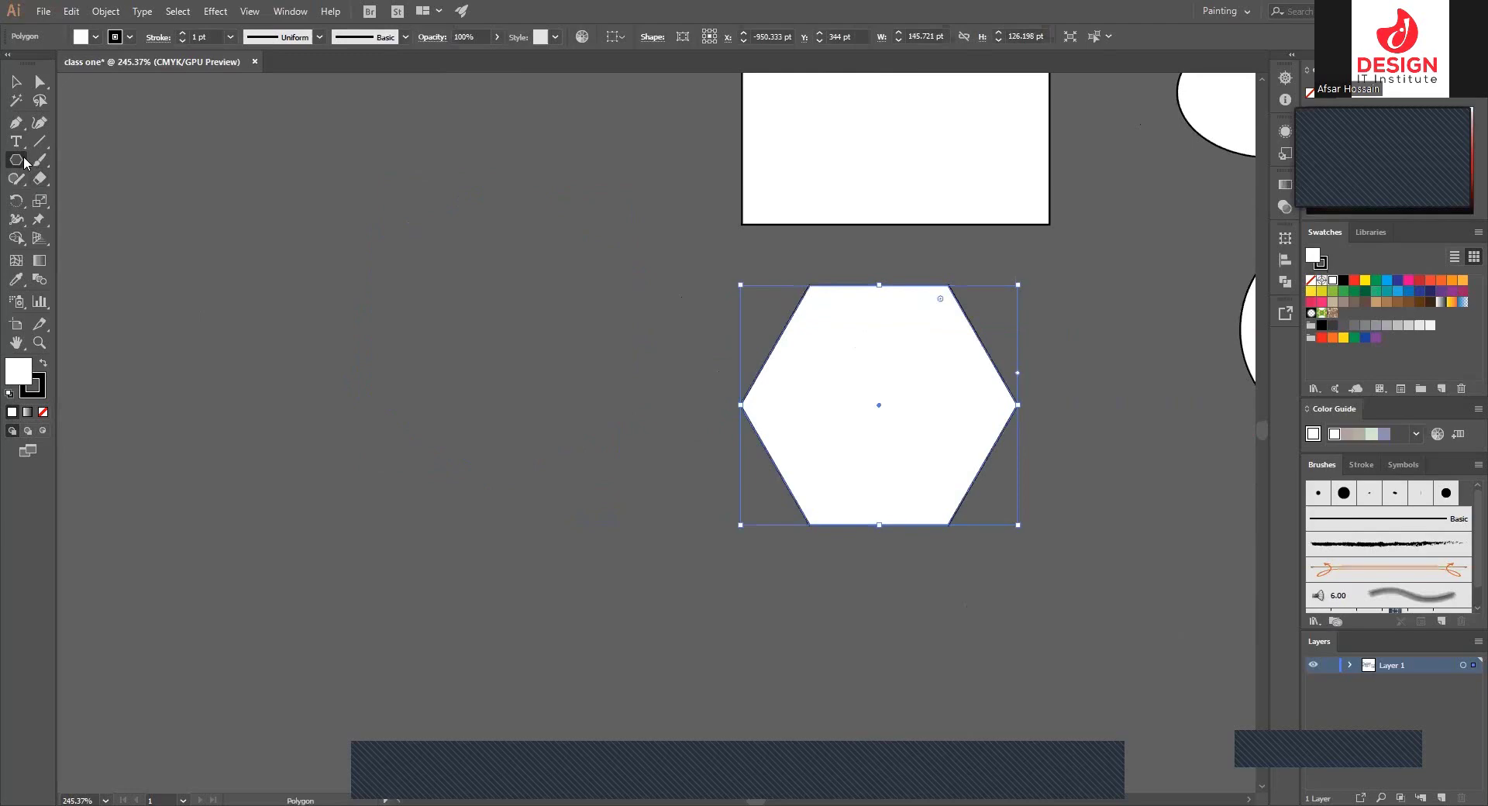
{"action": "right_click", "coordinate": [16, 159]}
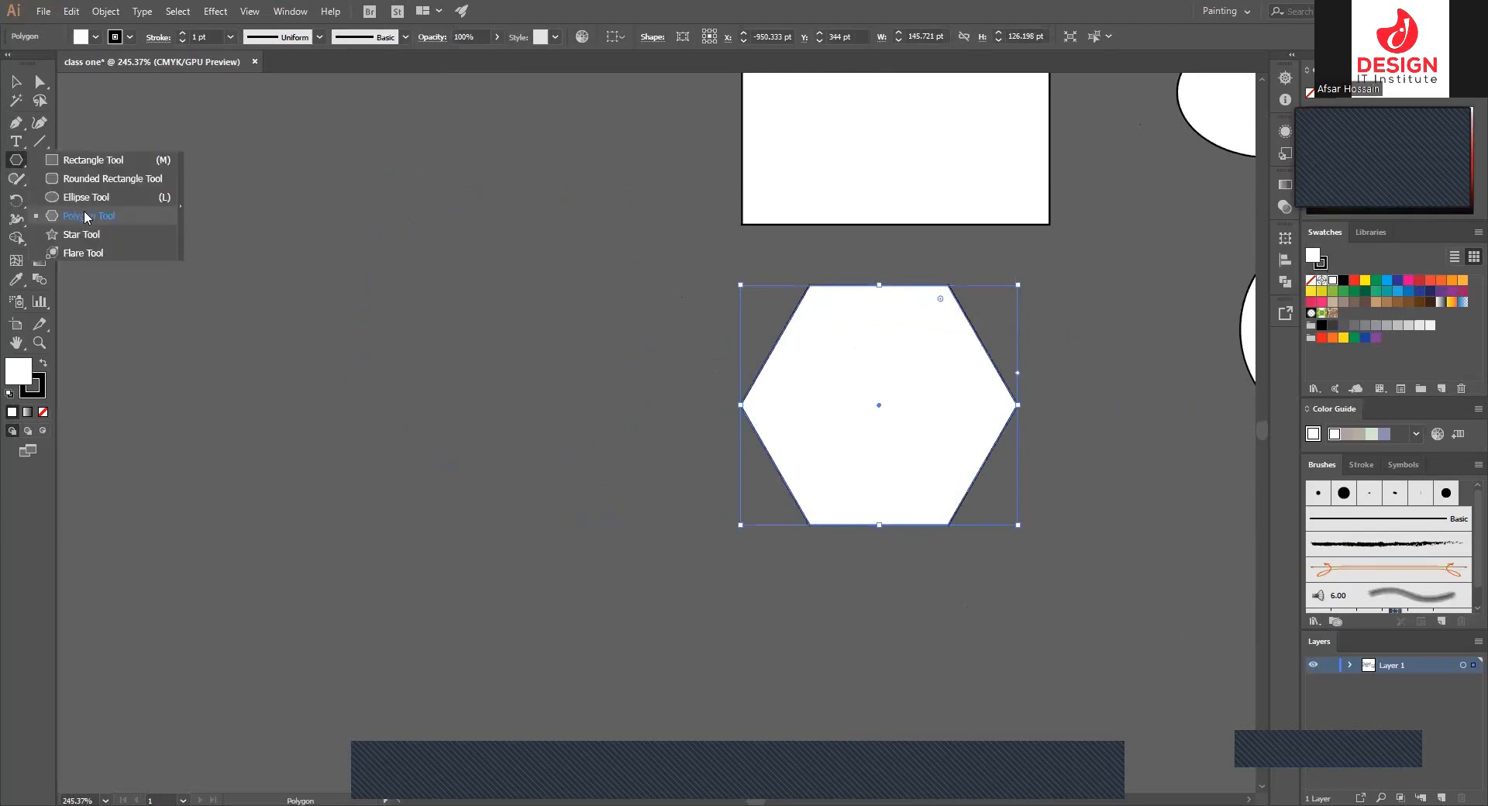
- Create a triangle with the Polygon tool set to 3 sides, and drag a smaller triangle below
{"action": "left_click", "coordinate": [726, 337]}
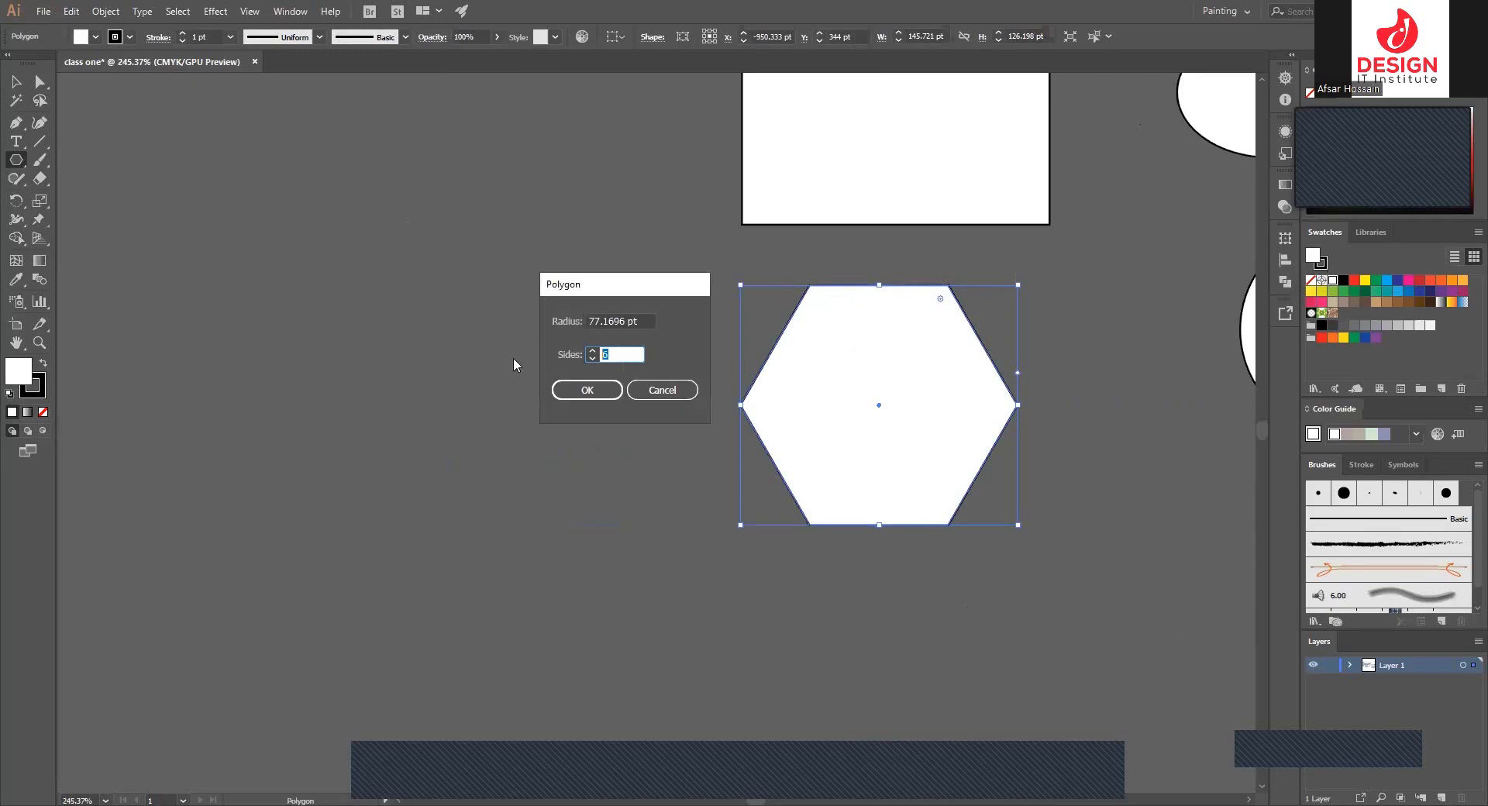
{"action": "key", "text": "Return"}
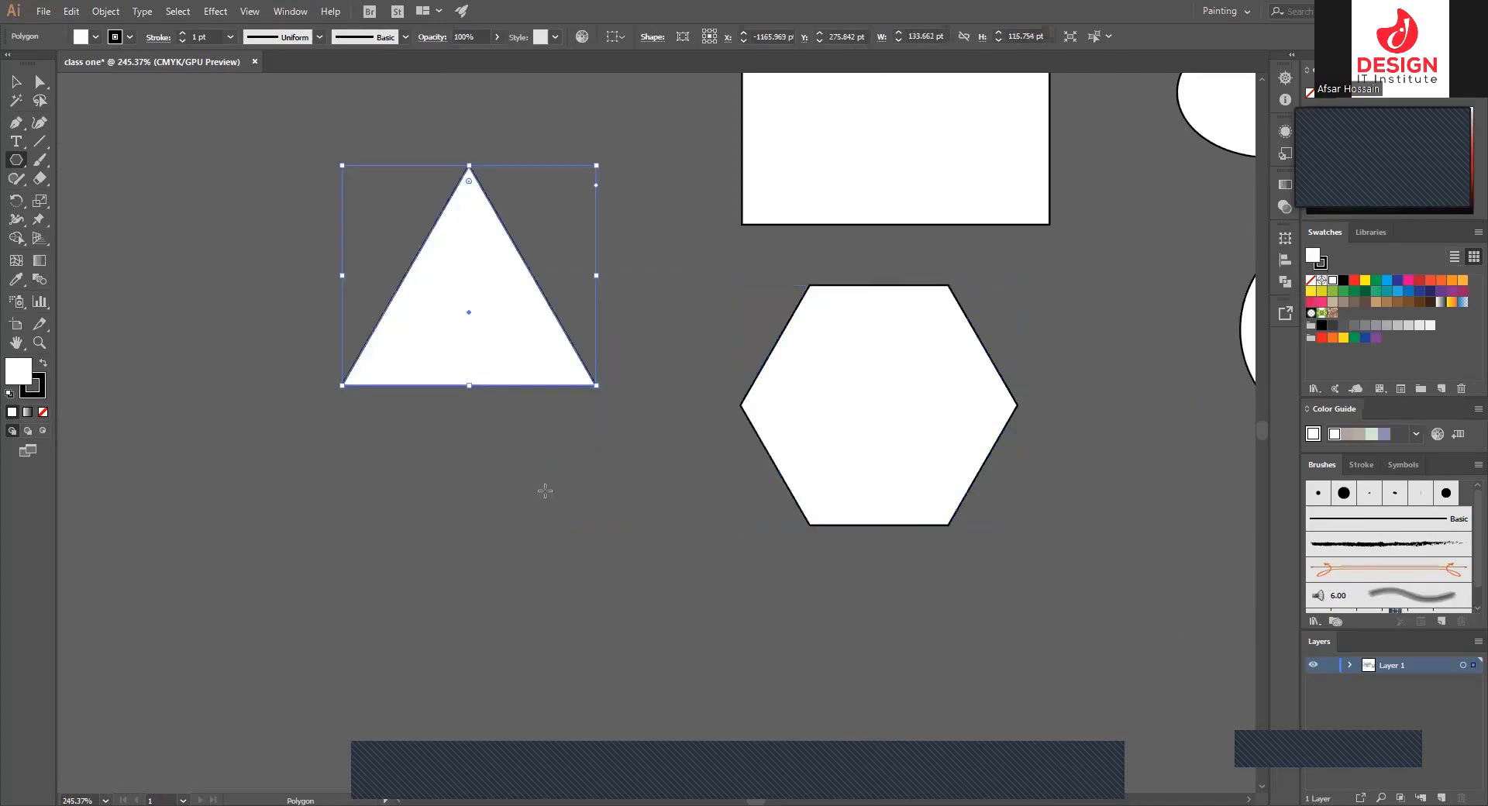
{"action": "mouse_move", "coordinate": [504, 537]}
{"action": "left_mouse_down"}
{"action": "mouse_move", "coordinate": [554, 386]}
{"action": "mouse_move", "coordinate": [654, 476]}
{"action": "left_mouse_up"}
{"action": "scroll", "coordinate": [486, 471], "scroll_direction": "up", "scroll_amount": 1}
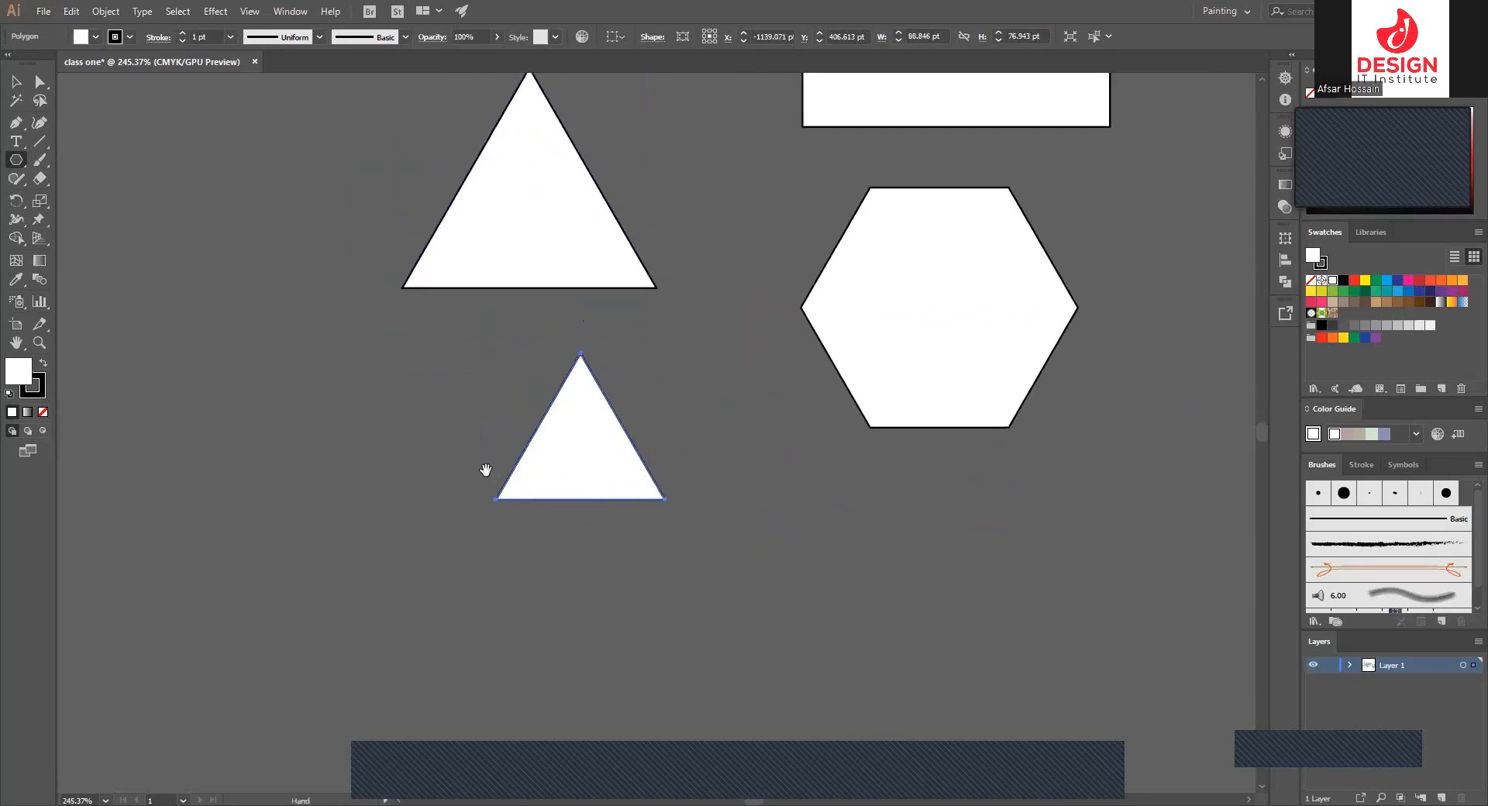
- Create a 72.543 × 72.543 pt four-sided polygon as a small square
{"action": "left_click_drag", "start_coordinate": [16, 160], "coordinate": [91, 219]}
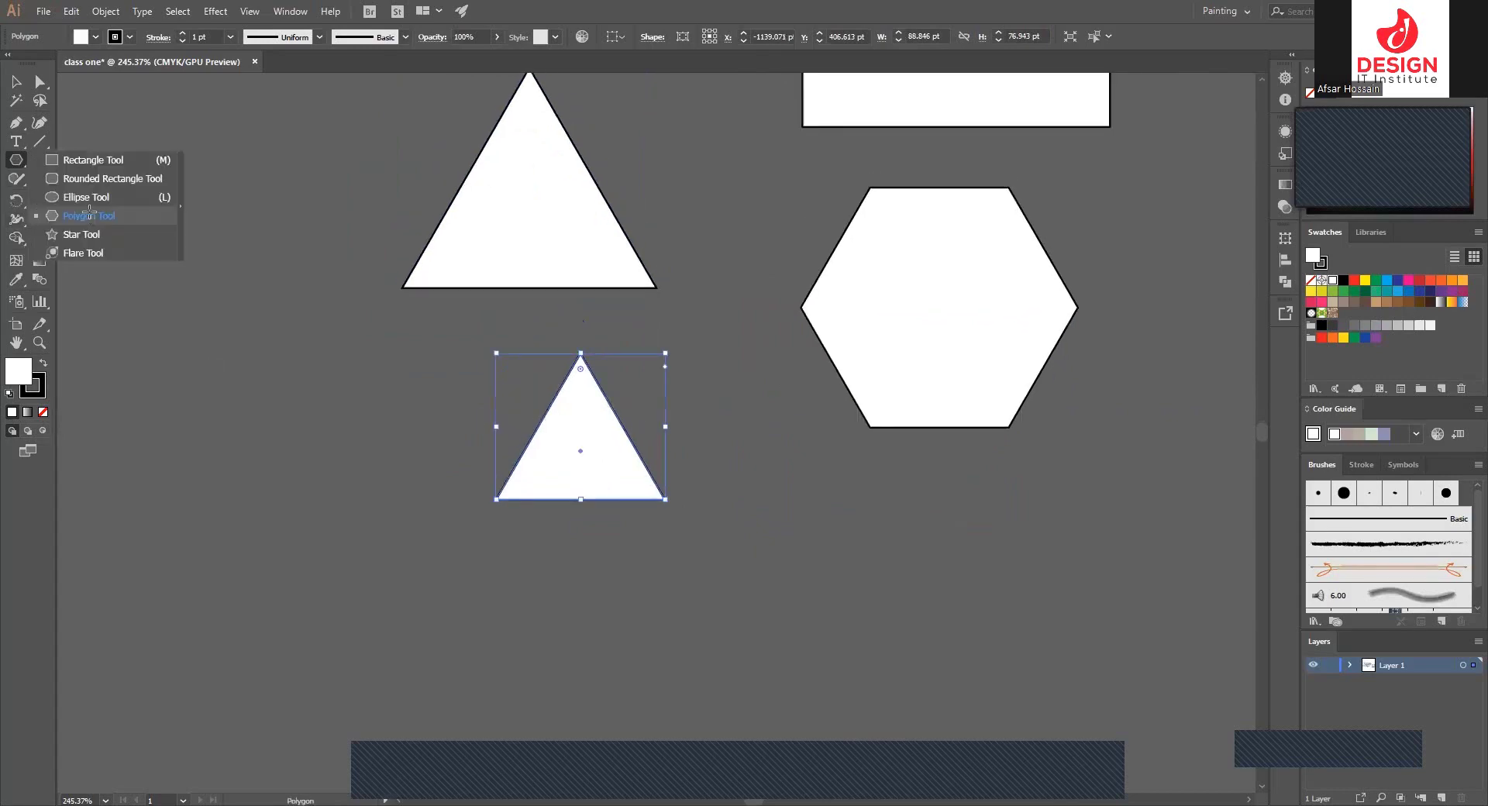
{"action": "left_click", "coordinate": [779, 485]}
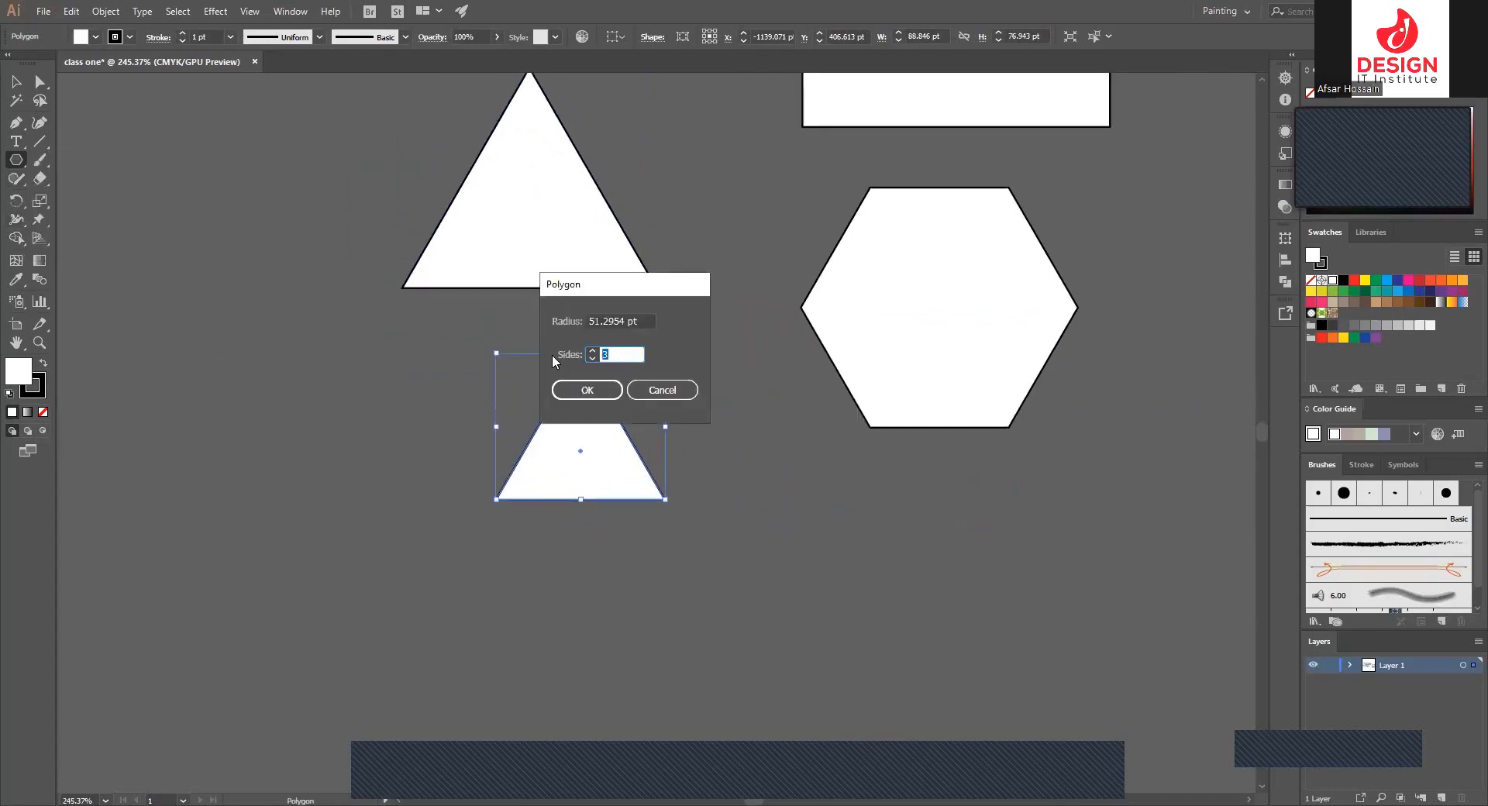
{"action": "type", "text": "4"}
{"action": "left_click", "coordinate": [596, 396]}
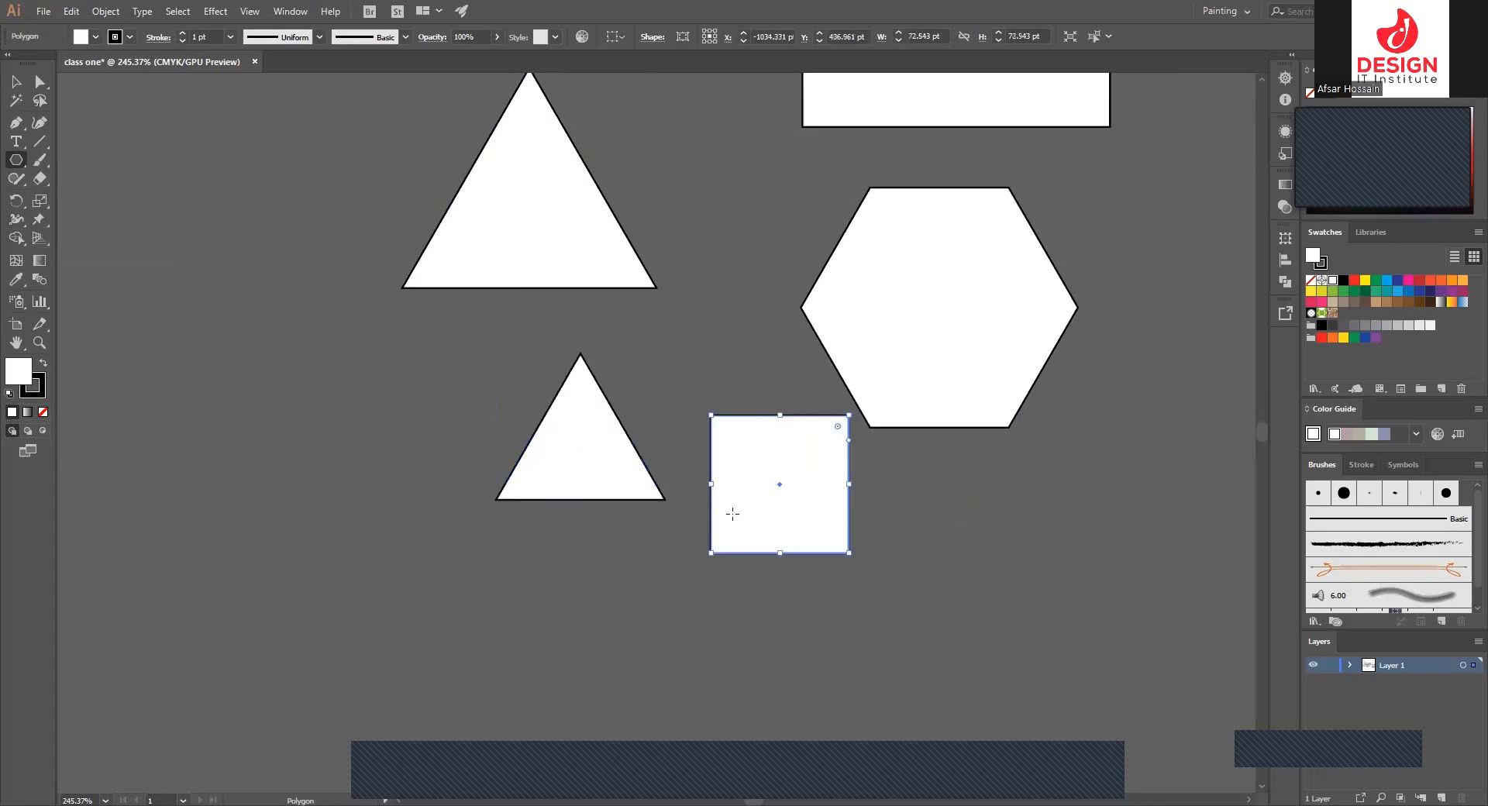
- Bring the triangles and hexagon into view and drag another square right of the small square
{"action": "scroll", "coordinate": [720, 453], "scroll_direction": "down", "scroll_amount": 1}
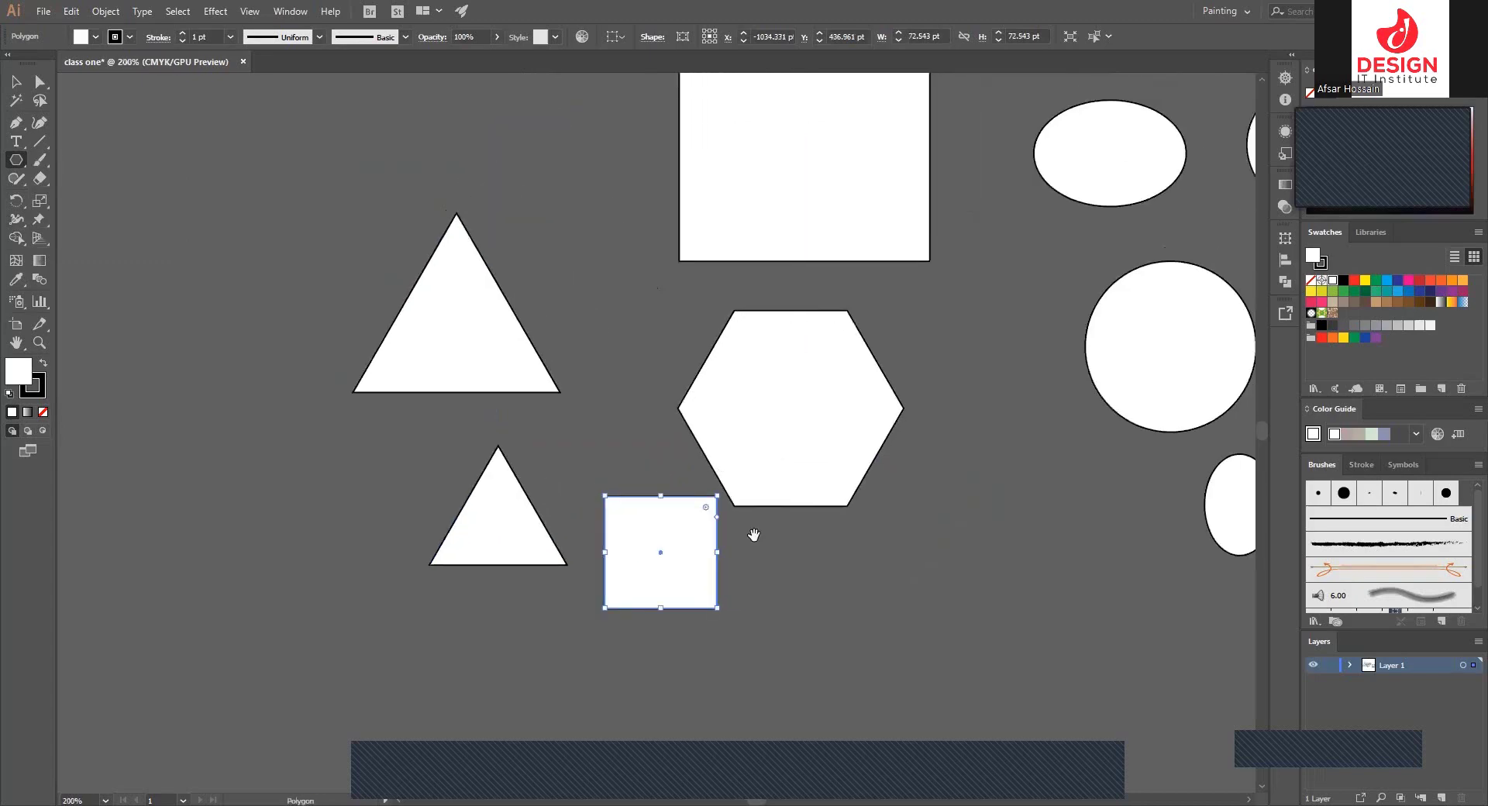
{"action": "key", "text": "space"}
{"action": "left_click_drag", "start_coordinate": [846, 93], "coordinate": [796, 94]}
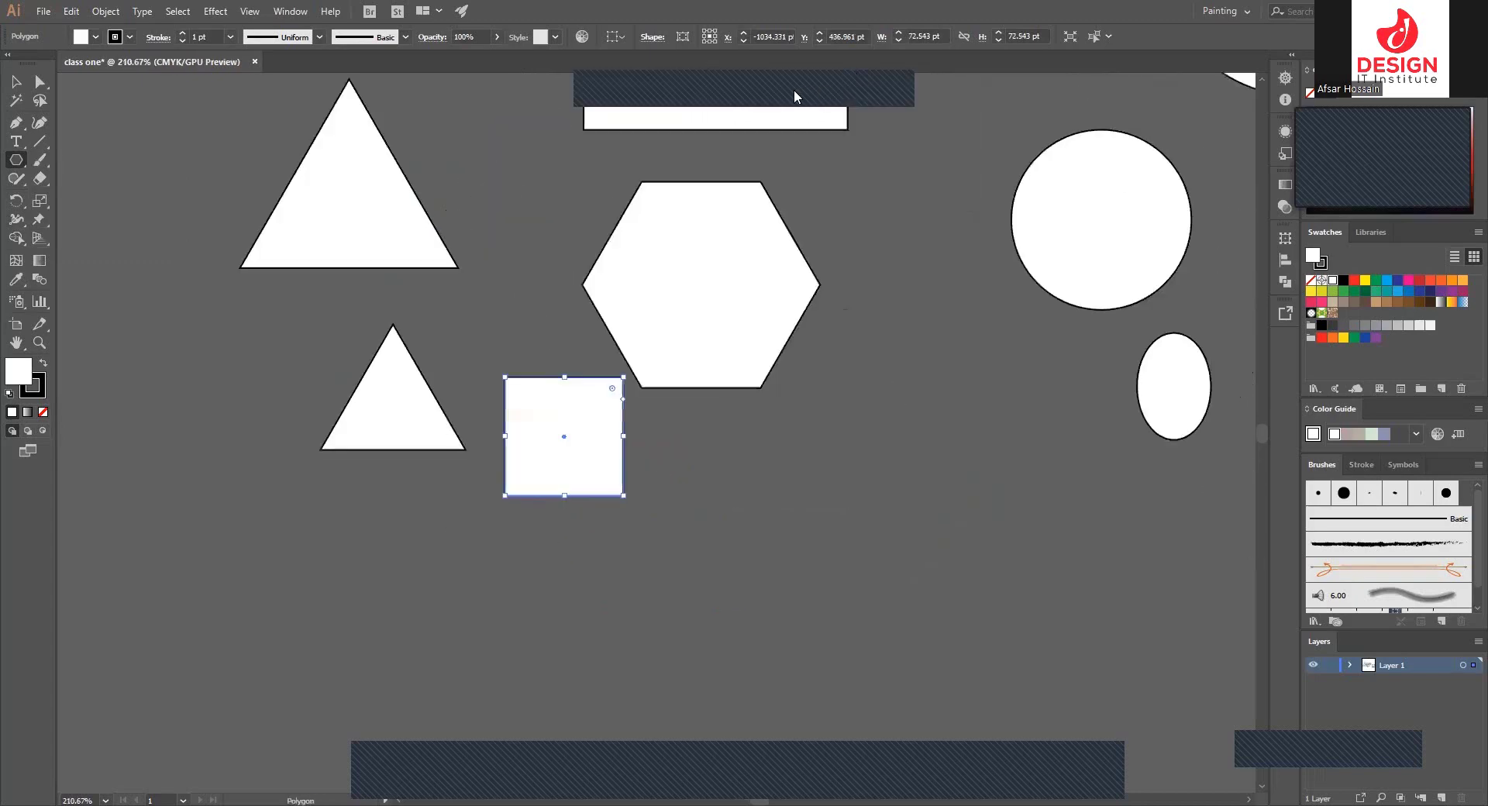
{"action": "scroll", "coordinate": [794, 90], "scroll_direction": "up", "scroll_amount": 2}
{"action": "mouse_move", "coordinate": [759, 304]}
{"action": "left_mouse_down"}
{"action": "mouse_move", "coordinate": [875, 393]}
{"action": "mouse_move", "coordinate": [841, 387]}
{"action": "left_mouse_up"}
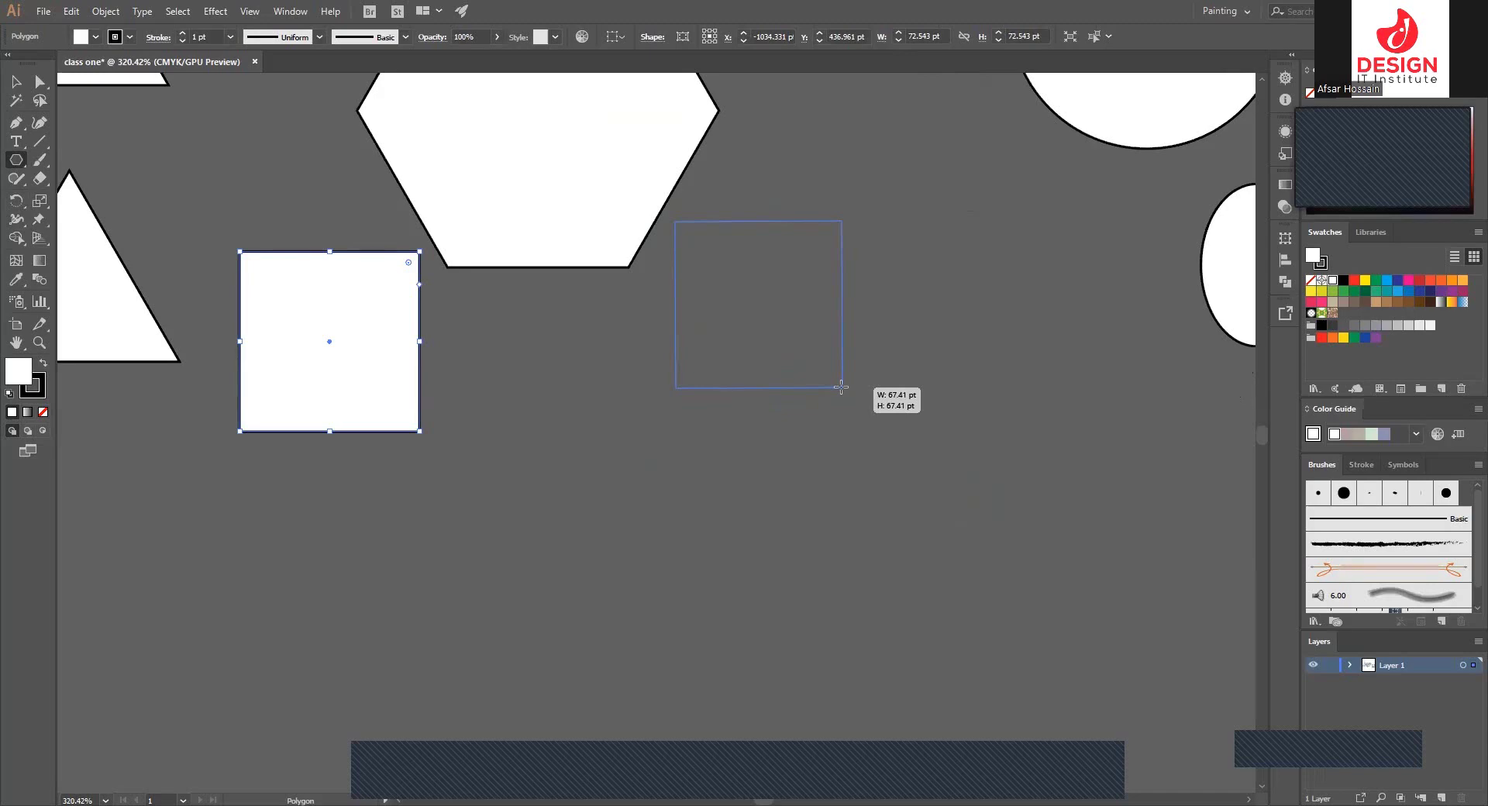
- Draw a seven-sided polygon and a three-sided triangle beside the square
{"action": "key", "text": "Up"}
{"action": "key", "text": "Up"}
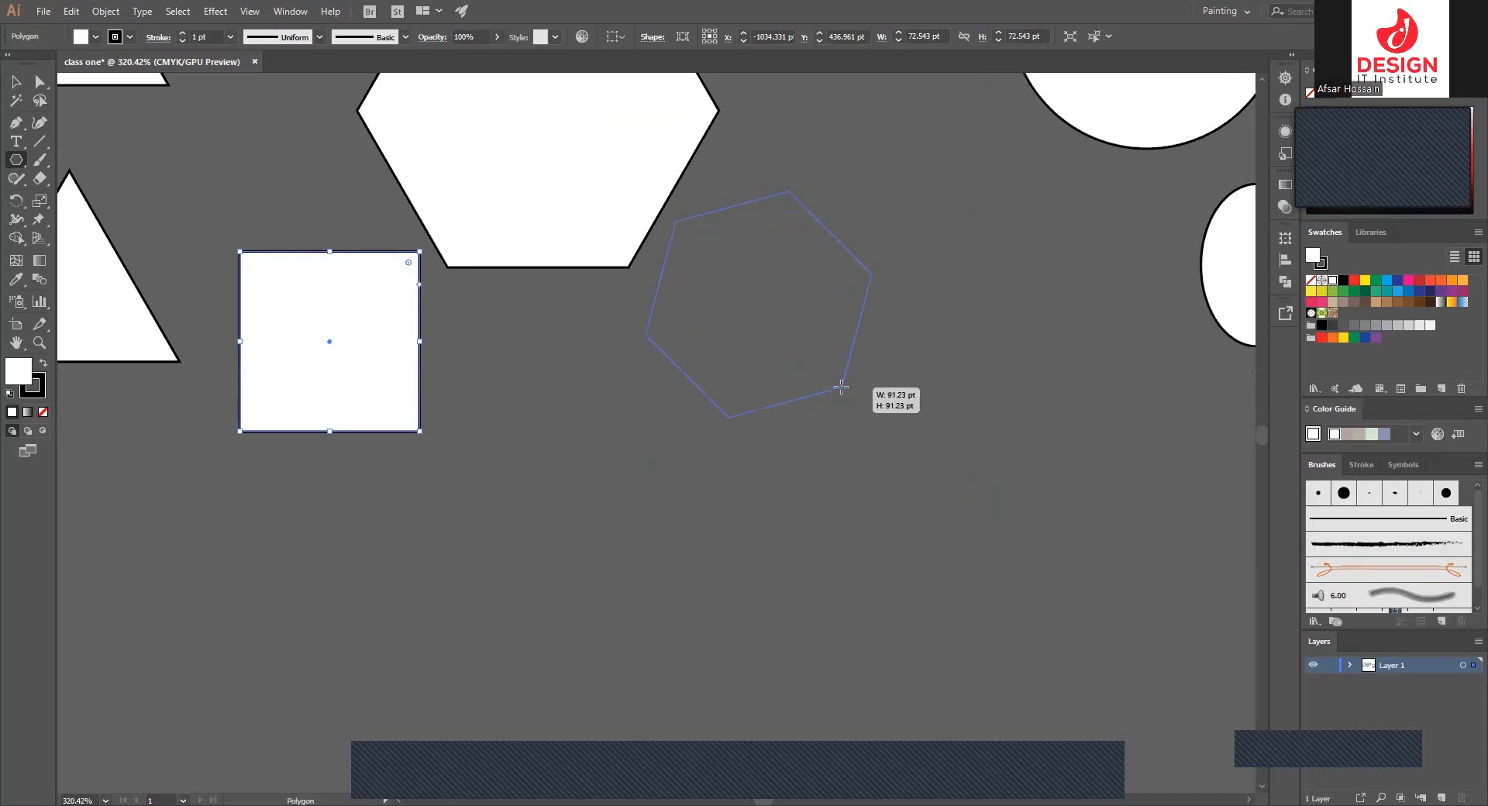
{"action": "key", "text": "Up"}
{"action": "key", "text": "Up"}
{"action": "key", "text": "Up"}
{"action": "key", "text": "Up"}
{"action": "key", "text": "Down"}
{"action": "left_click_drag", "start_coordinate": [841, 387], "coordinate": [841, 387]}
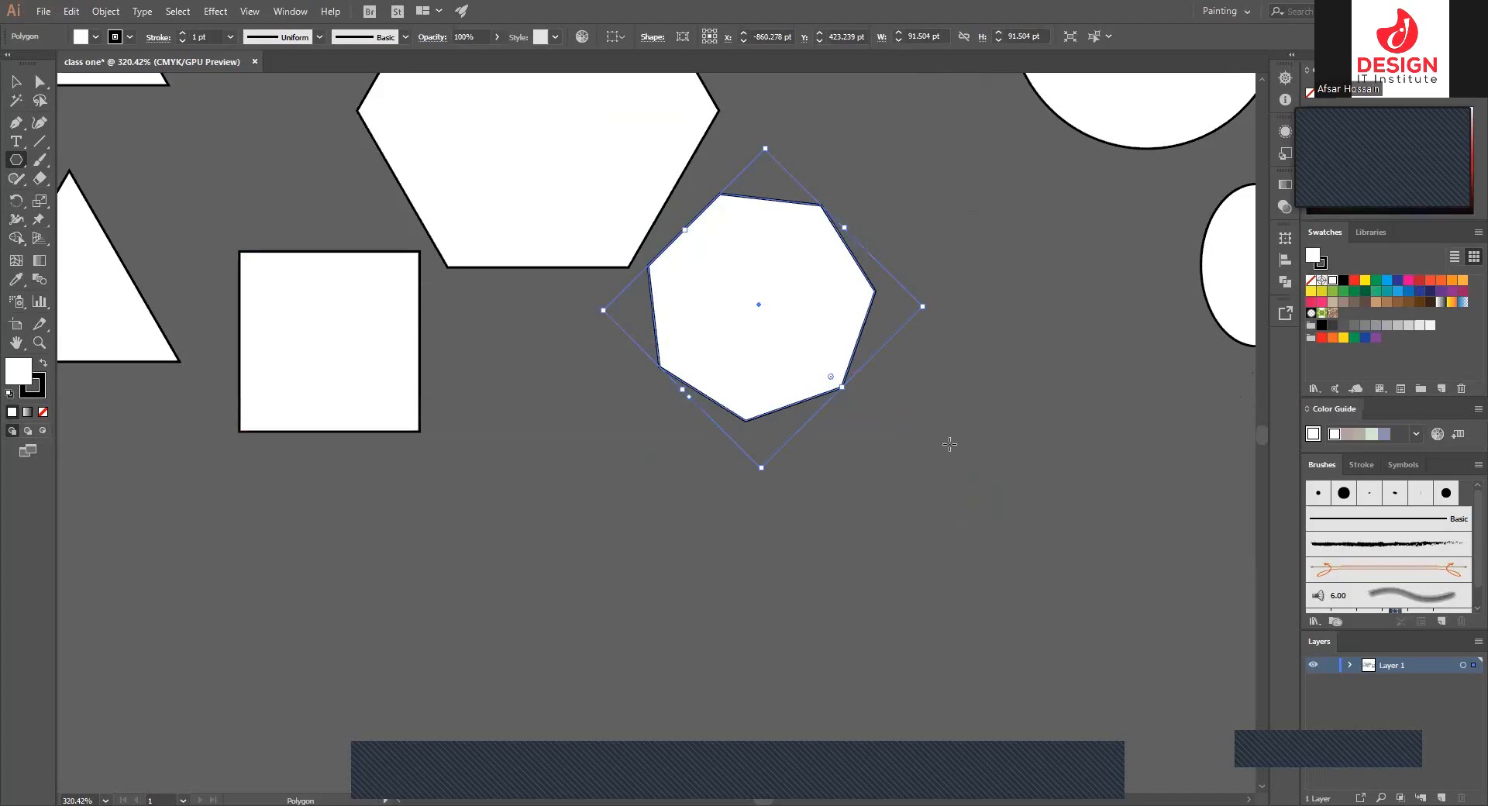
{"action": "mouse_move", "coordinate": [950, 445]}
{"action": "left_mouse_down"}
{"action": "mouse_move", "coordinate": [1034, 530]}
{"action": "mouse_move", "coordinate": [1022, 514]}
{"action": "left_mouse_up"}
{"action": "key", "text": "Down"}
{"action": "key", "text": "Down"}
{"action": "key", "text": "Down"}
{"action": "key", "text": "Down"}
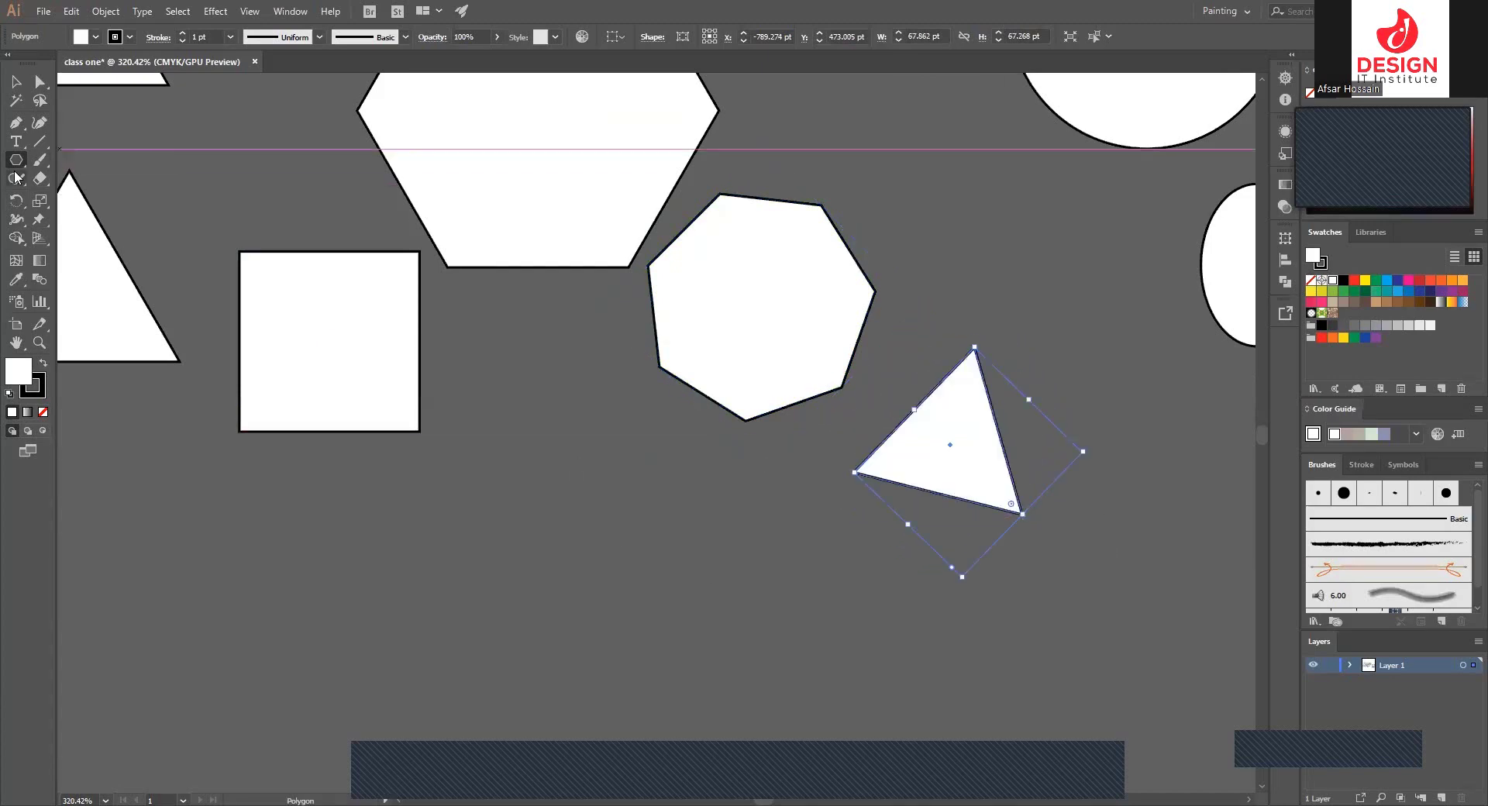
{"action": "right_click", "coordinate": [21, 165]}
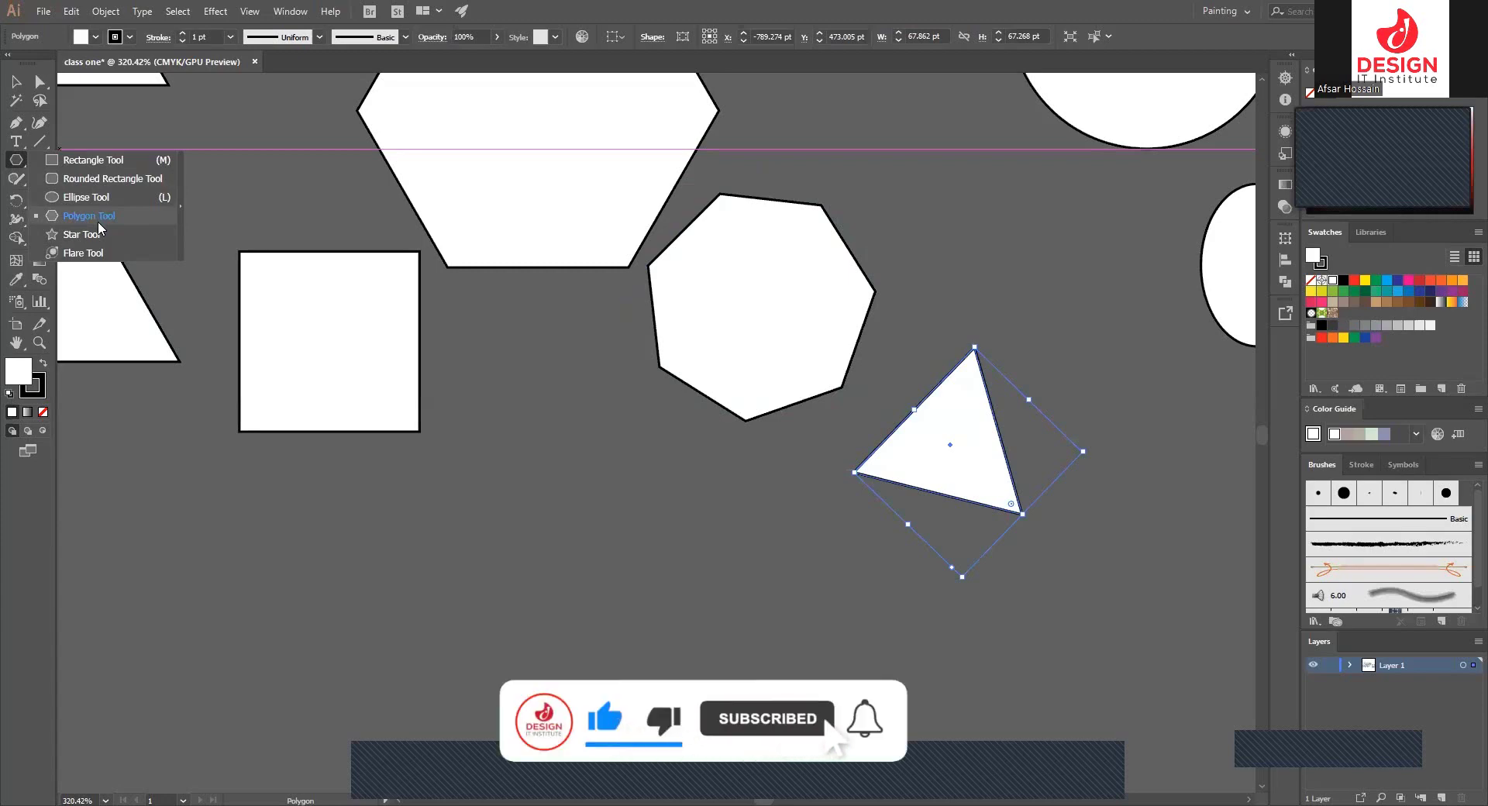
- Zoom out and delete all the loose practice shapes beside the artboard
{"action": "left_click", "coordinate": [98, 230]}
{"action": "mouse_move", "coordinate": [645, 485]}
{"action": "left_mouse_down"}
{"action": "mouse_move", "coordinate": [696, 286]}
{"action": "mouse_move", "coordinate": [738, 438]}
{"action": "mouse_move", "coordinate": [745, 298]}
{"action": "left_mouse_up"}
{"action": "scroll", "coordinate": [767, 325], "scroll_direction": "down", "scroll_amount": 5}
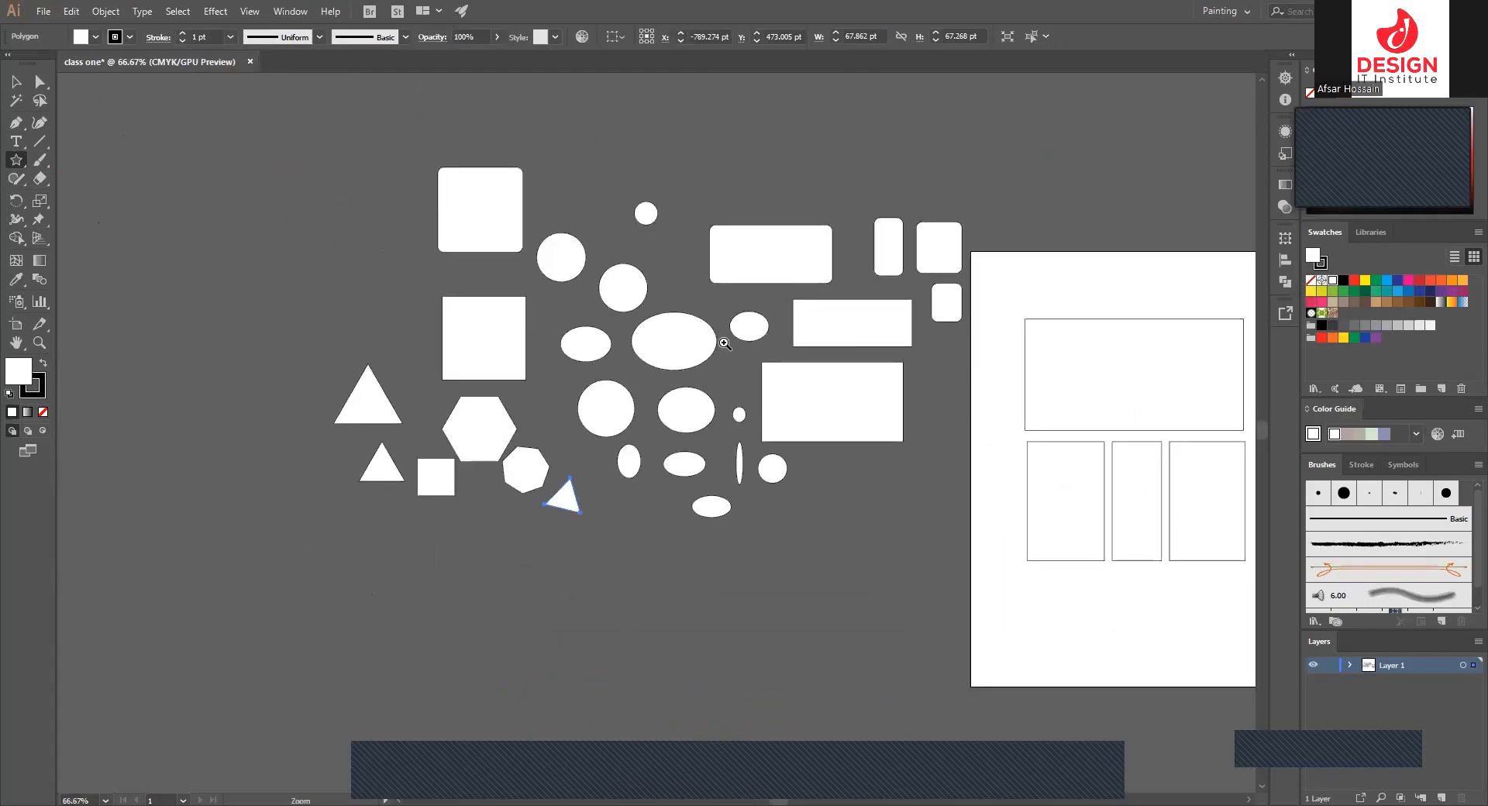
{"action": "scroll", "coordinate": [721, 335], "scroll_direction": "up", "scroll_amount": 1}
{"action": "scroll", "coordinate": [724, 335], "scroll_direction": "down", "scroll_amount": 1}
{"action": "scroll", "coordinate": [687, 365], "scroll_direction": "down", "scroll_amount": 1}
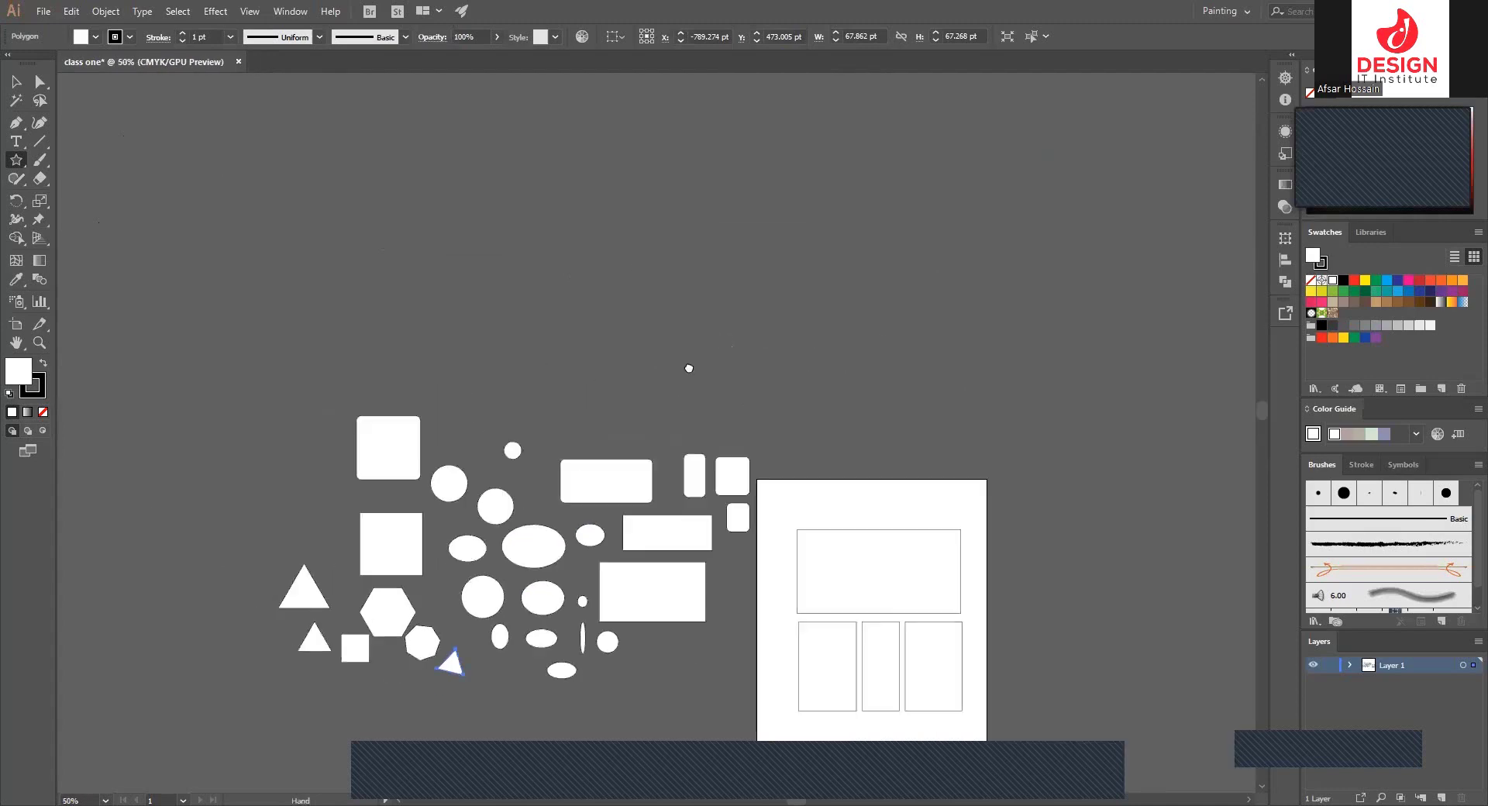
{"action": "scroll", "coordinate": [655, 409], "scroll_direction": "up", "scroll_amount": 2}
{"action": "left_click_drag", "start_coordinate": [635, 426], "coordinate": [724, 323]}
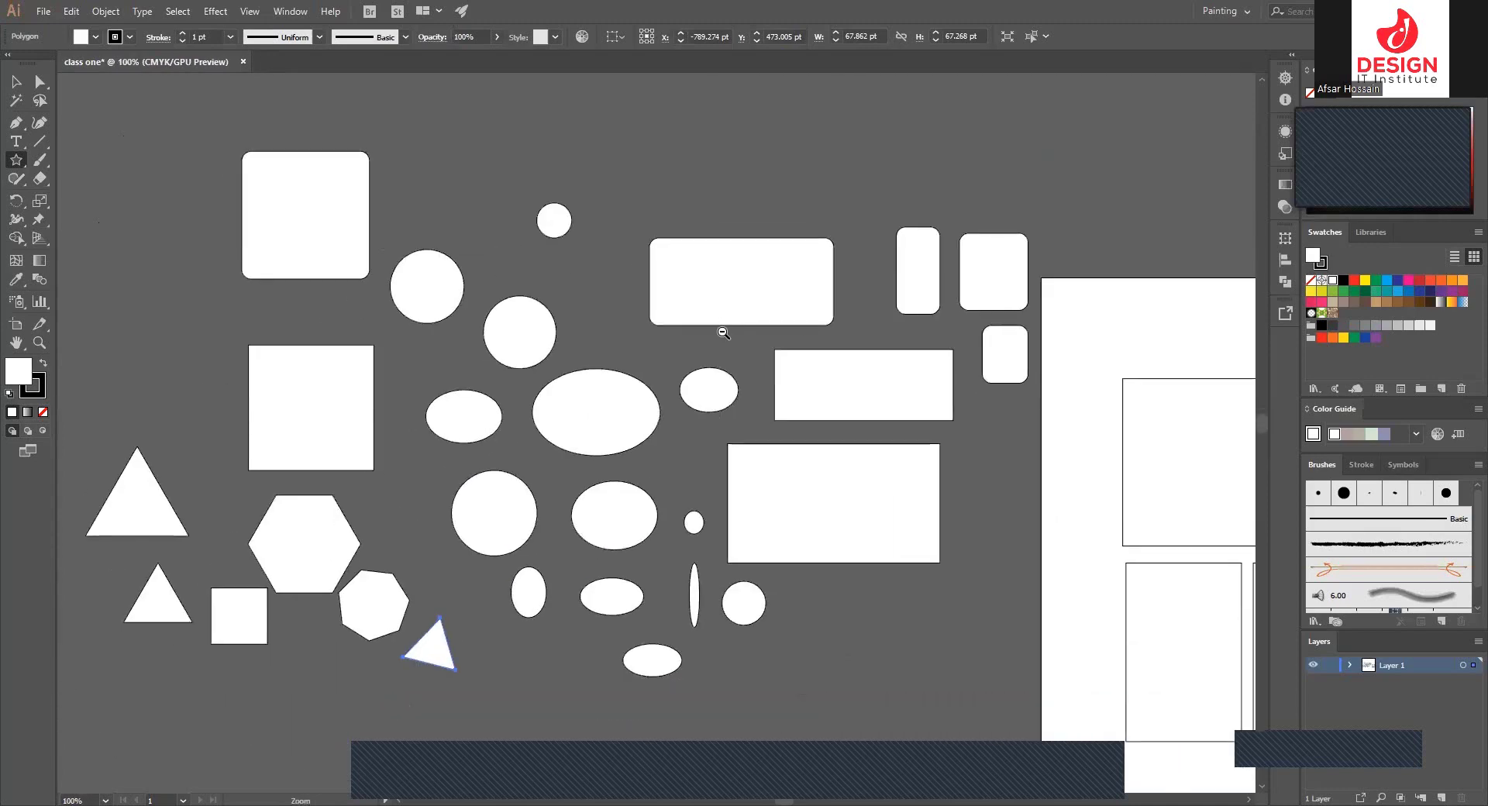
{"action": "scroll", "coordinate": [724, 331], "scroll_direction": "down", "scroll_amount": 1}
{"action": "scroll", "coordinate": [723, 332], "scroll_direction": "down", "scroll_amount": 2}
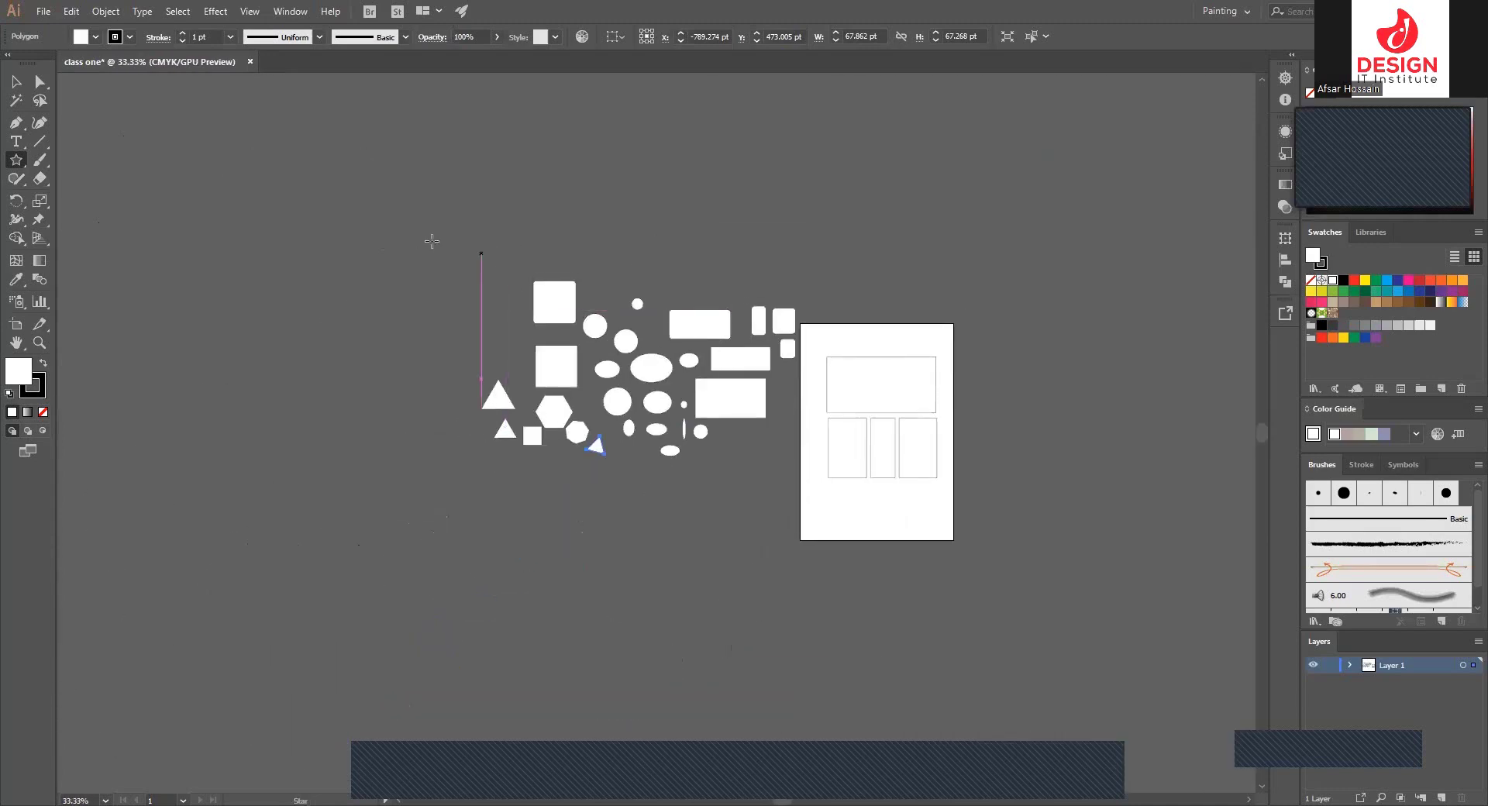
{"action": "left_click", "coordinate": [14, 81]}
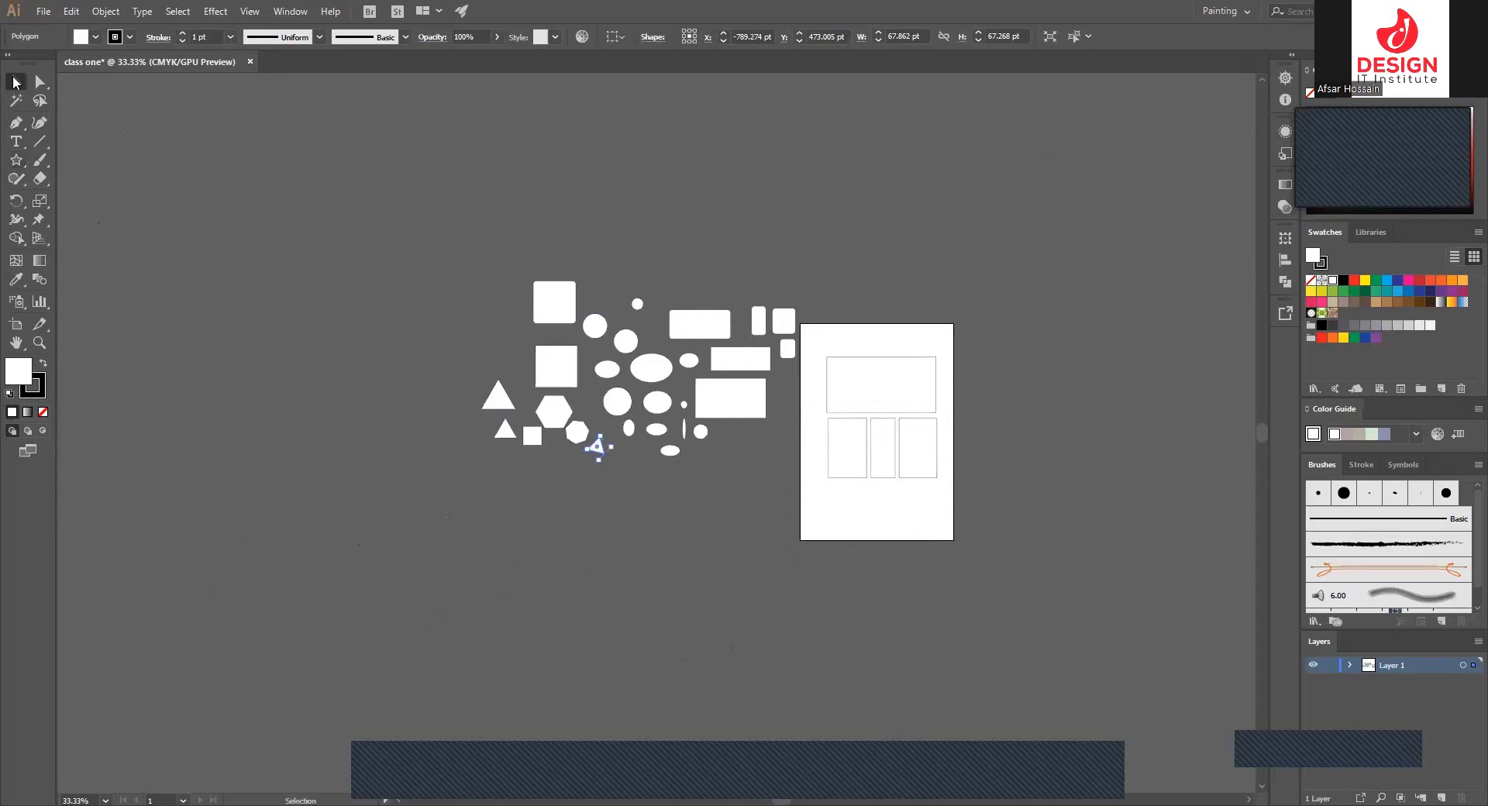
{"action": "left_click_drag", "start_coordinate": [781, 575], "coordinate": [474, 273]}
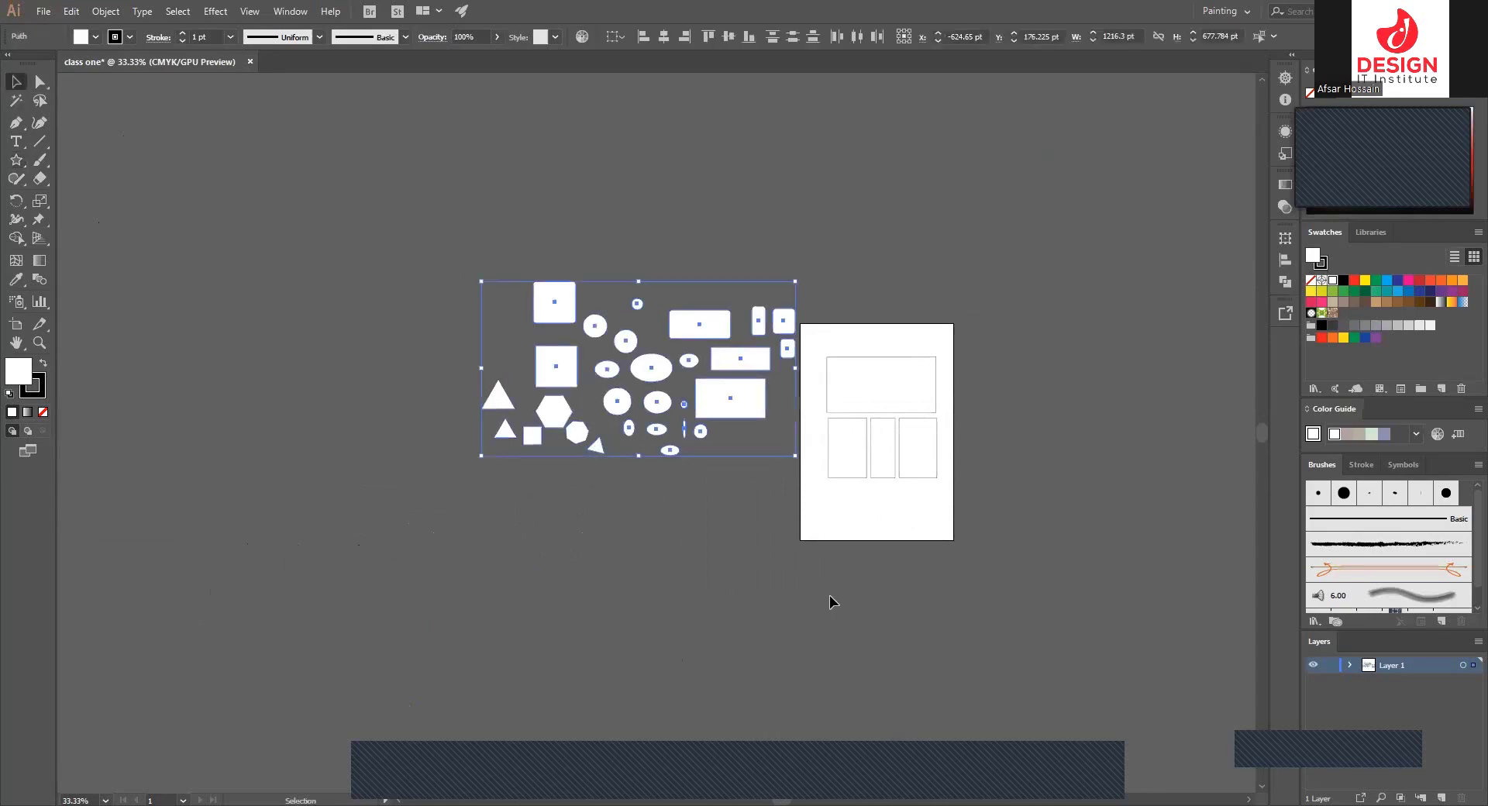
{"action": "key", "text": "Delete"}
- Delete the four rectangles from the artboard
{"action": "left_click_drag", "start_coordinate": [810, 335], "coordinate": [1031, 577]}
{"action": "key", "text": "Delete"}
{"action": "scroll", "coordinate": [729, 469], "scroll_direction": "up", "scroll_amount": 3, "text": "alt"}
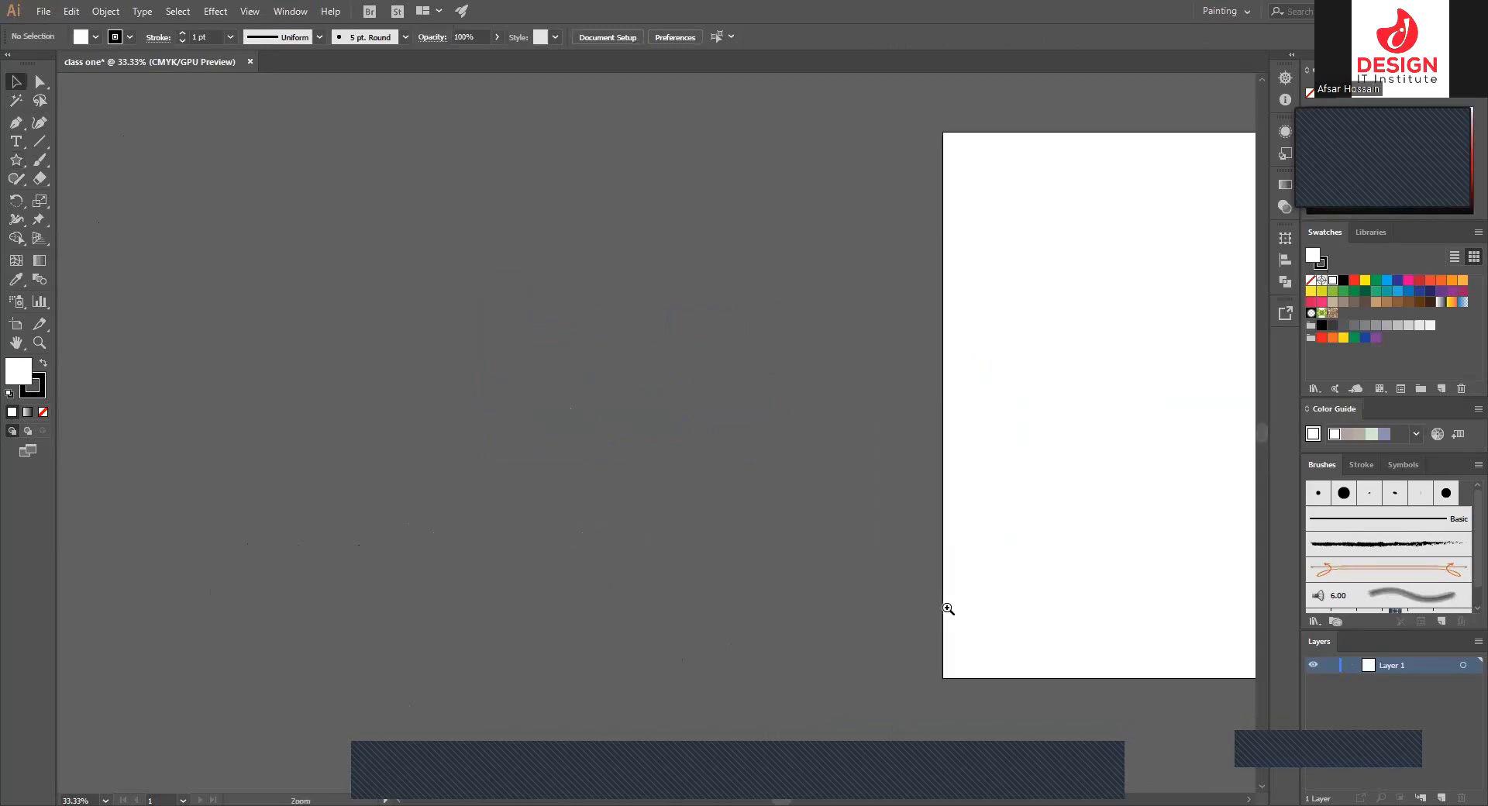
{"action": "left_click", "coordinate": [21, 163]}
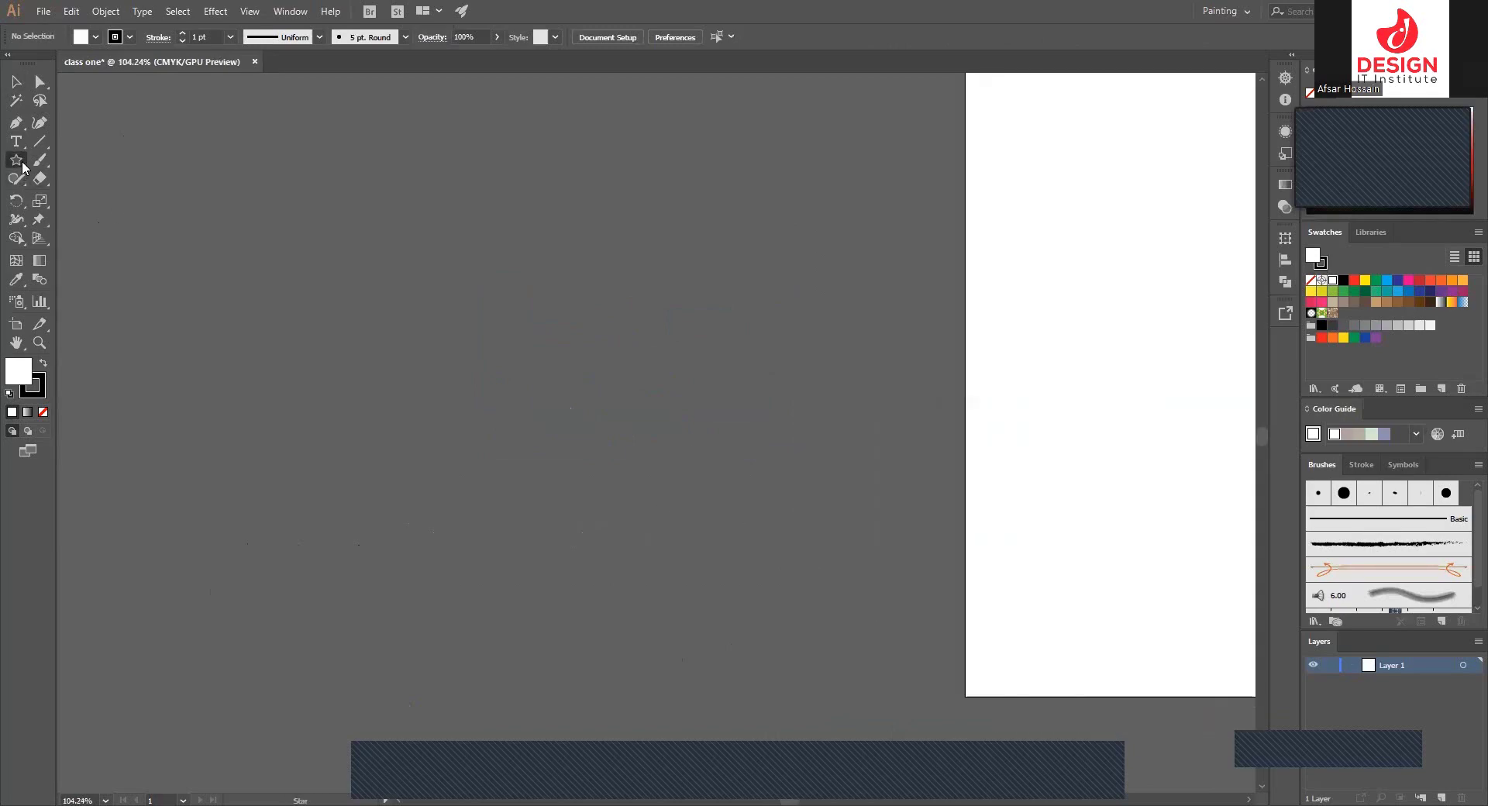
- Draw five white five-pointed stars of varying sizes
{"action": "left_click", "coordinate": [75, 231]}
{"action": "left_click_drag", "start_coordinate": [712, 325], "coordinate": [754, 366]}
{"action": "left_click_drag", "start_coordinate": [710, 434], "coordinate": [729, 453]}
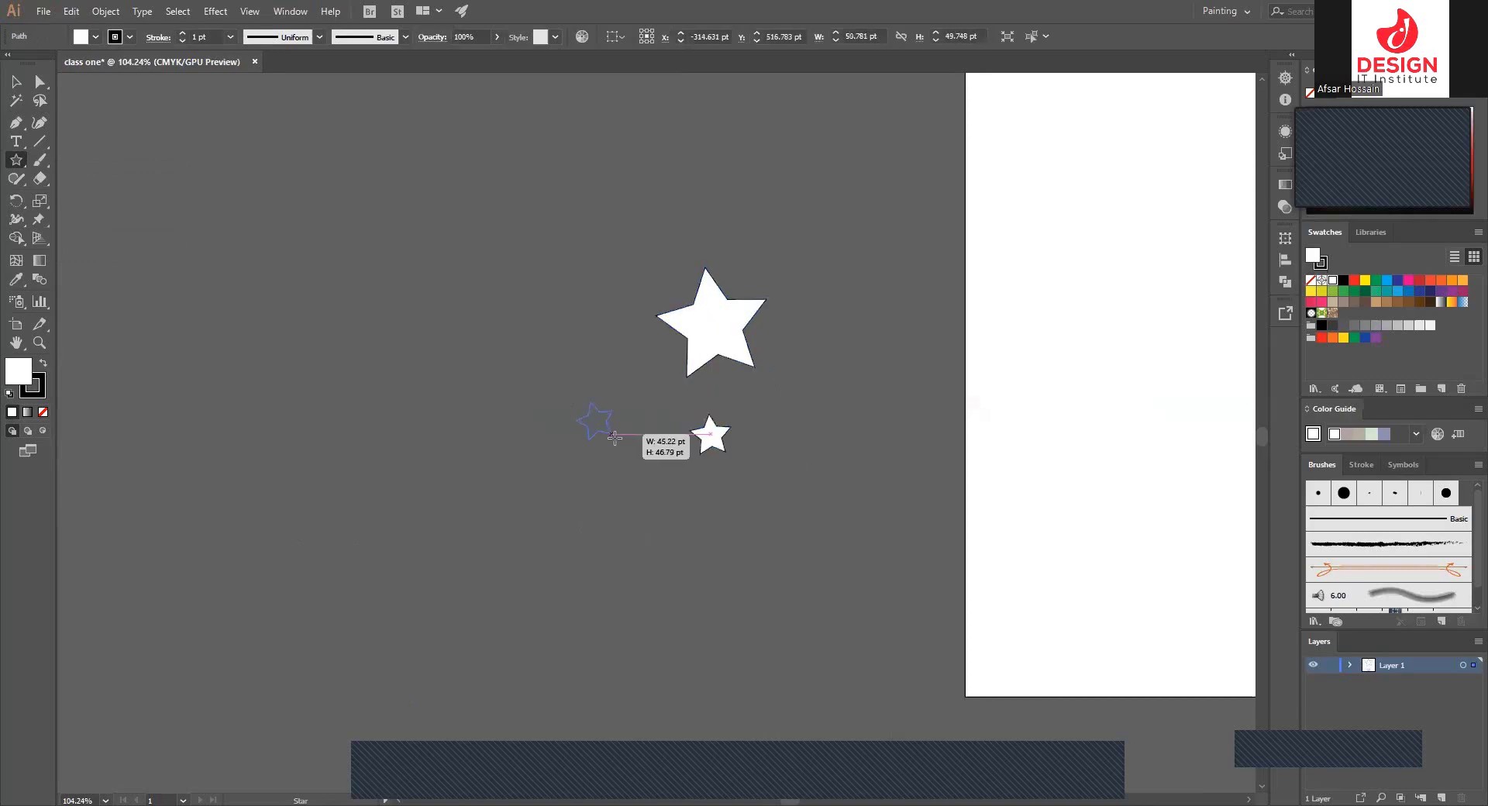
{"action": "left_click_drag", "start_coordinate": [594, 422], "coordinate": [618, 401]}
{"action": "left_click_drag", "start_coordinate": [595, 335], "coordinate": [594, 309]}
{"action": "mouse_move", "coordinate": [643, 261]}
{"action": "left_mouse_down"}
{"action": "mouse_move", "coordinate": [645, 231]}
{"action": "mouse_move", "coordinate": [707, 180]}
{"action": "left_mouse_up"}
- Draw a spiky starburst of about 20 points in the empty space left of the stars
{"action": "left_click_drag", "start_coordinate": [787, 433], "coordinate": [848, 333]}
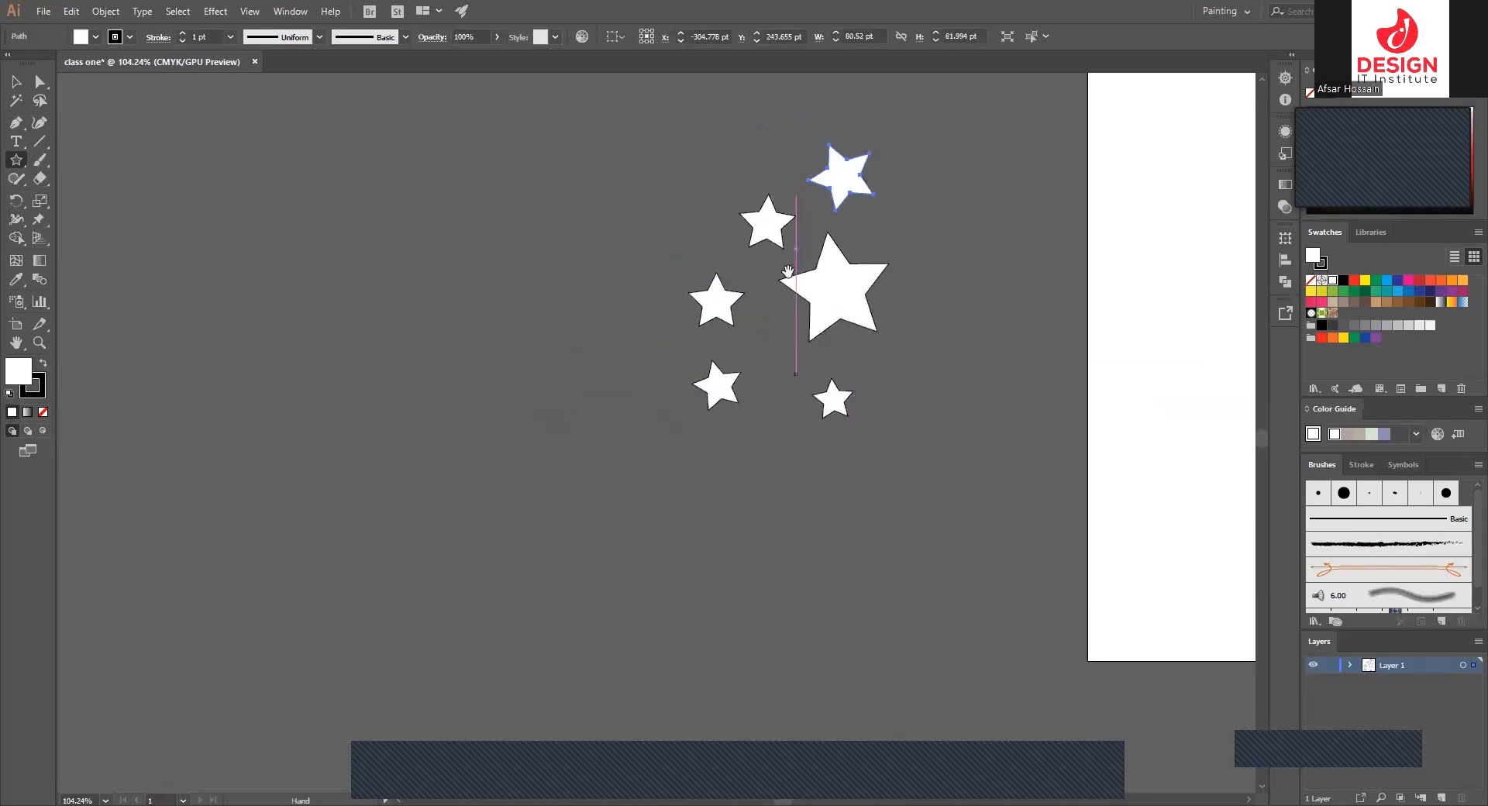
{"action": "scroll", "coordinate": [776, 171], "scroll_direction": "up", "scroll_amount": 3}
{"action": "left_click_drag", "start_coordinate": [774, 169], "coordinate": [820, 204]}
{"action": "scroll", "coordinate": [820, 204], "scroll_direction": "up", "scroll_amount": 5}
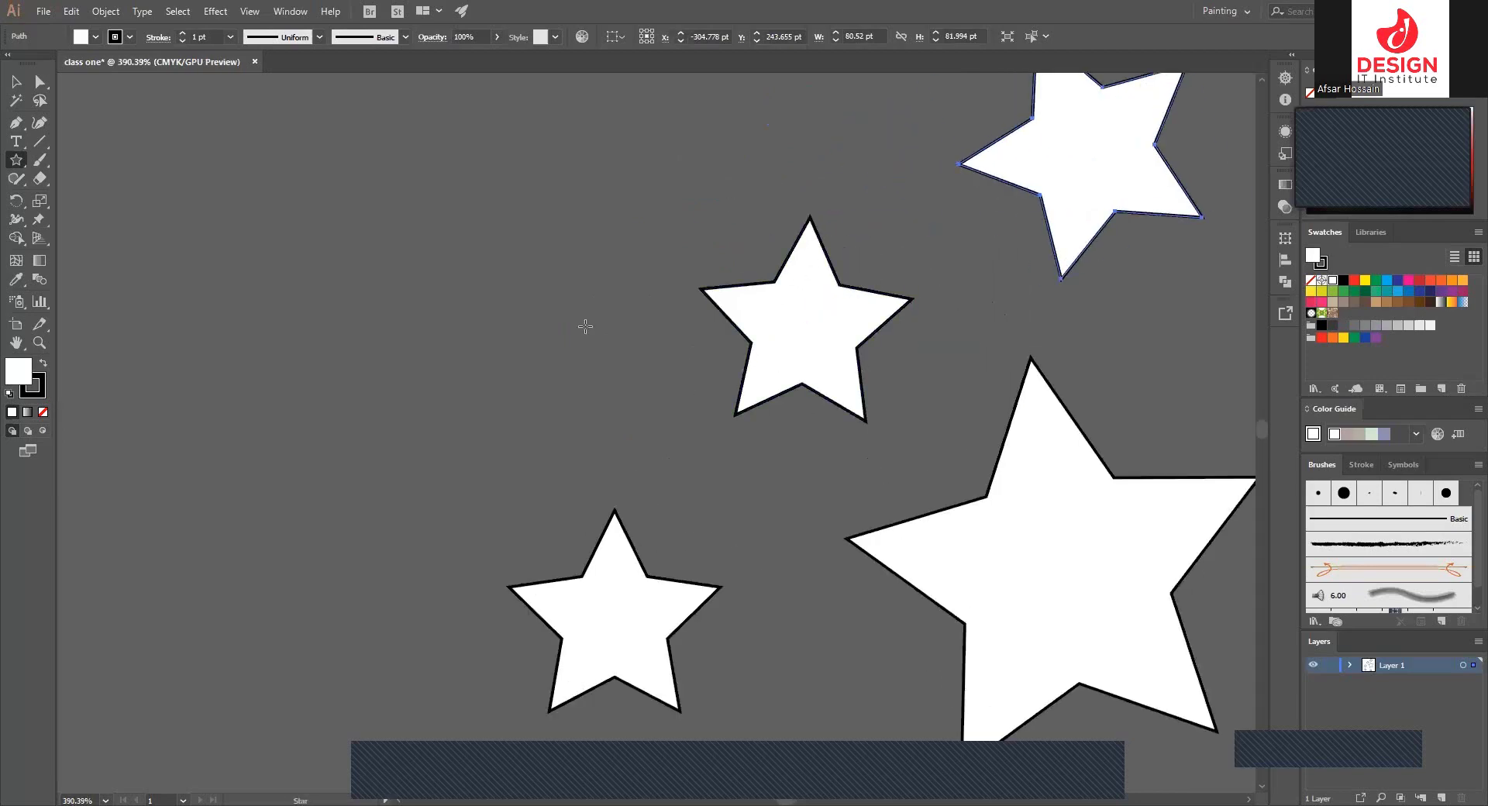
{"action": "left_click_drag", "start_coordinate": [589, 346], "coordinate": [757, 404]}
{"action": "left_click_drag", "start_coordinate": [543, 322], "coordinate": [602, 380]}
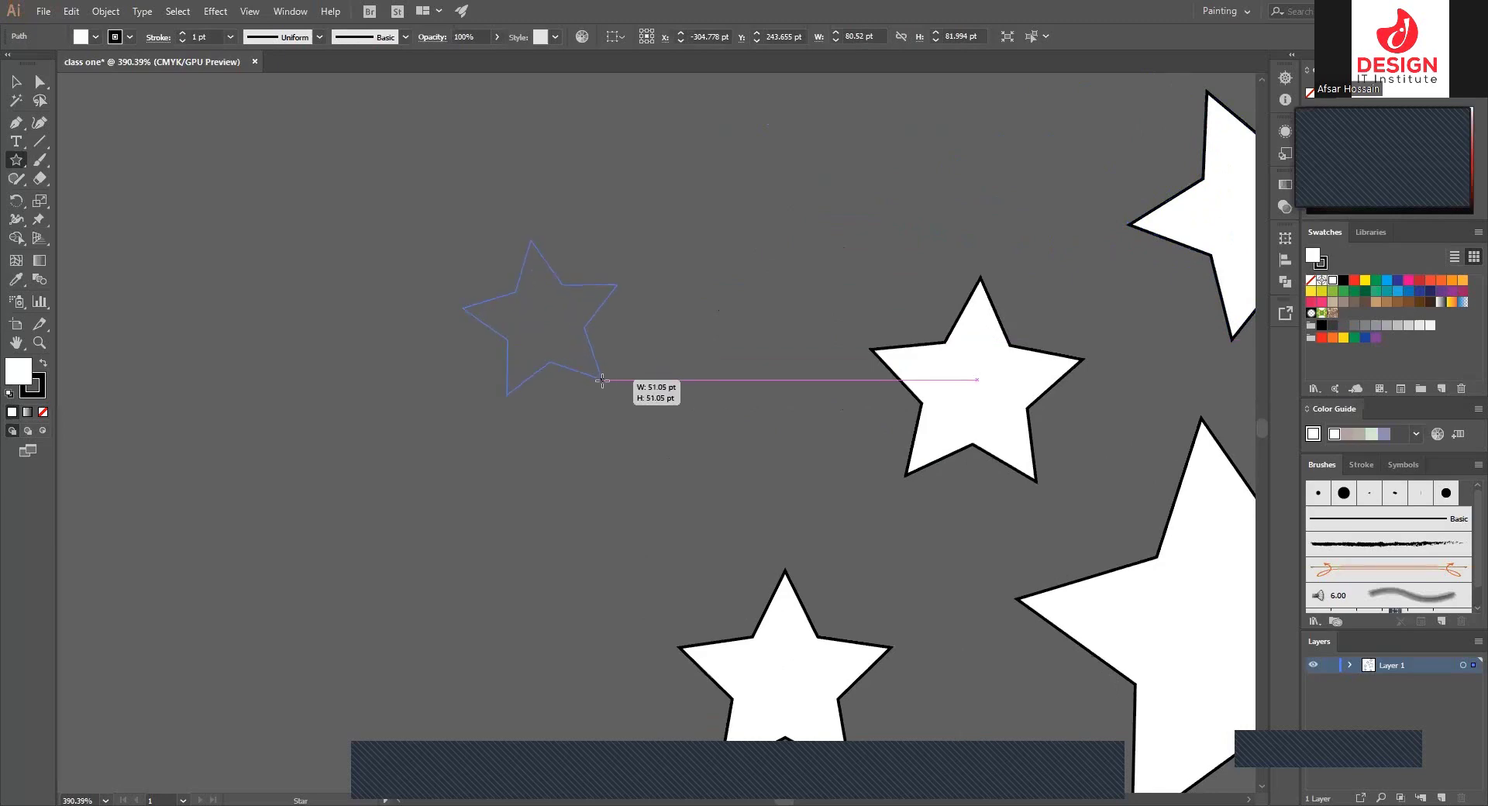
{"action": "key", "text": "ctrl+z"}
{"action": "left_click_drag", "start_coordinate": [585, 255], "coordinate": [657, 342]}
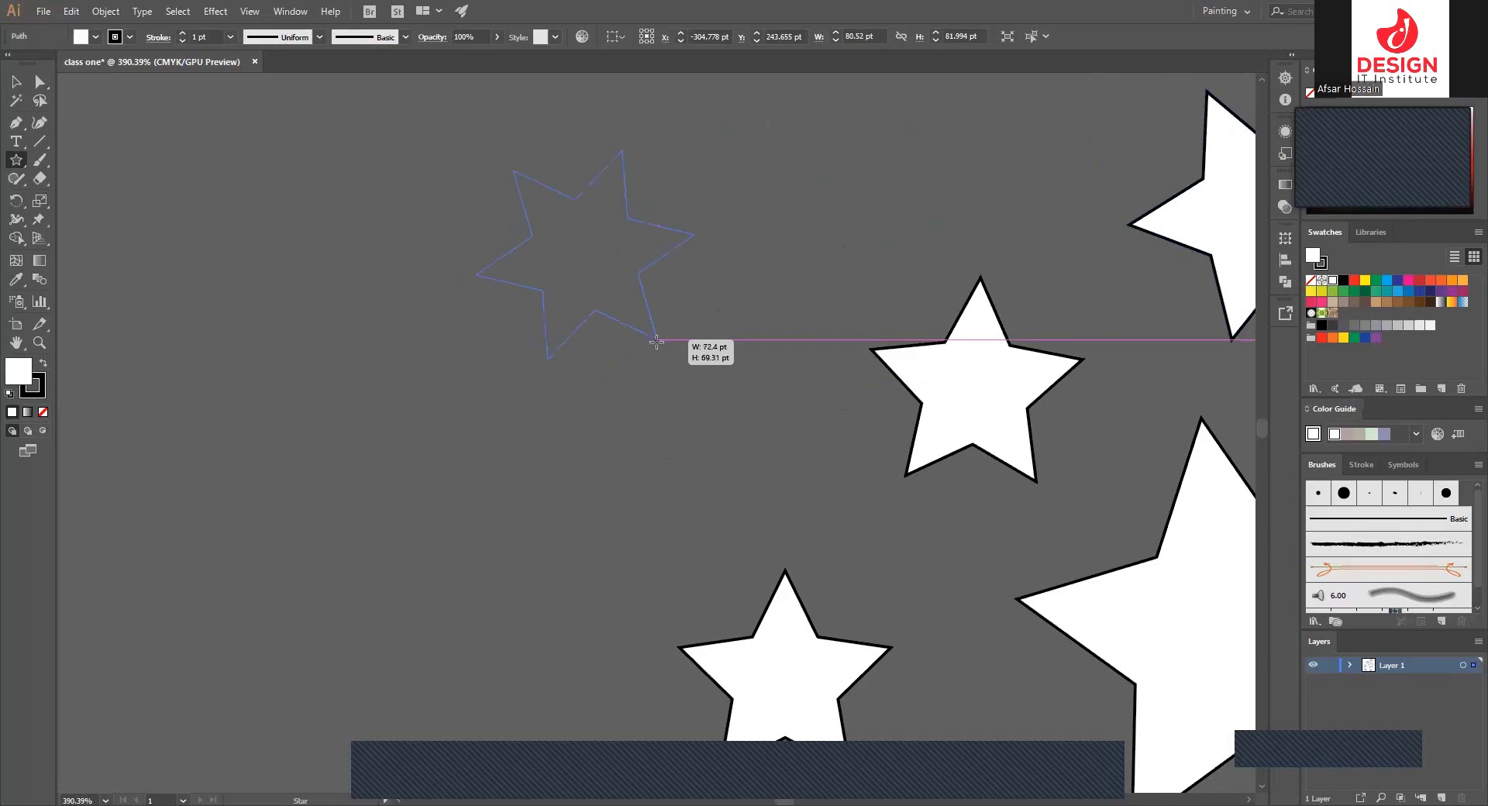
{"action": "key", "text": "Up"}
{"action": "key", "text": "Up"}
{"action": "key", "text": "Up"}
{"action": "key", "text": "Up"}
{"action": "key", "text": "Up"}
{"action": "key", "text": "Up"}
{"action": "key", "text": "Up"}
{"action": "key", "text": "Up"}
{"action": "key", "text": "Up"}
{"action": "key", "text": "Up"}
{"action": "key", "text": "Up"}
{"action": "key", "text": "Up"}
{"action": "key", "text": "Up"}
{"action": "left_click_drag", "start_coordinate": [657, 342], "coordinate": [656, 342]}
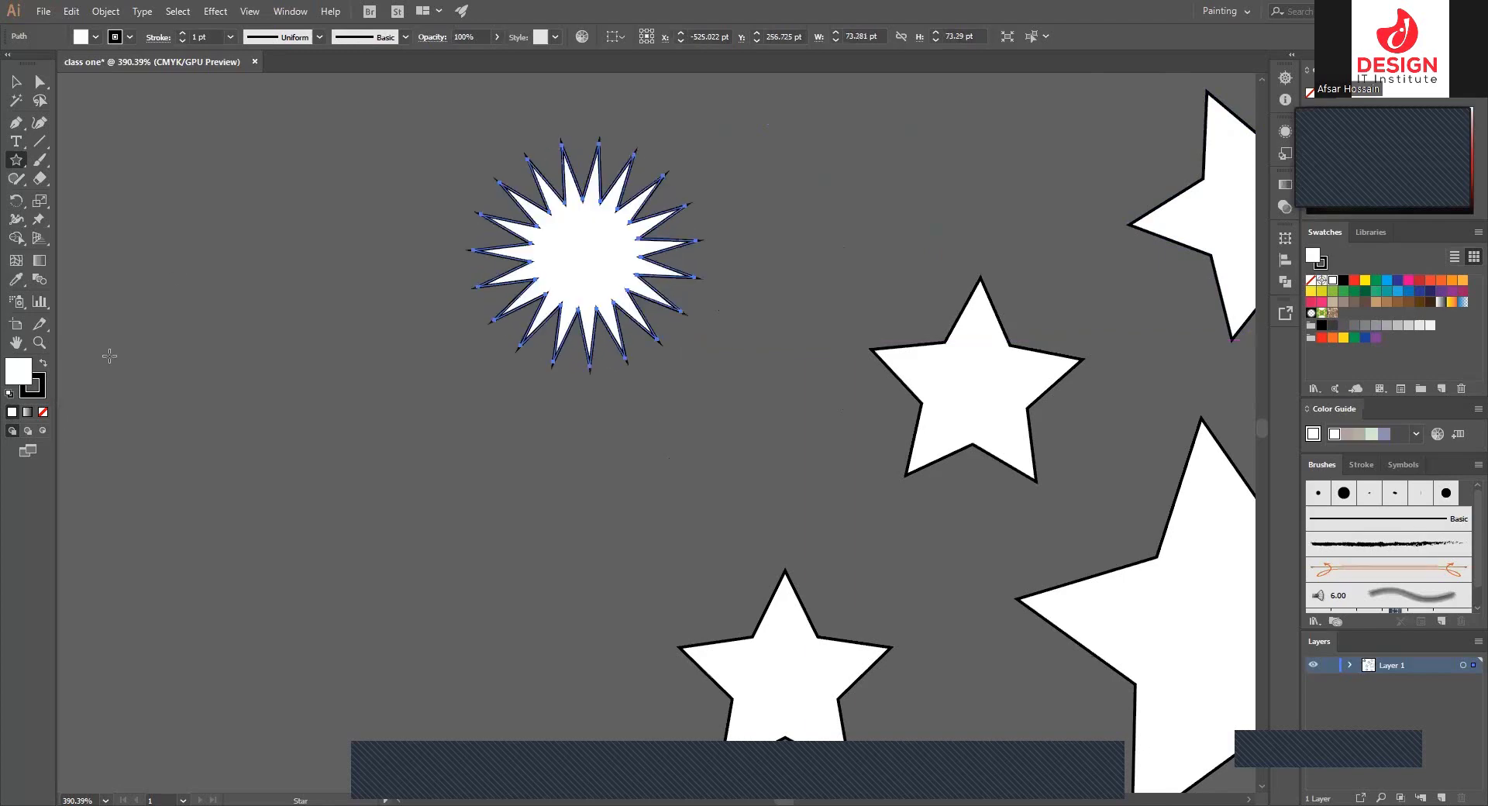
- Set the starburst's stroke to None so it is plain white
{"action": "left_click", "coordinate": [17, 82]}
{"action": "left_click", "coordinate": [431, 262]}
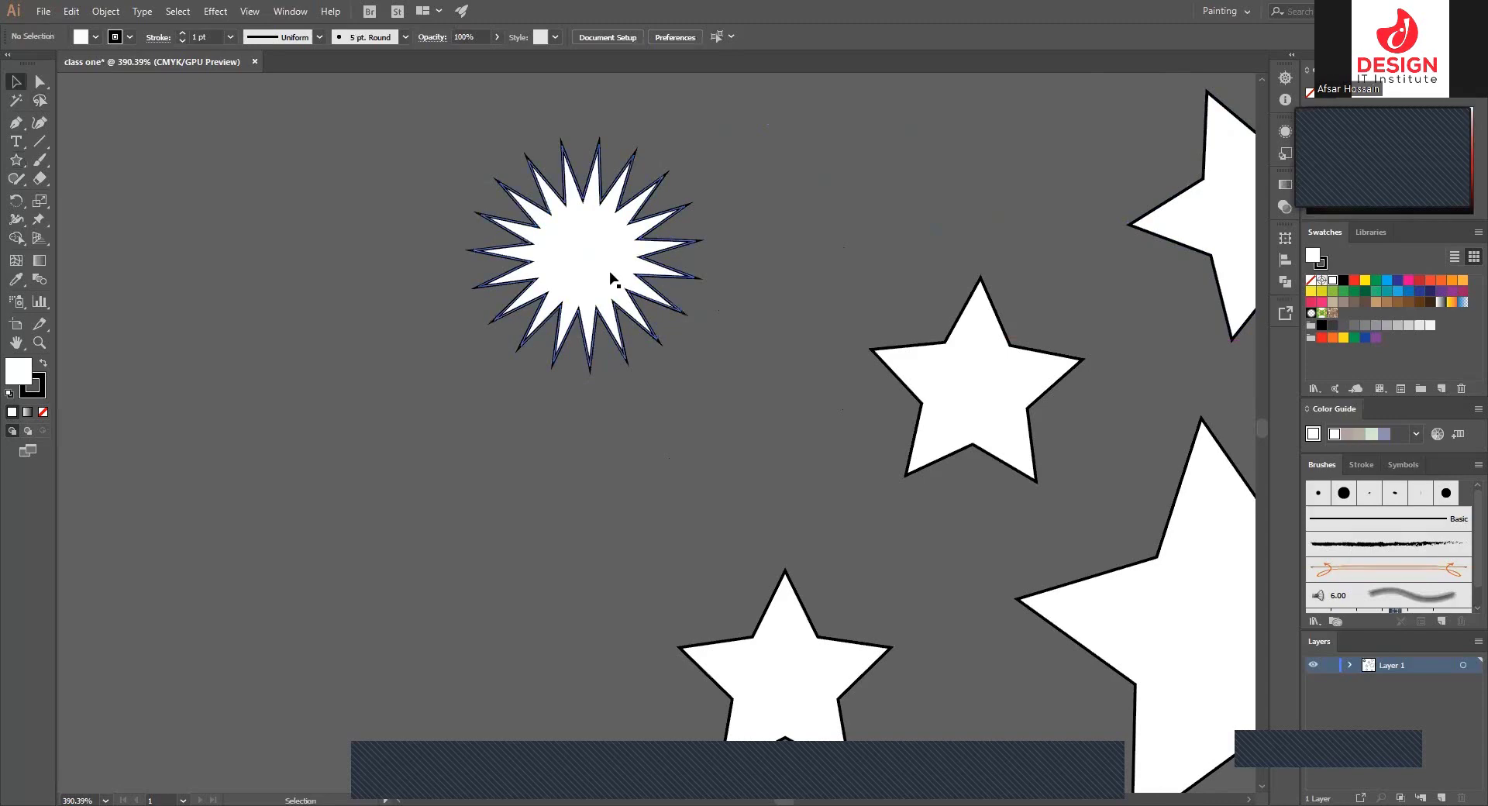
{"action": "left_click", "coordinate": [610, 277]}
{"action": "left_click", "coordinate": [32, 385]}
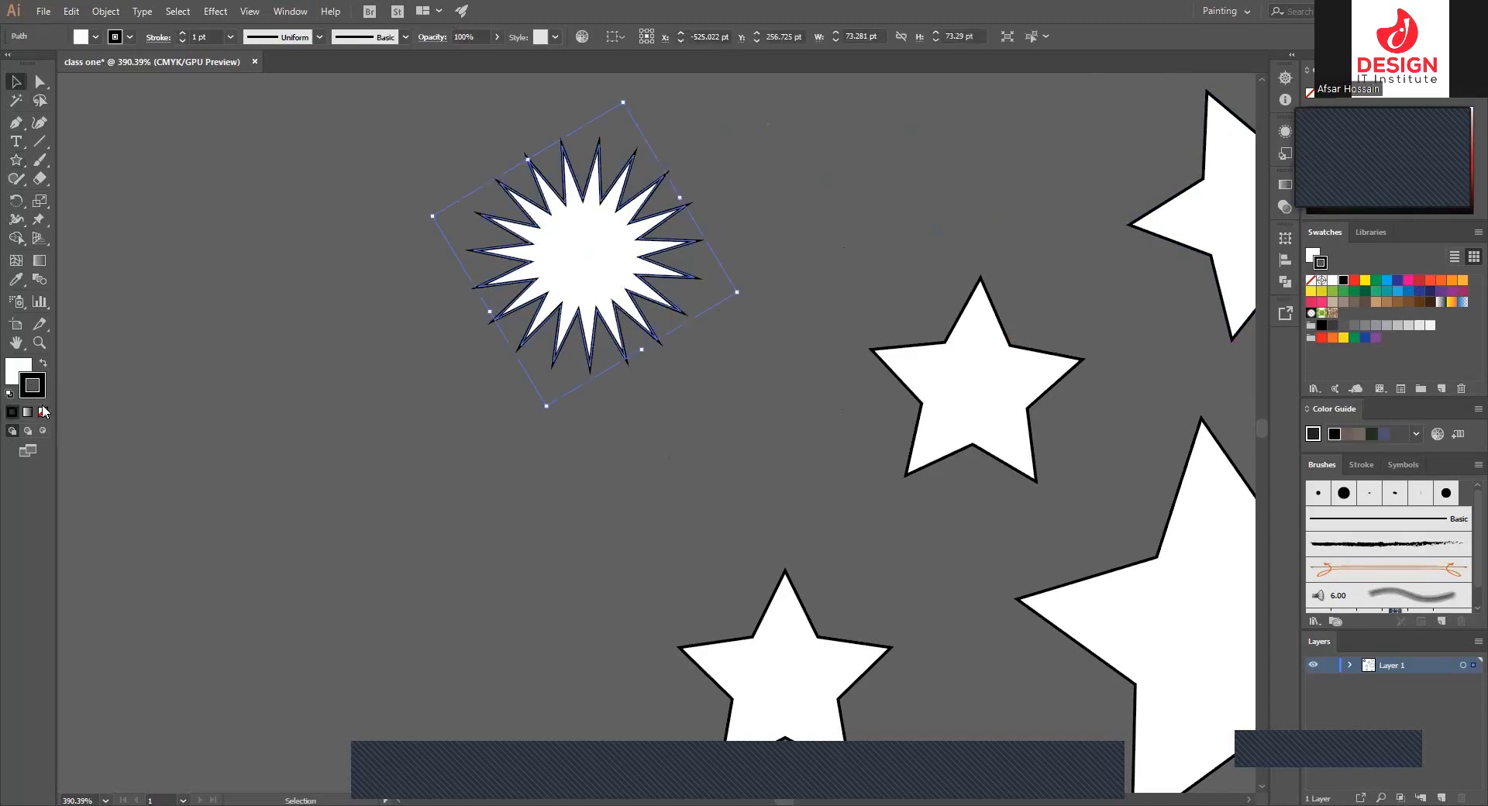
{"action": "left_click", "coordinate": [42, 412]}
{"action": "left_click", "coordinate": [220, 382]}
- Draw a dense-rayed test burst below the starburst
{"action": "scroll", "coordinate": [584, 417], "scroll_direction": "down", "scroll_amount": 1}
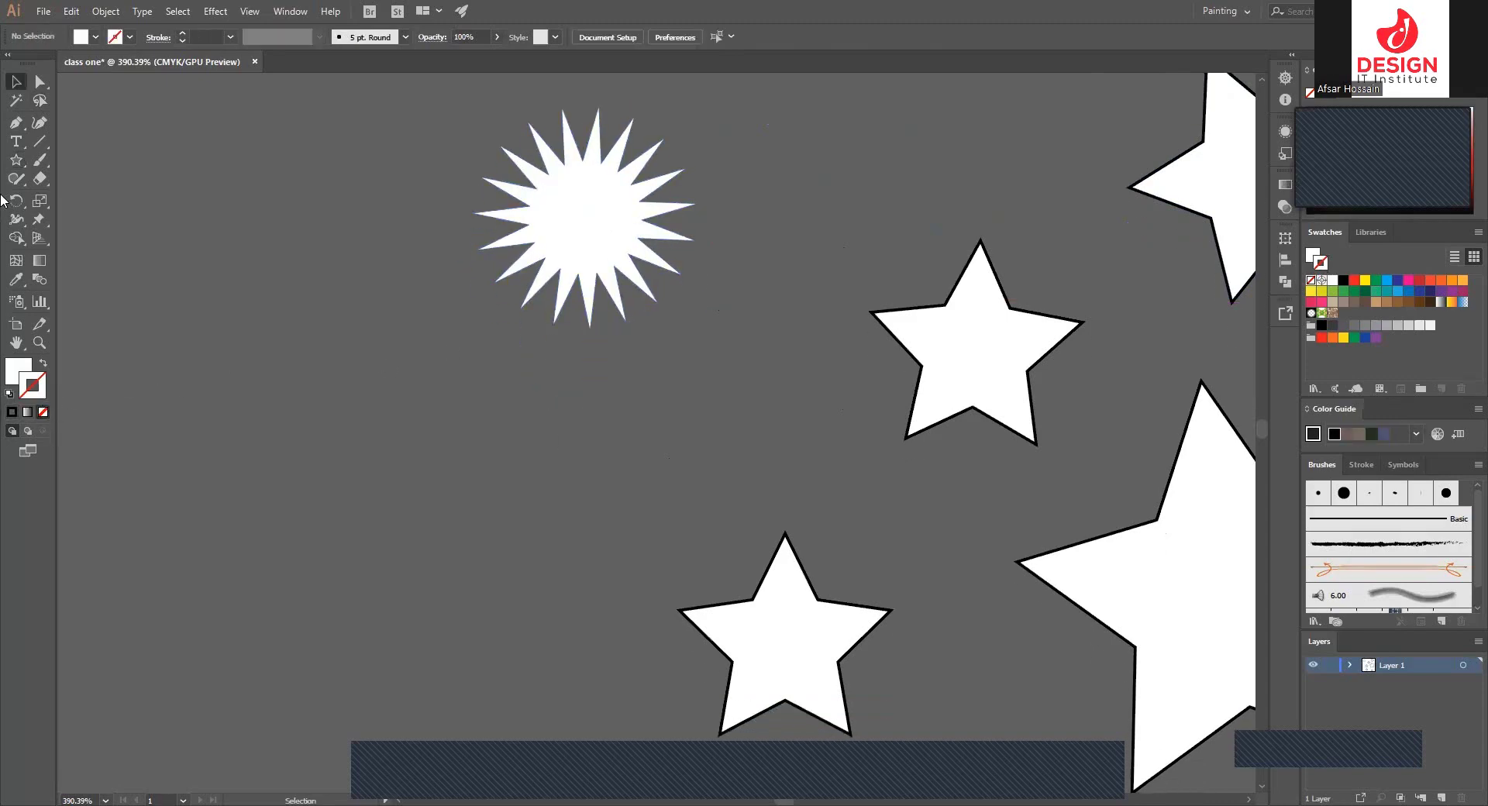
{"action": "left_click", "coordinate": [16, 160]}
{"action": "mouse_move", "coordinate": [499, 482]}
{"action": "left_mouse_down"}
{"action": "mouse_move", "coordinate": [581, 538]}
{"action": "mouse_move", "coordinate": [586, 512]}
{"action": "left_mouse_up"}
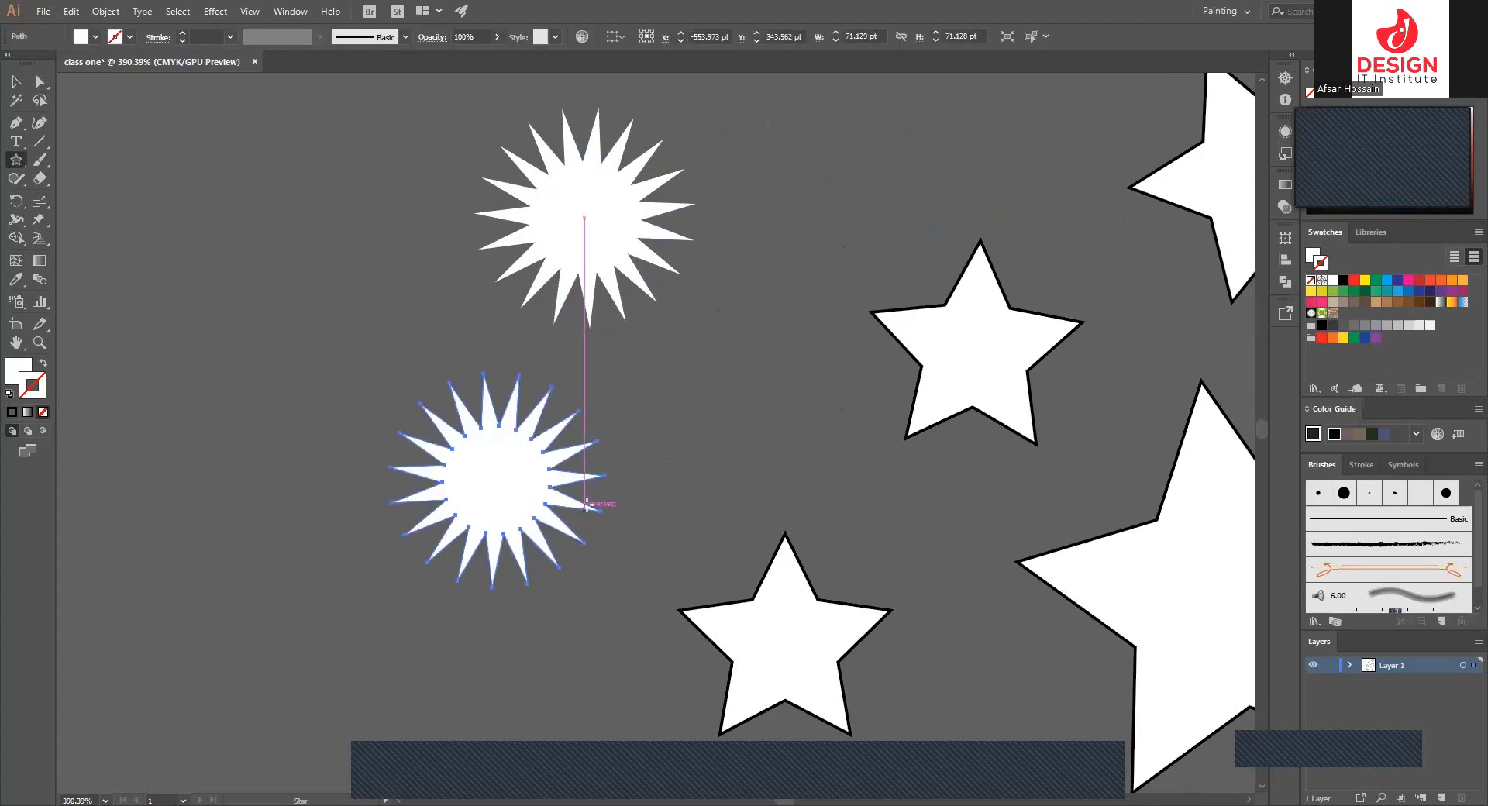
{"action": "key", "text": "ctrl+z"}
{"action": "left_click_drag", "start_coordinate": [528, 464], "coordinate": [588, 517]}
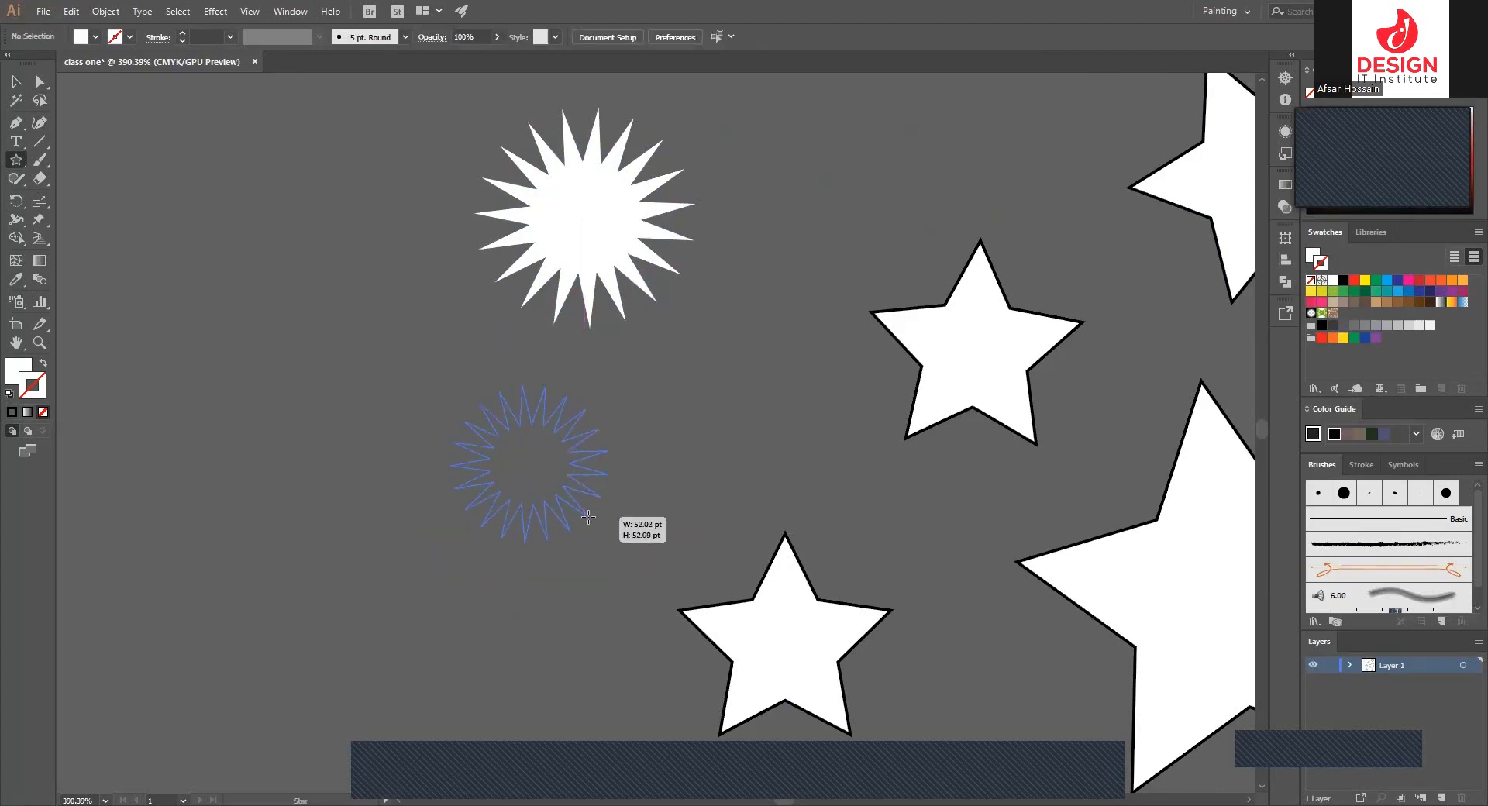
{"action": "key", "text": "Up"}
{"action": "key", "text": "Up"}
{"action": "key", "text": "Up"}
{"action": "left_click_drag", "start_coordinate": [588, 517], "coordinate": [603, 518]}
- Select the dense test burst and delete it
{"action": "left_click", "coordinate": [16, 81]}
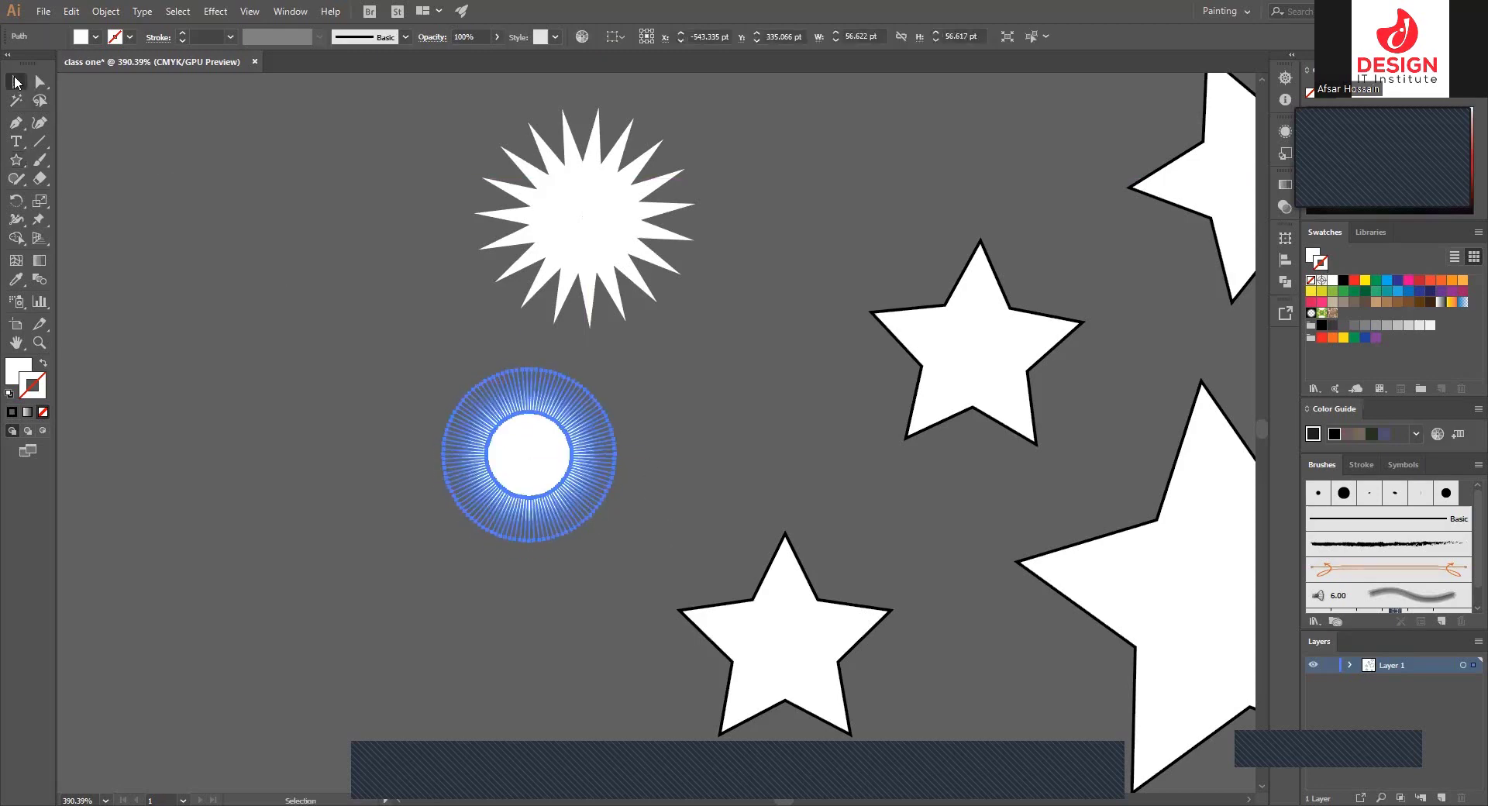
{"action": "left_click", "coordinate": [659, 481]}
{"action": "mouse_move", "coordinate": [536, 476]}
{"action": "left_mouse_down"}
{"action": "mouse_move", "coordinate": [788, 587]}
{"action": "mouse_move", "coordinate": [614, 541]}
{"action": "left_mouse_up"}
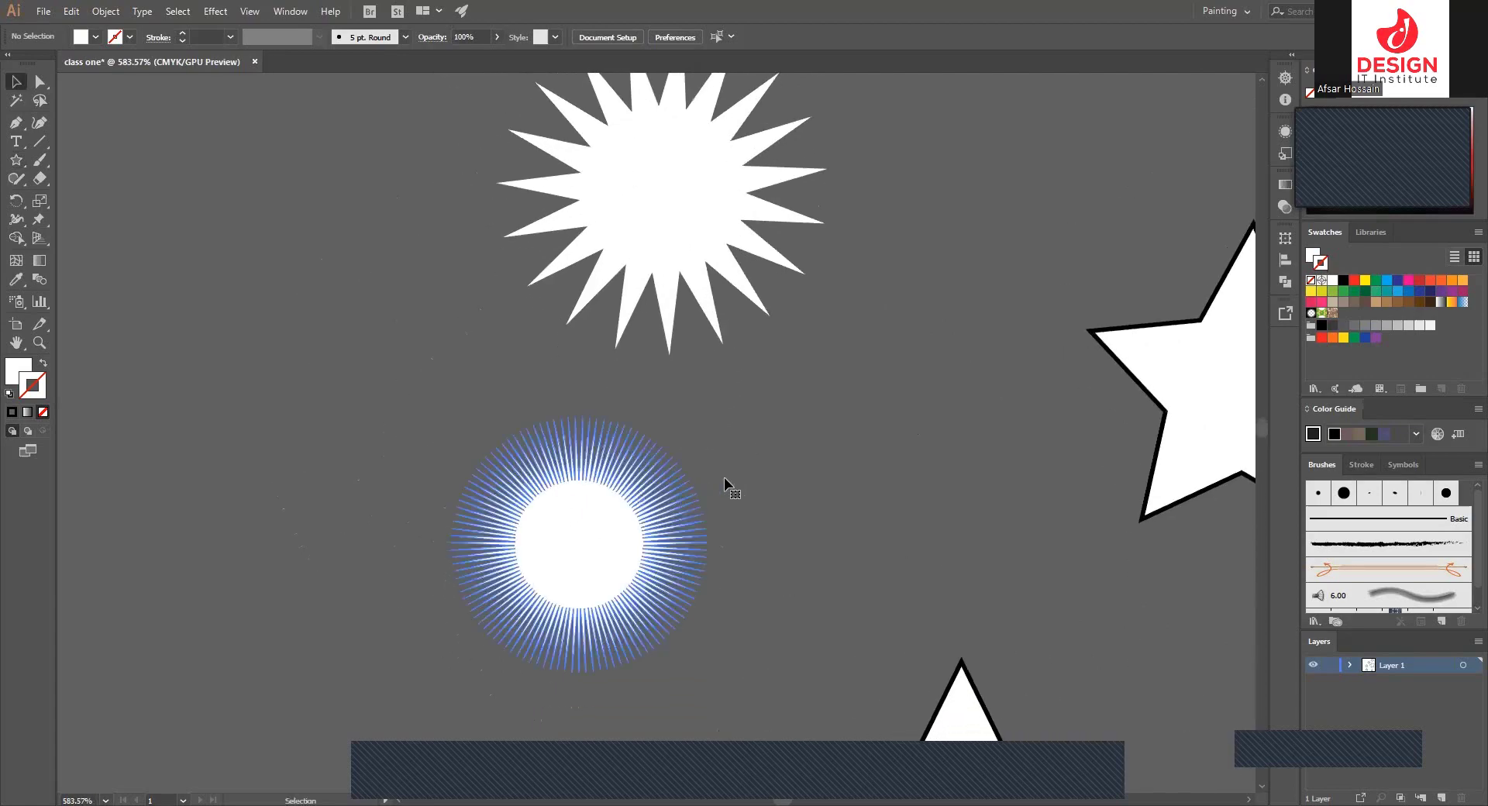
{"action": "left_click", "coordinate": [727, 484]}
{"action": "scroll", "coordinate": [727, 484], "scroll_direction": "up", "scroll_amount": 3}
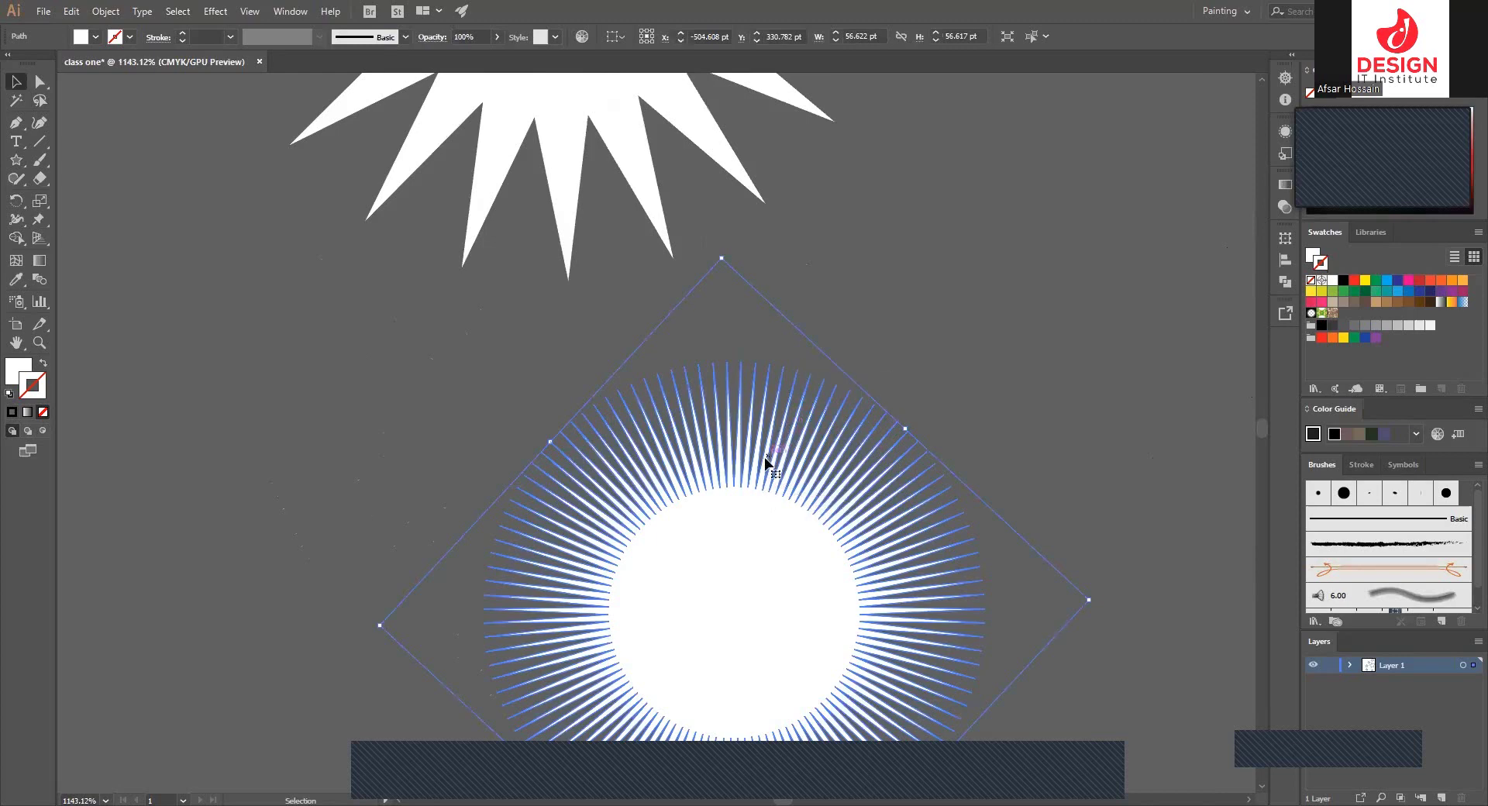
{"action": "scroll", "coordinate": [767, 465], "scroll_direction": "down", "scroll_amount": 3}
{"action": "scroll", "coordinate": [698, 491], "scroll_direction": "down", "scroll_amount": 2}
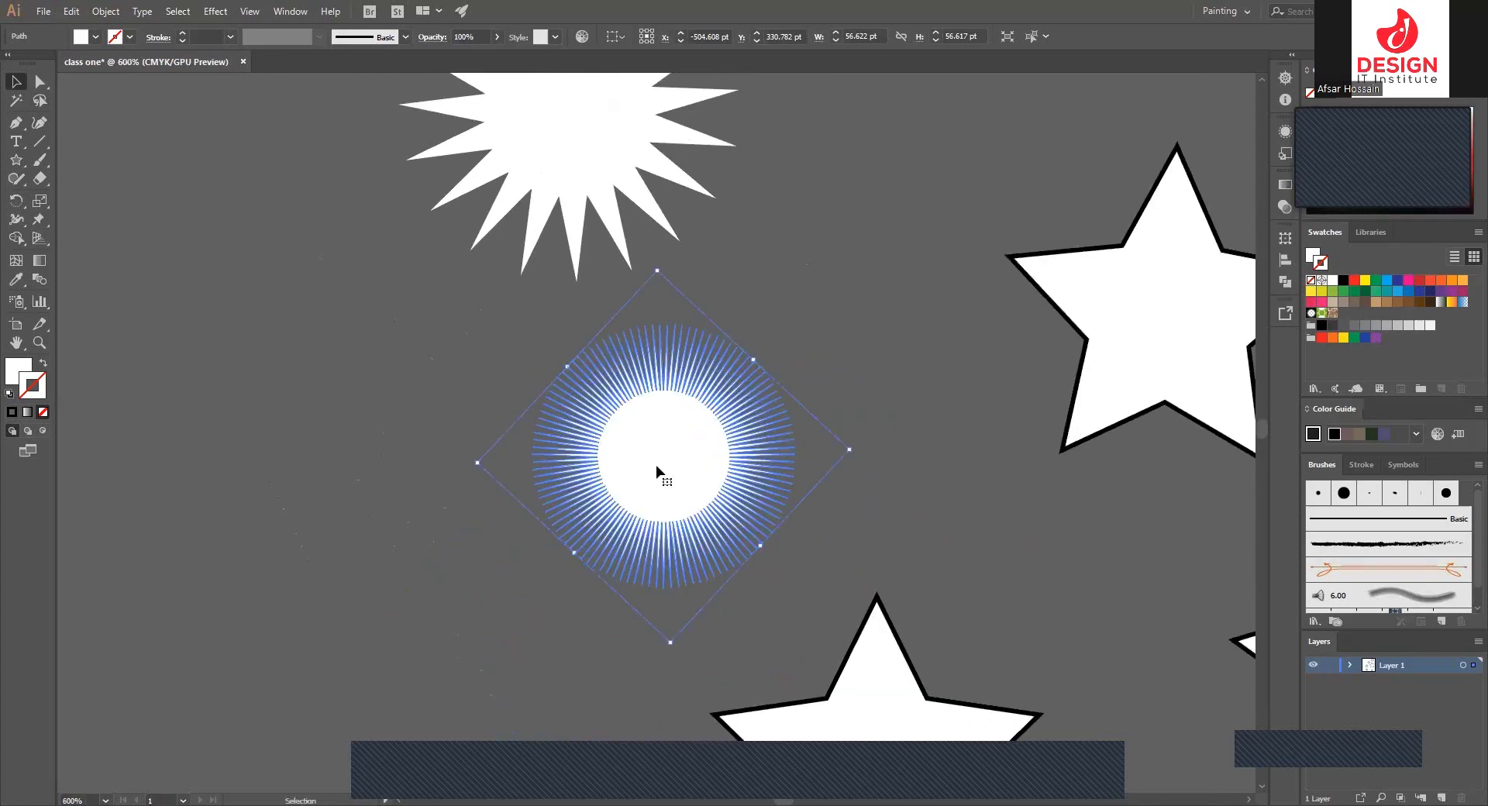
{"action": "key", "text": "Delete"}
- Draw a many-pointed star below the starburst with nearly flattened spikes
{"action": "left_click_drag", "start_coordinate": [21, 165], "coordinate": [100, 236]}
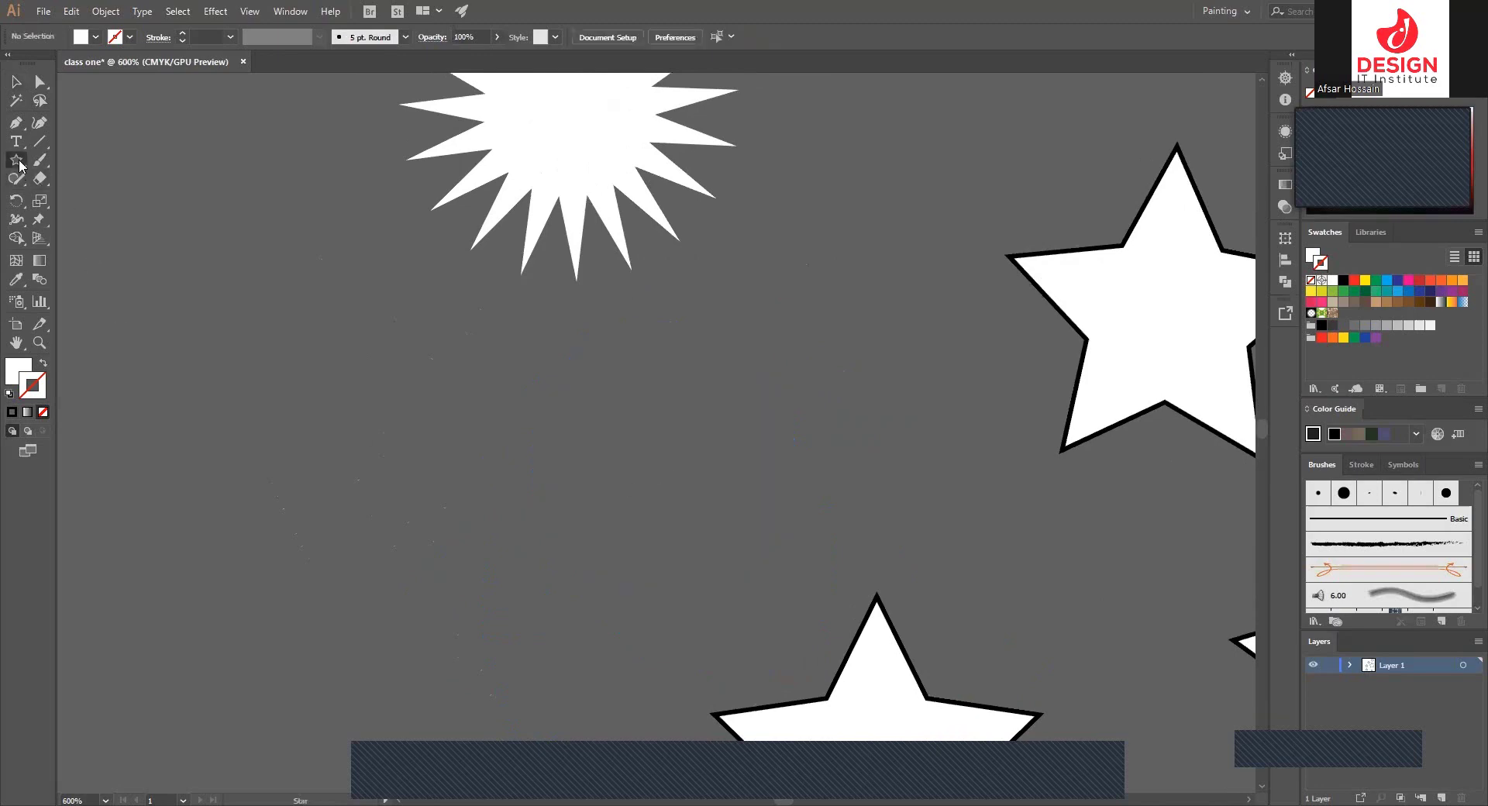
{"action": "mouse_move", "coordinate": [548, 420]}
{"action": "left_mouse_down"}
{"action": "mouse_move", "coordinate": [651, 525]}
{"action": "mouse_move", "coordinate": [642, 512]}
{"action": "left_mouse_up"}
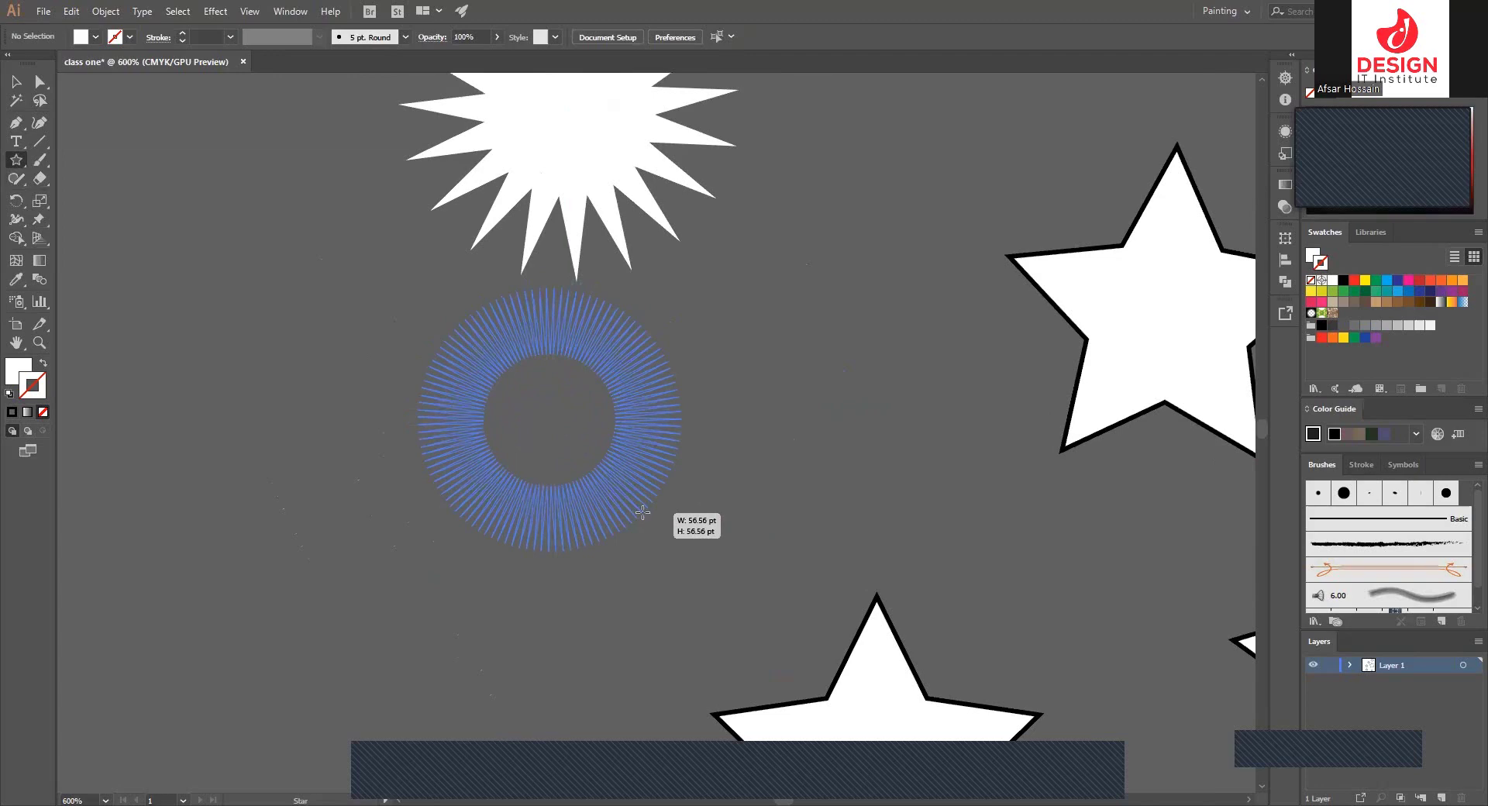
{"action": "left_click_drag", "start_coordinate": [643, 512], "coordinate": [595, 470]}
{"action": "key", "text": "v"}
{"action": "key", "text": "ctrl+shift+a"}
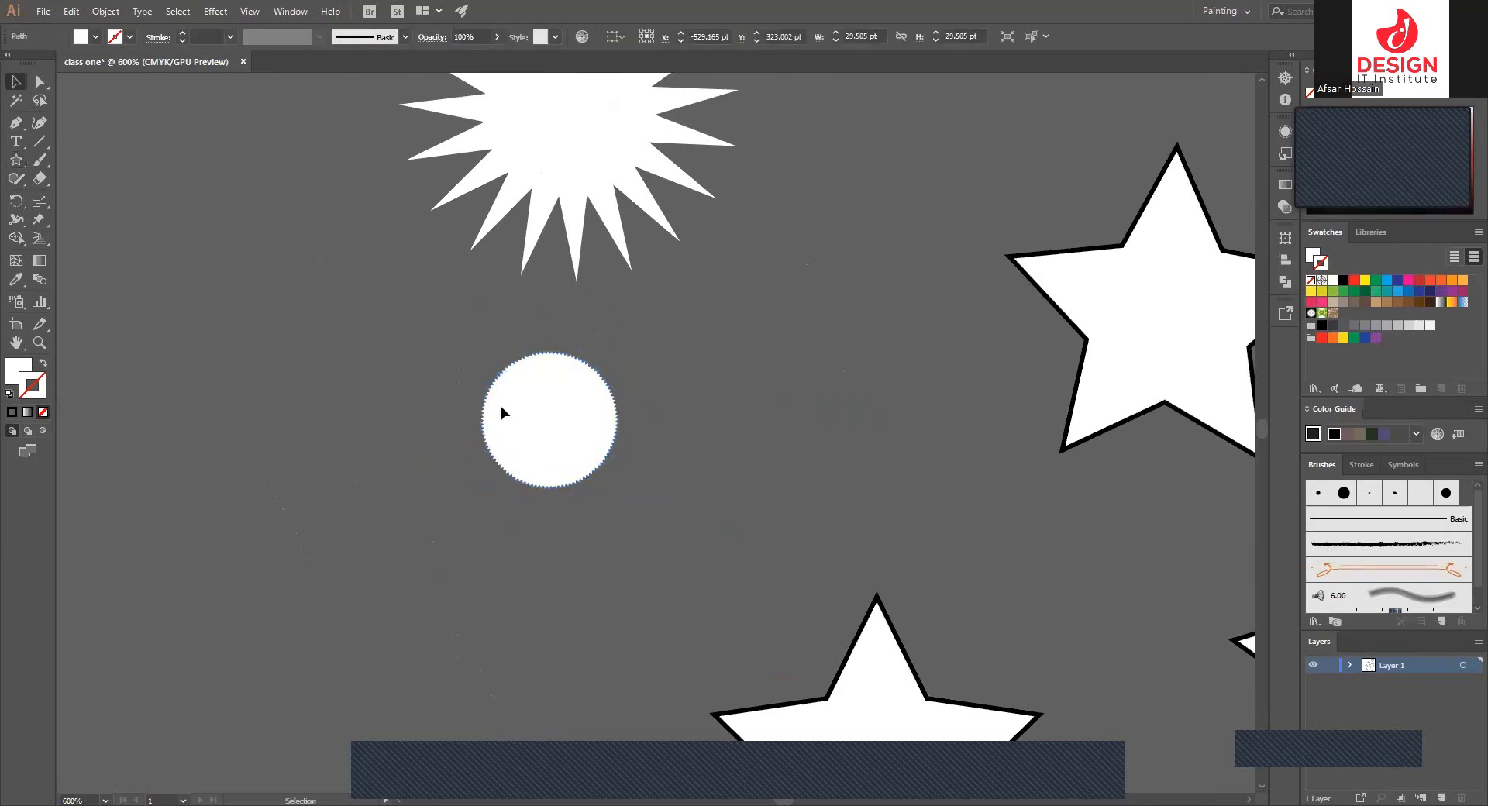
{"action": "left_click_drag", "start_coordinate": [603, 411], "coordinate": [753, 486]}
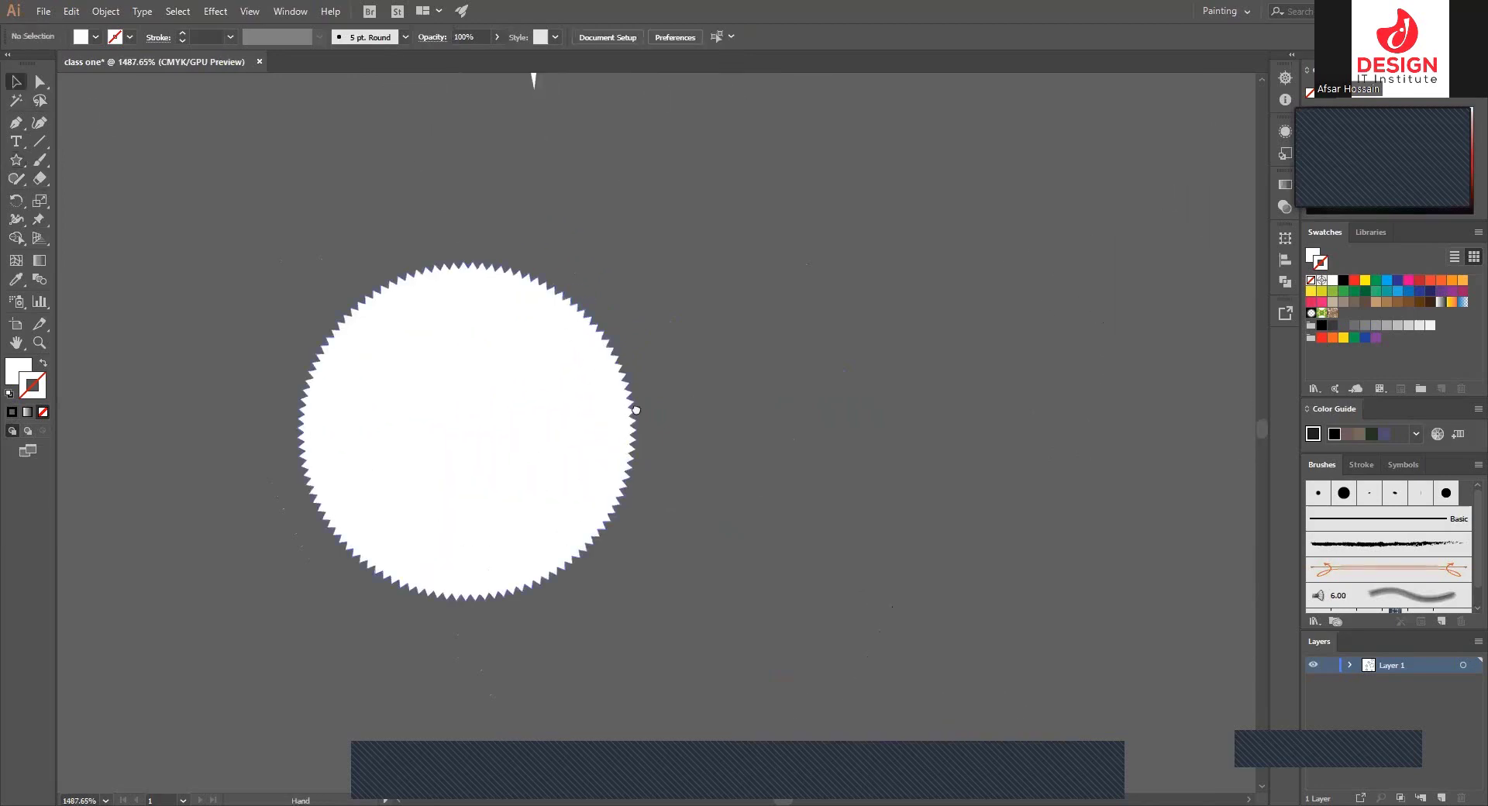
{"action": "left_click_drag", "start_coordinate": [631, 408], "coordinate": [441, 432]}
- Draw a second jagged round star about 28 pt beside the first
{"action": "left_click", "coordinate": [17, 160]}
{"action": "left_click_drag", "start_coordinate": [676, 329], "coordinate": [790, 443]}
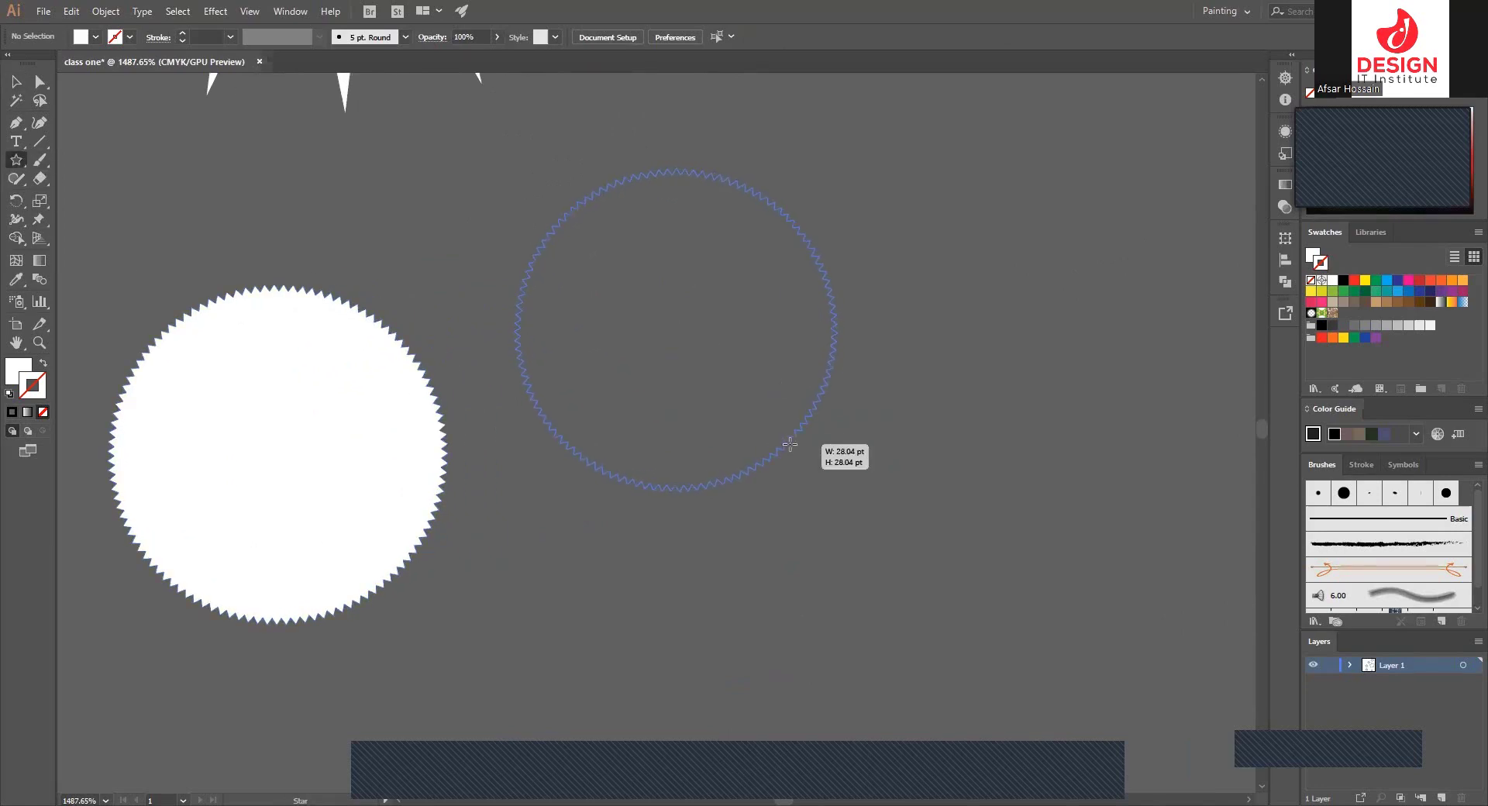
{"action": "left_click_drag", "start_coordinate": [790, 443], "coordinate": [793, 498]}
{"action": "left_click", "coordinate": [16, 82]}
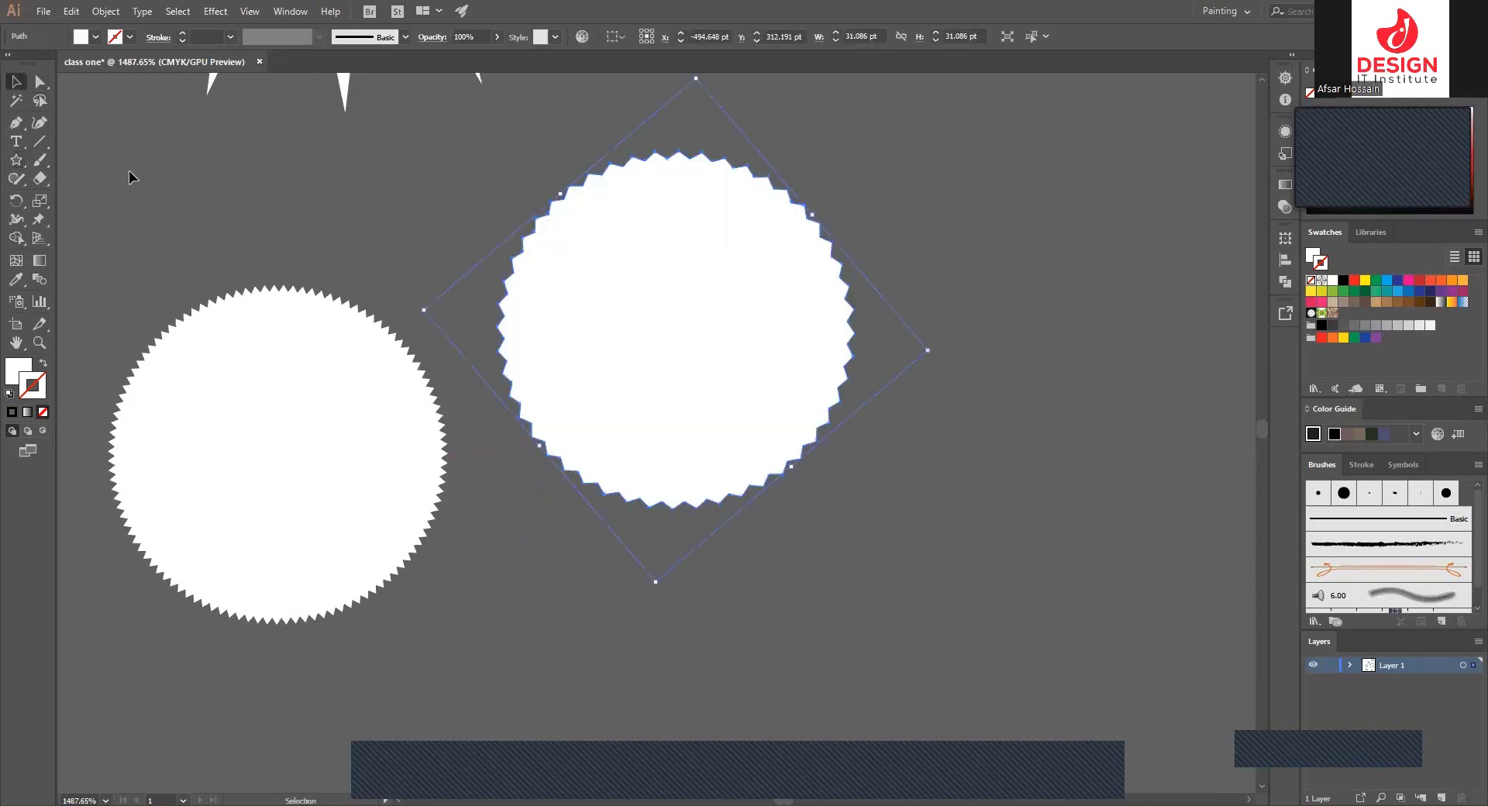
{"action": "left_click", "coordinate": [128, 170]}
{"action": "left_click", "coordinate": [598, 404], "text": "ctrl+alt"}
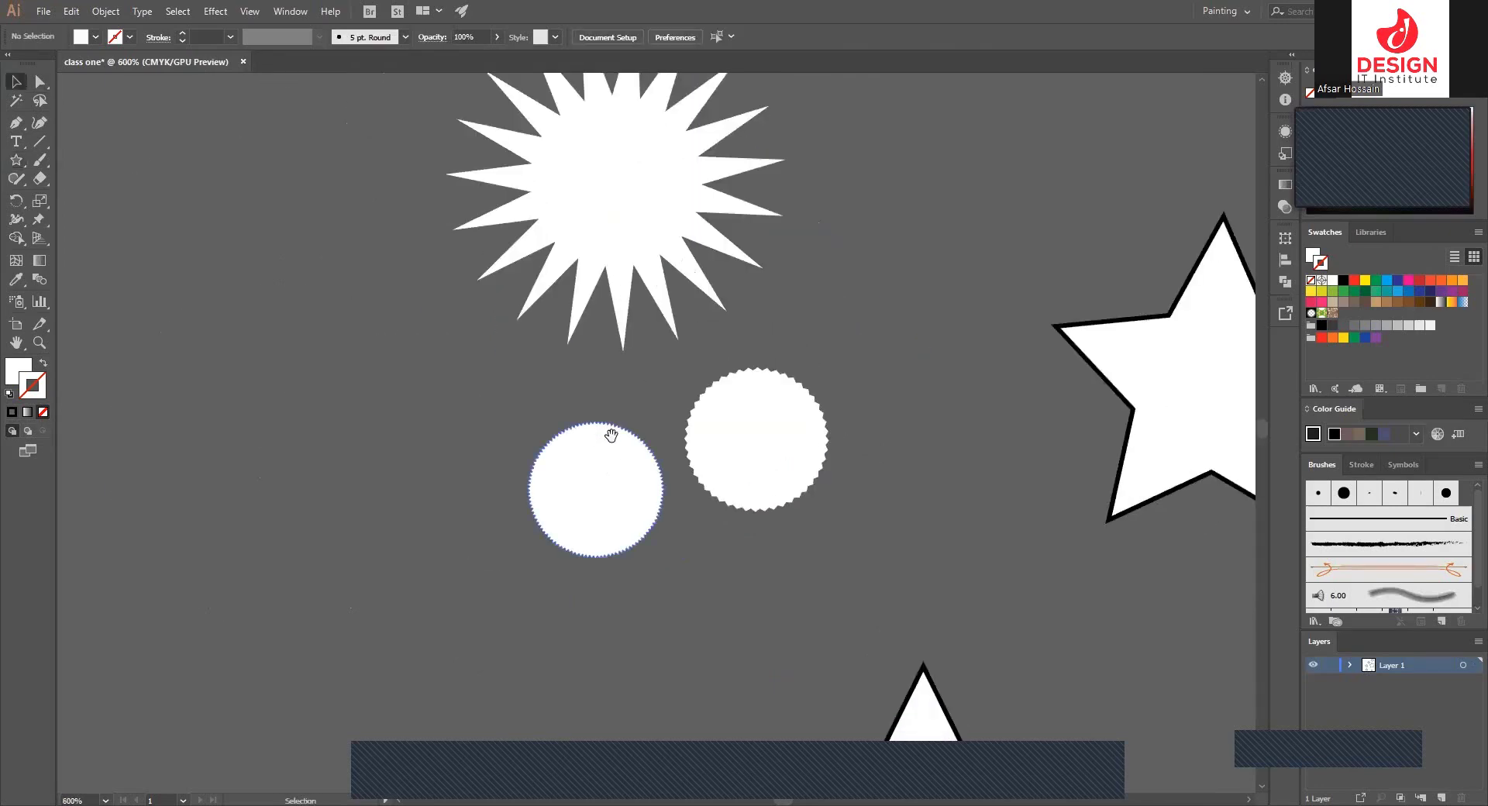
{"action": "left_click_drag", "start_coordinate": [589, 427], "coordinate": [756, 469]}
{"action": "left_click", "coordinate": [661, 395], "text": "alt"}
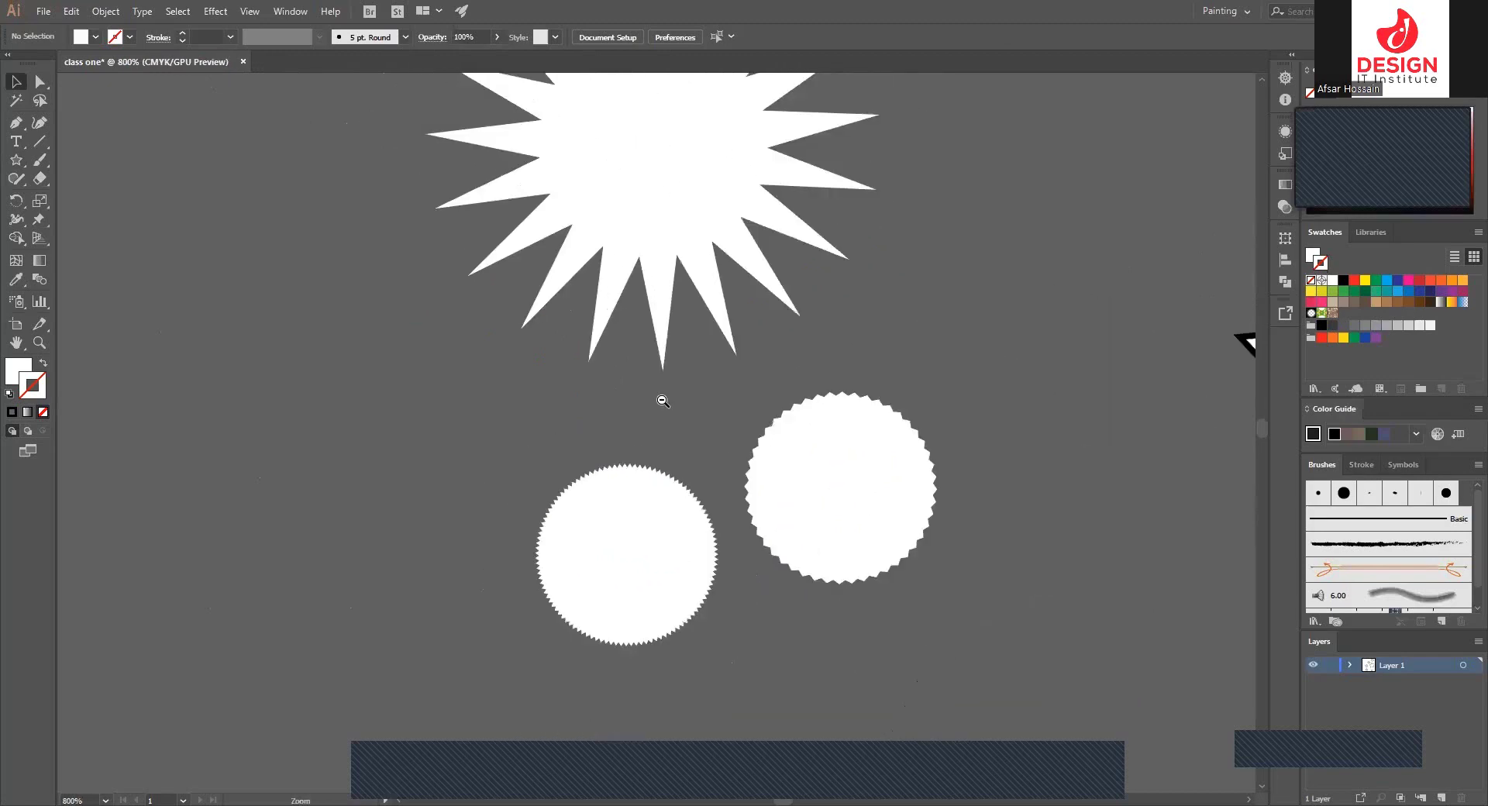
{"action": "left_click_drag", "start_coordinate": [661, 396], "coordinate": [820, 256]}
{"action": "key", "text": "ctrl+minus"}
{"action": "key", "text": "ctrl+minus"}
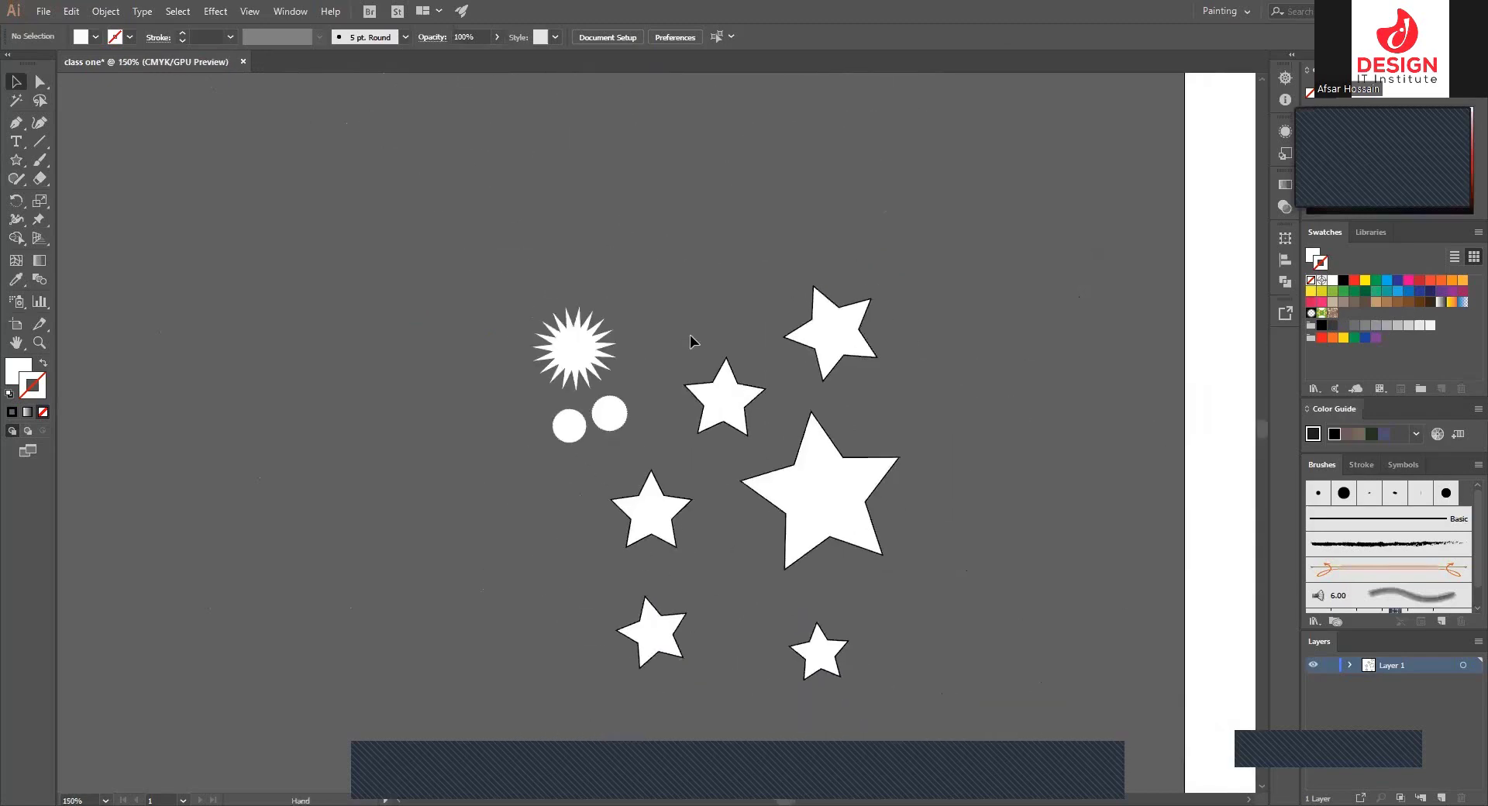
{"action": "scroll", "coordinate": [538, 411], "scroll_direction": "up", "scroll_amount": 3}
{"action": "scroll", "coordinate": [775, 481], "scroll_direction": "left", "scroll_amount": 3}
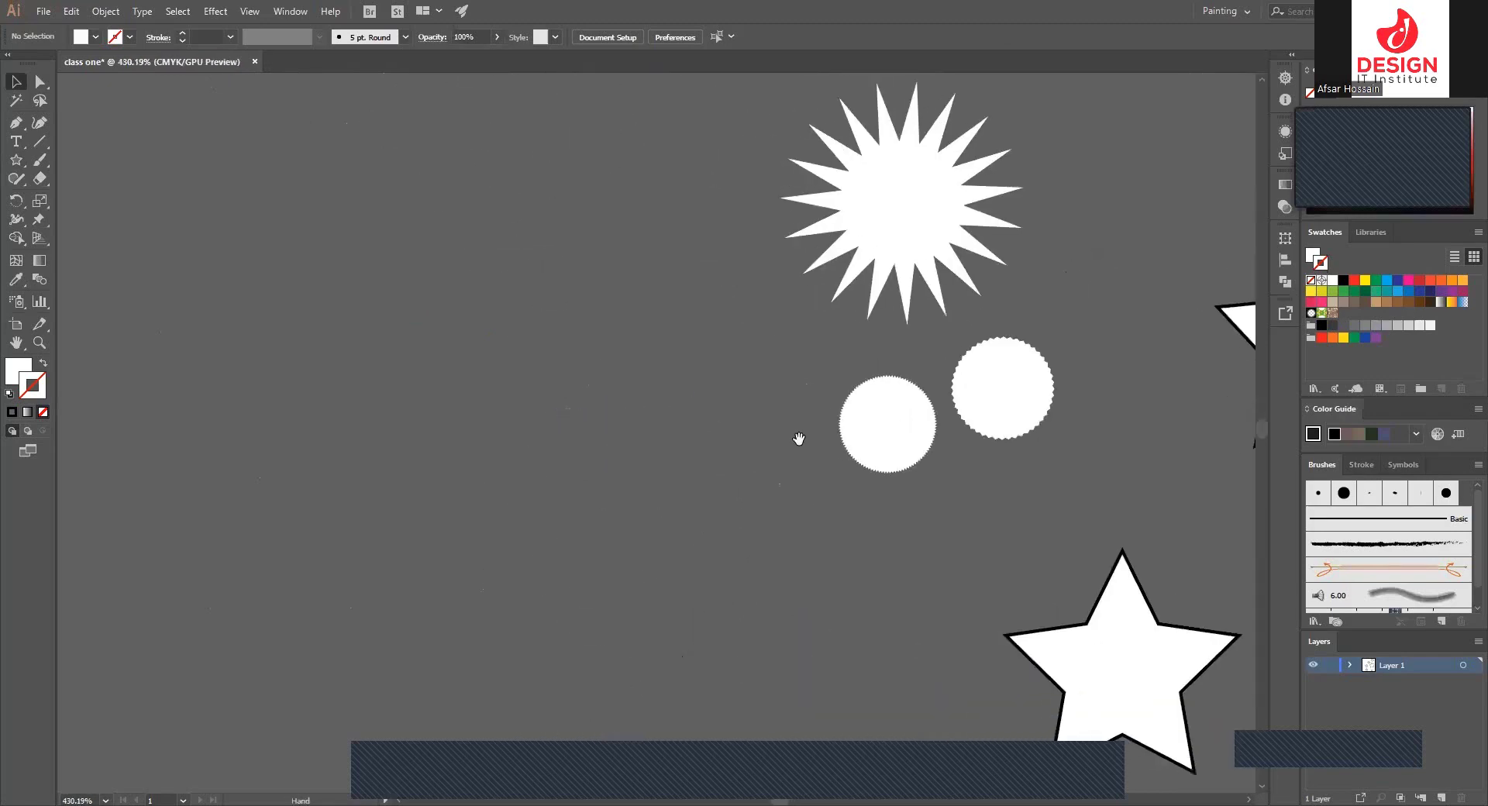
{"action": "scroll", "coordinate": [731, 388], "scroll_direction": "left", "scroll_amount": 2}
{"action": "scroll", "coordinate": [731, 388], "scroll_direction": "down", "scroll_amount": 1}
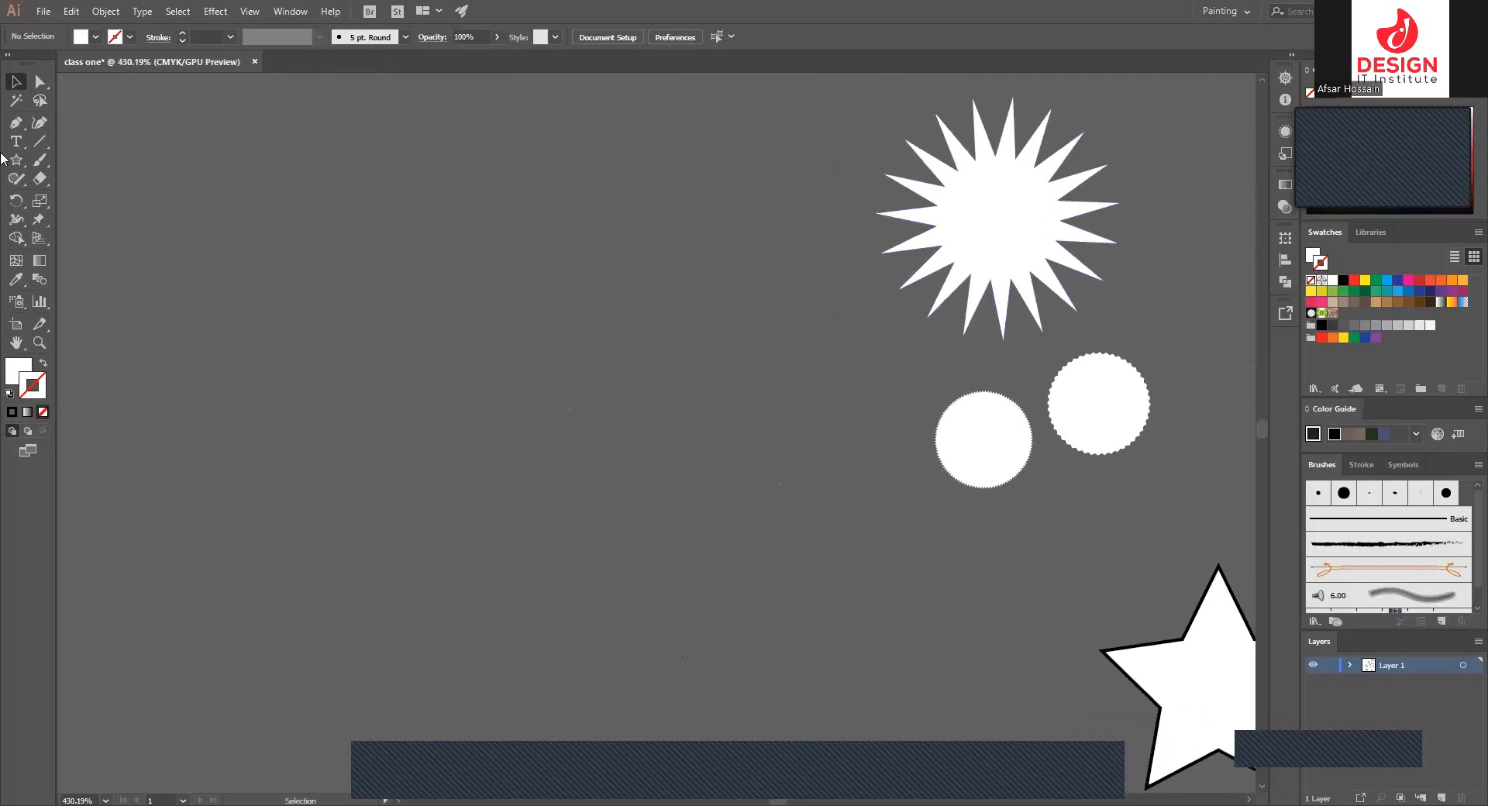
- Draw a large thin-rayed starburst on empty canvas
{"action": "left_click", "coordinate": [15, 160]}
{"action": "left_click_drag", "start_coordinate": [16, 163], "coordinate": [91, 242]}
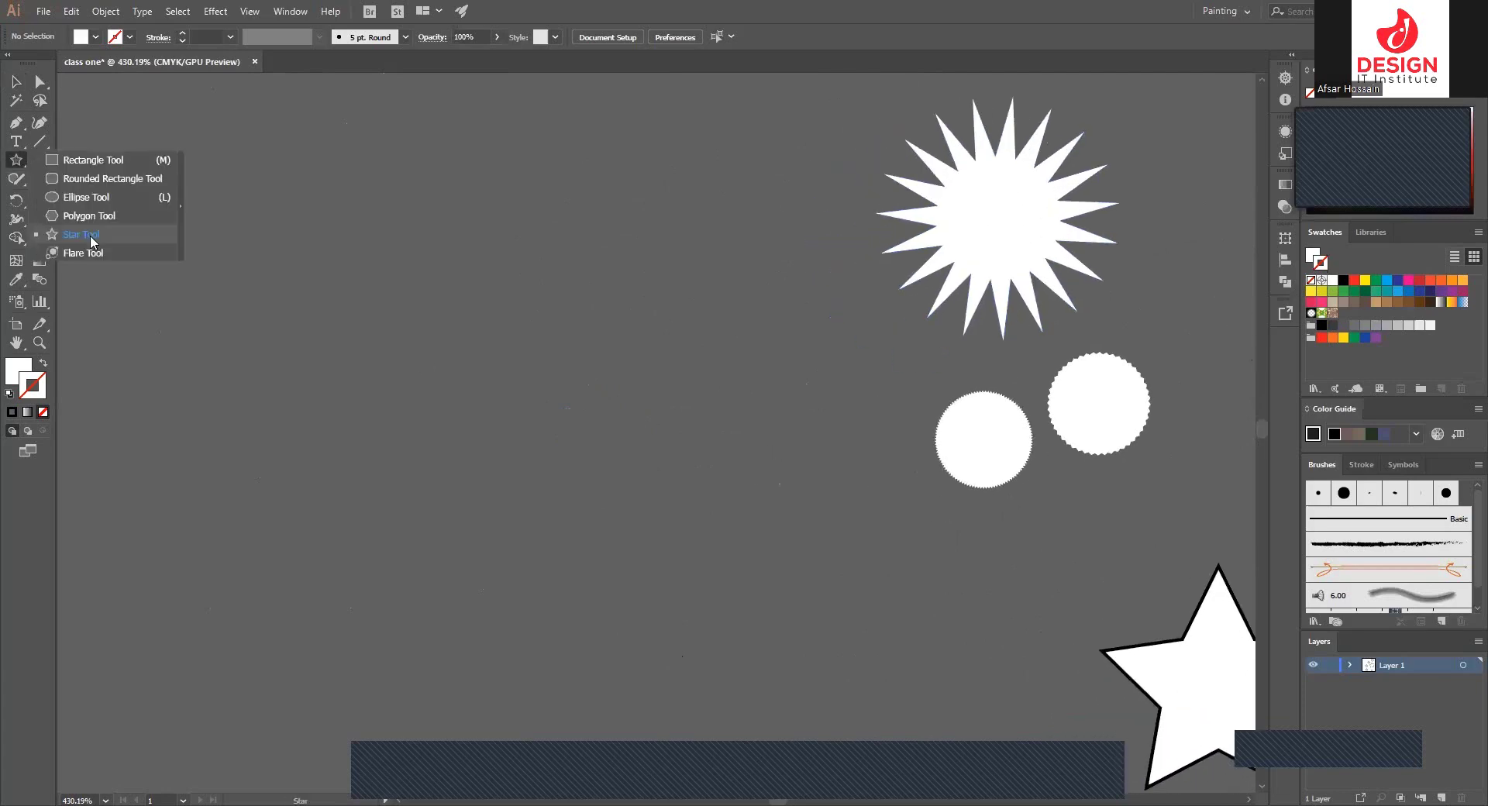
{"action": "scroll", "coordinate": [562, 420], "scroll_direction": "down", "scroll_amount": 2}
{"action": "scroll", "coordinate": [634, 360], "scroll_direction": "right", "scroll_amount": 2}
{"action": "scroll", "coordinate": [634, 360], "scroll_direction": "down", "scroll_amount": 1}
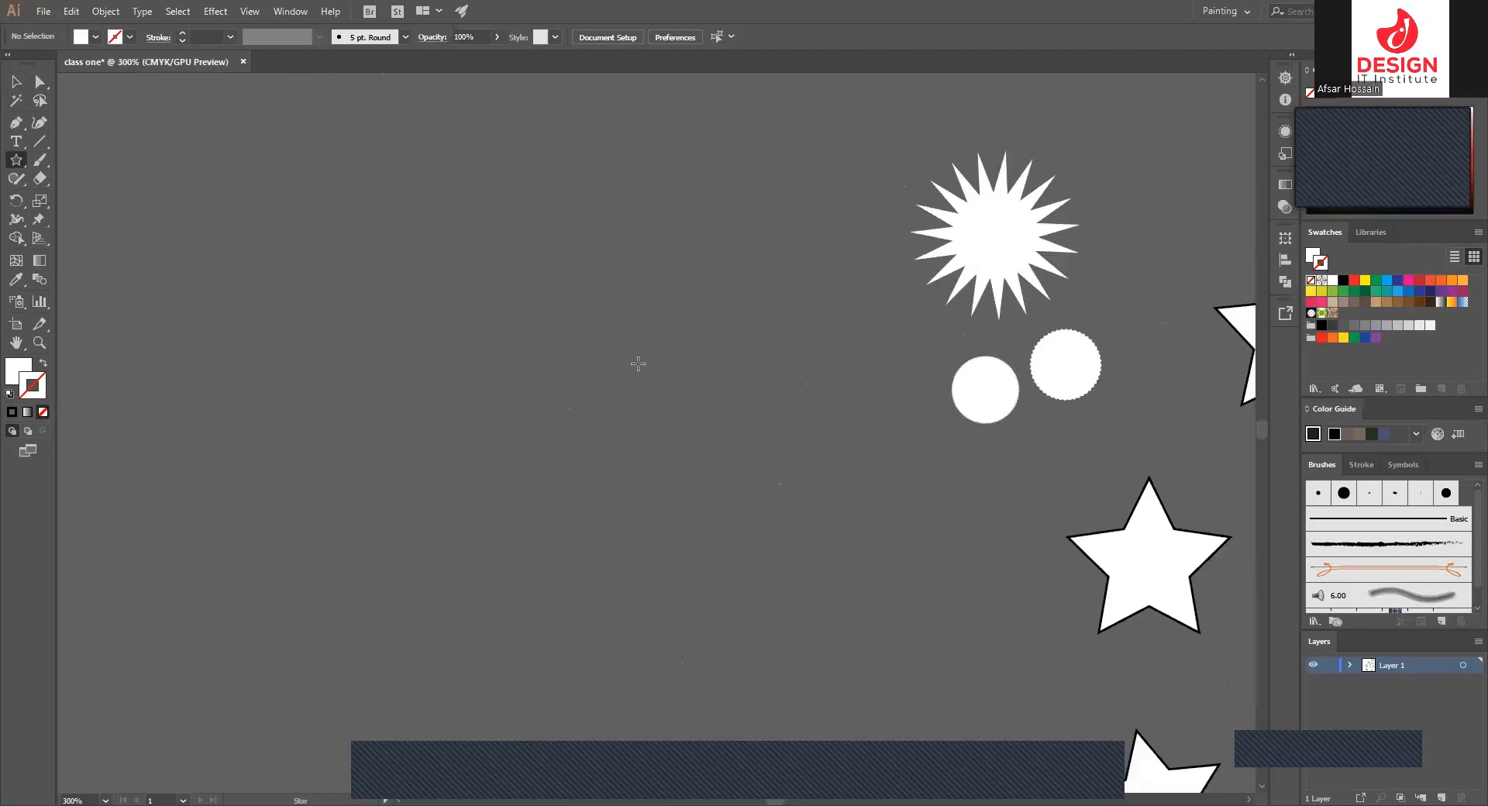
{"action": "left_click_drag", "start_coordinate": [637, 366], "coordinate": [778, 477]}
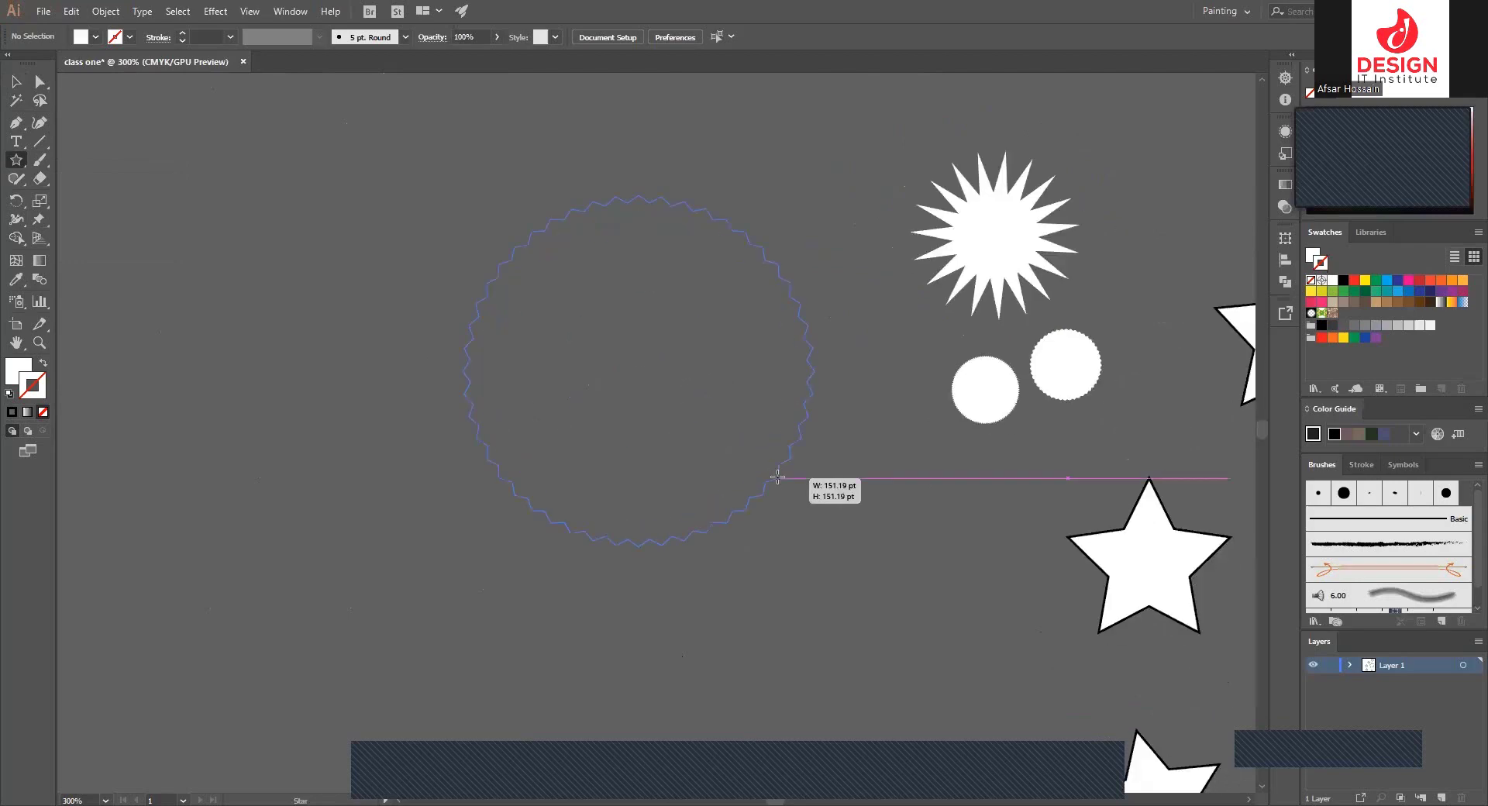
{"action": "left_click_drag", "start_coordinate": [777, 476], "coordinate": [1131, 674]}
- Move the thin-rayed starburst further to the left
{"action": "key", "text": "ctrl+1"}
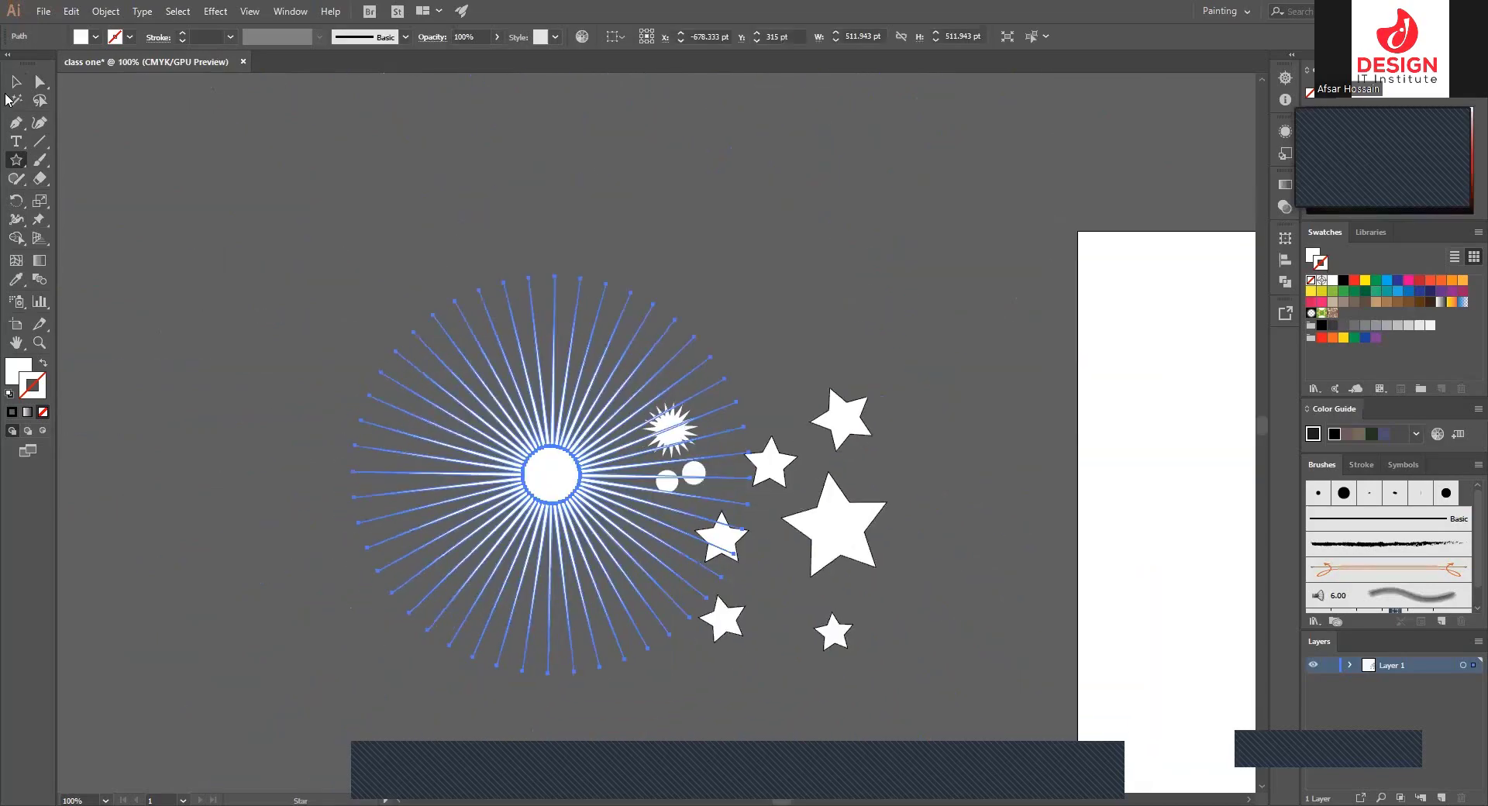
{"action": "left_click", "coordinate": [15, 81]}
{"action": "scroll", "coordinate": [238, 222], "scroll_direction": "down", "scroll_amount": 1}
{"action": "scroll", "coordinate": [238, 223], "scroll_direction": "right", "scroll_amount": 1}
{"action": "left_click_drag", "start_coordinate": [480, 371], "coordinate": [303, 361]}
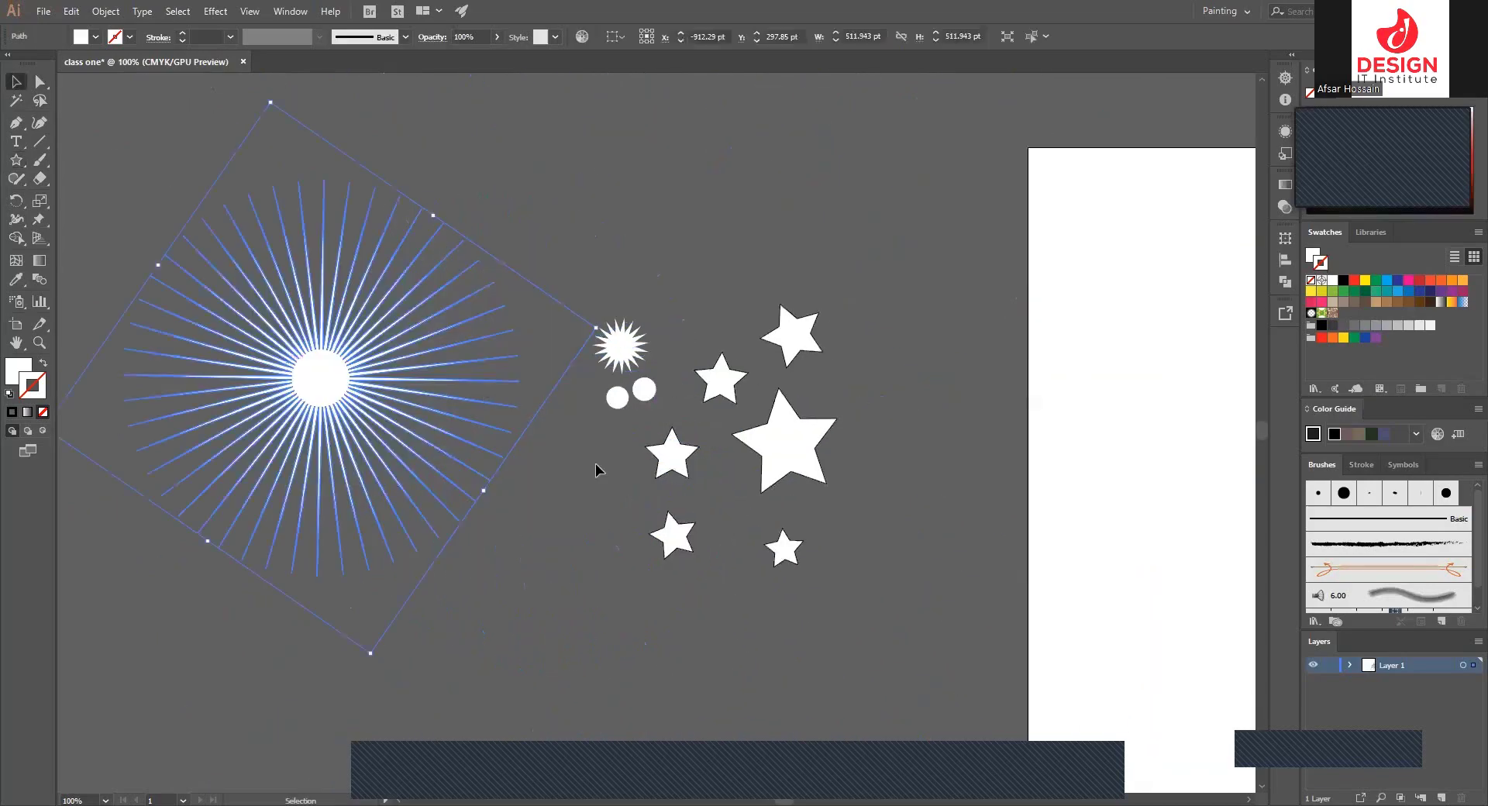
{"action": "left_click", "coordinate": [597, 469]}
{"action": "scroll", "coordinate": [597, 469], "scroll_direction": "left", "scroll_amount": 2}
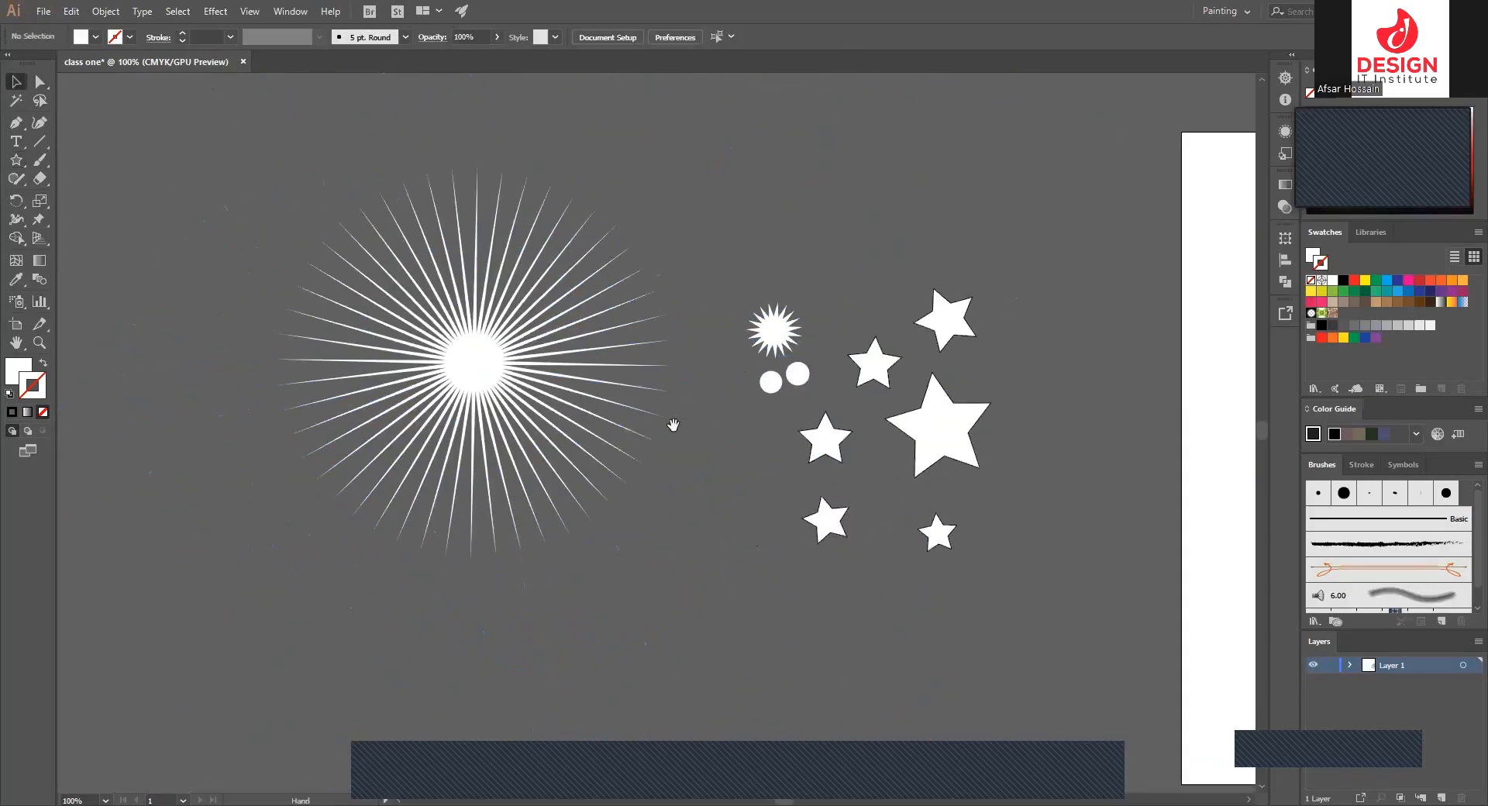
{"action": "left_click", "coordinate": [361, 313]}
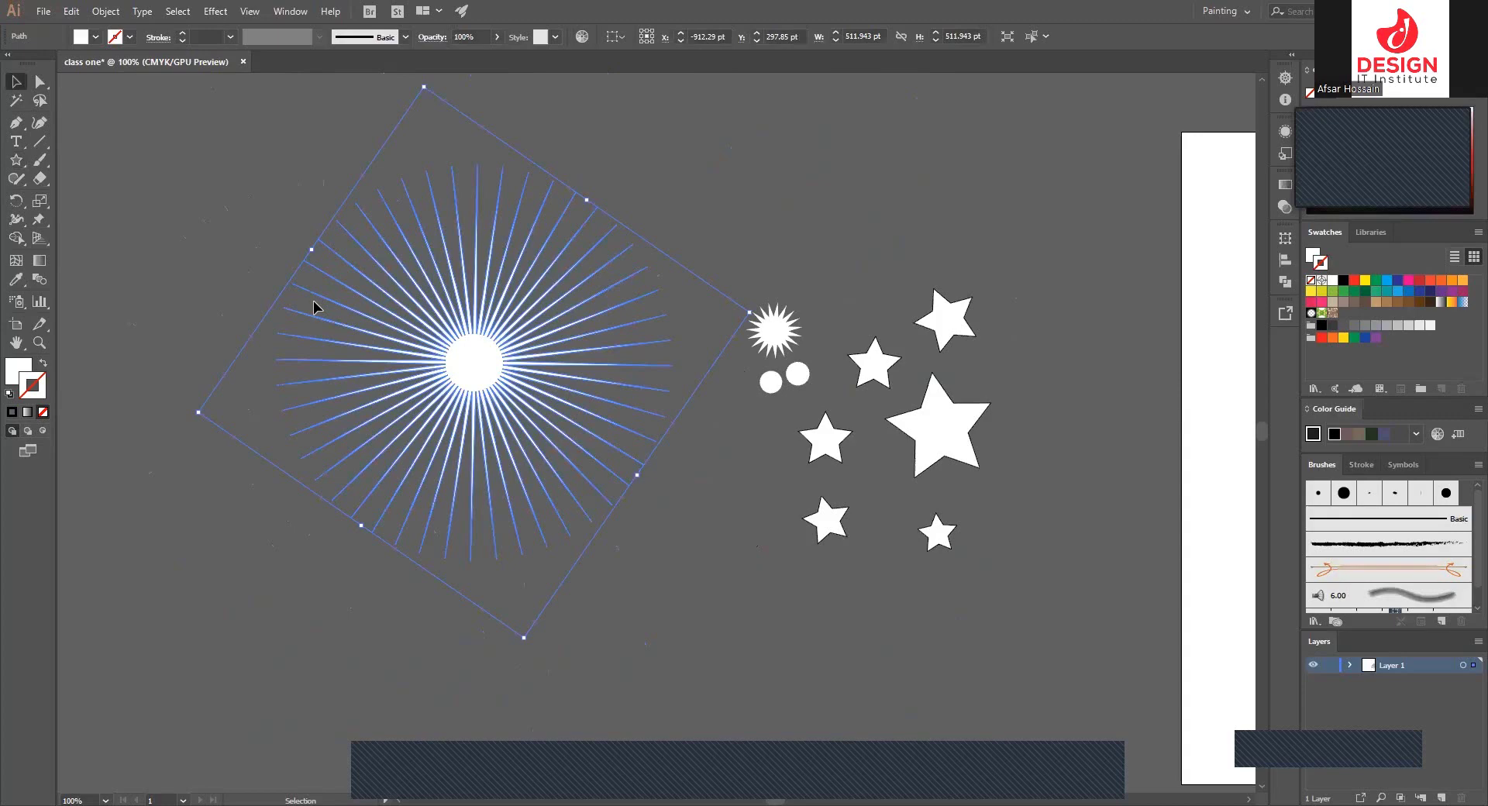
{"action": "left_click", "coordinate": [648, 558]}
- Select all the practice starbursts, stars and circles and delete them
{"action": "key", "text": "ctrl+minus"}
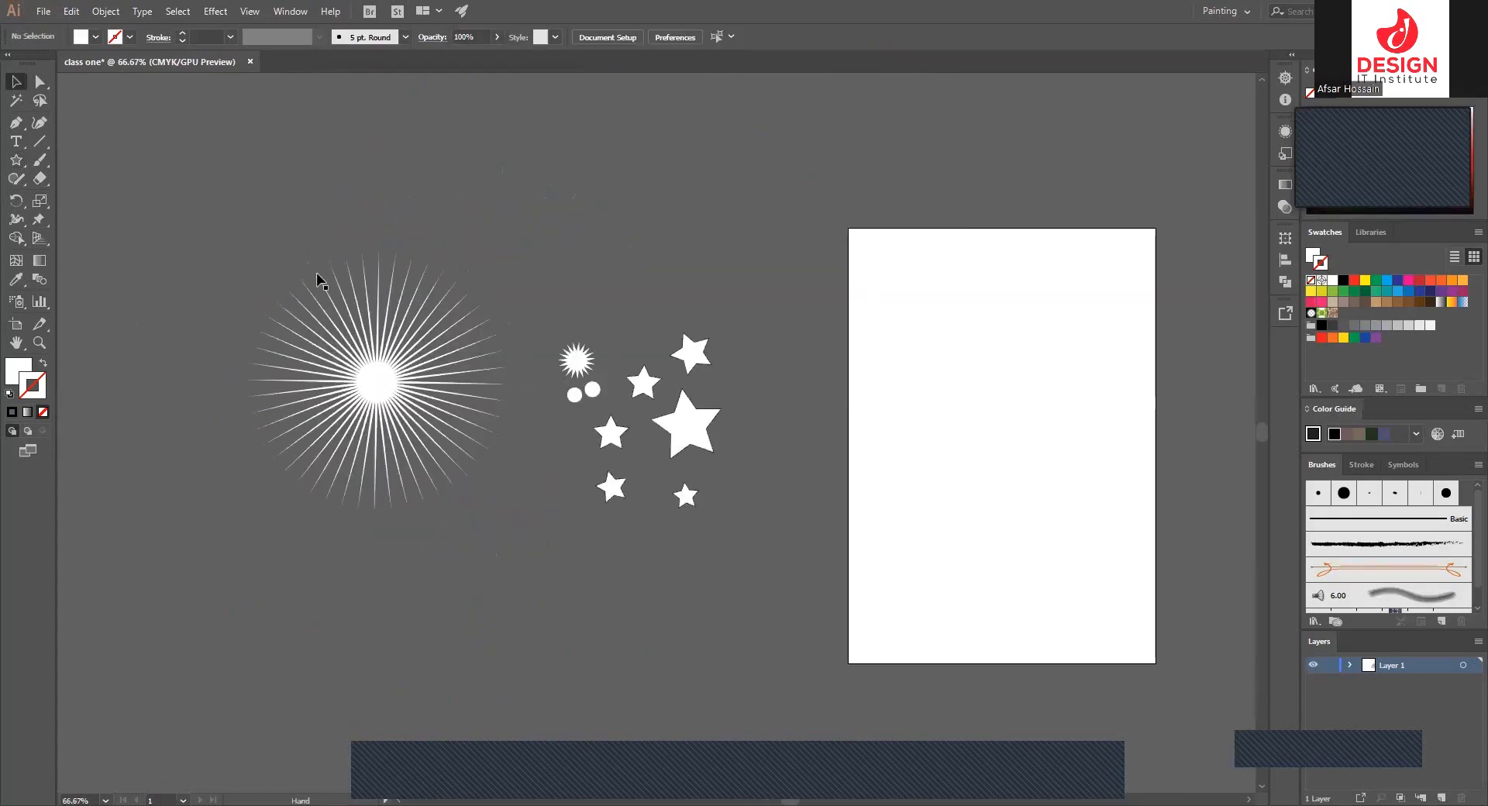
{"action": "left_click_drag", "start_coordinate": [318, 281], "coordinate": [690, 564]}
{"action": "key", "text": "ctrl+z"}
{"action": "left_click", "coordinate": [791, 584]}
{"action": "key", "text": "ctrl+a"}
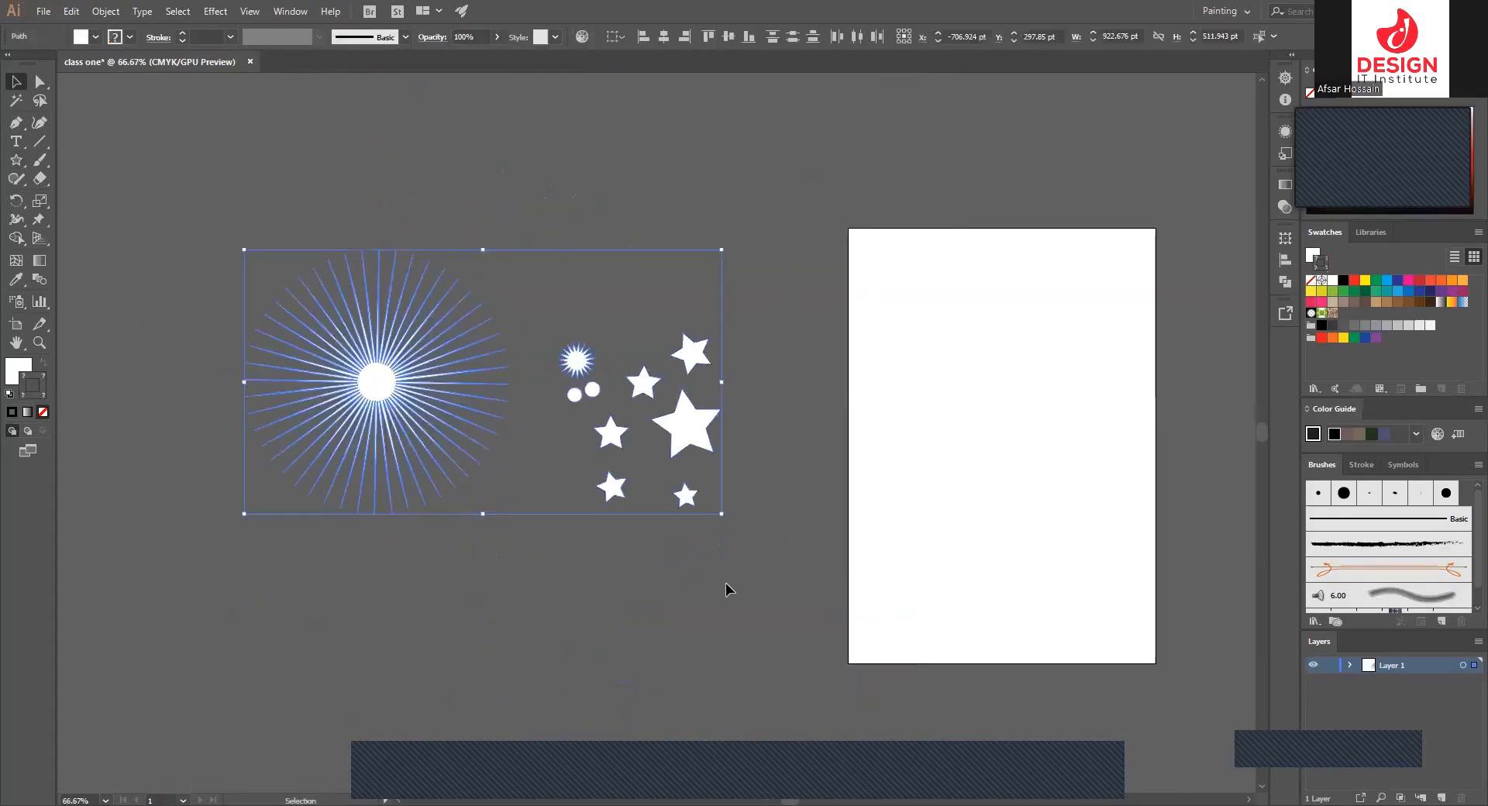
{"action": "key", "text": "Delete"}
{"action": "scroll", "coordinate": [757, 471], "scroll_direction": "up", "scroll_amount": 3}
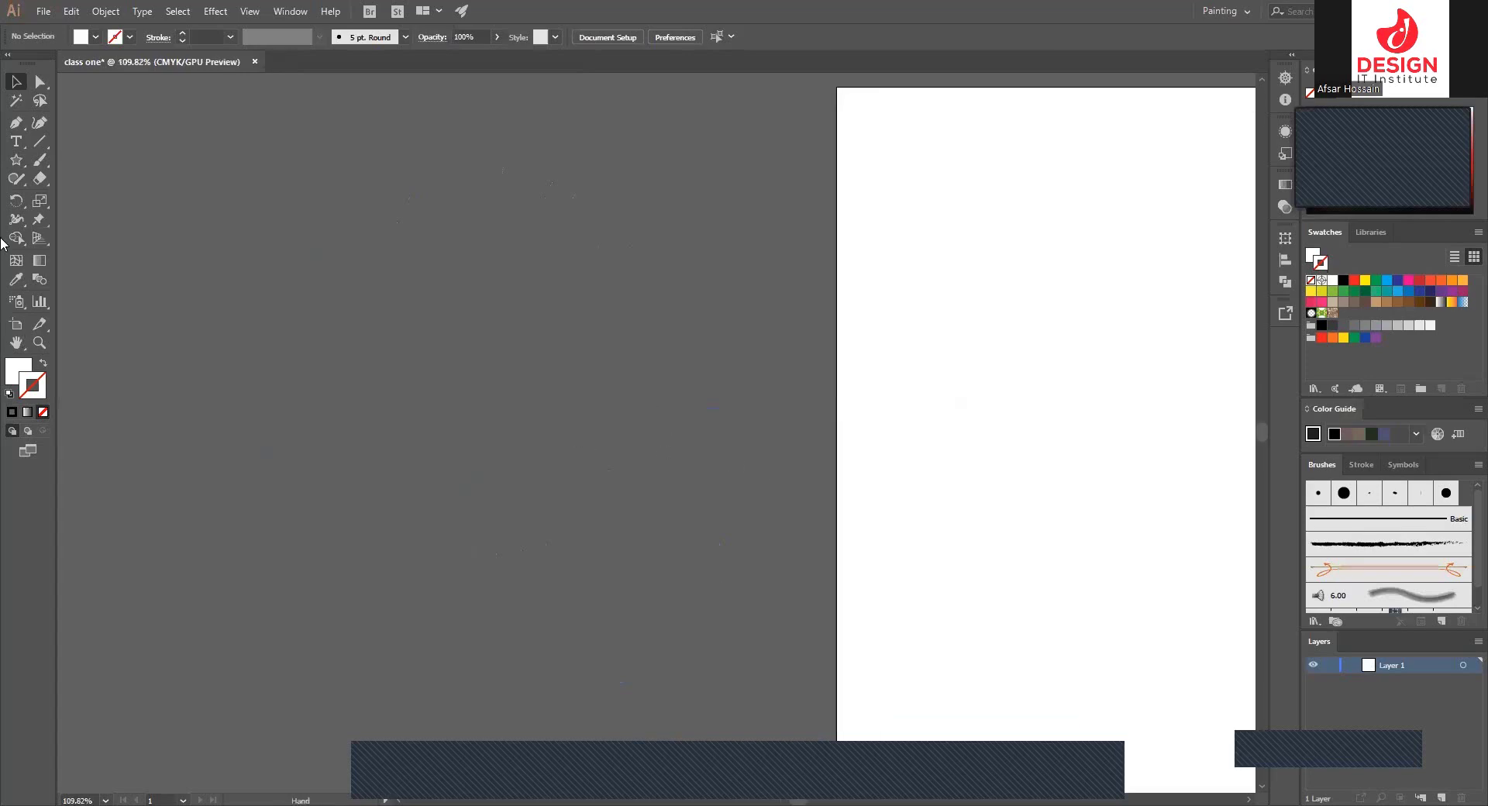
- Draw a white 347.842 × 176.653 pt rectangle for the flag
{"action": "left_click", "coordinate": [15, 160]}
{"action": "key", "text": "m"}
{"action": "left_click_drag", "start_coordinate": [468, 282], "coordinate": [765, 434]}
{"action": "key", "text": "v"}
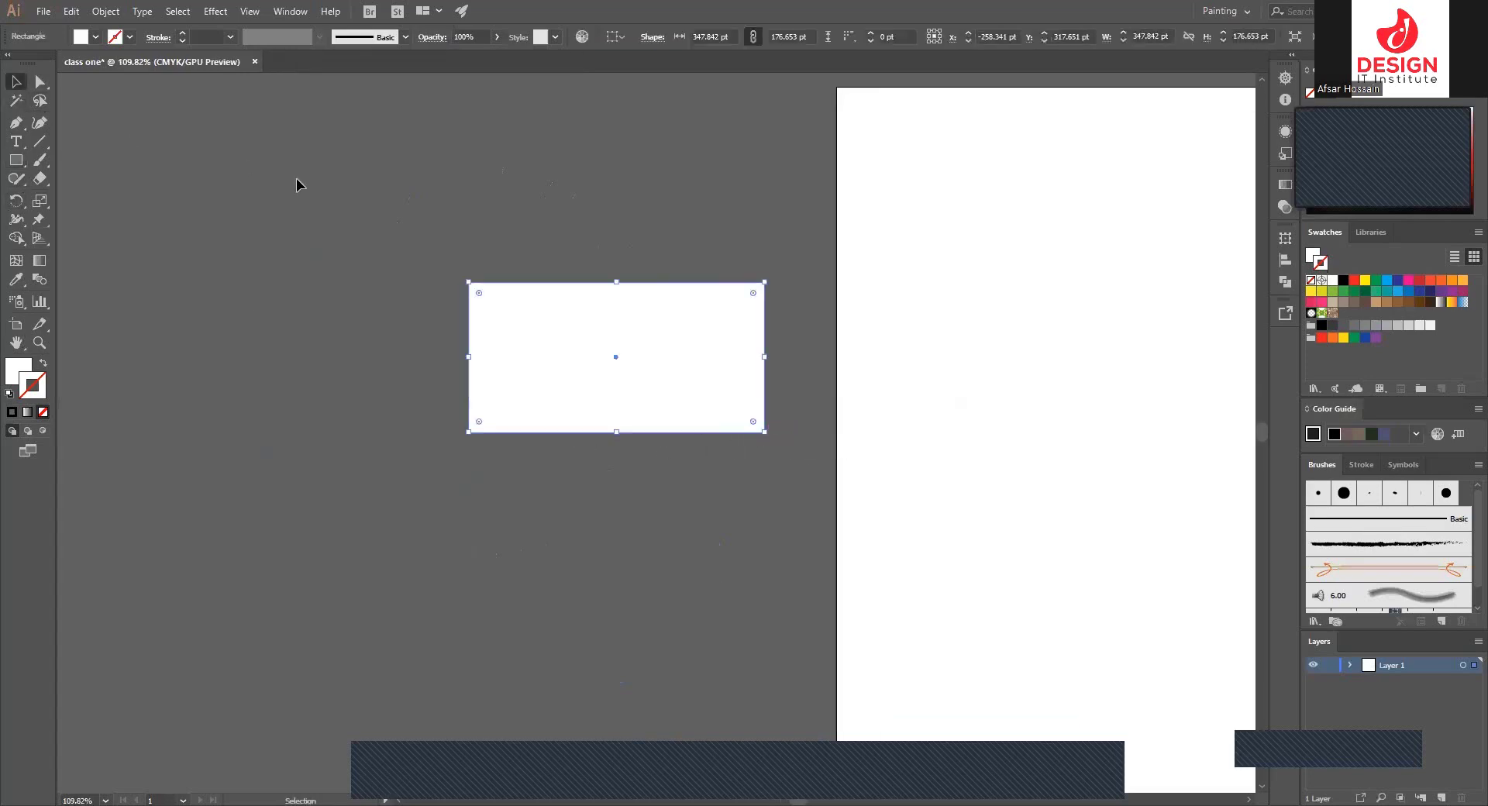
{"action": "key", "text": "ctrl+shift+a"}
{"action": "scroll", "coordinate": [665, 356], "scroll_direction": "up", "scroll_amount": 2}
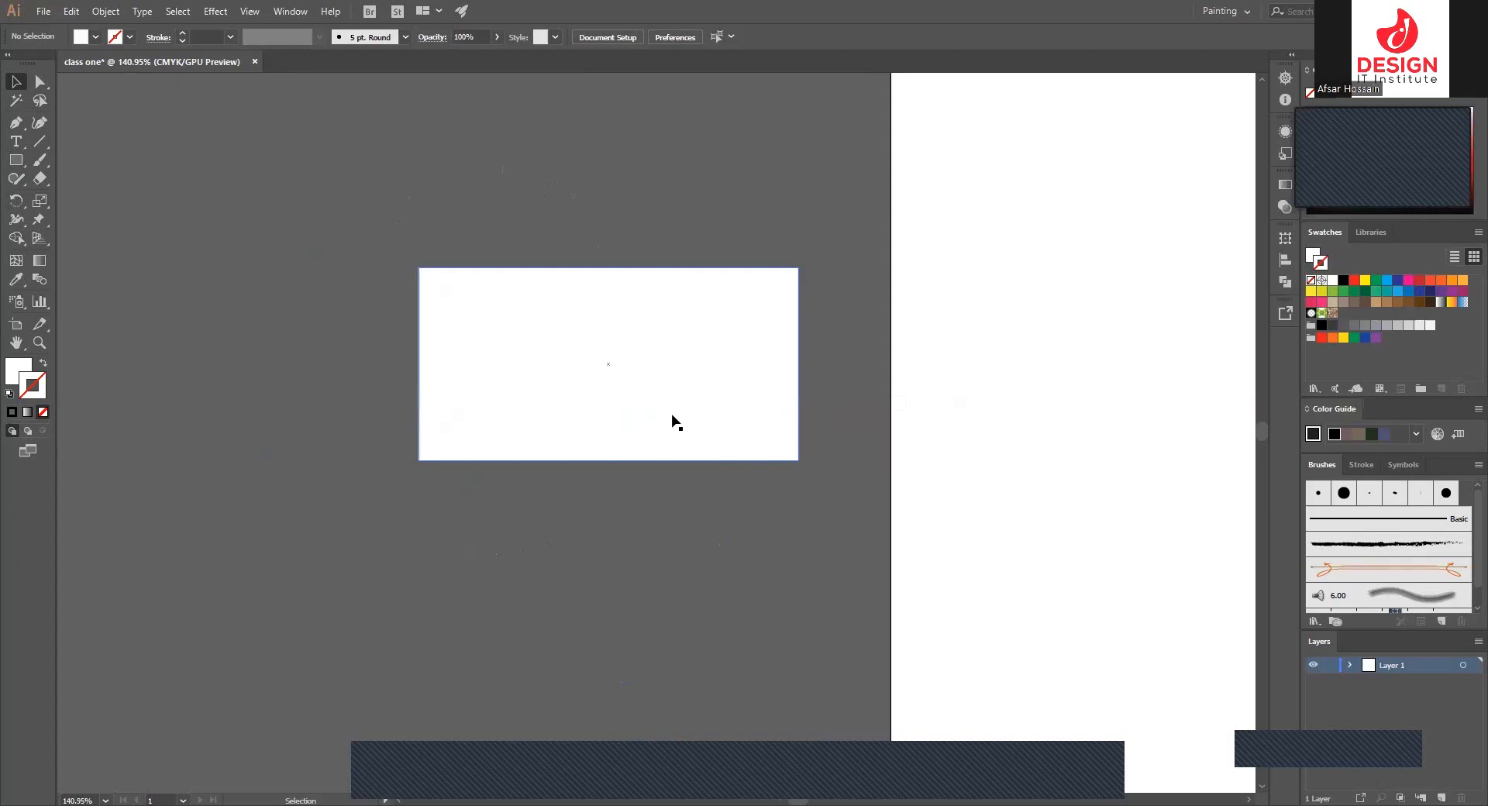
- Zoom the view to 150% and select the rectangle with its Fill swatch active
{"action": "key", "text": "z"}
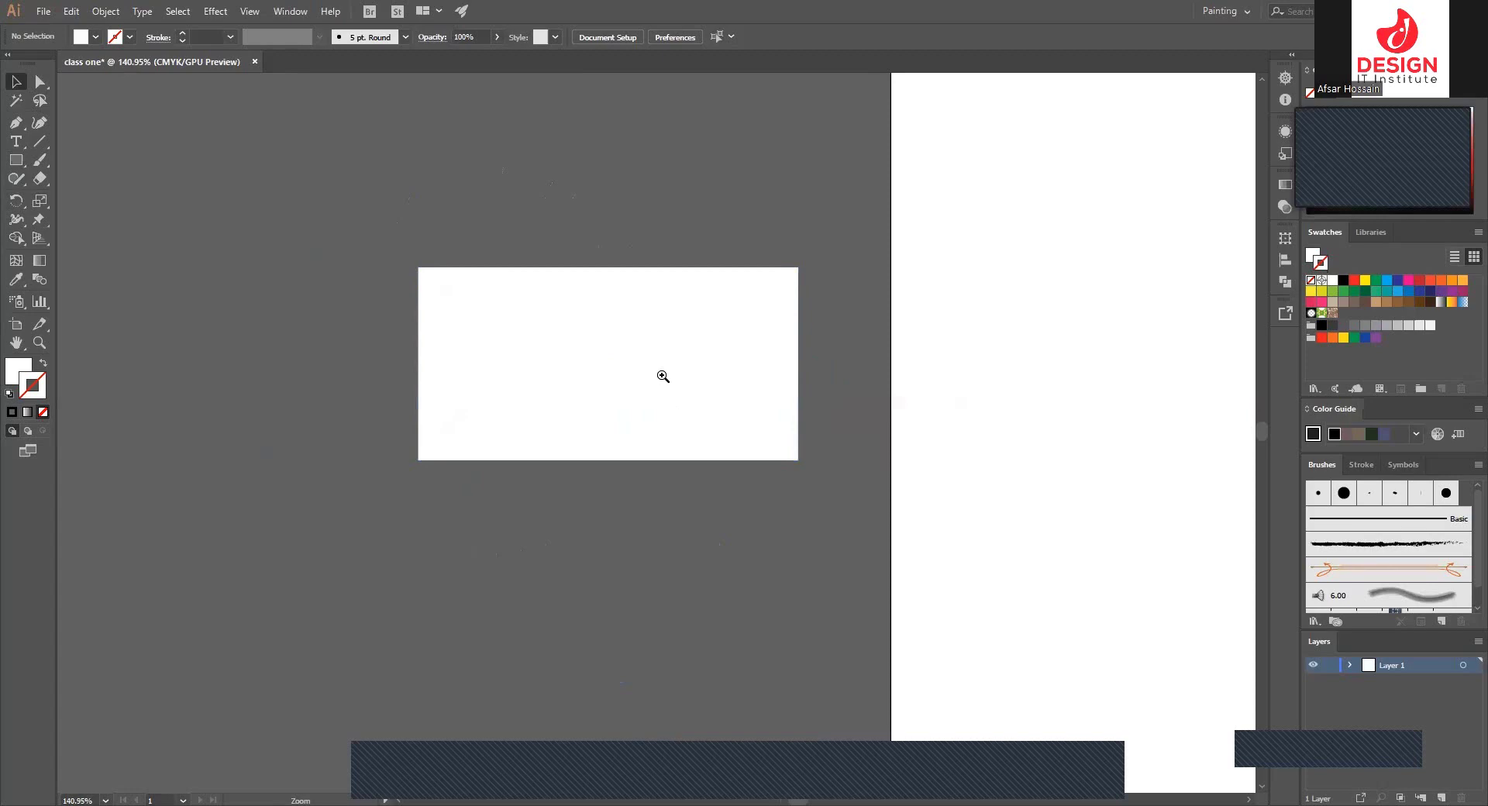
{"action": "left_click_drag", "start_coordinate": [663, 376], "coordinate": [758, 76]}
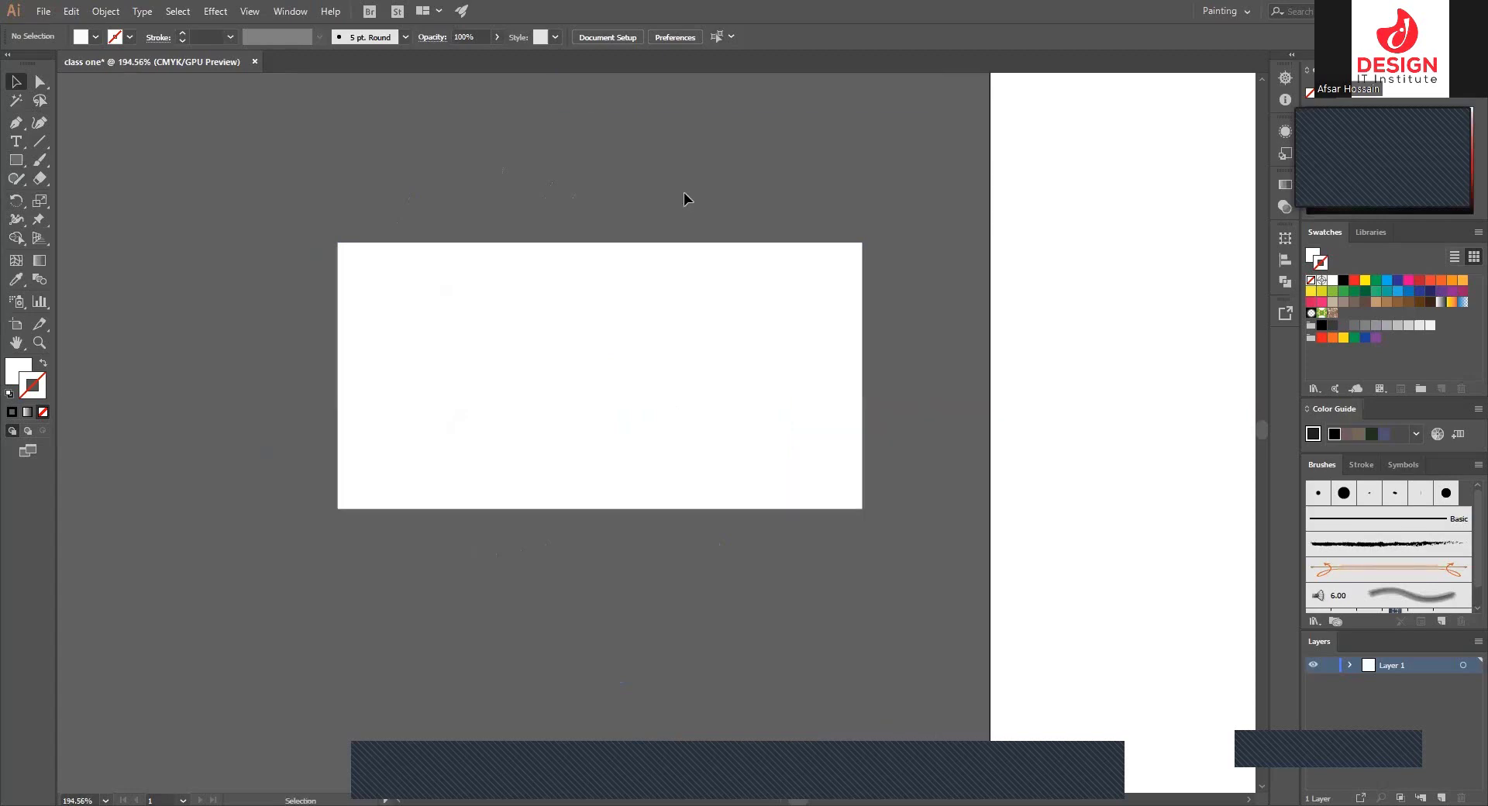
{"action": "mouse_move", "coordinate": [607, 308]}
{"action": "left_mouse_down"}
{"action": "mouse_move", "coordinate": [638, 409]}
{"action": "mouse_move", "coordinate": [605, 335]}
{"action": "left_mouse_up"}
{"action": "key", "text": "ctrl+minus"}
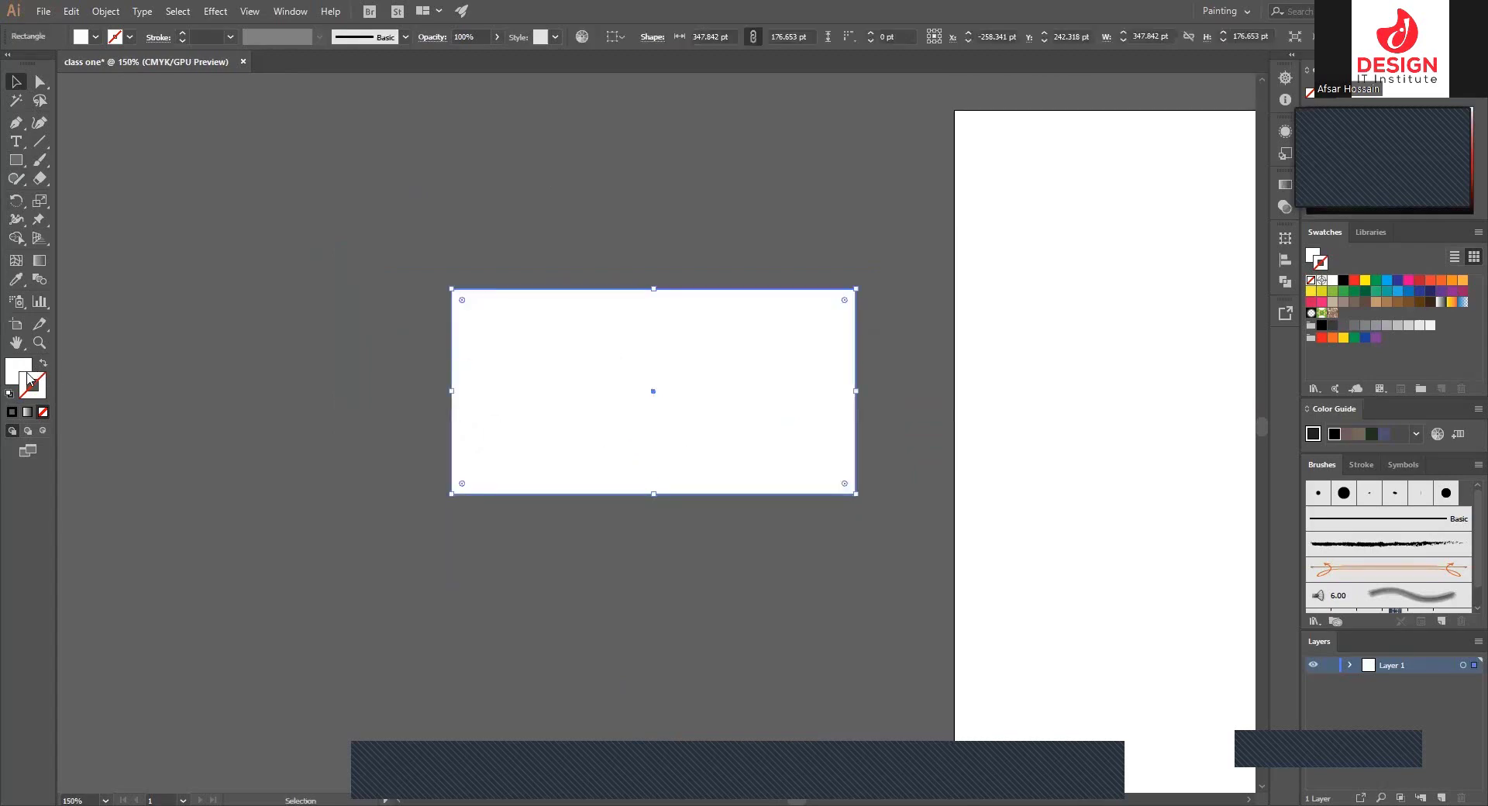
{"action": "left_click", "coordinate": [23, 370]}
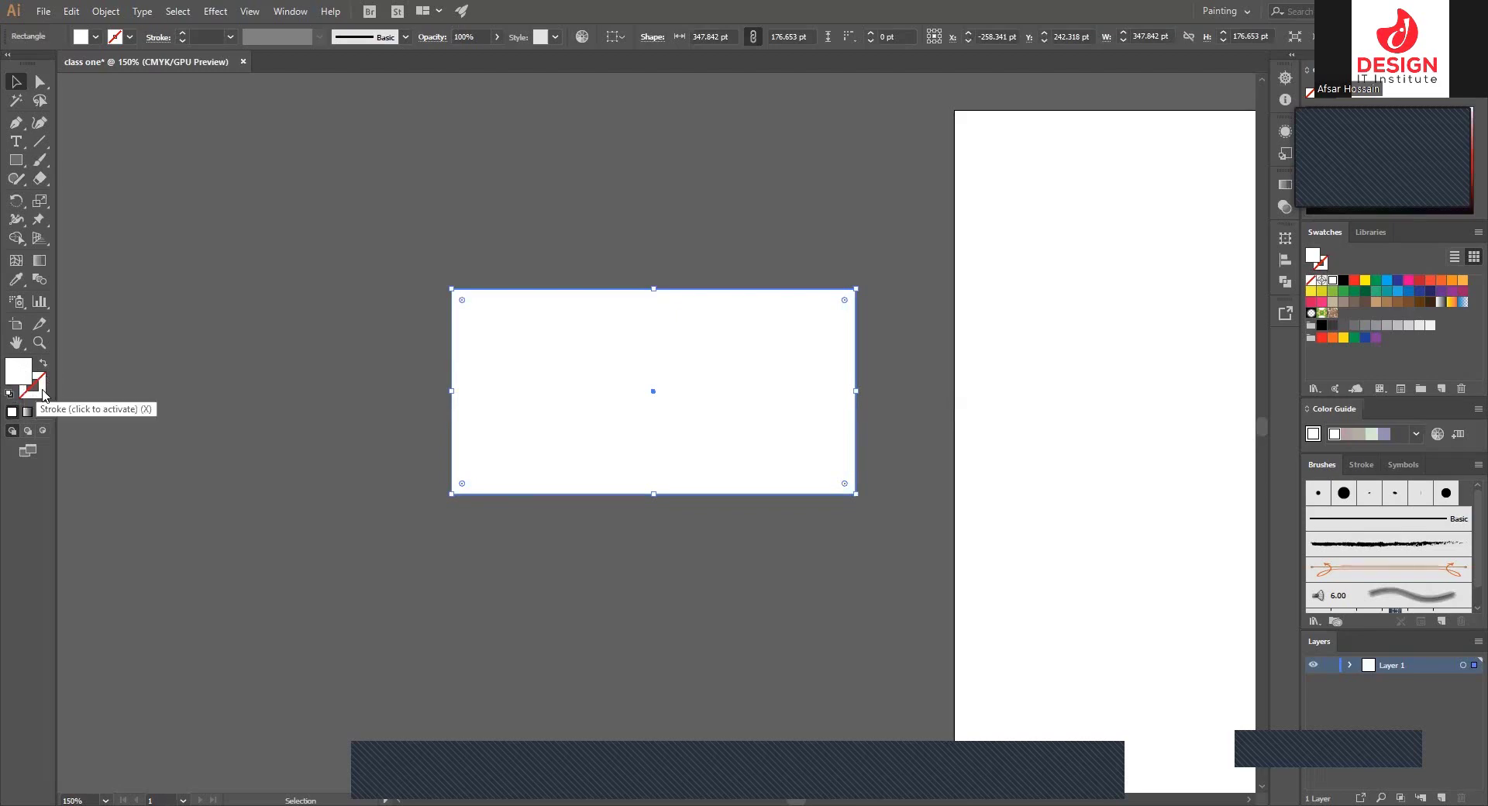
{"action": "left_click", "coordinate": [37, 389]}
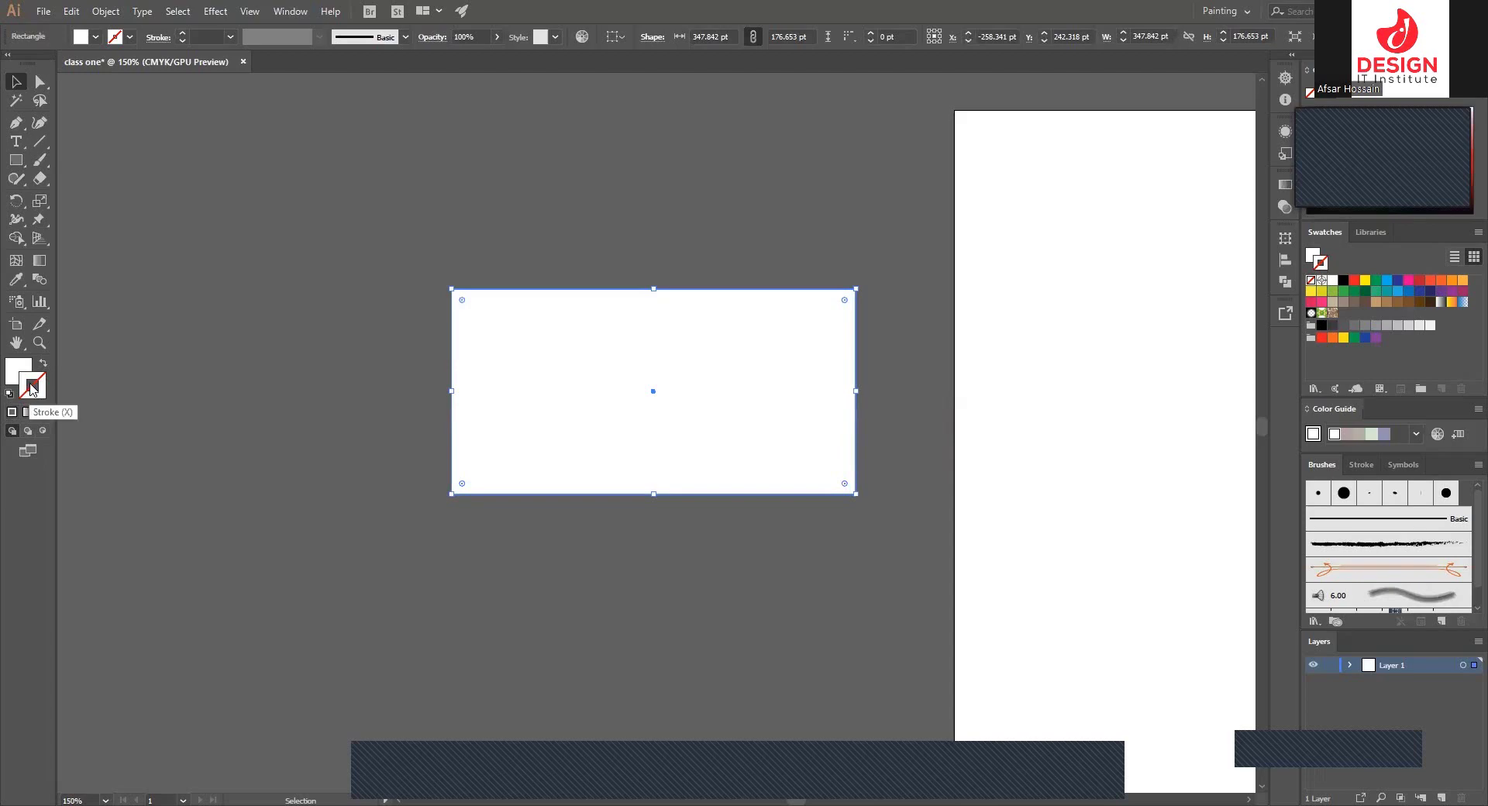
{"action": "left_click", "coordinate": [17, 373]}
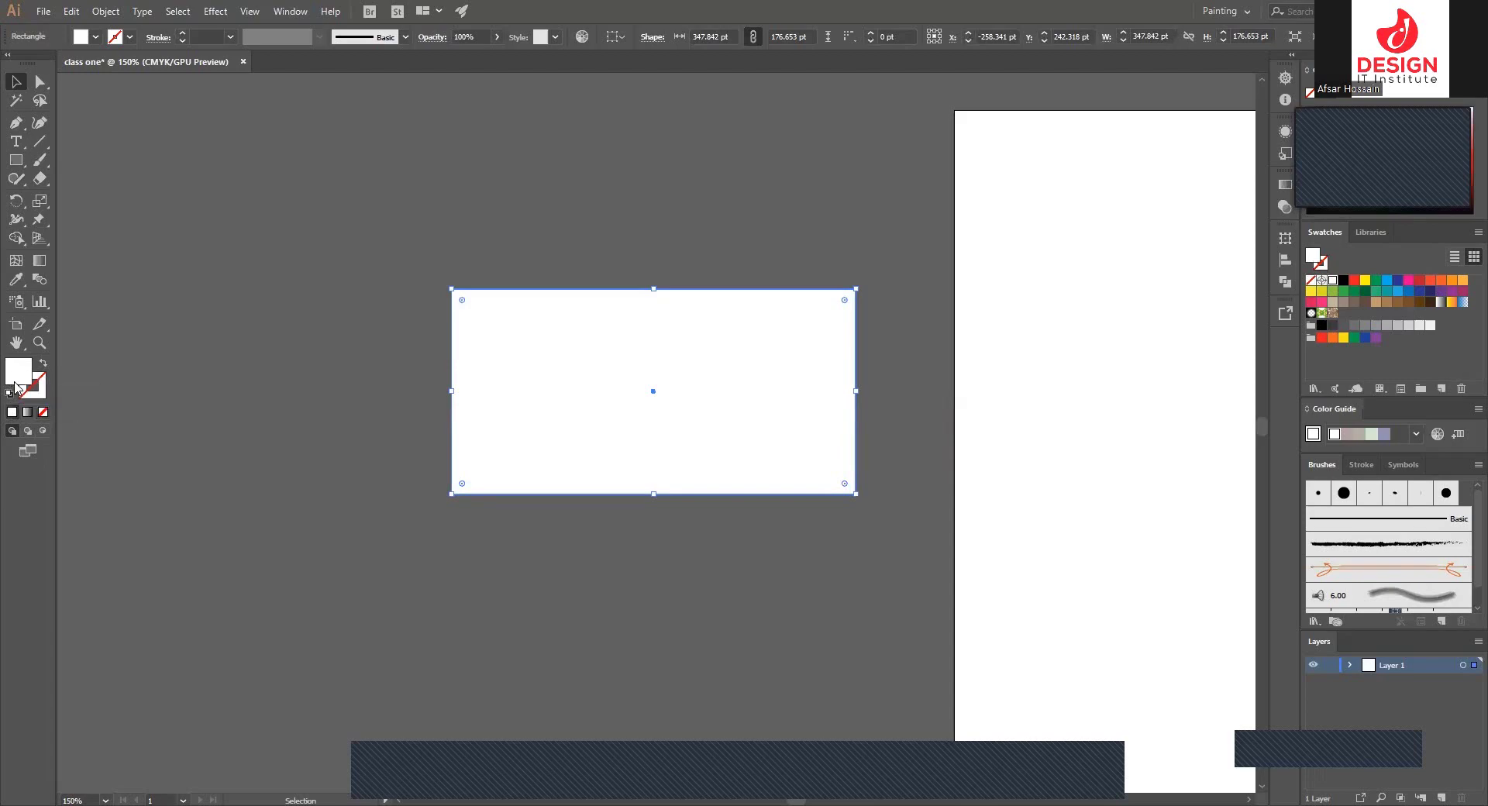
{"action": "left_click", "coordinate": [335, 346]}
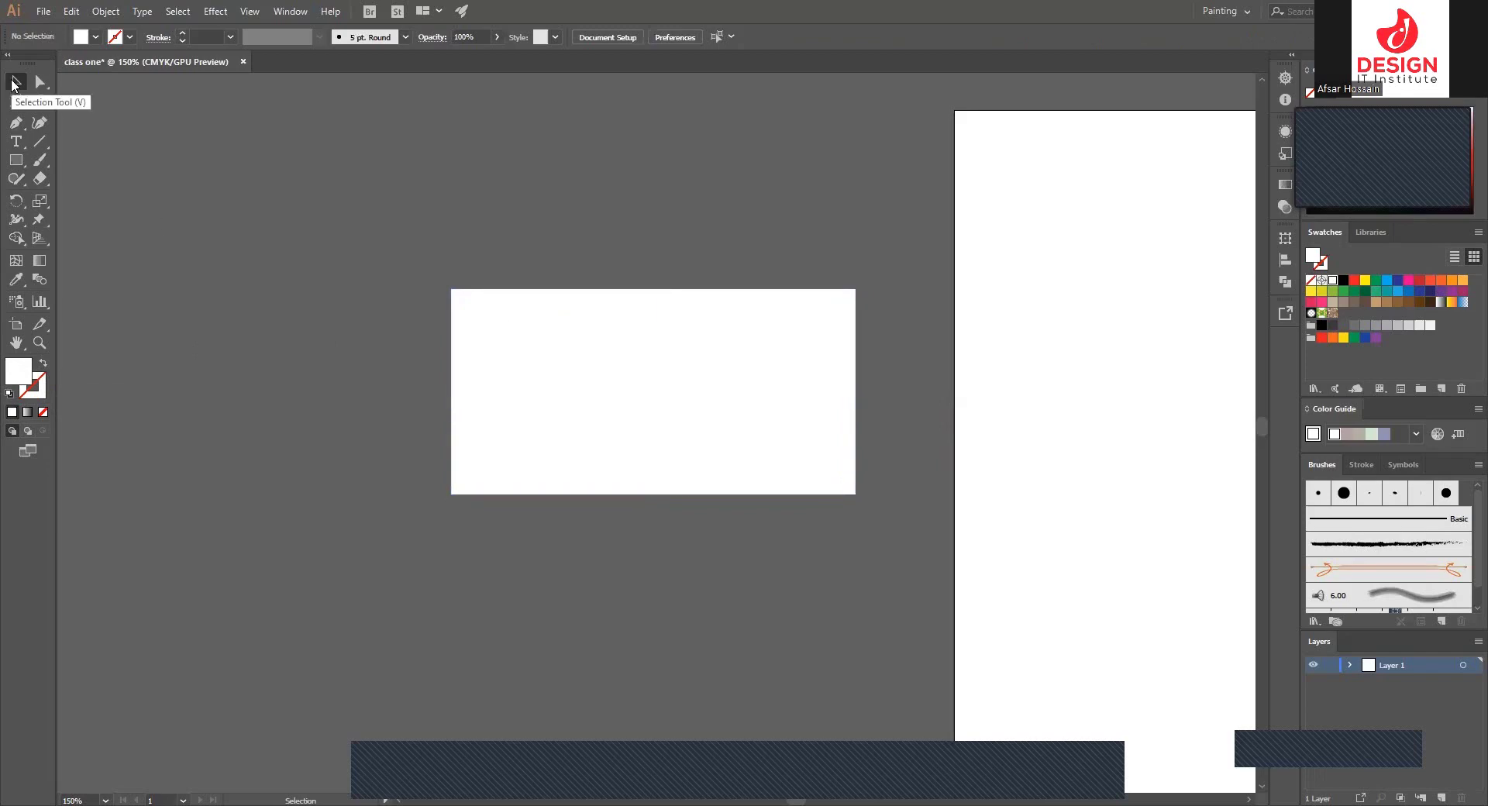
{"action": "left_click", "coordinate": [465, 425]}
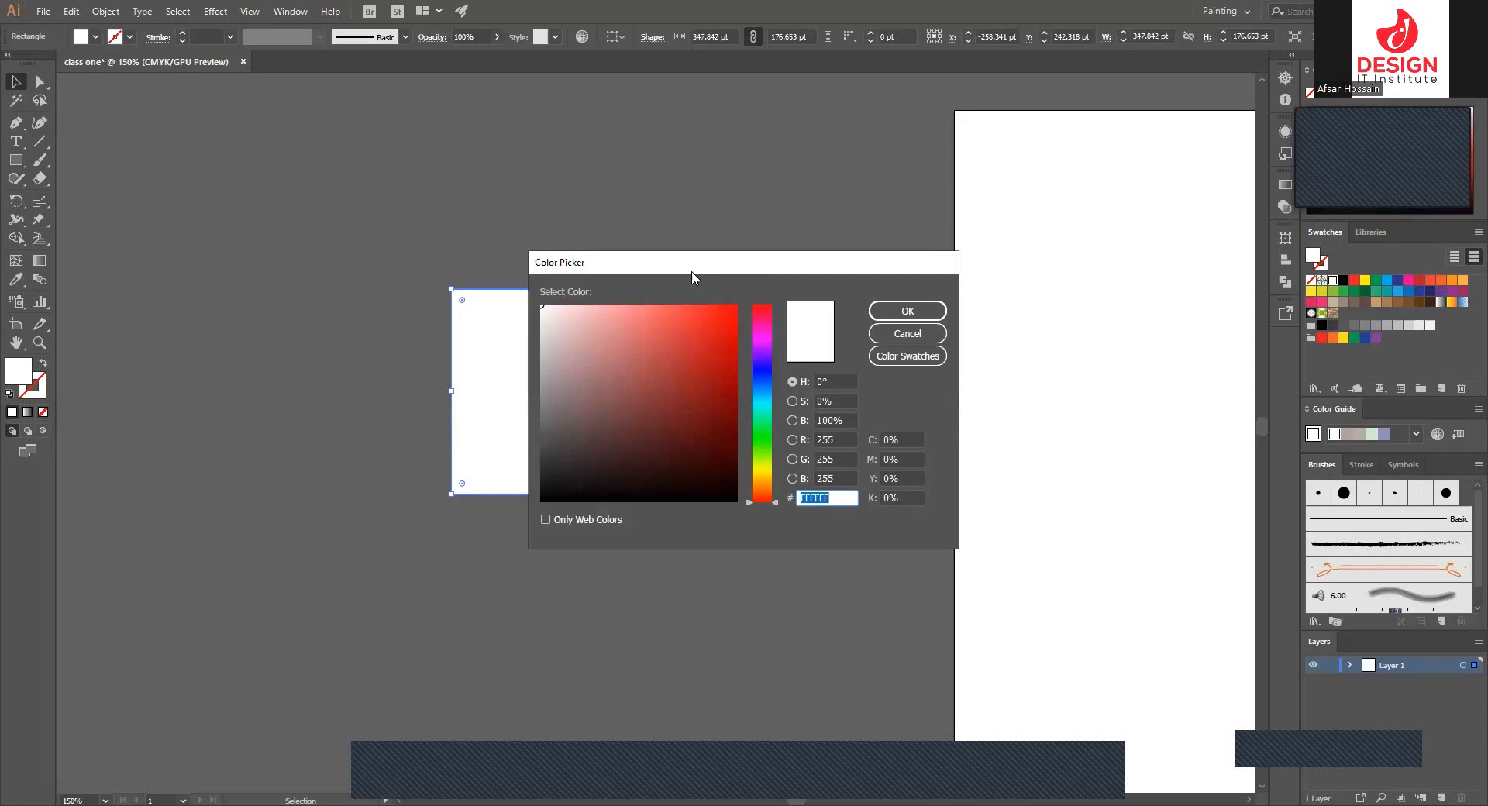
- Try pink and red fill shades in the Color Picker, including hex 4C0505
{"action": "left_click_drag", "start_coordinate": [692, 275], "coordinate": [855, 240]}
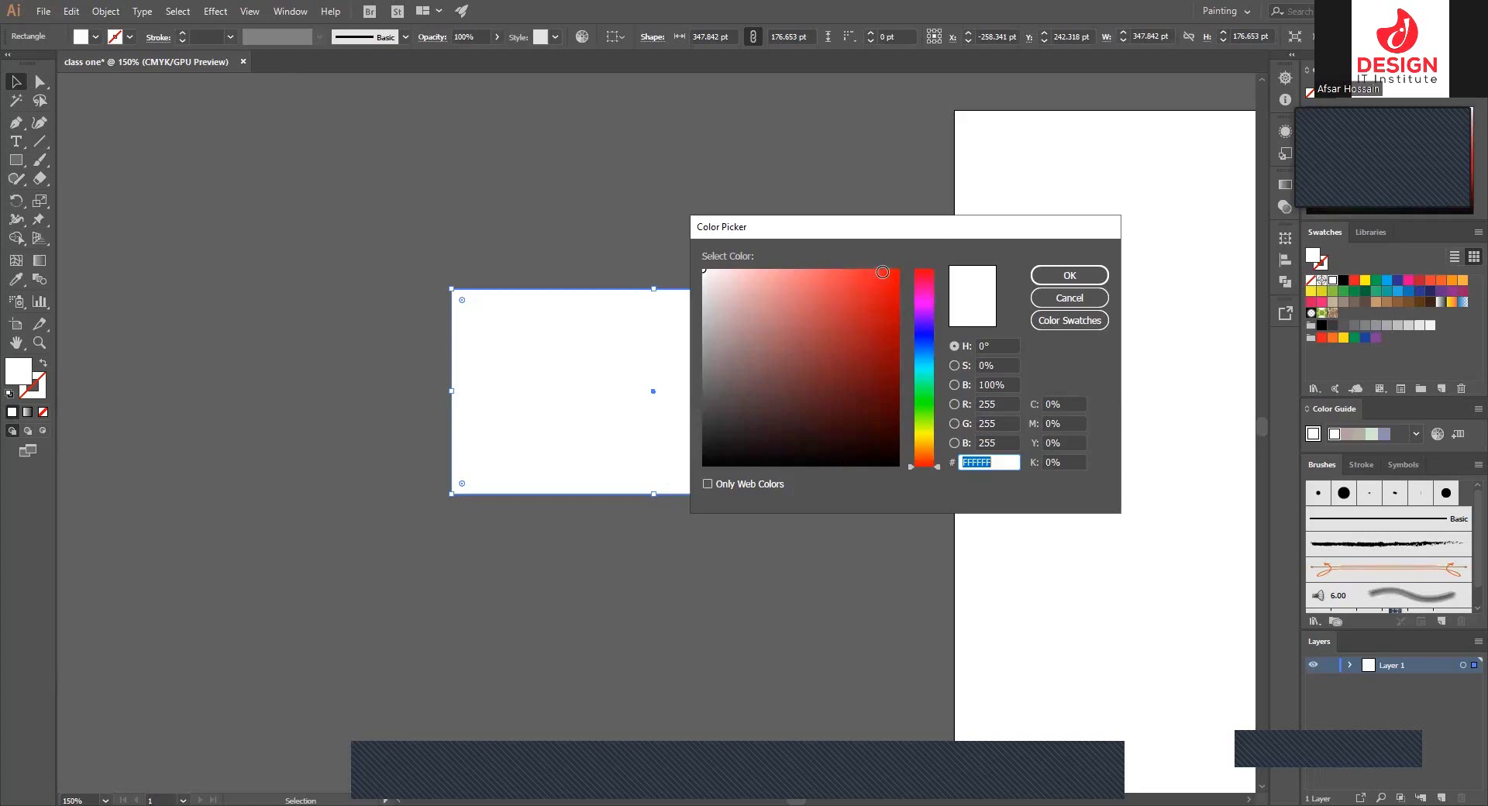
{"action": "left_click", "coordinate": [766, 277]}
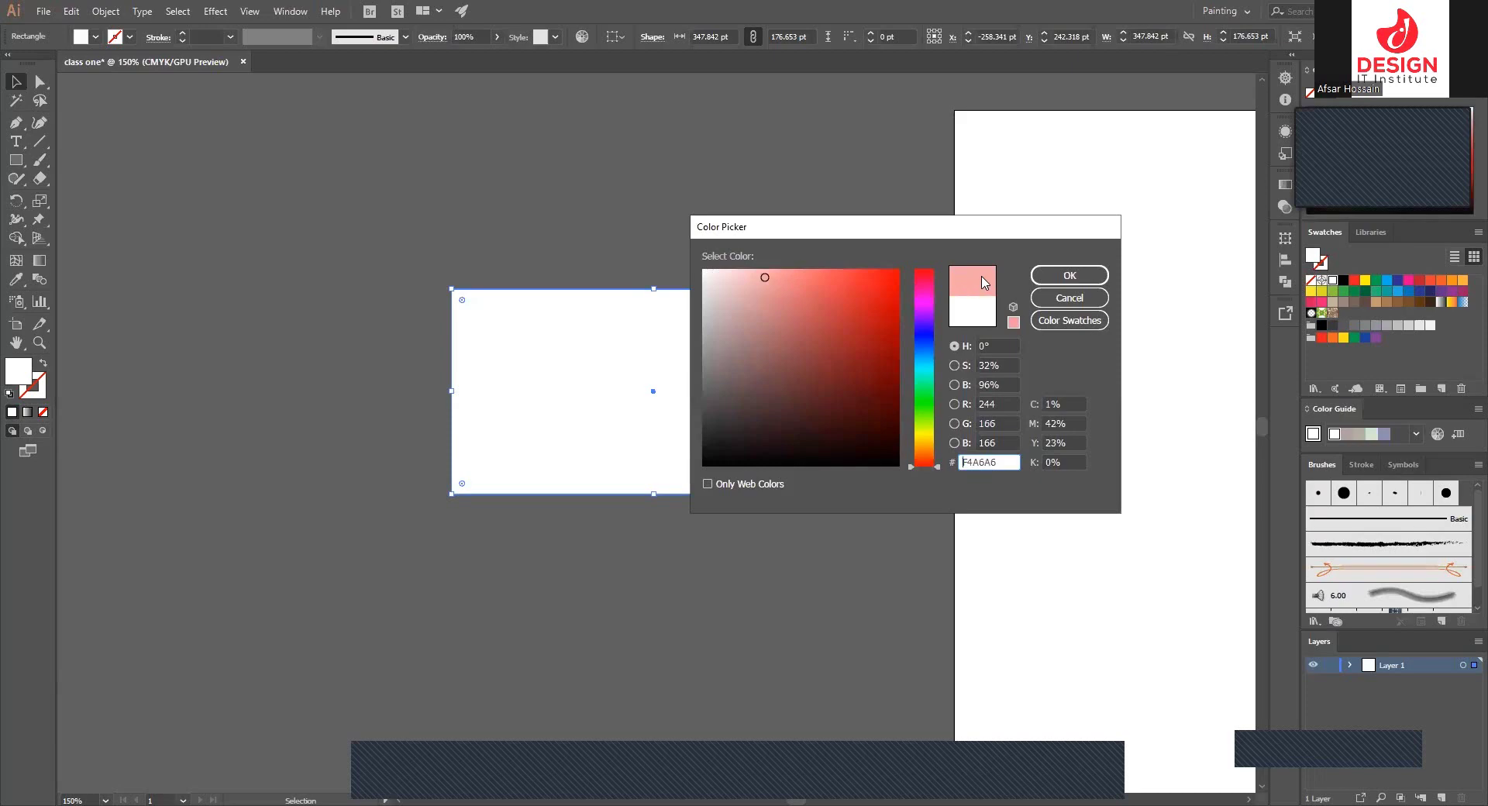
{"action": "left_click", "coordinate": [880, 286]}
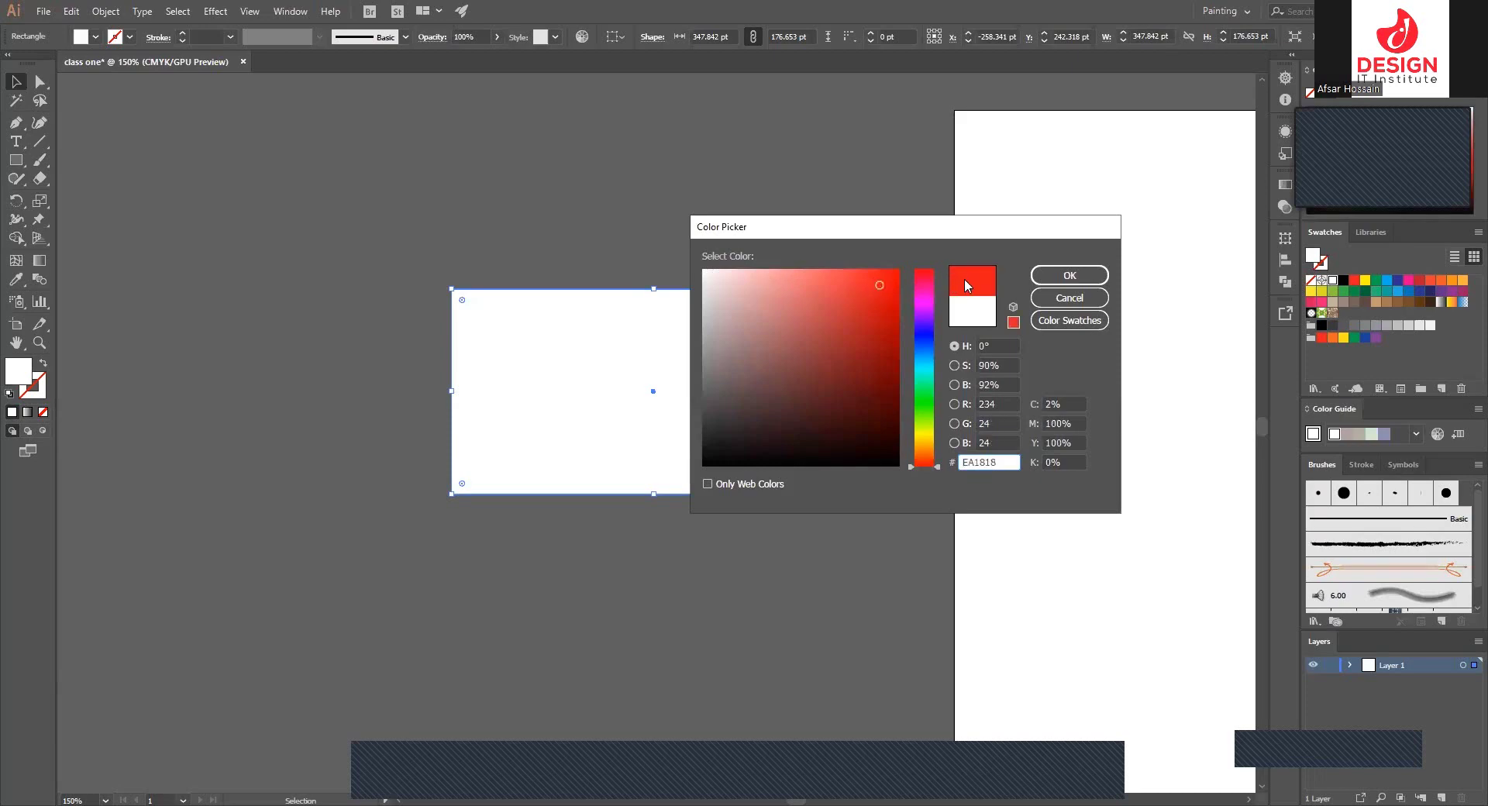
{"action": "type", "text": "4C0505"}
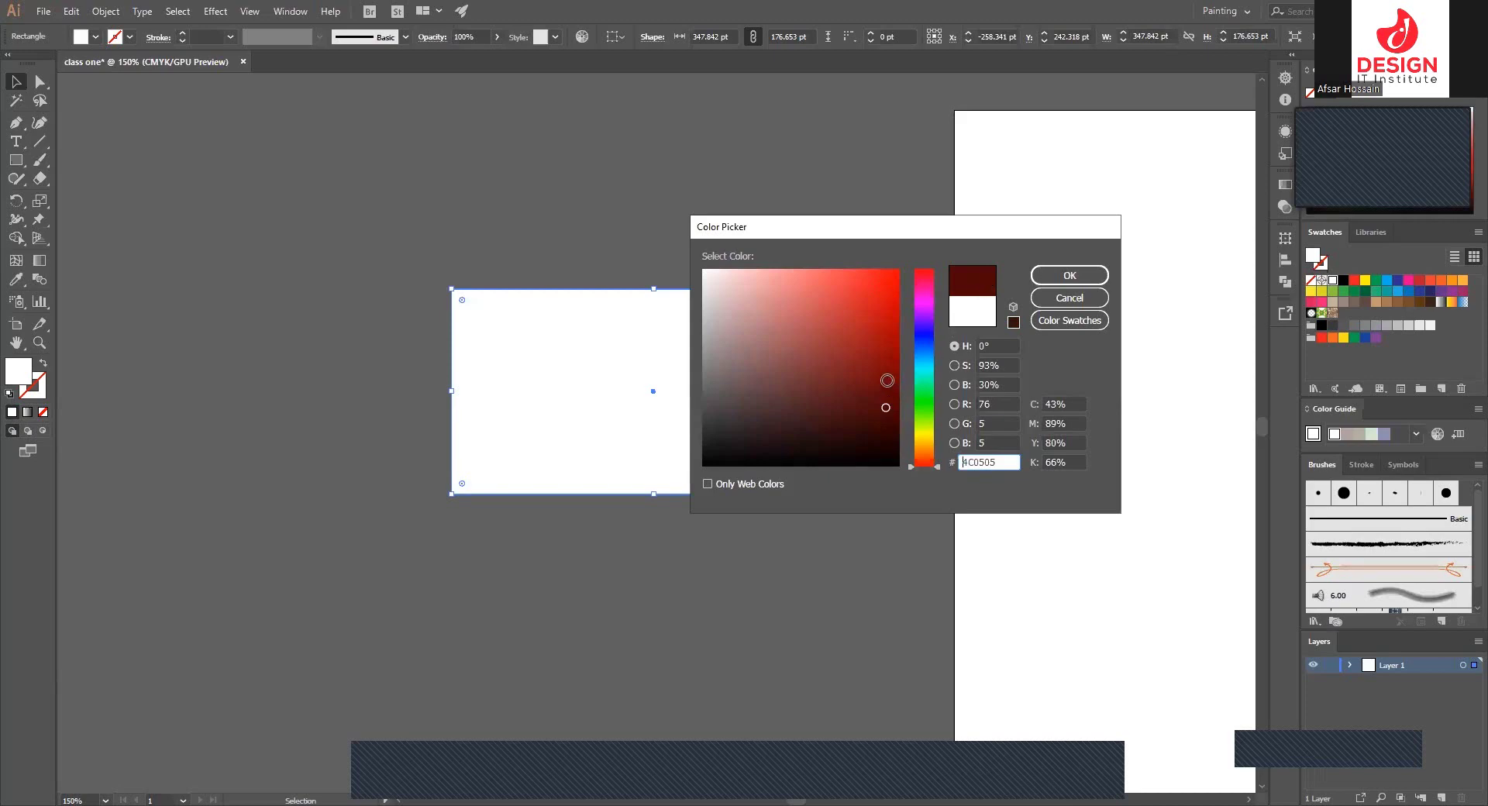
{"action": "mouse_move", "coordinate": [879, 366]}
{"action": "left_mouse_down"}
{"action": "mouse_move", "coordinate": [844, 336]}
{"action": "mouse_move", "coordinate": [745, 314]}
{"action": "mouse_move", "coordinate": [862, 292]}
{"action": "left_mouse_up"}
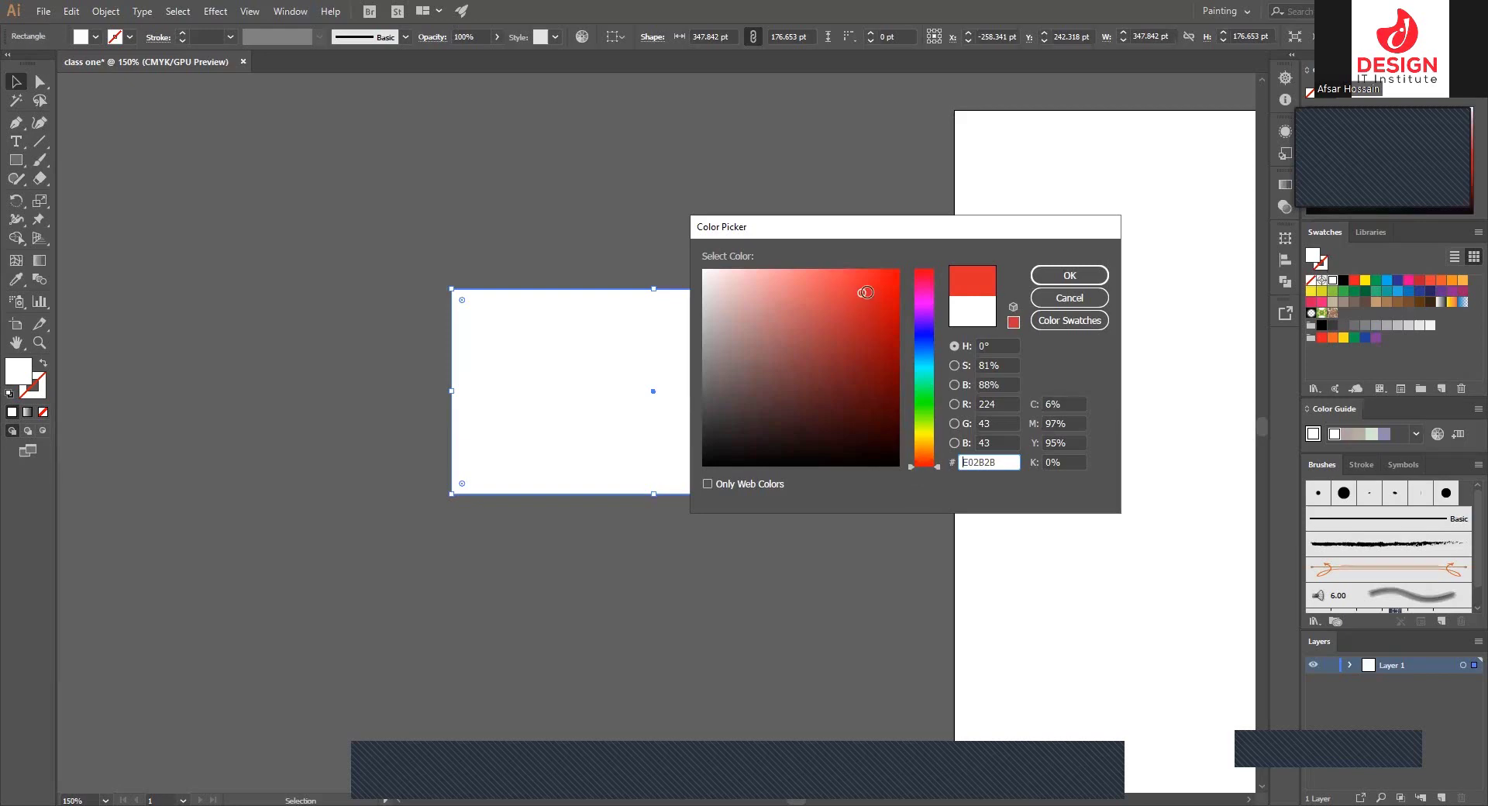
{"action": "left_click_drag", "start_coordinate": [862, 293], "coordinate": [861, 294]}
- Shift the hue to green and confirm a very dark green (#0F3308) fill
{"action": "left_click_drag", "start_coordinate": [941, 465], "coordinate": [941, 420]}
{"action": "left_click_drag", "start_coordinate": [942, 411], "coordinate": [942, 406]}
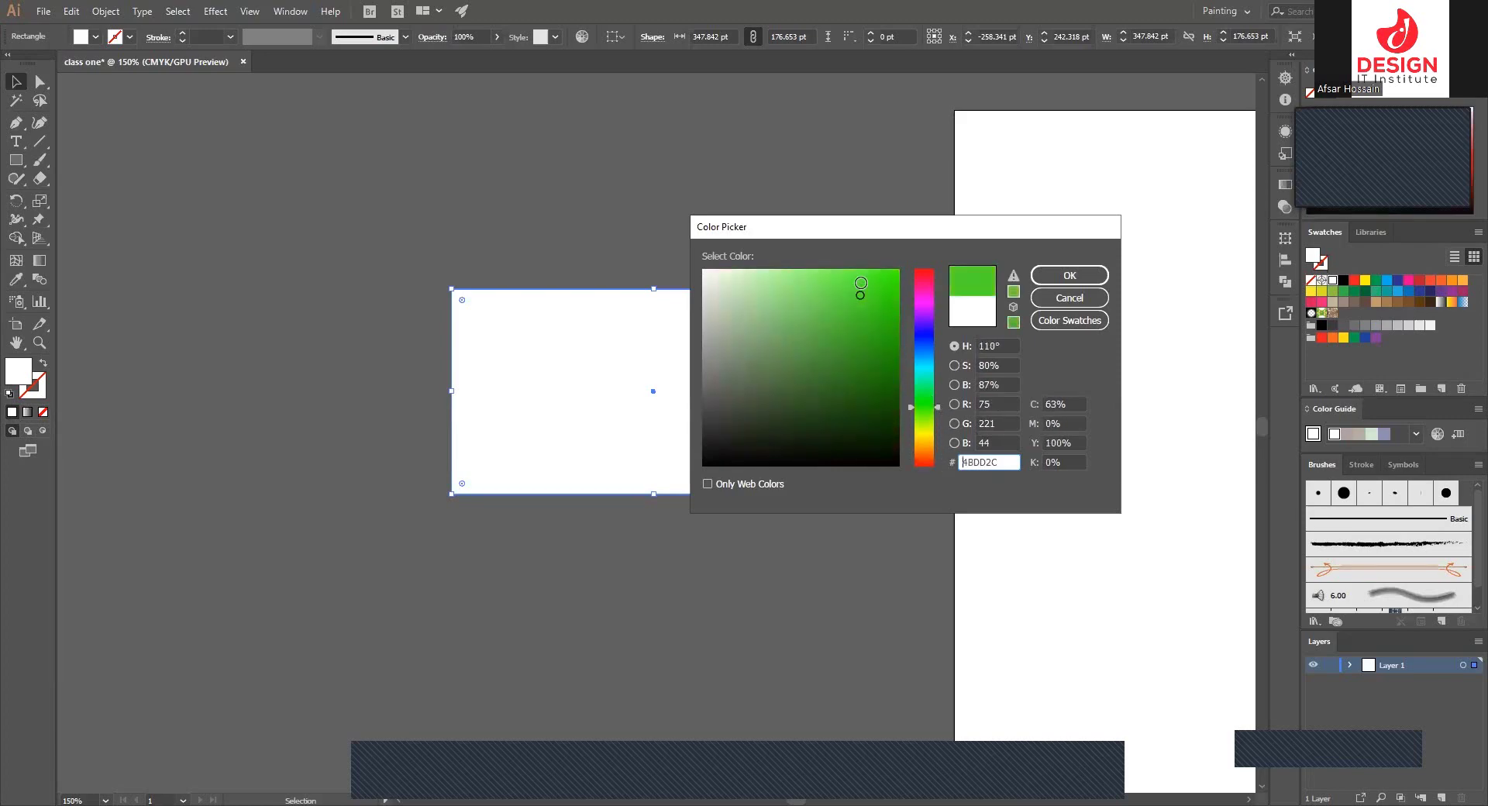
{"action": "left_click", "coordinate": [870, 376]}
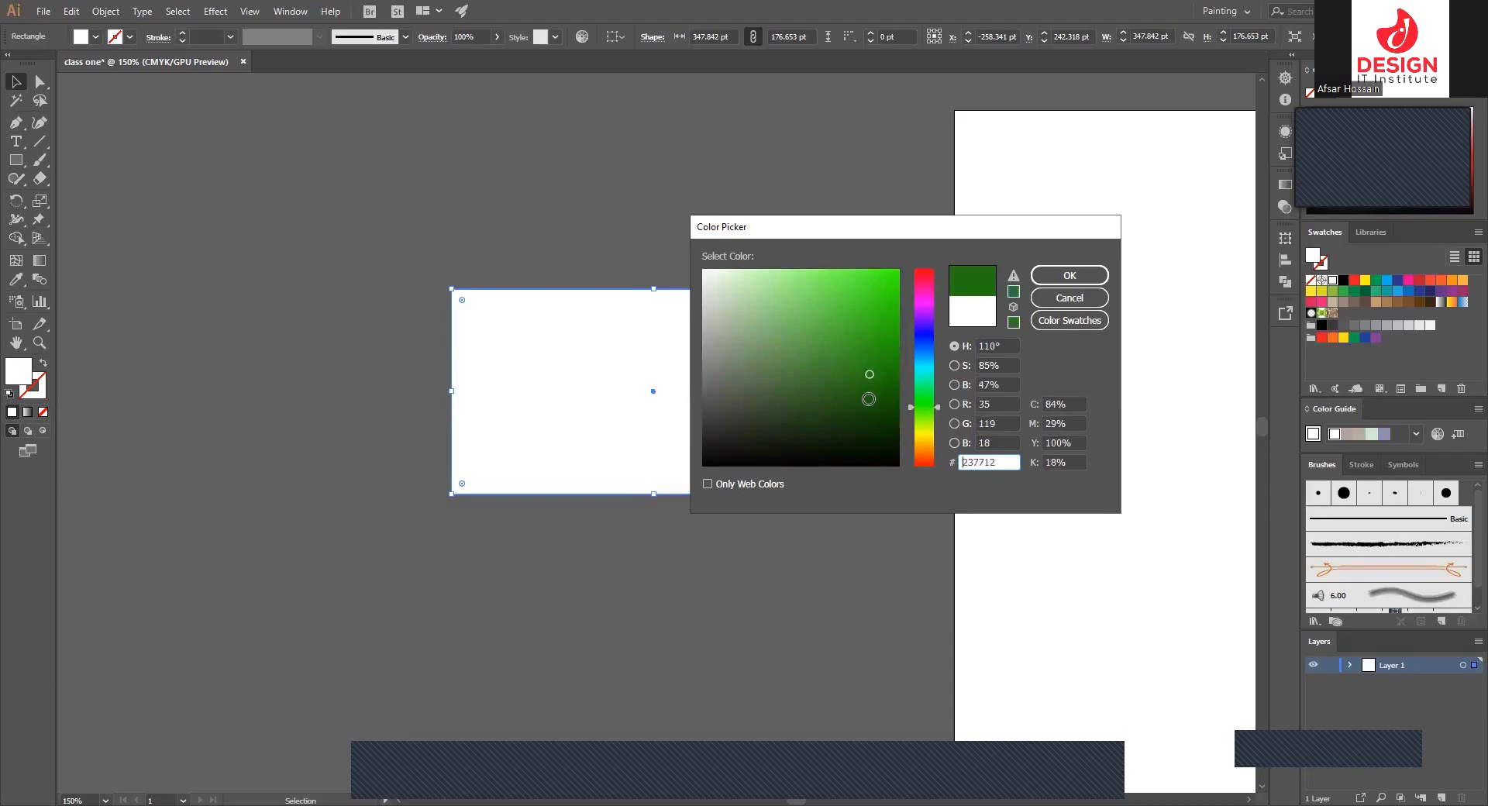
{"action": "left_click", "coordinate": [866, 290]}
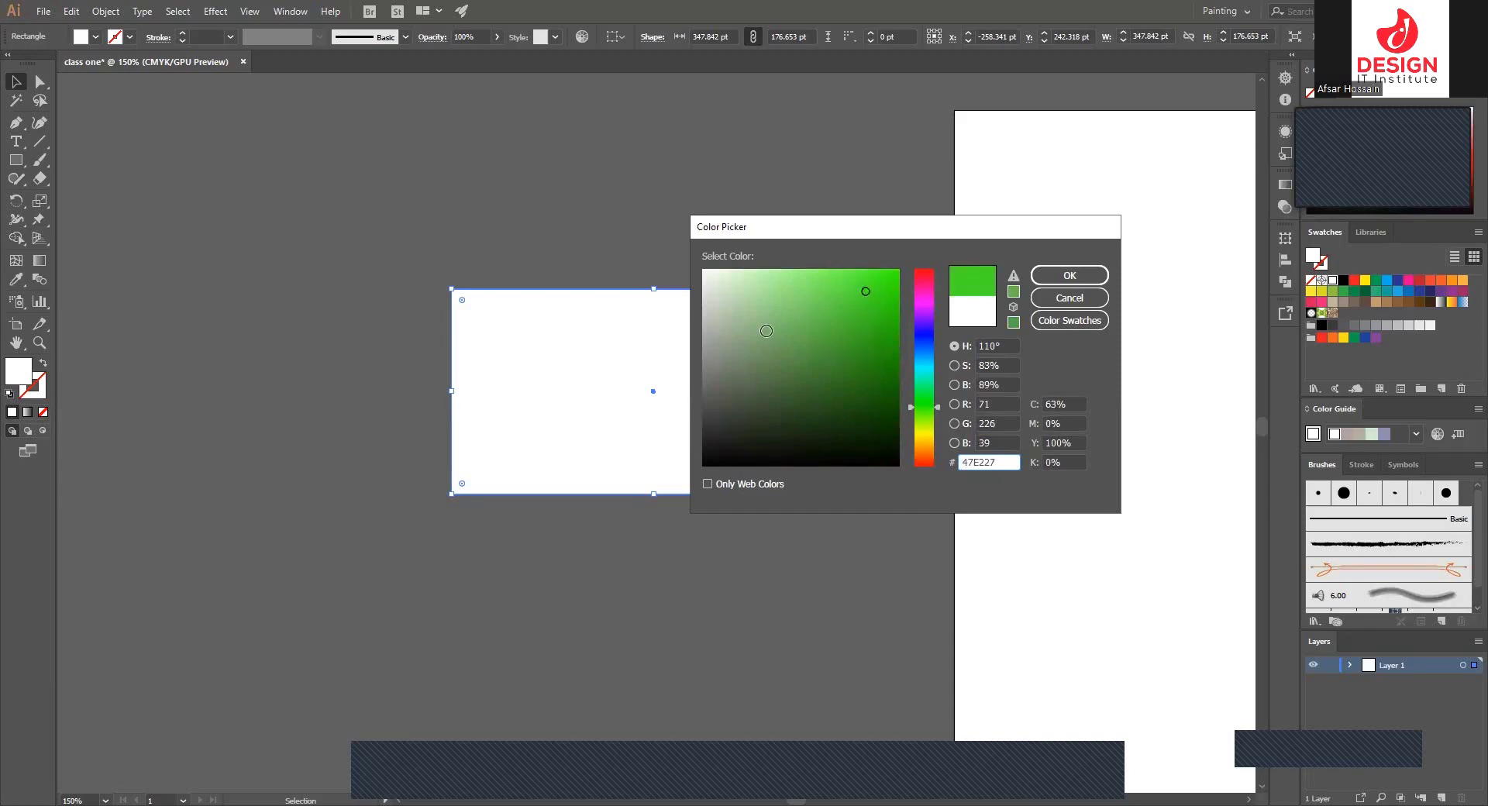
{"action": "left_click", "coordinate": [864, 433]}
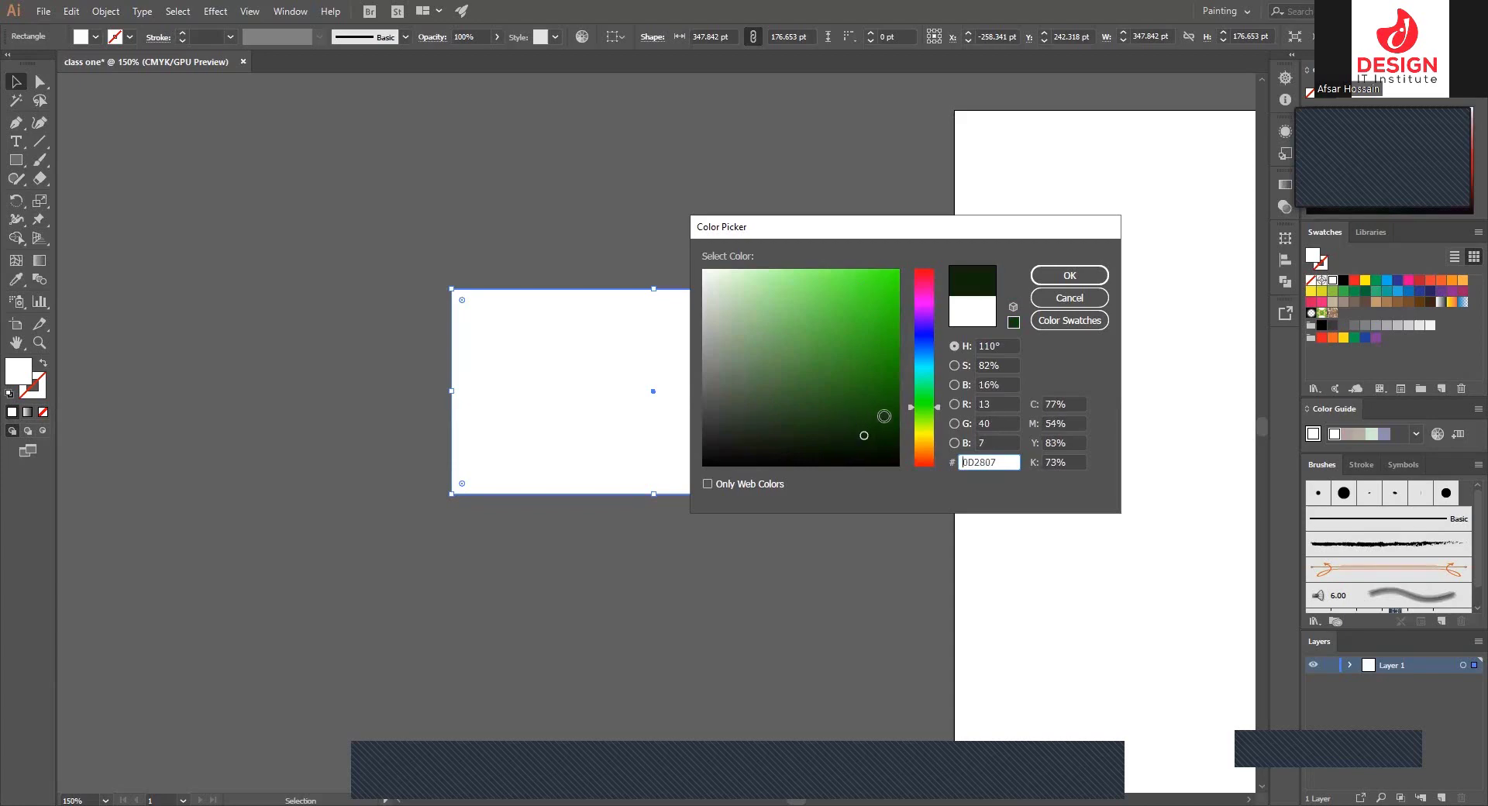
{"action": "left_click_drag", "start_coordinate": [876, 413], "coordinate": [870, 426]}
{"action": "left_click", "coordinate": [1045, 283]}
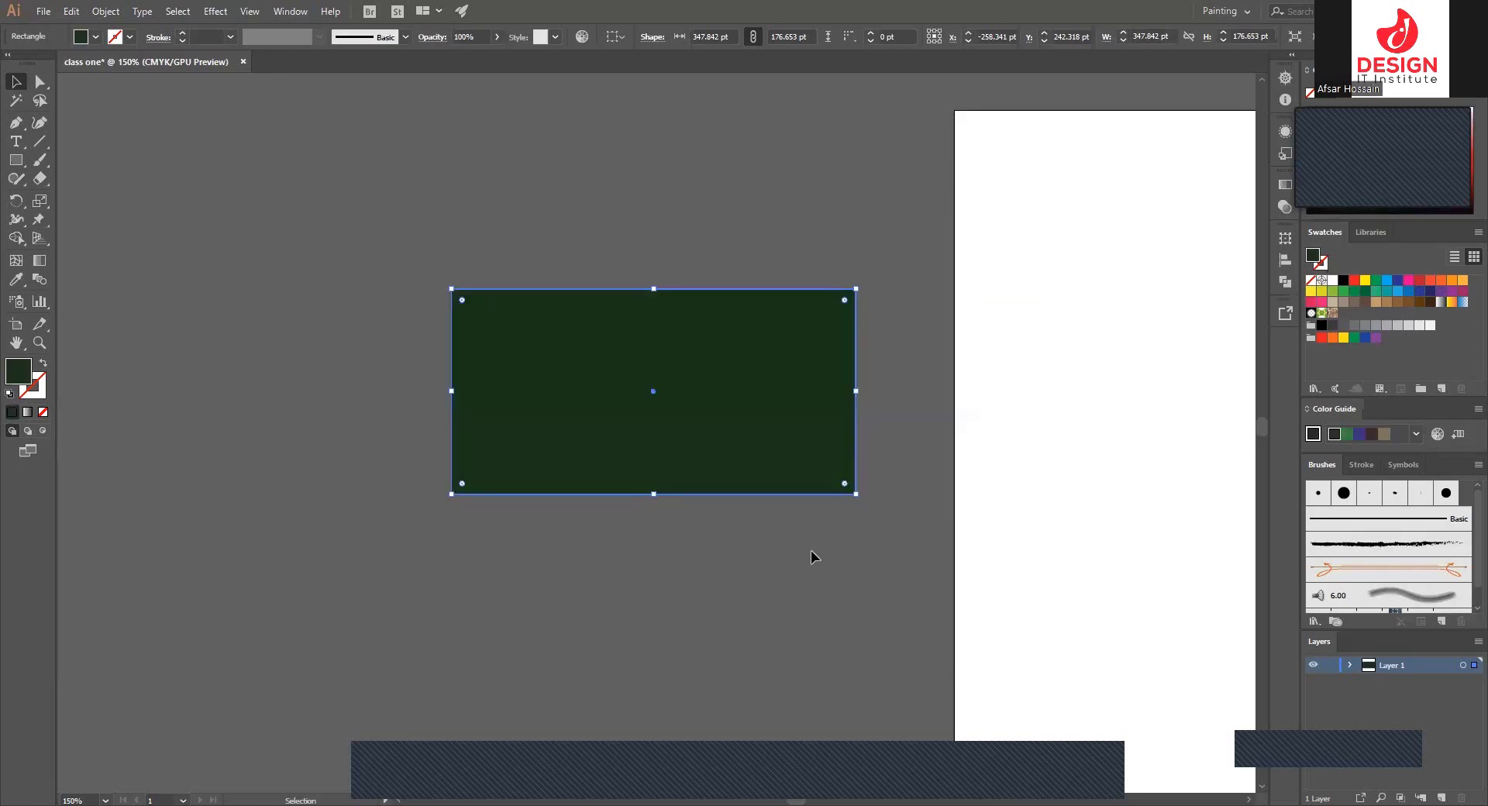
{"action": "left_click", "coordinate": [773, 570]}
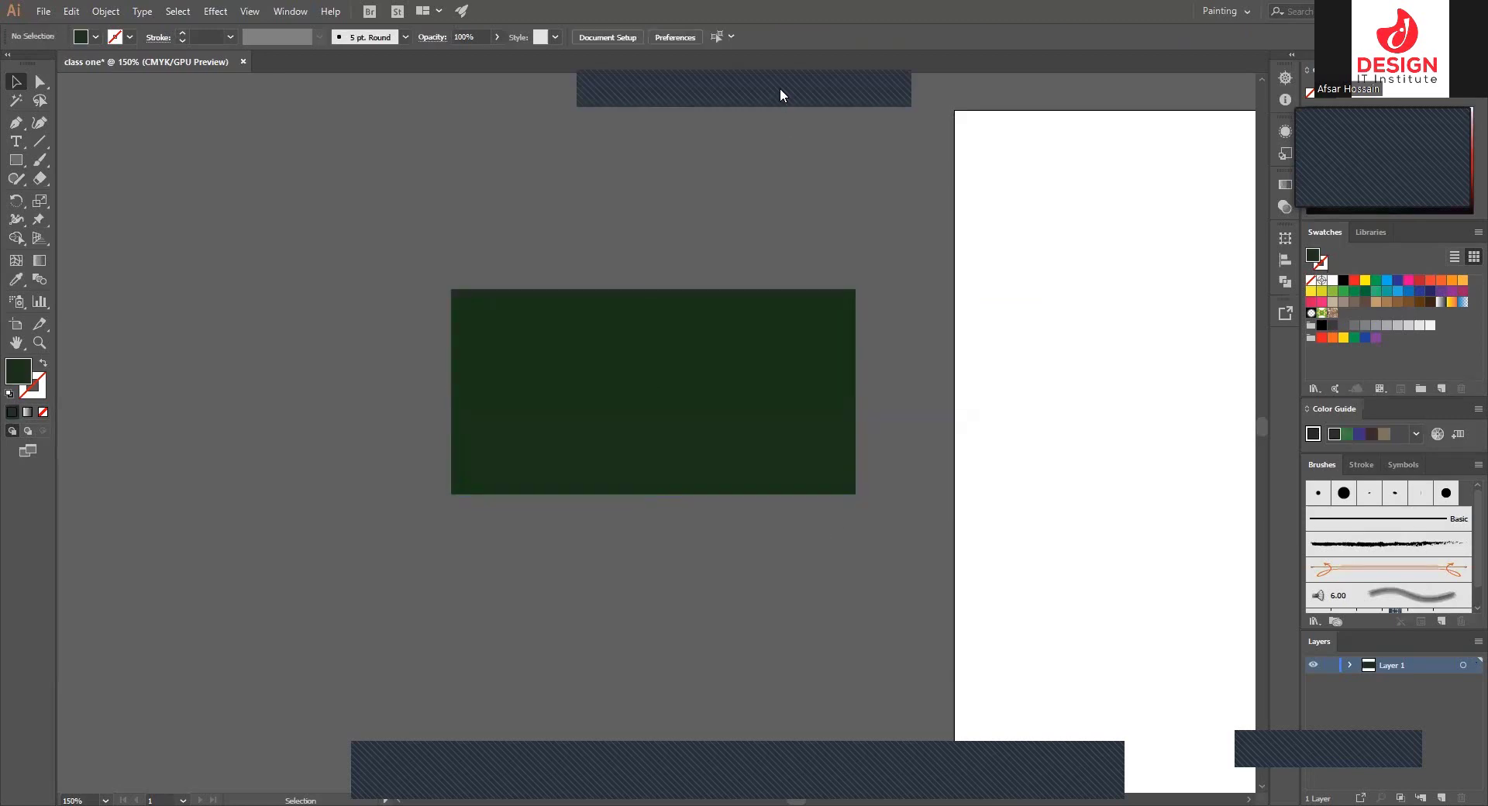
- Fill the flag rectangle with teal (21AD9F)
{"action": "left_click", "coordinate": [625, 403]}
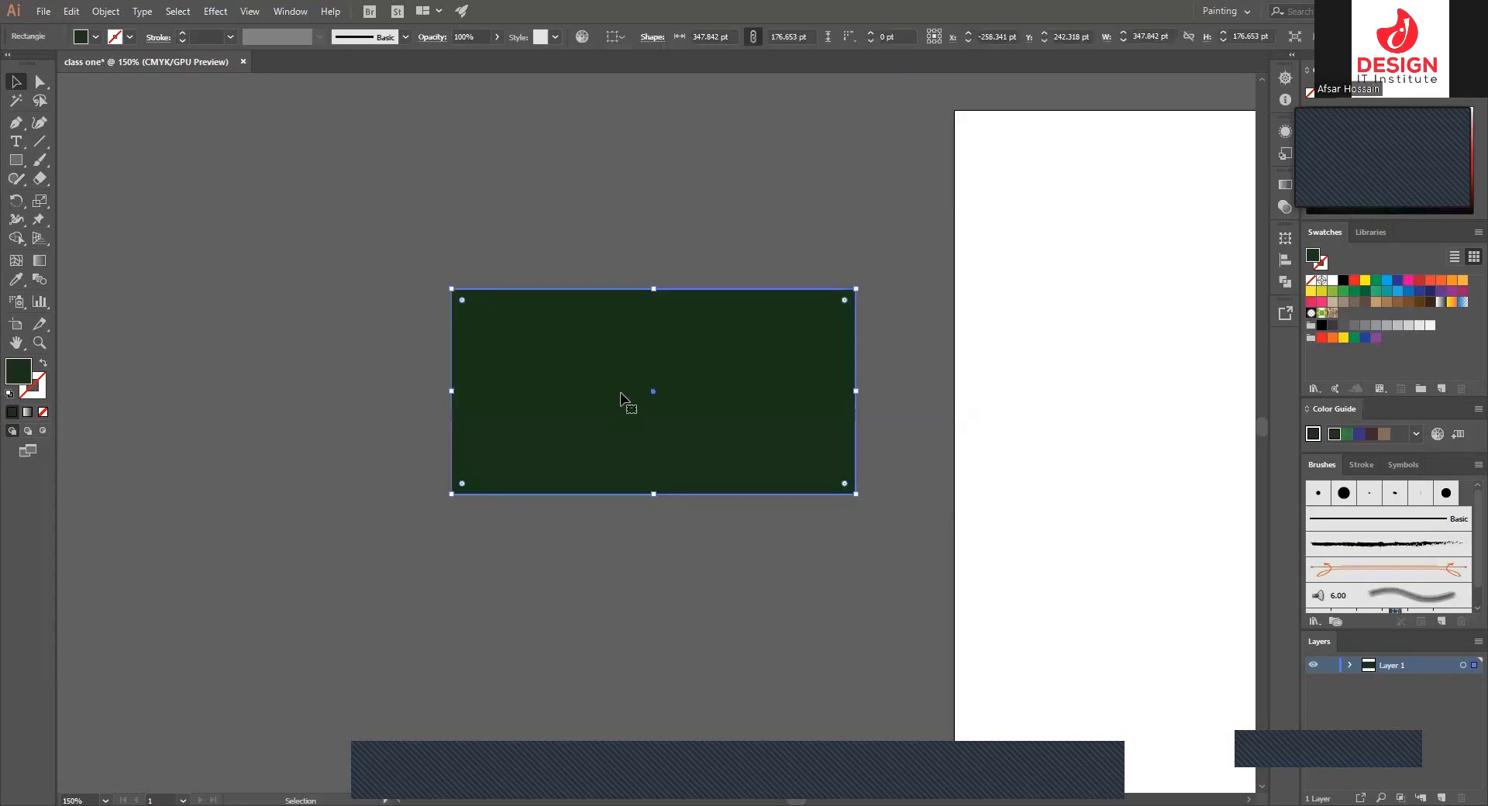
{"action": "double_click", "coordinate": [18, 370]}
{"action": "left_click_drag", "start_coordinate": [920, 410], "coordinate": [922, 372]}
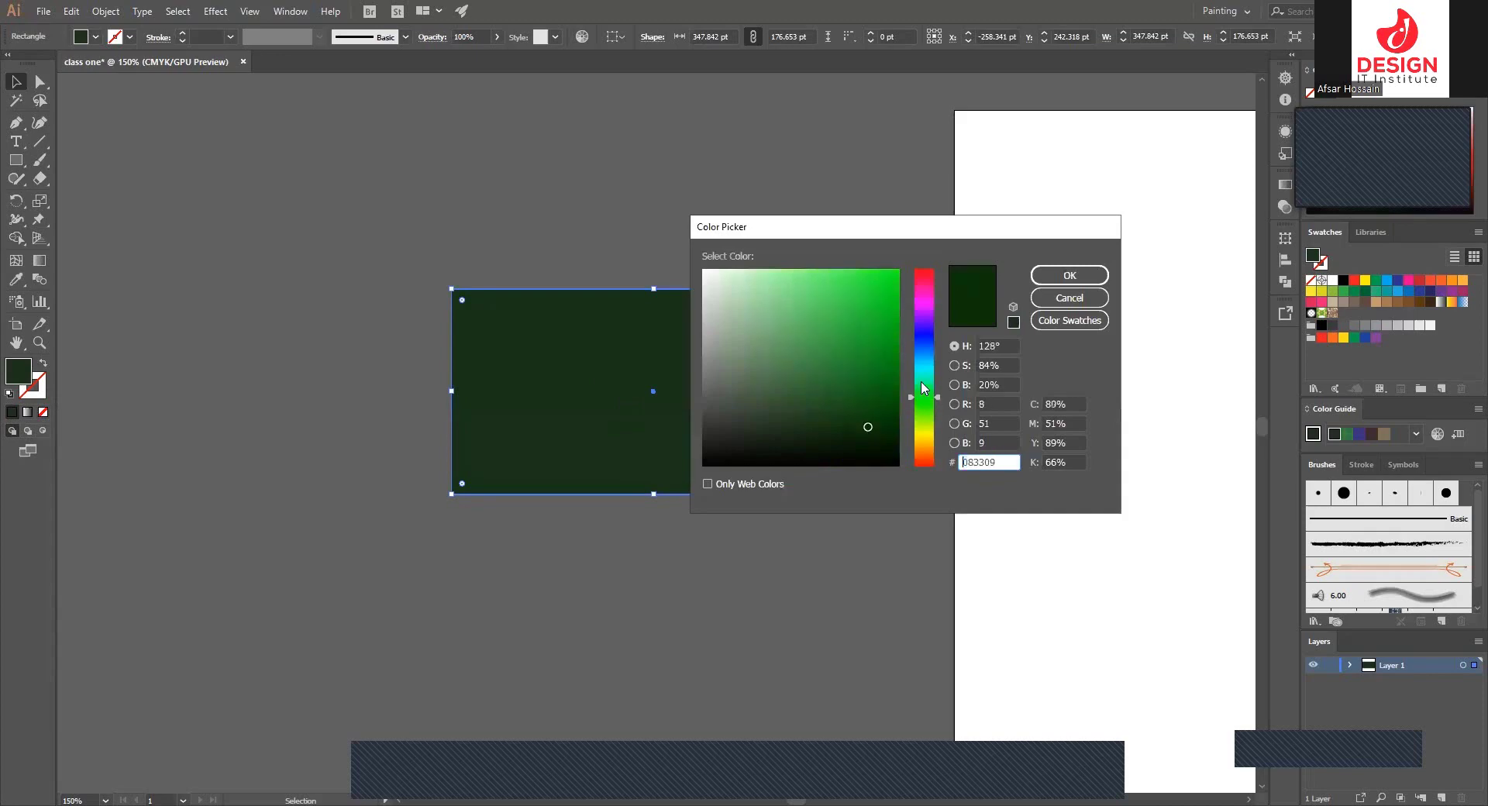
{"action": "left_click", "coordinate": [862, 332]}
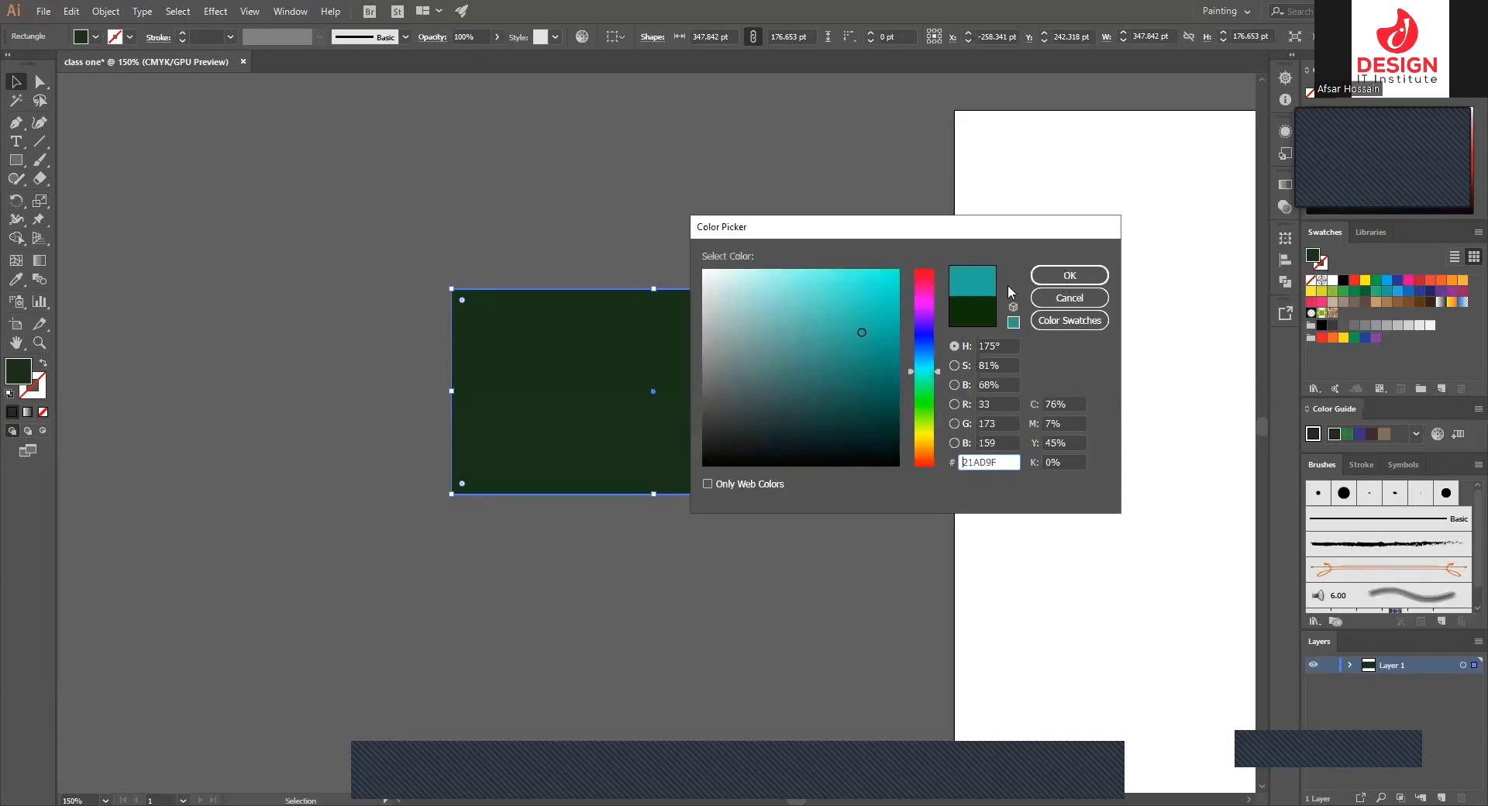
{"action": "left_click", "coordinate": [1045, 278]}
{"action": "left_click", "coordinate": [753, 598]}
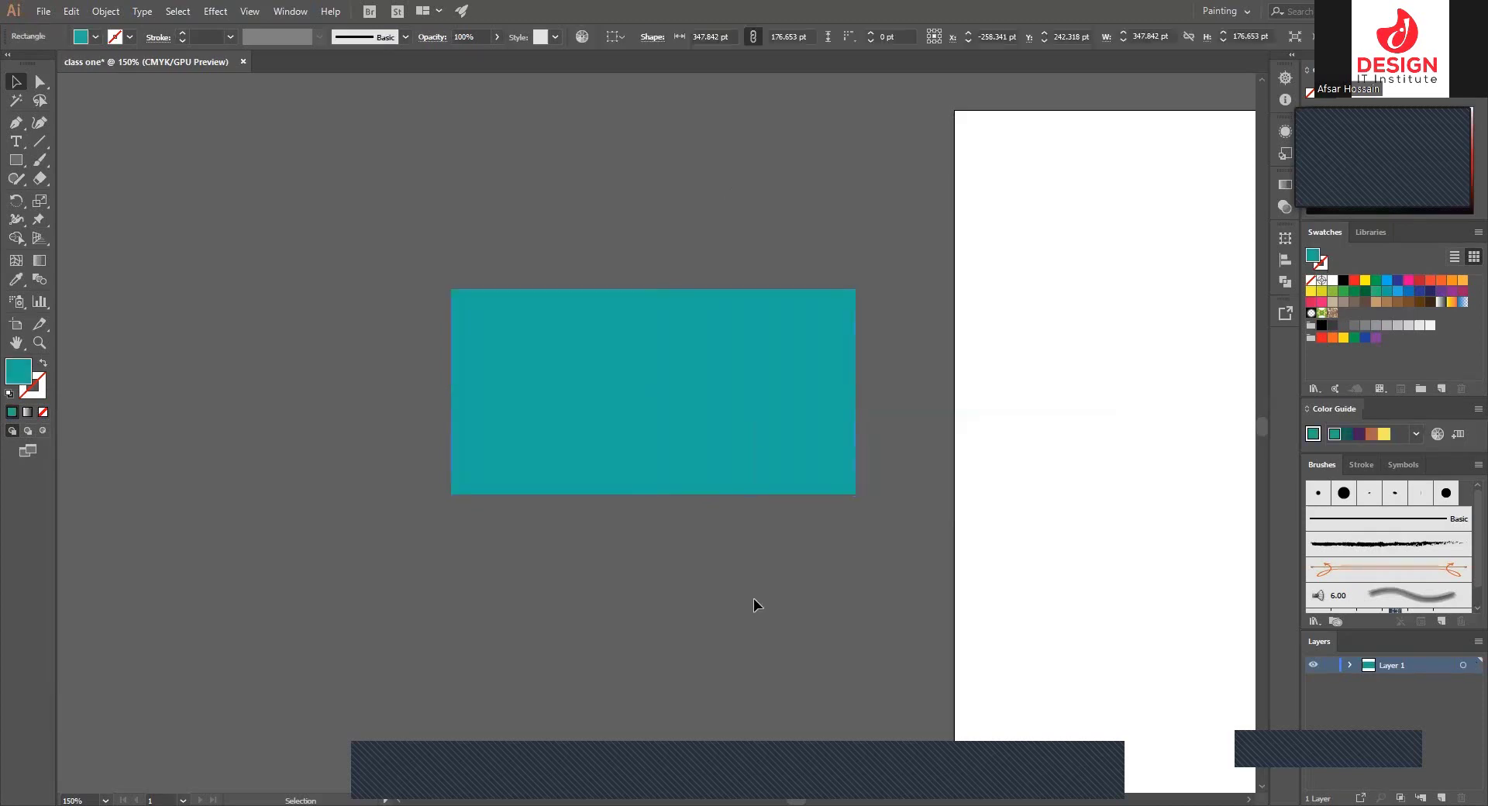
{"action": "scroll", "coordinate": [681, 424], "scroll_direction": "up", "scroll_amount": 2}
- Give the teal rectangle an orange (D66A21) outline
{"action": "left_click", "coordinate": [694, 411]}
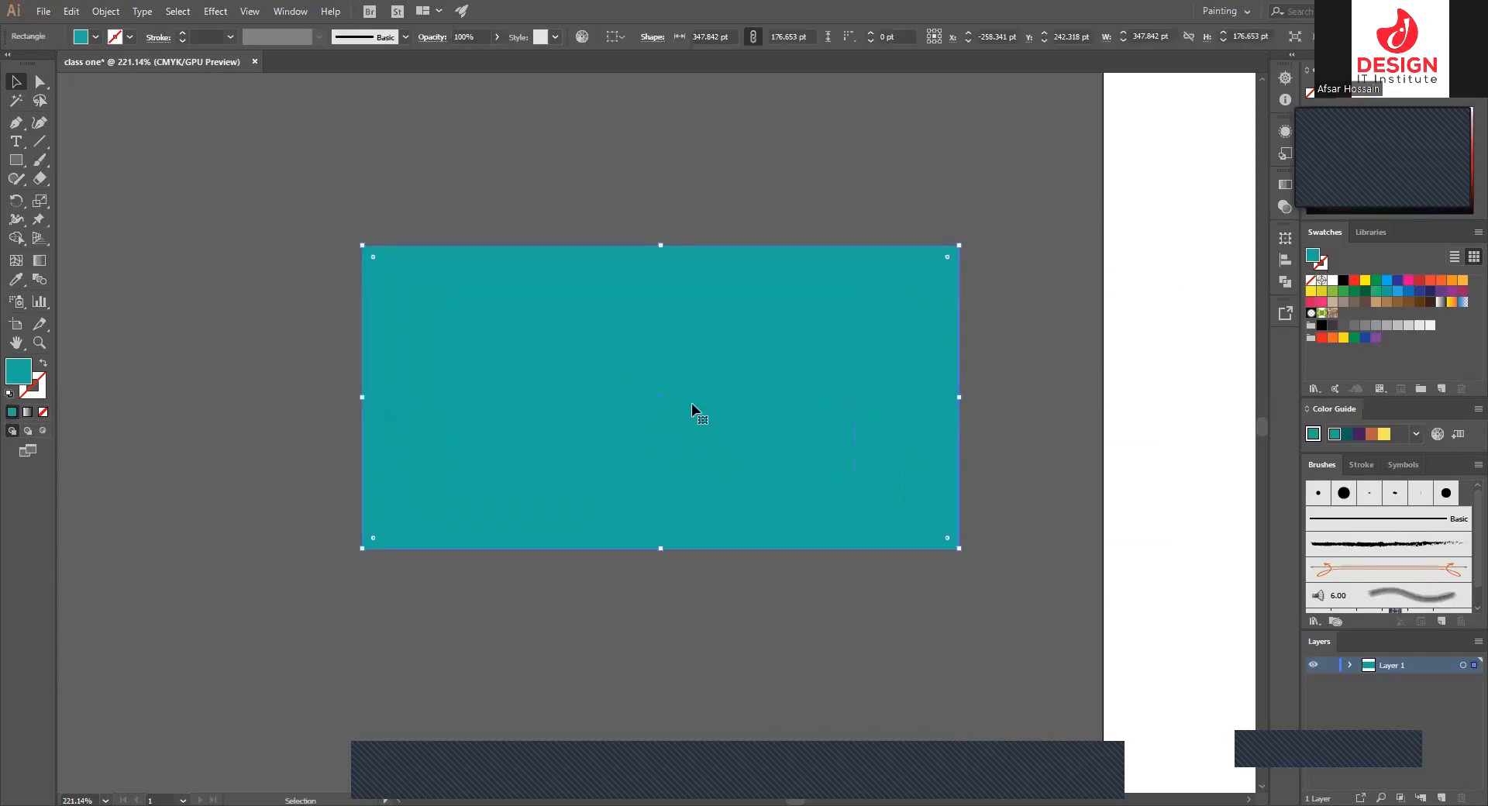
{"action": "scroll", "coordinate": [684, 466], "scroll_direction": "left", "scroll_amount": 1}
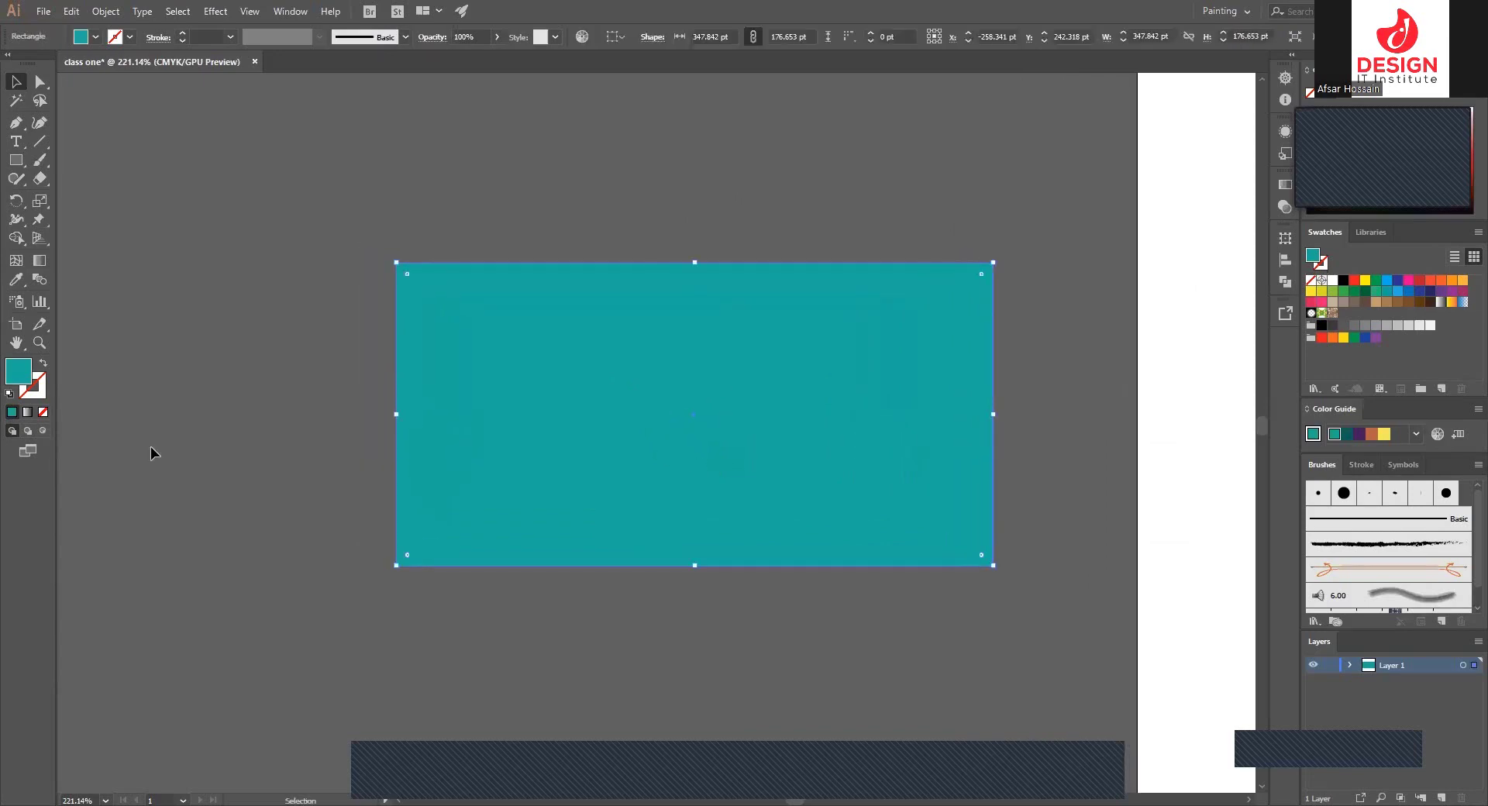
{"action": "double_click", "coordinate": [41, 394]}
{"action": "left_click_drag", "start_coordinate": [931, 413], "coordinate": [922, 461]}
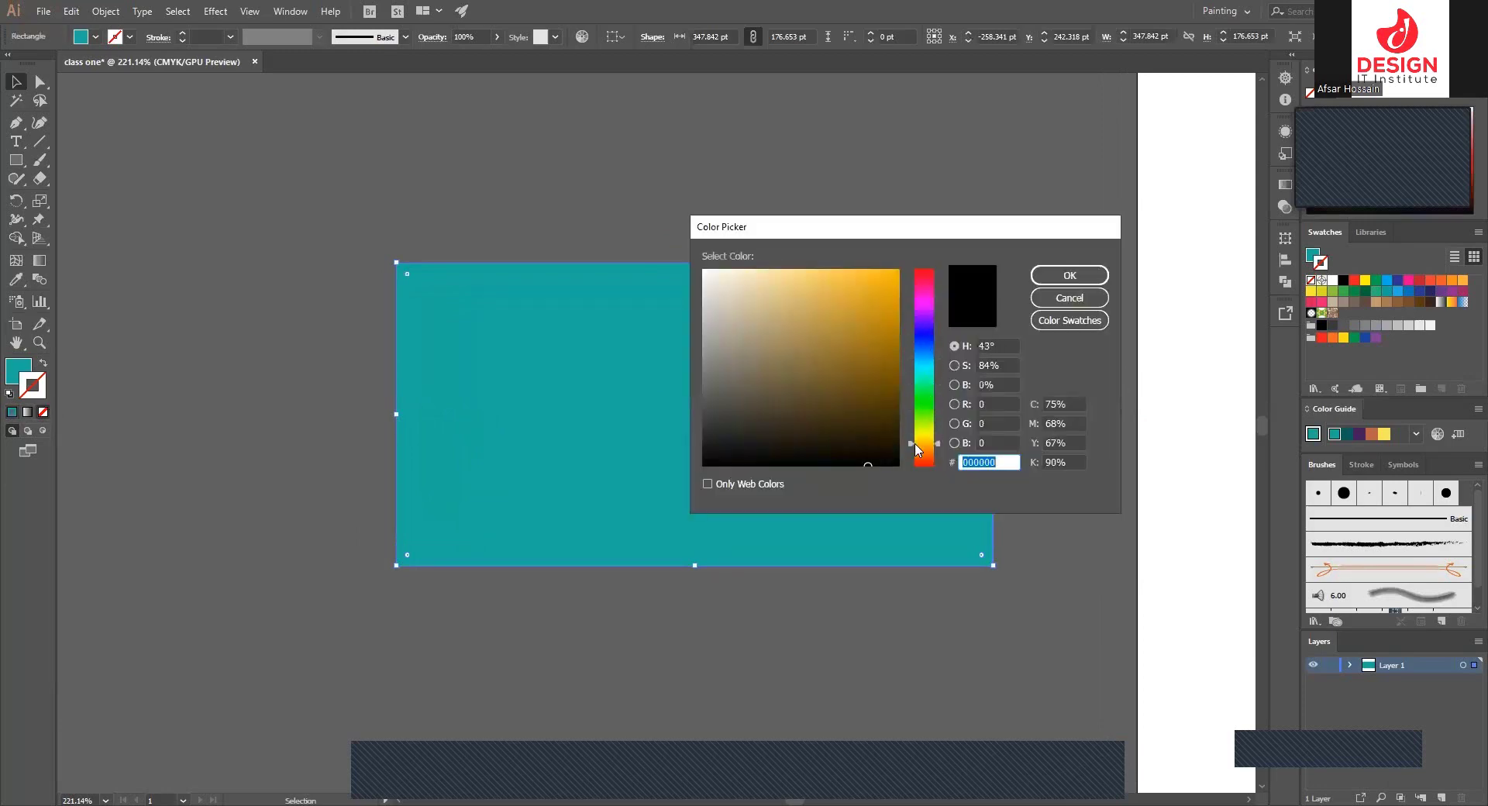
{"action": "left_click", "coordinate": [870, 300]}
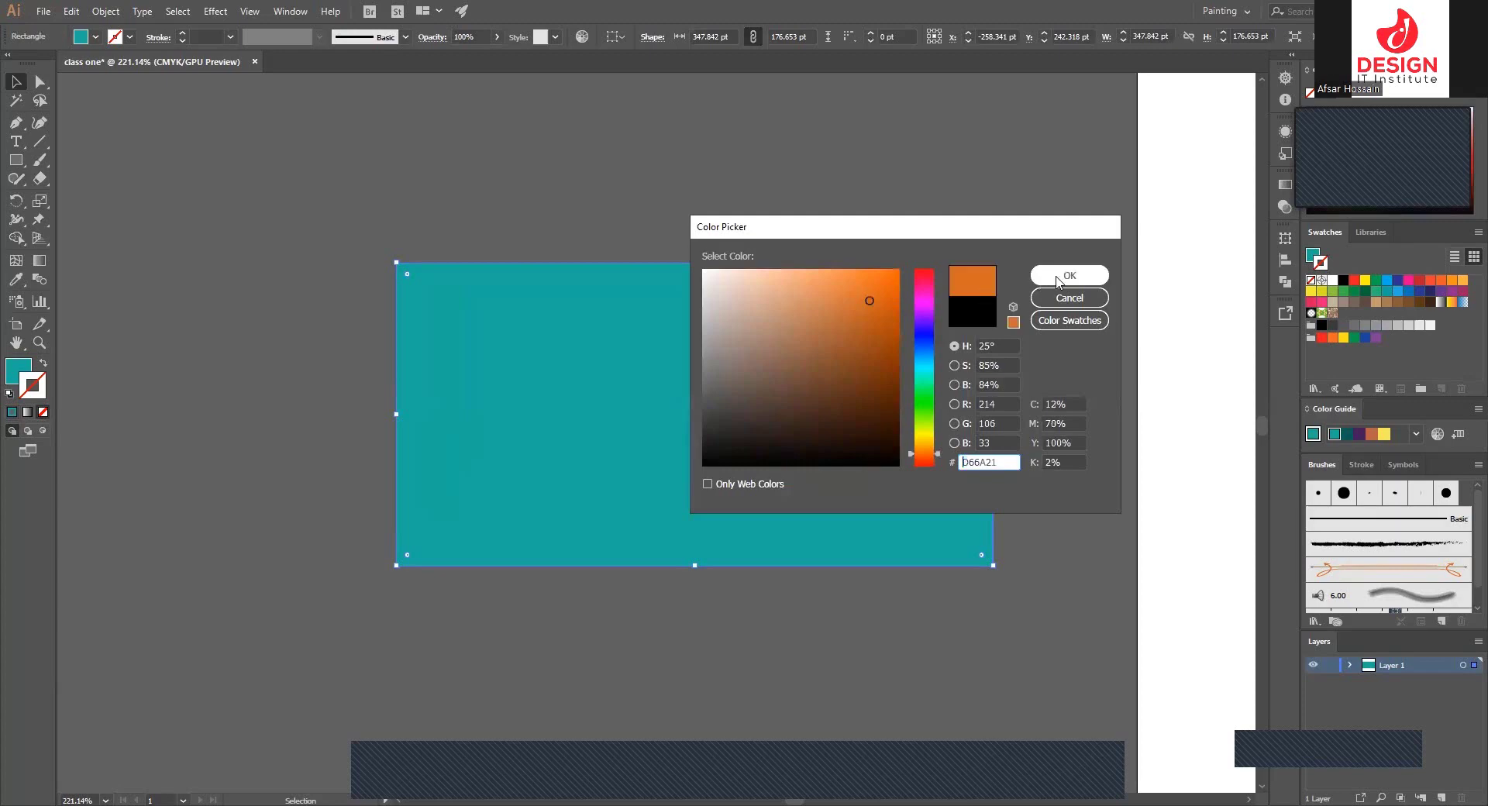
{"action": "left_click", "coordinate": [1084, 277]}
{"action": "left_click", "coordinate": [613, 259]}
{"action": "scroll", "coordinate": [612, 260], "scroll_direction": "up", "scroll_amount": 8}
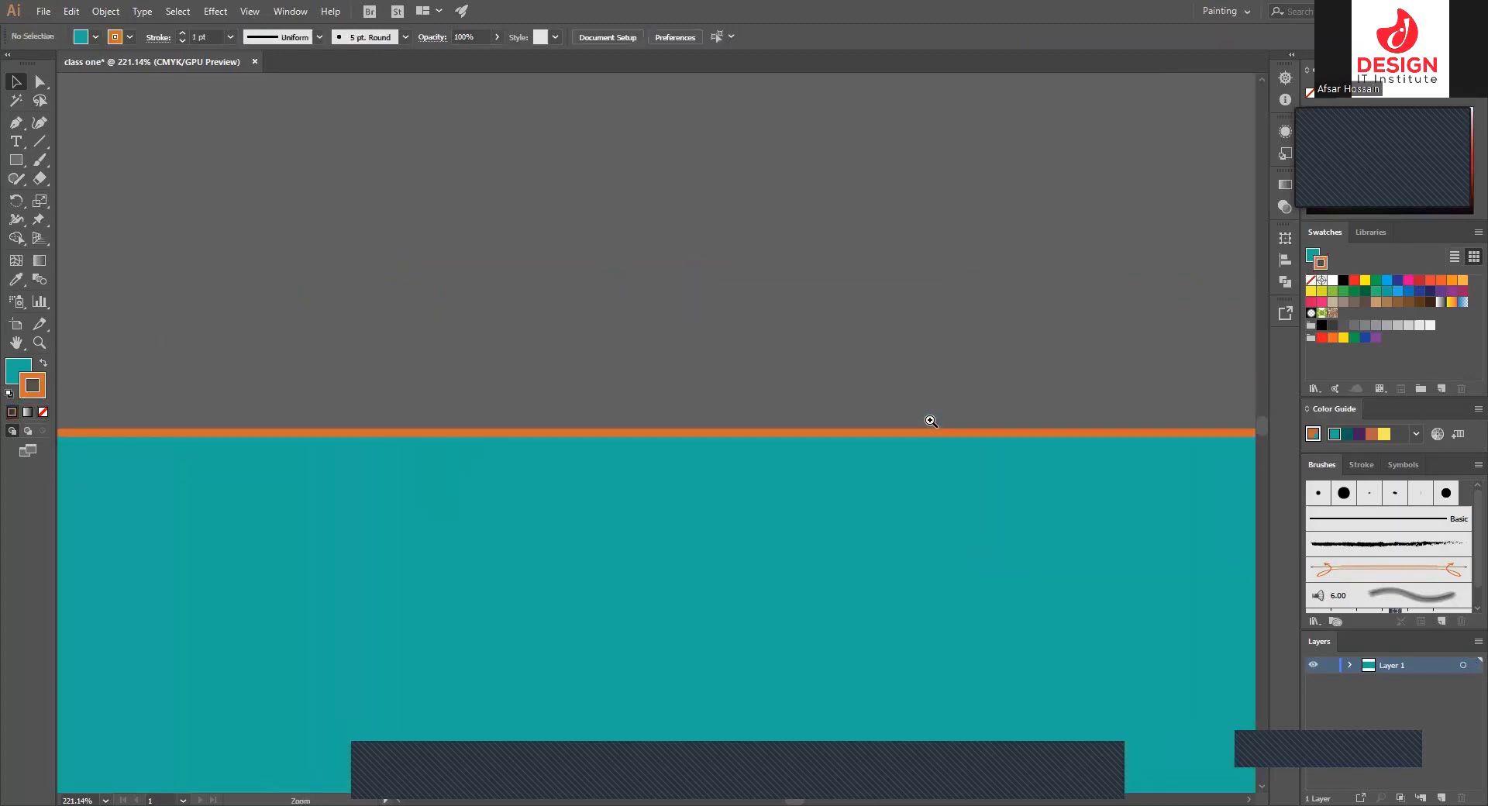
- Magnify the rectangle's top edge and try a 6 pt outline weight
{"action": "left_click_drag", "start_coordinate": [764, 518], "coordinate": [775, 388]}
{"action": "left_click", "coordinate": [767, 311]}
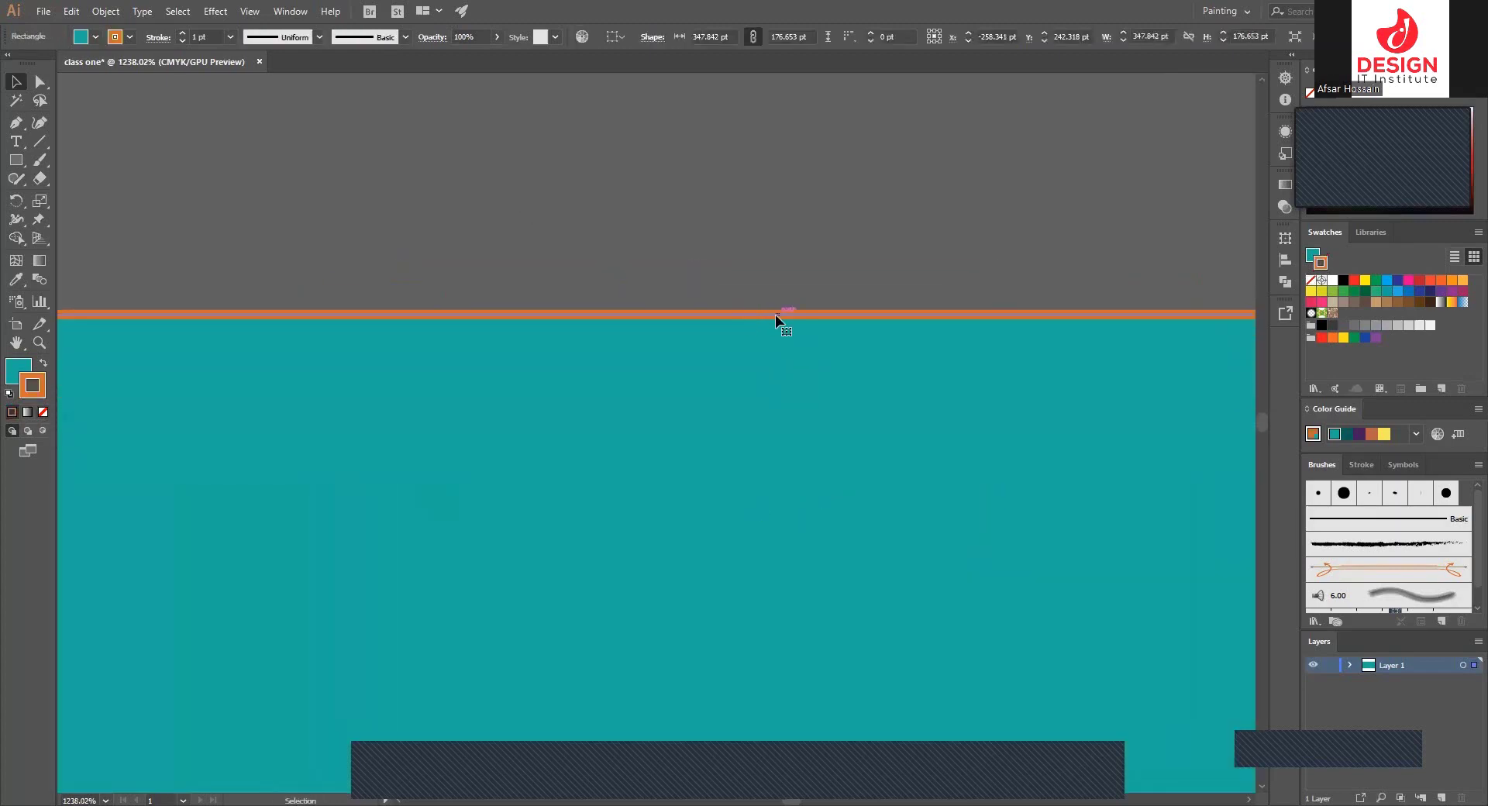
{"action": "left_click", "coordinate": [801, 277]}
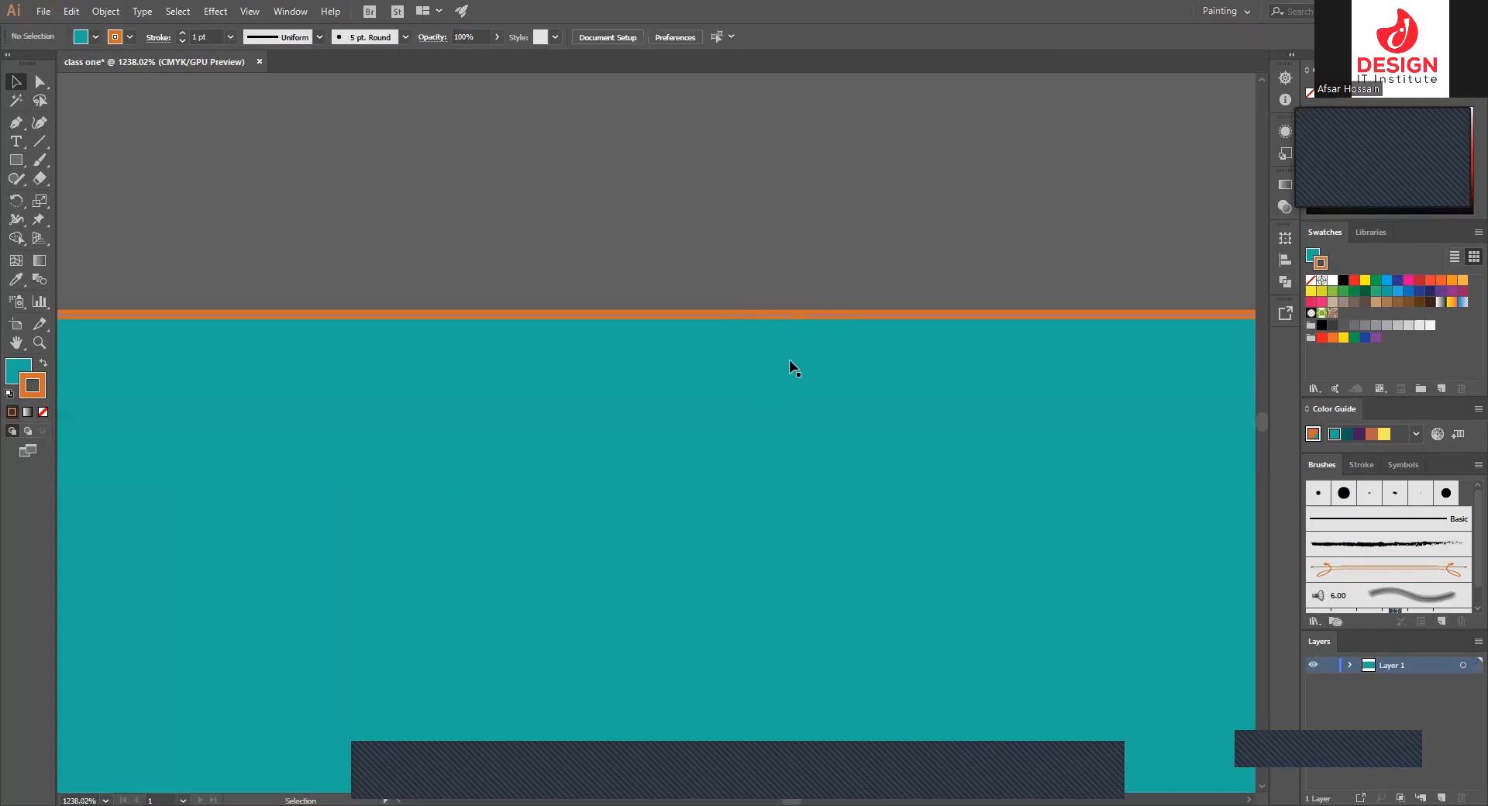
{"action": "left_click", "coordinate": [781, 372]}
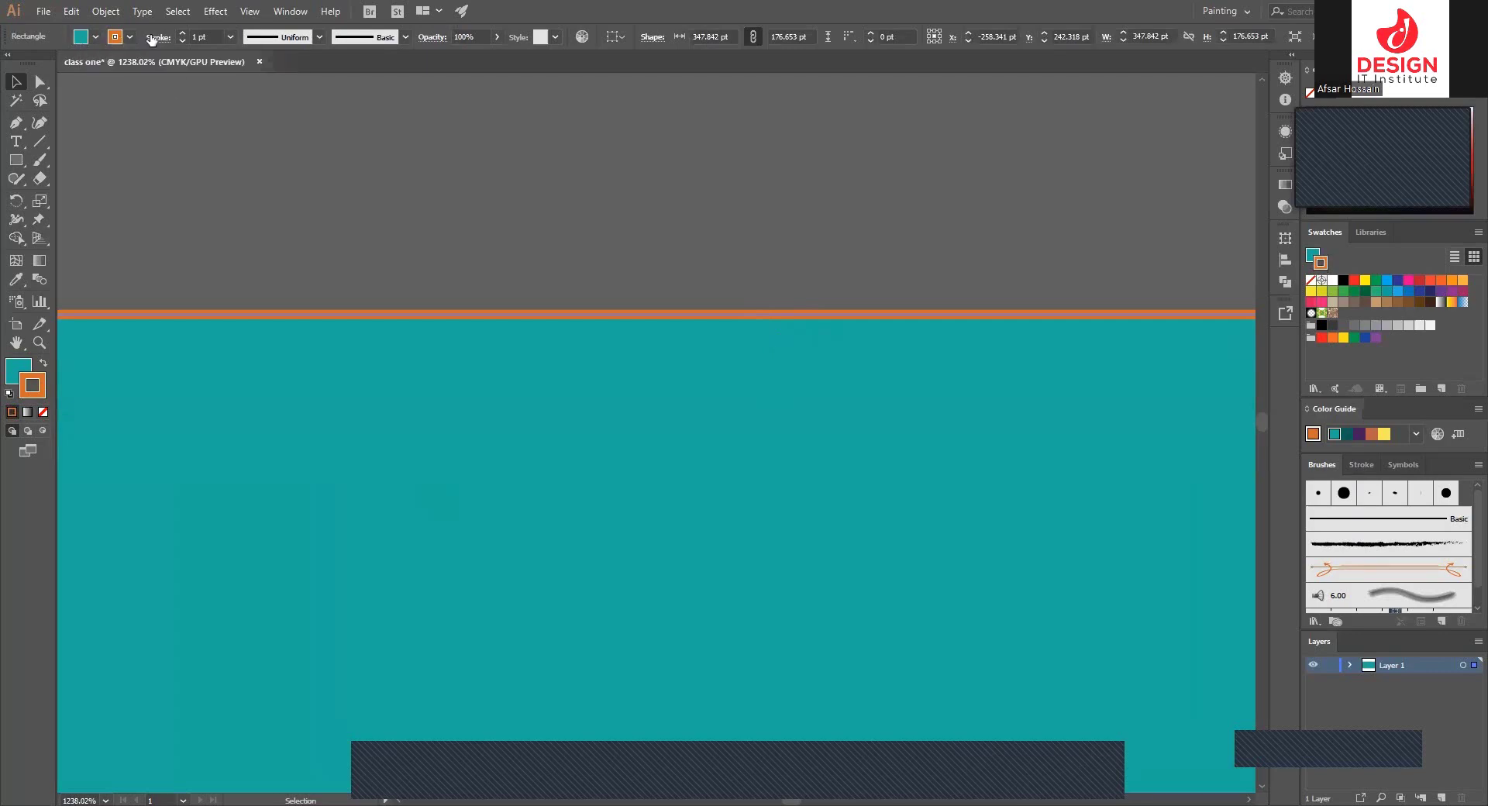
{"action": "left_click", "coordinate": [231, 37]}
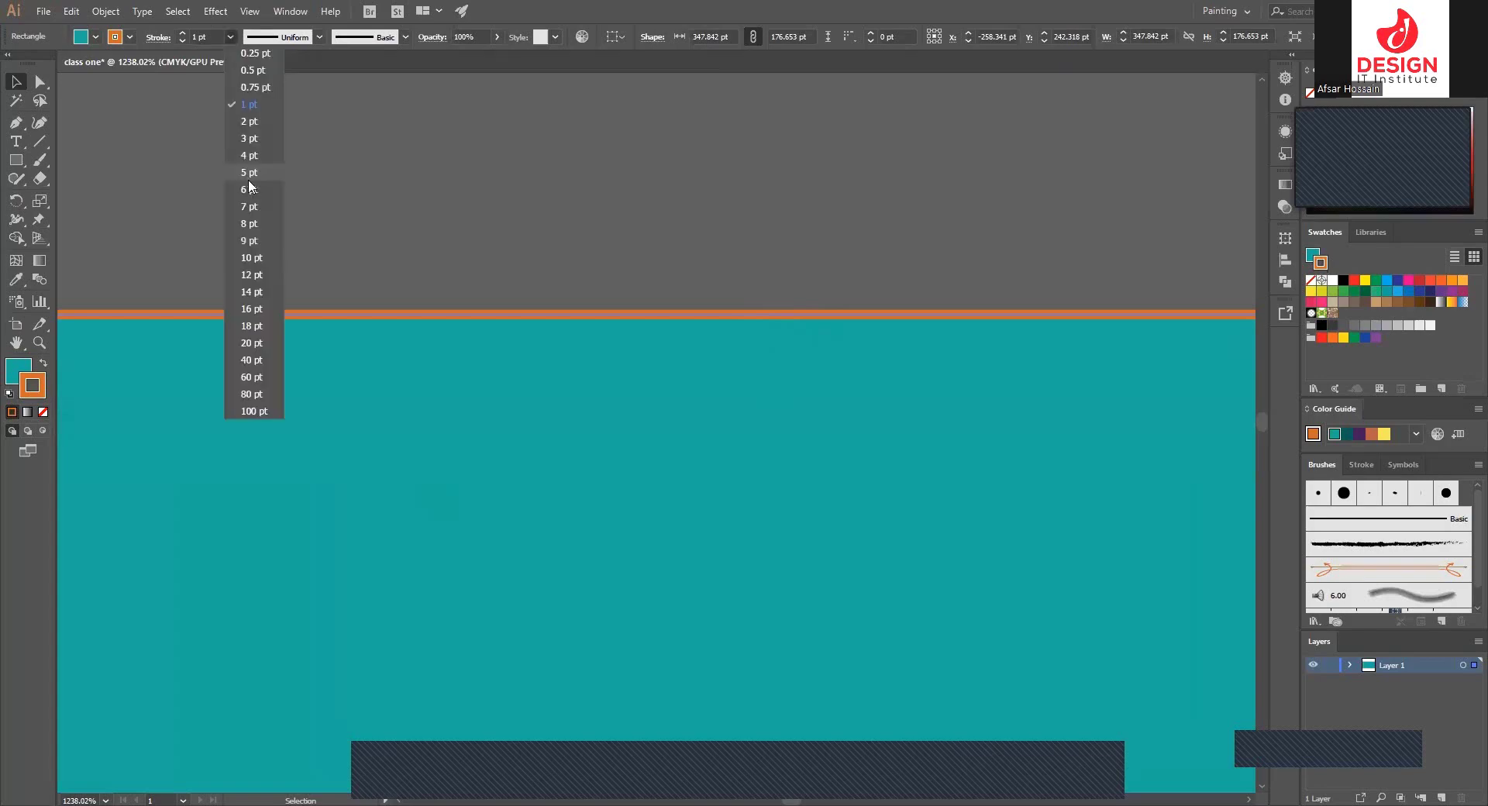
{"action": "left_click", "coordinate": [249, 189]}
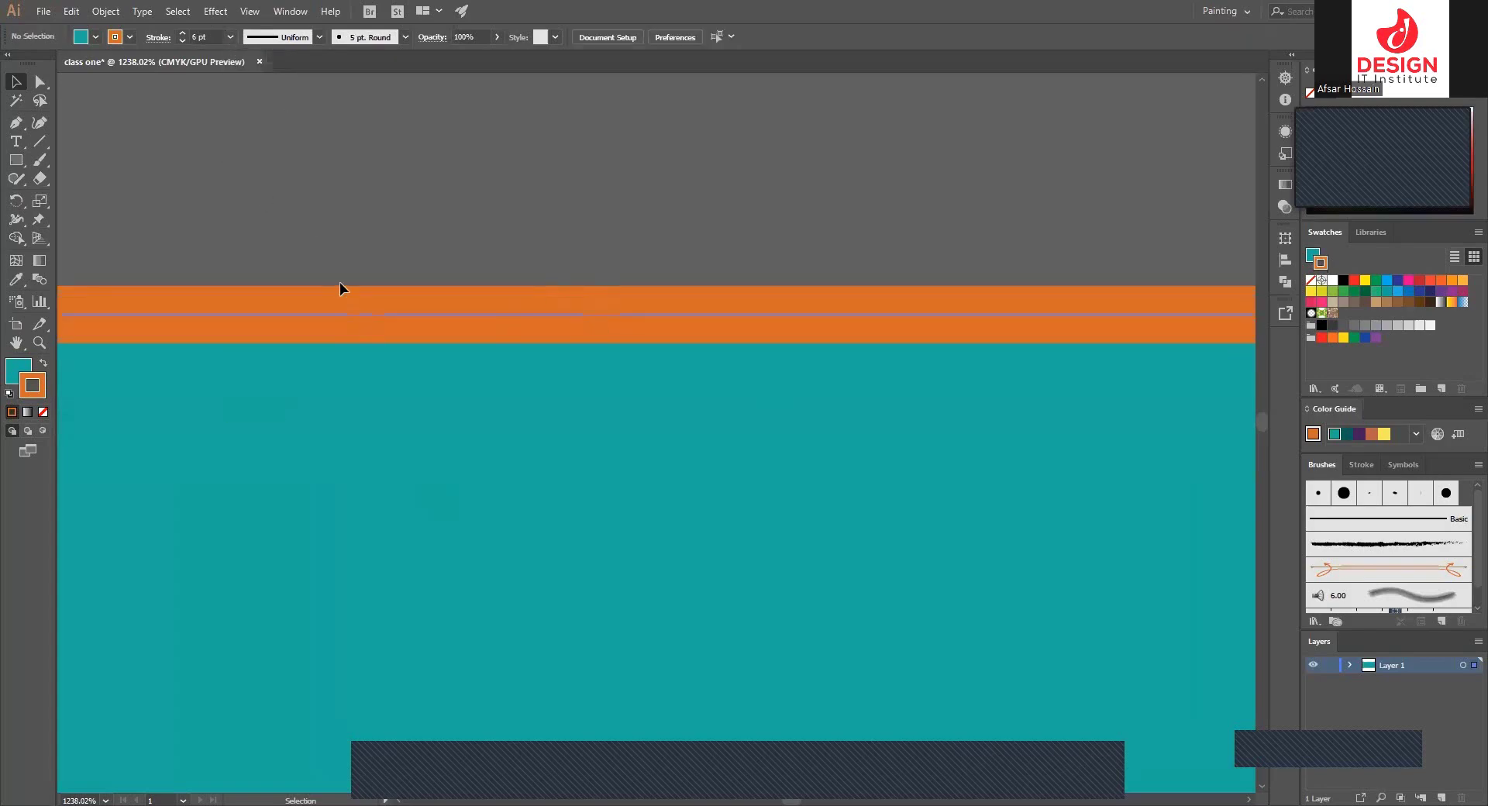
- Try 0.25 and 0.75 pt, settle on 3 pt, and zoom back out
{"action": "left_click", "coordinate": [332, 391]}
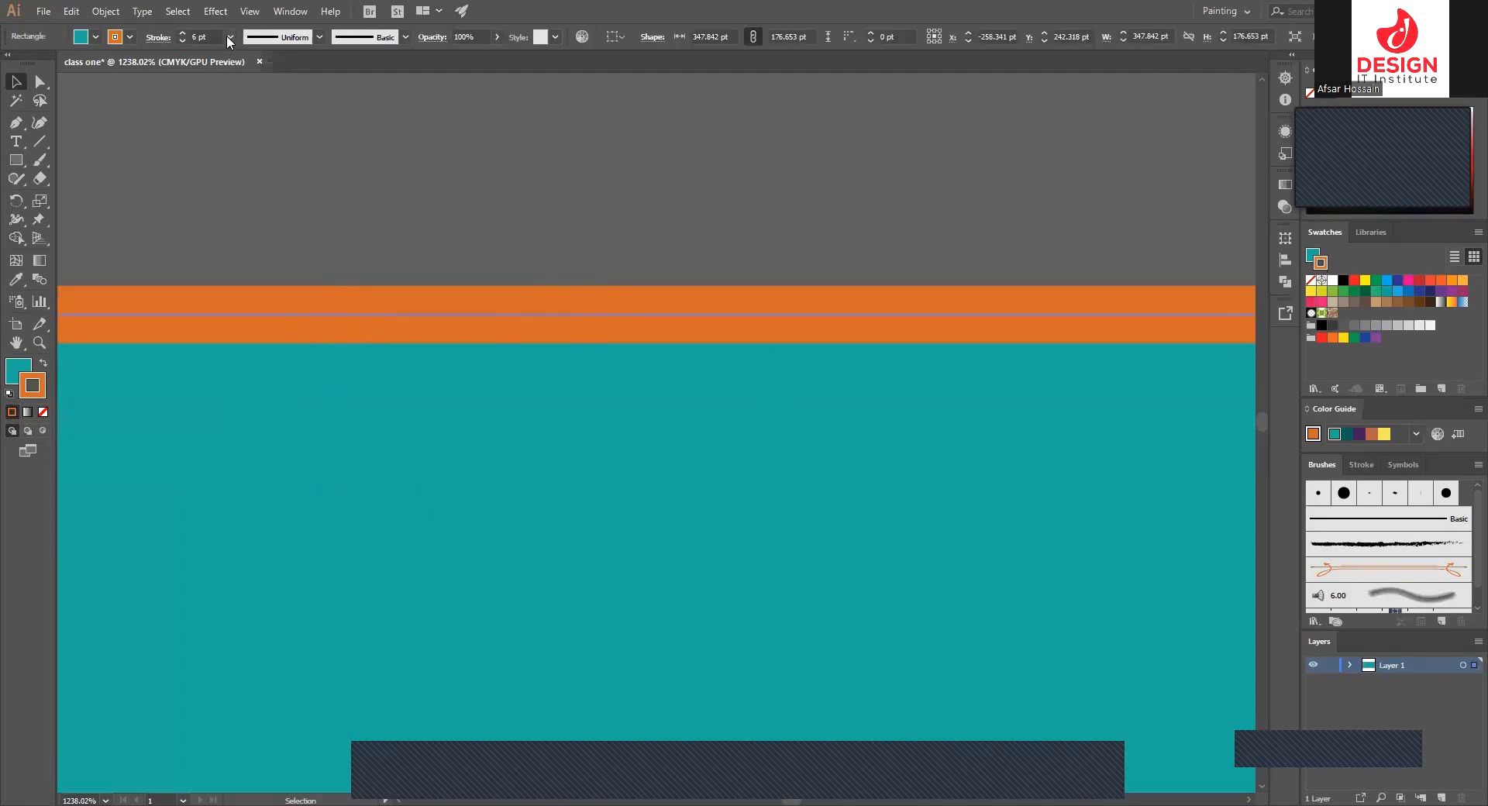
{"action": "left_click", "coordinate": [229, 37]}
{"action": "left_click", "coordinate": [249, 57]}
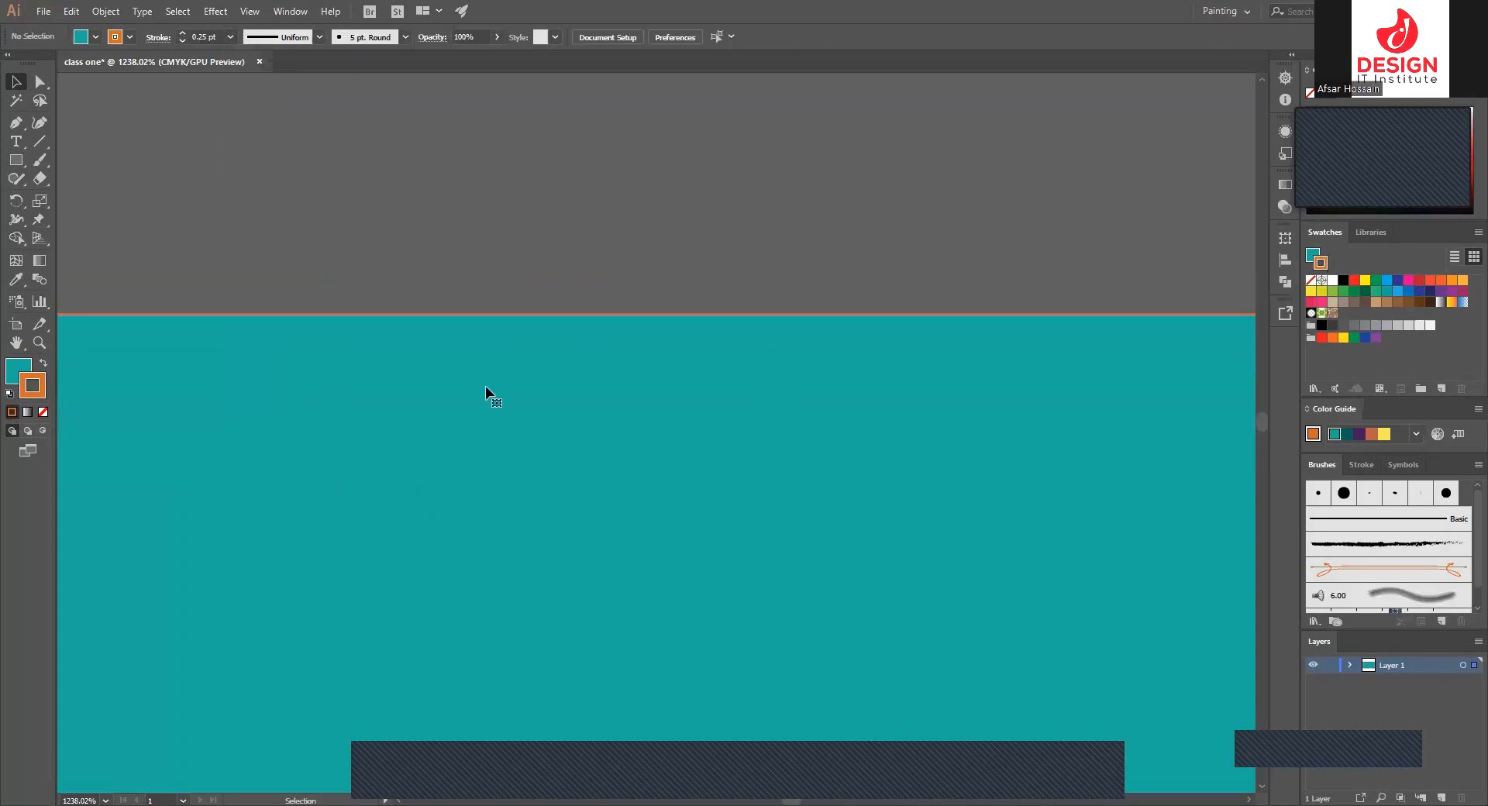
{"action": "left_click", "coordinate": [487, 393]}
{"action": "left_click", "coordinate": [231, 38]}
{"action": "left_click", "coordinate": [252, 87]}
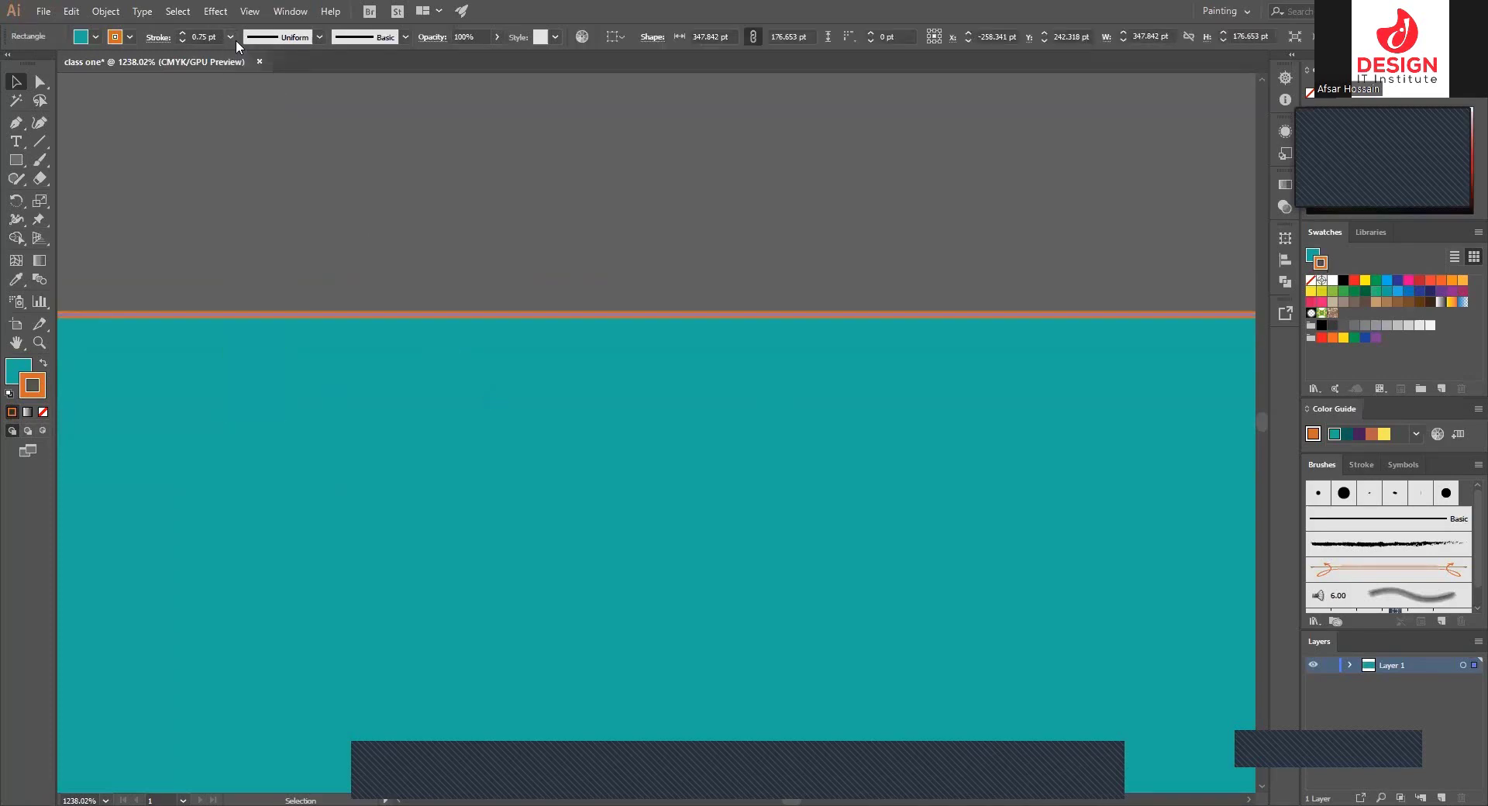
{"action": "left_click", "coordinate": [231, 37]}
{"action": "left_click", "coordinate": [248, 138]}
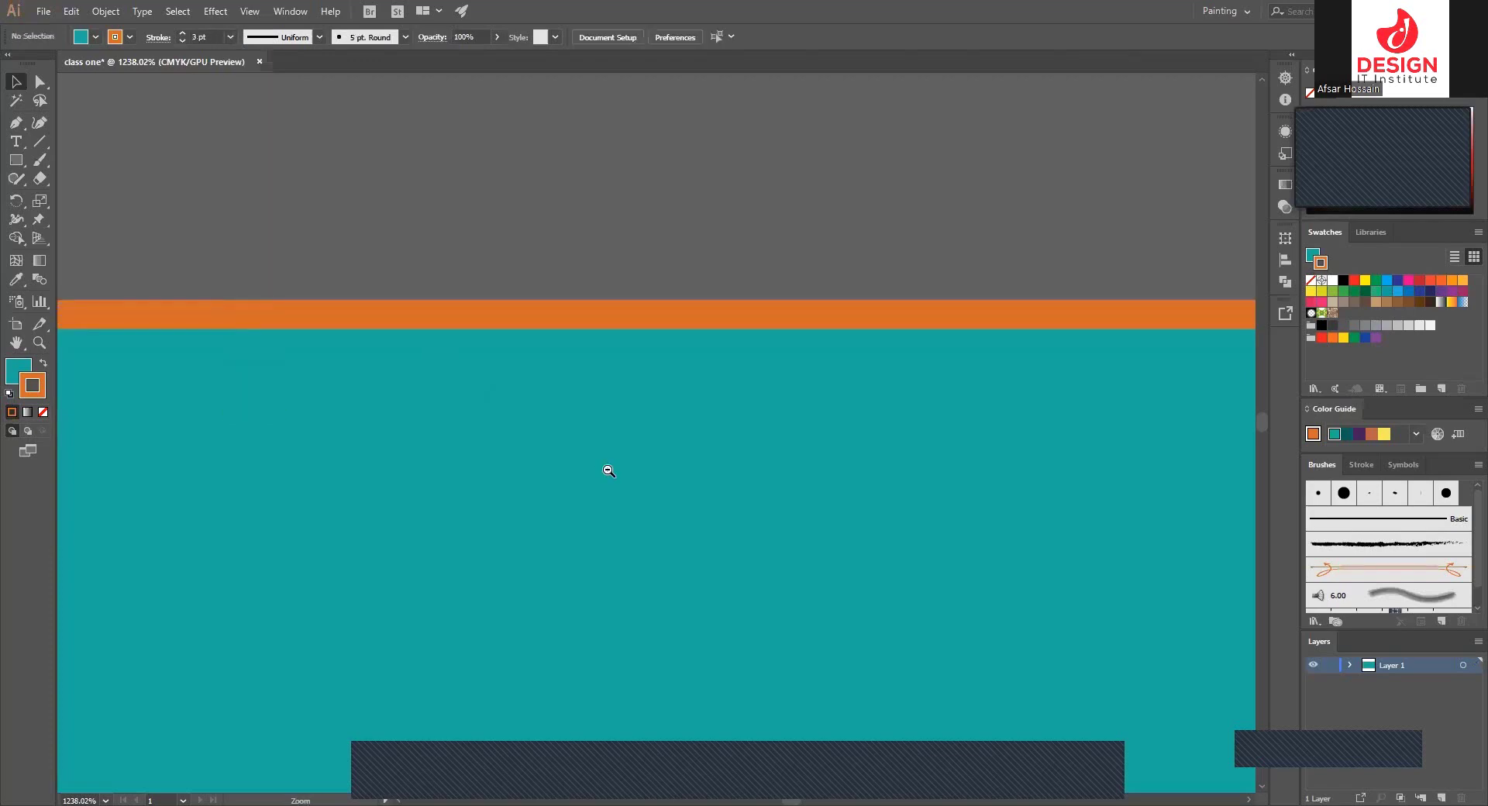
{"action": "left_click", "coordinate": [610, 464], "text": "ctrl+alt"}
{"action": "left_click", "coordinate": [610, 463], "text": "ctrl+alt"}
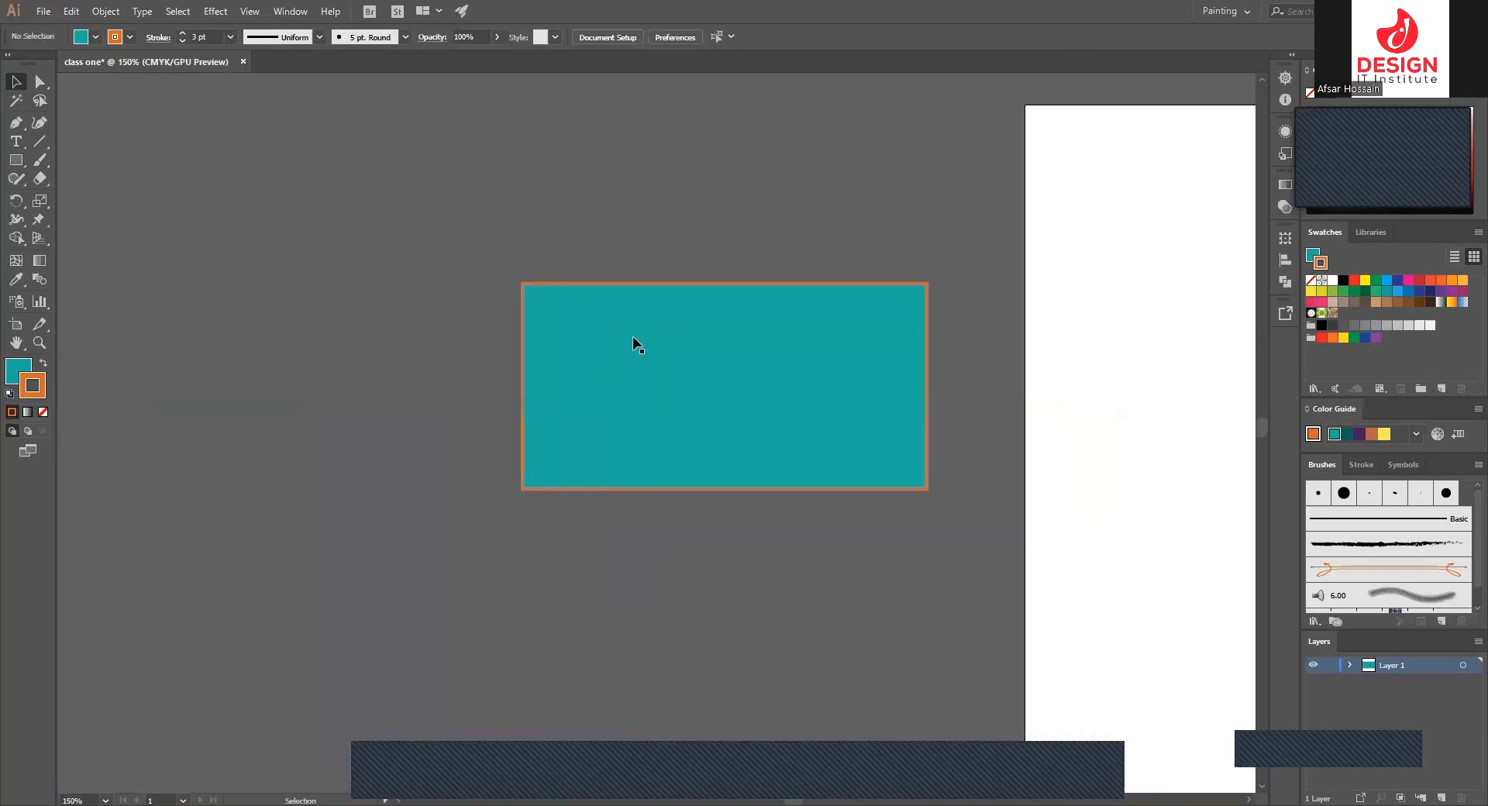
- Reposition the teal rectangle higher up the canvas
{"action": "left_click_drag", "start_coordinate": [658, 400], "coordinate": [662, 227]}
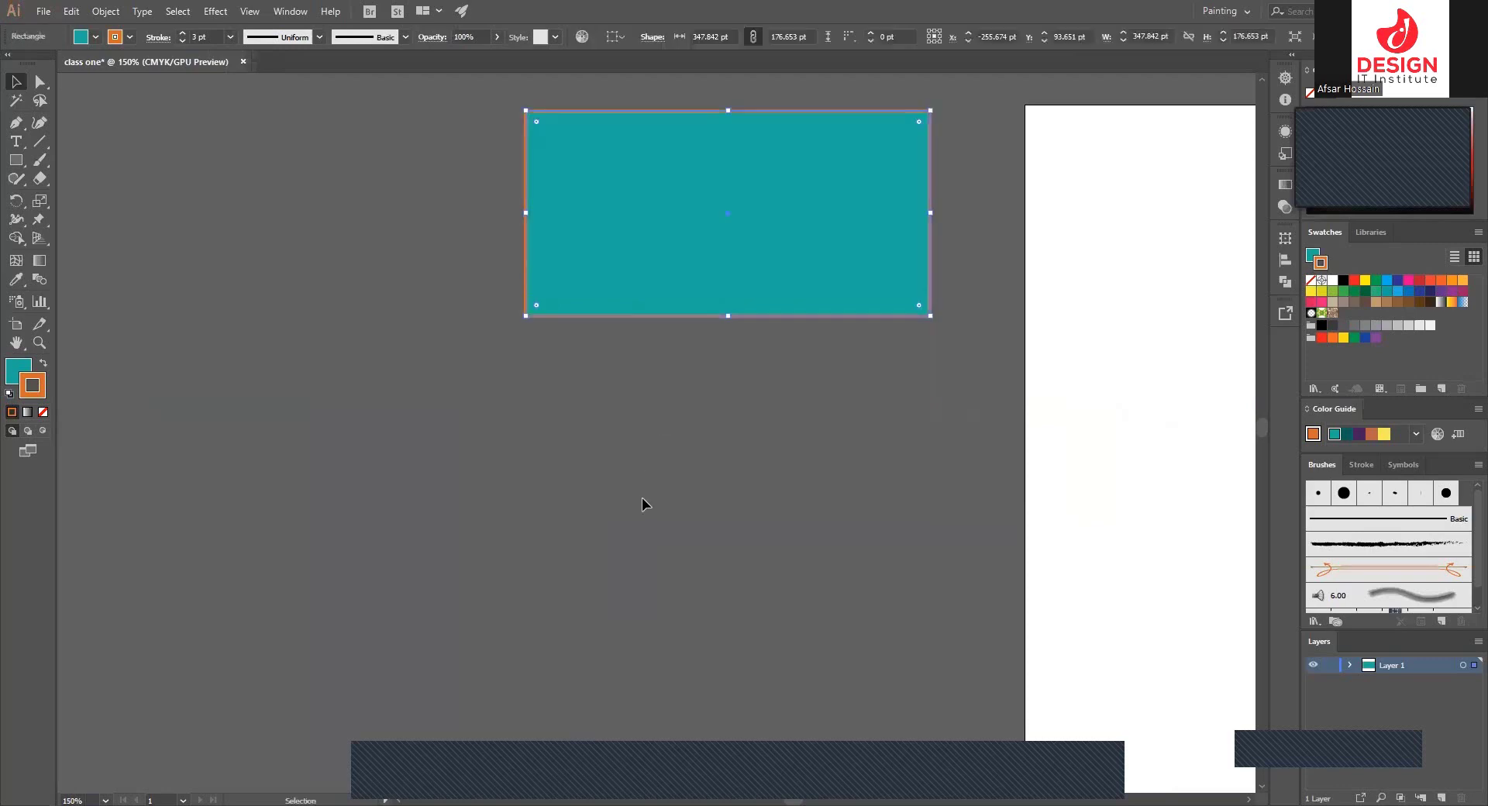
{"action": "left_click", "coordinate": [642, 497]}
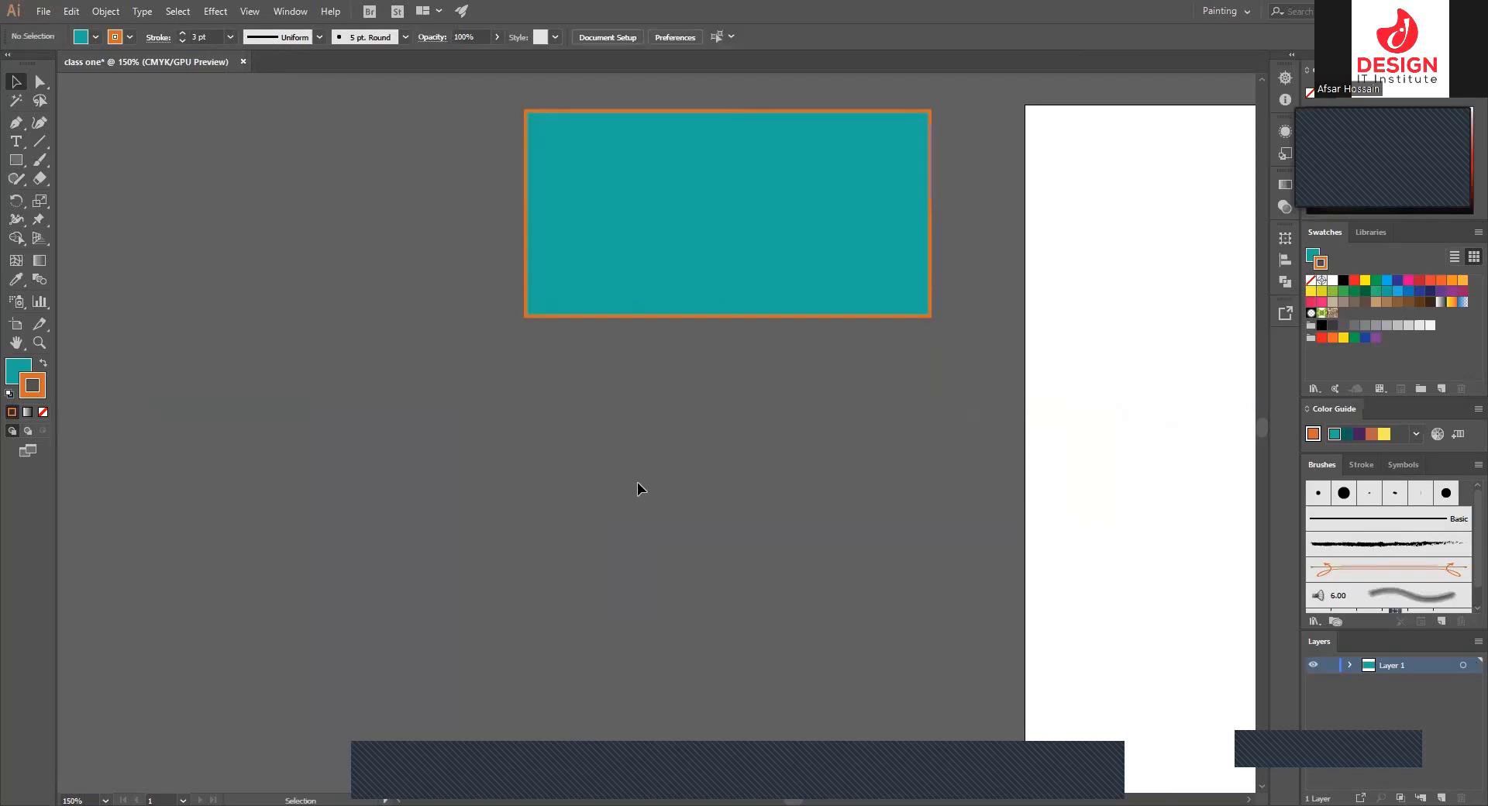
{"action": "left_click", "coordinate": [754, 199]}
{"action": "left_click", "coordinate": [639, 432]}
{"action": "left_click_drag", "start_coordinate": [700, 200], "coordinate": [694, 227]}
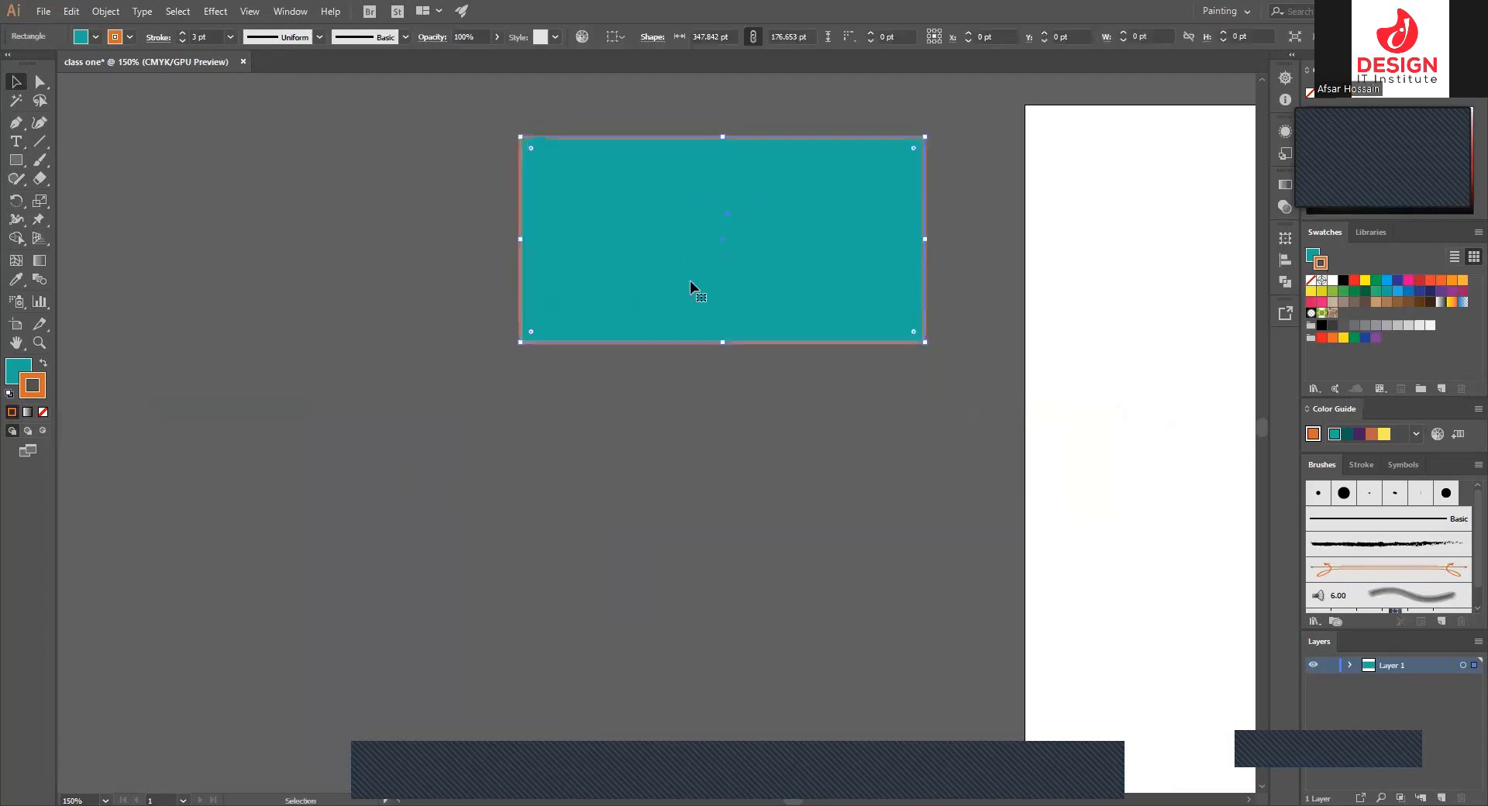
{"action": "left_click", "coordinate": [687, 418]}
{"action": "left_click", "coordinate": [716, 243]}
- Alt+Shift-drag copies of the rectangle straight down, then undo the extra bottom copy
{"action": "left_click_drag", "start_coordinate": [707, 203], "coordinate": [697, 648]}
{"action": "left_click", "coordinate": [492, 393]}
{"action": "left_click_drag", "start_coordinate": [690, 547], "coordinate": [736, 264]}
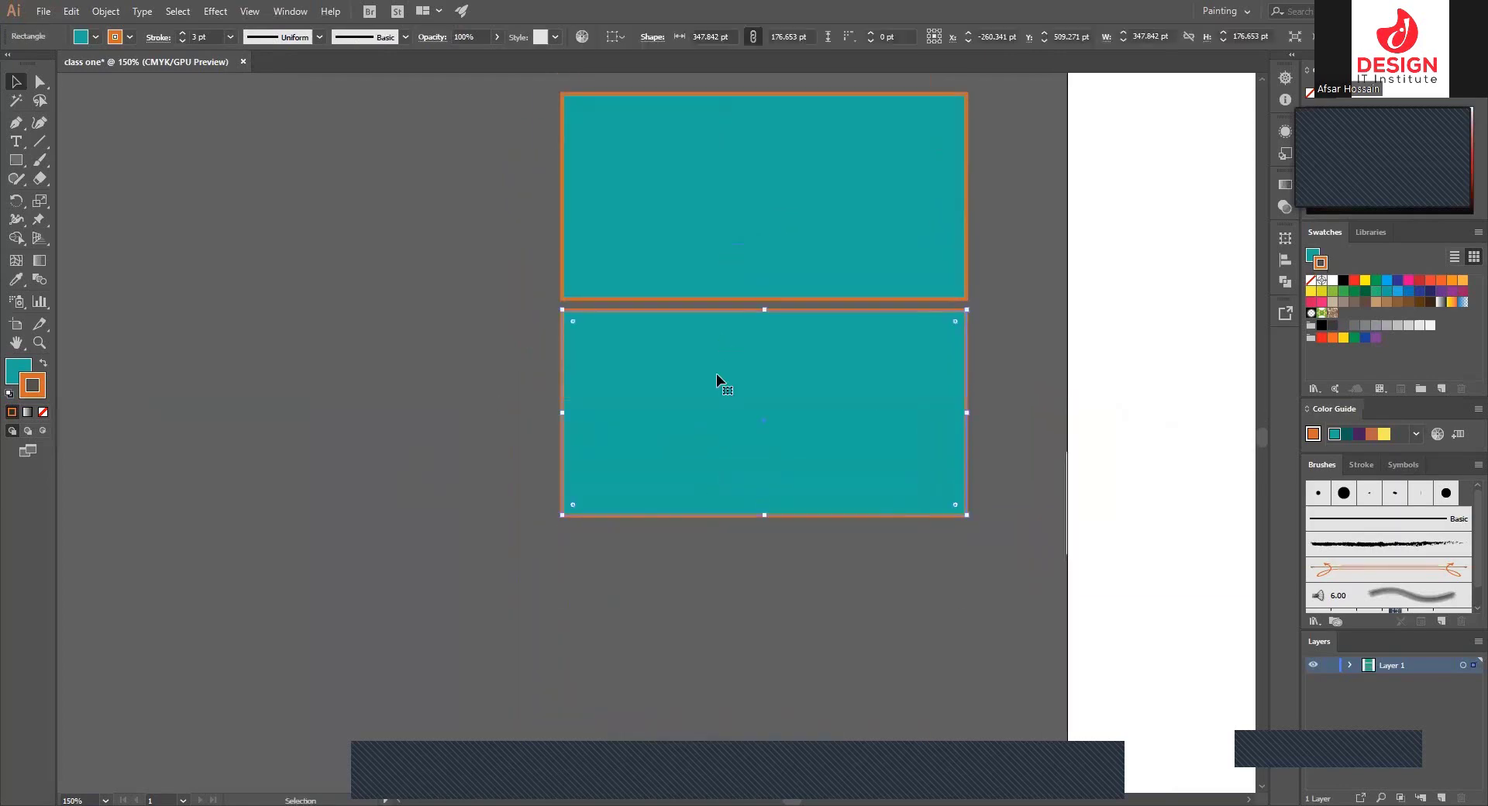
{"action": "left_click_drag", "start_coordinate": [721, 382], "coordinate": [712, 417]}
{"action": "left_click", "coordinate": [495, 333]}
{"action": "scroll", "coordinate": [673, 347], "scroll_direction": "up", "scroll_amount": 3}
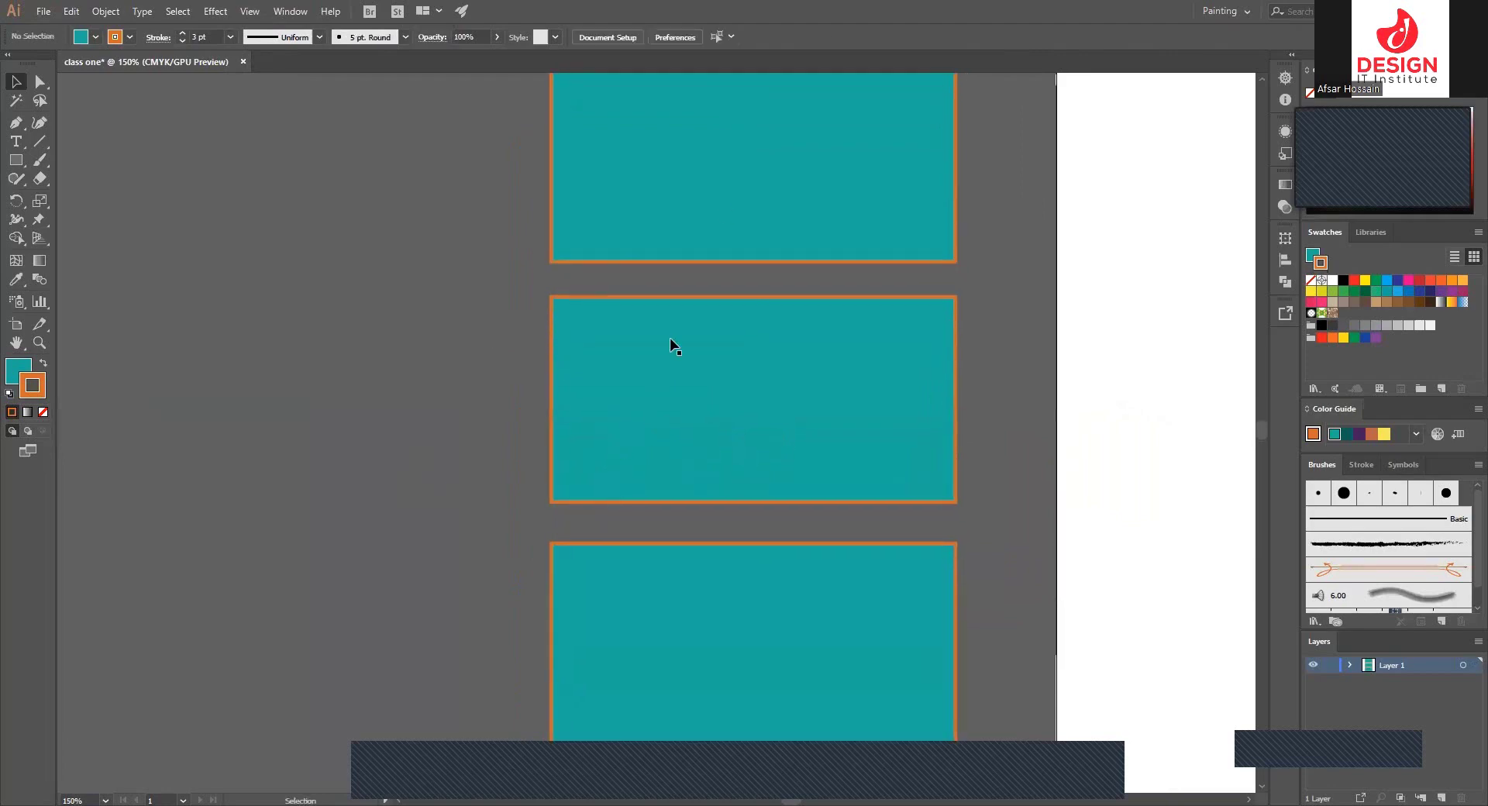
{"action": "left_click", "coordinate": [734, 156]}
{"action": "left_click", "coordinate": [728, 416]}
{"action": "left_click", "coordinate": [744, 572]}
{"action": "left_click_drag", "start_coordinate": [740, 397], "coordinate": [741, 473]}
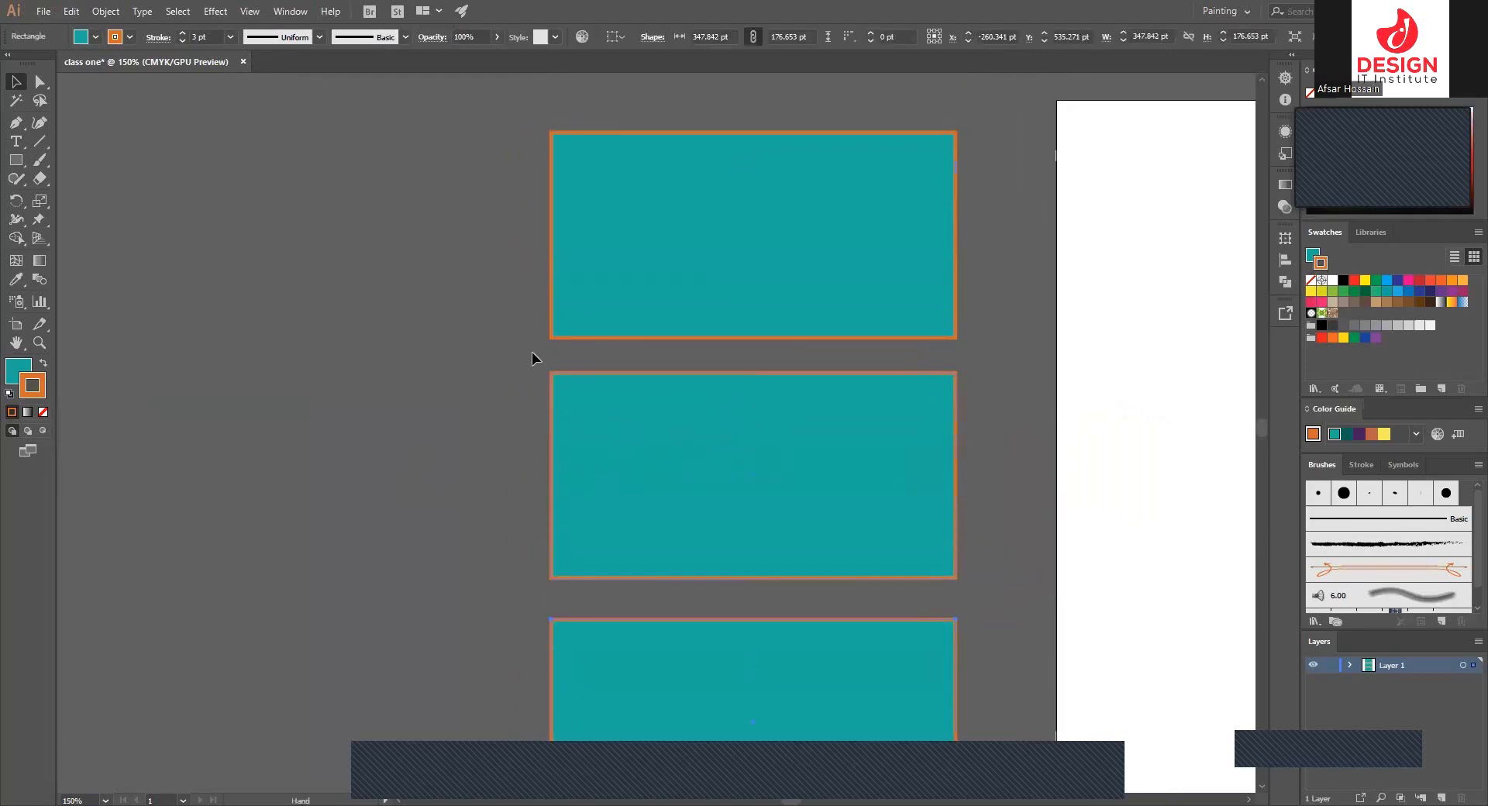
{"action": "left_click", "coordinate": [495, 347]}
{"action": "key", "text": "ctrl+z"}
{"action": "key", "text": "ctrl+z"}
{"action": "key", "text": "ctrl+z"}
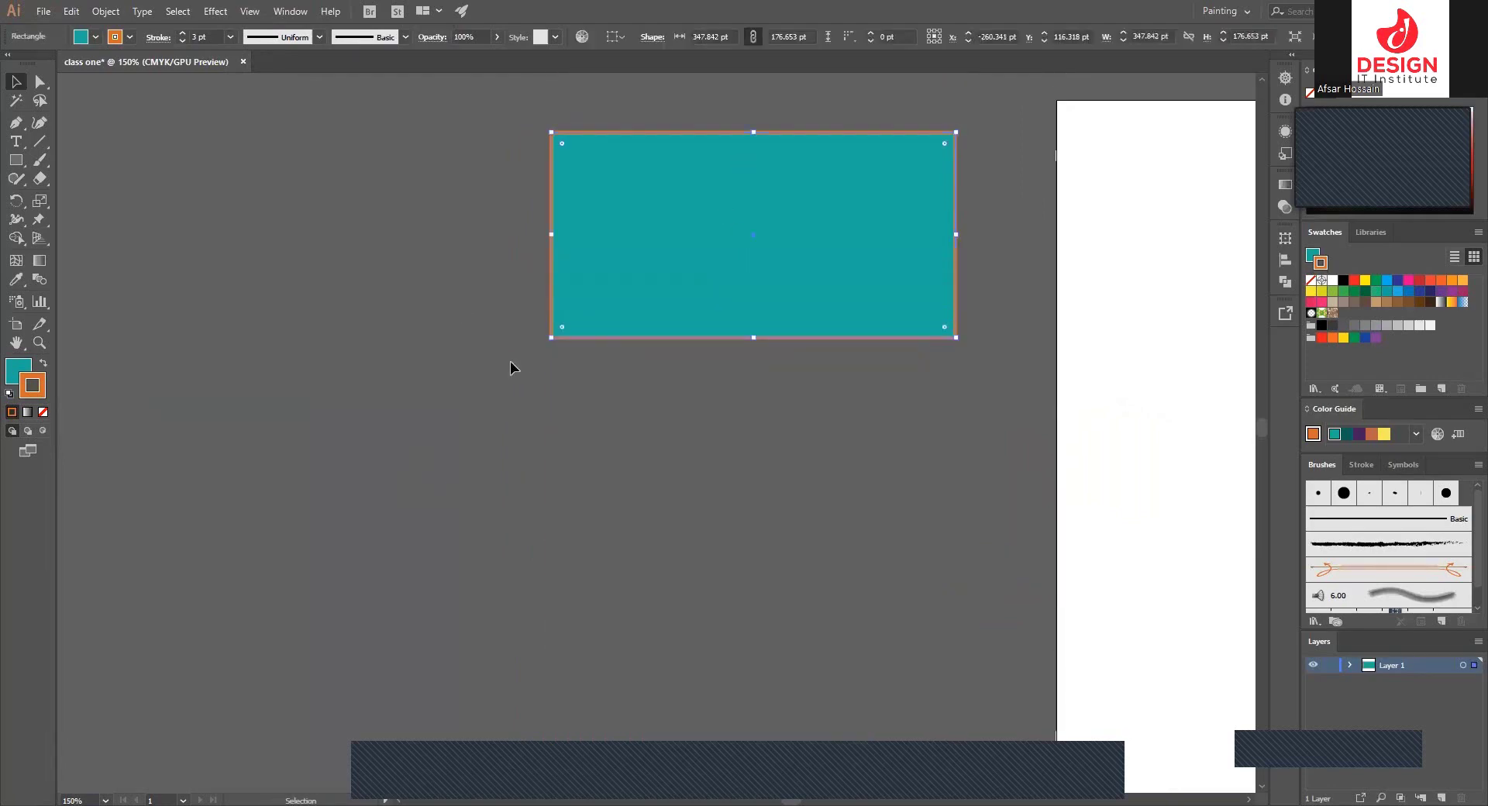
- Drag another copy straight down so three rectangles stack with even gaps
{"action": "left_click_drag", "start_coordinate": [671, 274], "coordinate": [768, 281]}
{"action": "left_click", "coordinate": [693, 403]}
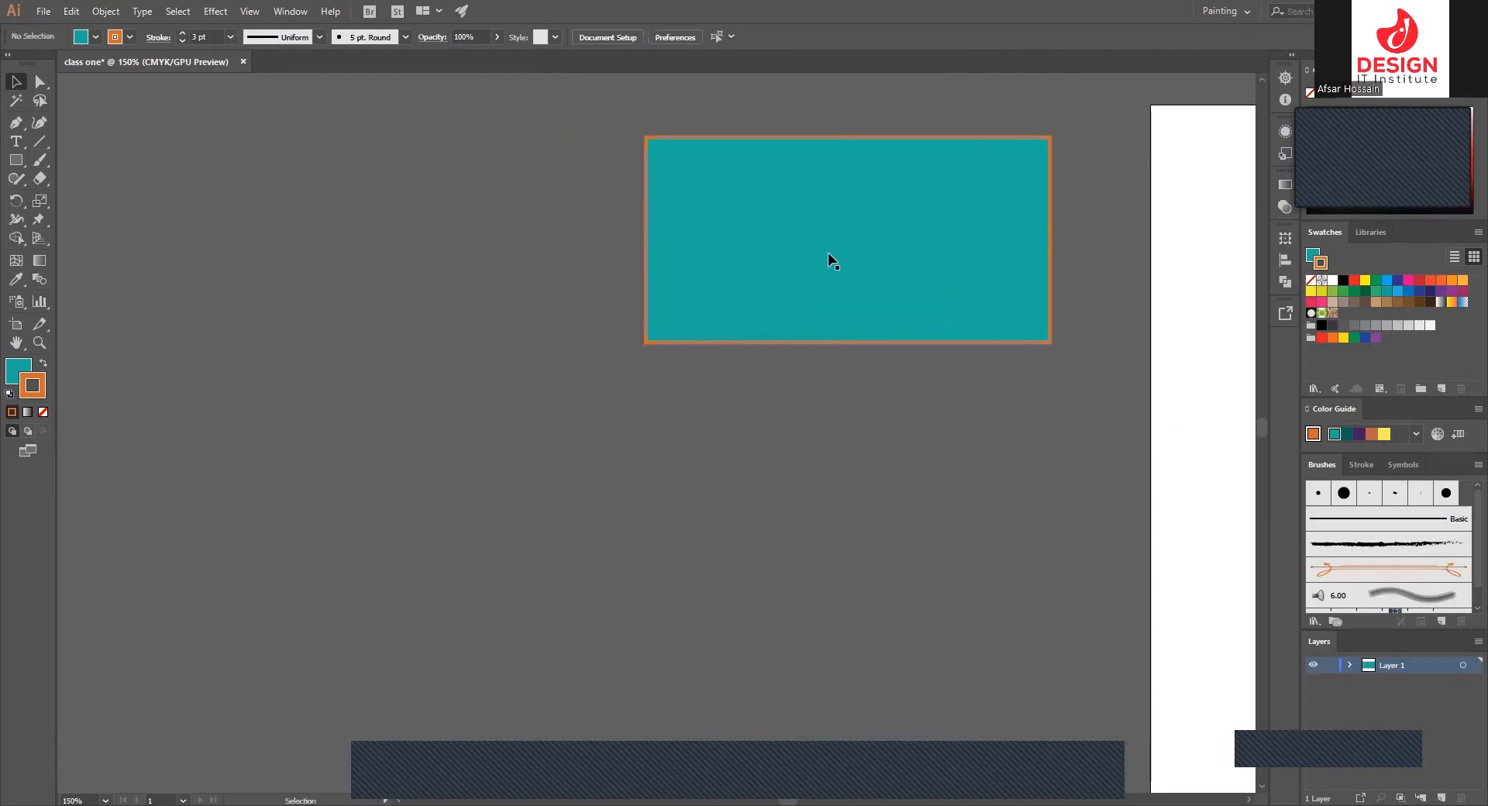
{"action": "left_click", "coordinate": [821, 219]}
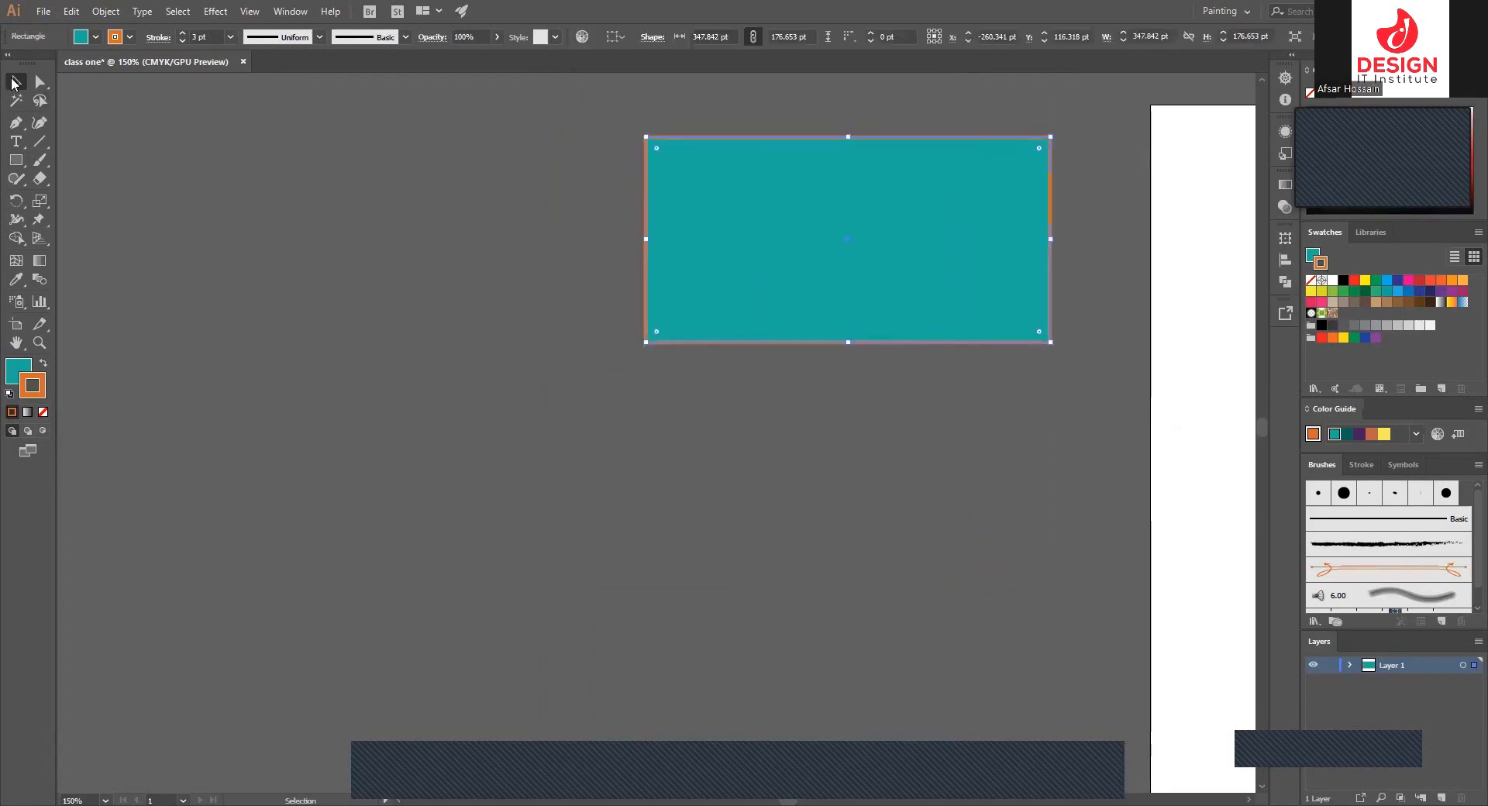
{"action": "left_click_drag", "start_coordinate": [758, 192], "coordinate": [758, 419]}
{"action": "scroll", "coordinate": [740, 233], "scroll_direction": "down", "scroll_amount": 3}
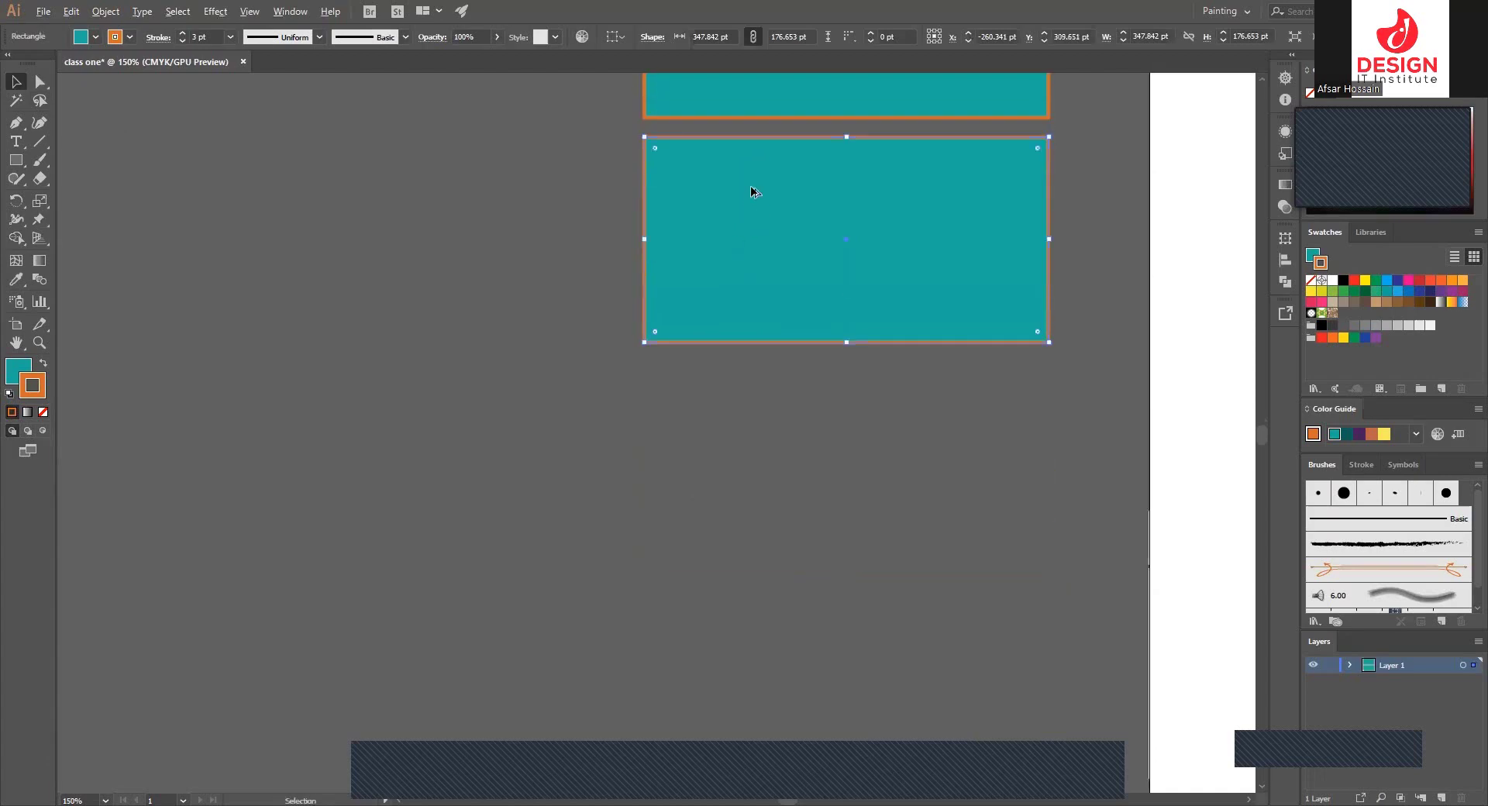
{"action": "mouse_move", "coordinate": [754, 190]}
{"action": "left_mouse_down"}
{"action": "mouse_move", "coordinate": [748, 452]}
{"action": "mouse_move", "coordinate": [757, 426]}
{"action": "left_mouse_up"}
{"action": "left_click", "coordinate": [572, 403]}
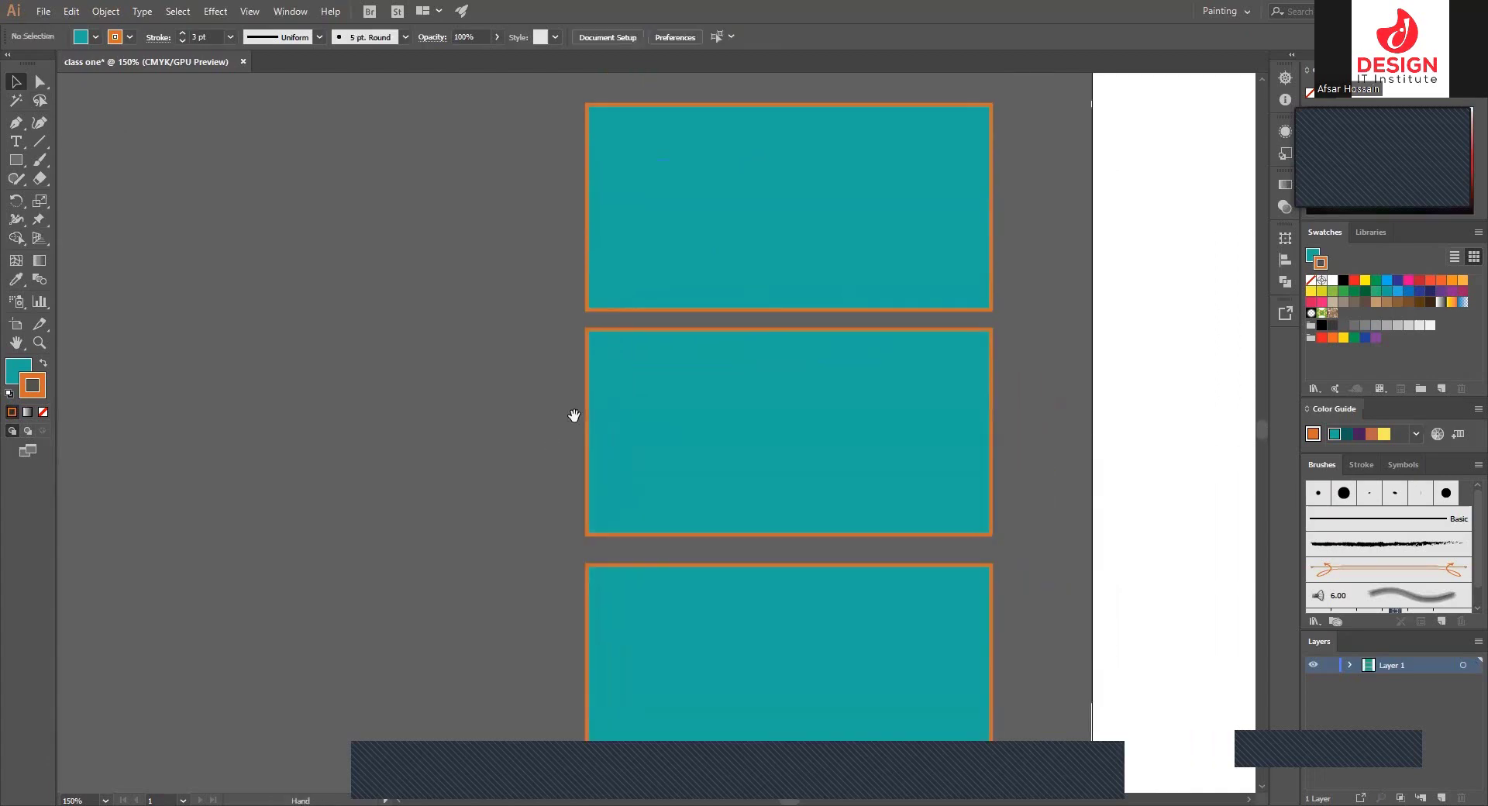
{"action": "scroll", "coordinate": [668, 415], "scroll_direction": "up", "scroll_amount": 1}
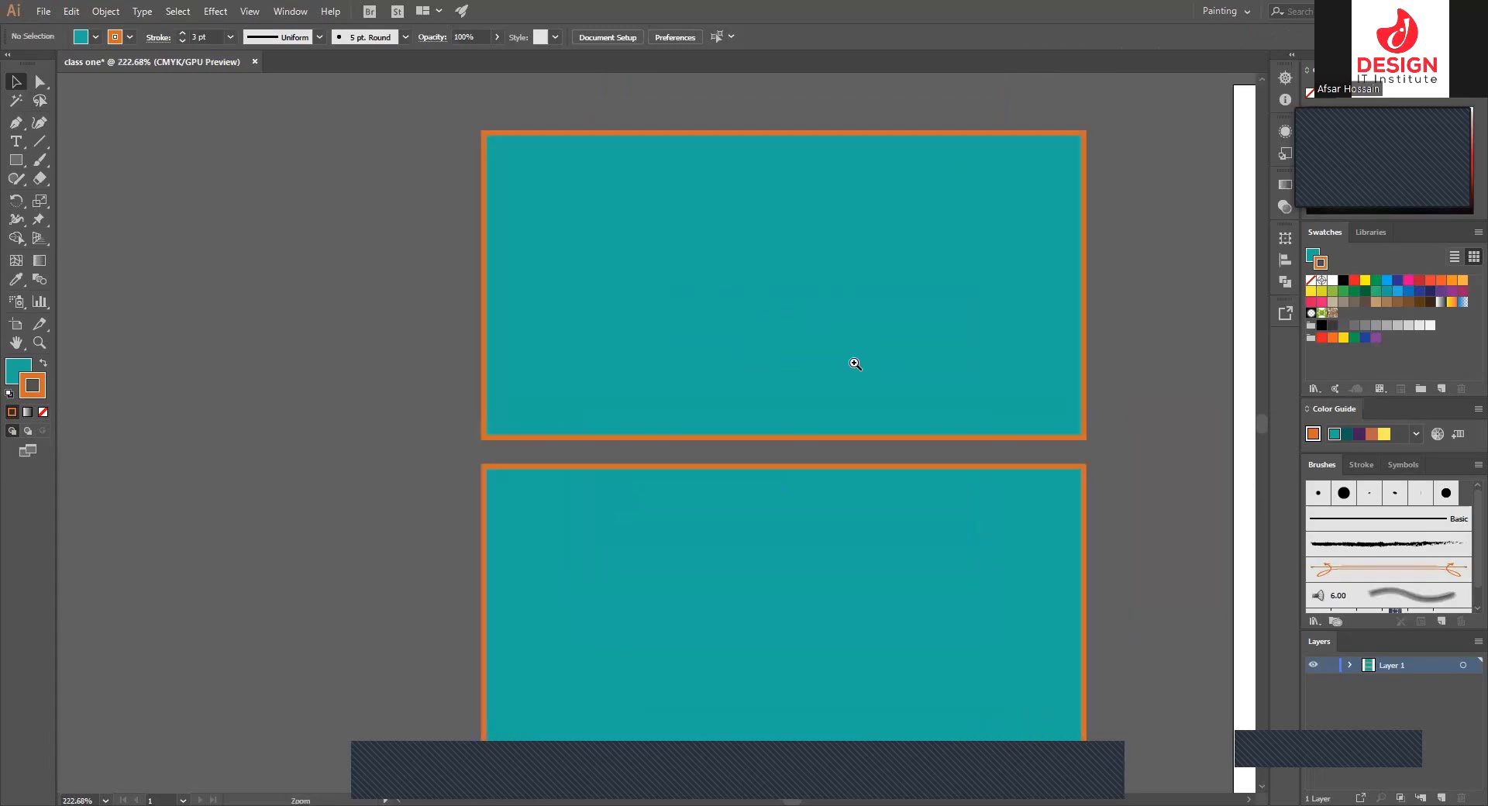
{"action": "scroll", "coordinate": [822, 325], "scroll_direction": "up", "scroll_amount": 1}
- Set the top rectangle's fill to None
{"action": "left_click", "coordinate": [756, 357]}
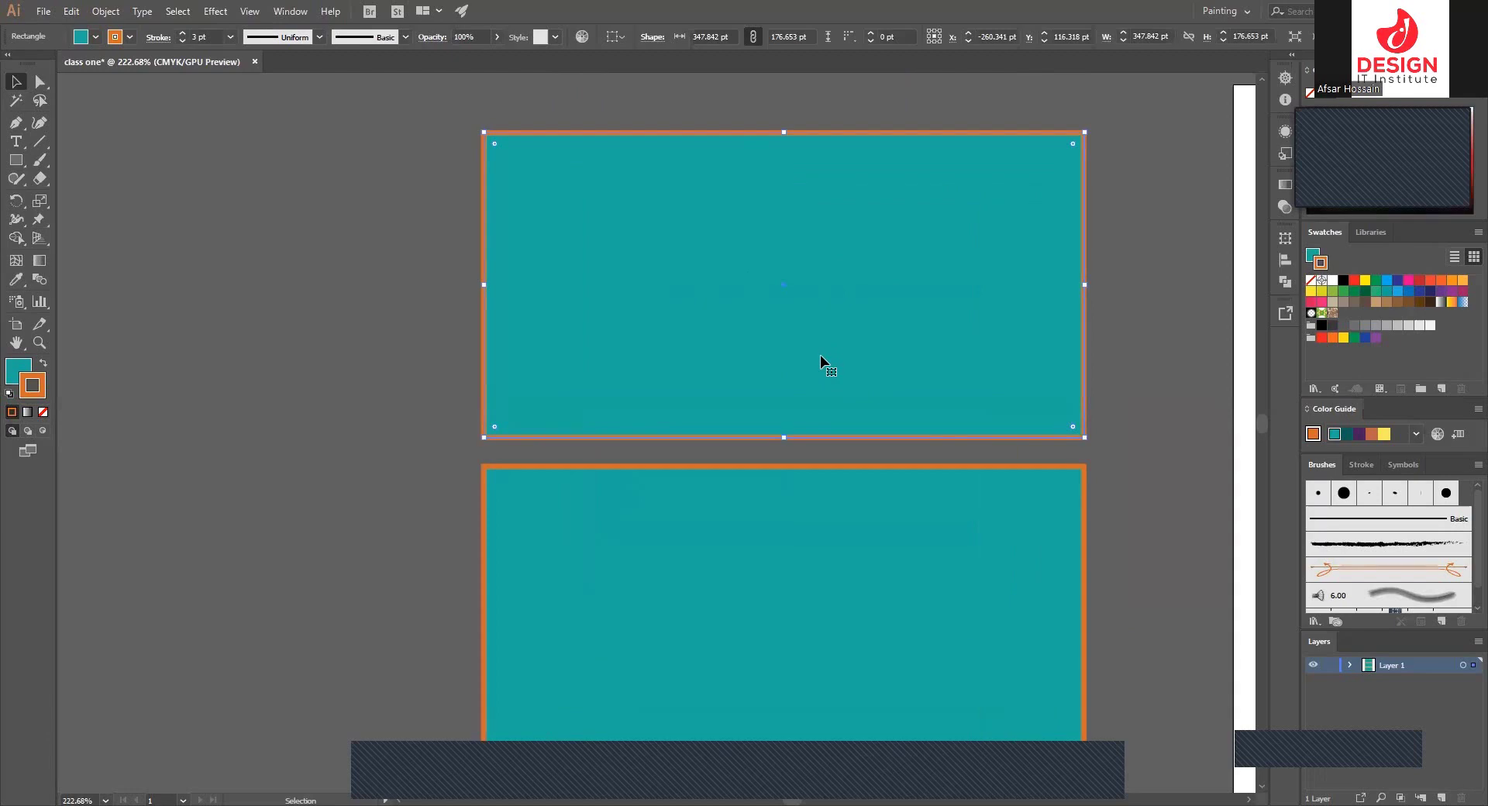
{"action": "left_click", "coordinate": [409, 315]}
{"action": "left_click", "coordinate": [17, 372]}
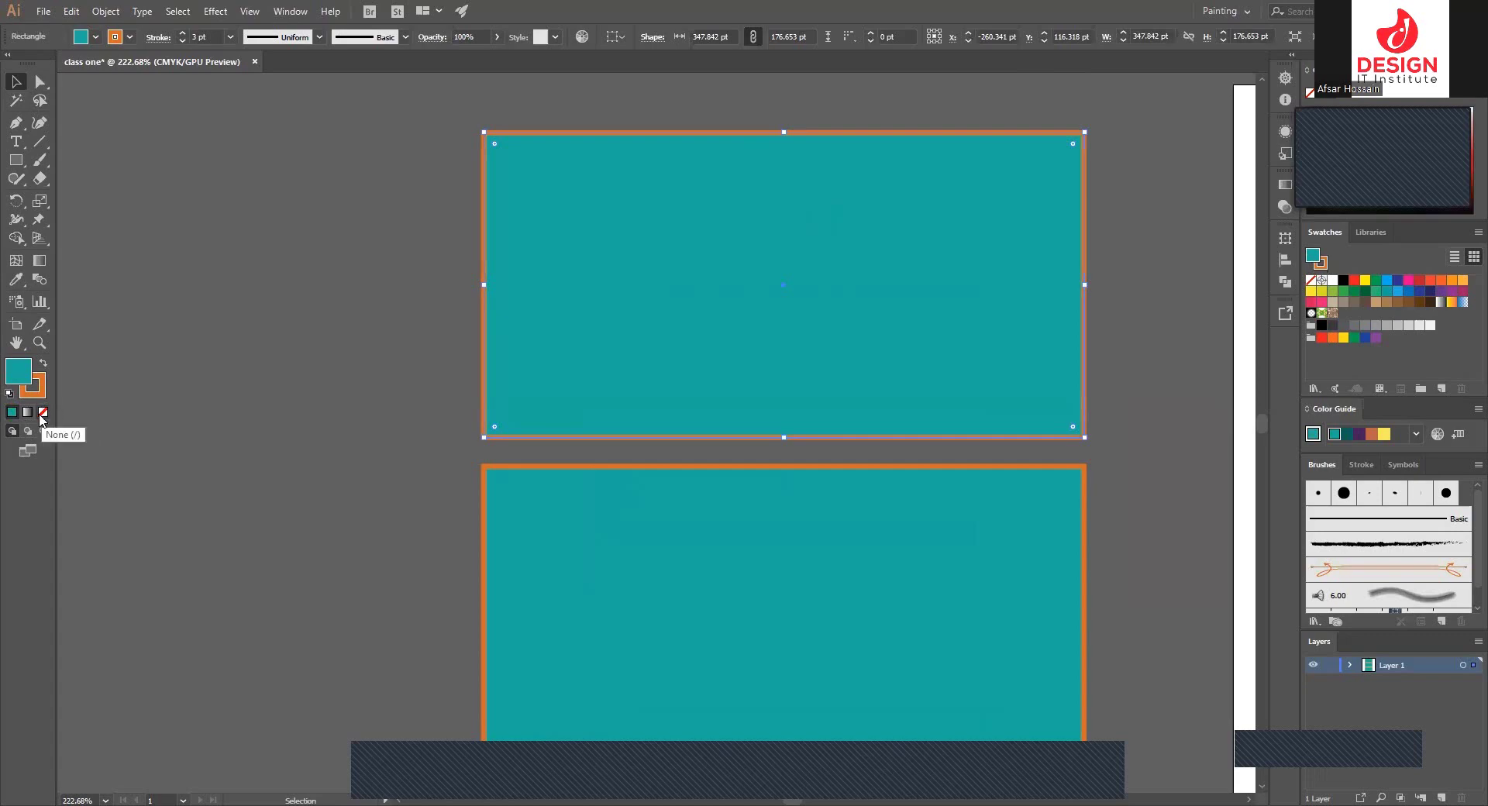
{"action": "left_click", "coordinate": [43, 413]}
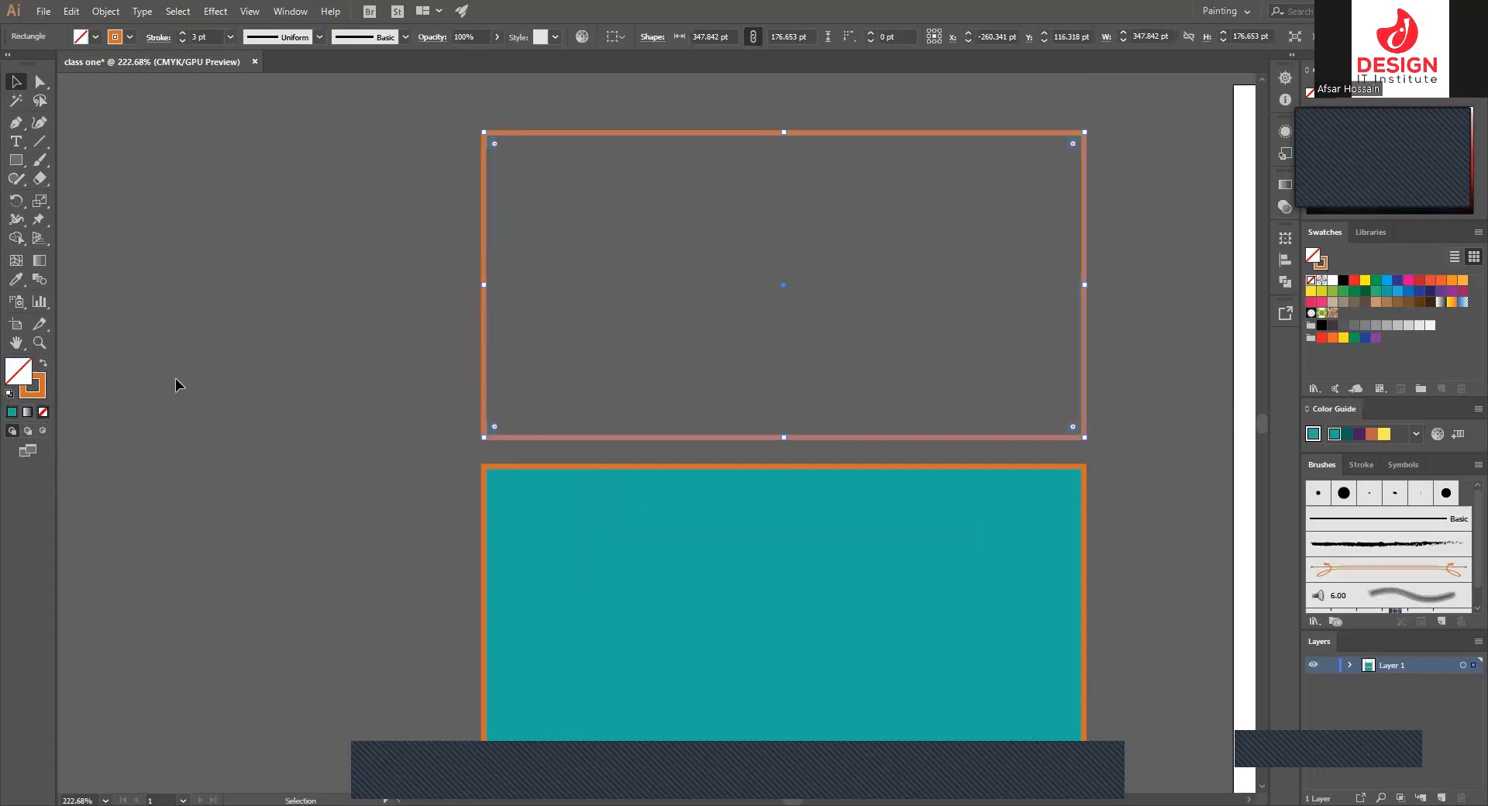
{"action": "left_click", "coordinate": [720, 217]}
{"action": "scroll", "coordinate": [623, 309], "scroll_direction": "down", "scroll_amount": 2}
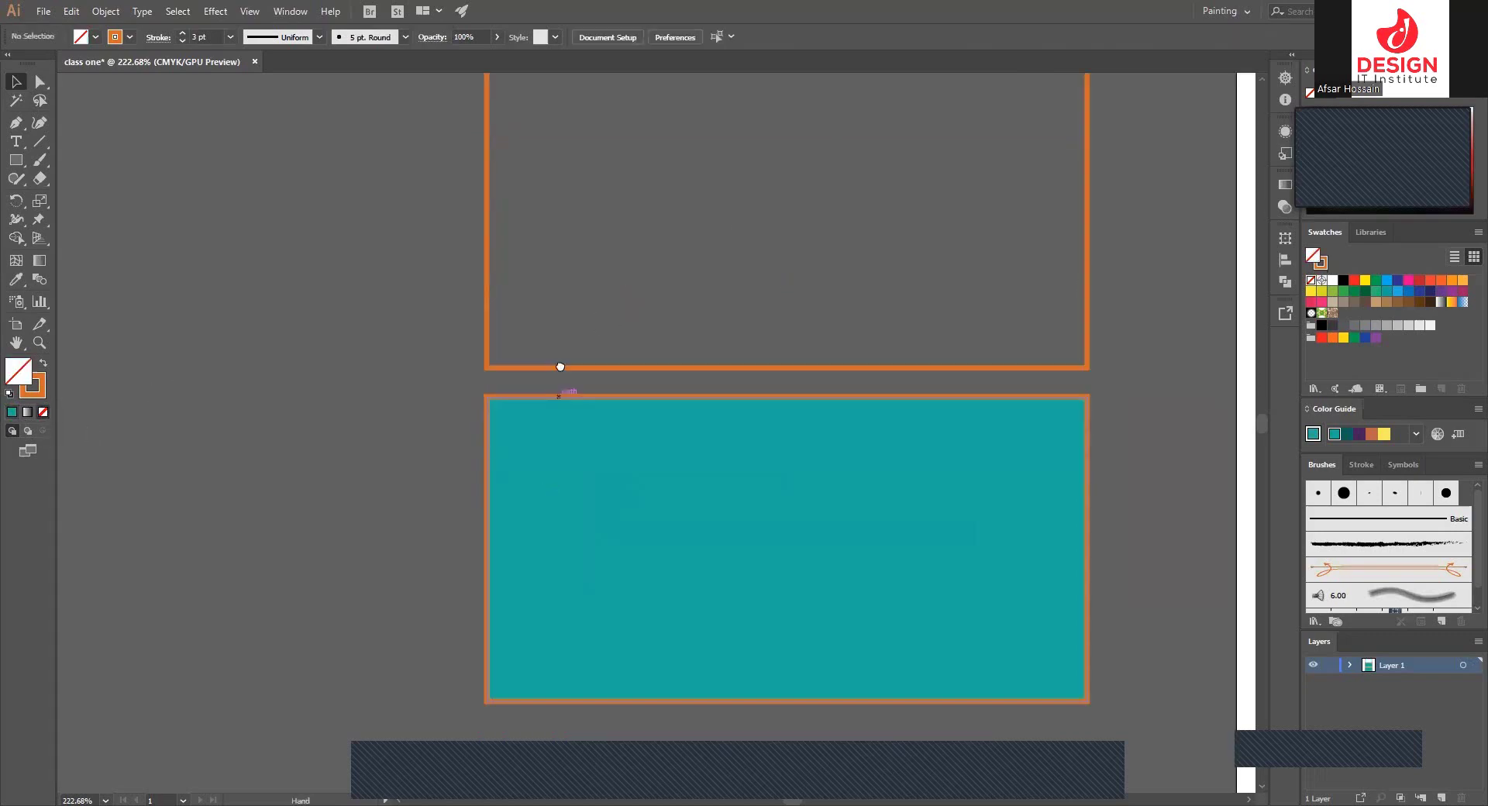
{"action": "scroll", "coordinate": [558, 369], "scroll_direction": "down", "scroll_amount": 3}
- Remove the orange outline from the middle rectangle, leaving it plain teal
{"action": "left_click", "coordinate": [588, 359]}
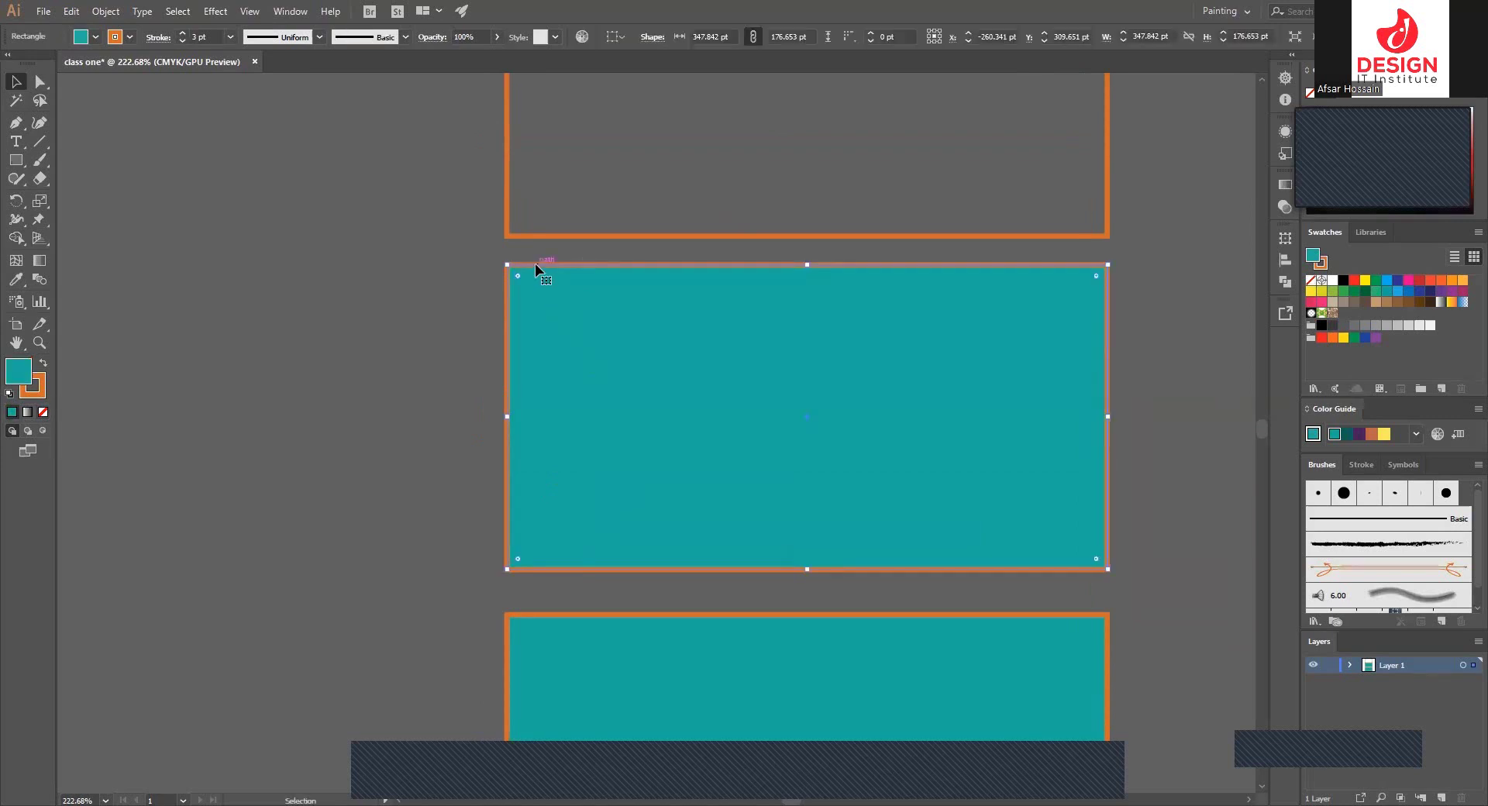
{"action": "key", "text": "x"}
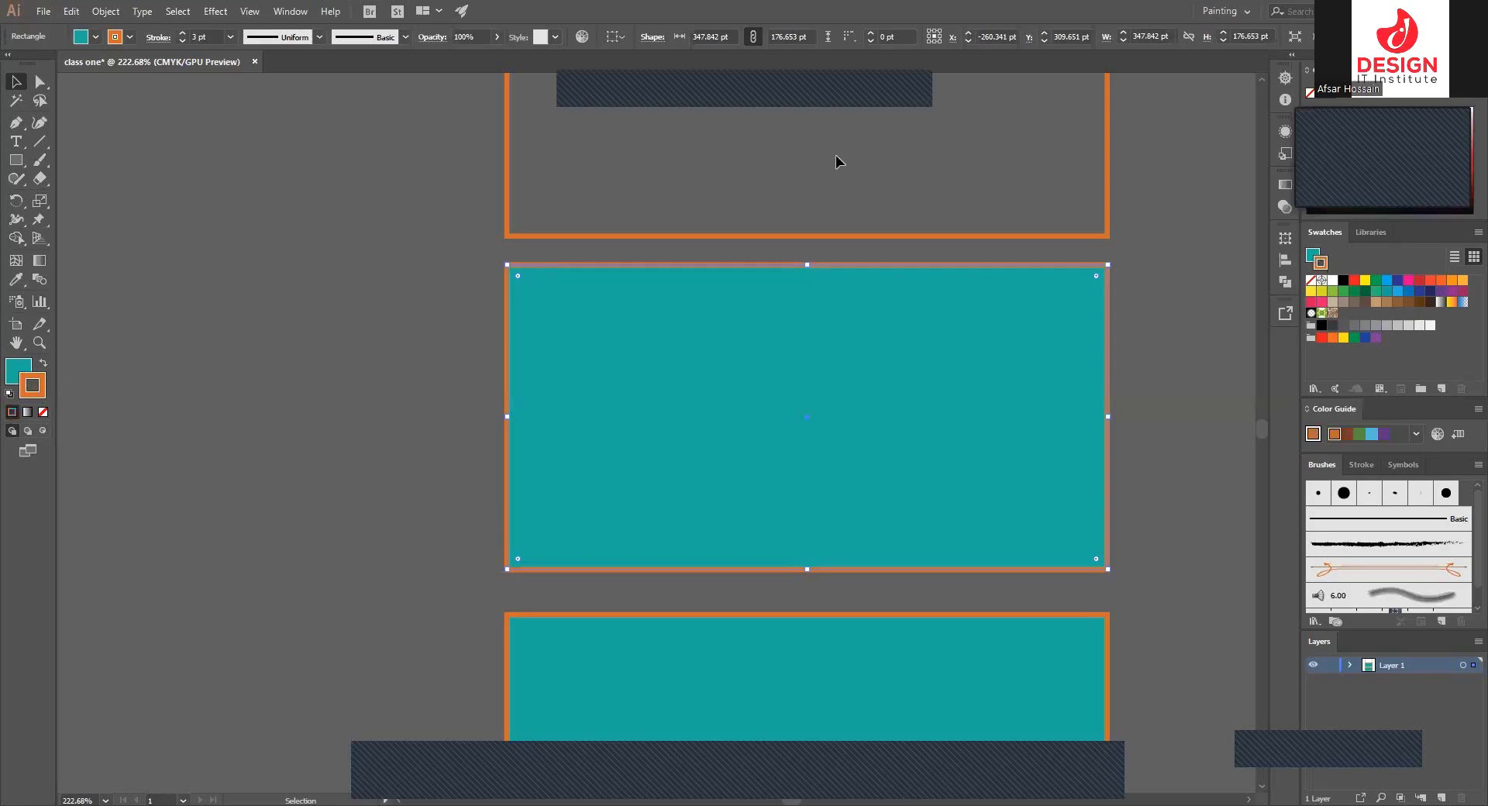
{"action": "left_click", "coordinate": [48, 411]}
{"action": "left_click", "coordinate": [298, 400]}
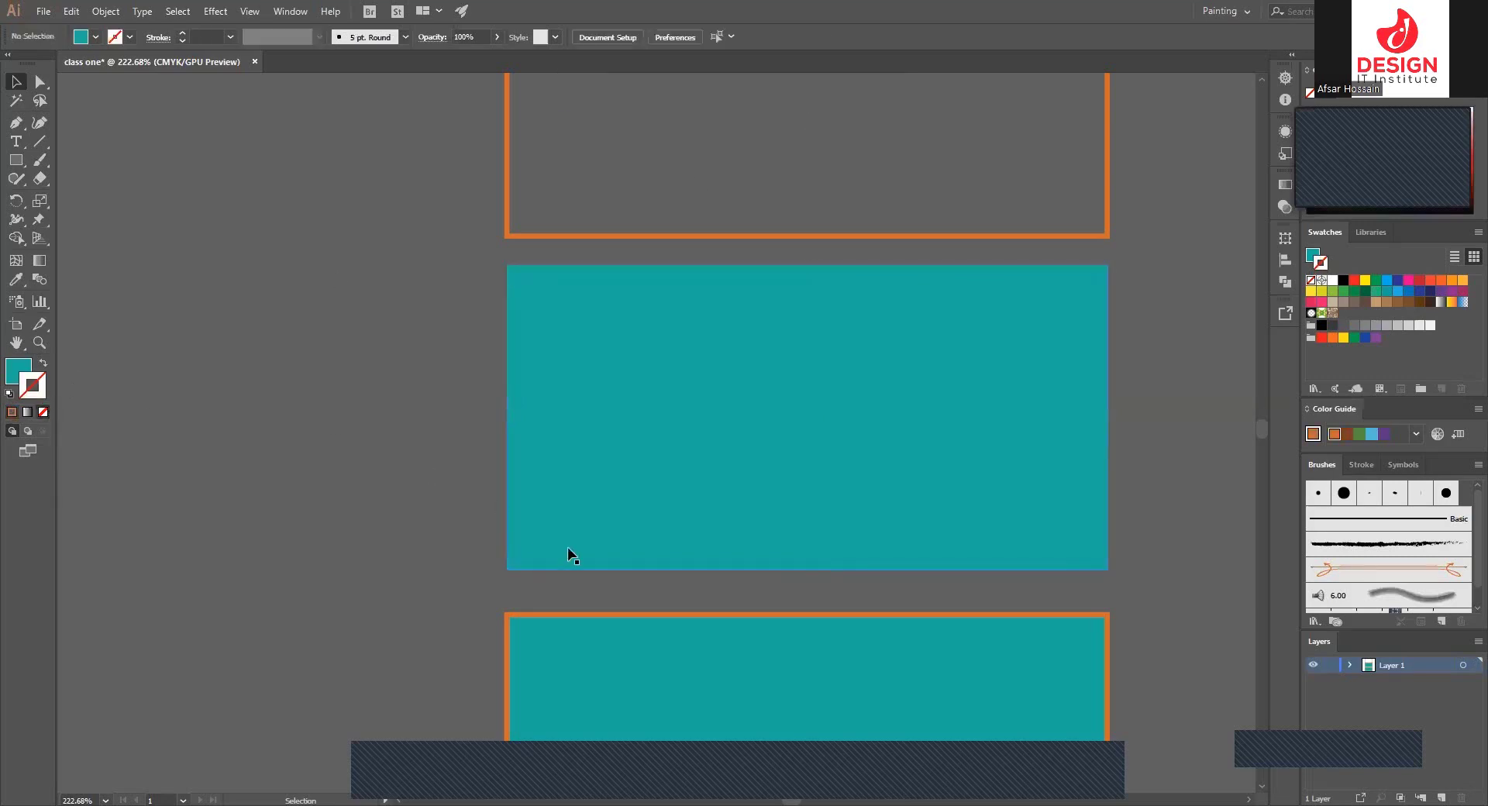
{"action": "mouse_move", "coordinate": [570, 554]}
{"action": "left_mouse_down"}
{"action": "mouse_move", "coordinate": [614, 337]}
{"action": "mouse_move", "coordinate": [607, 302]}
{"action": "left_mouse_up"}
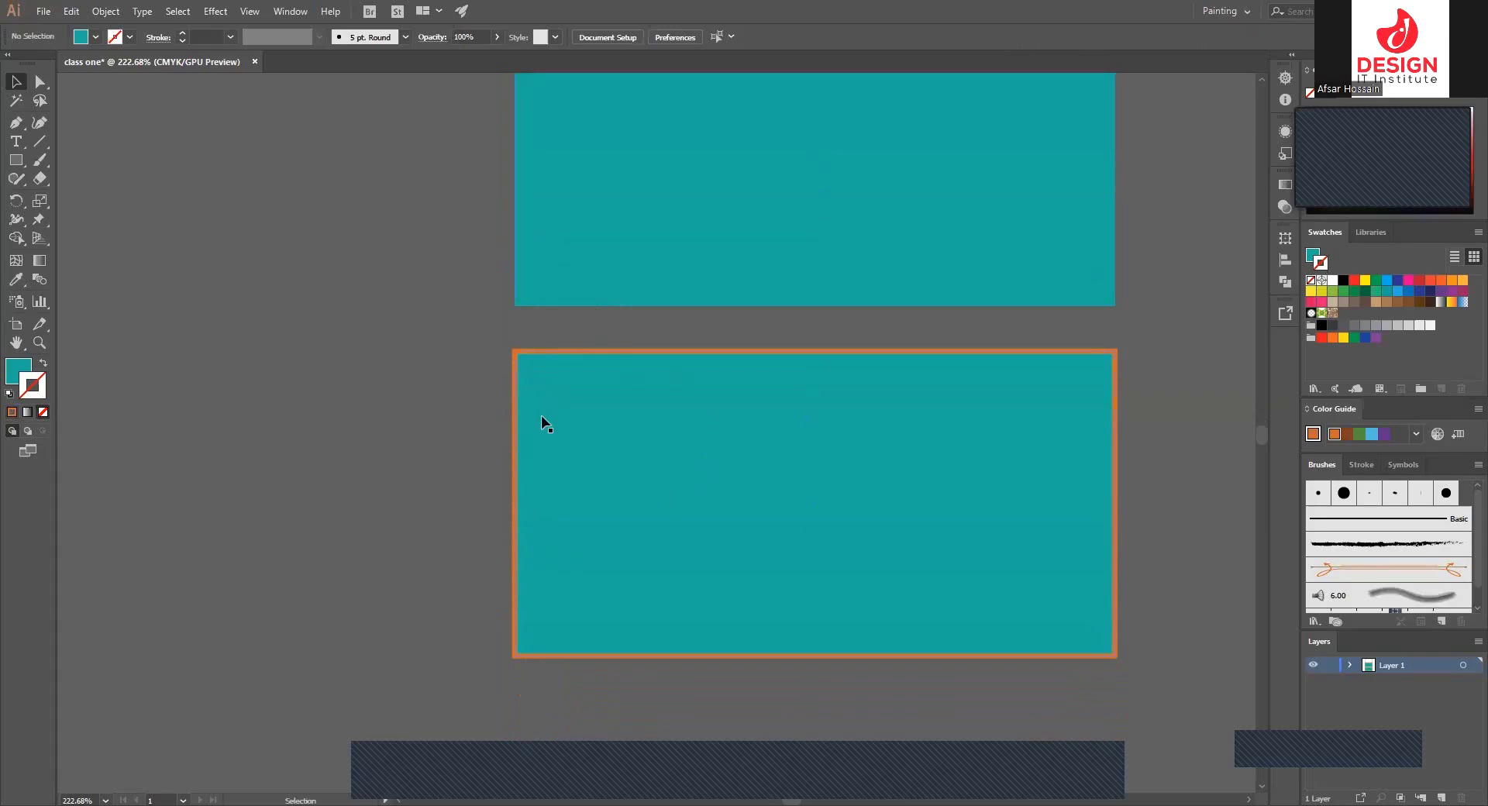
{"action": "key", "text": "ctrl+minus"}
{"action": "key", "text": "ctrl+minus"}
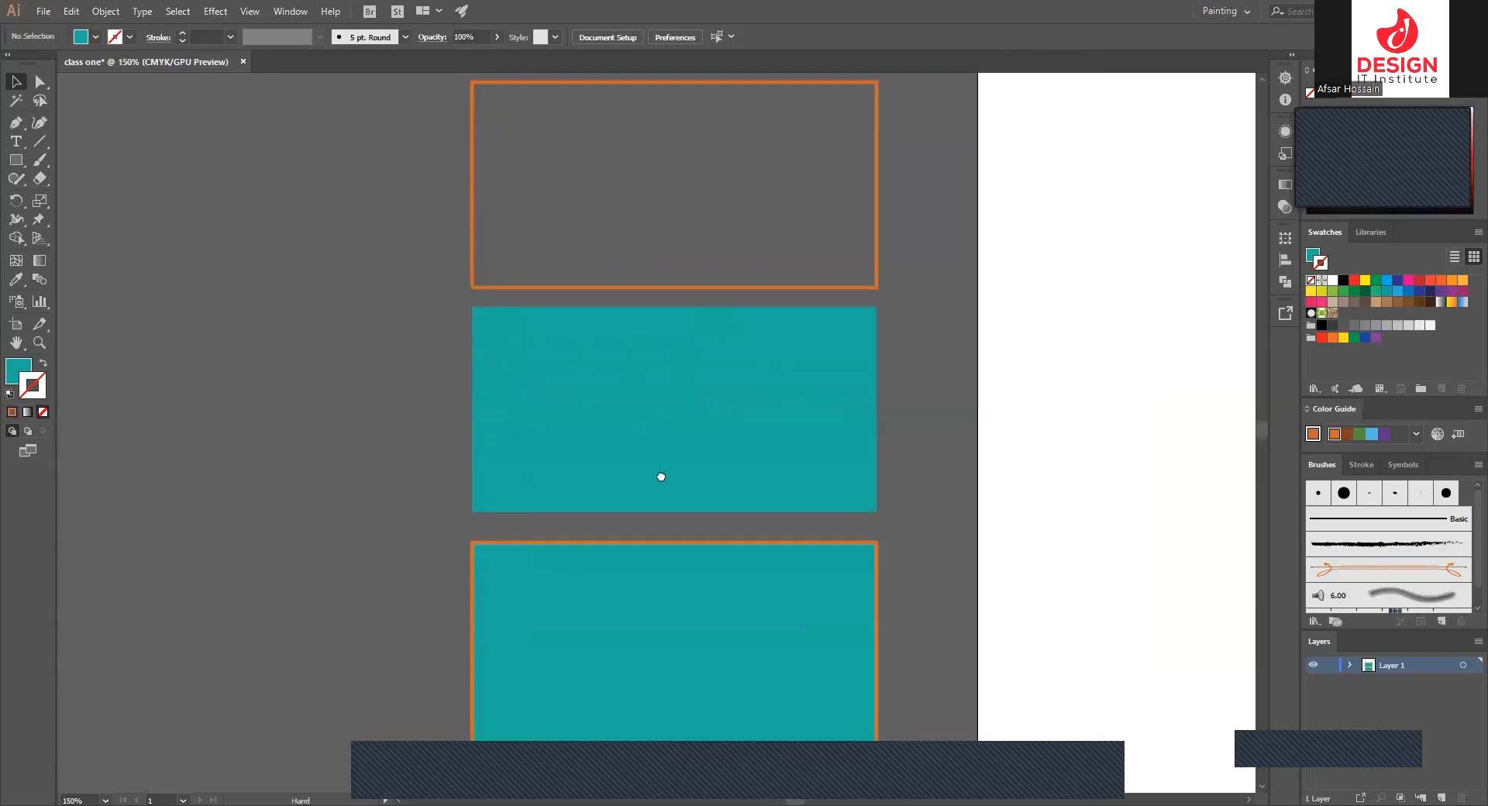
{"action": "key", "text": "ctrl+minus"}
{"action": "left_click_drag", "start_coordinate": [664, 411], "coordinate": [668, 422]}
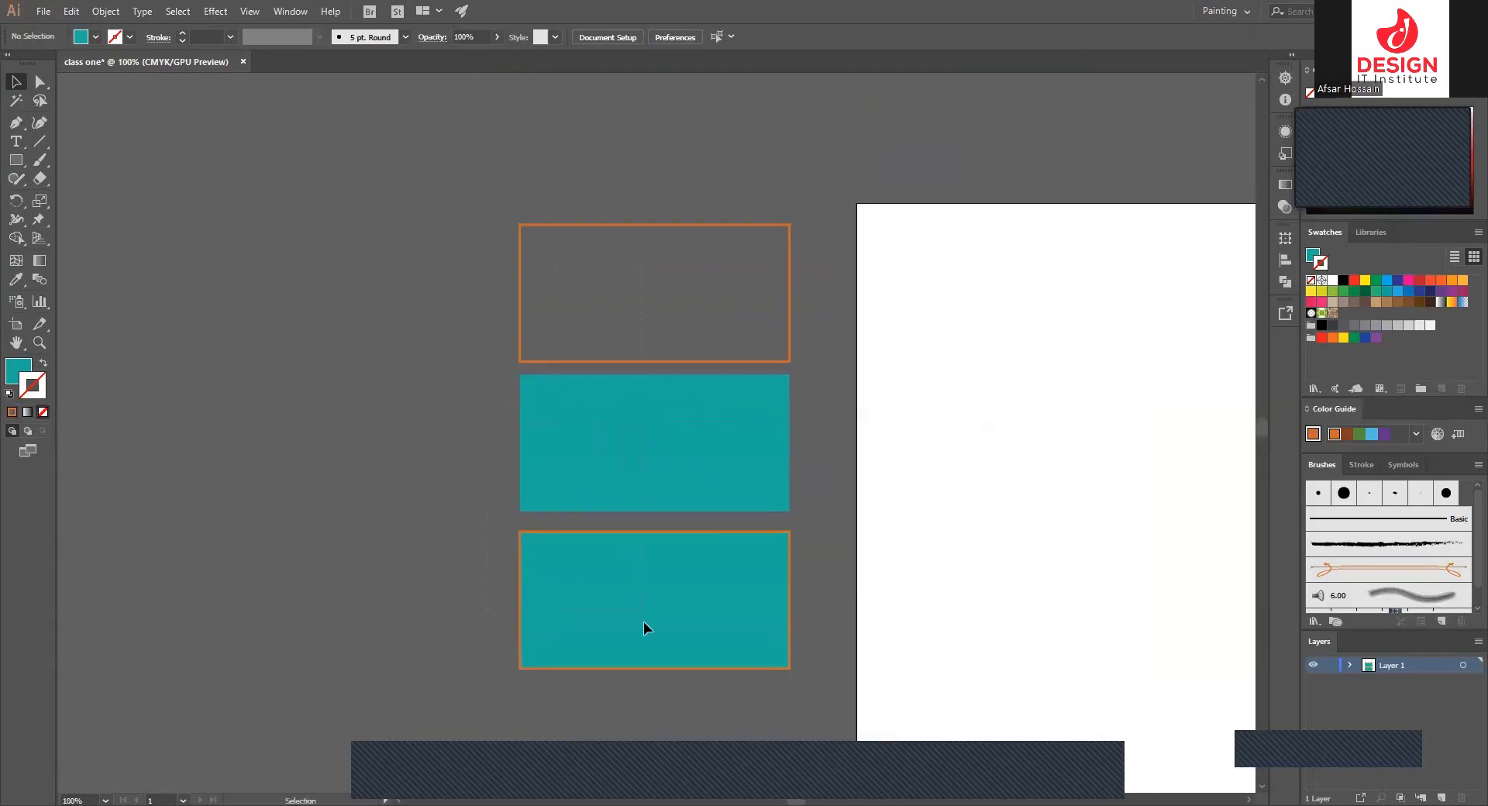
- Thicken the top rectangle's orange outline to 6 pt
{"action": "key", "text": "ctrl+a"}
{"action": "left_click", "coordinate": [544, 226]}
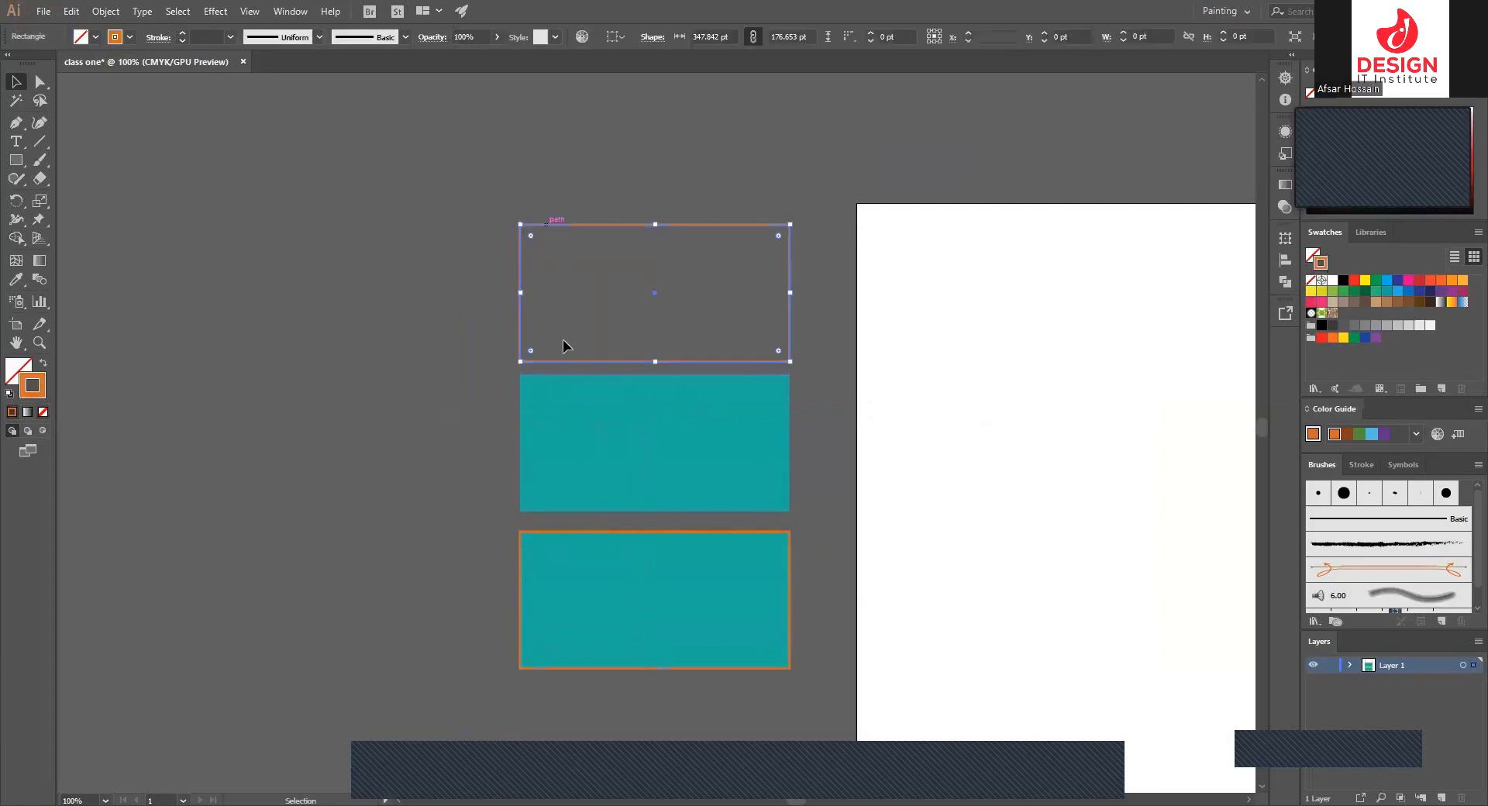
{"action": "left_click", "coordinate": [230, 37]}
{"action": "left_click", "coordinate": [249, 190]}
{"action": "left_click", "coordinate": [230, 37]}
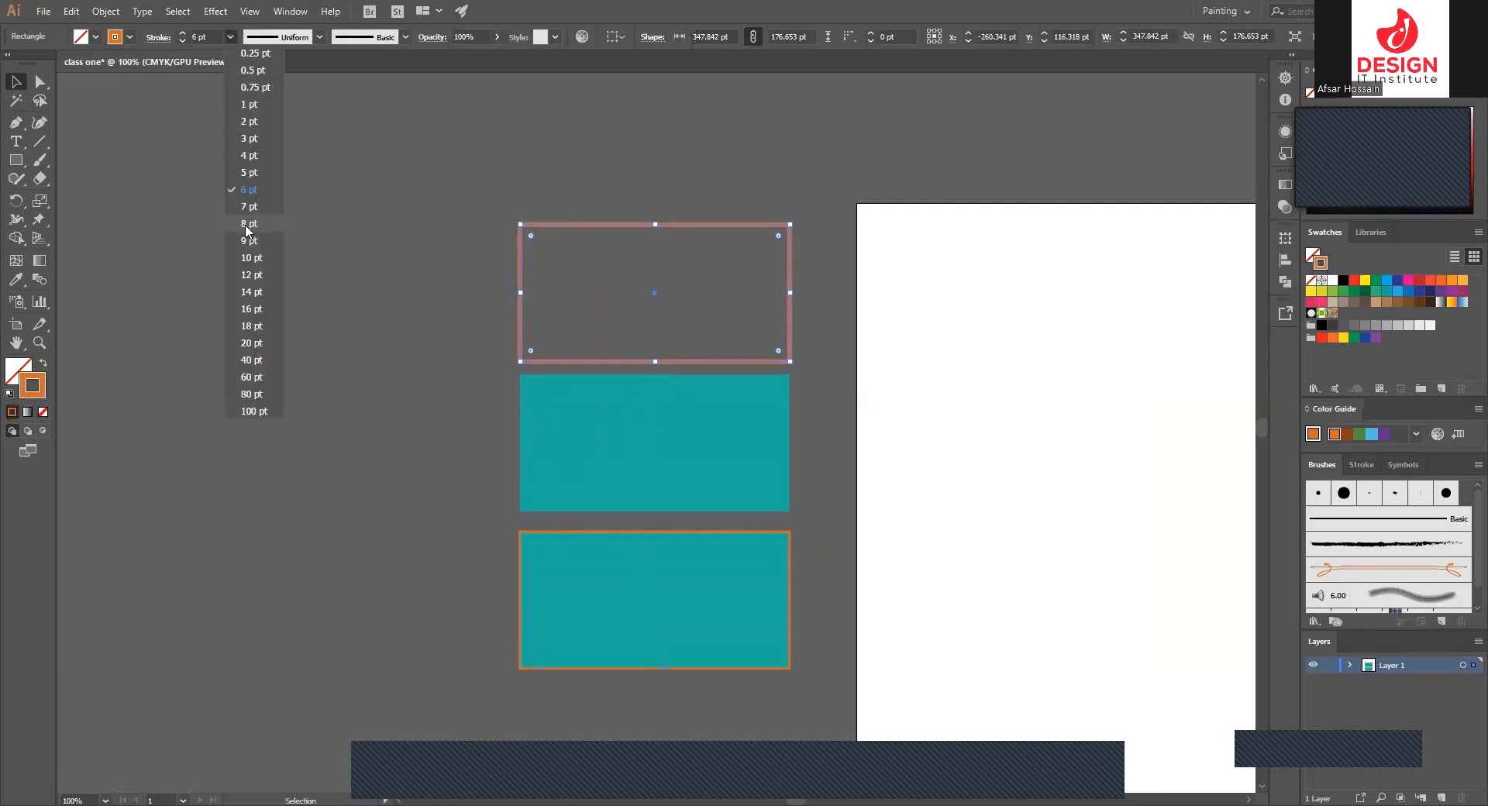
{"action": "left_click", "coordinate": [648, 385]}
{"action": "scroll", "coordinate": [648, 388], "scroll_direction": "up", "scroll_amount": 1}
{"action": "left_click", "coordinate": [499, 380]}
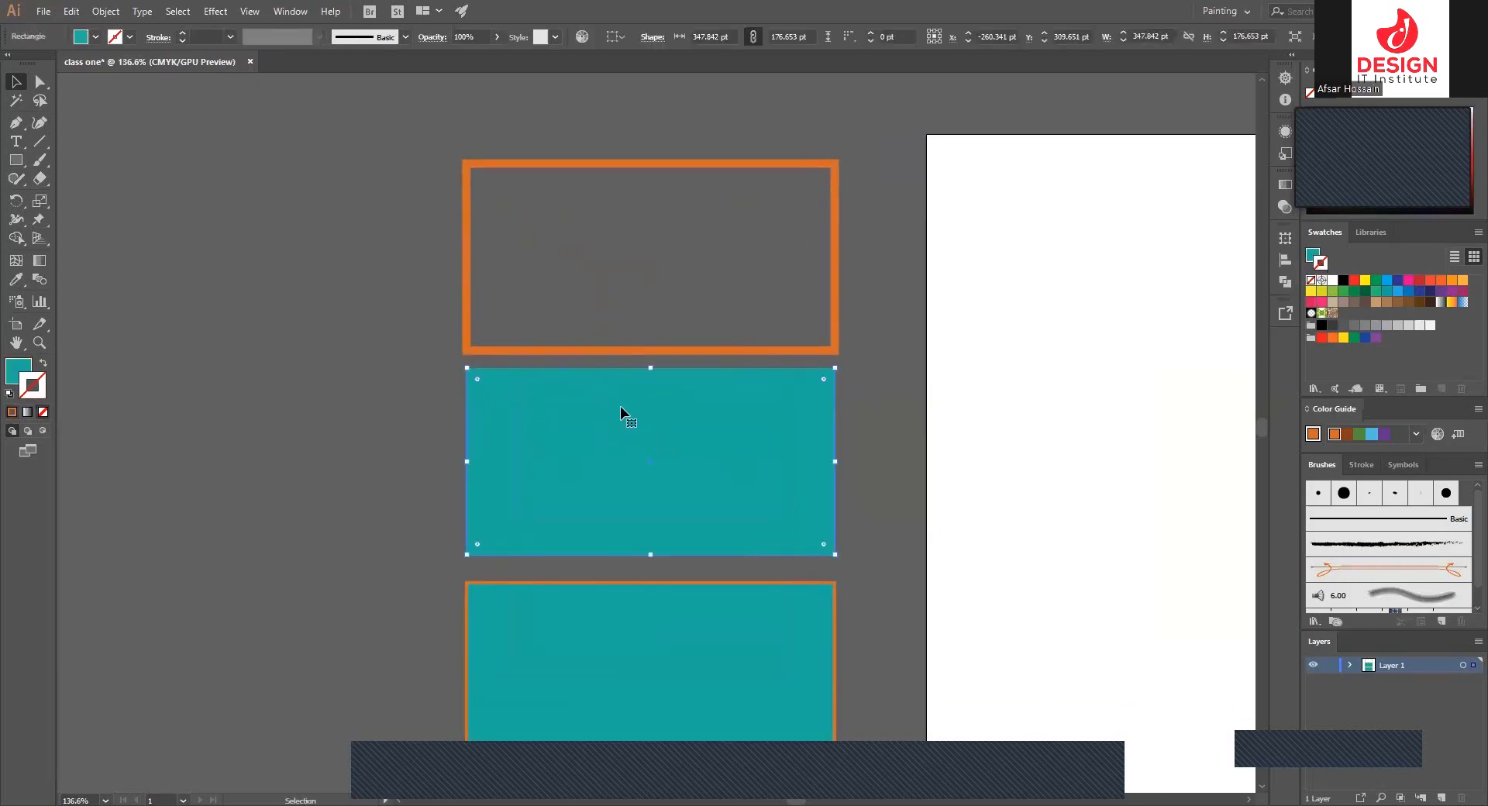
- Give the middle rectangle a dark green #0E4405 fill via the Color Picker
{"action": "double_click", "coordinate": [23, 370]}
{"action": "left_click", "coordinate": [919, 288]}
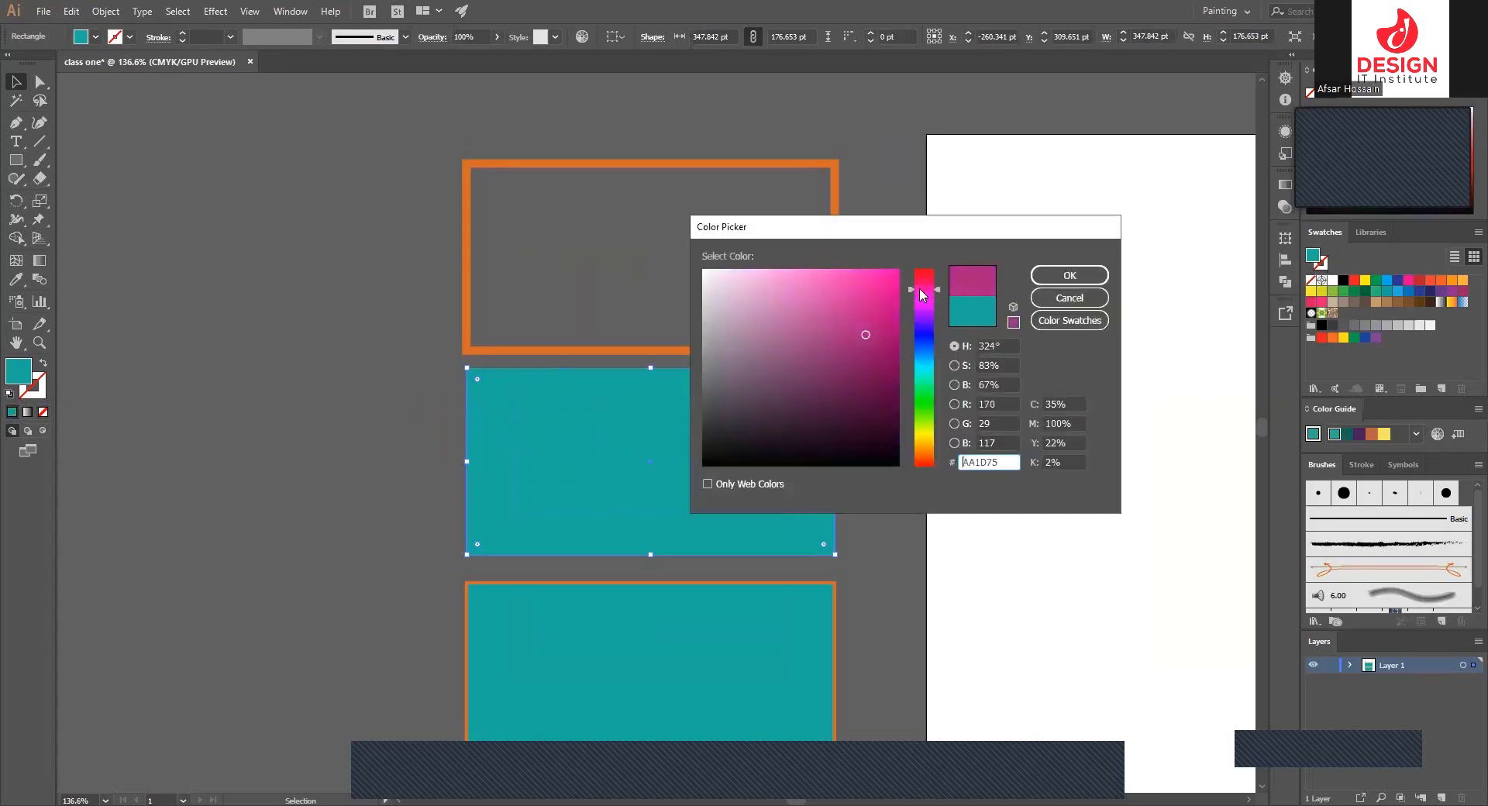
{"action": "mouse_move", "coordinate": [920, 287]}
{"action": "left_mouse_down"}
{"action": "mouse_move", "coordinate": [927, 271]}
{"action": "mouse_move", "coordinate": [930, 409]}
{"action": "mouse_move", "coordinate": [886, 413]}
{"action": "left_mouse_up"}
{"action": "left_click", "coordinate": [1061, 282]}
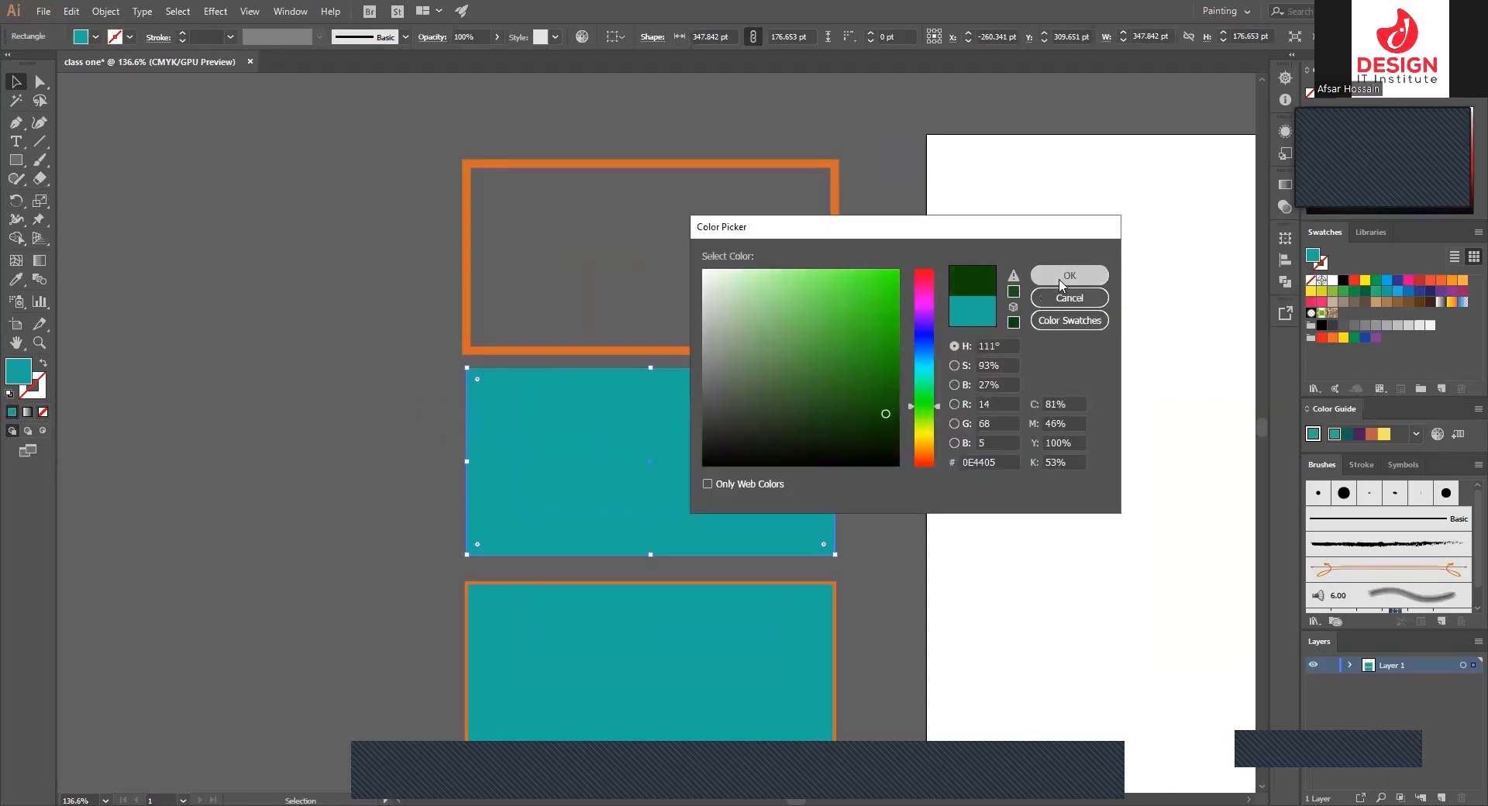
{"action": "left_click", "coordinate": [859, 428]}
{"action": "scroll", "coordinate": [860, 364], "scroll_direction": "down", "scroll_amount": 3}
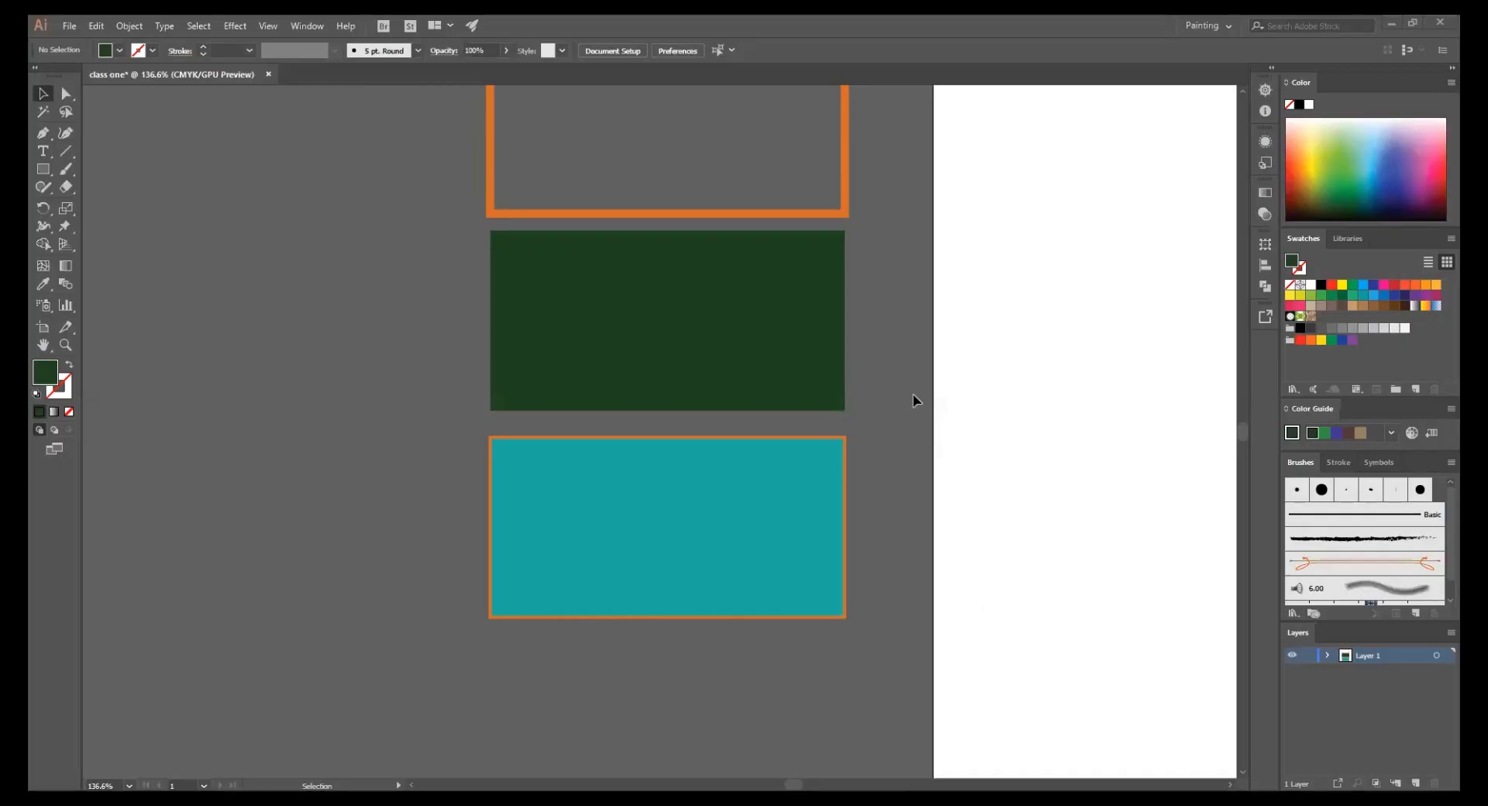
{"action": "left_click", "coordinate": [804, 373]}
- Select all three flag rectangles beside the artboard and delete them
{"action": "key", "text": "space"}
{"action": "scroll", "coordinate": [681, 406], "scroll_direction": "down", "scroll_amount": 1}
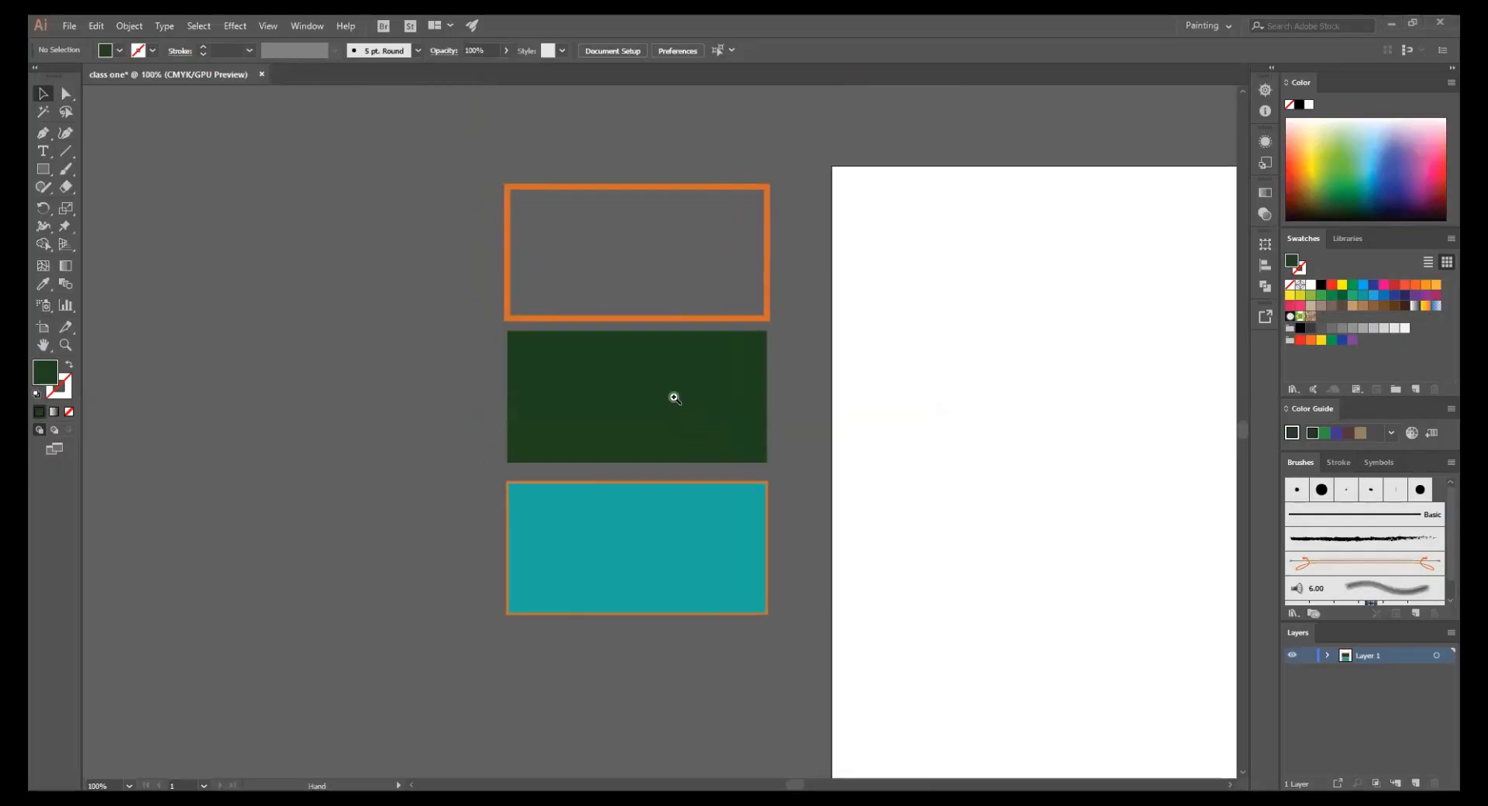
{"action": "scroll", "coordinate": [674, 396], "scroll_direction": "up", "scroll_amount": 1}
{"action": "scroll", "coordinate": [682, 356], "scroll_direction": "down", "scroll_amount": 2}
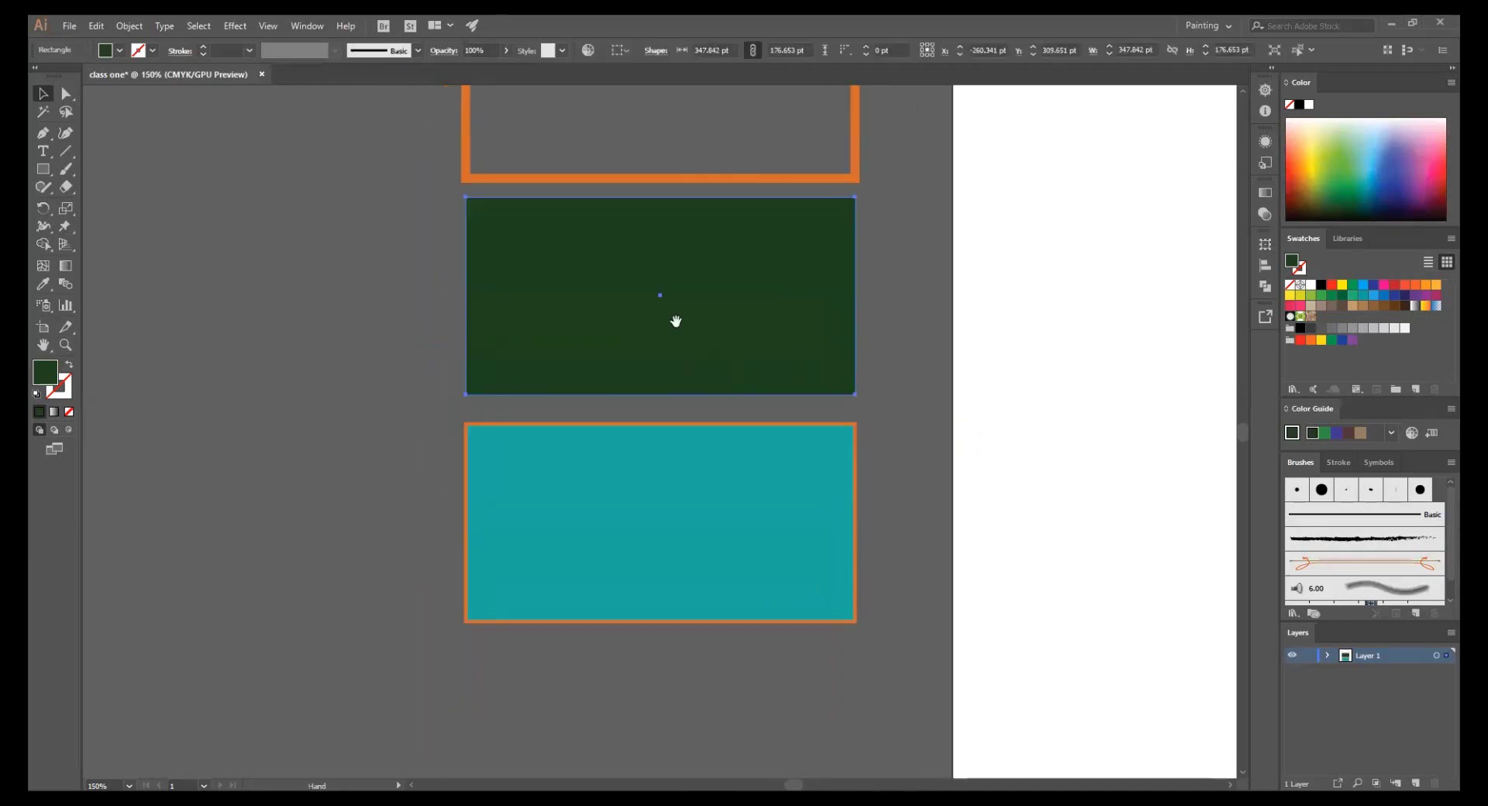
{"action": "left_click", "coordinate": [674, 322]}
{"action": "left_click", "coordinate": [658, 455]}
{"action": "left_click", "coordinate": [358, 423]}
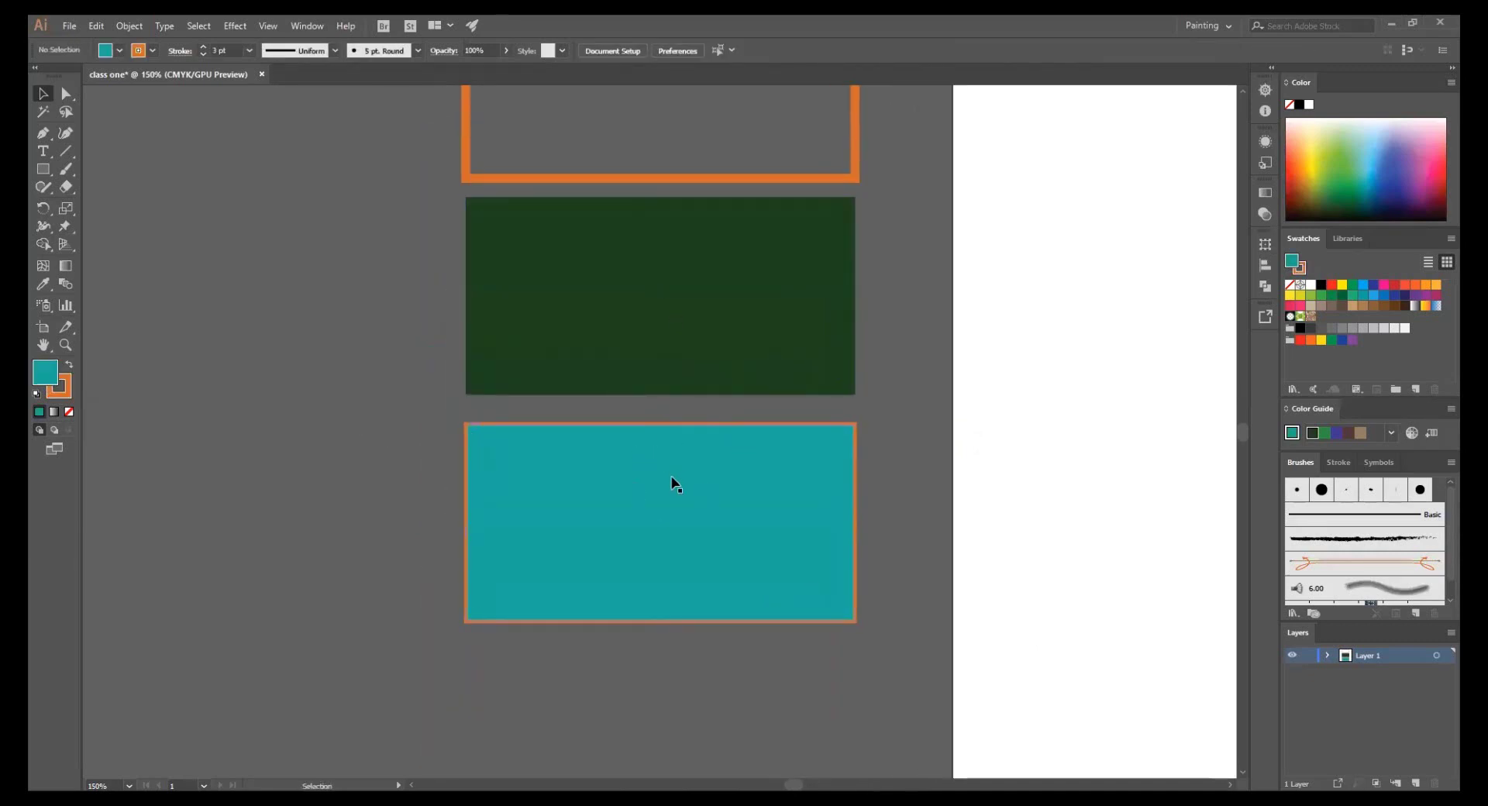
{"action": "key", "text": "space"}
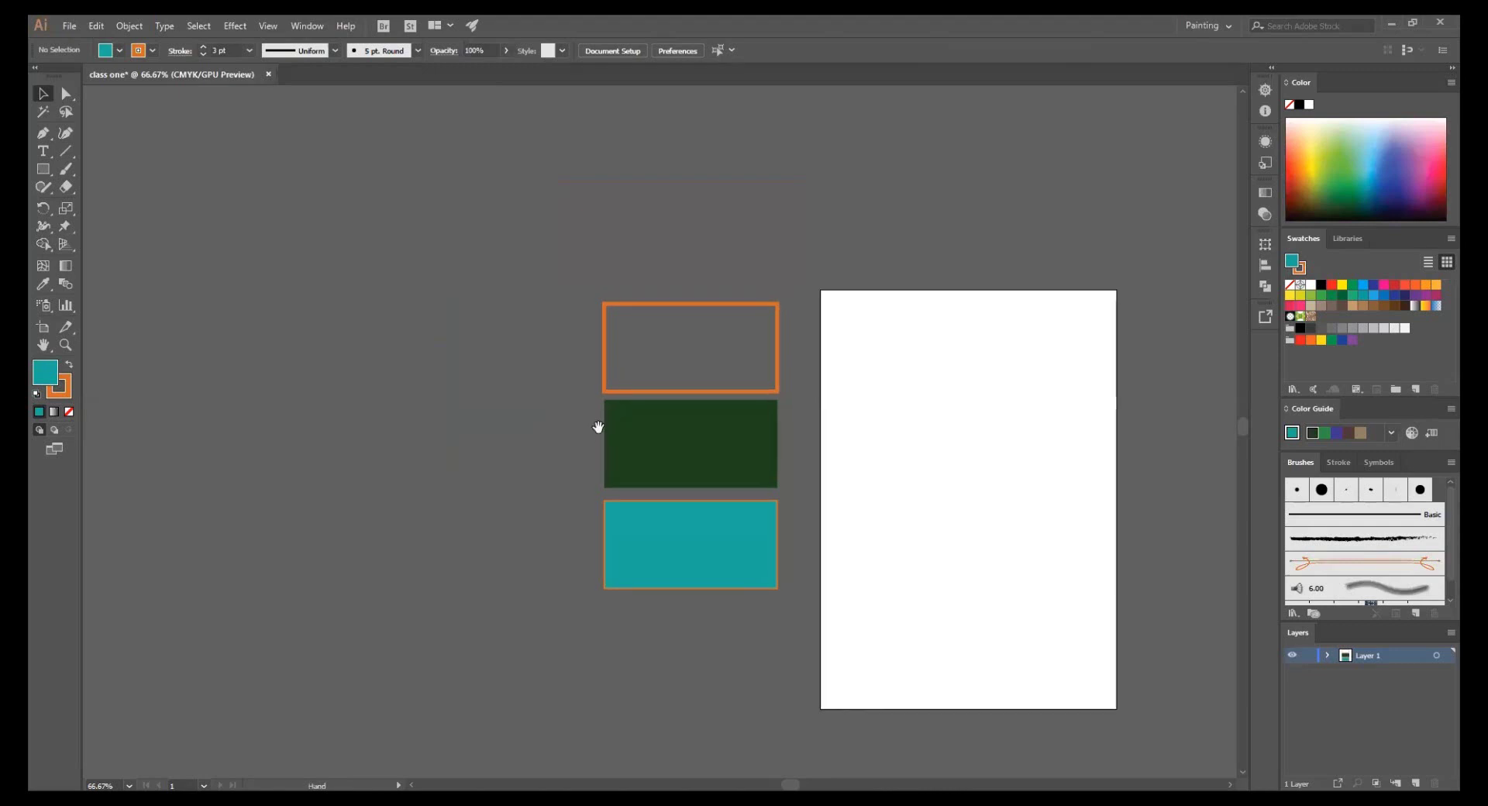
{"action": "key", "text": "ctrl+a"}
{"action": "key", "text": "ctrl+plus"}
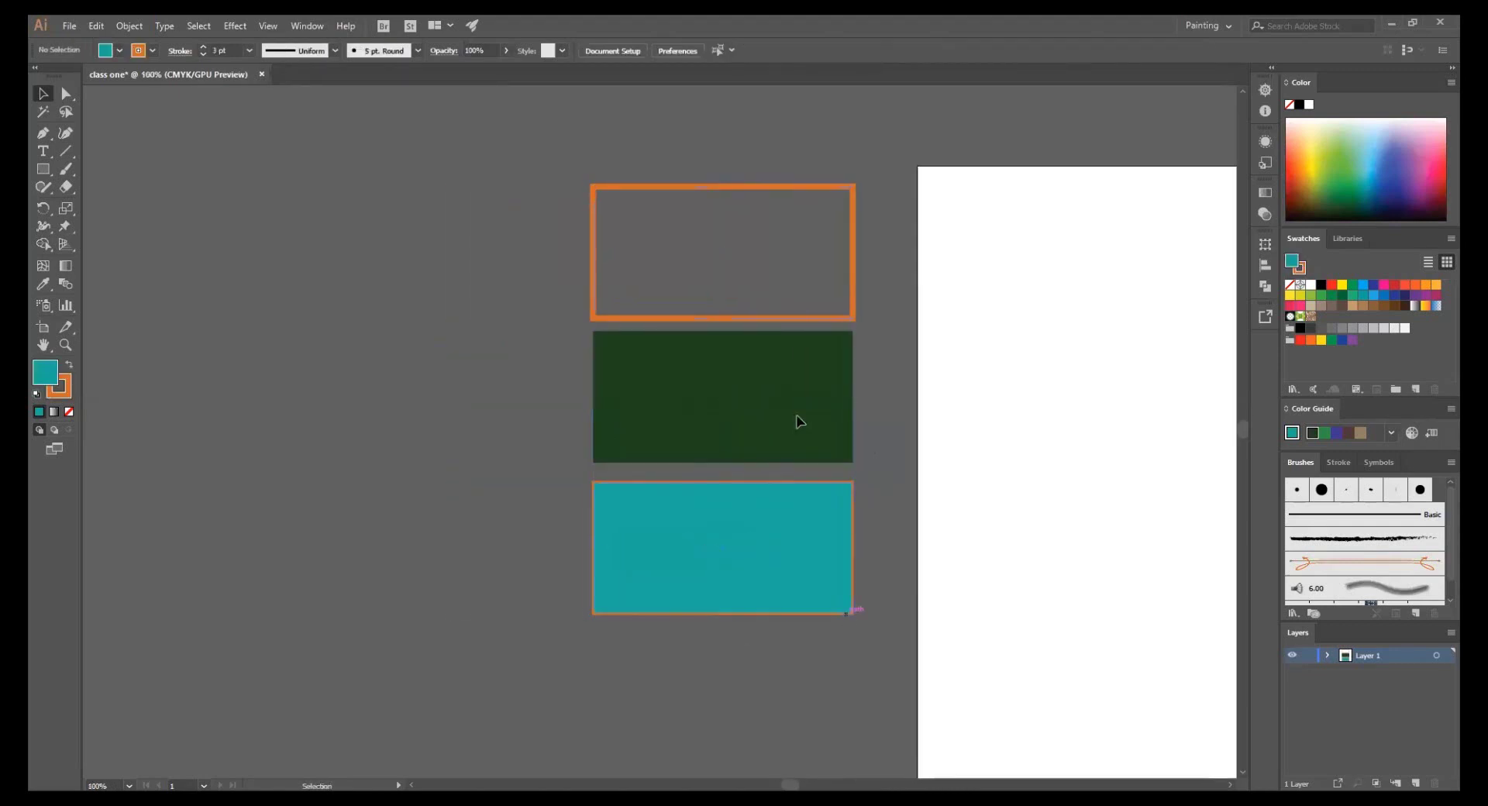
{"action": "left_click_drag", "start_coordinate": [626, 573], "coordinate": [519, 234]}
{"action": "key", "text": "ctrl+z"}
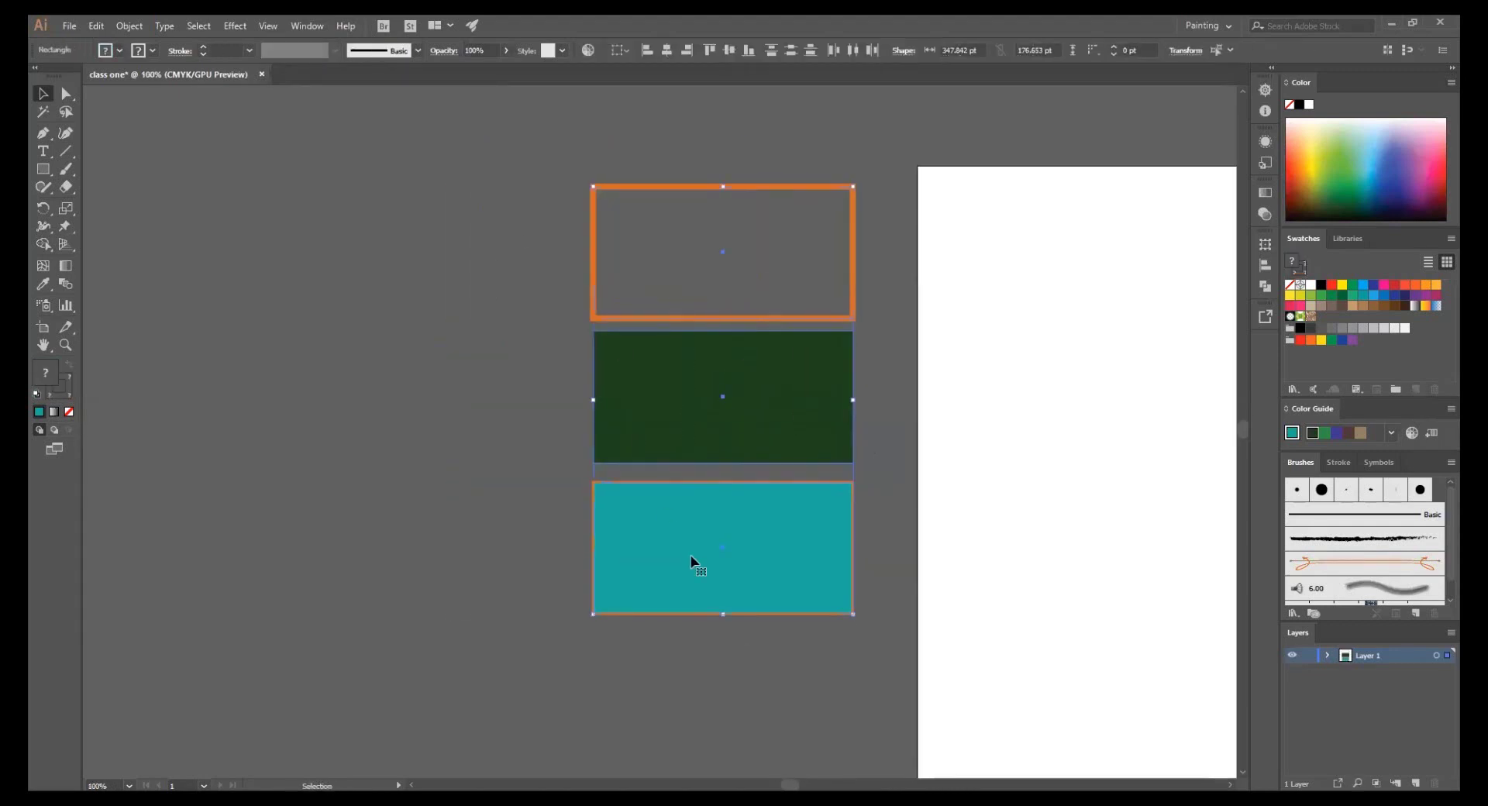
{"action": "key", "text": "Delete"}
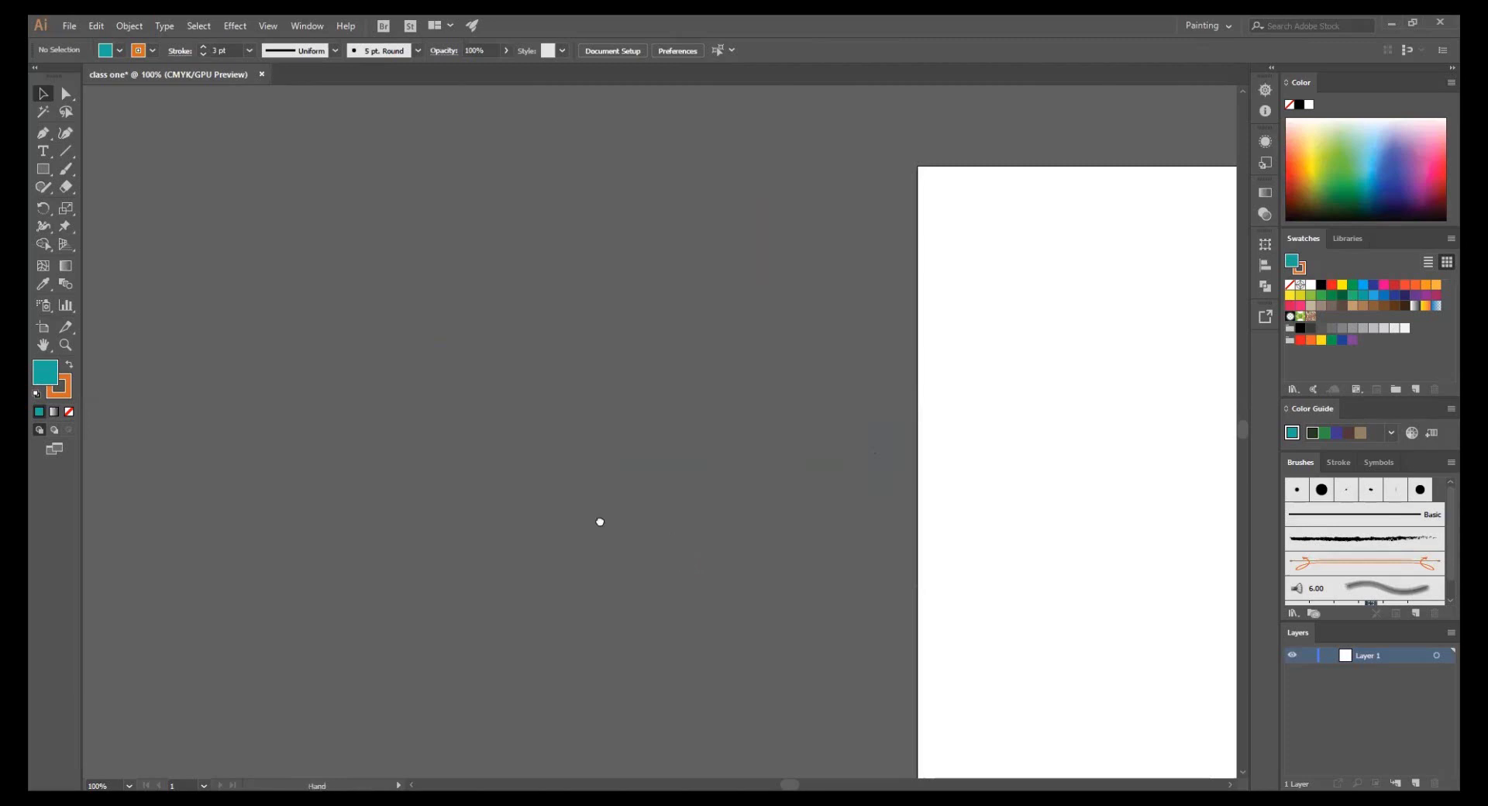
{"action": "scroll", "coordinate": [601, 521], "scroll_direction": "right", "scroll_amount": 5}
- Recolour the large central square blue and the small left square brown
{"action": "key", "text": "ctrl+minus"}
{"action": "scroll", "coordinate": [757, 493], "scroll_direction": "up", "scroll_amount": 1}
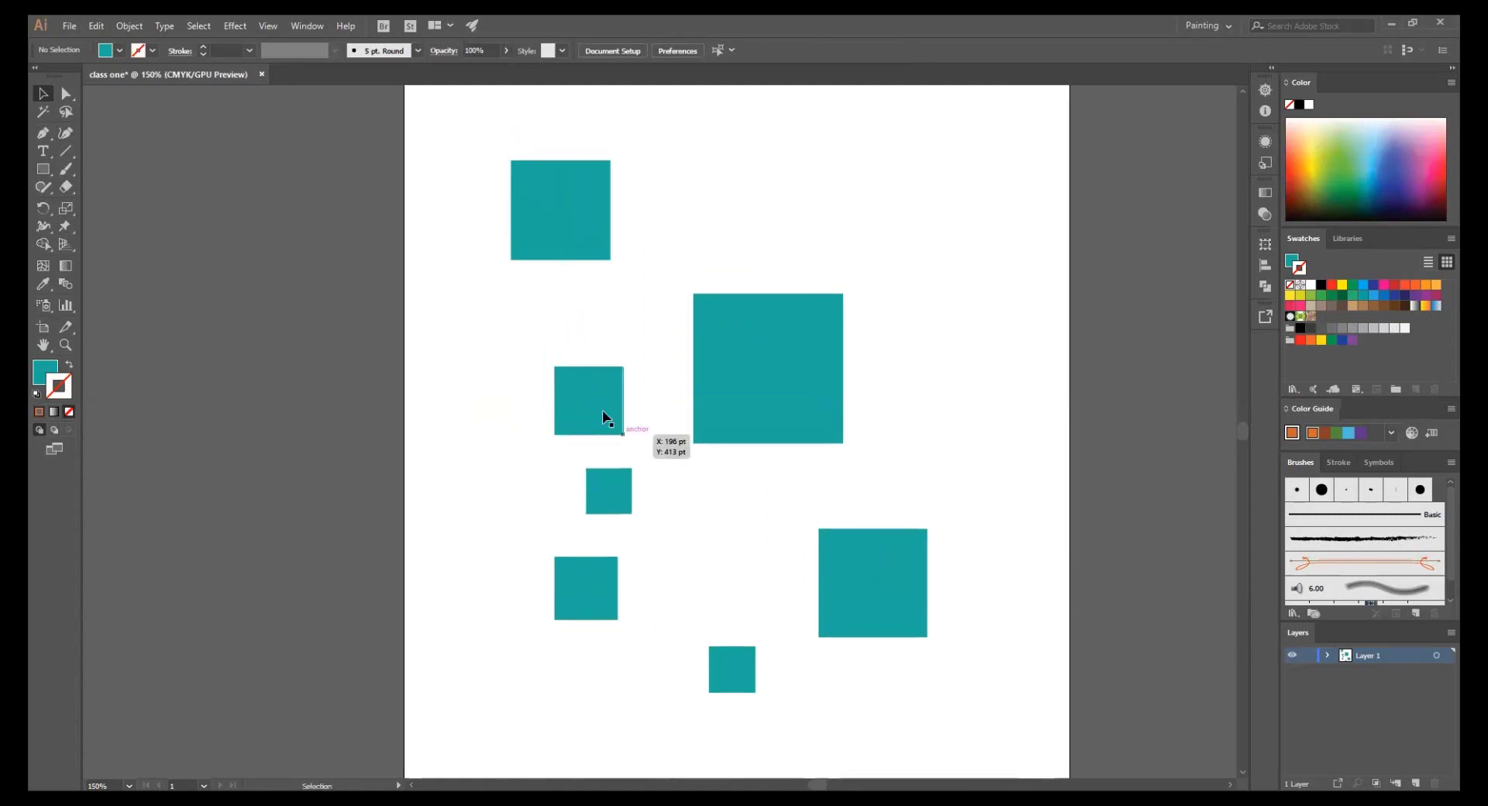
{"action": "left_click", "coordinate": [728, 378]}
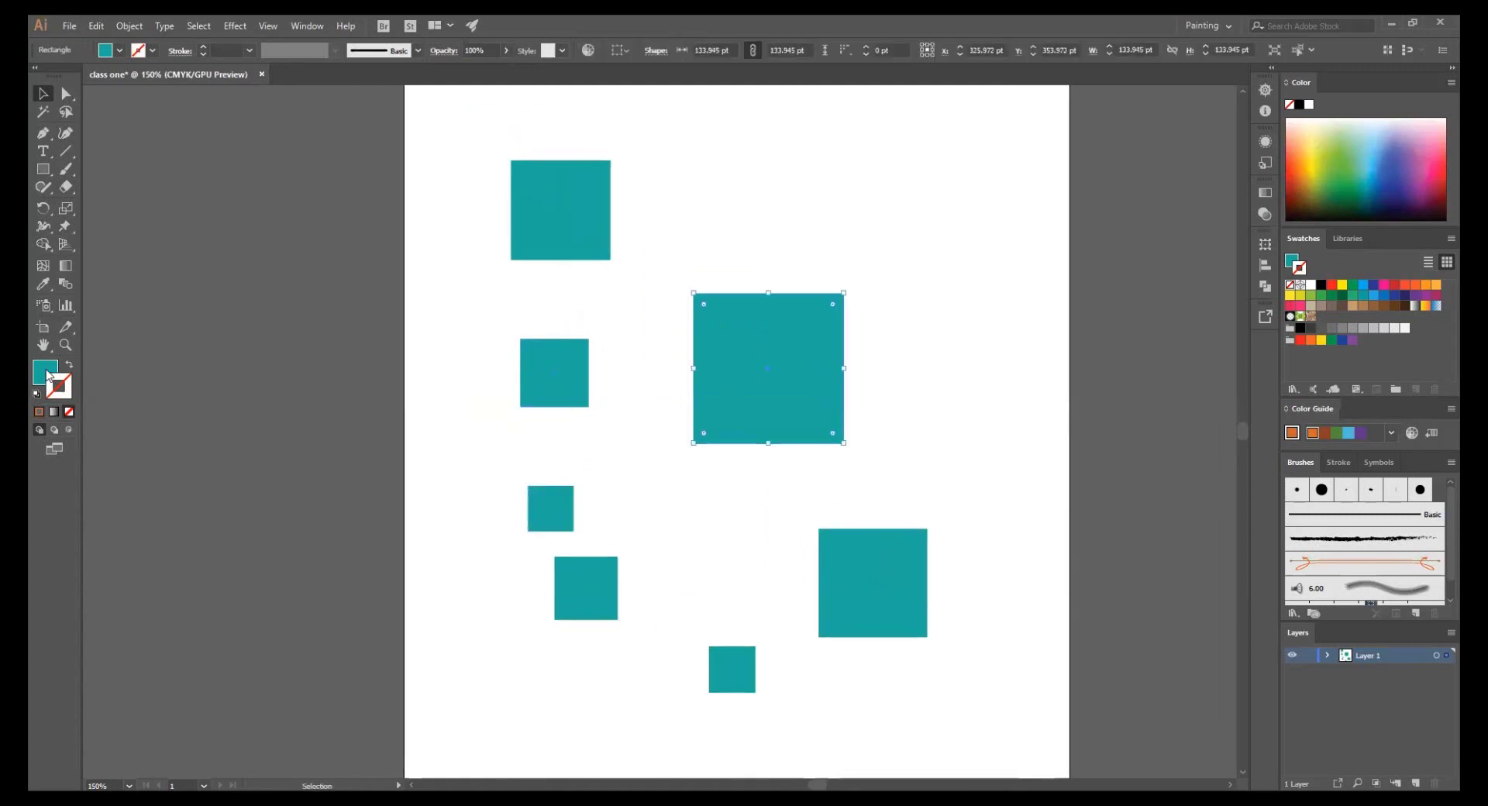
{"action": "left_click", "coordinate": [48, 375]}
{"action": "double_click", "coordinate": [48, 376]}
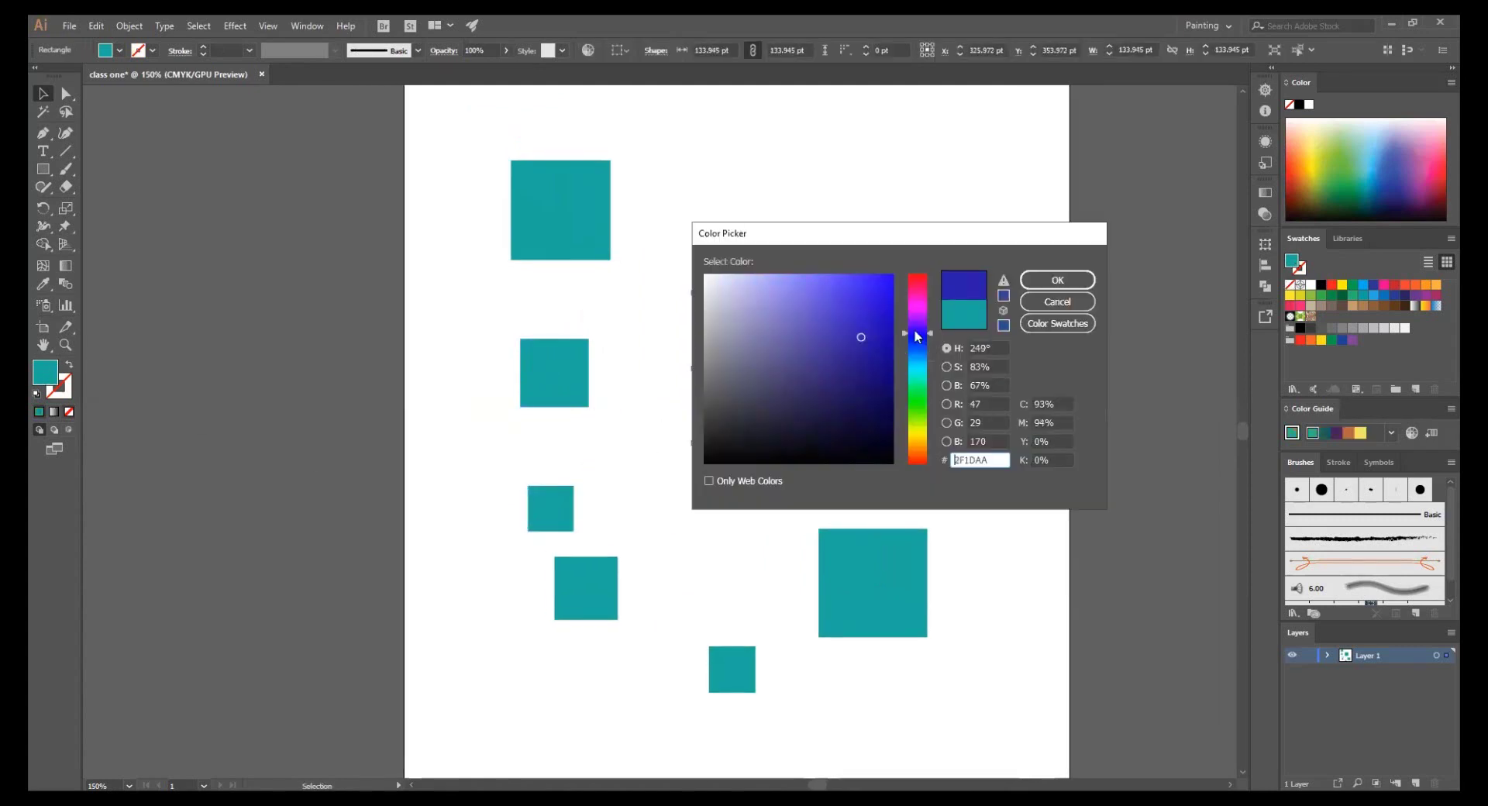
{"action": "left_click", "coordinate": [872, 310]}
{"action": "left_click", "coordinate": [1063, 284]}
{"action": "left_click", "coordinate": [508, 435]}
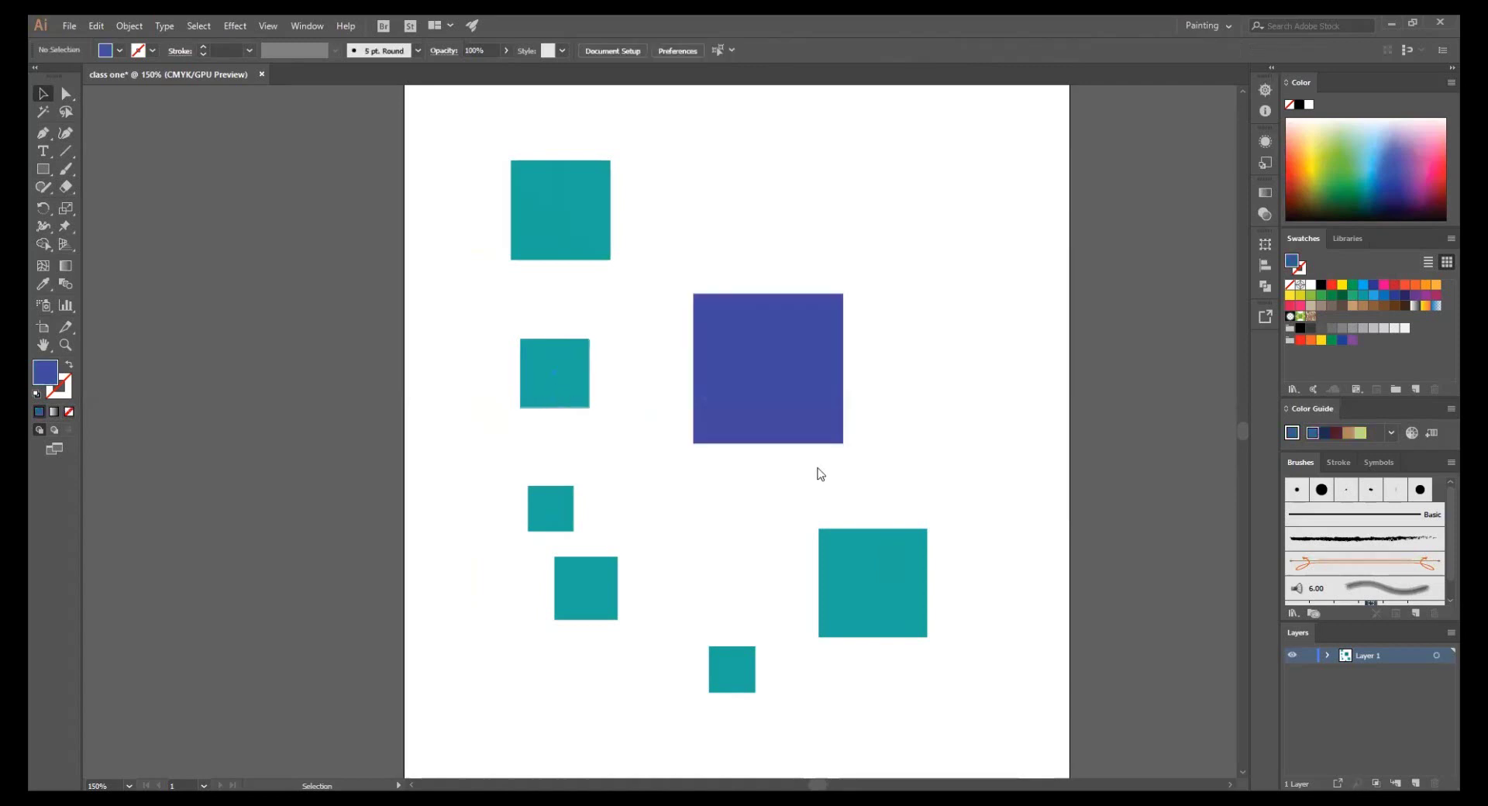
{"action": "left_click", "coordinate": [554, 373]}
{"action": "double_click", "coordinate": [44, 372]}
{"action": "left_click", "coordinate": [880, 354]}
{"action": "left_click", "coordinate": [1073, 271]}
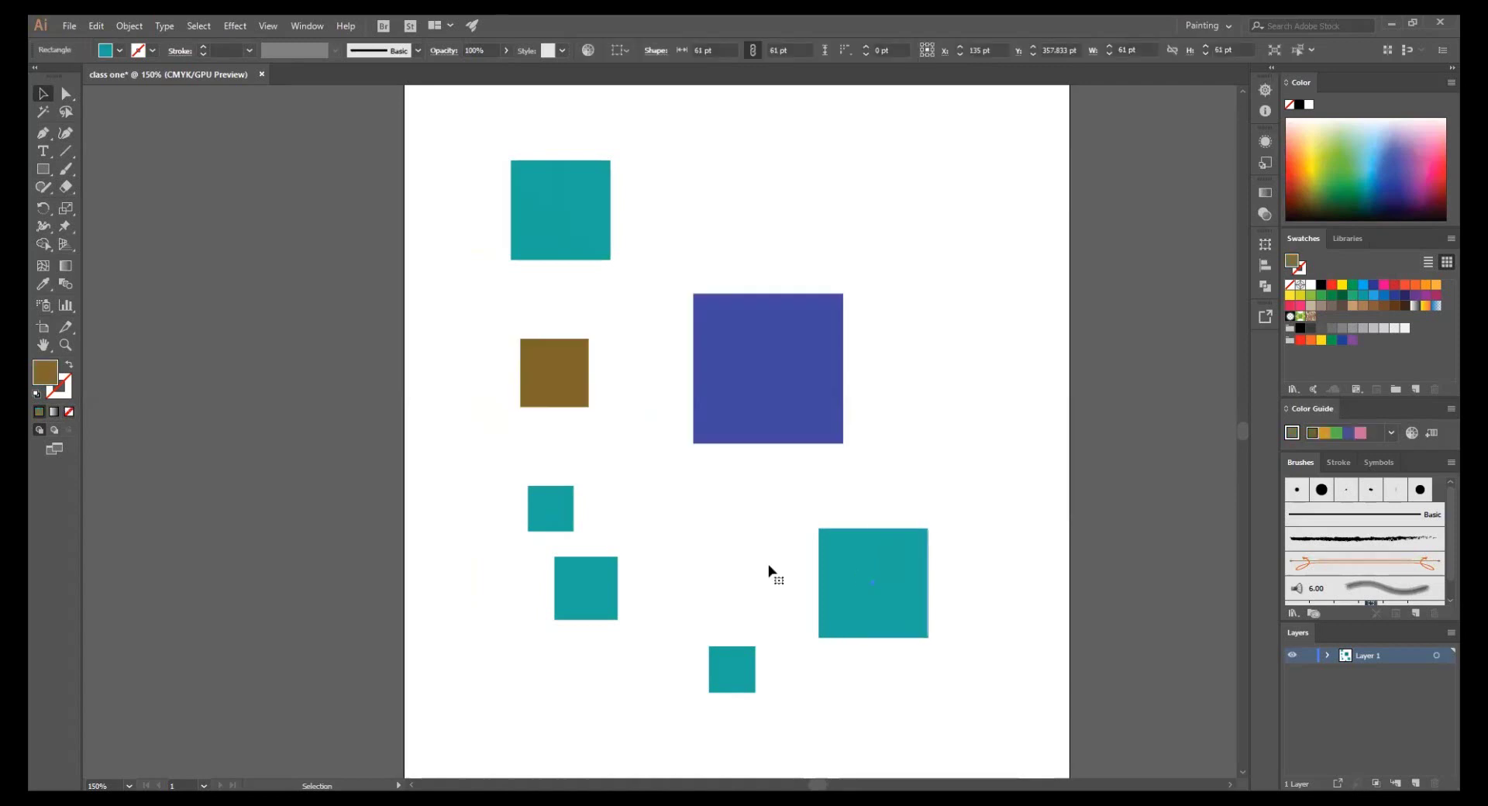
- Recolour the large bottom-right square pink and the next square purple
{"action": "left_click", "coordinate": [845, 581]}
{"action": "double_click", "coordinate": [44, 373]}
{"action": "left_click", "coordinate": [917, 288]}
{"action": "left_click", "coordinate": [867, 295]}
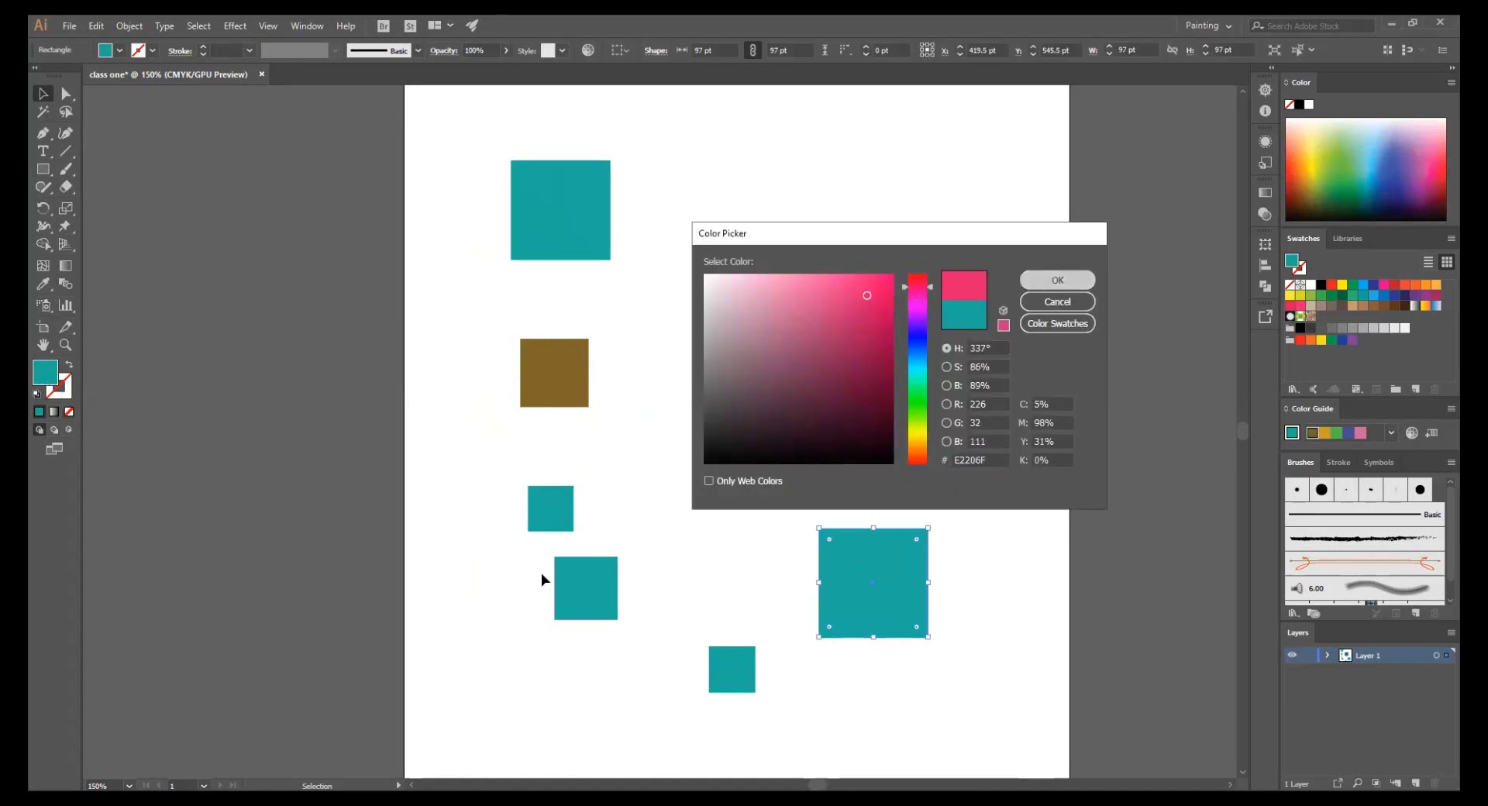
{"action": "key", "text": "Return"}
{"action": "left_click", "coordinate": [581, 579]}
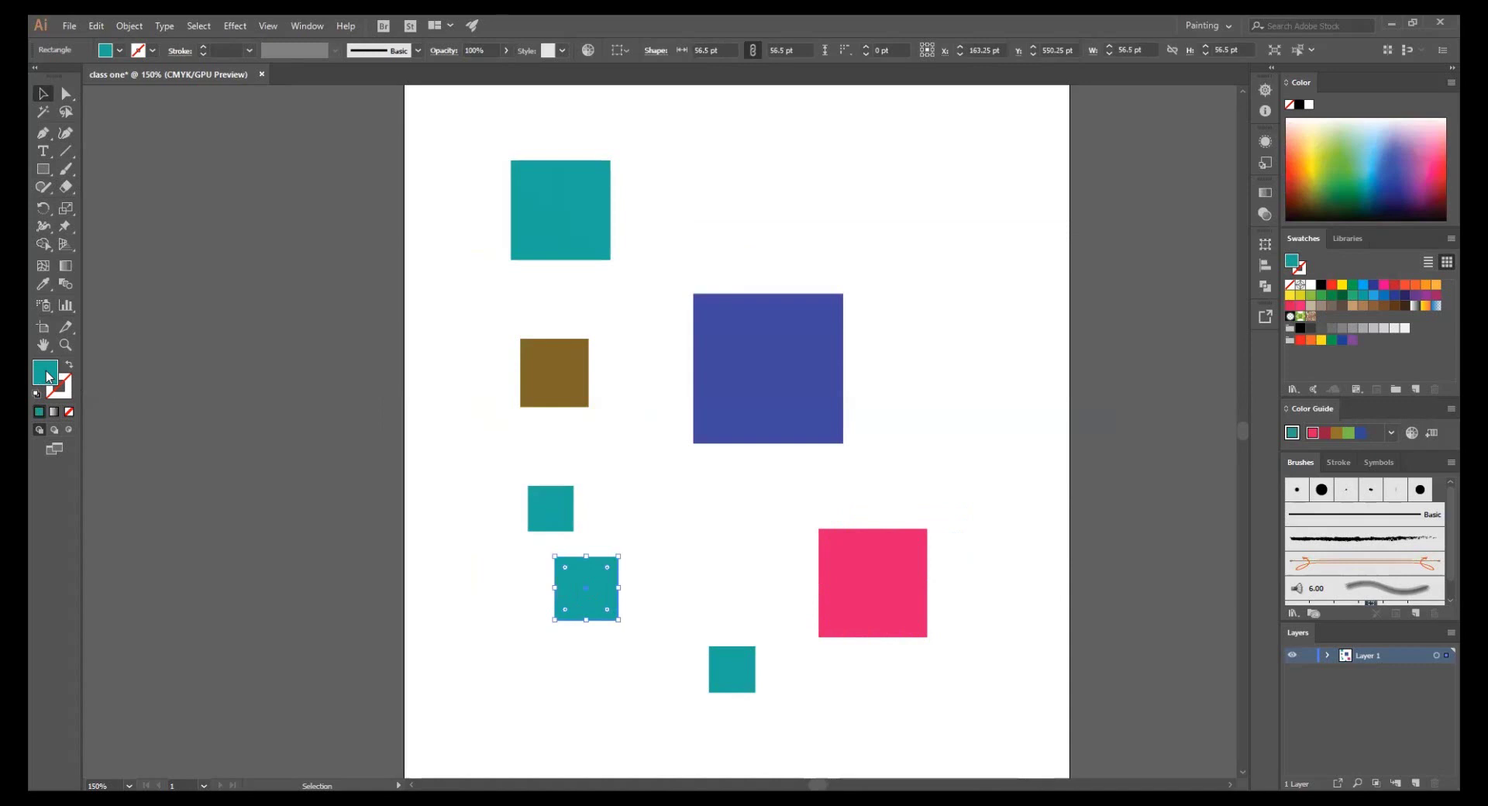
{"action": "double_click", "coordinate": [48, 377]}
{"action": "left_click", "coordinate": [917, 317]}
{"action": "left_click", "coordinate": [859, 317]}
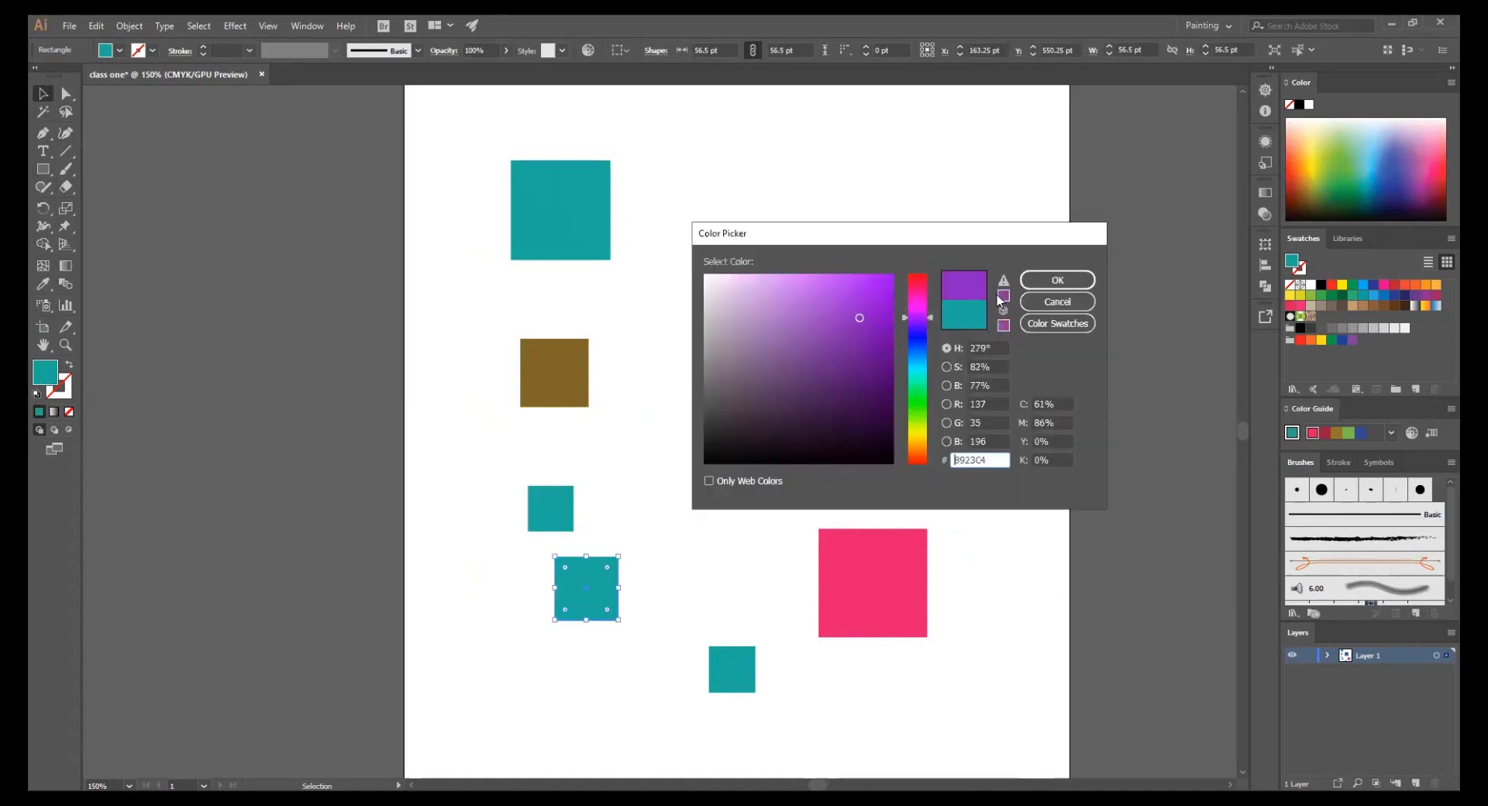
{"action": "key", "text": "Return"}
{"action": "left_click", "coordinate": [551, 508]}
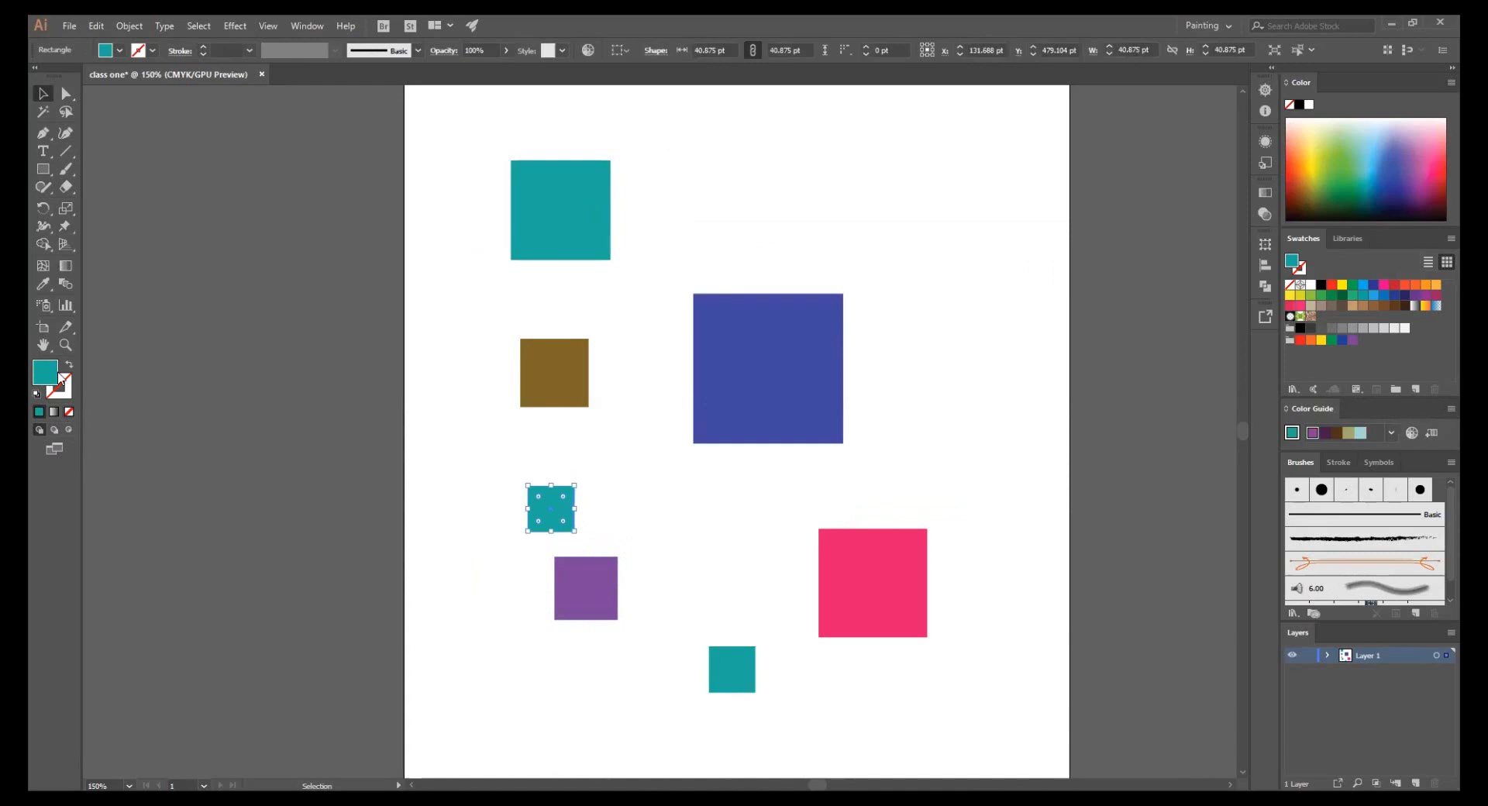
- Fill another square orange and the bottom square green
{"action": "double_click", "coordinate": [58, 378]}
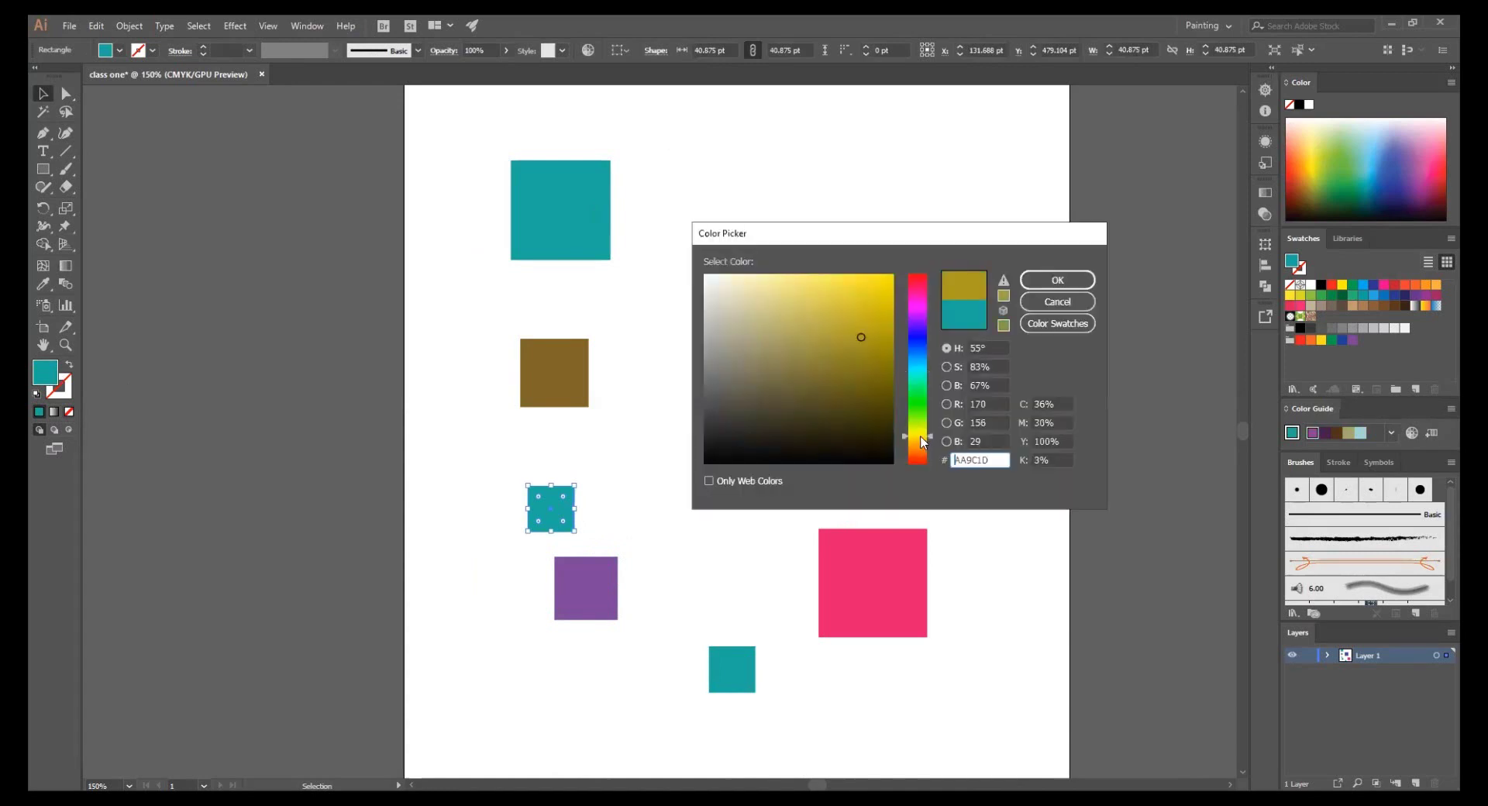
{"action": "left_click", "coordinate": [871, 312]}
{"action": "left_click", "coordinate": [928, 447]}
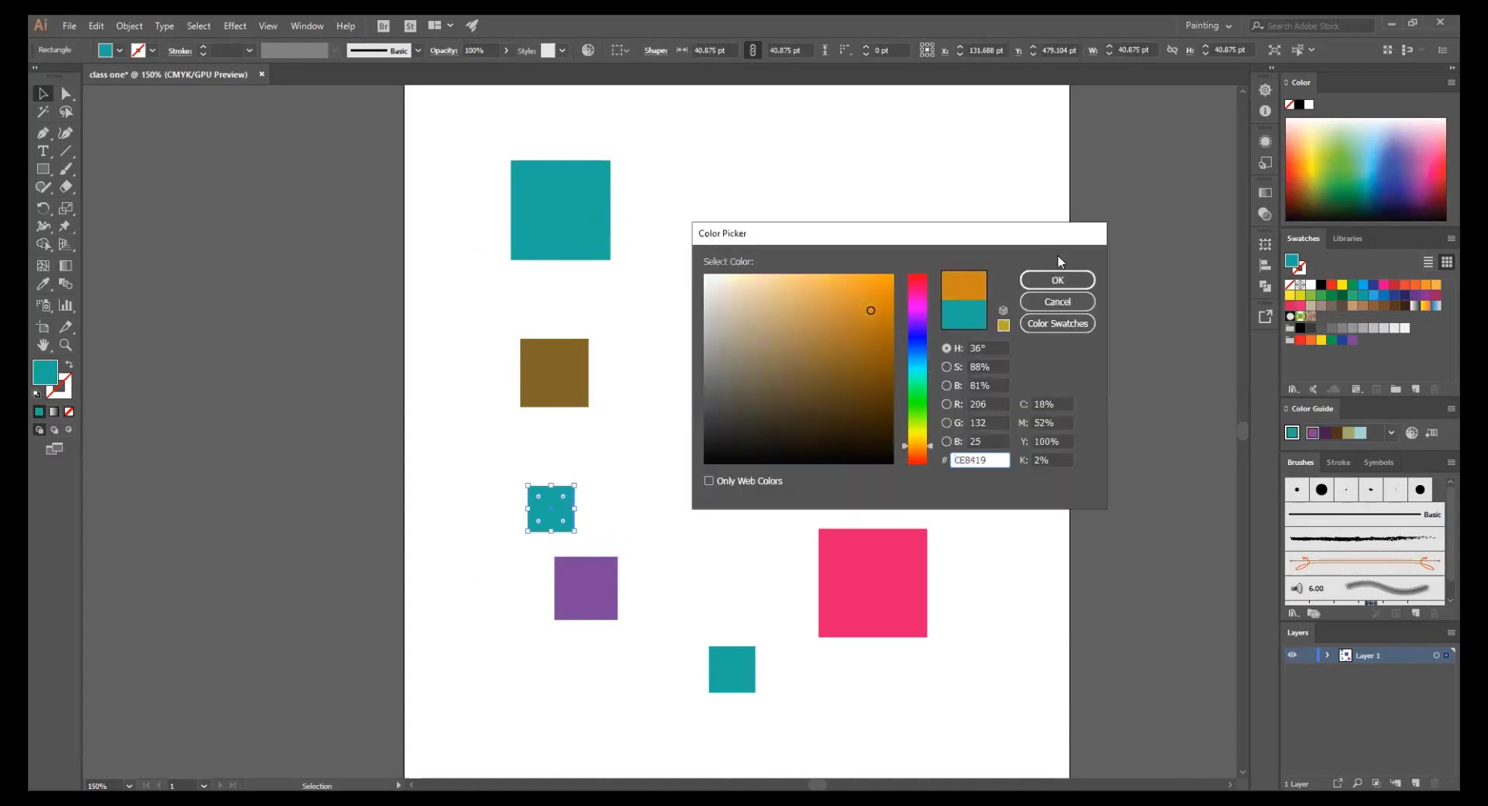
{"action": "left_click", "coordinate": [1053, 283]}
{"action": "left_click", "coordinate": [728, 657]}
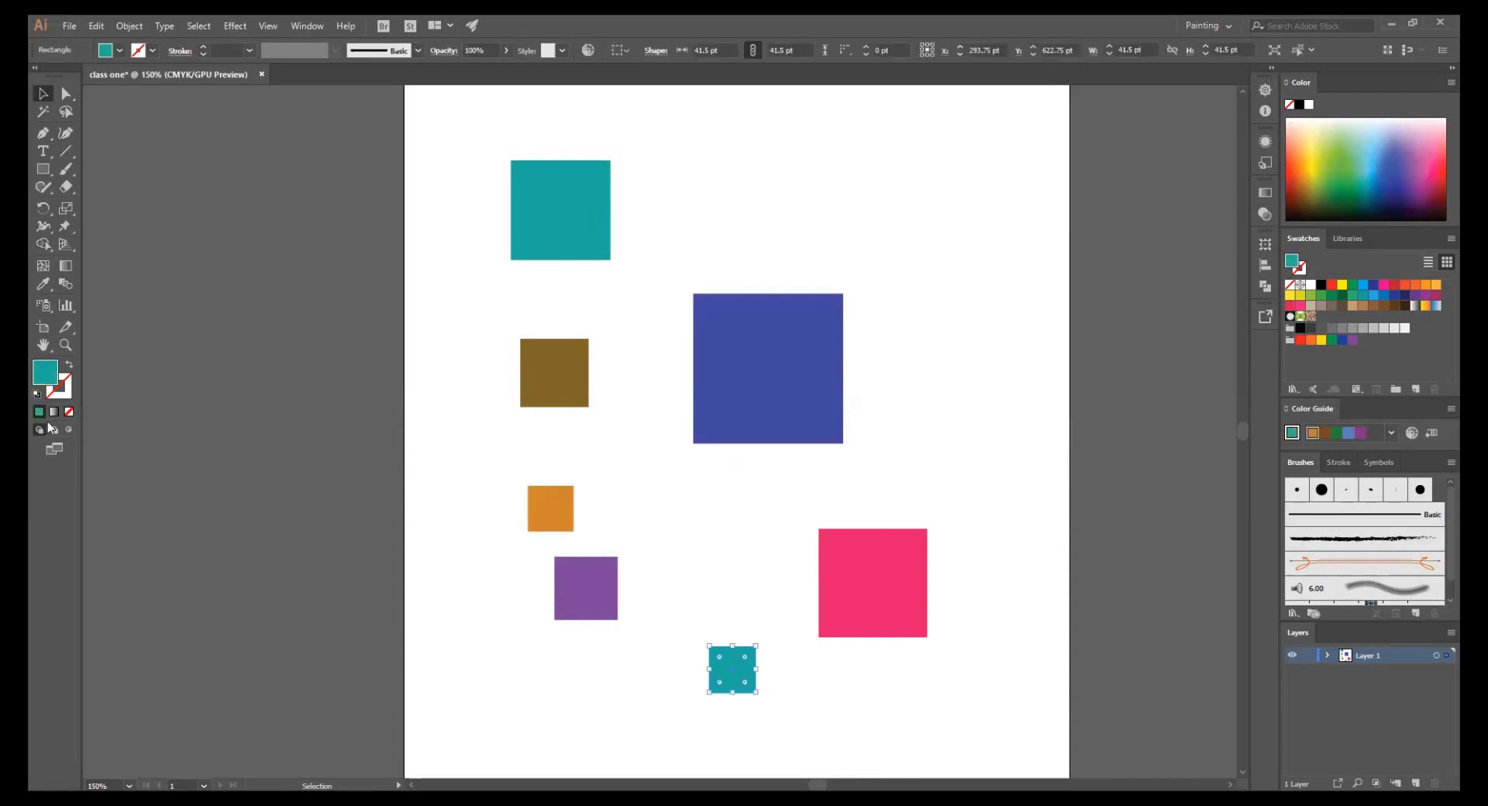
{"action": "double_click", "coordinate": [44, 387]}
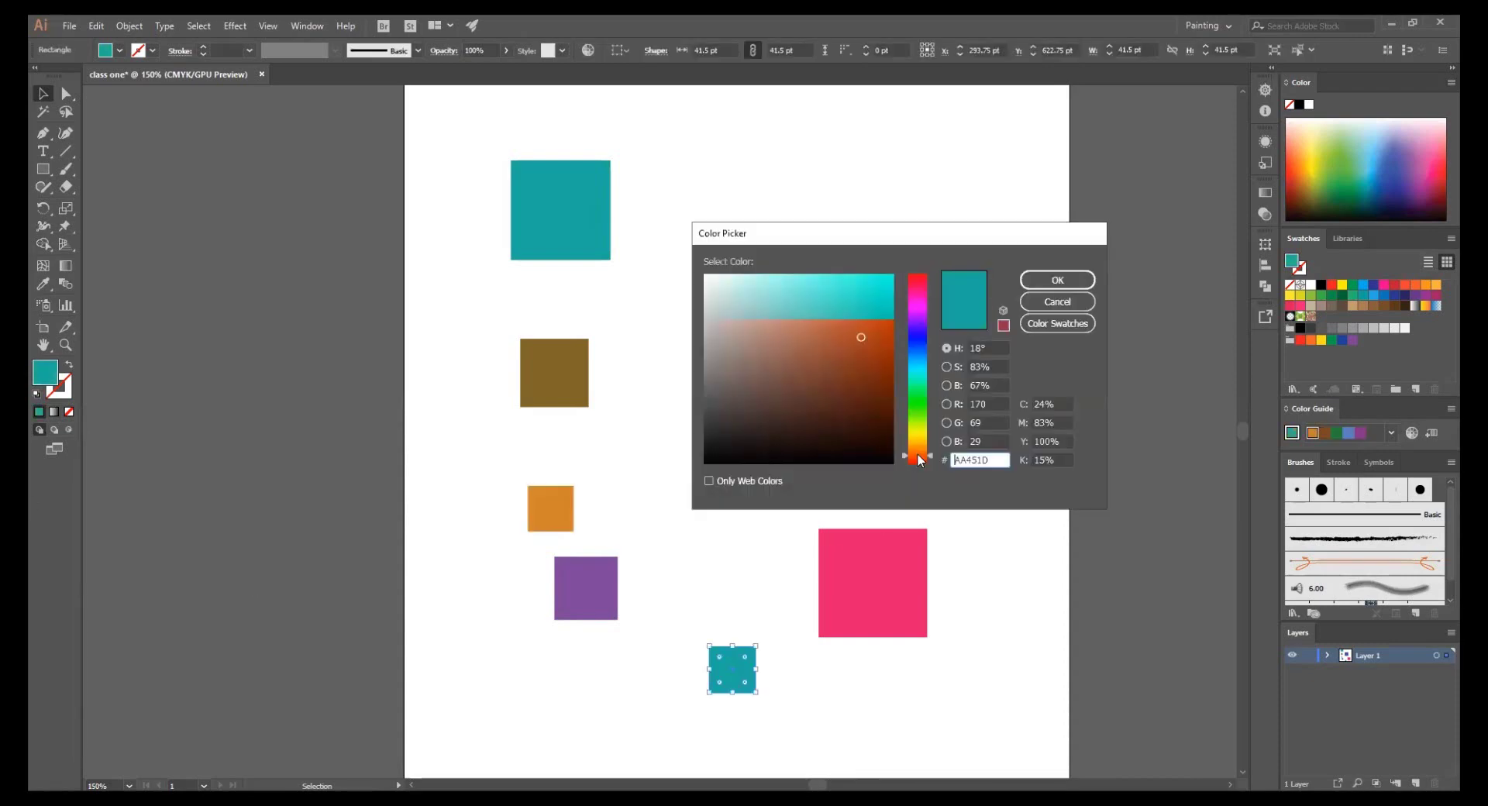
{"action": "left_click", "coordinate": [919, 451]}
{"action": "left_click_drag", "start_coordinate": [921, 439], "coordinate": [919, 411]}
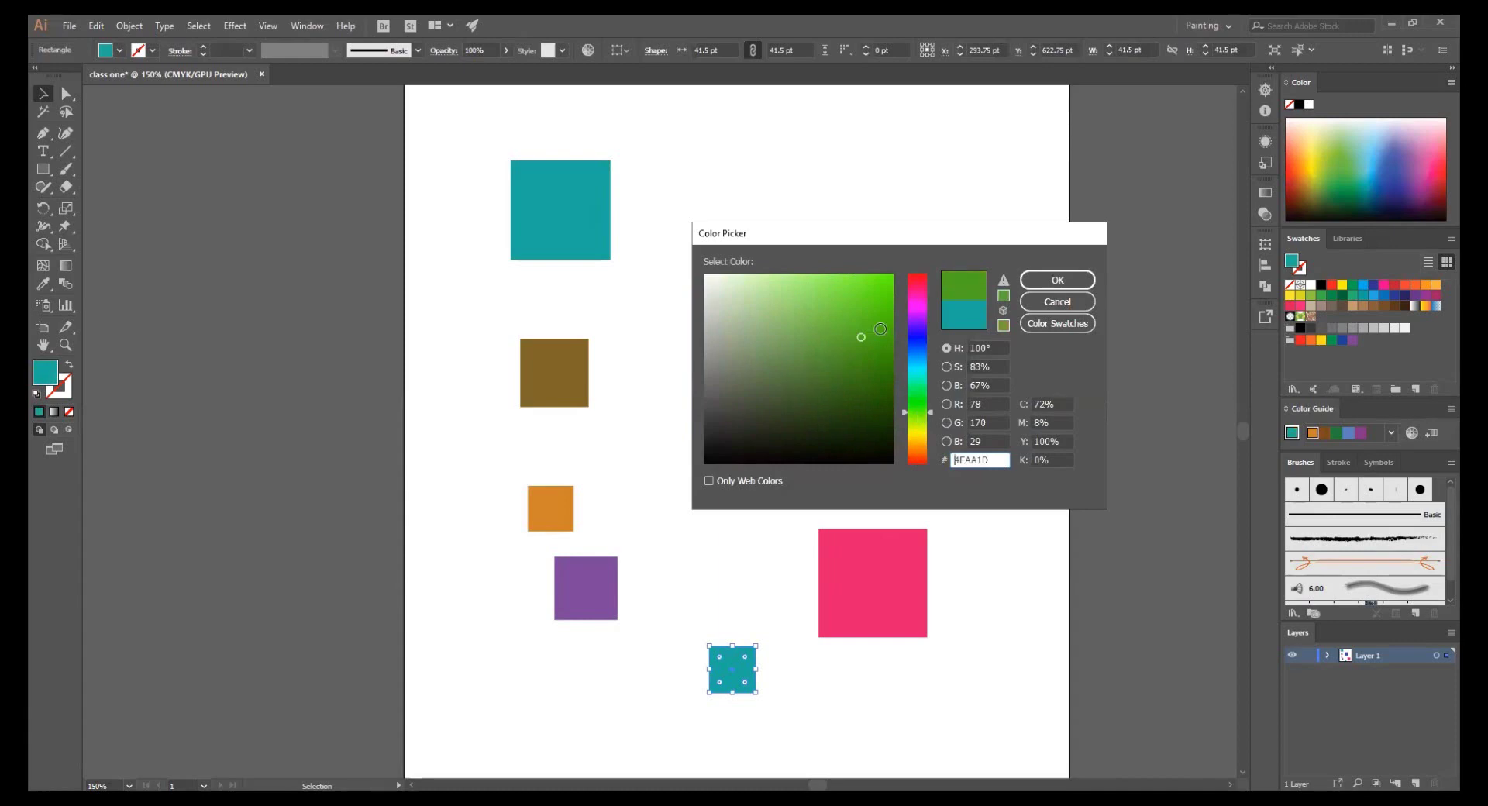
{"action": "left_click", "coordinate": [877, 369]}
- Confirm the green colour, zoom out, and move the teal, blue and brown squares
{"action": "left_click", "coordinate": [1070, 281]}
{"action": "key", "text": "ctrl+1"}
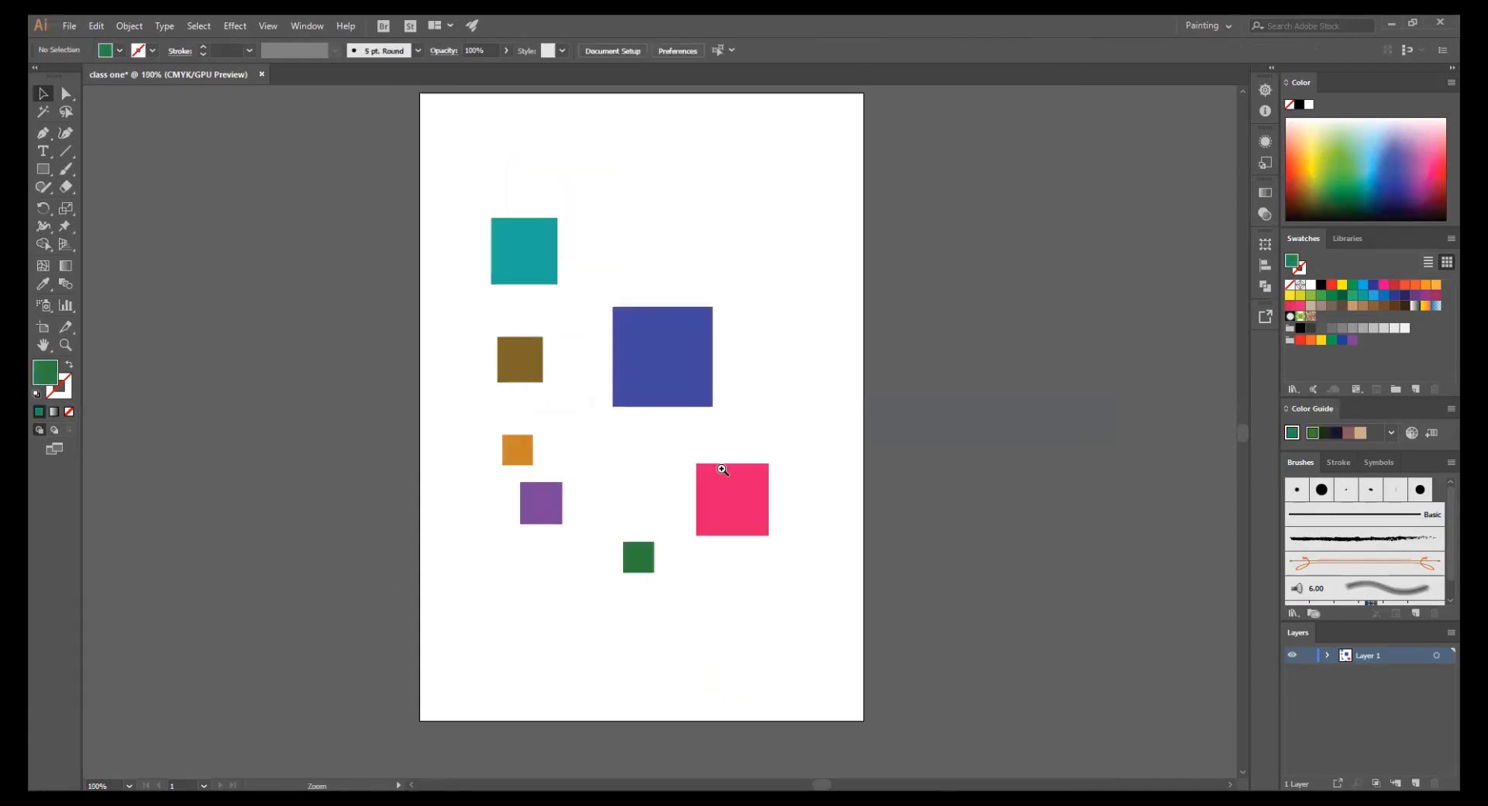
{"action": "left_click_drag", "start_coordinate": [503, 218], "coordinate": [685, 488]}
{"action": "left_click", "coordinate": [662, 239]}
{"action": "left_click_drag", "start_coordinate": [602, 225], "coordinate": [677, 179]}
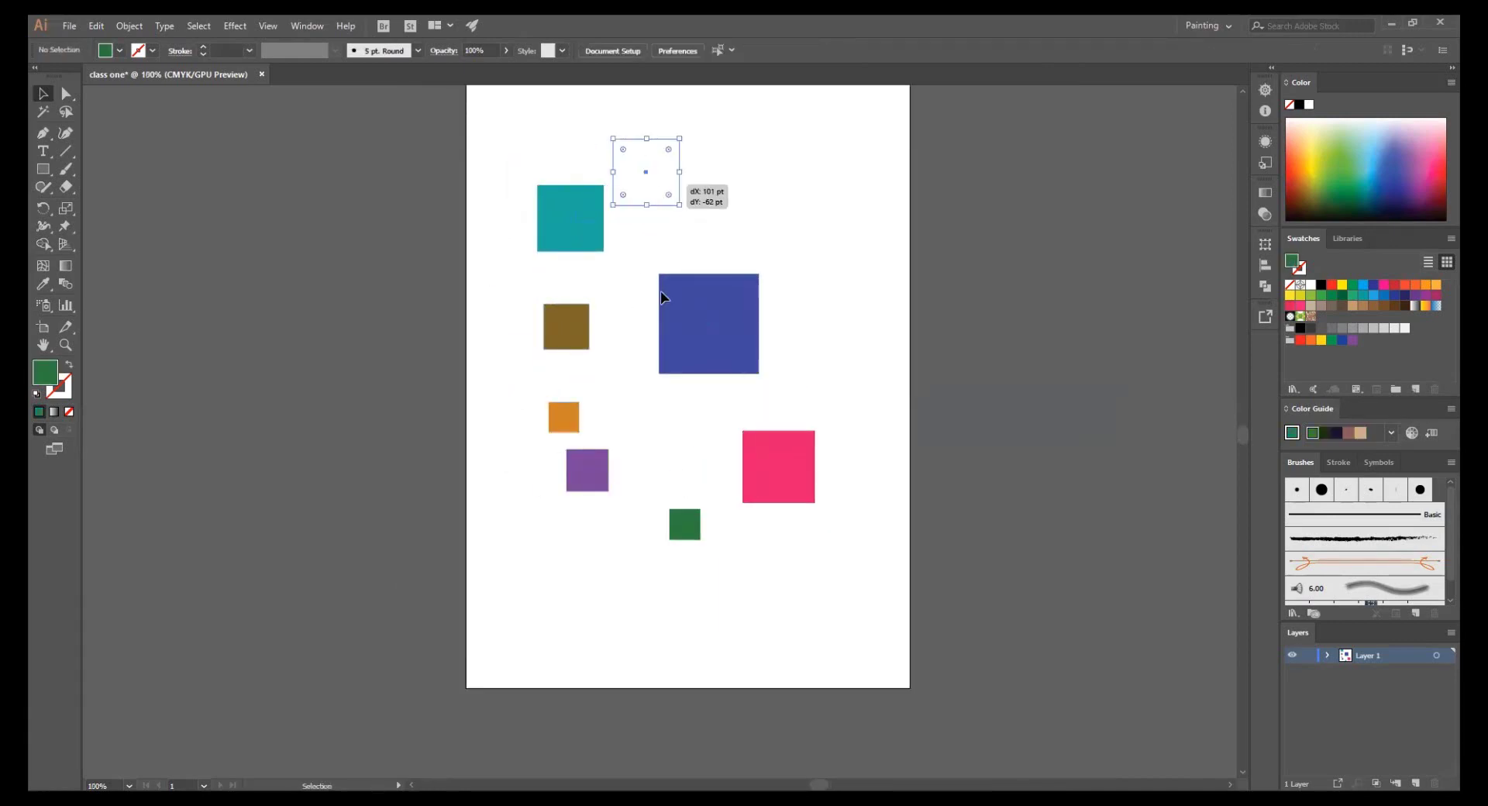
{"action": "left_click_drag", "start_coordinate": [702, 325], "coordinate": [730, 322]}
- Move the orange, purple, green and pink squares, then marquee-select all seven
{"action": "left_click_drag", "start_coordinate": [588, 347], "coordinate": [585, 318]}
{"action": "left_click_drag", "start_coordinate": [576, 416], "coordinate": [621, 381]}
{"action": "left_click_drag", "start_coordinate": [588, 473], "coordinate": [566, 506]}
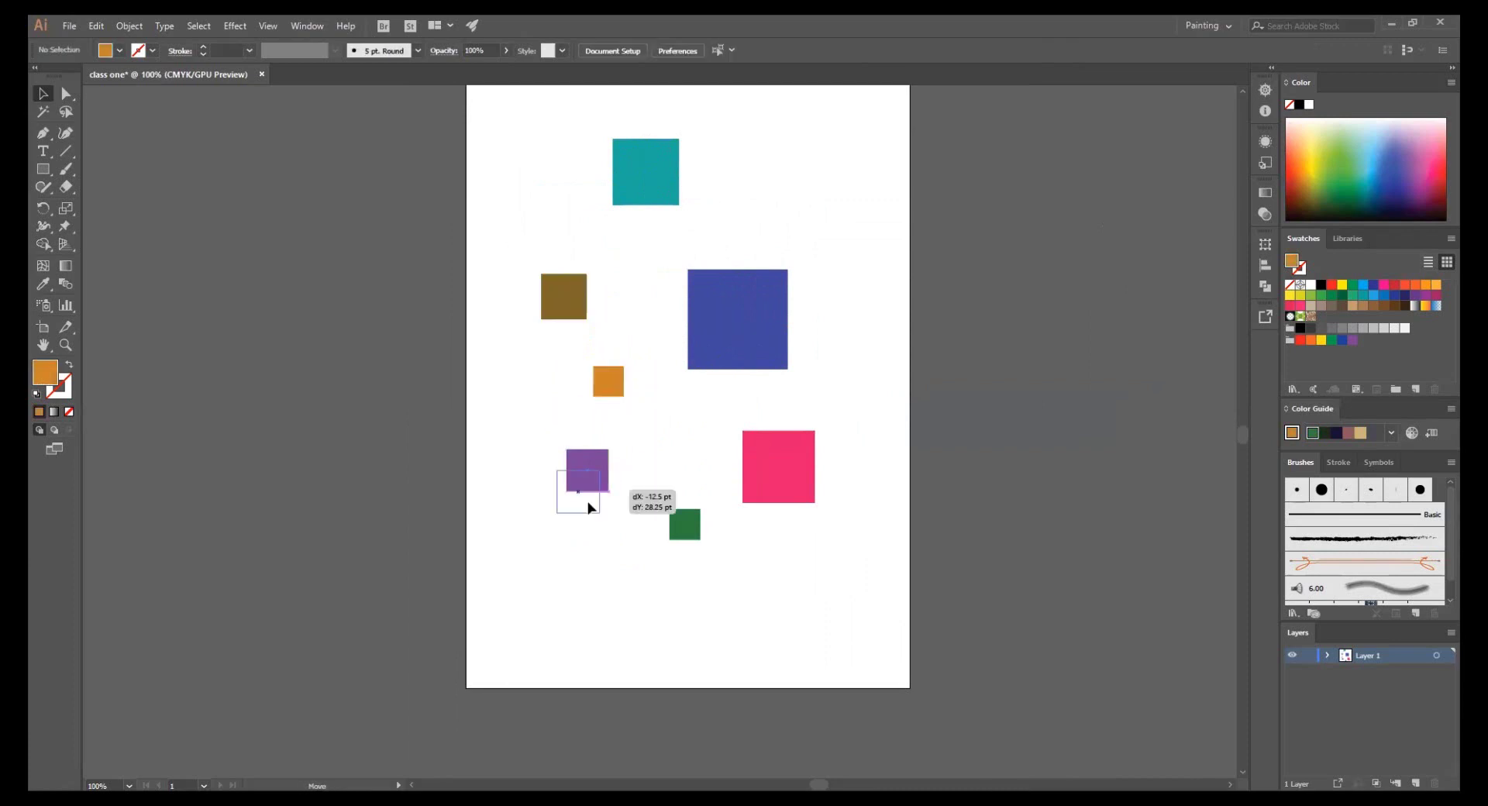
{"action": "left_click_drag", "start_coordinate": [683, 535], "coordinate": [688, 566]}
{"action": "left_click_drag", "start_coordinate": [801, 477], "coordinate": [834, 499]}
{"action": "scroll", "coordinate": [678, 421], "scroll_direction": "up", "scroll_amount": 2}
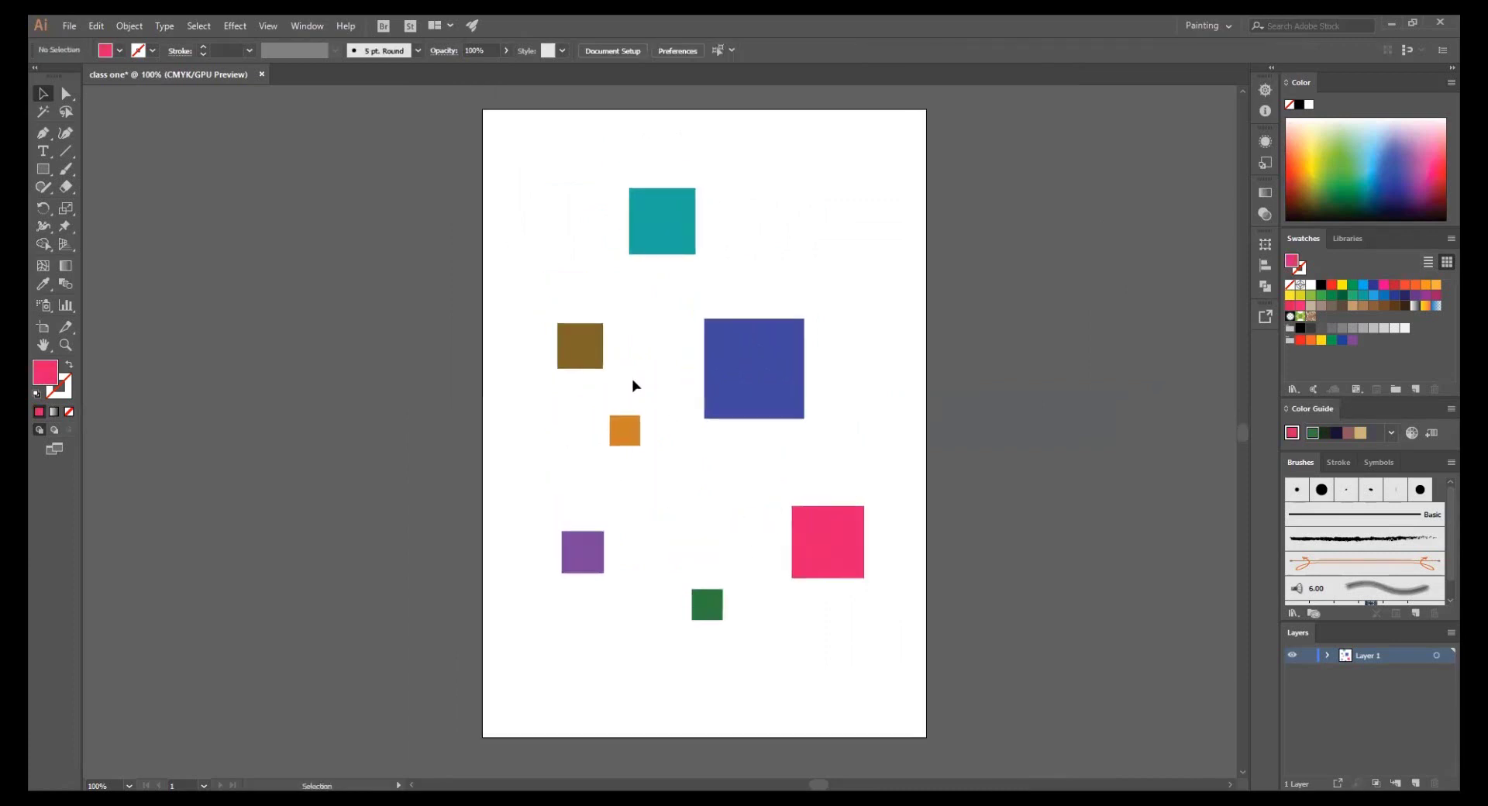
{"action": "left_click_drag", "start_coordinate": [519, 172], "coordinate": [924, 641]}
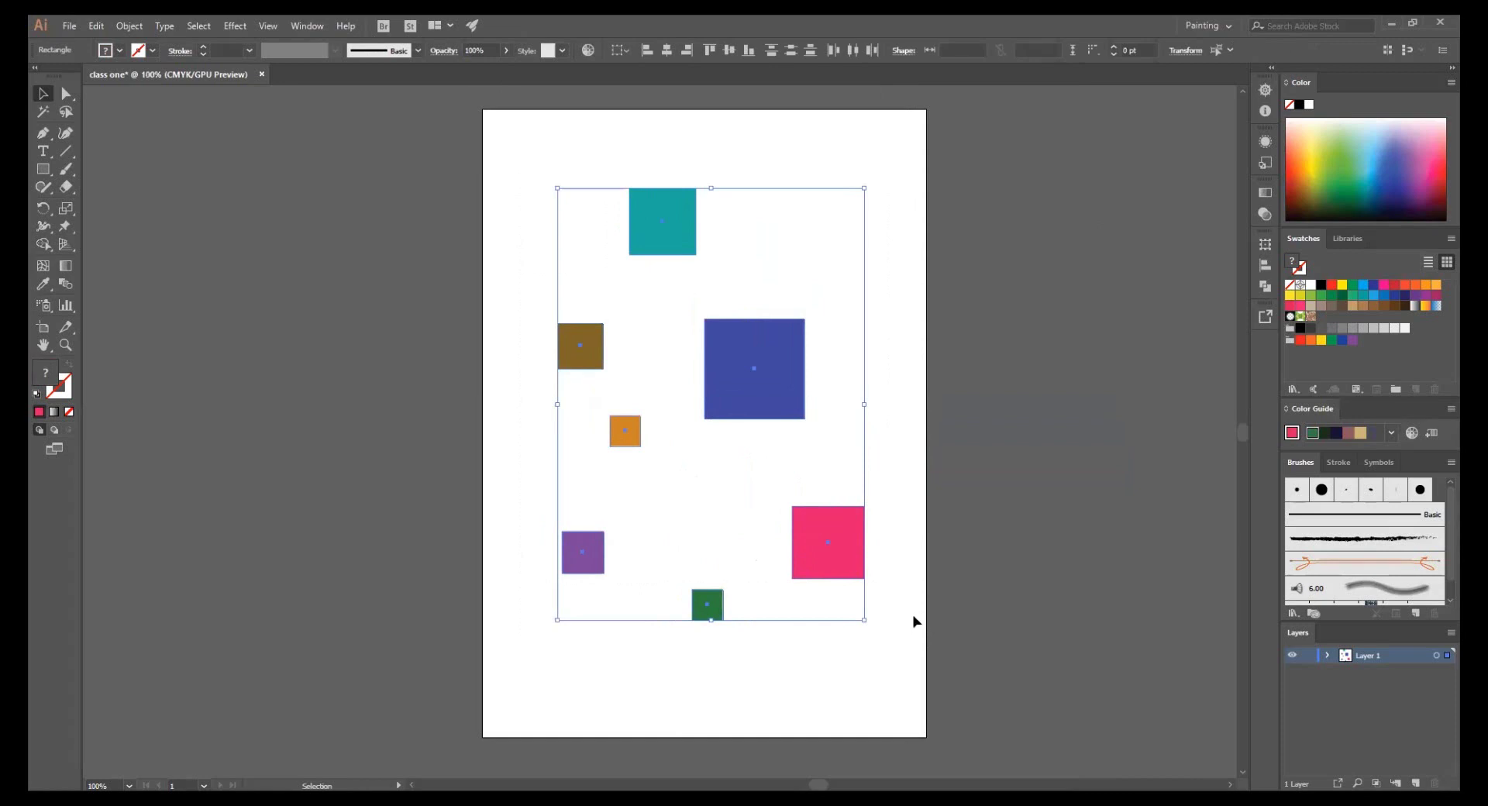
{"action": "mouse_move", "coordinate": [887, 655]}
{"action": "left_mouse_down"}
{"action": "mouse_move", "coordinate": [508, 200]}
{"action": "mouse_move", "coordinate": [913, 663]}
{"action": "left_mouse_up"}
{"action": "left_click", "coordinate": [613, 318]}
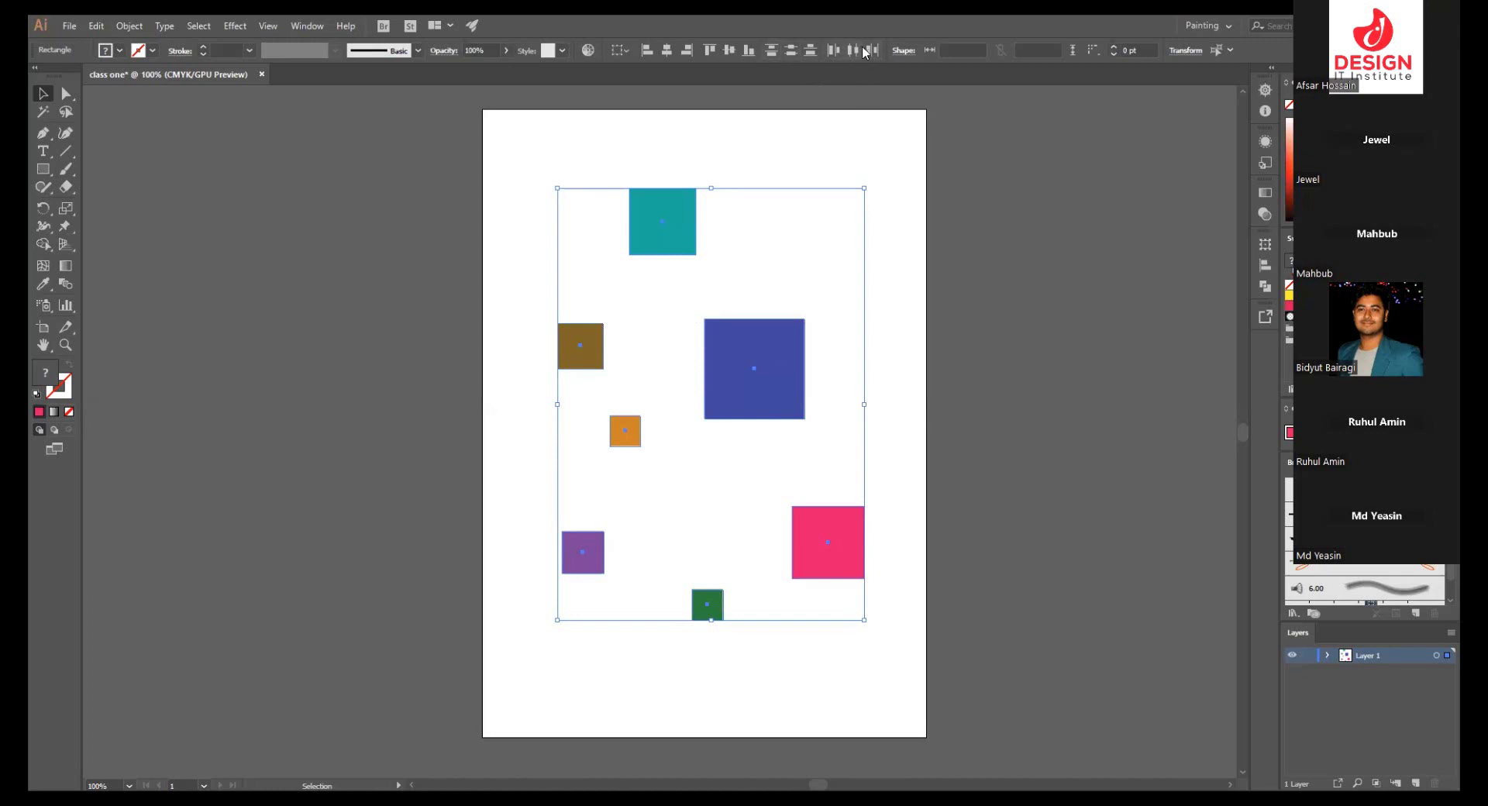
- Line the seven squares up in one vertical column, evenly spaced by centres
{"action": "left_click_drag", "start_coordinate": [527, 153], "coordinate": [863, 649]}
{"action": "left_click", "coordinate": [668, 50]}
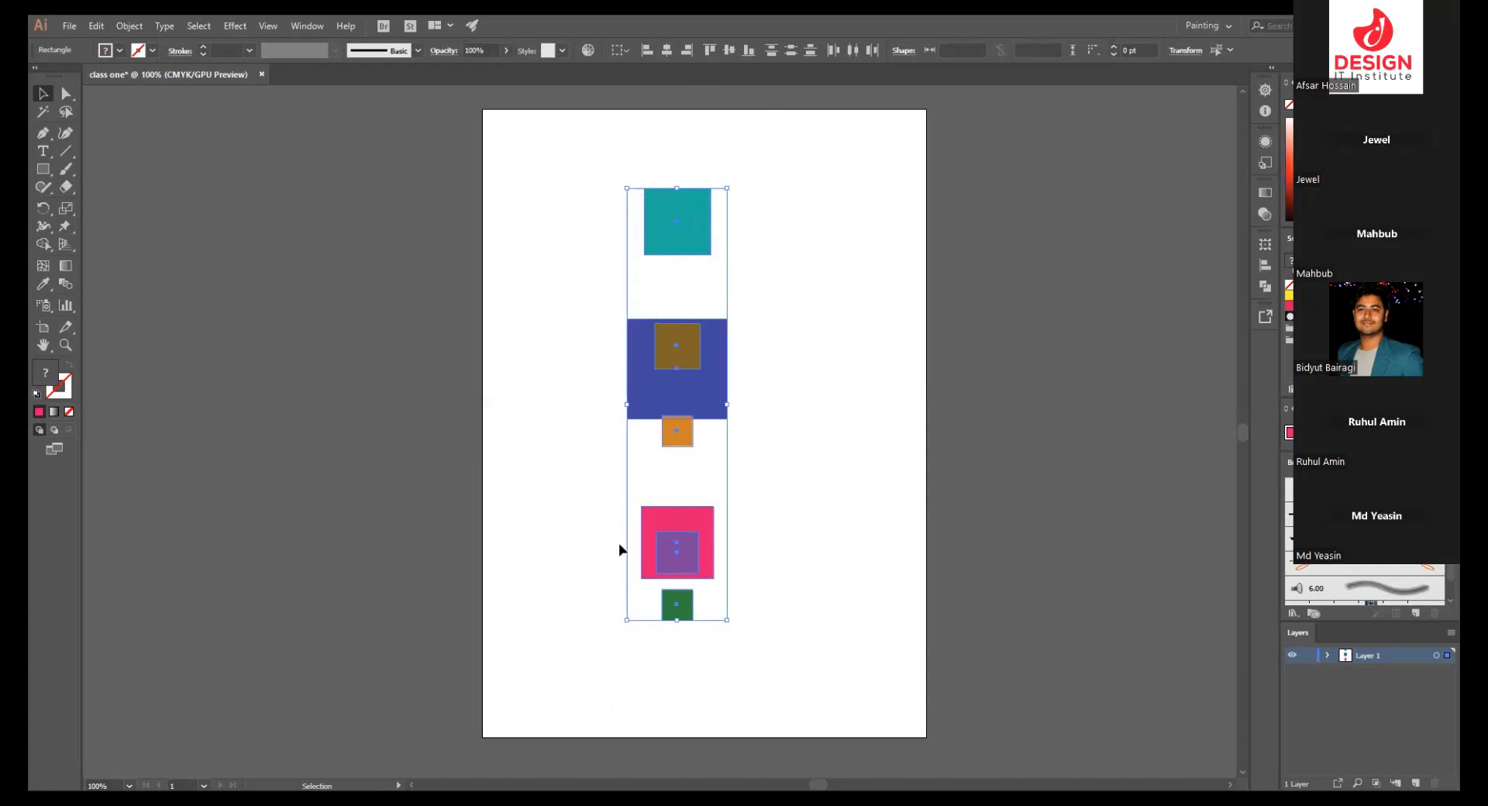
{"action": "left_click", "coordinate": [793, 50]}
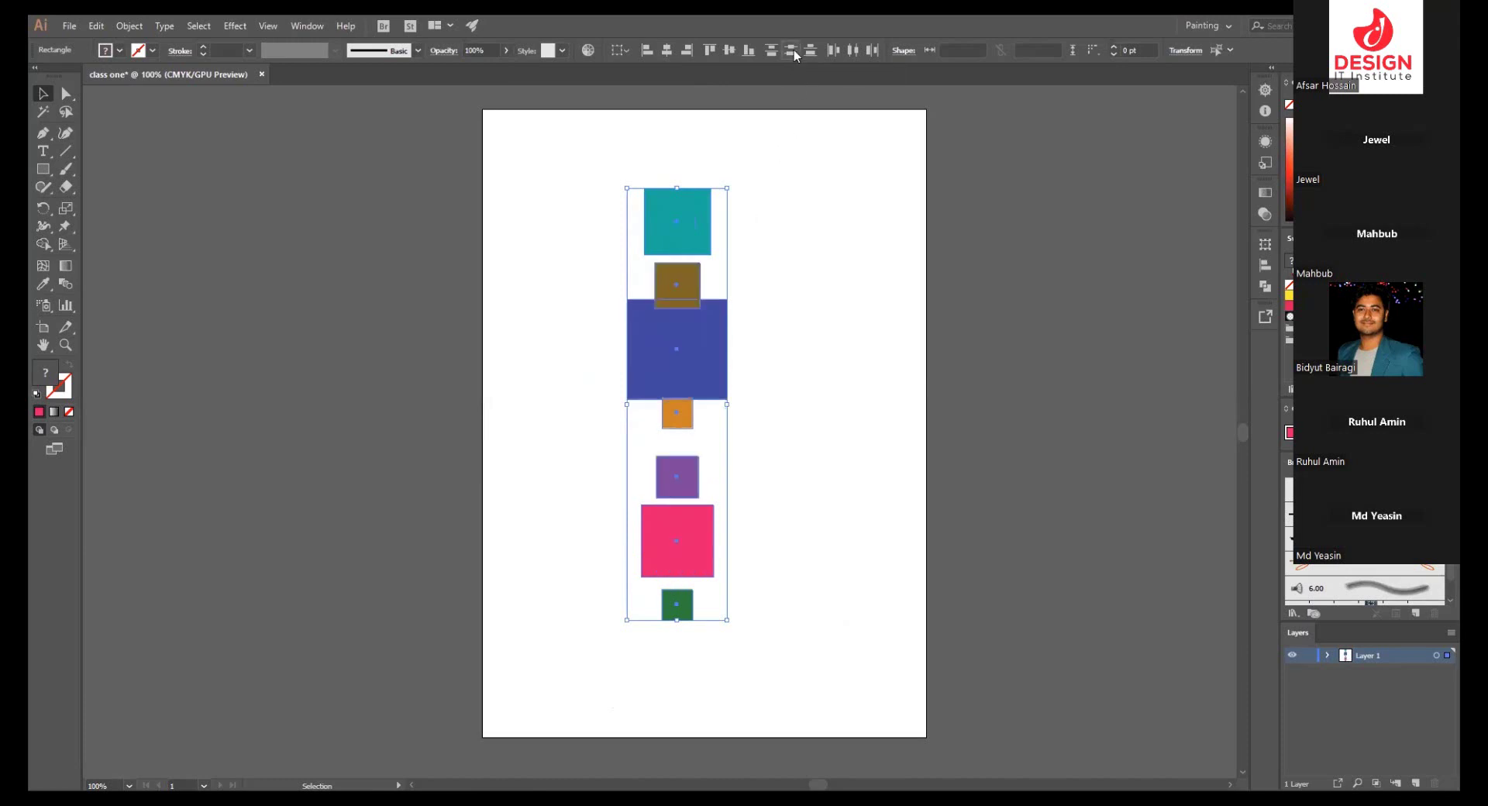
{"action": "left_click", "coordinate": [736, 301]}
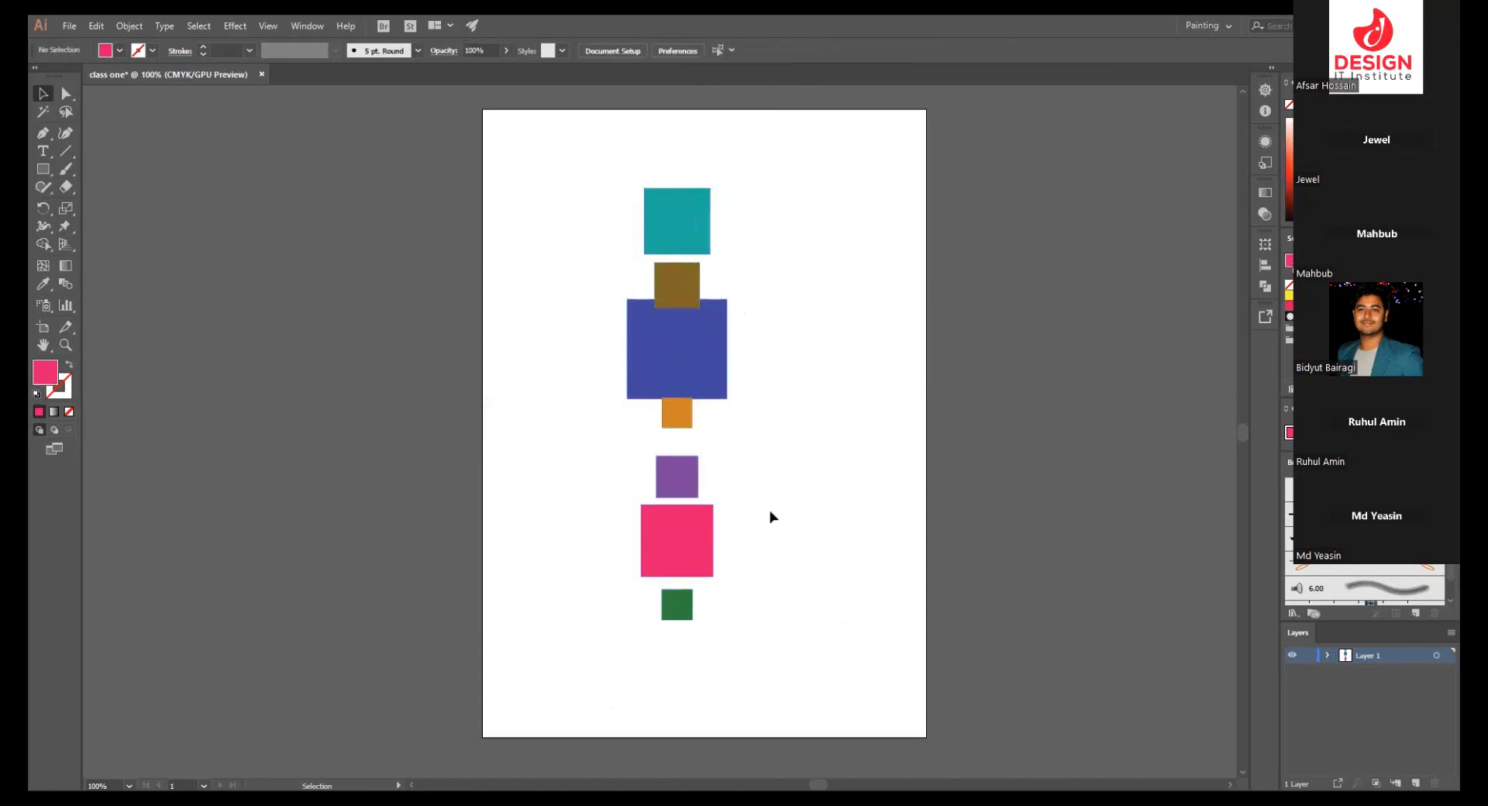
{"action": "left_click_drag", "start_coordinate": [675, 608], "coordinate": [670, 669]}
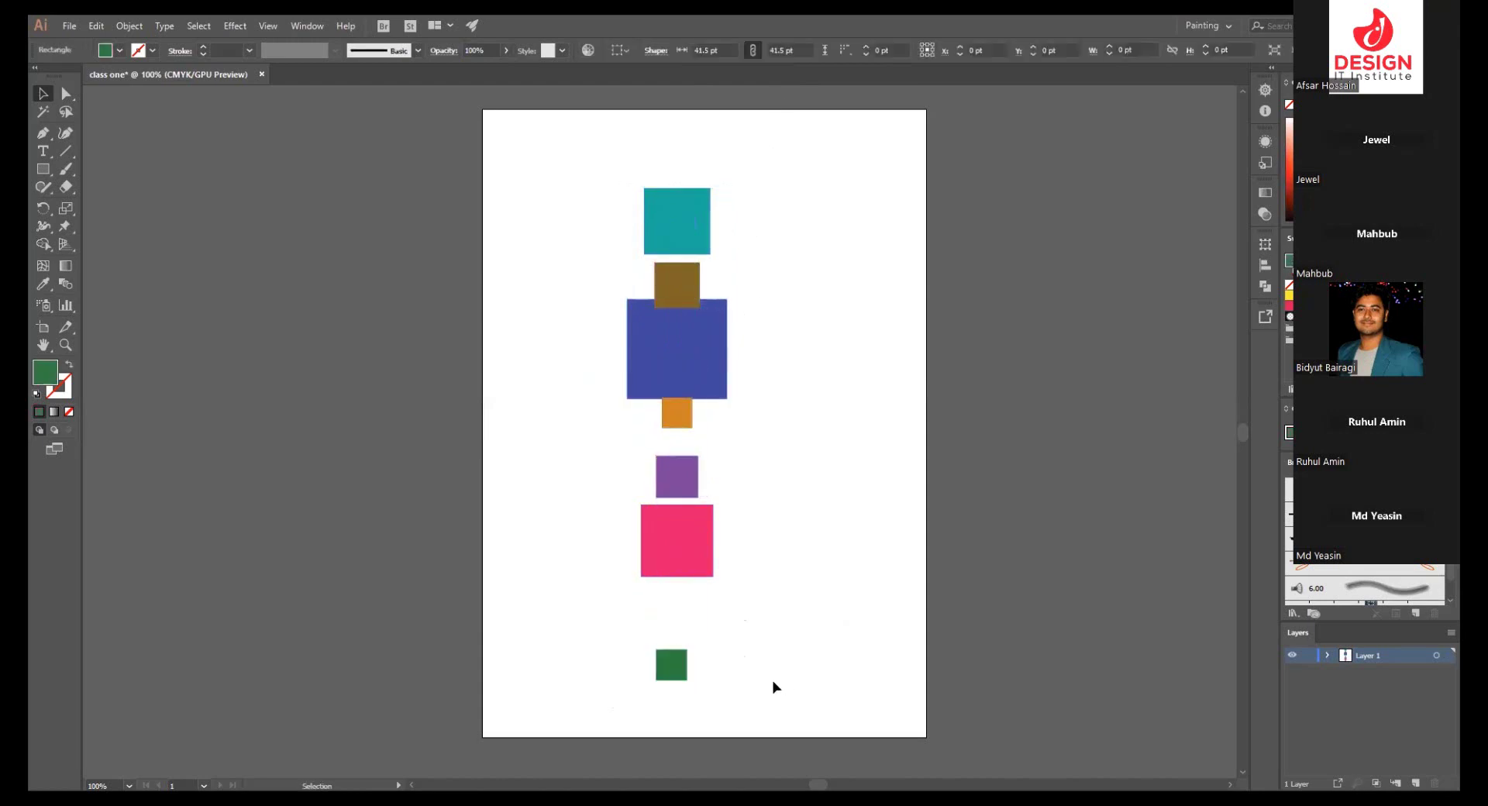
{"action": "left_click_drag", "start_coordinate": [774, 688], "coordinate": [605, 163]}
{"action": "left_click", "coordinate": [791, 49]}
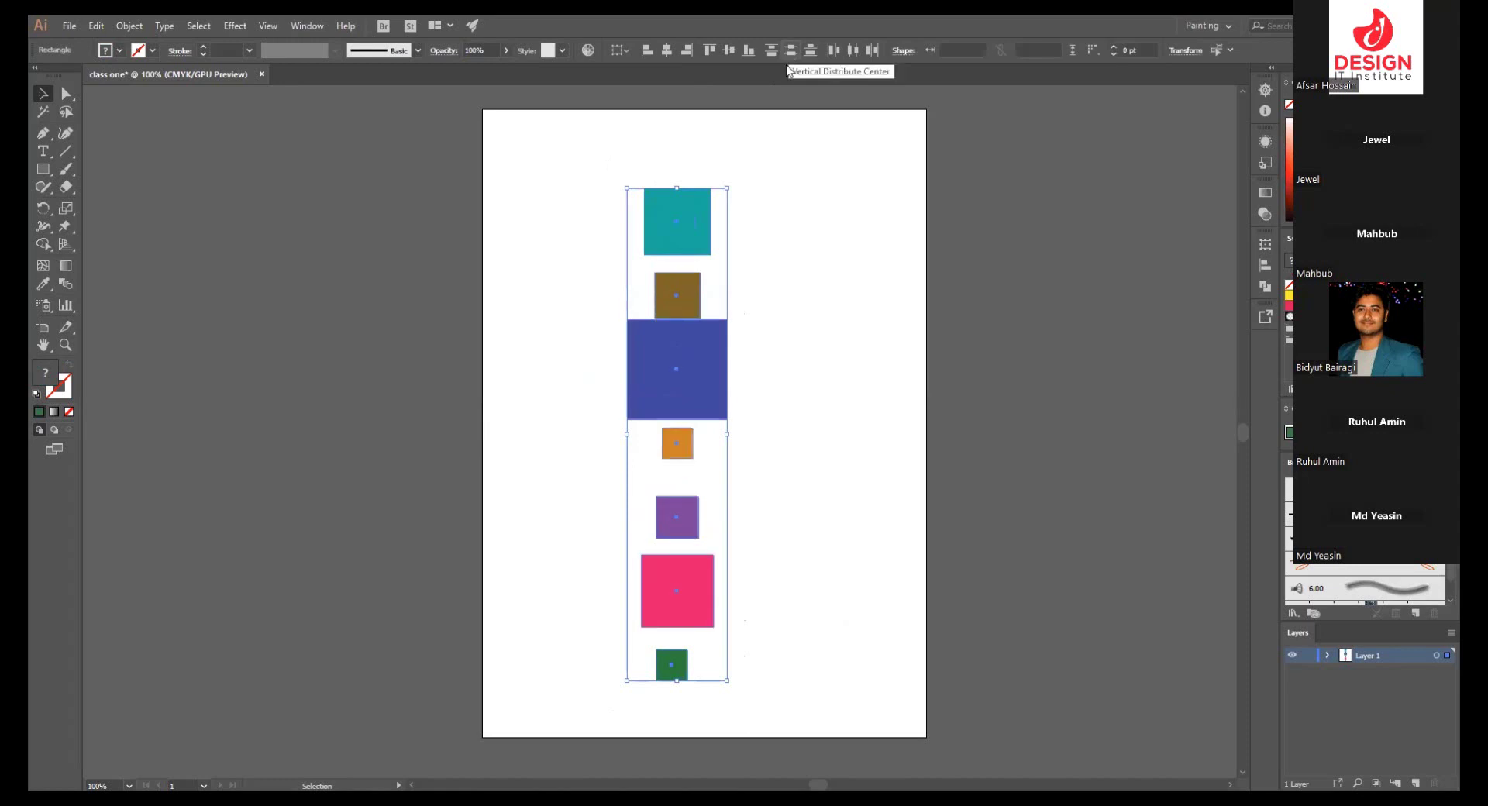
{"action": "left_click", "coordinate": [785, 253]}
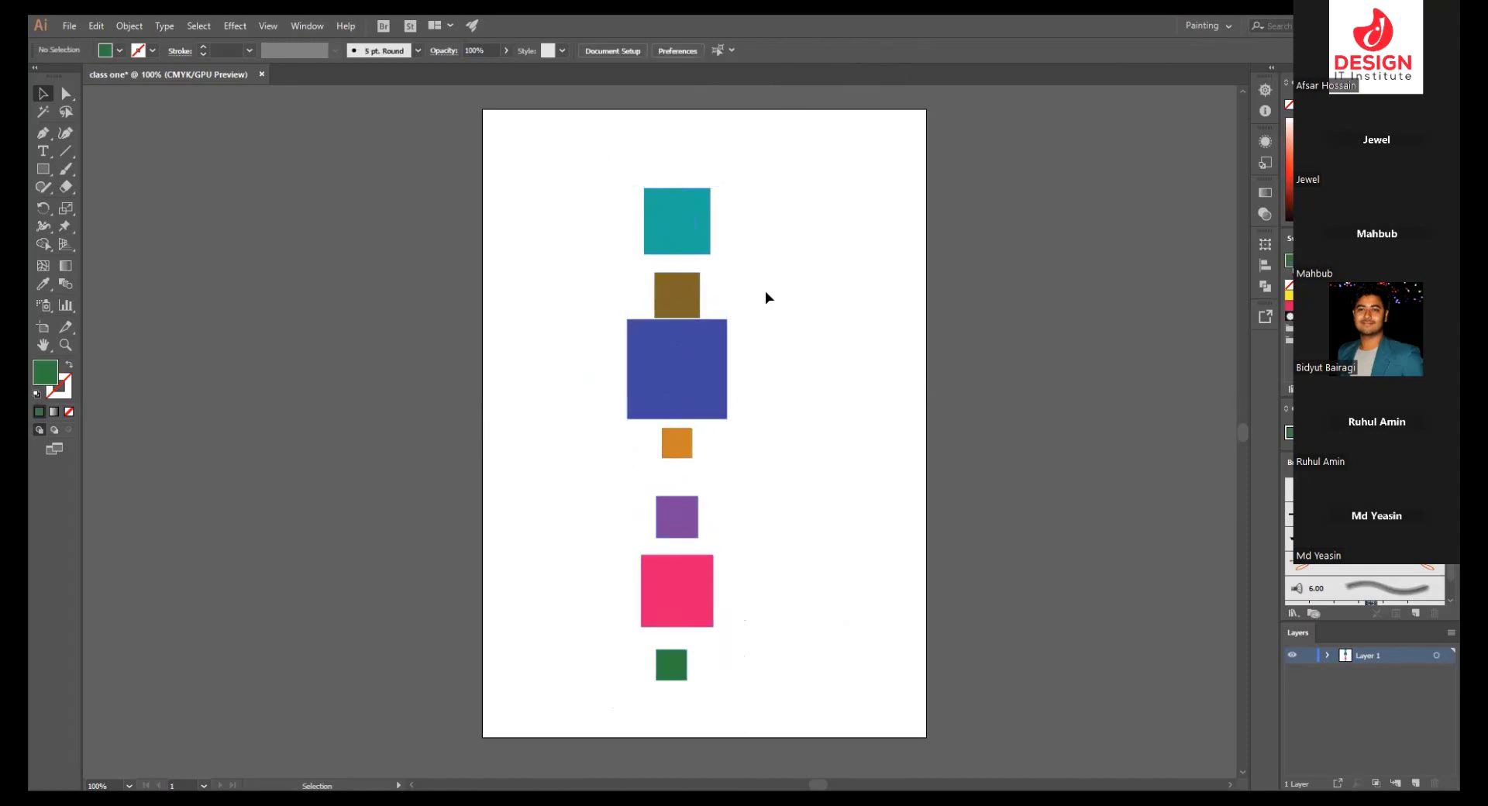
- Move the six brown-to-green squares off the artboard's left and copy the teal square below
{"action": "left_click_drag", "start_coordinate": [770, 278], "coordinate": [608, 684]}
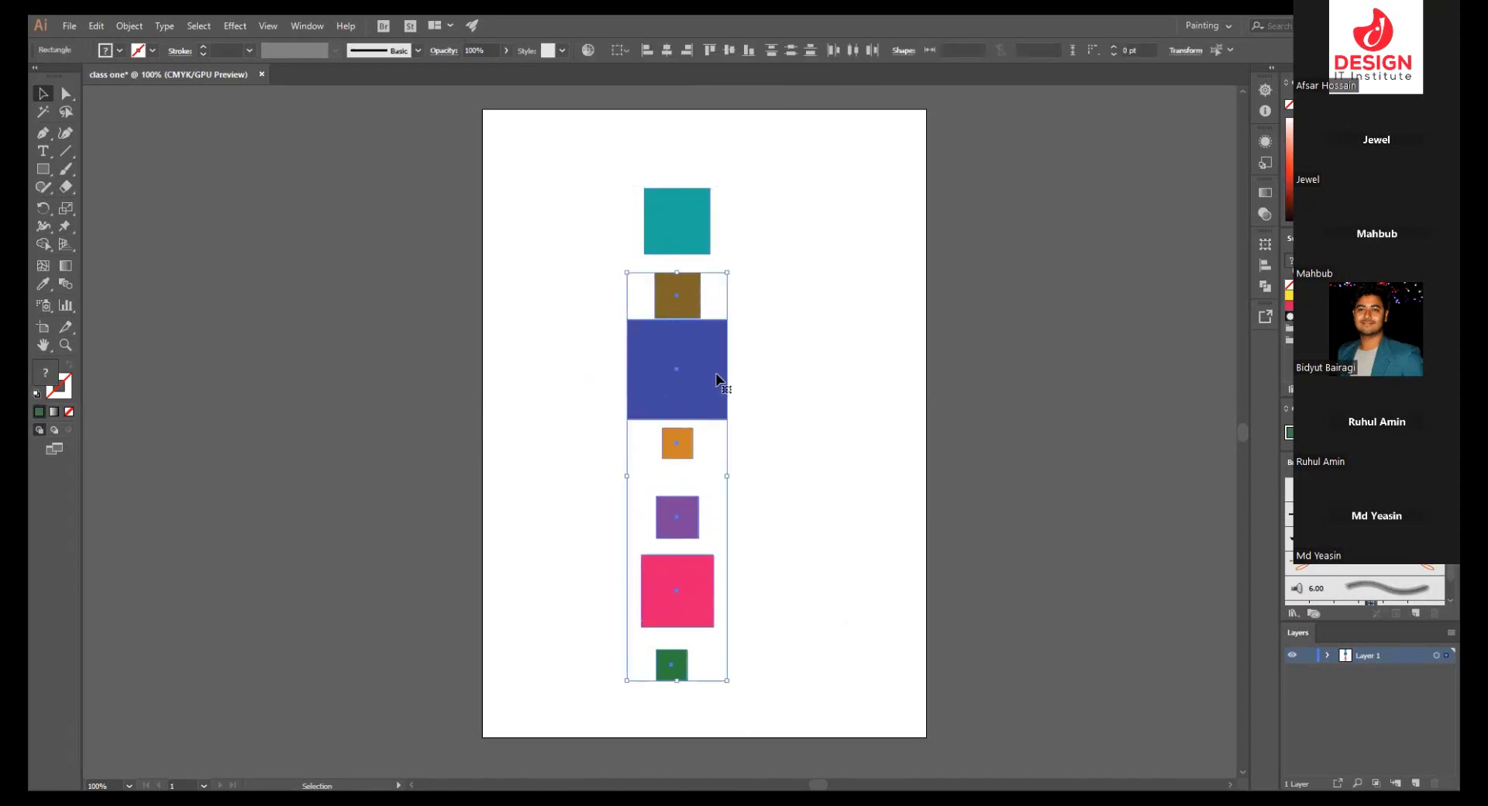
{"action": "left_click_drag", "start_coordinate": [717, 382], "coordinate": [473, 373]}
{"action": "mouse_move", "coordinate": [677, 230]}
{"action": "left_mouse_down"}
{"action": "mouse_move", "coordinate": [677, 314]}
{"action": "mouse_move", "coordinate": [757, 420]}
{"action": "mouse_move", "coordinate": [674, 542]}
{"action": "mouse_move", "coordinate": [766, 584]}
{"action": "left_mouse_up"}
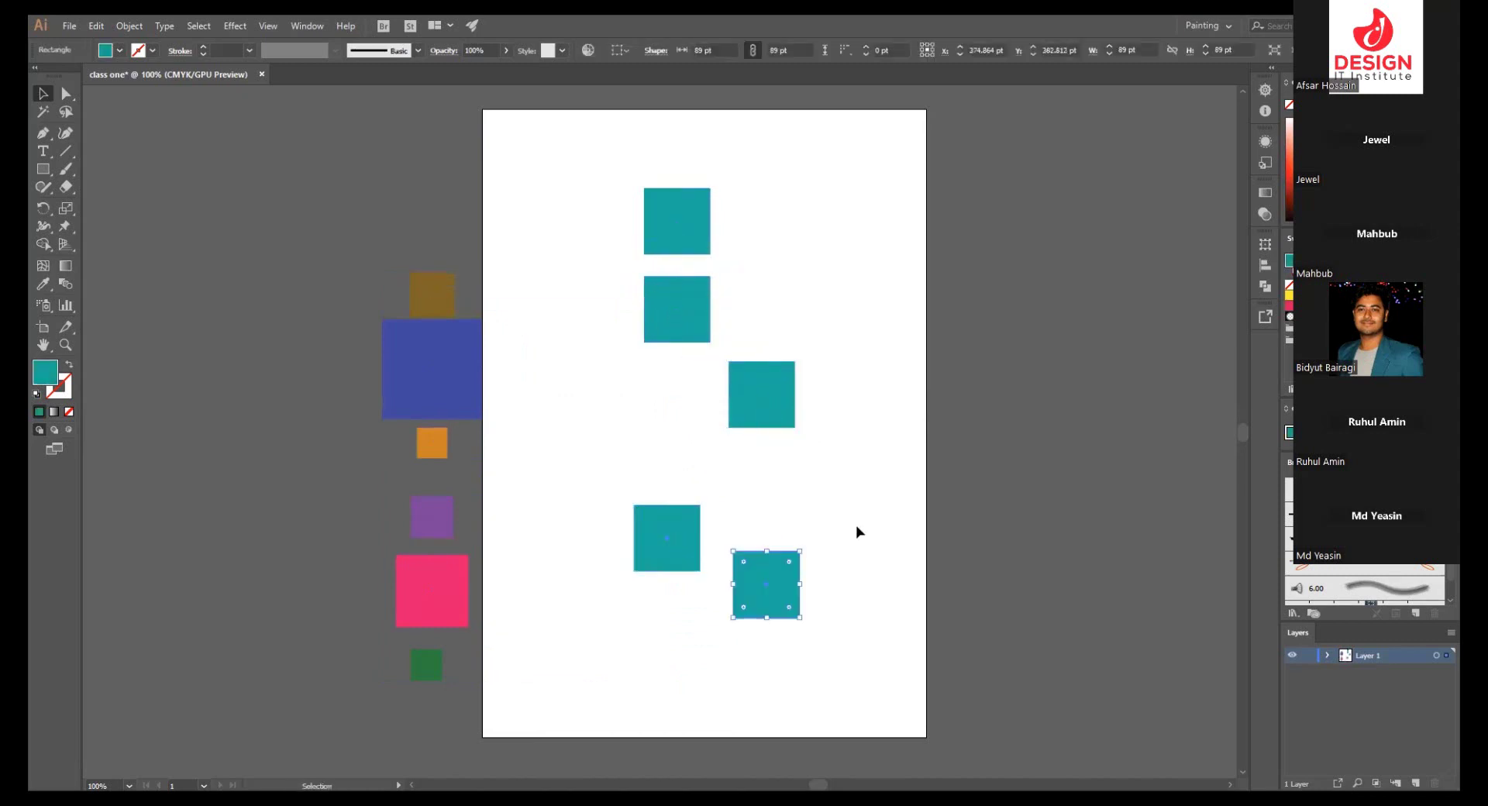
- Centre-align the five teal squares in one column and space them evenly
{"action": "left_click", "coordinate": [856, 524]}
{"action": "left_click_drag", "start_coordinate": [839, 675], "coordinate": [568, 154]}
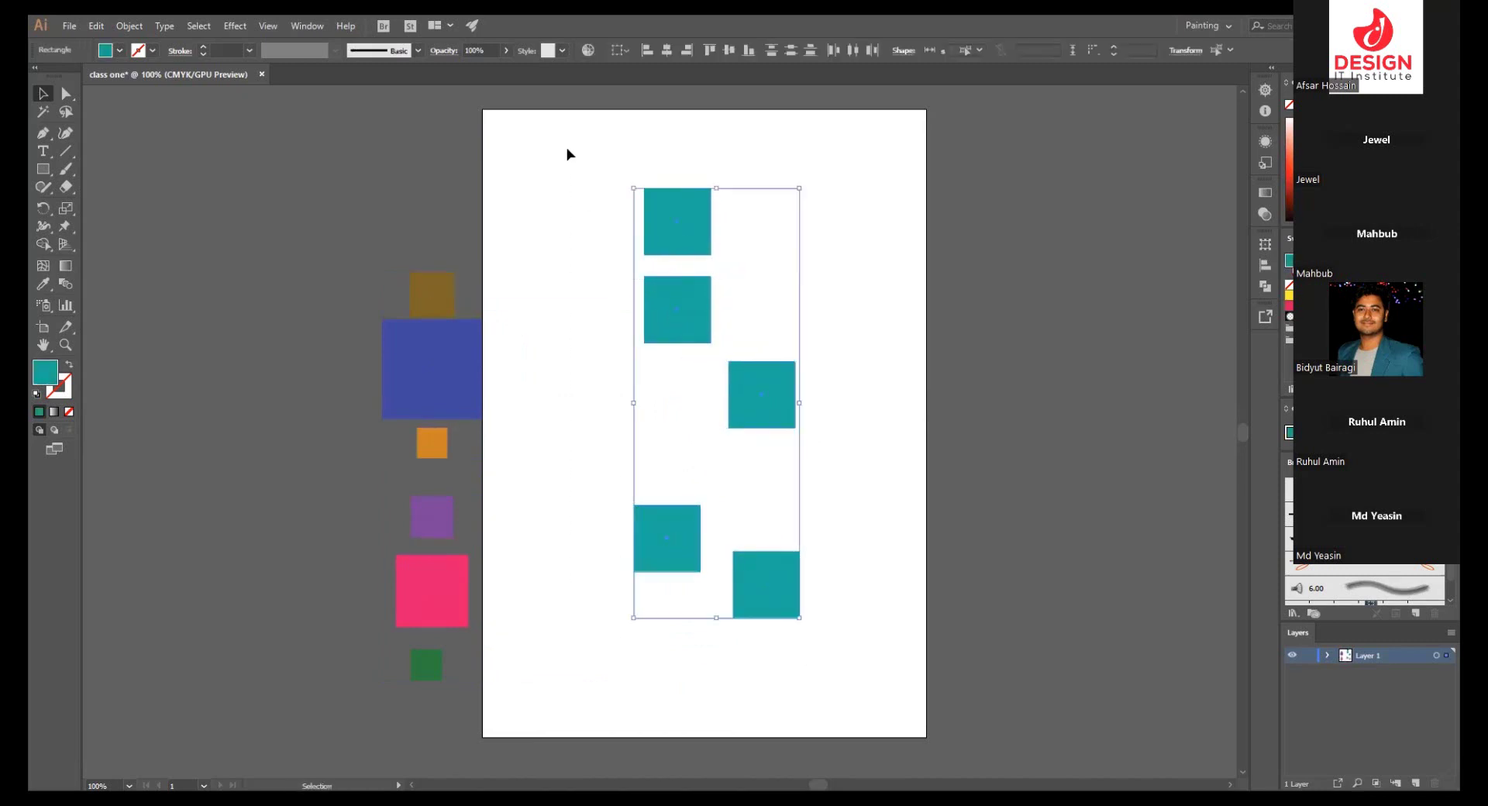
{"action": "left_click", "coordinate": [668, 49]}
{"action": "left_click", "coordinate": [802, 223]}
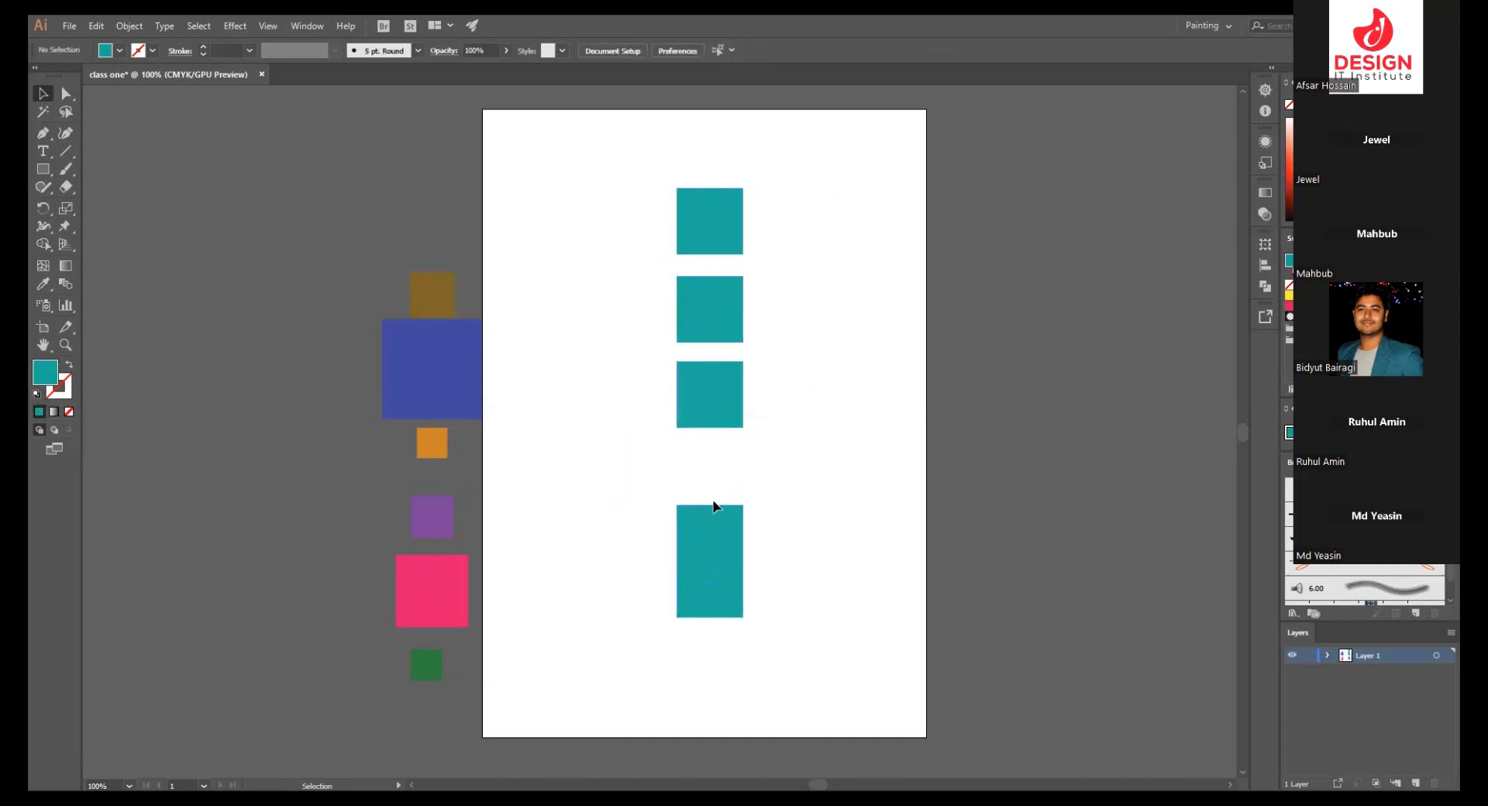
{"action": "left_click_drag", "start_coordinate": [641, 346], "coordinate": [759, 668]}
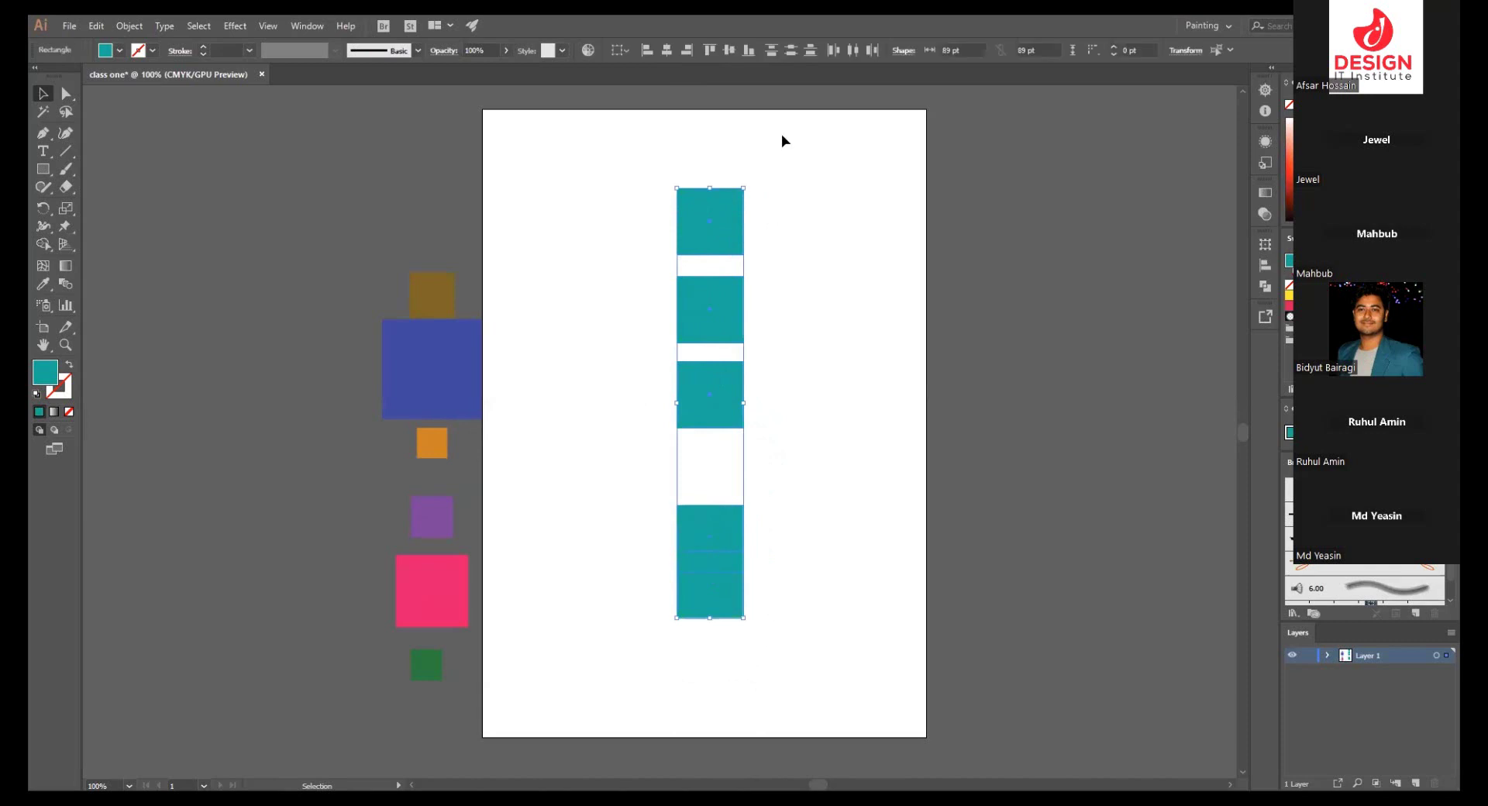
{"action": "left_click", "coordinate": [791, 51]}
{"action": "left_click", "coordinate": [756, 283]}
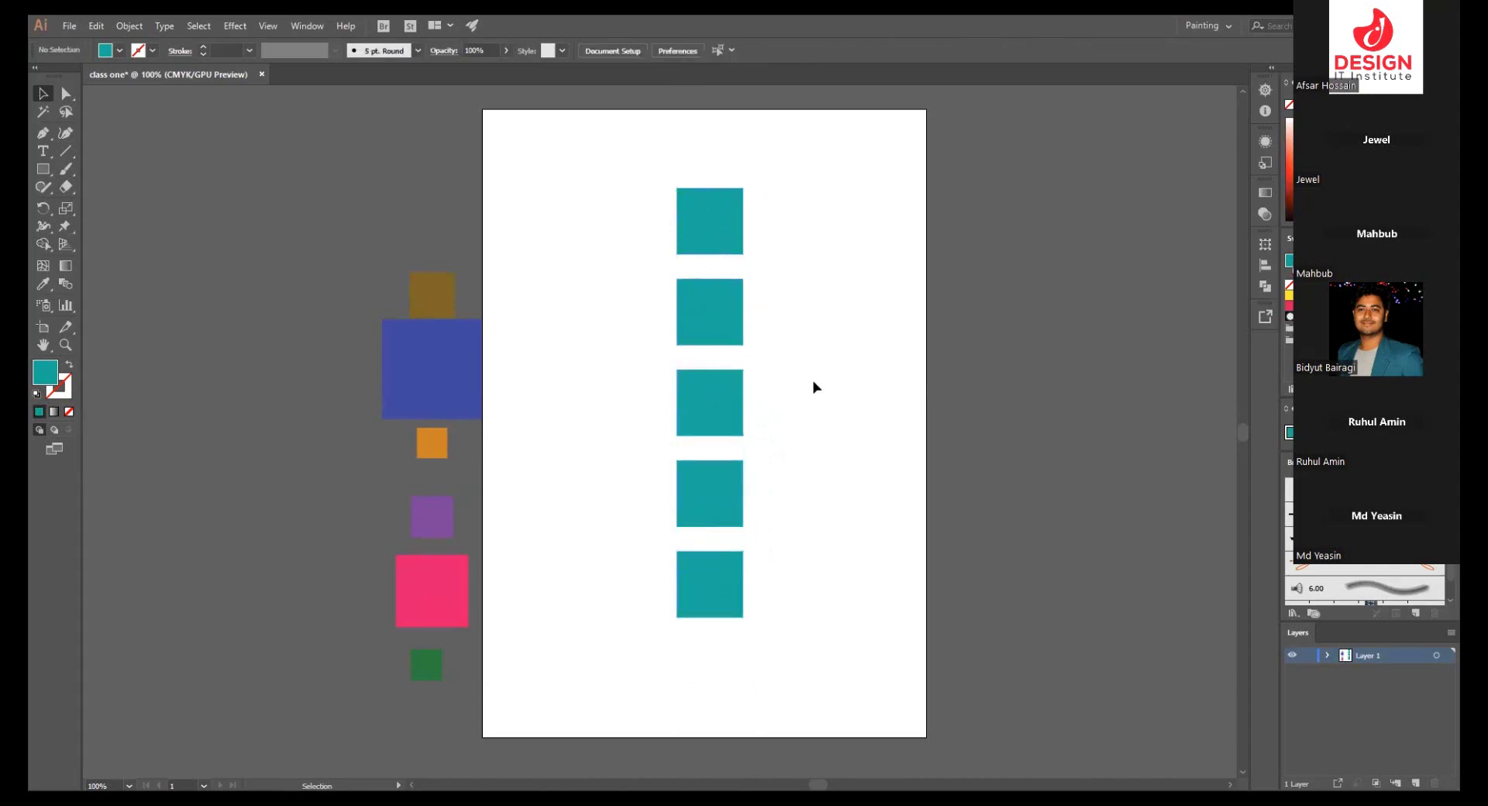
- Copy teal squares into a second five-square column on the right, evenly spaced
{"action": "scroll", "coordinate": [788, 376], "scroll_direction": "up", "scroll_amount": 2}
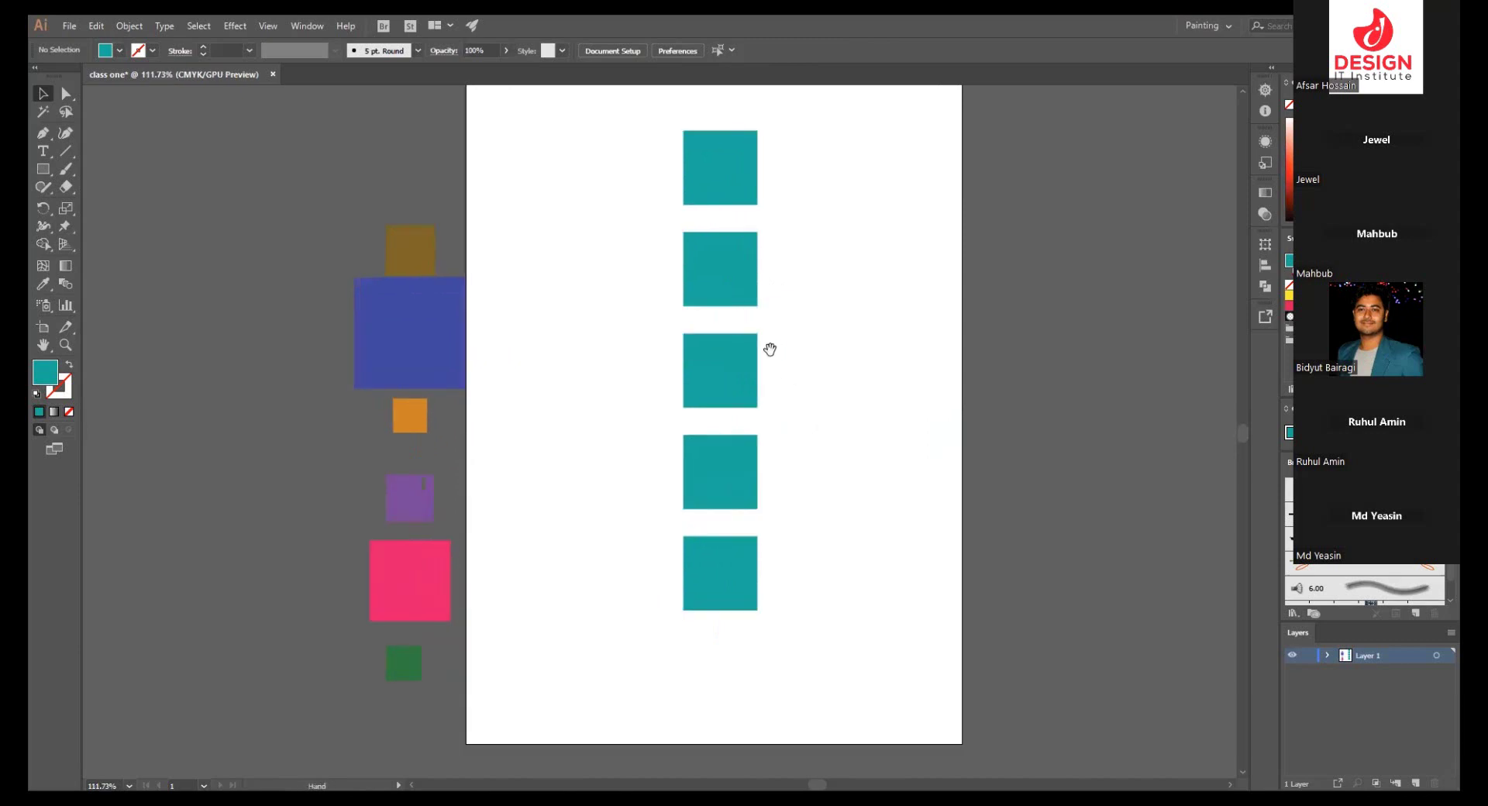
{"action": "left_click_drag", "start_coordinate": [641, 116], "coordinate": [768, 624]}
{"action": "left_click", "coordinate": [769, 394]}
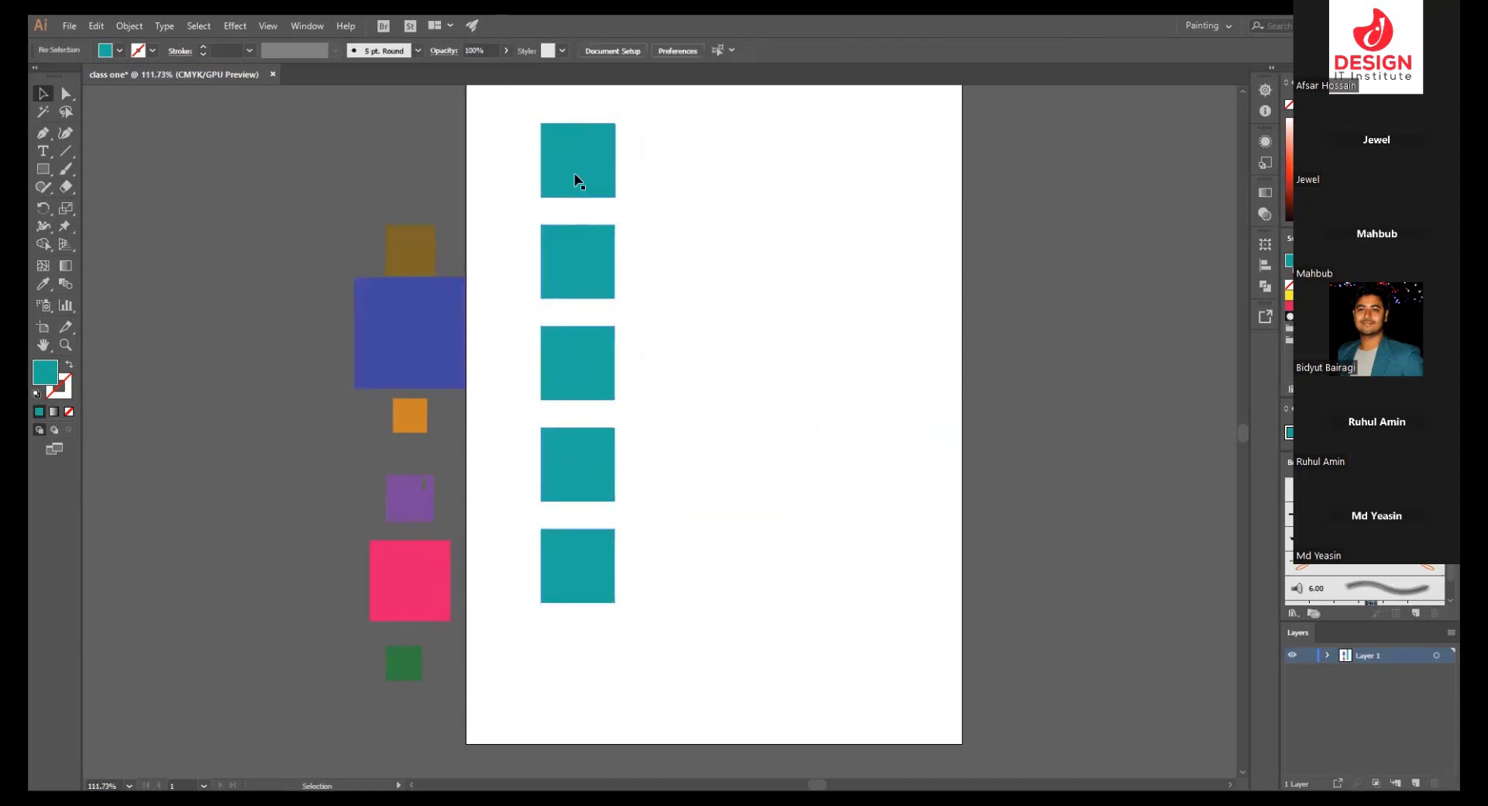
{"action": "mouse_move", "coordinate": [574, 182]}
{"action": "left_mouse_down"}
{"action": "mouse_move", "coordinate": [747, 182]}
{"action": "mouse_move", "coordinate": [769, 262]}
{"action": "left_mouse_up"}
{"action": "mouse_move", "coordinate": [769, 262]}
{"action": "left_mouse_down"}
{"action": "mouse_move", "coordinate": [759, 510]}
{"action": "mouse_move", "coordinate": [772, 498]}
{"action": "left_mouse_up"}
{"action": "left_click", "coordinate": [858, 371]}
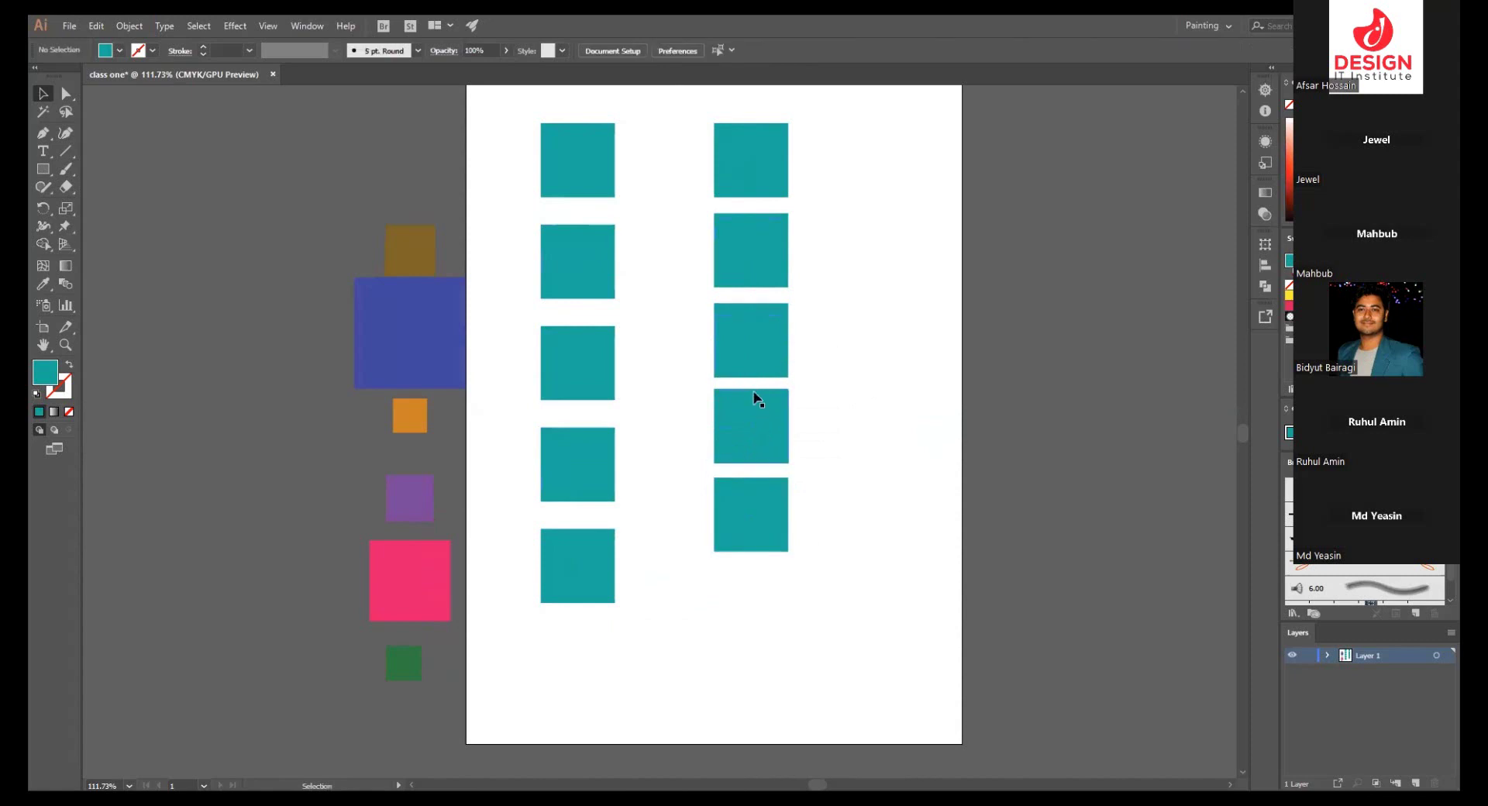
{"action": "left_click_drag", "start_coordinate": [864, 586], "coordinate": [649, 147]}
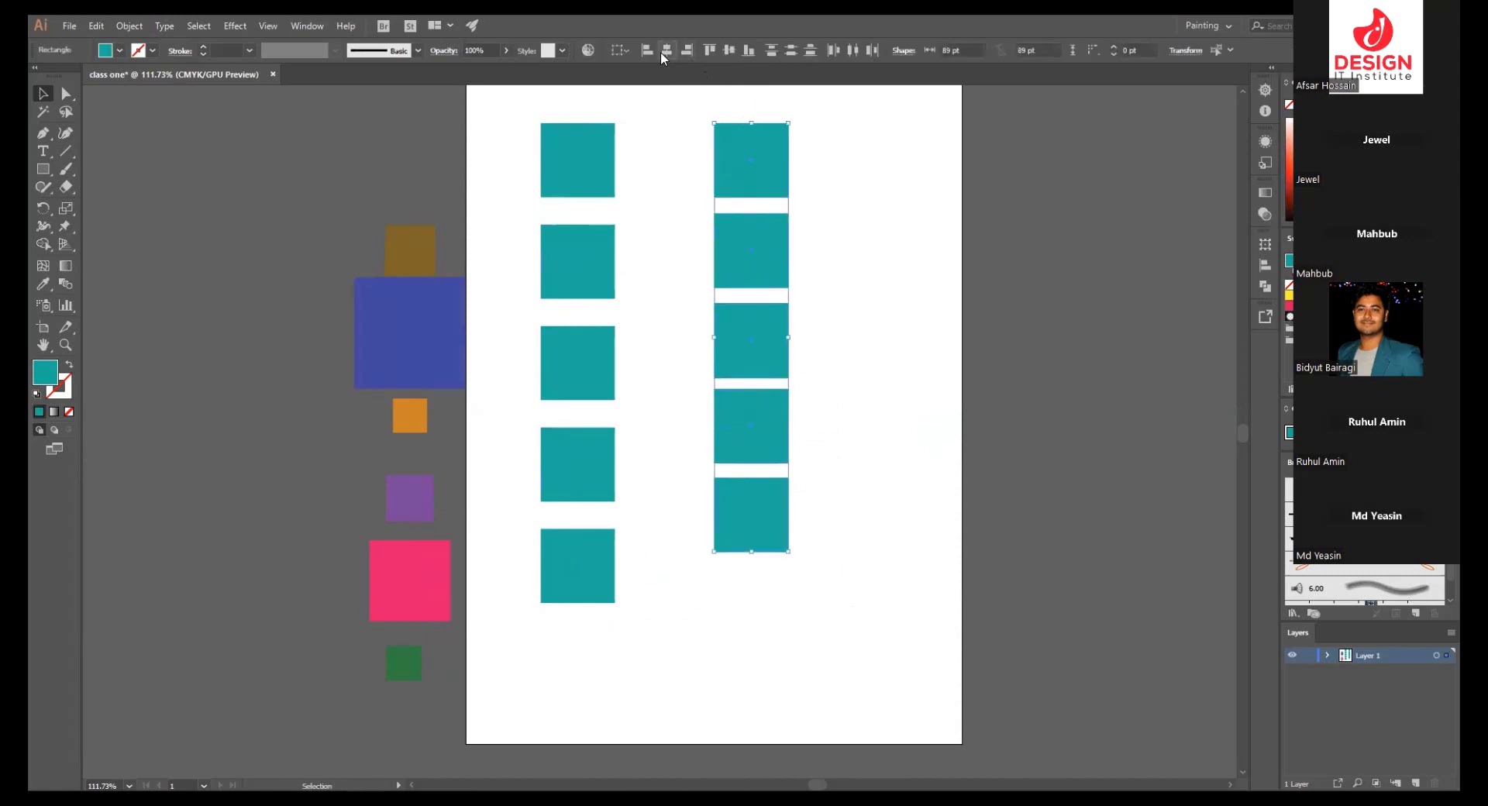
{"action": "left_click", "coordinate": [789, 50]}
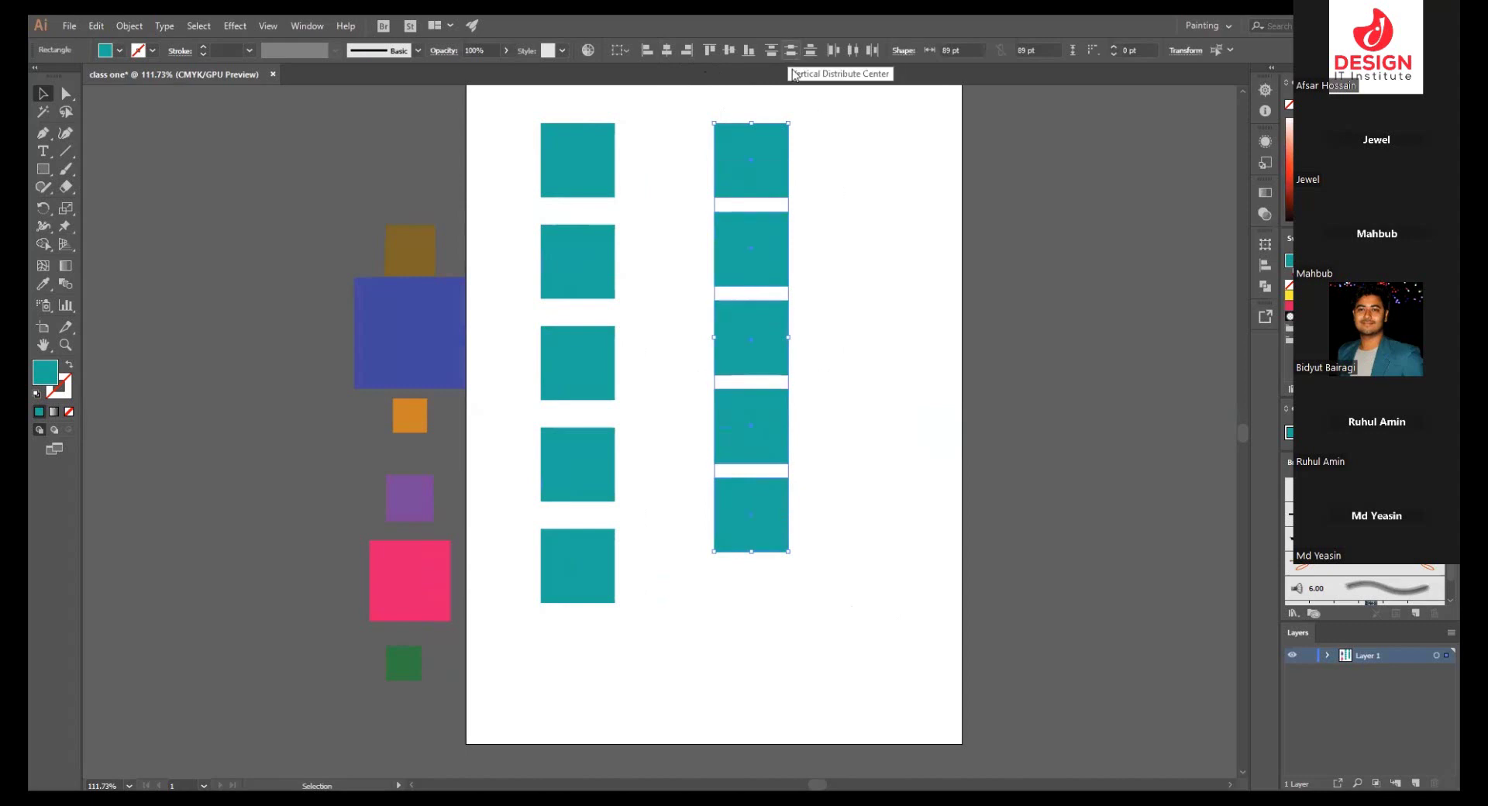
{"action": "left_click", "coordinate": [800, 197]}
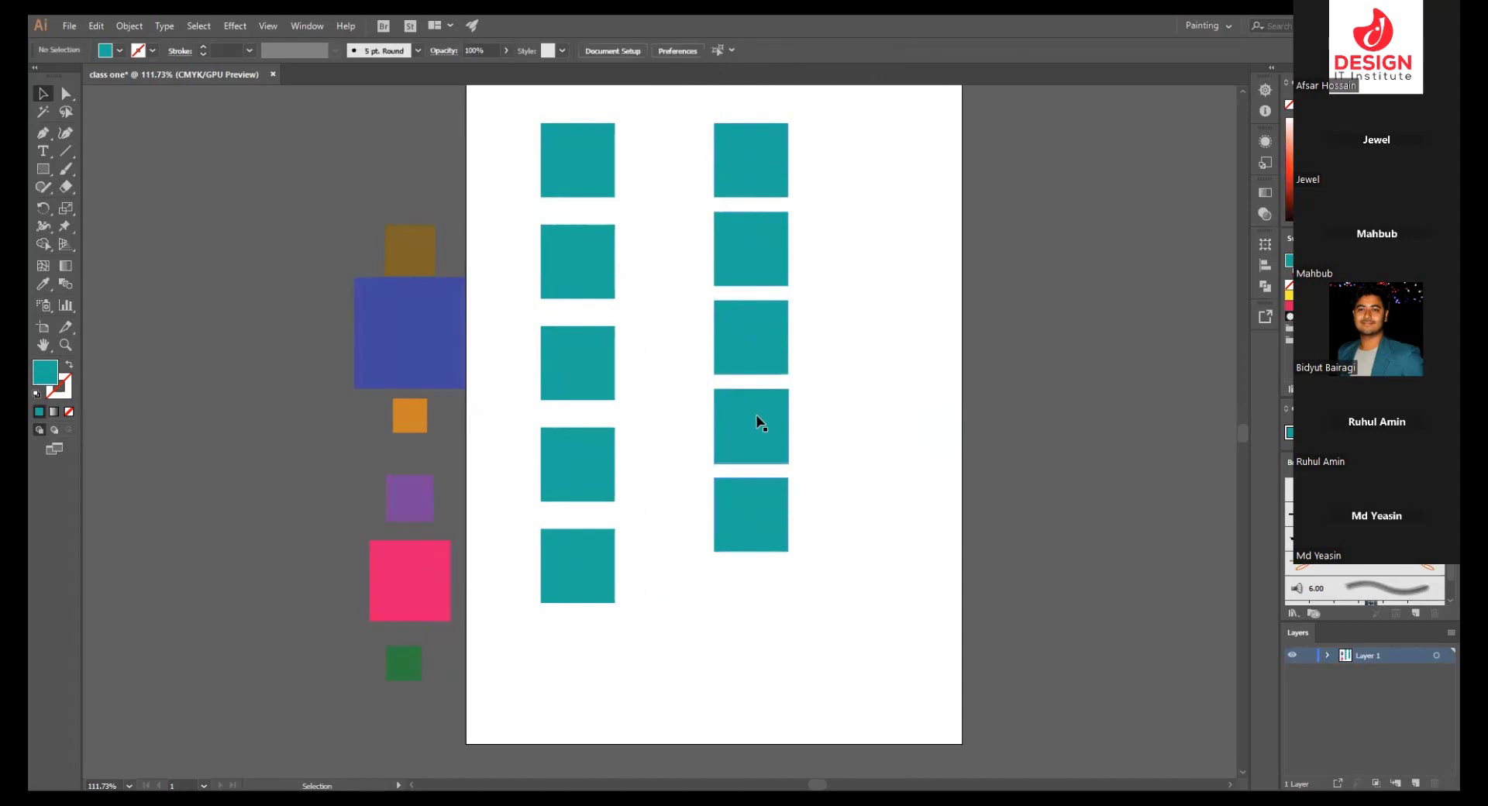
{"action": "left_click_drag", "start_coordinate": [717, 199], "coordinate": [798, 607]}
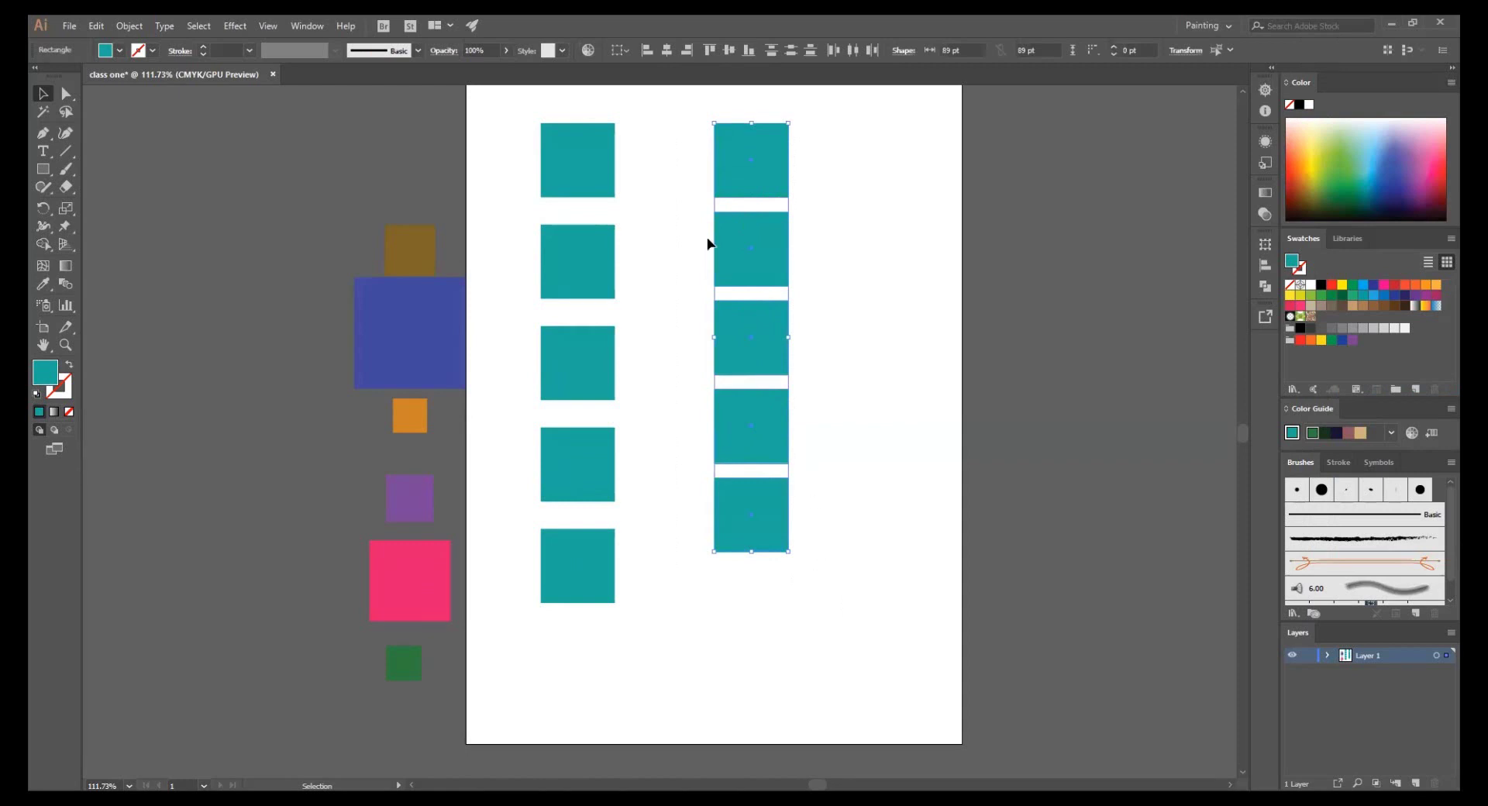
- Zoom back to 100% and delete all ten teal squares
{"action": "left_click", "coordinate": [851, 290]}
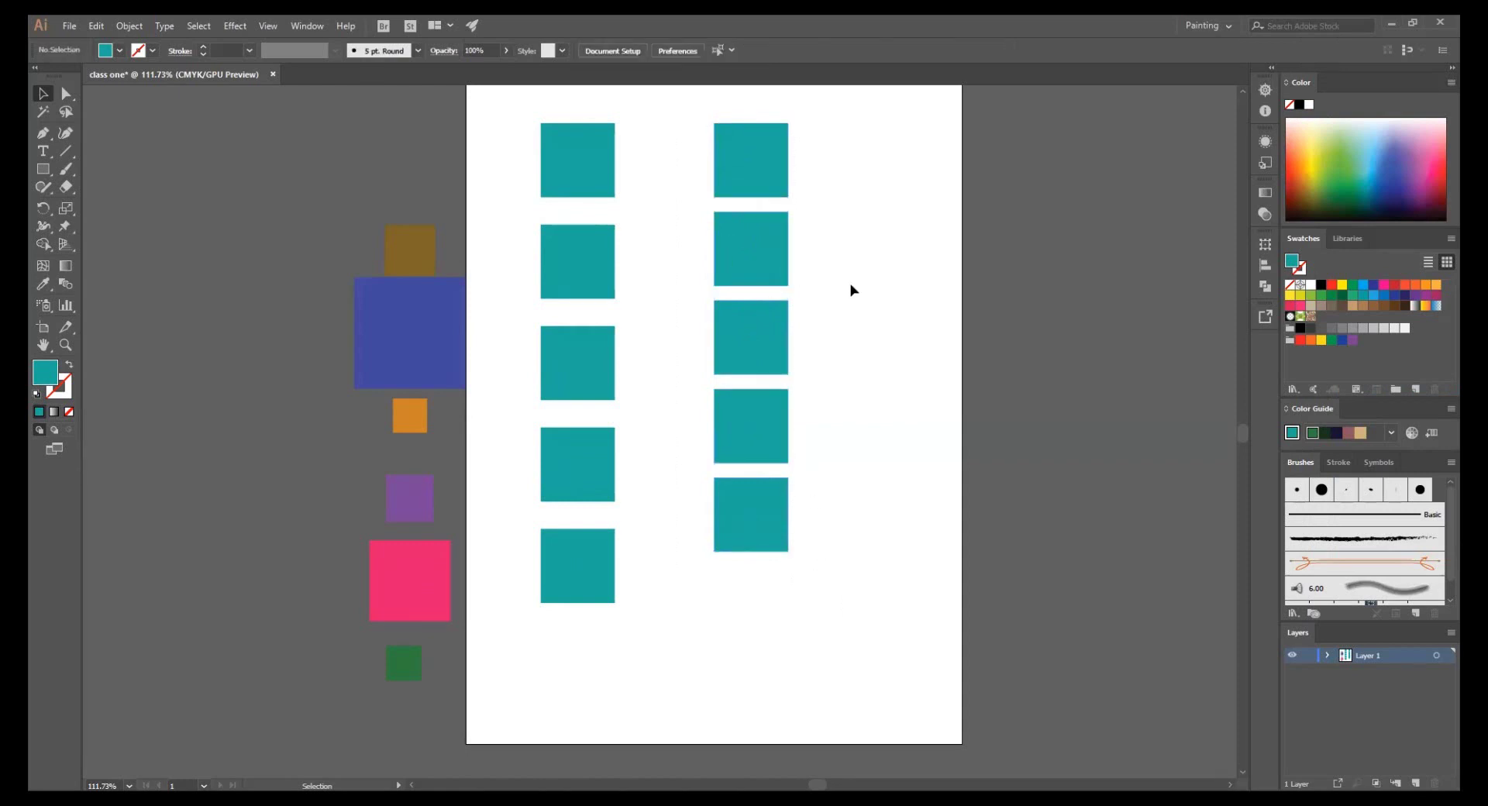
{"action": "key", "text": "ctrl+minus"}
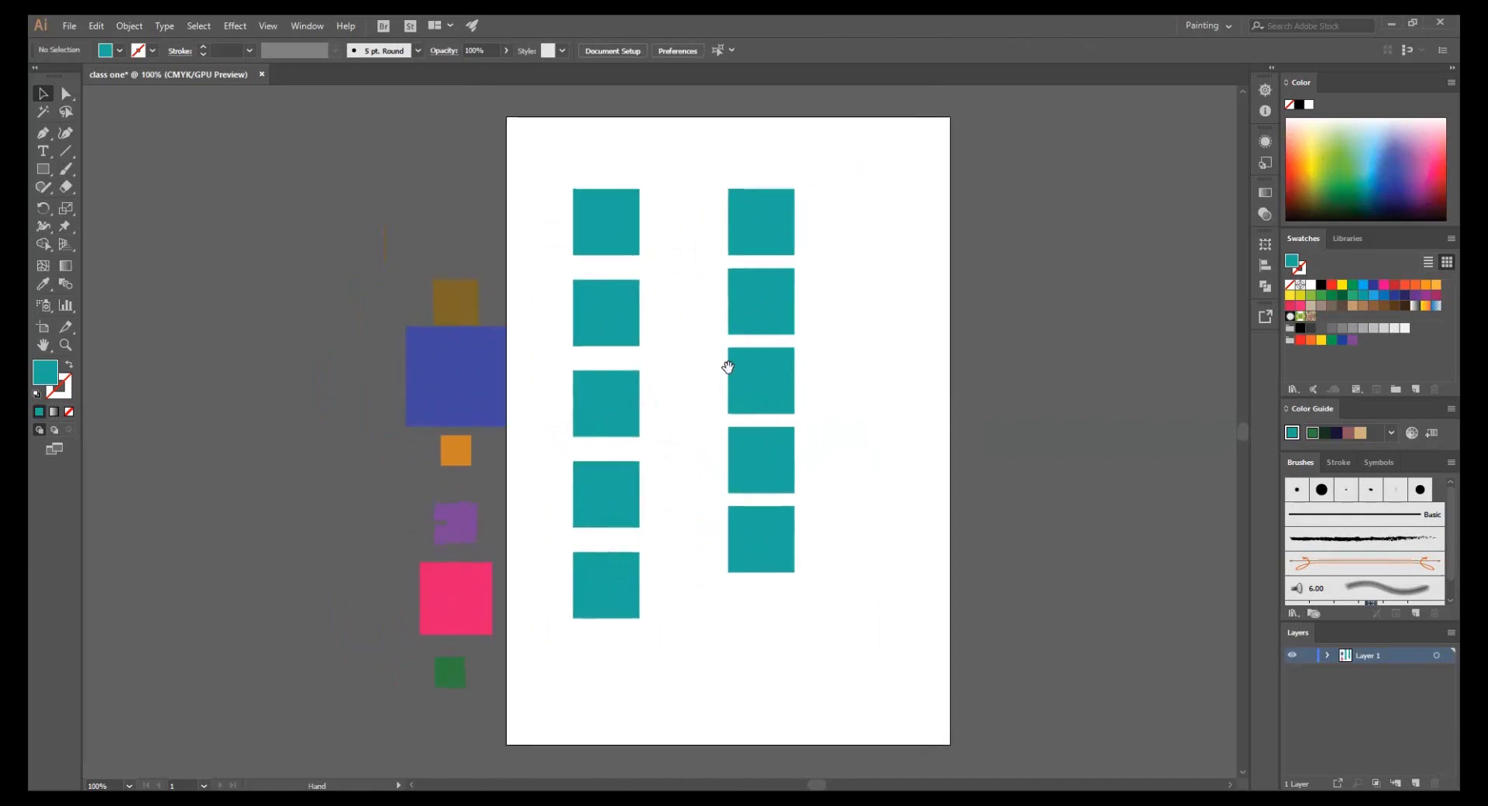
{"action": "left_click_drag", "start_coordinate": [582, 120], "coordinate": [845, 578]}
{"action": "key", "text": "Delete"}
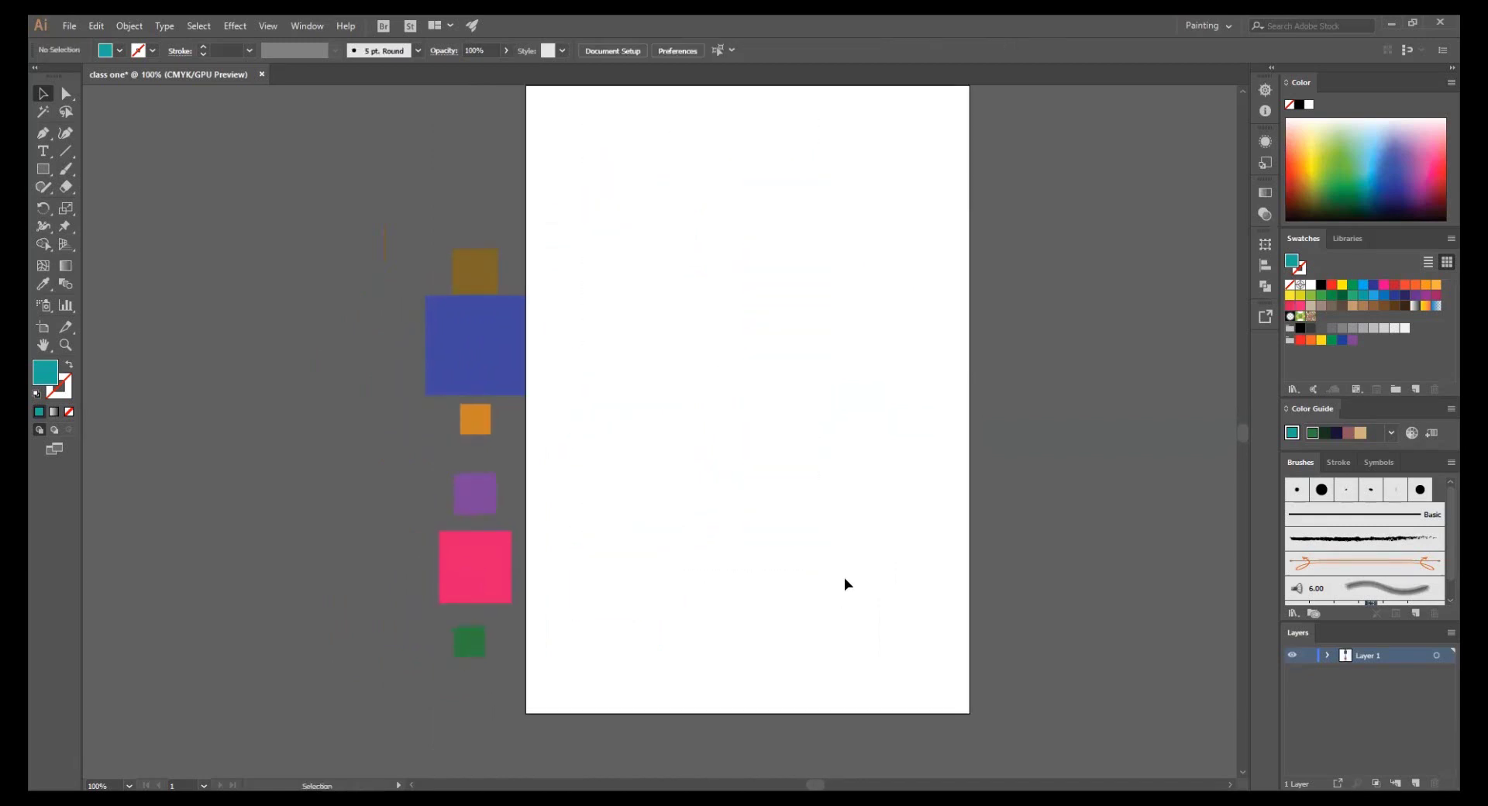
- Move the coloured squares onto the artboard, repositioning the blue and pink ones
{"action": "left_click_drag", "start_coordinate": [476, 271], "coordinate": [480, 667]}
{"action": "key", "text": "ctrl+z"}
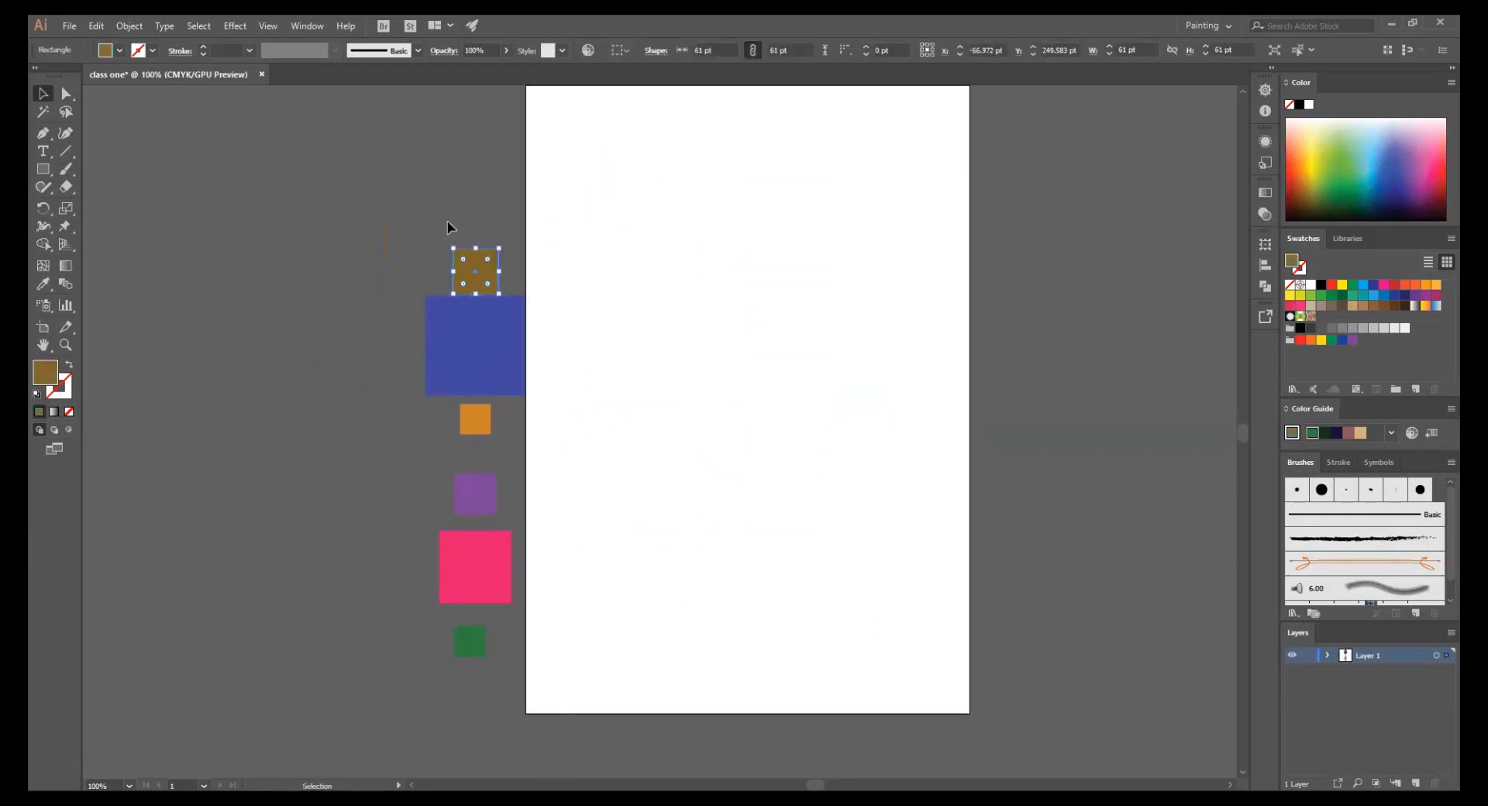
{"action": "key", "text": "ctrl+a"}
{"action": "left_click_drag", "start_coordinate": [492, 565], "coordinate": [737, 453]}
{"action": "left_click", "coordinate": [814, 349]}
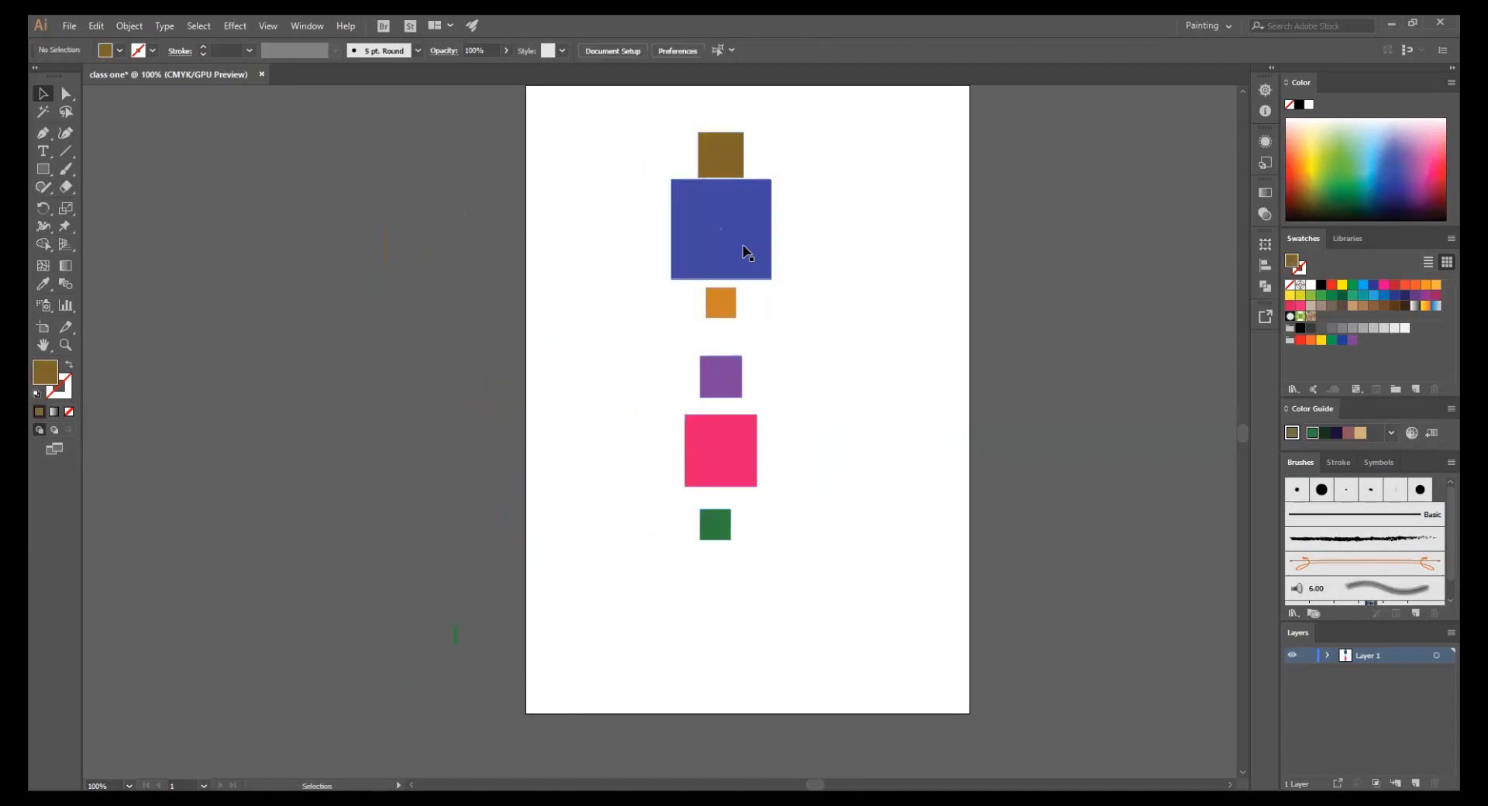
{"action": "left_click_drag", "start_coordinate": [743, 244], "coordinate": [913, 256]}
{"action": "left_click_drag", "start_coordinate": [737, 465], "coordinate": [878, 531]}
{"action": "key", "text": "a"}
{"action": "left_click_drag", "start_coordinate": [701, 388], "coordinate": [553, 403]}
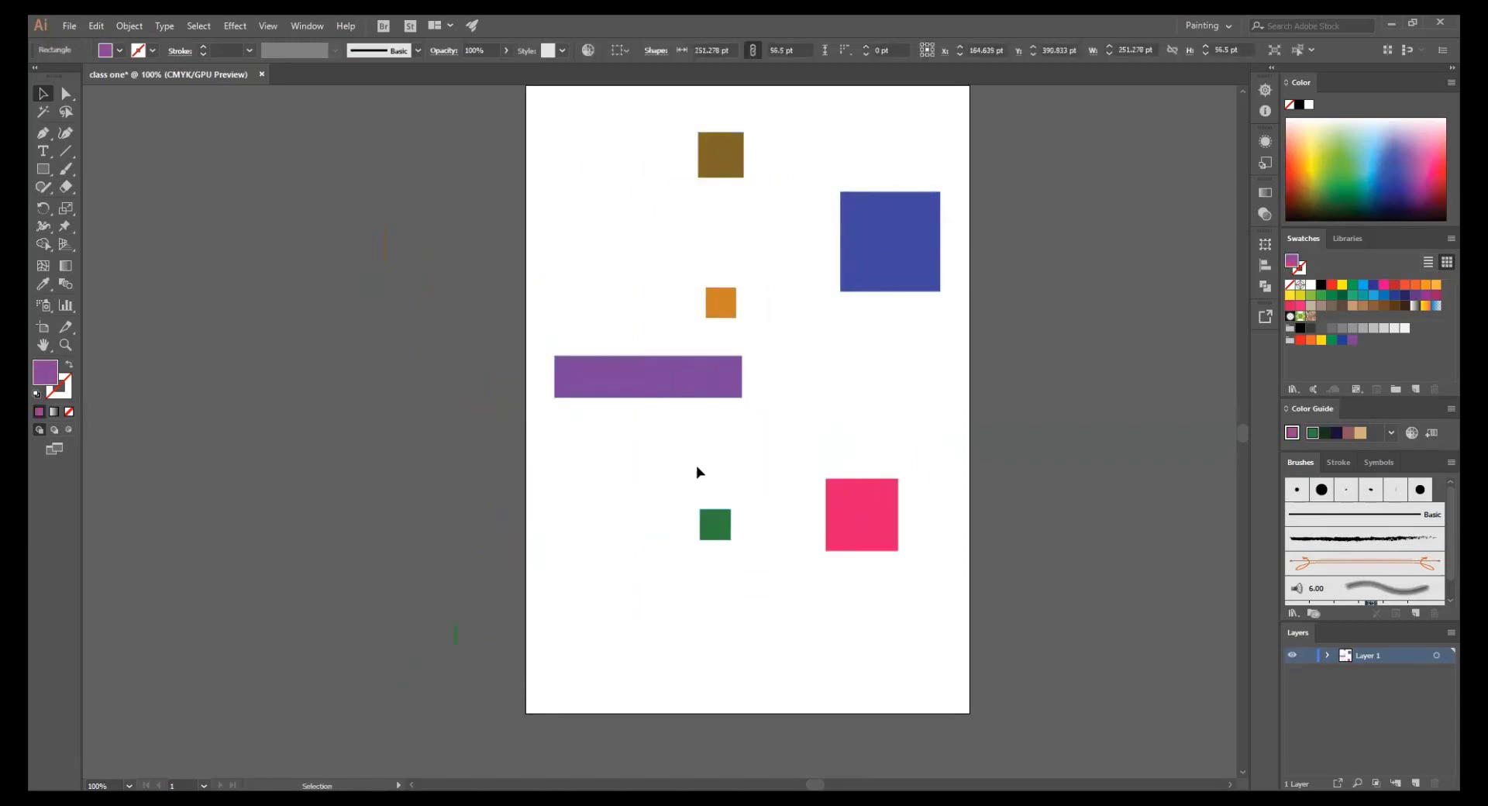
{"action": "left_click", "coordinate": [709, 457]}
{"action": "key", "text": "ctrl+z"}
{"action": "key", "text": "ctrl+z"}
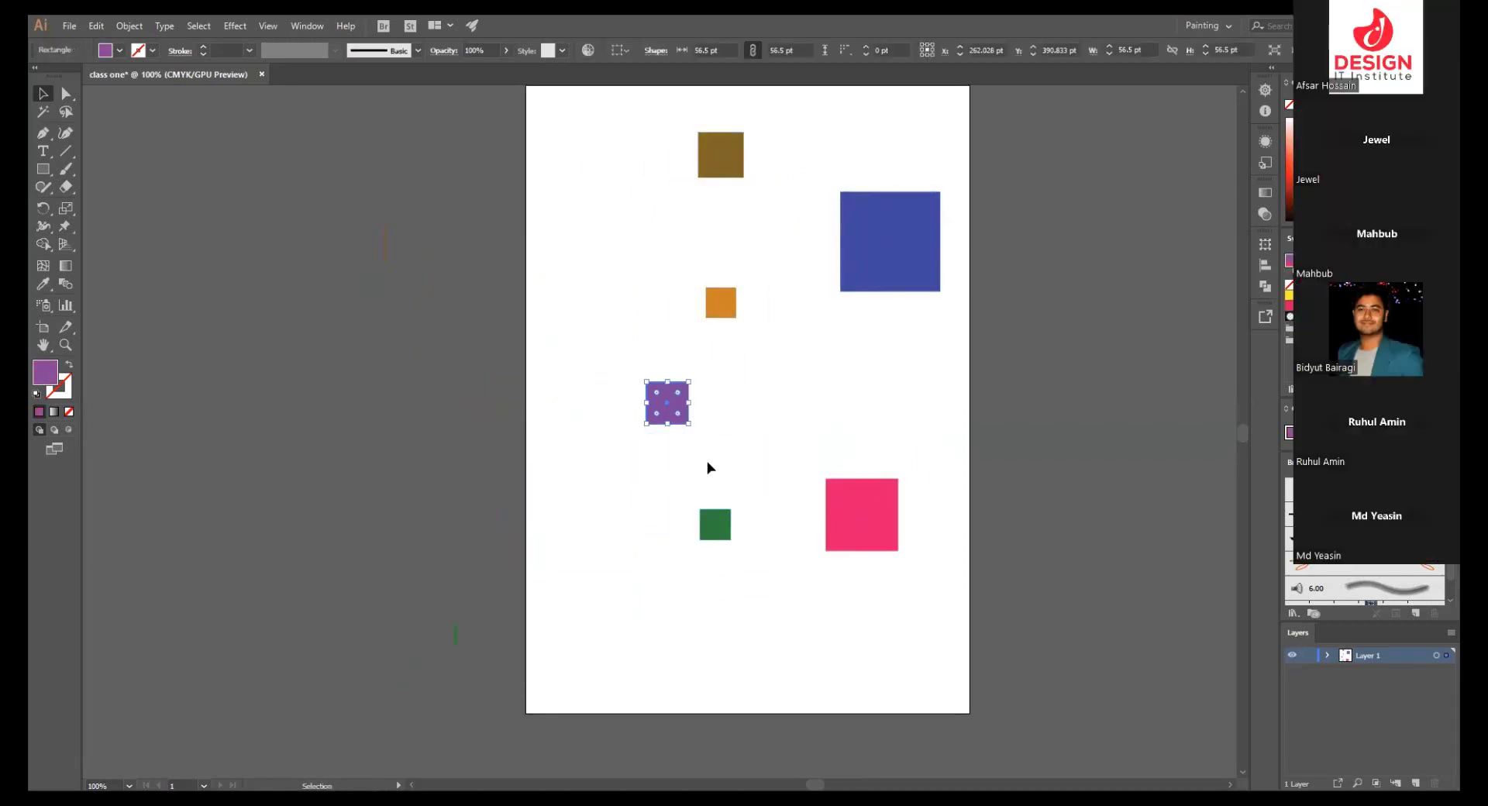
{"action": "key", "text": "v"}
- Line the coloured squares up in an evenly spaced horizontal row, then delete them
{"action": "key", "text": "ctrl+a"}
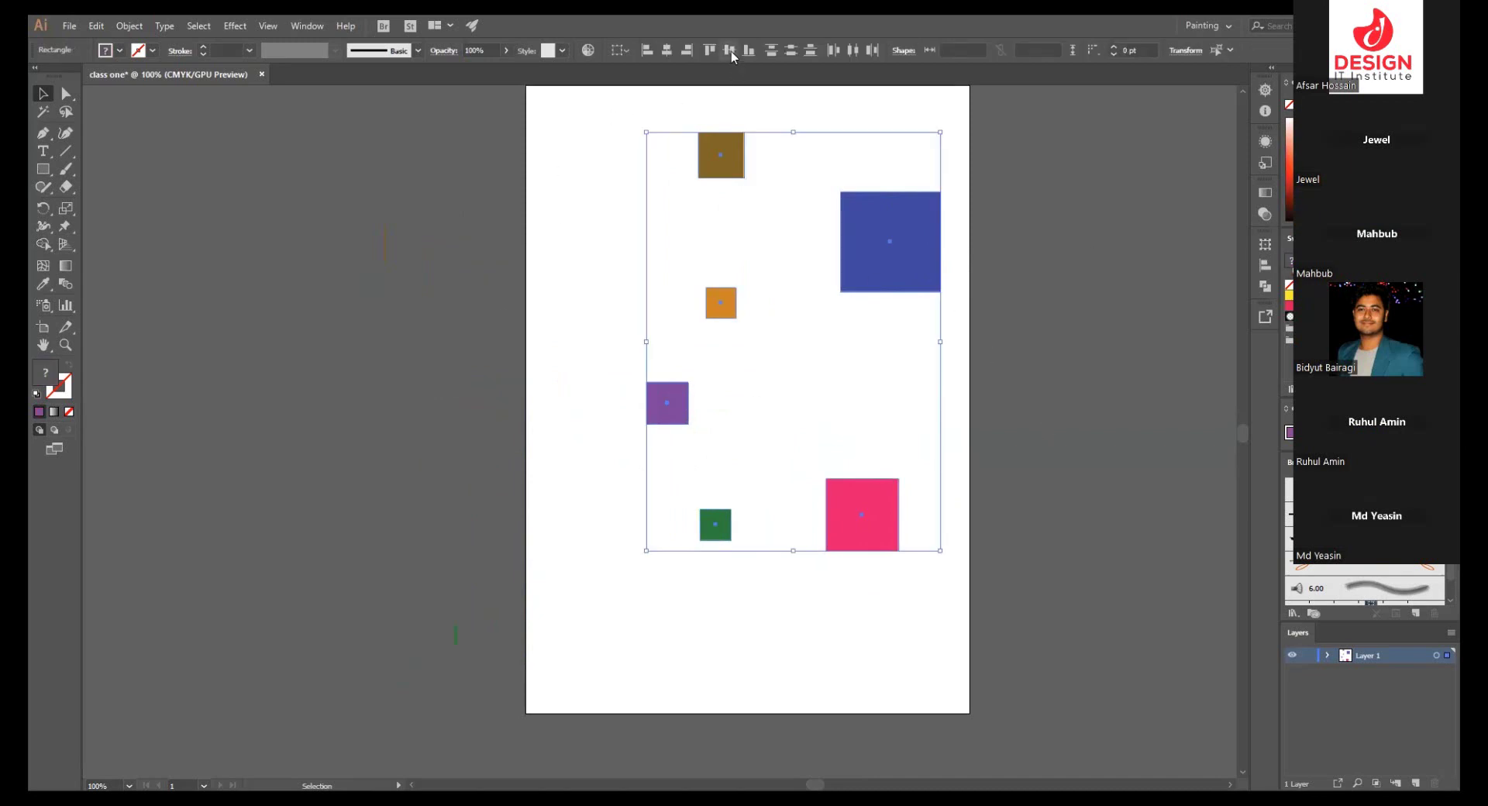
{"action": "left_click", "coordinate": [730, 50]}
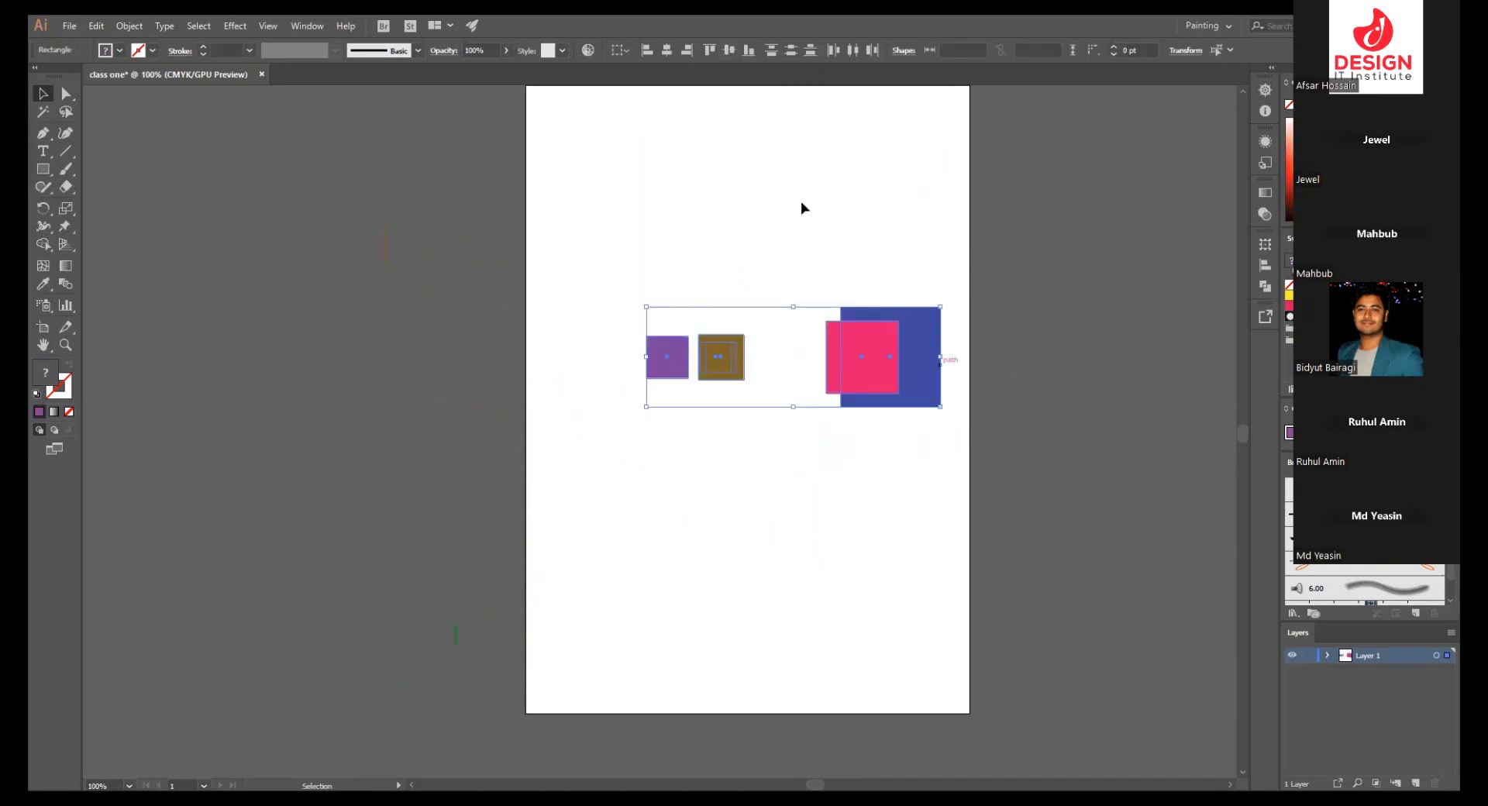
{"action": "left_click", "coordinate": [853, 53]}
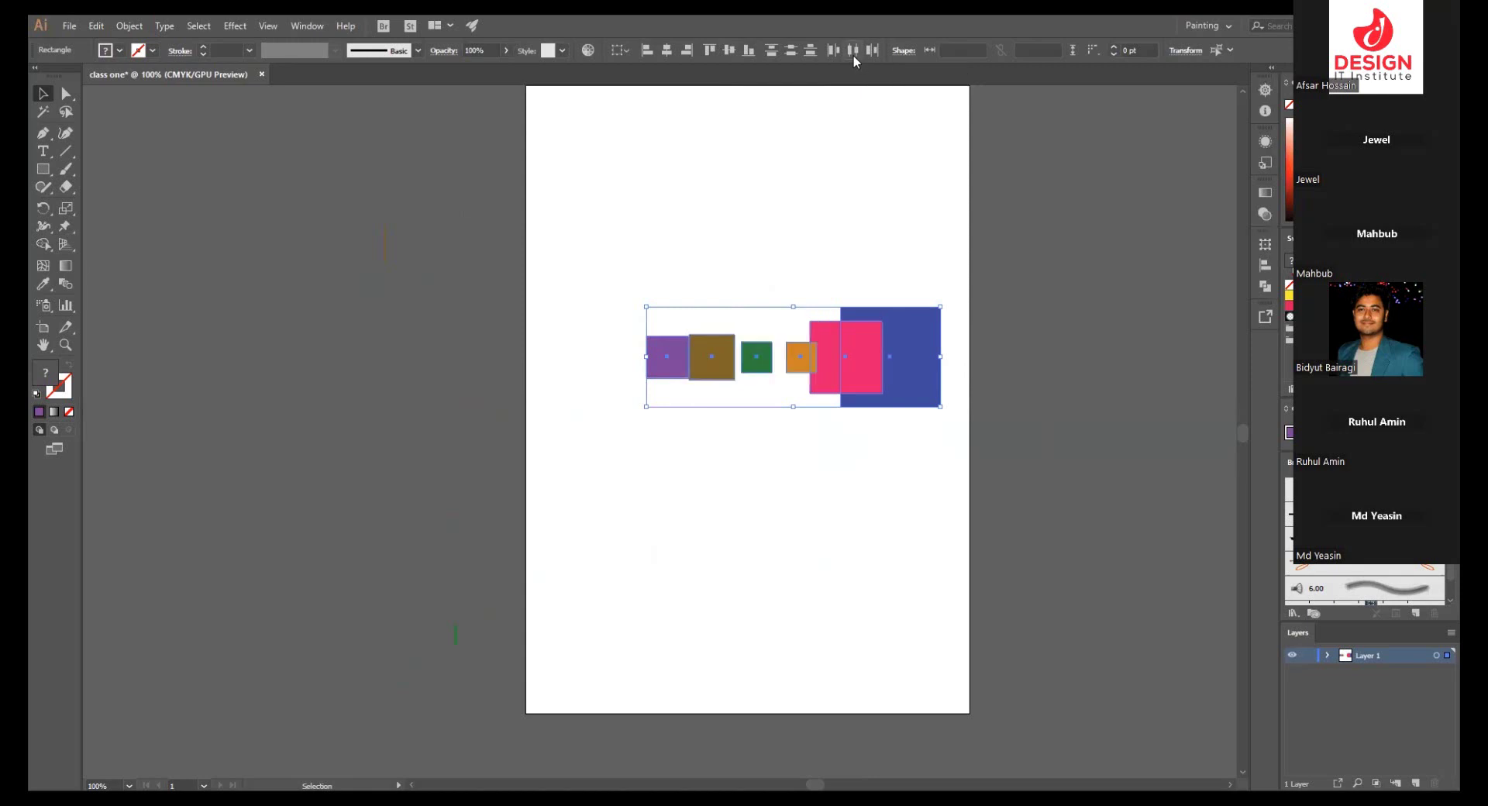
{"action": "left_click", "coordinate": [836, 147]}
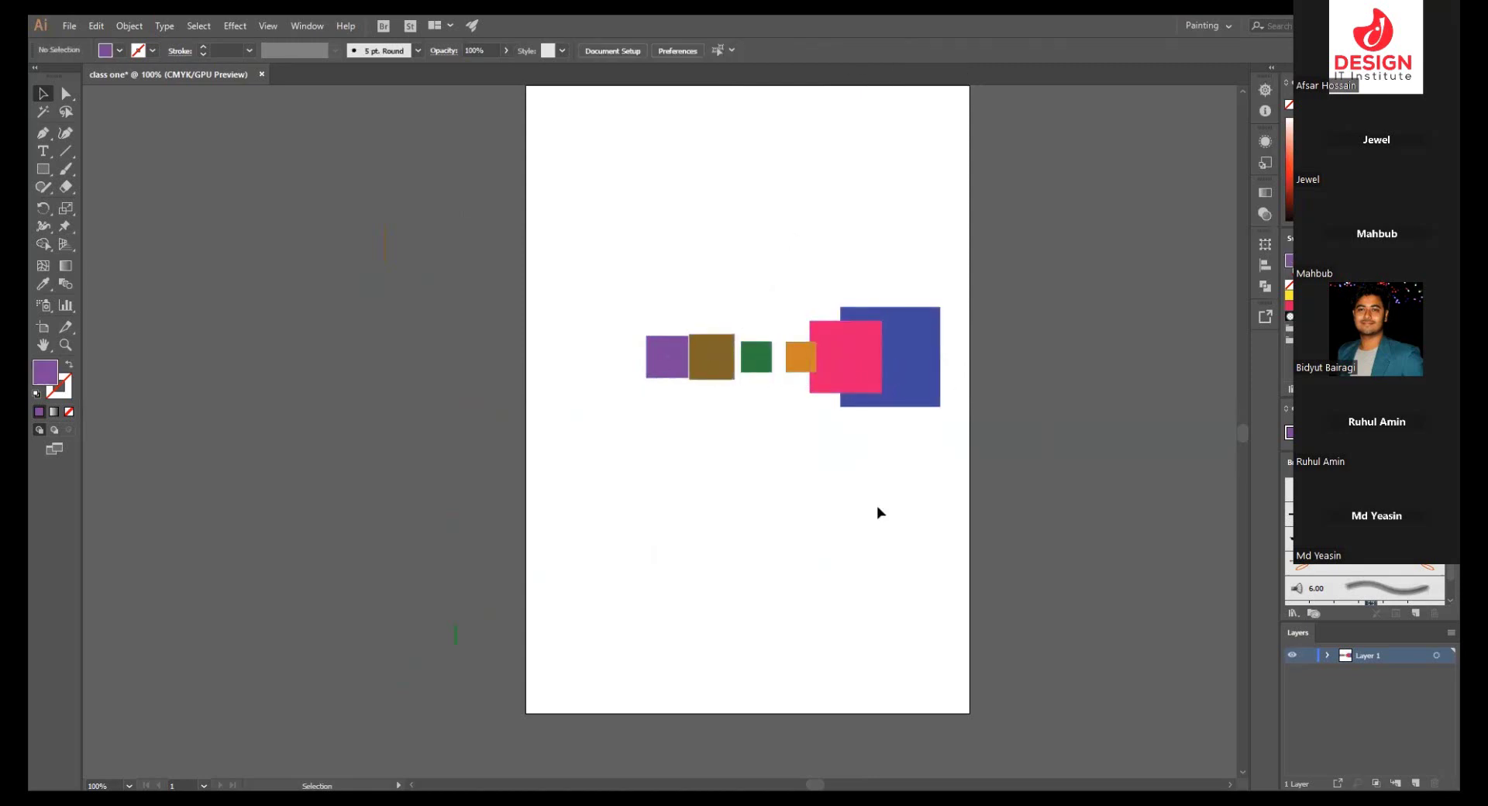
{"action": "left_click_drag", "start_coordinate": [864, 483], "coordinate": [860, 510]}
{"action": "left_click_drag", "start_coordinate": [591, 289], "coordinate": [1017, 520]}
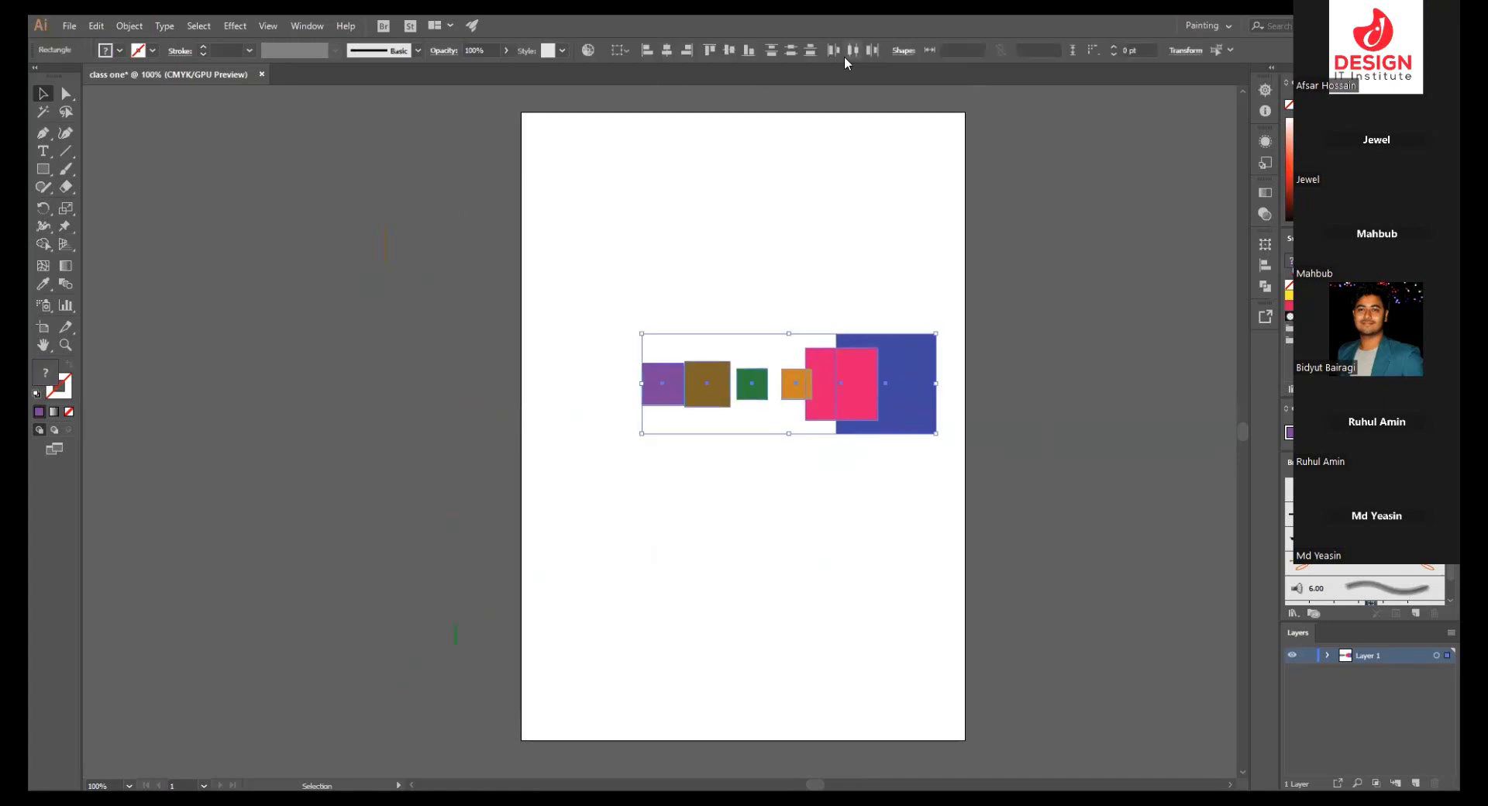
{"action": "key", "text": "Delete"}
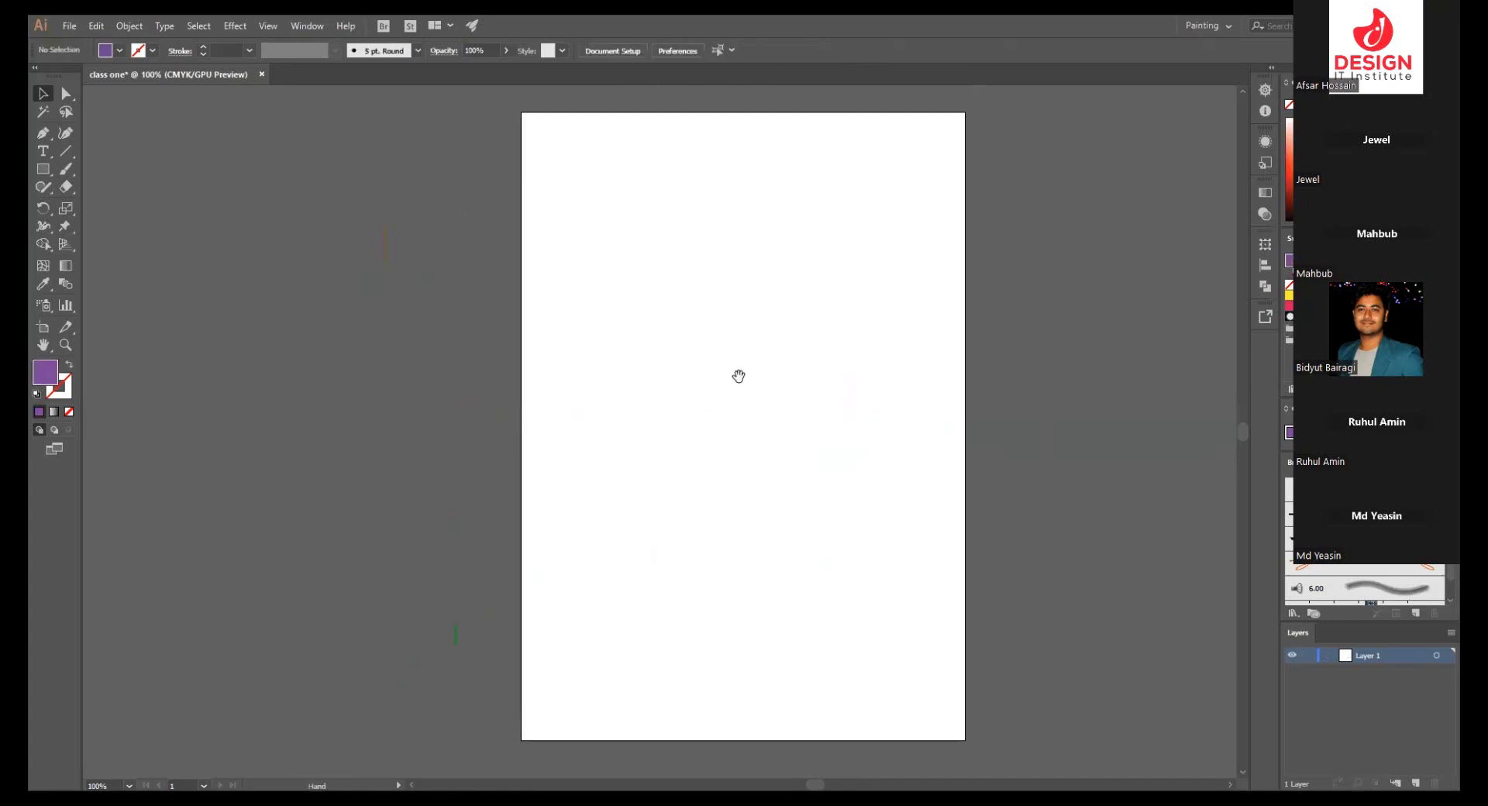
- Draw a 444 × 236 pt rectangle and fill it dark green #193A05
{"action": "left_click_drag", "start_coordinate": [738, 378], "coordinate": [729, 353]}
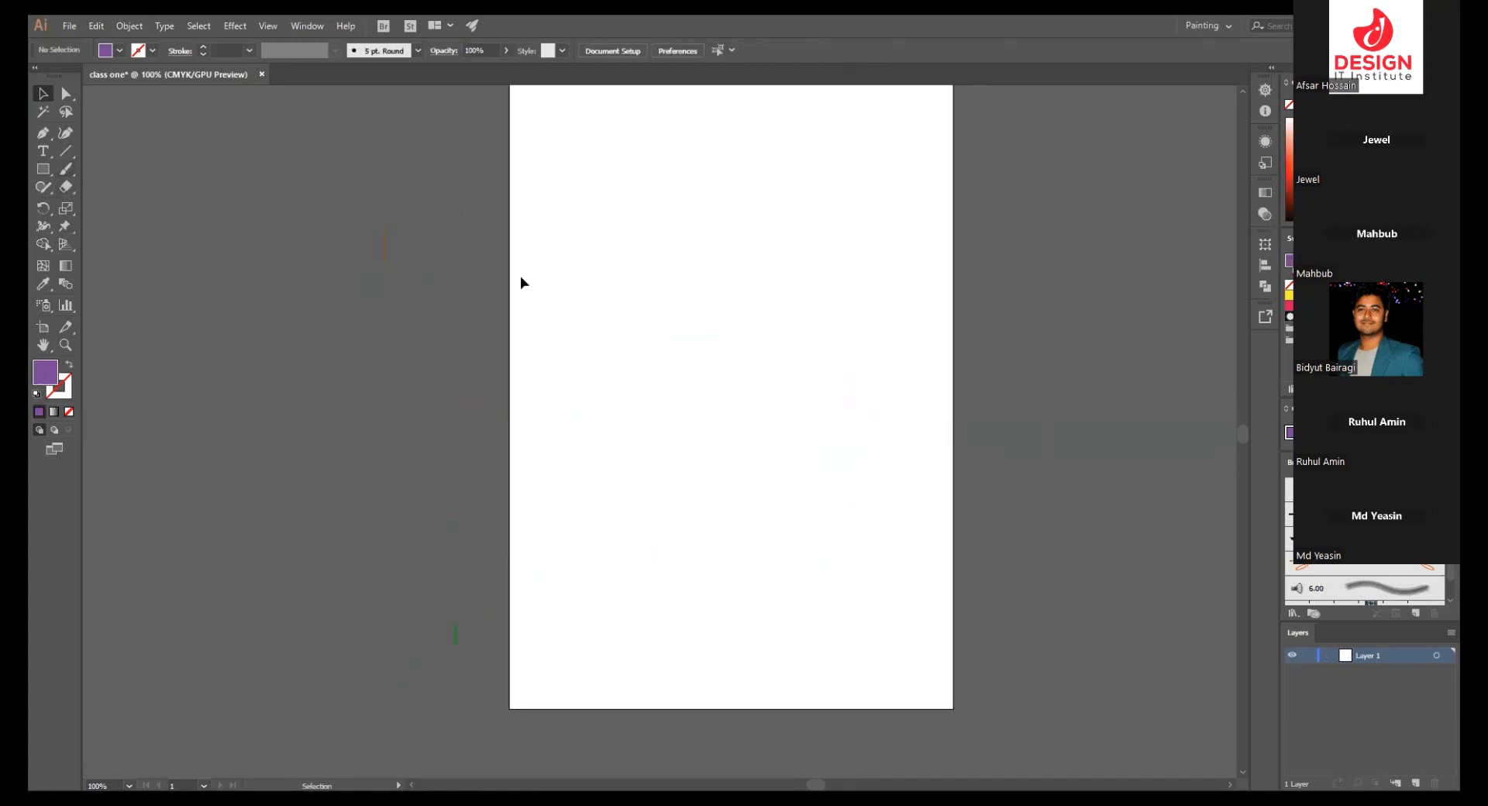
{"action": "left_click", "coordinate": [44, 173]}
{"action": "mouse_move", "coordinate": [586, 267]}
{"action": "left_mouse_down"}
{"action": "mouse_move", "coordinate": [844, 402]}
{"action": "mouse_move", "coordinate": [914, 468]}
{"action": "mouse_move", "coordinate": [920, 444]}
{"action": "left_mouse_up"}
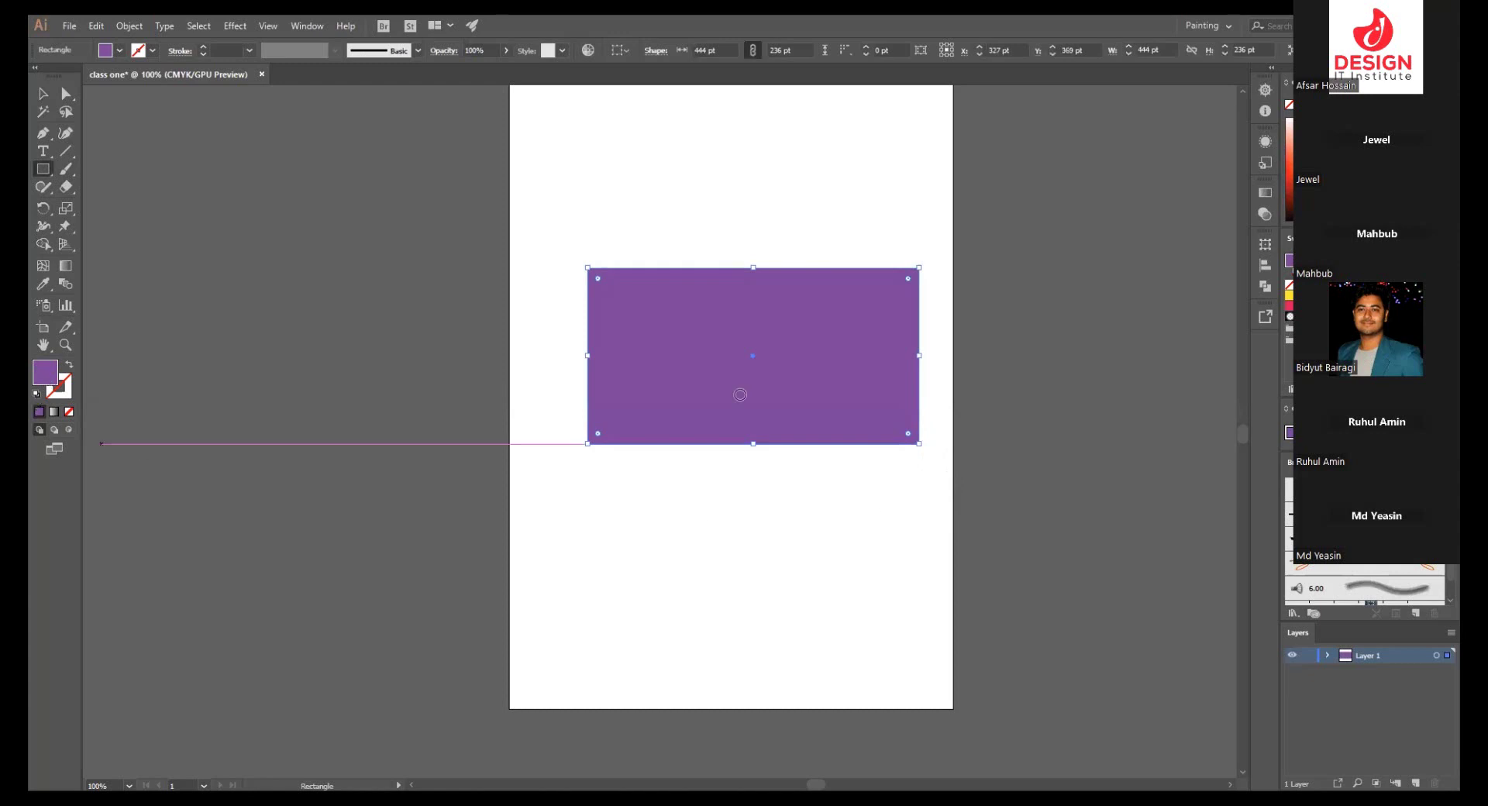
{"action": "double_click", "coordinate": [45, 373]}
{"action": "mouse_move", "coordinate": [918, 317]}
{"action": "left_mouse_down"}
{"action": "mouse_move", "coordinate": [924, 418]}
{"action": "mouse_move", "coordinate": [877, 421]}
{"action": "left_mouse_up"}
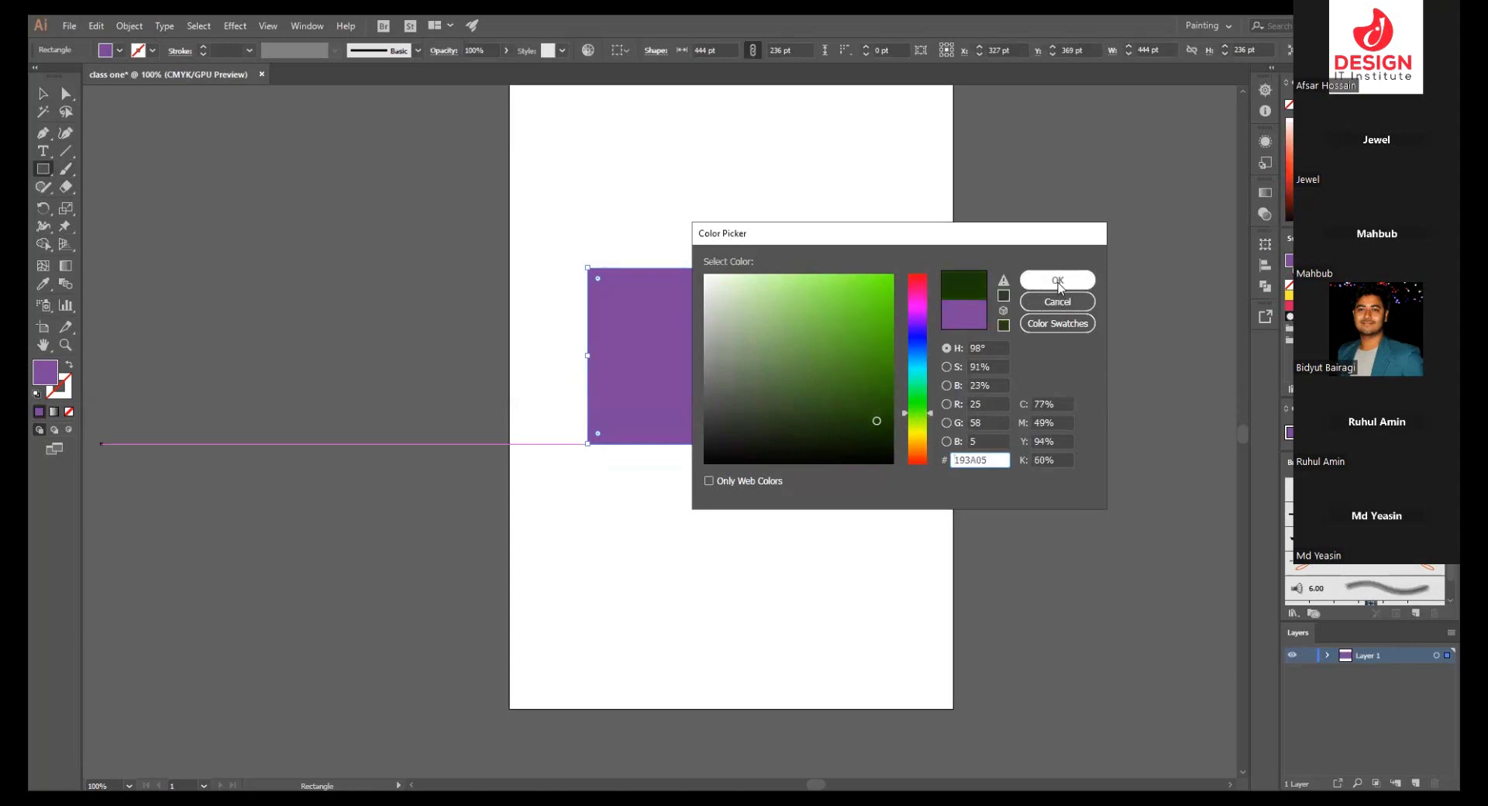
{"action": "key", "text": "Return"}
- Move the dark green rectangle higher on the page
{"action": "left_click", "coordinate": [488, 244]}
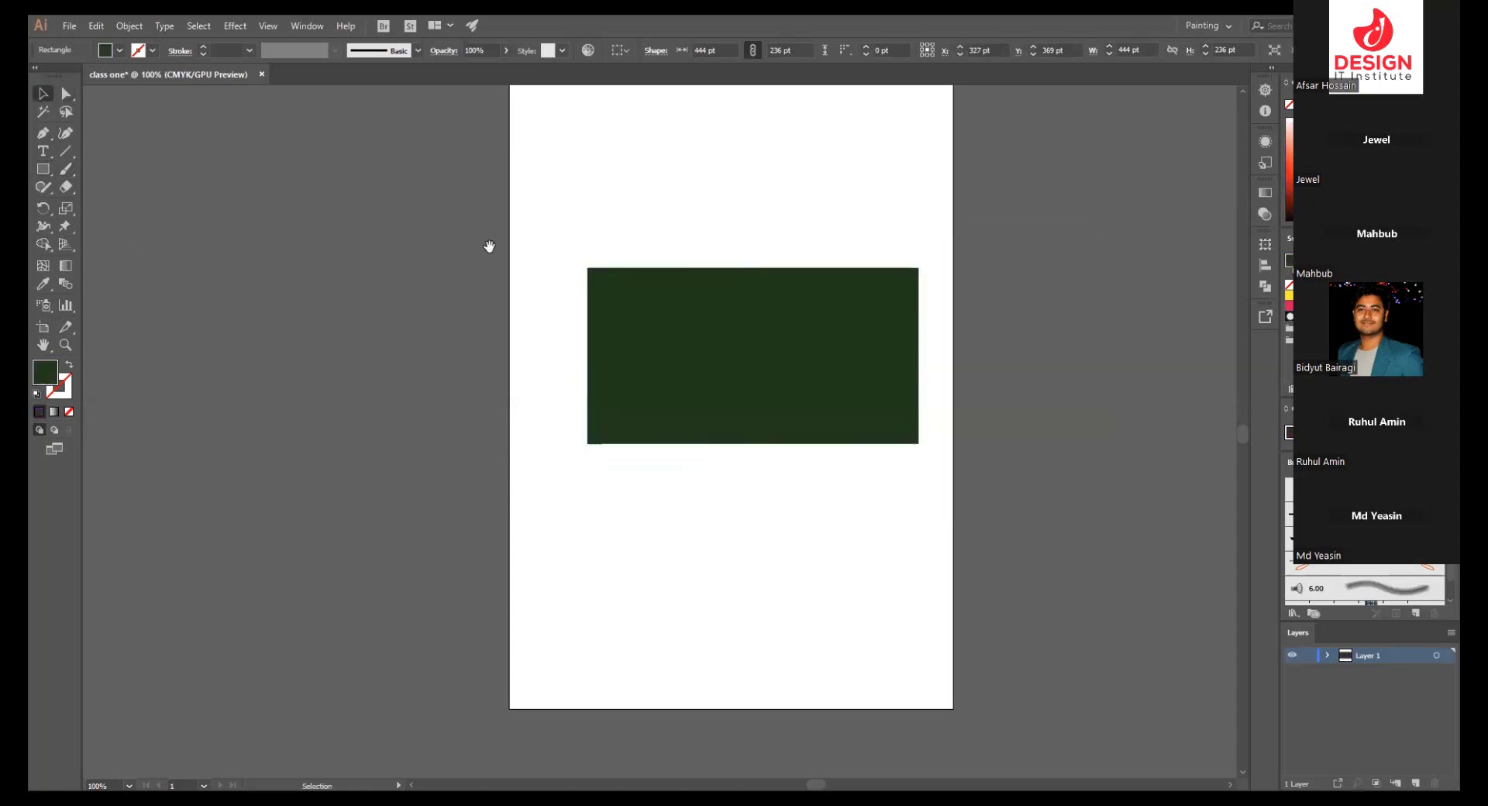
{"action": "left_click_drag", "start_coordinate": [488, 244], "coordinate": [475, 372]}
{"action": "left_click_drag", "start_coordinate": [673, 238], "coordinate": [691, 188]}
{"action": "left_click_drag", "start_coordinate": [677, 372], "coordinate": [661, 293]}
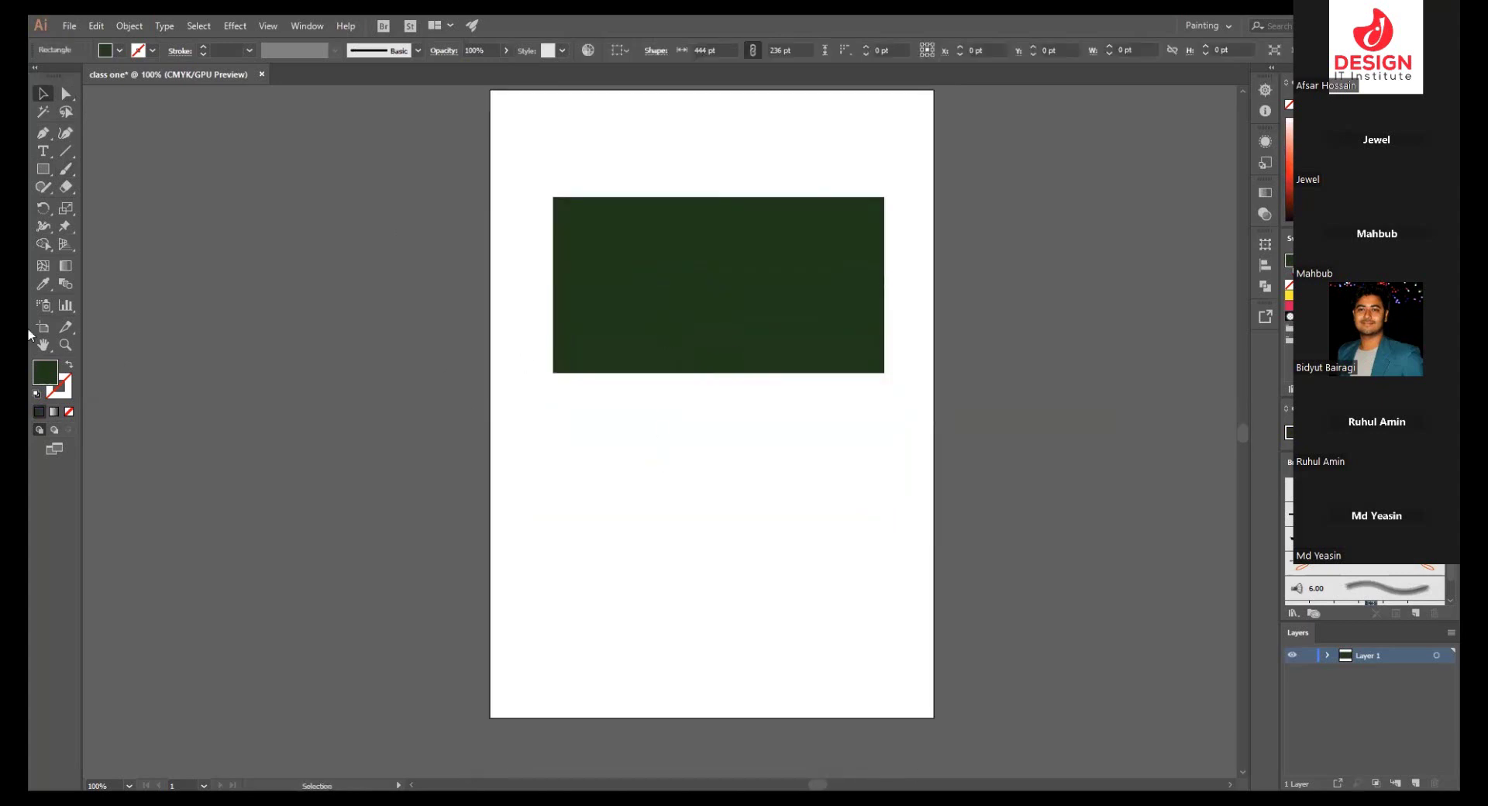
{"action": "left_click", "coordinate": [48, 169]}
- Draw a 172.5 pt circle below the rectangle with the Ellipse tool
{"action": "right_click", "coordinate": [48, 168]}
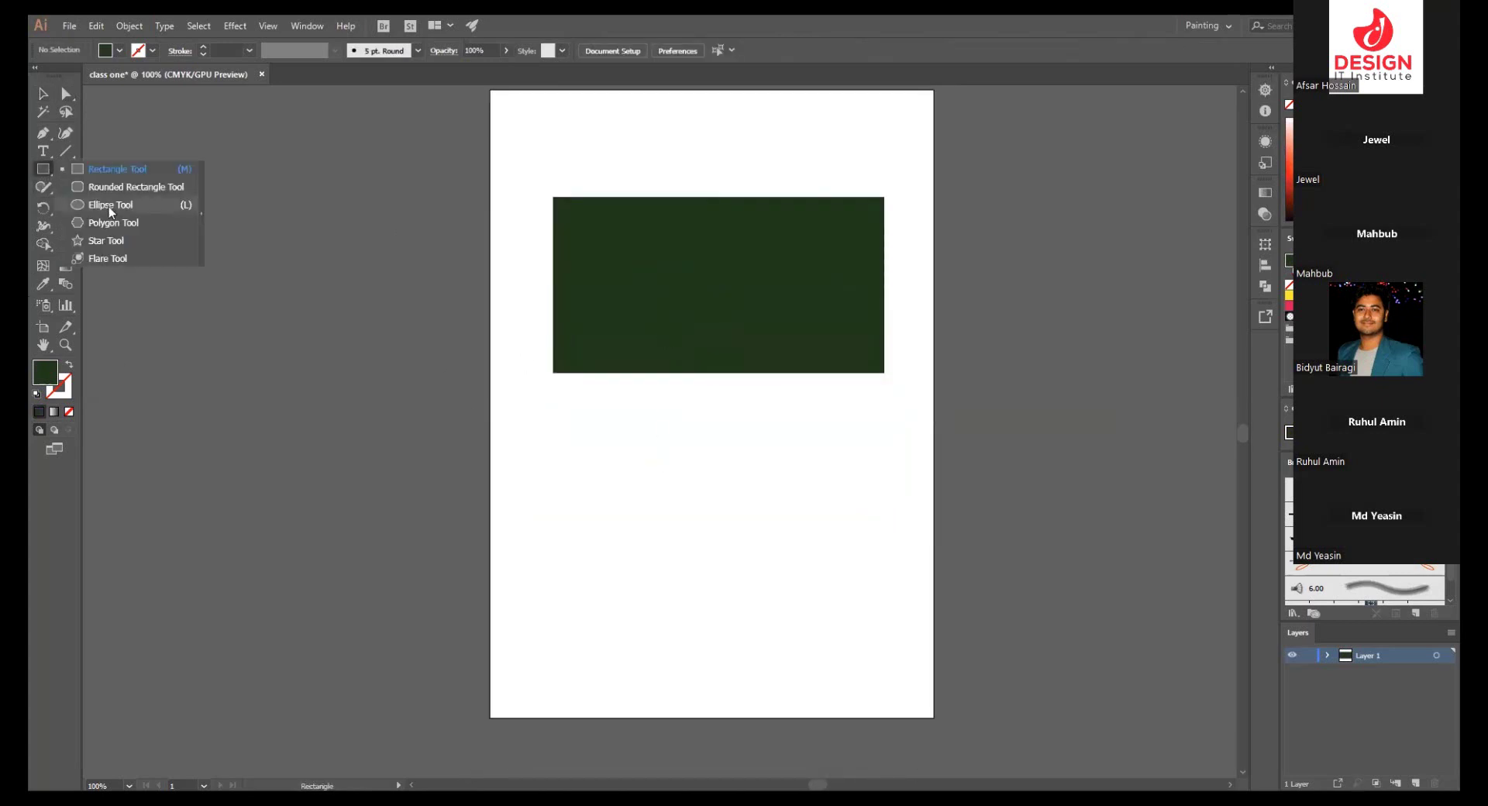
{"action": "key", "text": "l"}
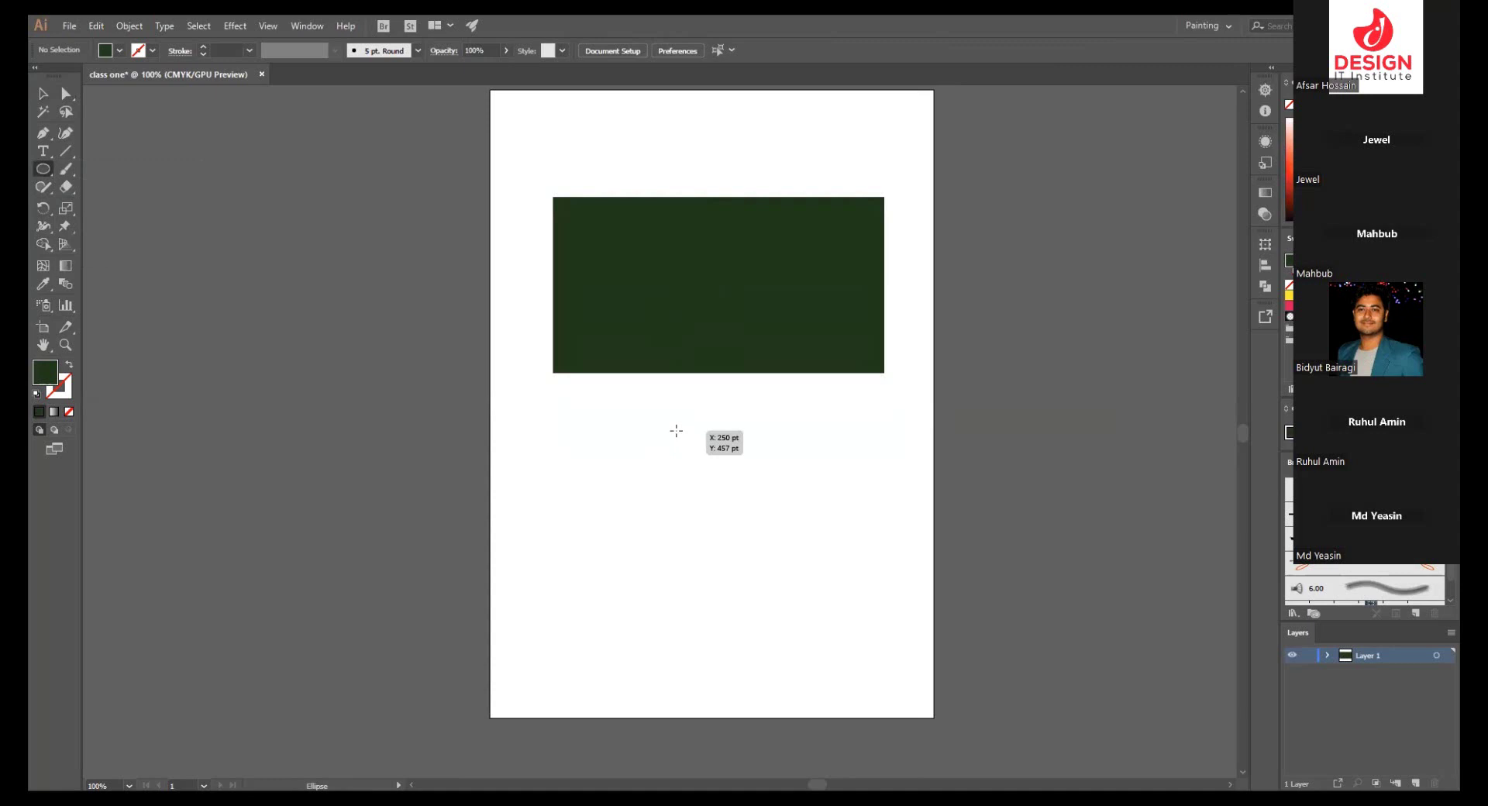
{"action": "left_click_drag", "start_coordinate": [665, 422], "coordinate": [793, 552]}
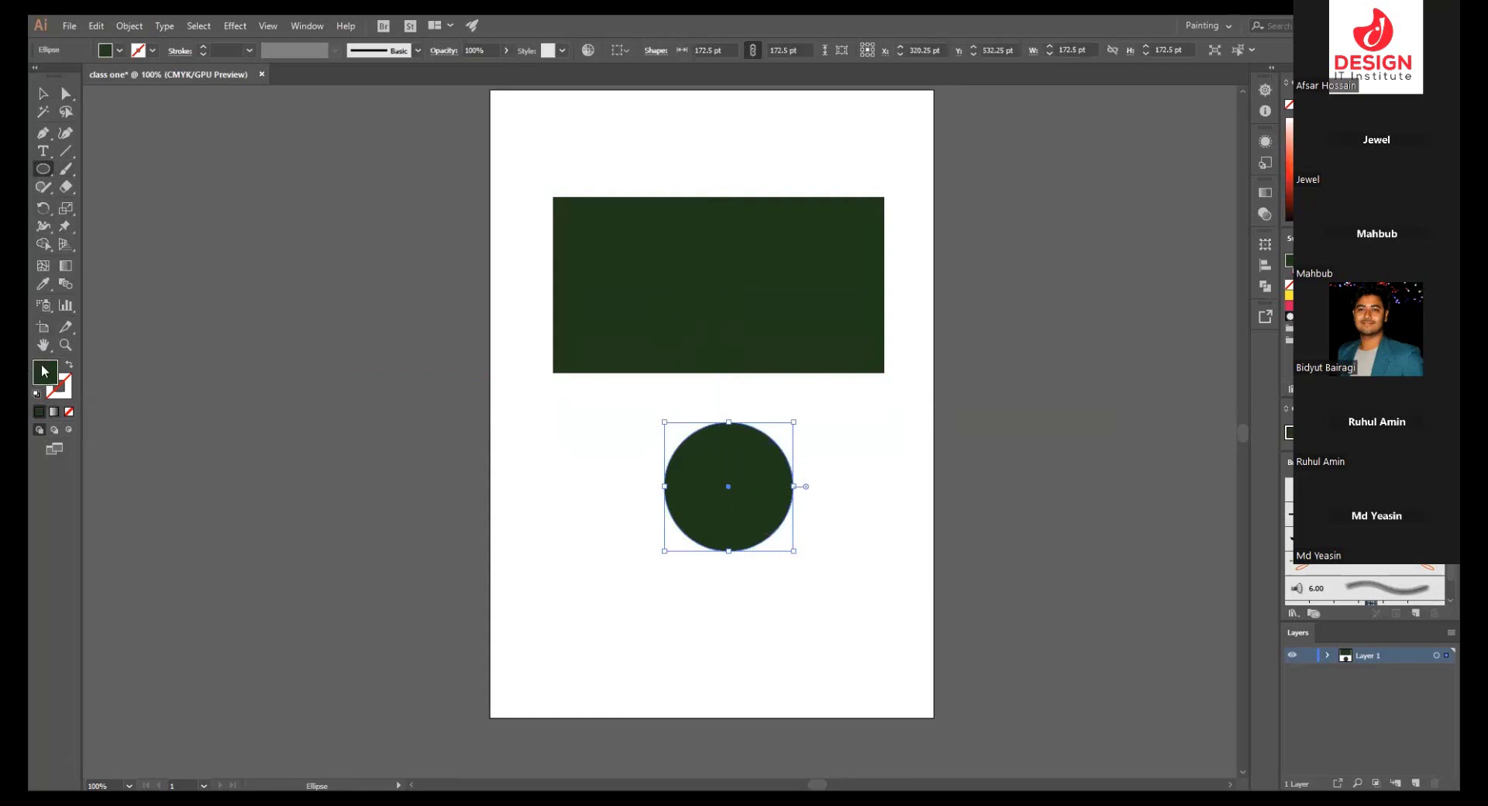
{"action": "key", "text": "v"}
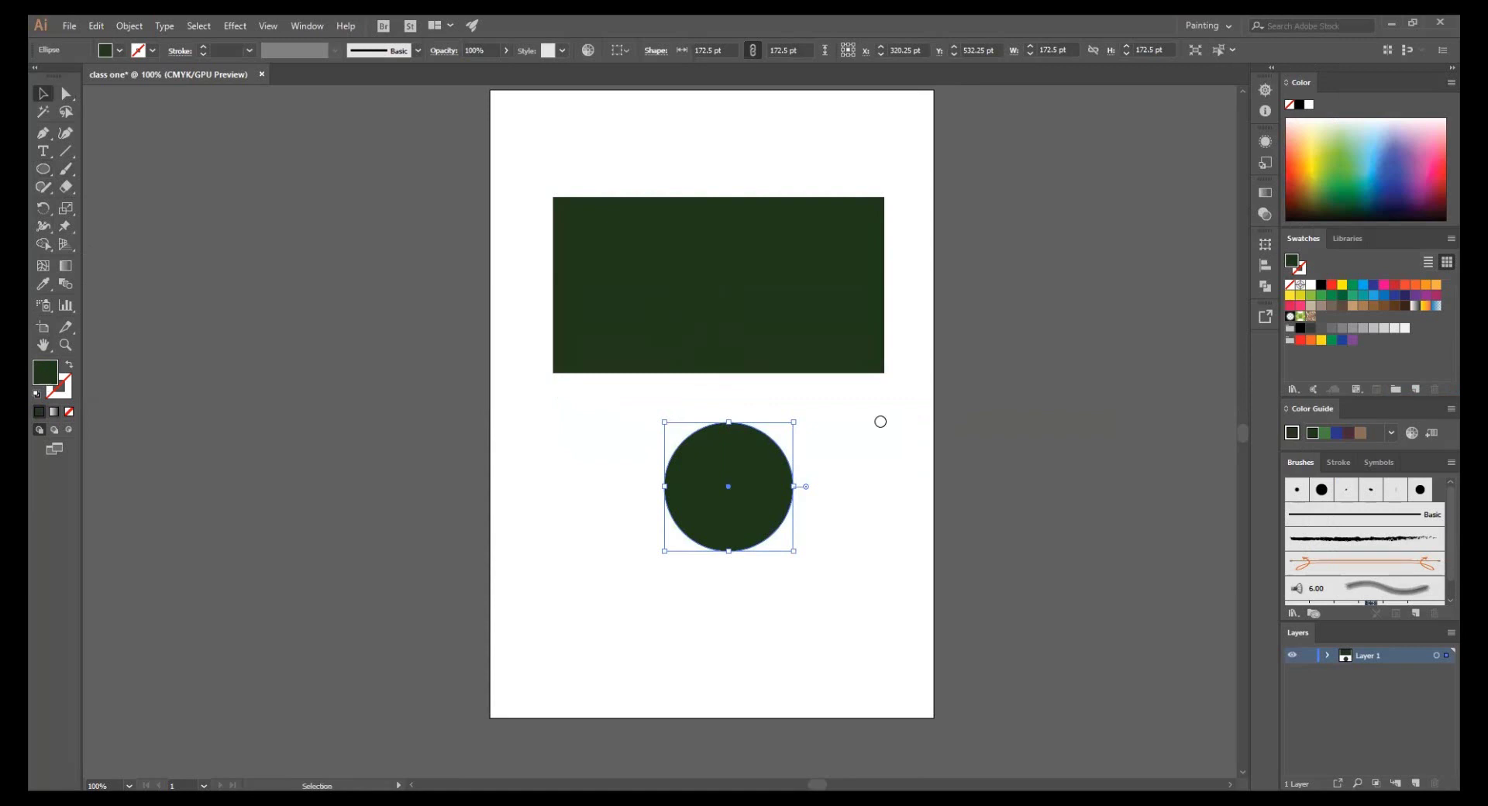
- Fill the circle pure red FF0000 and move it onto the green rectangle
{"action": "left_click", "coordinate": [918, 275]}
{"action": "left_click_drag", "start_coordinate": [877, 288], "coordinate": [896, 271]}
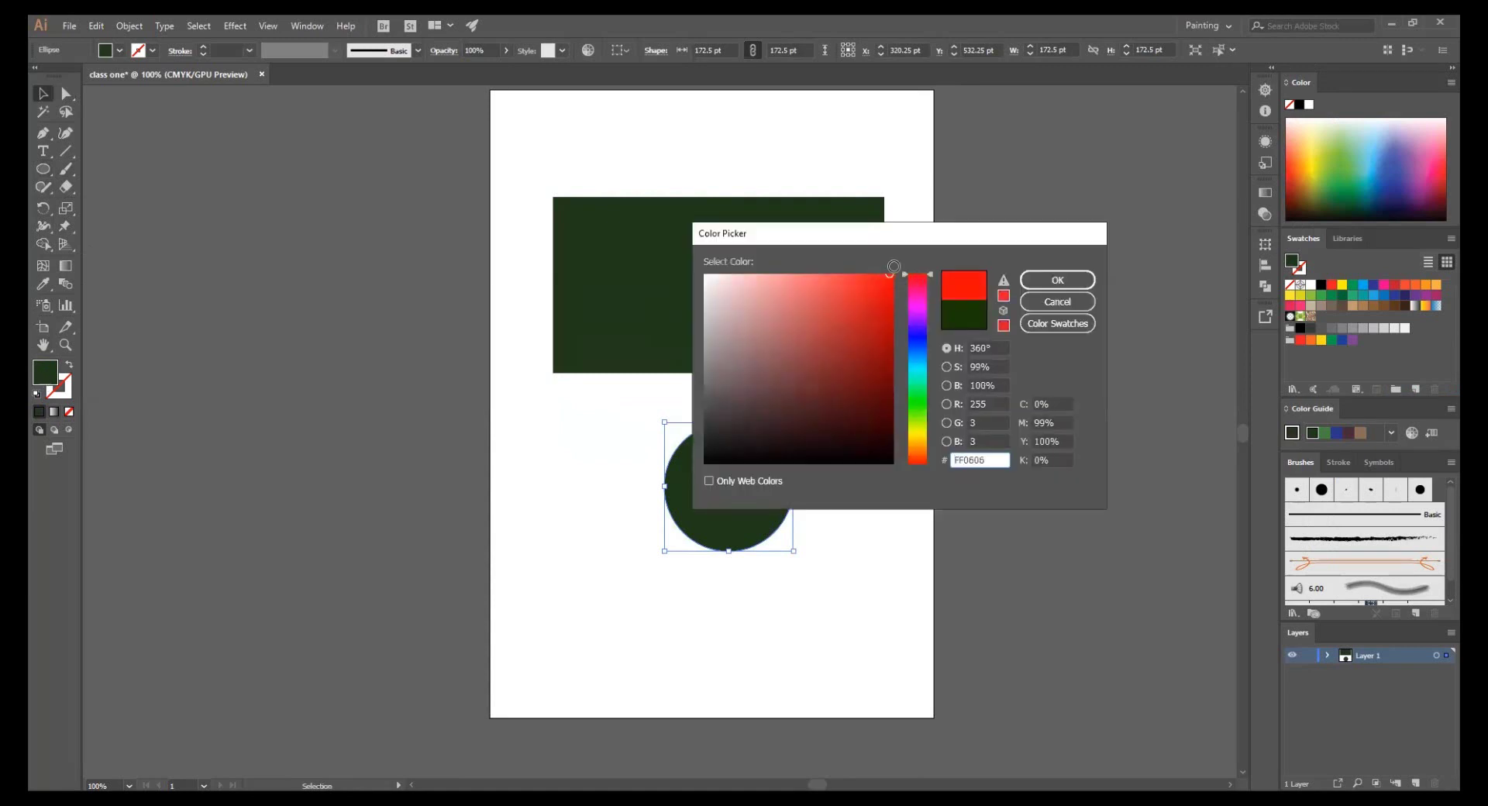
{"action": "left_click", "coordinate": [1048, 282]}
{"action": "left_click", "coordinate": [868, 512]}
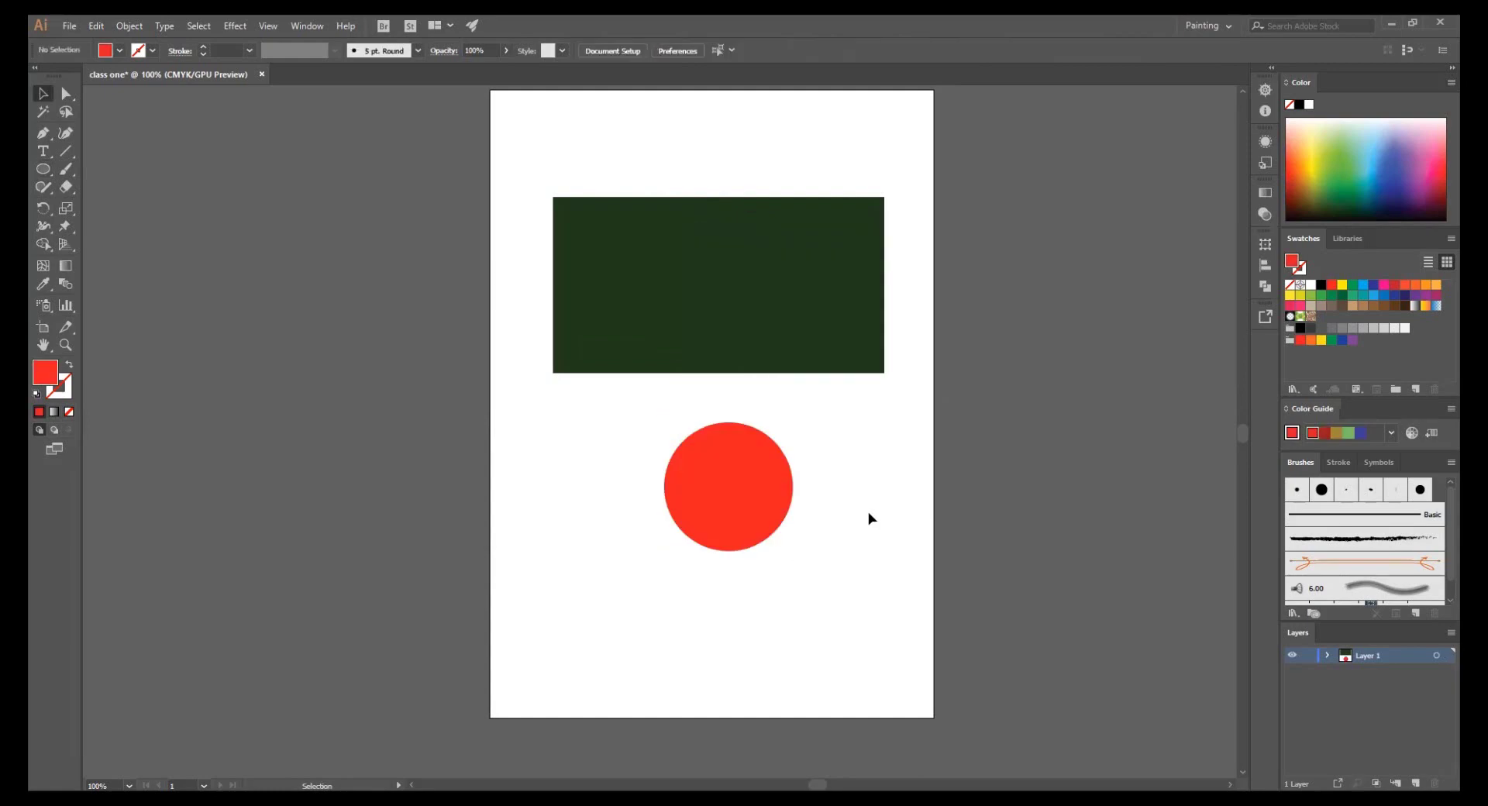
{"action": "left_click_drag", "start_coordinate": [859, 504], "coordinate": [842, 529]}
{"action": "left_click_drag", "start_coordinate": [732, 558], "coordinate": [720, 354]}
- Close the colour picker keeping the green, and nudge the red circle on the flag
{"action": "left_click", "coordinate": [775, 499]}
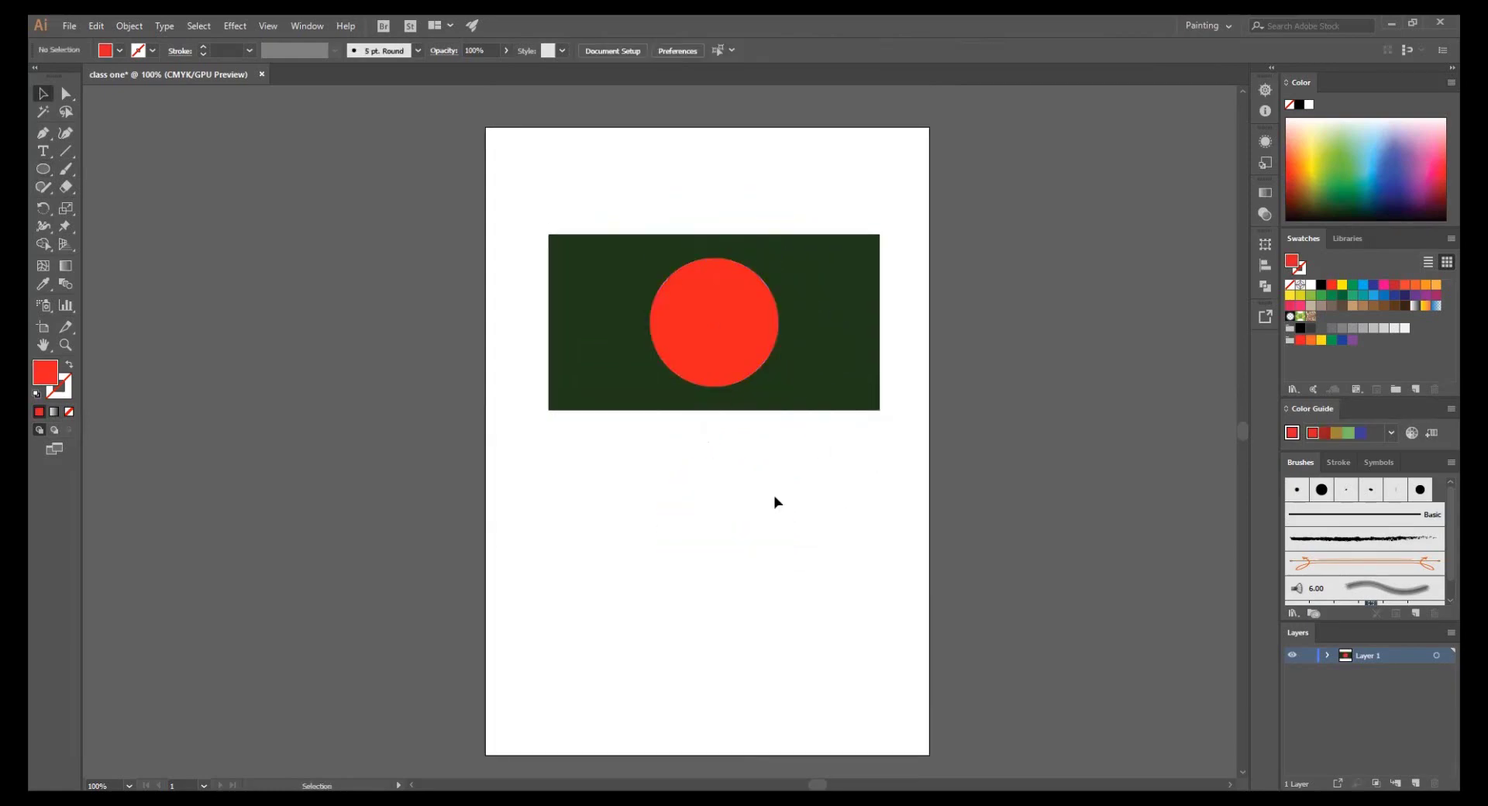
{"action": "left_click", "coordinate": [830, 383]}
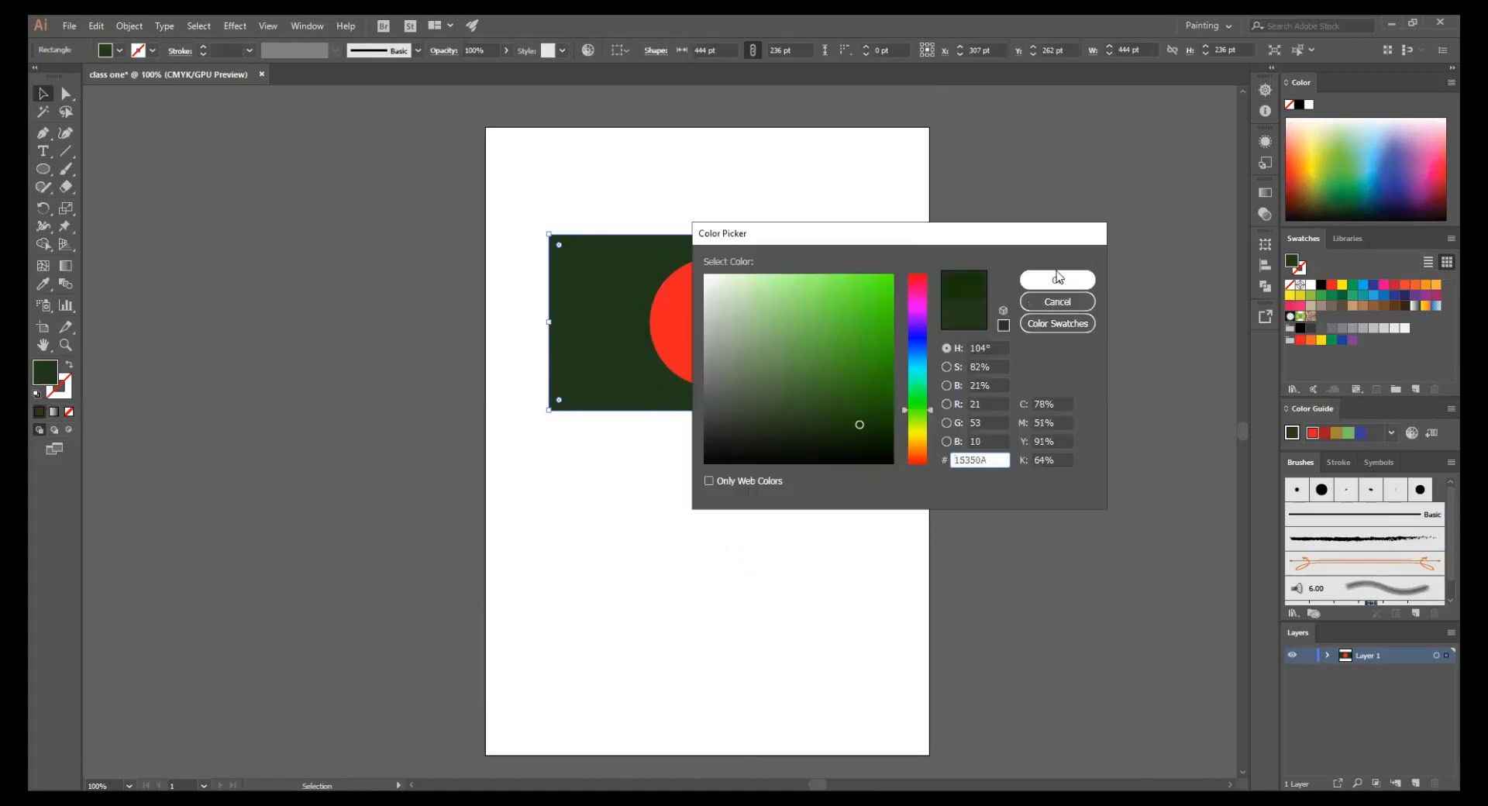
{"action": "left_click", "coordinate": [1058, 280]}
{"action": "scroll", "coordinate": [752, 442], "scroll_direction": "up", "scroll_amount": 1}
{"action": "scroll", "coordinate": [684, 352], "scroll_direction": "up", "scroll_amount": 2}
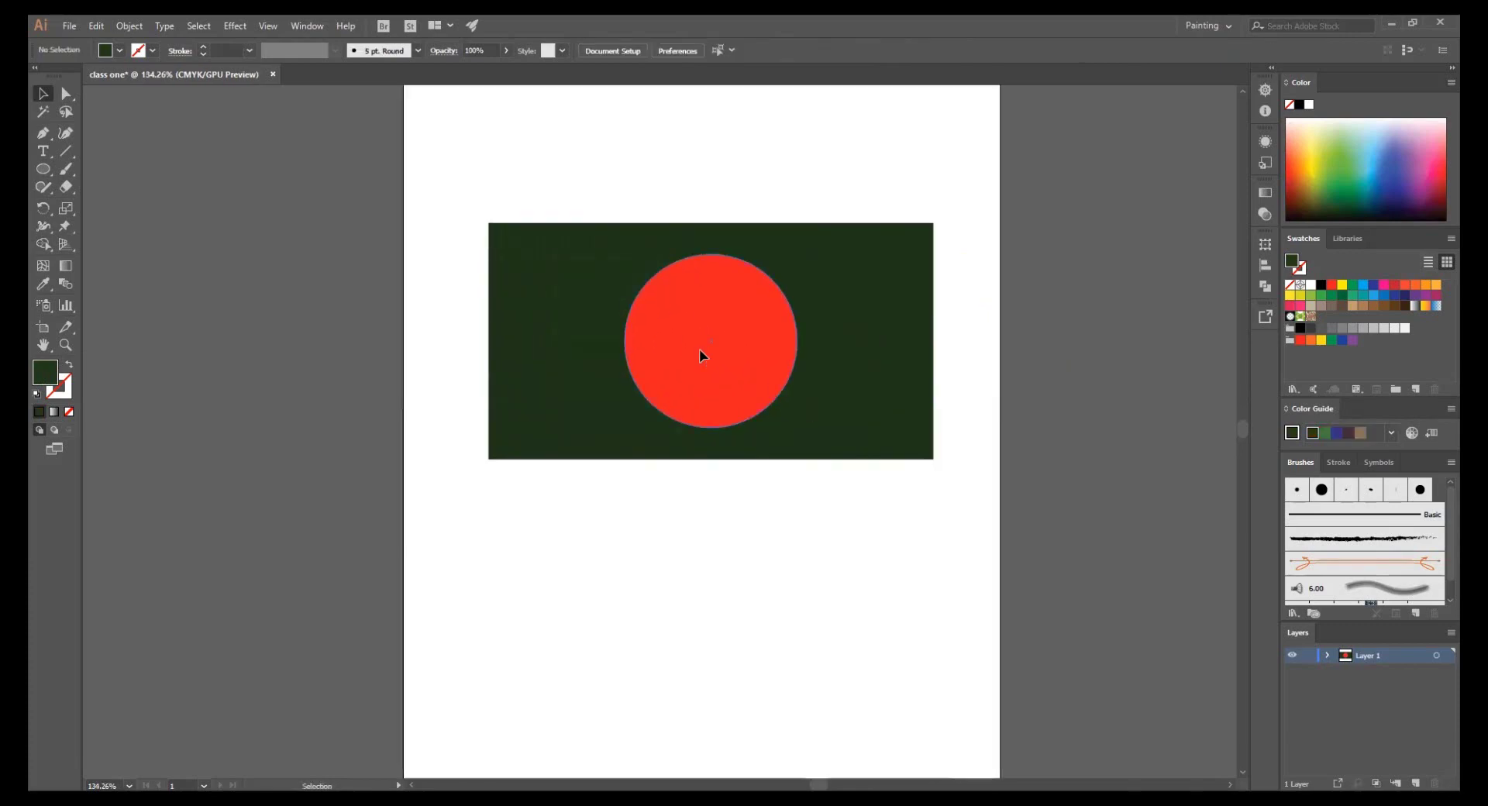
{"action": "left_click", "coordinate": [701, 355]}
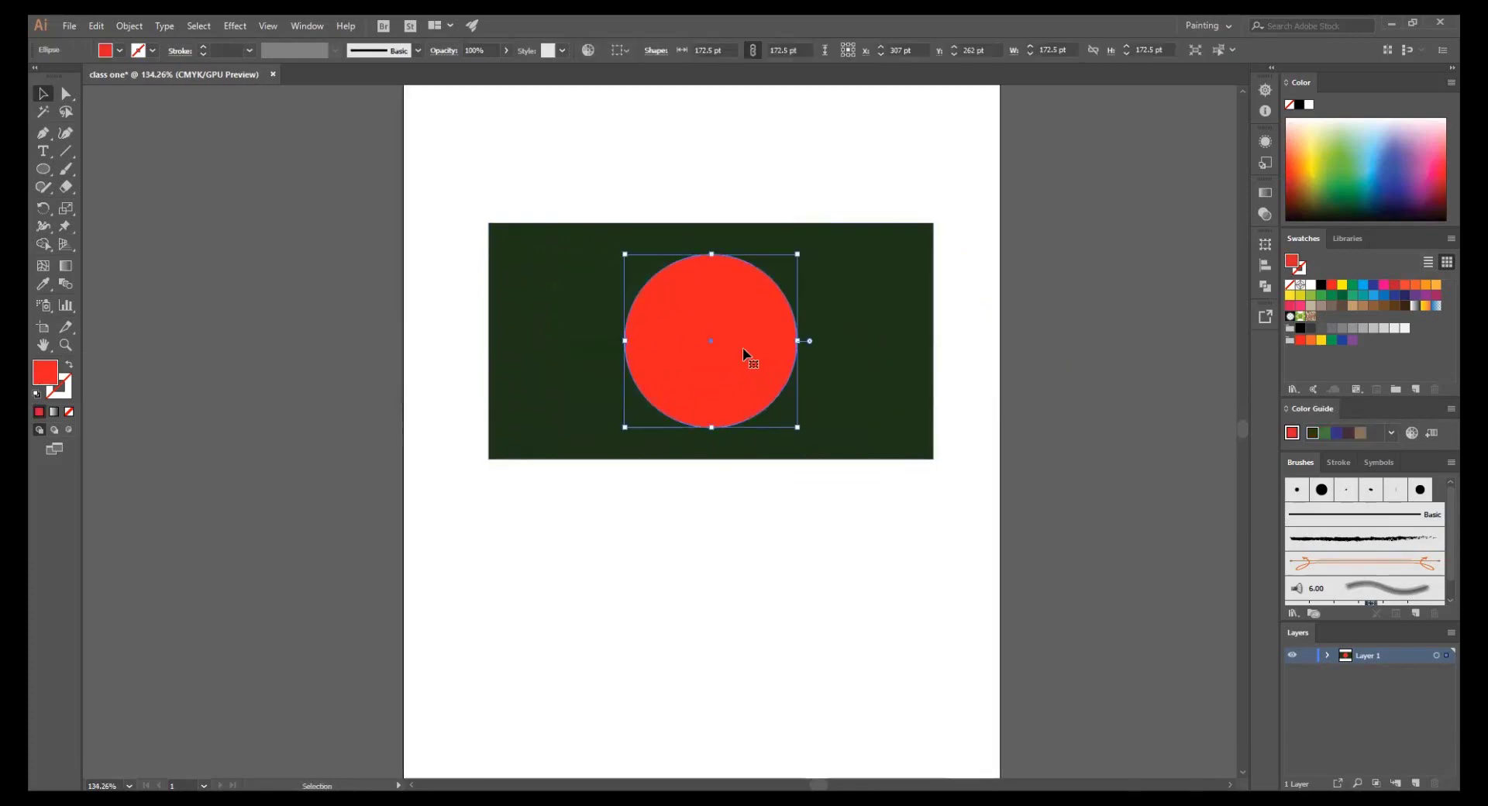
{"action": "mouse_move", "coordinate": [743, 347]}
{"action": "left_mouse_down"}
{"action": "mouse_move", "coordinate": [744, 391]}
{"action": "mouse_move", "coordinate": [754, 346]}
{"action": "left_mouse_up"}
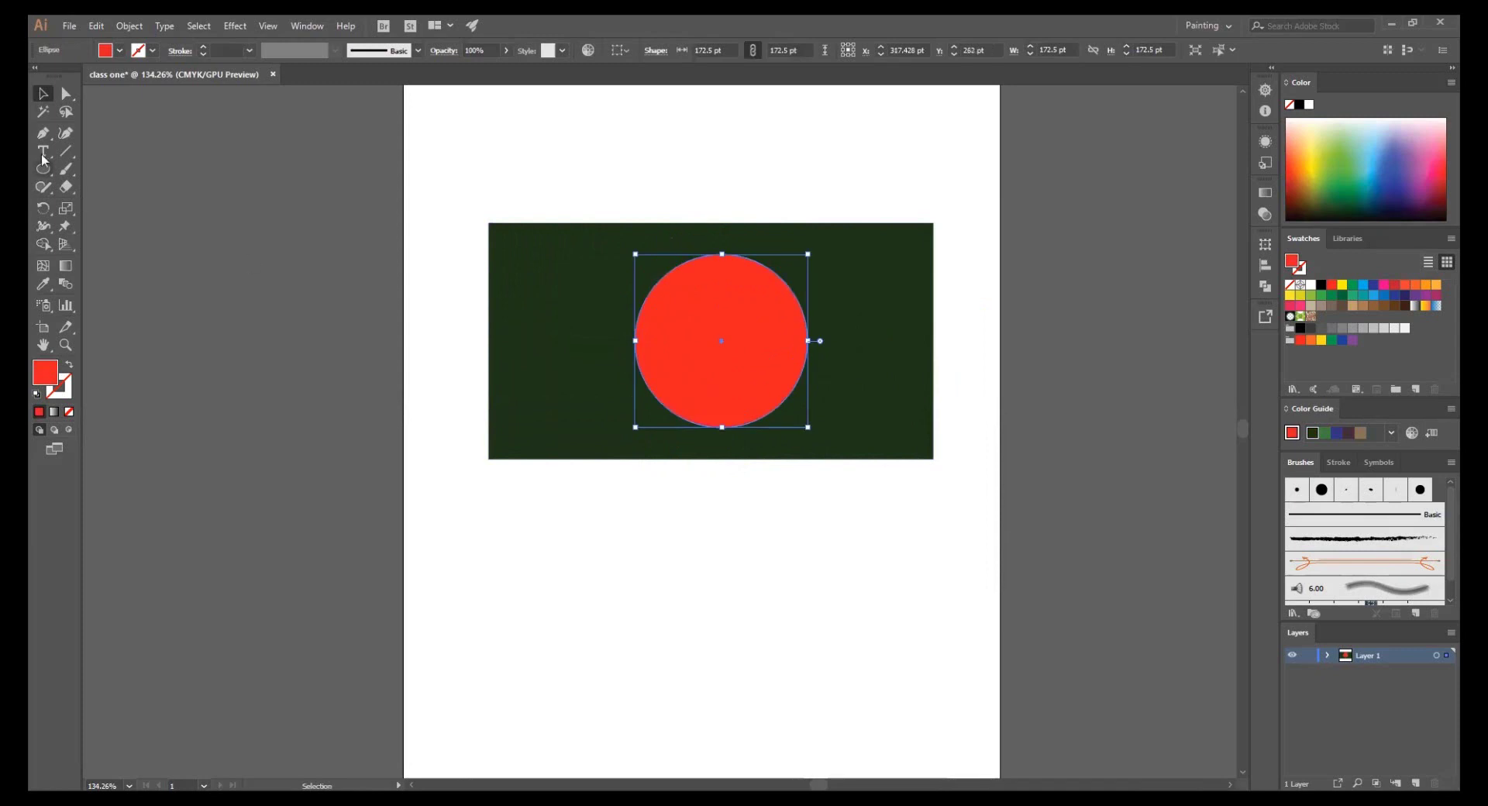
- Shrink the red circle to about 128.6 pt, then undo a mistaken enlargement
{"action": "left_click", "coordinate": [42, 95]}
{"action": "left_click_drag", "start_coordinate": [809, 426], "coordinate": [787, 405]}
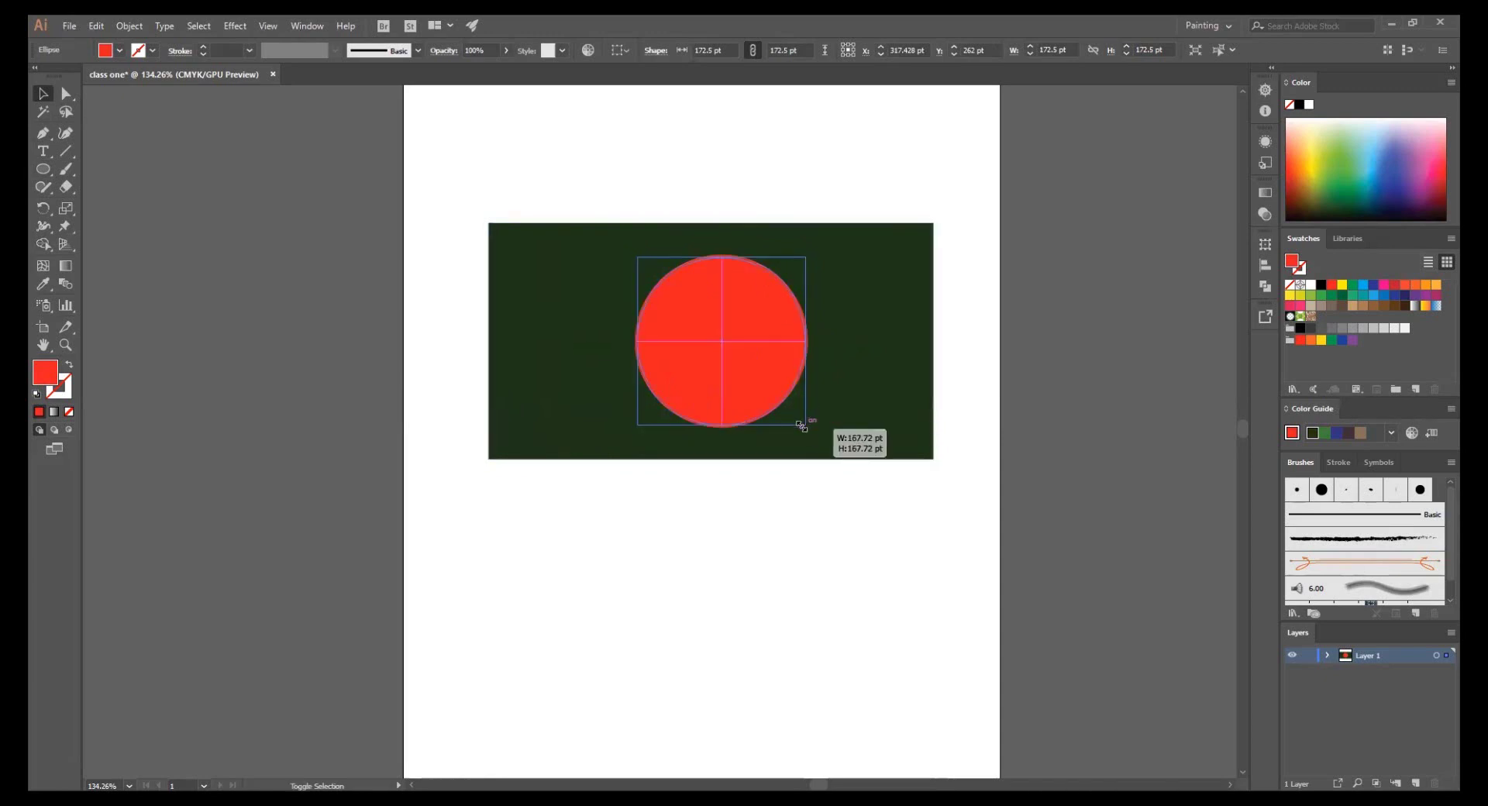
{"action": "left_click", "coordinate": [775, 523]}
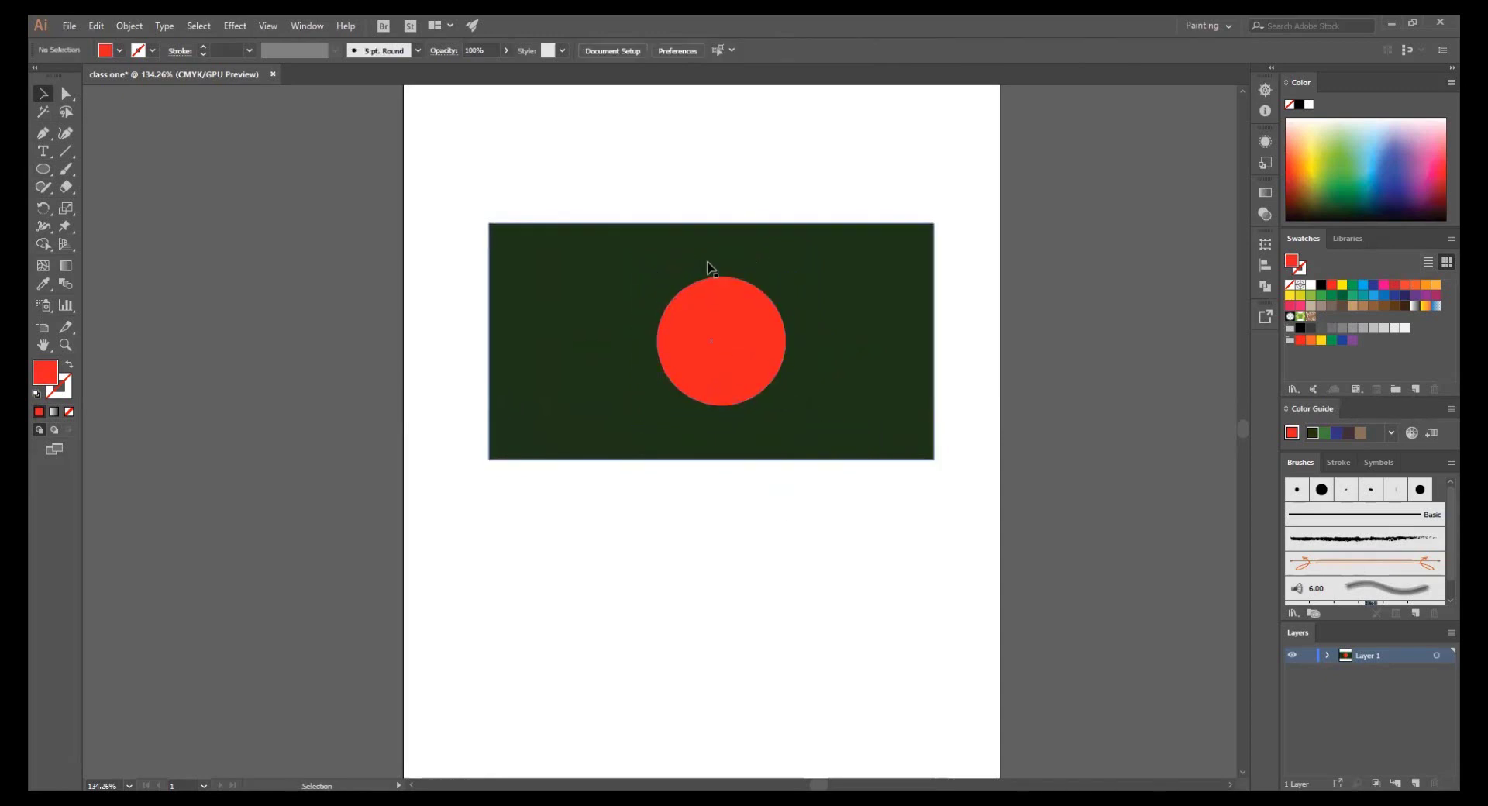
{"action": "left_click", "coordinate": [724, 366]}
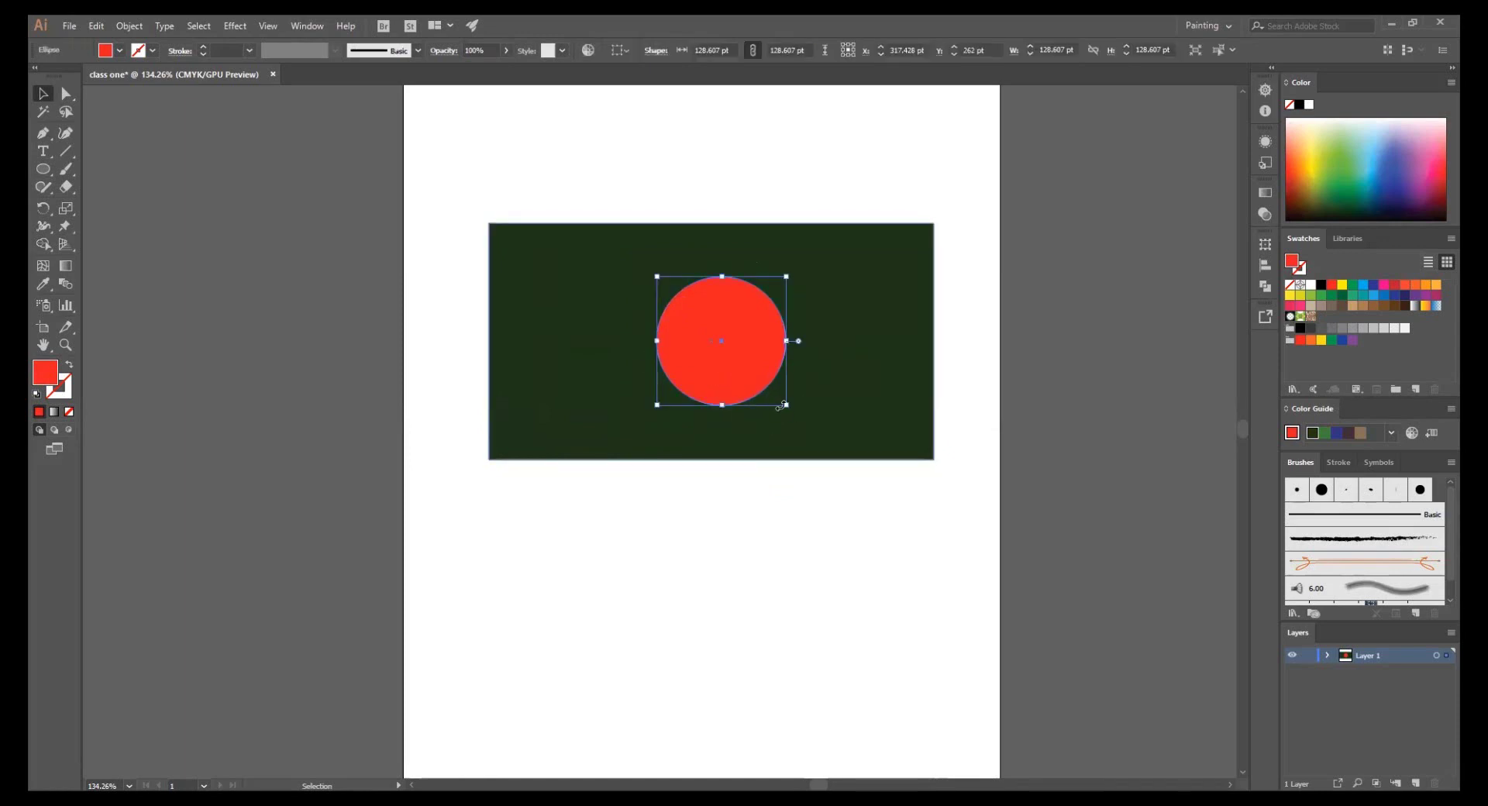
{"action": "left_click_drag", "start_coordinate": [786, 403], "coordinate": [902, 505]}
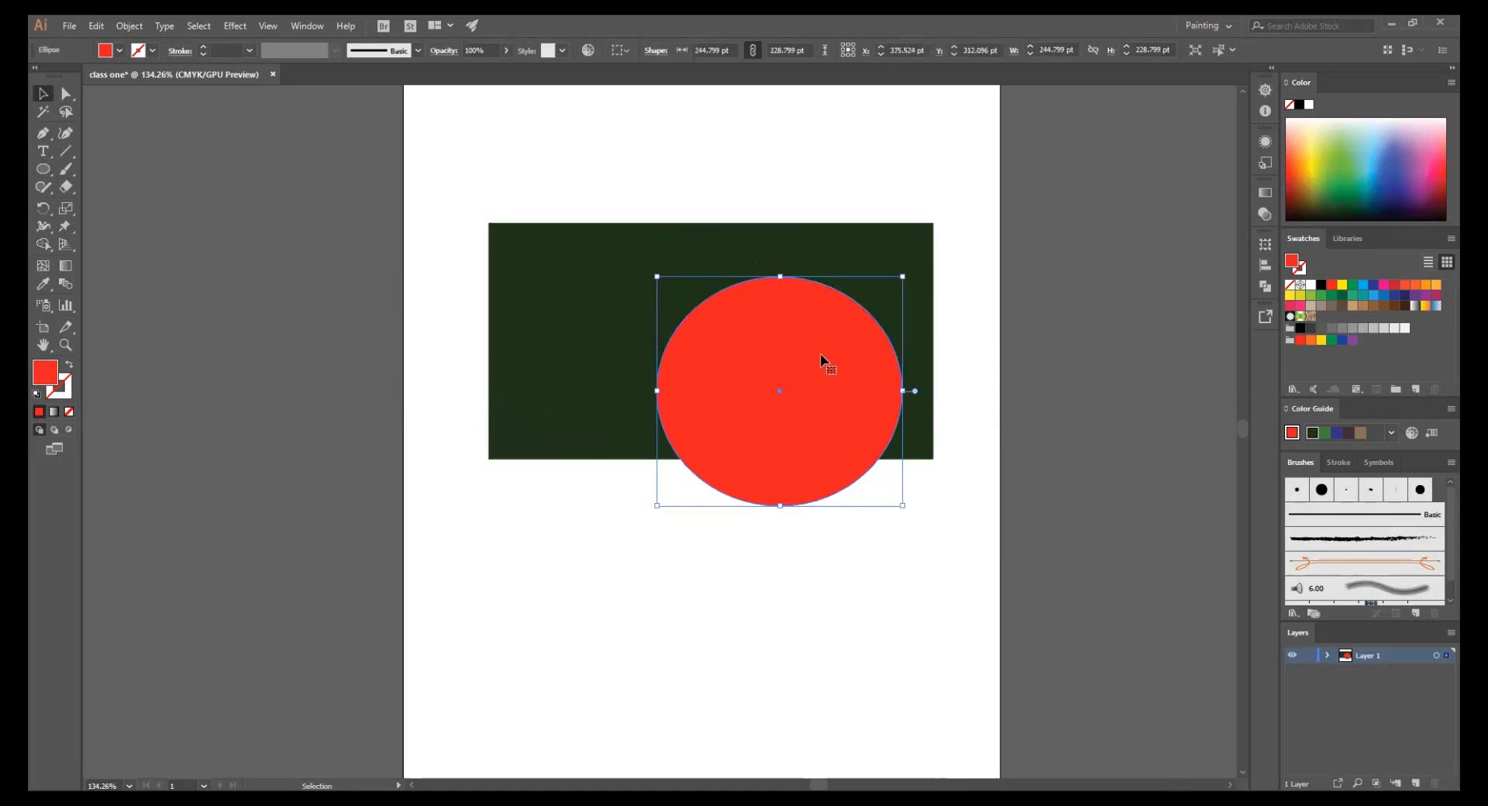
{"action": "left_click", "coordinate": [654, 528]}
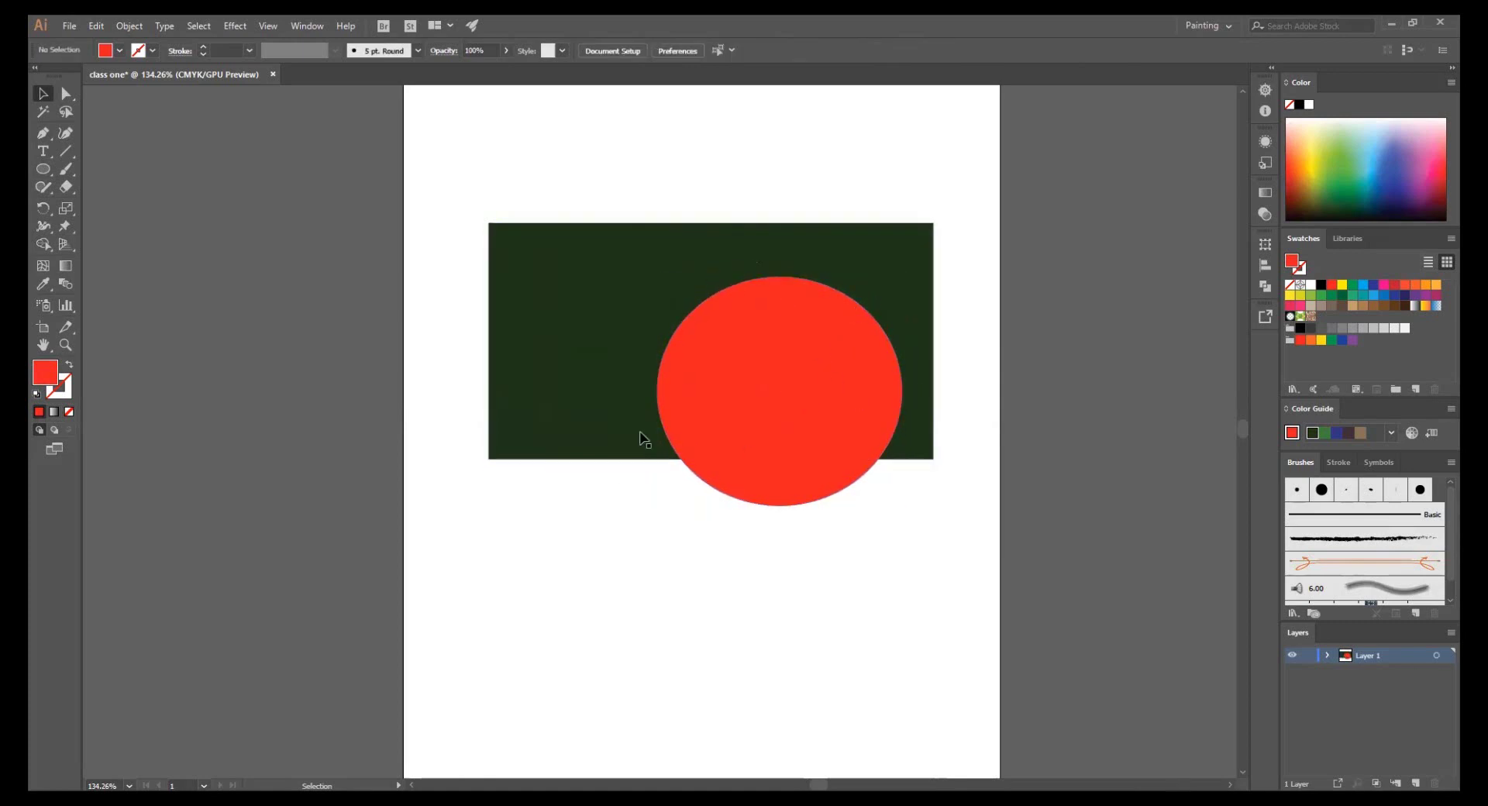
{"action": "key", "text": "ctrl+z"}
{"action": "key", "text": "ctrl+z"}
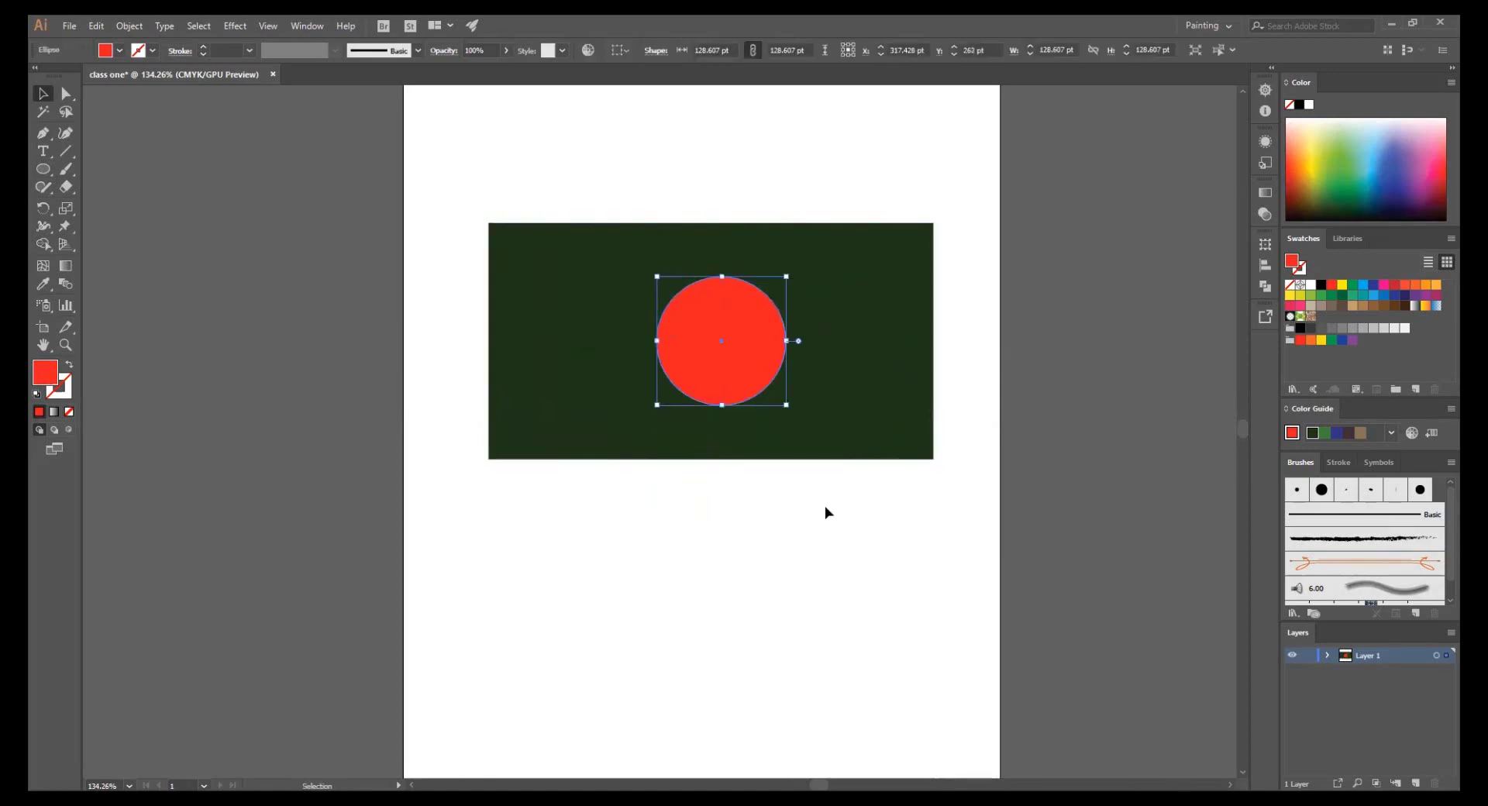
{"action": "key", "text": "ctrl+z"}
- Undo an accidental stretch and rescale the red circle to about 162 pt
{"action": "left_click", "coordinate": [741, 339]}
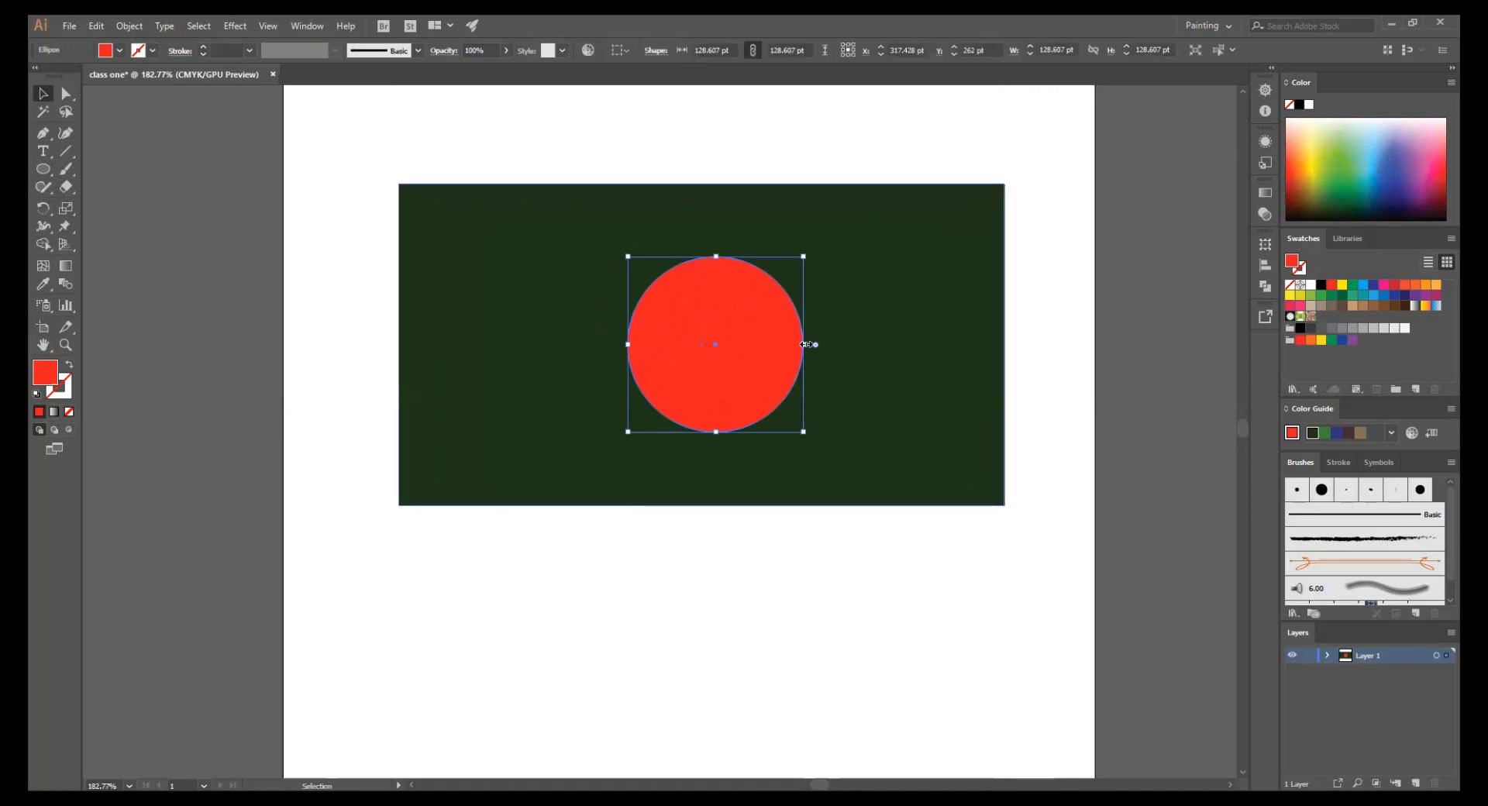
{"action": "left_click_drag", "start_coordinate": [806, 344], "coordinate": [969, 344]}
{"action": "key", "text": "ctrl+shift+a"}
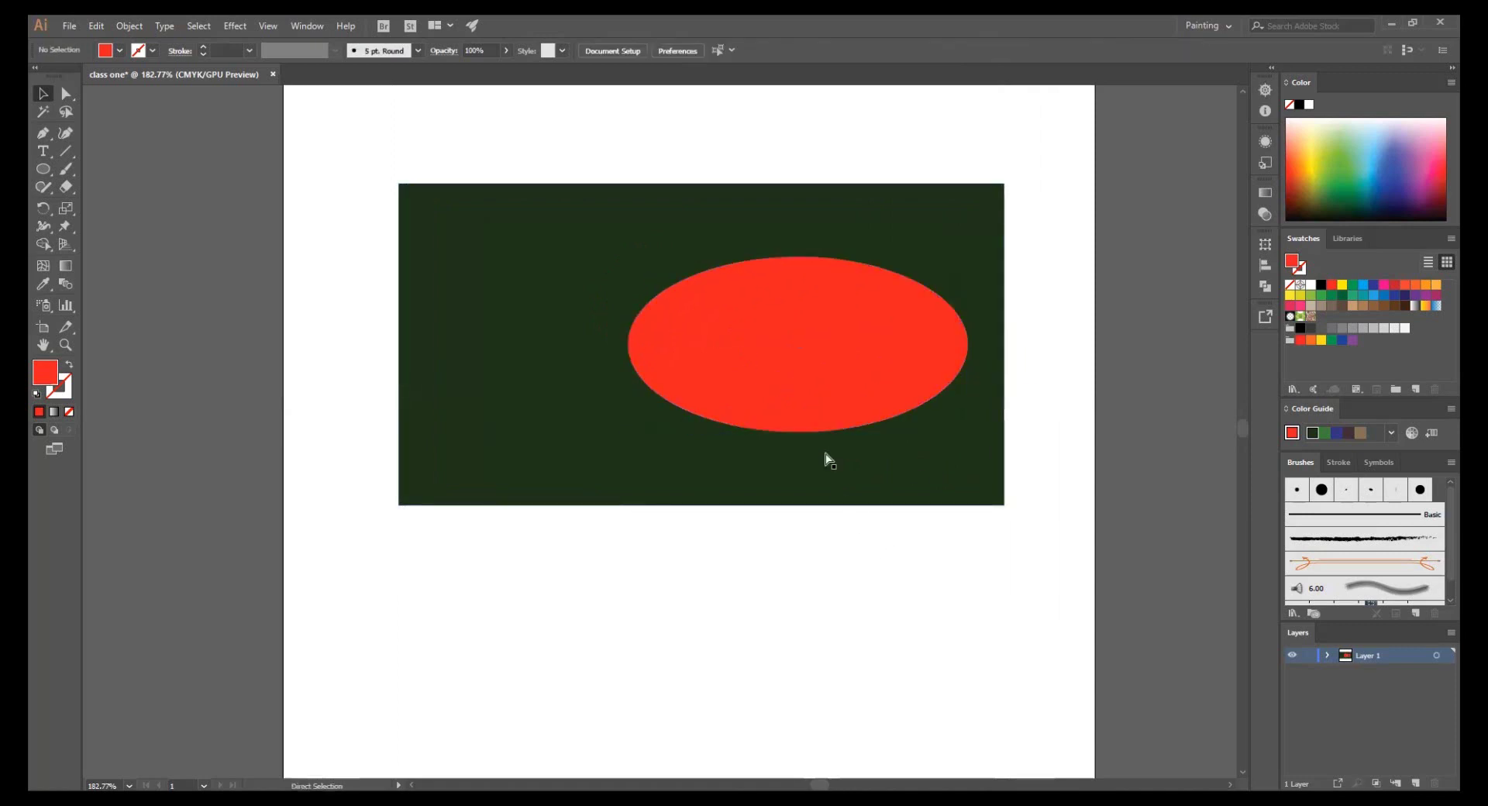
{"action": "key", "text": "ctrl+z"}
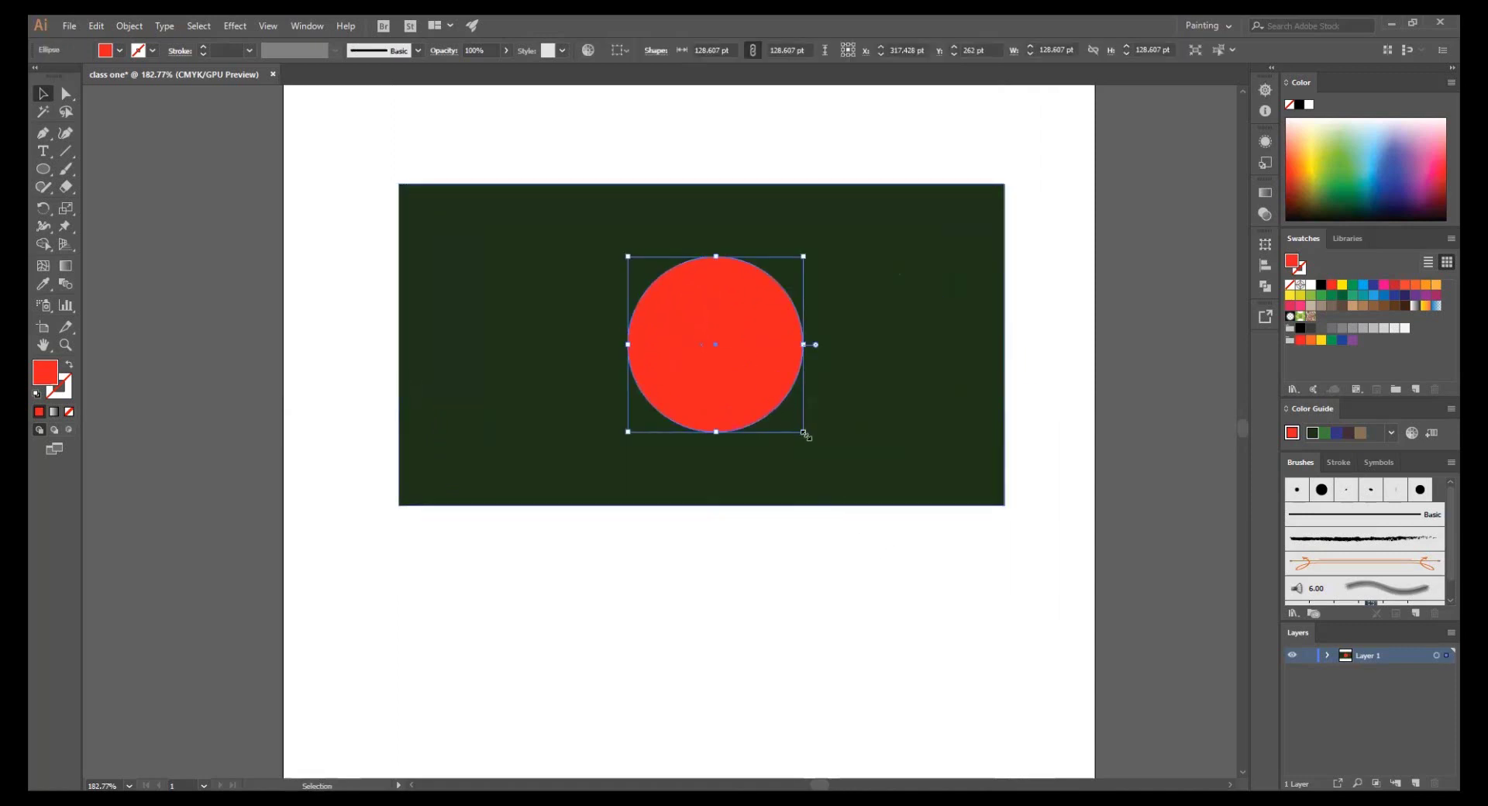
{"action": "mouse_move", "coordinate": [803, 433]}
{"action": "left_mouse_down"}
{"action": "mouse_move", "coordinate": [827, 456]}
{"action": "mouse_move", "coordinate": [810, 438]}
{"action": "left_mouse_up"}
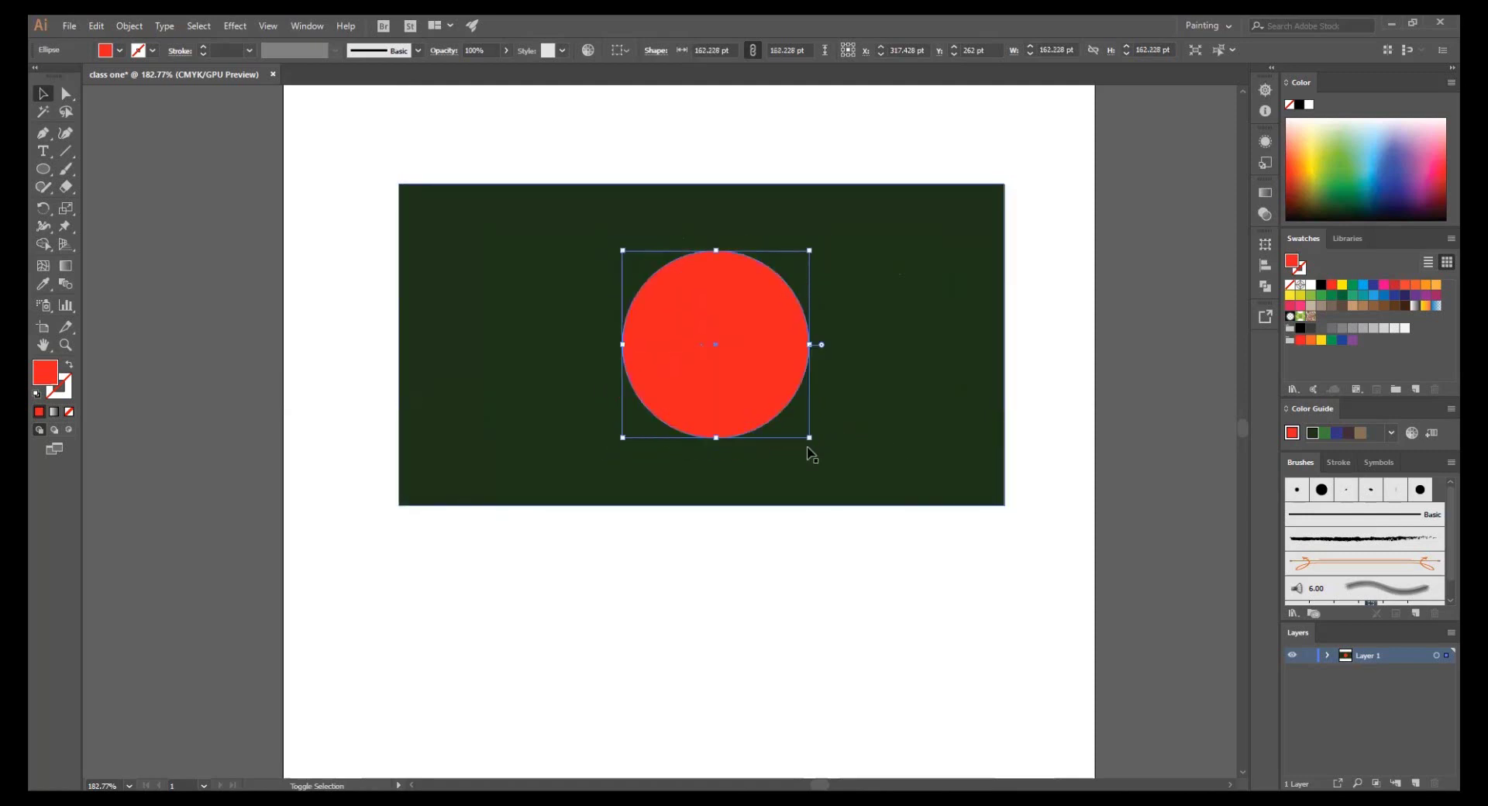
{"action": "left_click", "coordinate": [790, 585]}
{"action": "left_click", "coordinate": [719, 362], "text": "ctrl+alt"}
- Centre the red circle horizontally on the green flag and shift the flag left
{"action": "left_click_drag", "start_coordinate": [687, 428], "coordinate": [806, 428]}
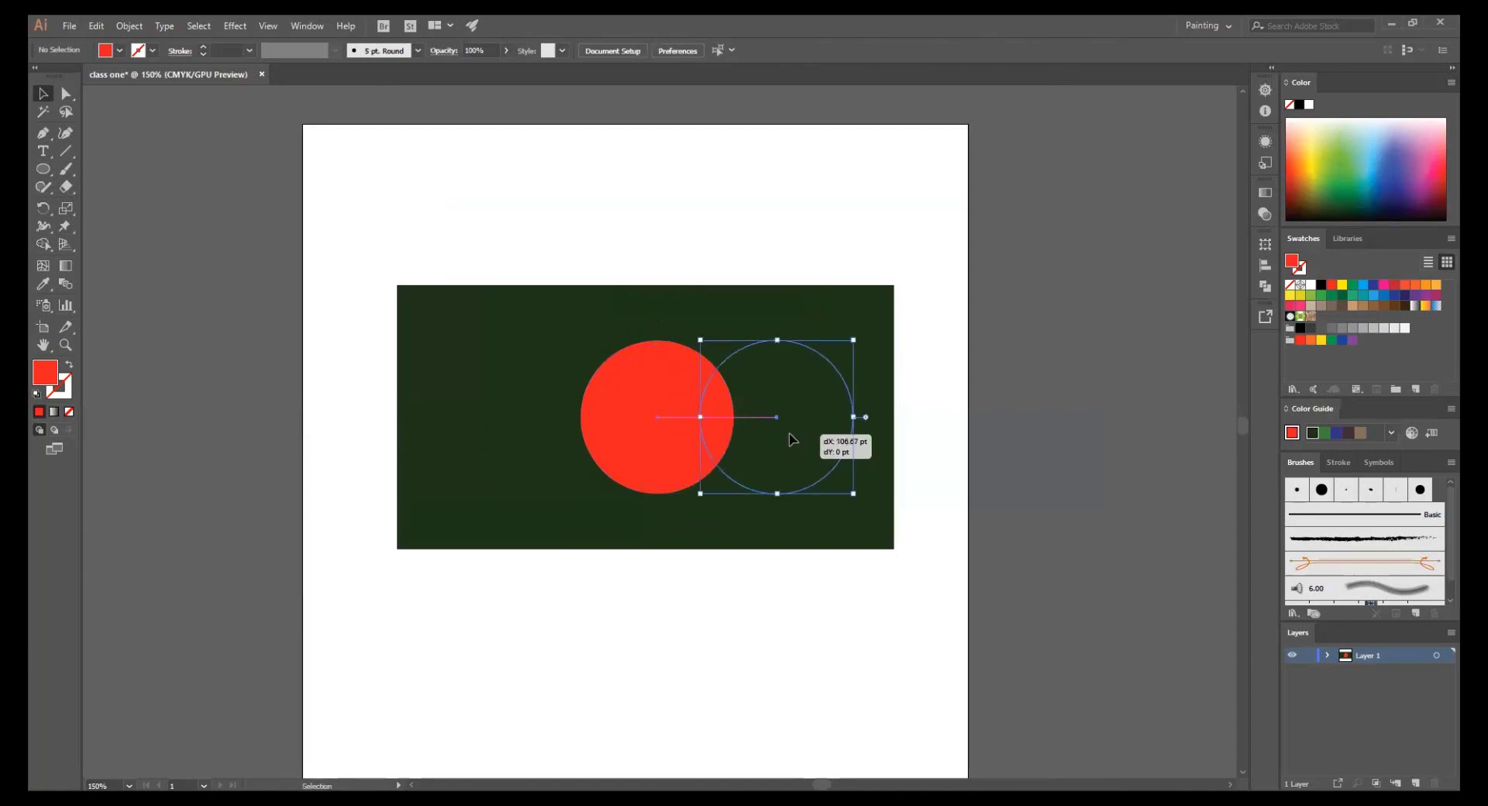
{"action": "left_click", "coordinate": [1003, 500]}
{"action": "mouse_move", "coordinate": [783, 588]}
{"action": "left_mouse_down"}
{"action": "mouse_move", "coordinate": [810, 581]}
{"action": "mouse_move", "coordinate": [707, 240]}
{"action": "left_mouse_up"}
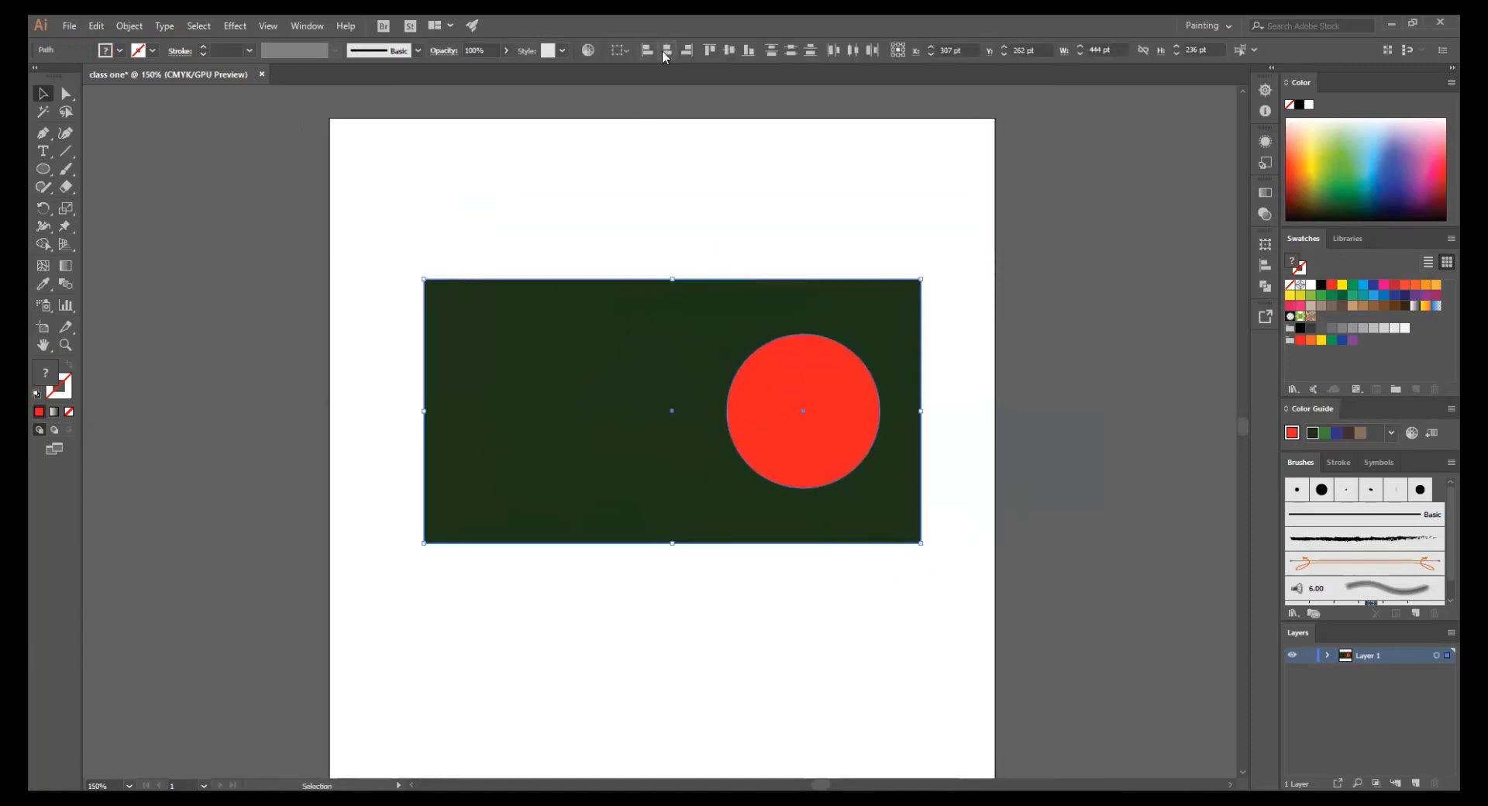
{"action": "left_click", "coordinate": [665, 52]}
{"action": "left_click", "coordinate": [699, 128]}
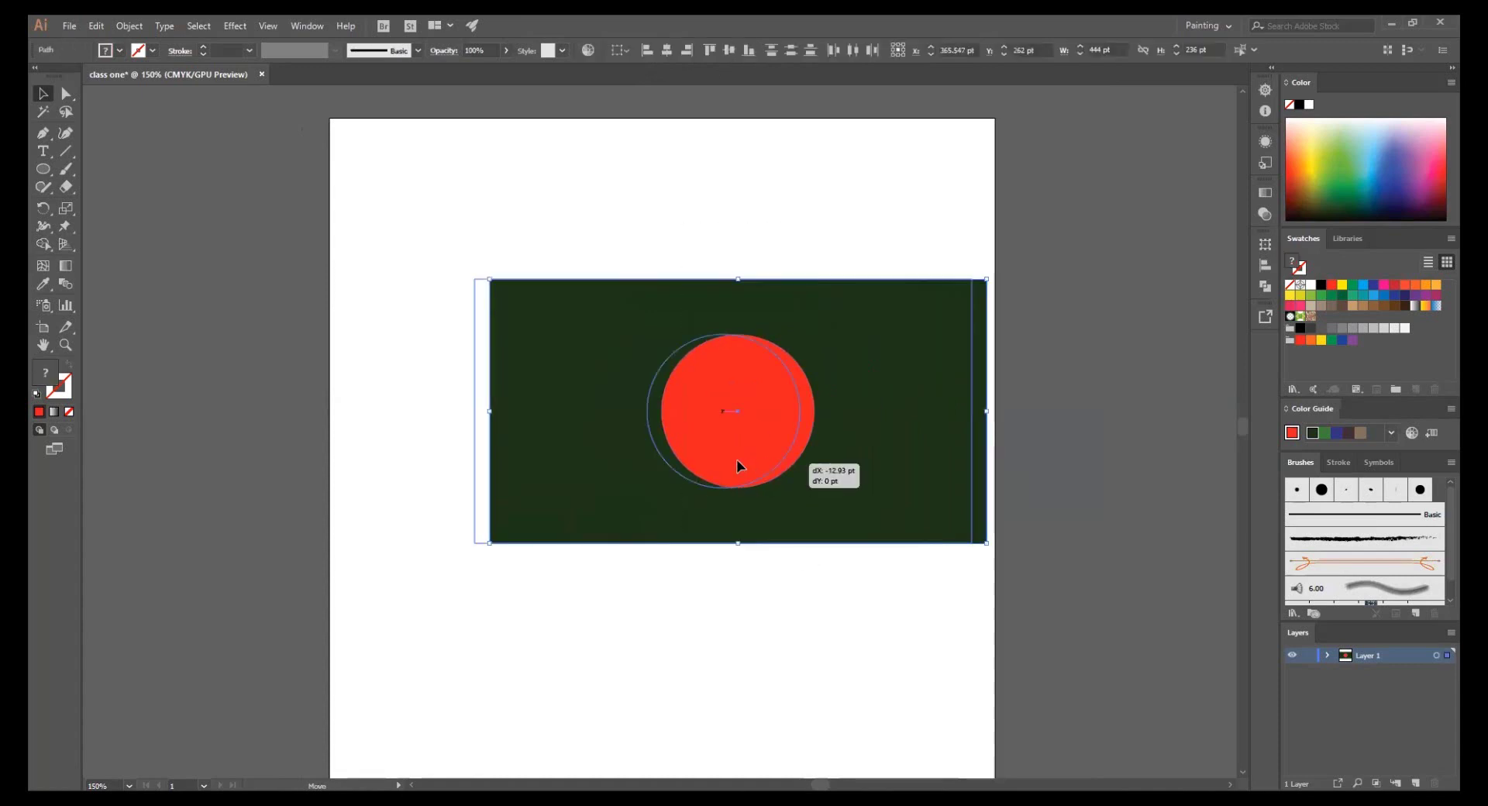
{"action": "left_click_drag", "start_coordinate": [791, 522], "coordinate": [734, 469]}
- Zoom to 150% and select the green rectangle plus the red circle
{"action": "left_click", "coordinate": [698, 628]}
{"action": "key", "text": "ctrl+minus"}
{"action": "left_click", "coordinate": [695, 418], "text": "ctrl+alt"}
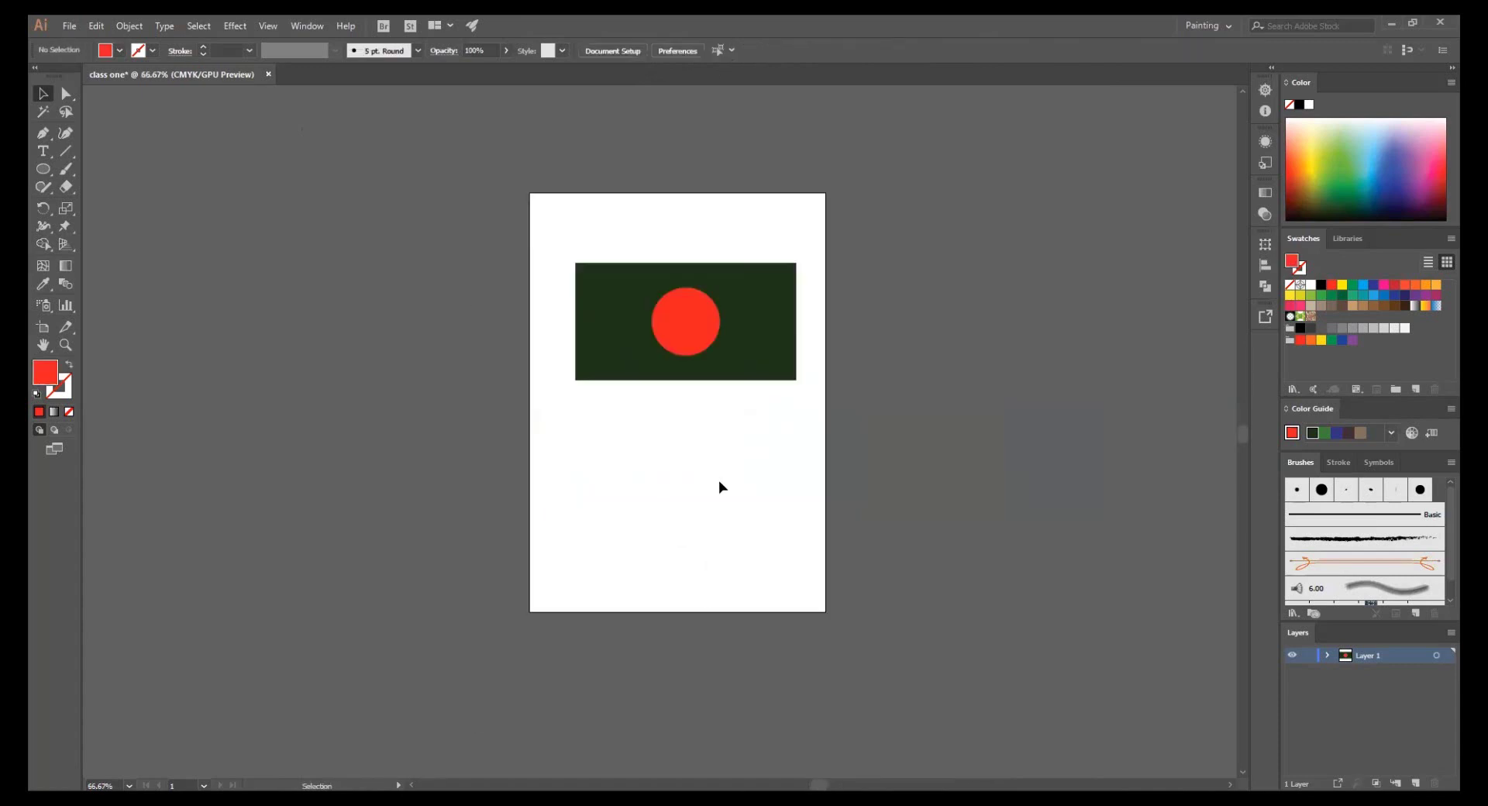
{"action": "left_click", "coordinate": [677, 352], "text": "ctrl"}
{"action": "left_click_drag", "start_coordinate": [635, 269], "coordinate": [843, 545]}
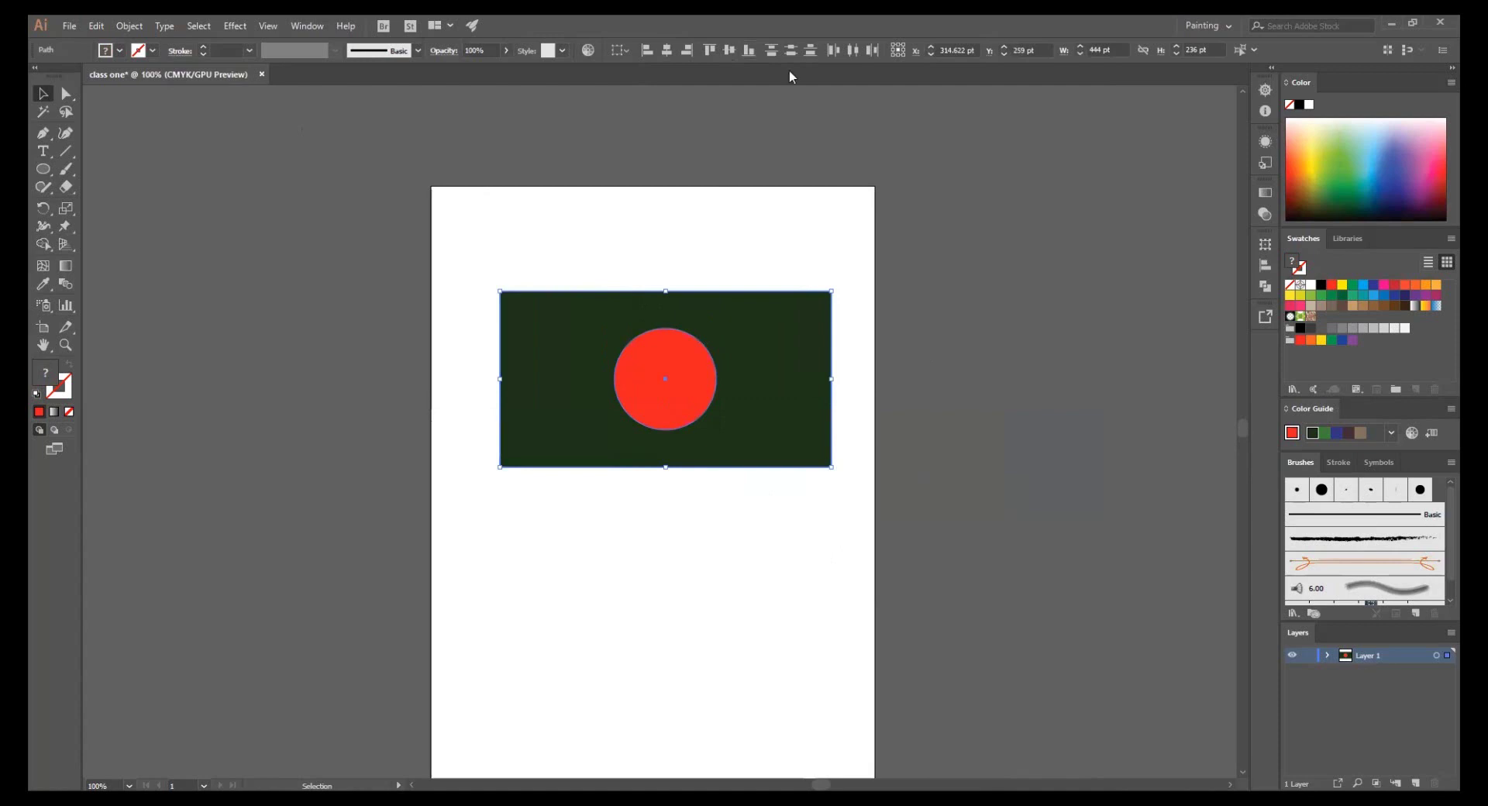
{"action": "key", "text": "ctrl+plus"}
{"action": "left_click", "coordinate": [369, 186]}
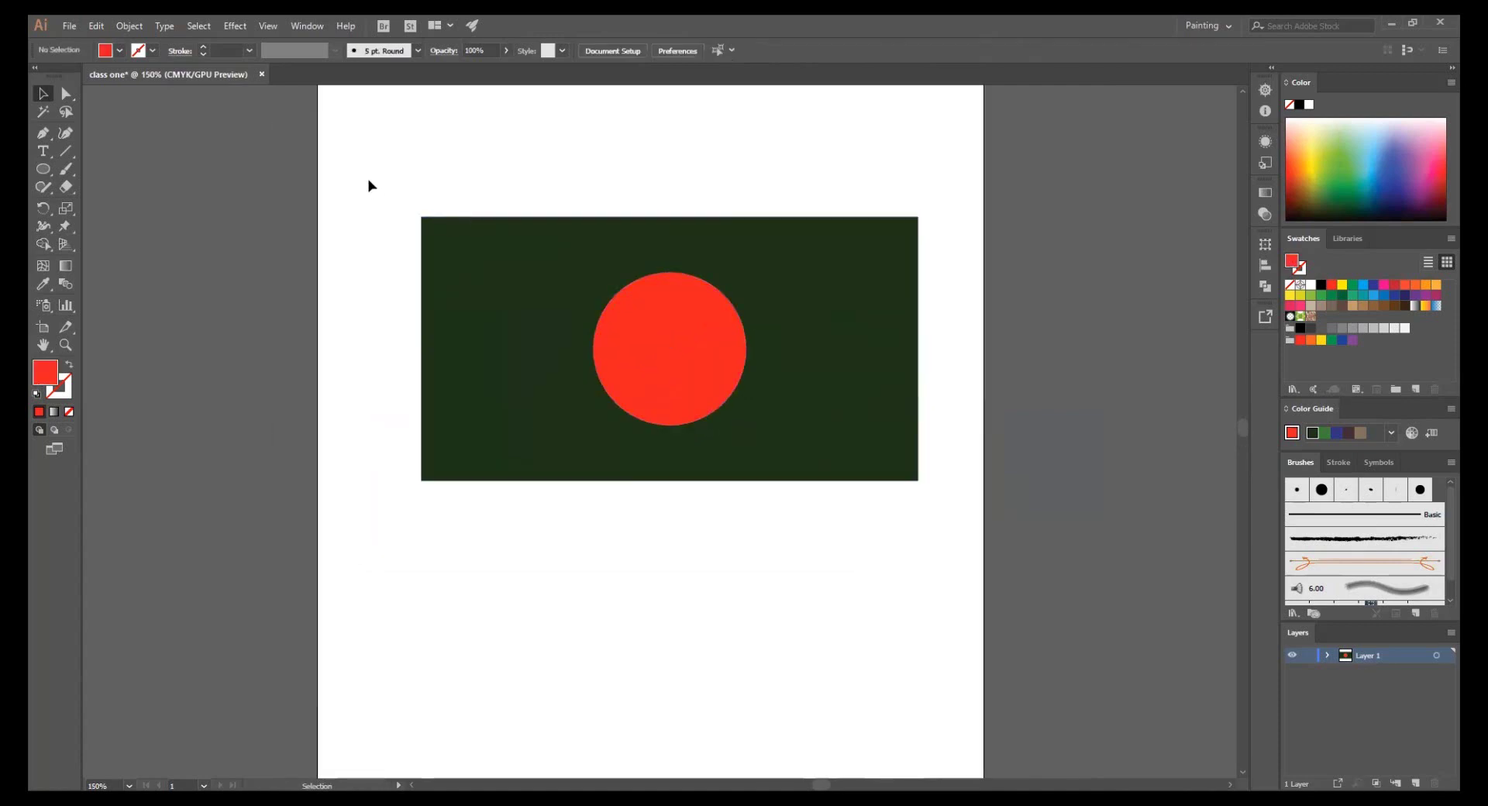
{"action": "left_click_drag", "start_coordinate": [369, 186], "coordinate": [973, 538]}
{"action": "left_click", "coordinate": [933, 533]}
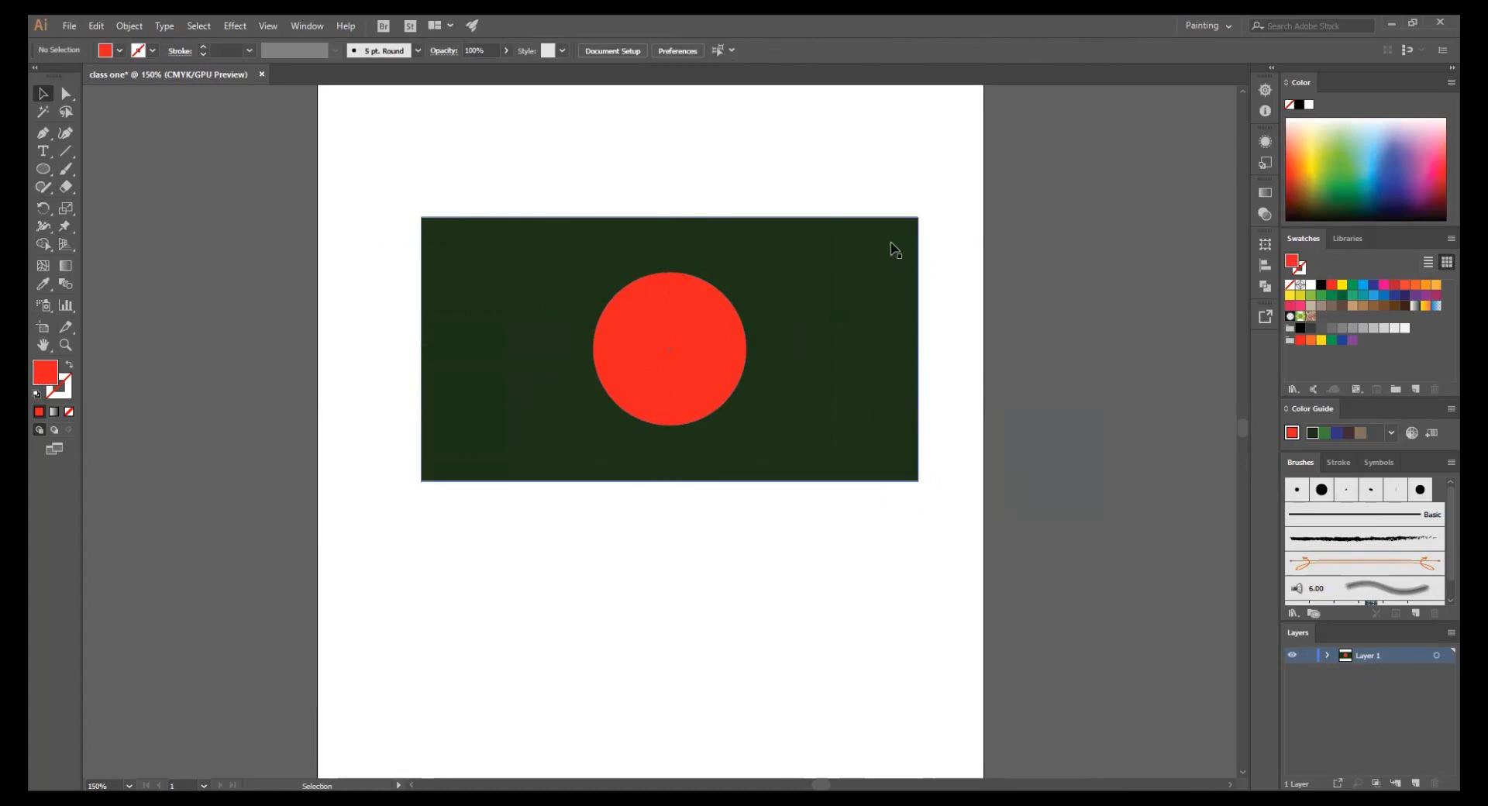
{"action": "left_click", "coordinate": [882, 319]}
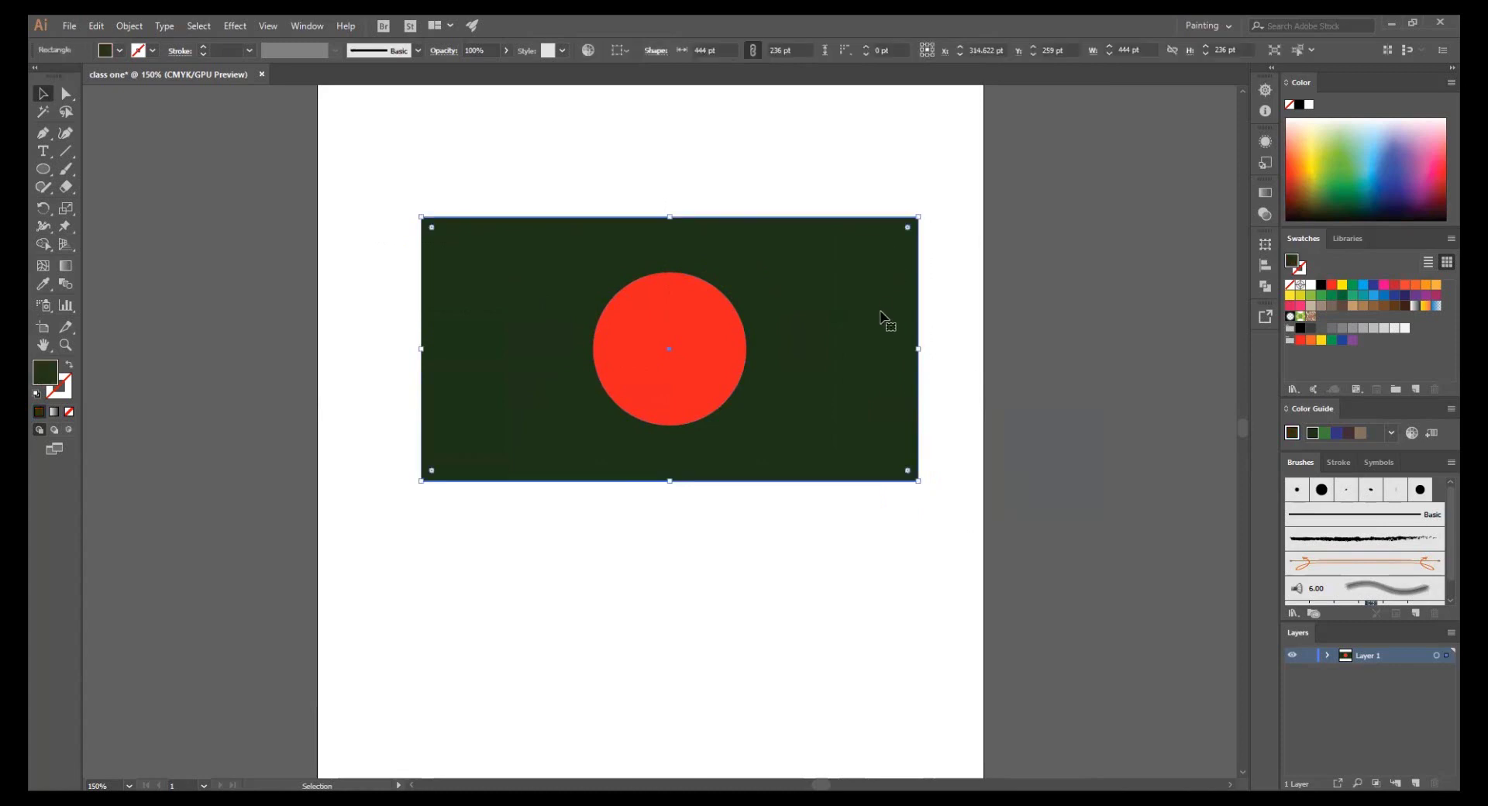
{"action": "left_click", "coordinate": [704, 329], "text": "shift"}
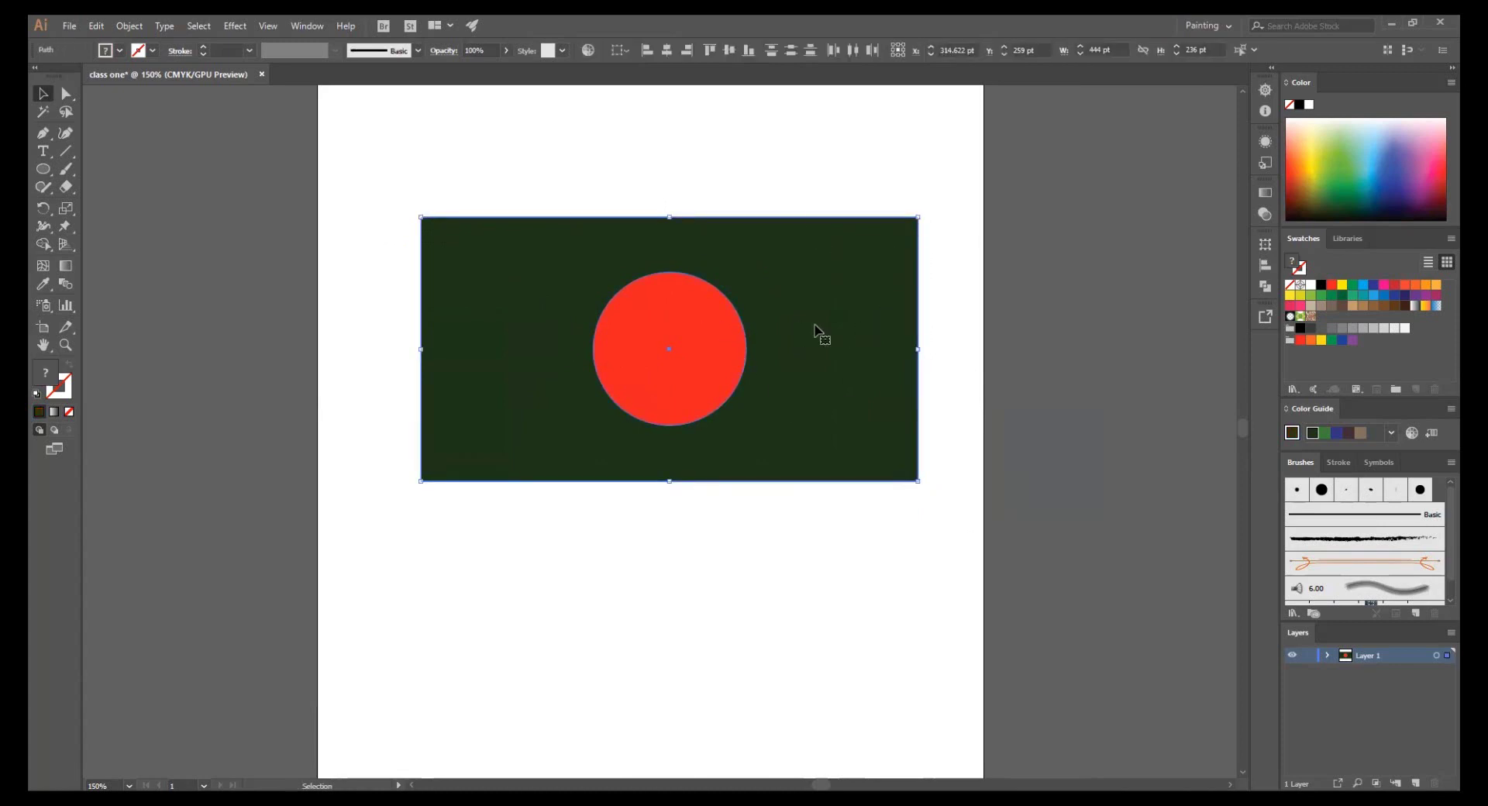
- Scale the flag down proportionally from its corner handle
{"action": "left_click_drag", "start_coordinate": [921, 487], "coordinate": [814, 431]}
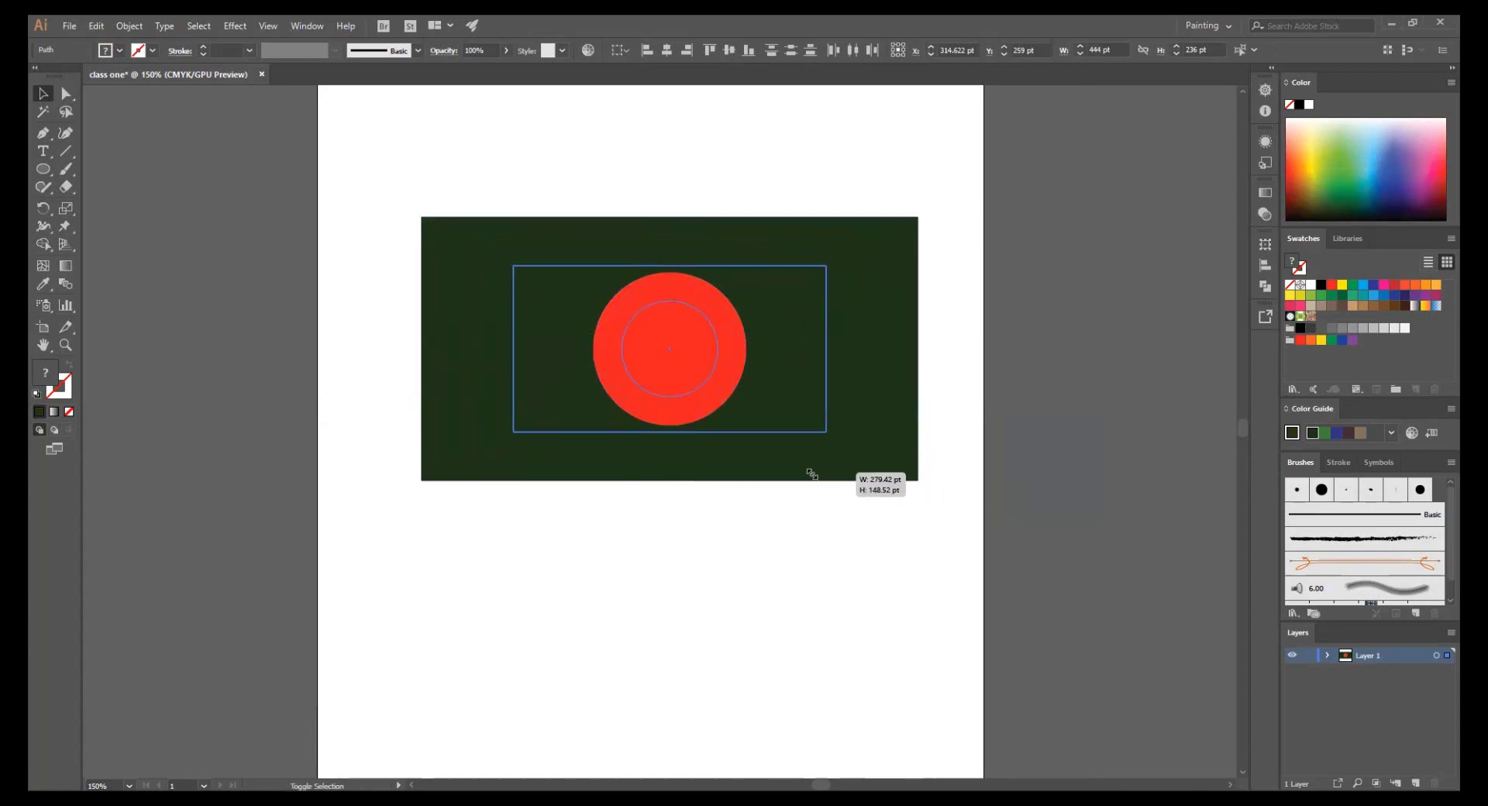
{"action": "mouse_move", "coordinate": [772, 493]}
{"action": "left_mouse_down"}
{"action": "mouse_move", "coordinate": [597, 299]}
{"action": "mouse_move", "coordinate": [601, 217]}
{"action": "left_mouse_up"}
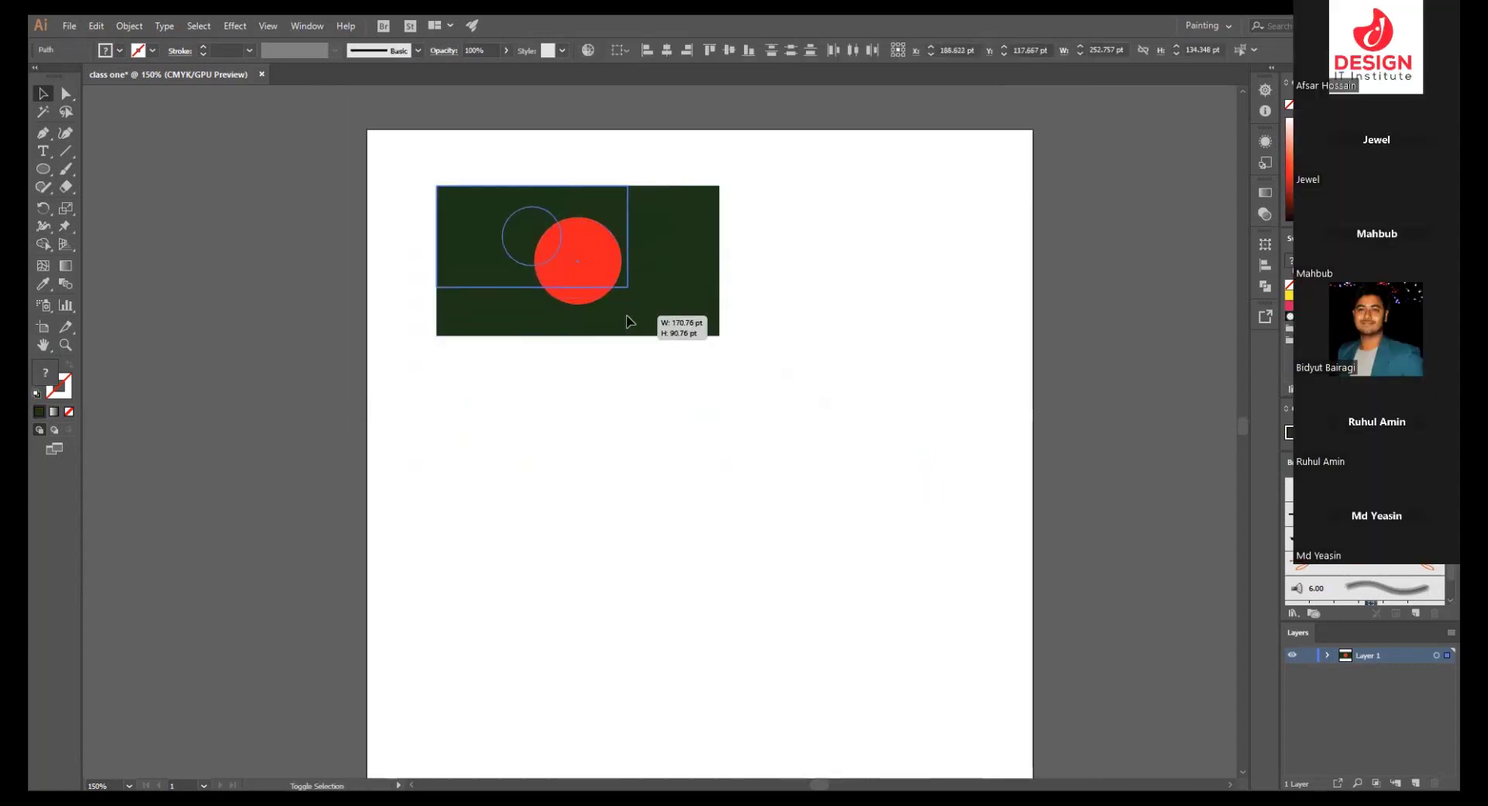
{"action": "left_click_drag", "start_coordinate": [719, 338], "coordinate": [585, 258]}
{"action": "left_click", "coordinate": [582, 332]}
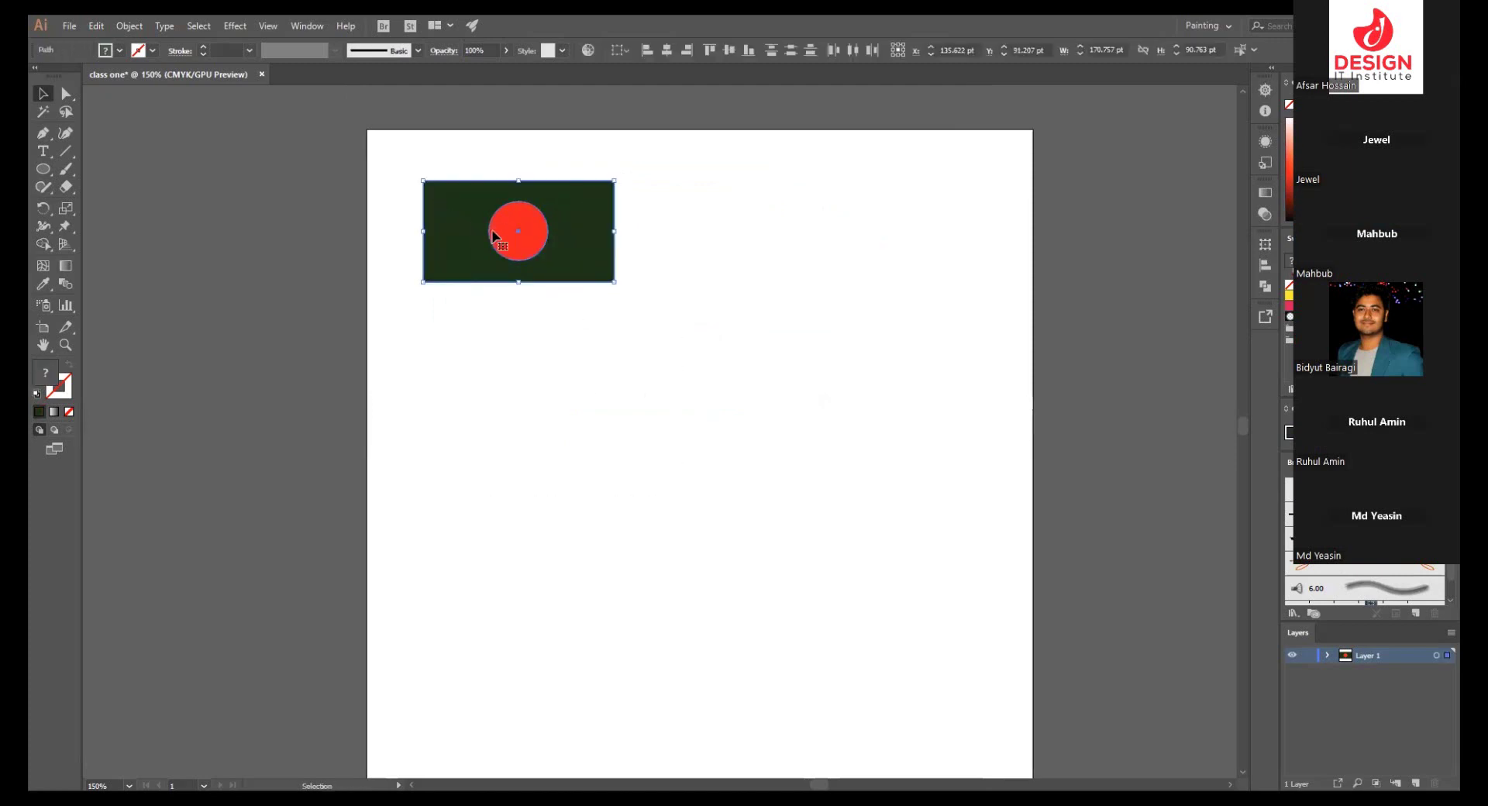
- Alt-drag copies of the flag out to its right, redoing one misplaced copy
{"action": "left_click_drag", "start_coordinate": [490, 235], "coordinate": [696, 240]}
{"action": "key", "text": "ctrl+z"}
{"action": "scroll", "coordinate": [539, 243], "scroll_direction": "up", "scroll_amount": 2}
{"action": "mouse_move", "coordinate": [531, 238]}
{"action": "left_mouse_down"}
{"action": "mouse_move", "coordinate": [827, 238]}
{"action": "mouse_move", "coordinate": [506, 203]}
{"action": "left_mouse_up"}
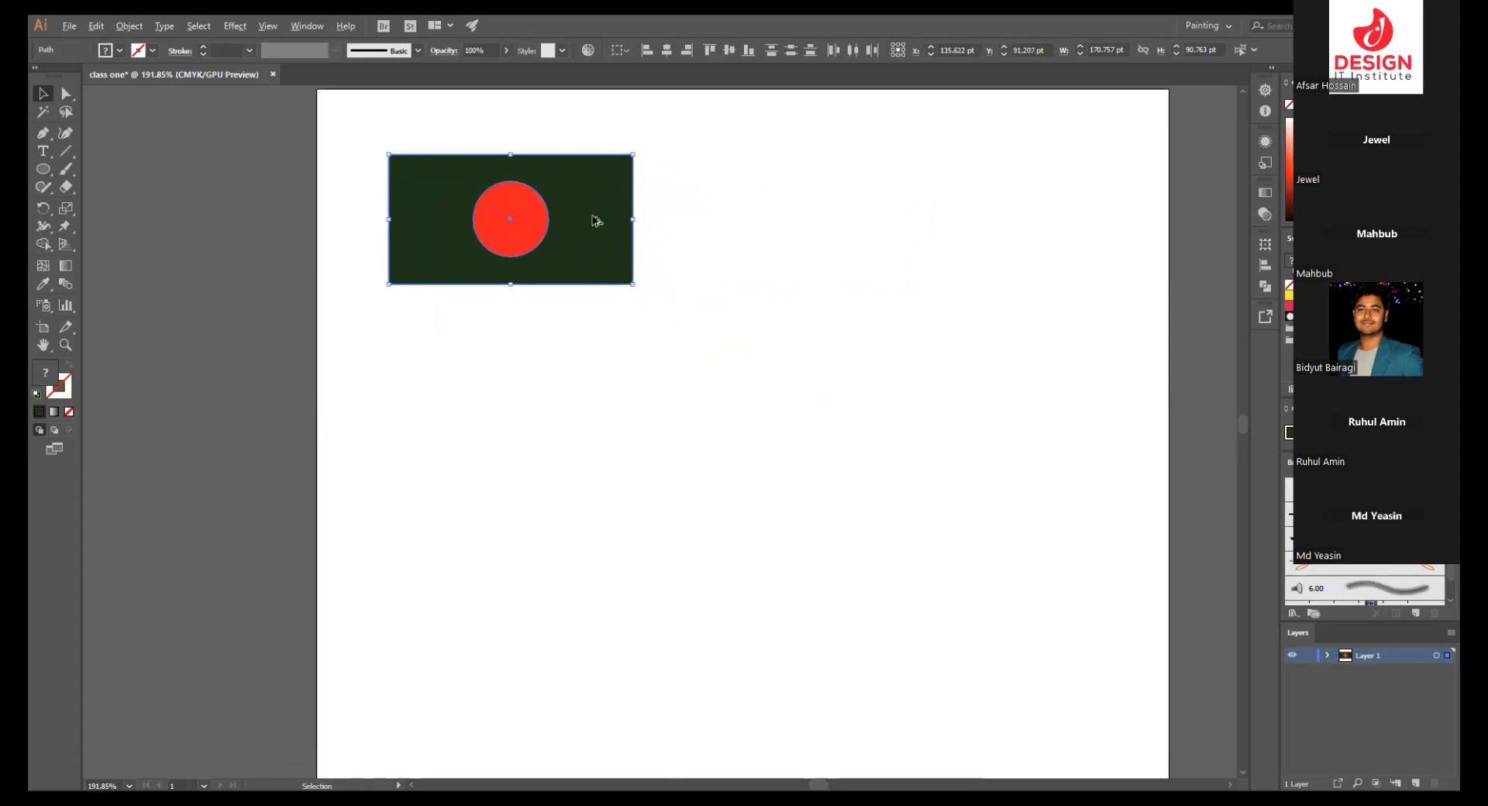
{"action": "mouse_move", "coordinate": [596, 220]}
{"action": "left_mouse_down"}
{"action": "mouse_move", "coordinate": [863, 221]}
{"action": "mouse_move", "coordinate": [843, 207]}
{"action": "mouse_move", "coordinate": [1007, 225]}
{"action": "mouse_move", "coordinate": [1000, 313]}
{"action": "left_mouse_up"}
- Undo the extra rows of flag copies so only one flag remains
{"action": "left_click", "coordinate": [841, 372]}
{"action": "key", "text": "ctrl+minus"}
{"action": "mouse_move", "coordinate": [345, 222]}
{"action": "left_mouse_down"}
{"action": "mouse_move", "coordinate": [874, 295]}
{"action": "mouse_move", "coordinate": [840, 235]}
{"action": "mouse_move", "coordinate": [821, 341]}
{"action": "left_mouse_up"}
{"action": "left_click_drag", "start_coordinate": [822, 341], "coordinate": [797, 548]}
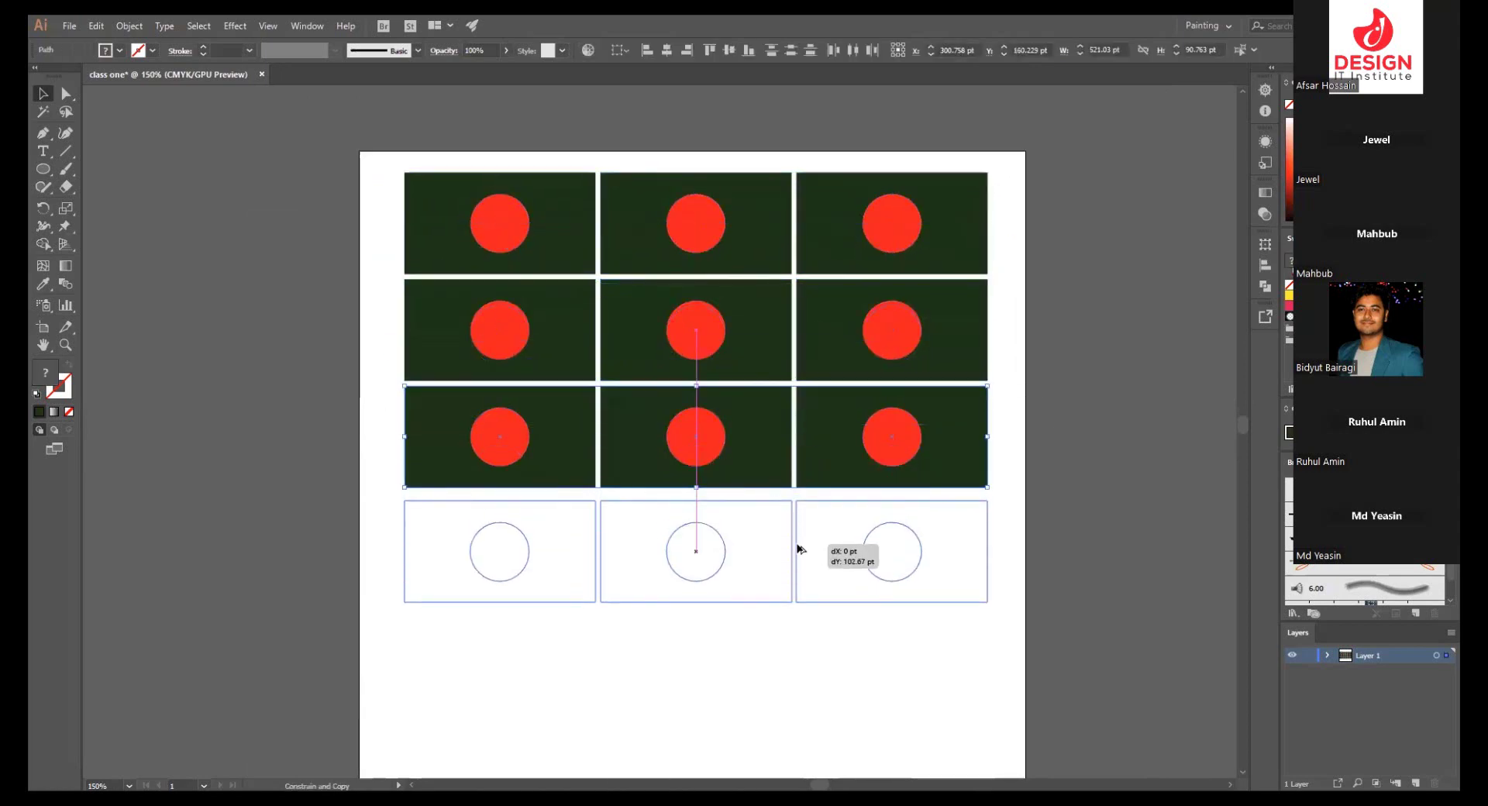
{"action": "left_click", "coordinate": [1002, 402]}
{"action": "key", "text": "ctrl+z"}
{"action": "key", "text": "ctrl+z"}
{"action": "key", "text": "ctrl+z"}
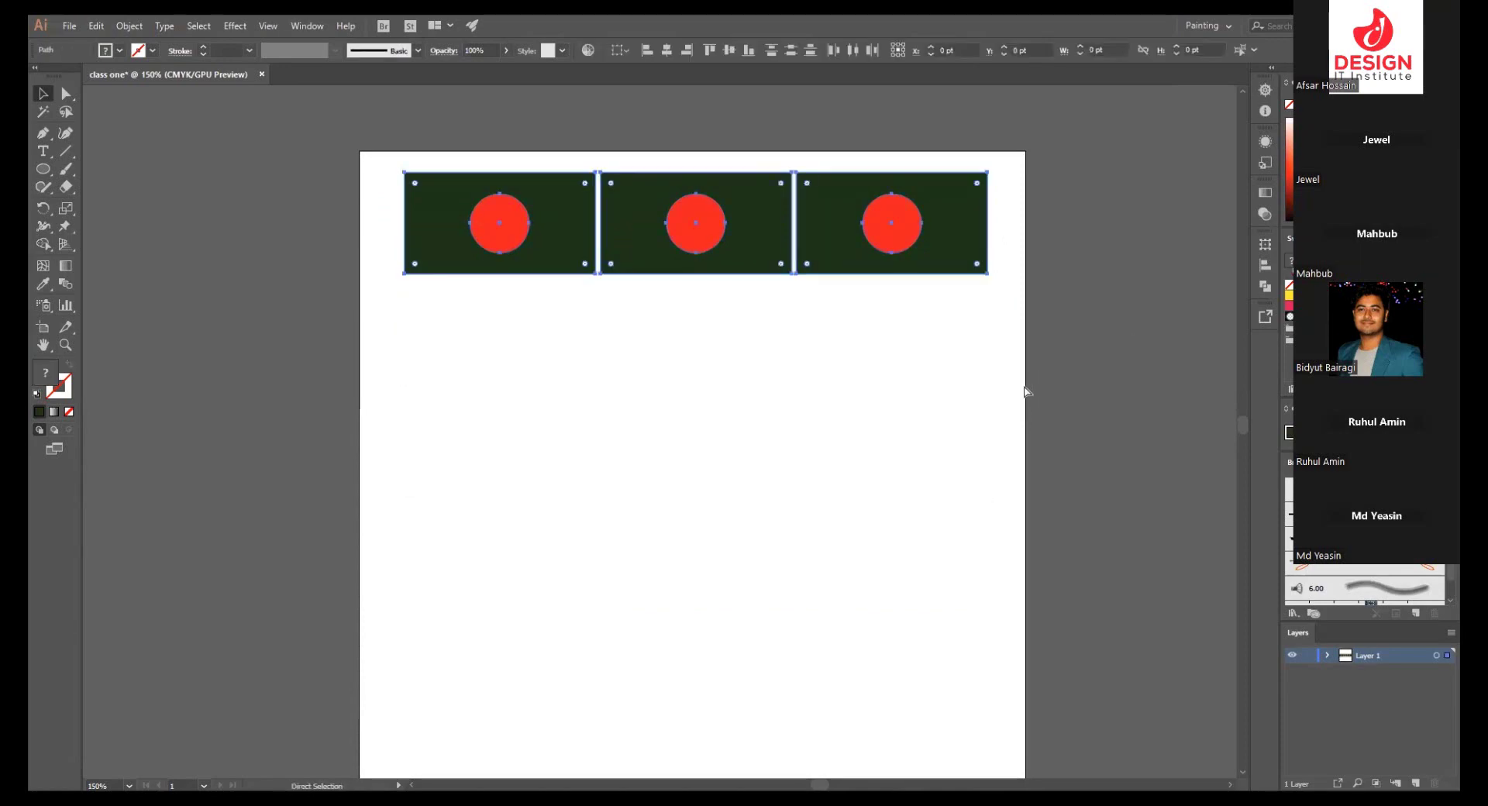
{"action": "key", "text": "ctrl+z"}
{"action": "key", "text": "ctrl+z"}
- Enlarge the remaining flag from its corner to about 251 pt wide
{"action": "left_click_drag", "start_coordinate": [779, 397], "coordinate": [903, 388]}
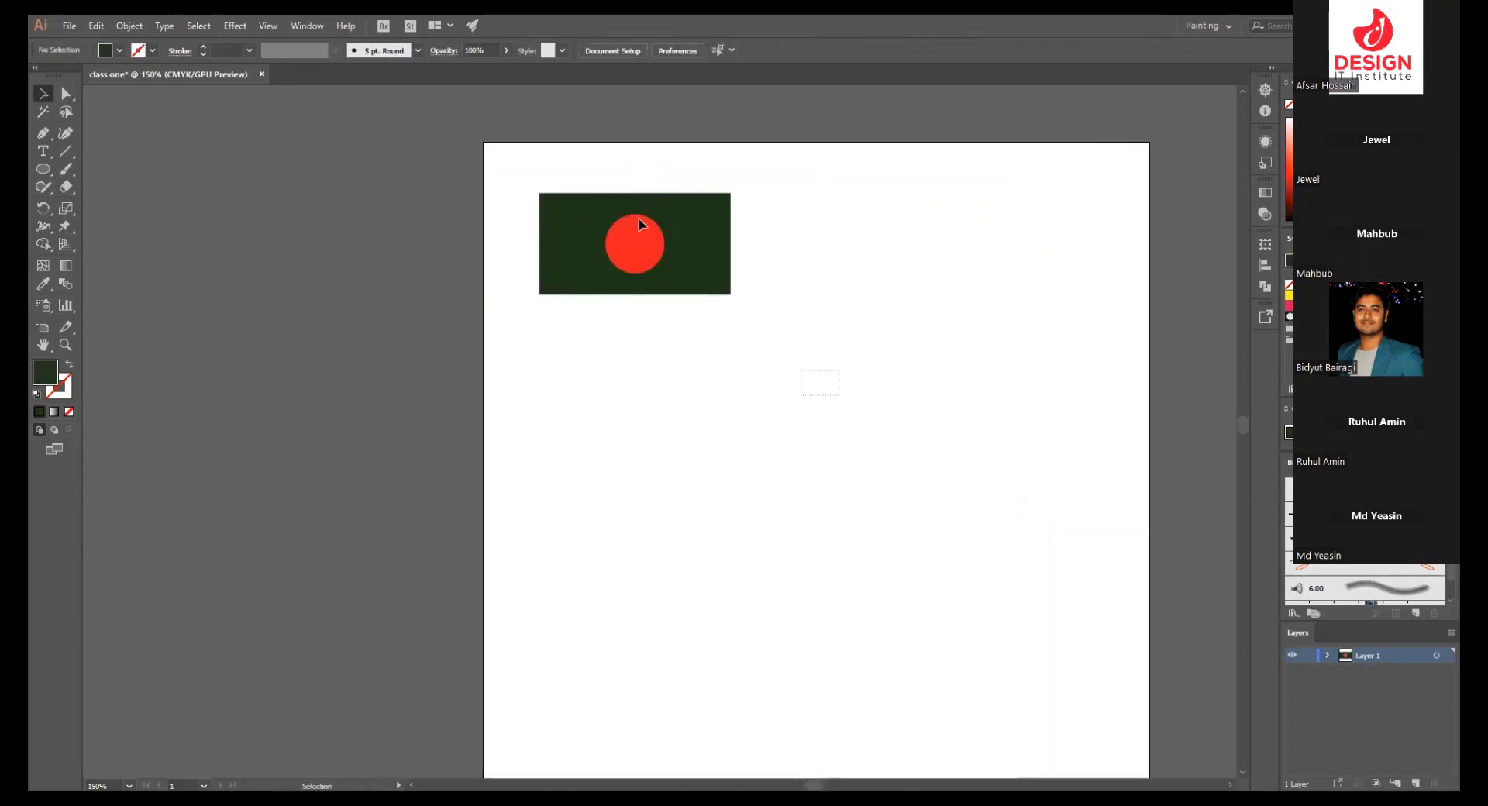
{"action": "left_click", "coordinate": [639, 217]}
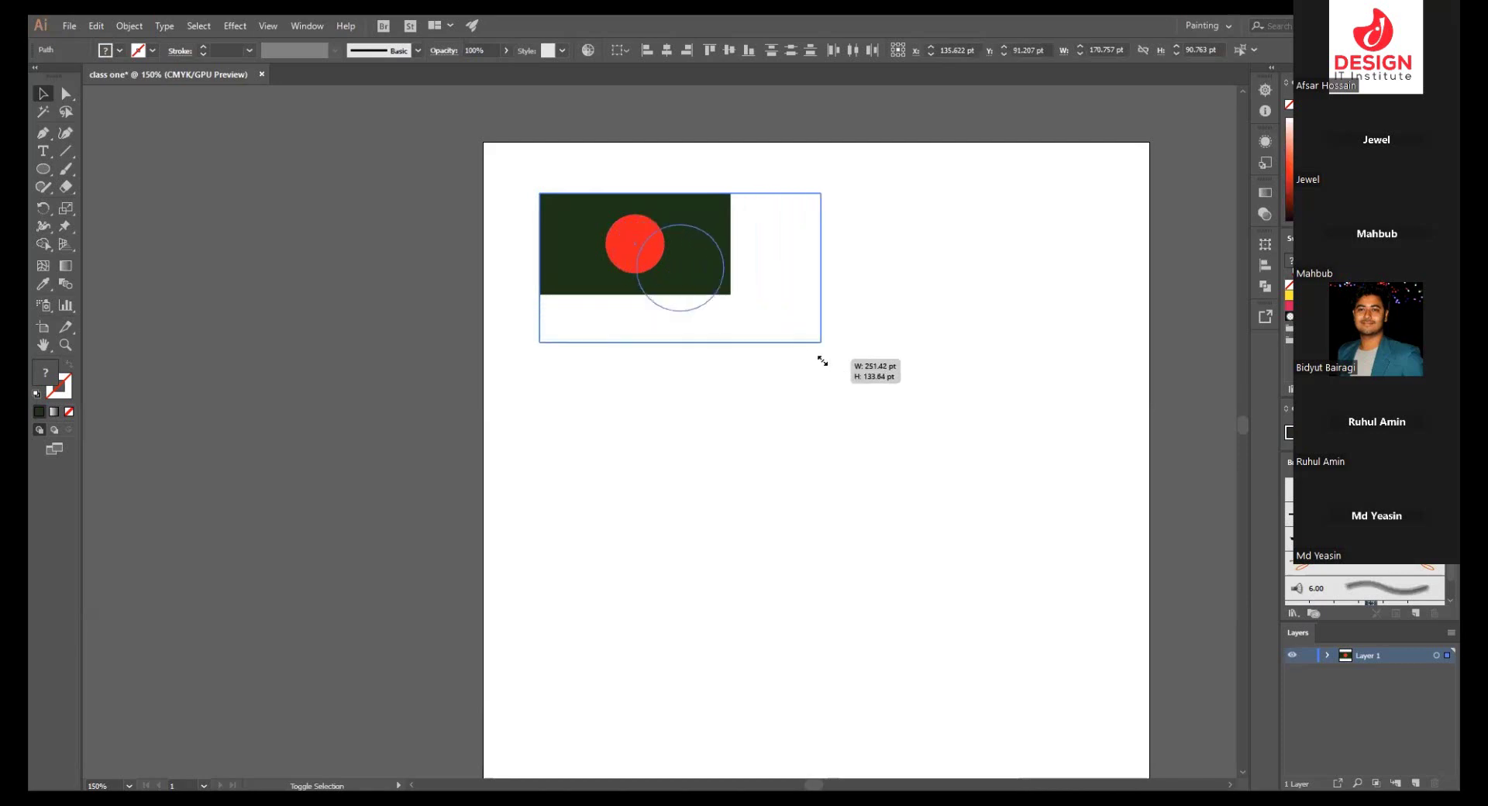
{"action": "left_click_drag", "start_coordinate": [760, 321], "coordinate": [854, 318]}
{"action": "left_click", "coordinate": [802, 449]}
- Draw a tall, thin dark green pole rectangle along the flag's right edge
{"action": "left_click_drag", "start_coordinate": [44, 169], "coordinate": [155, 175]}
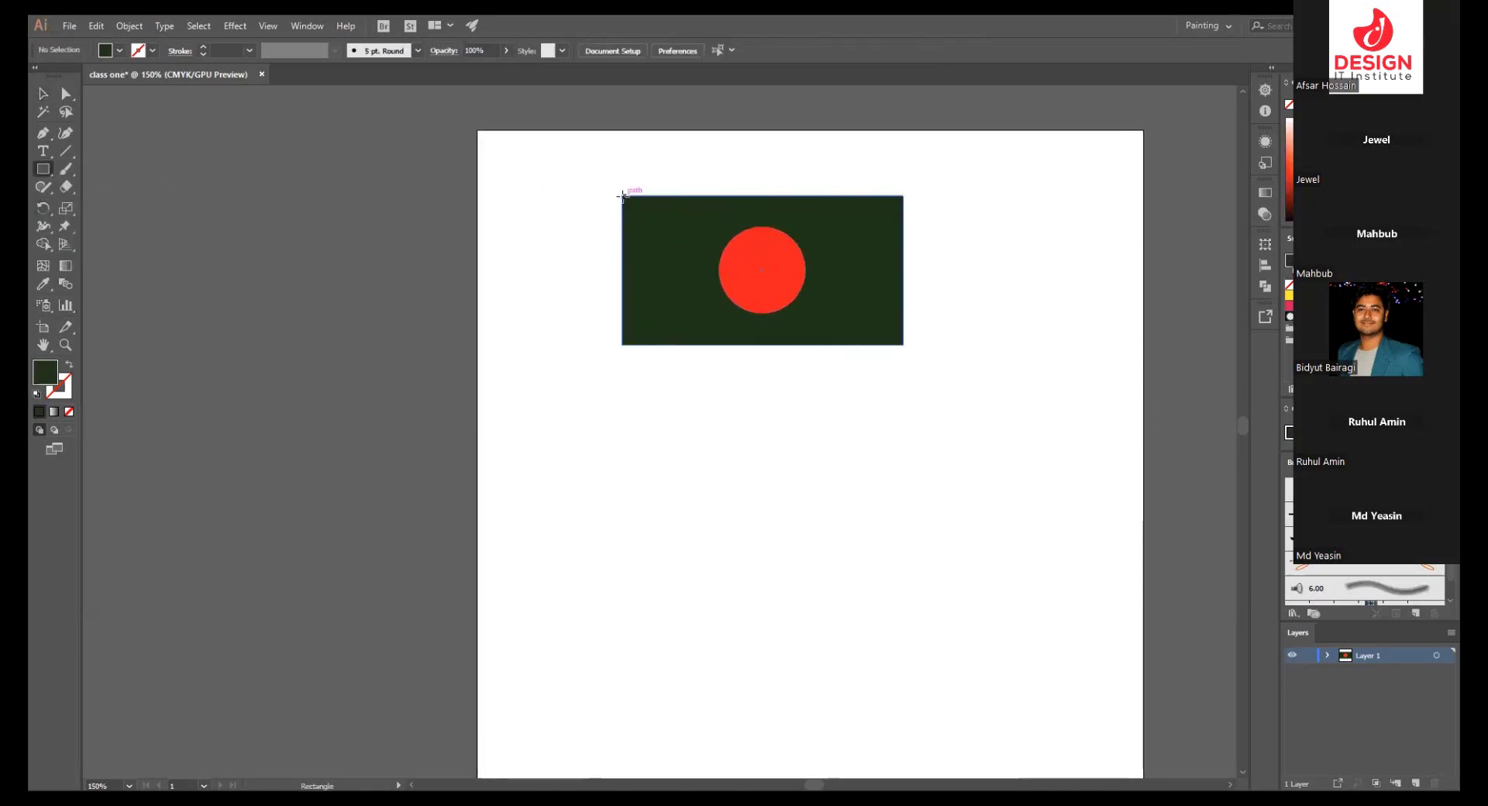
{"action": "left_click_drag", "start_coordinate": [622, 196], "coordinate": [636, 583]}
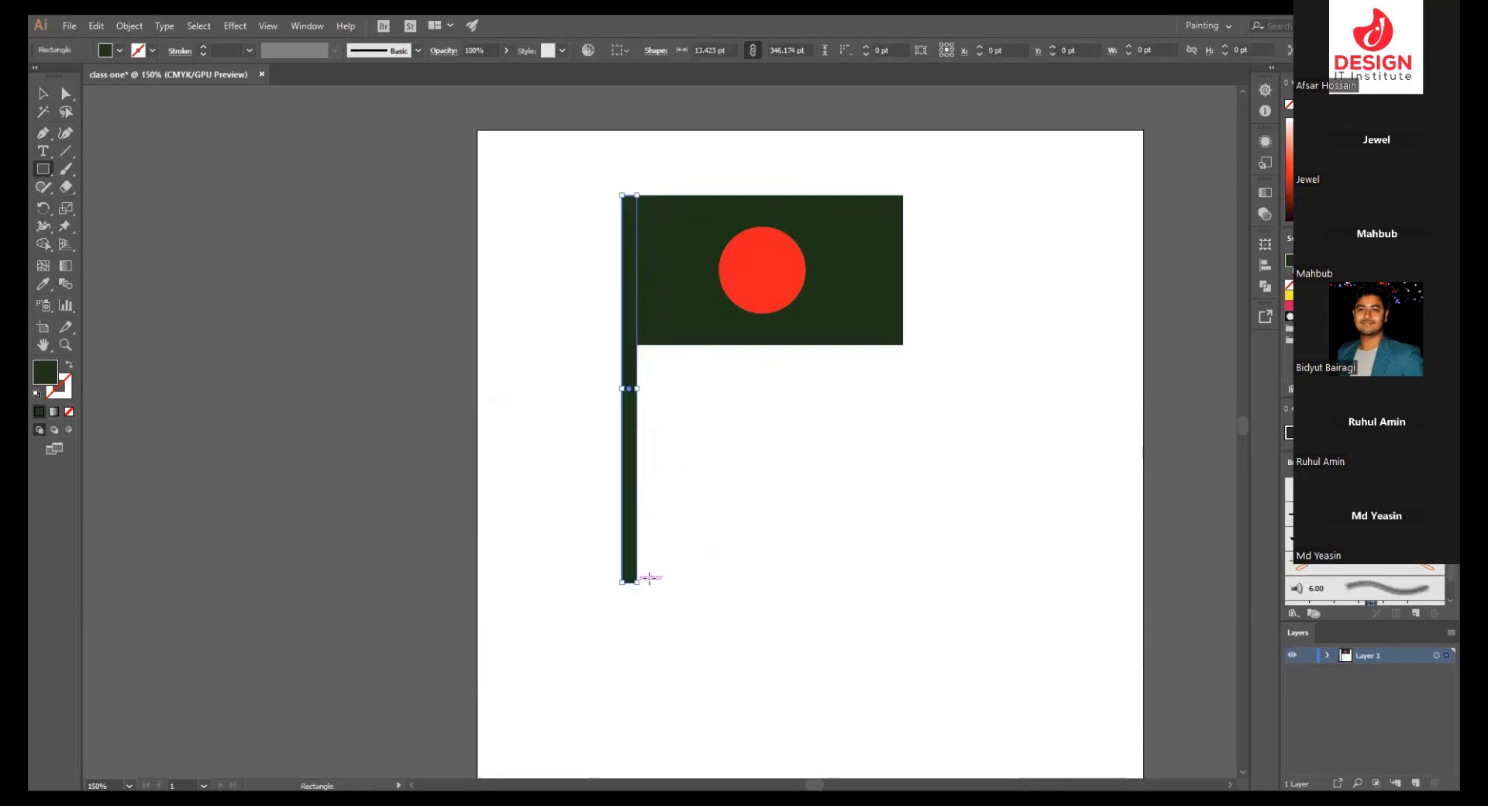
{"action": "left_click", "coordinate": [43, 93]}
{"action": "left_click", "coordinate": [850, 470]}
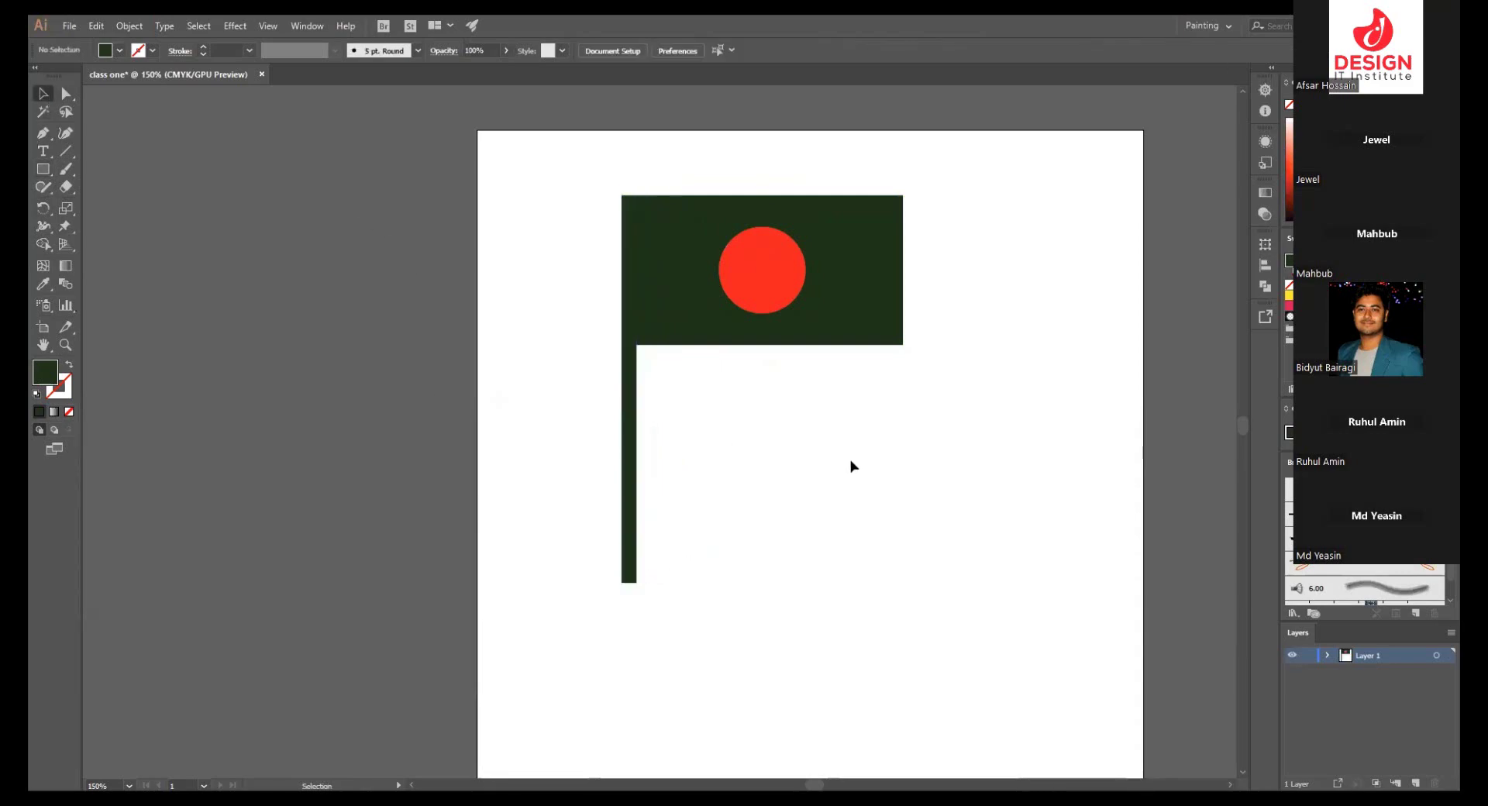
{"action": "key", "text": "ctrl+minus"}
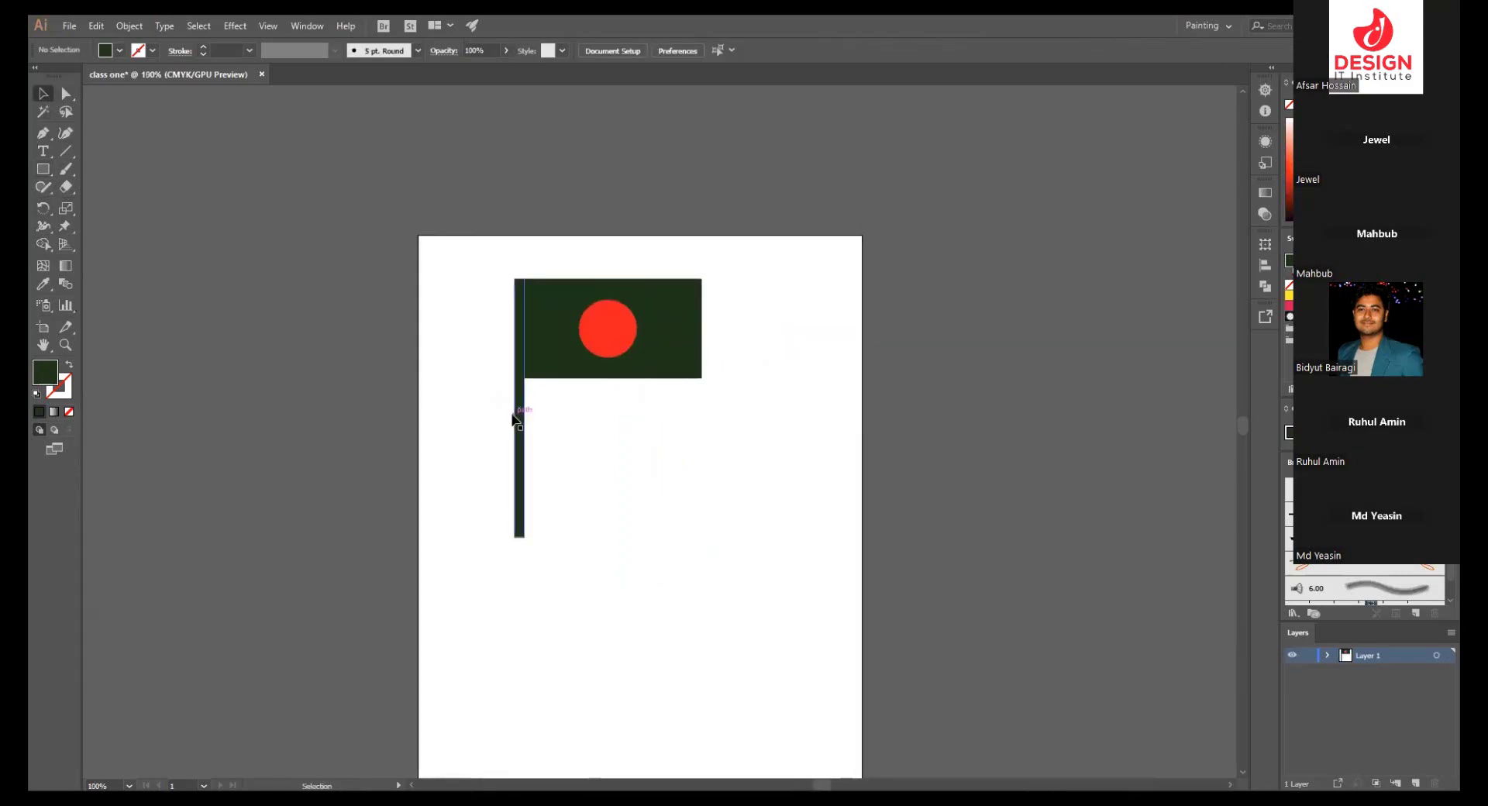
{"action": "mouse_move", "coordinate": [518, 407]}
{"action": "left_mouse_down"}
{"action": "mouse_move", "coordinate": [731, 412]}
{"action": "mouse_move", "coordinate": [517, 398]}
{"action": "left_mouse_up"}
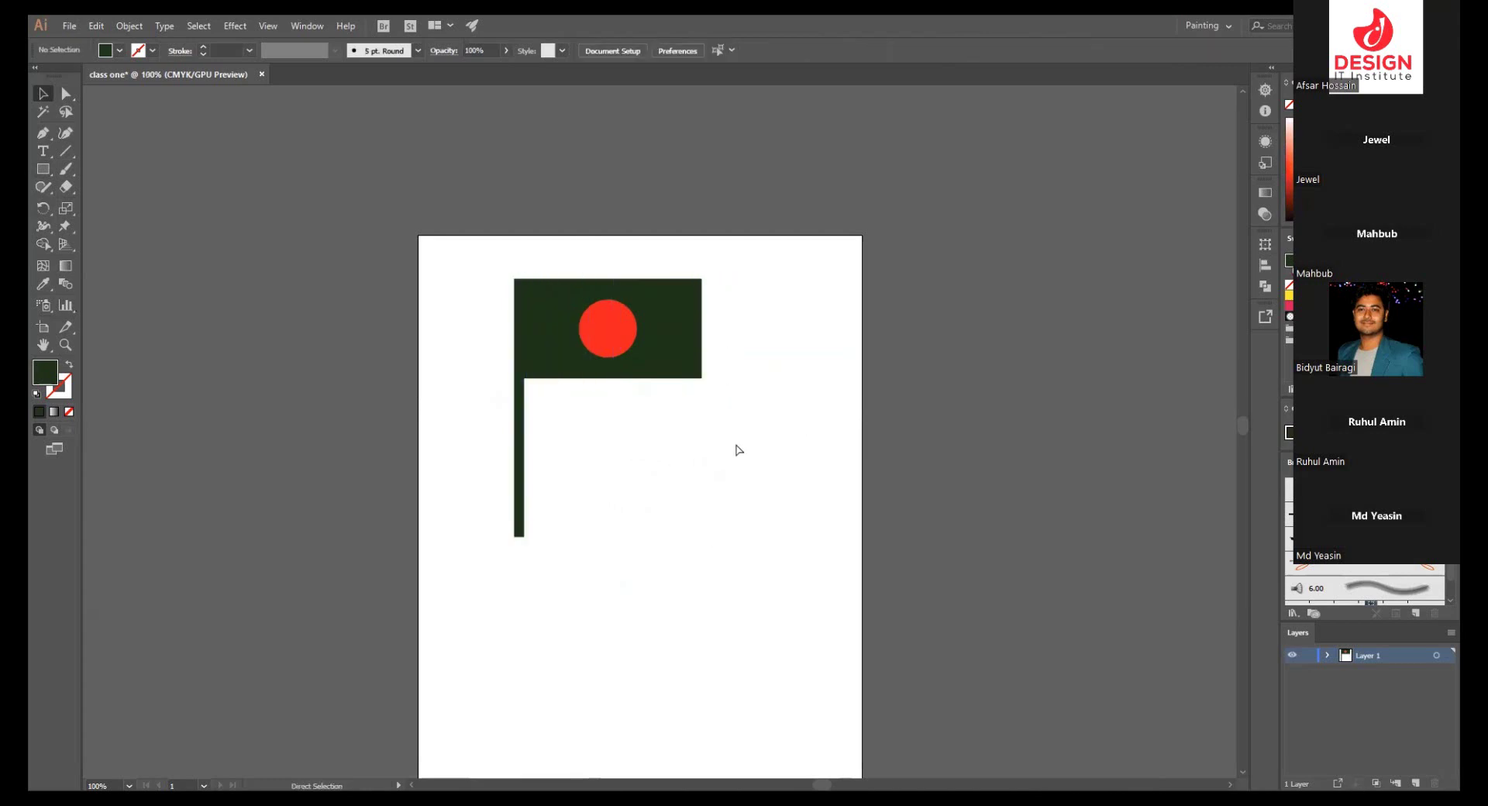
{"action": "key", "text": "ctrl+z"}
{"action": "key", "text": "v"}
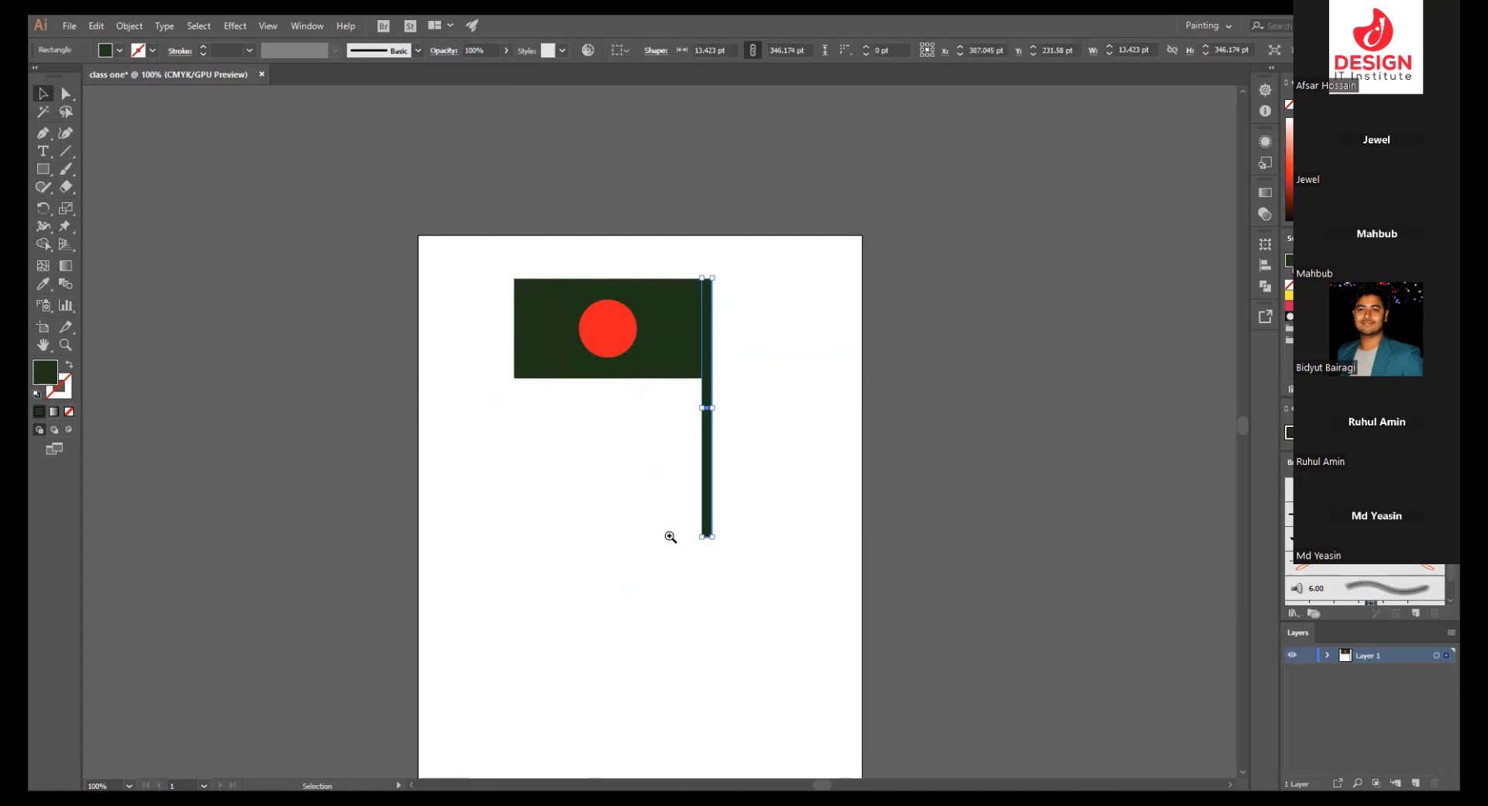
{"action": "left_click", "coordinate": [838, 505]}
{"action": "scroll", "coordinate": [853, 507], "scroll_direction": "up", "scroll_amount": 3}
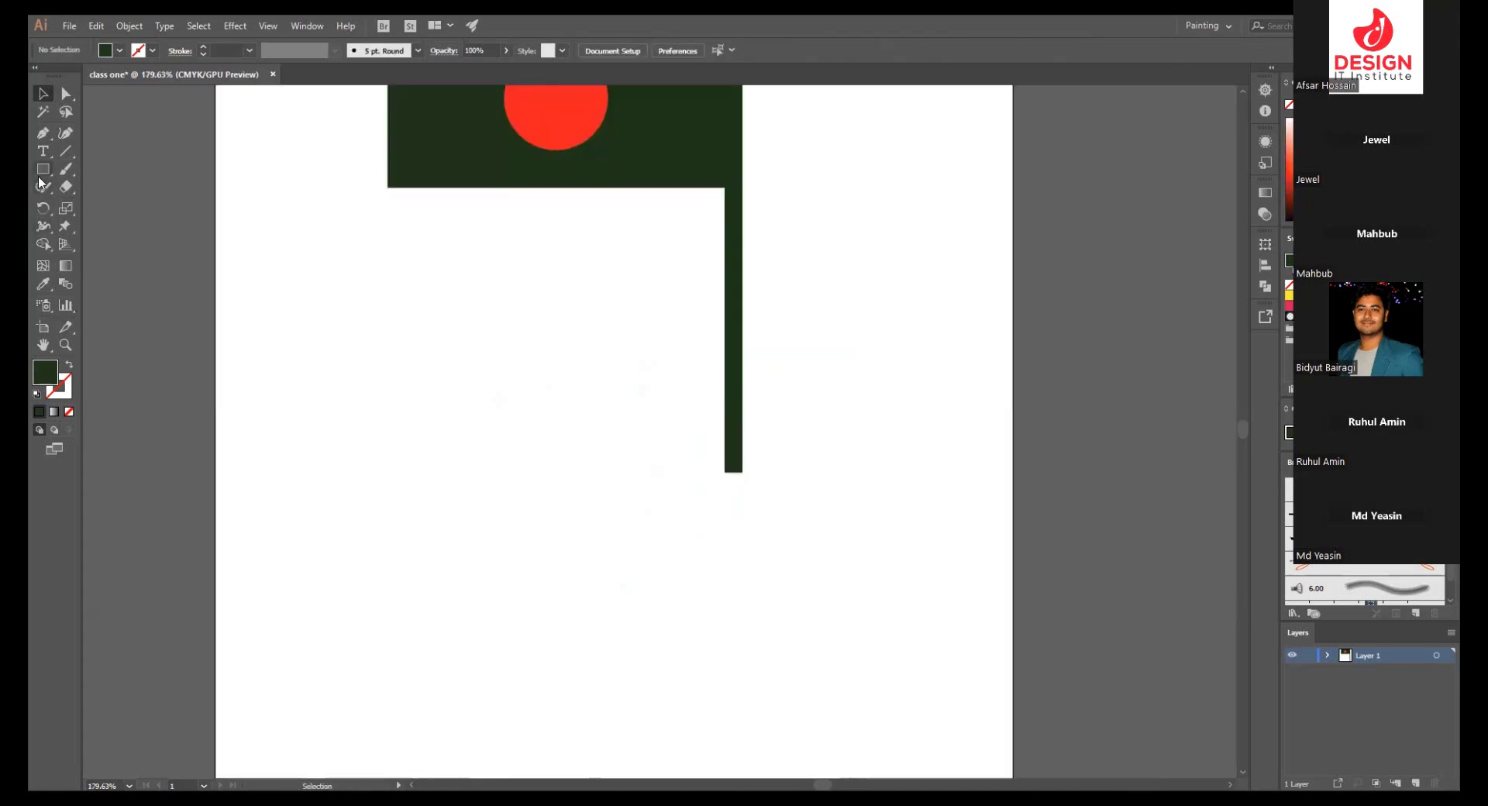
- Draw a small rectangular base at the foot of the pole
{"action": "left_click_drag", "start_coordinate": [38, 175], "coordinate": [110, 172]}
{"action": "left_click_drag", "start_coordinate": [677, 466], "coordinate": [786, 522]}
{"action": "left_click", "coordinate": [49, 100]}
{"action": "left_click", "coordinate": [459, 386]}
- Select the flag, pole and base together
{"action": "key", "text": "ctrl+minus"}
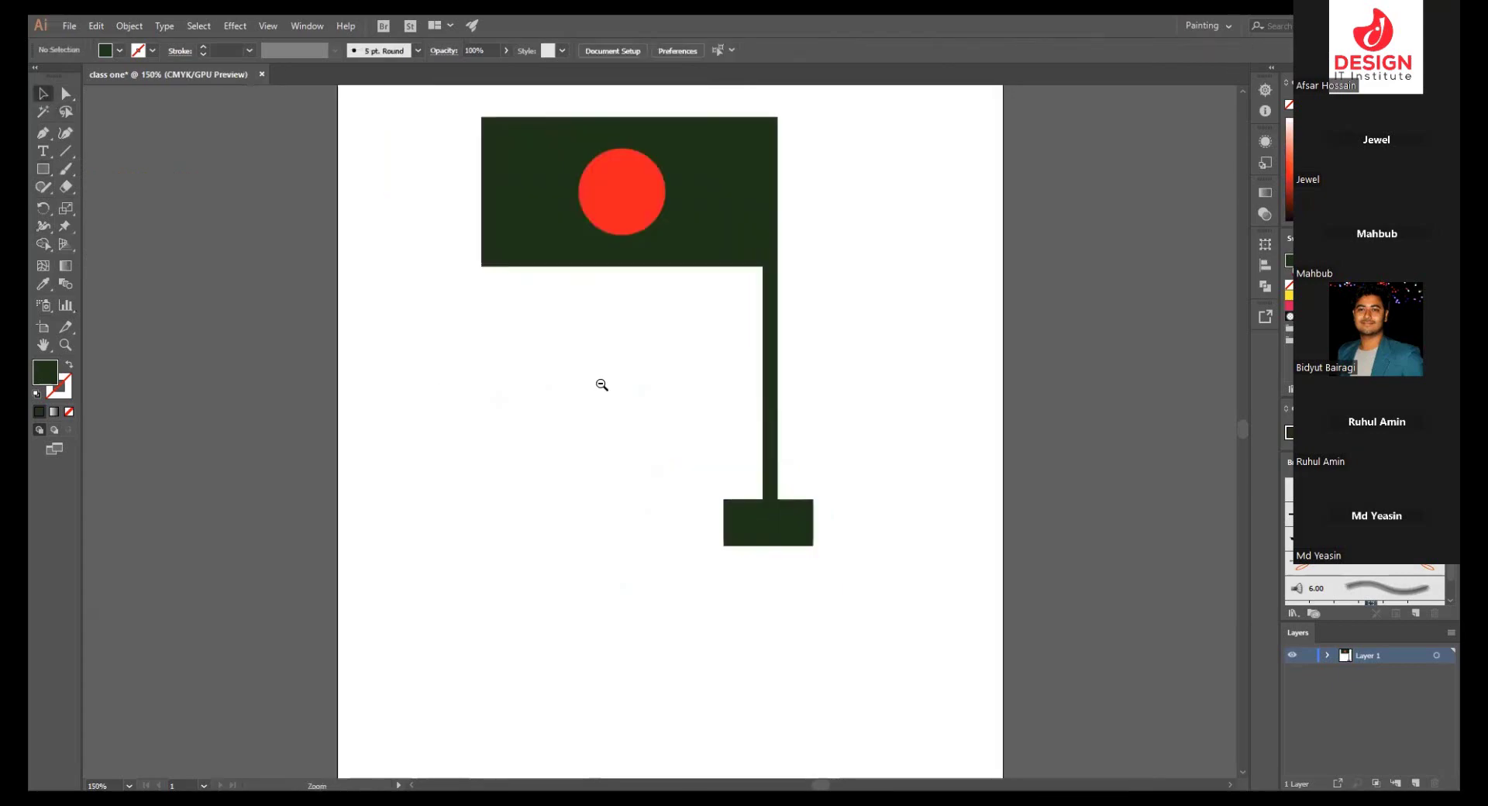
{"action": "key", "text": "ctrl+minus"}
{"action": "key", "text": "ctrl+a"}
{"action": "left_click", "coordinate": [870, 609]}
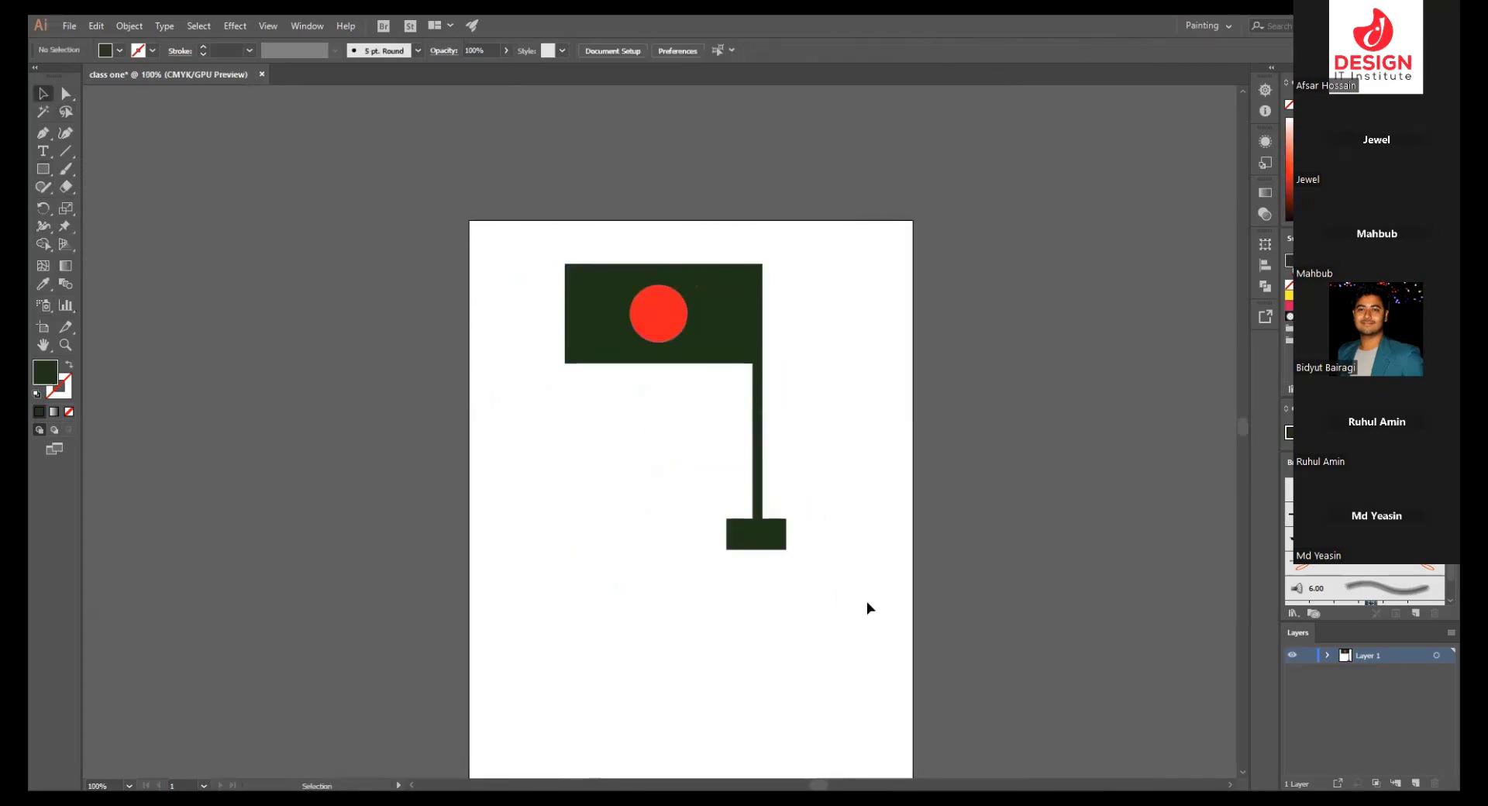
{"action": "left_click_drag", "start_coordinate": [807, 547], "coordinate": [791, 533]}
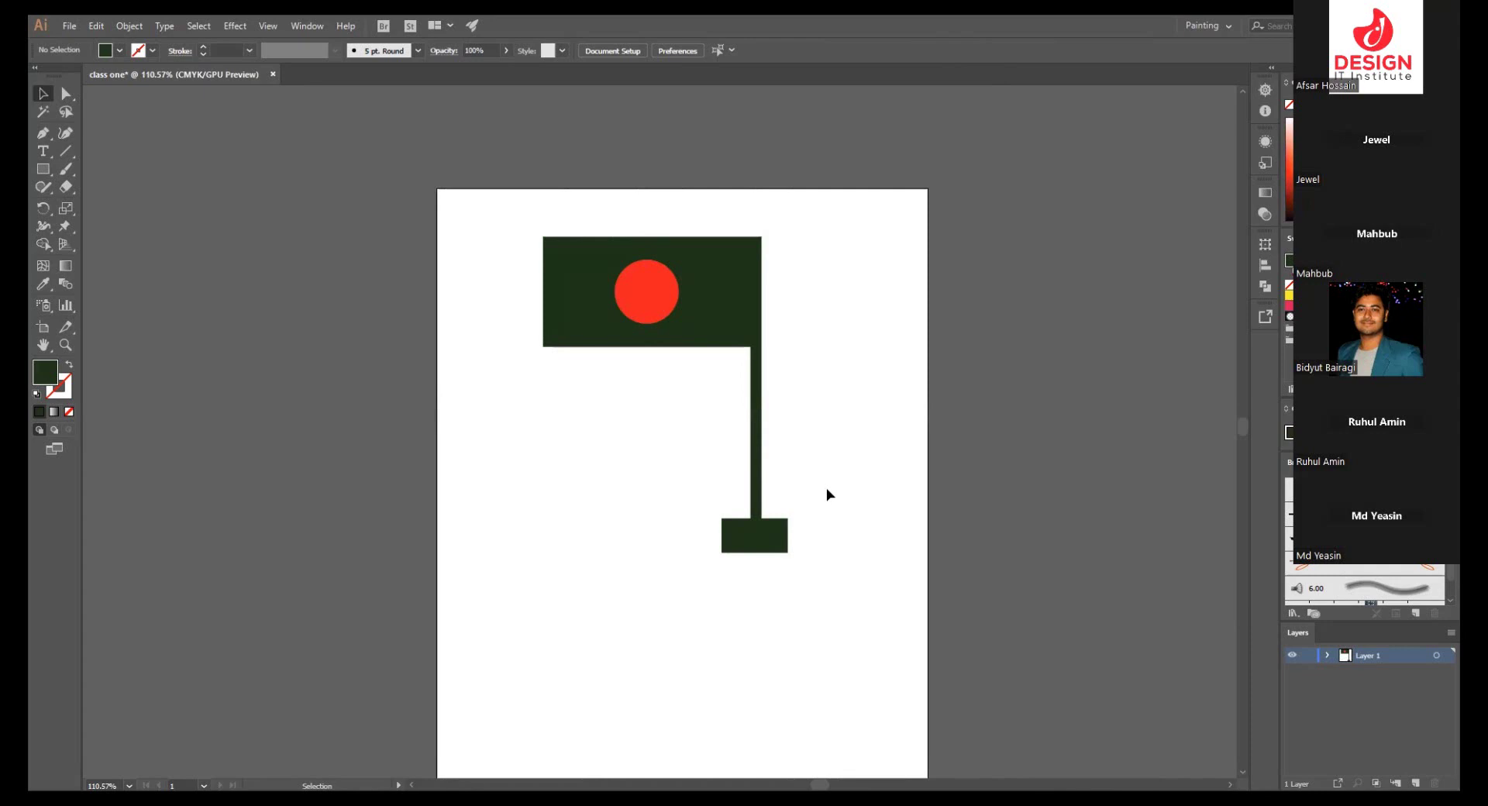
{"action": "left_click_drag", "start_coordinate": [806, 584], "coordinate": [581, 248]}
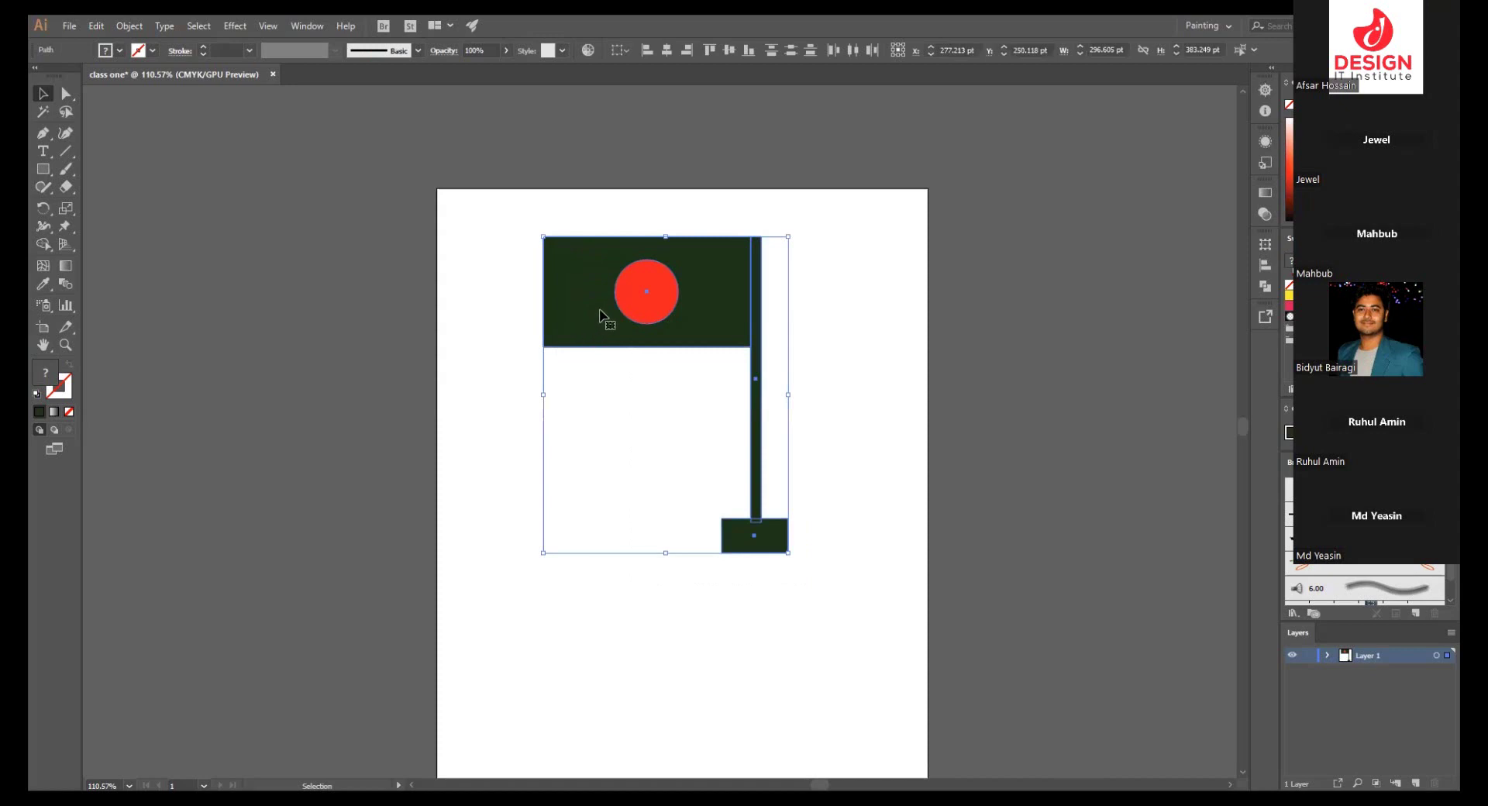
- Move the flag assembly off the artboard, then bring only the flag back to the centre
{"action": "left_click_drag", "start_coordinate": [600, 311], "coordinate": [996, 321]}
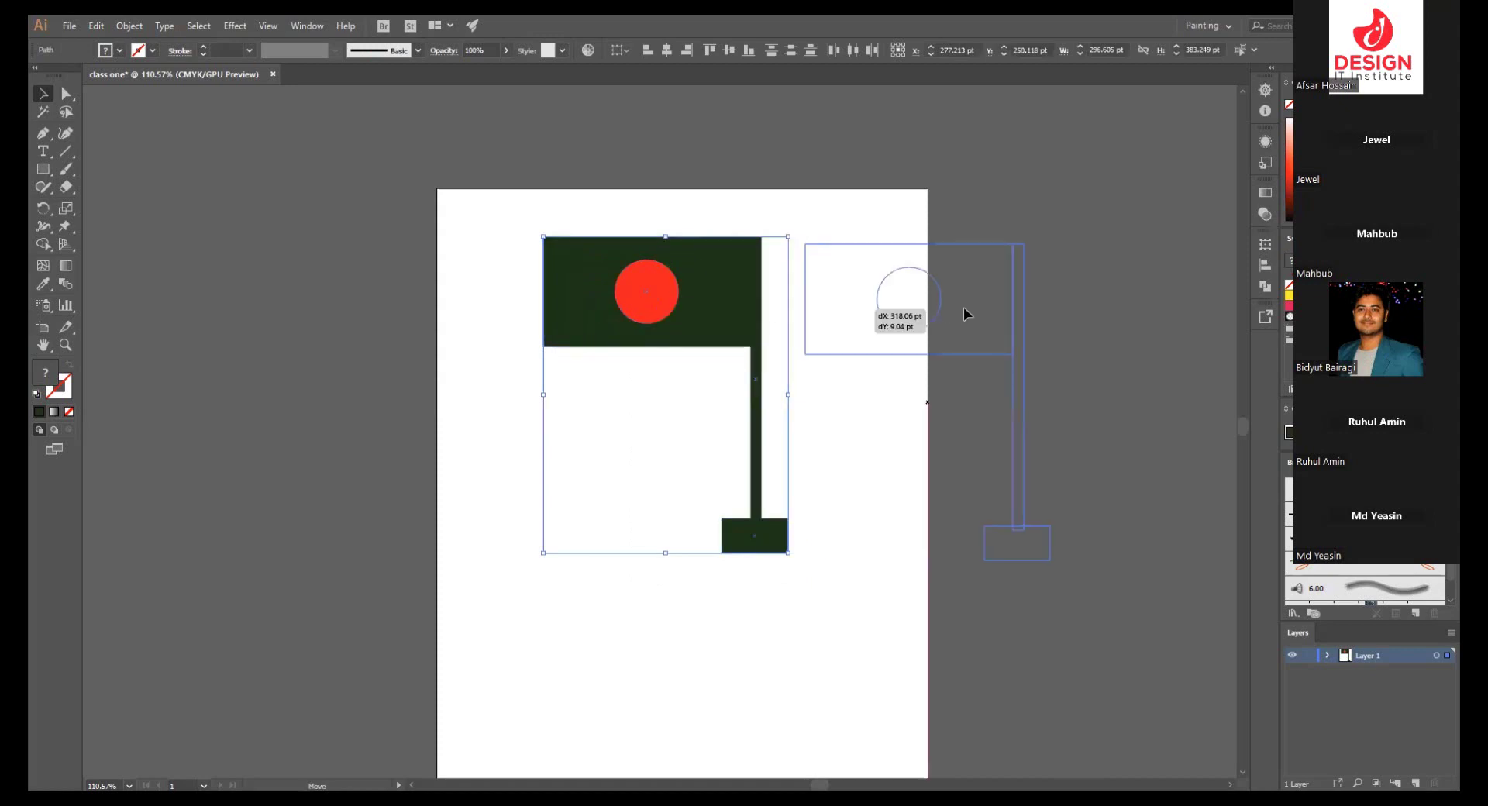
{"action": "left_click", "coordinate": [803, 380]}
{"action": "left_click_drag", "start_coordinate": [781, 376], "coordinate": [703, 373]}
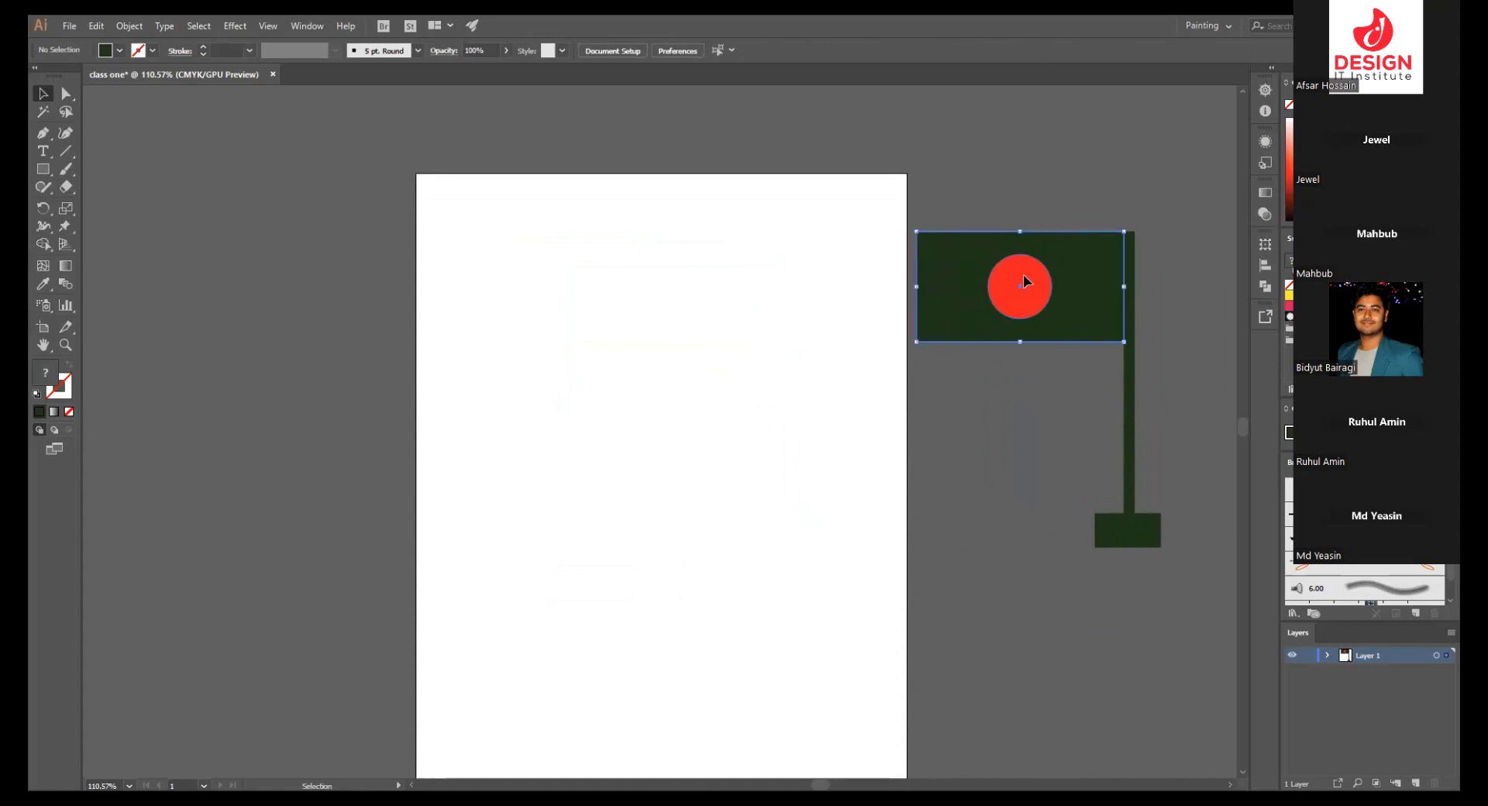
{"action": "left_click_drag", "start_coordinate": [1024, 281], "coordinate": [671, 395]}
{"action": "left_click", "coordinate": [582, 340]}
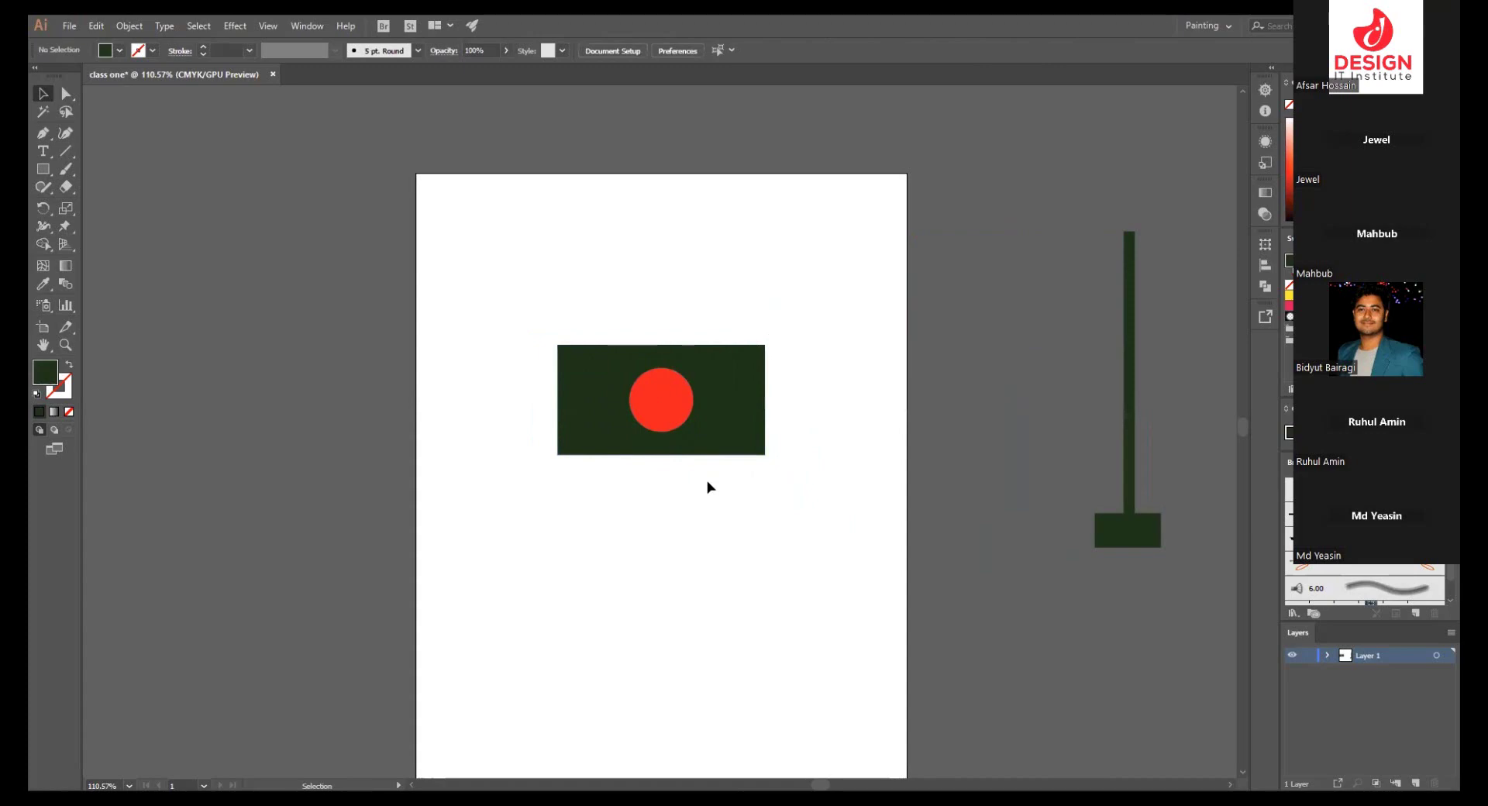
- Show the rulers with Ctrl+R
{"action": "scroll", "coordinate": [736, 446], "scroll_direction": "up", "scroll_amount": 2}
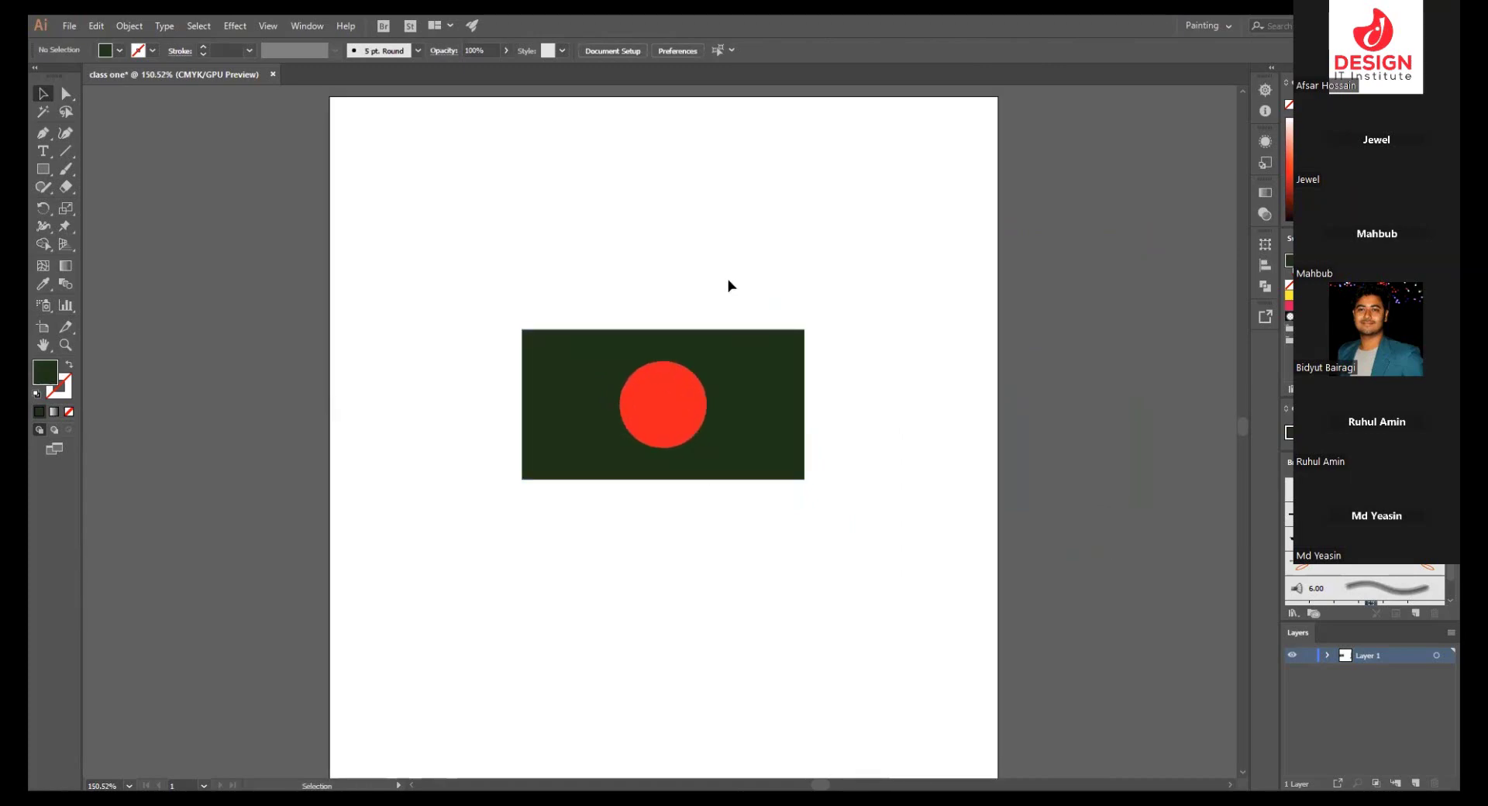
{"action": "key", "text": "a"}
{"action": "key", "text": "ctrl+r"}
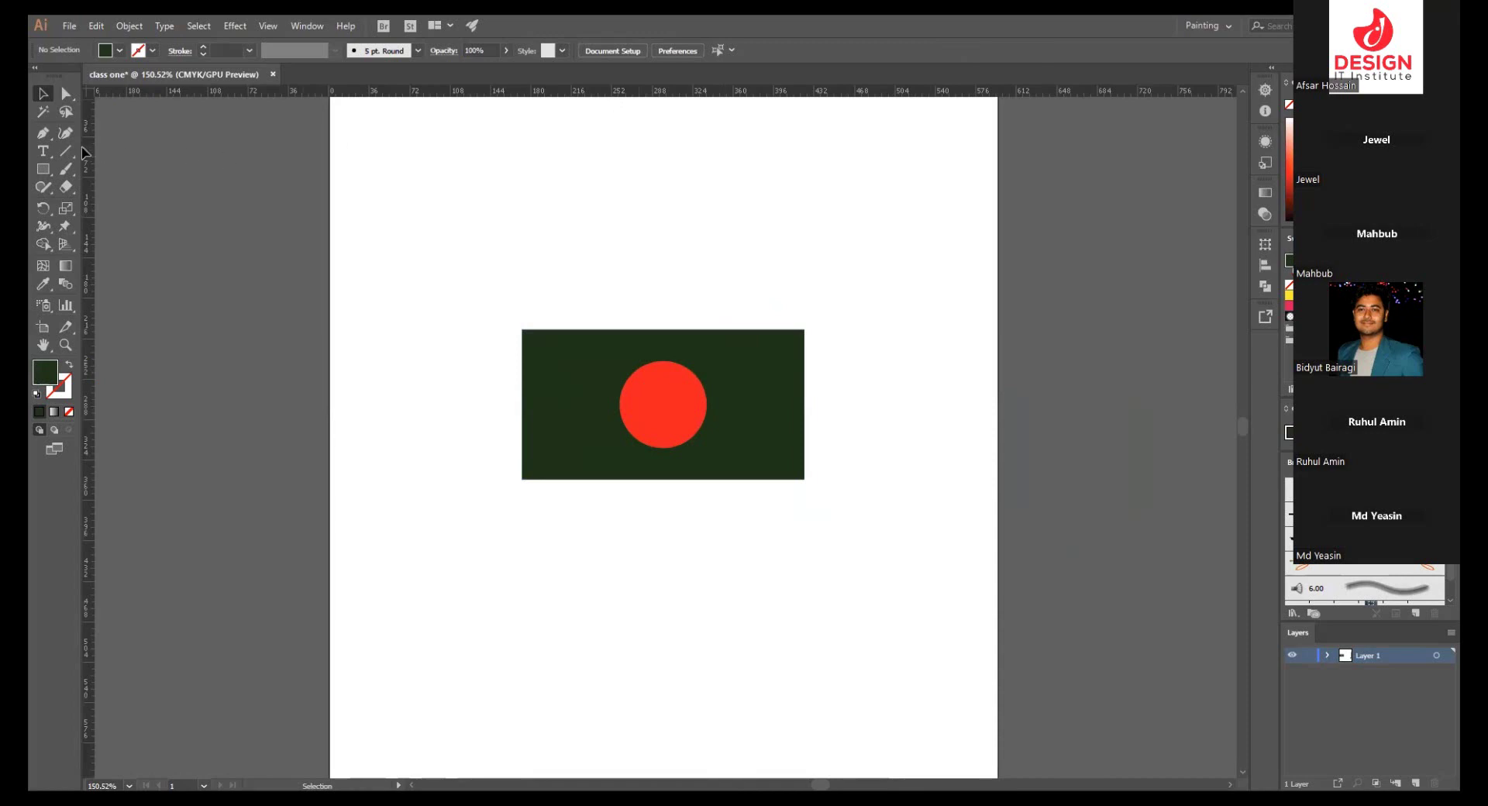
{"action": "key", "text": "ctrl+r"}
{"action": "key", "text": "ctrl+r"}
{"action": "key", "text": "ctrl+r"}
{"action": "key", "text": "ctrl+r"}
{"action": "left_click_drag", "start_coordinate": [612, 93], "coordinate": [624, 335]}
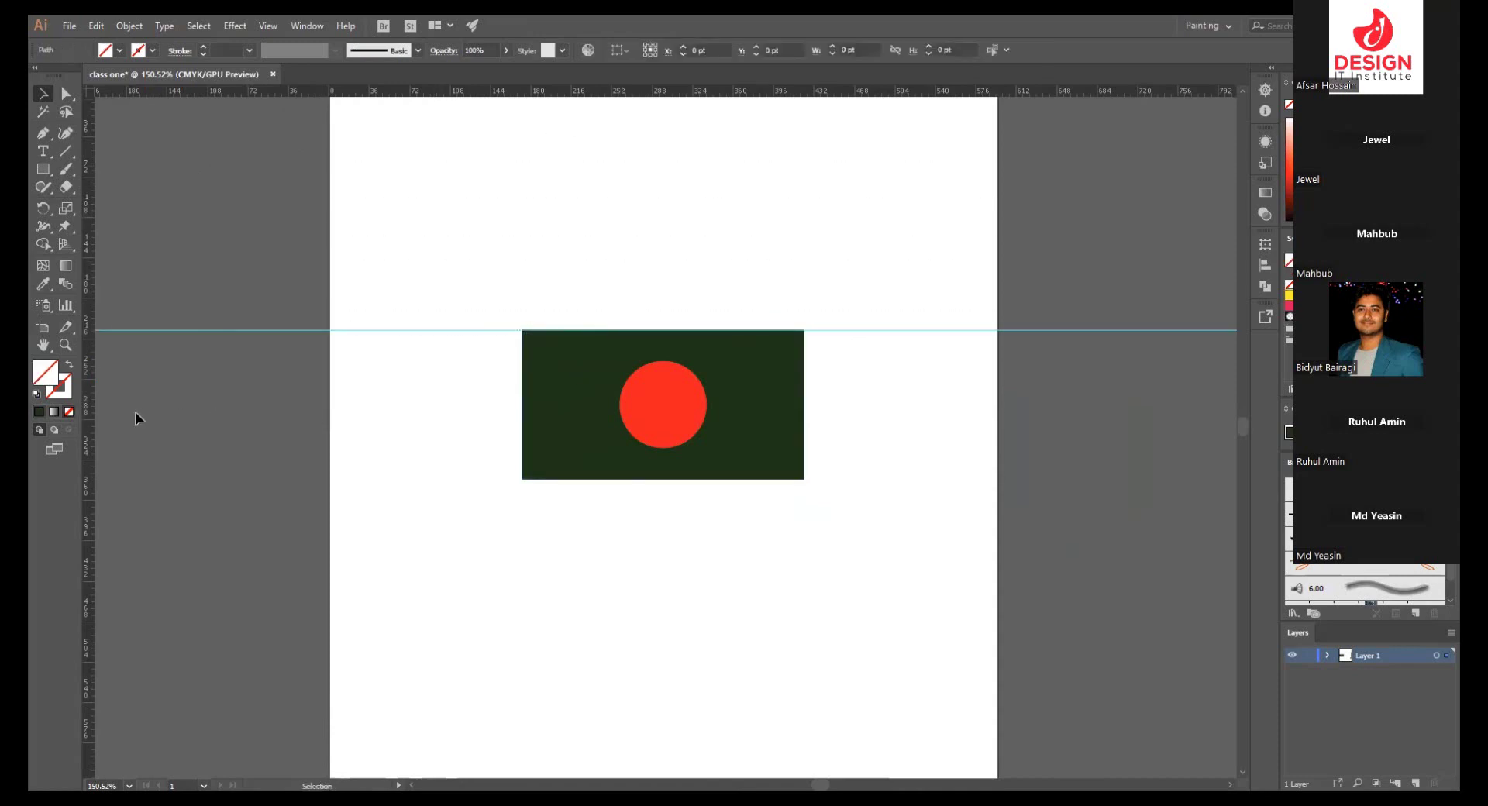
{"action": "left_click_drag", "start_coordinate": [425, 404], "coordinate": [521, 401]}
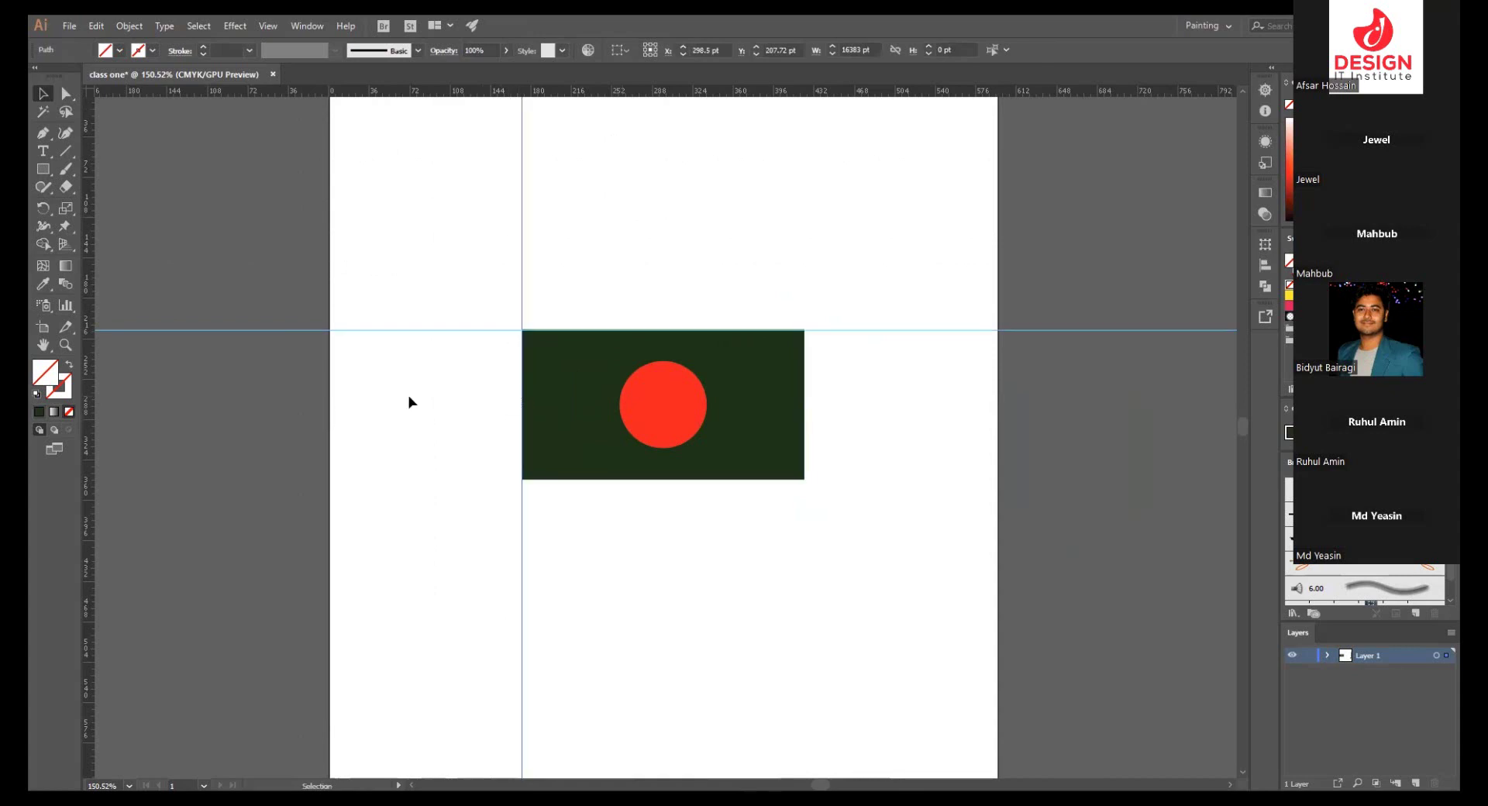
{"action": "left_click_drag", "start_coordinate": [90, 397], "coordinate": [804, 388]}
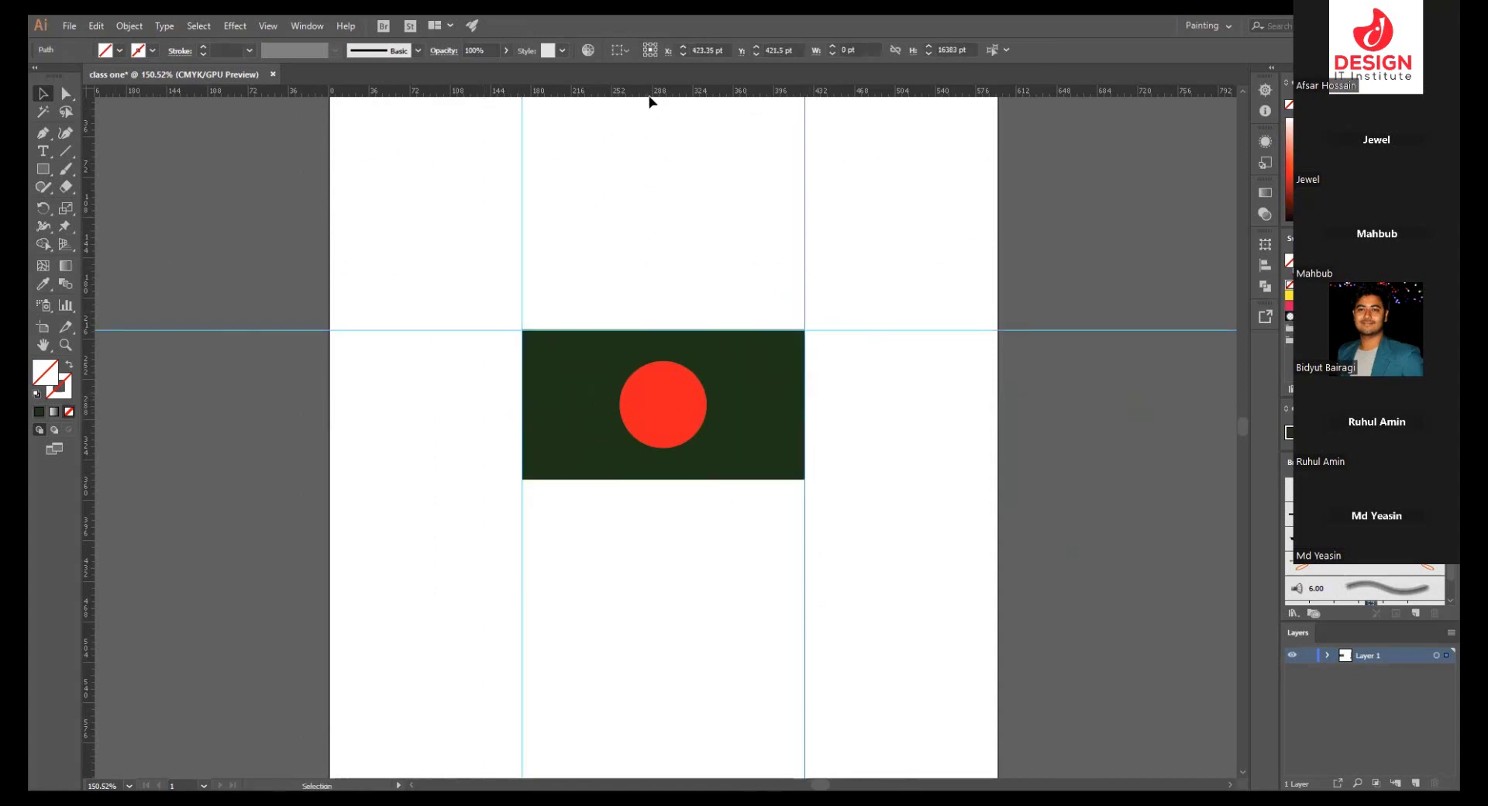
{"action": "mouse_move", "coordinate": [649, 91]}
{"action": "left_mouse_down"}
{"action": "mouse_move", "coordinate": [676, 480]}
{"action": "mouse_move", "coordinate": [711, 465]}
{"action": "mouse_move", "coordinate": [561, 372]}
{"action": "mouse_move", "coordinate": [674, 409]}
{"action": "mouse_move", "coordinate": [780, 355]}
{"action": "mouse_move", "coordinate": [797, 408]}
{"action": "mouse_move", "coordinate": [625, 373]}
{"action": "mouse_move", "coordinate": [755, 401]}
{"action": "mouse_move", "coordinate": [742, 439]}
{"action": "left_mouse_up"}
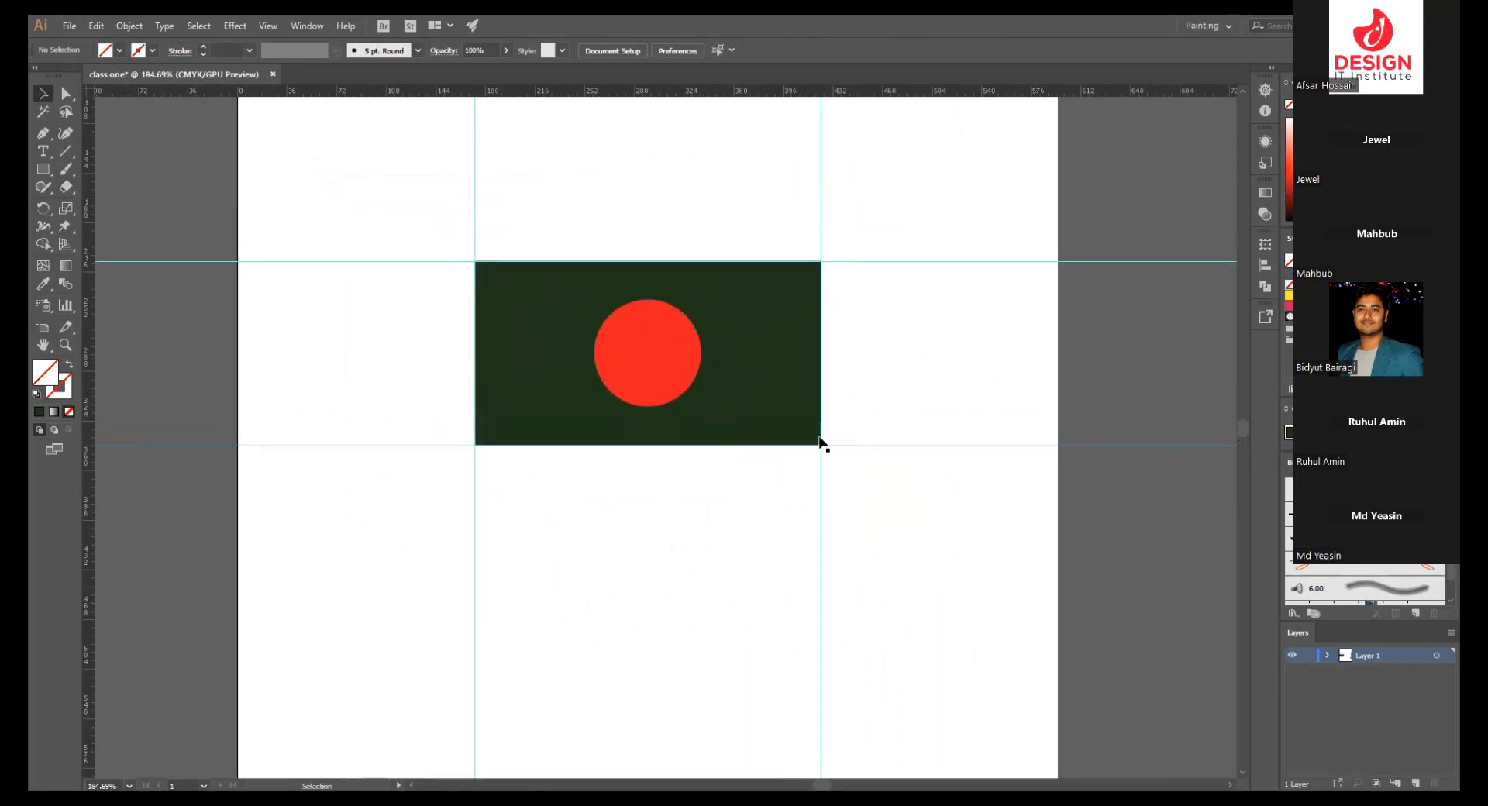
{"action": "key", "text": "a"}
{"action": "key", "text": "ctrl+semicolon"}
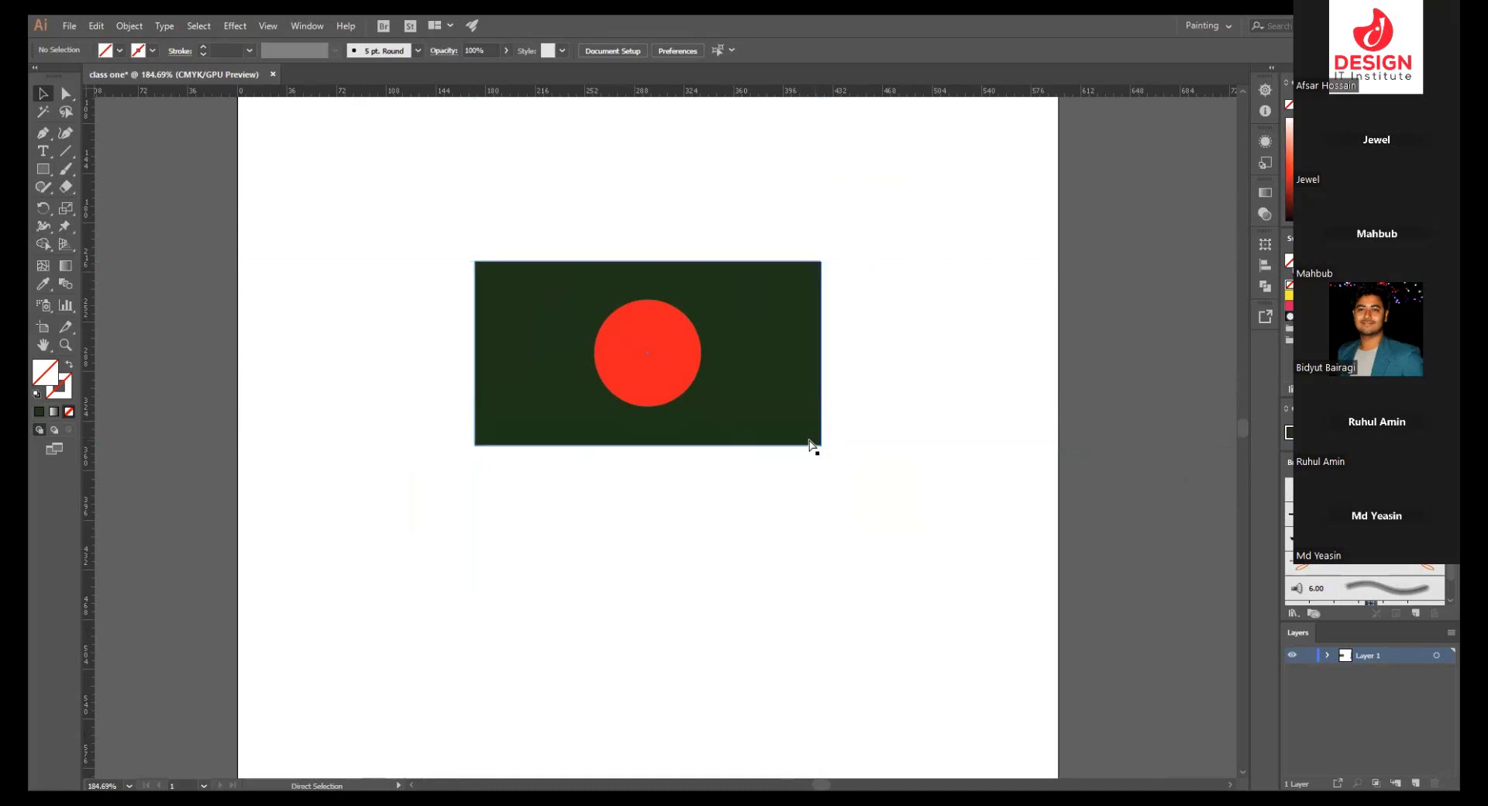
{"action": "key", "text": "ctrl+semicolon"}
{"action": "key", "text": "ctrl+semicolon"}
{"action": "key", "text": "ctrl+semicolon"}
{"action": "key", "text": "ctrl+semicolon"}
{"action": "key", "text": "ctrl+semicolon"}
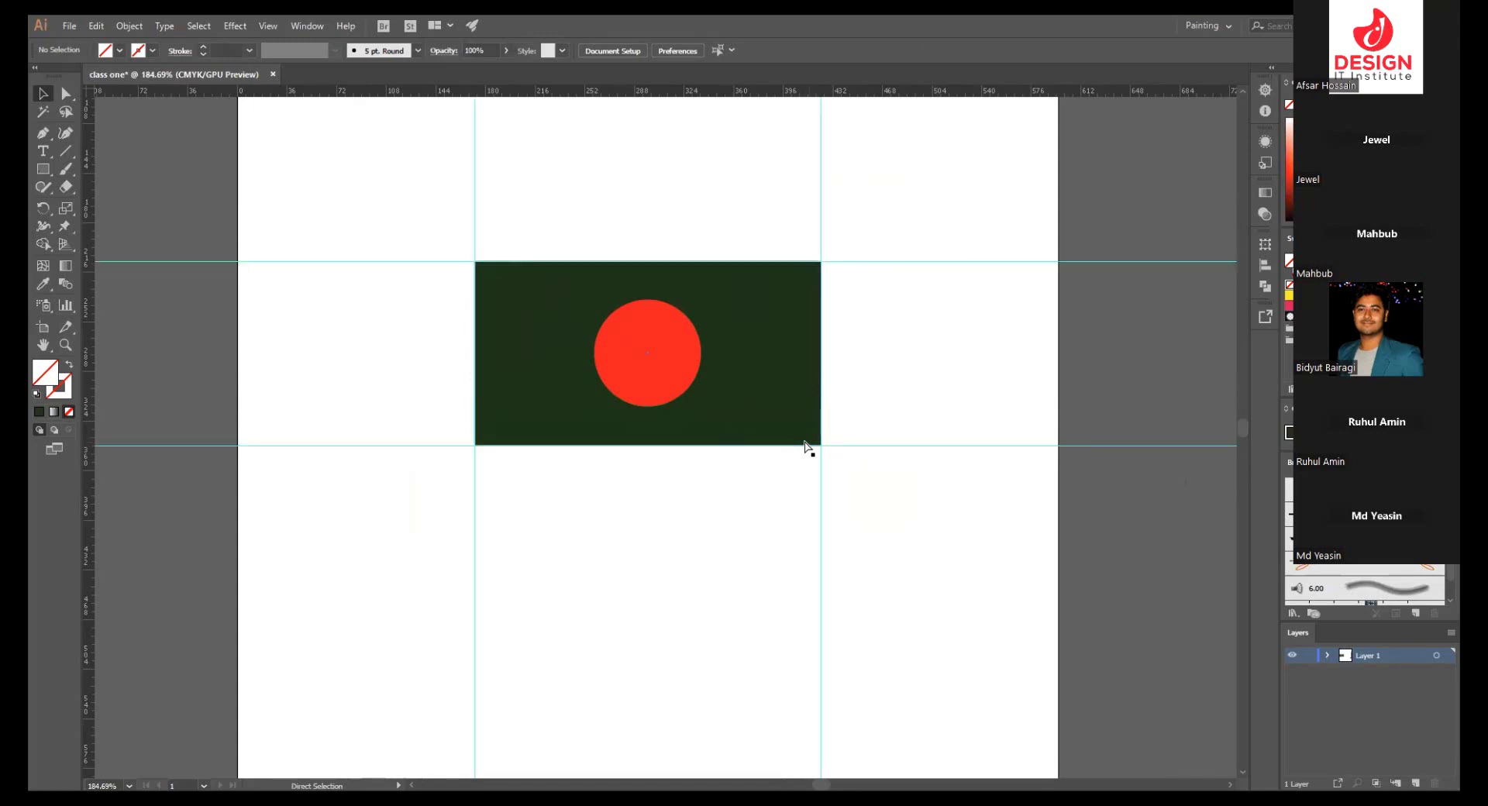
{"action": "key", "text": "ctrl+semicolon"}
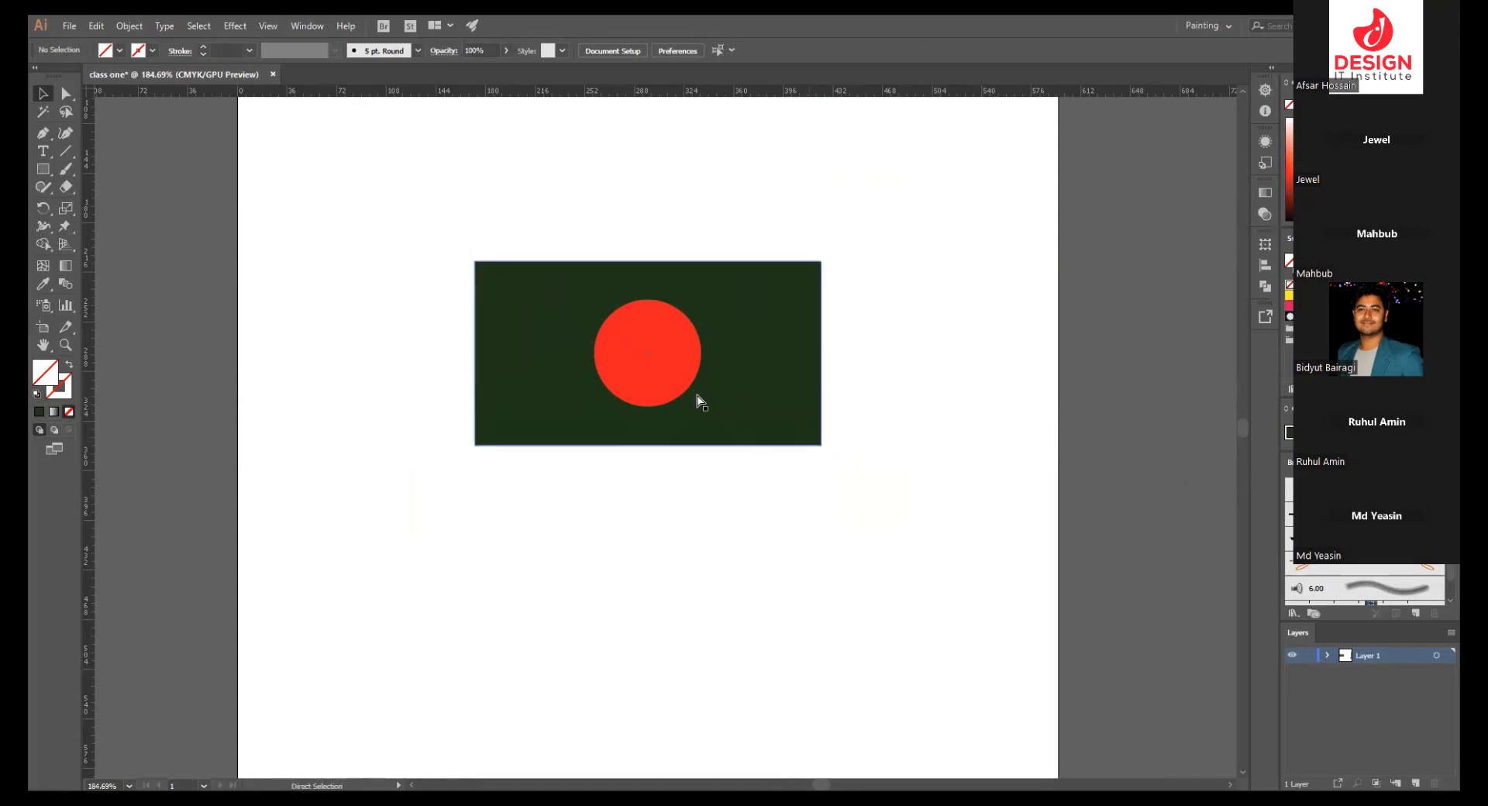
{"action": "key", "text": "ctrl+semicolon"}
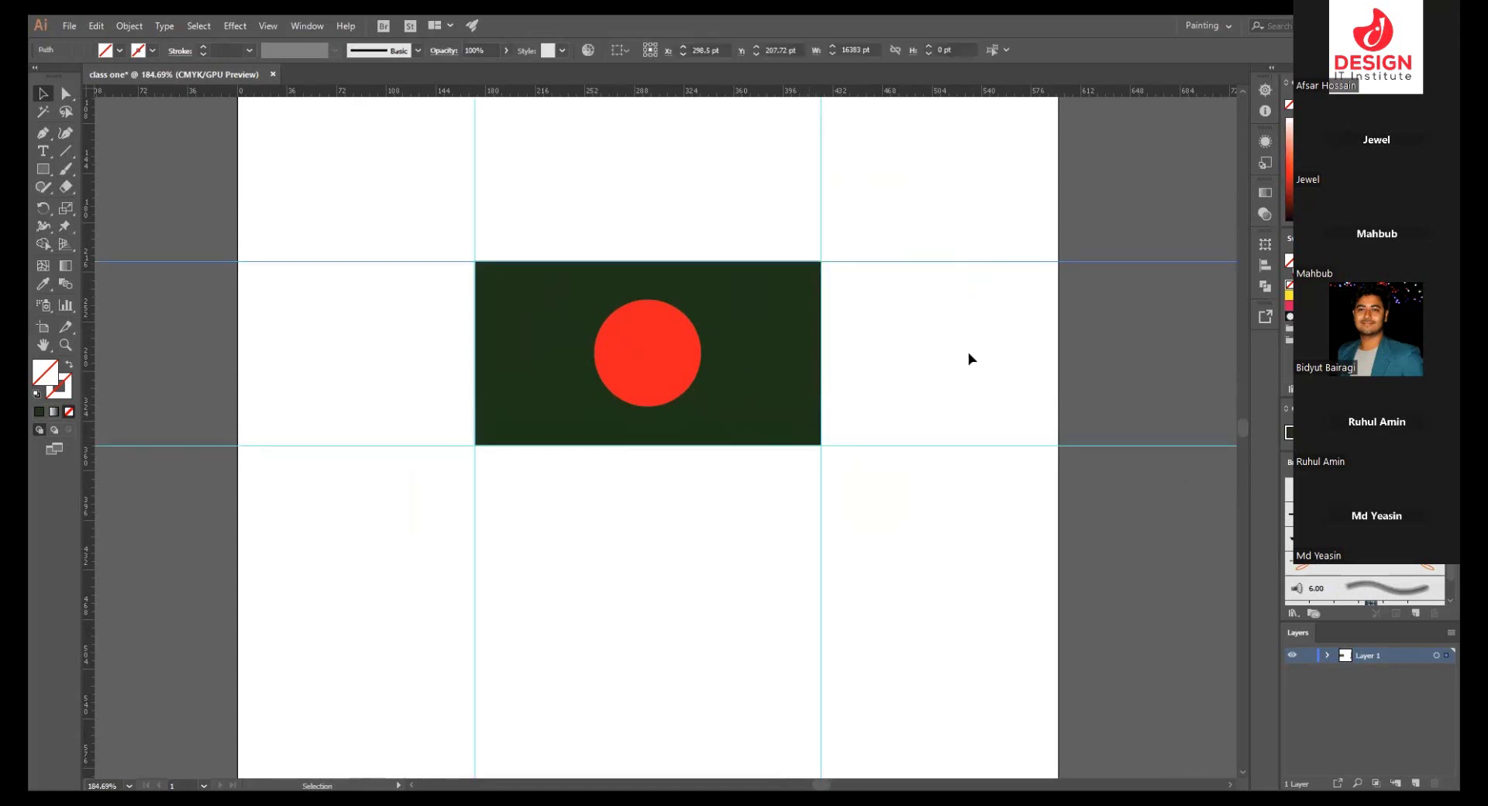
{"action": "left_click_drag", "start_coordinate": [989, 311], "coordinate": [837, 342]}
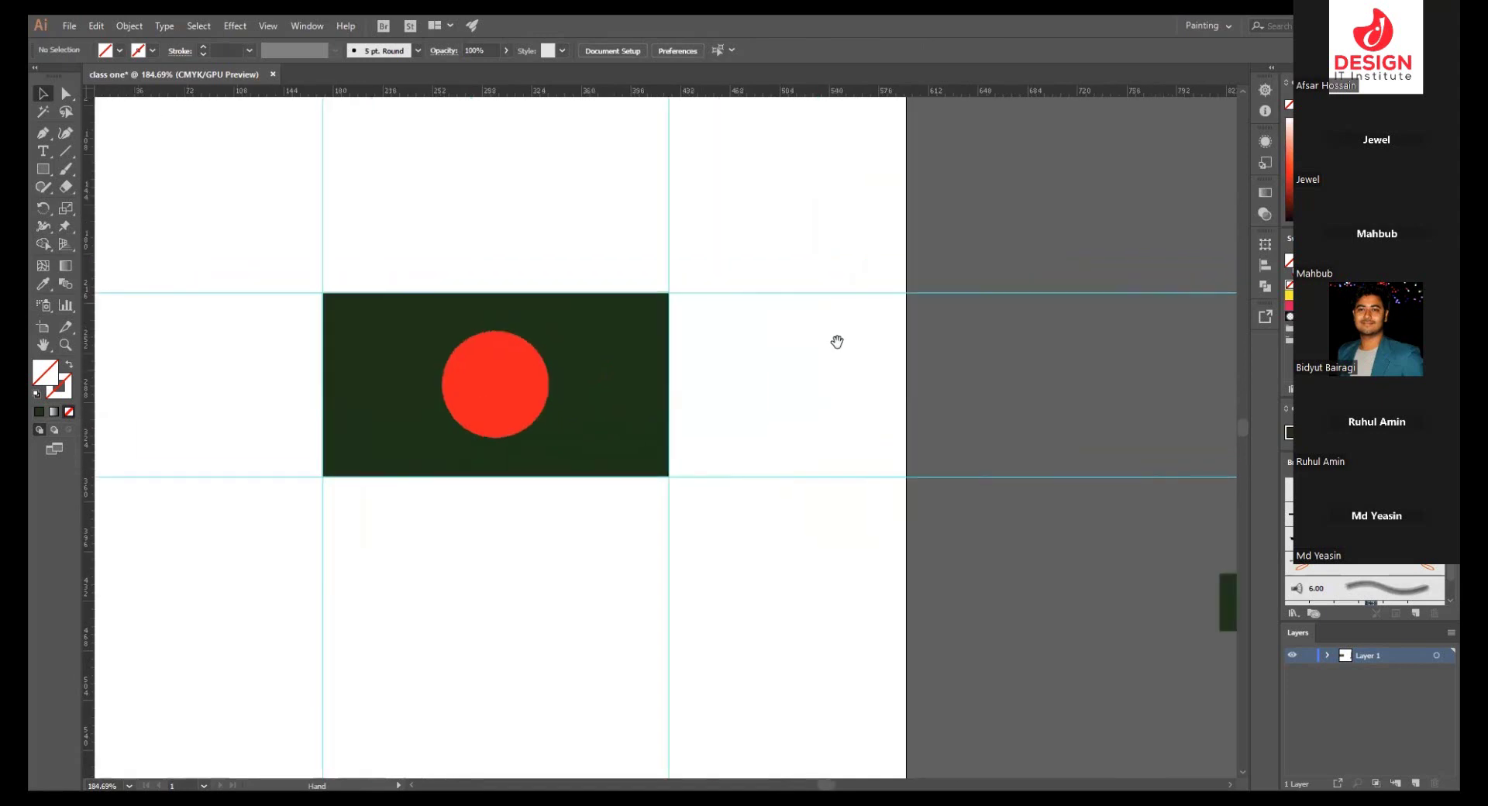
- Lock the guides and confirm a marquee over the flag leaves them unselected
{"action": "right_click", "coordinate": [857, 294]}
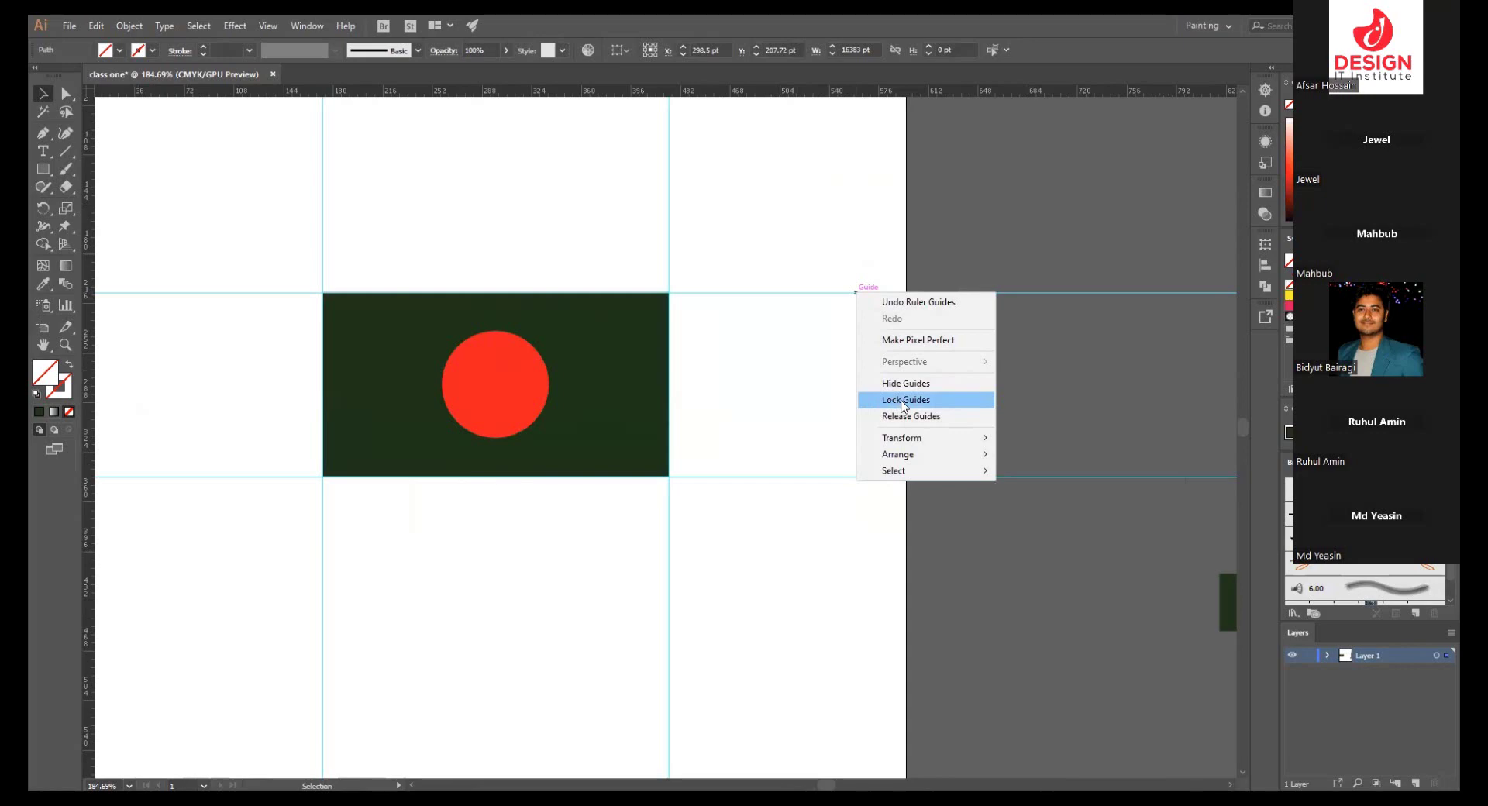
{"action": "left_click", "coordinate": [904, 400]}
{"action": "left_click_drag", "start_coordinate": [814, 273], "coordinate": [825, 538]}
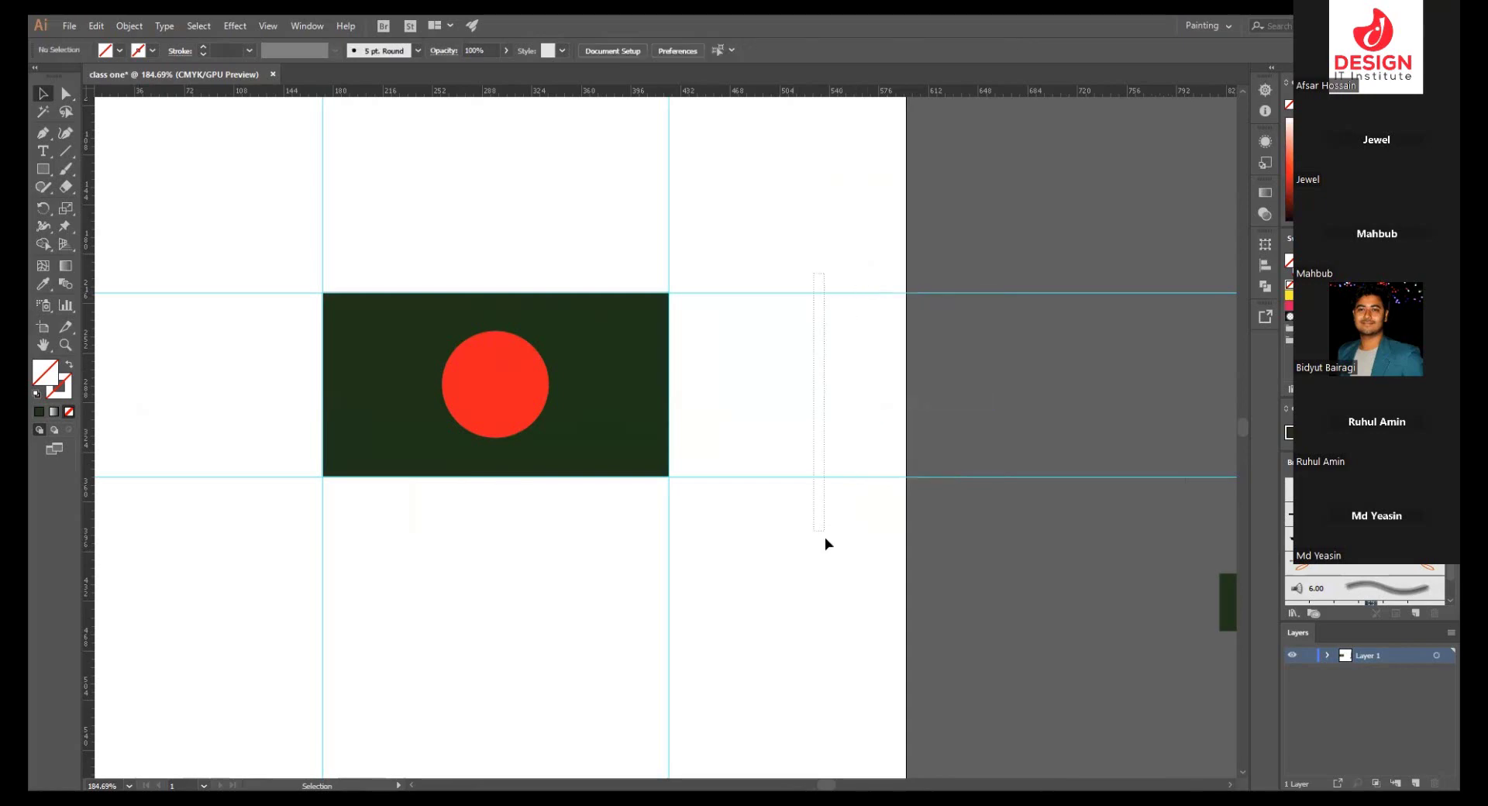
{"action": "left_click_drag", "start_coordinate": [702, 215], "coordinate": [800, 259]}
{"action": "left_click_drag", "start_coordinate": [505, 233], "coordinate": [905, 656]}
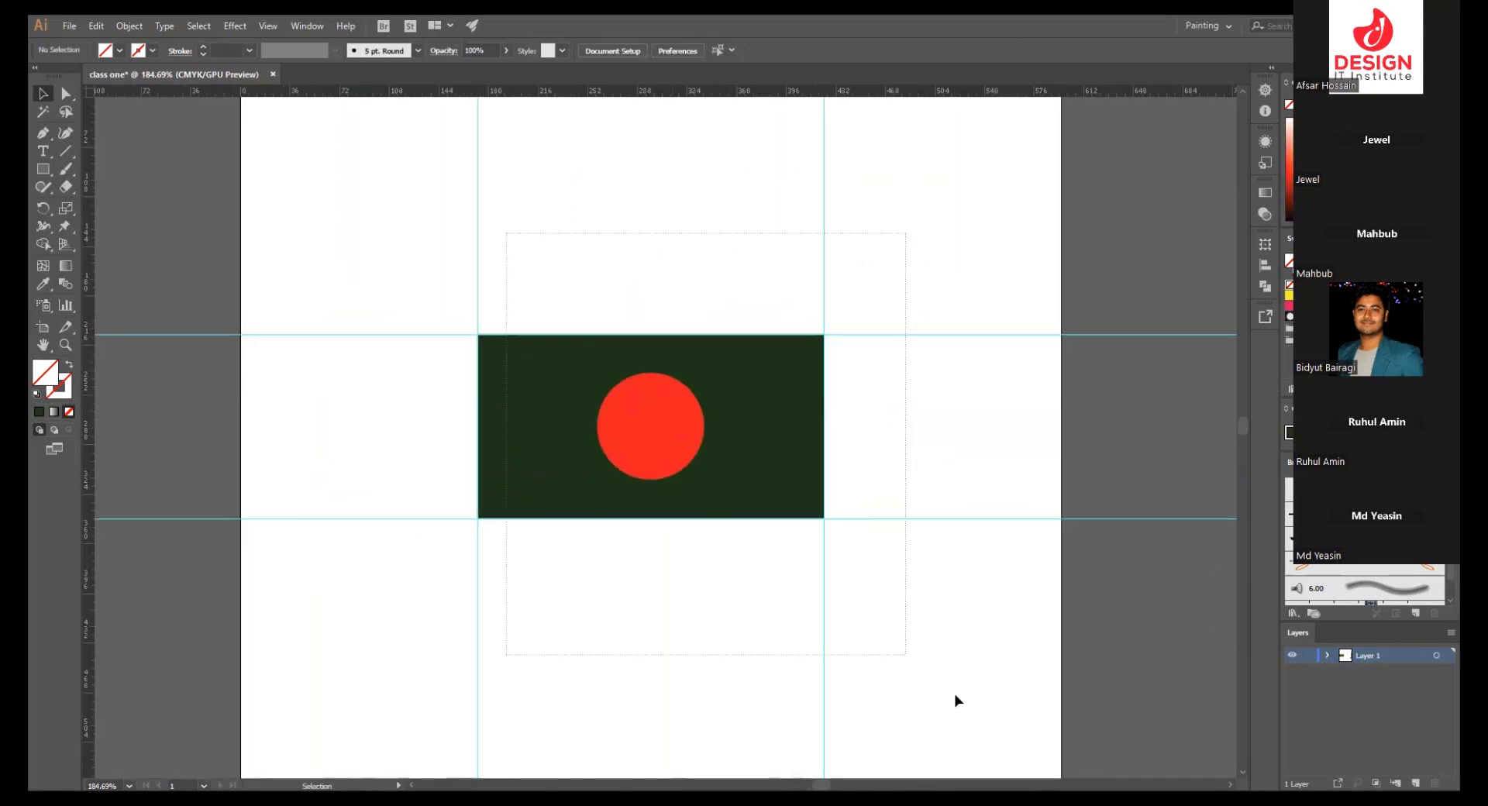
{"action": "left_click", "coordinate": [924, 600]}
{"action": "left_click_drag", "start_coordinate": [923, 600], "coordinate": [825, 586]}
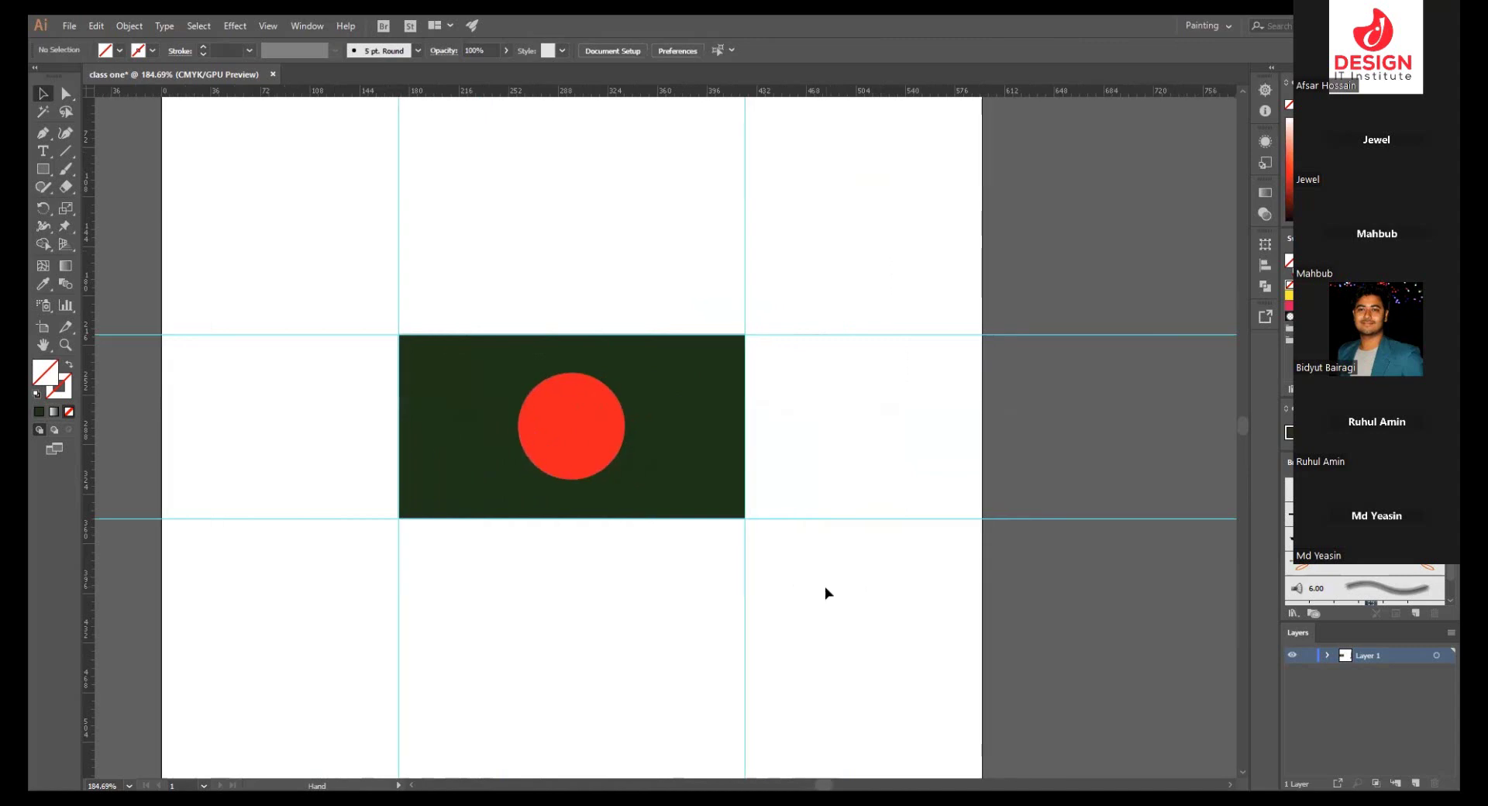
- Unlock the guides, select those around the flag and delete them
{"action": "right_click", "coordinate": [874, 336]}
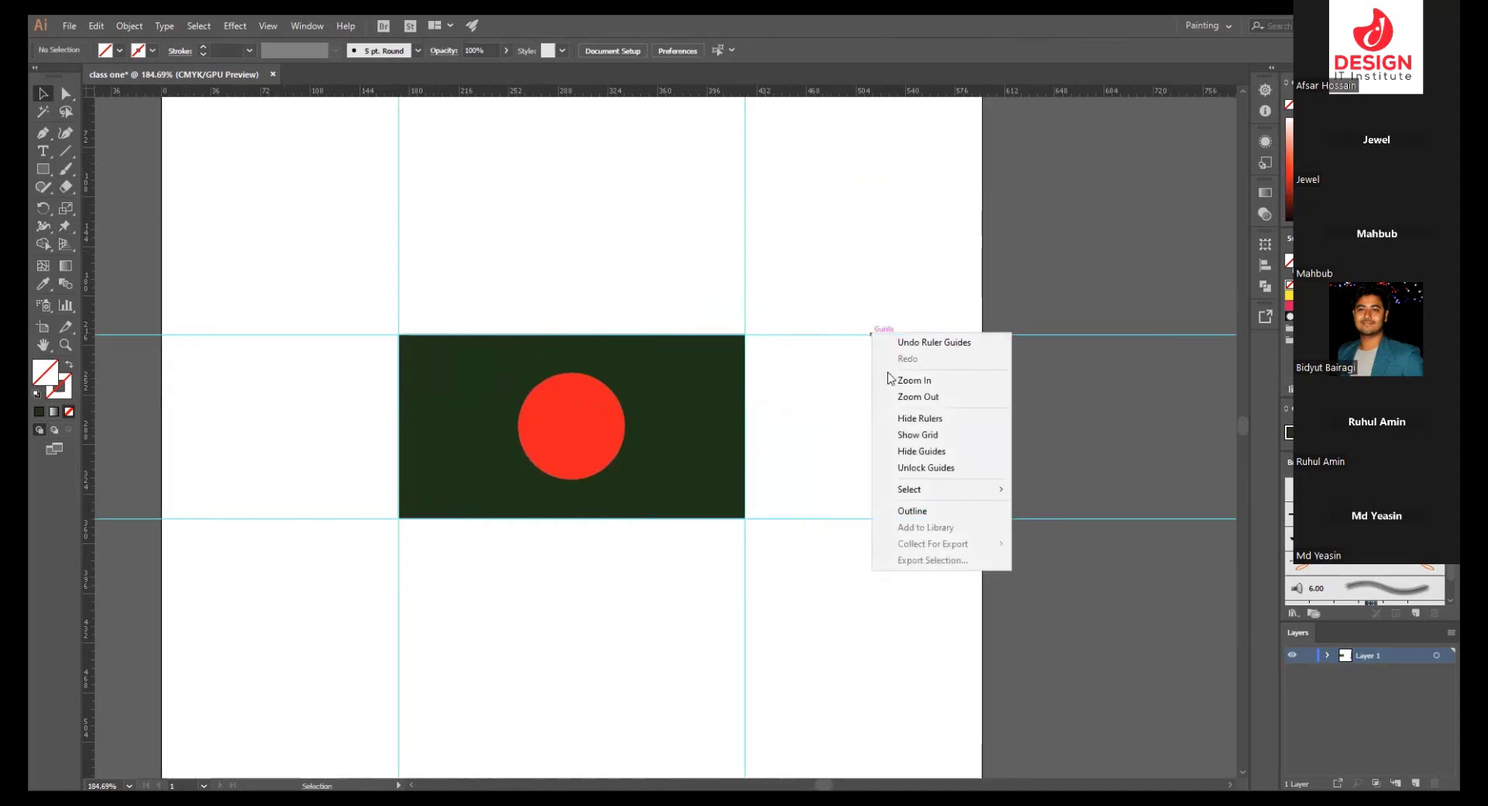
{"action": "left_click", "coordinate": [923, 467]}
{"action": "left_click_drag", "start_coordinate": [890, 275], "coordinate": [930, 591]}
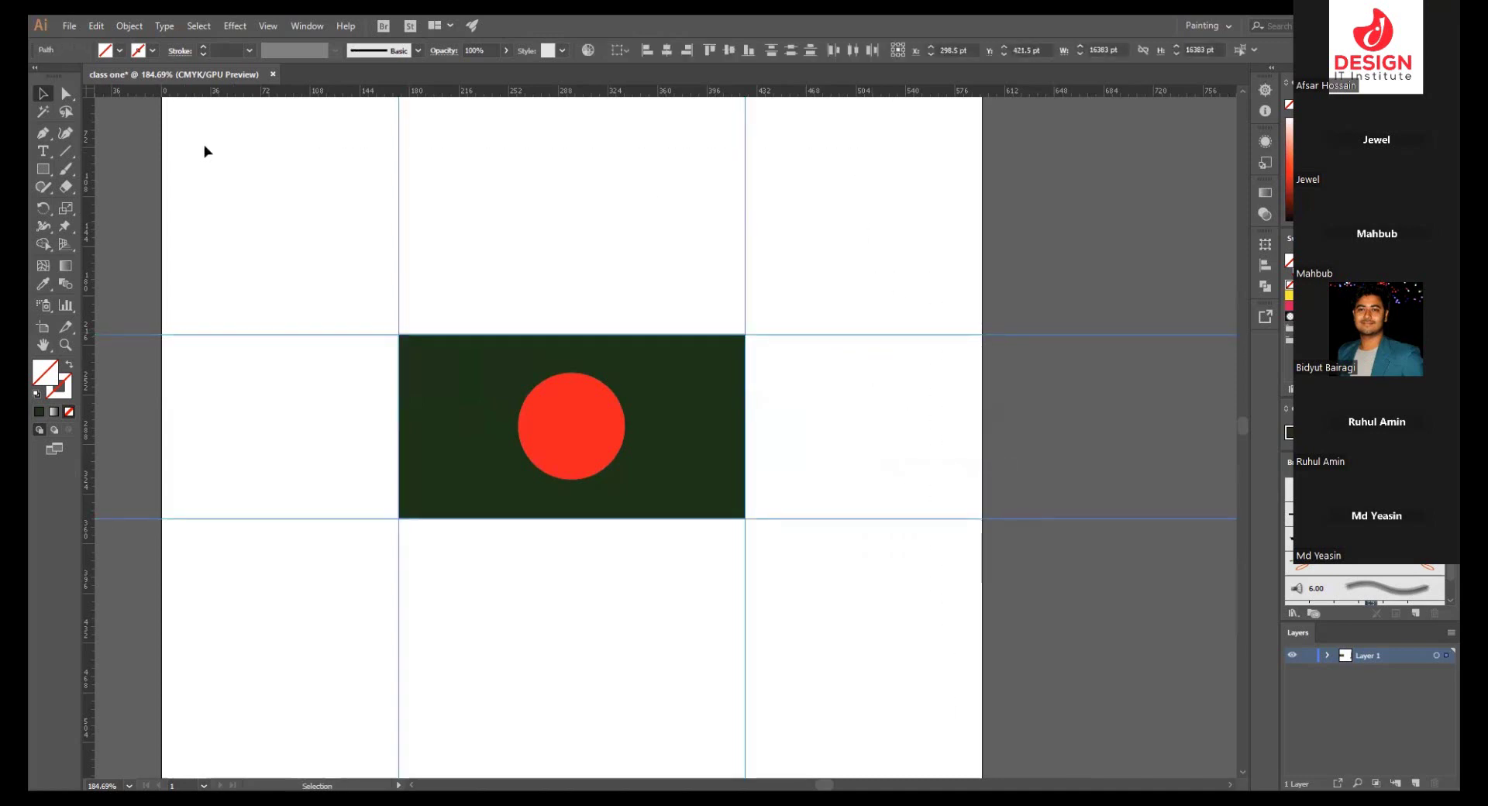
{"action": "key", "text": "Delete"}
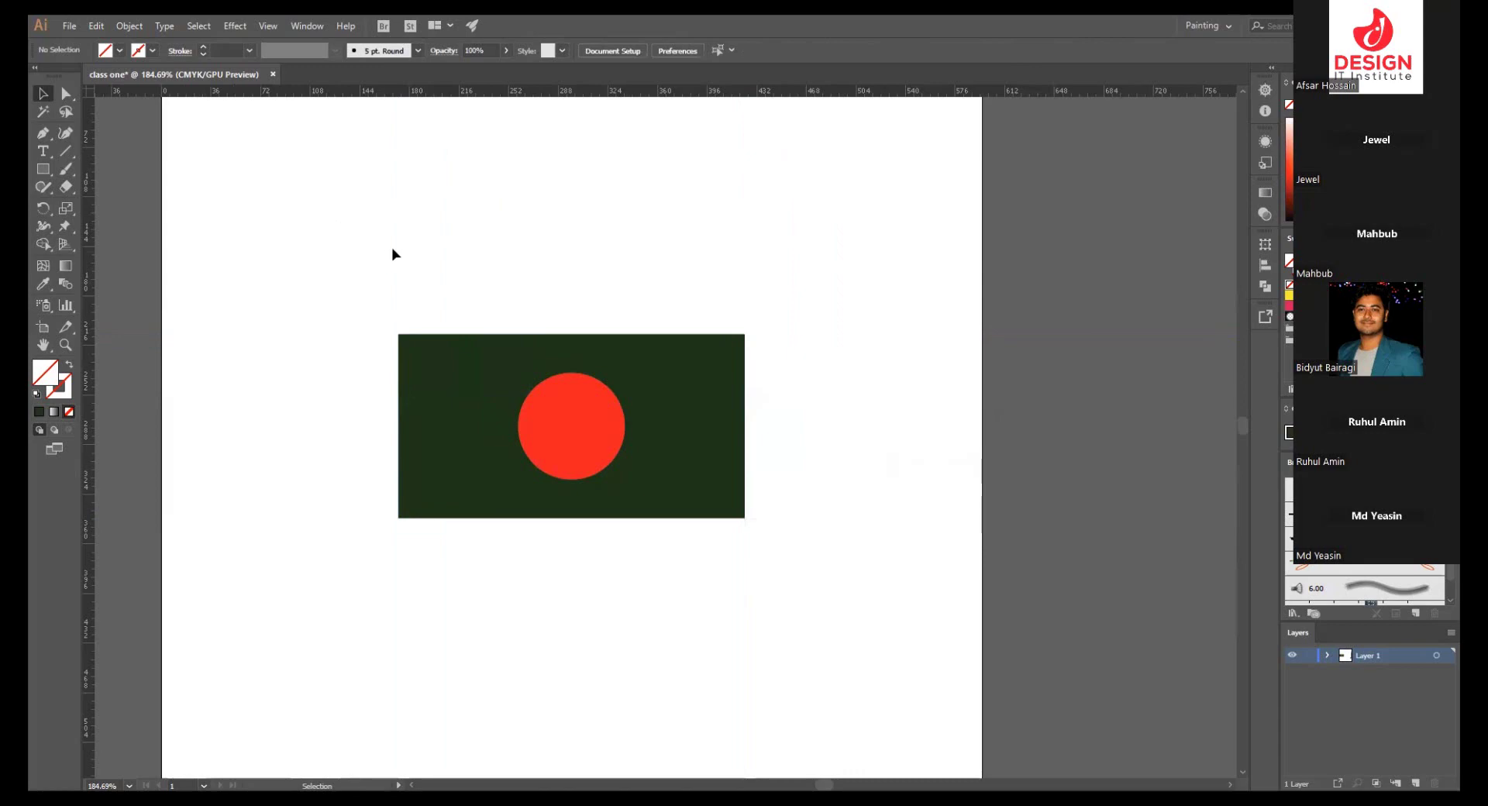
- Move the flag up and to the left on the artboard
{"action": "left_click_drag", "start_coordinate": [393, 249], "coordinate": [724, 552]}
{"action": "left_click_drag", "start_coordinate": [667, 448], "coordinate": [600, 287]}
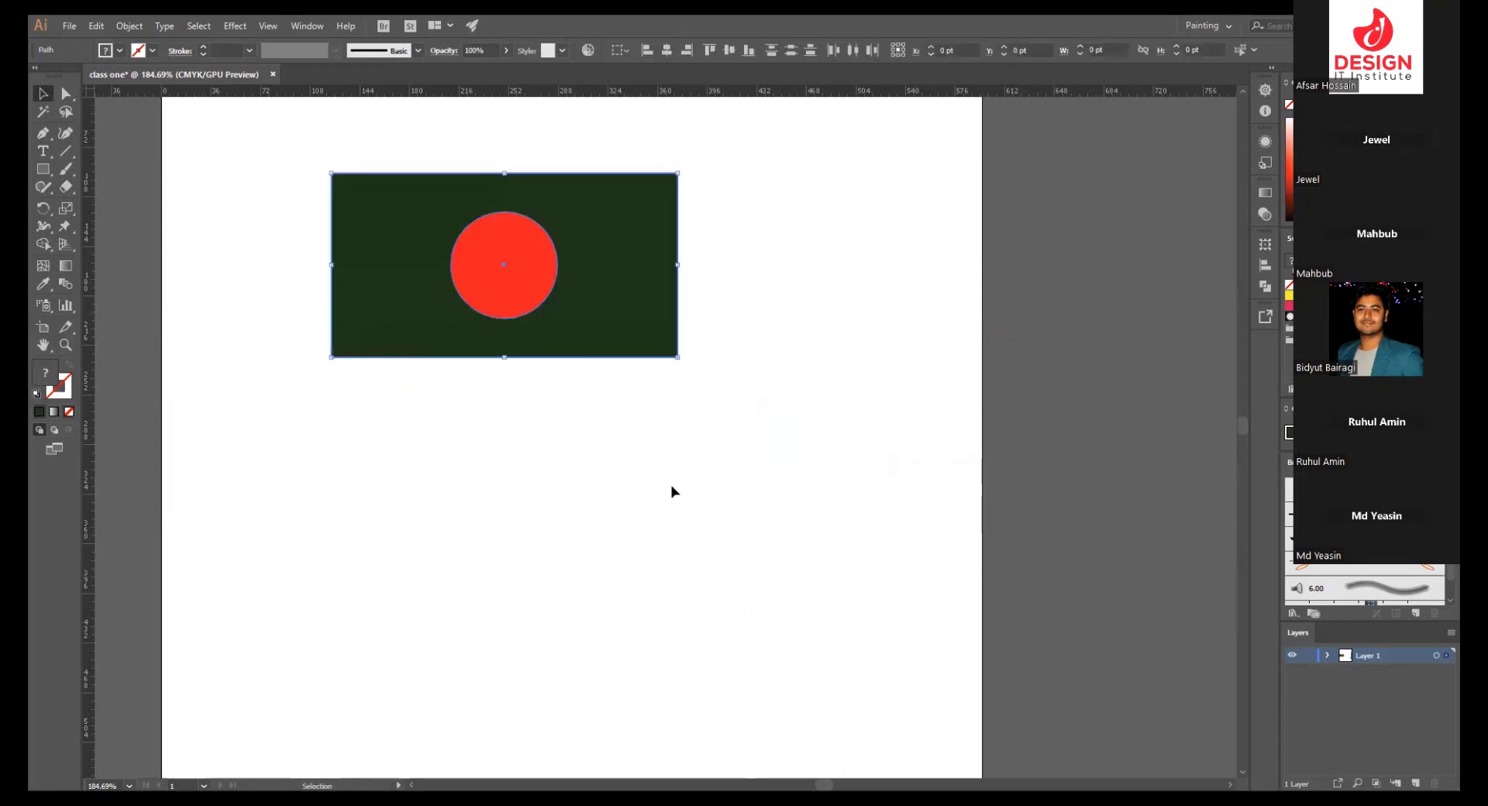
{"action": "left_click", "coordinate": [672, 492]}
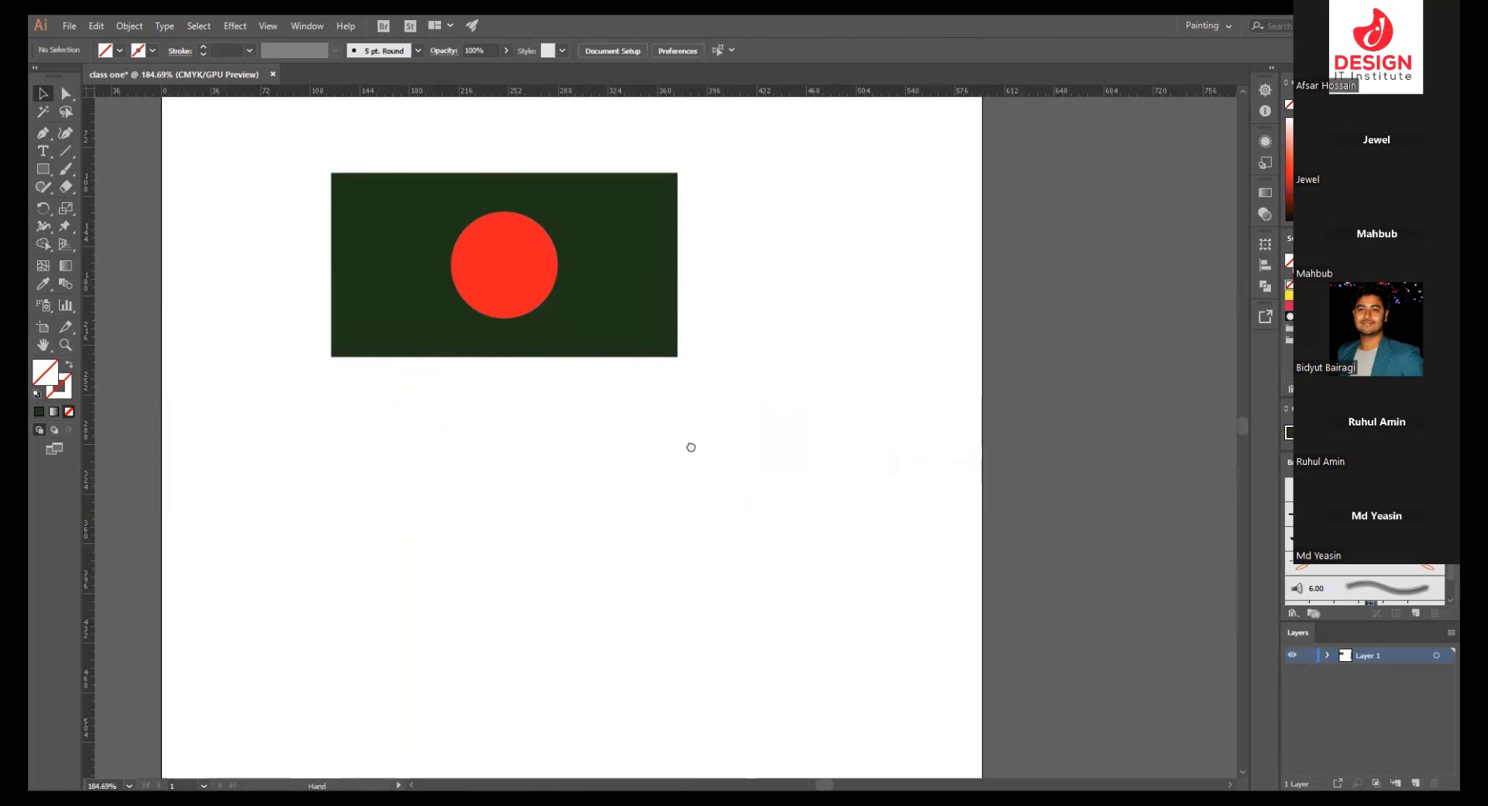
{"action": "scroll", "coordinate": [689, 444], "scroll_direction": "down", "scroll_amount": 1}
{"action": "scroll", "coordinate": [689, 444], "scroll_direction": "left", "scroll_amount": 1}
- Pull the red circle off the flag and place a copy directly below it
{"action": "mouse_move", "coordinate": [552, 235]}
{"action": "left_mouse_down"}
{"action": "mouse_move", "coordinate": [621, 481]}
{"action": "mouse_move", "coordinate": [809, 426]}
{"action": "mouse_move", "coordinate": [735, 480]}
{"action": "left_mouse_up"}
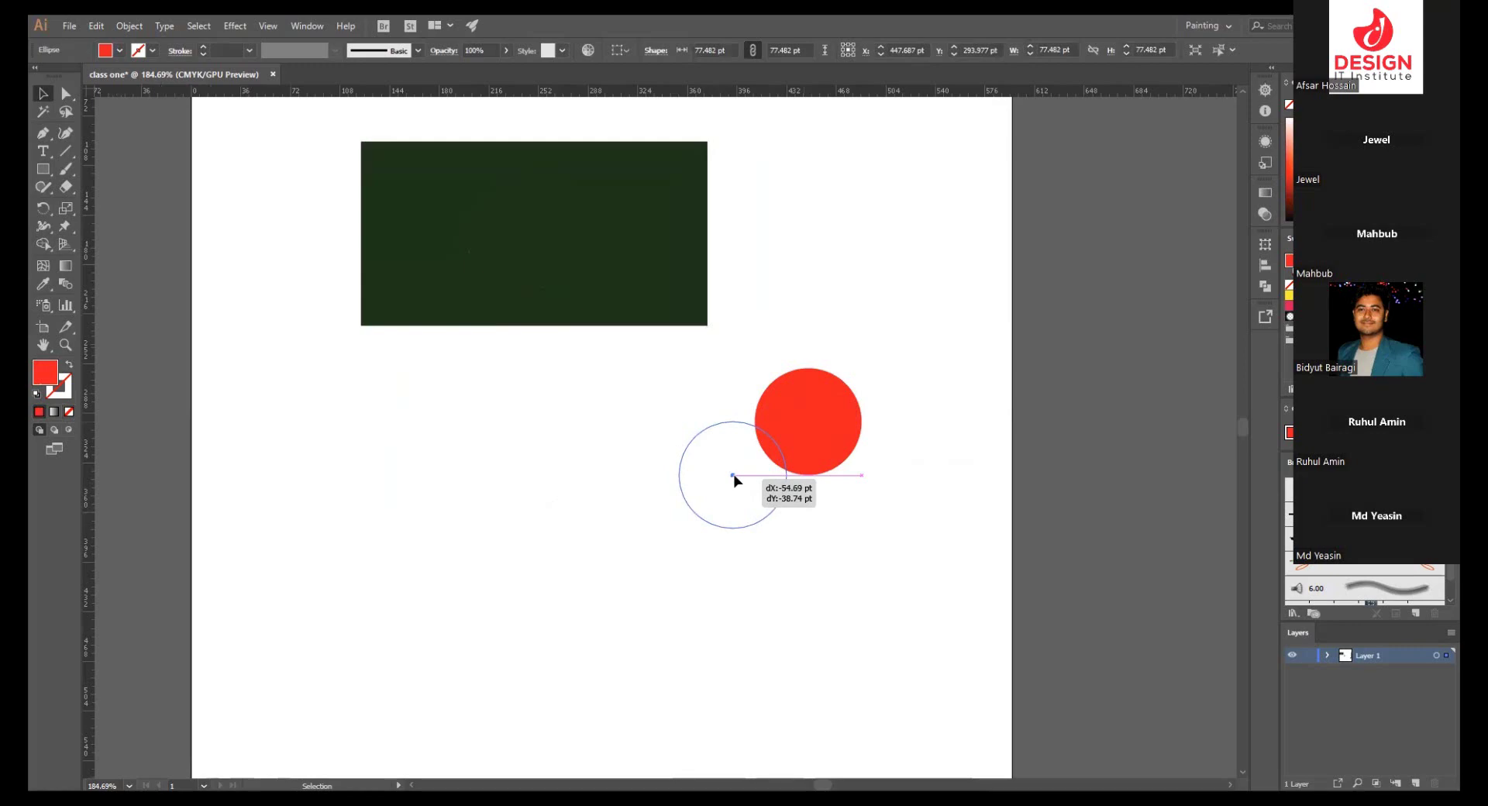
{"action": "mouse_move", "coordinate": [735, 481]}
{"action": "left_mouse_down"}
{"action": "mouse_move", "coordinate": [876, 322]}
{"action": "mouse_move", "coordinate": [842, 466]}
{"action": "mouse_move", "coordinate": [743, 469]}
{"action": "mouse_move", "coordinate": [855, 466]}
{"action": "left_mouse_up"}
{"action": "left_click", "coordinate": [837, 551]}
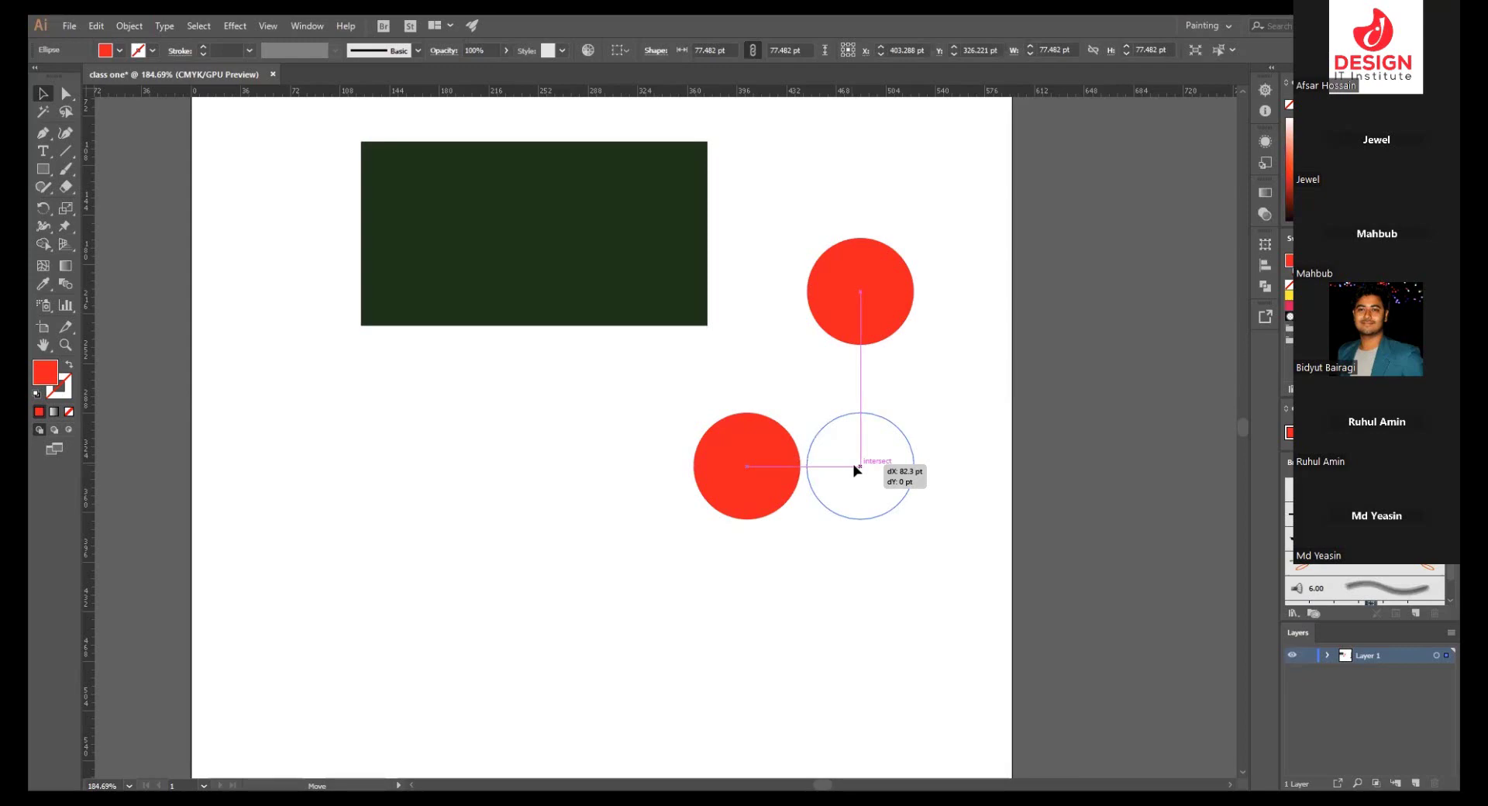
{"action": "left_click_drag", "start_coordinate": [855, 469], "coordinate": [855, 469]}
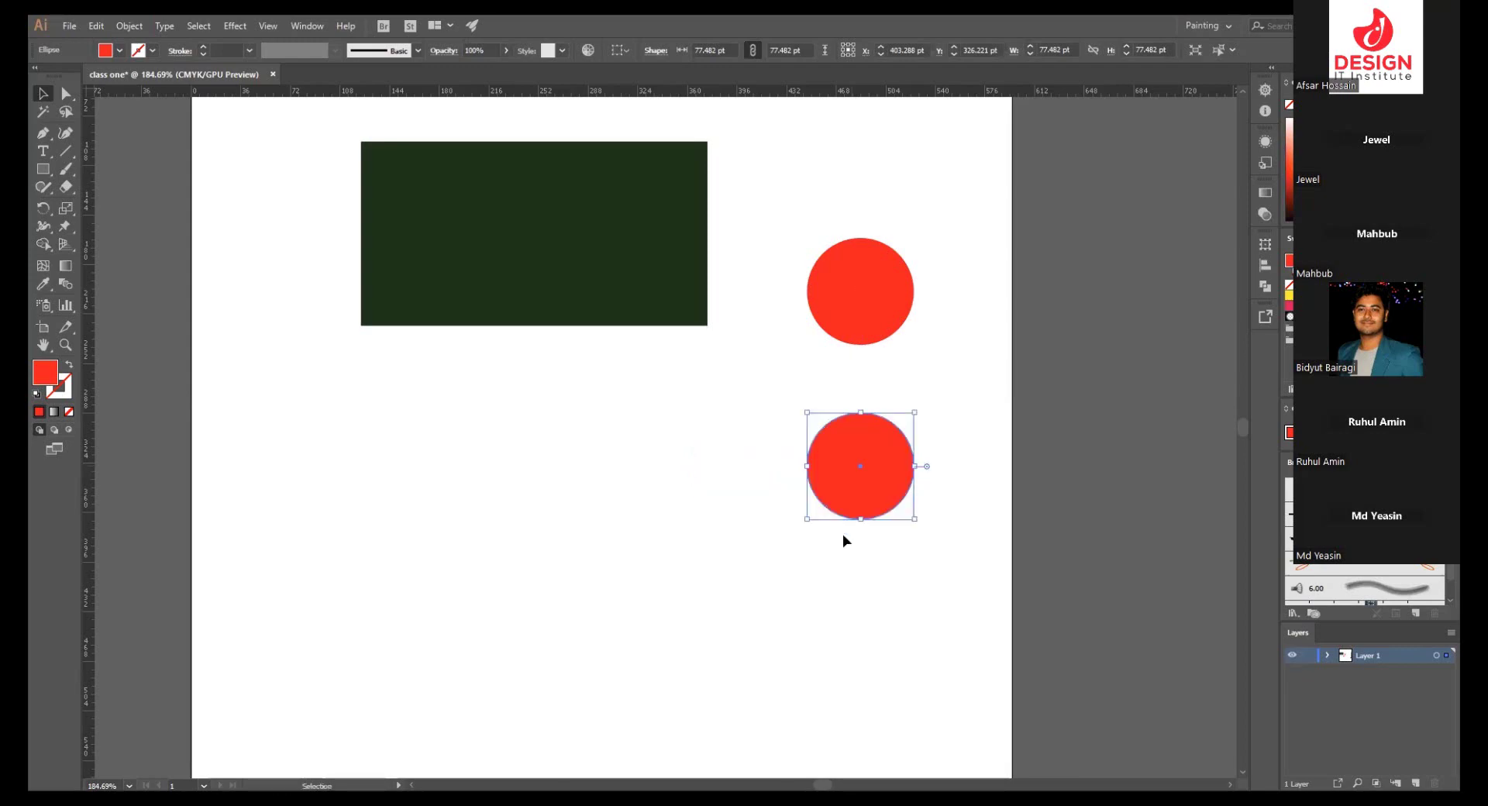
{"action": "left_click", "coordinate": [838, 575]}
{"action": "left_click_drag", "start_coordinate": [785, 217], "coordinate": [941, 603]}
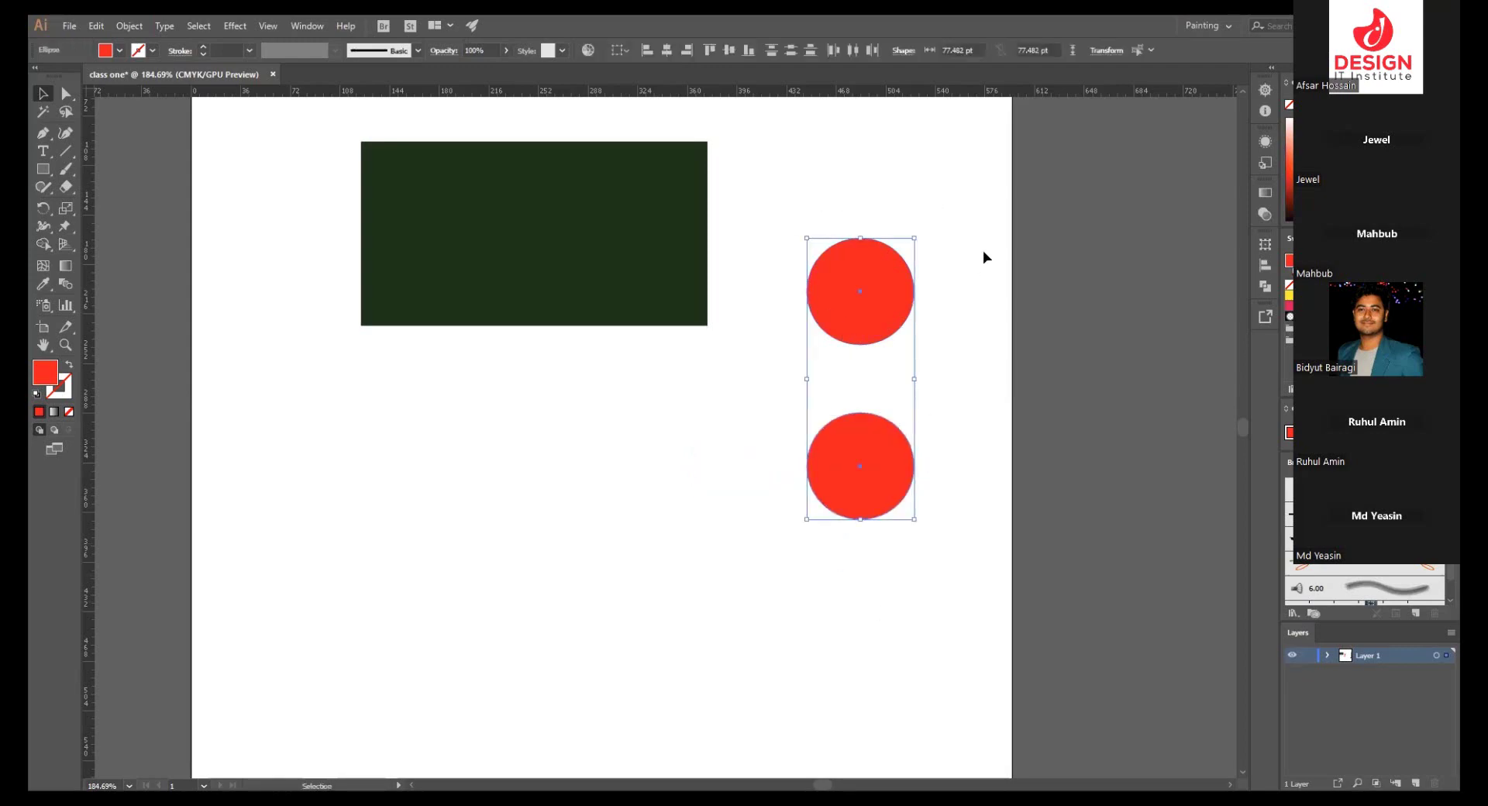
{"action": "left_click", "coordinate": [974, 473]}
- Realign the lower circle beneath the upper one and select both red circles
{"action": "scroll", "coordinate": [899, 504], "scroll_direction": "up", "scroll_amount": 2}
{"action": "mouse_move", "coordinate": [809, 549]}
{"action": "left_mouse_down"}
{"action": "mouse_move", "coordinate": [927, 524]}
{"action": "mouse_move", "coordinate": [912, 524]}
{"action": "left_mouse_up"}
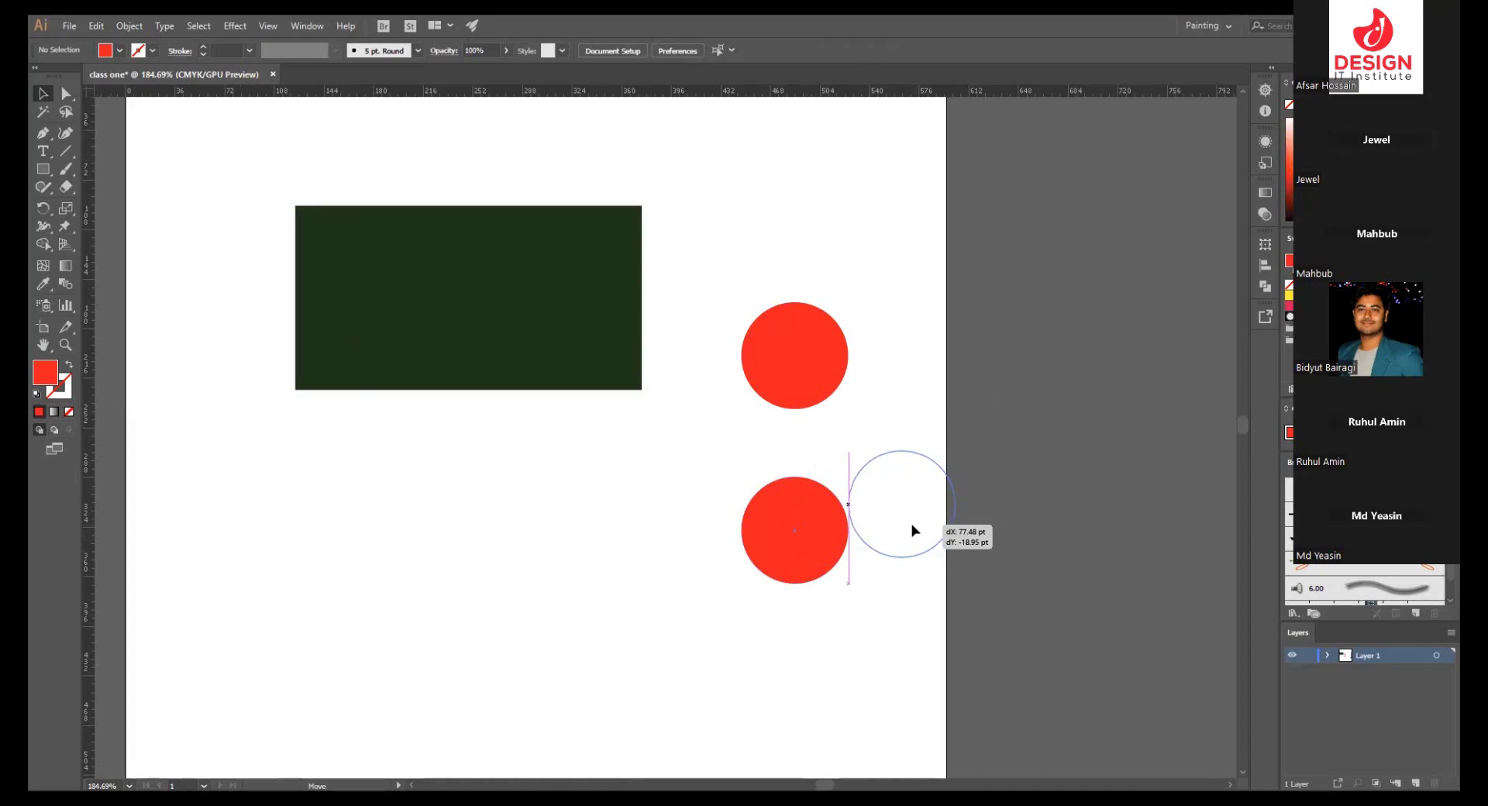
{"action": "mouse_move", "coordinate": [913, 531]}
{"action": "left_mouse_down"}
{"action": "mouse_move", "coordinate": [920, 373]}
{"action": "mouse_move", "coordinate": [840, 547]}
{"action": "left_mouse_up"}
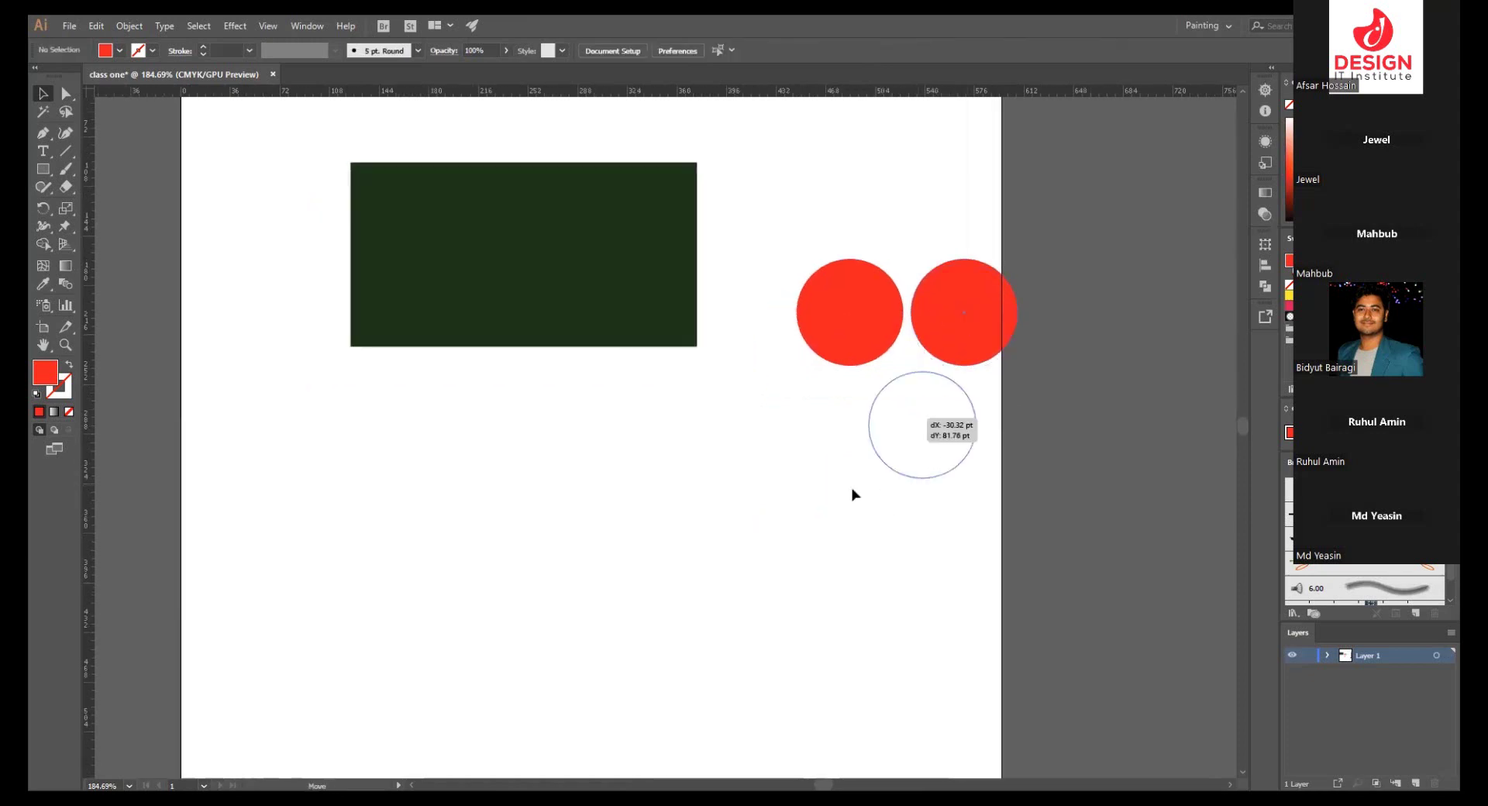
{"action": "left_click_drag", "start_coordinate": [759, 569], "coordinate": [851, 525]}
{"action": "left_click_drag", "start_coordinate": [841, 191], "coordinate": [881, 465]}
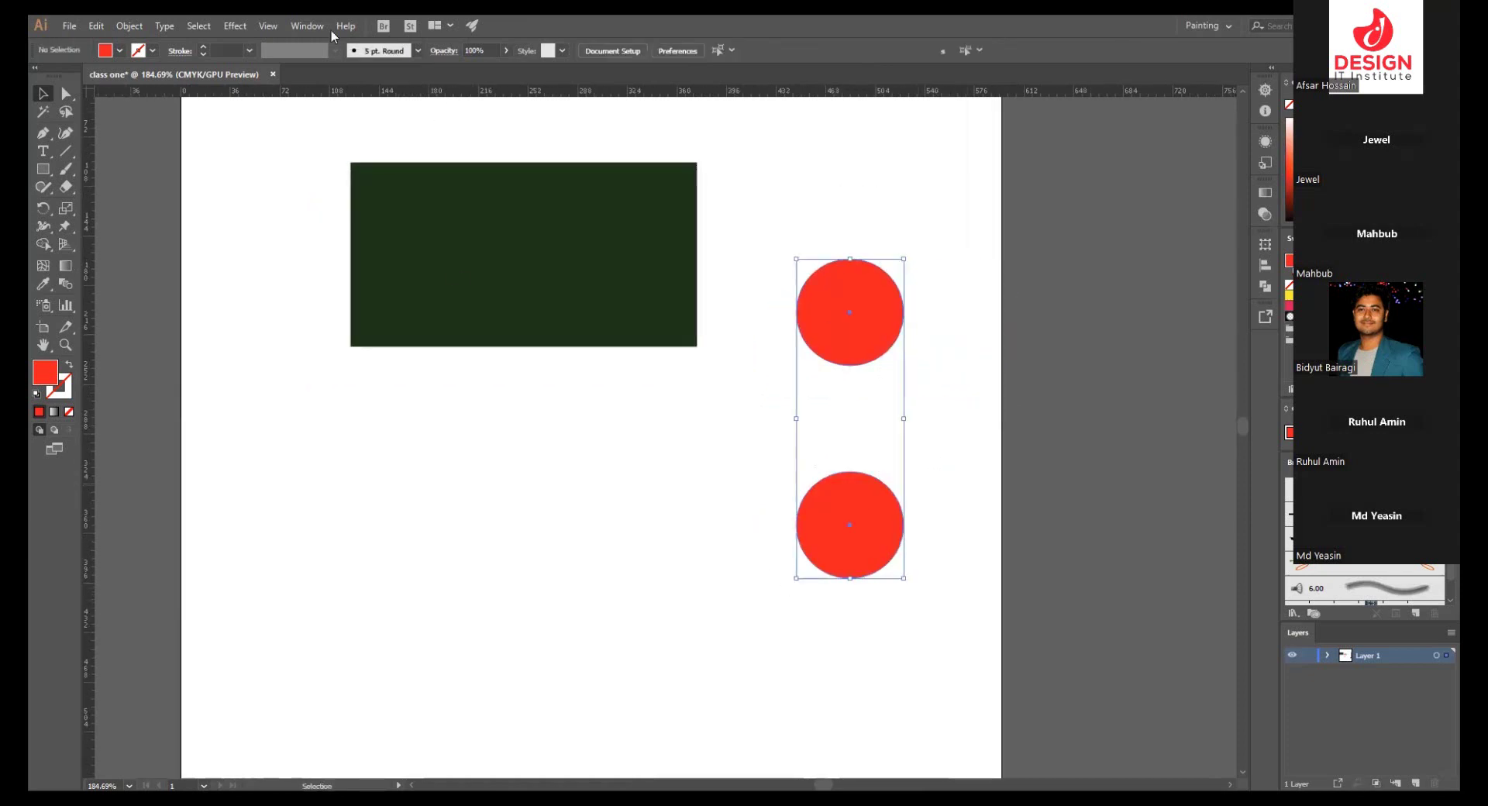
{"action": "key", "text": "alt+v"}
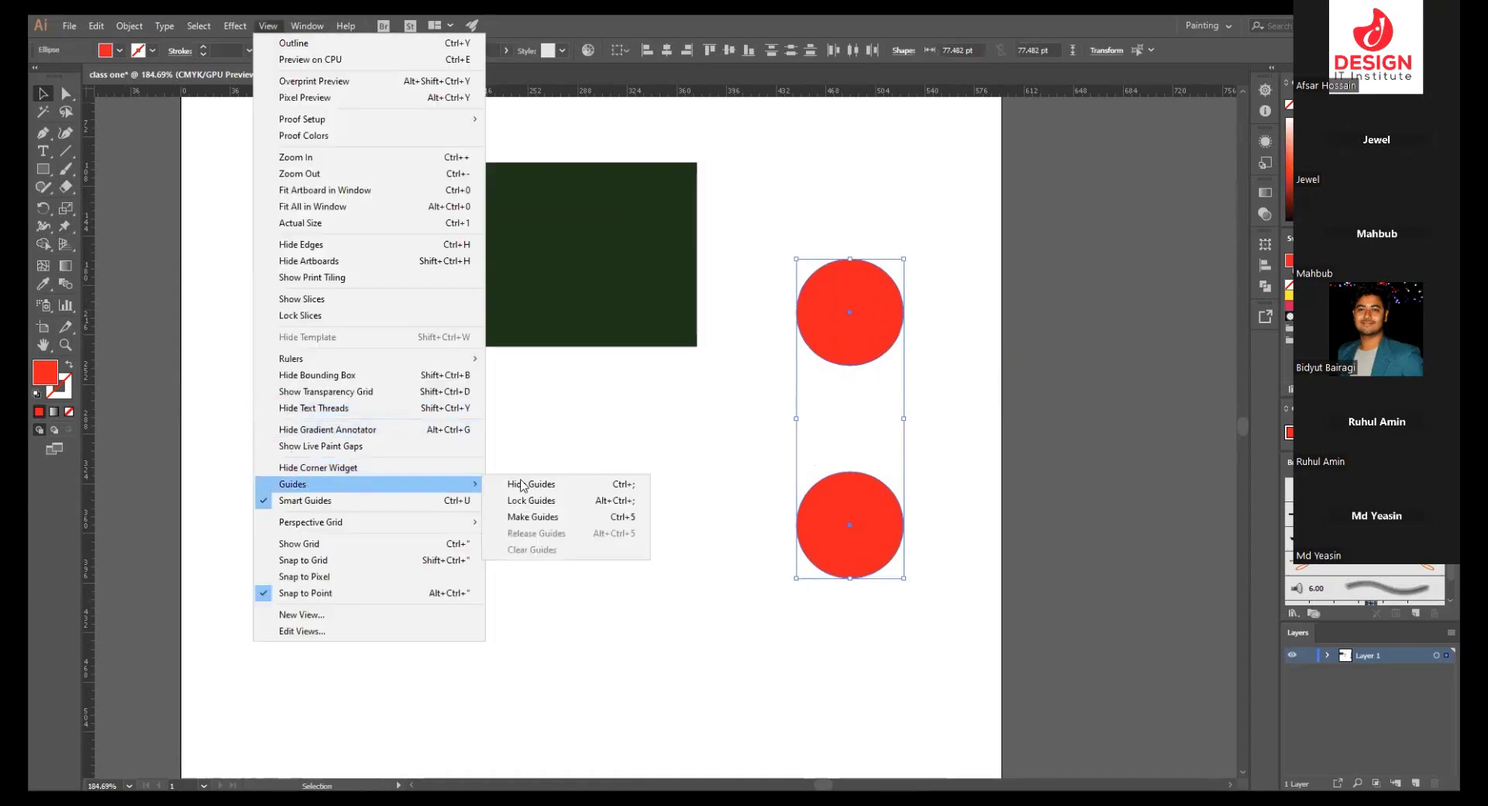
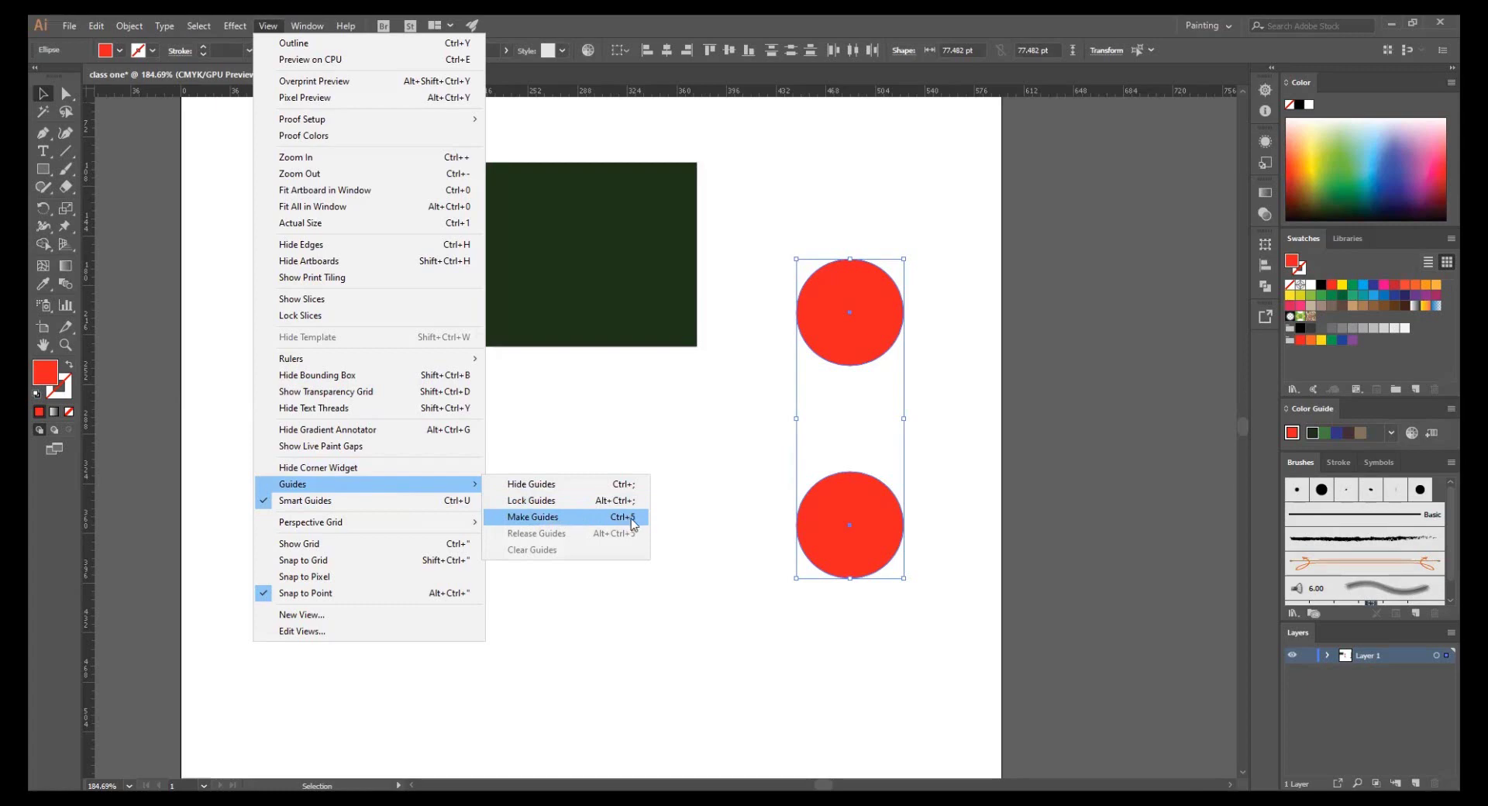
- Deselect the two red circles and zoom out to fit the whole page
{"action": "left_click", "coordinate": [699, 429]}
{"action": "left_click", "coordinate": [697, 429]}
{"action": "key", "text": "ctrl+minus"}
{"action": "scroll", "coordinate": [647, 458], "scroll_direction": "up", "scroll_amount": 1}
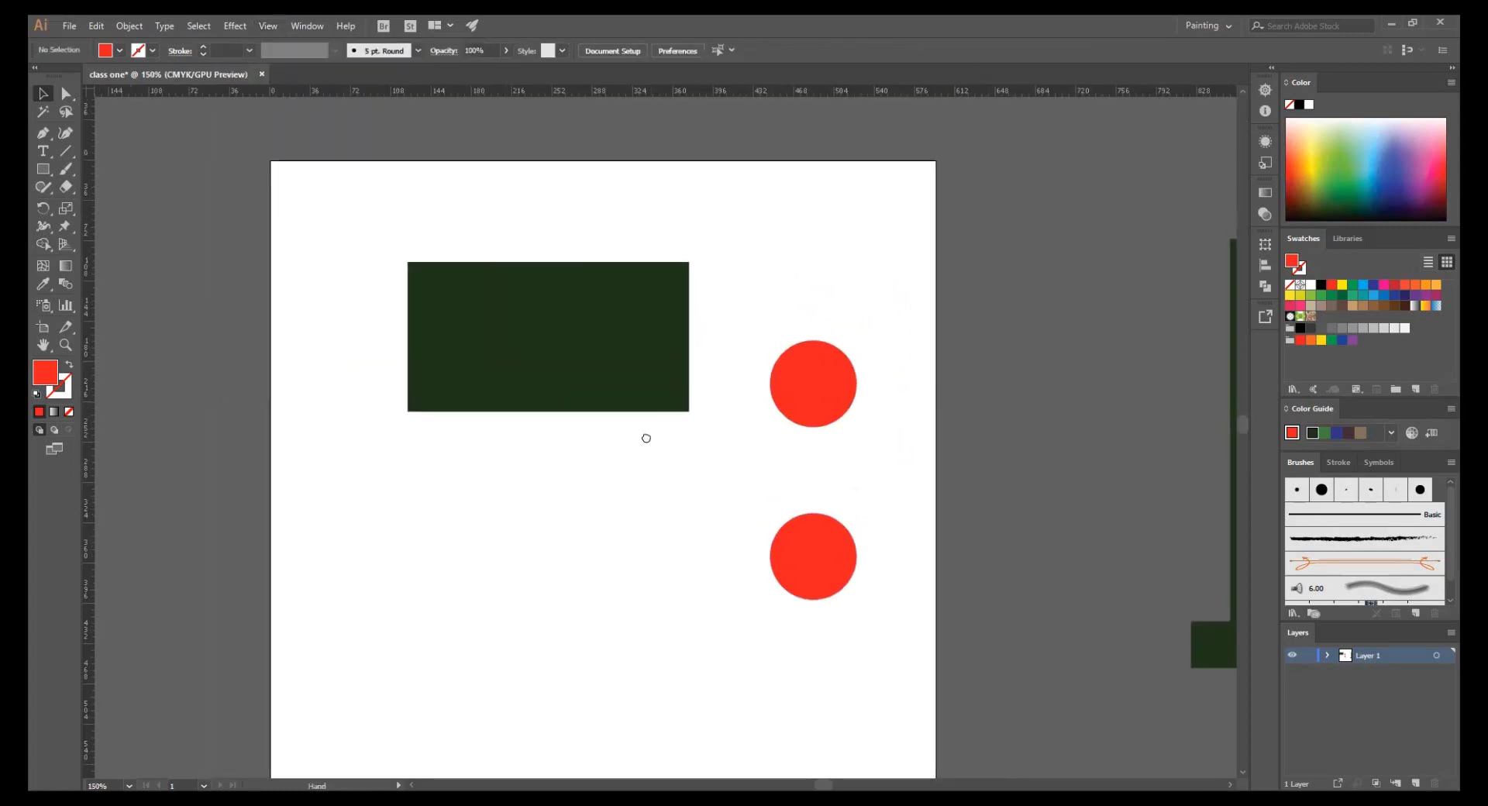
{"action": "mouse_move", "coordinate": [646, 438]}
{"action": "left_mouse_down"}
{"action": "mouse_move", "coordinate": [654, 362]}
{"action": "mouse_move", "coordinate": [871, 572]}
{"action": "left_mouse_up"}
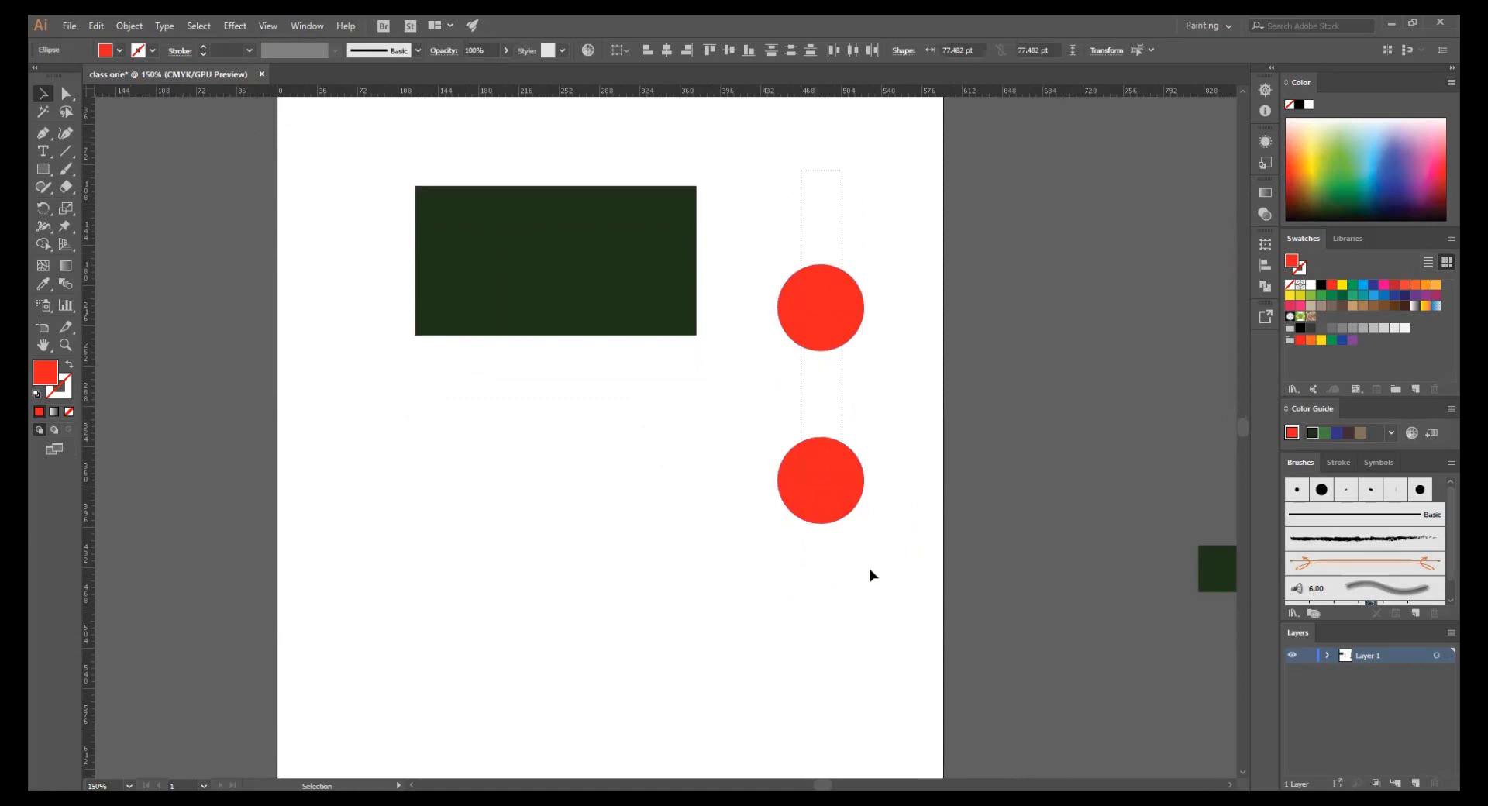
{"action": "left_click", "coordinate": [877, 582]}
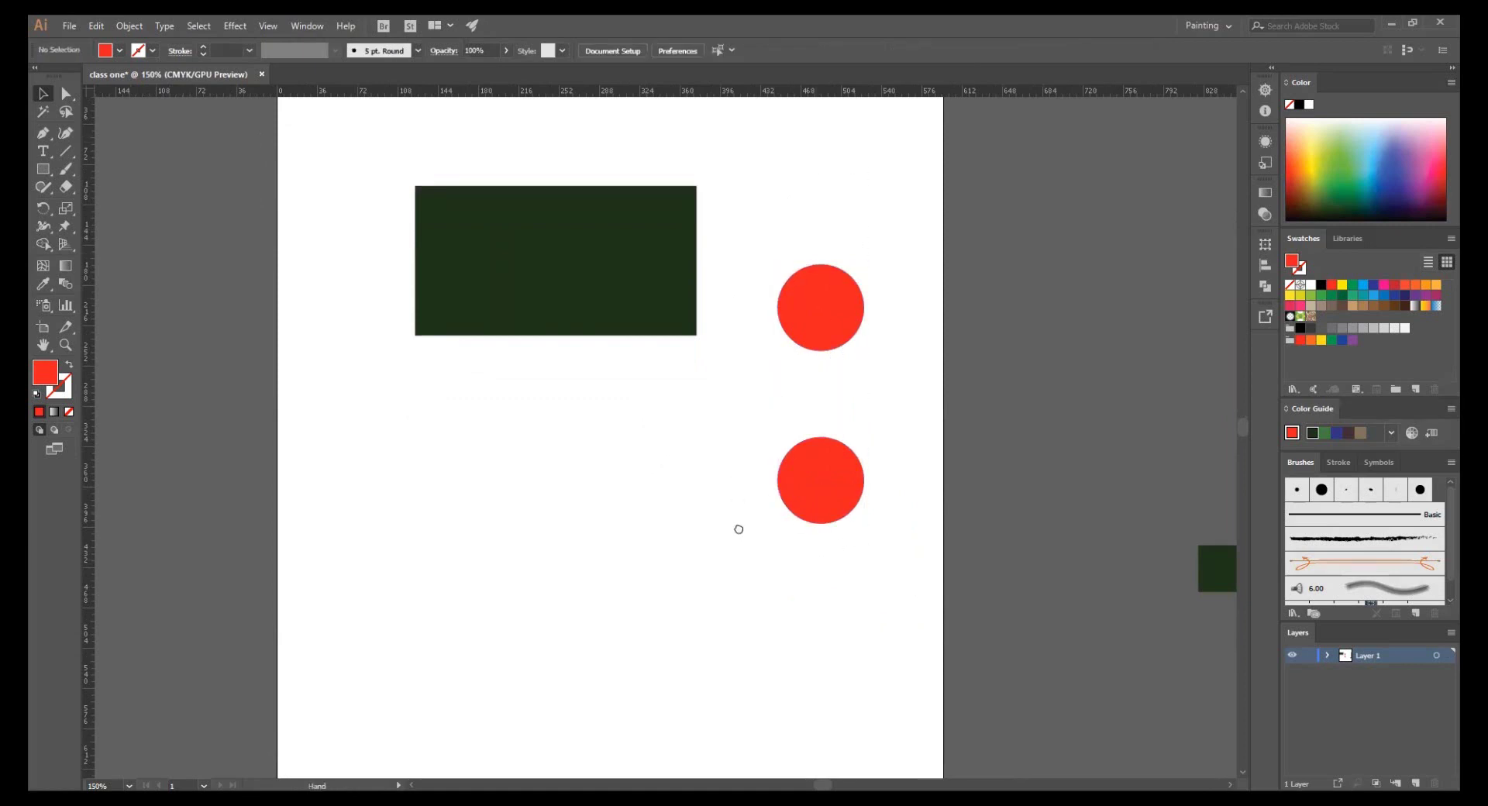
{"action": "scroll", "coordinate": [738, 529], "scroll_direction": "up", "scroll_amount": 2}
{"action": "key", "text": "ctrl+minus"}
{"action": "scroll", "coordinate": [677, 528], "scroll_direction": "up", "scroll_amount": 2}
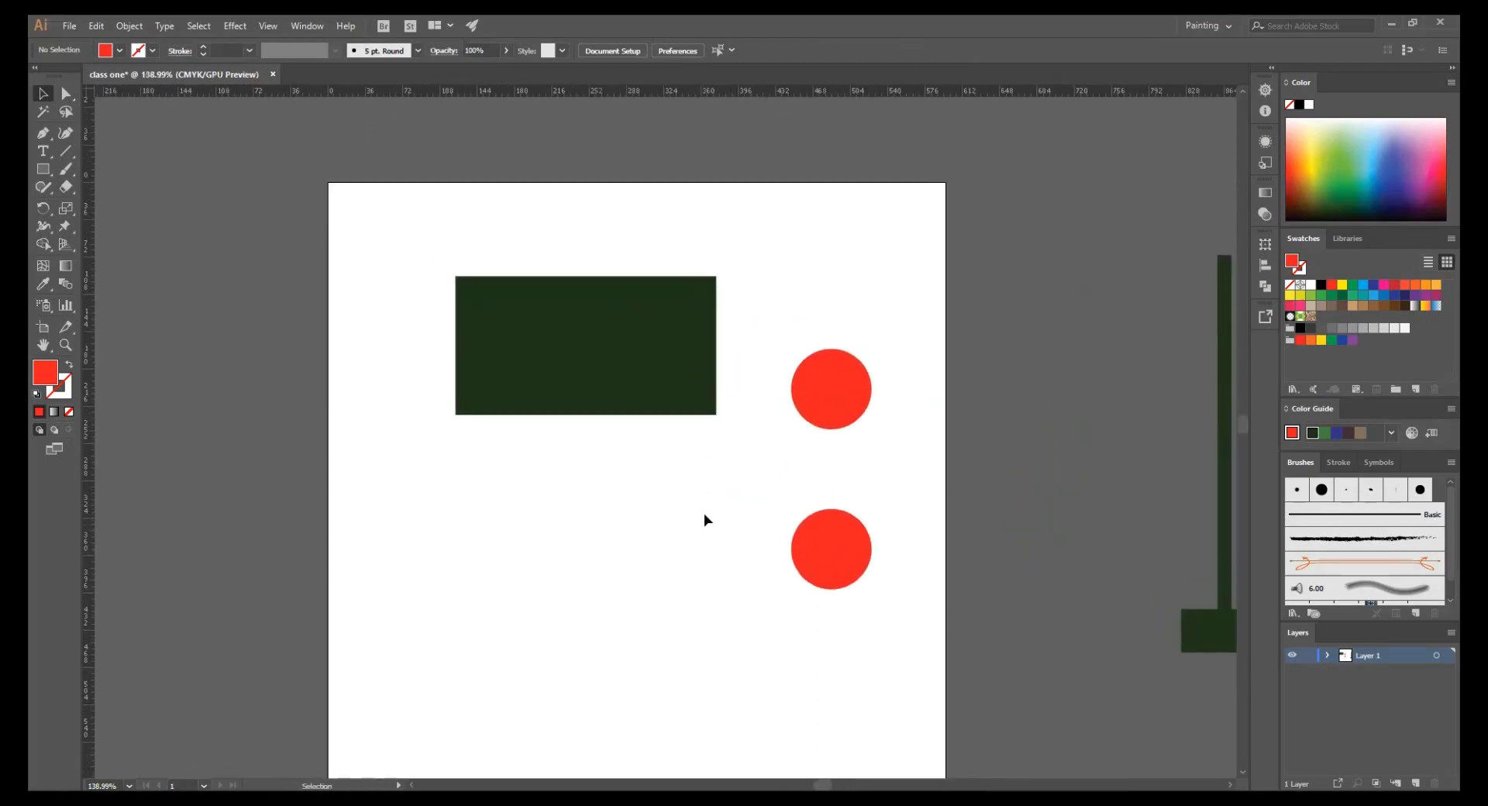
{"action": "key", "text": "ctrl+1"}
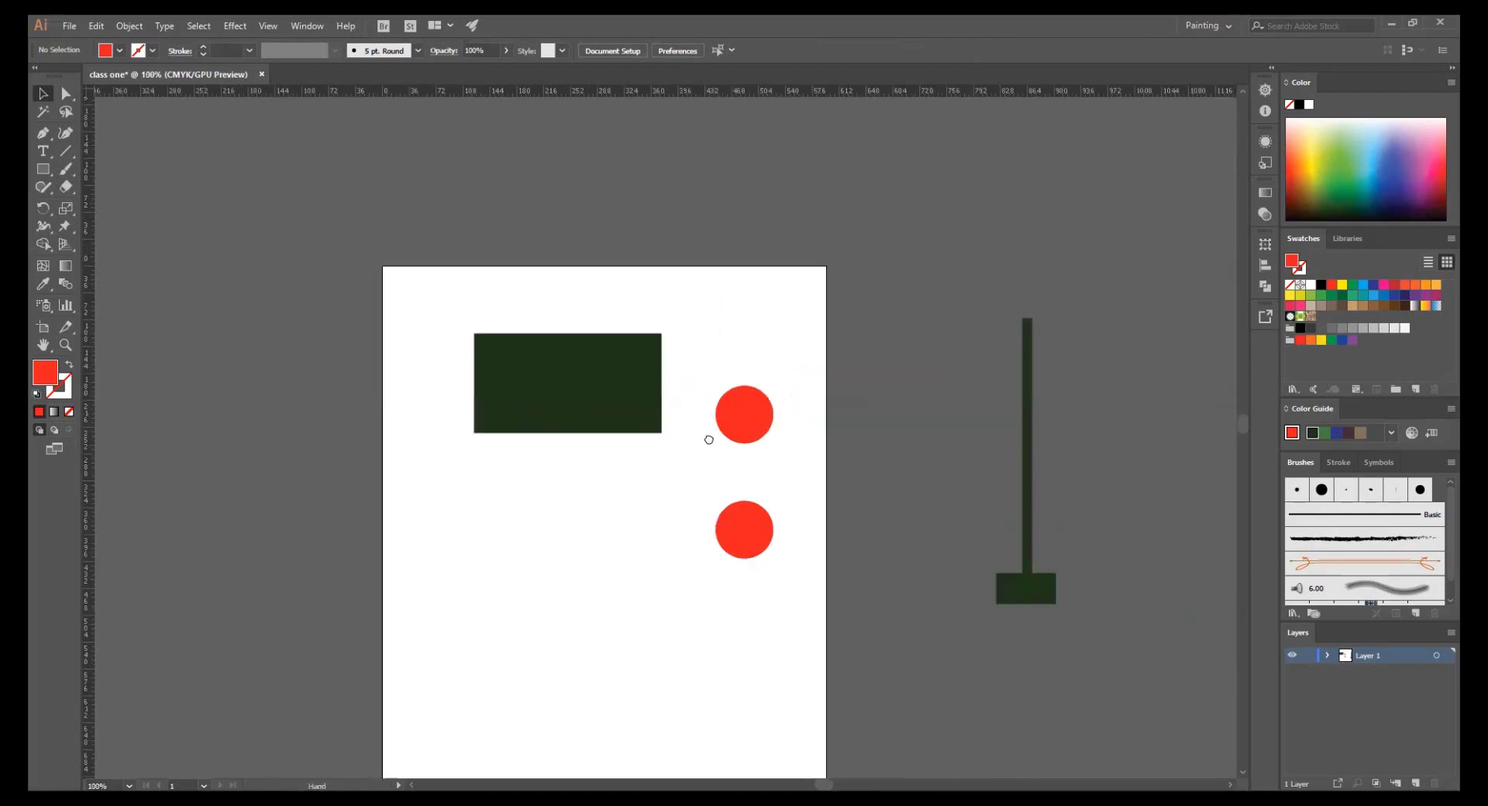
- Select and delete all artwork, then undo the deletion and deselect
{"action": "key", "text": "ctrl+a"}
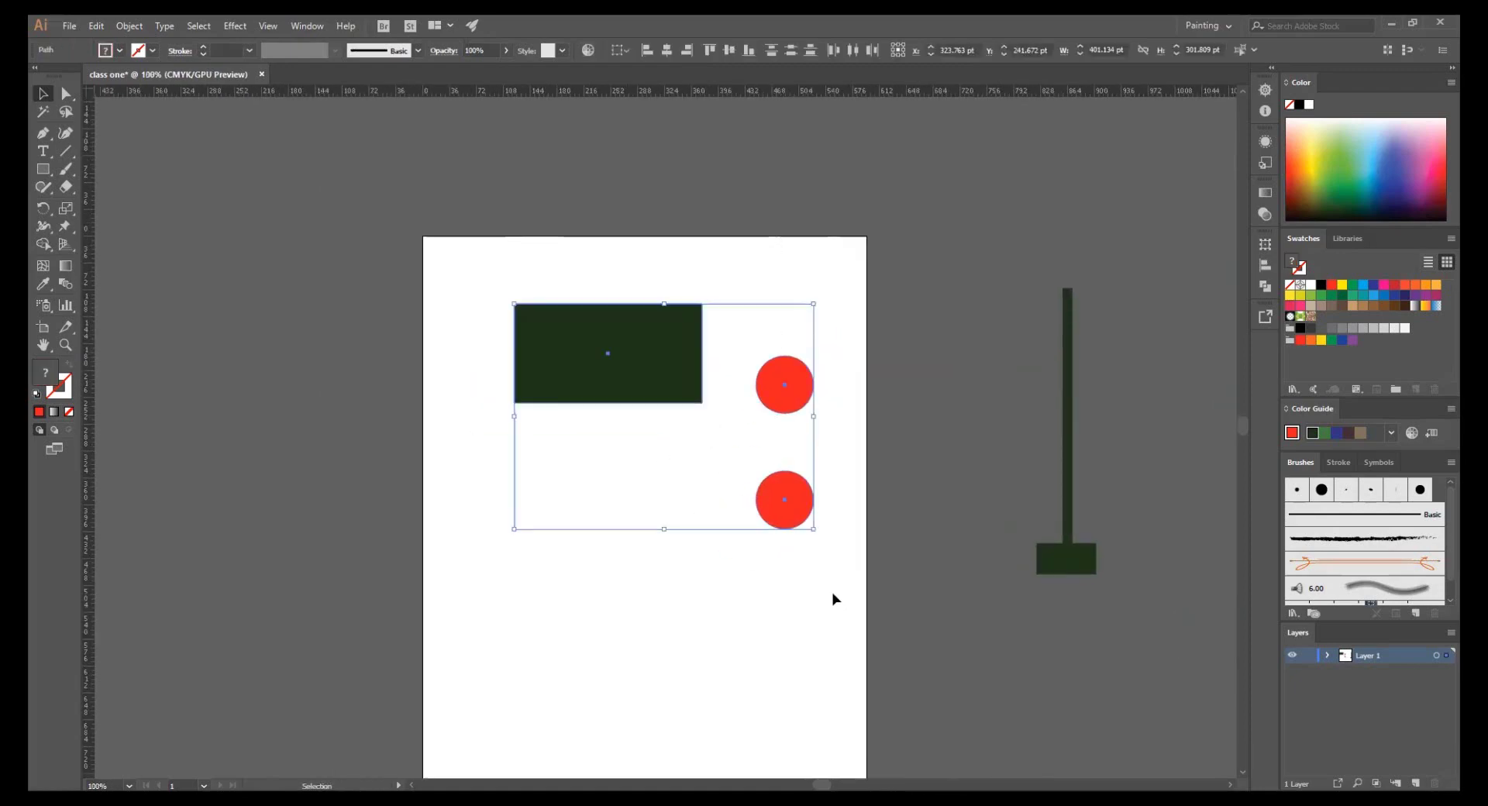
{"action": "key", "text": "Delete"}
{"action": "key", "text": "ctrl+z"}
{"action": "left_click", "coordinate": [691, 419]}
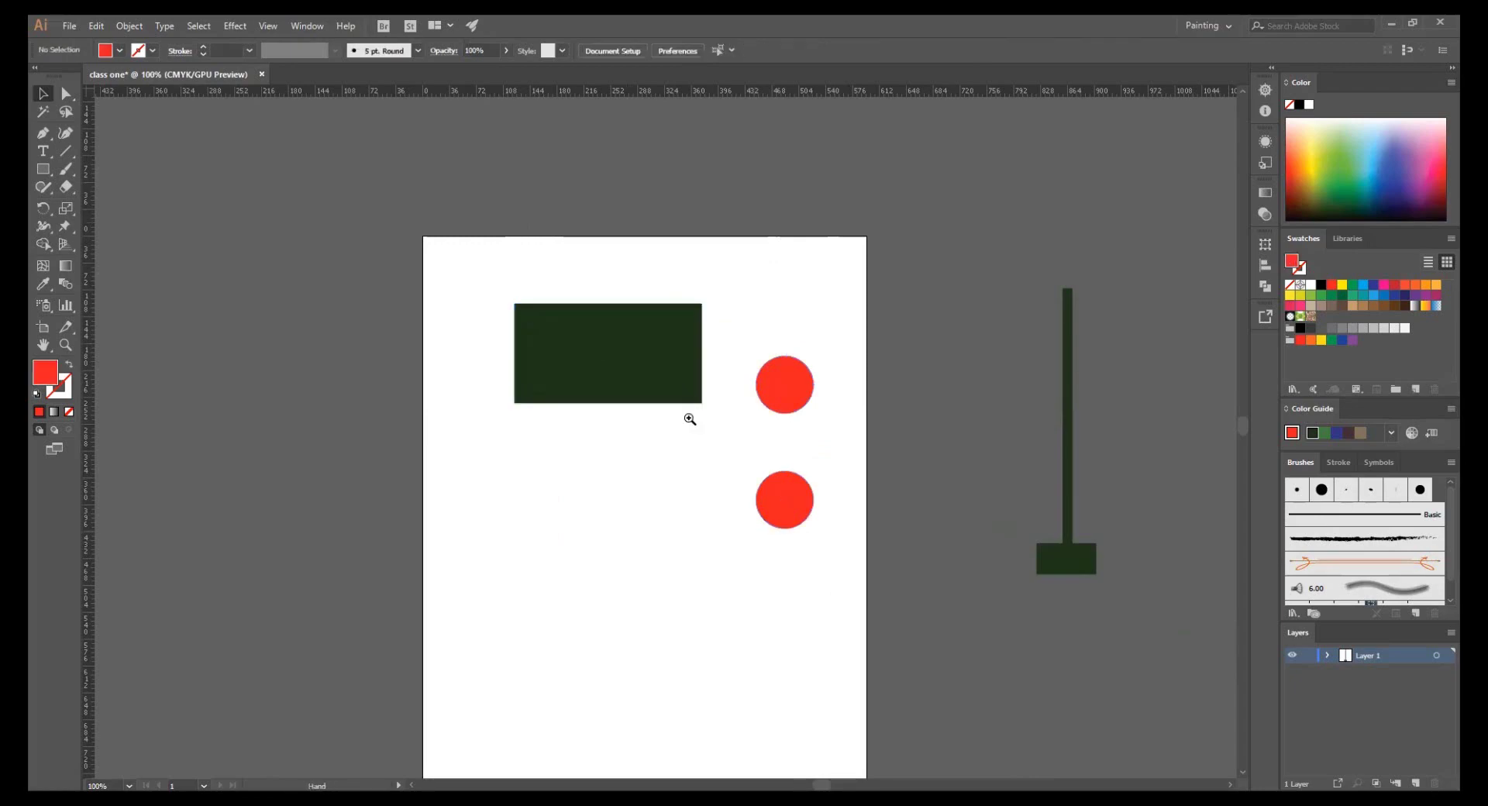
{"action": "scroll", "coordinate": [801, 466], "scroll_direction": "up", "scroll_amount": 1}
- Move the red circle left and duplicate it downward into a column of circles
{"action": "mouse_move", "coordinate": [801, 466]}
{"action": "left_mouse_down"}
{"action": "mouse_move", "coordinate": [885, 434]}
{"action": "mouse_move", "coordinate": [682, 505]}
{"action": "left_mouse_up"}
{"action": "scroll", "coordinate": [761, 419], "scroll_direction": "up", "scroll_amount": 8}
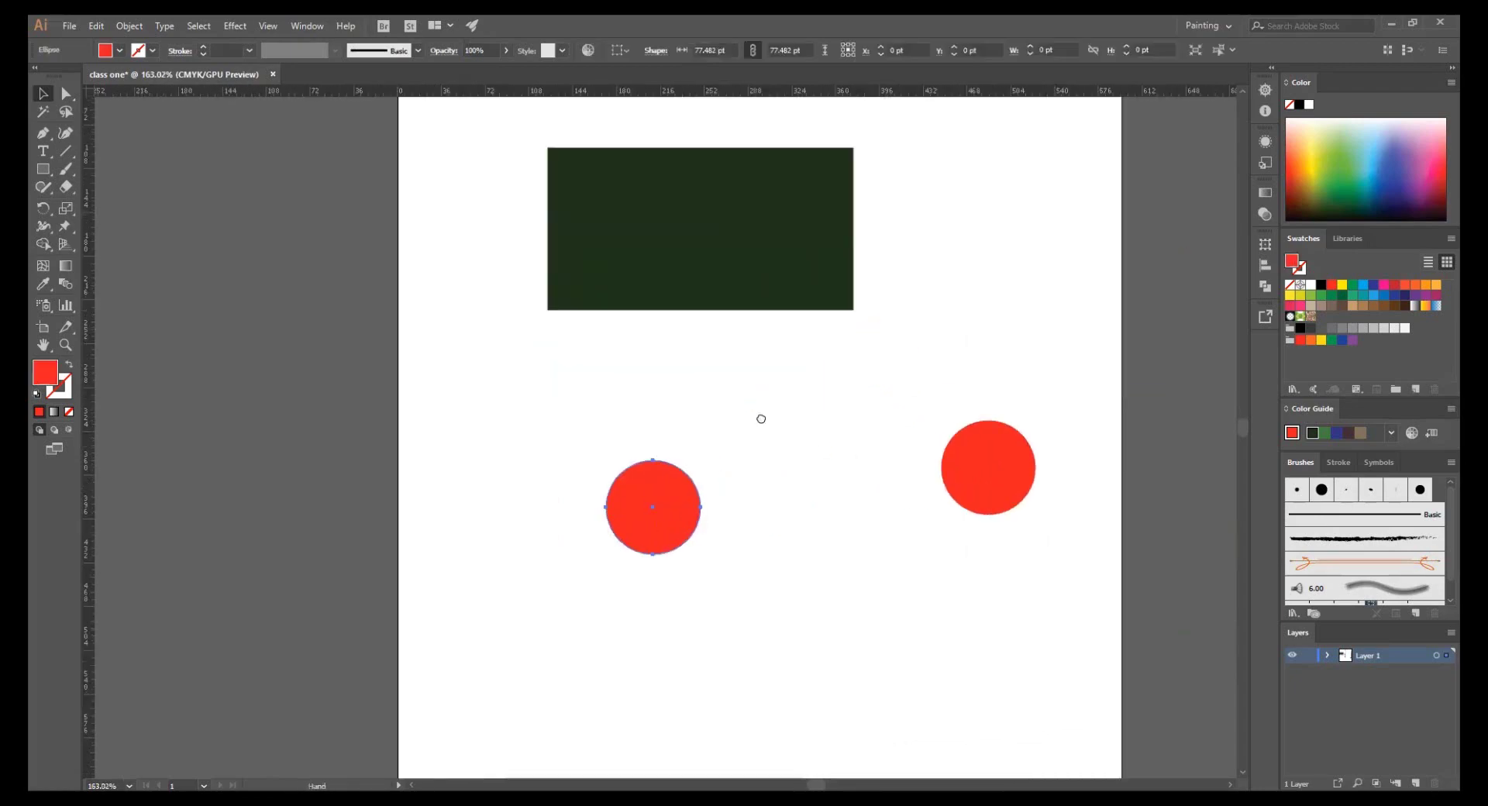
{"action": "left_click_drag", "start_coordinate": [662, 404], "coordinate": [674, 521]}
{"action": "scroll", "coordinate": [674, 527], "scroll_direction": "down", "scroll_amount": 3}
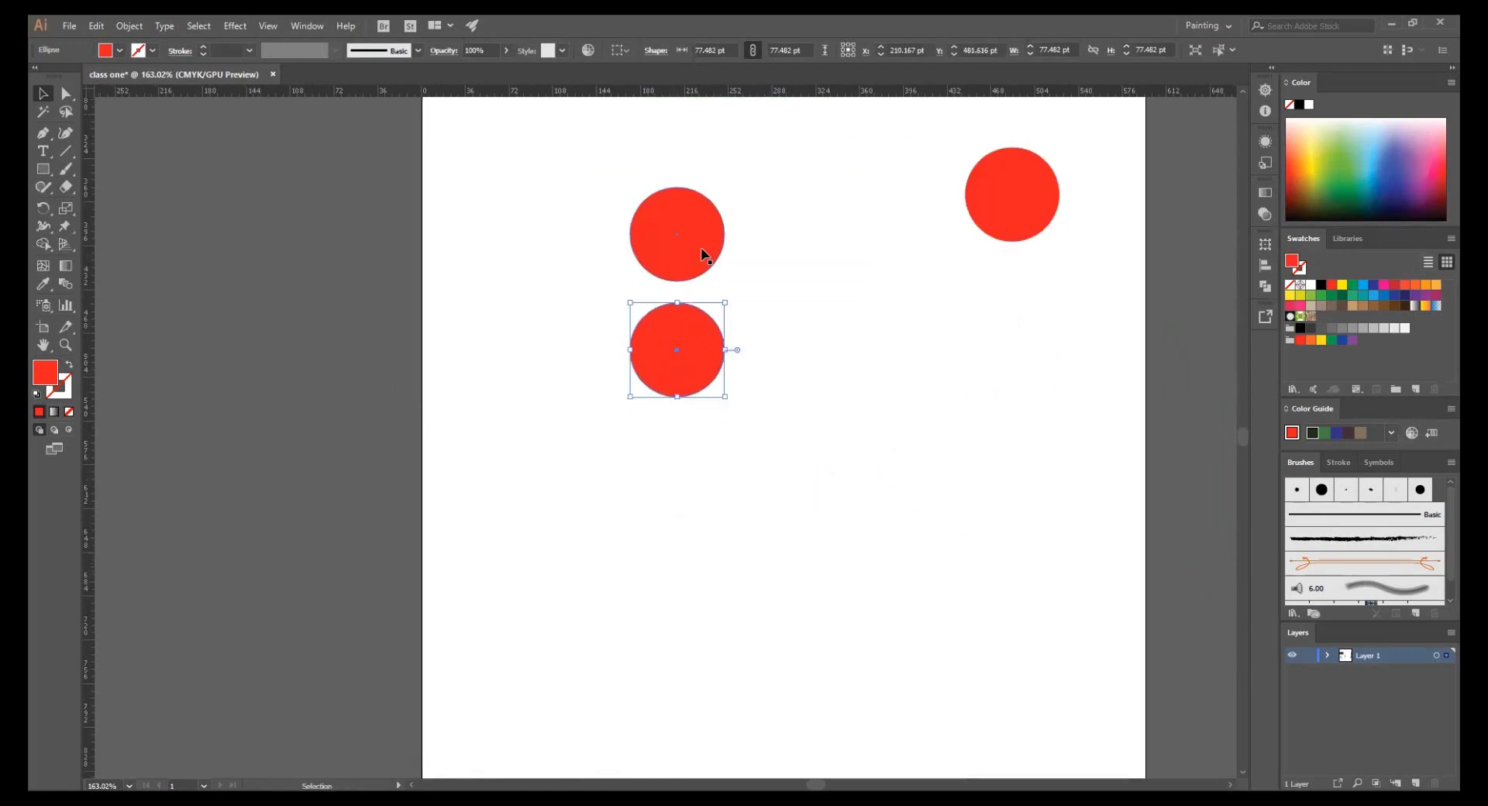
{"action": "scroll", "coordinate": [676, 558], "scroll_direction": "down", "scroll_amount": 2}
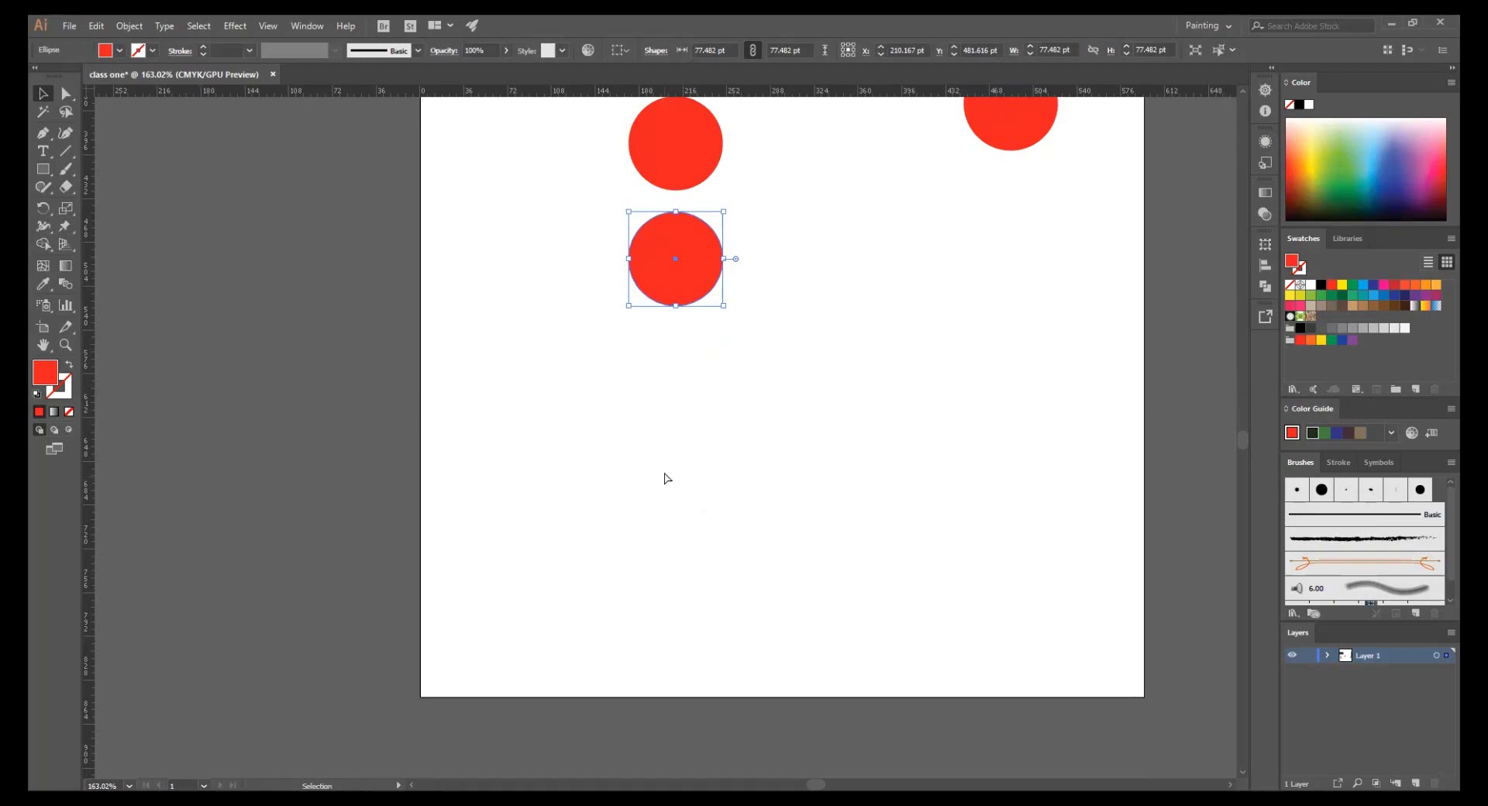
{"action": "key", "text": "a"}
{"action": "key", "text": "ctrl+d"}
{"action": "key", "text": "ctrl+d"}
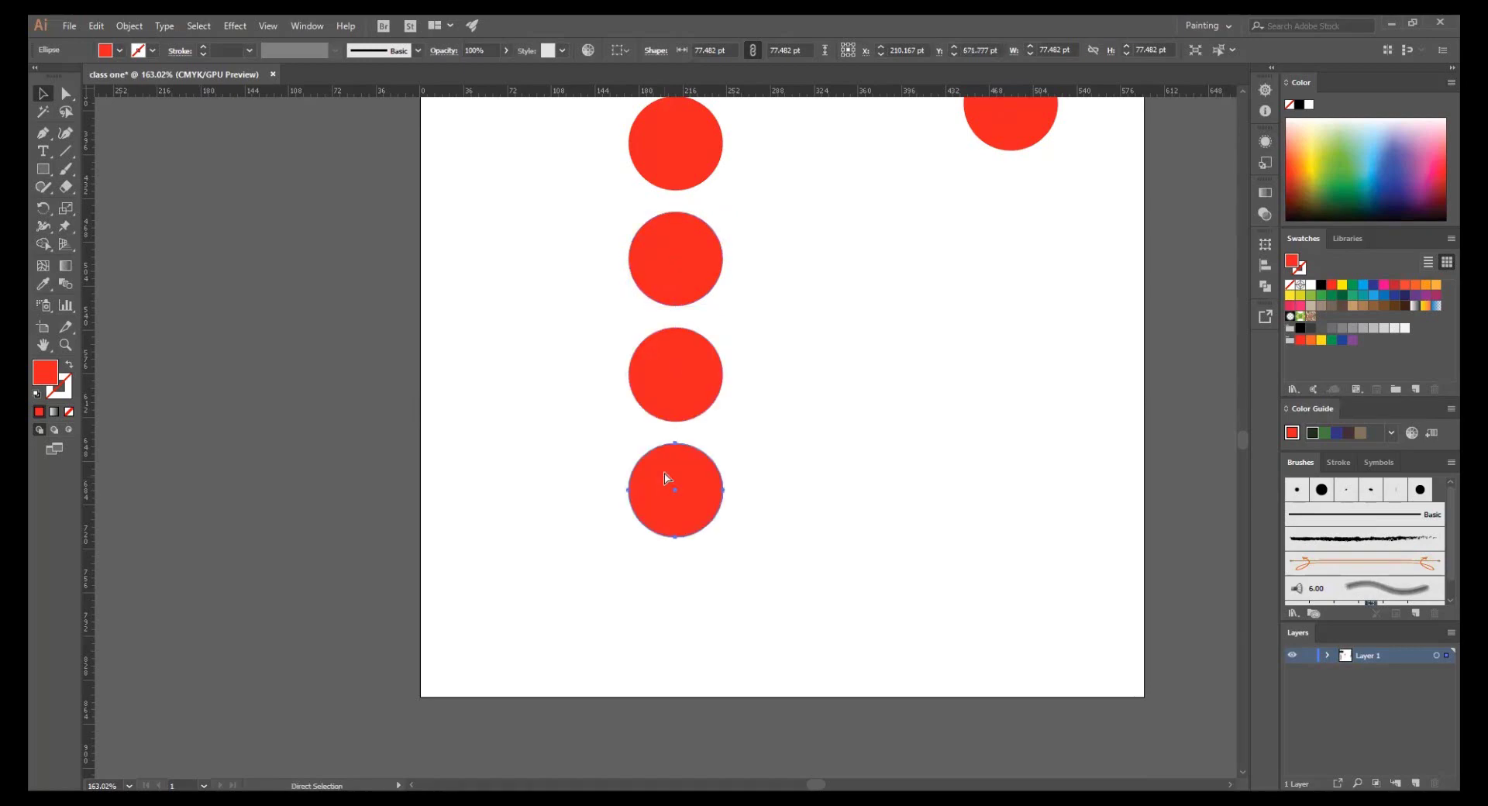
{"action": "key", "text": "ctrl+d"}
- Duplicate the five-circle column to the right repeatedly to build the grid
{"action": "key", "text": "ctrl+shift+a"}
{"action": "key", "text": "ctrl+minus"}
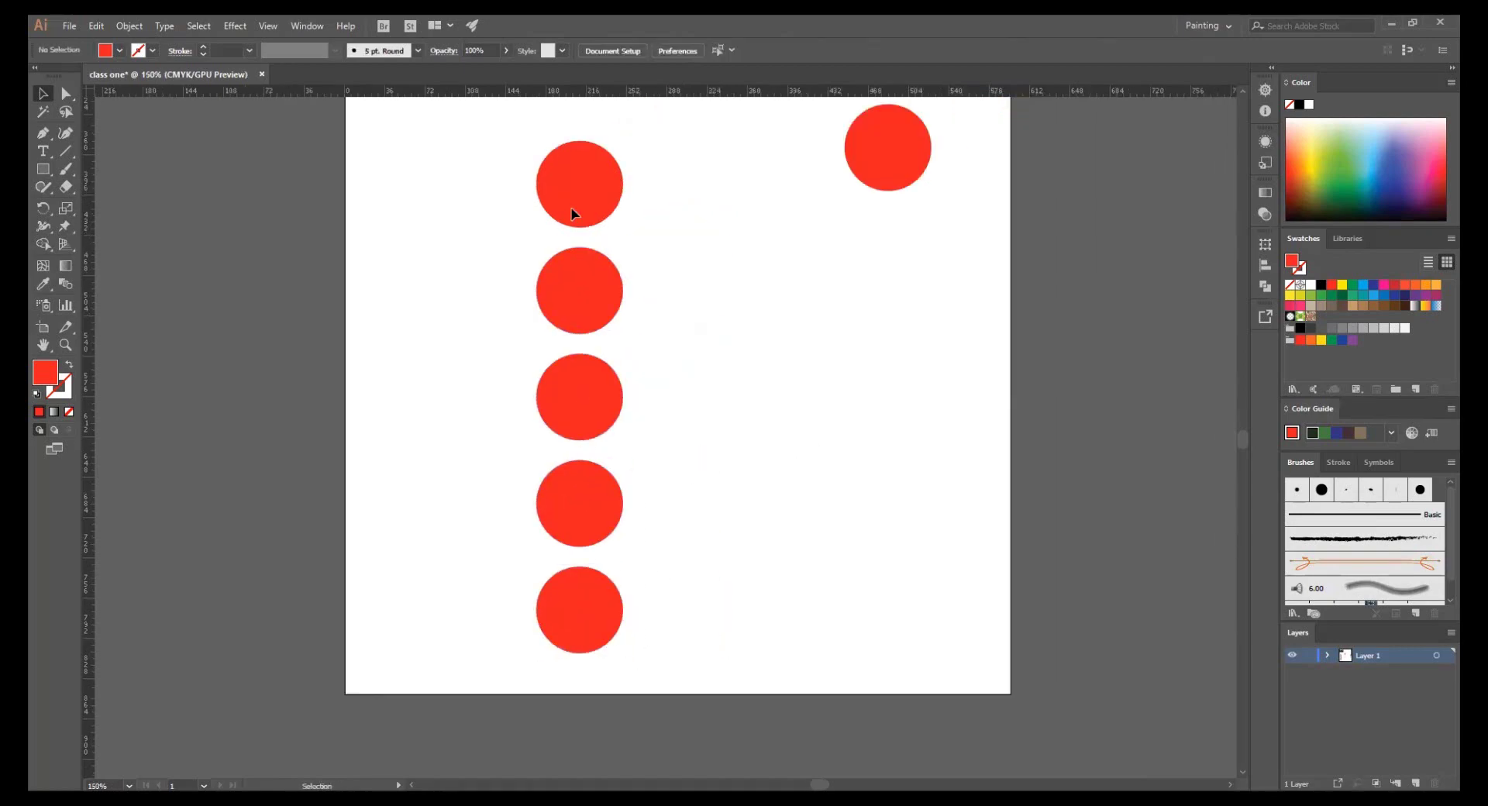
{"action": "left_click_drag", "start_coordinate": [560, 175], "coordinate": [668, 175]}
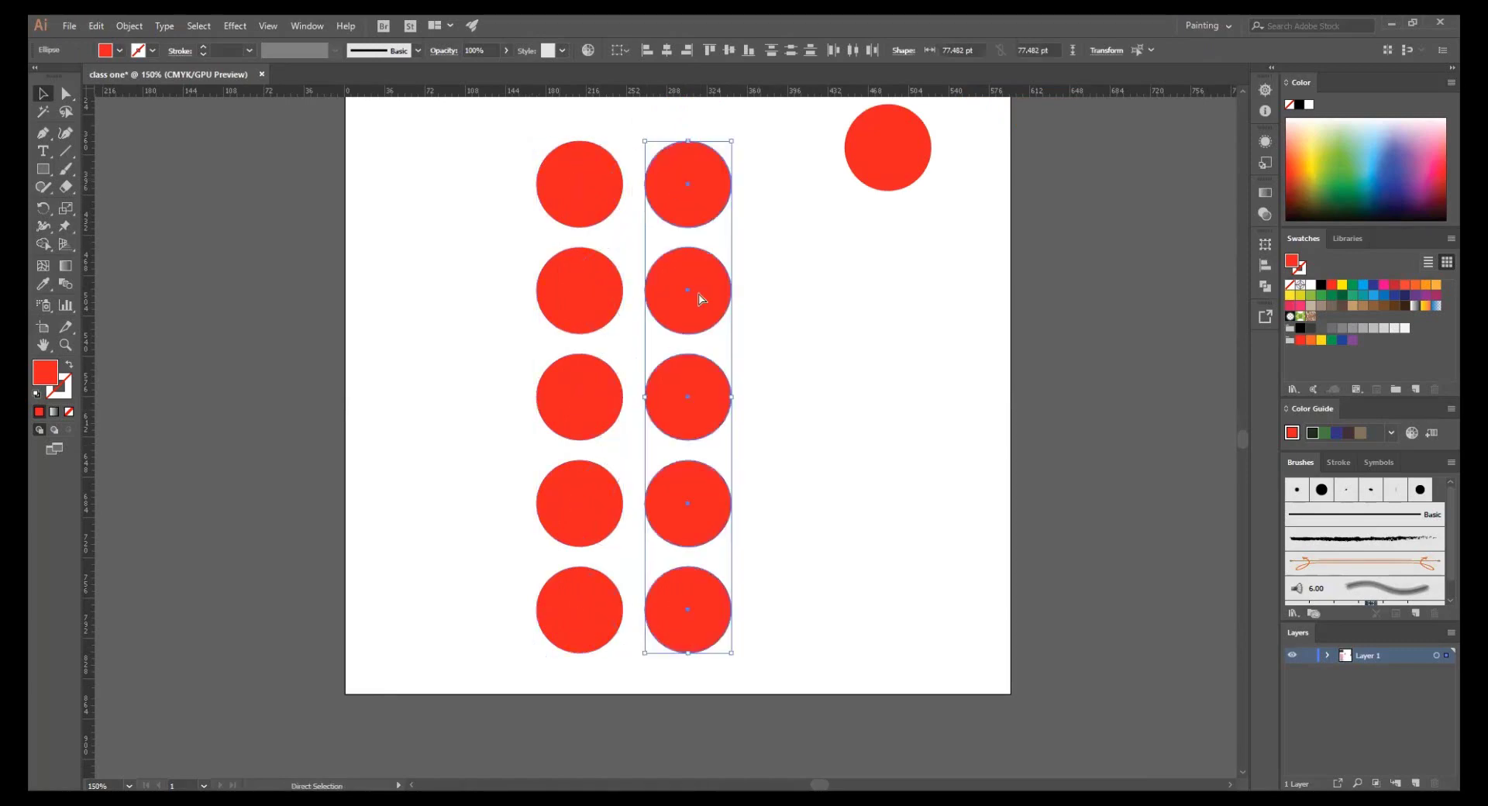
{"action": "key", "text": "ctrl+d"}
{"action": "key", "text": "ctrl+d"}
{"action": "key", "text": "ctrl+d"}
{"action": "key", "text": "ctrl+minus"}
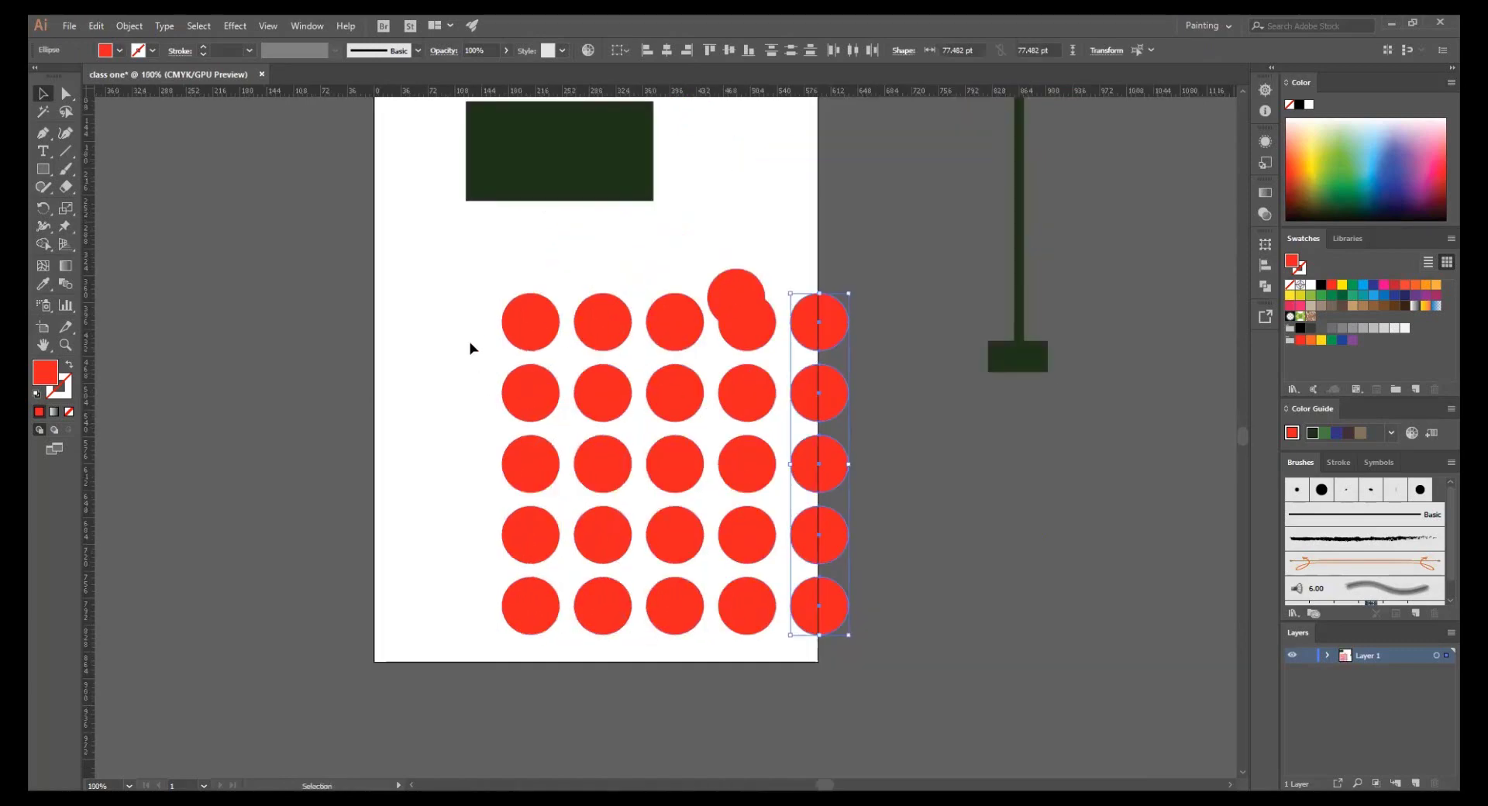
- Select all 25 grid circles and delete them
{"action": "left_click_drag", "start_coordinate": [879, 641], "coordinate": [621, 410]}
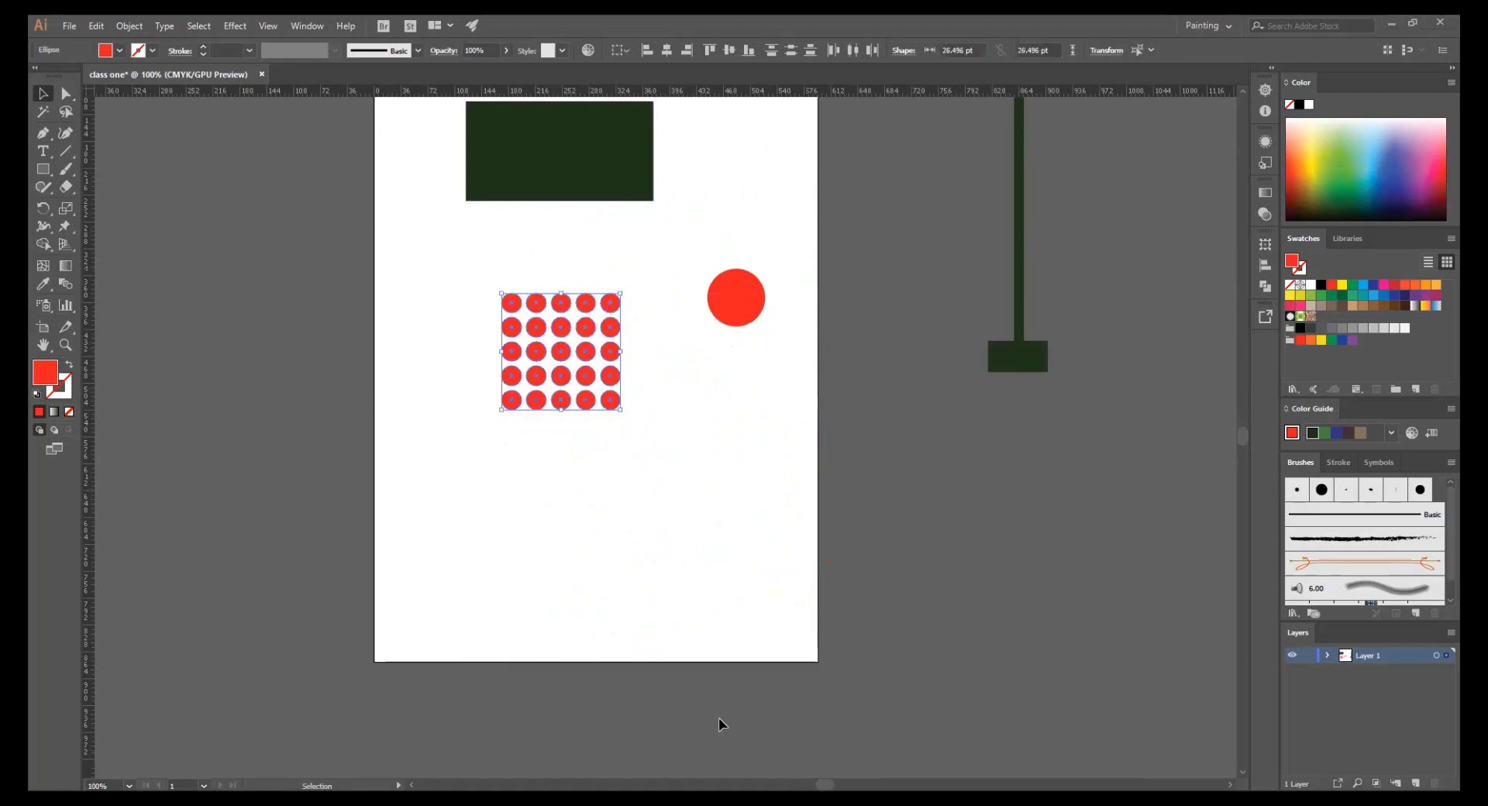
{"action": "key", "text": "ctrl+plus"}
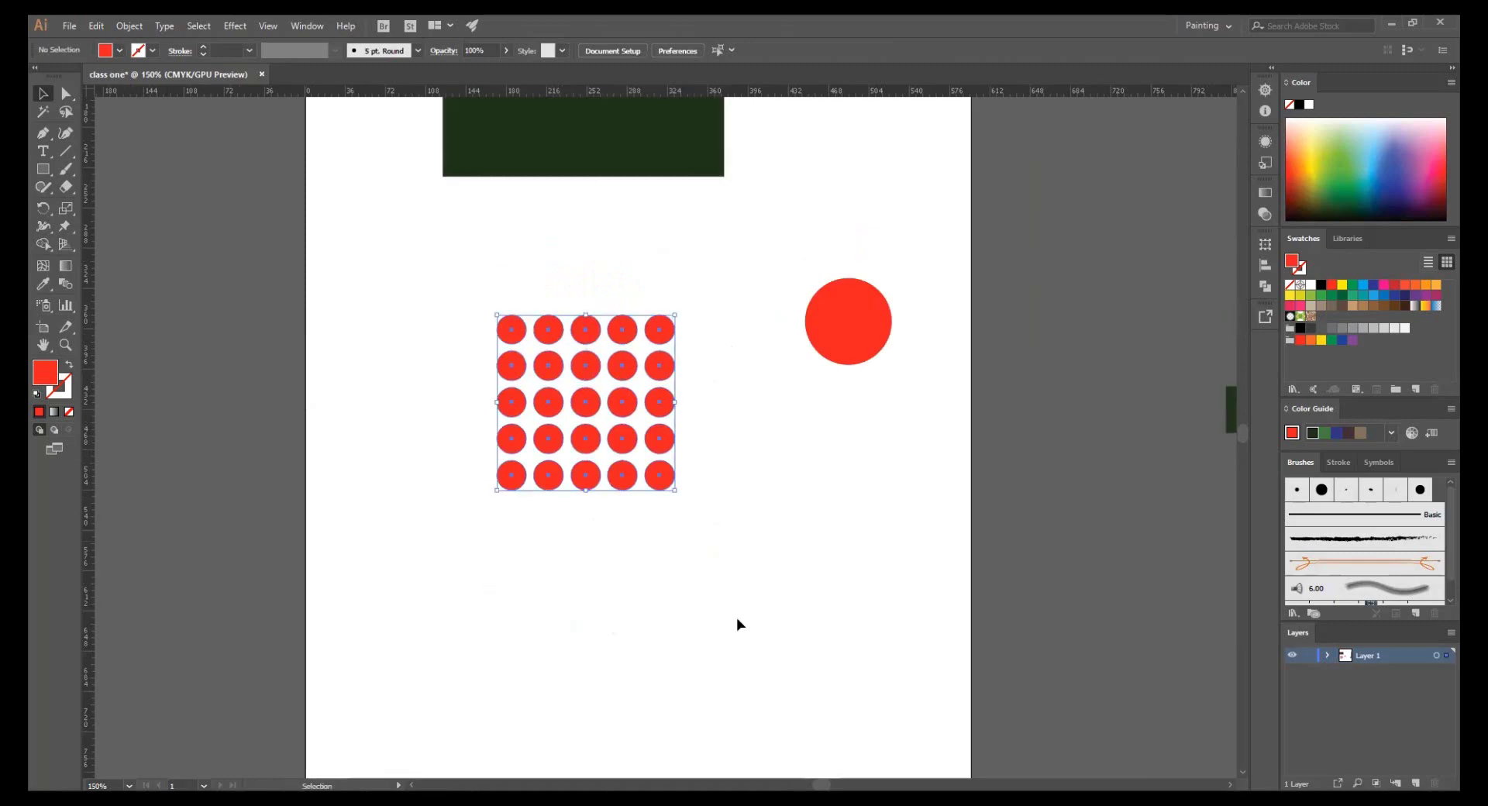
{"action": "key", "text": "Delete"}
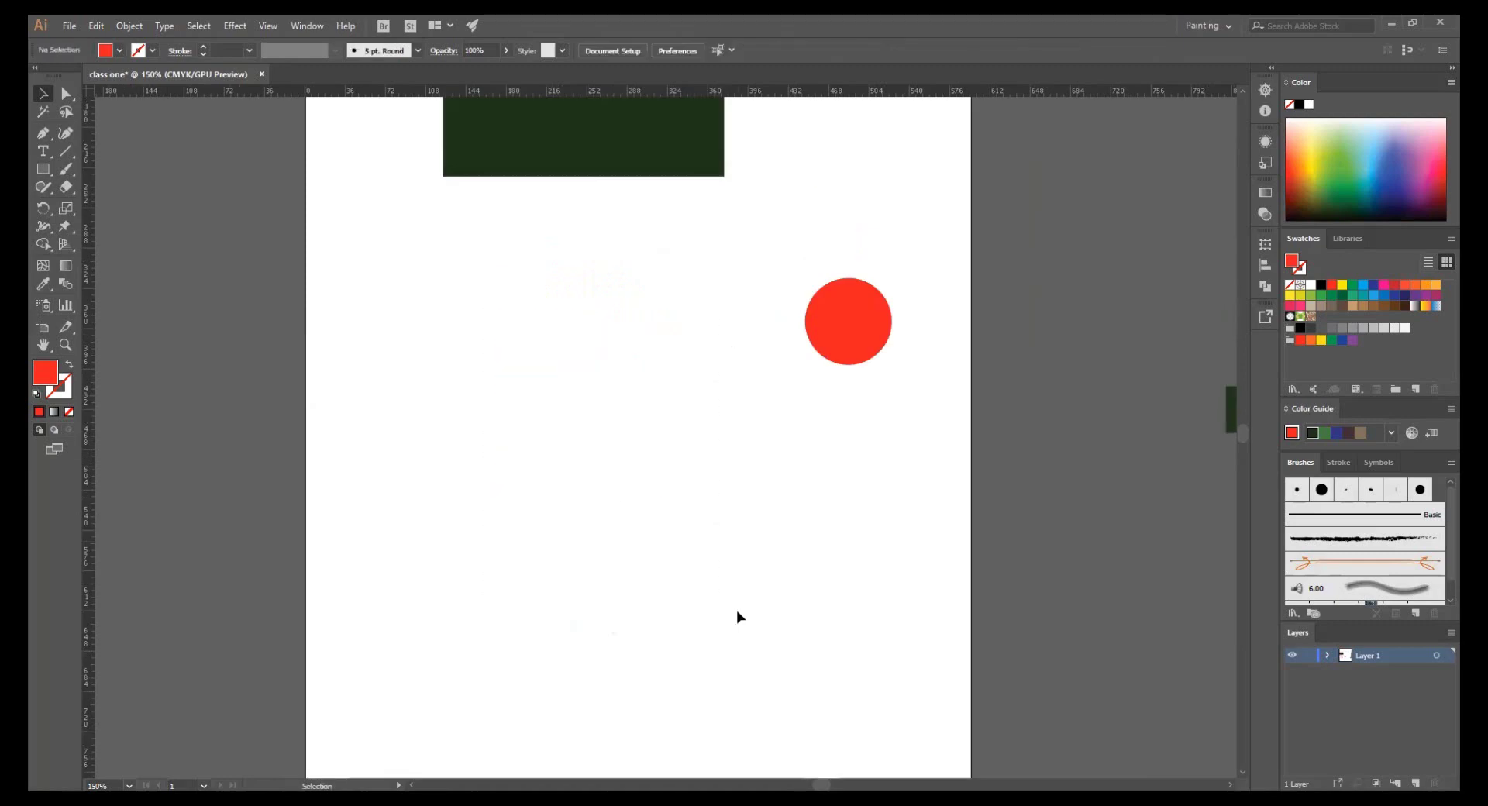
- Move the dark rectangle down and place the red circle over its centre
{"action": "left_click_drag", "start_coordinate": [680, 452], "coordinate": [721, 621]}
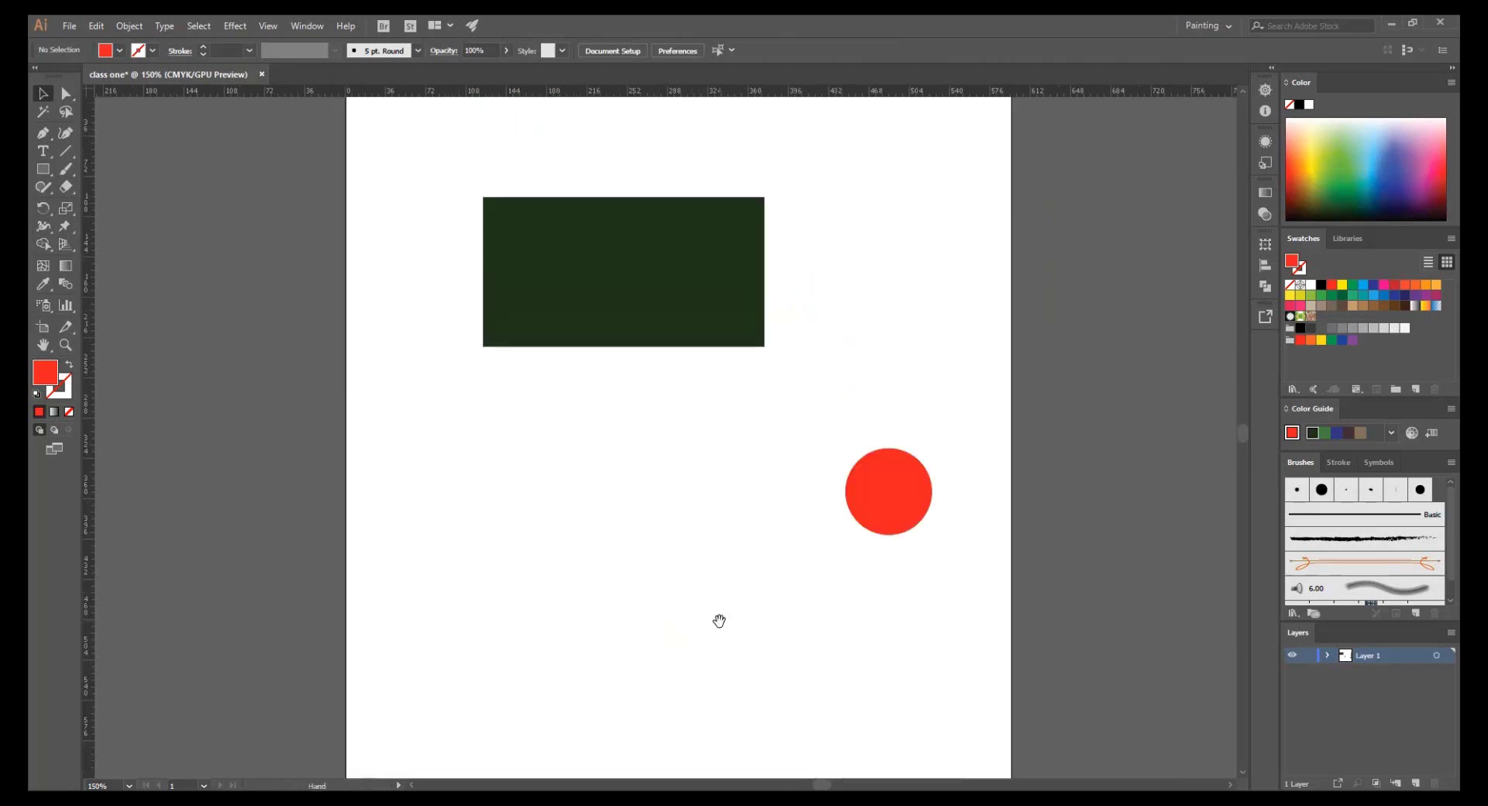
{"action": "key", "text": "ctrl+minus"}
{"action": "key", "text": "ctrl+plus"}
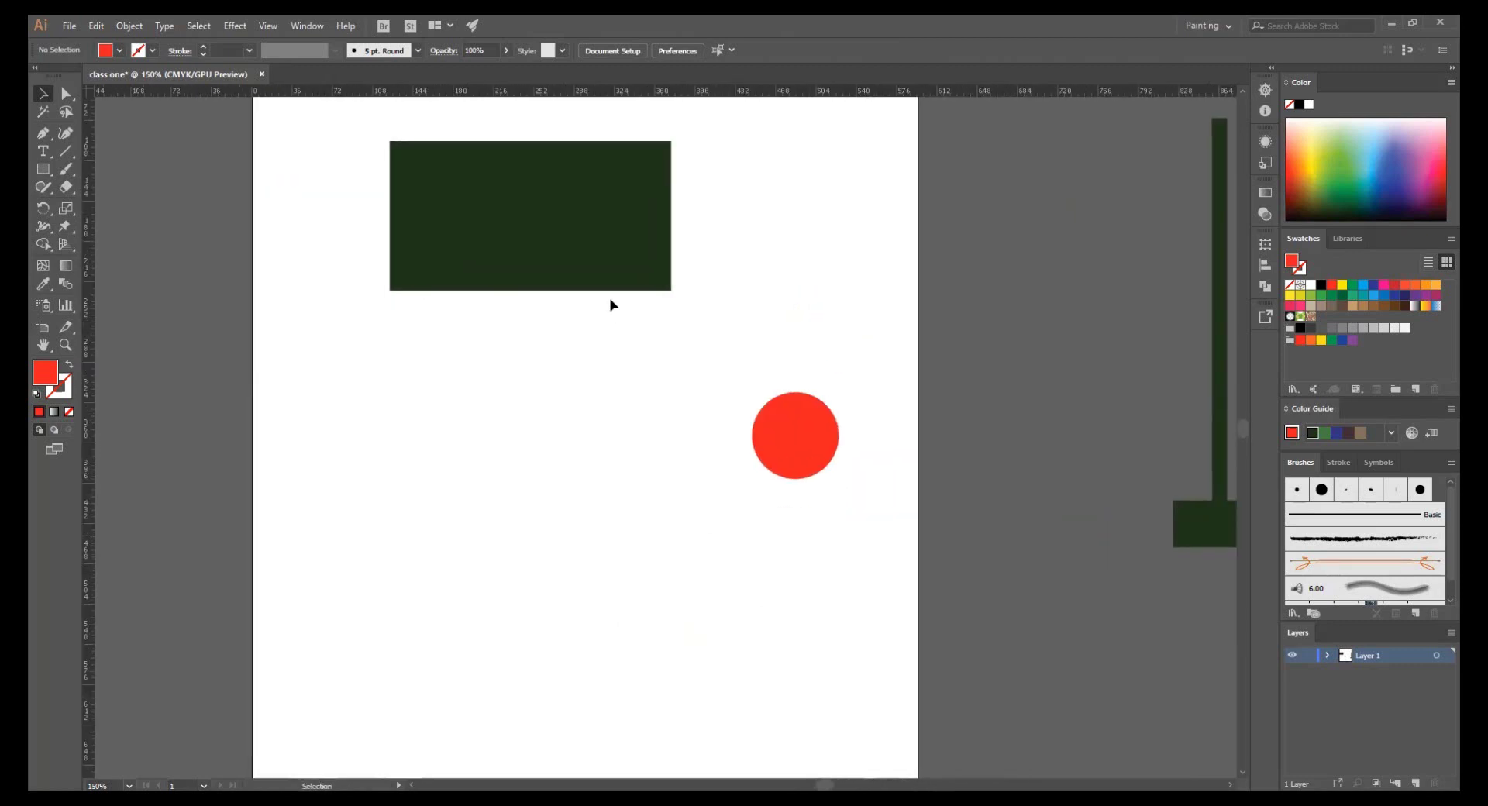
{"action": "left_click_drag", "start_coordinate": [624, 270], "coordinate": [631, 426]}
{"action": "left_click_drag", "start_coordinate": [798, 458], "coordinate": [544, 398]}
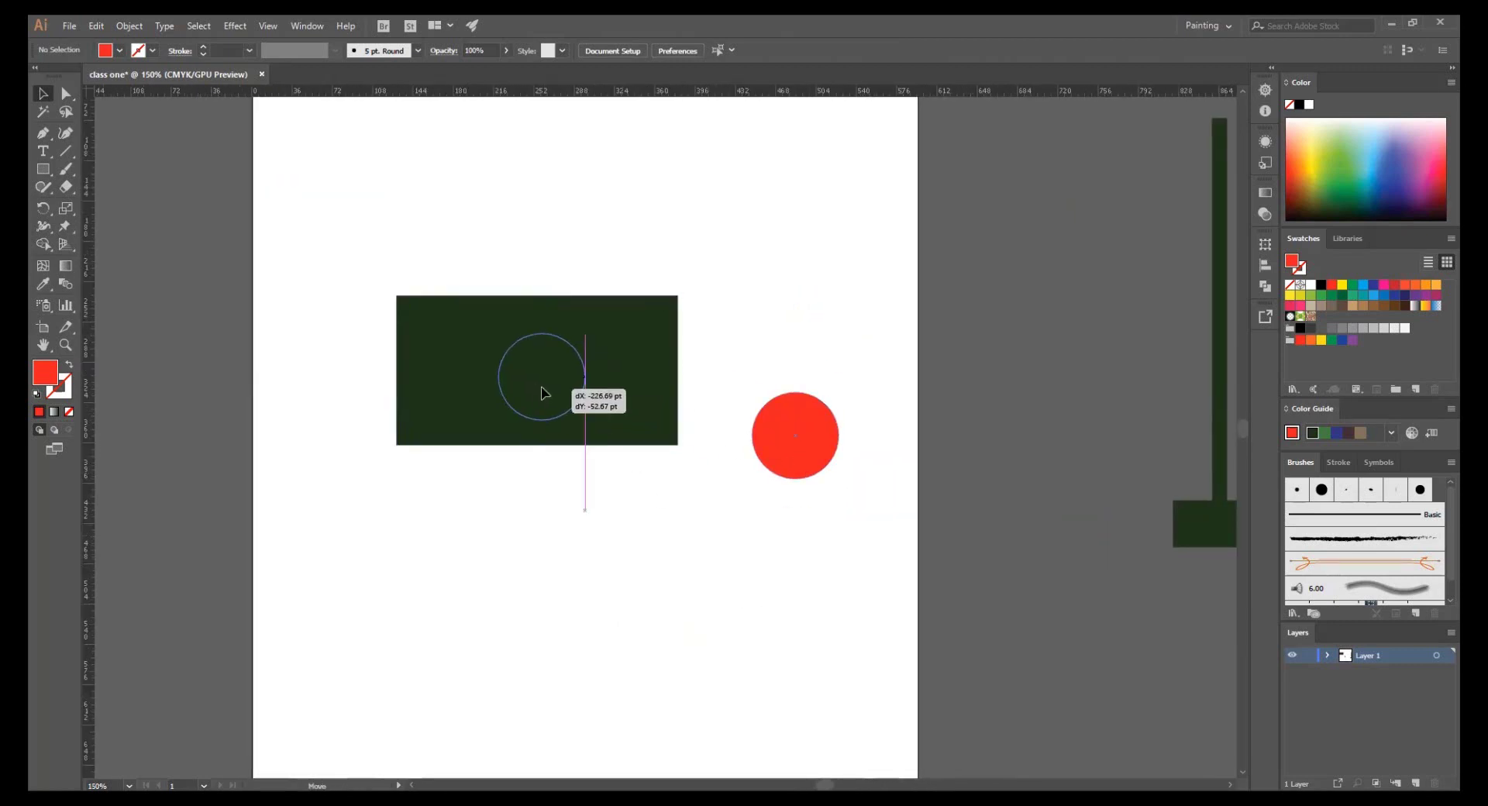
- Align the red circle and rectangle on horizontal and vertical centres
{"action": "left_click_drag", "start_coordinate": [563, 490], "coordinate": [463, 267]}
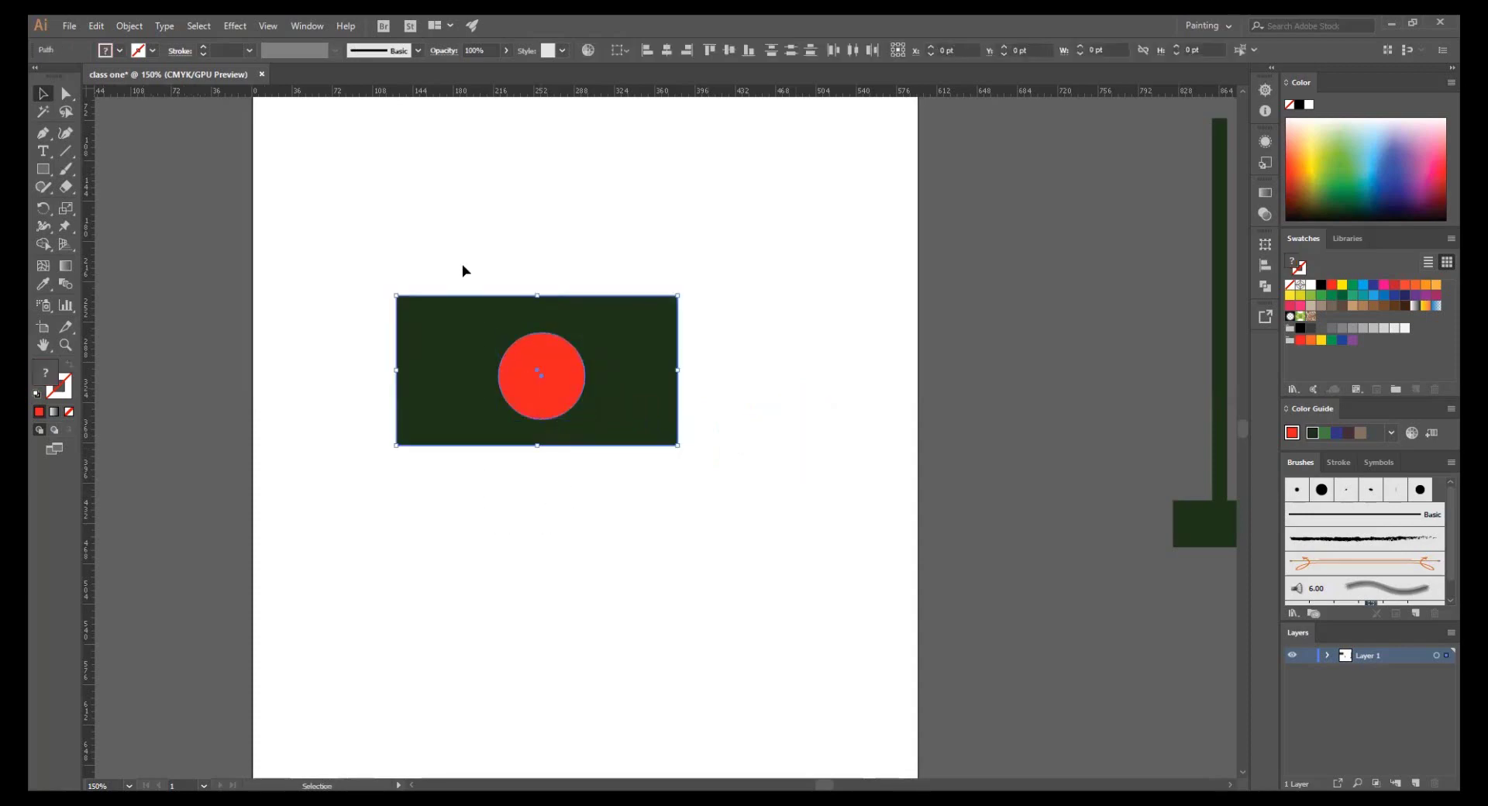
{"action": "left_click", "coordinate": [668, 50]}
{"action": "left_click", "coordinate": [727, 50]}
{"action": "left_click", "coordinate": [701, 206]}
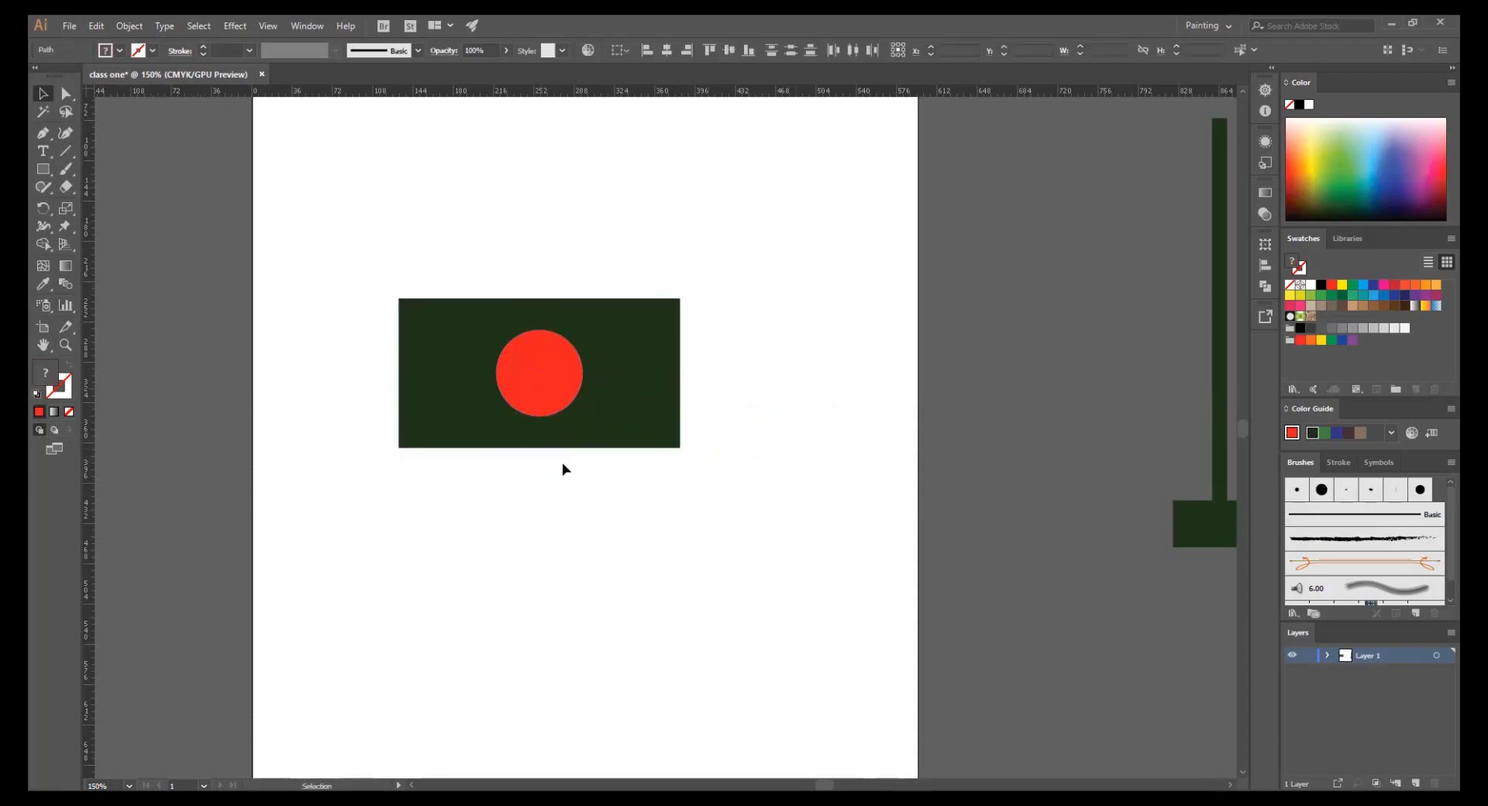
{"action": "scroll", "coordinate": [563, 469], "scroll_direction": "up", "scroll_amount": 2}
- Group the rectangle and circle into a flag and move it up the page
{"action": "left_click_drag", "start_coordinate": [628, 532], "coordinate": [492, 202]}
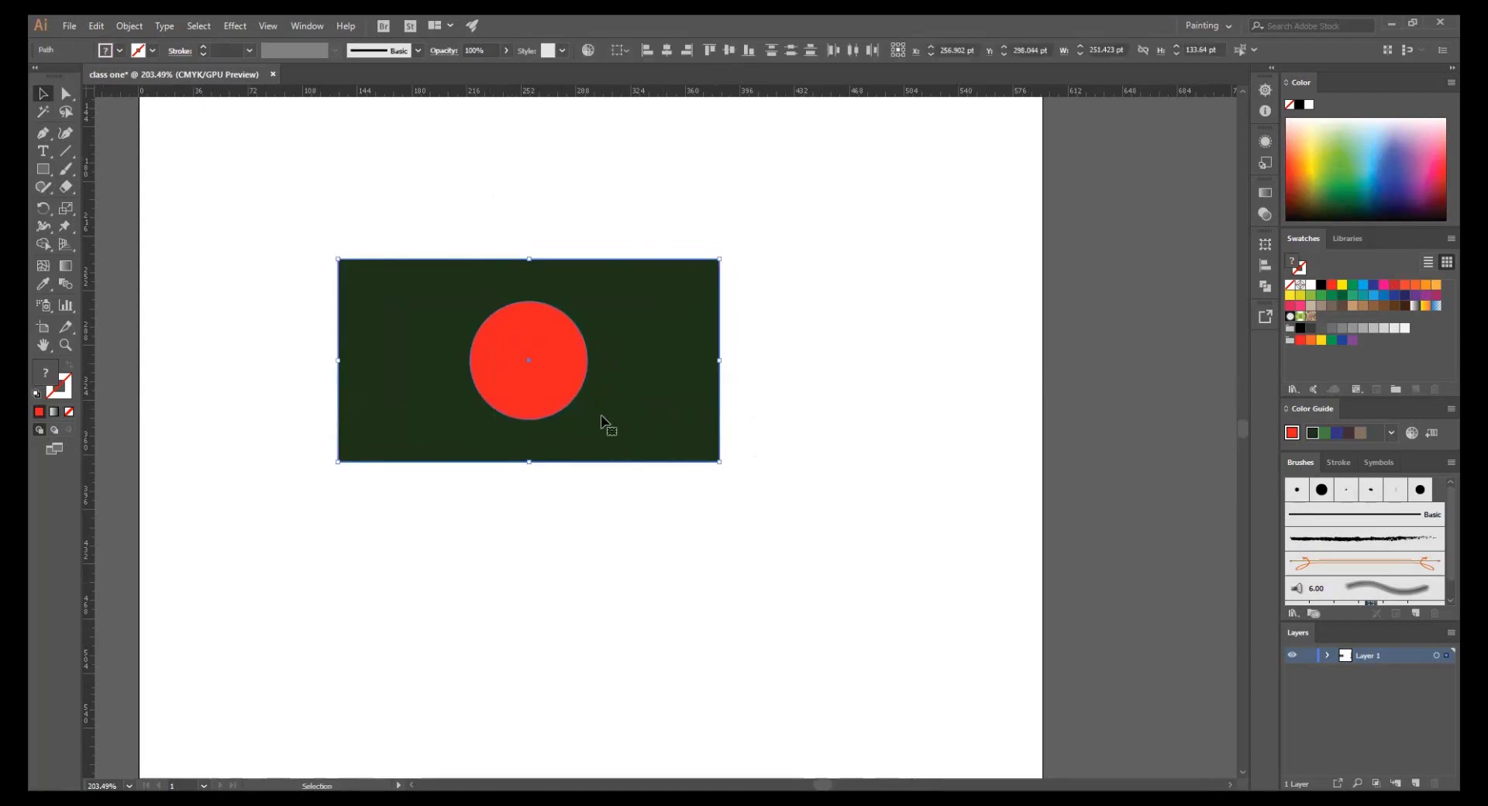
{"action": "right_click", "coordinate": [577, 341]}
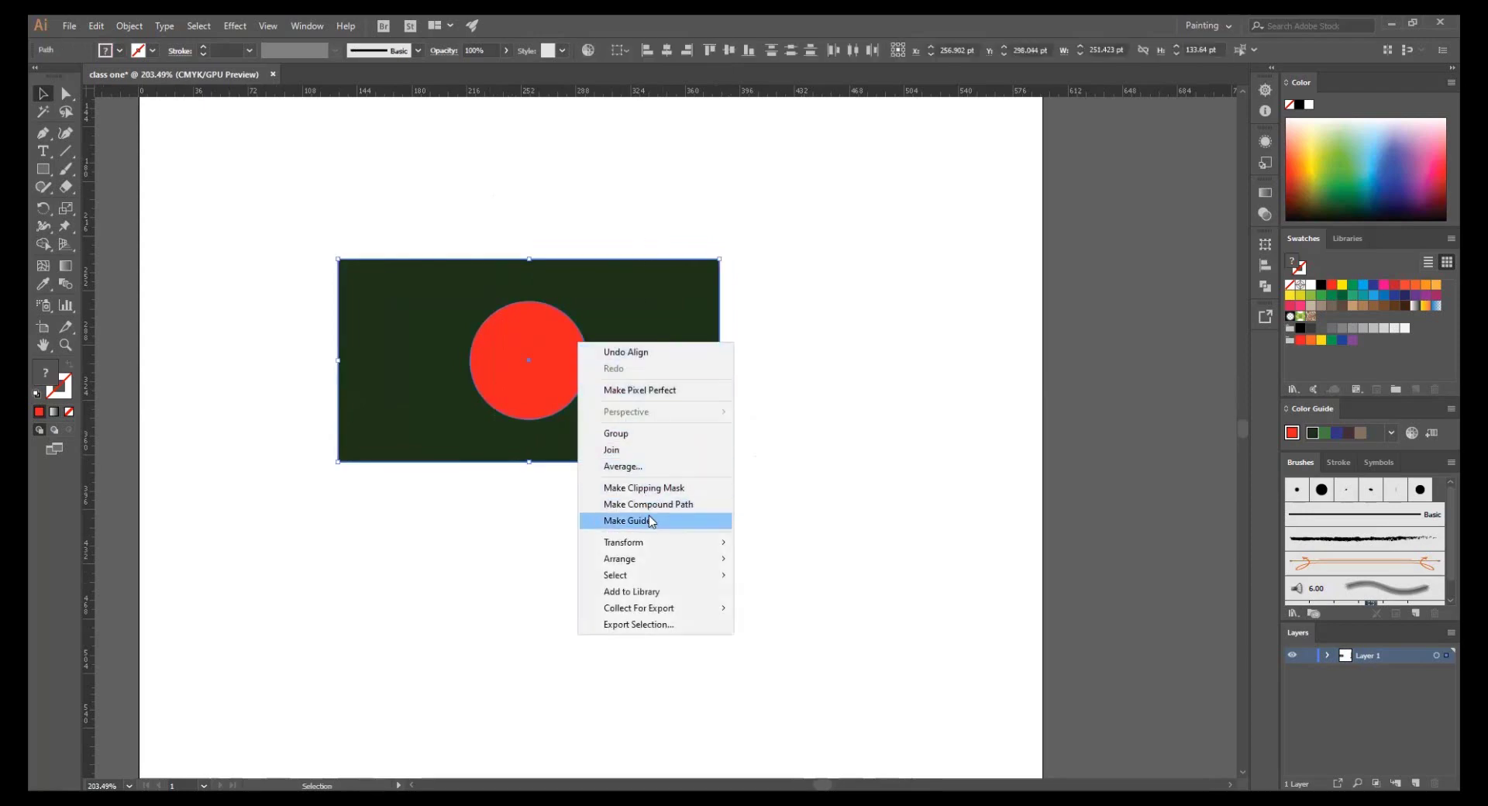
{"action": "left_click", "coordinate": [634, 434]}
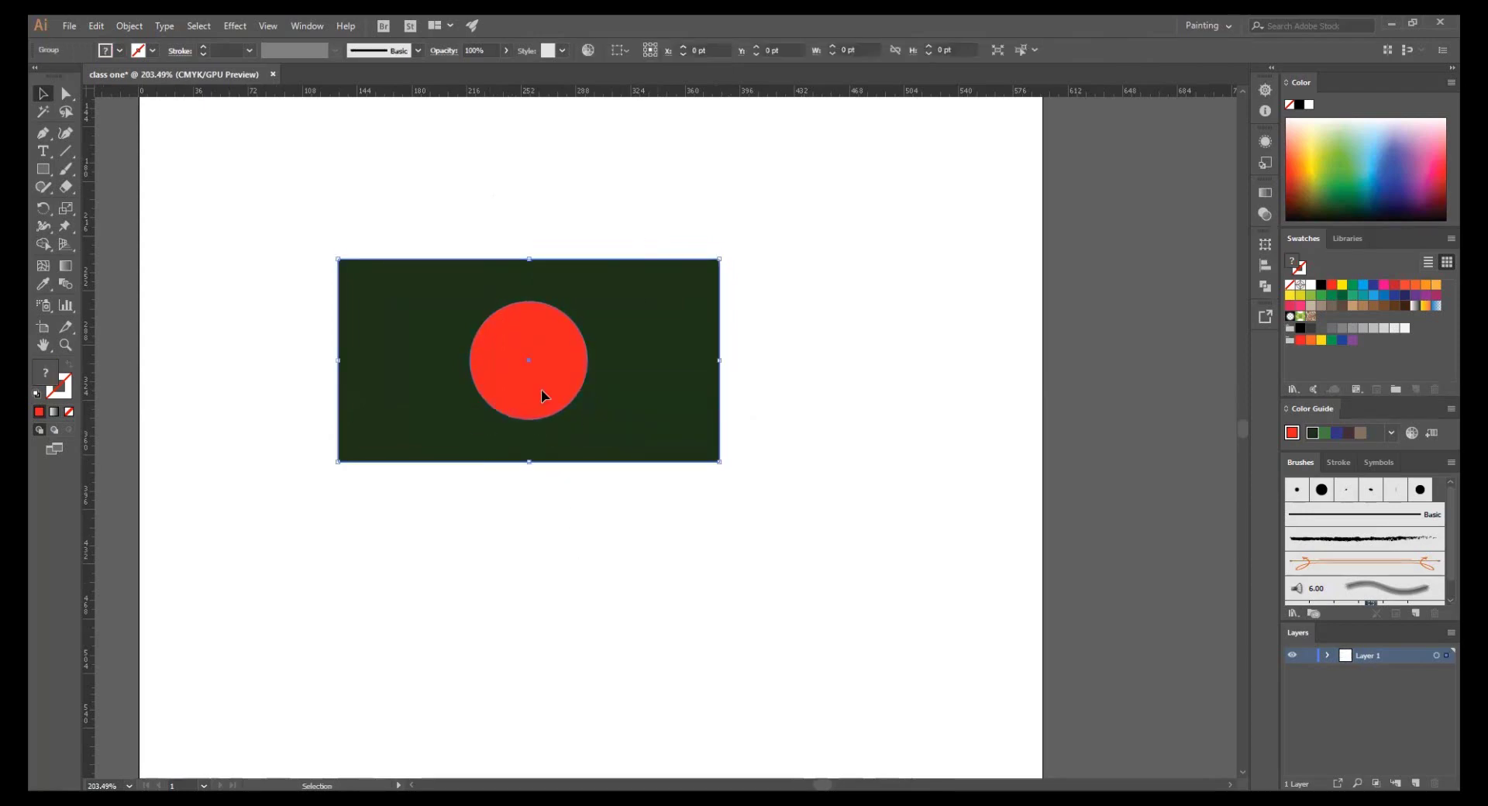
{"action": "left_click_drag", "start_coordinate": [541, 389], "coordinate": [536, 451]}
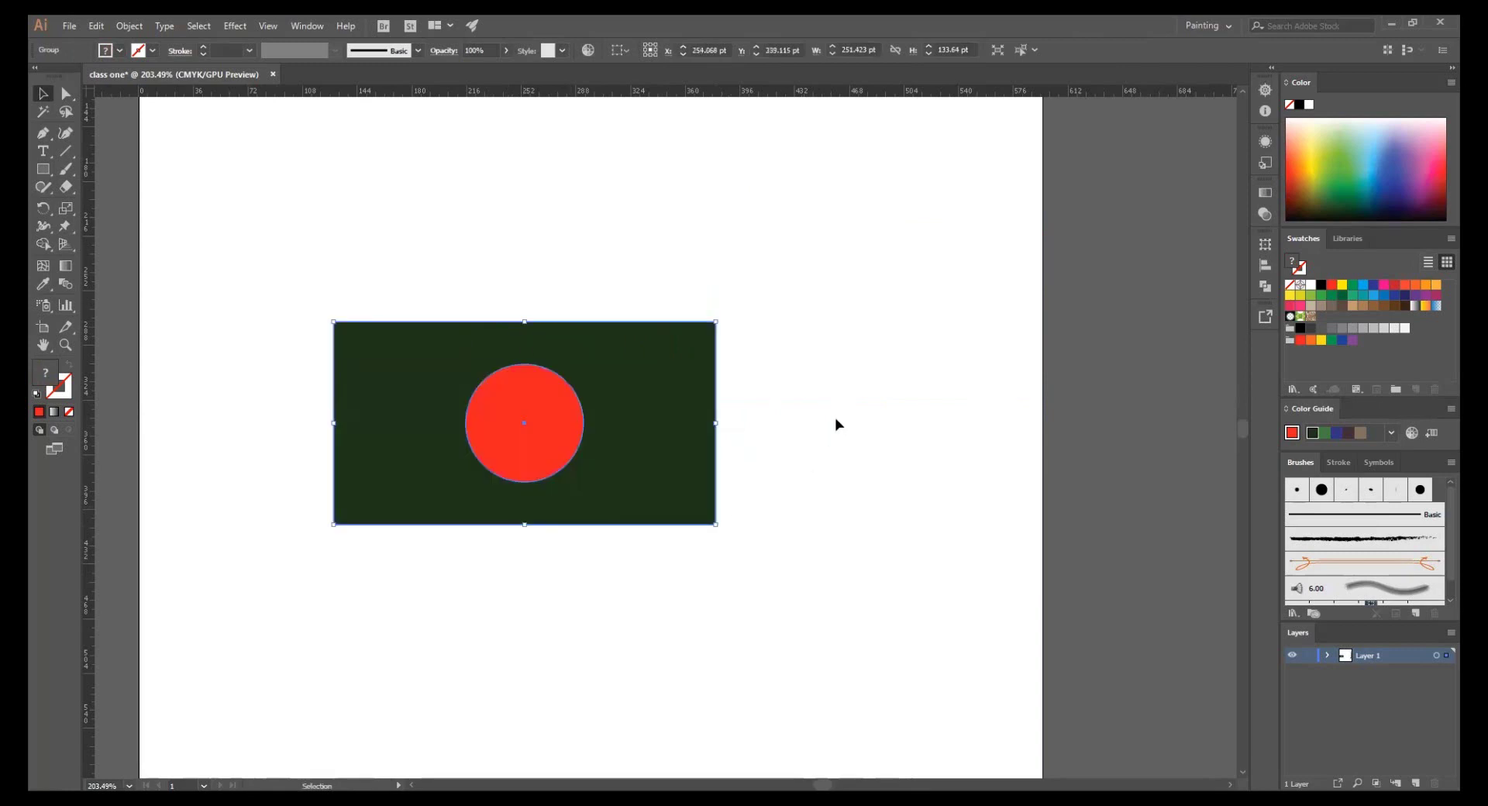
{"action": "left_click_drag", "start_coordinate": [604, 411], "coordinate": [635, 263]}
- Reopen the flag's context menu and pick a command from it
{"action": "right_click", "coordinate": [636, 258]}
{"action": "left_click", "coordinate": [580, 424]}
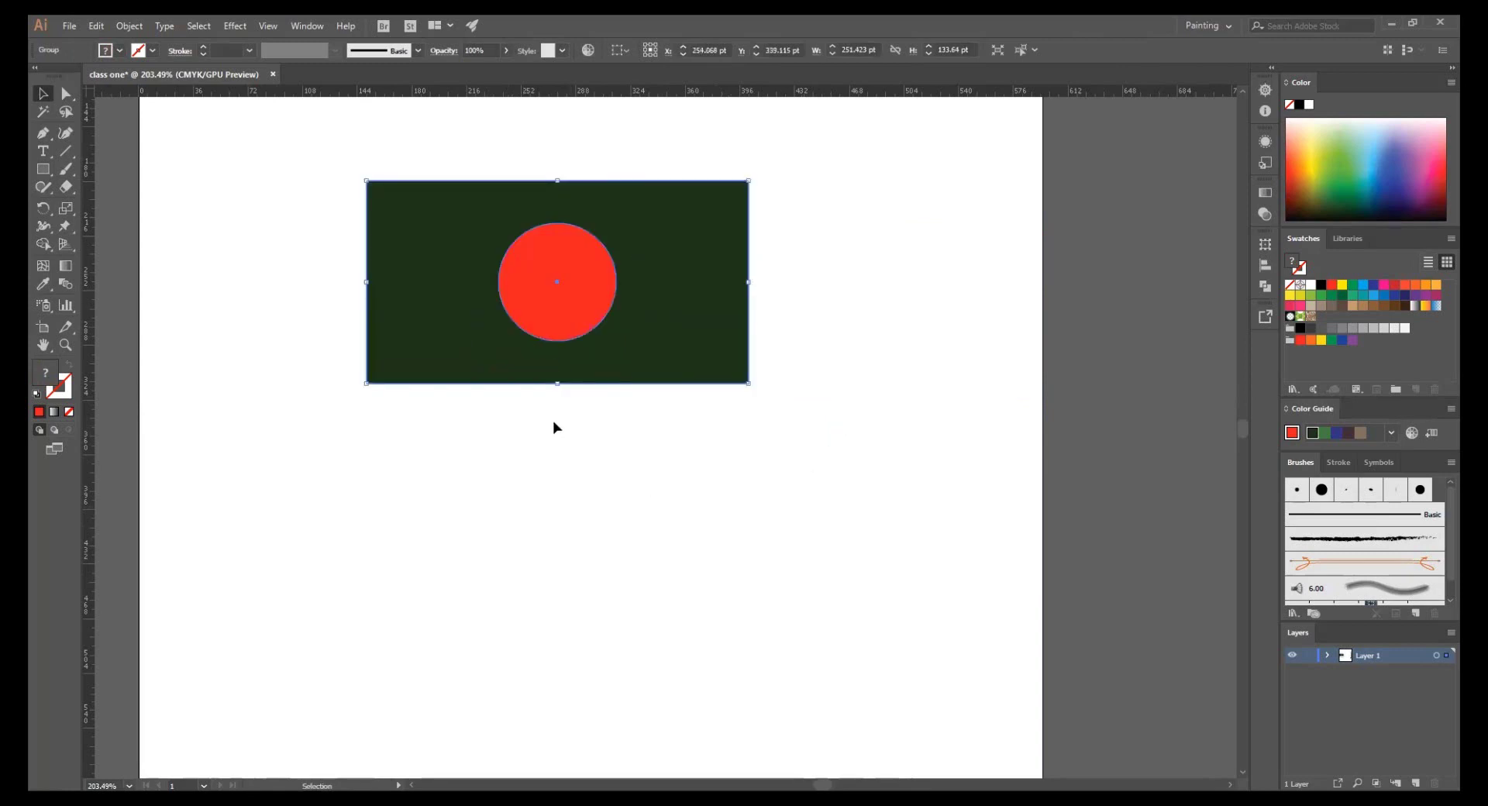
{"action": "left_click", "coordinate": [554, 426]}
{"action": "right_click", "coordinate": [607, 310]}
{"action": "left_click", "coordinate": [621, 432]}
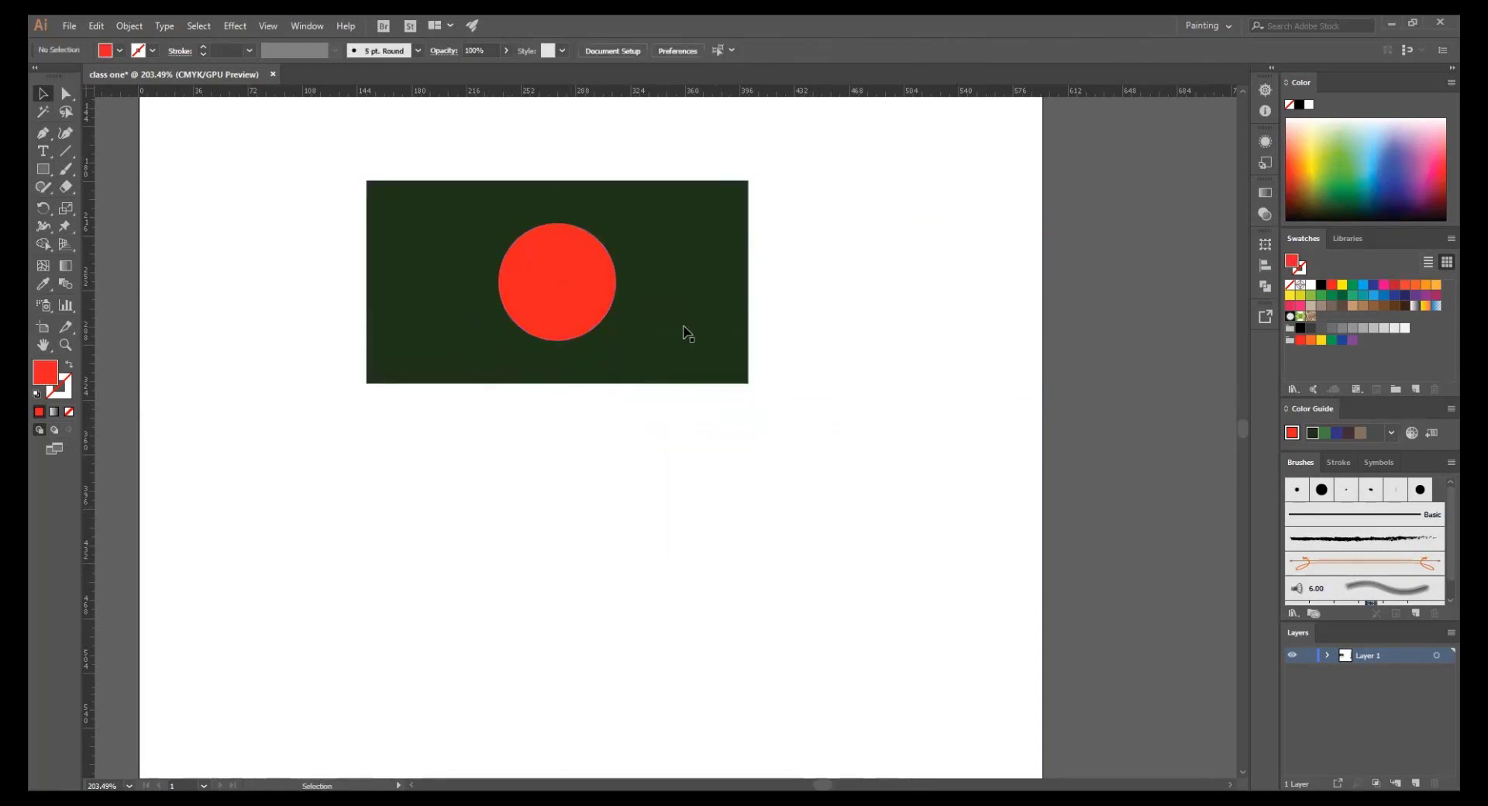
- Undo a stray rectangle move and group the rectangle with the red circle
{"action": "left_click_drag", "start_coordinate": [687, 333], "coordinate": [1069, 401]}
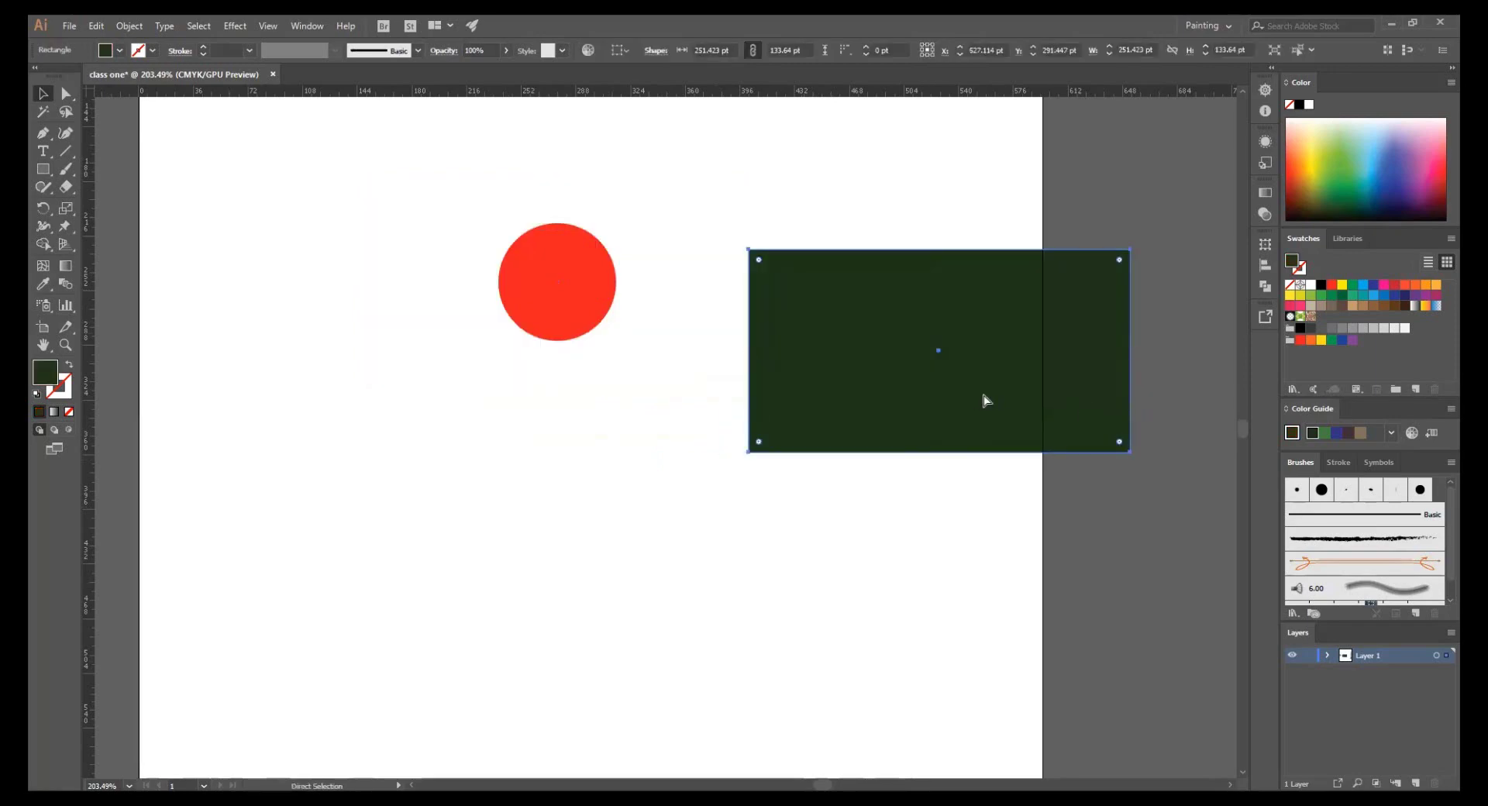
{"action": "key", "text": "ctrl+z"}
{"action": "scroll", "coordinate": [737, 412], "scroll_direction": "left", "scroll_amount": 2}
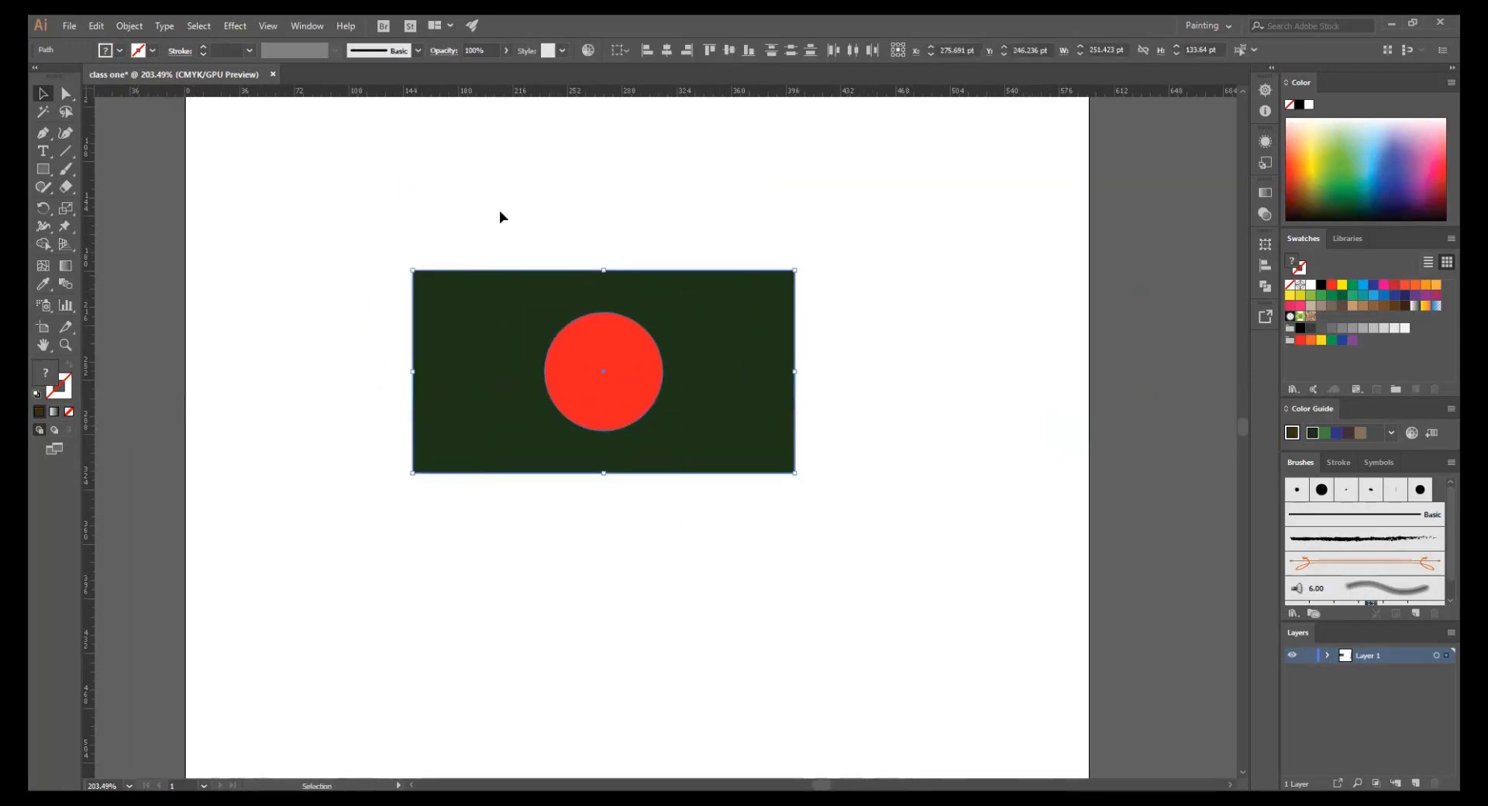
{"action": "scroll", "coordinate": [554, 314], "scroll_direction": "down", "scroll_amount": 2}
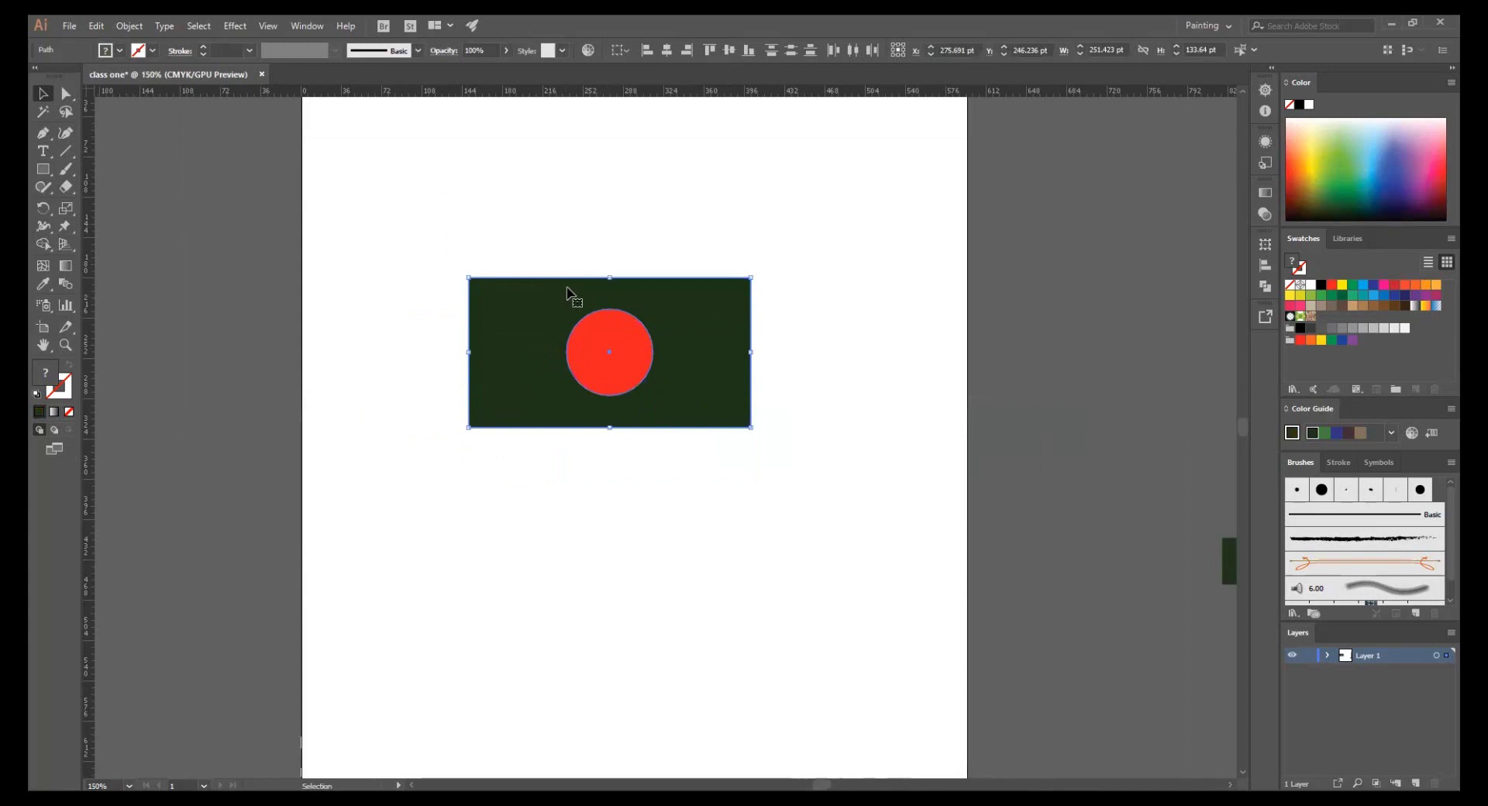
{"action": "right_click", "coordinate": [577, 293]}
{"action": "left_click", "coordinate": [611, 392]}
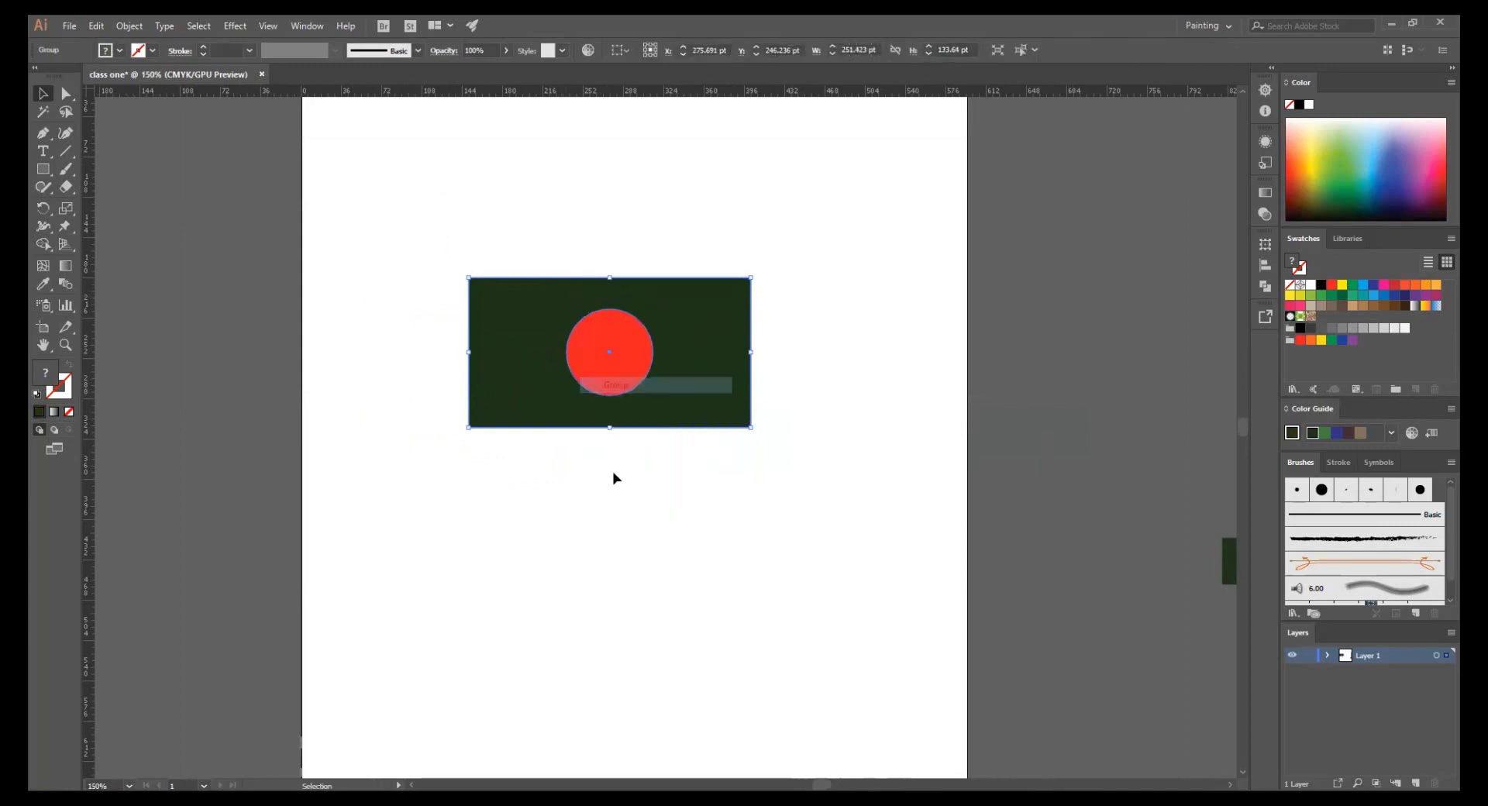
- Reposition the flag group up and left, then ungroup it
{"action": "left_click_drag", "start_coordinate": [628, 326], "coordinate": [606, 219]}
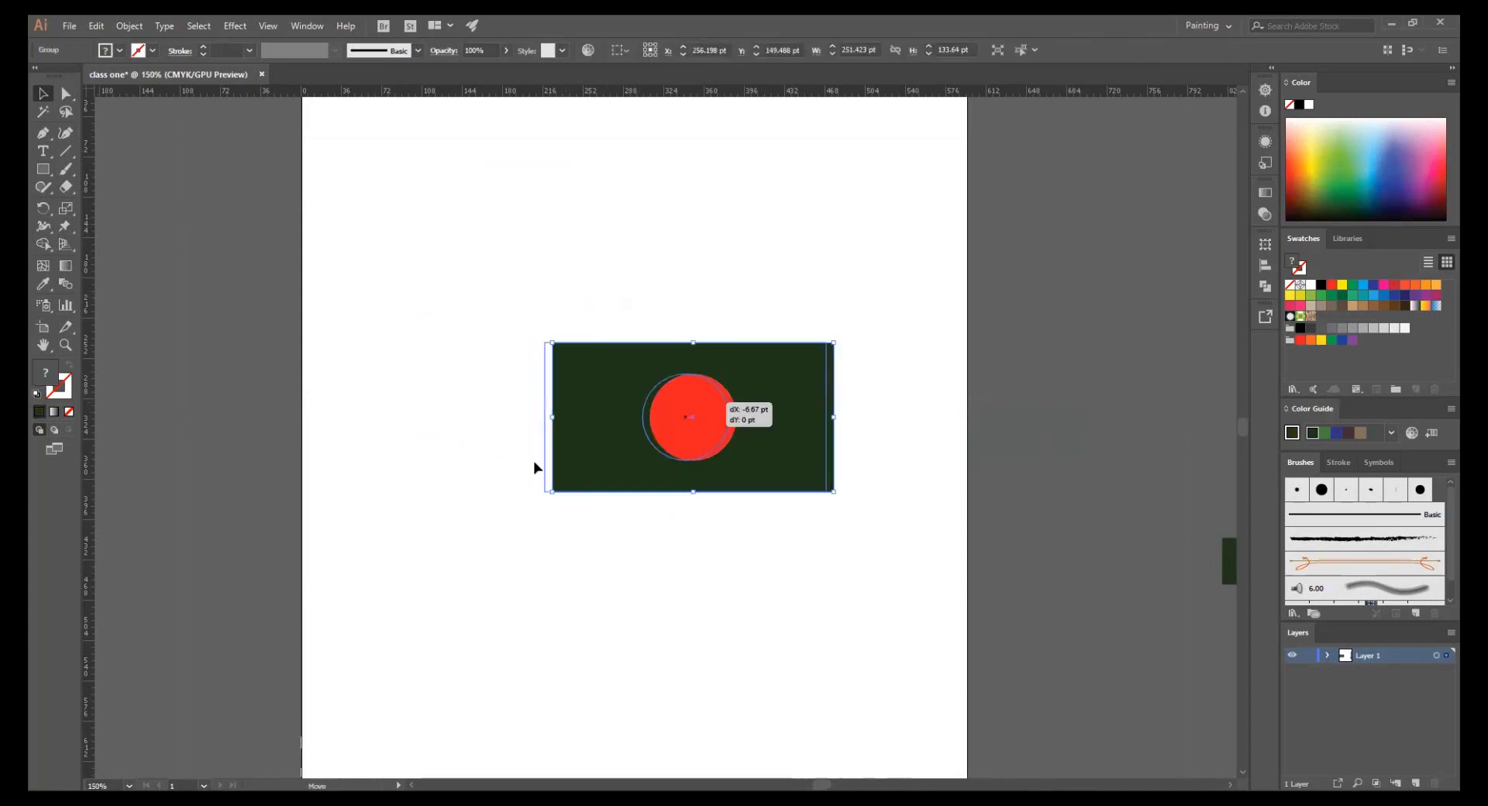
{"action": "mouse_move", "coordinate": [639, 359]}
{"action": "left_mouse_down"}
{"action": "mouse_move", "coordinate": [678, 486]}
{"action": "mouse_move", "coordinate": [545, 223]}
{"action": "mouse_move", "coordinate": [820, 224]}
{"action": "mouse_move", "coordinate": [603, 341]}
{"action": "mouse_move", "coordinate": [587, 315]}
{"action": "left_mouse_up"}
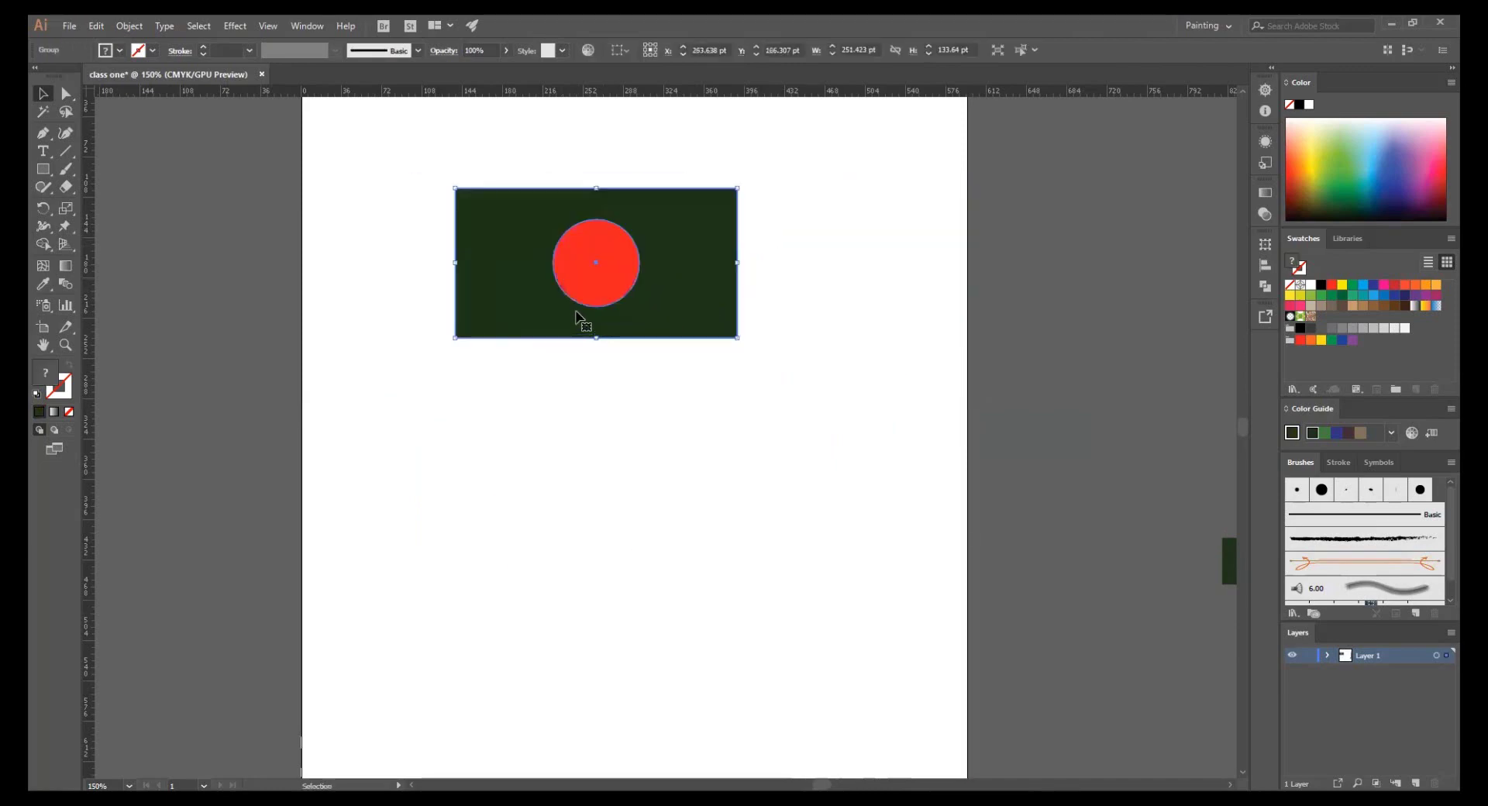
{"action": "right_click", "coordinate": [592, 277]}
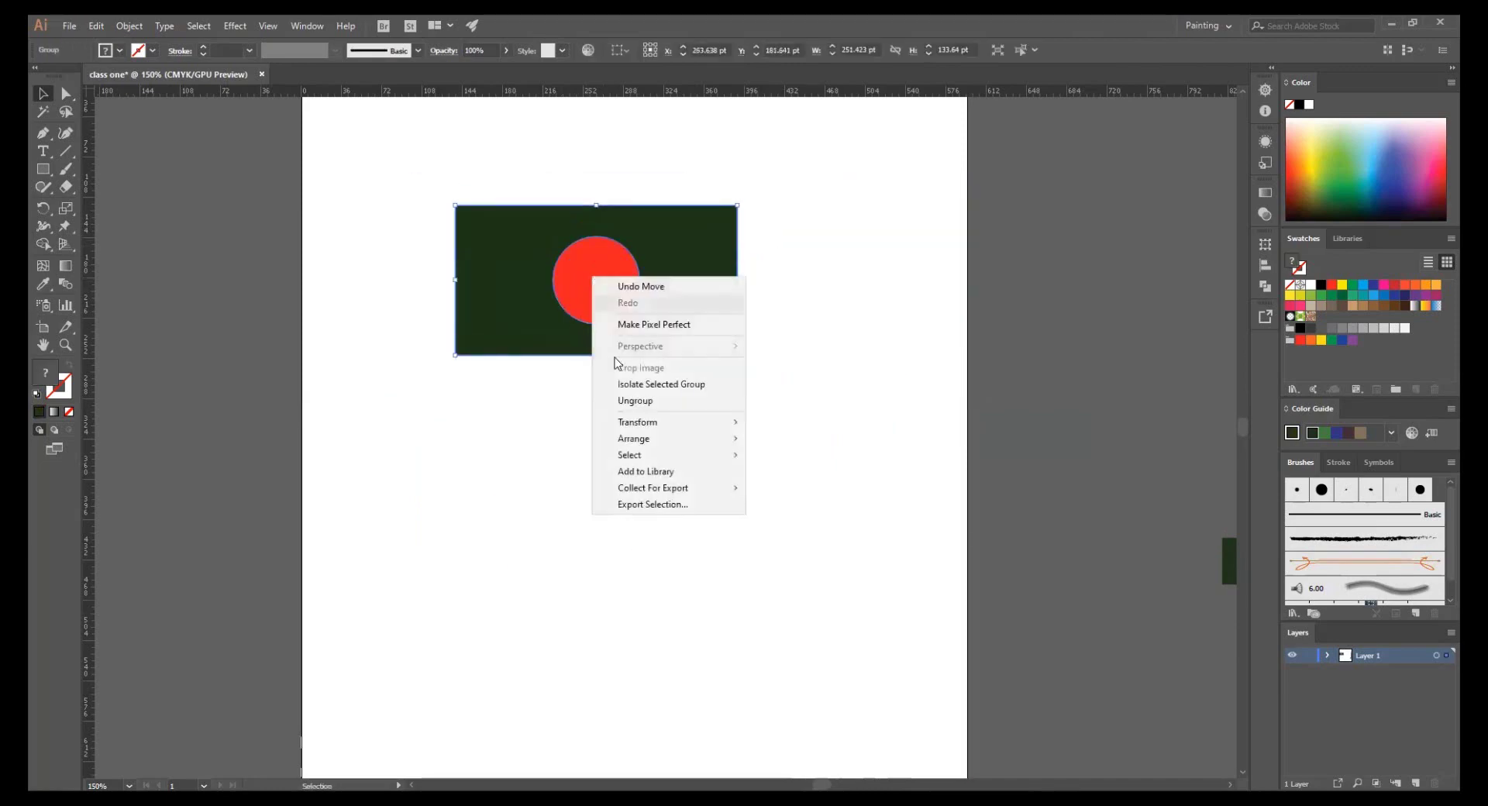
{"action": "left_click", "coordinate": [636, 401]}
{"action": "left_click", "coordinate": [618, 419]}
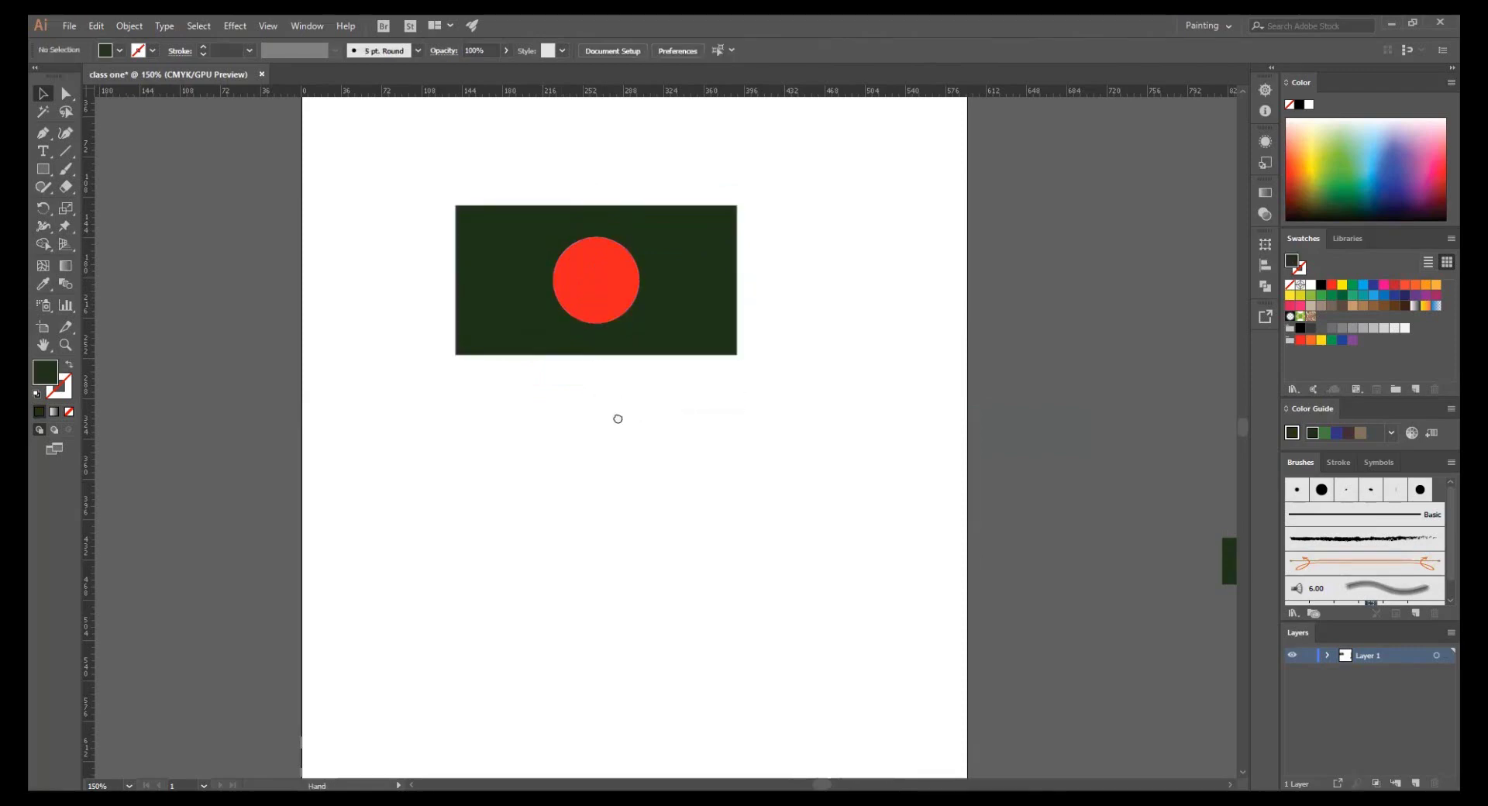
{"action": "left_click", "coordinate": [475, 246]}
- Move the flag up-right and bring the pole onto the page at its right edge
{"action": "key", "text": "v"}
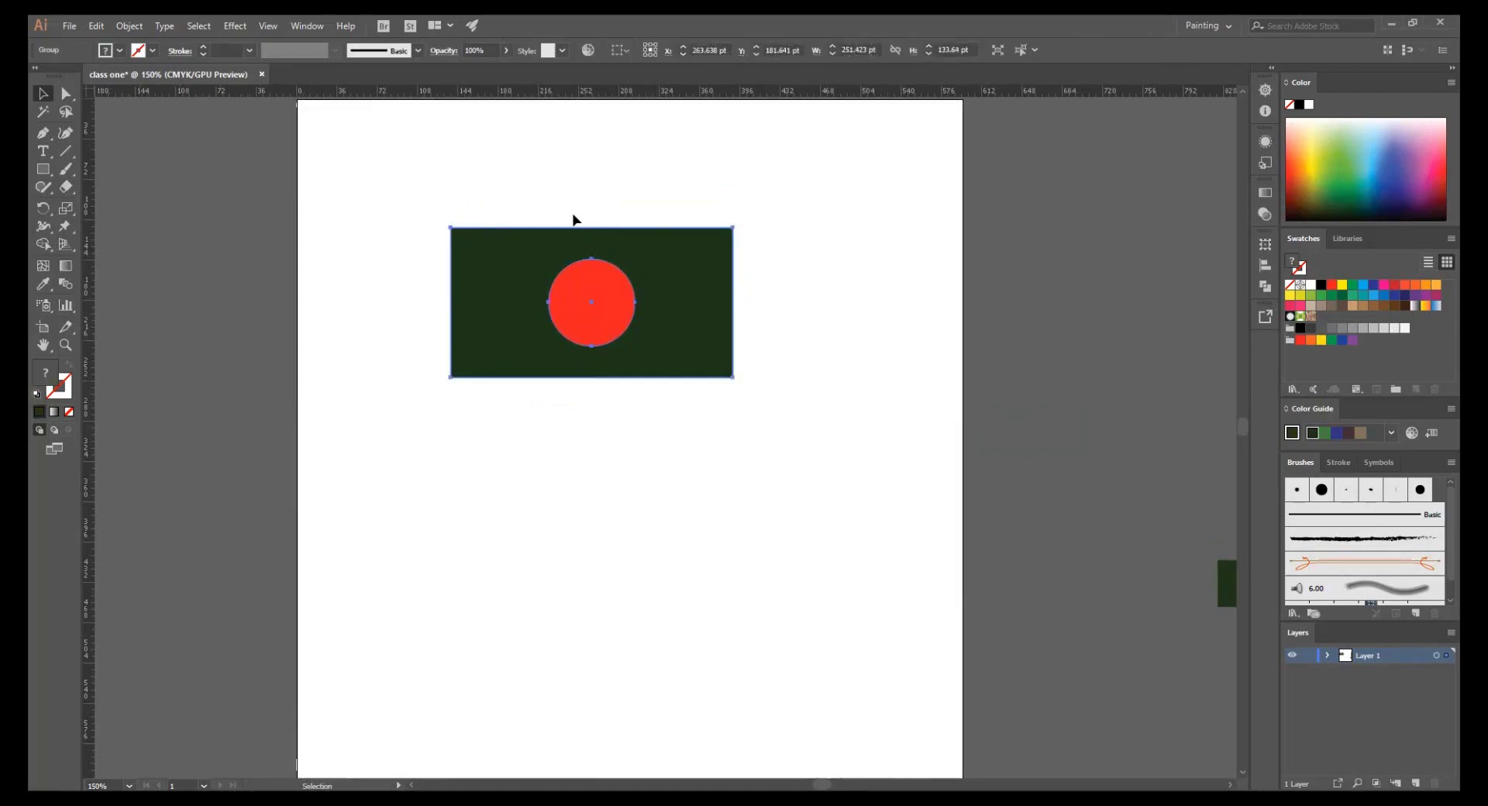
{"action": "left_click", "coordinate": [598, 183]}
{"action": "mouse_move", "coordinate": [502, 341]}
{"action": "left_mouse_down"}
{"action": "mouse_move", "coordinate": [570, 266]}
{"action": "mouse_move", "coordinate": [538, 310]}
{"action": "left_mouse_up"}
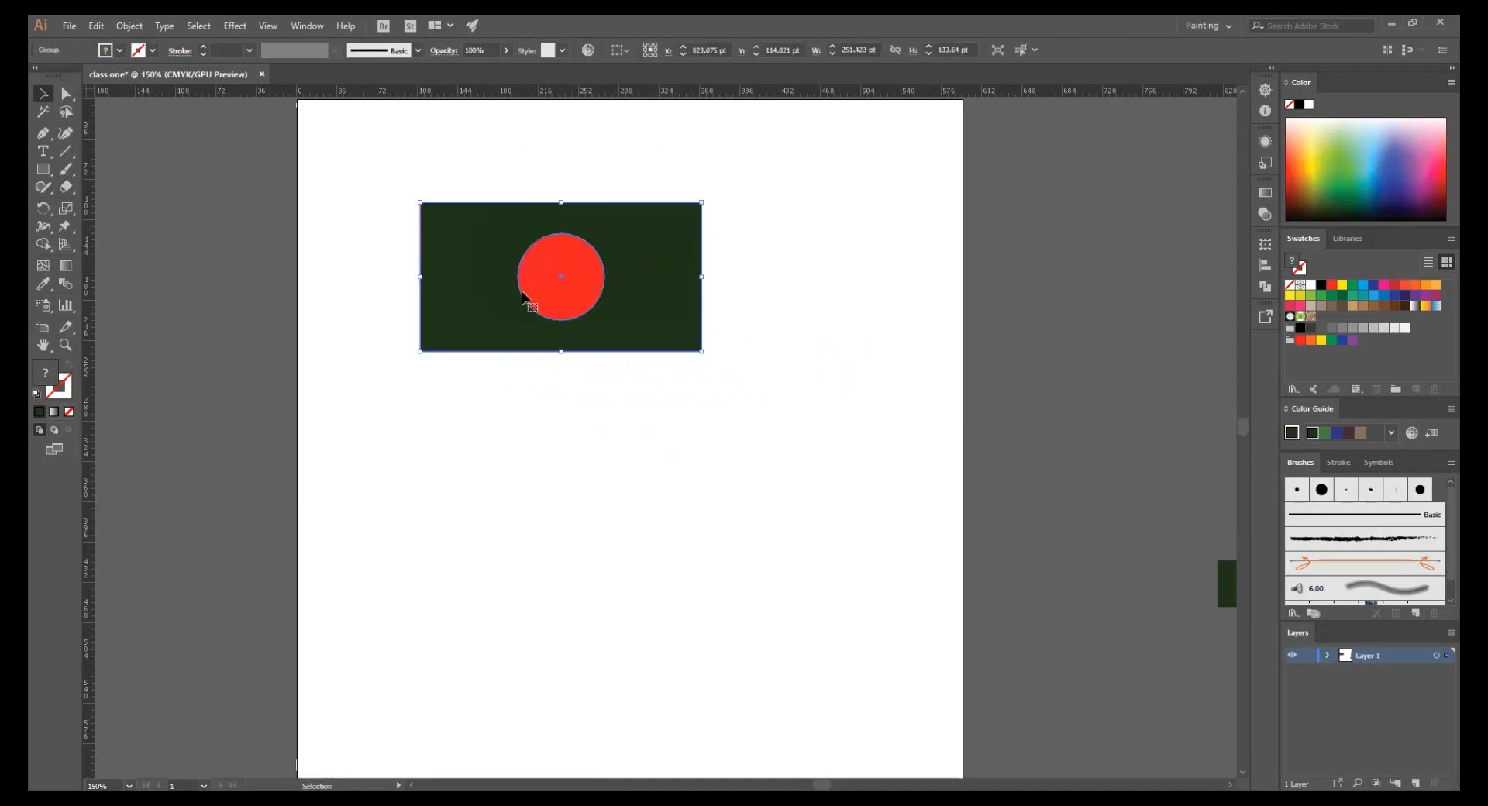
{"action": "left_click", "coordinate": [634, 414]}
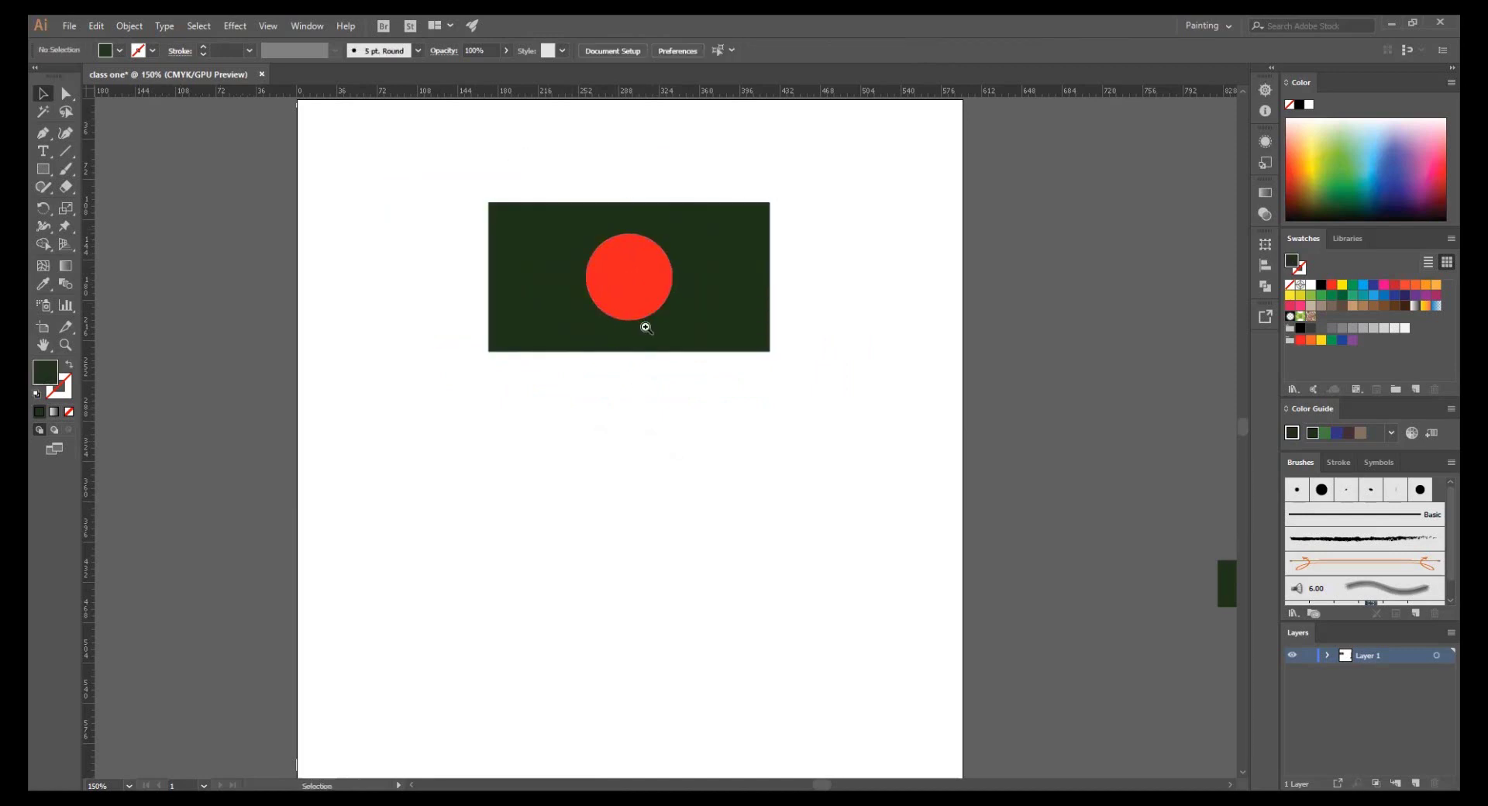
{"action": "key", "text": "ctrl+minus"}
{"action": "left_click_drag", "start_coordinate": [979, 442], "coordinate": [624, 473]}
- Group all the flag parts together, undoing a trial move of the group
{"action": "left_click", "coordinate": [439, 229]}
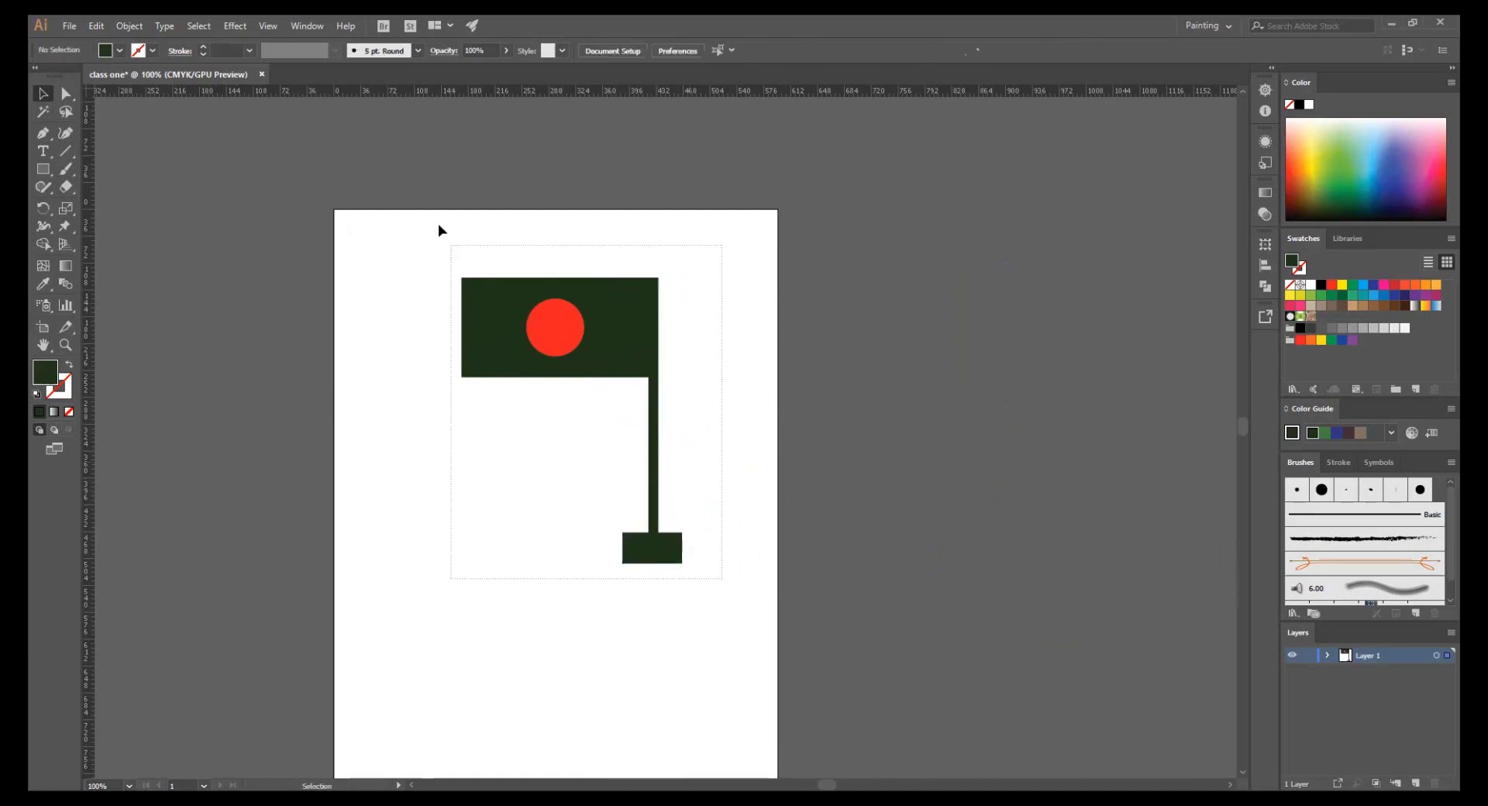
{"action": "key", "text": "ctrl+a"}
{"action": "right_click", "coordinate": [551, 316]}
{"action": "left_click", "coordinate": [591, 410]}
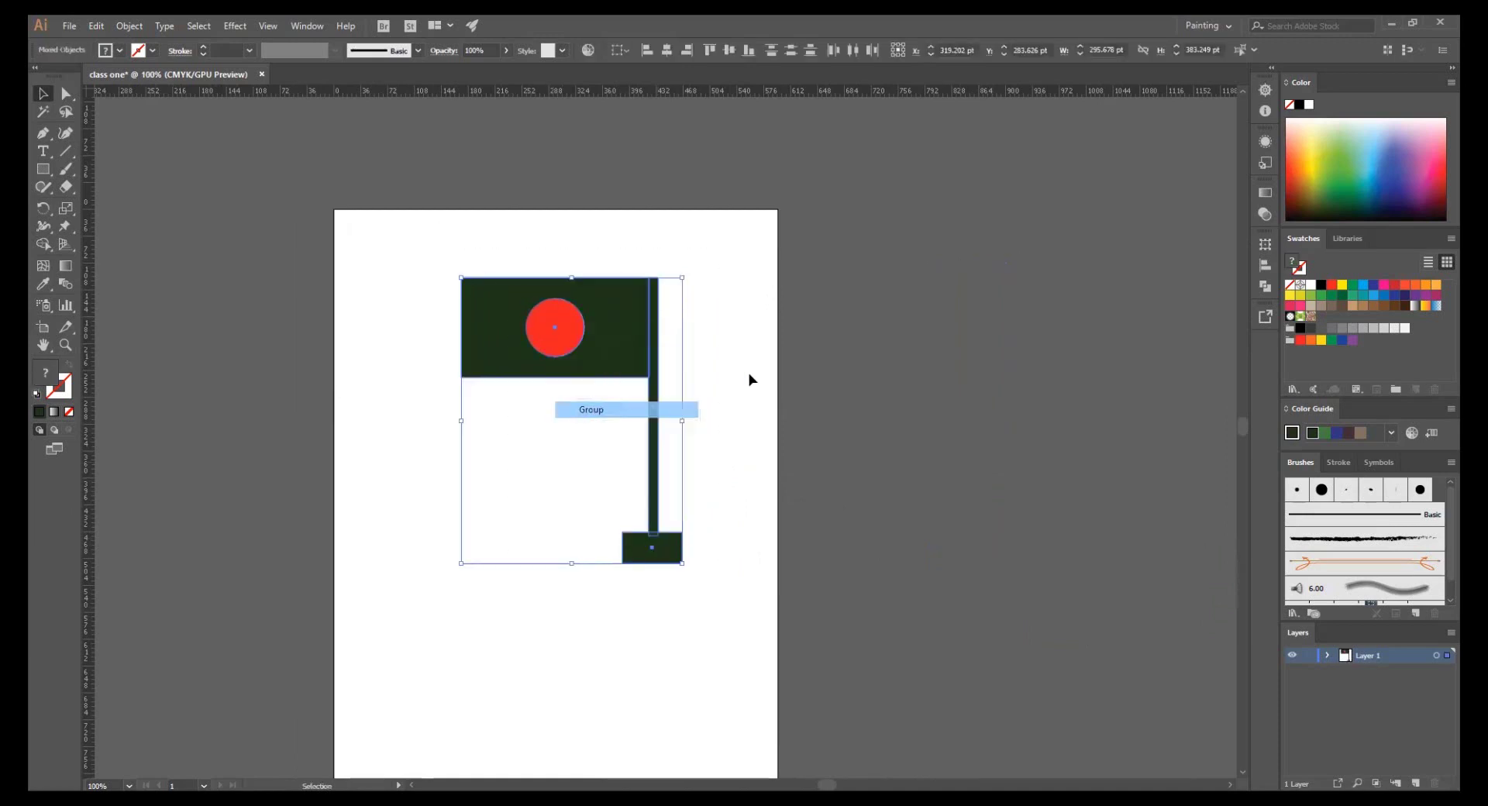
{"action": "mouse_move", "coordinate": [591, 336]}
{"action": "left_mouse_down"}
{"action": "mouse_move", "coordinate": [547, 369]}
{"action": "mouse_move", "coordinate": [590, 311]}
{"action": "left_mouse_up"}
{"action": "key", "text": "ctrl+z"}
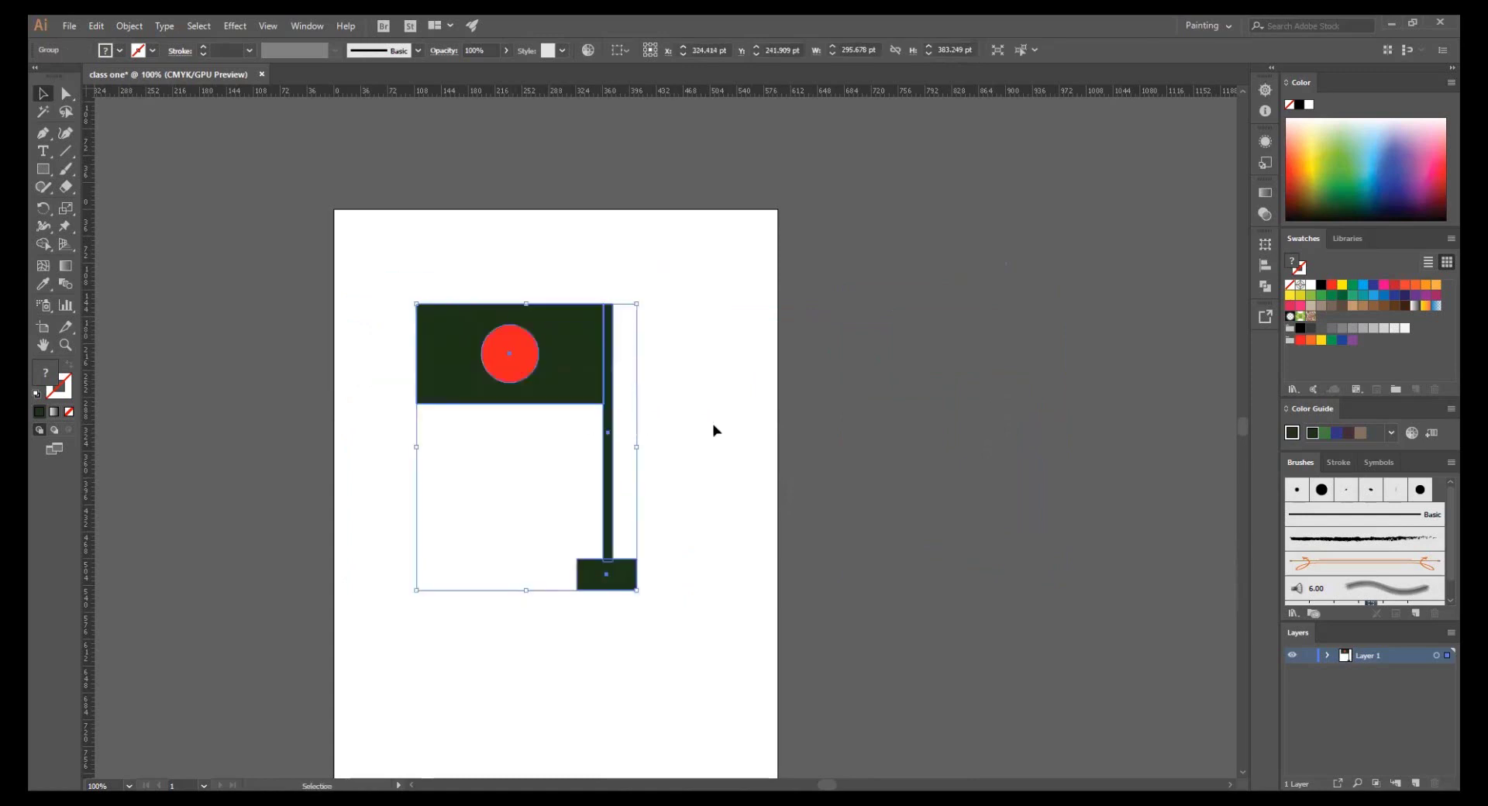
- Ungroup the flag and check the dark rectangle's context menu
{"action": "scroll", "coordinate": [674, 372], "scroll_direction": "down", "scroll_amount": 2}
{"action": "scroll", "coordinate": [674, 372], "scroll_direction": "left", "scroll_amount": 1}
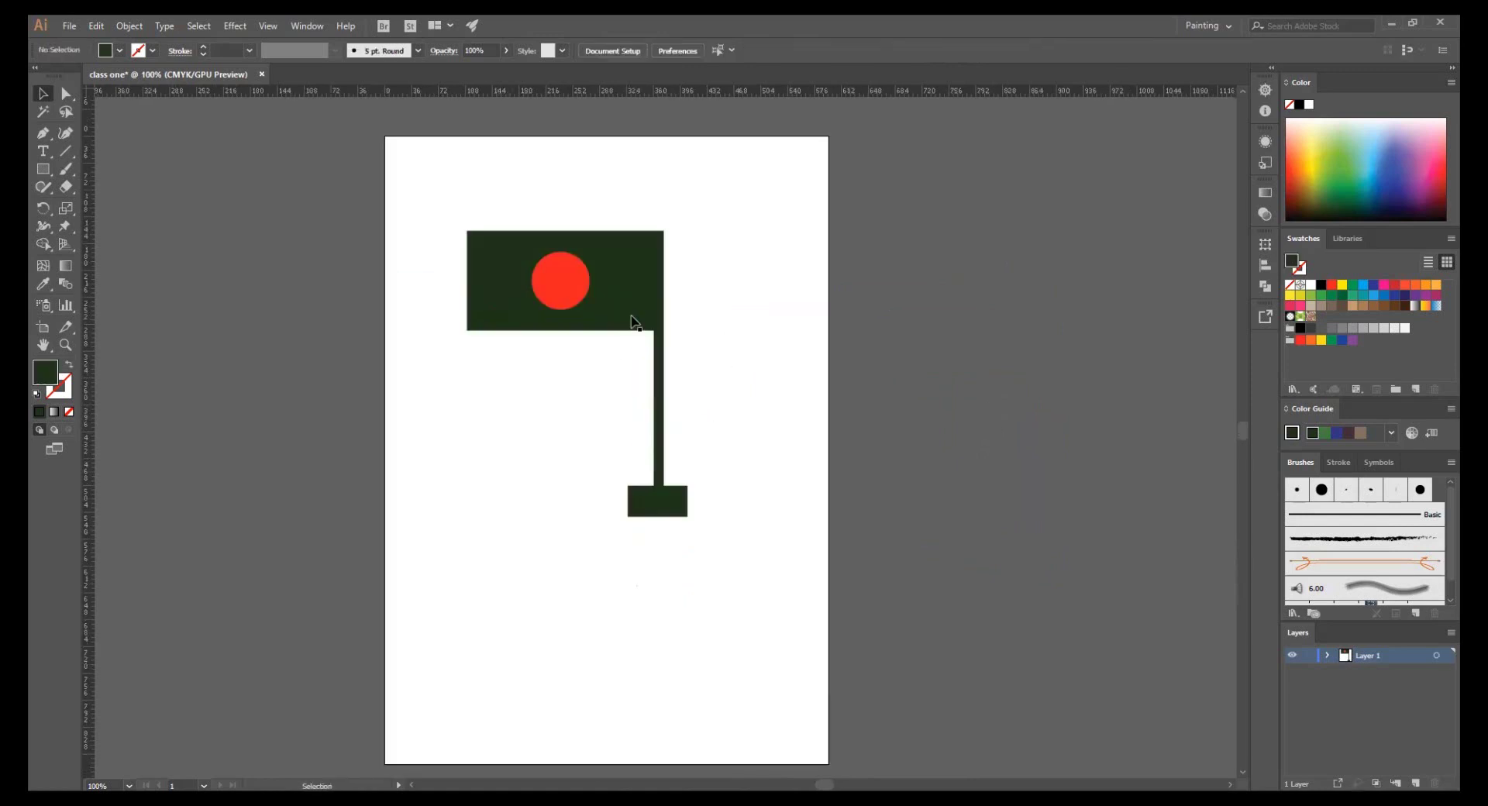
{"action": "right_click", "coordinate": [555, 286]}
{"action": "left_click", "coordinate": [597, 402]}
{"action": "left_click", "coordinate": [681, 311]}
{"action": "left_click", "coordinate": [621, 299]}
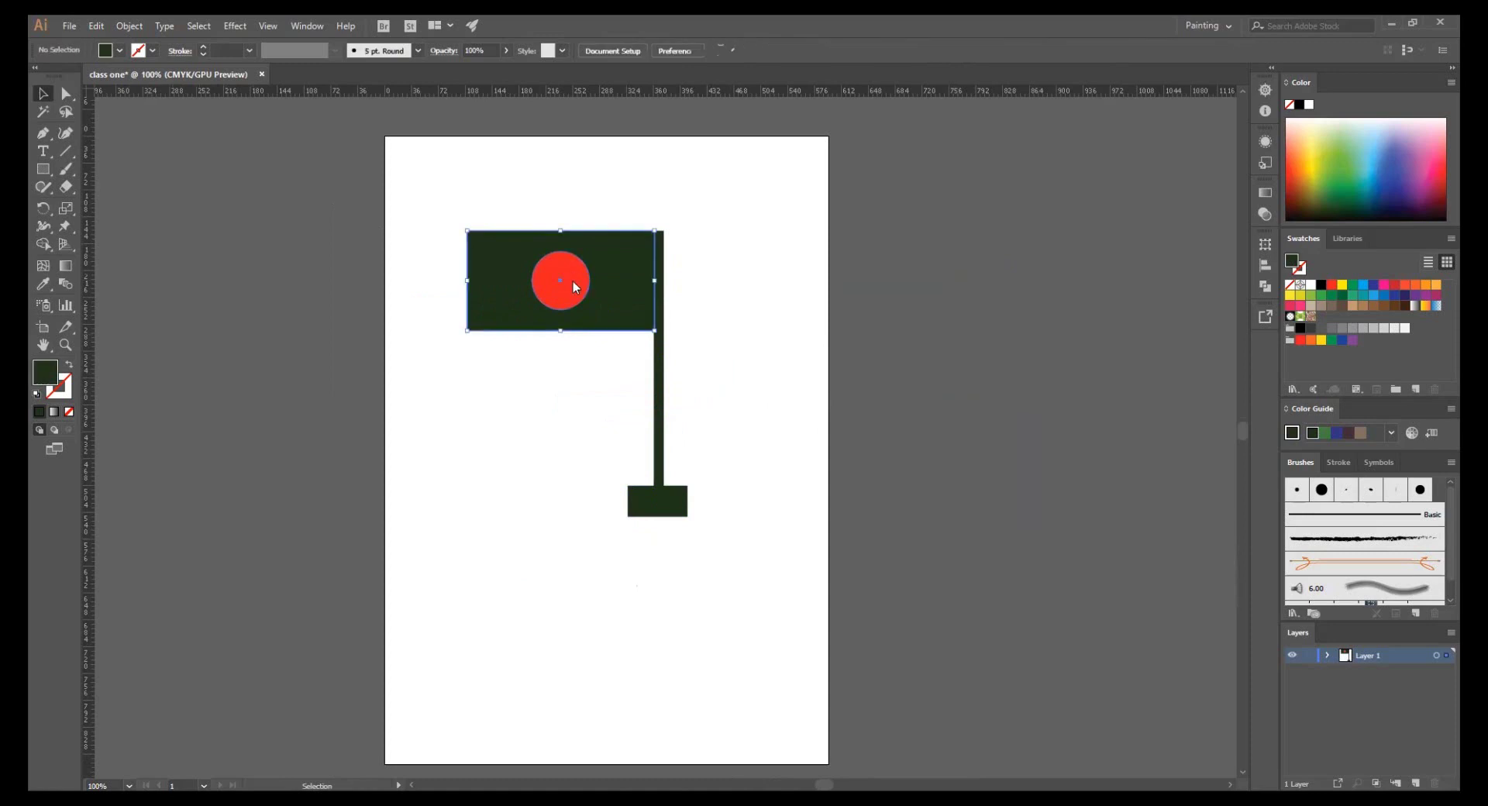
{"action": "right_click", "coordinate": [574, 281]}
{"action": "left_click", "coordinate": [671, 313]}
- Zoom back to 100%, marquee-select the flag, pole and base, and delete them
{"action": "scroll", "coordinate": [735, 375], "scroll_direction": "up", "scroll_amount": 3}
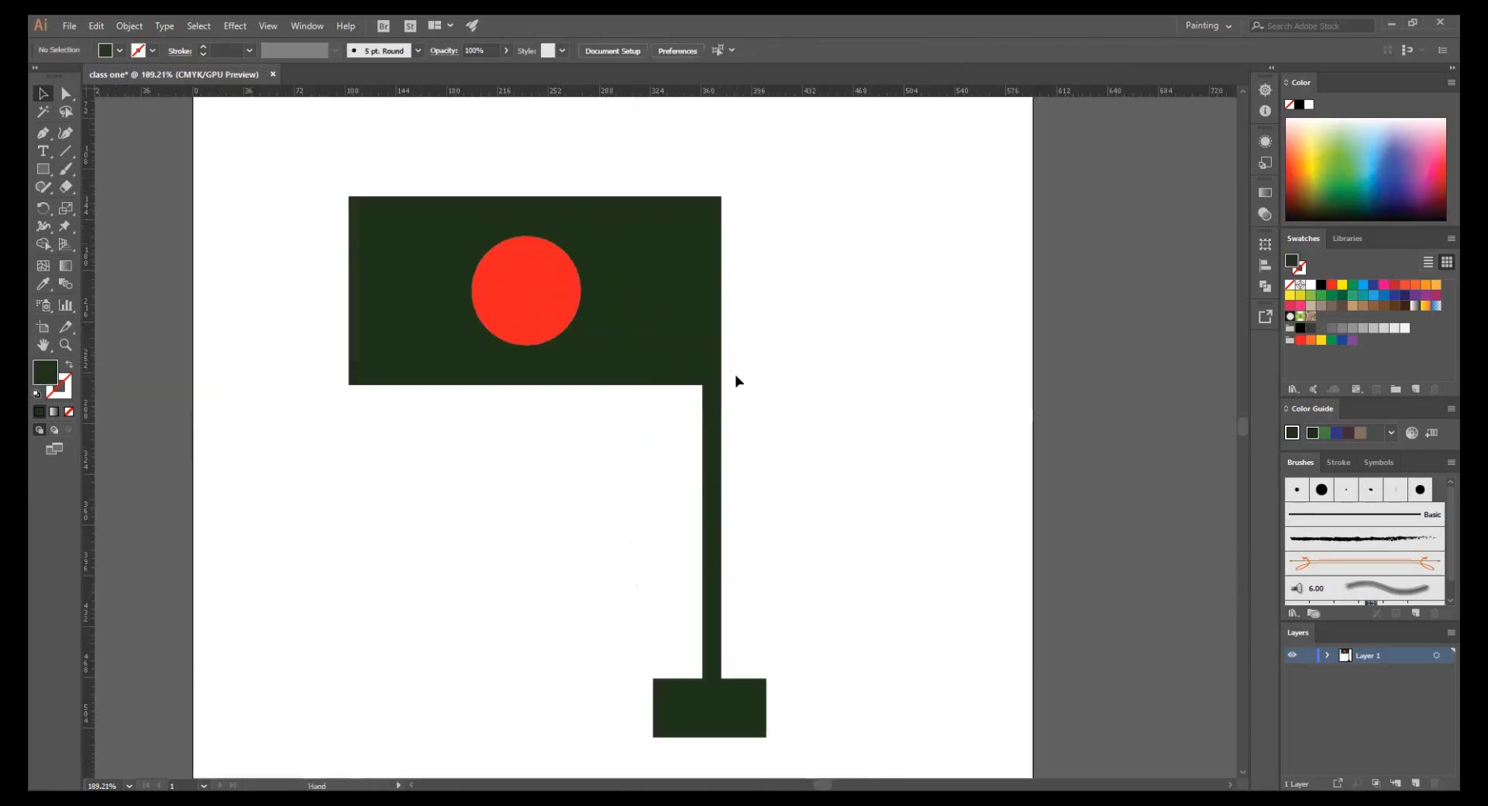
{"action": "left_click", "coordinate": [593, 373], "text": "alt"}
{"action": "left_click", "coordinate": [615, 385], "text": "alt"}
{"action": "key", "text": "v"}
{"action": "key", "text": "ctrl+a"}
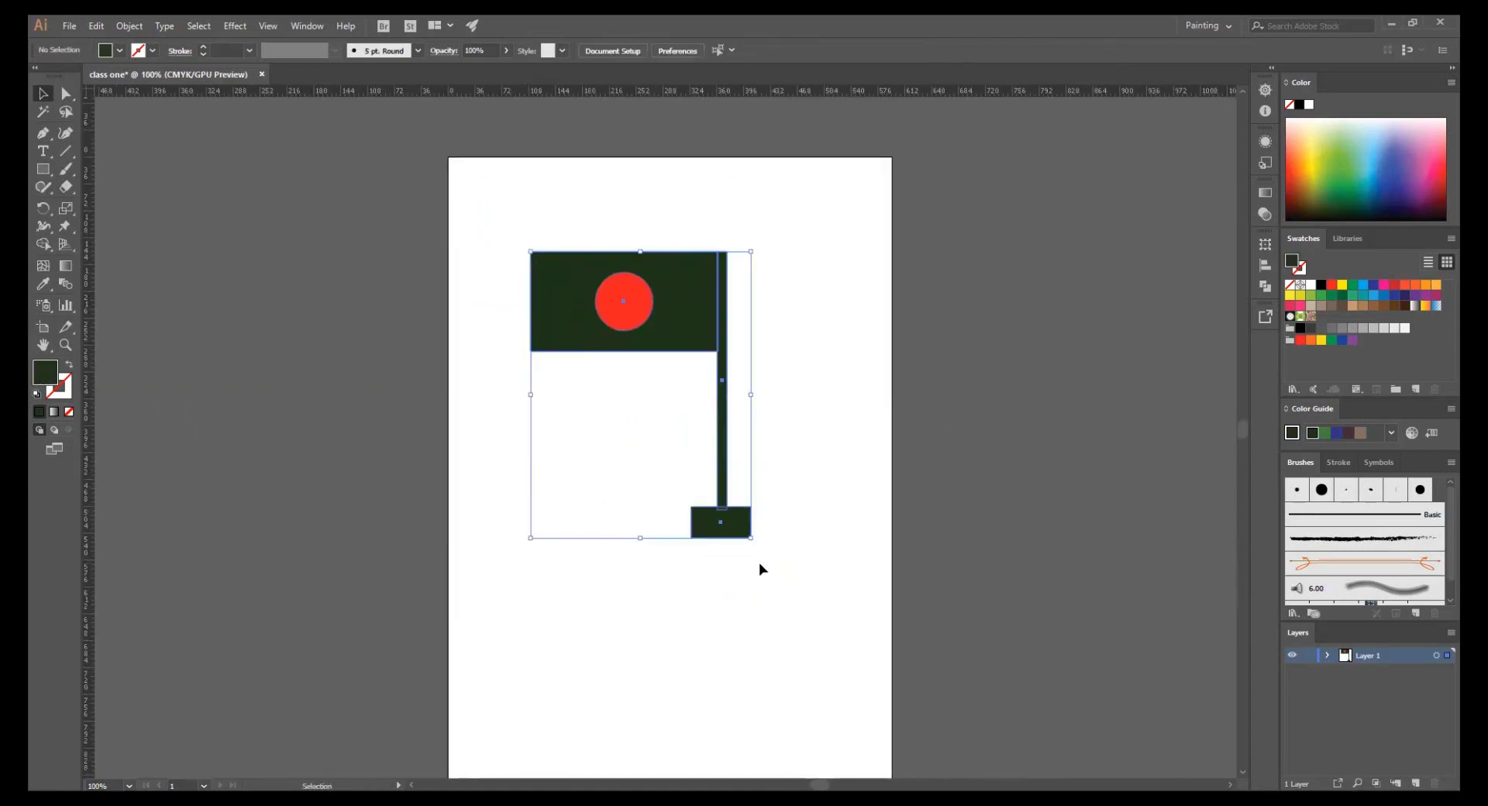
{"action": "left_click", "coordinate": [792, 540]}
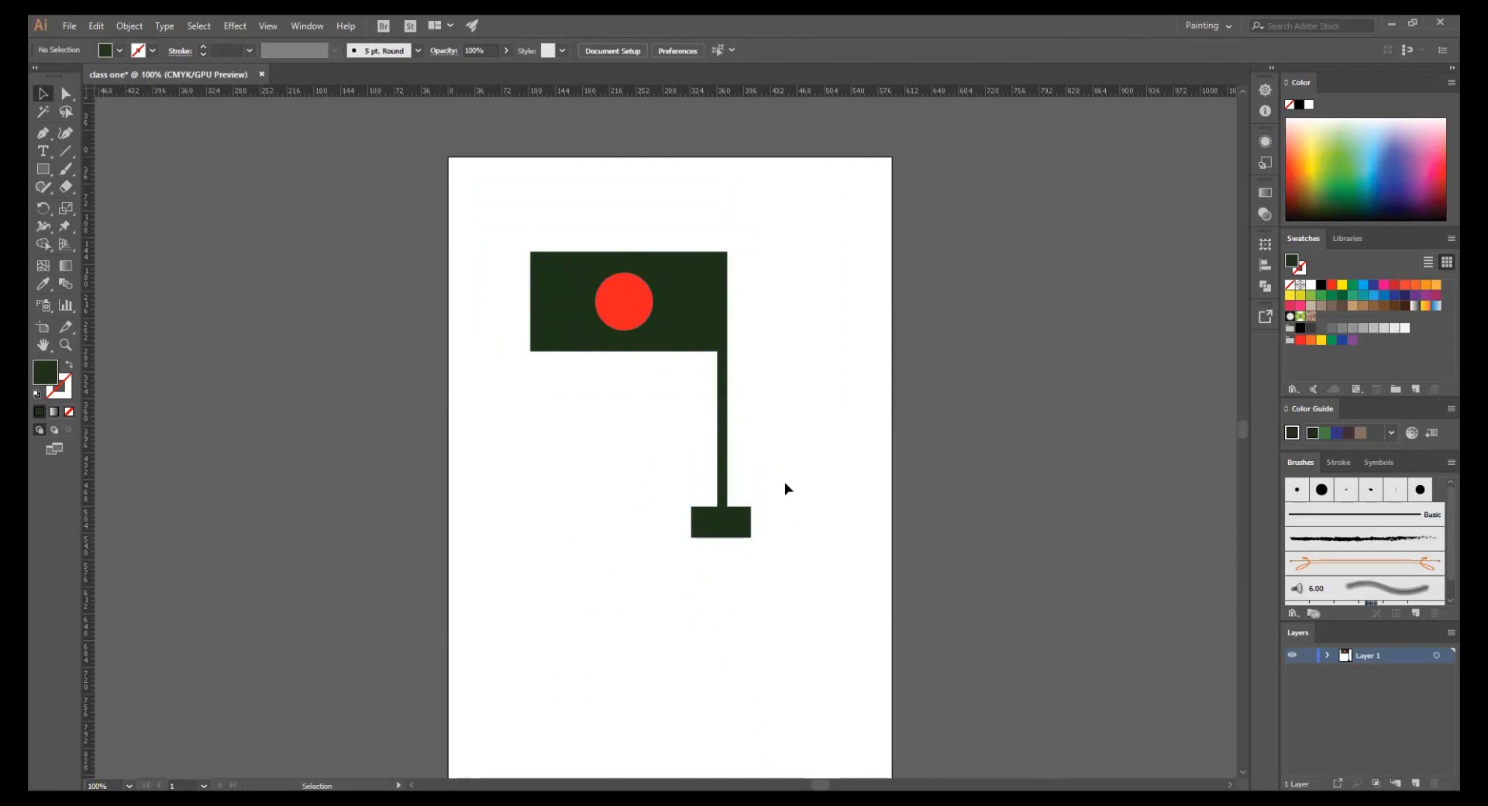
{"action": "left_click_drag", "start_coordinate": [778, 533], "coordinate": [580, 217]}
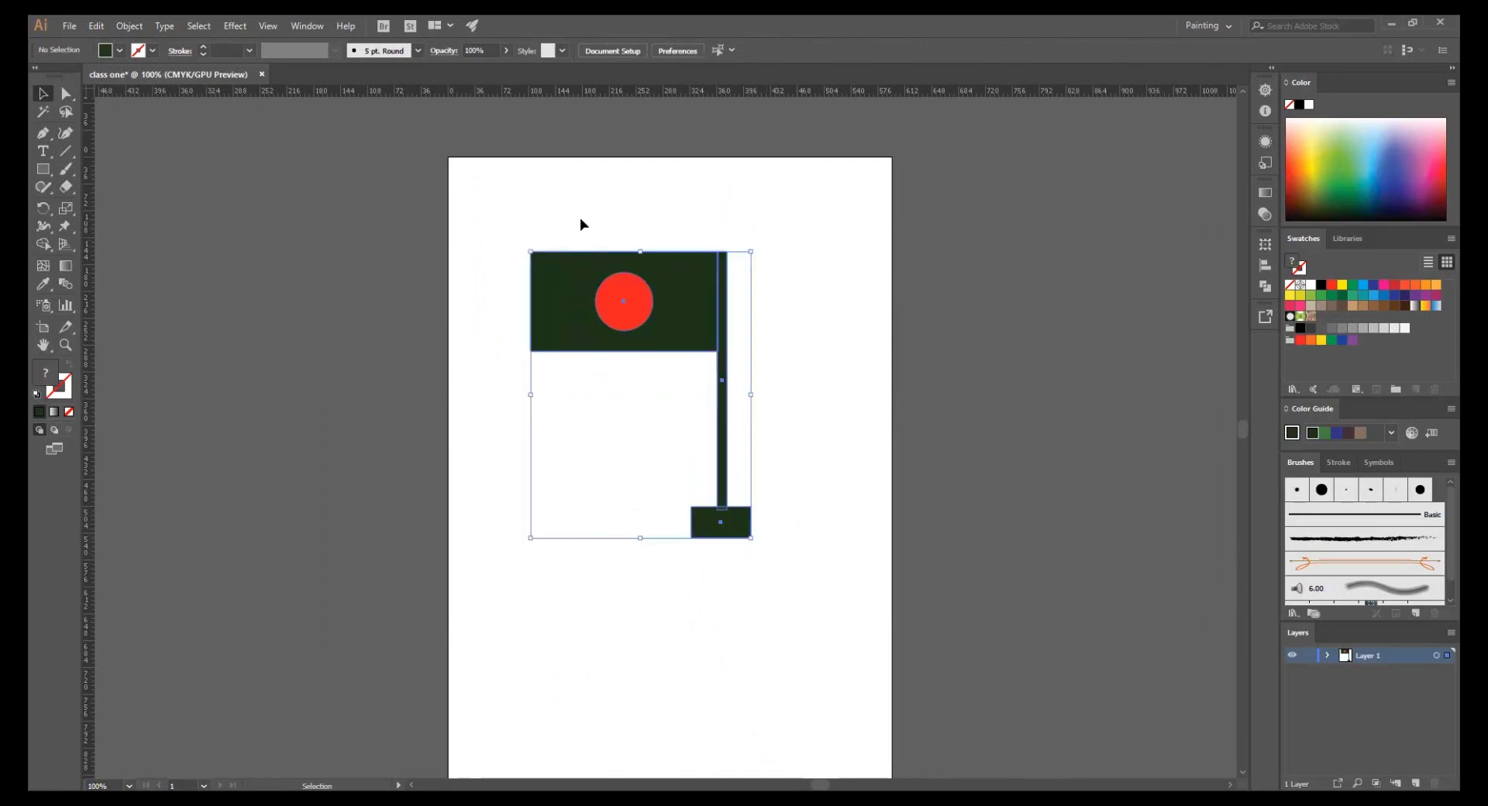
{"action": "key", "text": "Delete"}
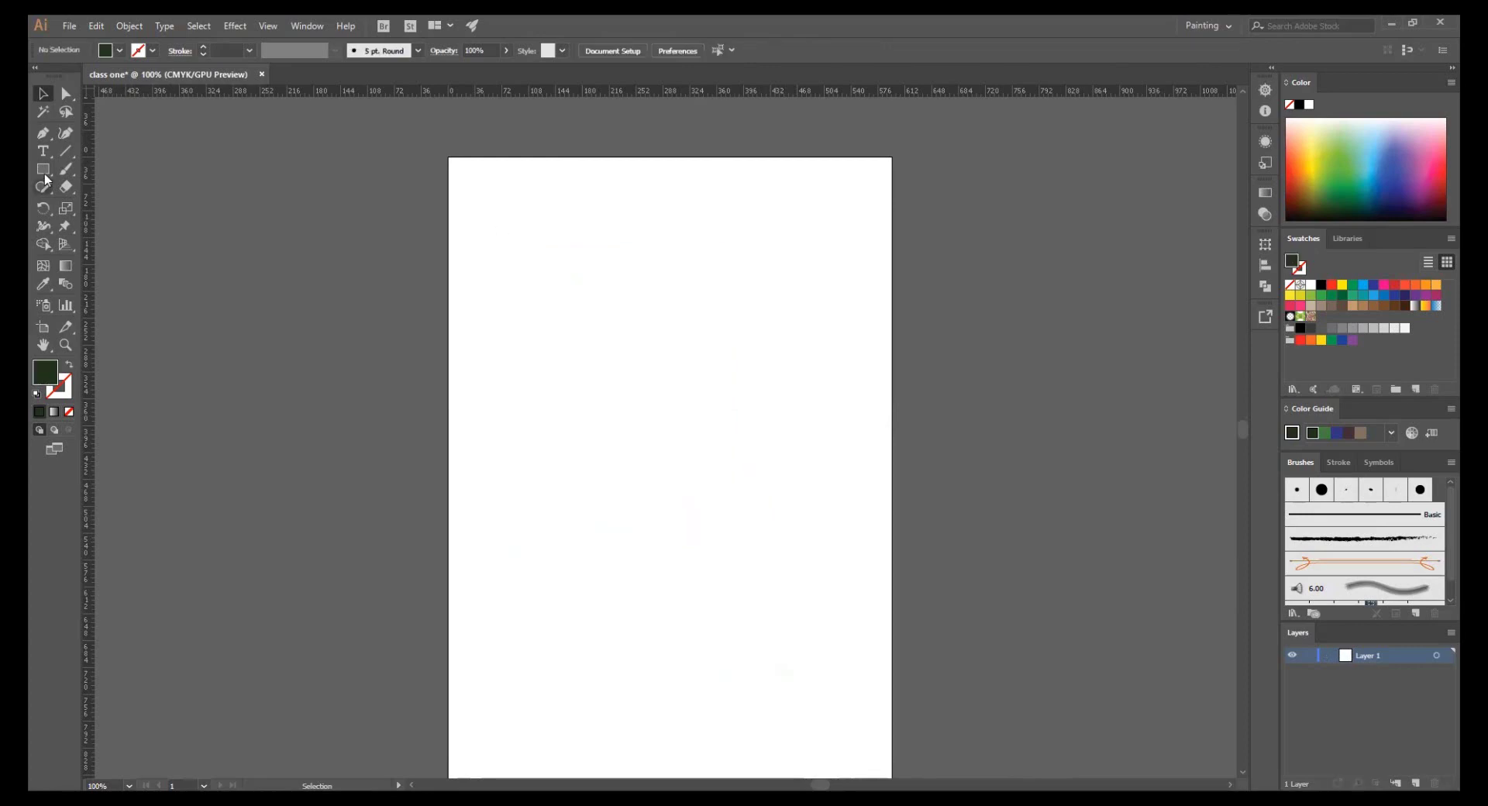
- Draw a blue circle near the page's top-left with the Ellipse tool
{"action": "left_click", "coordinate": [44, 172]}
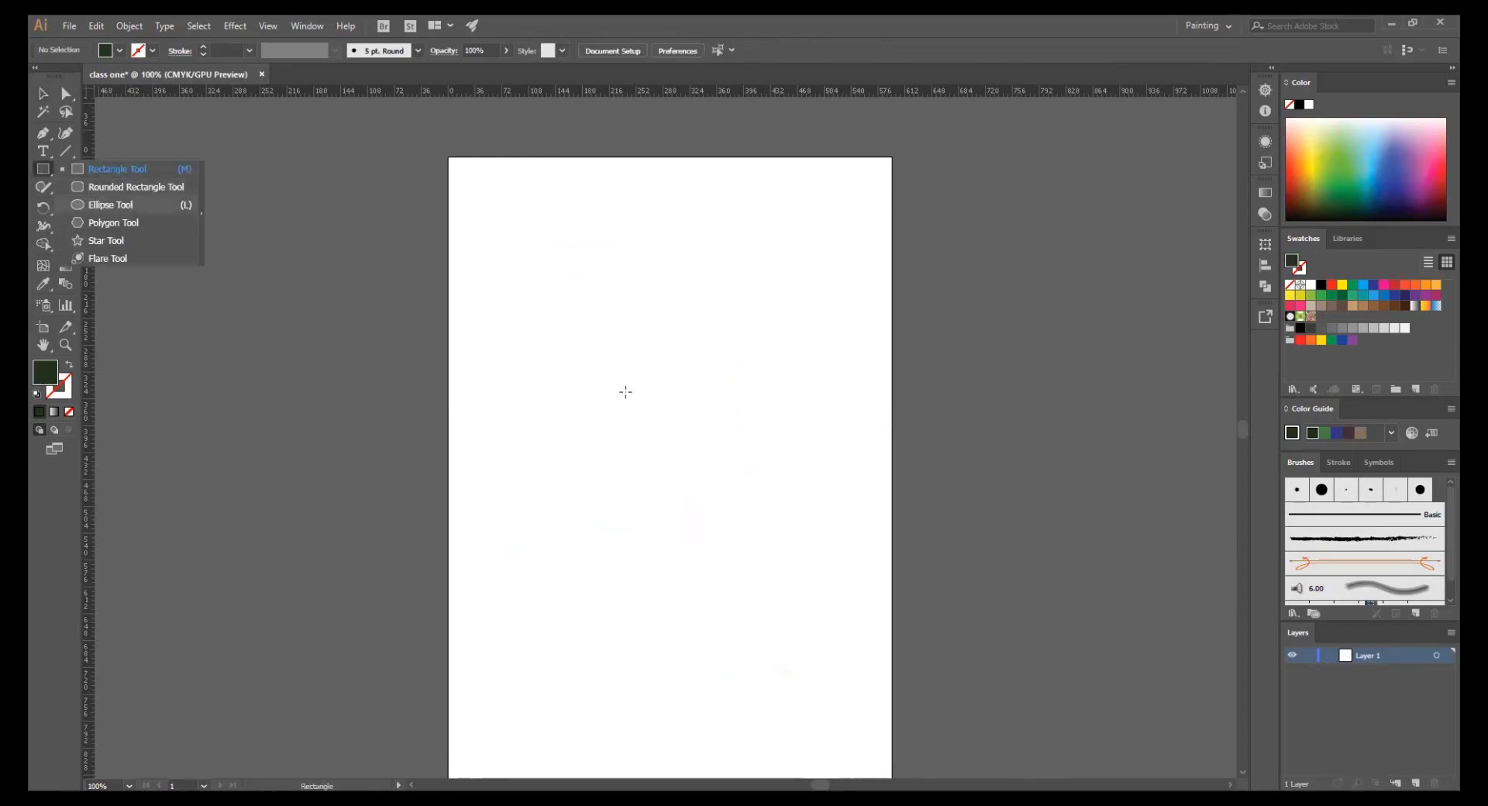
{"action": "key", "text": "l"}
{"action": "left_click_drag", "start_coordinate": [491, 249], "coordinate": [616, 375]}
{"action": "left_click", "coordinate": [1302, 204]}
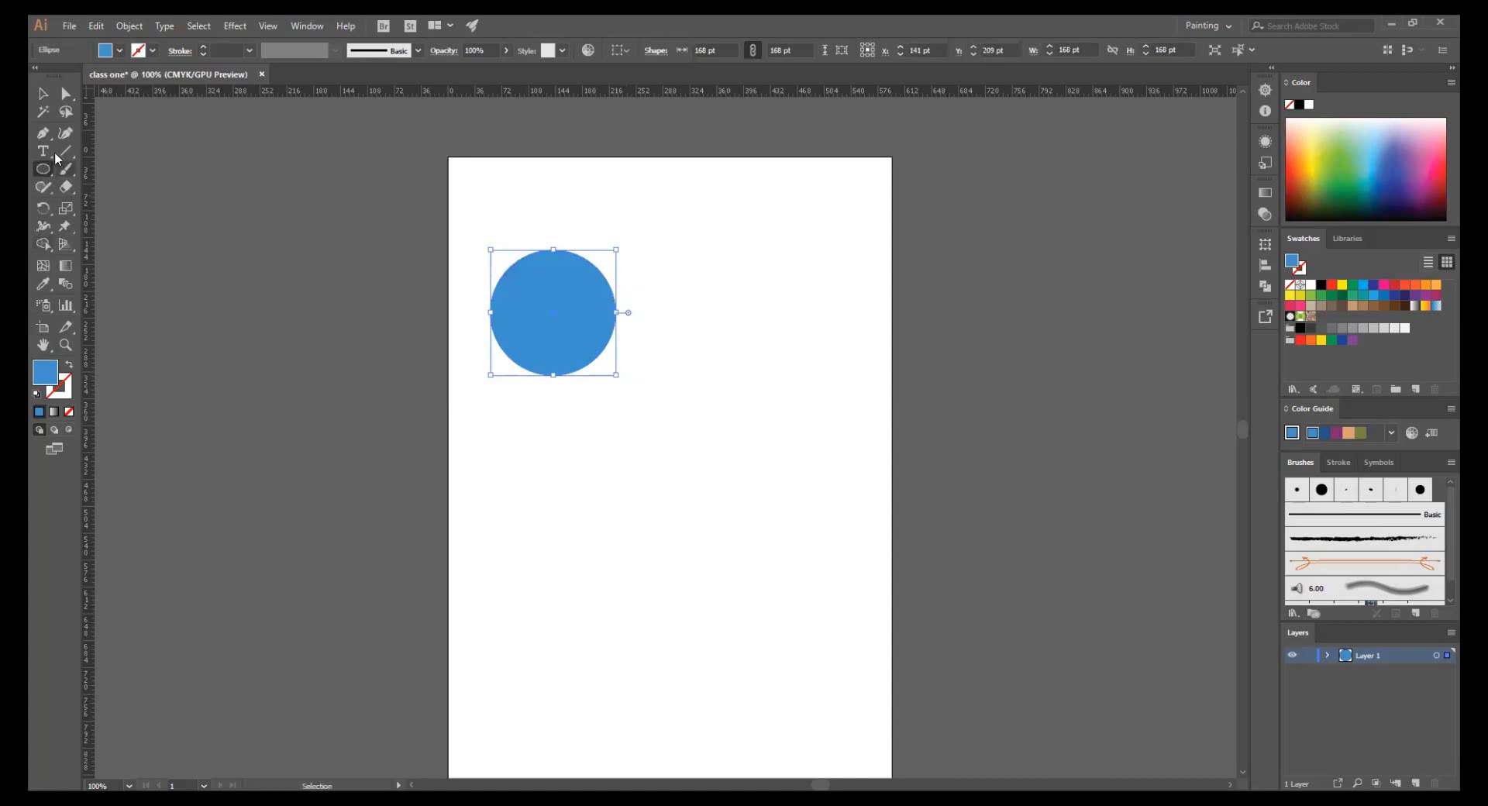
- Add a dark-blue copy lower-right and a pink copy above it
{"action": "left_click", "coordinate": [43, 94]}
{"action": "left_click", "coordinate": [617, 446]}
{"action": "left_click_drag", "start_coordinate": [571, 358], "coordinate": [709, 483]}
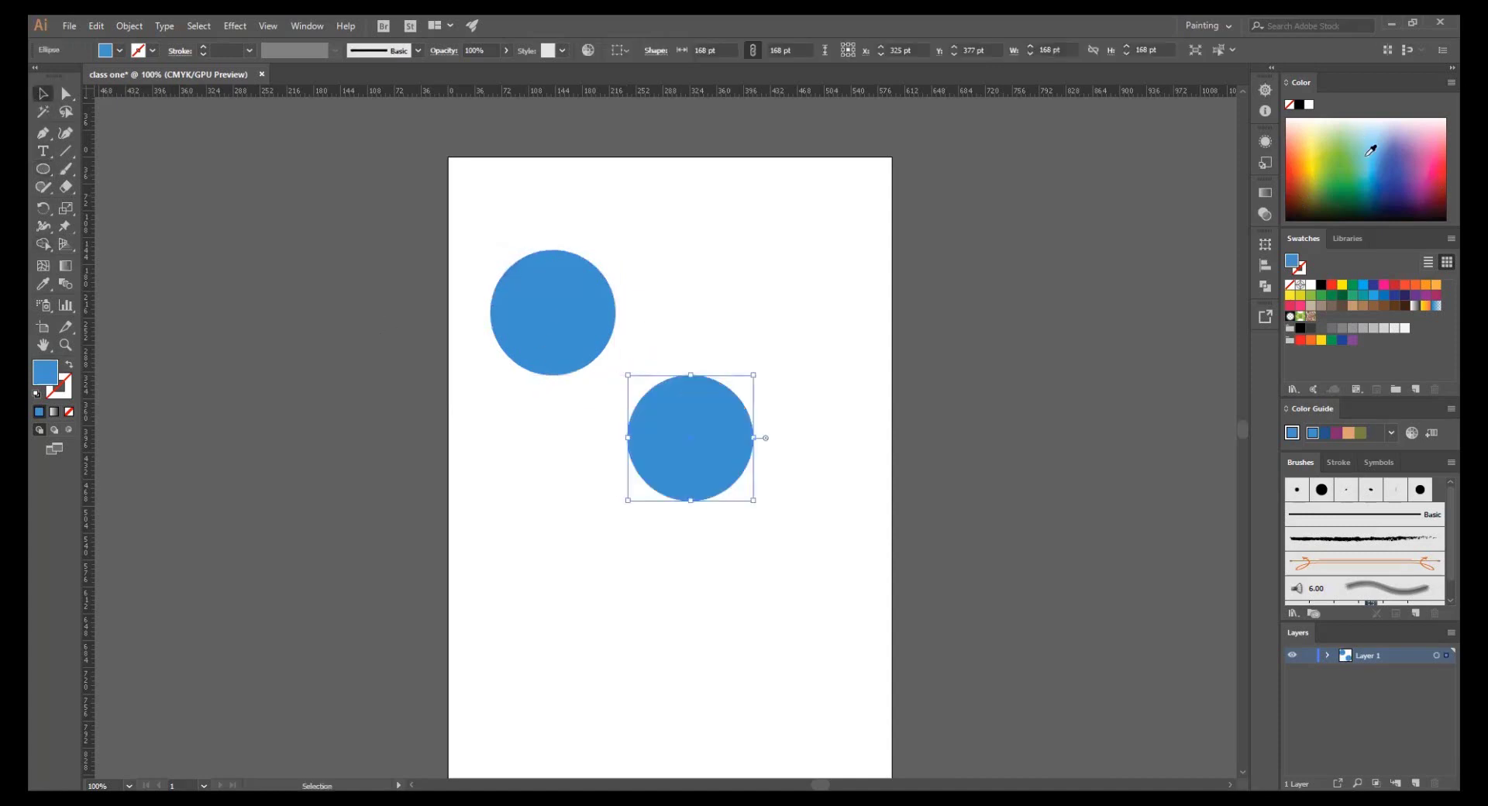
{"action": "left_click", "coordinate": [1400, 159]}
{"action": "left_click_drag", "start_coordinate": [728, 400], "coordinate": [763, 256]}
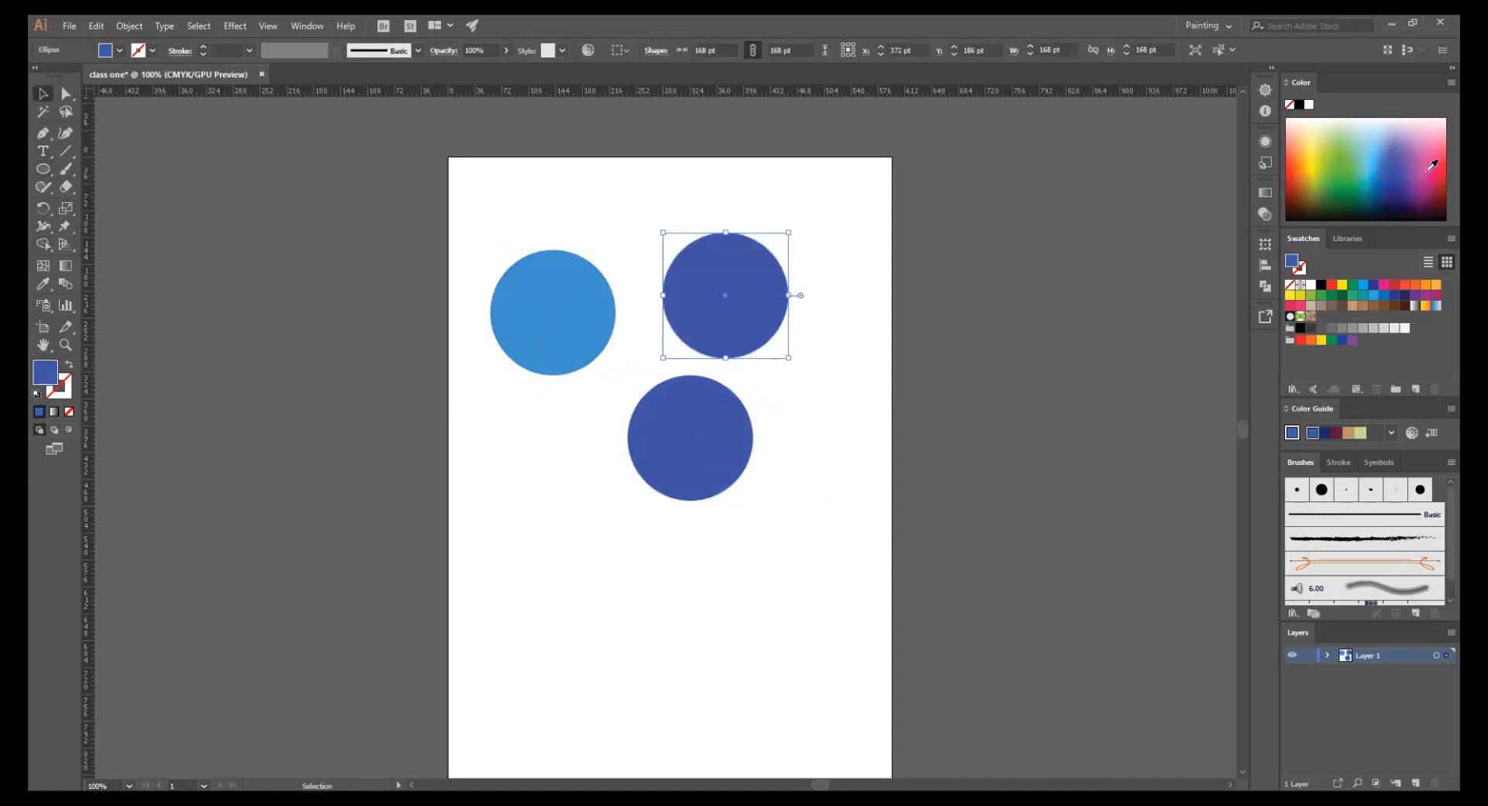
{"action": "left_click", "coordinate": [1433, 165]}
{"action": "left_click", "coordinate": [820, 449]}
- Rearrange the three circles to overlap, then shift them together down-left
{"action": "key", "text": "ctrl+plus"}
{"action": "left_click_drag", "start_coordinate": [611, 368], "coordinate": [752, 382]}
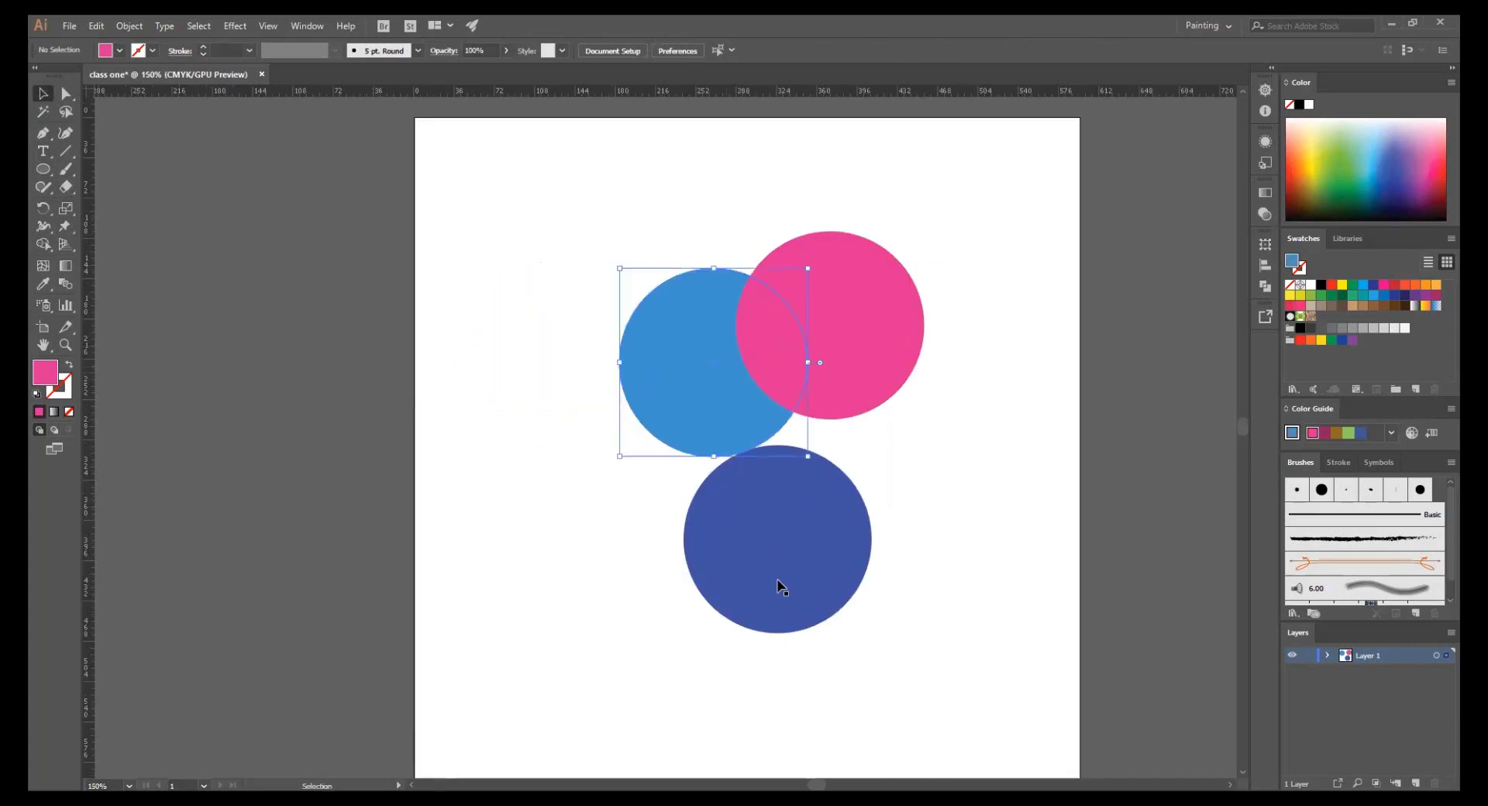
{"action": "left_click_drag", "start_coordinate": [780, 587], "coordinate": [858, 463]}
{"action": "left_click", "coordinate": [850, 604]}
{"action": "left_click_drag", "start_coordinate": [831, 562], "coordinate": [803, 566]}
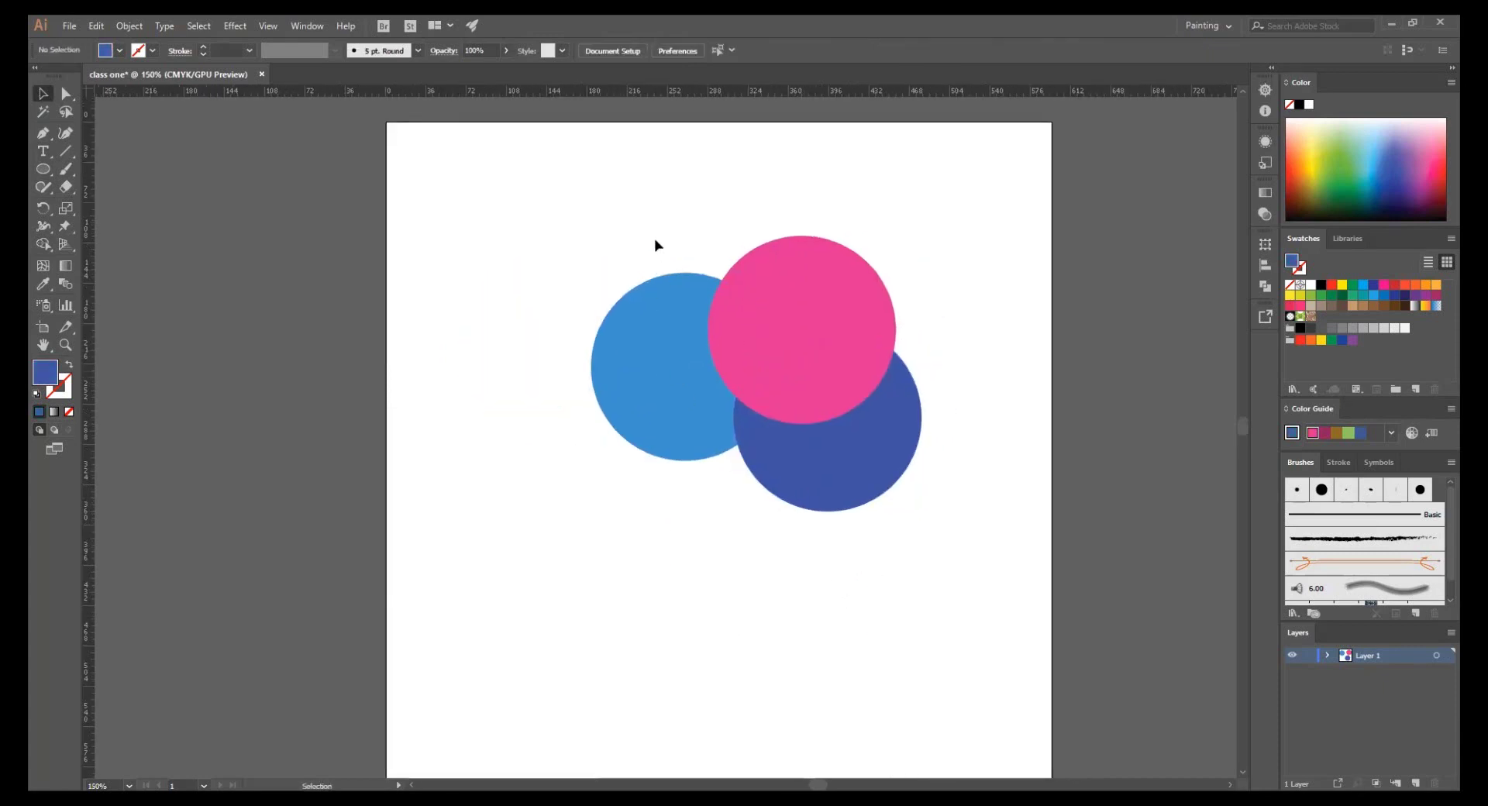
{"action": "mouse_move", "coordinate": [655, 245]}
{"action": "left_mouse_down"}
{"action": "mouse_move", "coordinate": [827, 408]}
{"action": "mouse_move", "coordinate": [766, 483]}
{"action": "left_mouse_up"}
{"action": "left_click", "coordinate": [973, 509]}
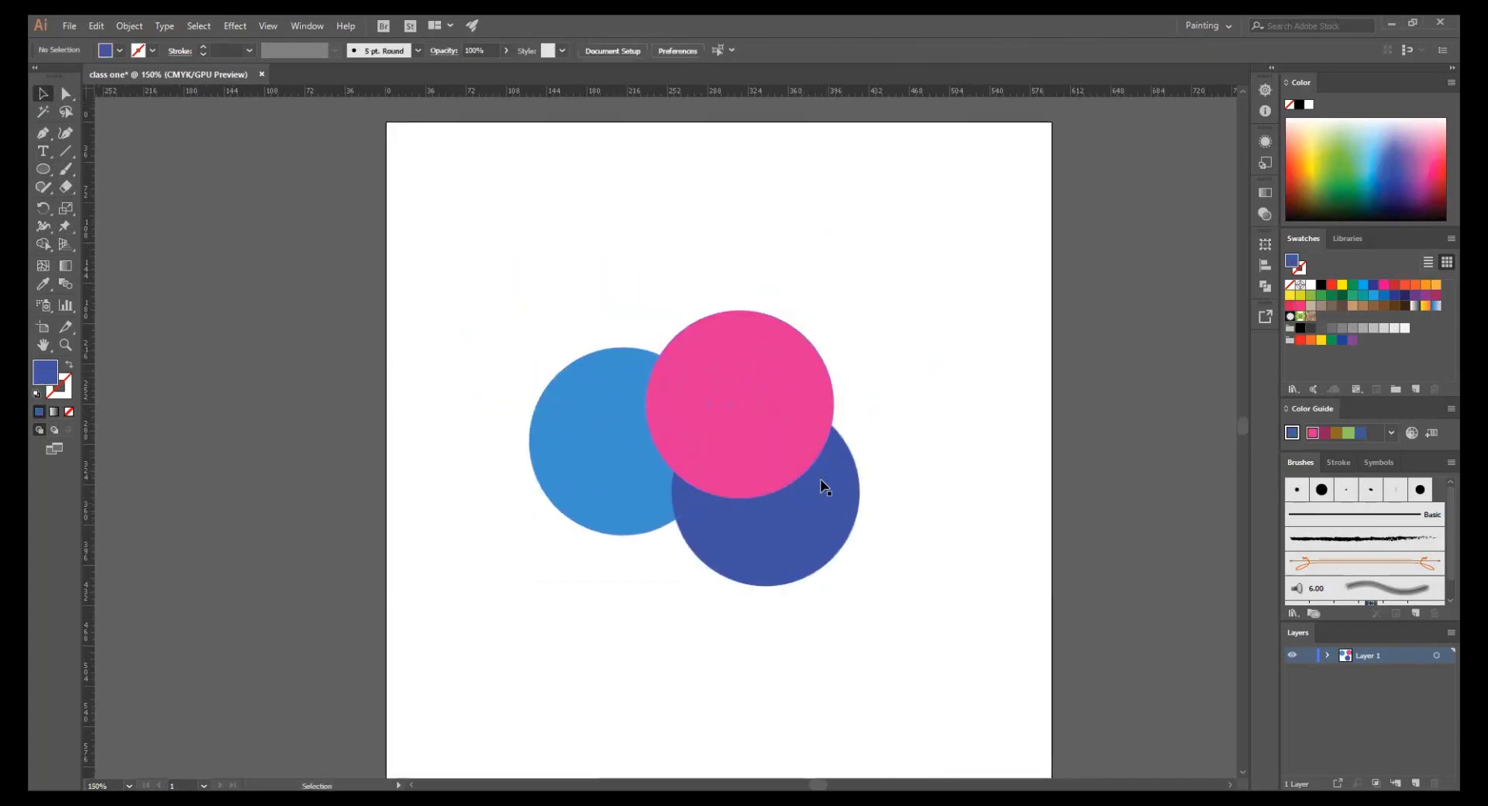
- Click through the pink, dark-blue and light-blue circles to select each one
{"action": "left_click", "coordinate": [774, 445]}
{"action": "left_click", "coordinate": [749, 523]}
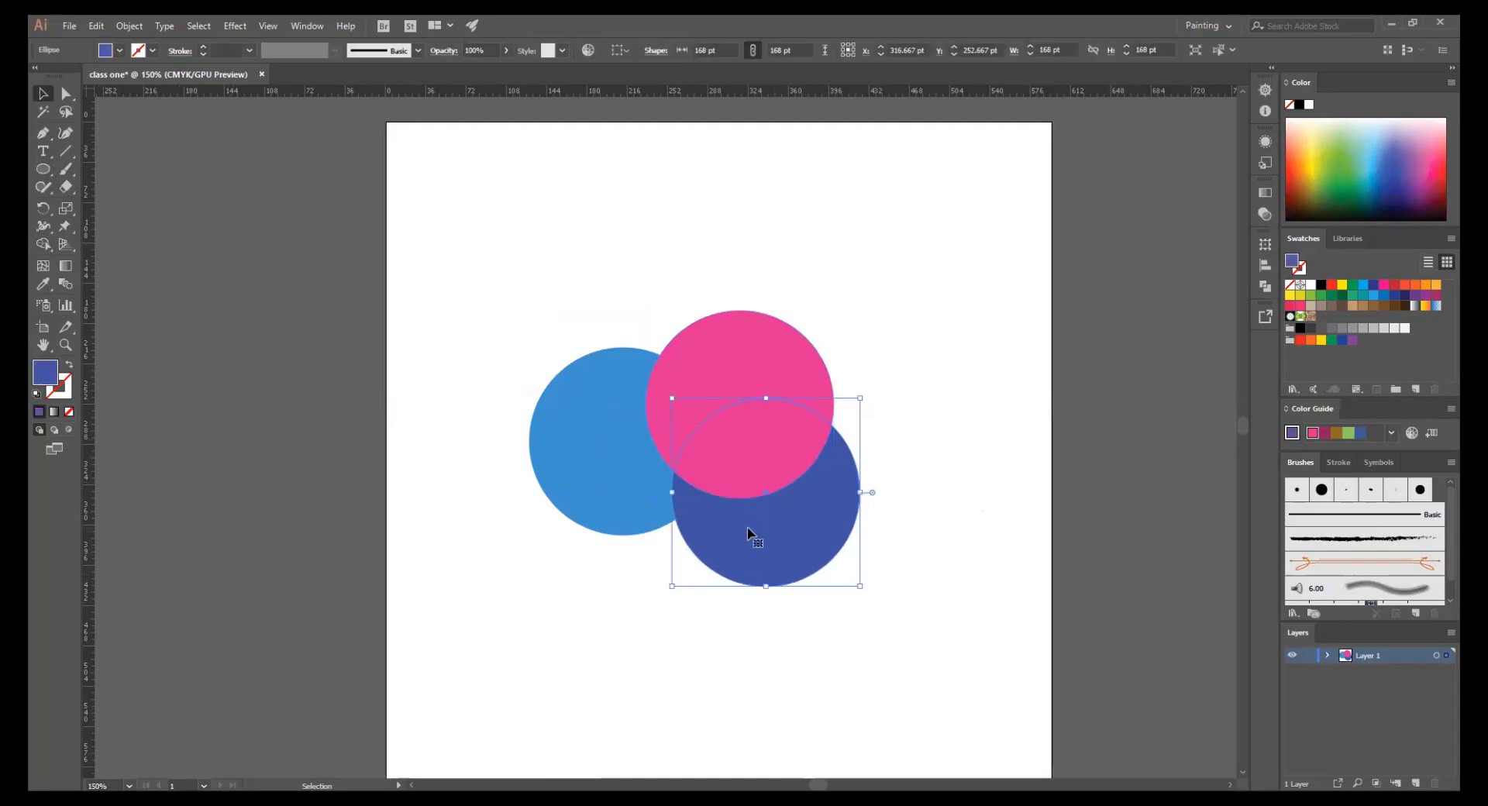
{"action": "left_click", "coordinate": [638, 496]}
{"action": "left_click", "coordinate": [639, 550]}
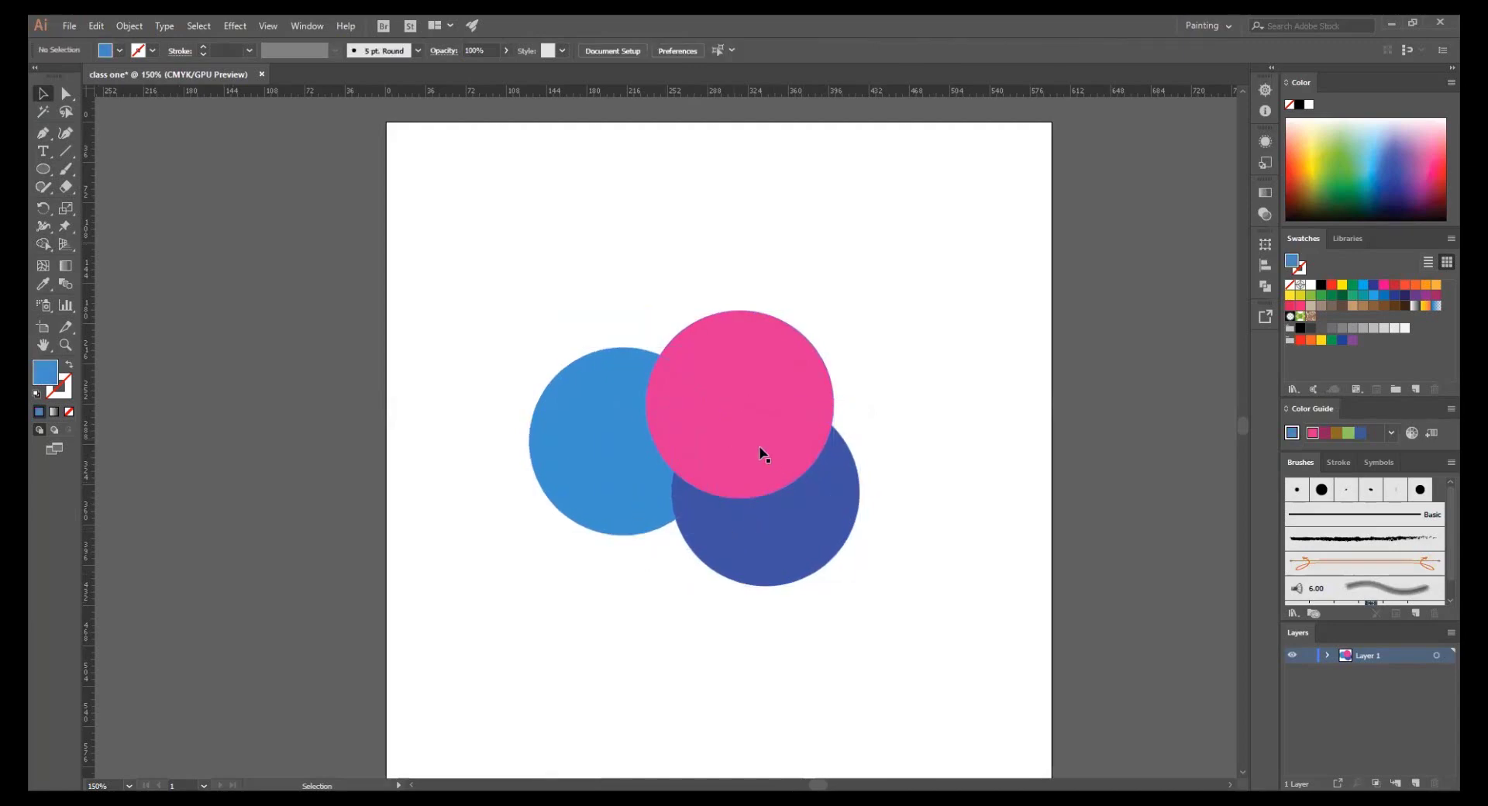
{"action": "left_click", "coordinate": [760, 455]}
{"action": "left_click", "coordinate": [777, 555]}
{"action": "left_click", "coordinate": [629, 521]}
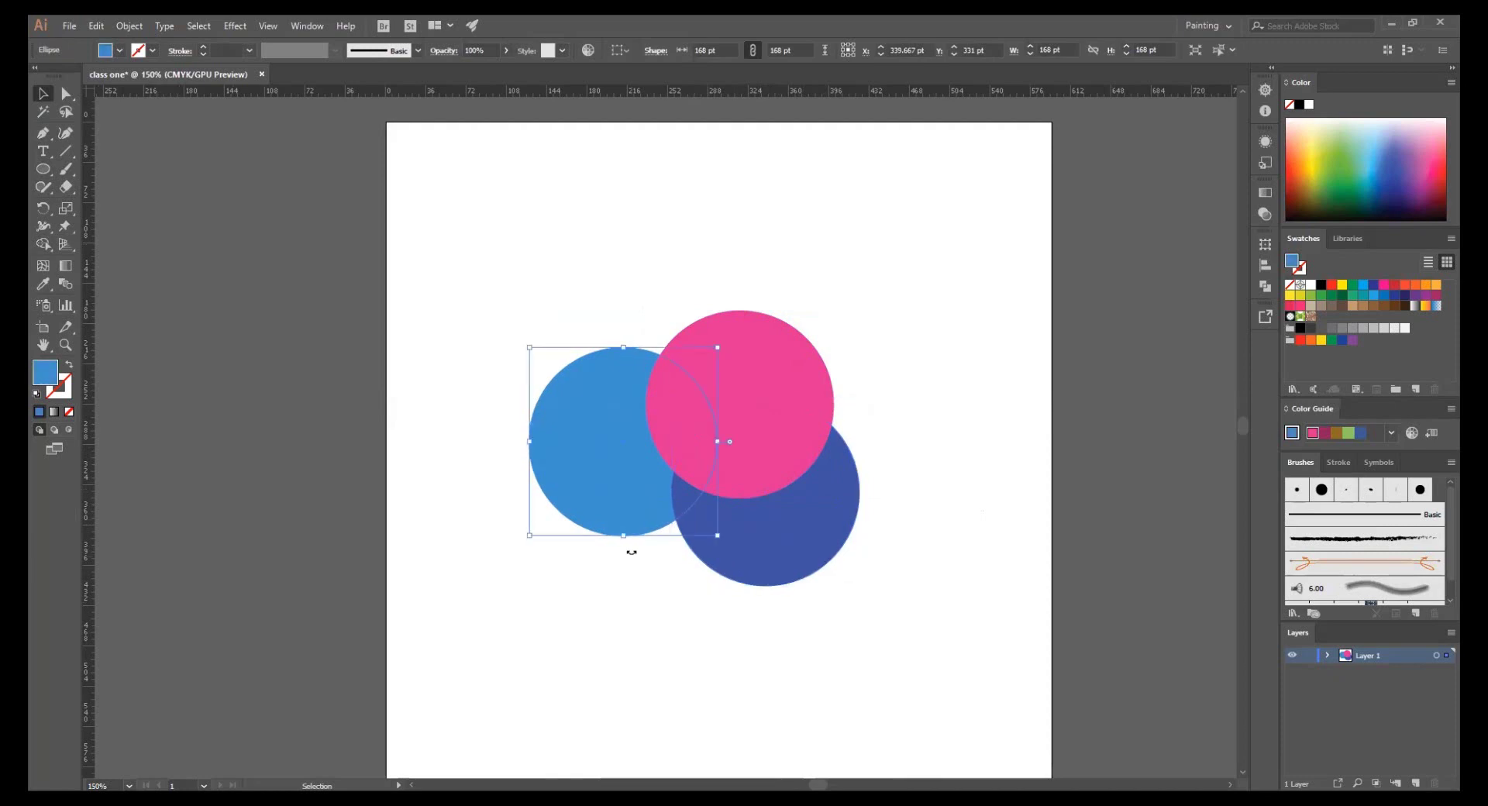
{"action": "left_click", "coordinate": [625, 599]}
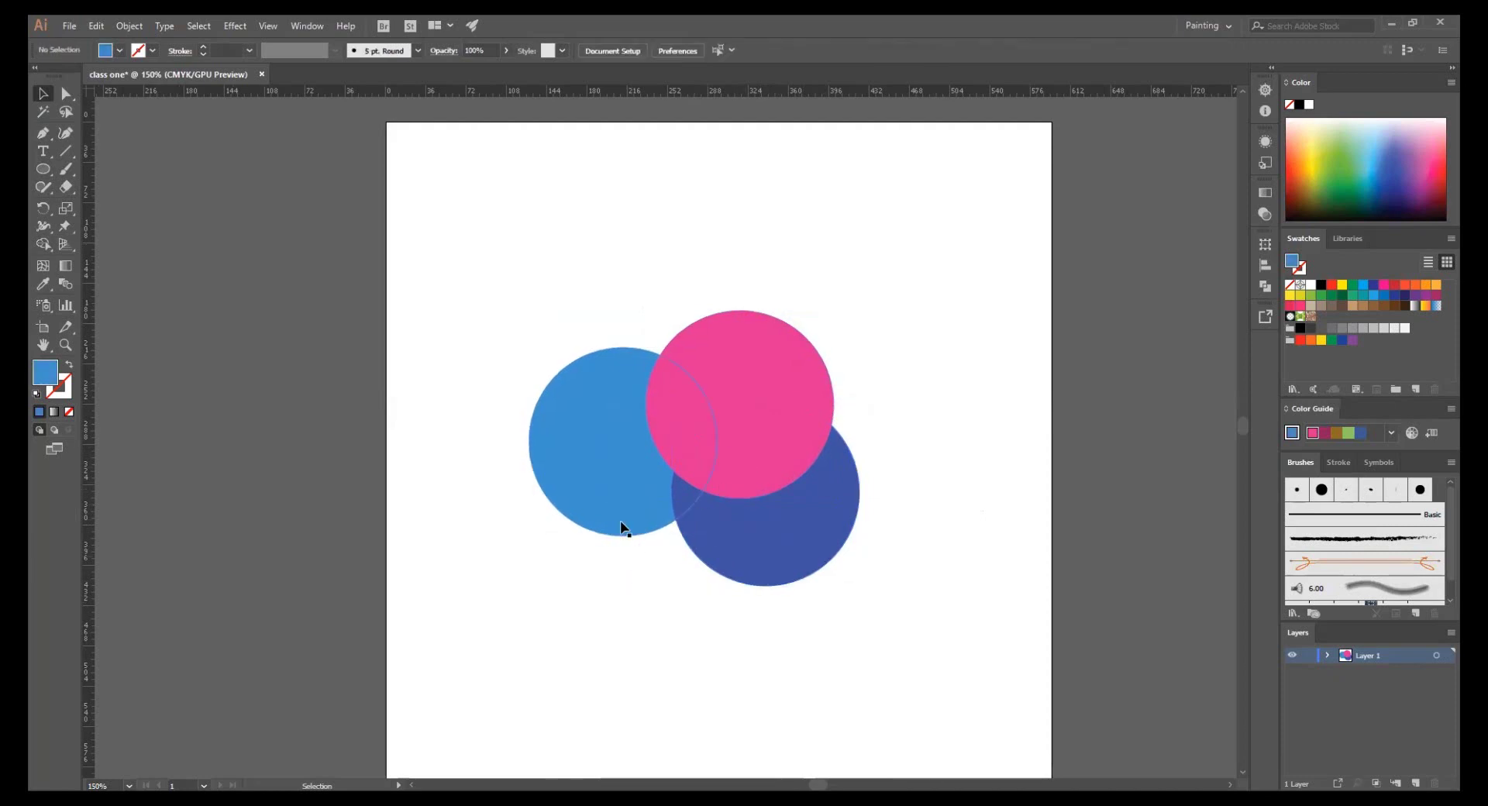
- Nudge light-blue down-right, pink up-left and dark-blue slightly right
{"action": "left_click_drag", "start_coordinate": [624, 514], "coordinate": [680, 602]}
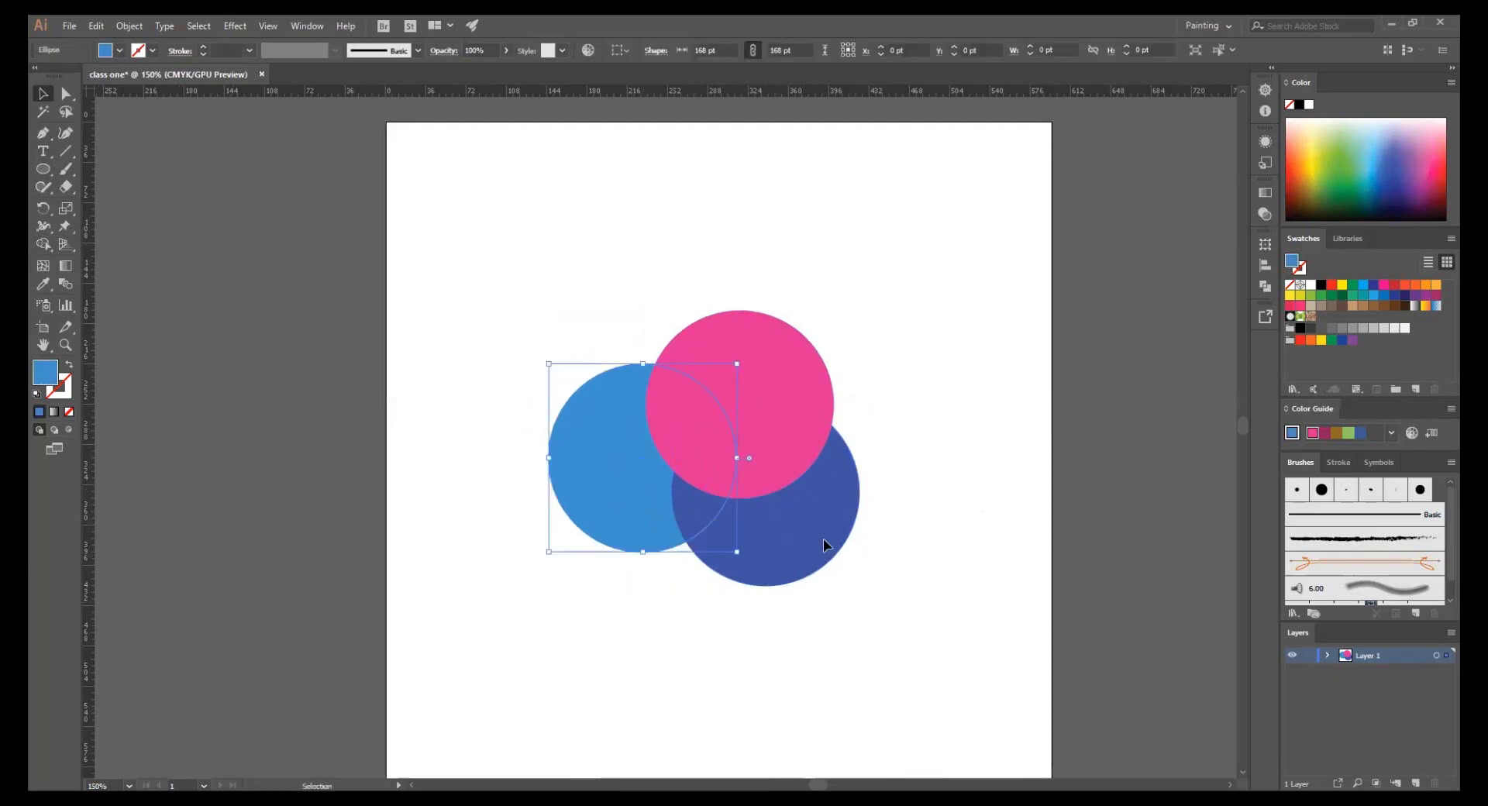
{"action": "left_click", "coordinate": [738, 568]}
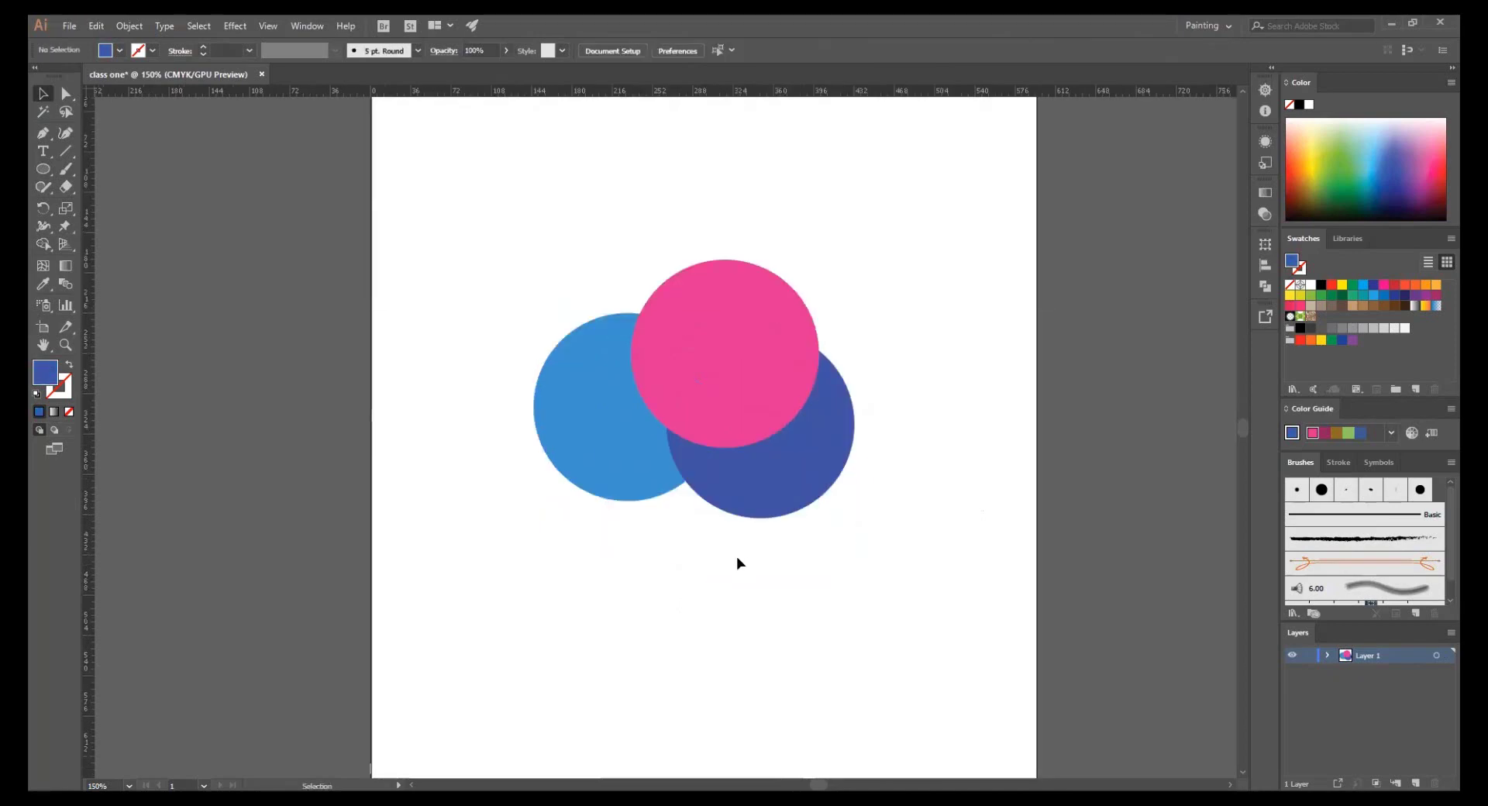
{"action": "left_click_drag", "start_coordinate": [745, 394], "coordinate": [733, 387]}
{"action": "left_click_drag", "start_coordinate": [749, 470], "coordinate": [761, 470]}
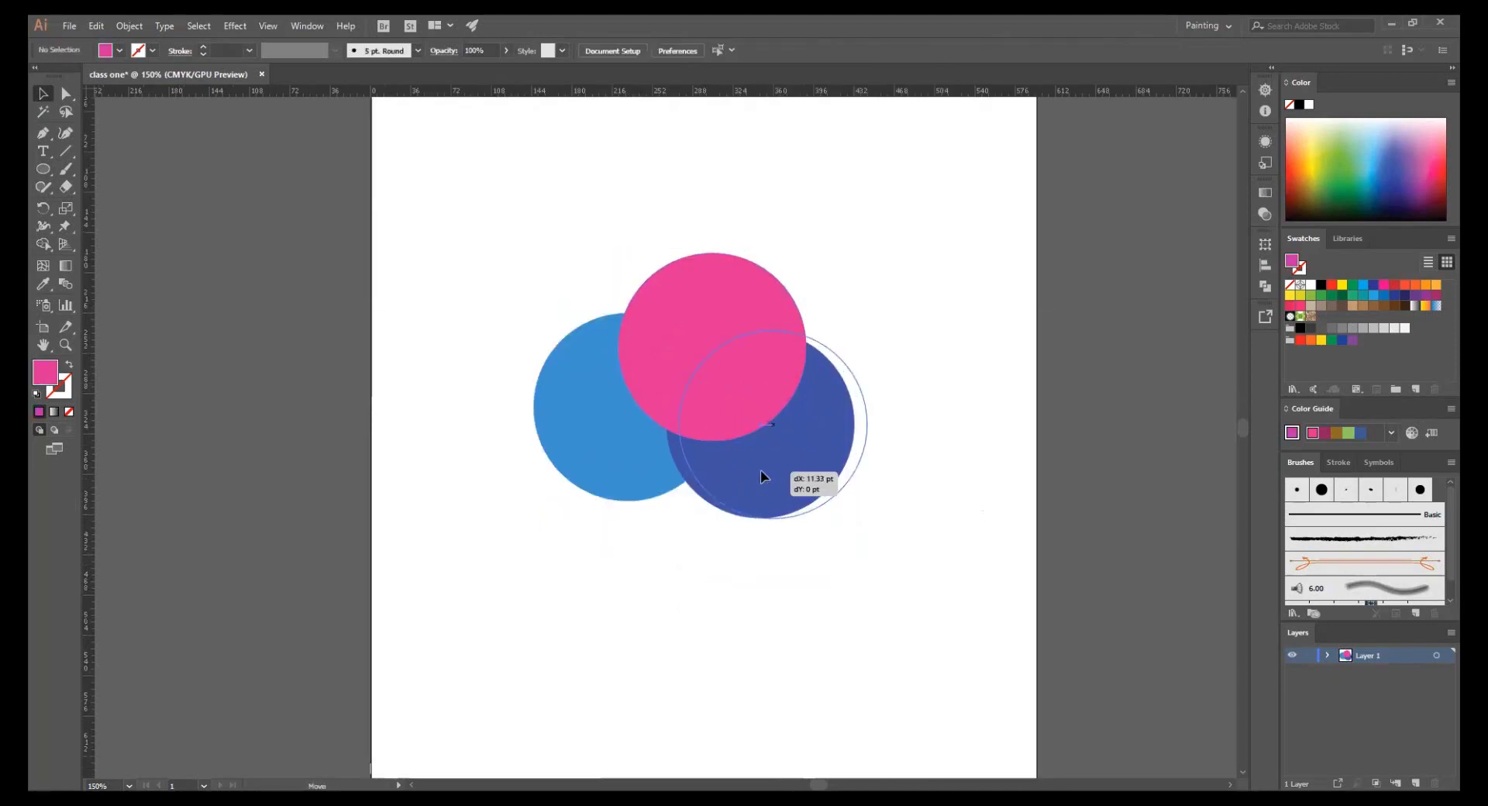
{"action": "left_click", "coordinate": [694, 378]}
- Send the pink circle behind both blue circles, then bring it back to front
{"action": "left_click", "coordinate": [685, 555]}
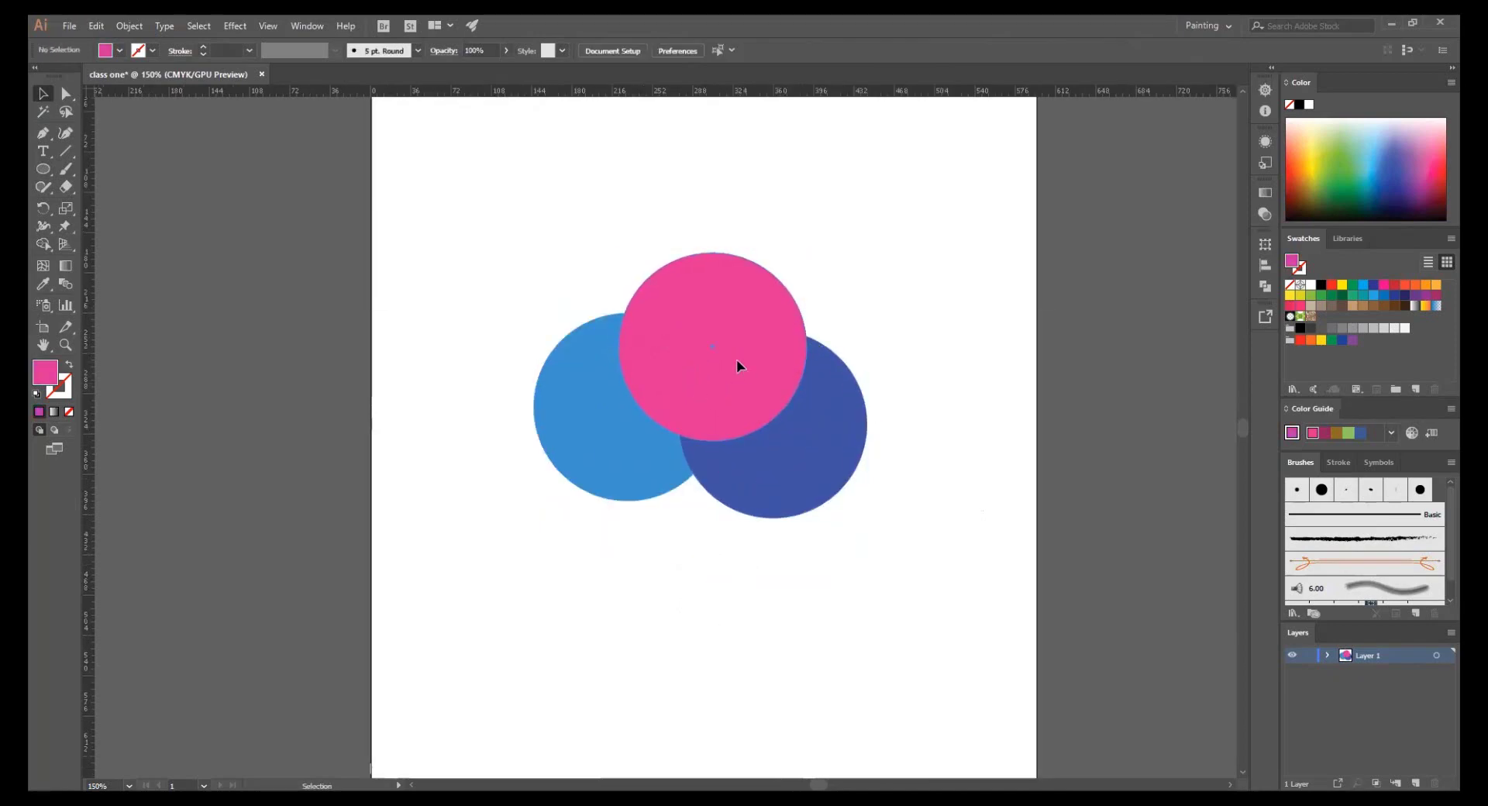
{"action": "left_click", "coordinate": [738, 365]}
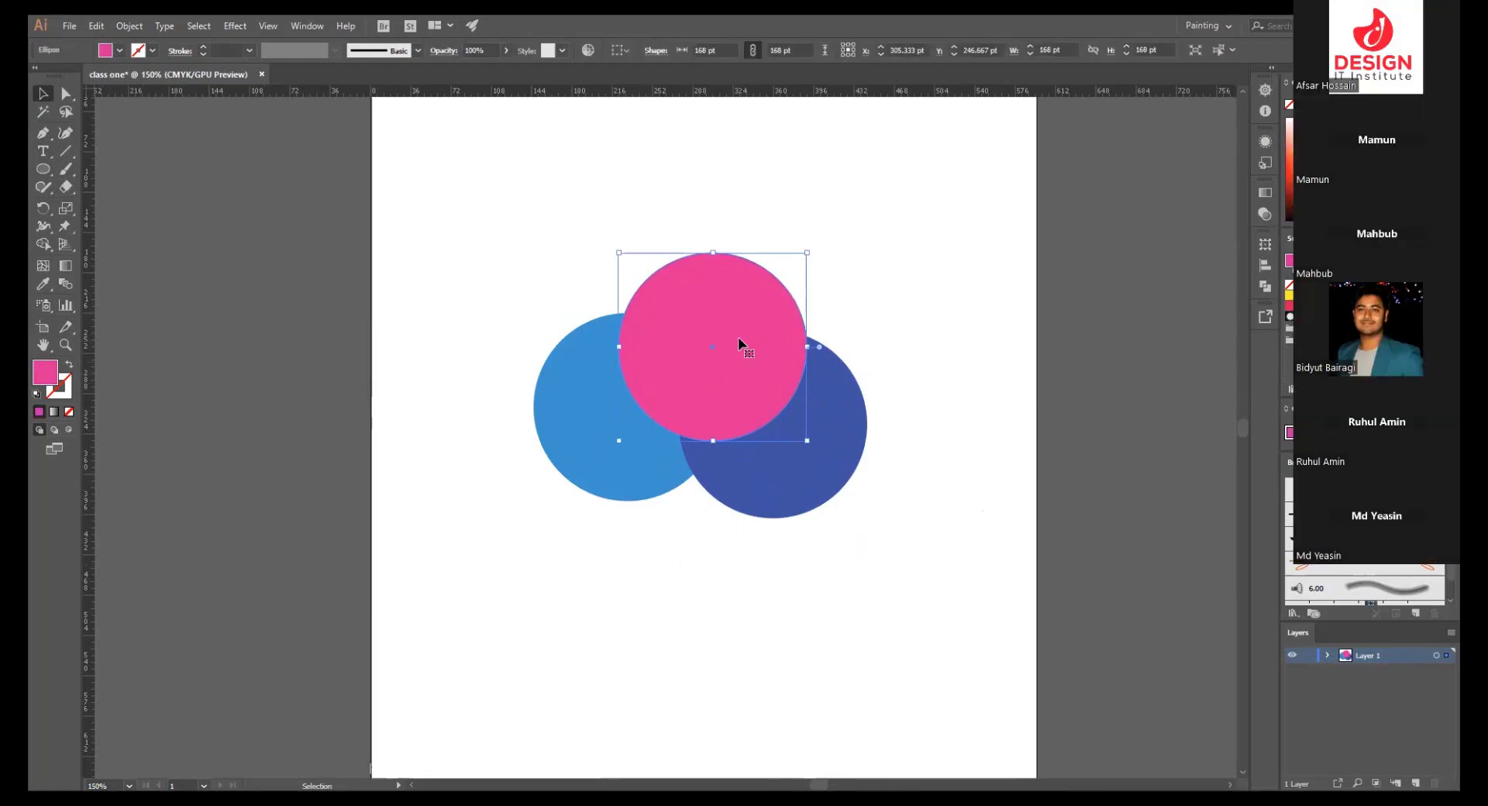
{"action": "right_click", "coordinate": [738, 342]}
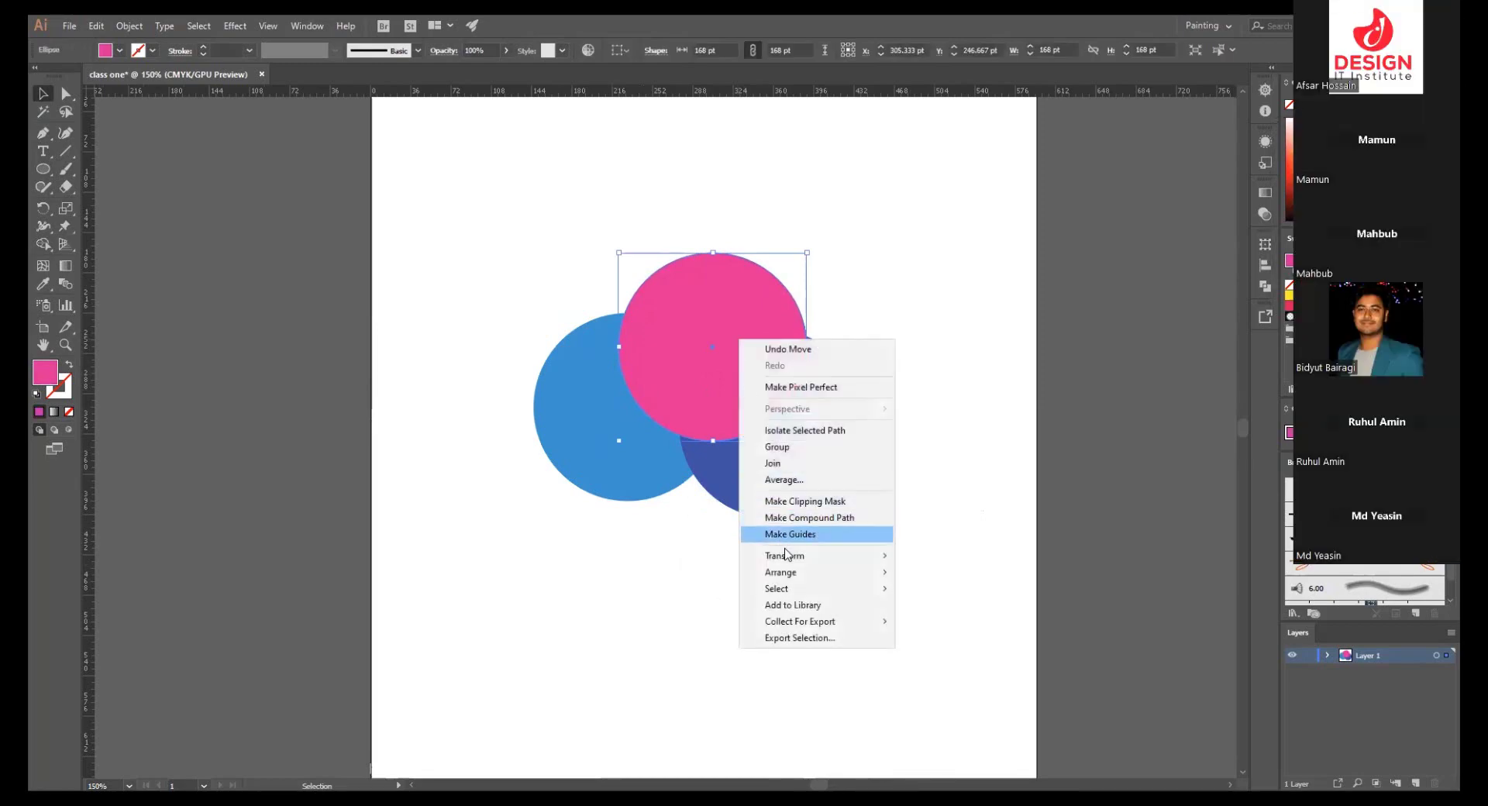
{"action": "mouse_move", "coordinate": [814, 572]}
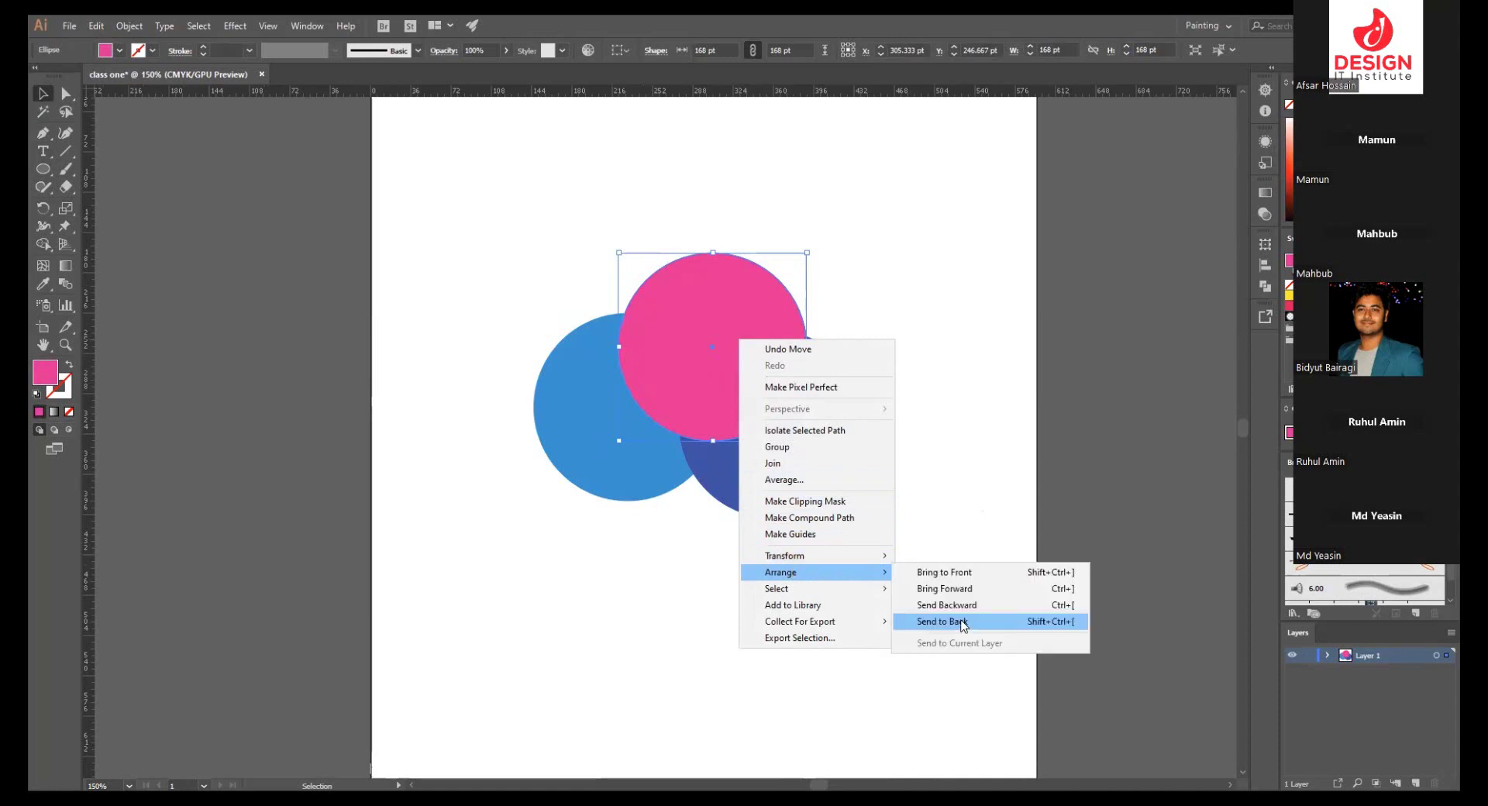
{"action": "left_click", "coordinate": [961, 622]}
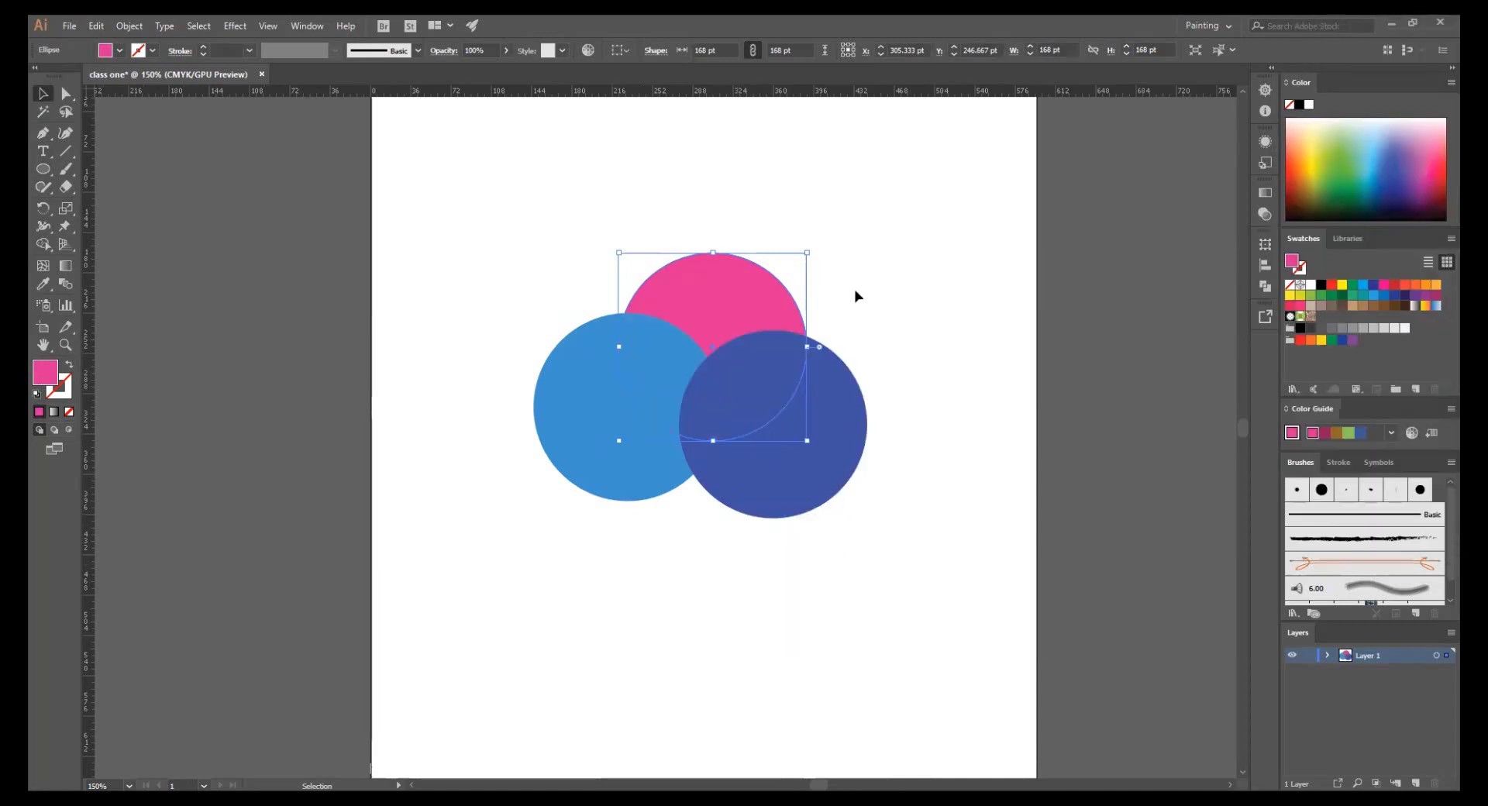
{"action": "right_click", "coordinate": [756, 279]}
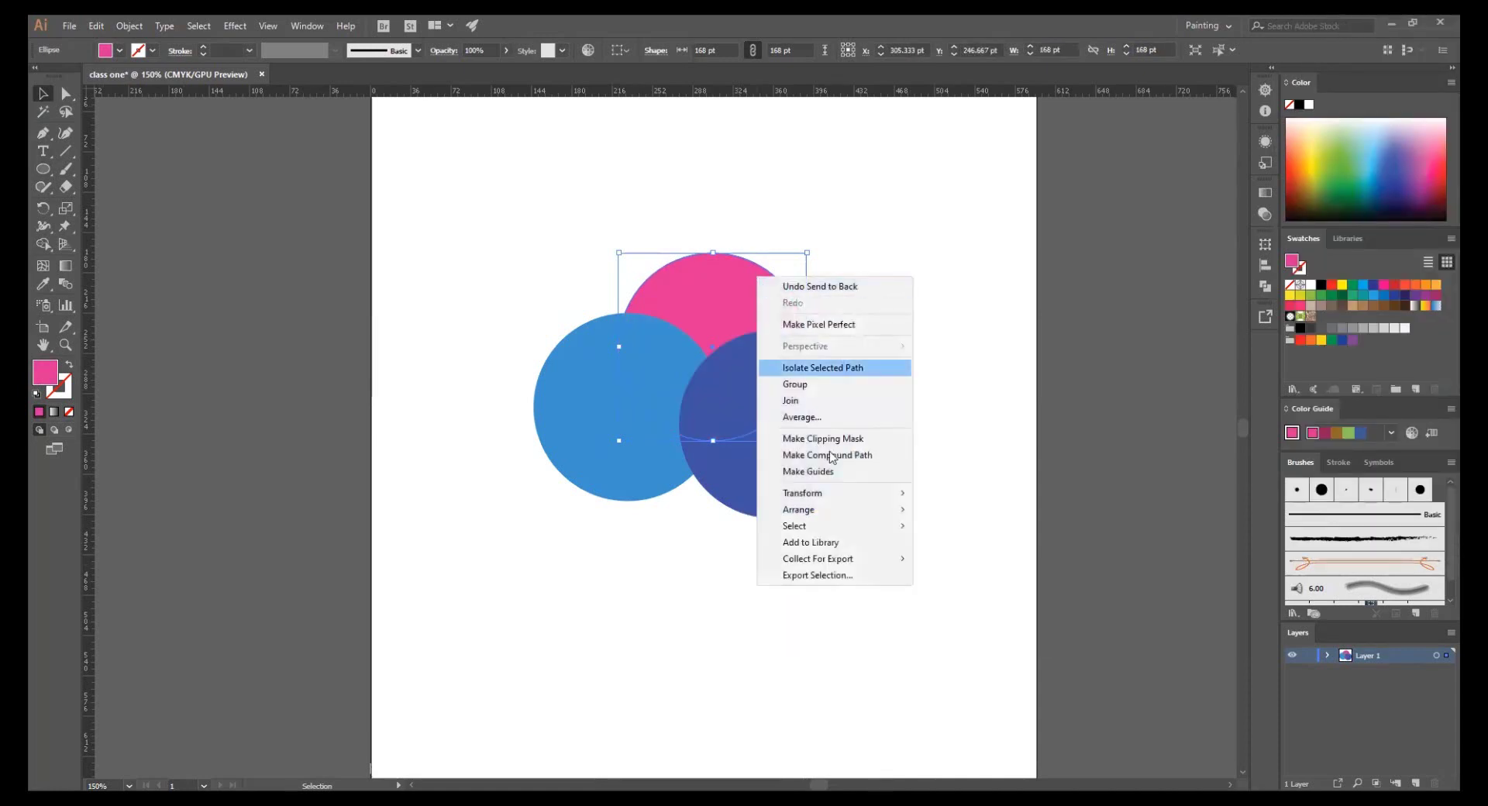
{"action": "left_click", "coordinate": [966, 511]}
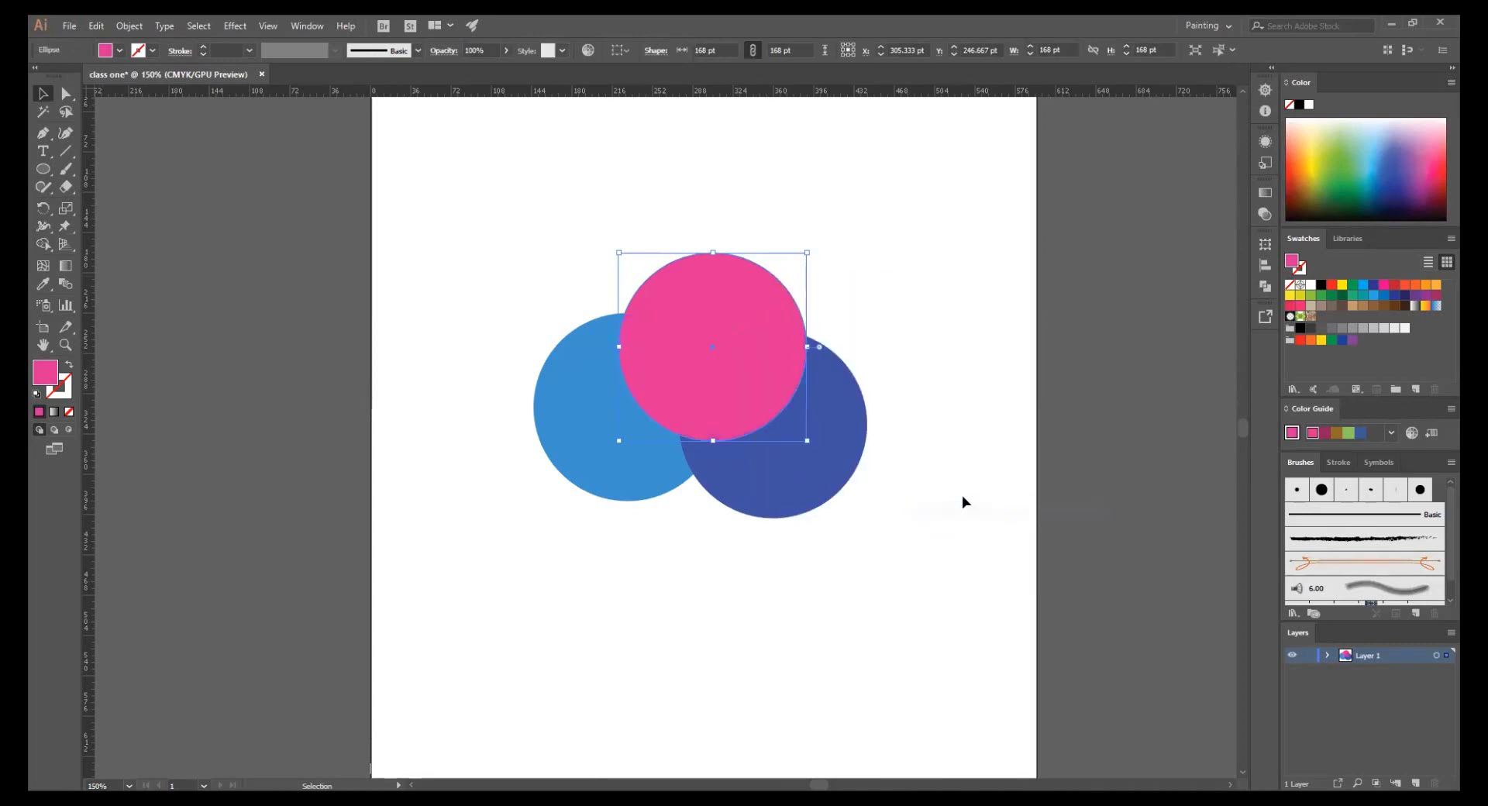
- Send pink behind the blues, then dark-blue, and finally light-blue to the very back
{"action": "right_click", "coordinate": [723, 299]}
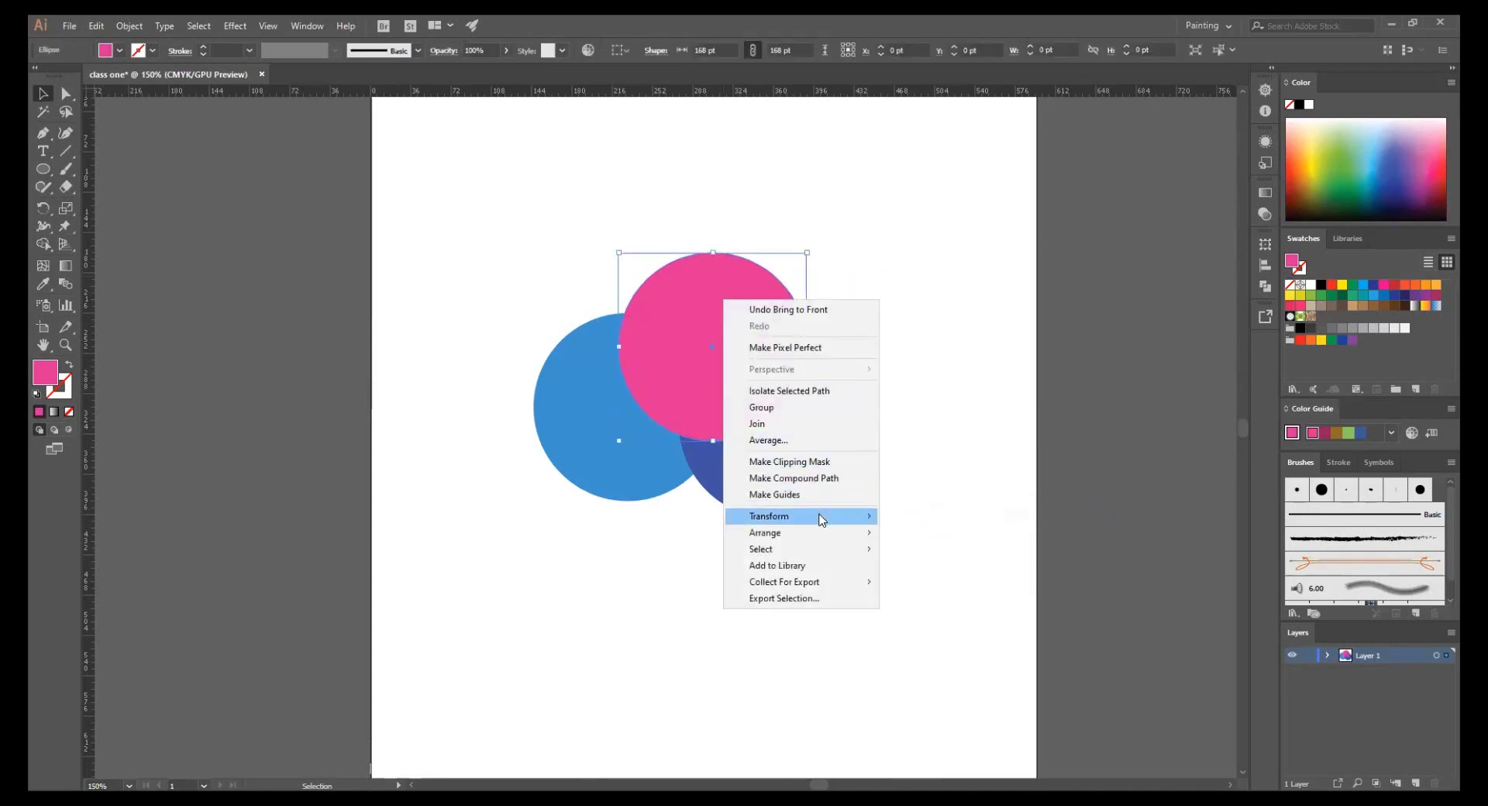
{"action": "mouse_move", "coordinate": [765, 533]}
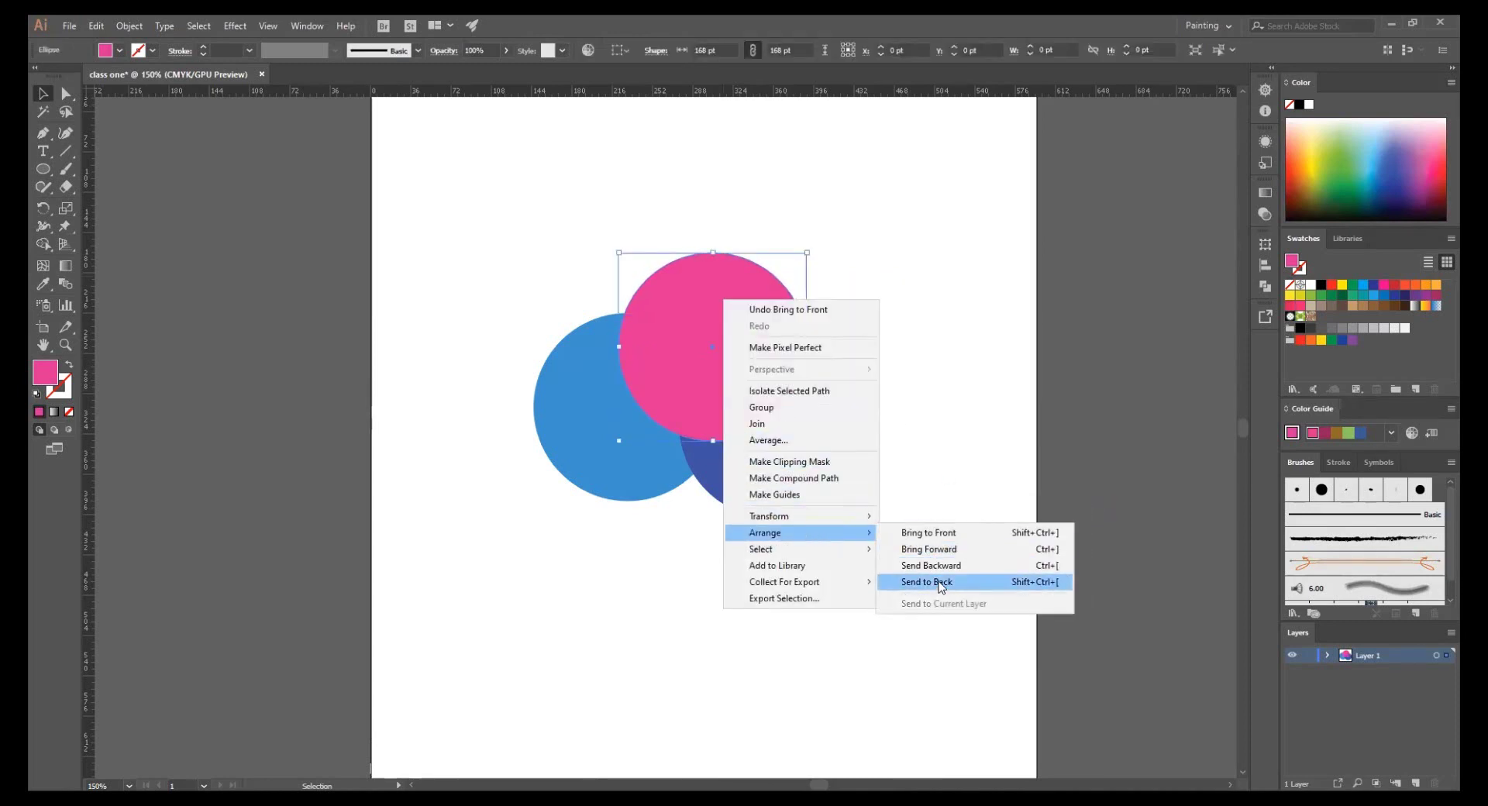
{"action": "left_click", "coordinate": [940, 586]}
{"action": "left_click", "coordinate": [791, 422]}
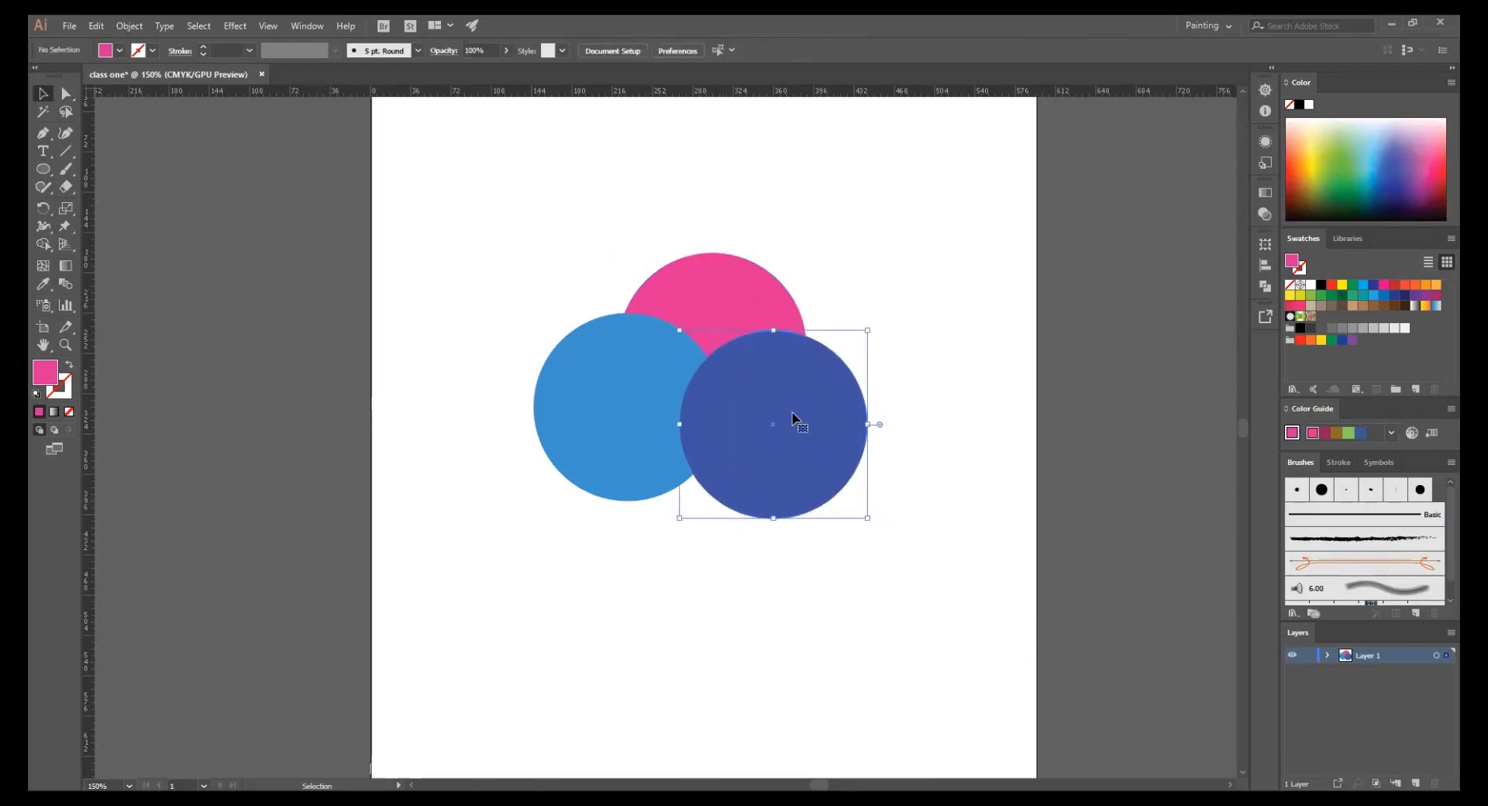
{"action": "right_click", "coordinate": [777, 394]}
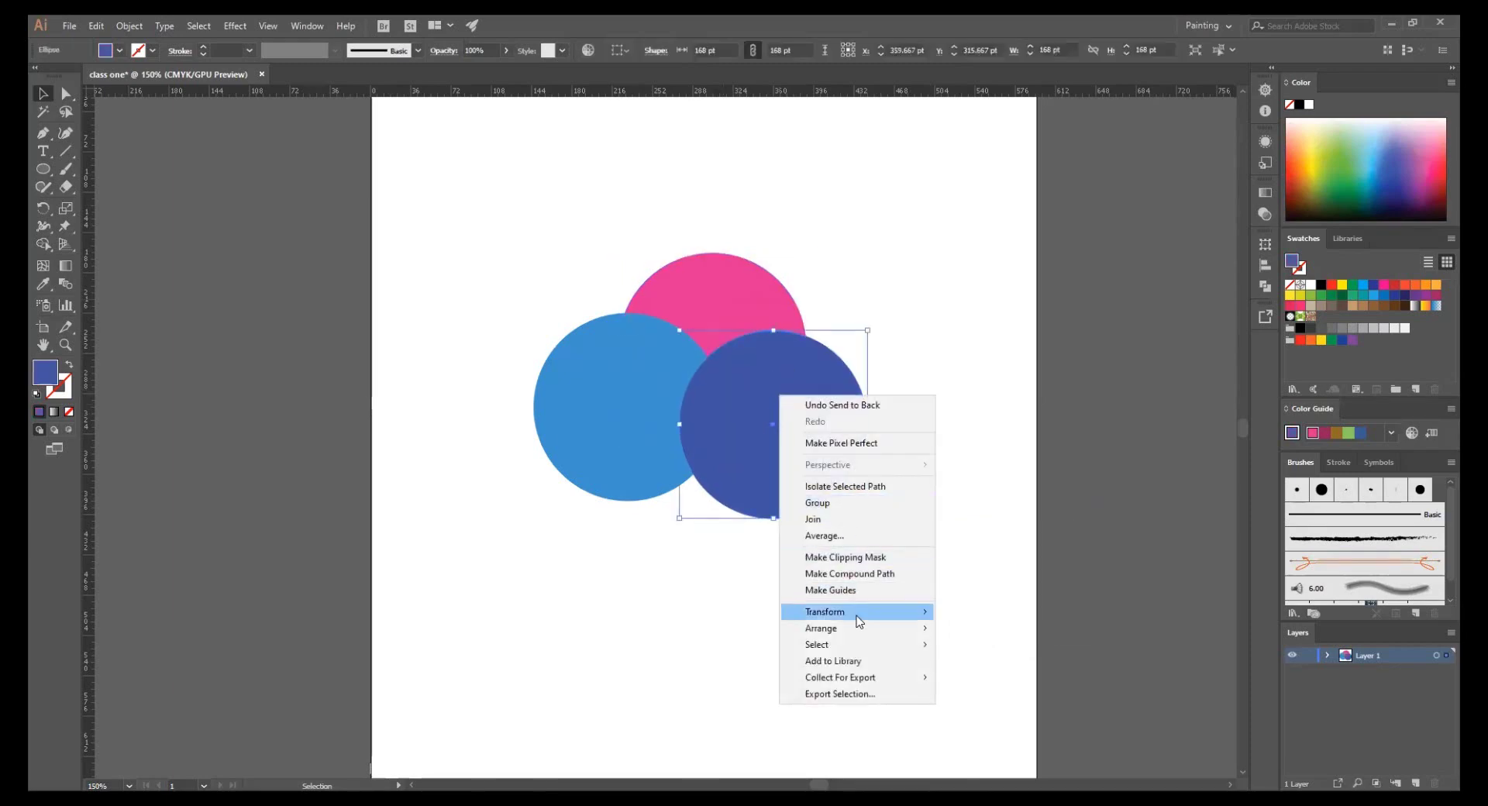
{"action": "left_click", "coordinate": [961, 674]}
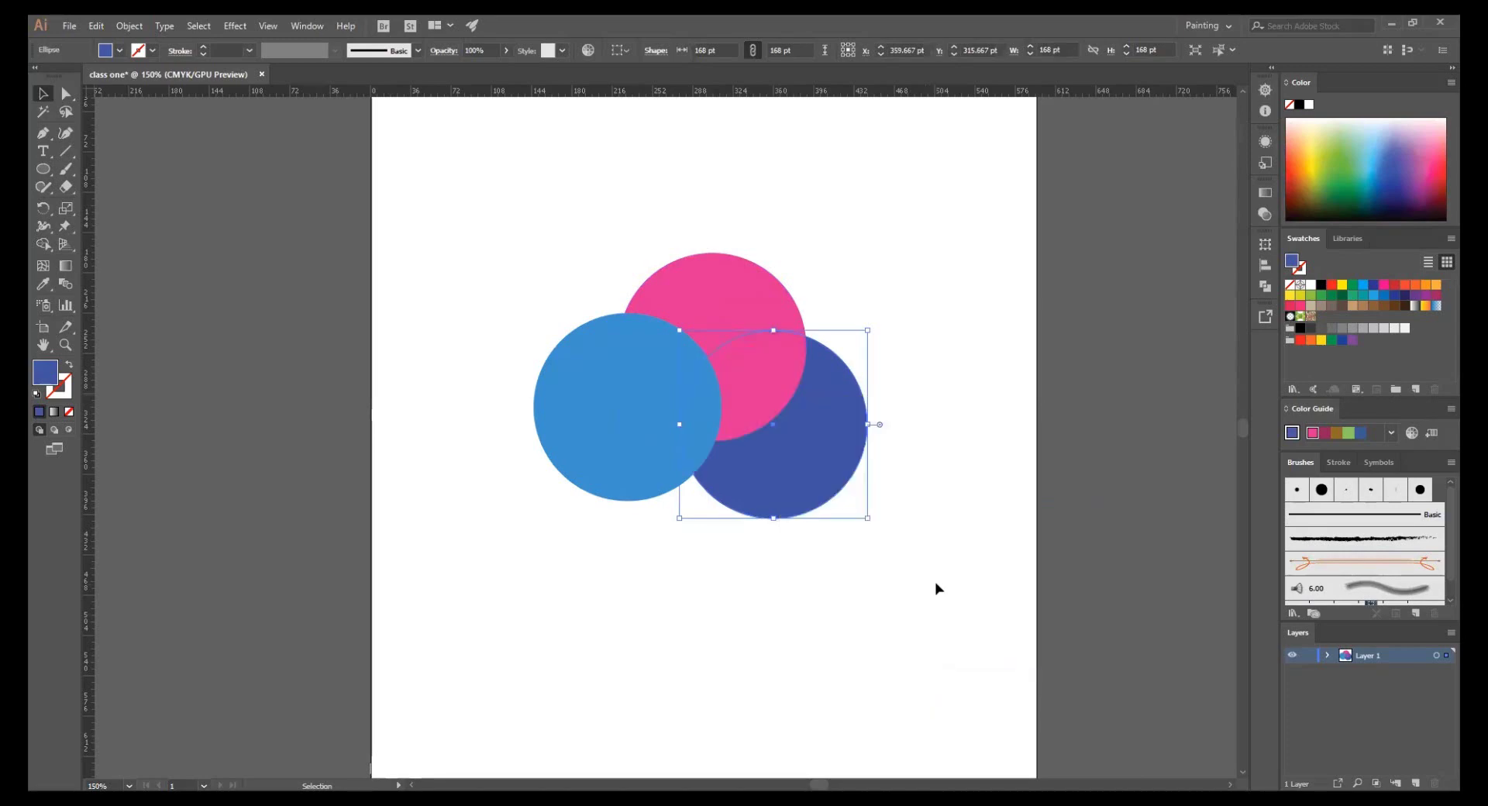
{"action": "left_click", "coordinate": [933, 588]}
{"action": "right_click", "coordinate": [665, 393]}
{"action": "mouse_move", "coordinate": [711, 626]}
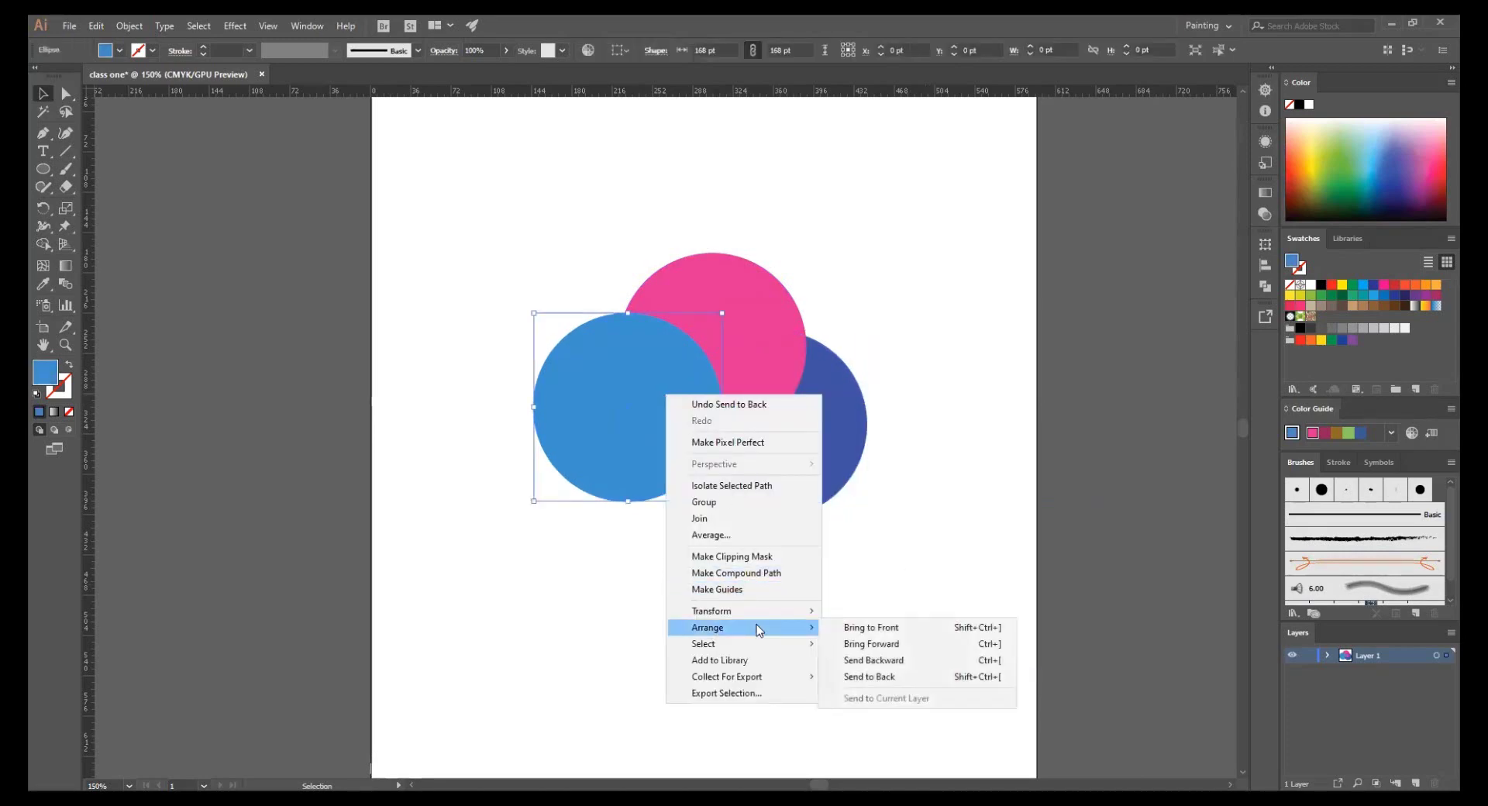
{"action": "left_click", "coordinate": [878, 676]}
{"action": "left_click", "coordinate": [881, 566]}
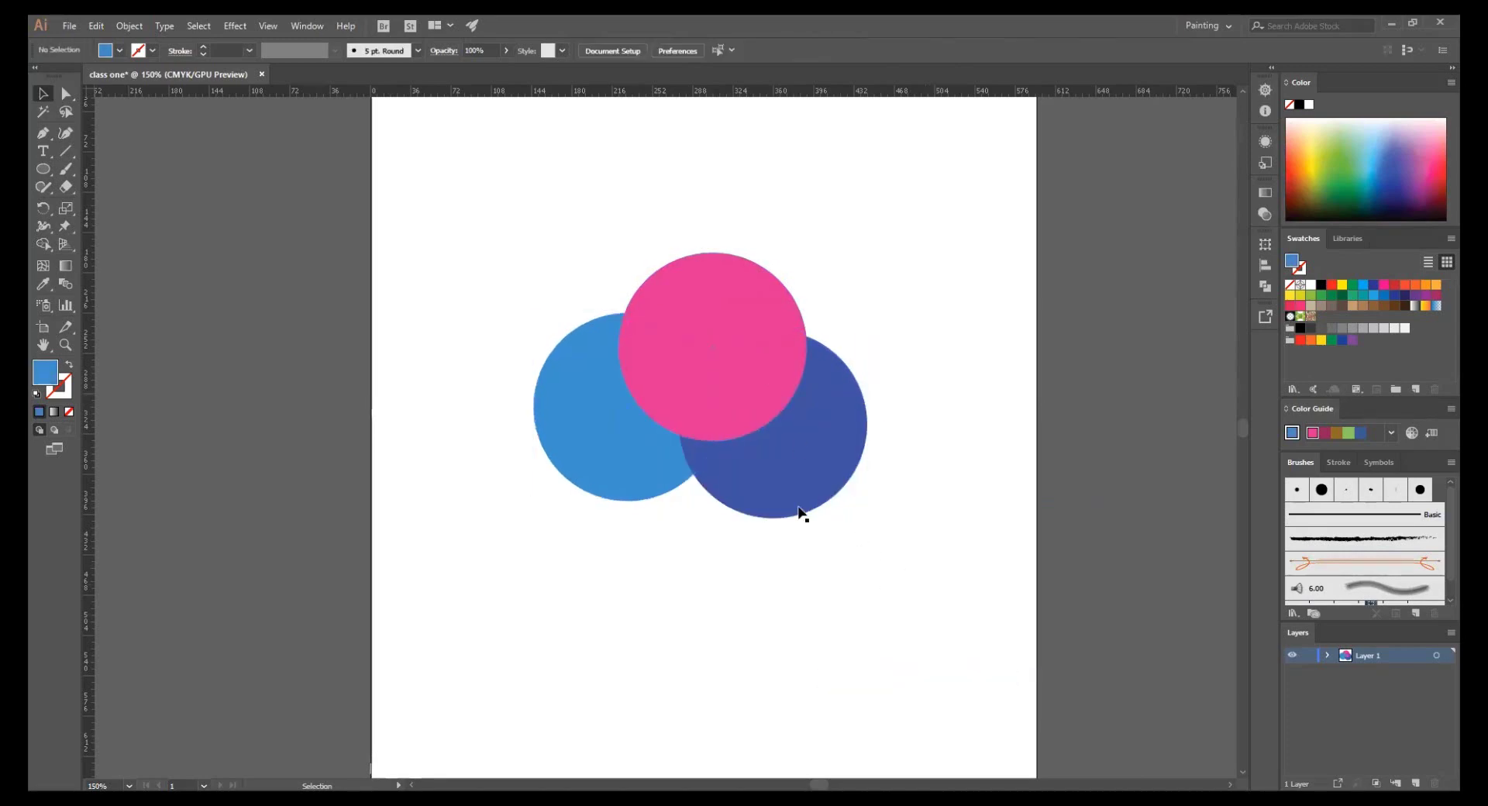
- Try selecting the three circles together and the pink circle on its own
{"action": "left_click_drag", "start_coordinate": [803, 583], "coordinate": [543, 224]}
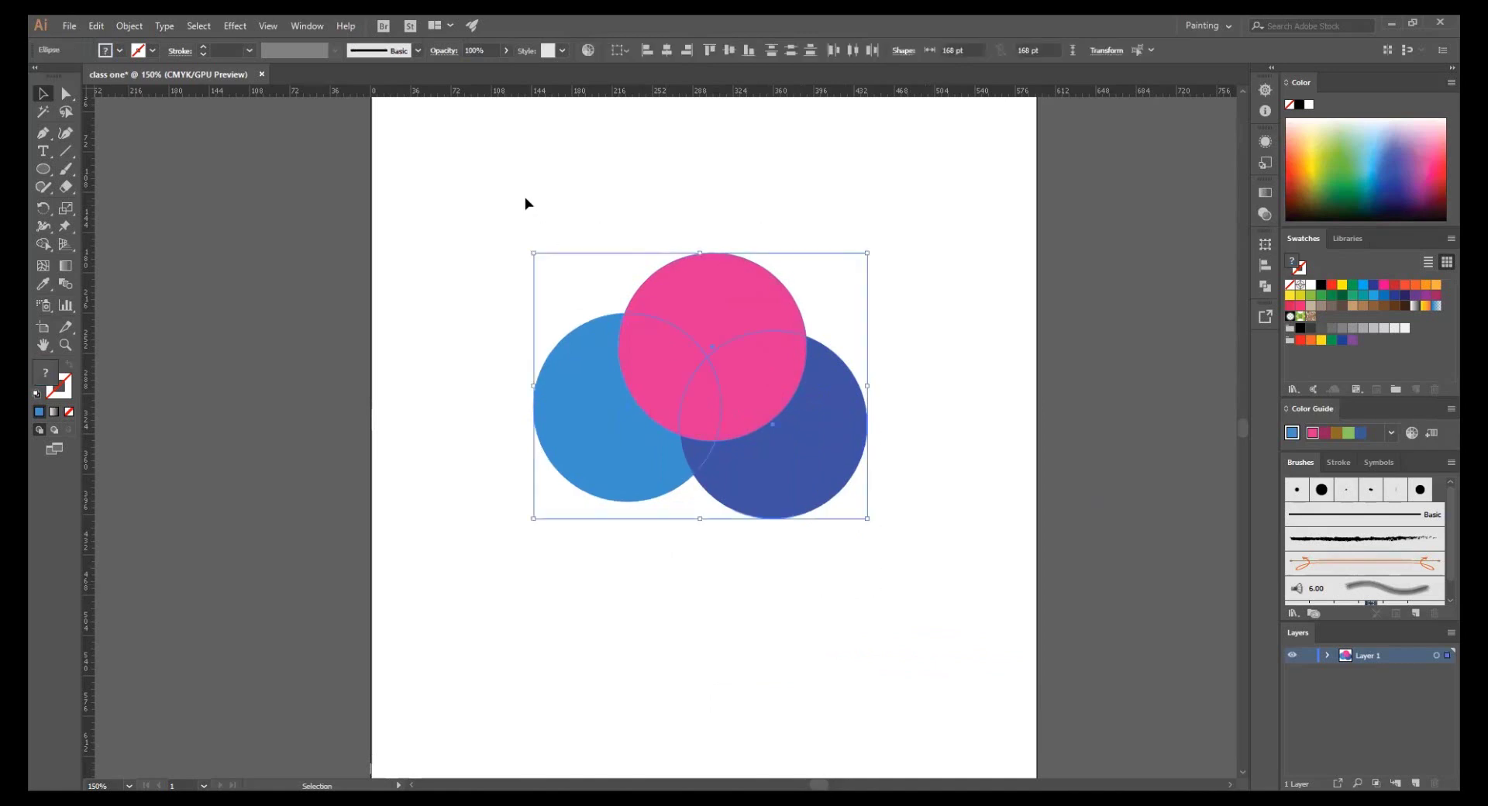
{"action": "left_click", "coordinate": [862, 589]}
{"action": "left_click_drag", "start_coordinate": [797, 516], "coordinate": [440, 202]}
{"action": "left_click", "coordinate": [439, 202]}
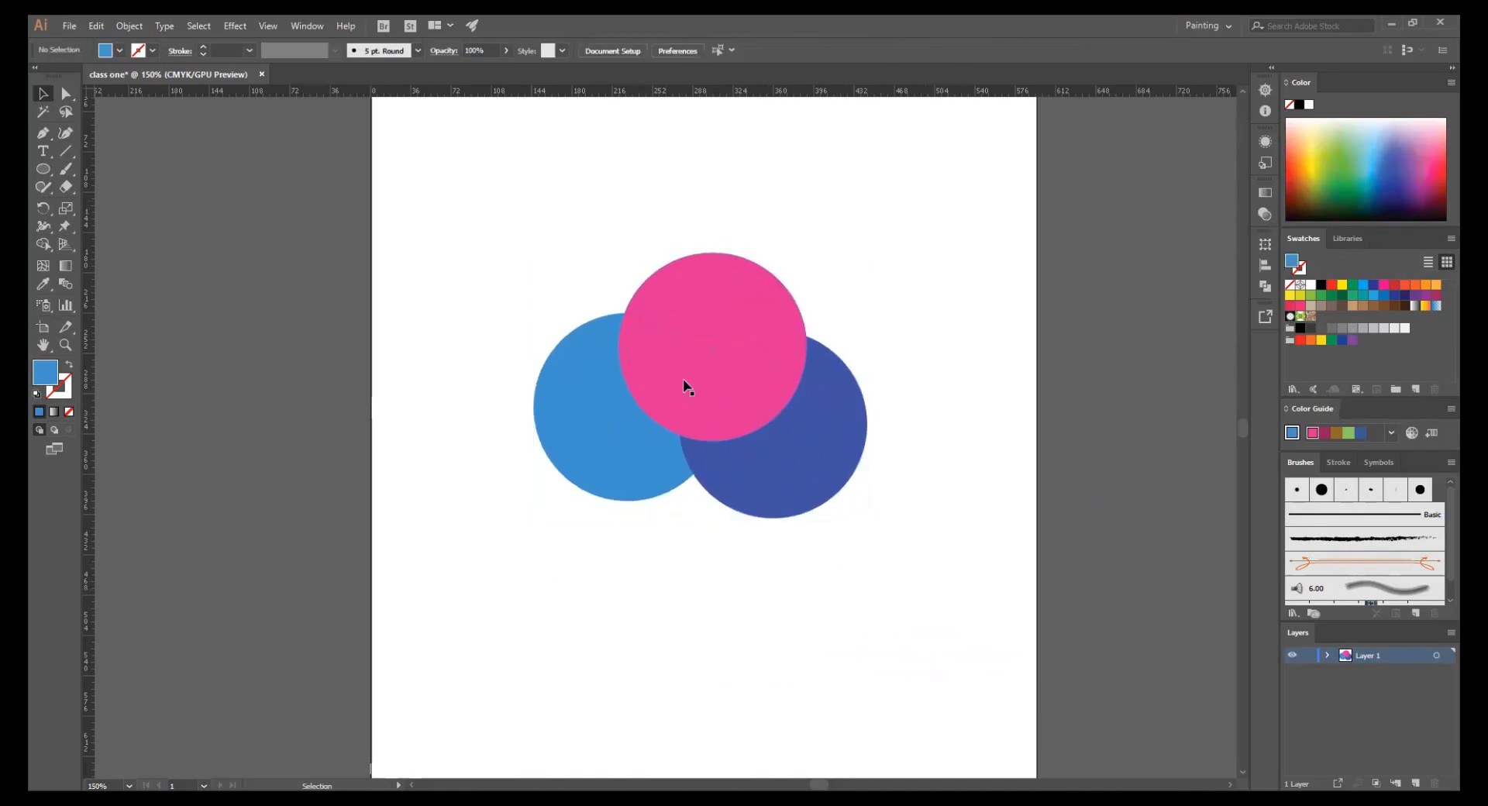
{"action": "left_click", "coordinate": [682, 379]}
{"action": "left_click", "coordinate": [635, 548]}
{"action": "left_click", "coordinate": [621, 462]}
{"action": "mouse_move", "coordinate": [827, 566]}
{"action": "left_mouse_down"}
{"action": "mouse_move", "coordinate": [482, 218]}
{"action": "mouse_move", "coordinate": [857, 539]}
{"action": "mouse_move", "coordinate": [503, 236]}
{"action": "mouse_move", "coordinate": [747, 543]}
{"action": "left_mouse_up"}
{"action": "left_click", "coordinate": [865, 532]}
{"action": "left_click", "coordinate": [503, 236]}
- Zoom out to the whole page, marquee-select all three circles and hide selection edges
{"action": "key", "text": "ctrl+minus"}
{"action": "left_click", "coordinate": [736, 539]}
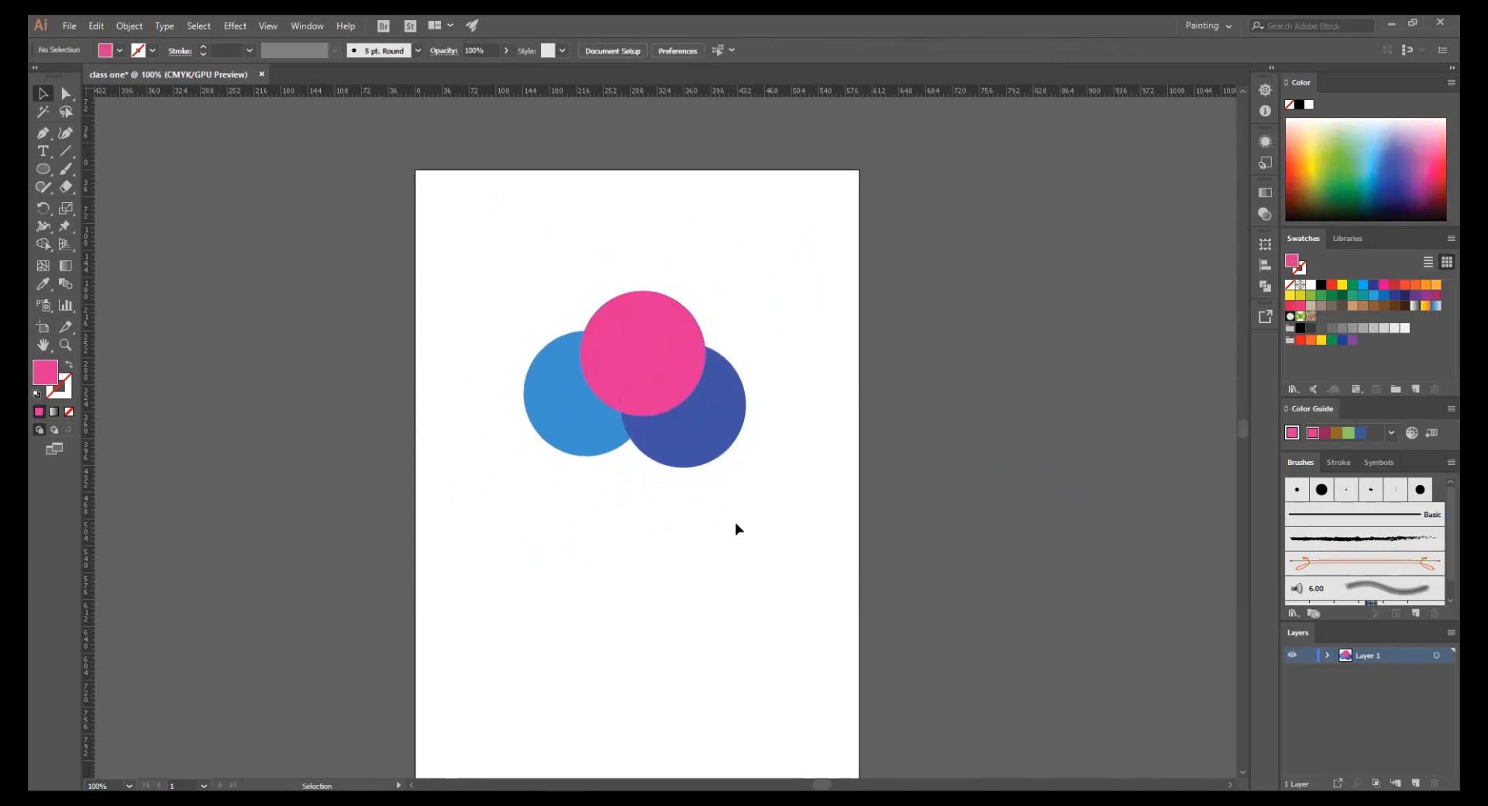
{"action": "scroll", "coordinate": [714, 487], "scroll_direction": "up", "scroll_amount": 3}
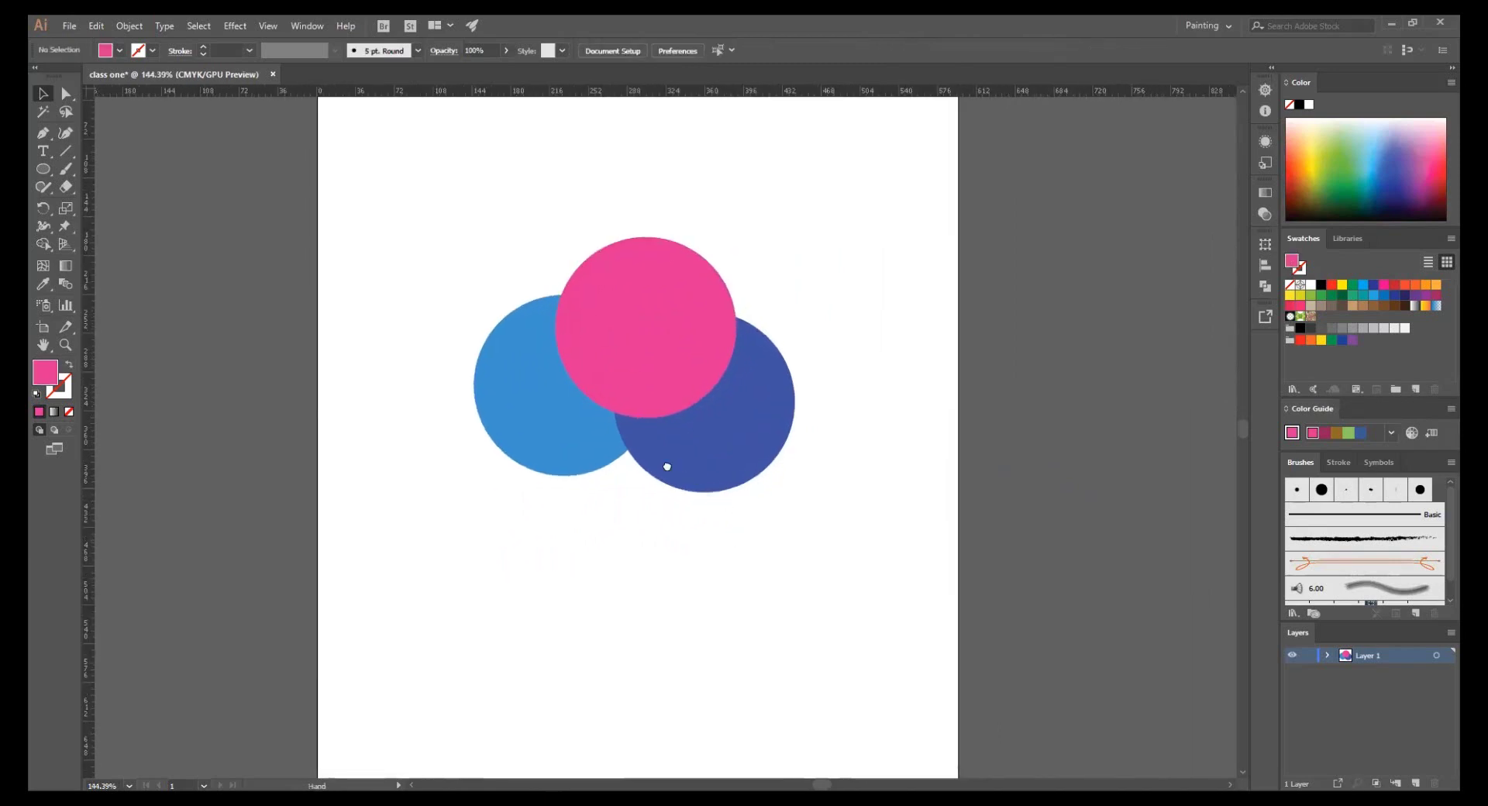
{"action": "left_click", "coordinate": [638, 326]}
{"action": "left_click", "coordinate": [659, 545]}
{"action": "left_click_drag", "start_coordinate": [711, 532], "coordinate": [469, 259]}
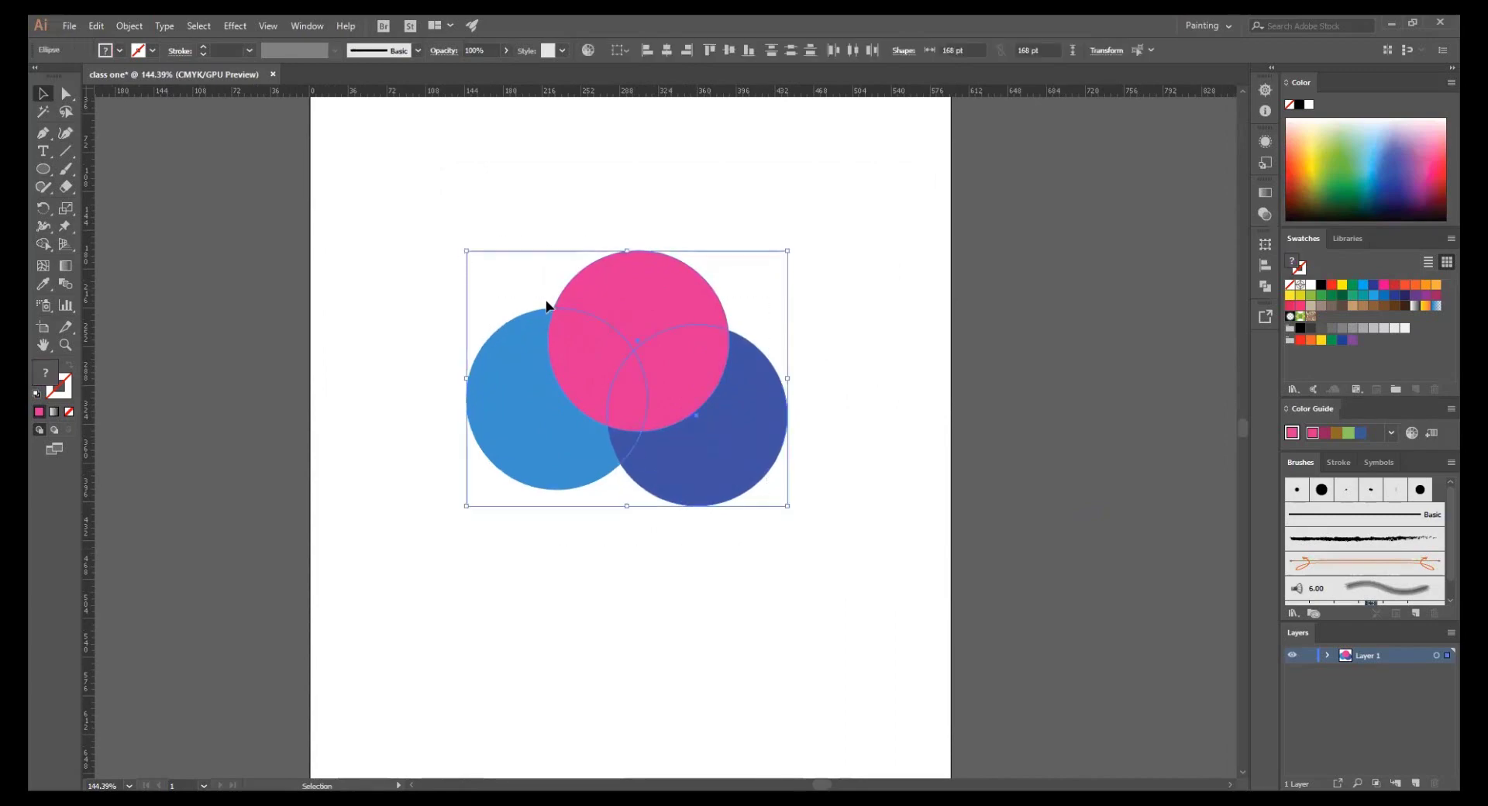
{"action": "key", "text": "ctrl+h"}
- Nudge the pink circle slightly down
{"action": "left_click", "coordinate": [669, 380]}
{"action": "left_click", "coordinate": [670, 573]}
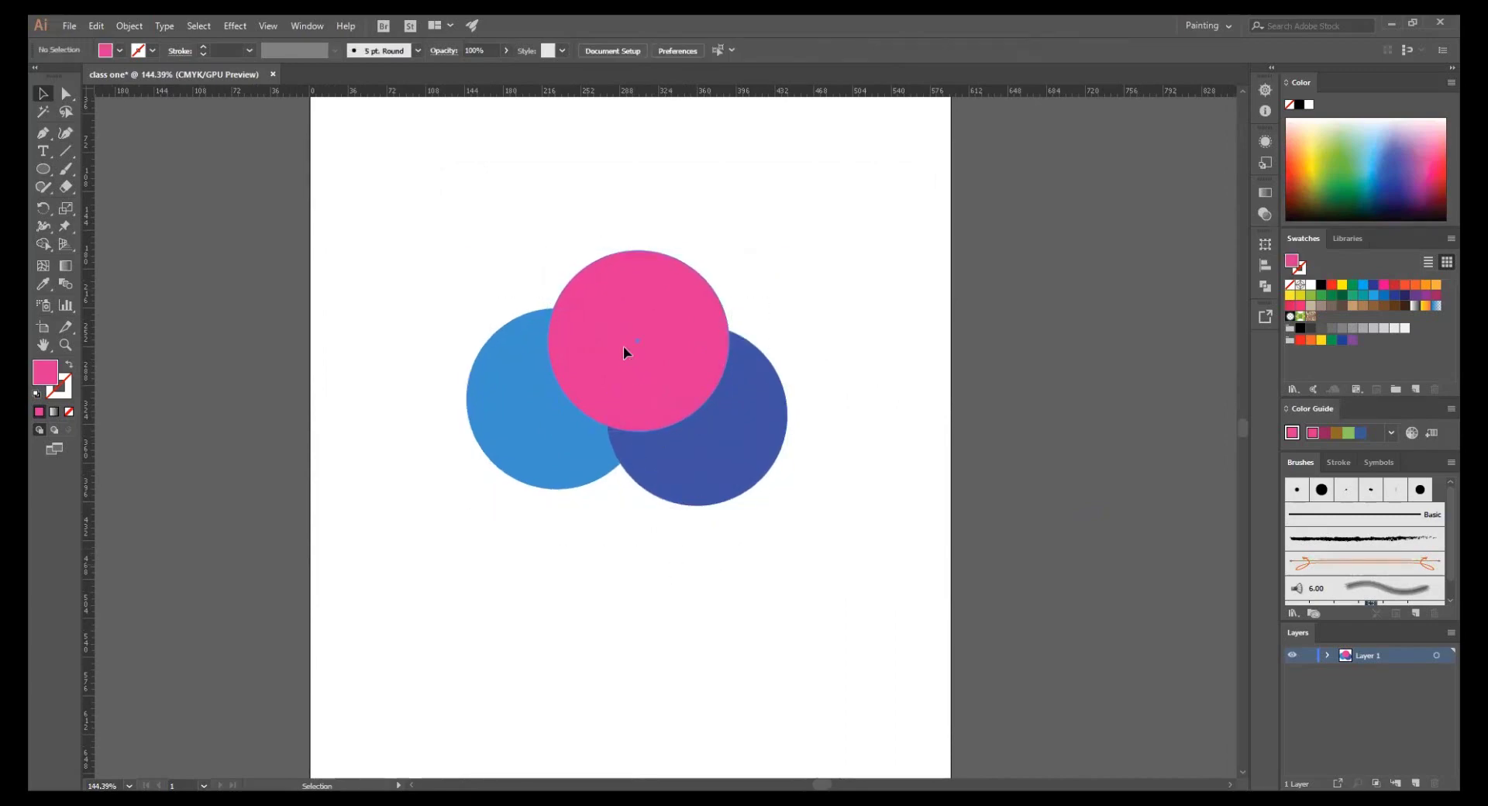
{"action": "left_click", "coordinate": [627, 352]}
{"action": "left_click", "coordinate": [634, 557]}
{"action": "left_click", "coordinate": [644, 360]}
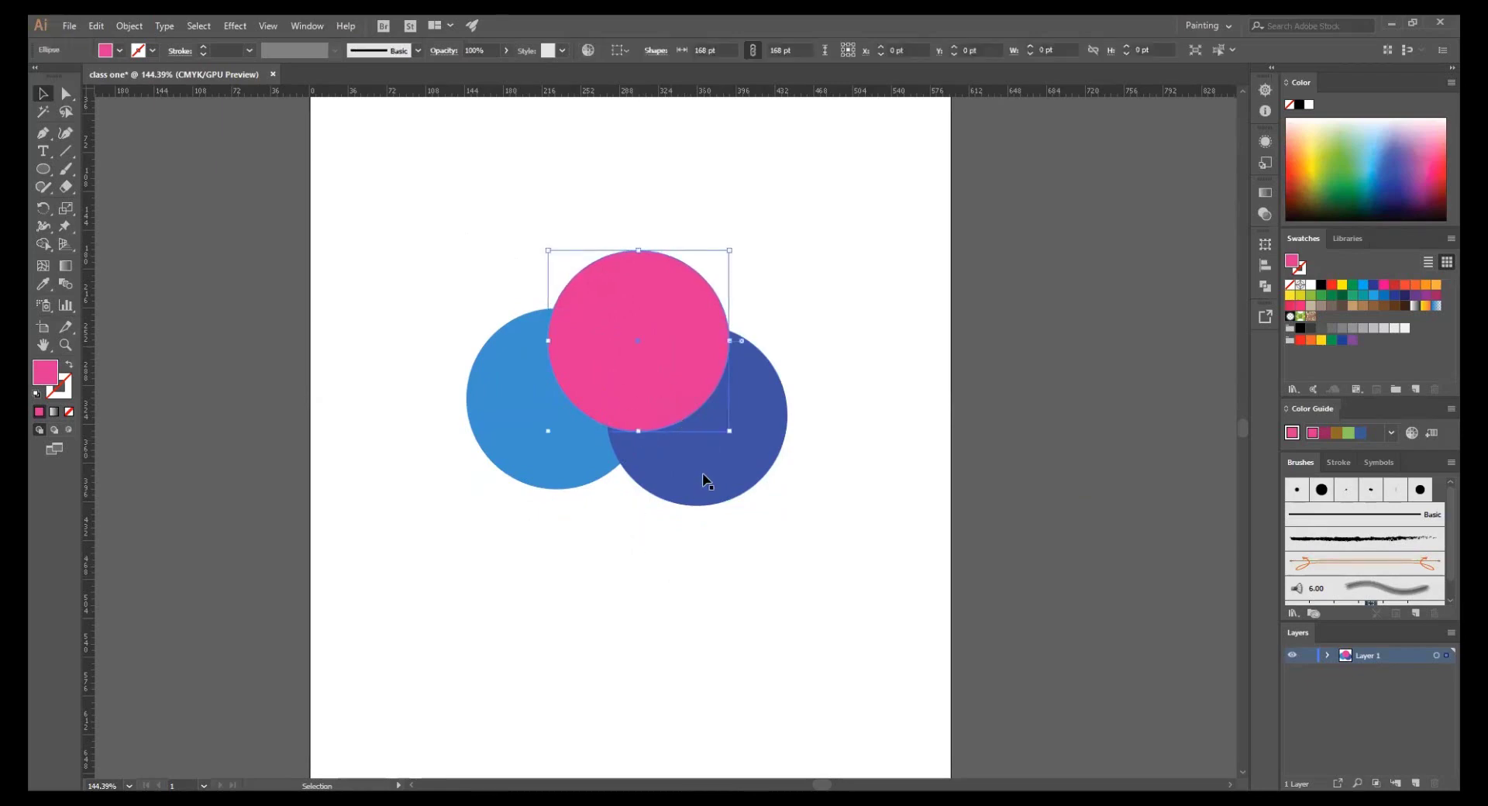
{"action": "left_click", "coordinate": [658, 568]}
{"action": "left_click", "coordinate": [630, 374]}
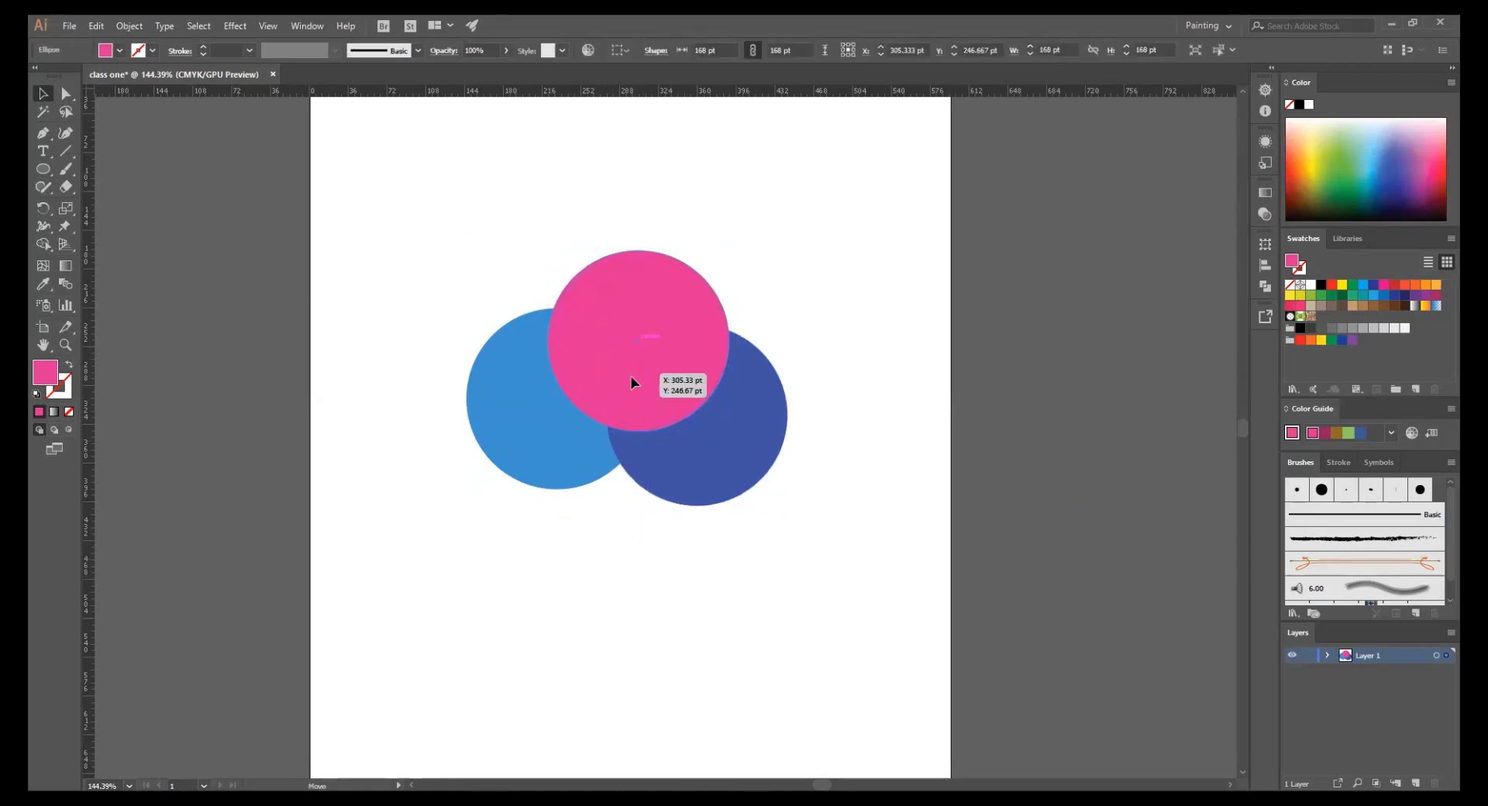
{"action": "left_click_drag", "start_coordinate": [630, 378], "coordinate": [631, 383]}
- Shift dark-blue up-right, centre-align both blue circles vertically, and move pink 10 px left
{"action": "left_click_drag", "start_coordinate": [673, 486], "coordinate": [682, 479]}
{"action": "left_click", "coordinate": [555, 469]}
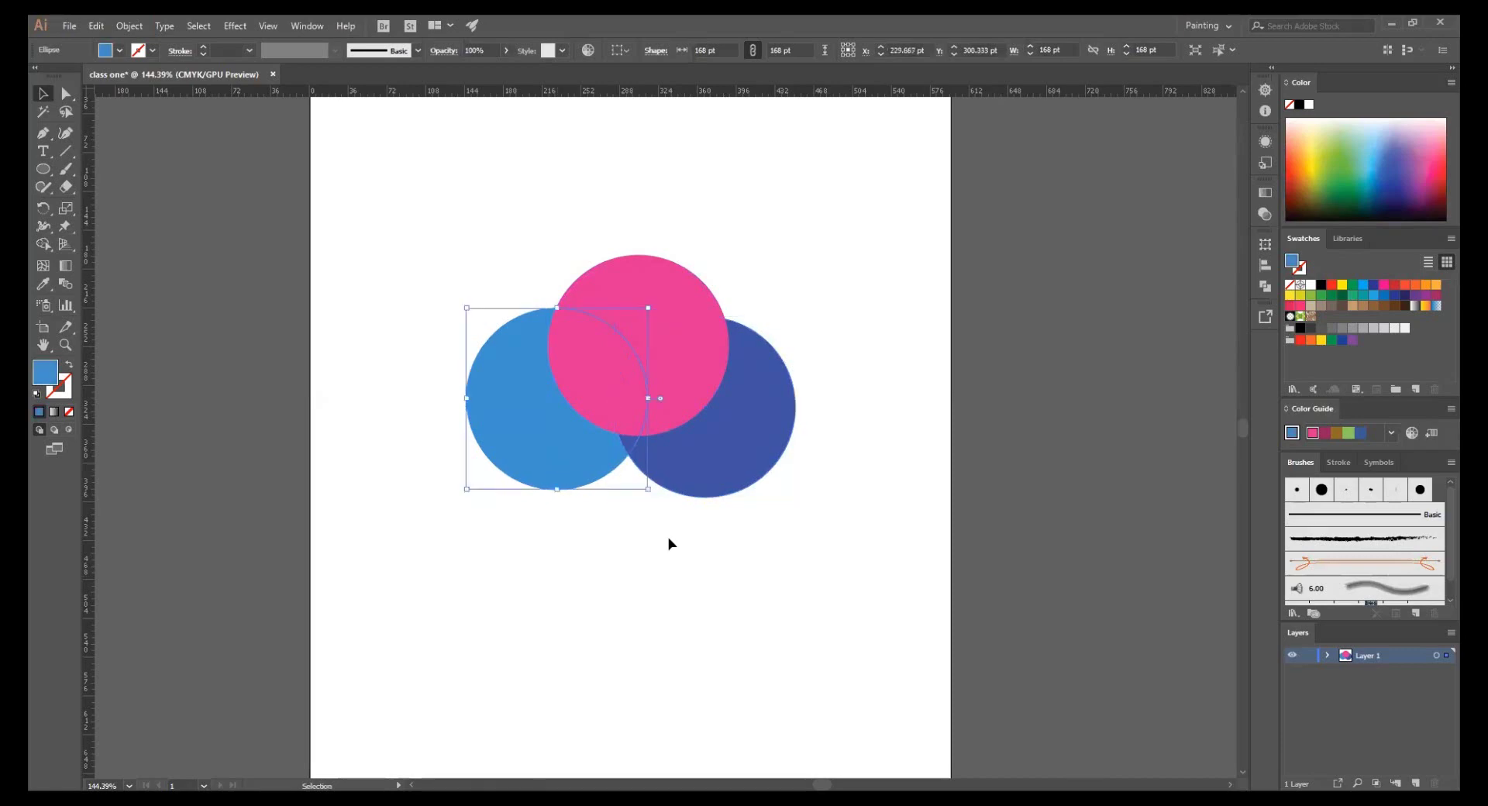
{"action": "left_click_drag", "start_coordinate": [672, 542], "coordinate": [531, 464]}
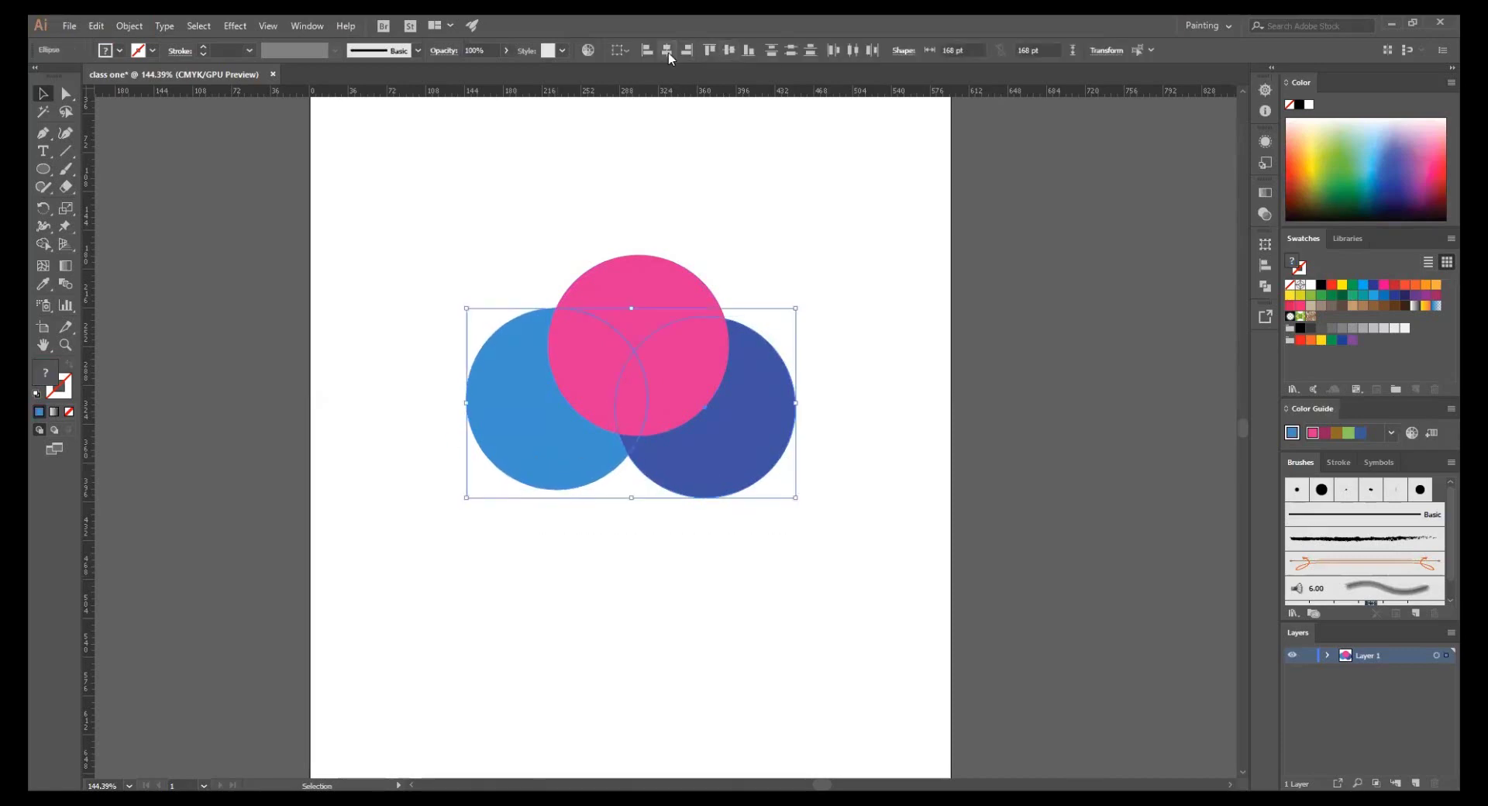
{"action": "left_click", "coordinate": [728, 50]}
{"action": "mouse_move", "coordinate": [553, 208]}
{"action": "left_mouse_down"}
{"action": "mouse_move", "coordinate": [797, 549]}
{"action": "mouse_move", "coordinate": [412, 468]}
{"action": "left_mouse_up"}
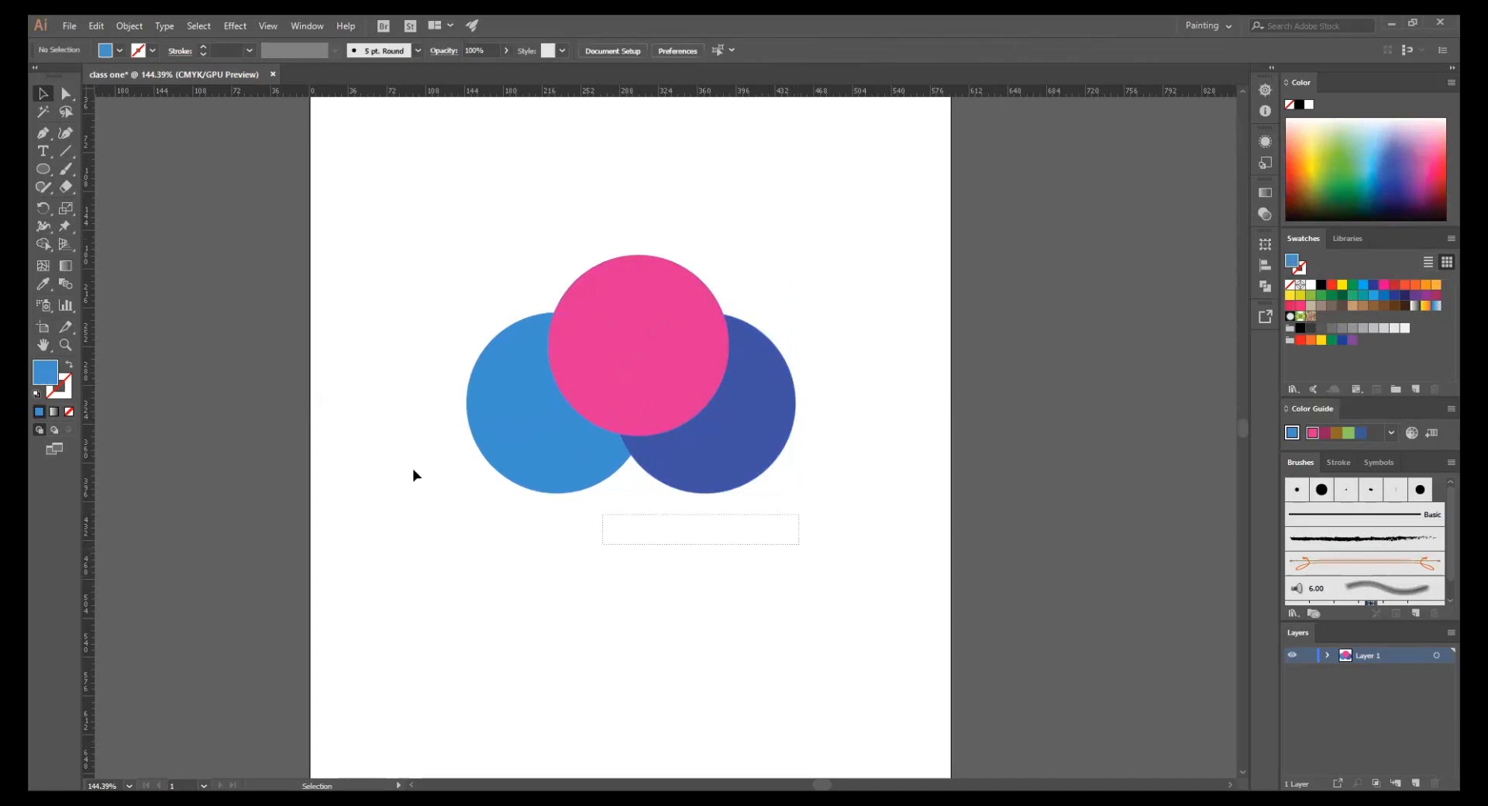
{"action": "left_click", "coordinate": [544, 507]}
{"action": "left_click_drag", "start_coordinate": [657, 371], "coordinate": [650, 370]}
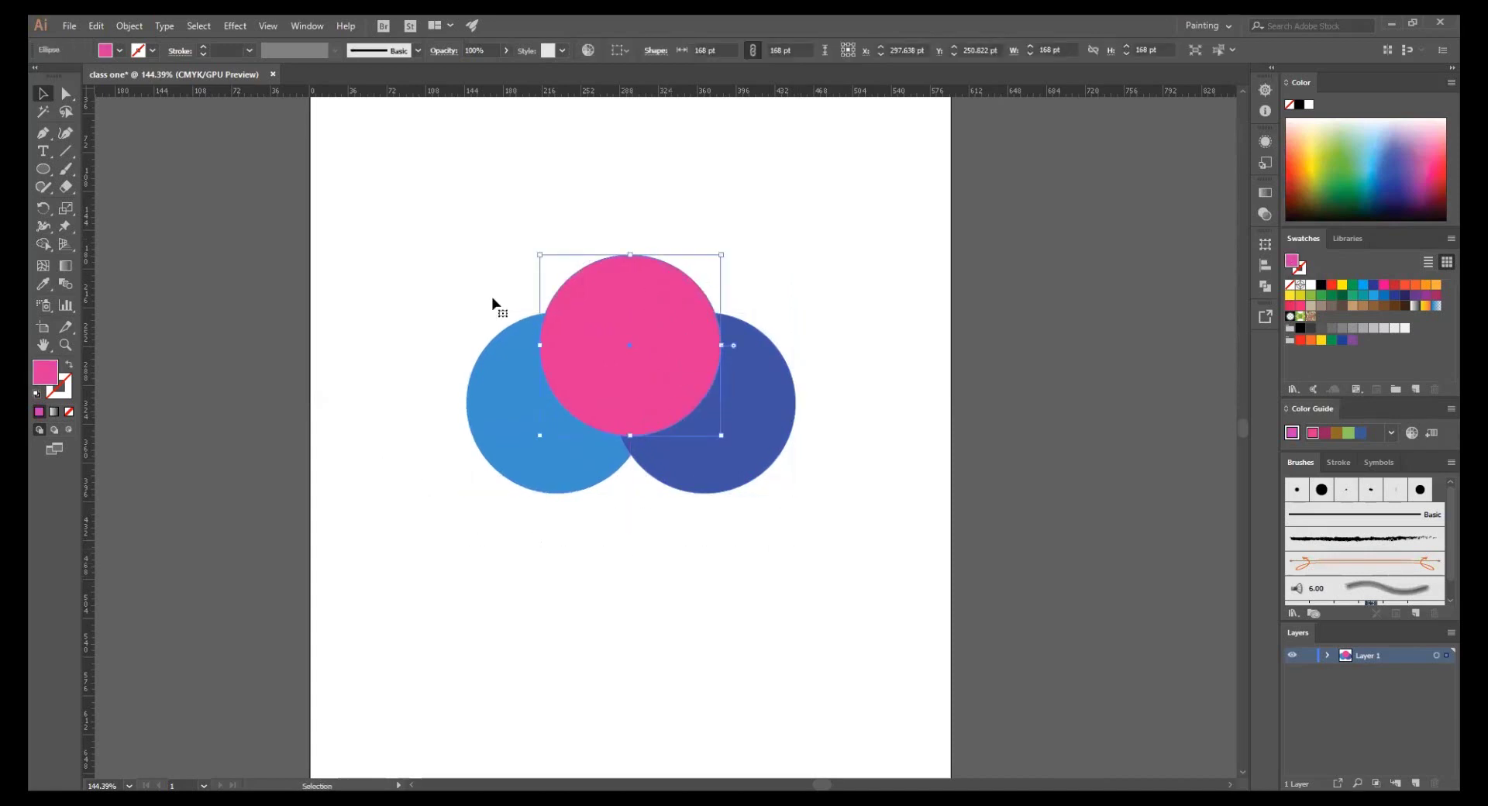
{"action": "left_click", "coordinate": [129, 28]}
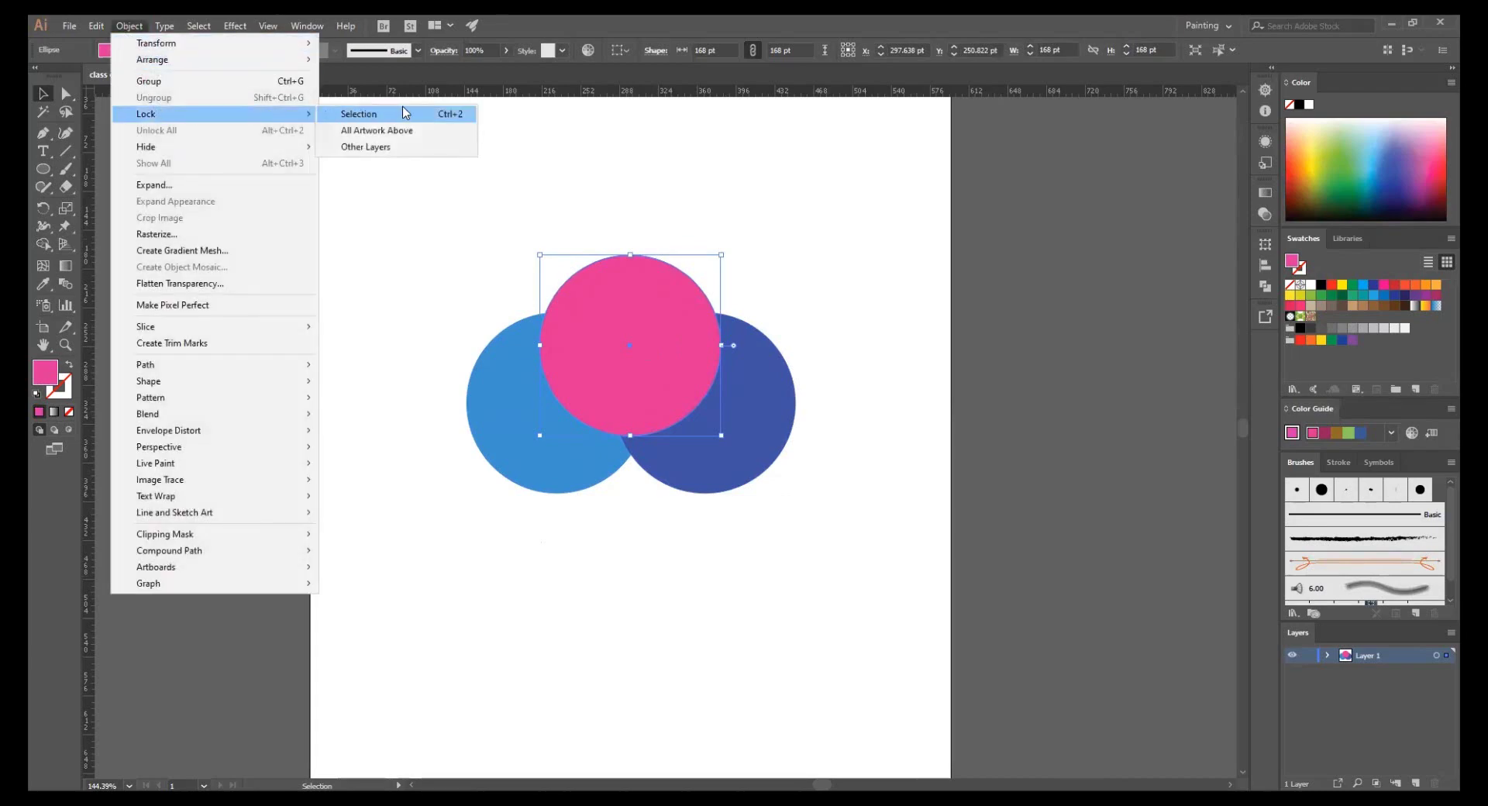
{"action": "mouse_move", "coordinate": [146, 114]}
{"action": "left_click", "coordinate": [407, 114]}
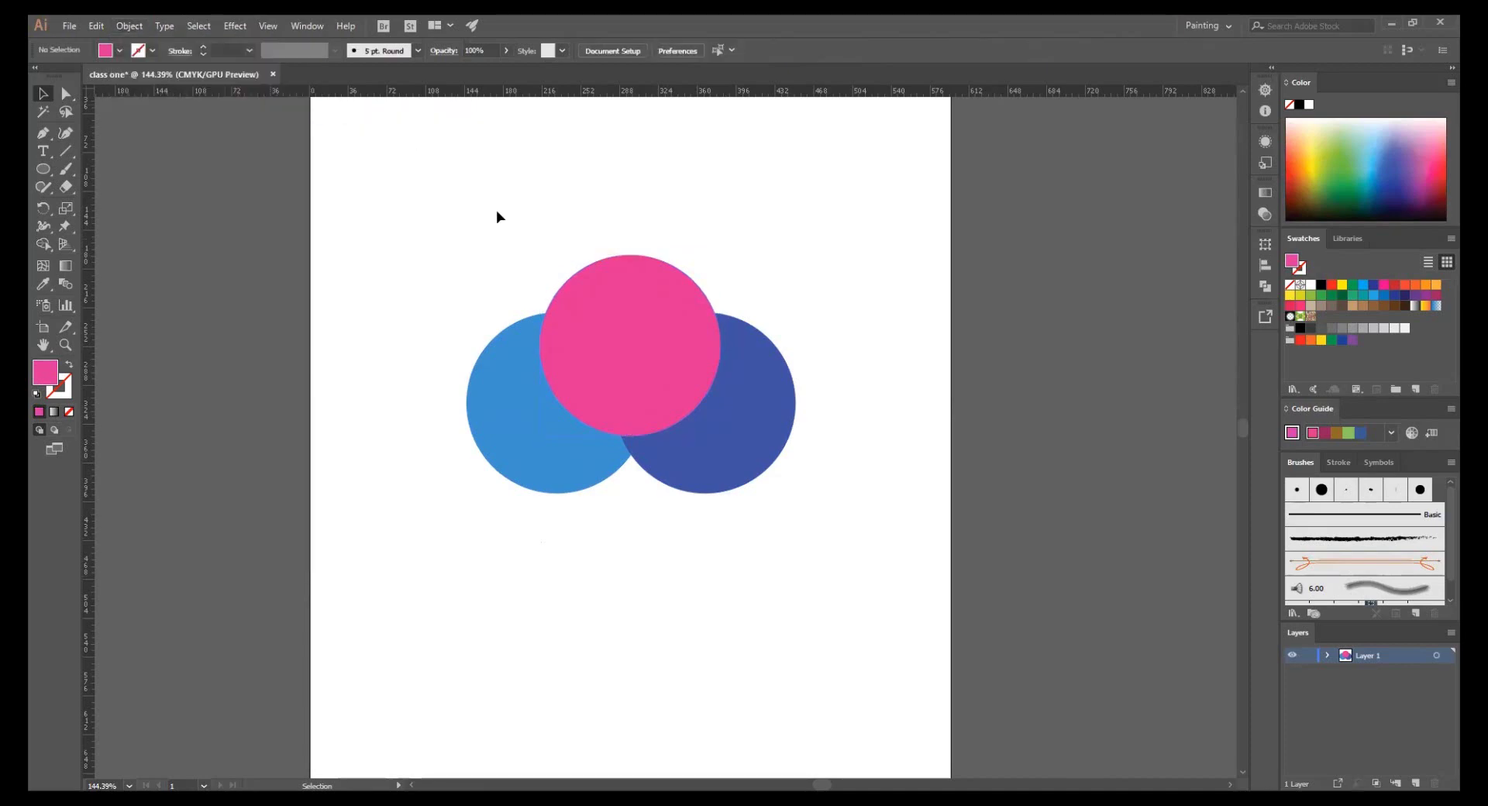
{"action": "left_click", "coordinate": [662, 286]}
{"action": "left_click_drag", "start_coordinate": [660, 282], "coordinate": [661, 365]}
{"action": "left_click_drag", "start_coordinate": [605, 228], "coordinate": [617, 246]}
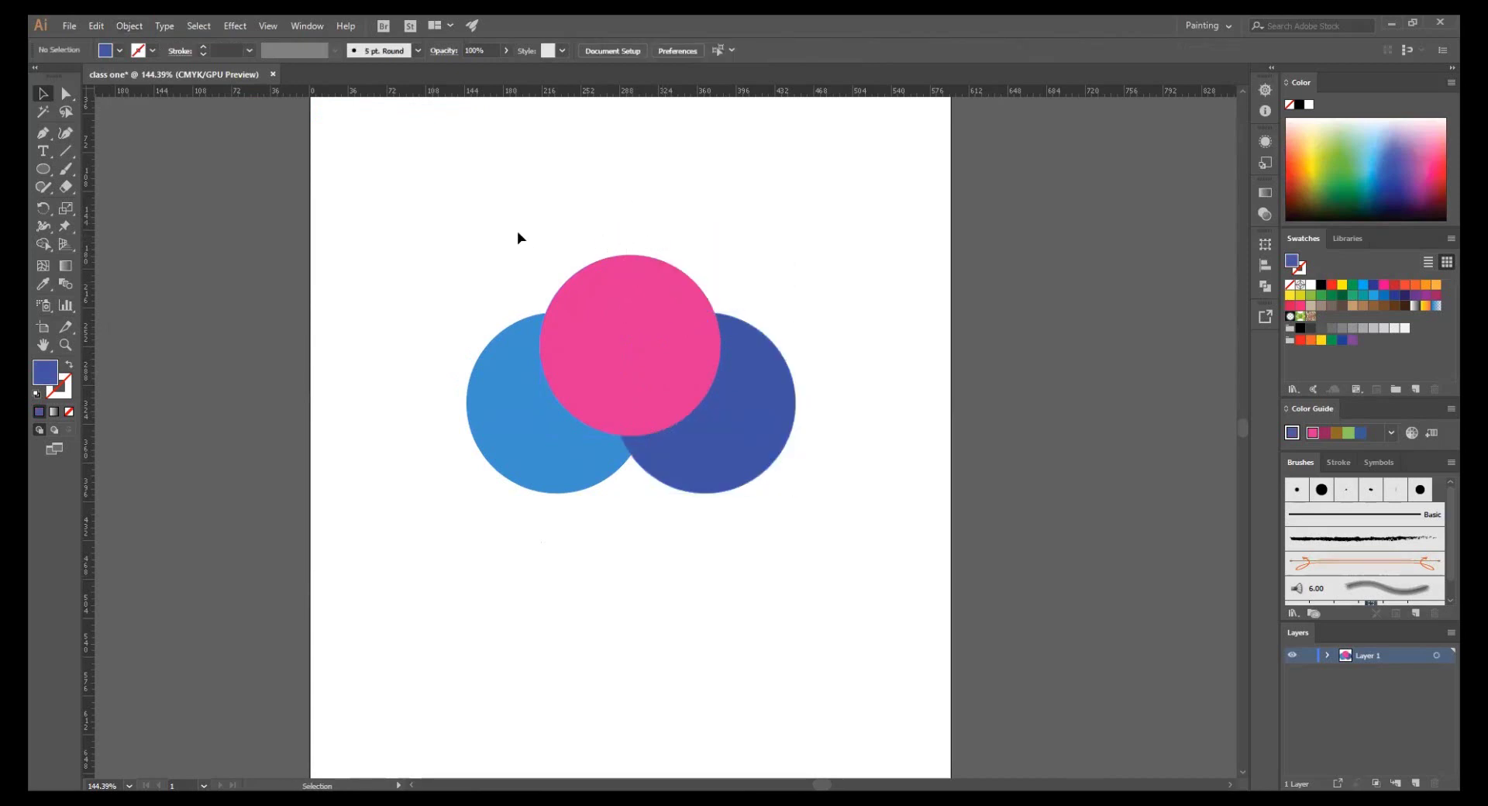
{"action": "left_click_drag", "start_coordinate": [491, 249], "coordinate": [834, 535]}
{"action": "left_click_drag", "start_coordinate": [738, 413], "coordinate": [757, 545]}
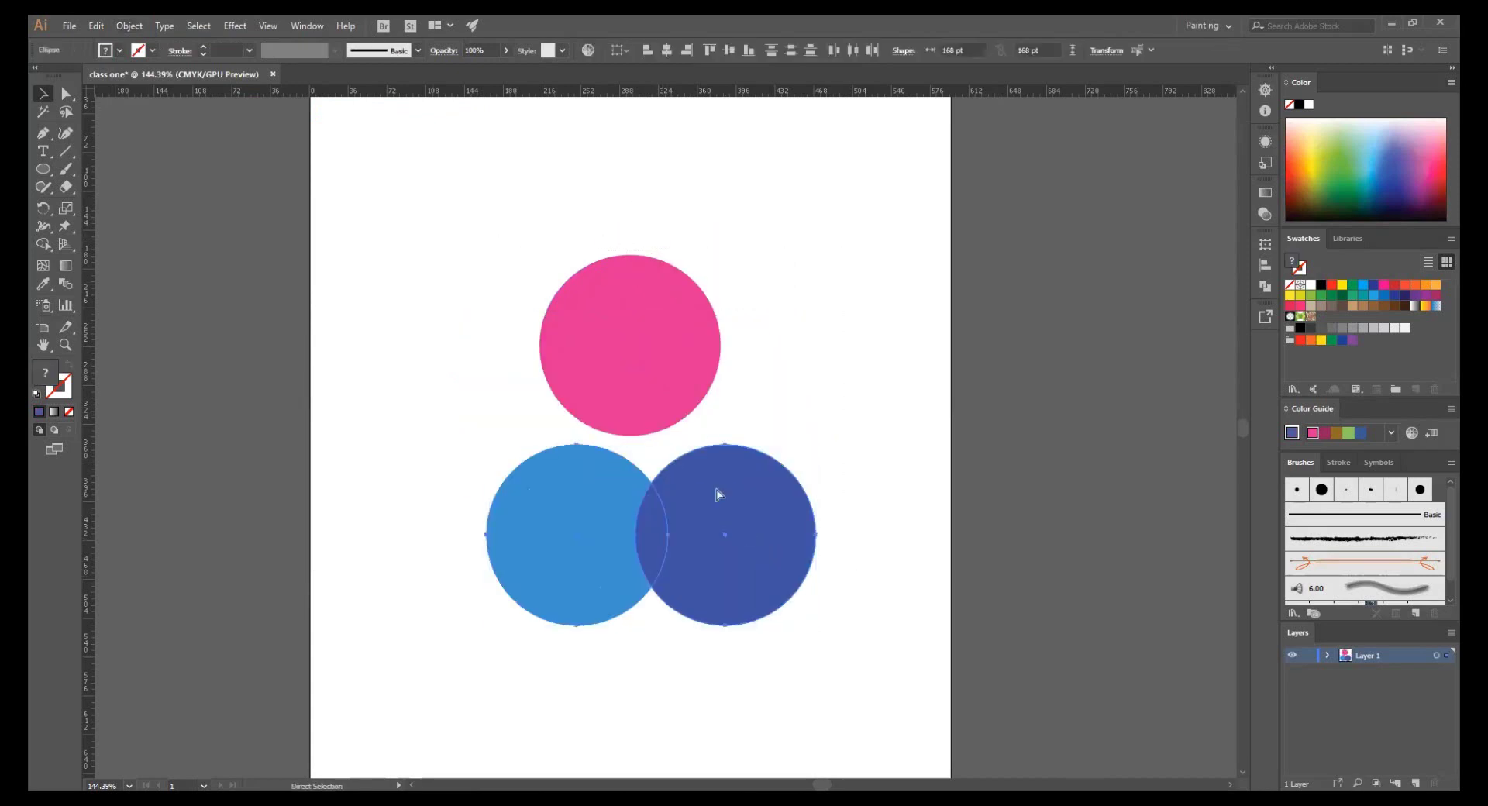
{"action": "mouse_move", "coordinate": [718, 495]}
{"action": "left_mouse_down"}
{"action": "mouse_move", "coordinate": [697, 505]}
{"action": "mouse_move", "coordinate": [707, 398]}
{"action": "left_mouse_up"}
{"action": "left_click", "coordinate": [704, 552]}
{"action": "left_click", "coordinate": [681, 387]}
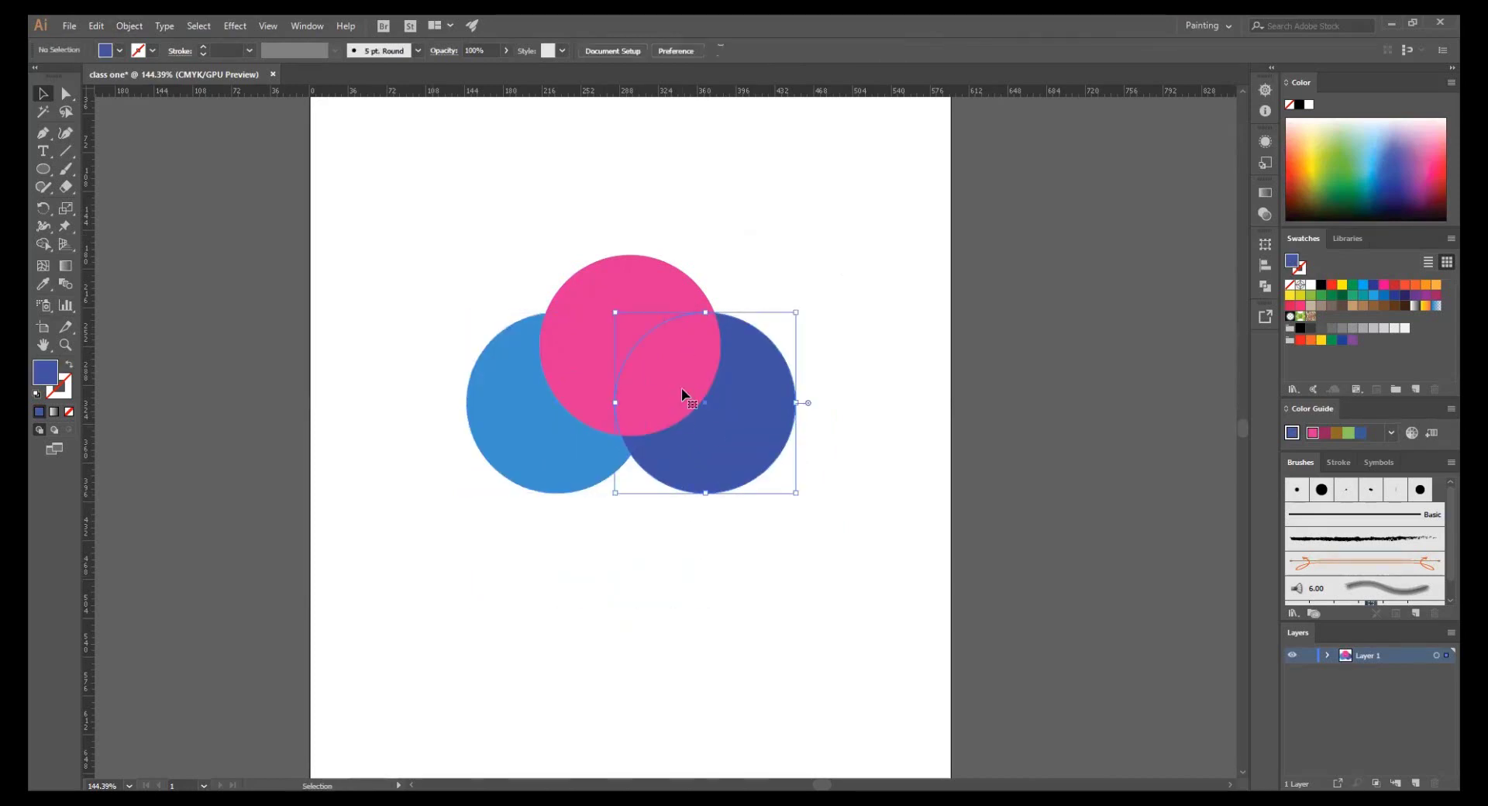
{"action": "left_click", "coordinate": [745, 560]}
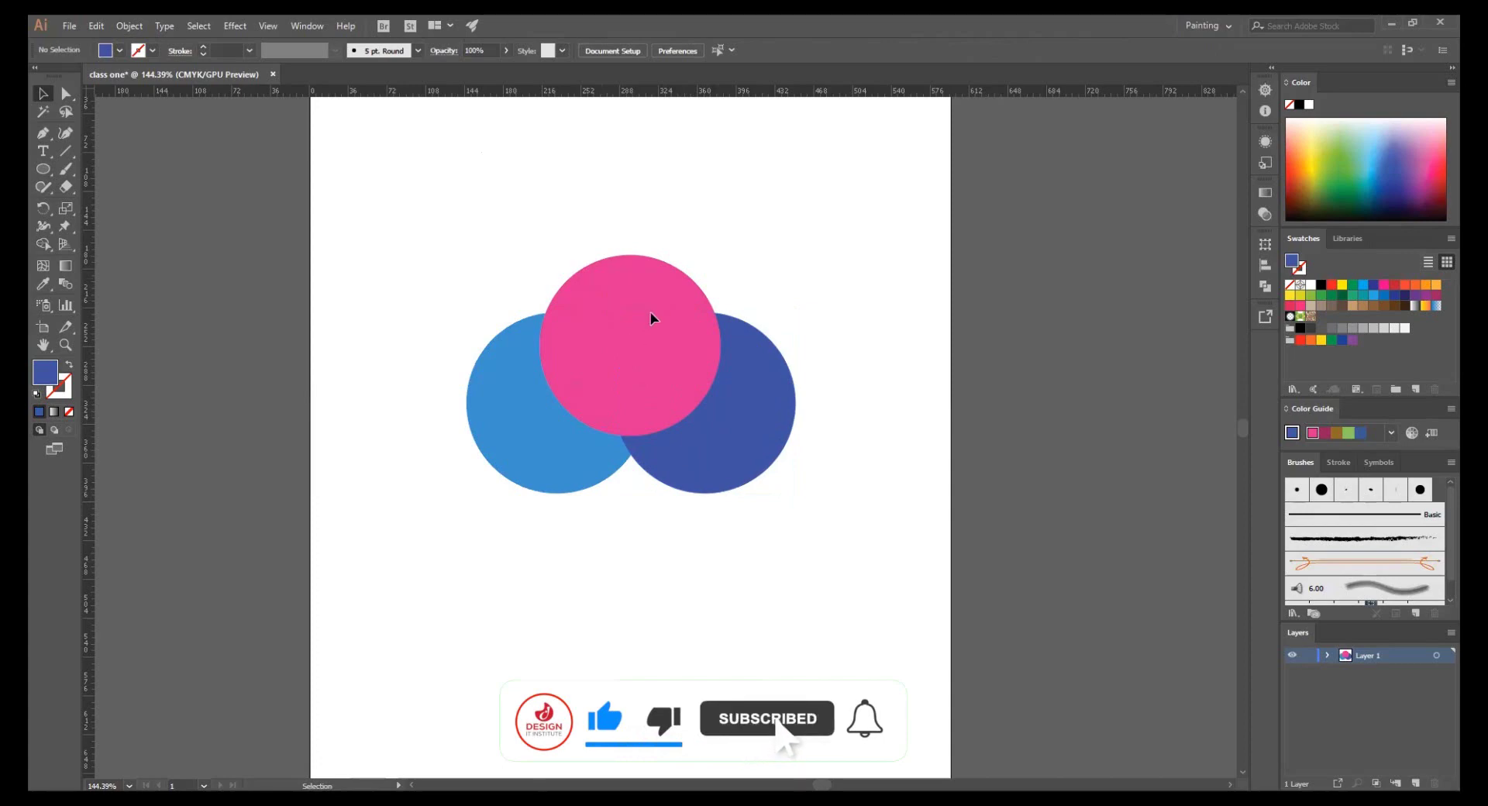
{"action": "key", "text": "a"}
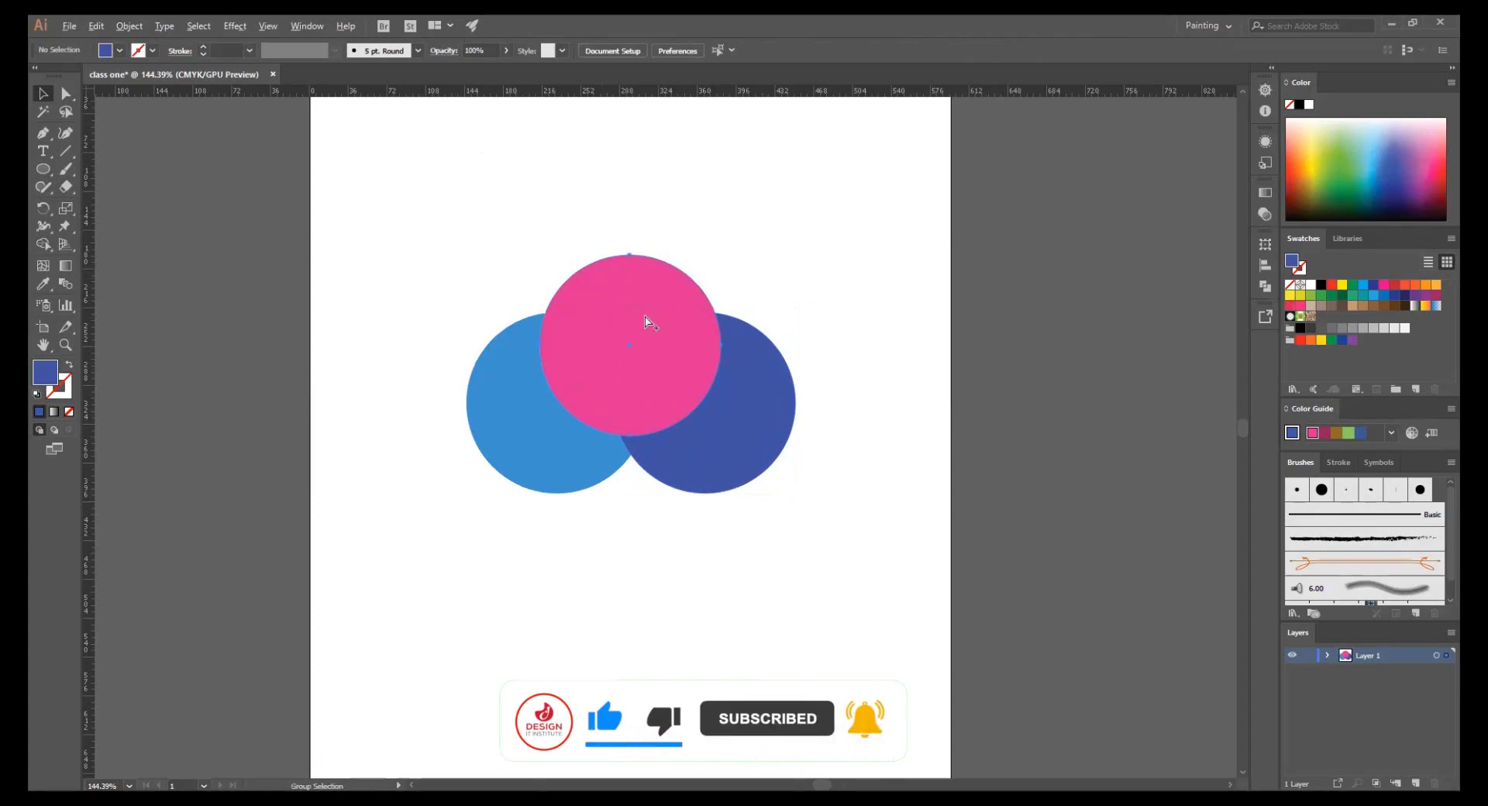
{"action": "left_click", "coordinate": [645, 319]}
{"action": "left_click", "coordinate": [645, 569]}
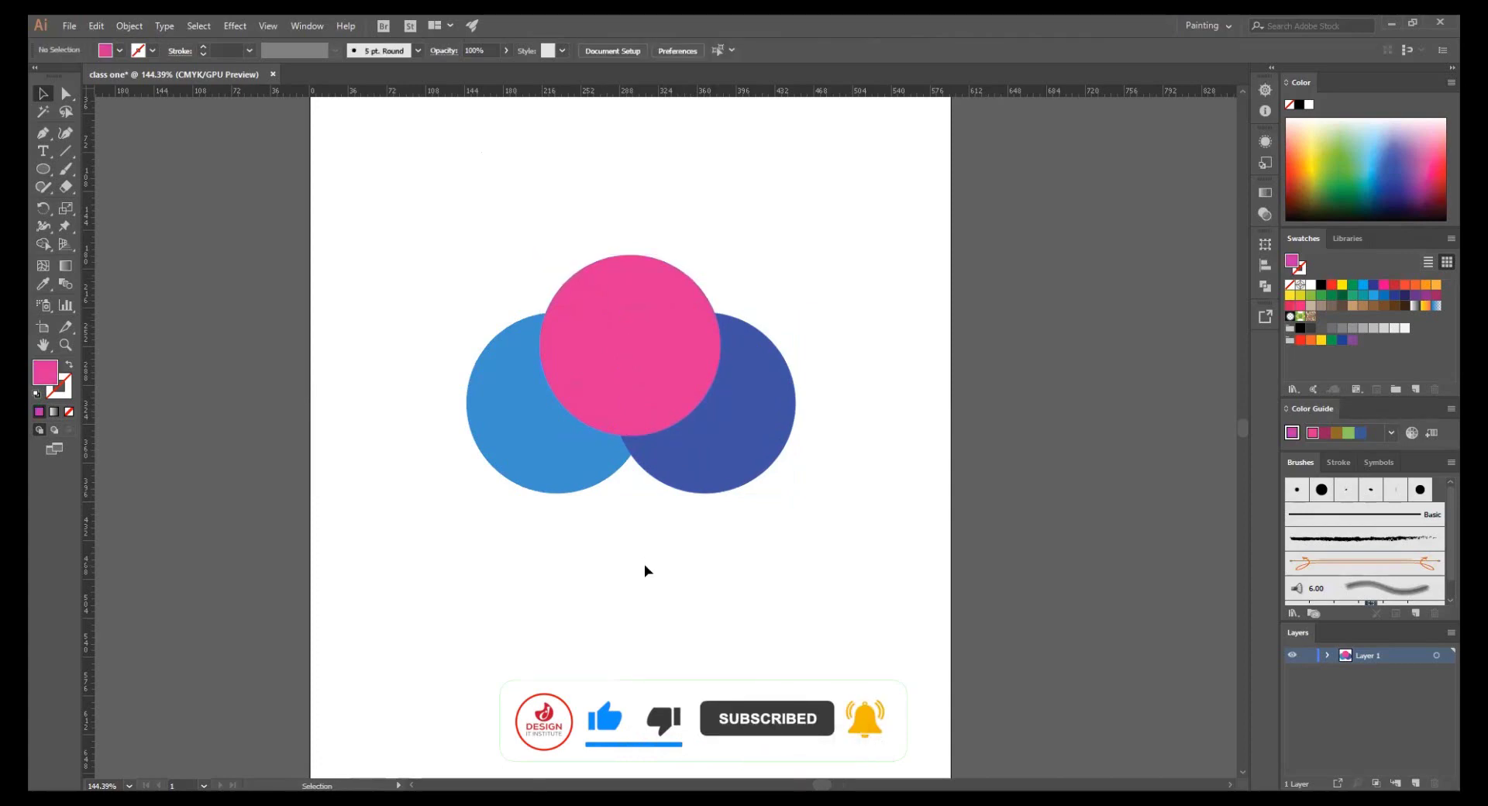
{"action": "left_click", "coordinate": [646, 461]}
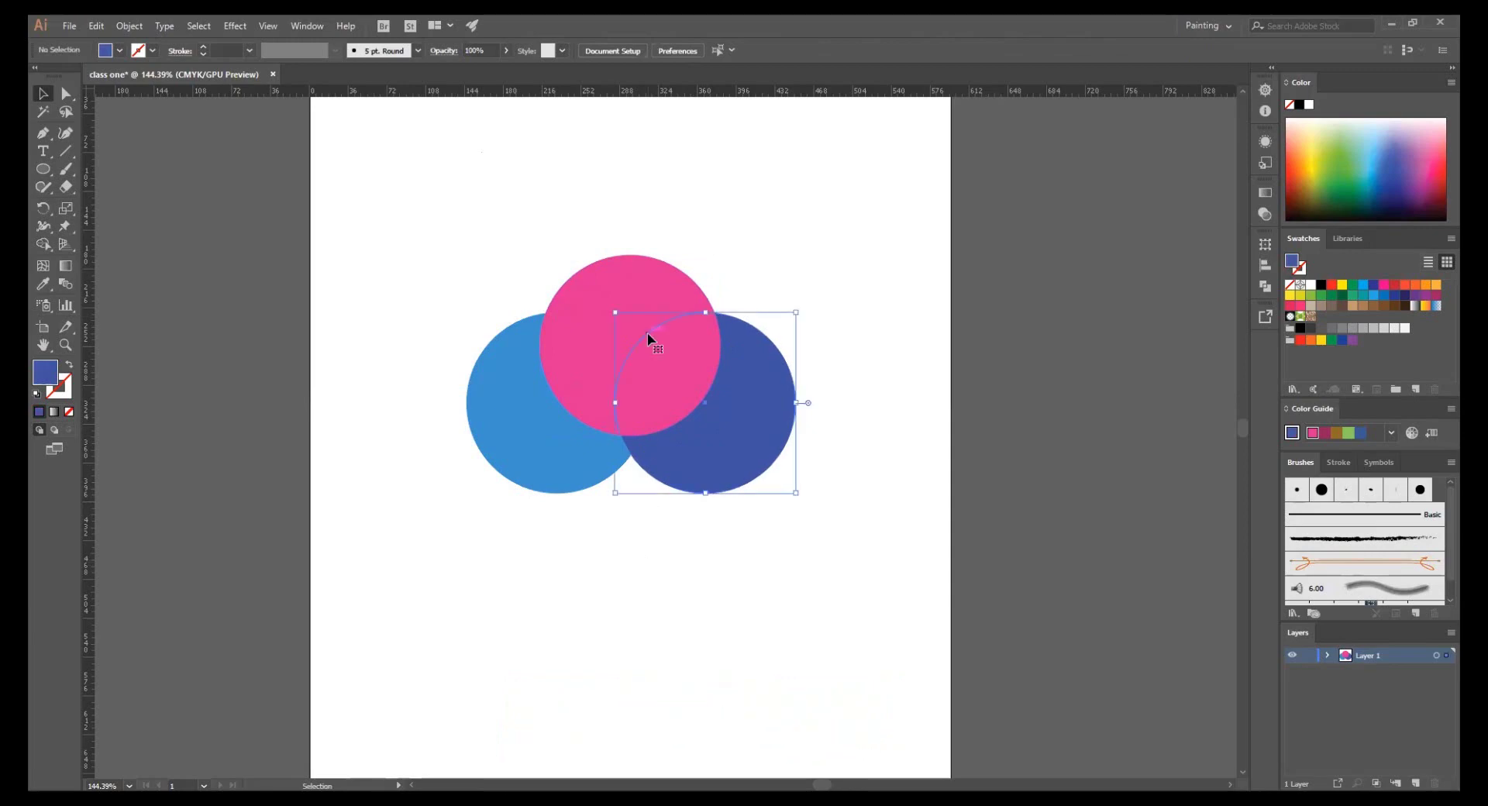
{"action": "left_click", "coordinate": [621, 246]}
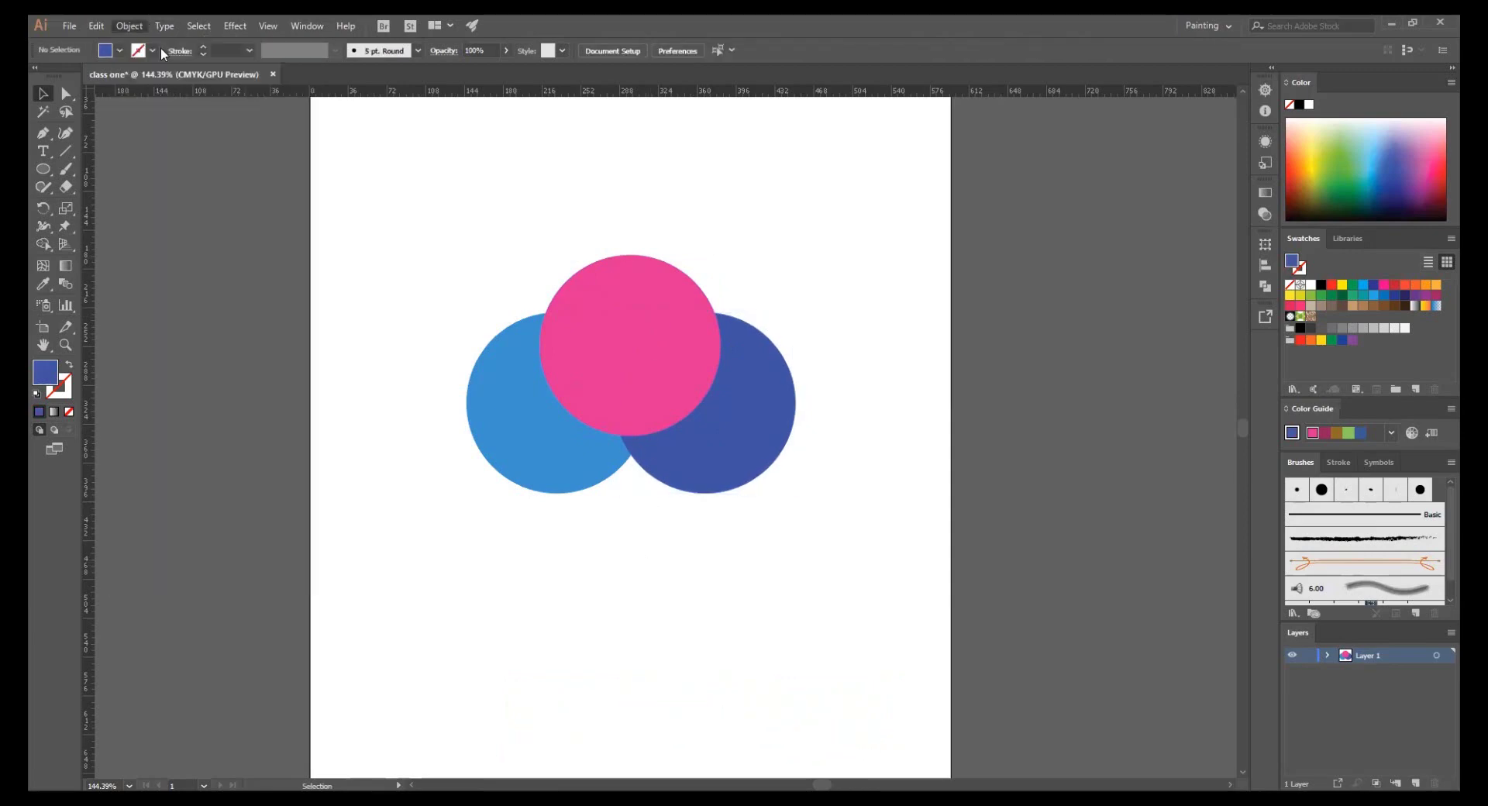
{"action": "left_click", "coordinate": [164, 26]}
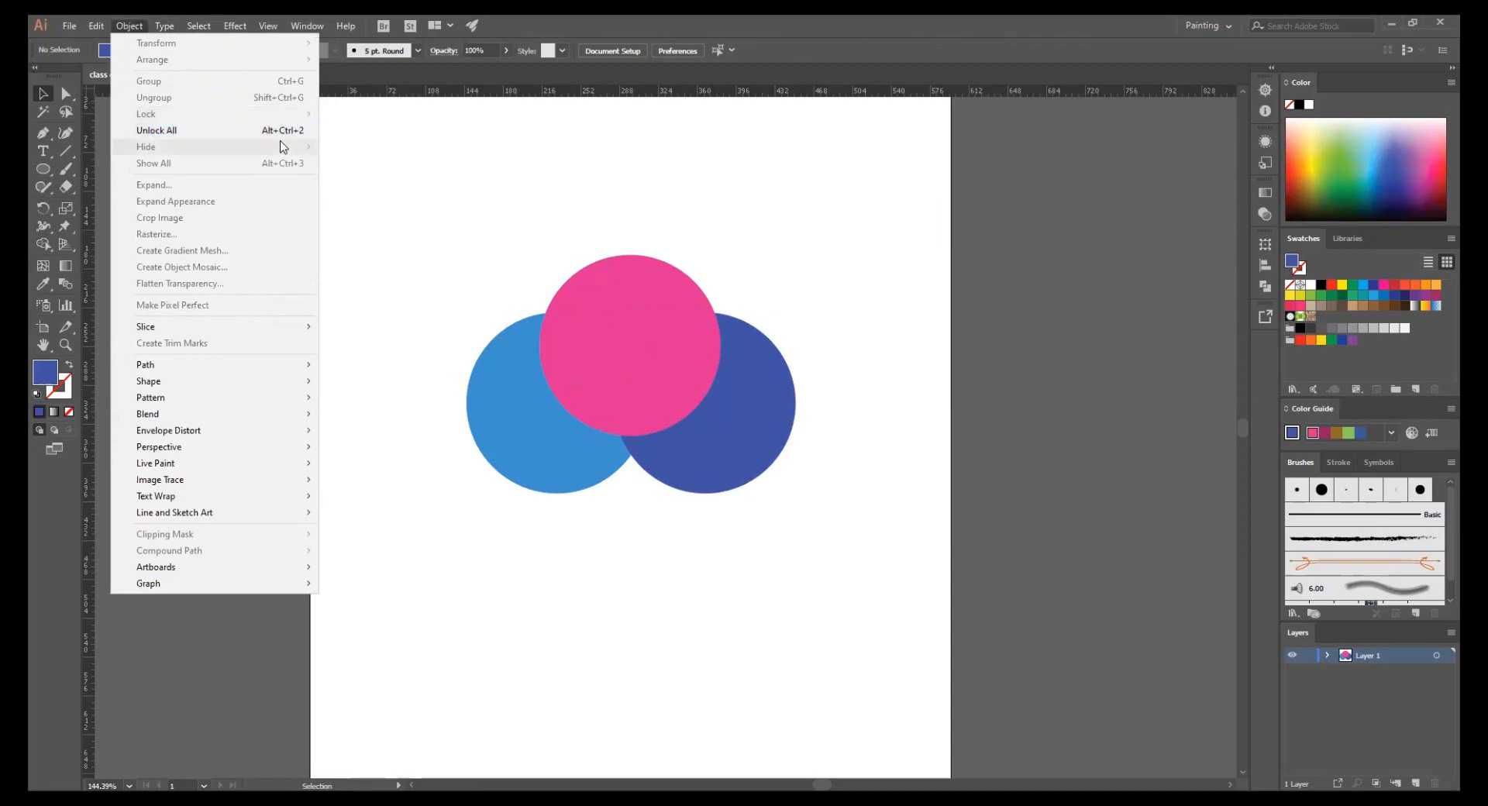
{"action": "left_click", "coordinate": [220, 130]}
{"action": "left_click", "coordinate": [488, 194]}
{"action": "left_click", "coordinate": [692, 319]}
{"action": "left_click", "coordinate": [629, 214]}
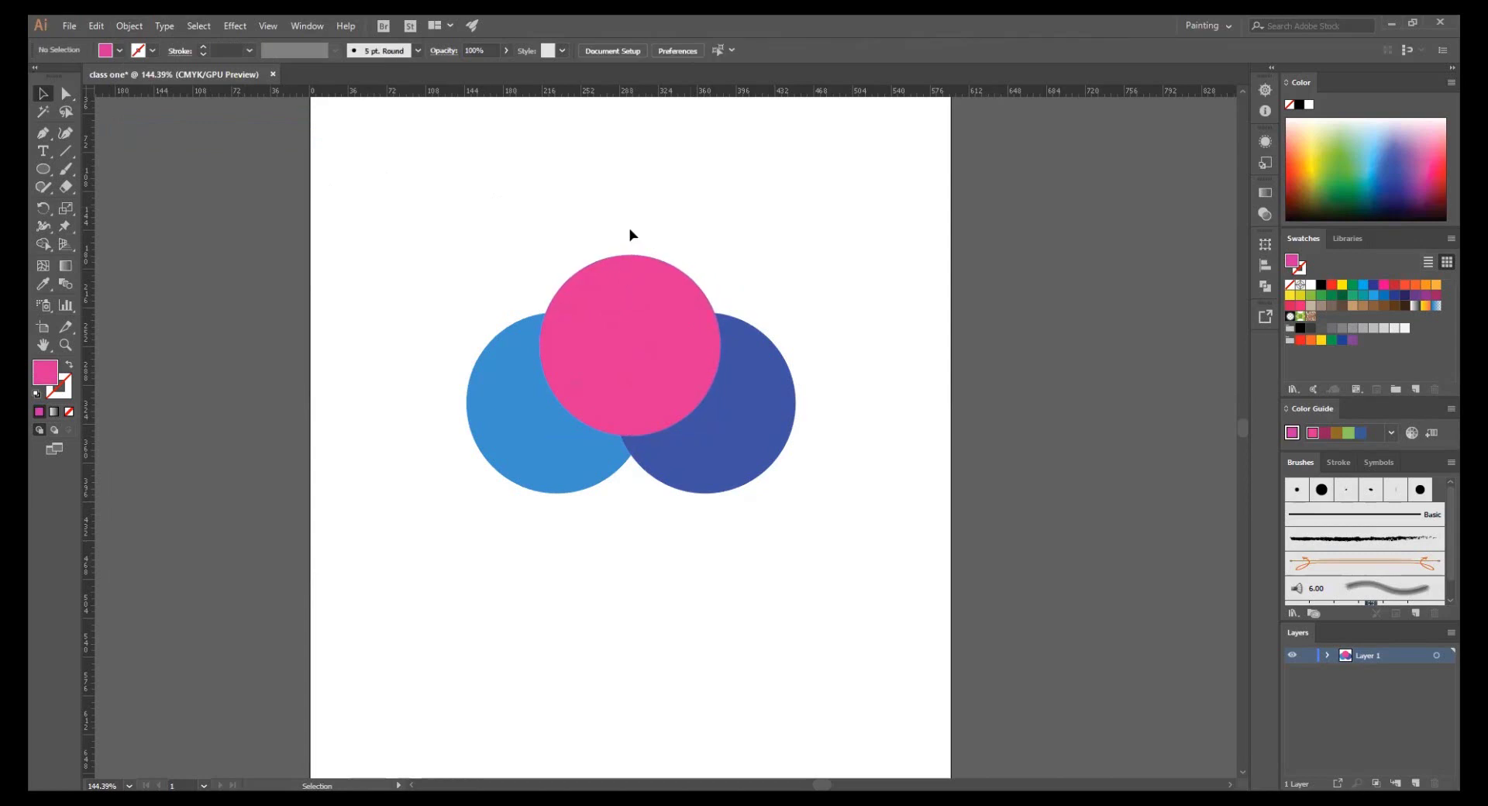
- Select all three circles, switch between Direct Selection and Selection tools, then deselect
{"action": "key", "text": "ctrl+a"}
{"action": "left_click_drag", "start_coordinate": [888, 580], "coordinate": [391, 248]}
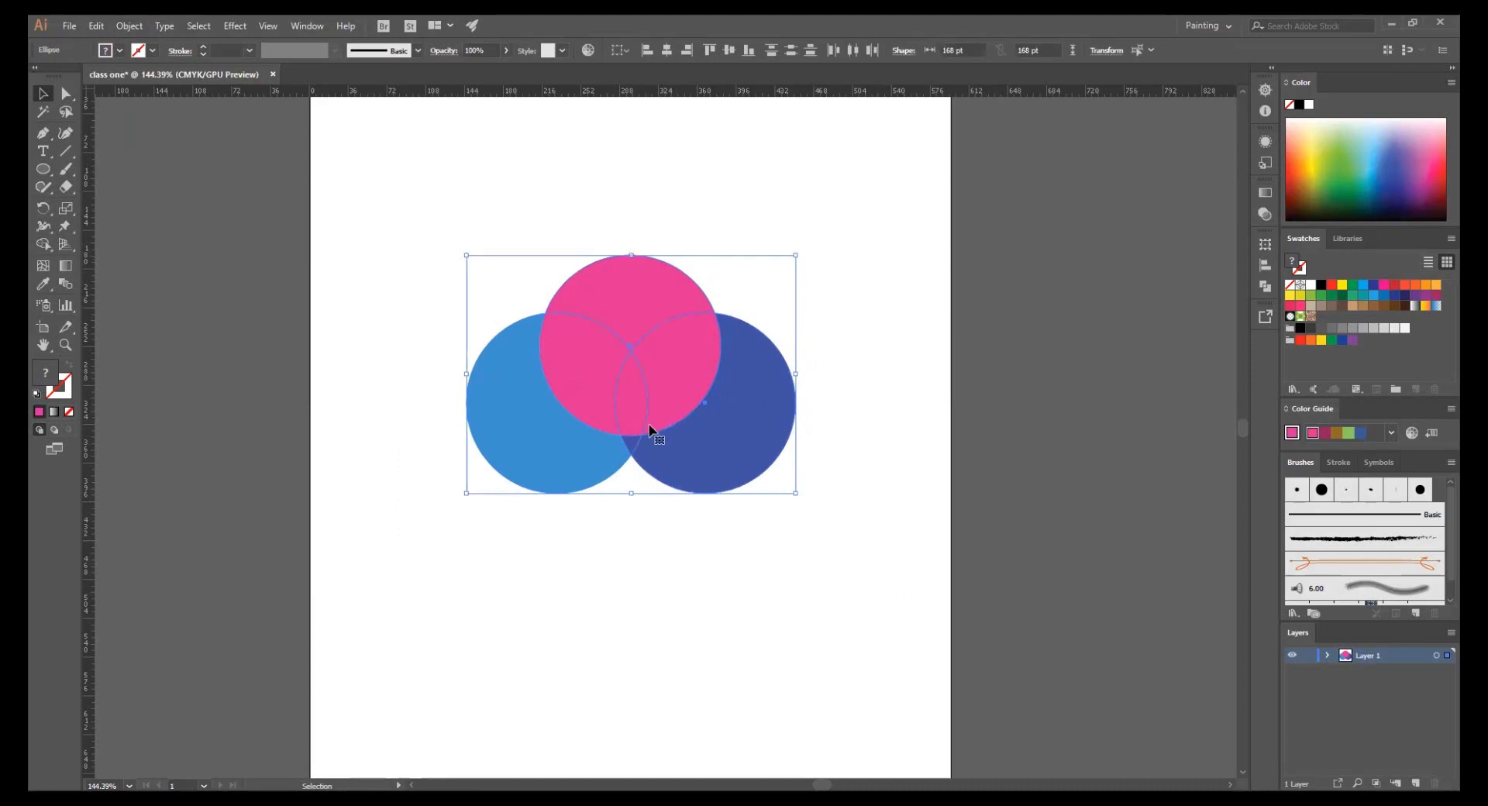
{"action": "key", "text": "a"}
{"action": "key", "text": "ctrl+shift+a"}
{"action": "key", "text": "v"}
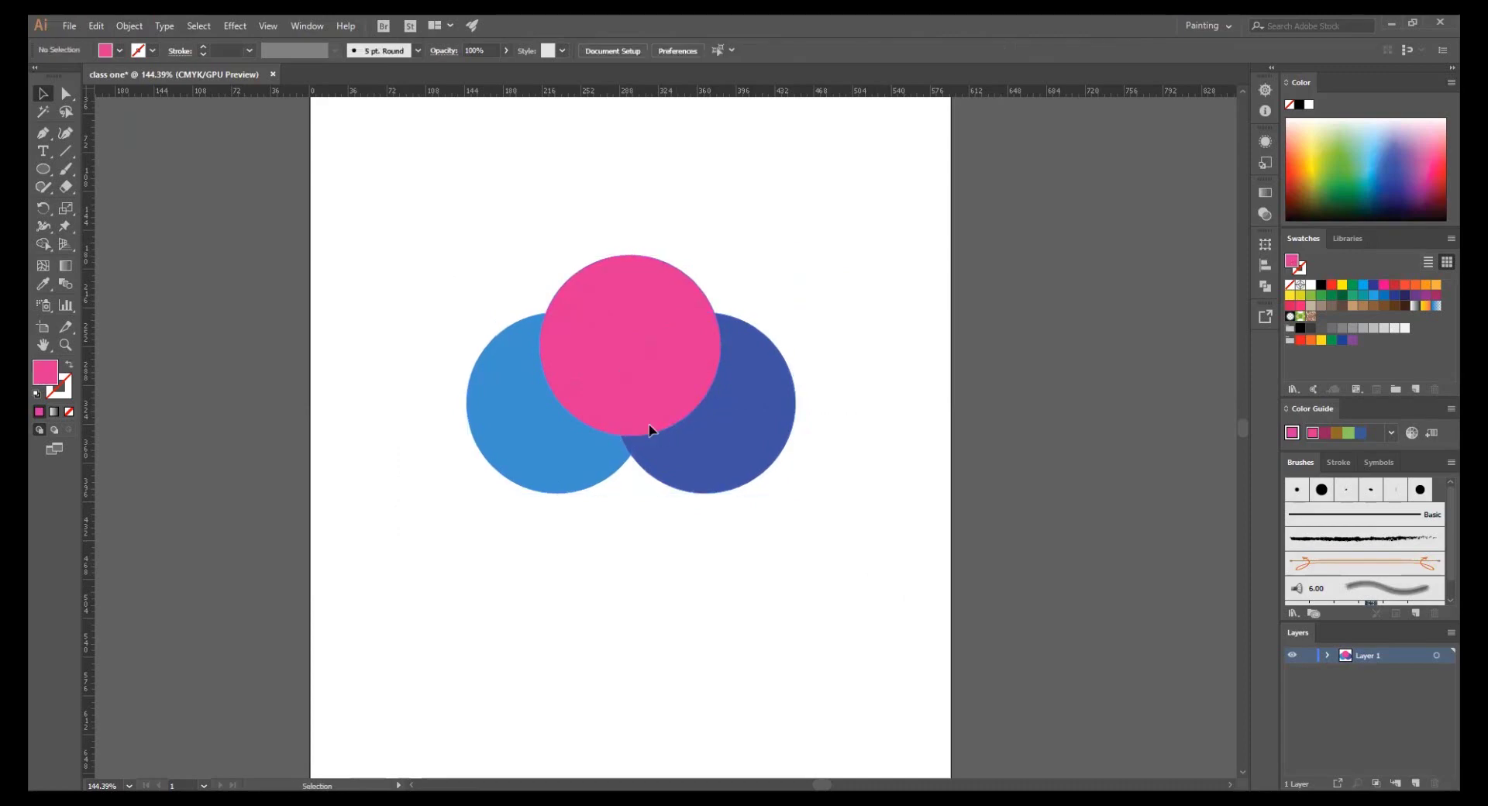
{"action": "key", "text": "ctrl+alt"}
{"action": "key", "text": "ctrl+a"}
{"action": "left_click", "coordinate": [689, 604]}
{"action": "left_click_drag", "start_coordinate": [677, 542], "coordinate": [667, 592]}
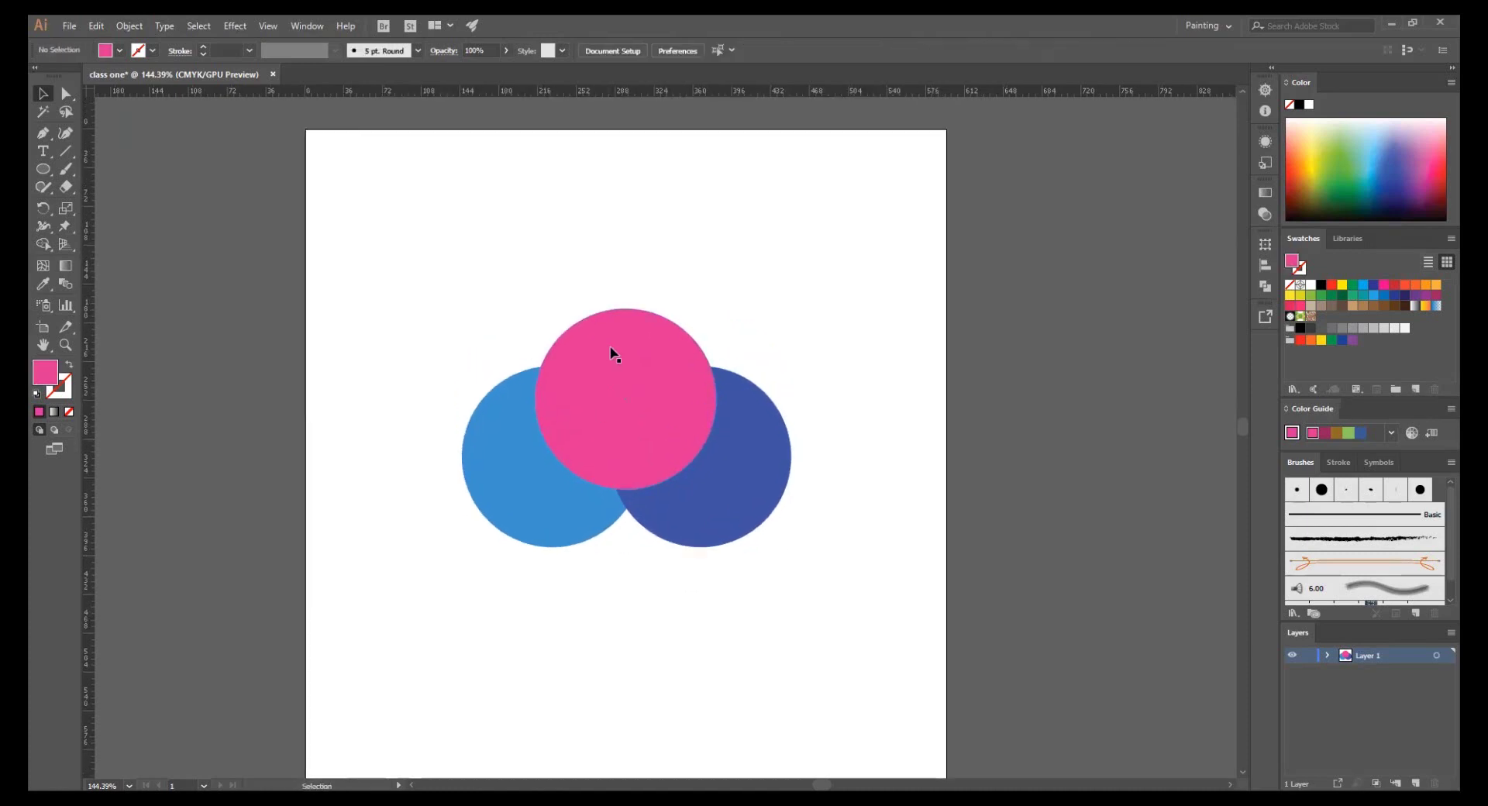
- Drag the pink circle up, dark-blue right and light-blue down-left so none overlap
{"action": "left_click_drag", "start_coordinate": [613, 428], "coordinate": [613, 262]}
{"action": "left_click_drag", "start_coordinate": [667, 457], "coordinate": [756, 458]}
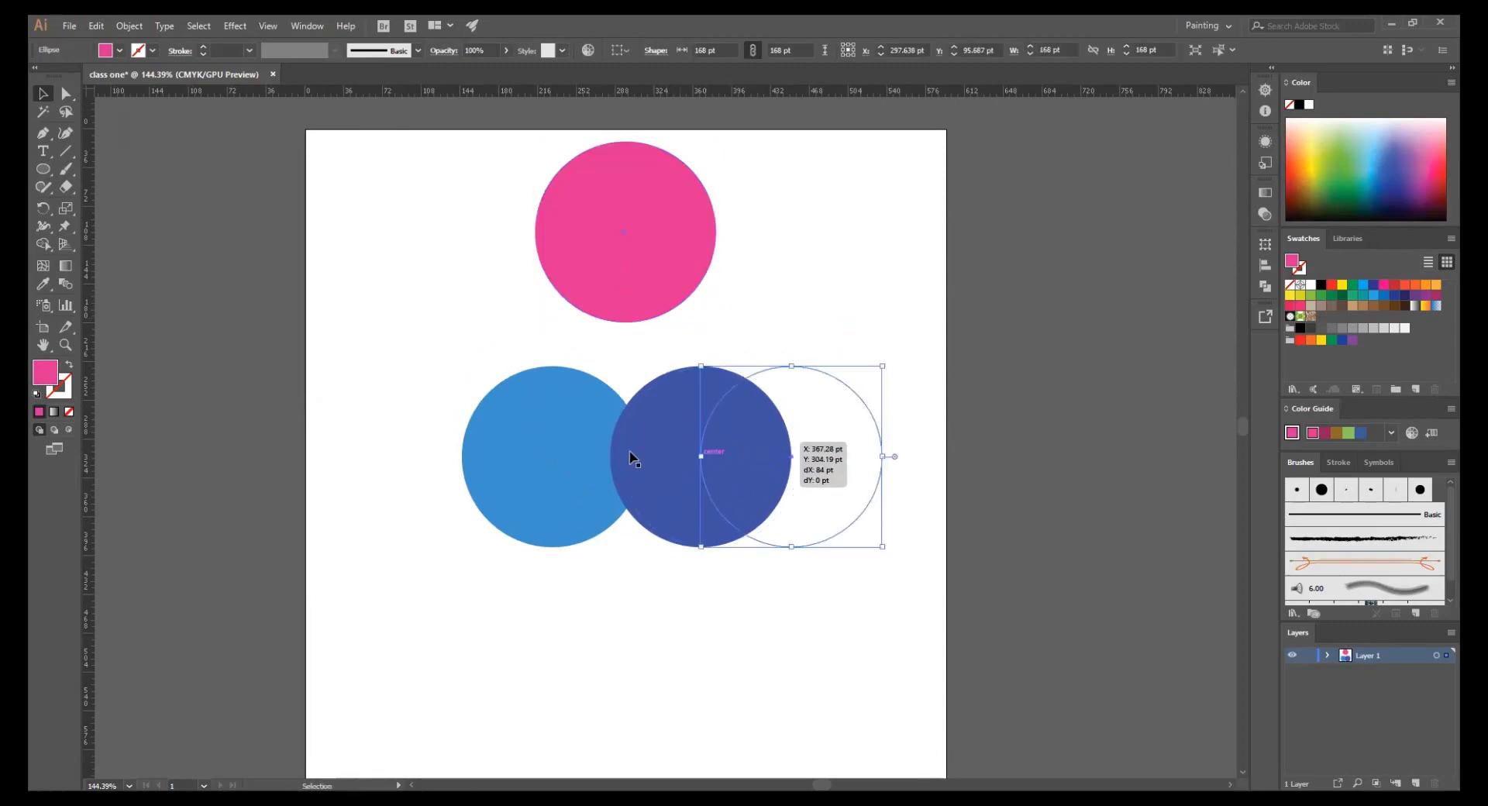
{"action": "left_click_drag", "start_coordinate": [584, 465], "coordinate": [544, 471]}
{"action": "left_click_drag", "start_coordinate": [674, 249], "coordinate": [685, 270]}
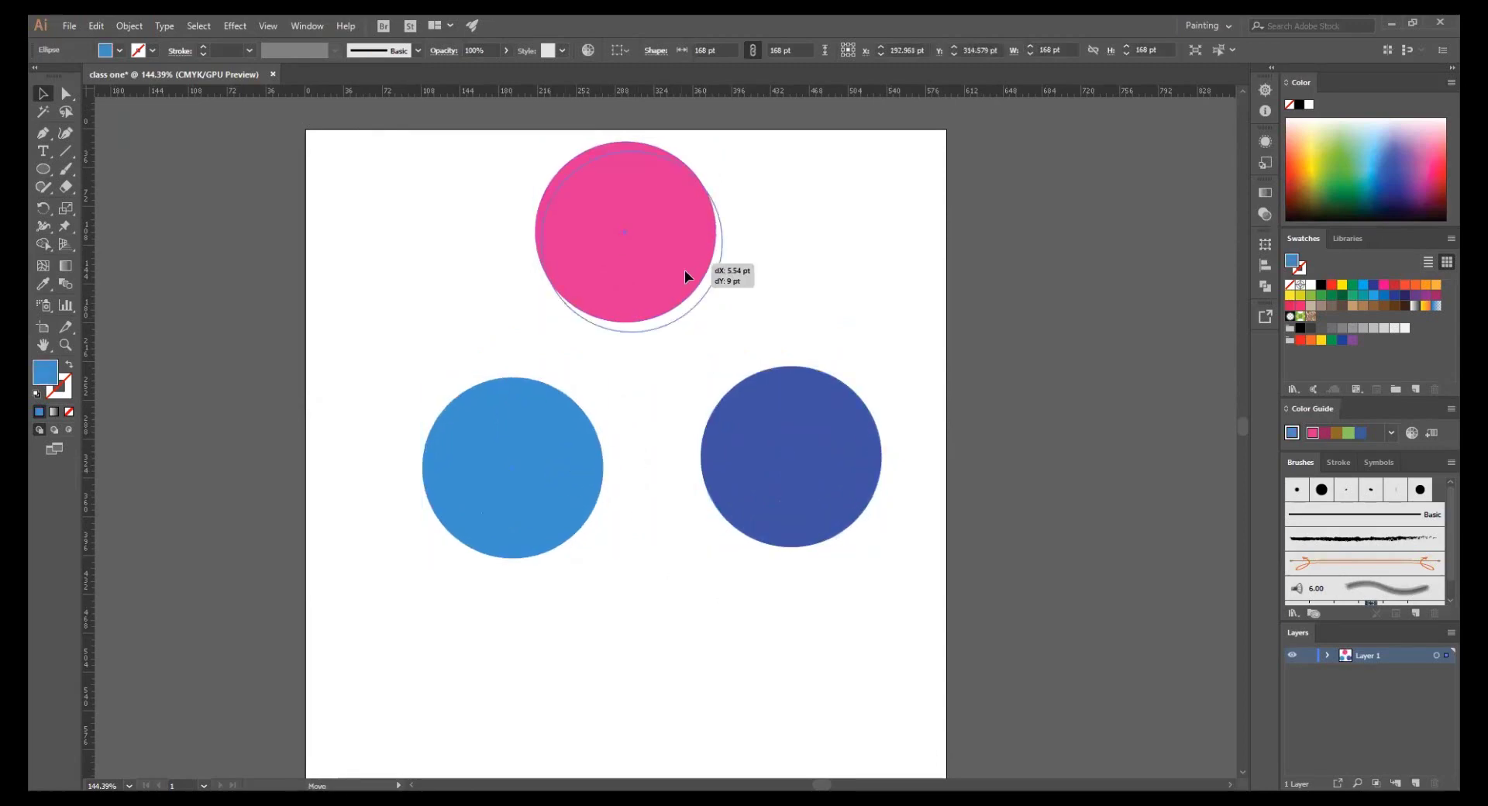
{"action": "left_click", "coordinate": [858, 291]}
- Inspect the dark-blue circle and the pink circle's anchor points, then return to the Selection tool
{"action": "left_click", "coordinate": [820, 432]}
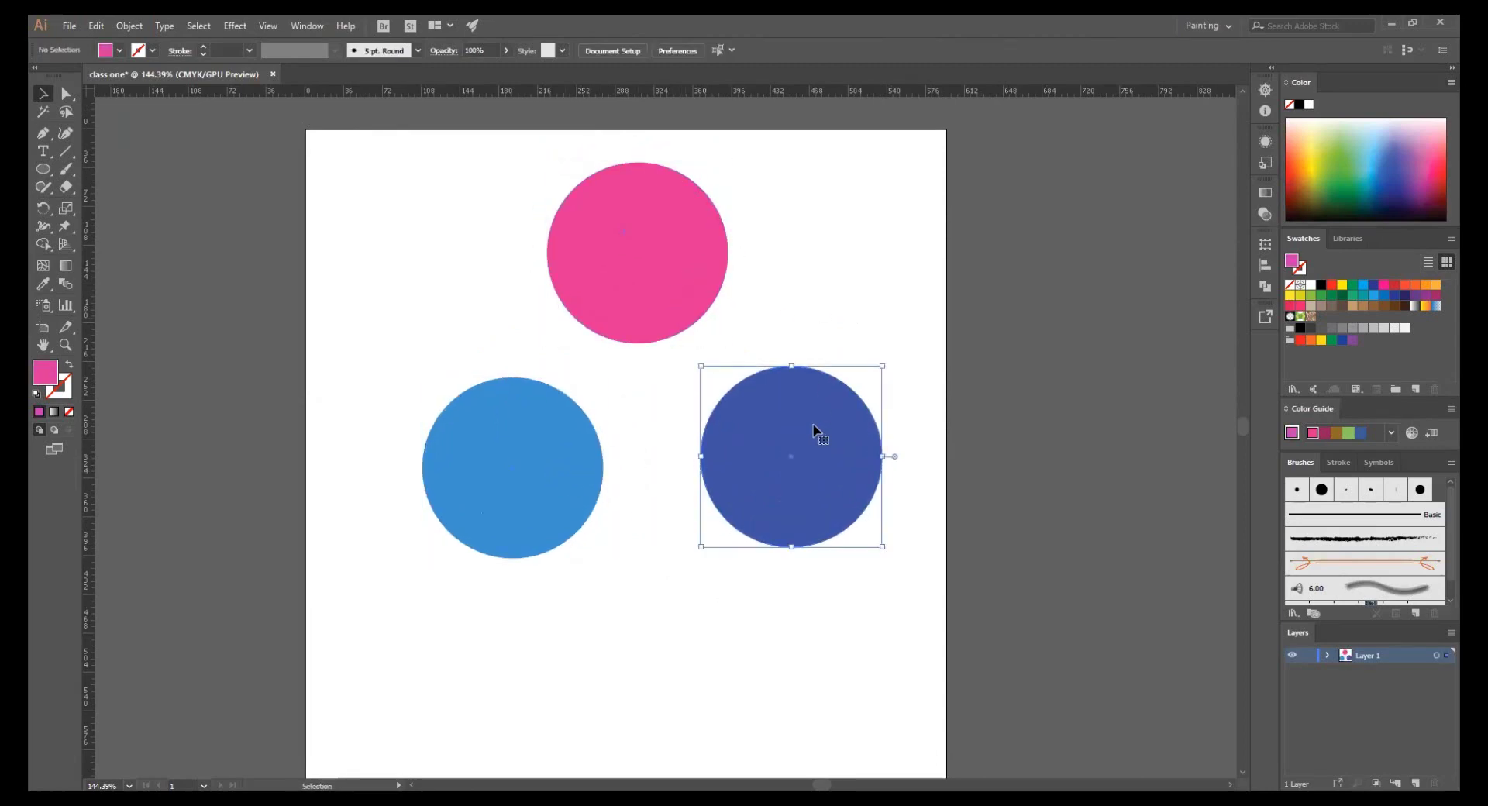
{"action": "key", "text": "a"}
{"action": "left_click", "coordinate": [681, 272]}
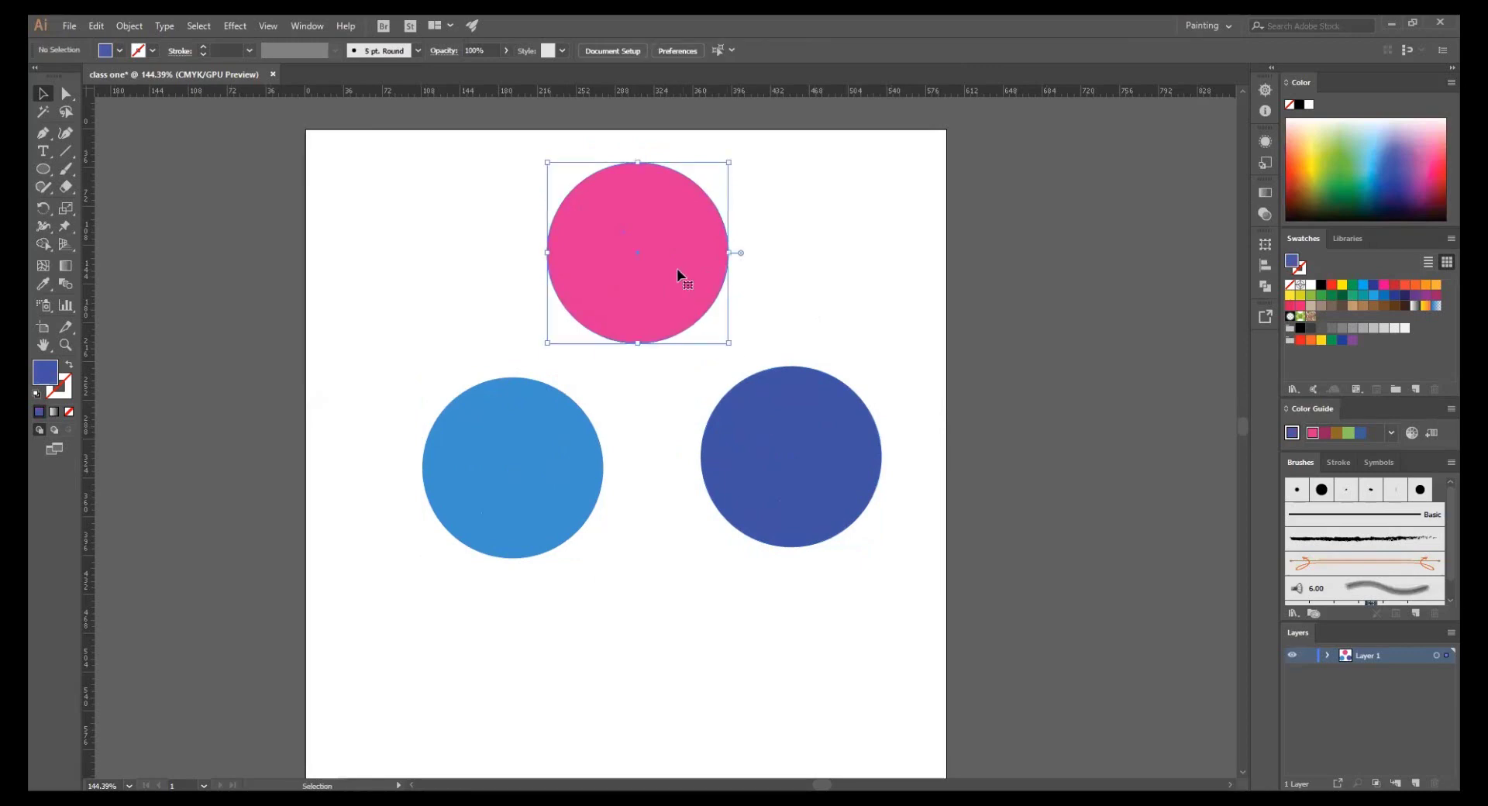
{"action": "key", "text": "ctrl+shift+a"}
{"action": "key", "text": "v"}
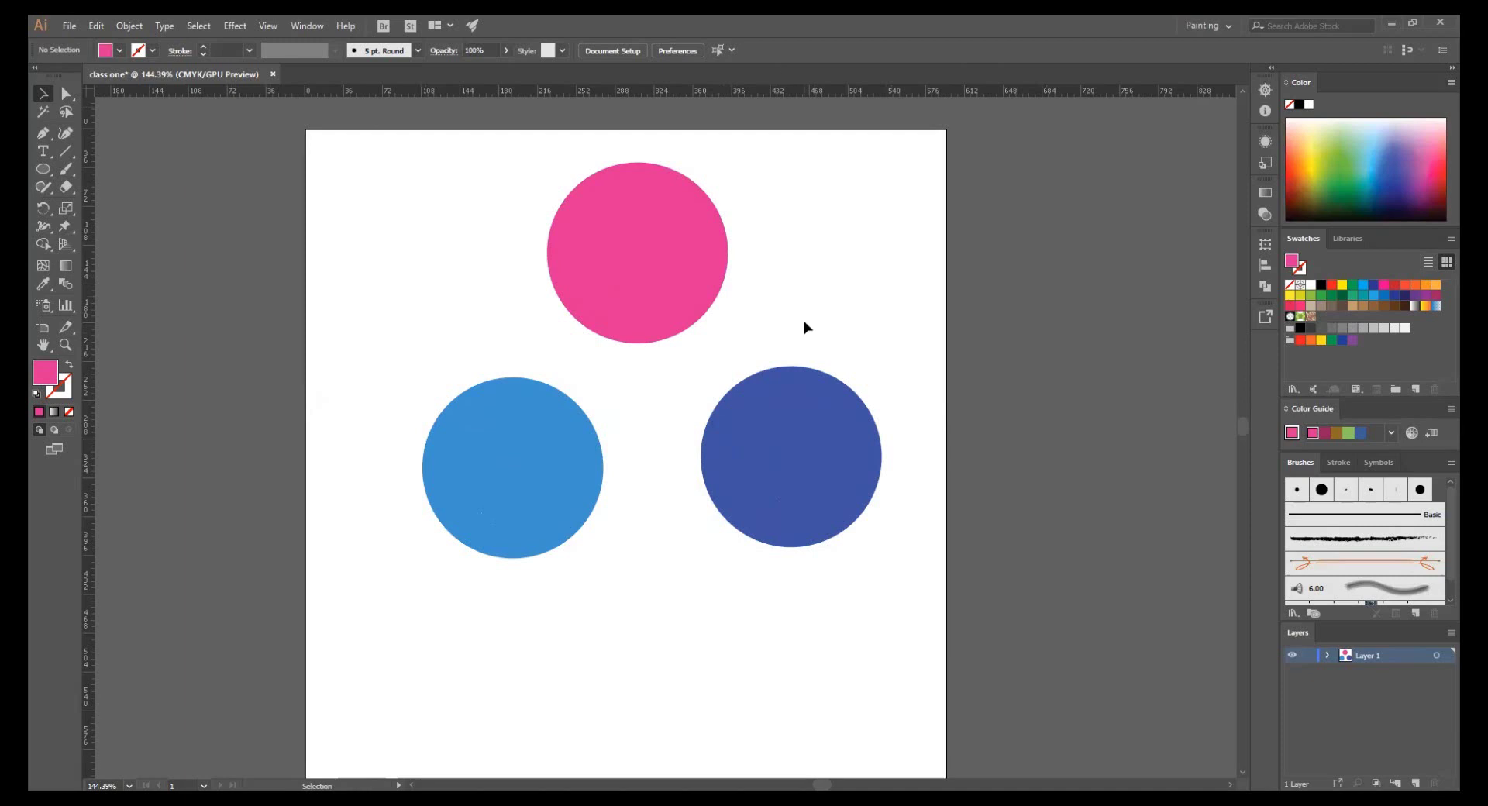
{"action": "key", "text": "ctrl"}
- Drag the pink circle down onto the tops of both blue circles
{"action": "key", "text": "ctrl+a"}
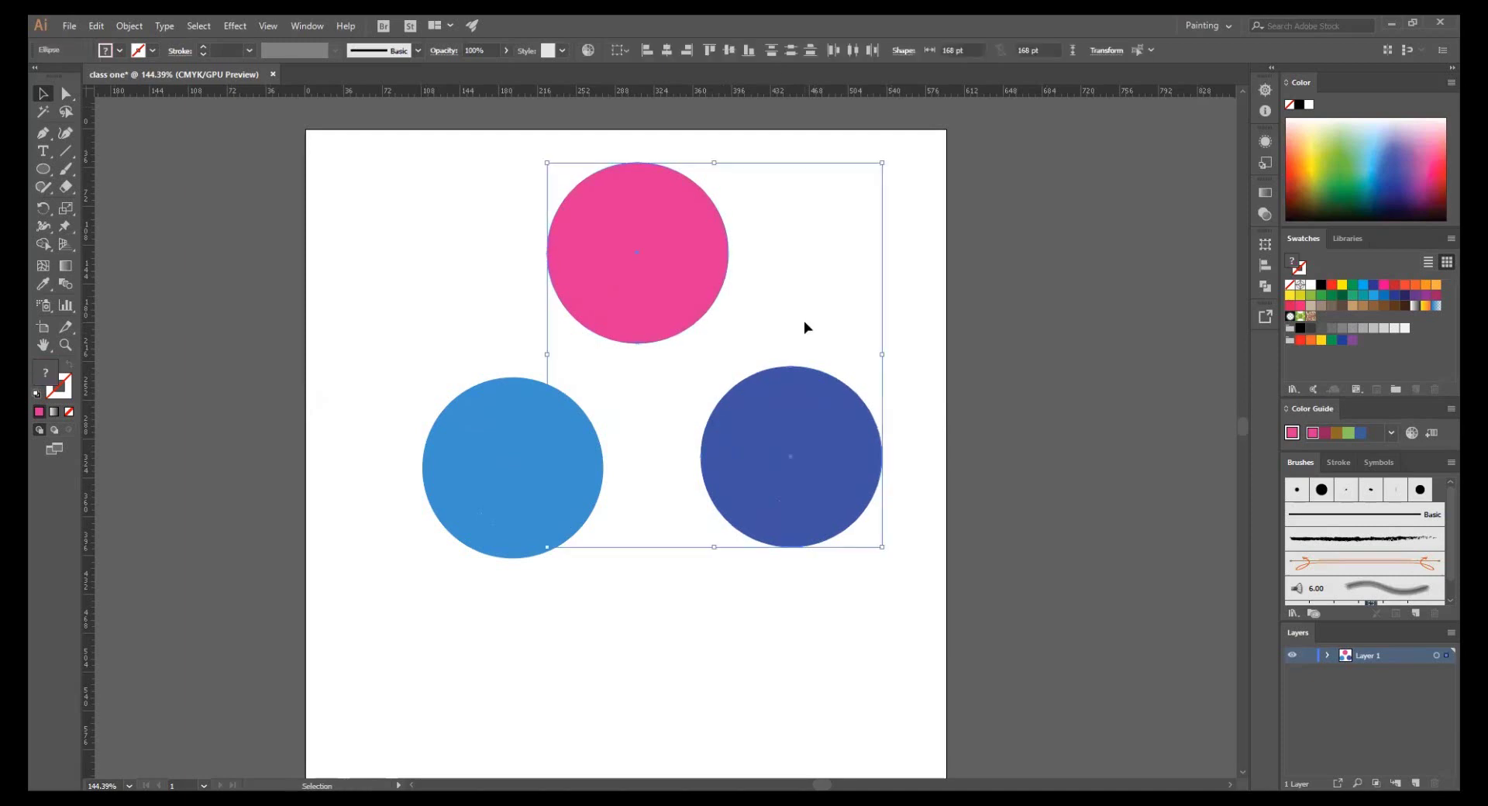
{"action": "left_click", "coordinate": [797, 338]}
{"action": "left_click", "coordinate": [788, 434]}
{"action": "left_click", "coordinate": [761, 386], "text": "shift"}
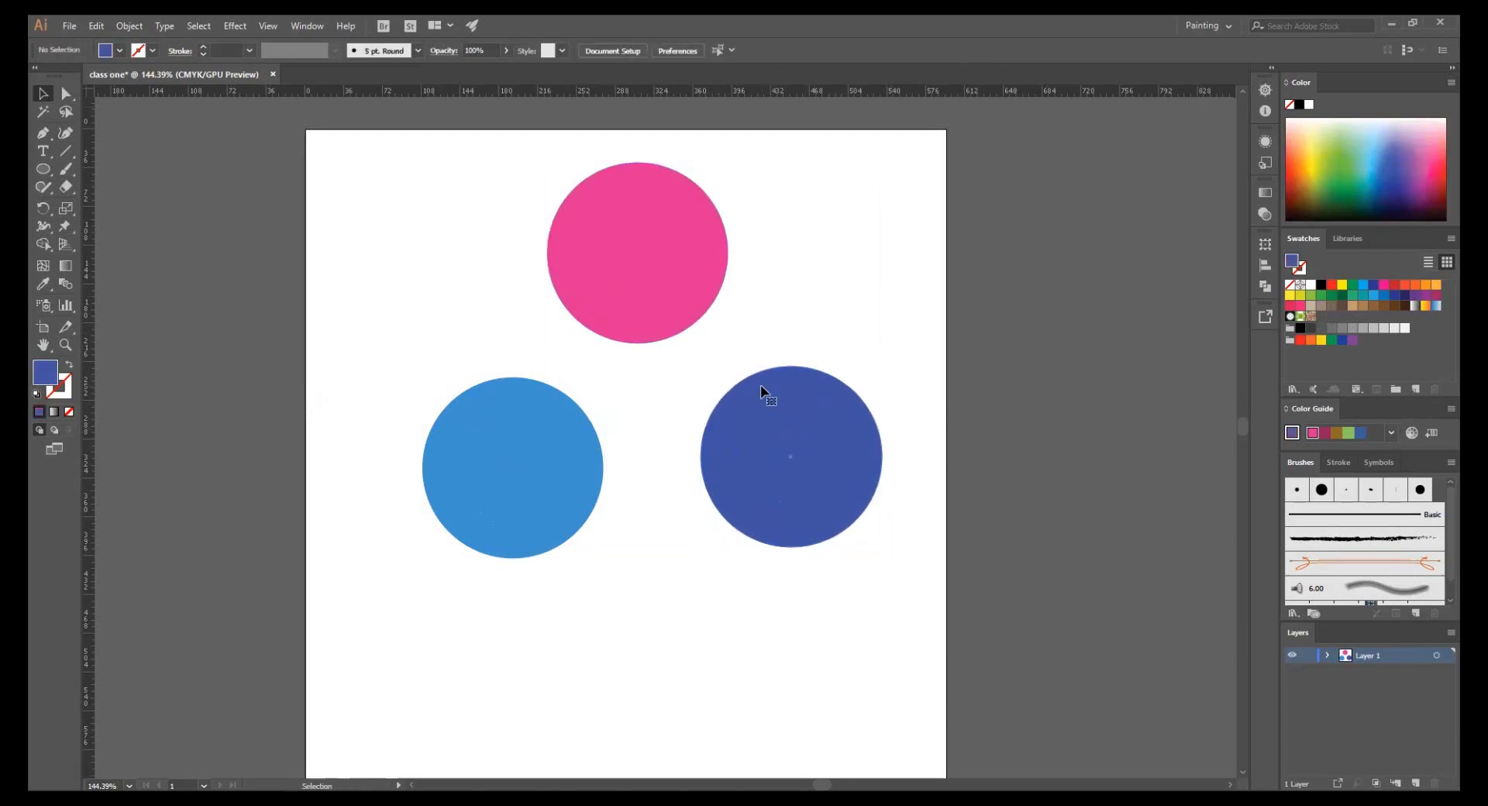
{"action": "left_click", "coordinate": [762, 385]}
{"action": "left_click", "coordinate": [772, 272]}
{"action": "mouse_move", "coordinate": [679, 329]}
{"action": "left_mouse_down"}
{"action": "mouse_move", "coordinate": [611, 487]}
{"action": "mouse_move", "coordinate": [569, 486]}
{"action": "left_mouse_up"}
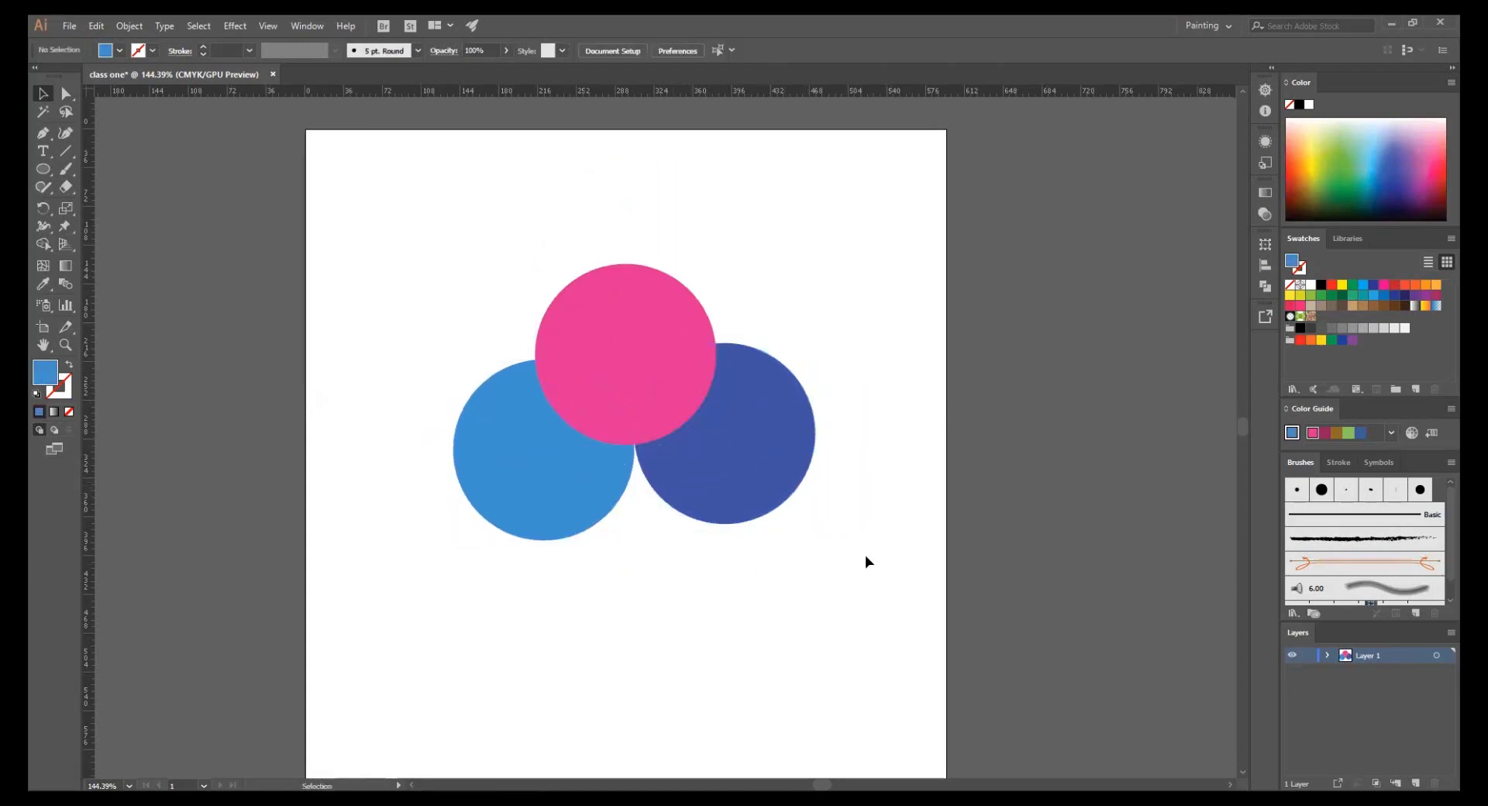
- Marquee-select all three circles and move them slightly up together, then deselect
{"action": "left_click_drag", "start_coordinate": [664, 465], "coordinate": [383, 245]}
{"action": "key", "text": "ctrl+h"}
{"action": "key", "text": "ctrl+h"}
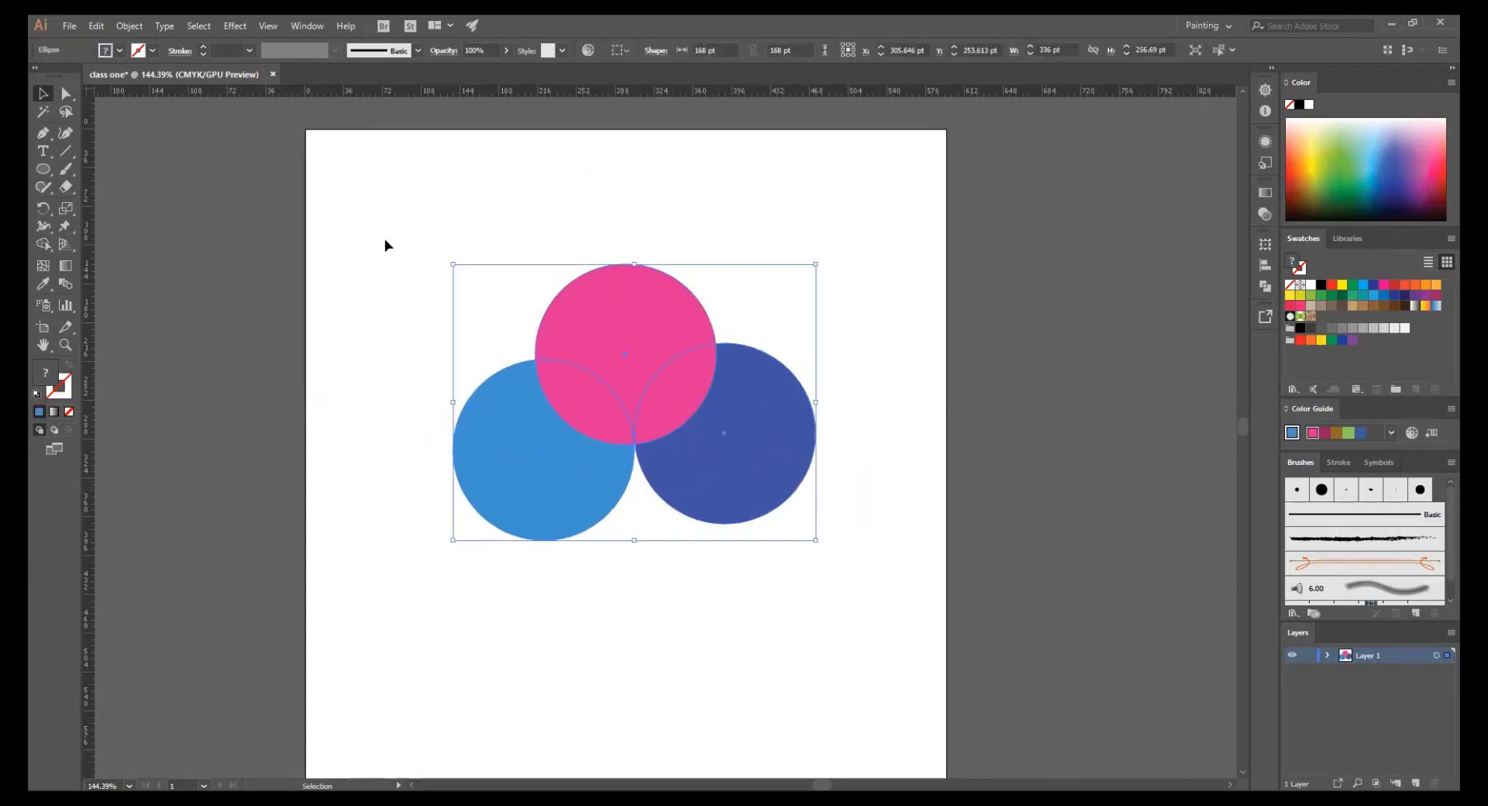
{"action": "key", "text": "ctrl+h"}
{"action": "left_click_drag", "start_coordinate": [636, 418], "coordinate": [626, 381]}
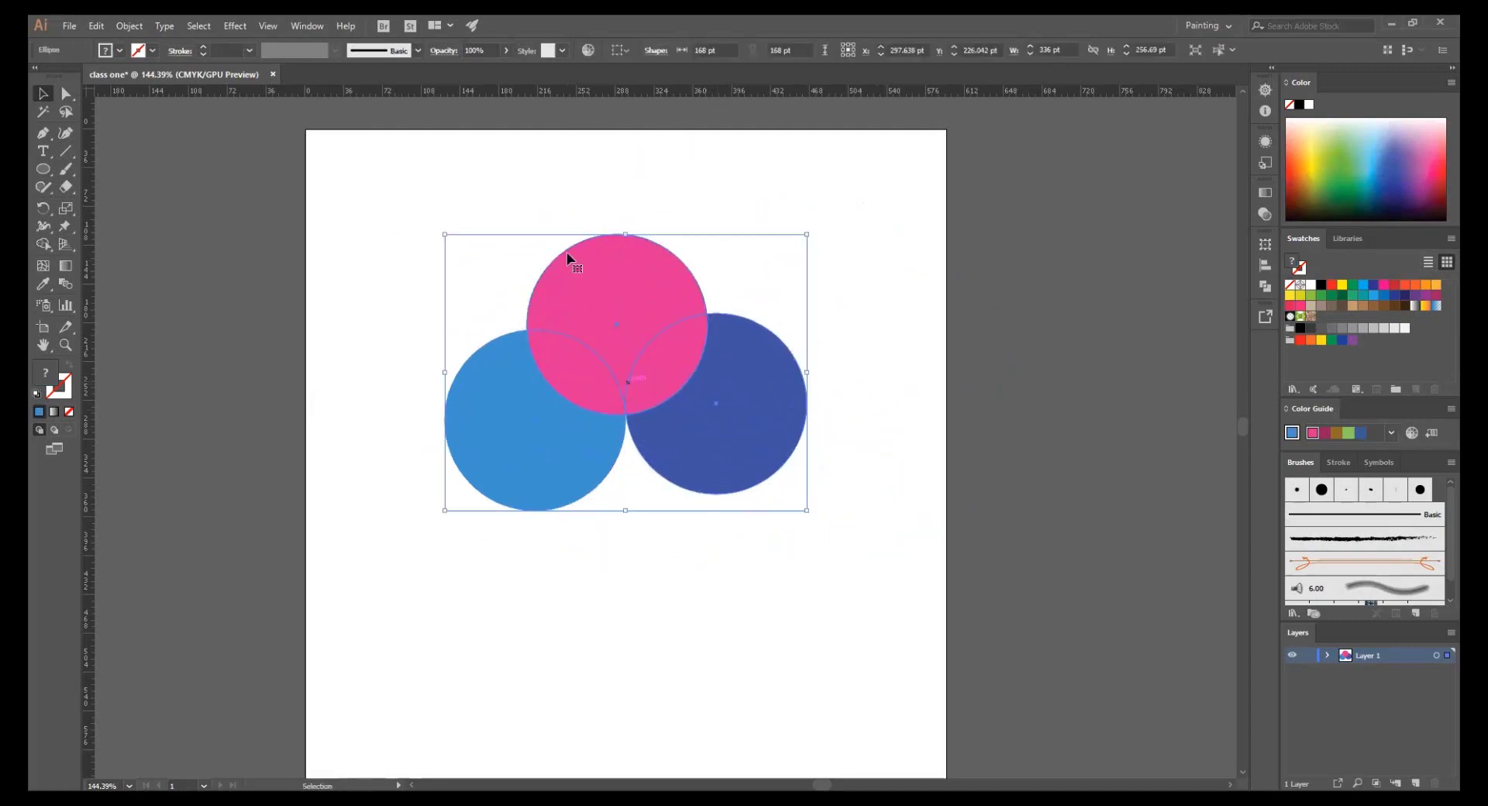
{"action": "key", "text": "ctrl+h"}
{"action": "left_click", "coordinate": [529, 181]}
{"action": "scroll", "coordinate": [548, 191], "scroll_direction": "left", "scroll_amount": 1}
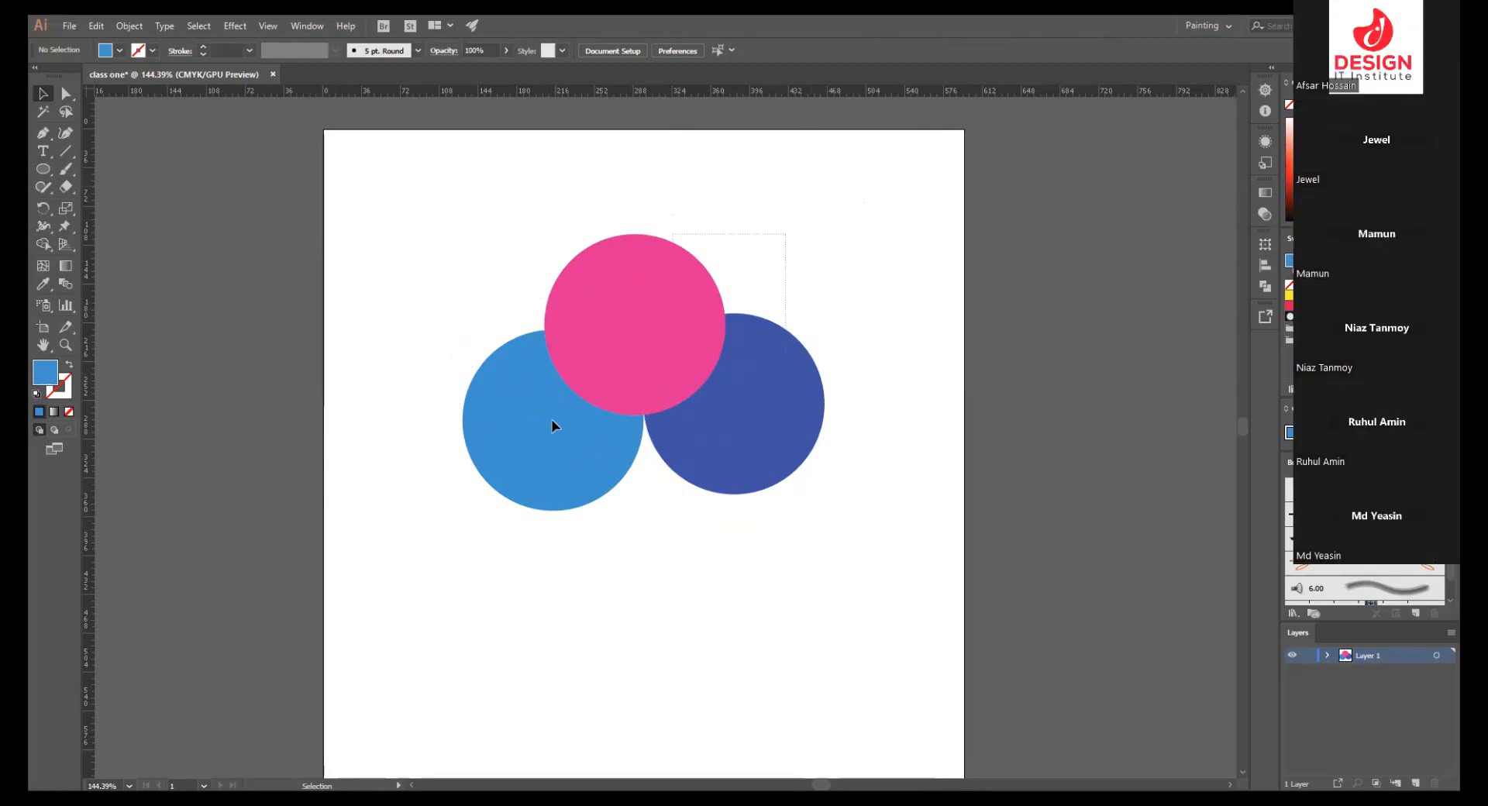
{"action": "key", "text": "ctrl+a"}
{"action": "key", "text": "ctrl+shift+a"}
{"action": "left_click_drag", "start_coordinate": [62, 72], "coordinate": [872, 221]}
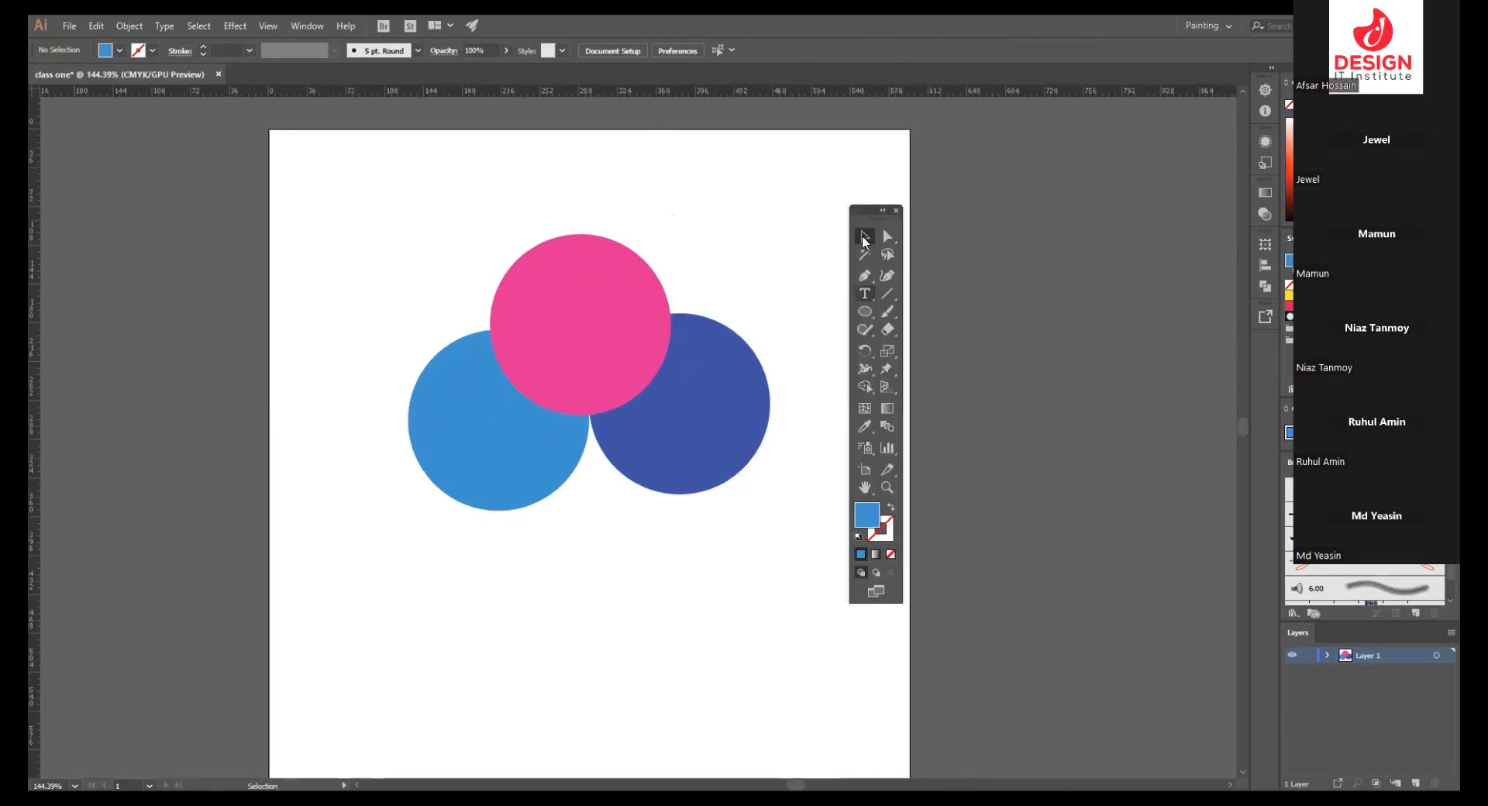
{"action": "left_click", "coordinate": [865, 241]}
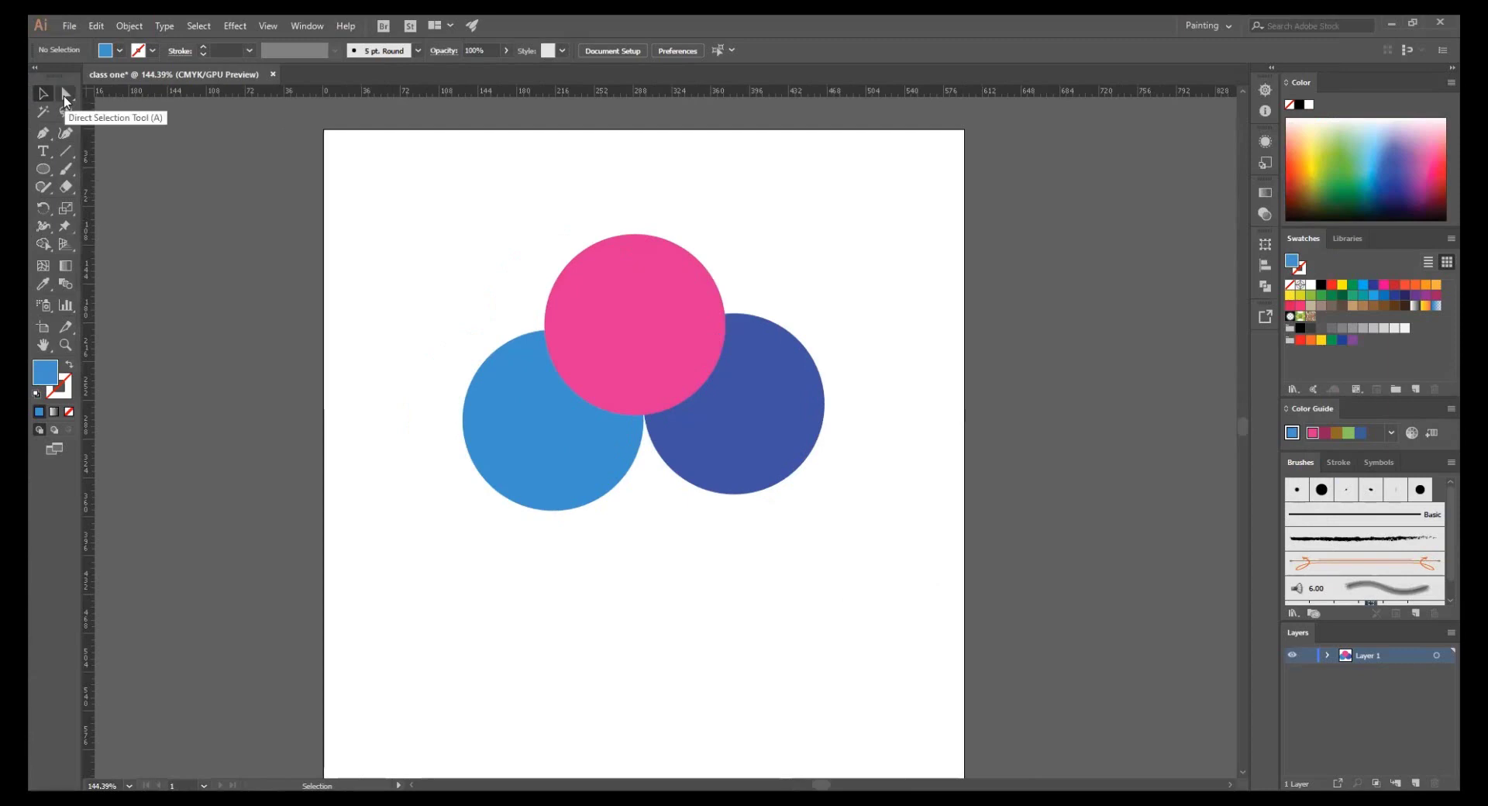
- Move the three grouped circles right so they straddle the page edge
{"action": "left_click_drag", "start_coordinate": [450, 221], "coordinate": [825, 565]}
{"action": "mouse_move", "coordinate": [630, 333]}
{"action": "left_mouse_down"}
{"action": "mouse_move", "coordinate": [993, 333]}
{"action": "mouse_move", "coordinate": [794, 355]}
{"action": "mouse_move", "coordinate": [785, 376]}
{"action": "mouse_move", "coordinate": [961, 295]}
{"action": "left_mouse_up"}
{"action": "left_click", "coordinate": [791, 574]}
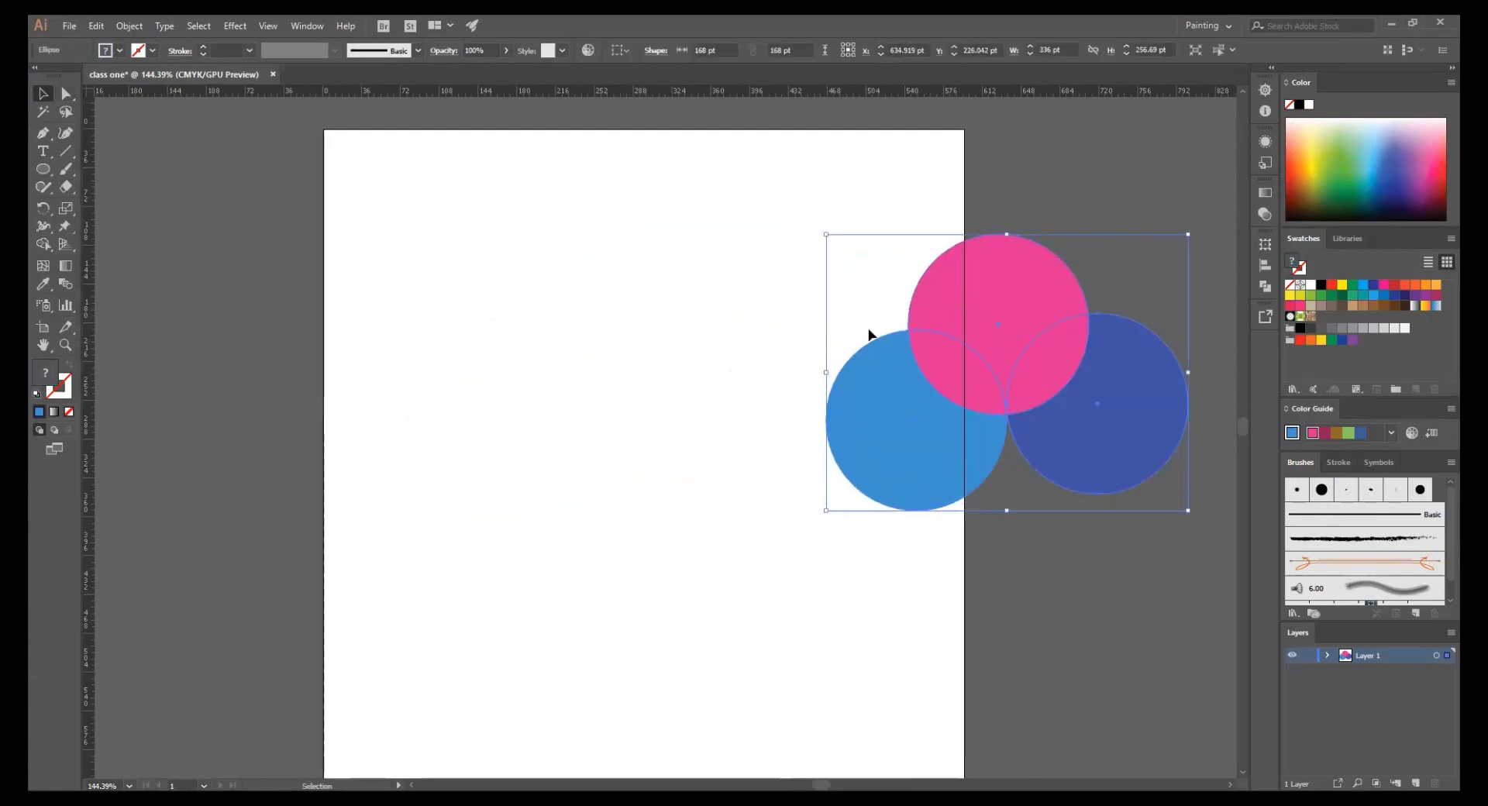
- Ungroup the circles and Alt-drag a copy of the blue circle to the page's left side
{"action": "right_click", "coordinate": [878, 330]}
{"action": "left_click", "coordinate": [921, 452]}
{"action": "left_click", "coordinate": [920, 445]}
{"action": "left_click_drag", "start_coordinate": [920, 445], "coordinate": [569, 377]}
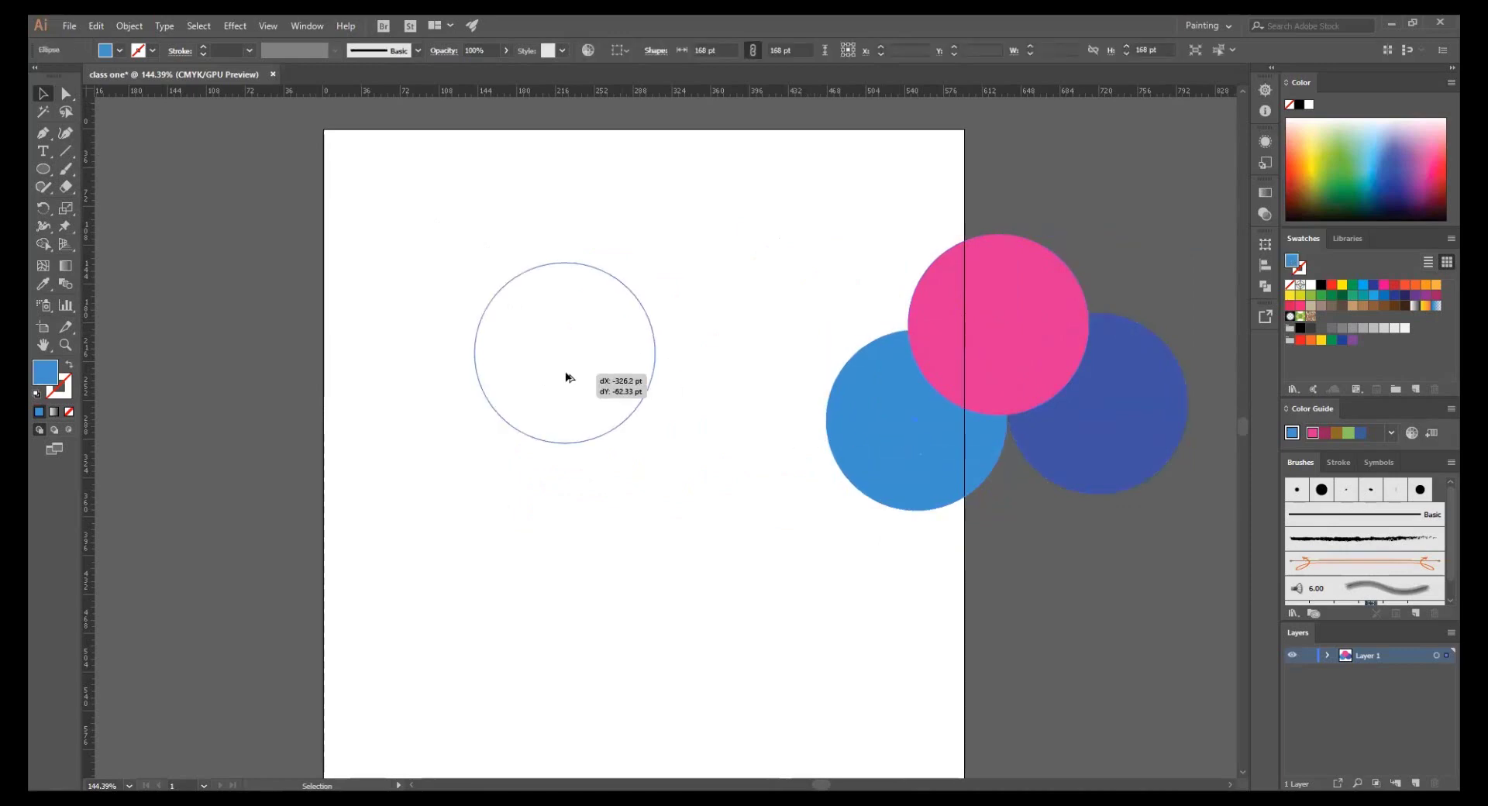
{"action": "scroll", "coordinate": [561, 274], "scroll_direction": "up", "scroll_amount": 2}
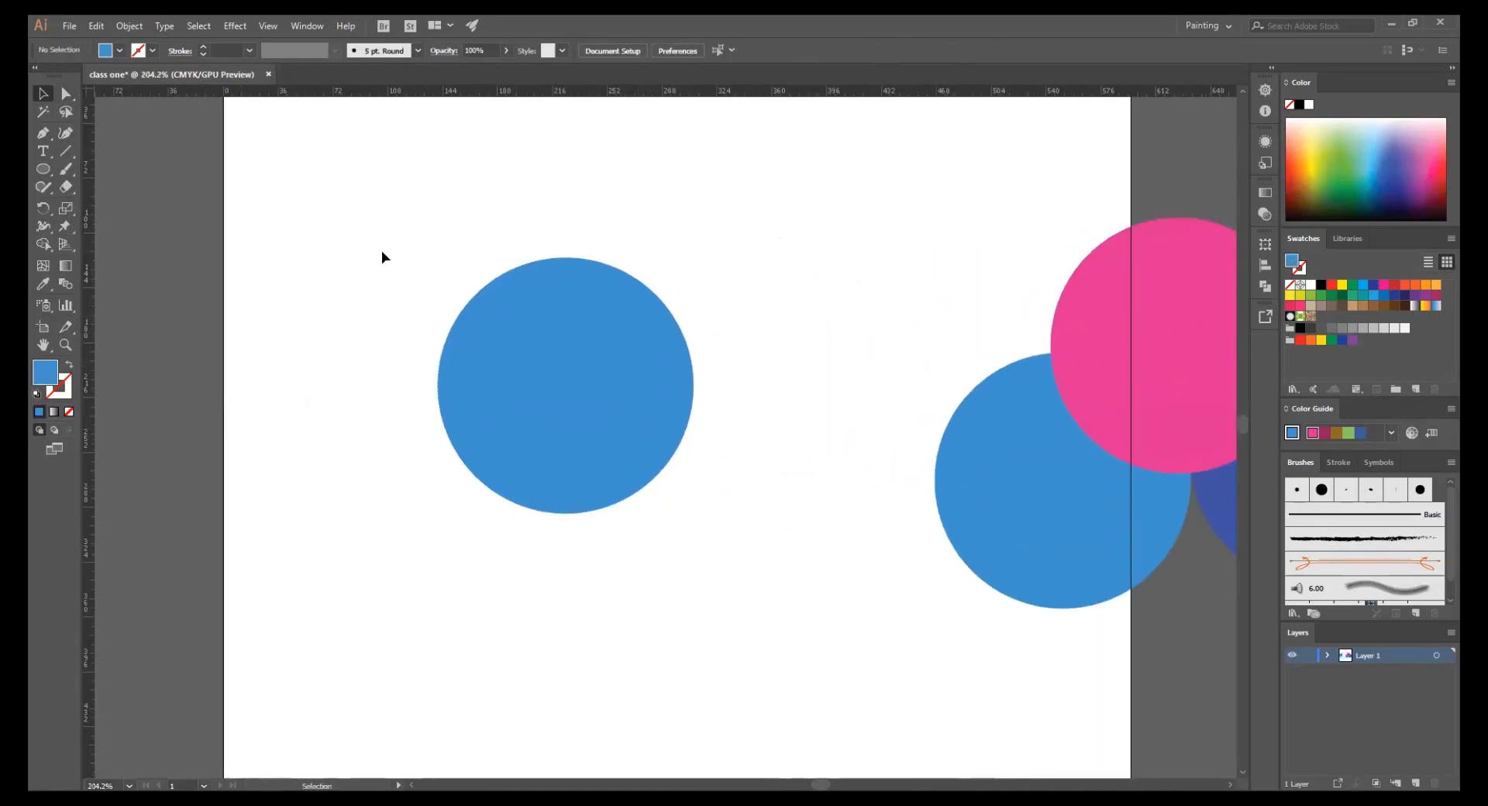
{"action": "left_click", "coordinate": [522, 307]}
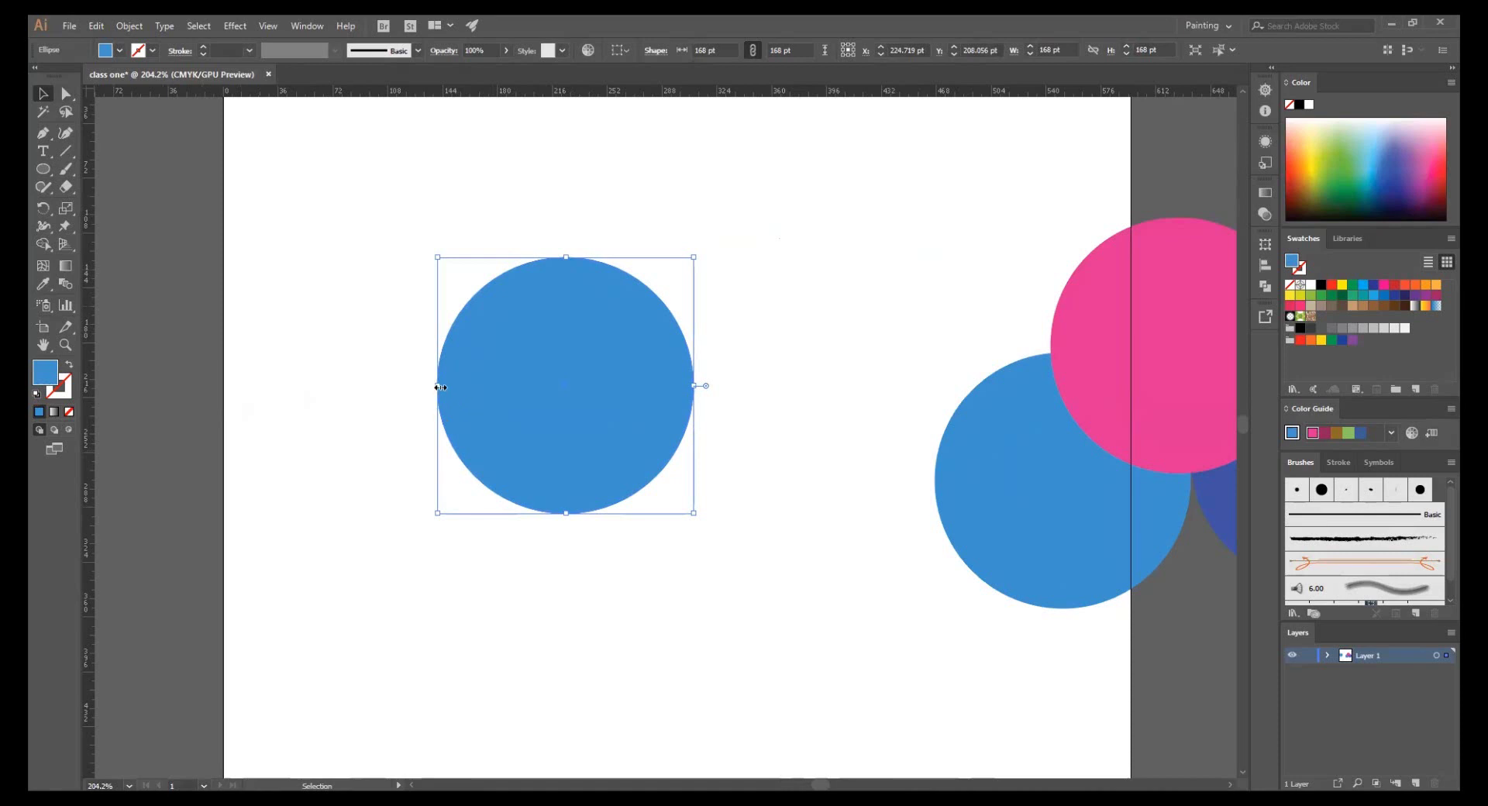
- Remove the copied circle's fill, restore its blue fill, and shift it slightly up-left
{"action": "left_click_drag", "start_coordinate": [426, 232], "coordinate": [692, 532]}
{"action": "left_click", "coordinate": [70, 411]}
{"action": "left_click", "coordinate": [389, 382]}
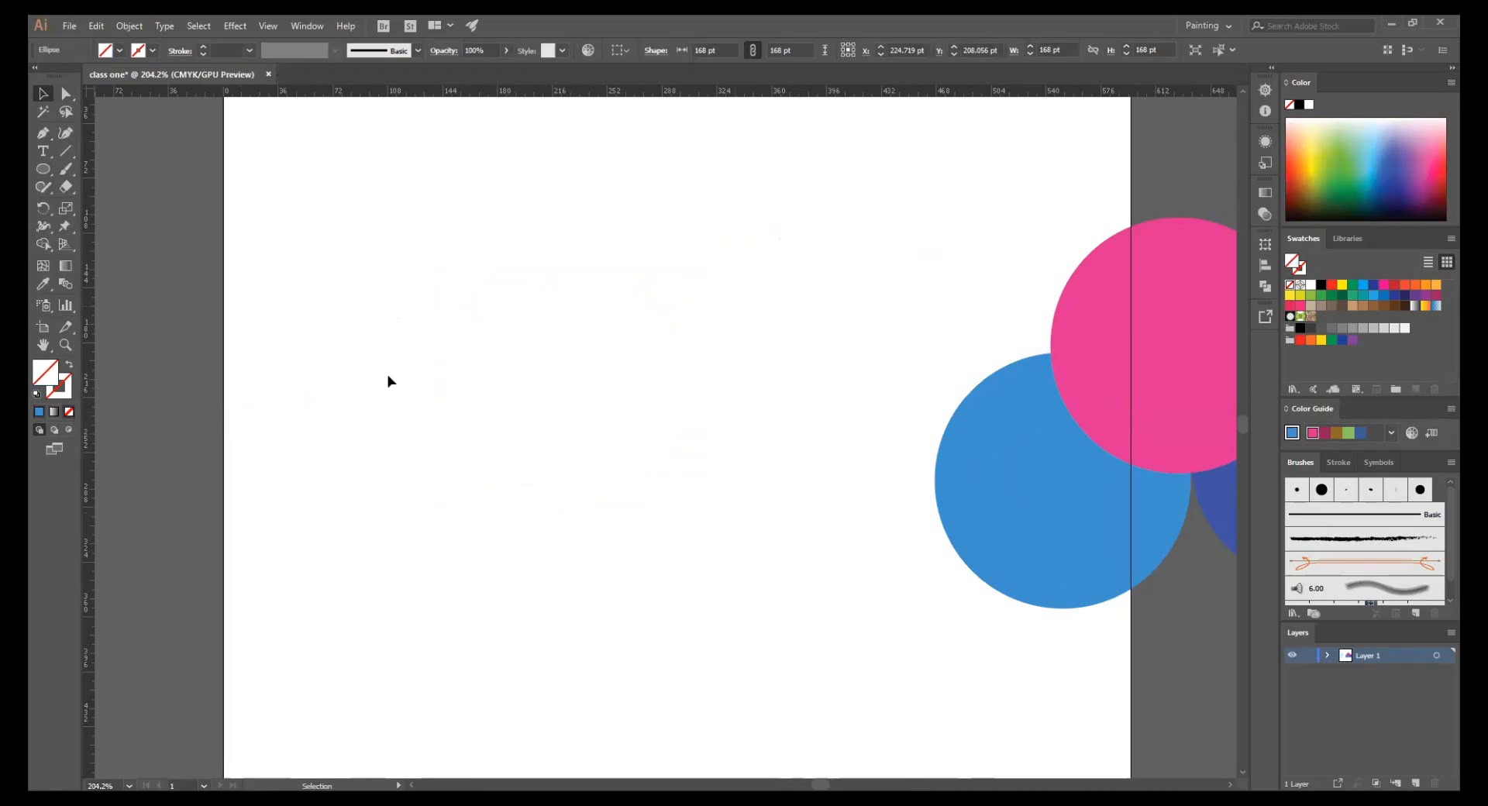
{"action": "left_click", "coordinate": [475, 295]}
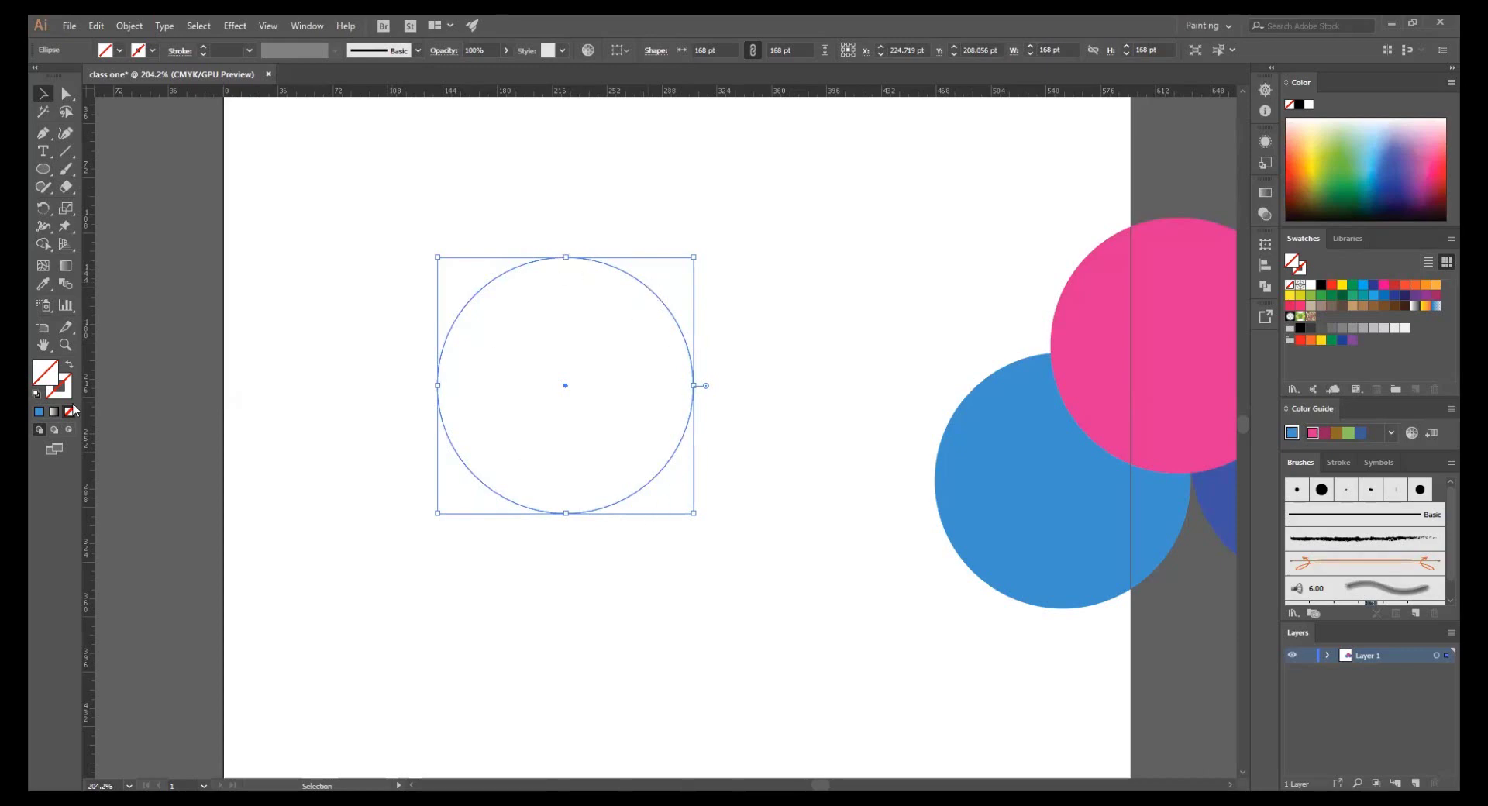
{"action": "left_click", "coordinate": [41, 412]}
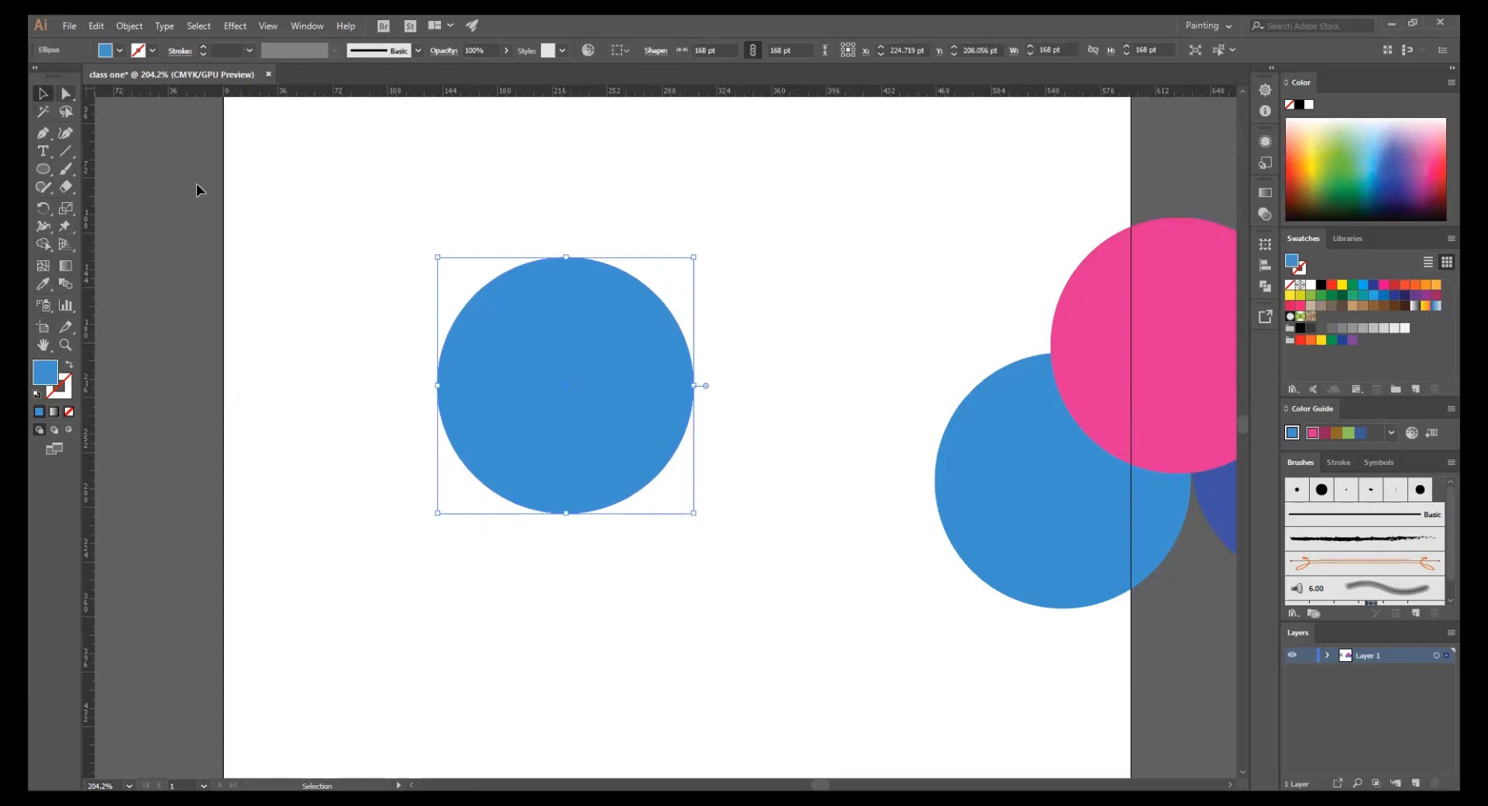
{"action": "mouse_move", "coordinate": [664, 358]}
{"action": "left_mouse_down"}
{"action": "mouse_move", "coordinate": [518, 406]}
{"action": "mouse_move", "coordinate": [491, 396]}
{"action": "left_mouse_up"}
- Select the copied circle's top, right, bottom and left anchor points with Direct Selection
{"action": "left_click", "coordinate": [66, 93]}
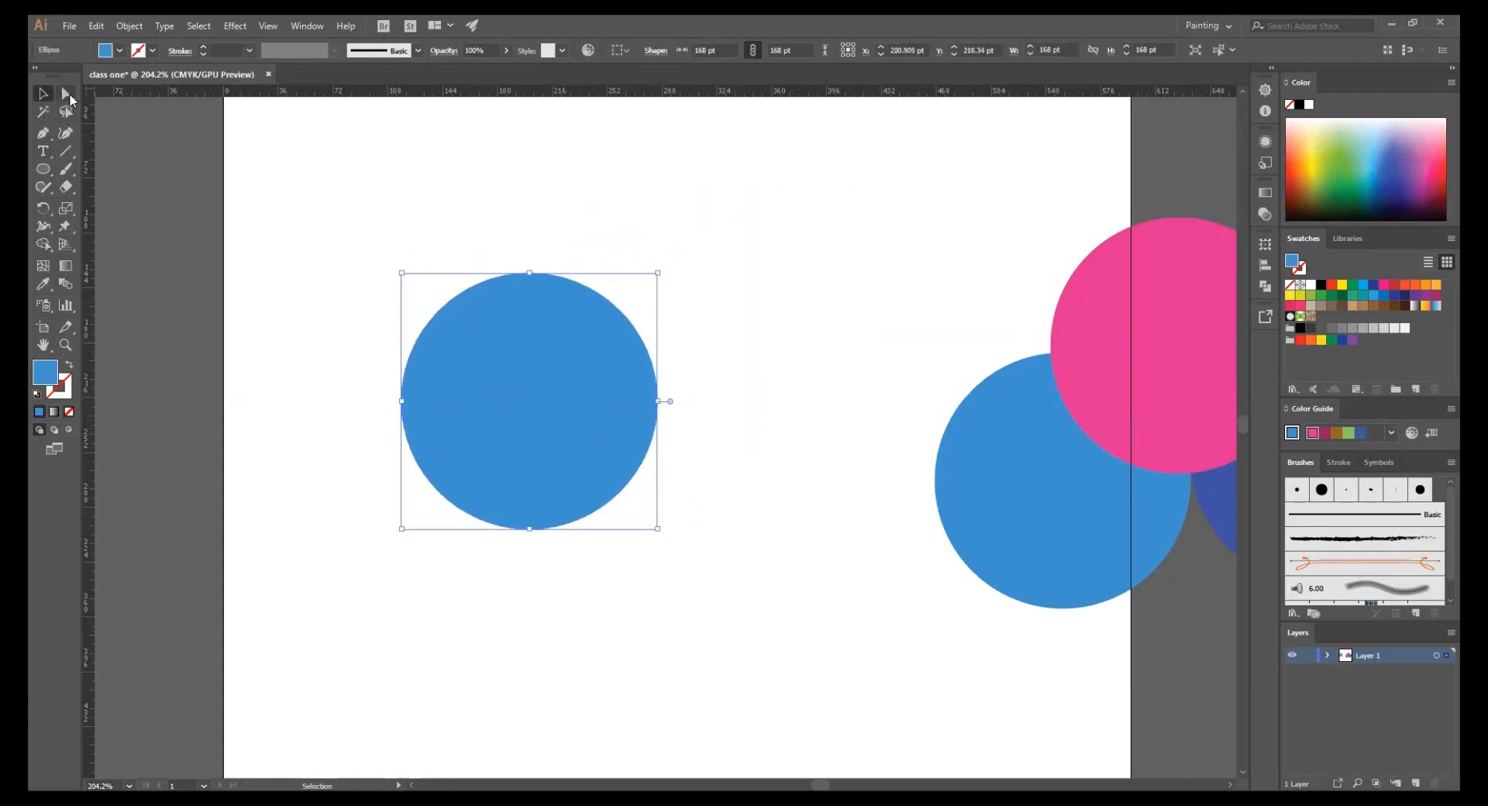
{"action": "left_click", "coordinate": [530, 274]}
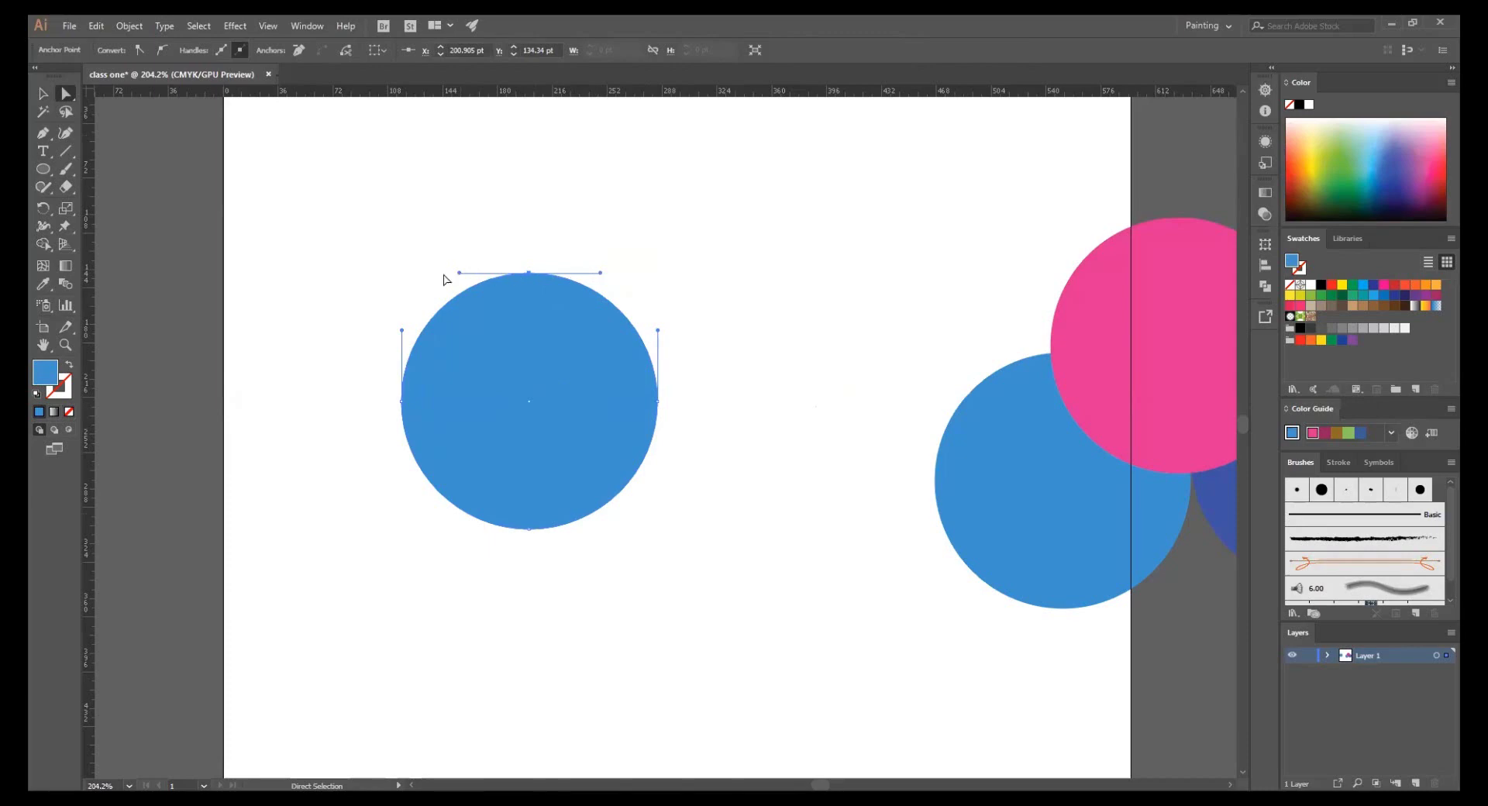
{"action": "left_click", "coordinate": [658, 401]}
{"action": "left_click", "coordinate": [530, 530]}
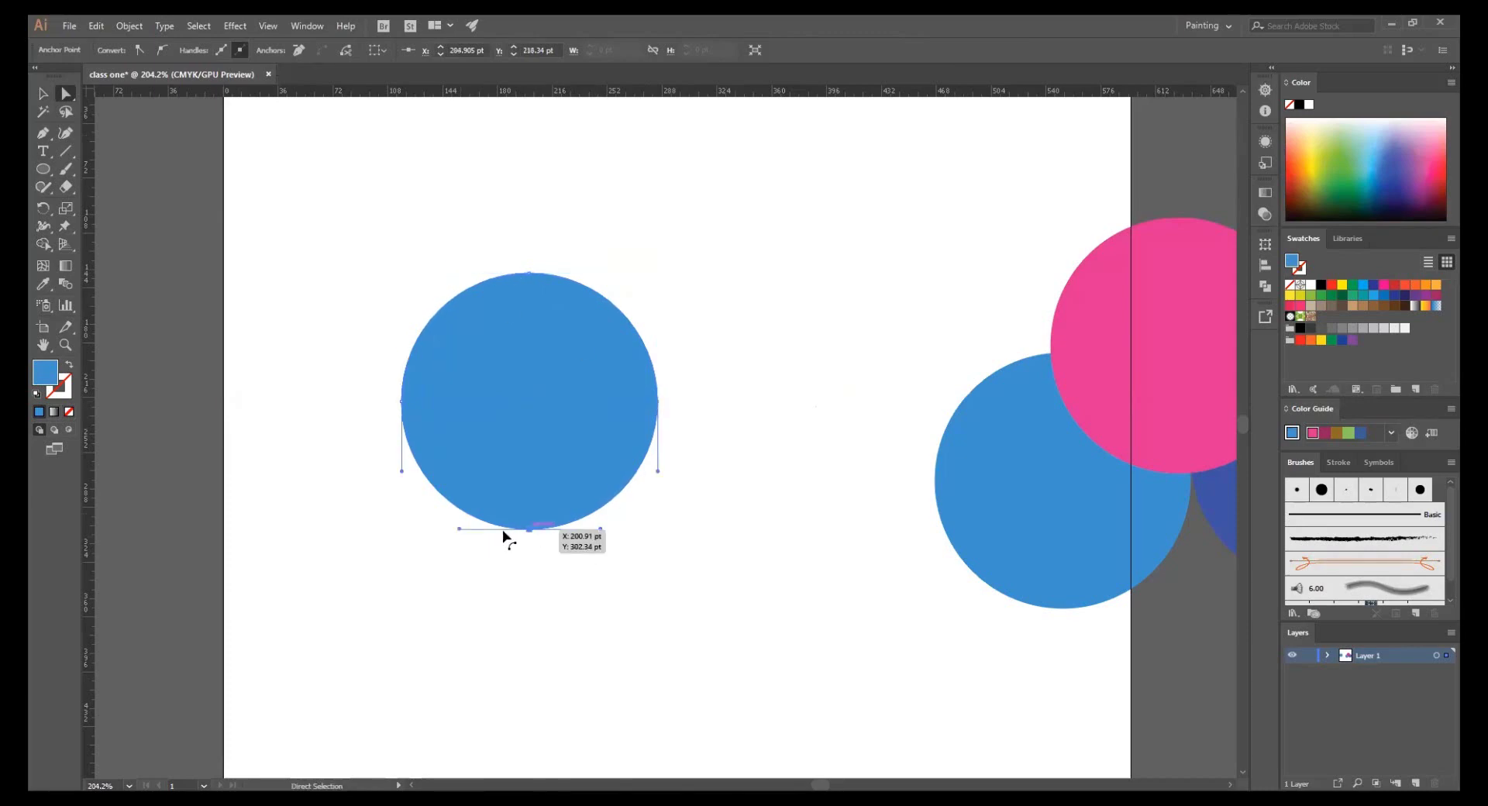
{"action": "left_click", "coordinate": [401, 401]}
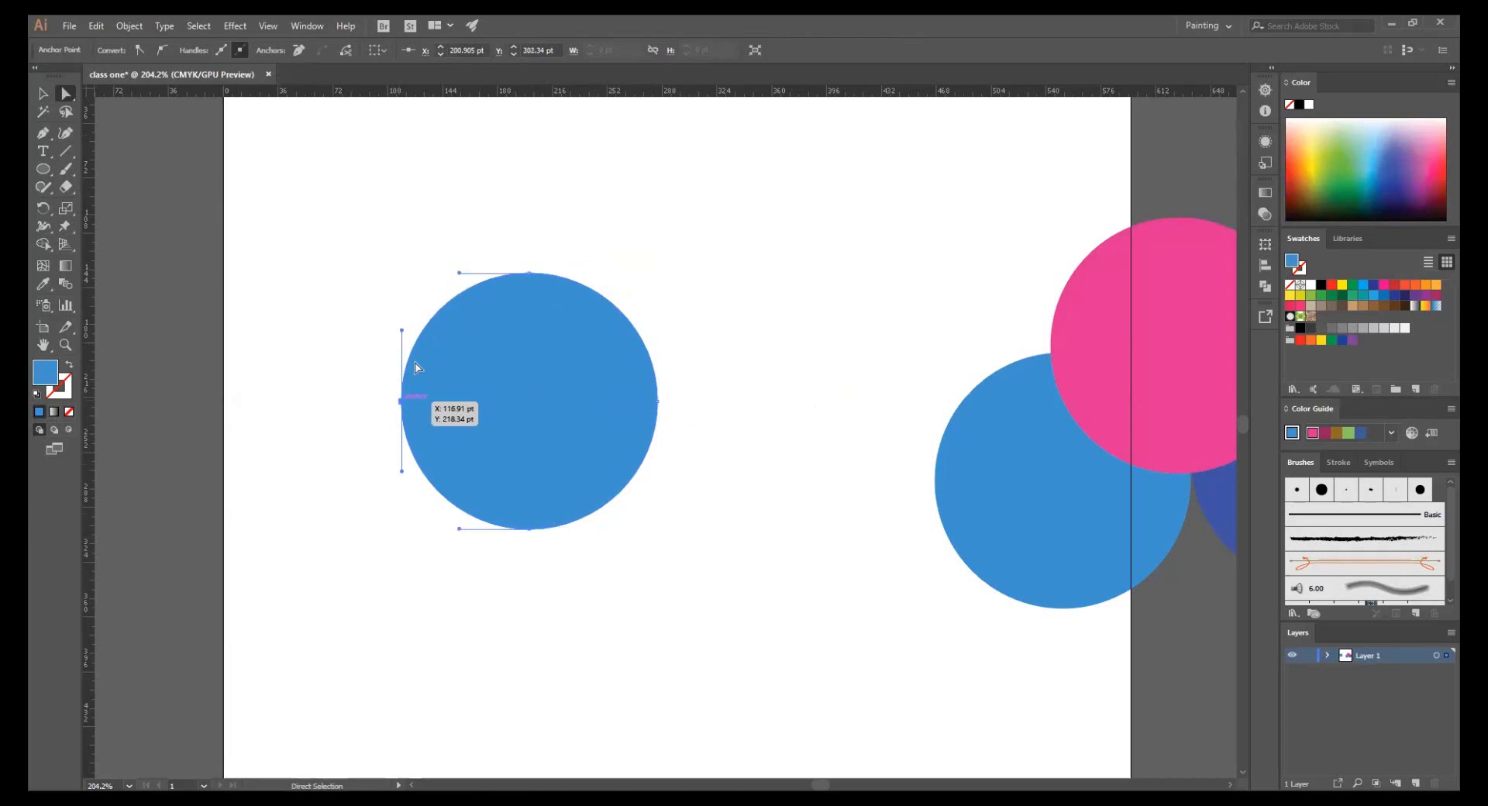
{"action": "left_click", "coordinate": [530, 273]}
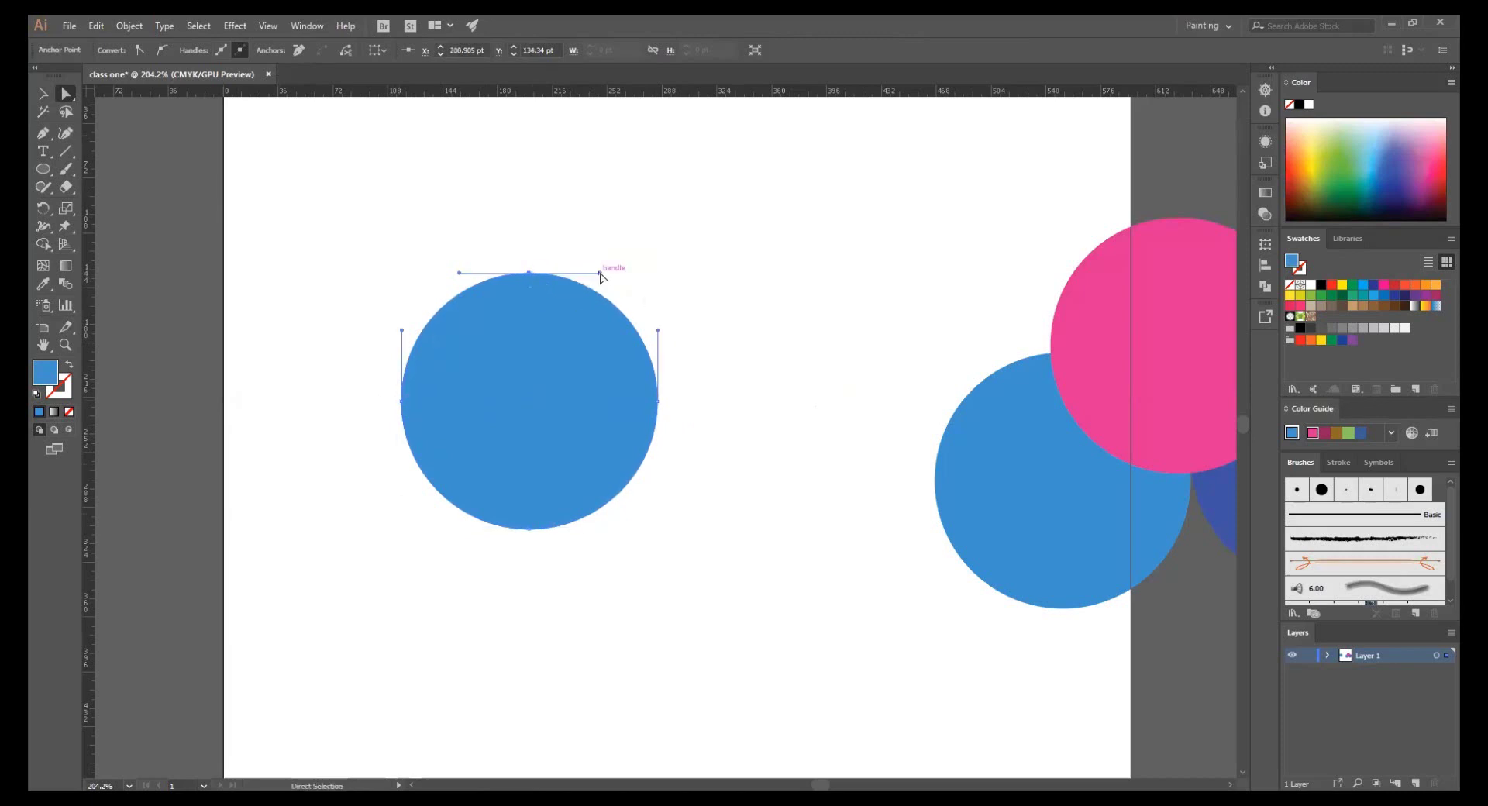
- Drag the circle's anchor handles to reshape it into a lobed blue blob
{"action": "left_click_drag", "start_coordinate": [601, 273], "coordinate": [891, 262]}
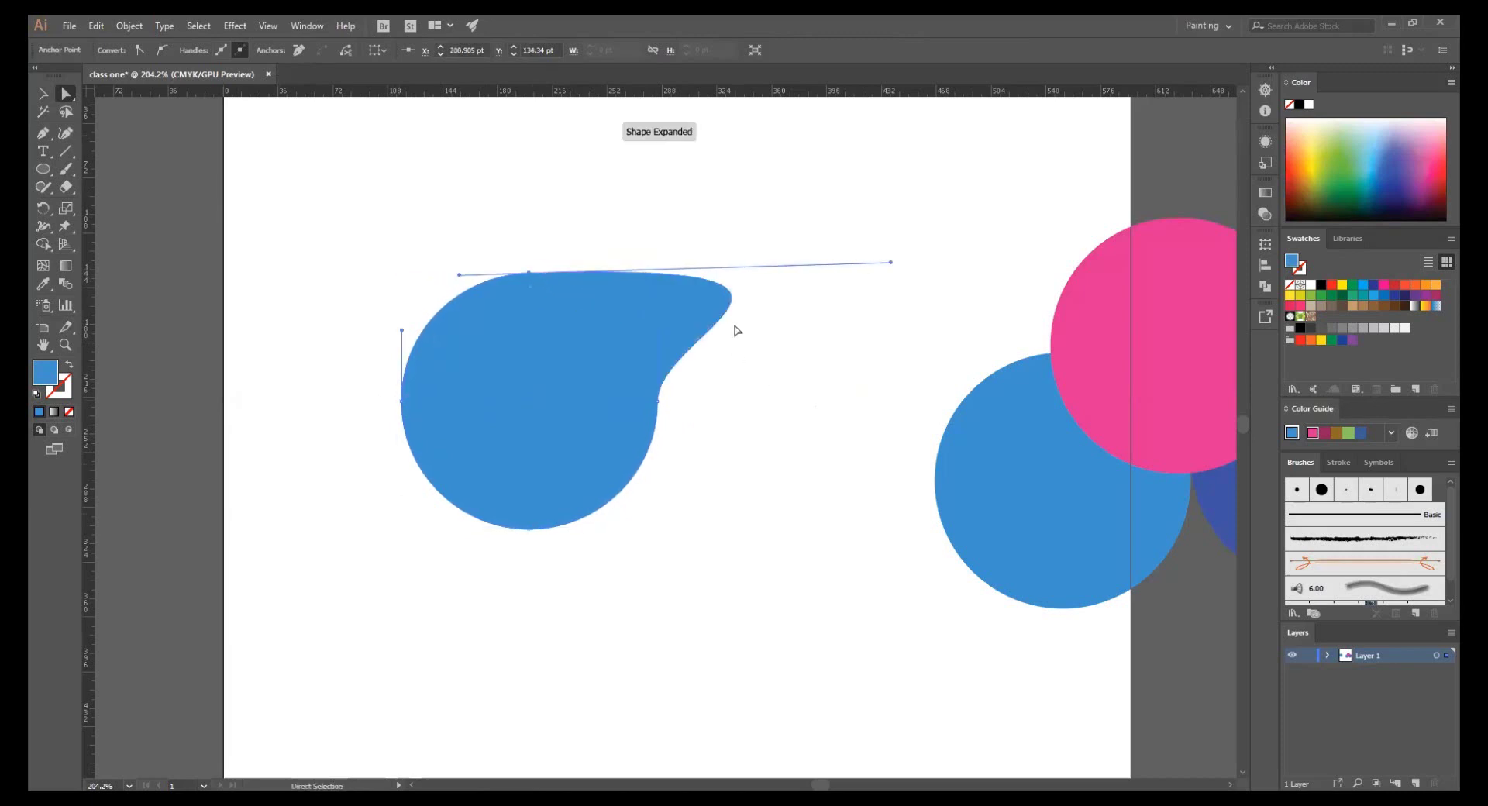
{"action": "left_click", "coordinate": [658, 401]}
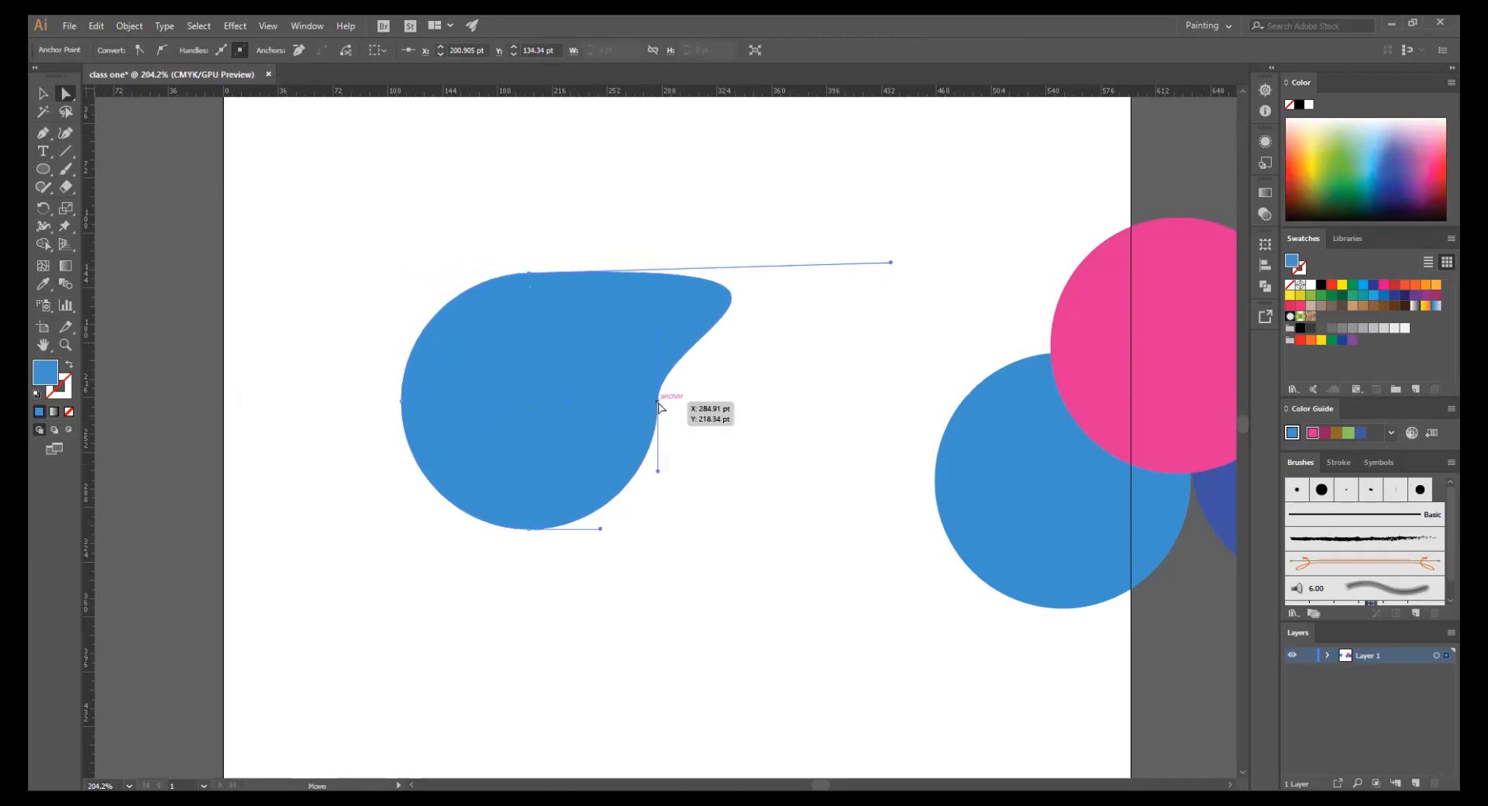
{"action": "left_click_drag", "start_coordinate": [658, 332], "coordinate": [814, 417]}
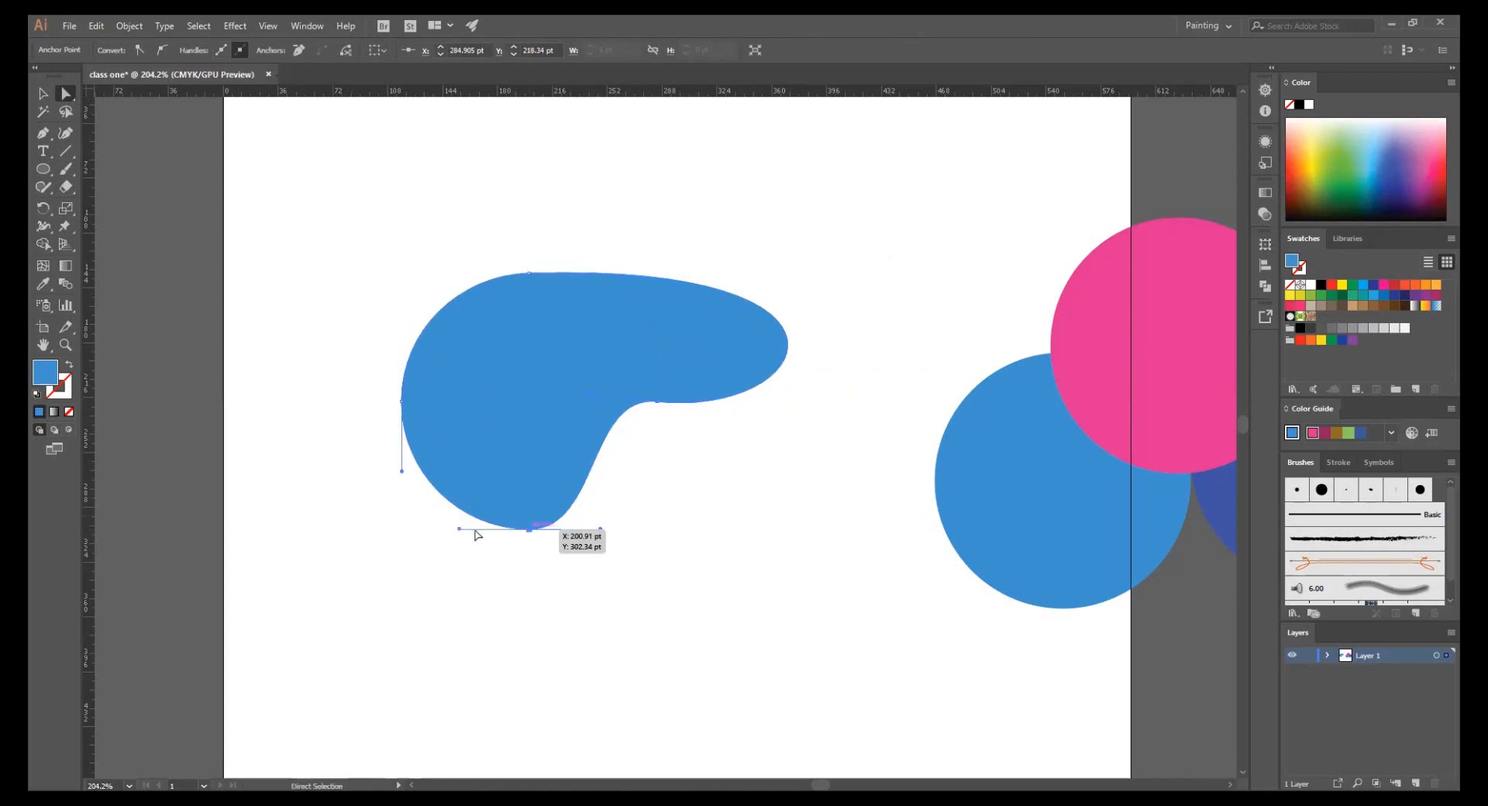
{"action": "left_click", "coordinate": [530, 529]}
{"action": "left_click_drag", "start_coordinate": [458, 530], "coordinate": [500, 464]}
{"action": "left_click", "coordinate": [401, 400]}
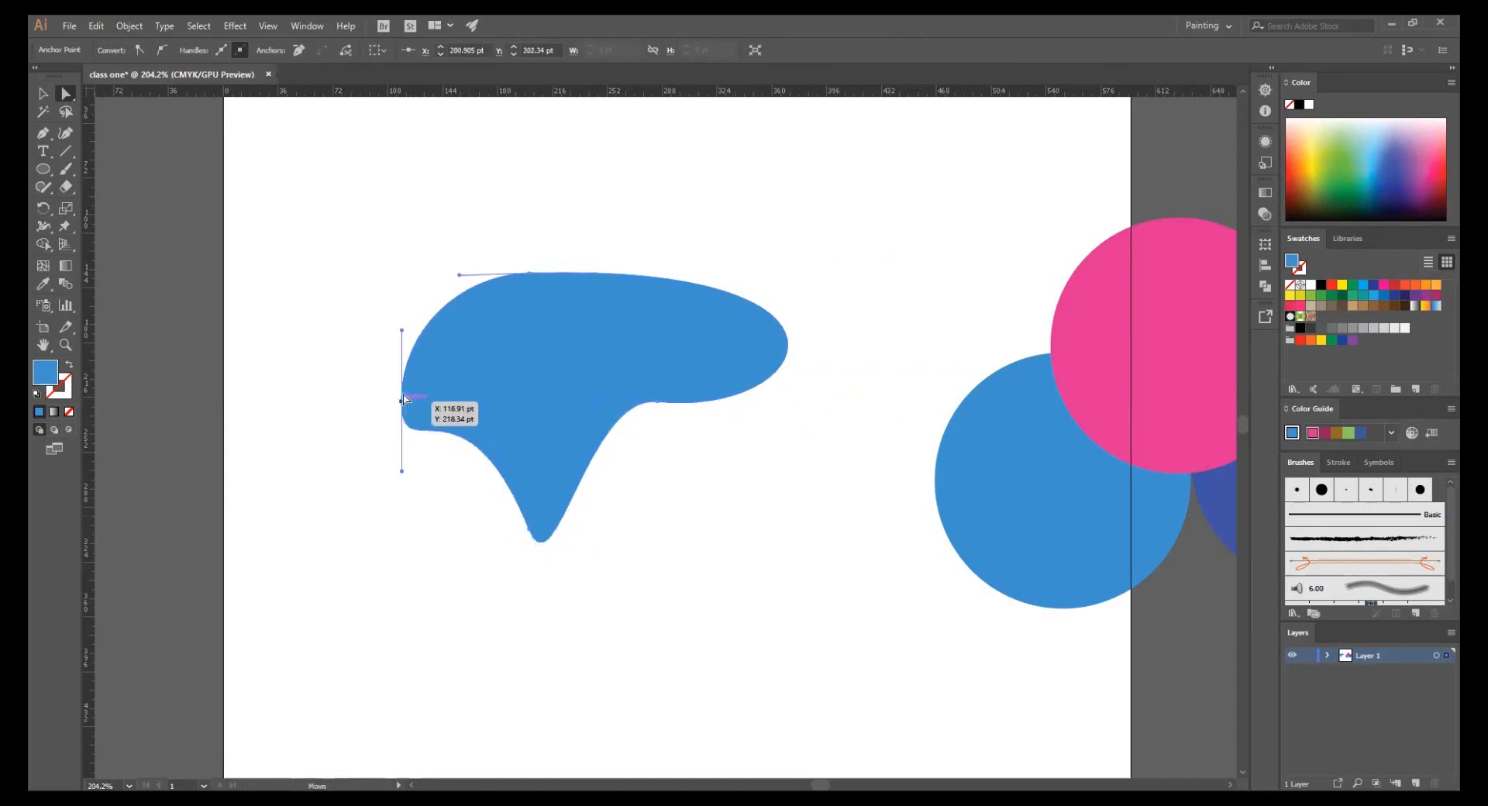
{"action": "left_click_drag", "start_coordinate": [395, 328], "coordinate": [264, 303]}
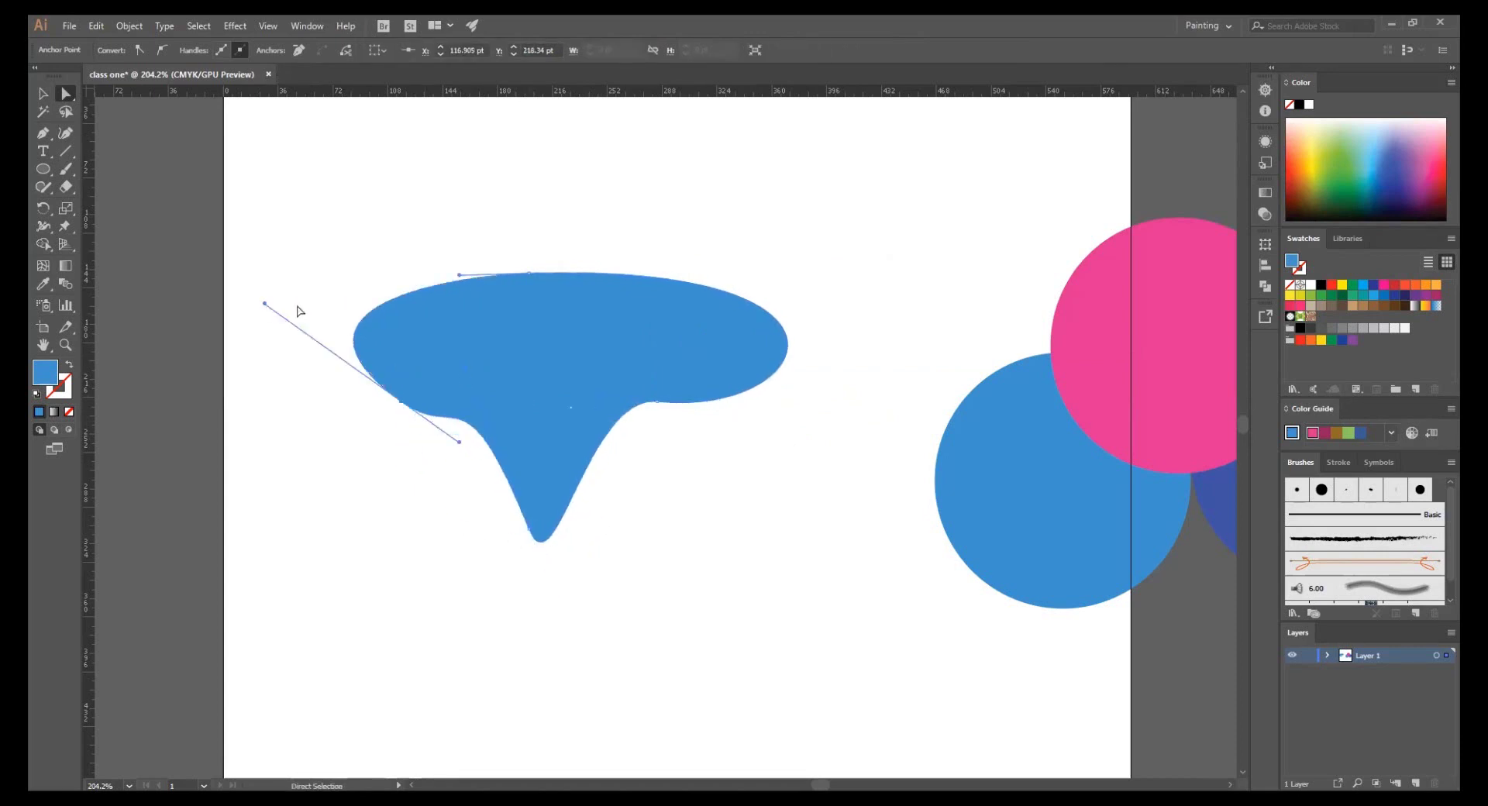
{"action": "left_click", "coordinate": [519, 273]}
{"action": "left_click", "coordinate": [434, 184]}
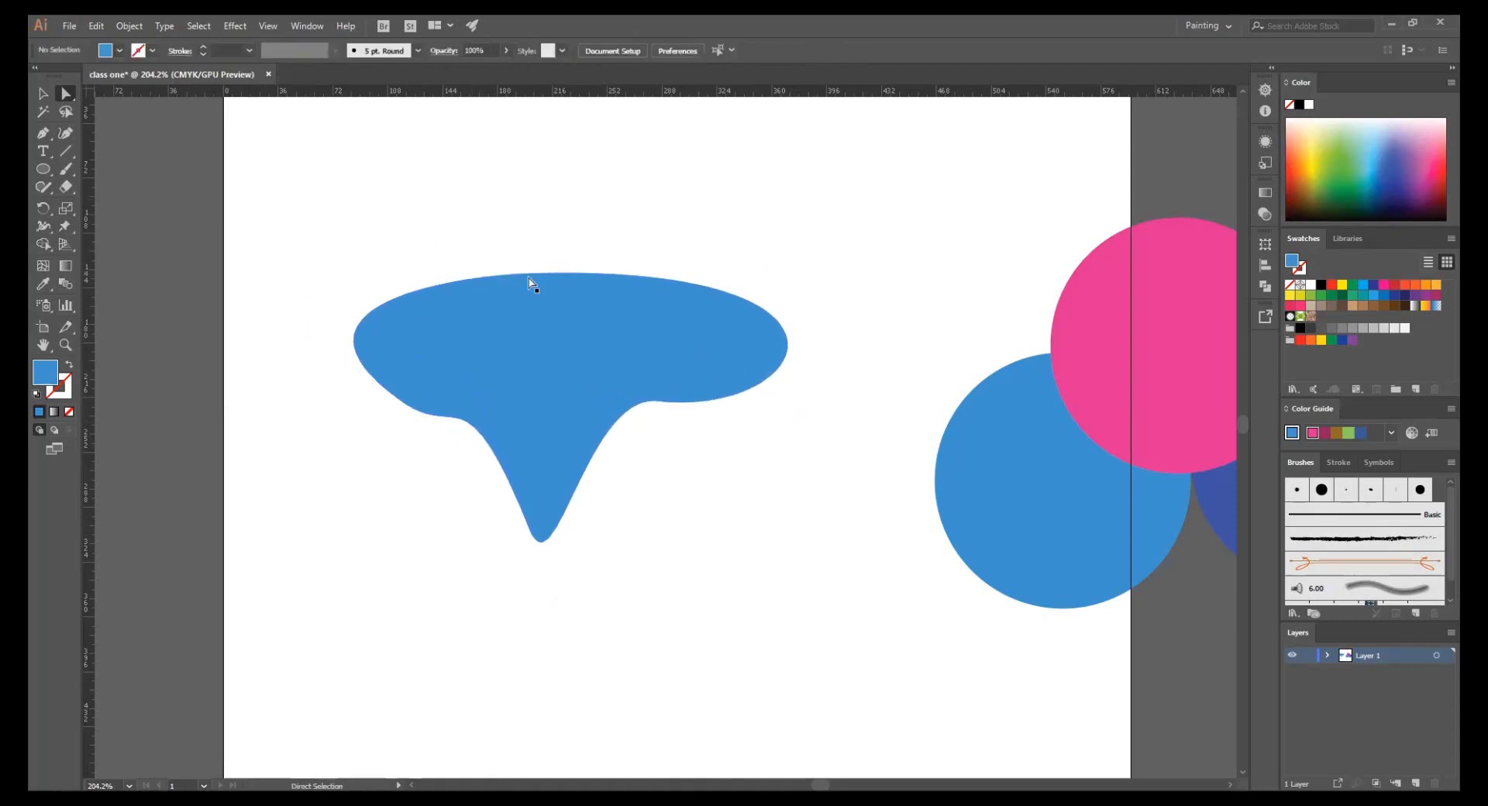
{"action": "left_click_drag", "start_coordinate": [528, 276], "coordinate": [517, 165]}
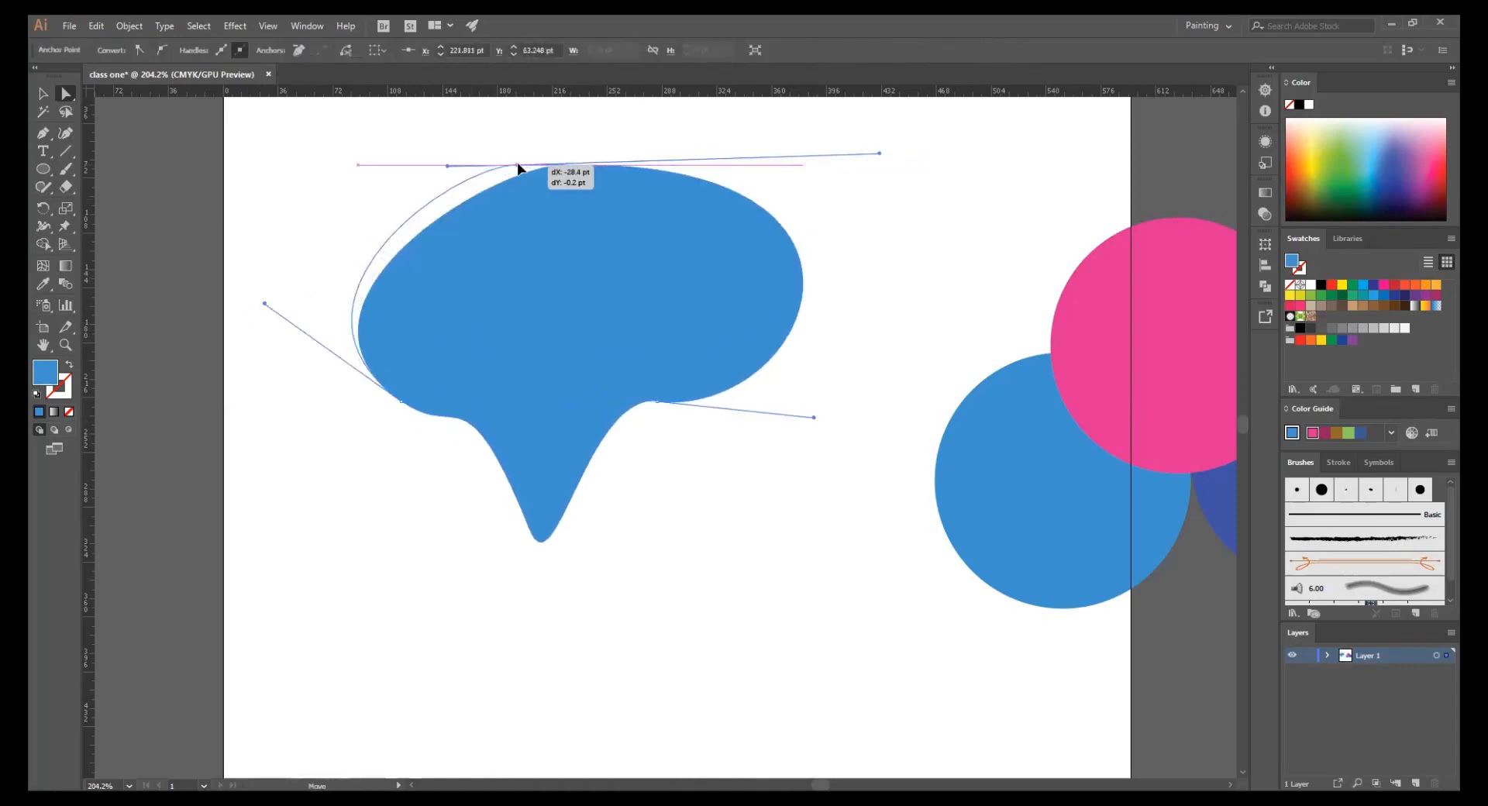
- Zoom out to fit the page and move the blue blob down, then back up
{"action": "left_click", "coordinate": [674, 522]}
{"action": "key", "text": "ctrl+1"}
{"action": "scroll", "coordinate": [551, 419], "scroll_direction": "up", "scroll_amount": 1}
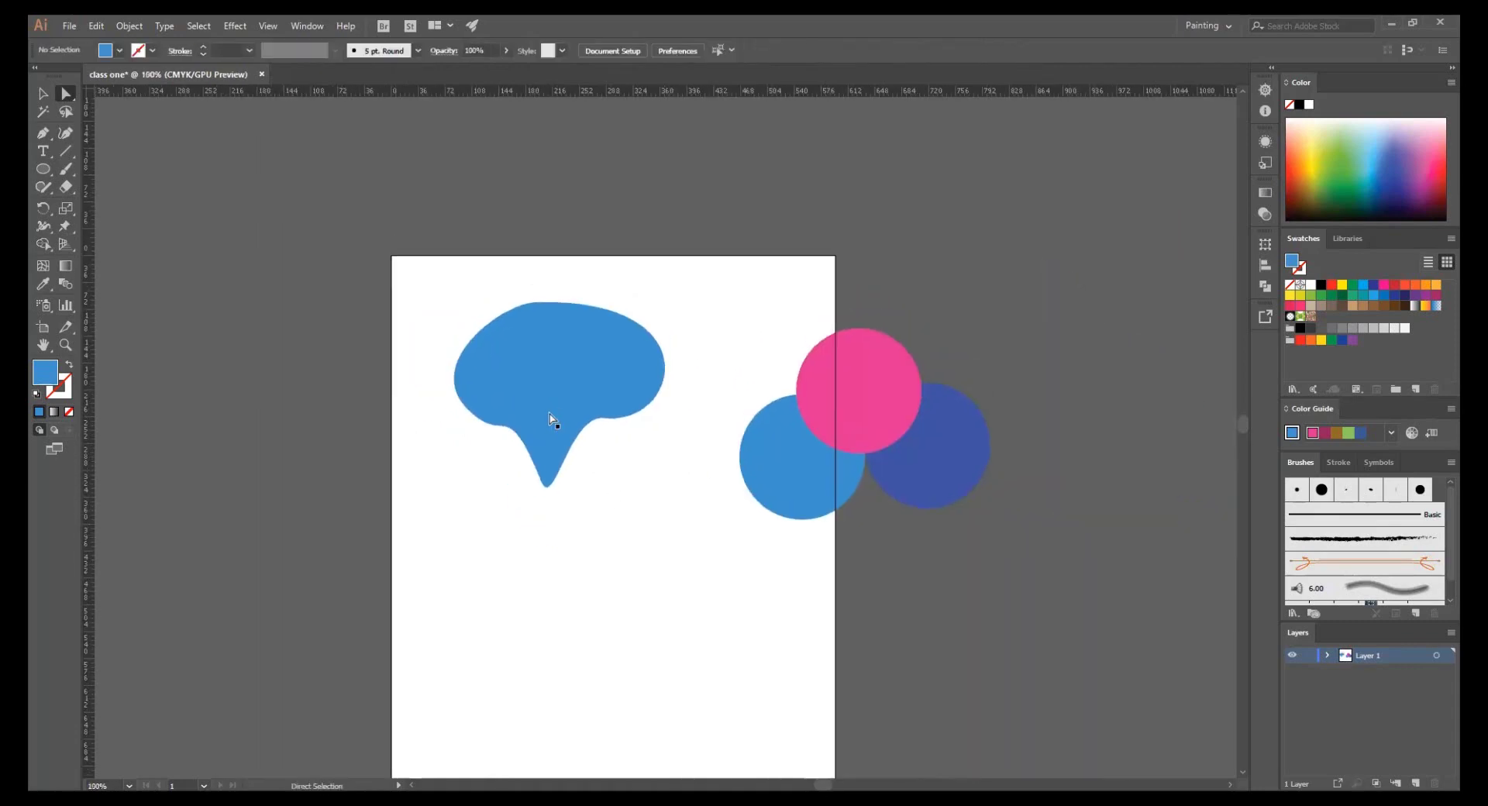
{"action": "left_click_drag", "start_coordinate": [551, 420], "coordinate": [545, 500]}
{"action": "left_click", "coordinate": [618, 588]}
{"action": "left_click", "coordinate": [568, 428]}
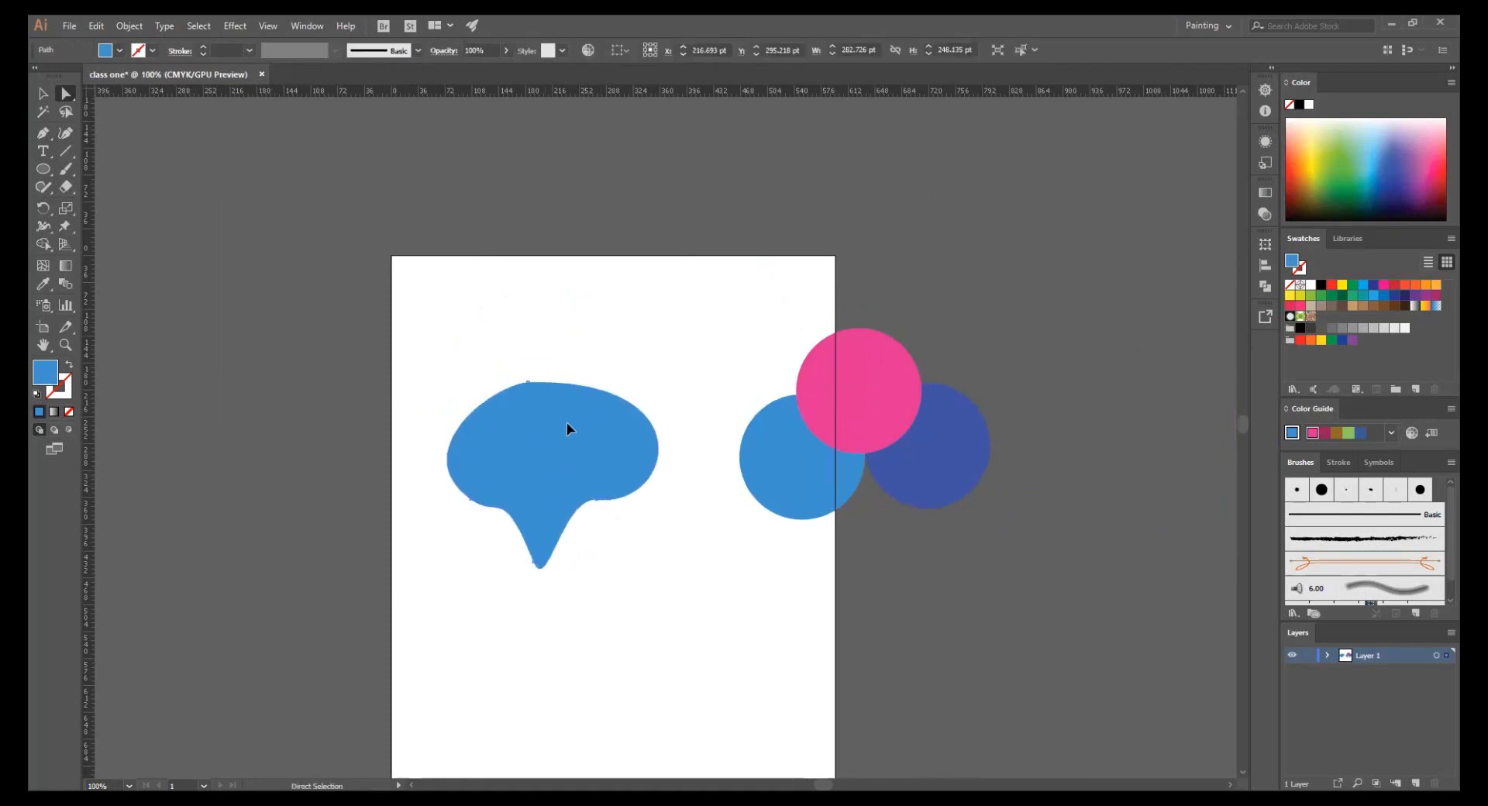
{"action": "left_click_drag", "start_coordinate": [567, 428], "coordinate": [563, 366]}
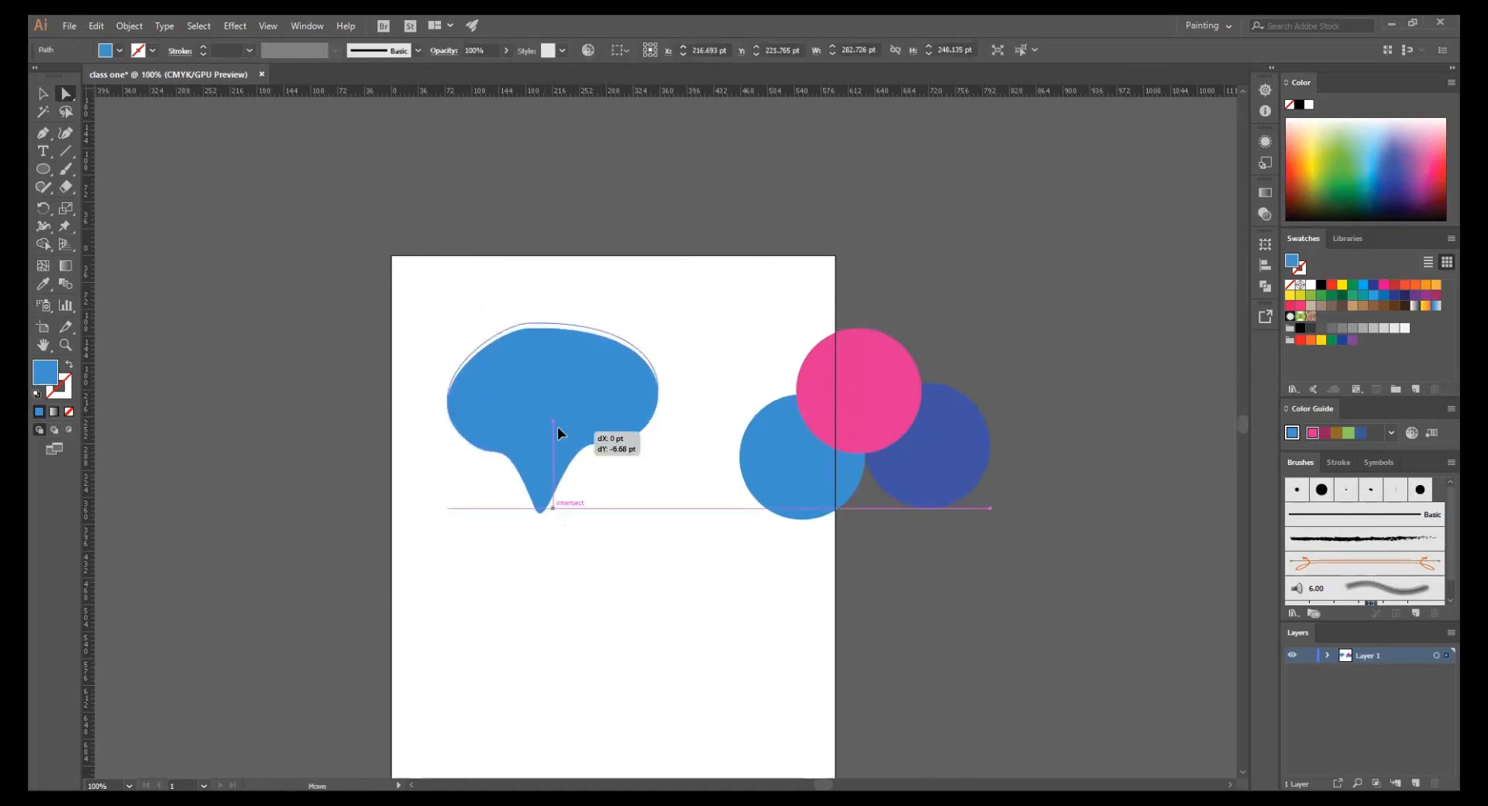
{"action": "left_click", "coordinate": [601, 536]}
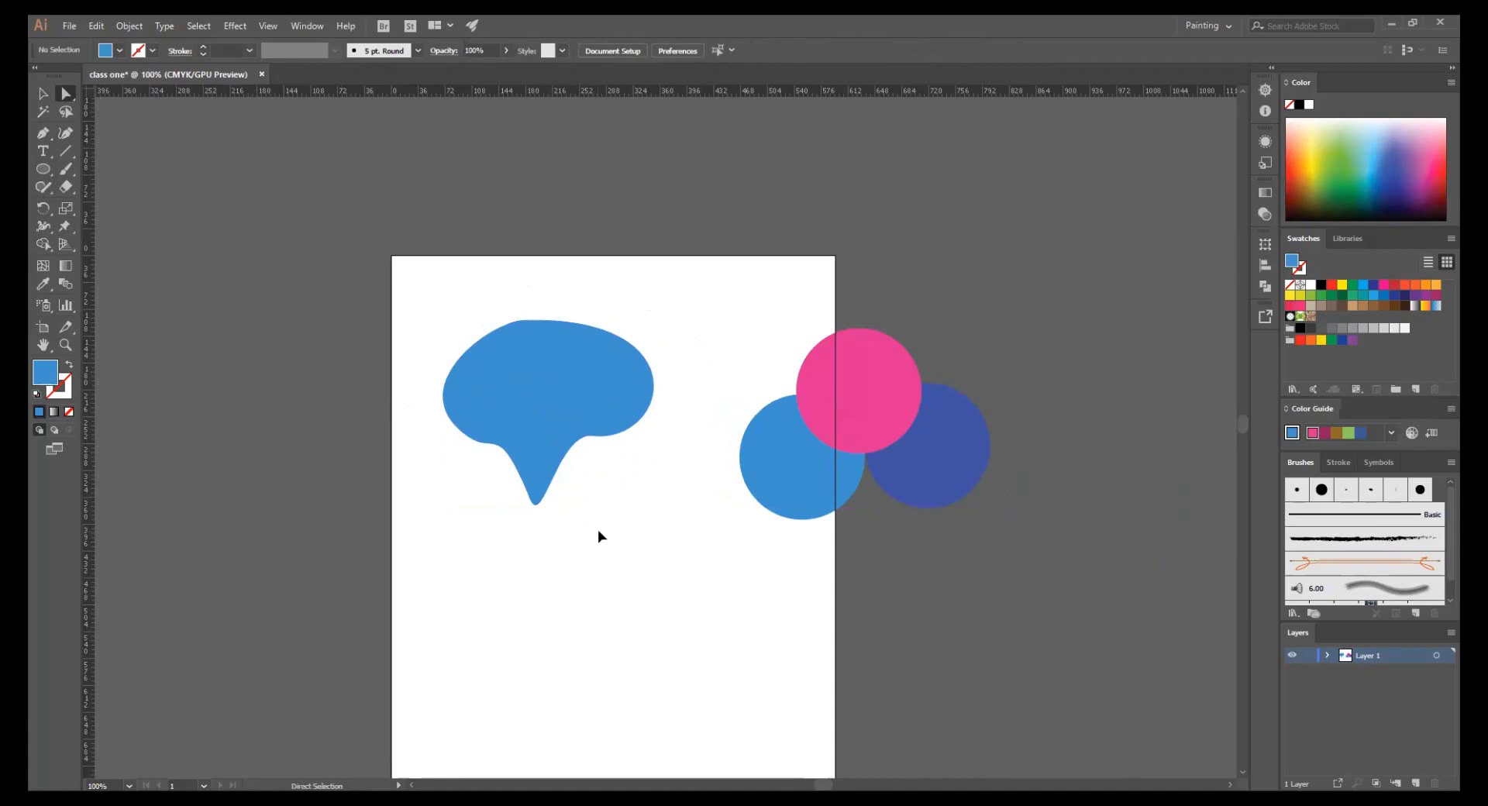
- Undo the blob edits and push the circle's bottom up into a thin arch
{"action": "key", "text": "ctrl+z"}
{"action": "key", "text": "ctrl+z"}
{"action": "key", "text": "ctrl+z"}
{"action": "key", "text": "ctrl+z"}
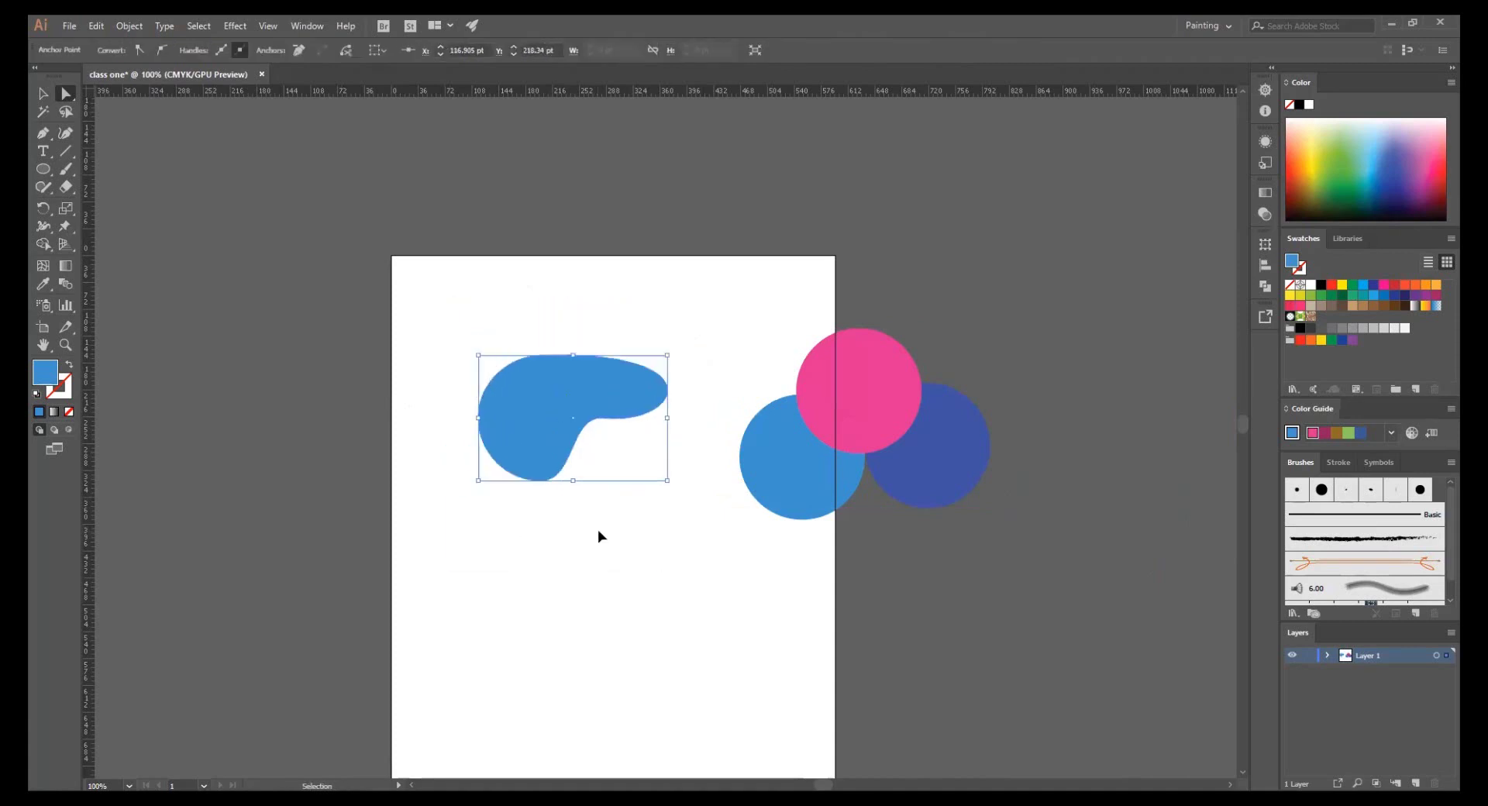
{"action": "key", "text": "ctrl+z"}
{"action": "key", "text": "ctrl+z"}
{"action": "scroll", "coordinate": [548, 372], "scroll_direction": "up", "scroll_amount": 3}
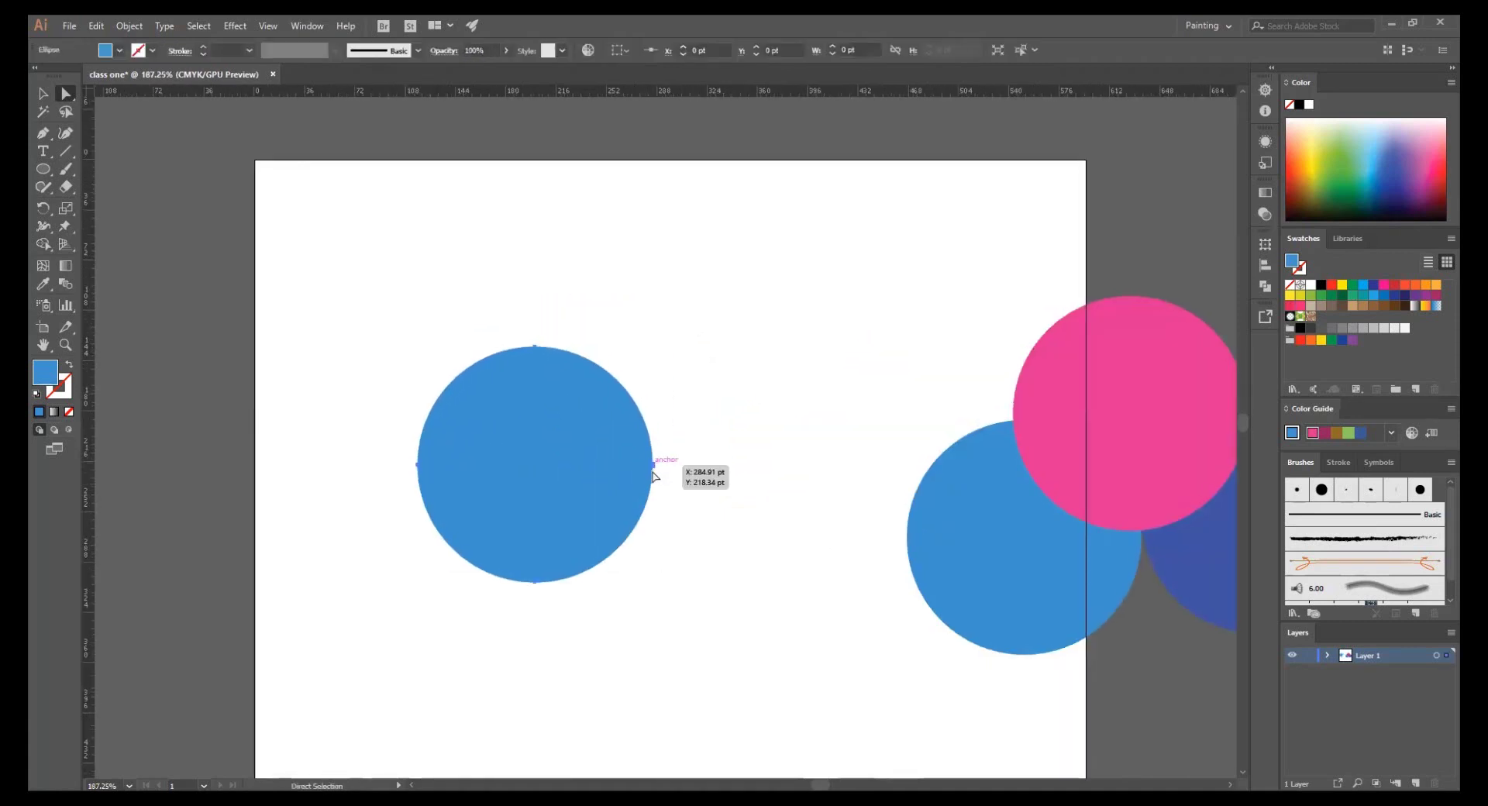
{"action": "left_click_drag", "start_coordinate": [654, 476], "coordinate": [769, 467]}
{"action": "key", "text": "ctrl+z"}
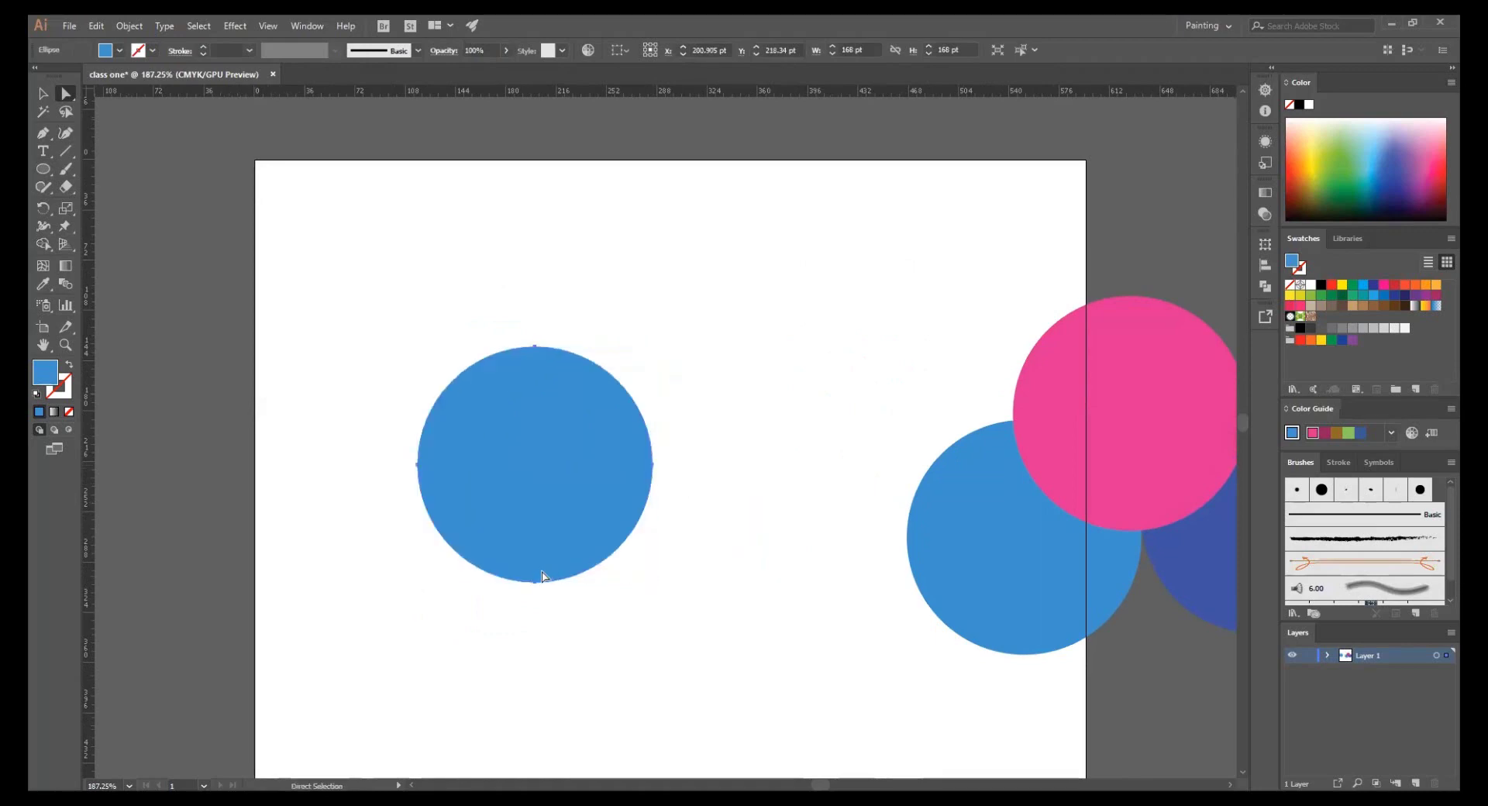
{"action": "left_click_drag", "start_coordinate": [540, 587], "coordinate": [542, 466]}
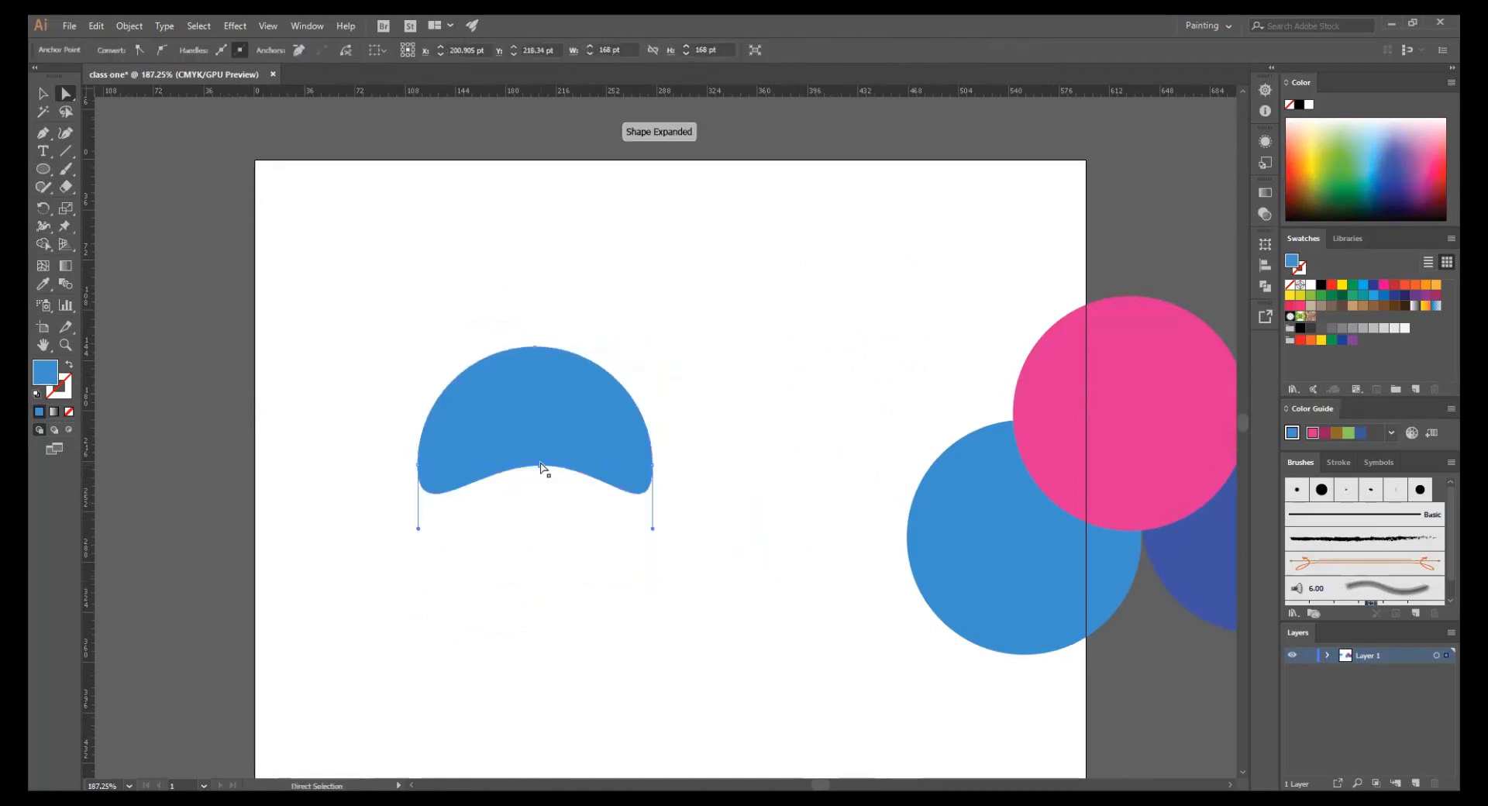
{"action": "left_click_drag", "start_coordinate": [542, 466], "coordinate": [542, 399]}
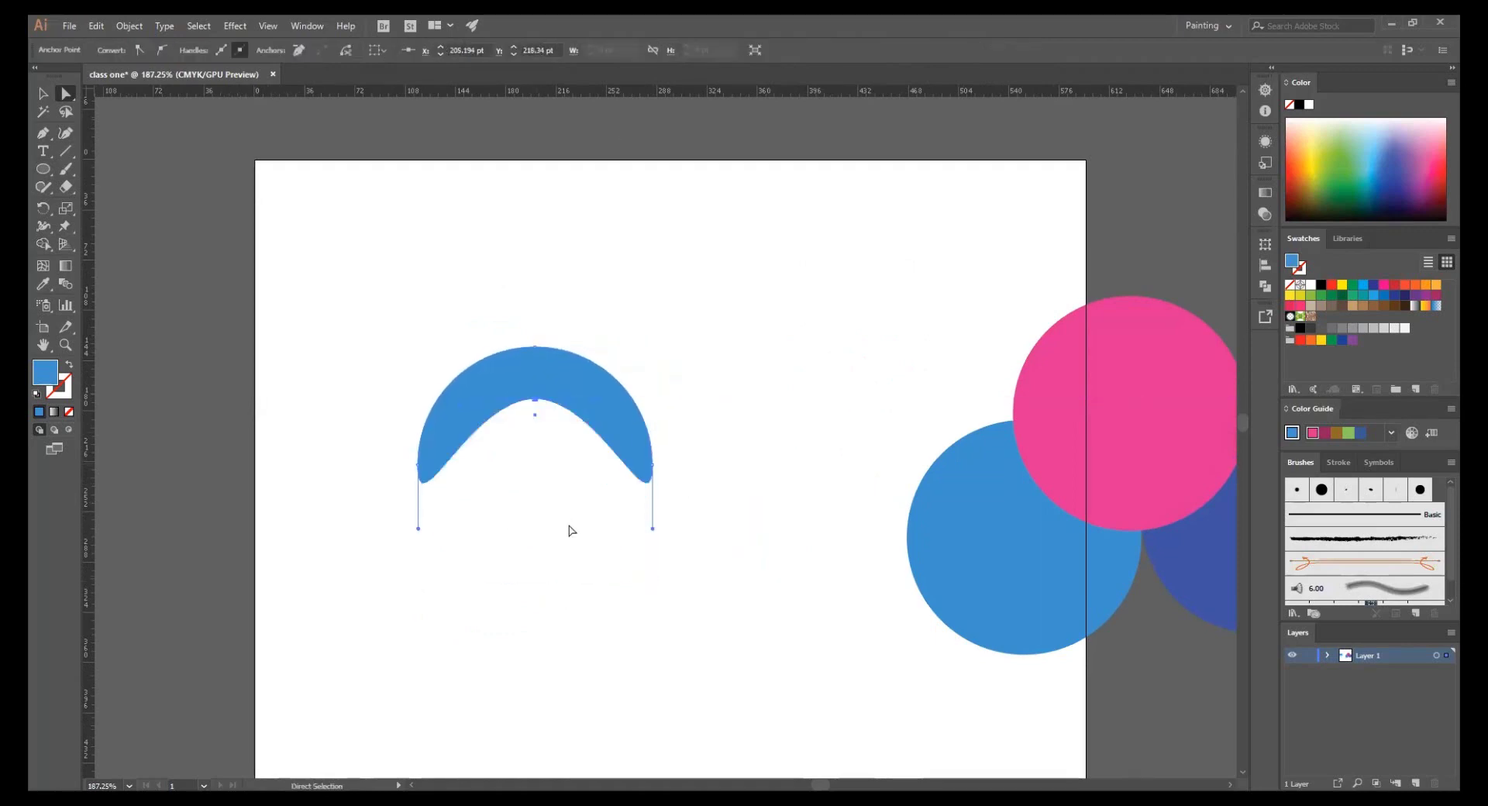
- Nudge the boomerang-shaped arch slightly up and left
{"action": "left_click", "coordinate": [572, 532]}
{"action": "scroll", "coordinate": [658, 504], "scroll_direction": "down", "scroll_amount": 3}
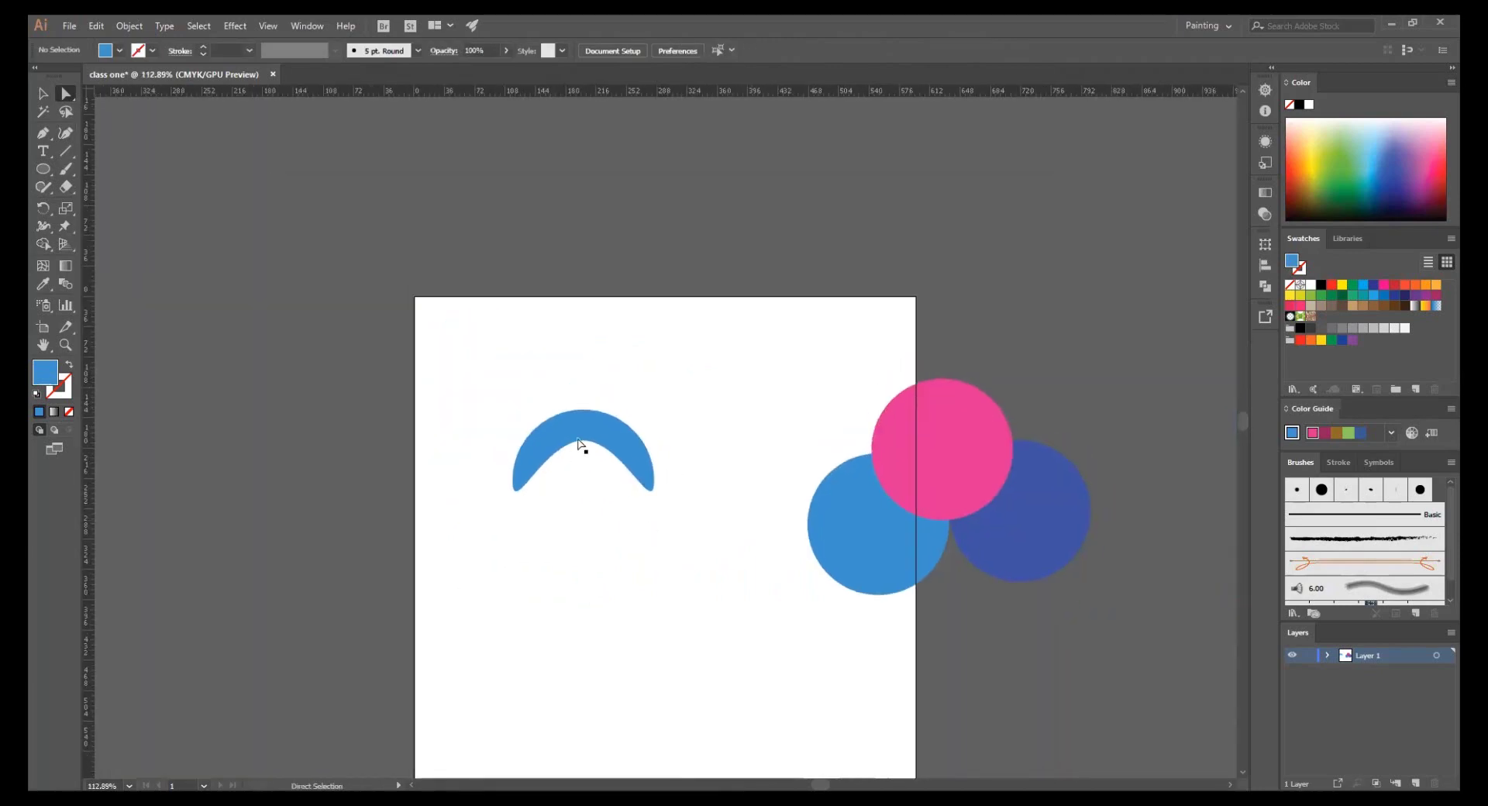
{"action": "left_click", "coordinate": [554, 383]}
{"action": "left_click_drag", "start_coordinate": [553, 383], "coordinate": [549, 378]}
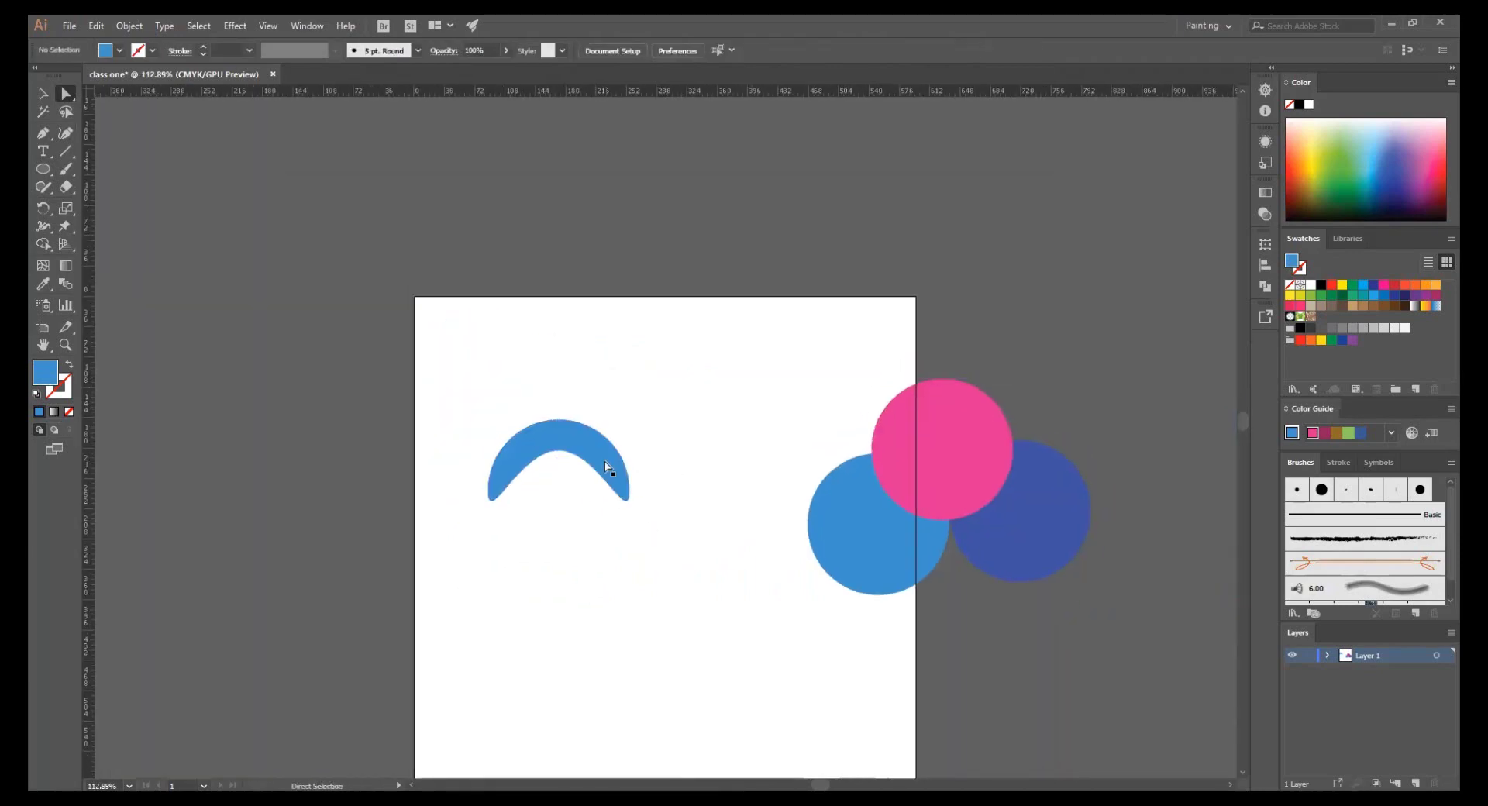
{"action": "left_click", "coordinate": [618, 485]}
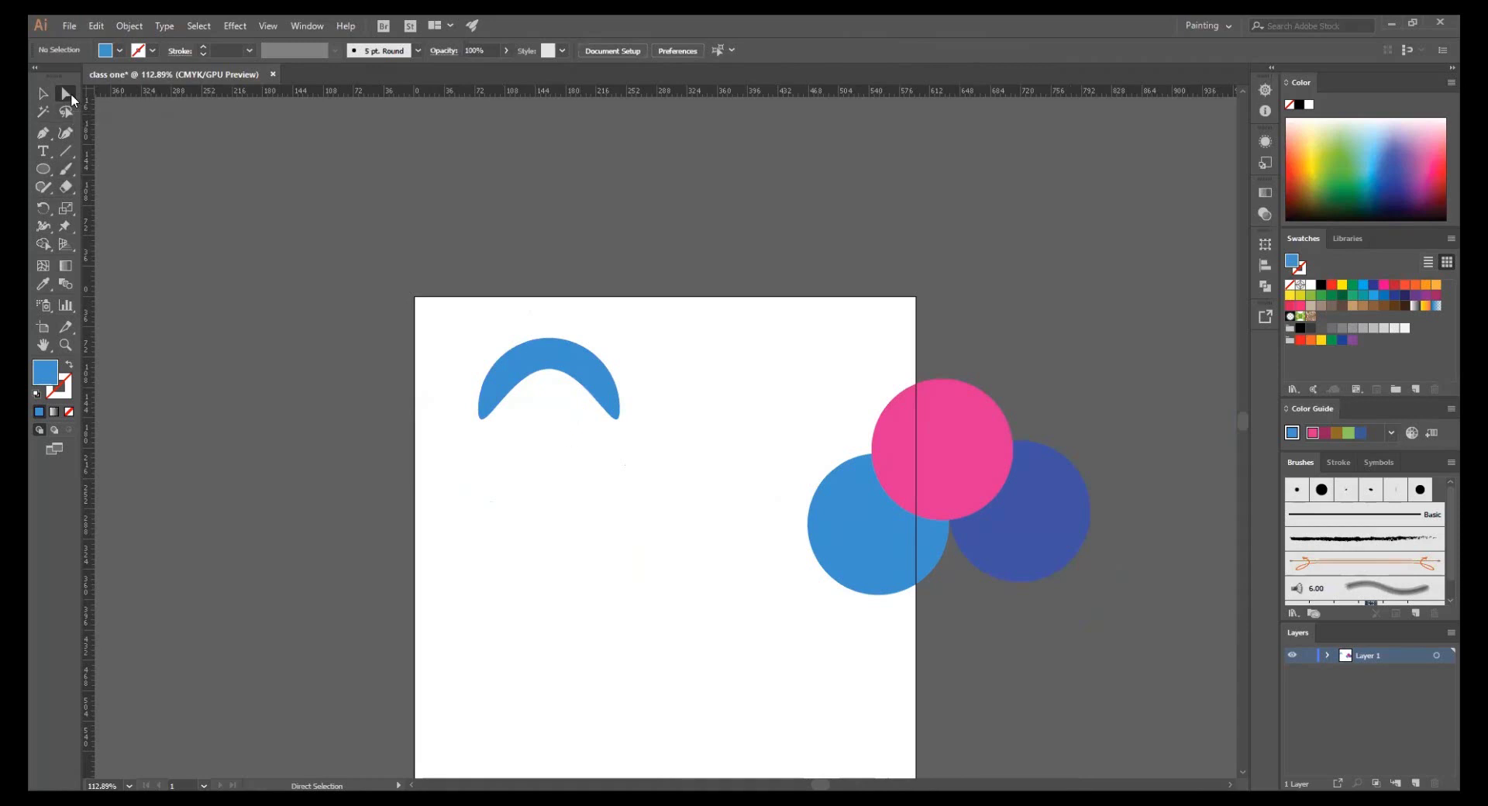
- With Group Selection, move the three overlapping circles down-left onto the artboard
{"action": "left_click_drag", "start_coordinate": [70, 96], "coordinate": [103, 117]}
{"action": "left_click", "coordinate": [102, 114]}
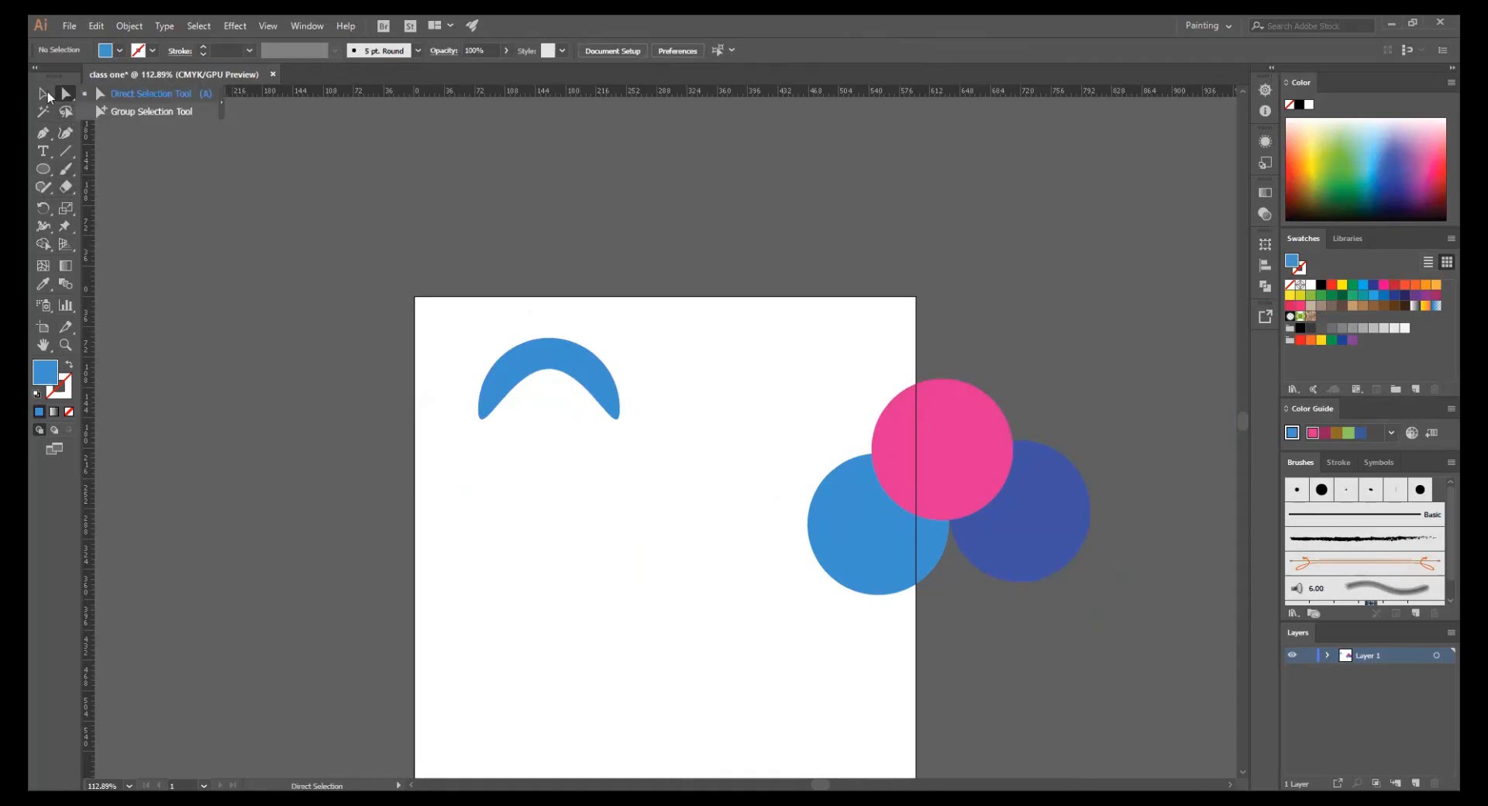
{"action": "left_click", "coordinate": [43, 93]}
{"action": "left_click_drag", "start_coordinate": [732, 354], "coordinate": [891, 597]}
{"action": "mouse_move", "coordinate": [954, 468]}
{"action": "left_mouse_down"}
{"action": "mouse_move", "coordinate": [696, 523]}
{"action": "mouse_move", "coordinate": [888, 612]}
{"action": "mouse_move", "coordinate": [878, 590]}
{"action": "left_mouse_up"}
- Zoom in and recolour the left blue circle green
{"action": "key", "text": "ctrl+equal"}
{"action": "left_click", "coordinate": [782, 459]}
{"action": "left_click", "coordinate": [617, 411]}
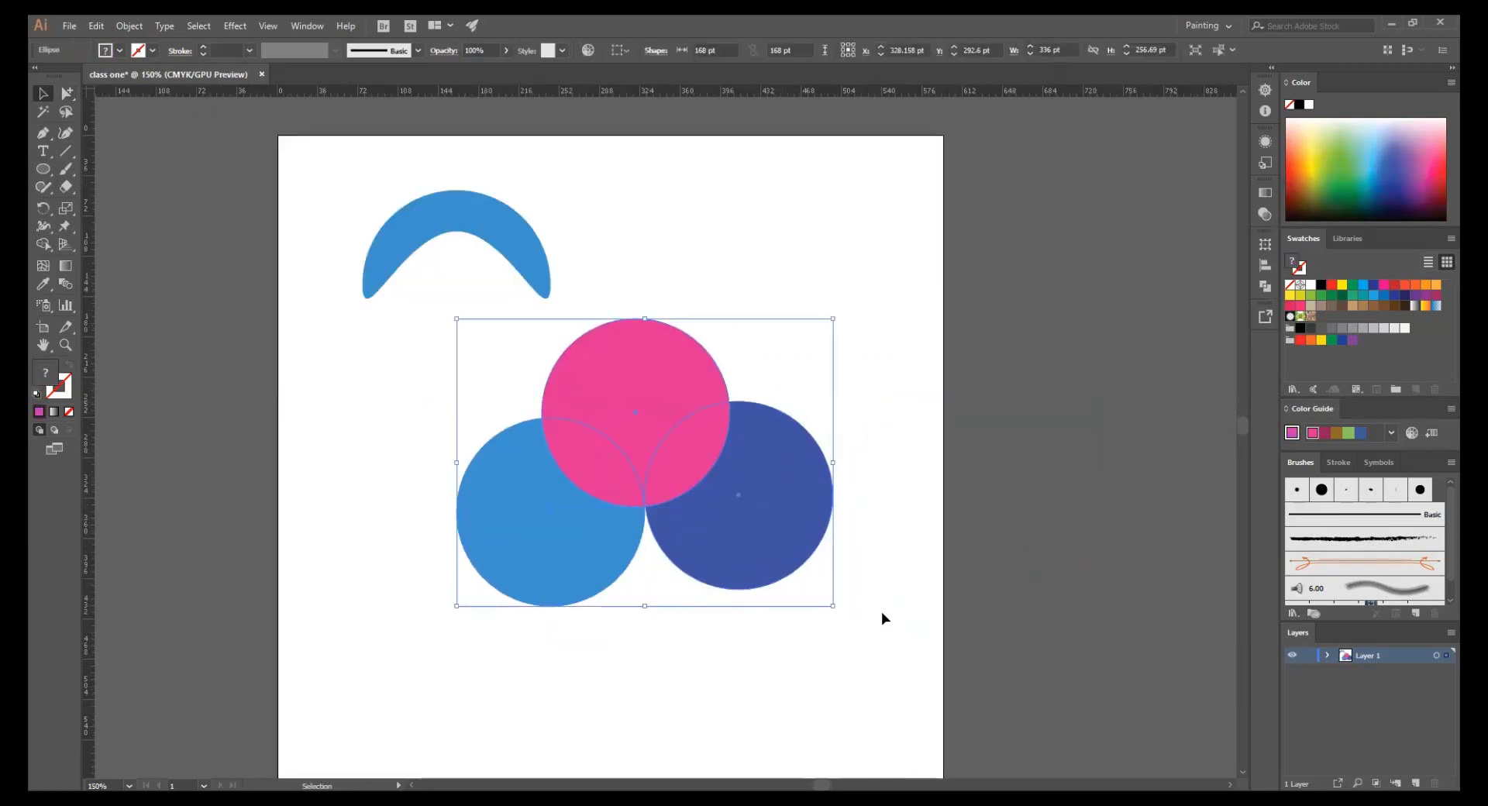
{"action": "left_click", "coordinate": [881, 611]}
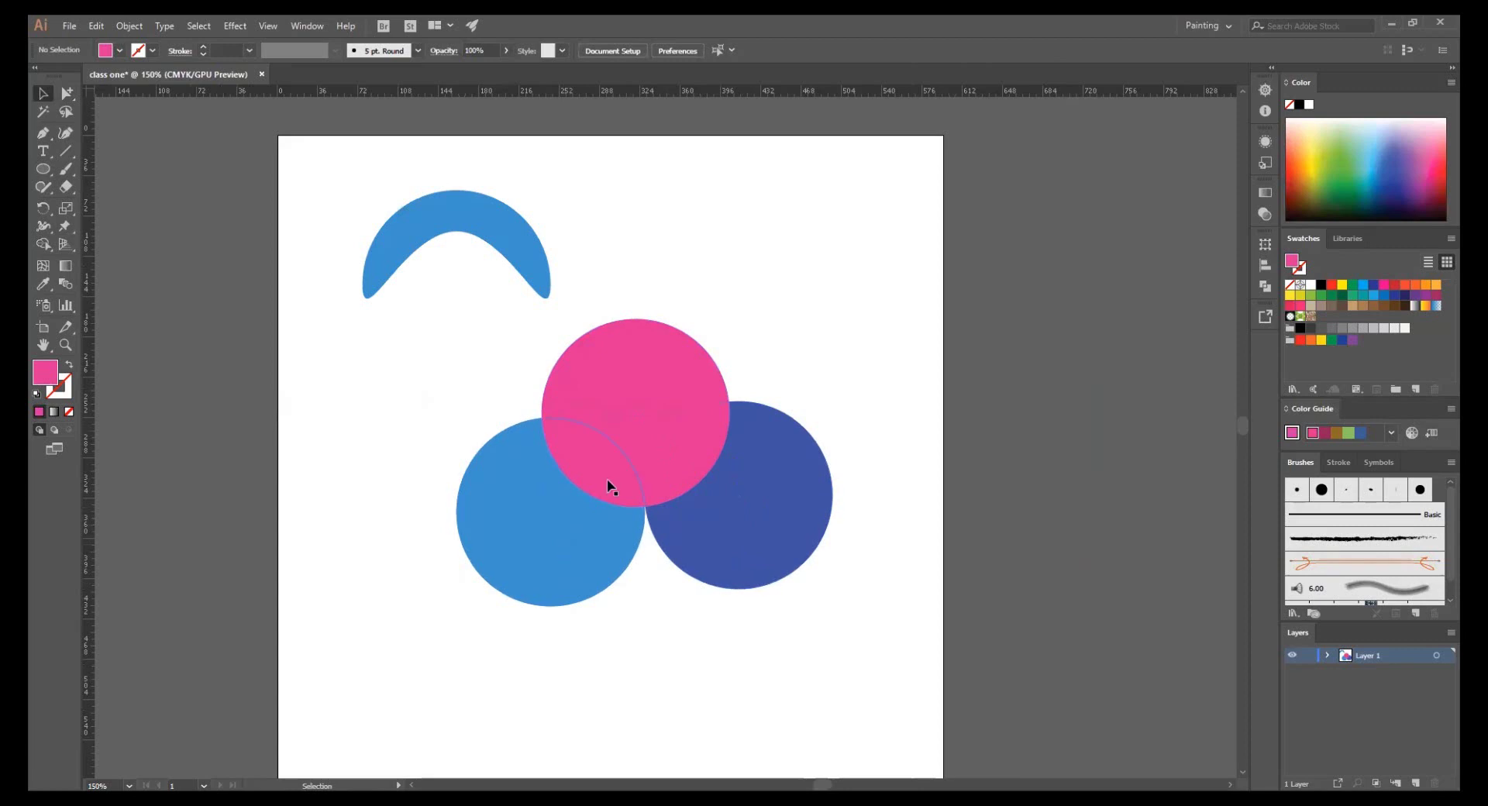
{"action": "left_click", "coordinate": [69, 99]}
{"action": "left_click", "coordinate": [509, 509]}
{"action": "type", "text": "49CE45"}
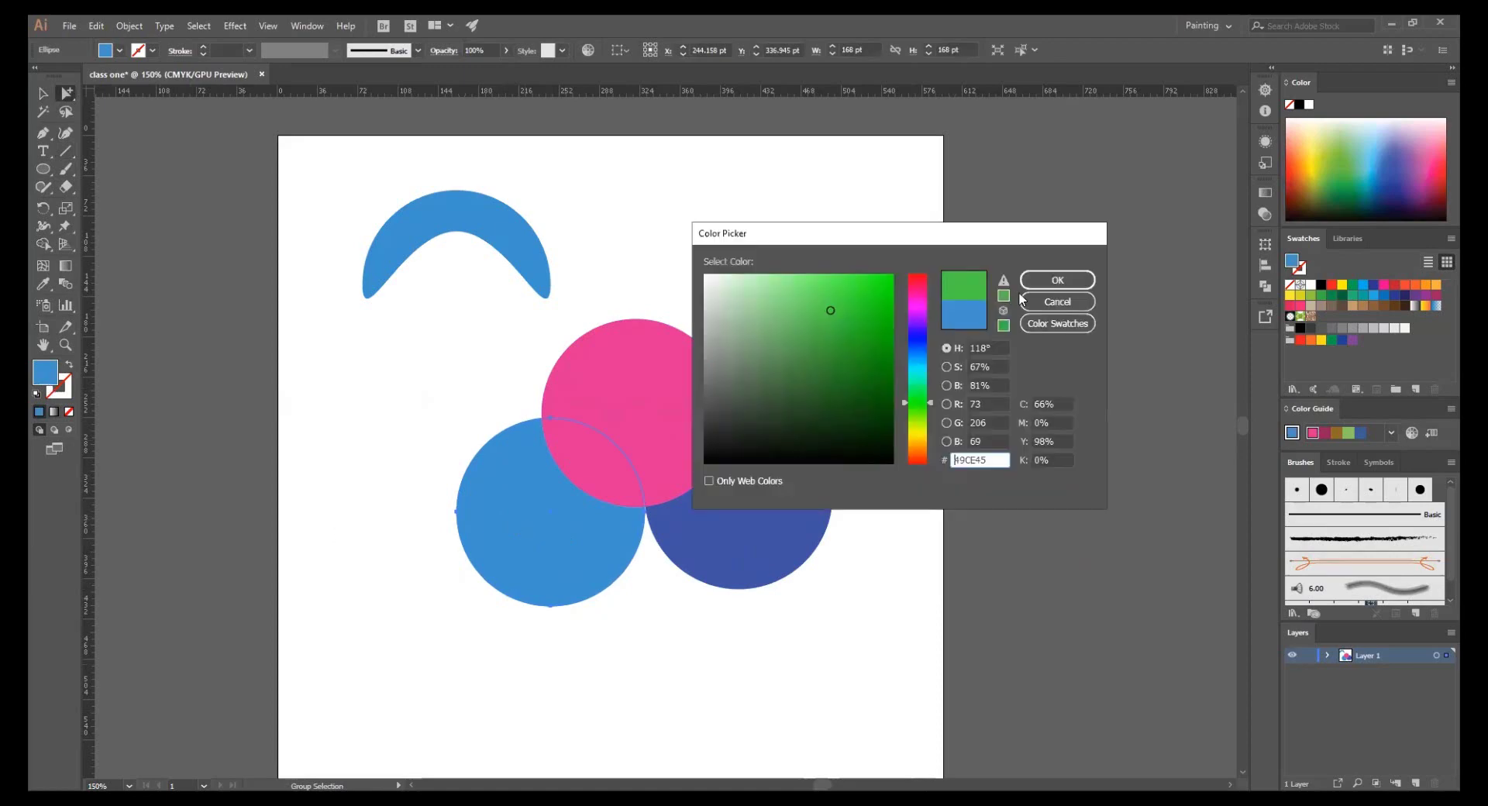
{"action": "key", "text": "Return"}
{"action": "left_click", "coordinate": [43, 93]}
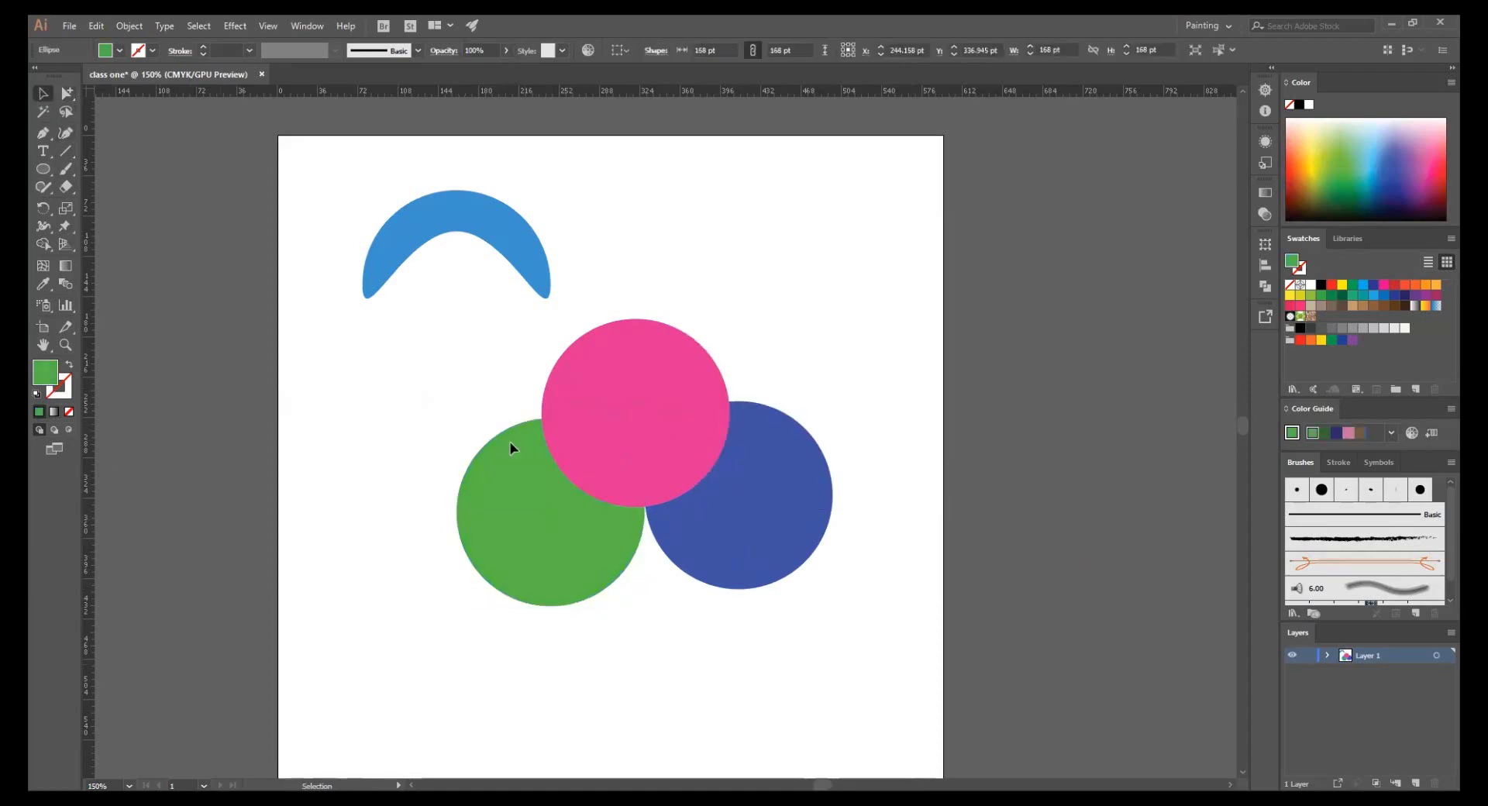
- Pull the pink circle's top anchor into a teardrop, then undo it and the green recolour
{"action": "left_click", "coordinate": [623, 444]}
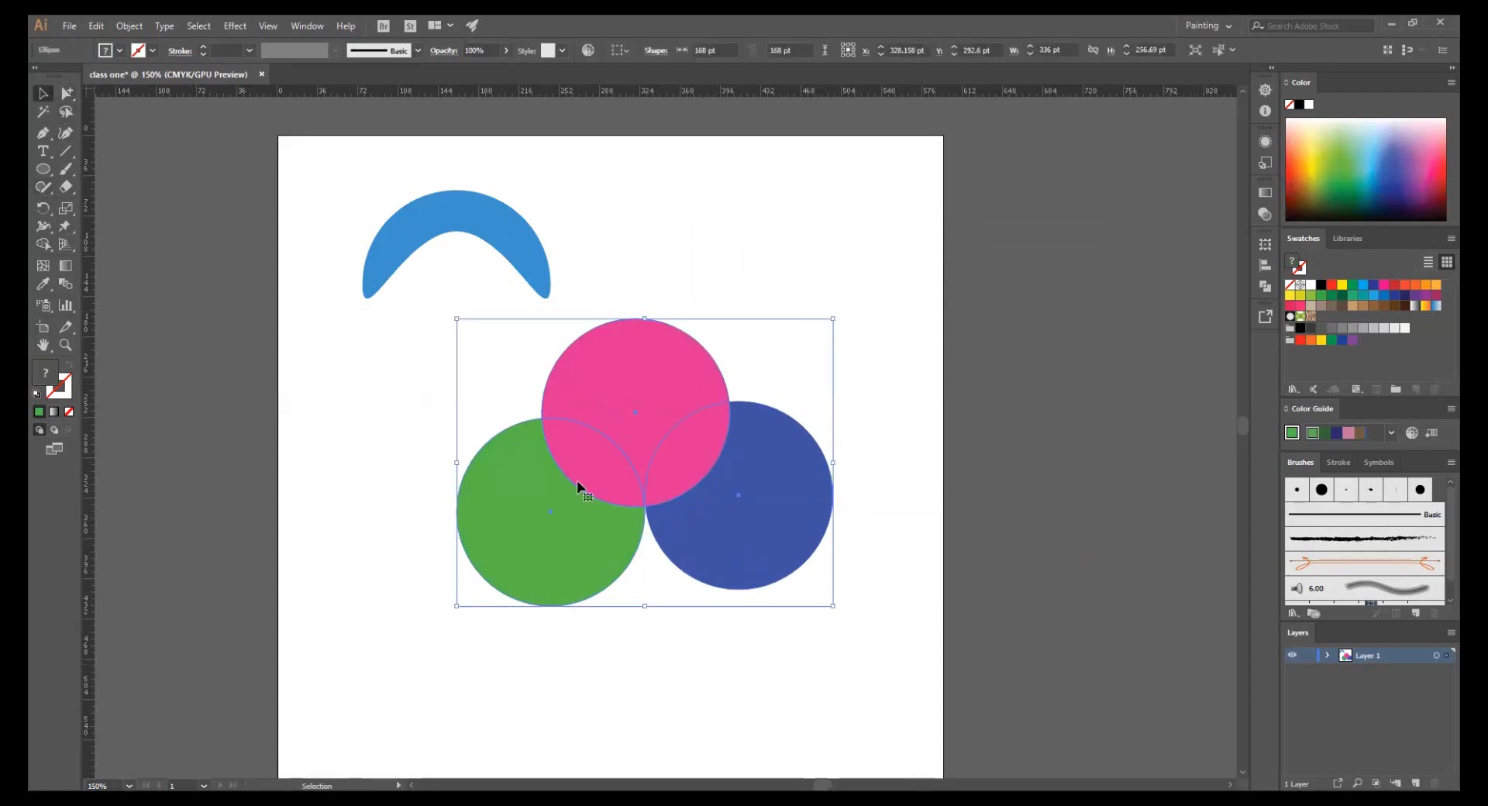
{"action": "left_click", "coordinate": [68, 93]}
{"action": "left_click_drag", "start_coordinate": [69, 96], "coordinate": [120, 113]}
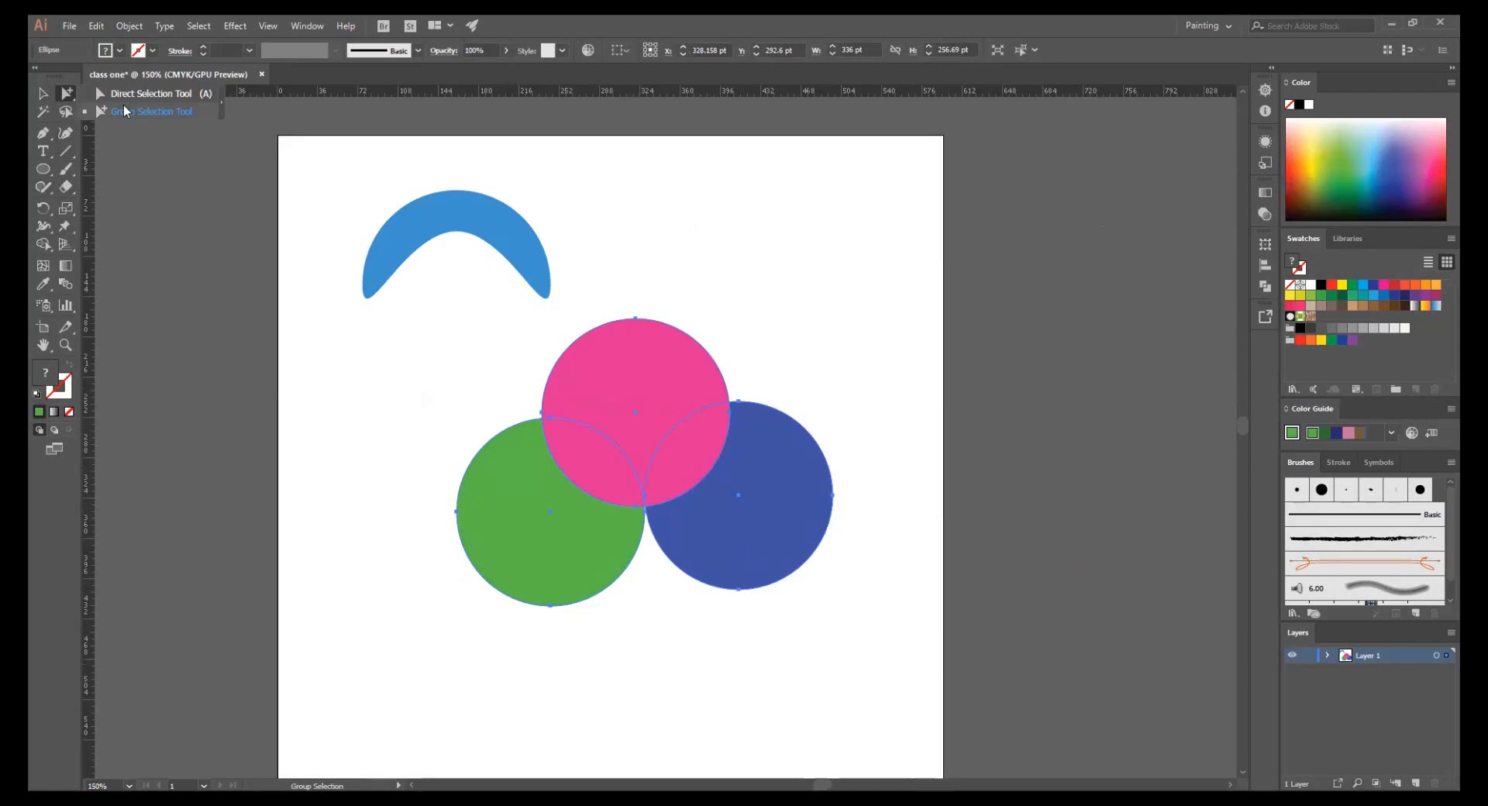
{"action": "left_click", "coordinate": [124, 94]}
{"action": "left_click", "coordinate": [682, 276]}
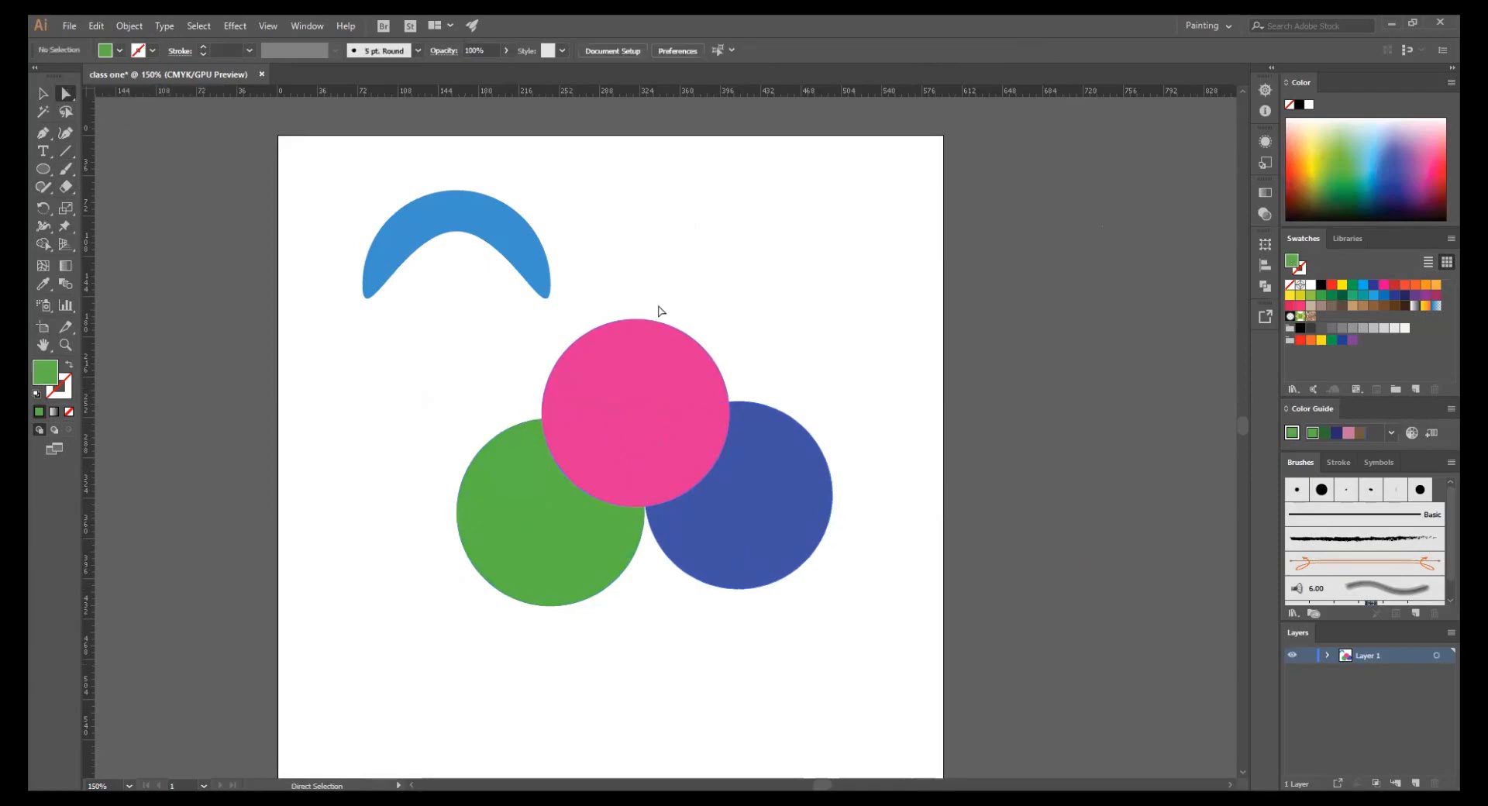
{"action": "left_click", "coordinate": [644, 336]}
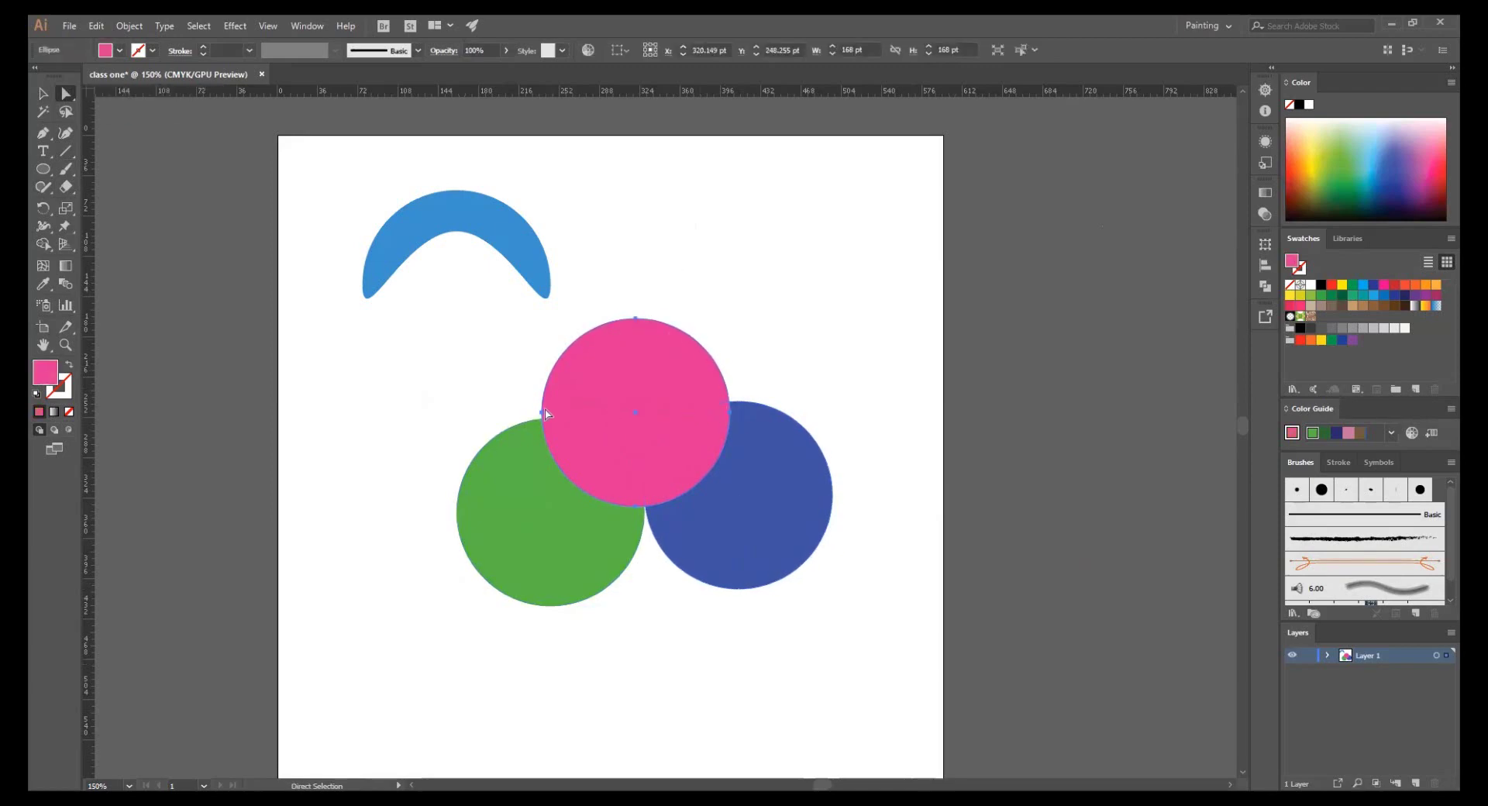
{"action": "left_click_drag", "start_coordinate": [637, 322], "coordinate": [659, 234]}
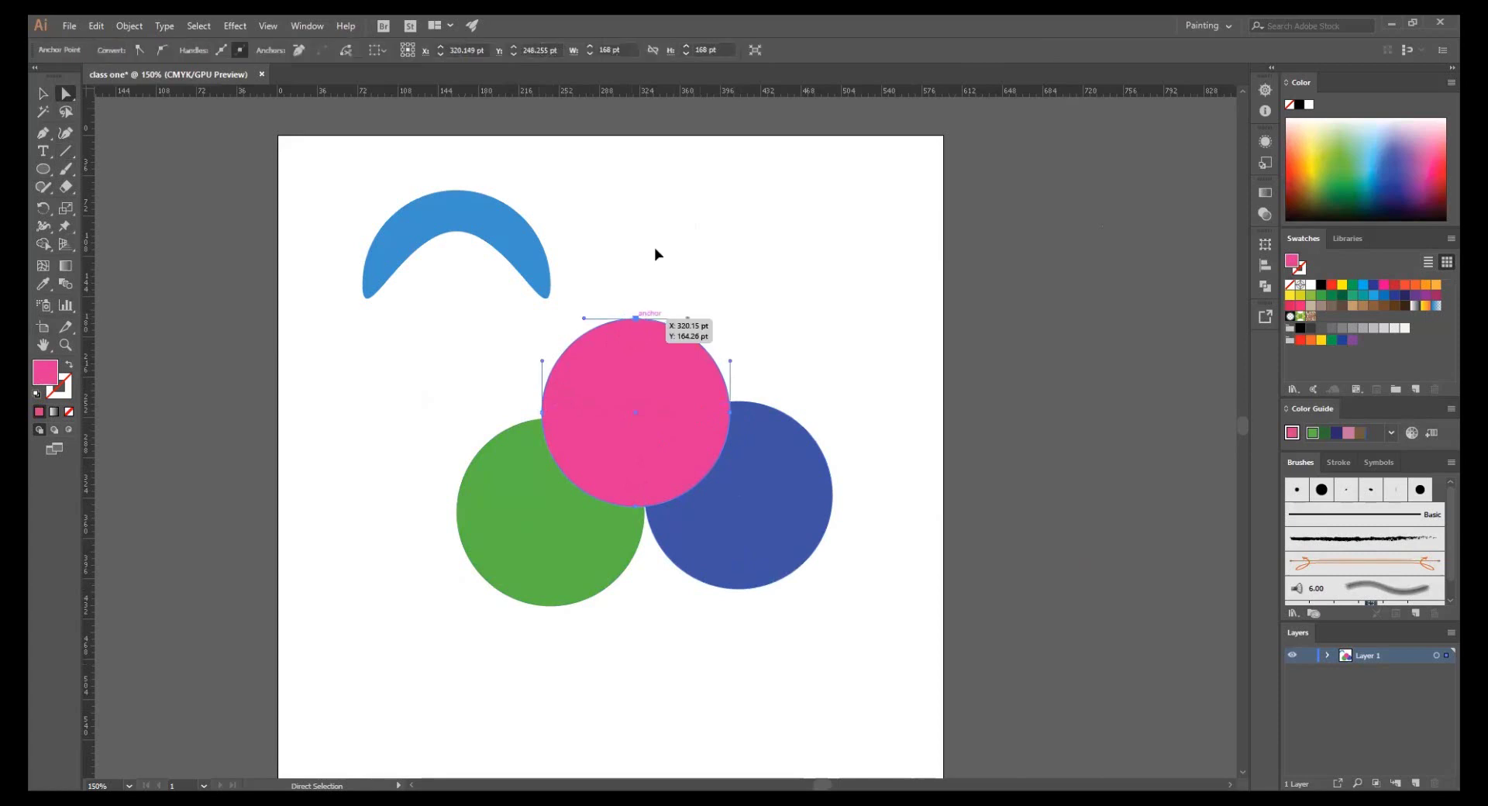
{"action": "left_click", "coordinate": [765, 252]}
{"action": "key", "text": "ctrl+z"}
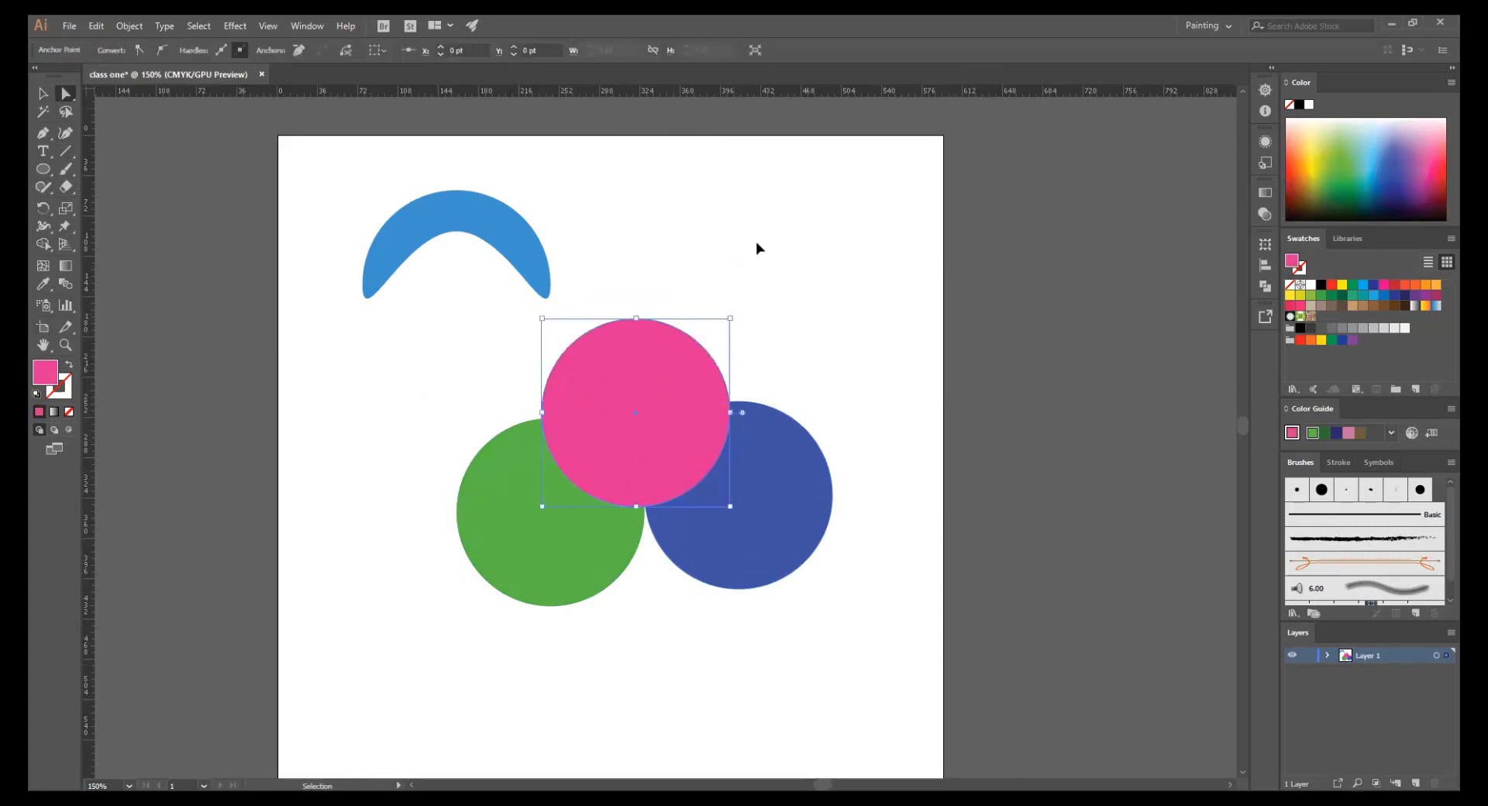
{"action": "key", "text": "ctrl+z"}
{"action": "key", "text": "ctrl+z"}
- Move the three circles together onto the artboard, undoing an earlier trial move
{"action": "left_click", "coordinate": [645, 344]}
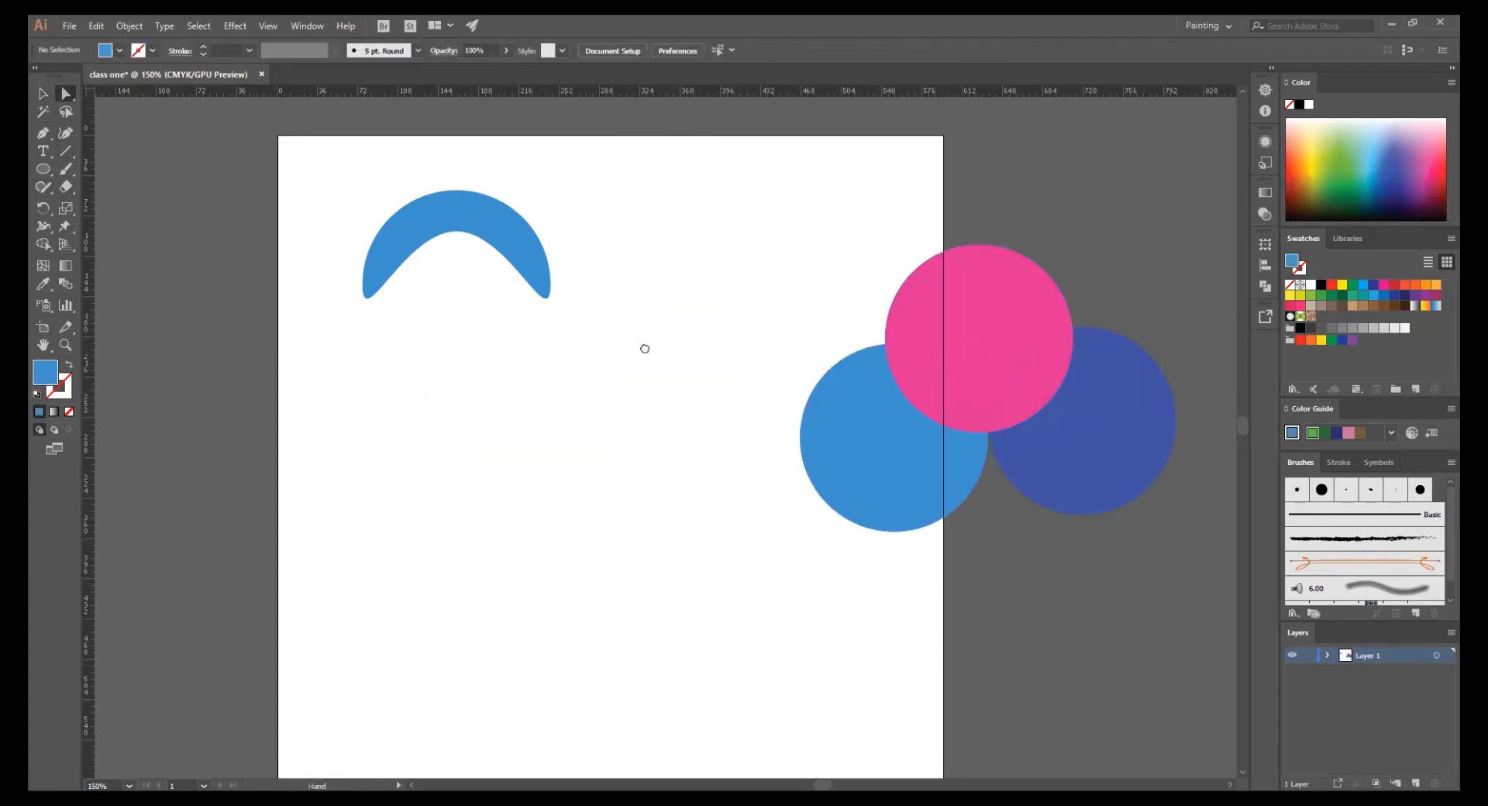
{"action": "scroll", "coordinate": [775, 349], "scroll_direction": "right", "scroll_amount": 2}
{"action": "left_click", "coordinate": [920, 350]}
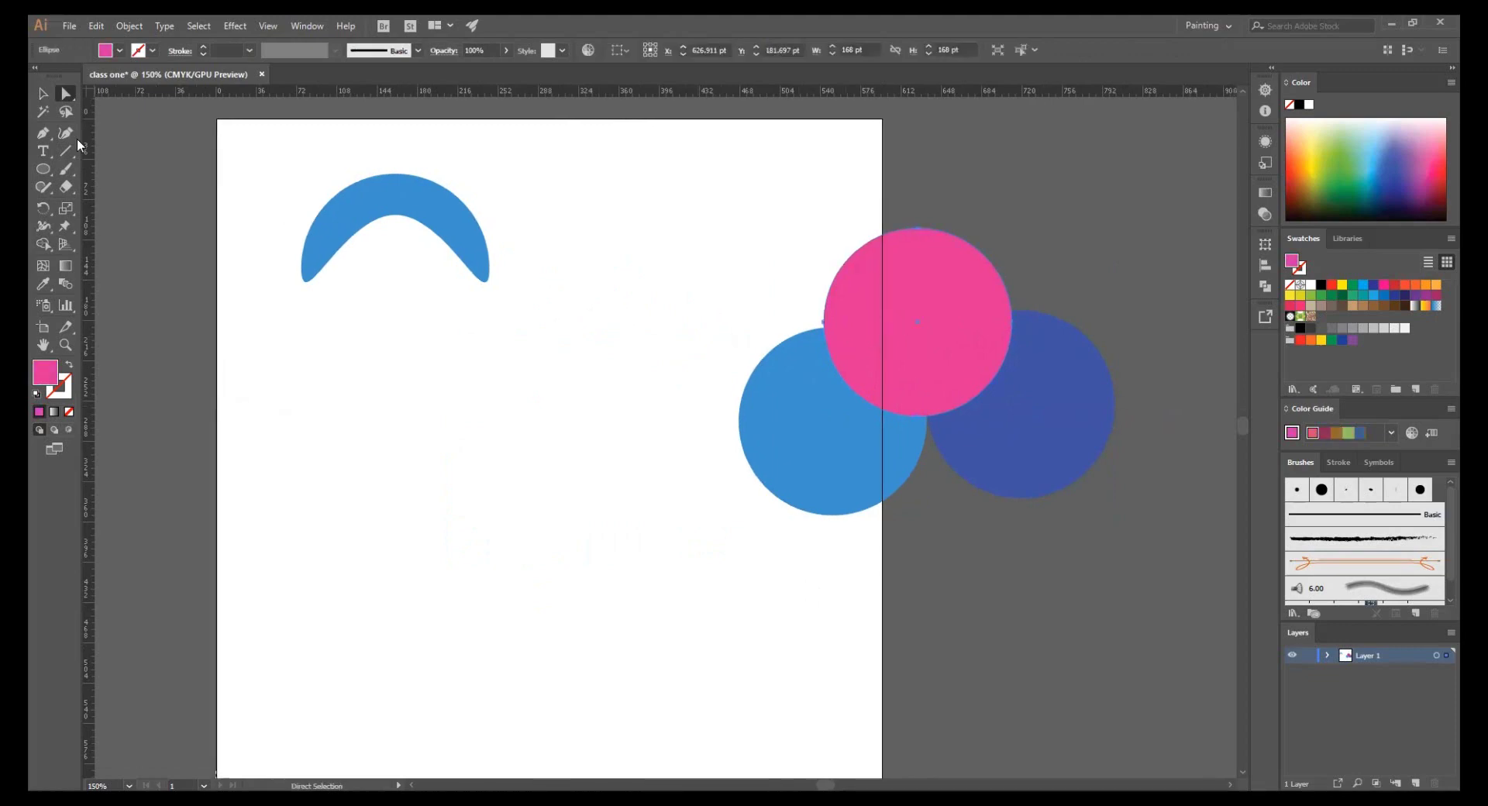
{"action": "left_click", "coordinate": [42, 93]}
{"action": "left_click_drag", "start_coordinate": [918, 334], "coordinate": [672, 385]}
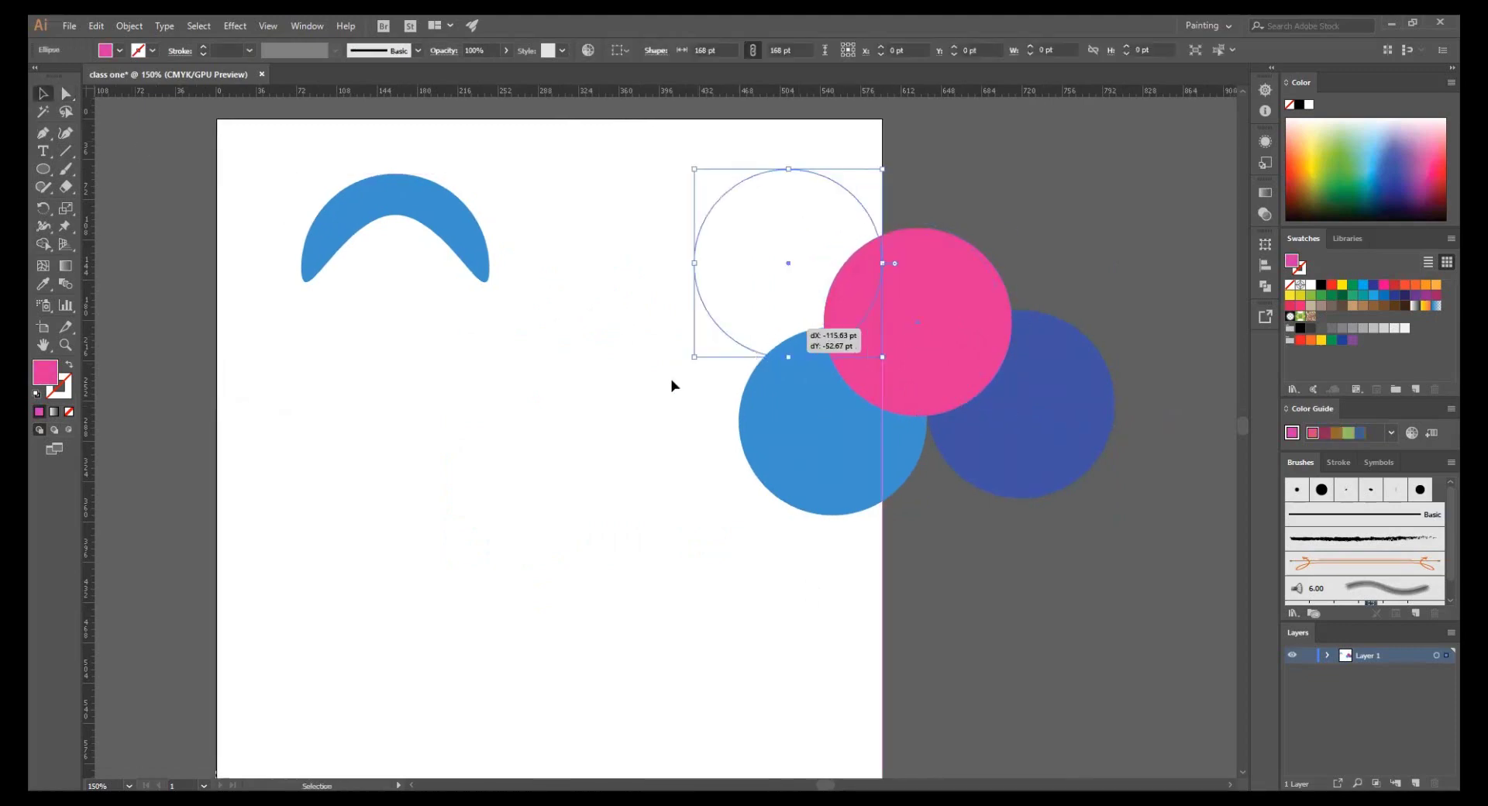
{"action": "left_click", "coordinate": [506, 375]}
{"action": "scroll", "coordinate": [506, 375], "scroll_direction": "left", "scroll_amount": 2}
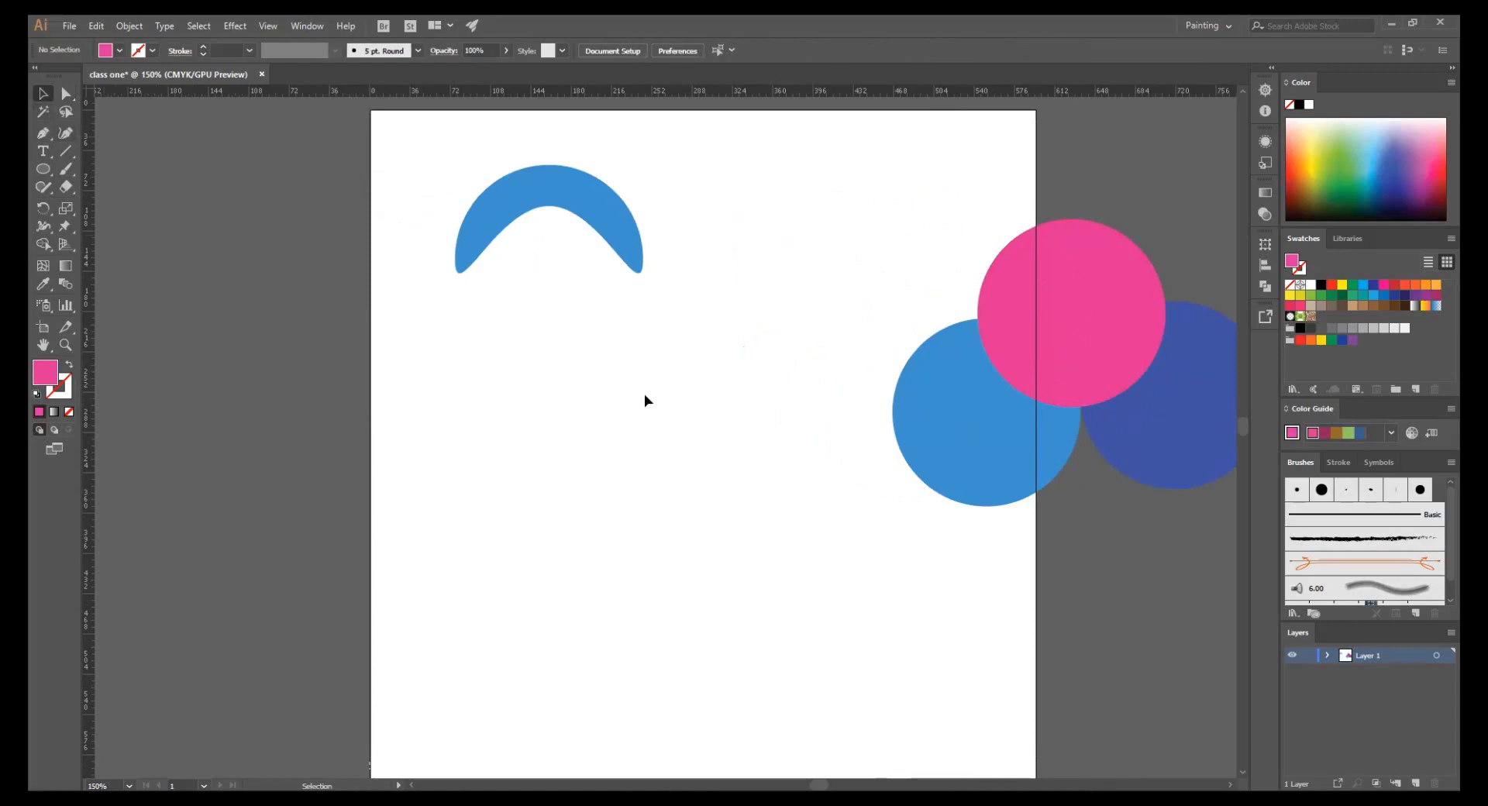
{"action": "scroll", "coordinate": [644, 398], "scroll_direction": "right", "scroll_amount": 2}
{"action": "mouse_move", "coordinate": [695, 272]}
{"action": "left_mouse_down"}
{"action": "mouse_move", "coordinate": [964, 329]}
{"action": "mouse_move", "coordinate": [677, 394]}
{"action": "left_mouse_up"}
{"action": "key", "text": "ctrl+z"}
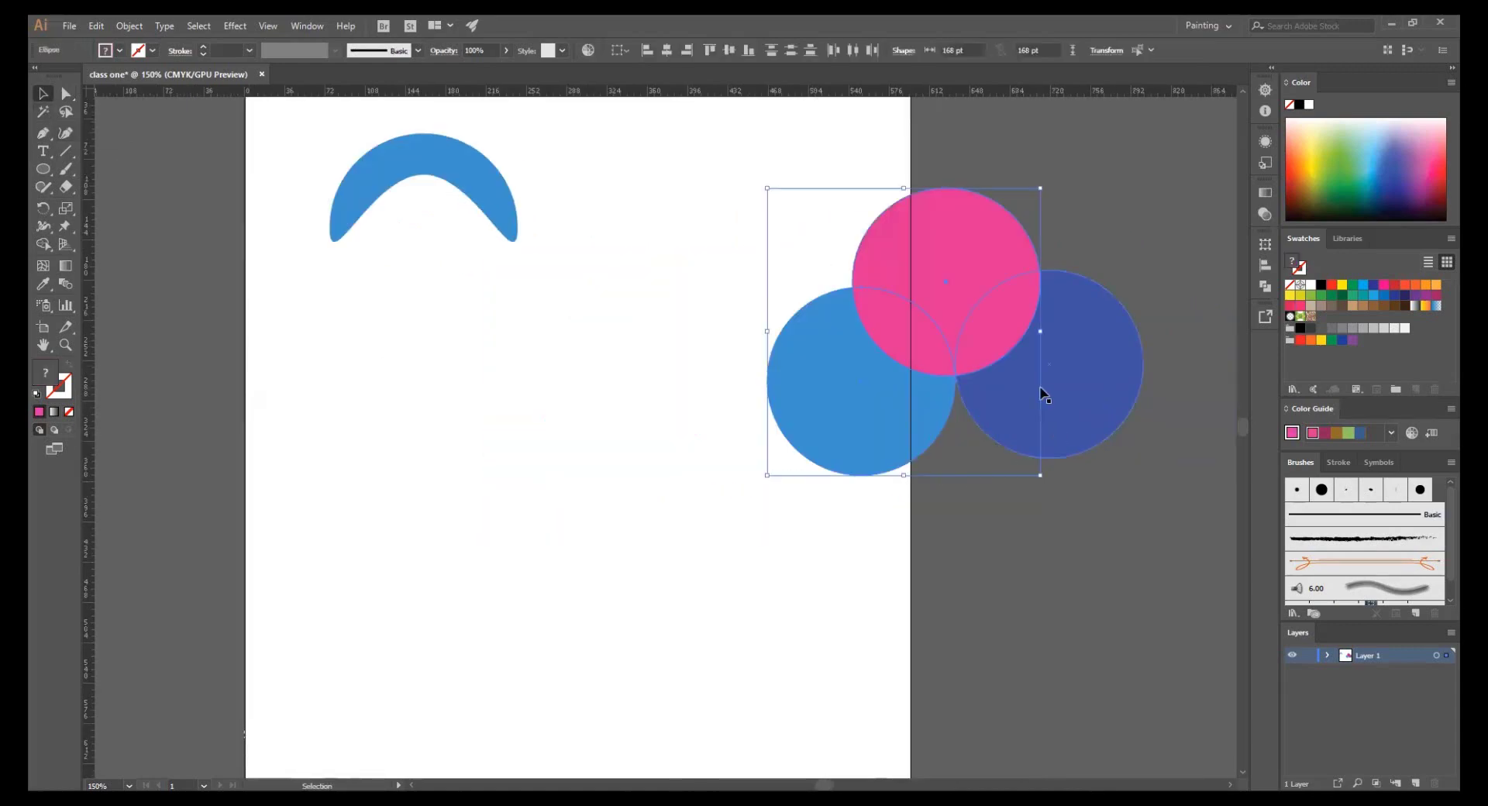
{"action": "left_click", "coordinate": [1086, 388], "text": "shift"}
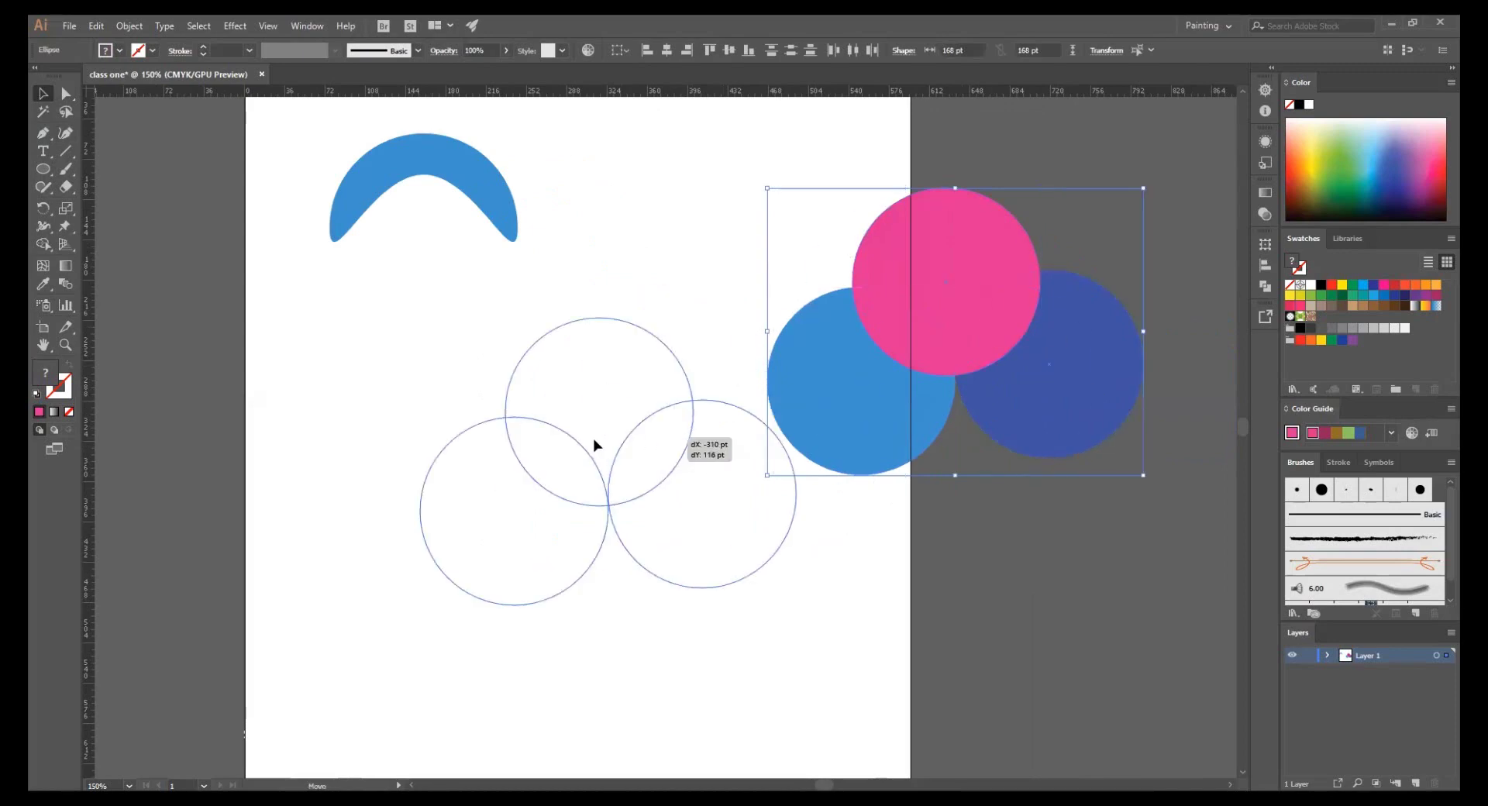
{"action": "left_click_drag", "start_coordinate": [1038, 302], "coordinate": [607, 405]}
- Add copies of the blue, navy and pink circles and raise the blue crescent
{"action": "left_click_drag", "start_coordinate": [404, 518], "coordinate": [583, 613]}
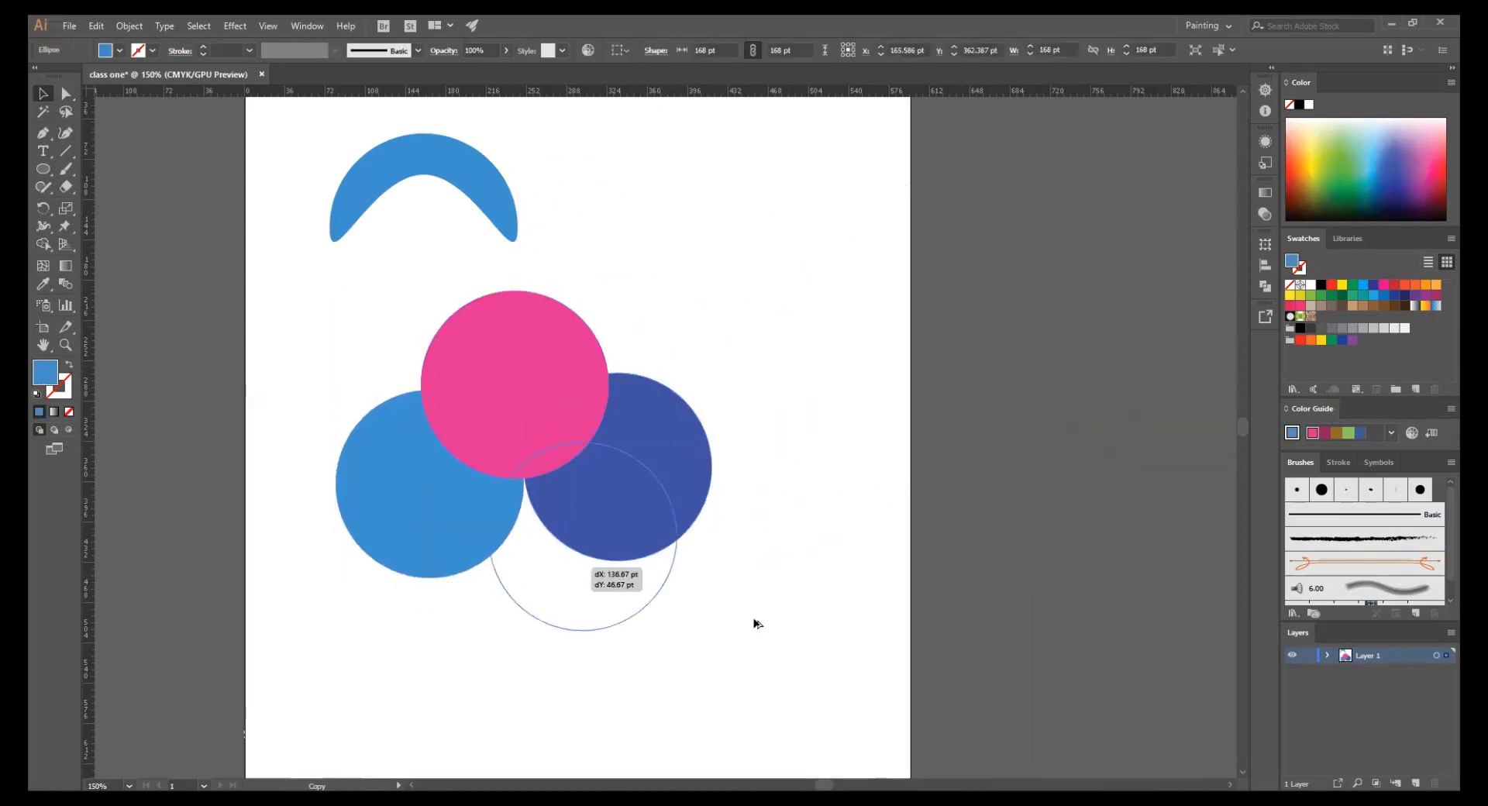
{"action": "left_click_drag", "start_coordinate": [636, 488], "coordinate": [714, 394]}
{"action": "left_click_drag", "start_coordinate": [567, 394], "coordinate": [474, 349]}
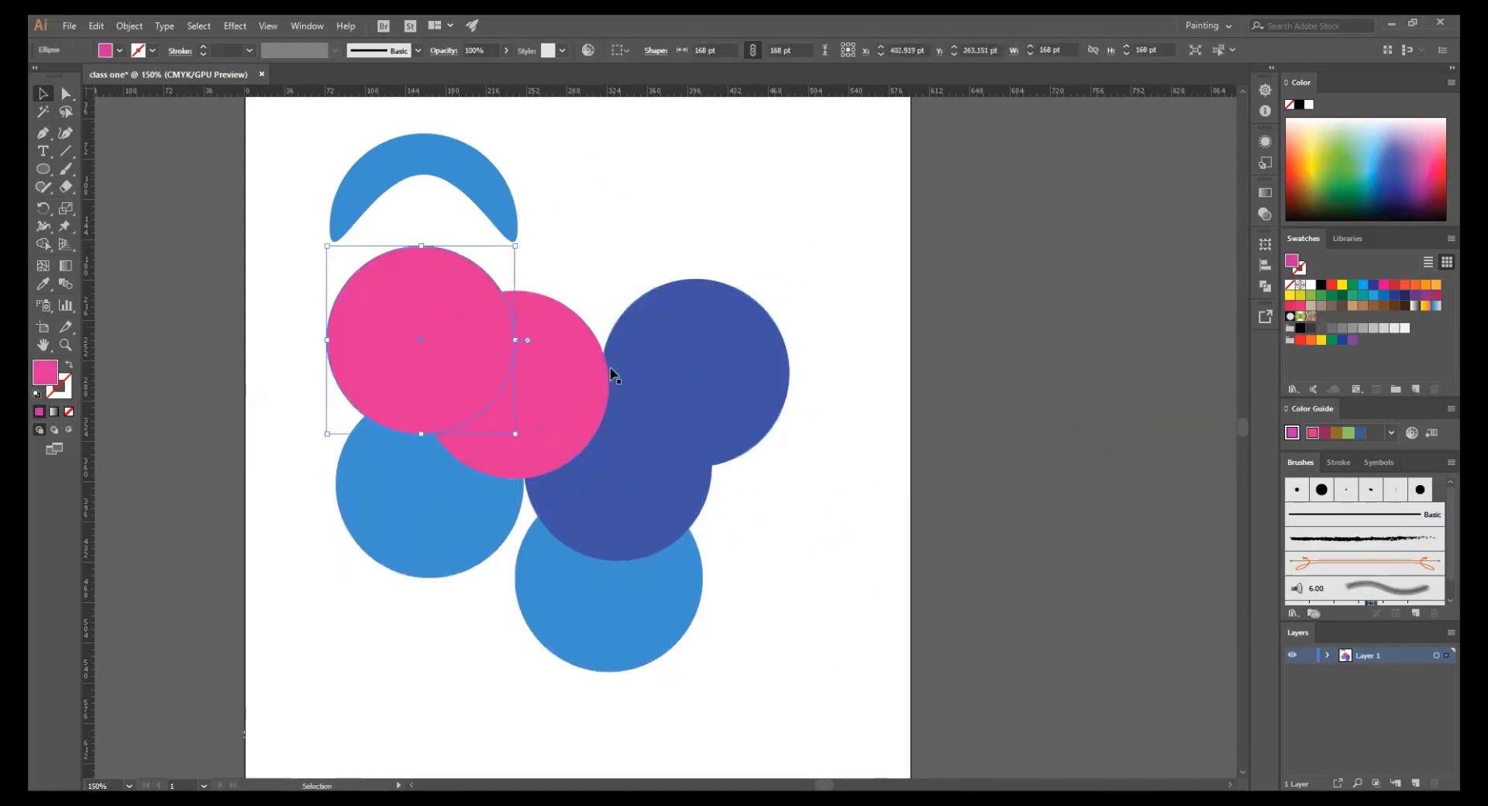
{"action": "left_click_drag", "start_coordinate": [698, 387], "coordinate": [738, 340]}
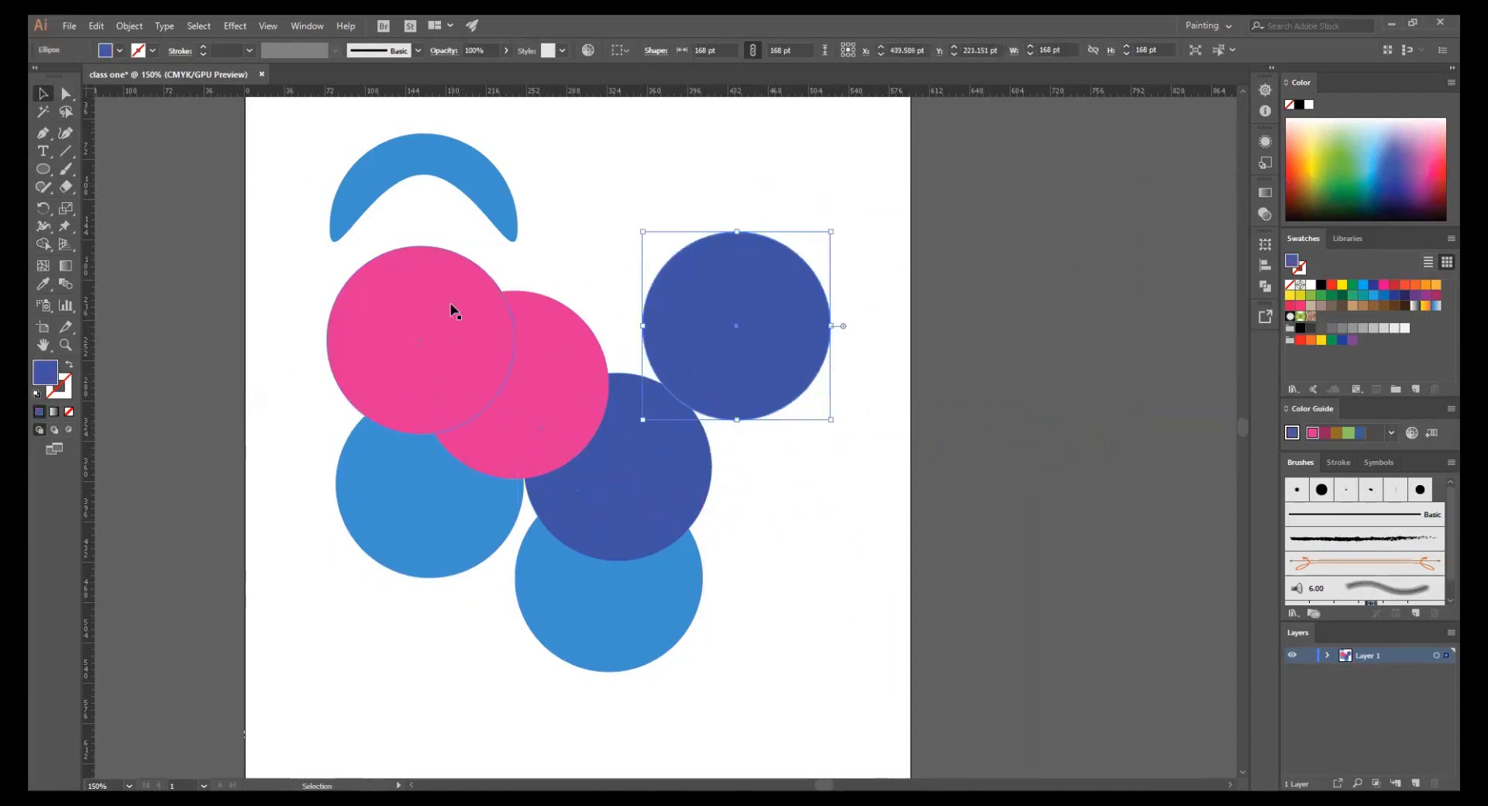
{"action": "left_click_drag", "start_coordinate": [452, 310], "coordinate": [297, 266]}
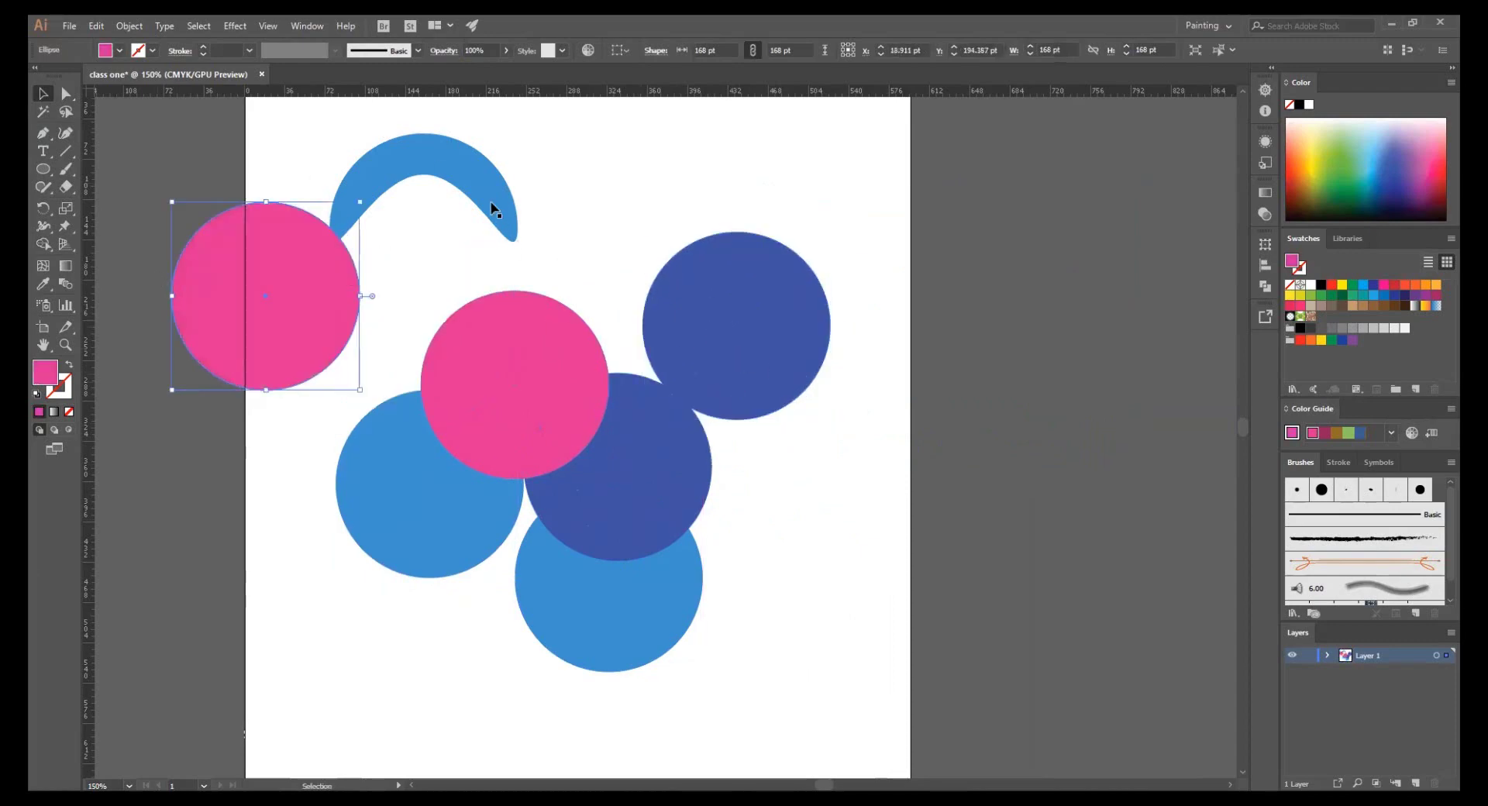
{"action": "left_click_drag", "start_coordinate": [494, 211], "coordinate": [615, 348]}
- Select all blue shapes with the Magic Wand and fill them orange
{"action": "left_click", "coordinate": [43, 112]}
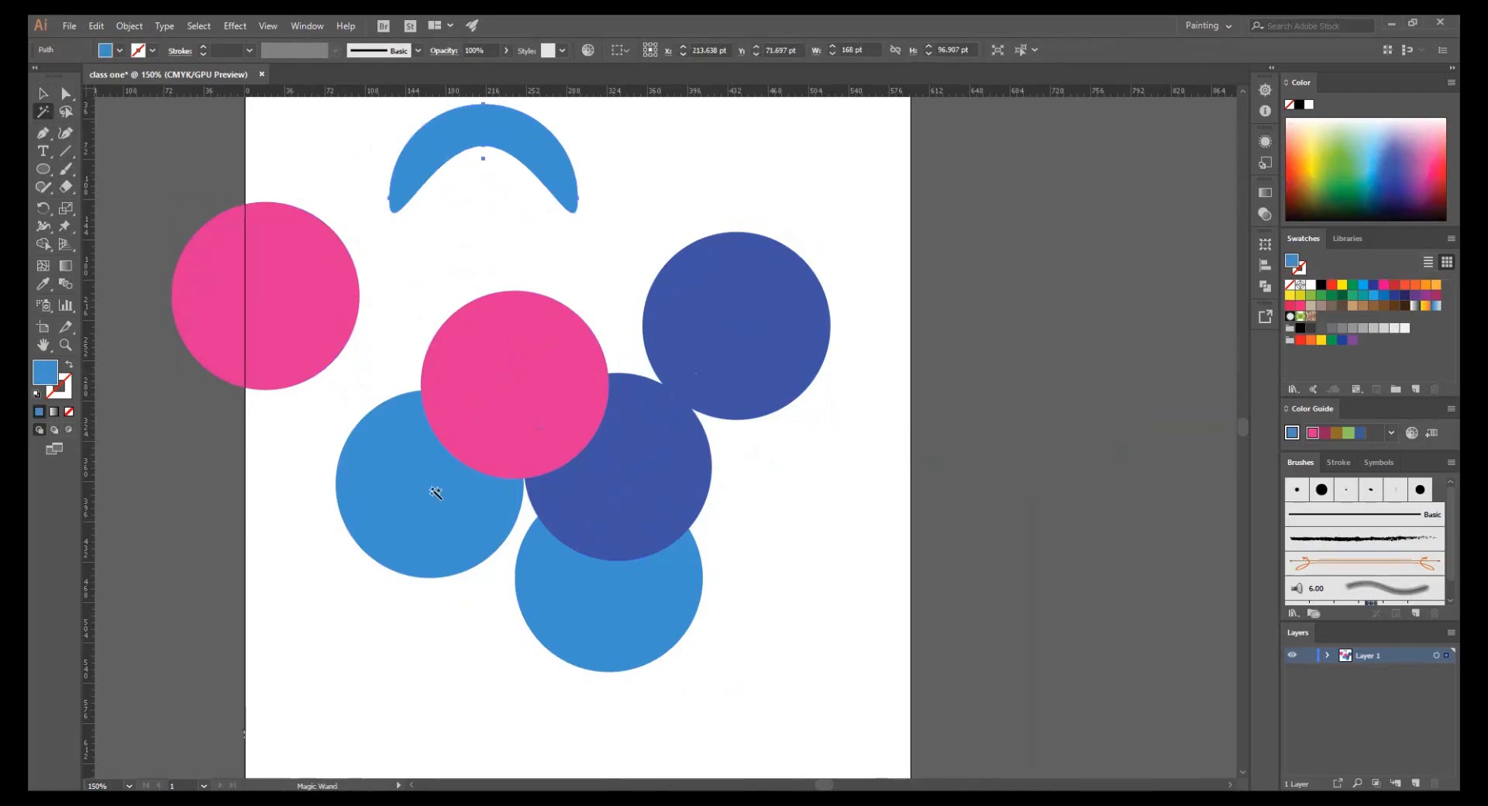
{"action": "left_click", "coordinate": [431, 488]}
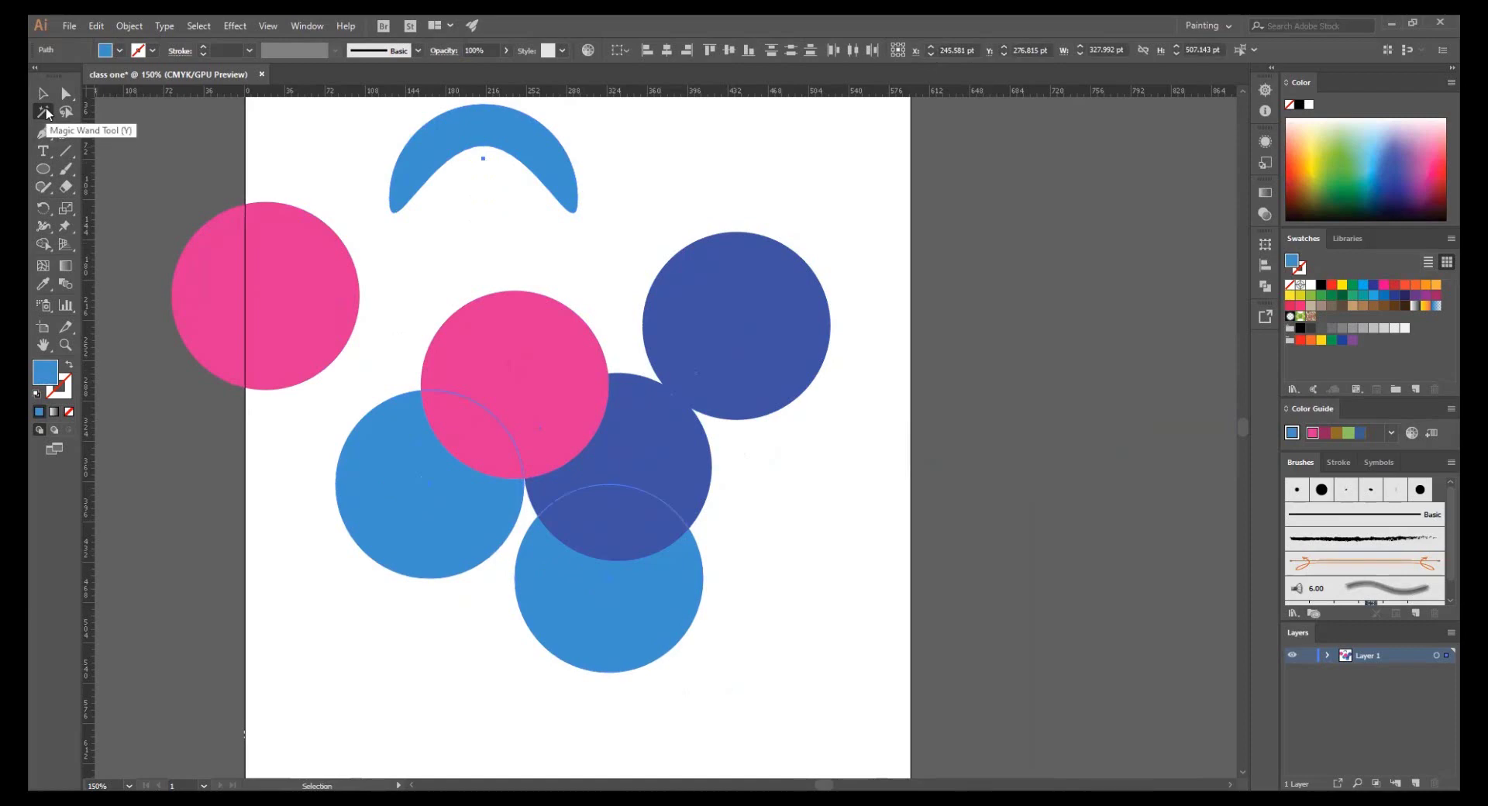
{"action": "left_click", "coordinate": [1305, 161]}
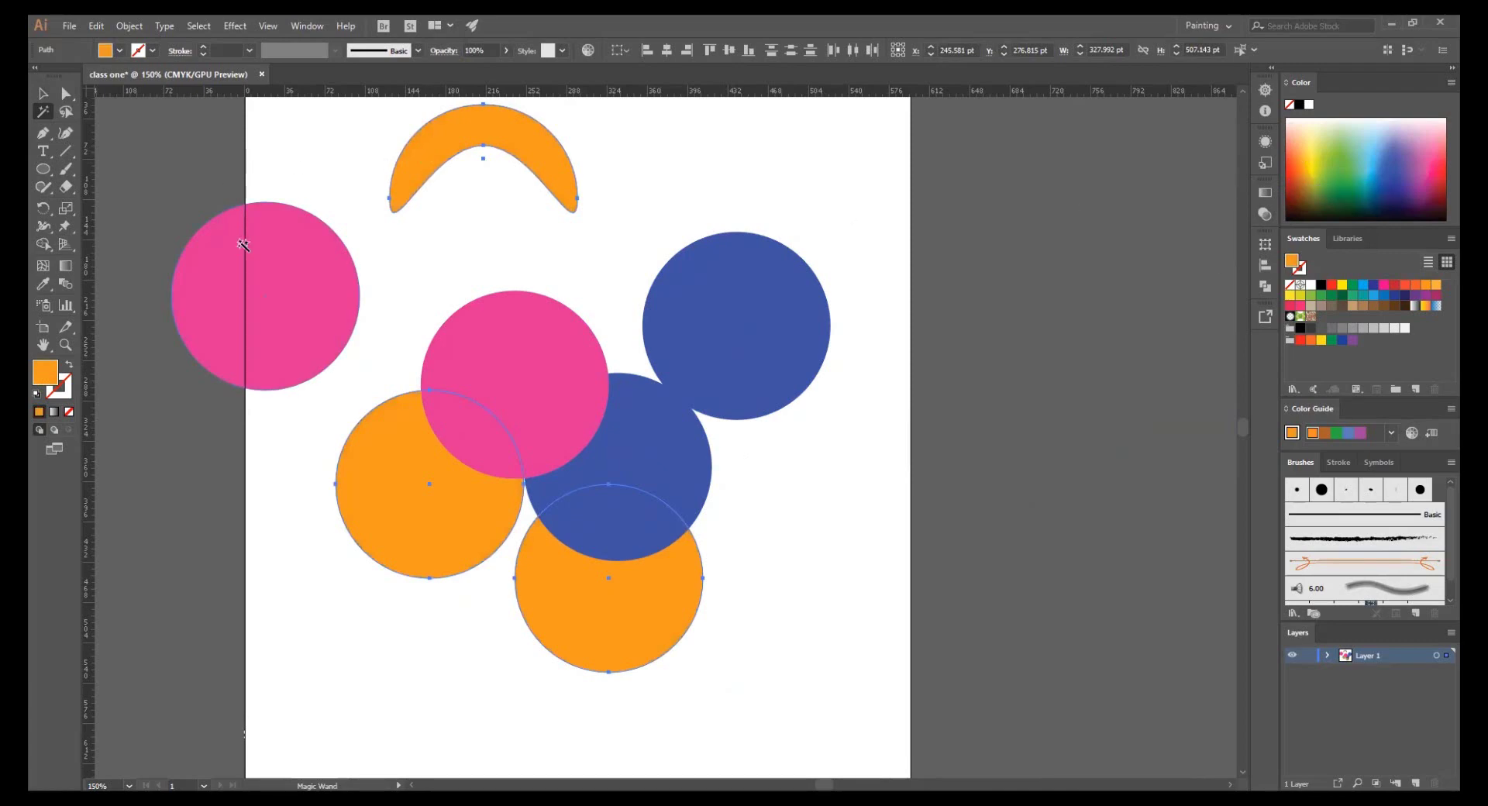
- Deepen the pink circles to magenta and make the navy circles light blue
{"action": "left_click", "coordinate": [243, 243]}
{"action": "left_click", "coordinate": [1432, 178]}
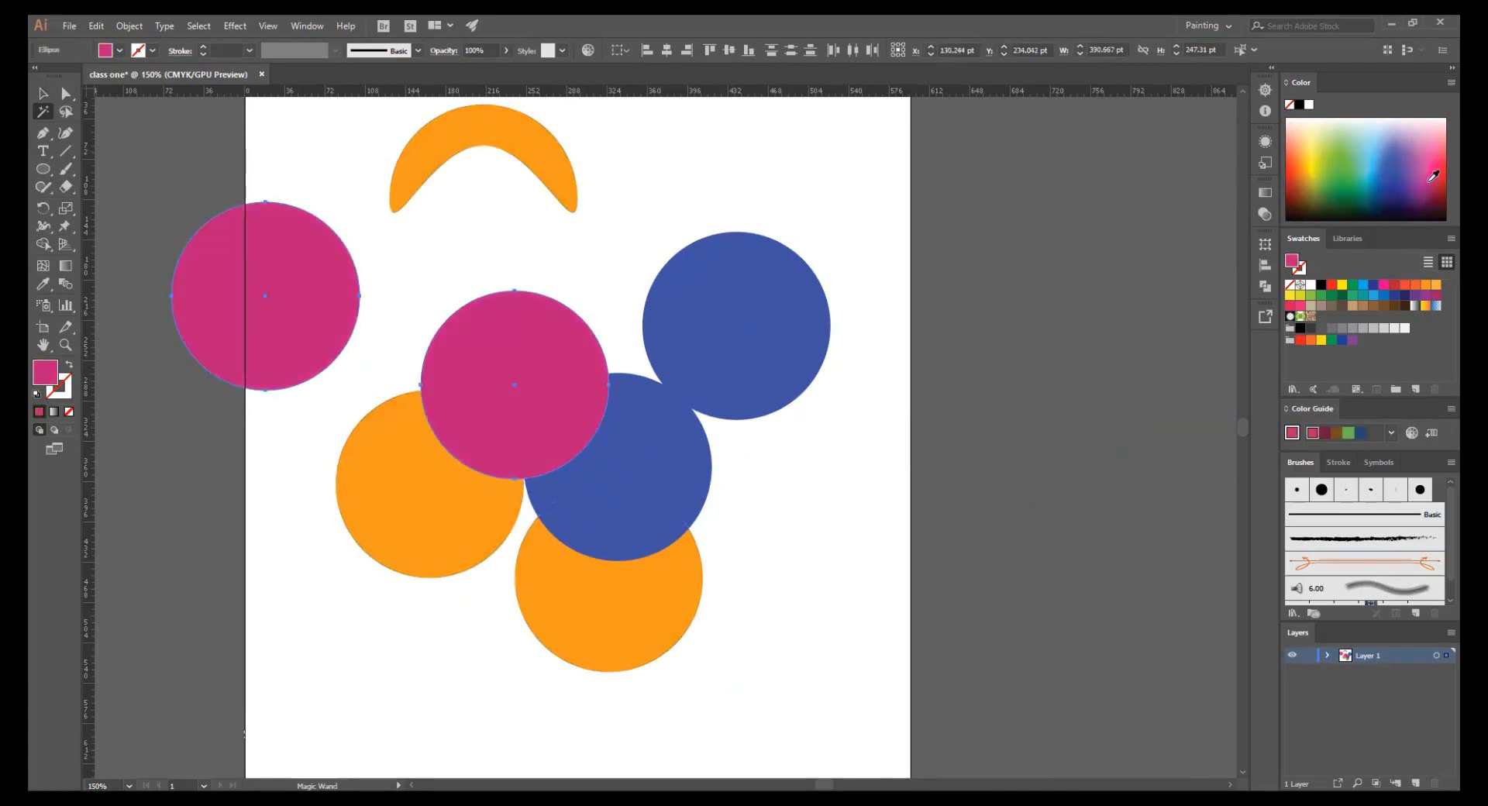
{"action": "left_click", "coordinate": [664, 316]}
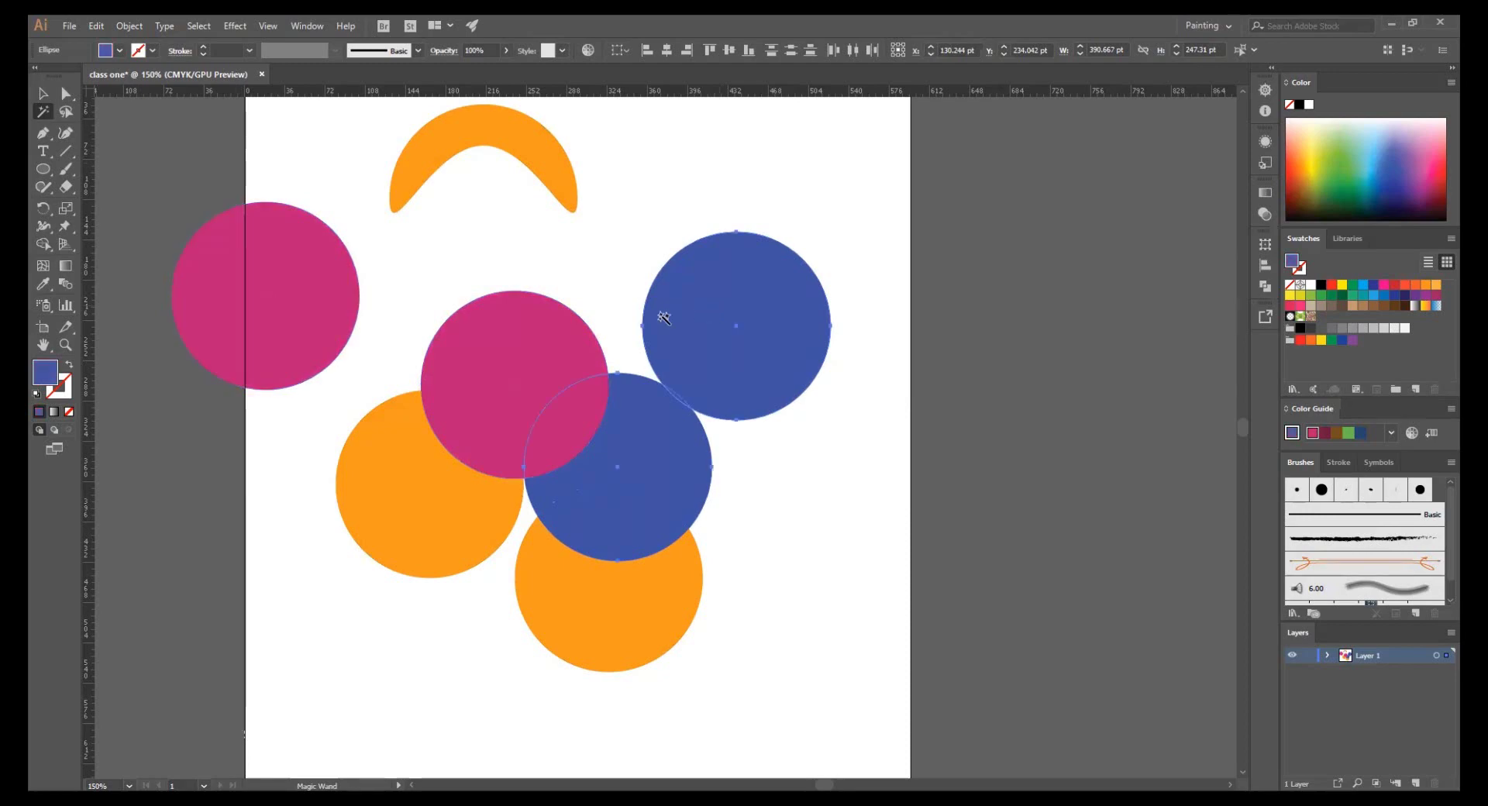
{"action": "left_click", "coordinate": [1380, 147]}
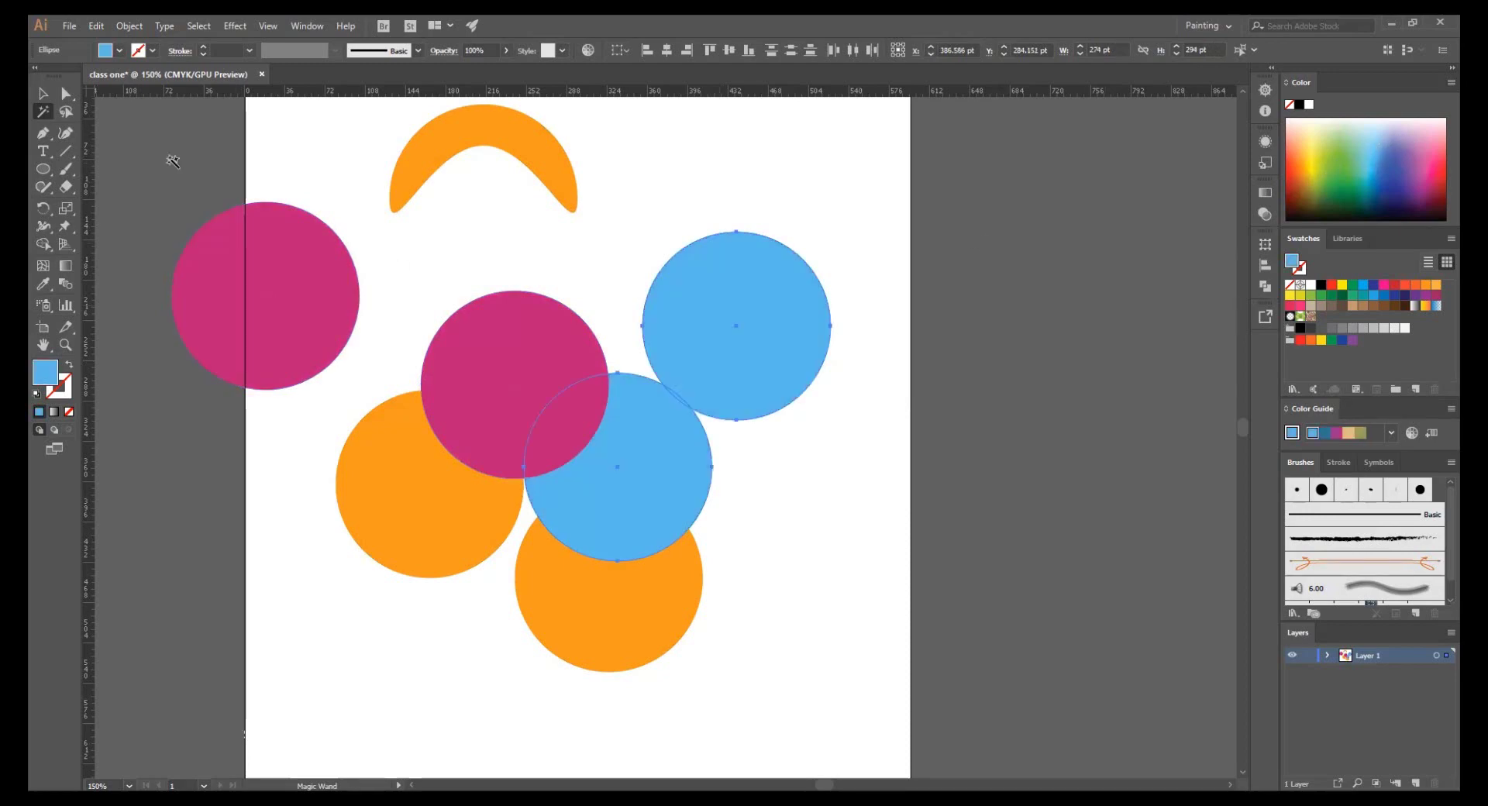
{"action": "left_click", "coordinate": [43, 93]}
{"action": "left_click", "coordinate": [494, 225]}
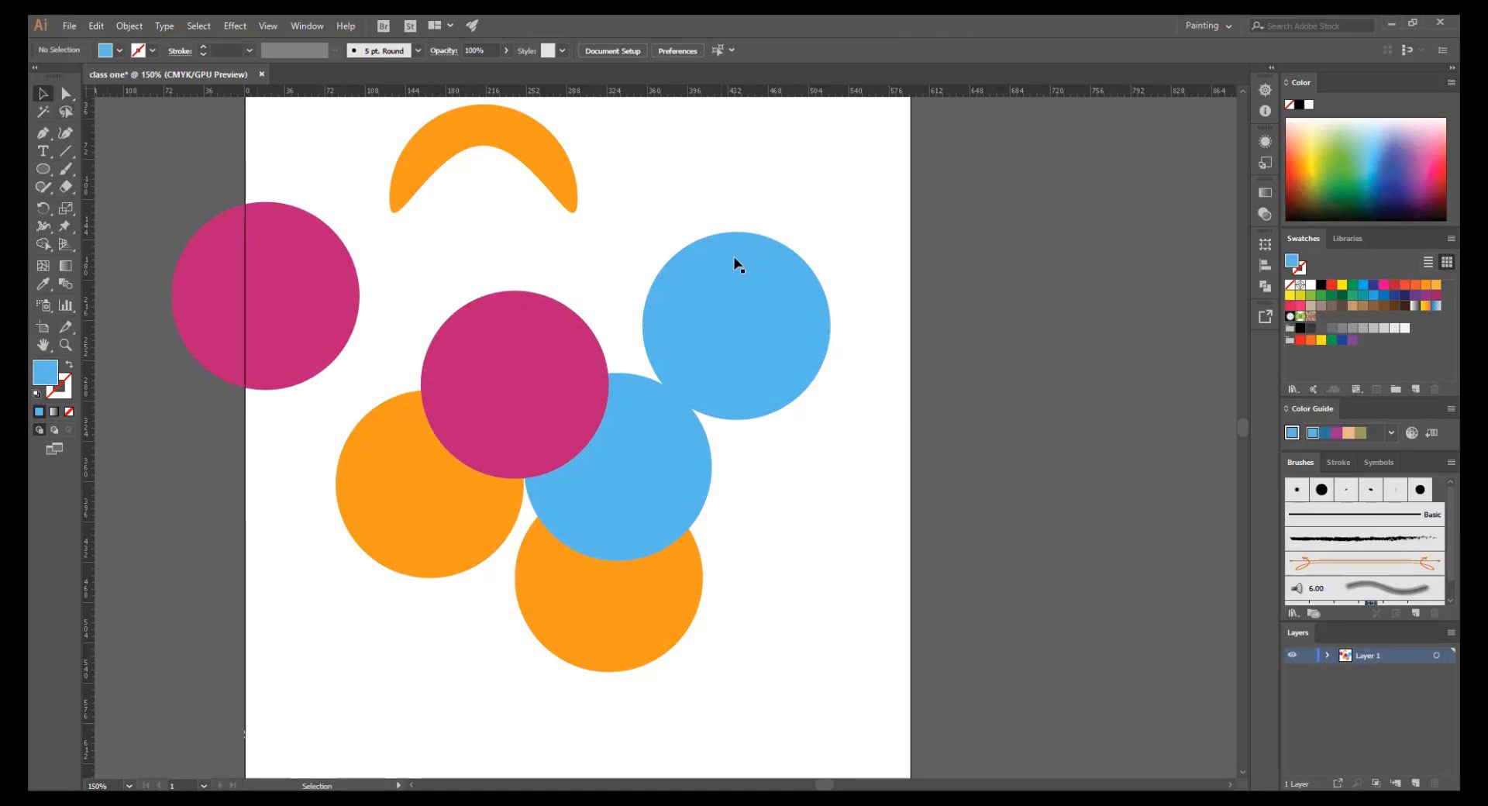
{"action": "key", "text": "ctrl+minus"}
- Delete the pink circles, arc and extras, leaving the blue circle above the orange one
{"action": "key", "text": "ctrl+a"}
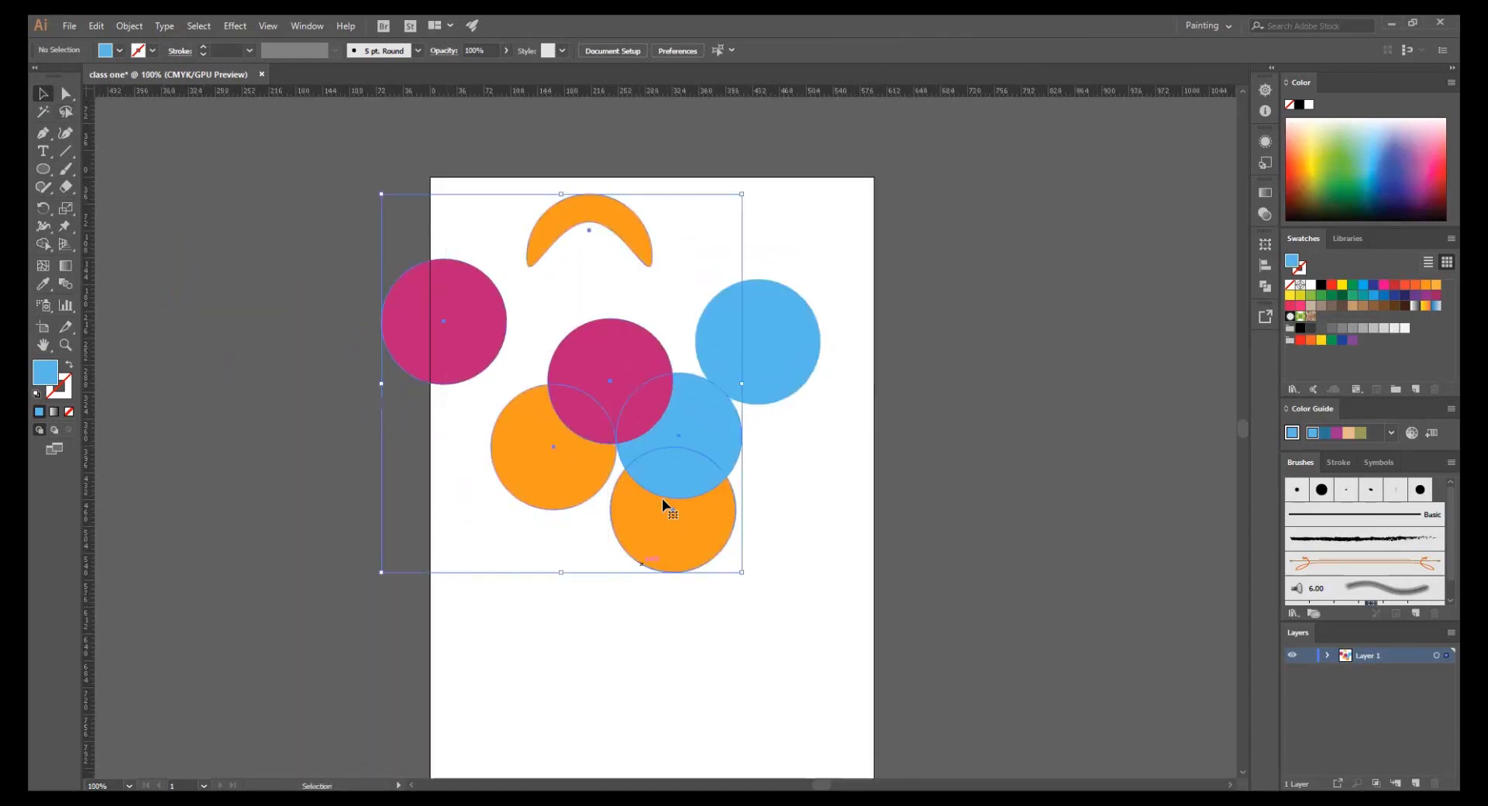
{"action": "mouse_move", "coordinate": [662, 502]}
{"action": "left_mouse_down"}
{"action": "mouse_move", "coordinate": [399, 487]}
{"action": "mouse_move", "coordinate": [383, 501]}
{"action": "left_mouse_up"}
{"action": "left_click", "coordinate": [760, 391]}
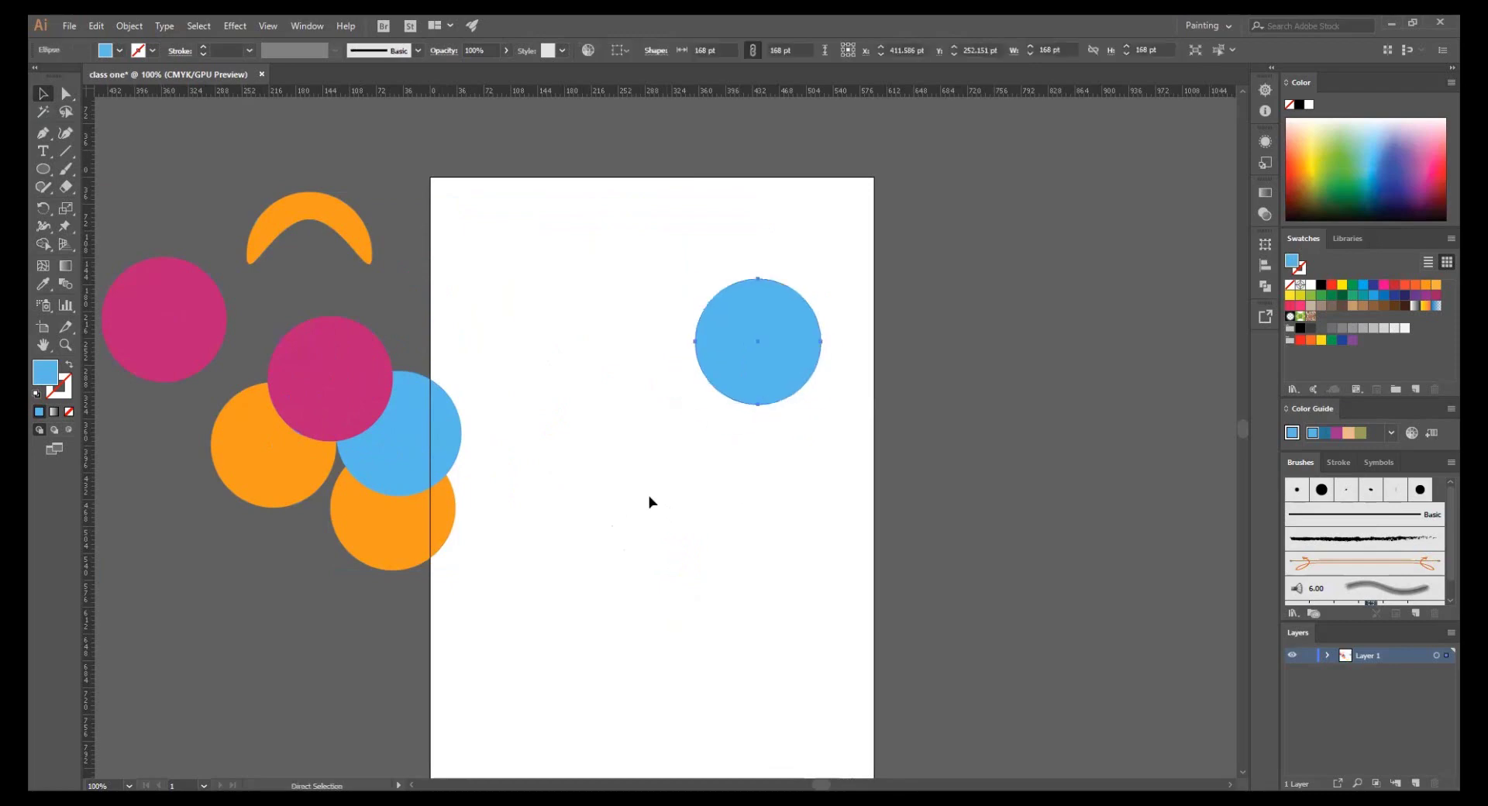
{"action": "left_click", "coordinate": [650, 502]}
{"action": "key", "text": "ctrl+z"}
{"action": "key", "text": "ctrl+z"}
{"action": "left_click", "coordinate": [788, 524]}
{"action": "left_click_drag", "start_coordinate": [716, 462], "coordinate": [805, 434]}
{"action": "left_click_drag", "start_coordinate": [632, 555], "coordinate": [459, 178]}
{"action": "key", "text": "Delete"}
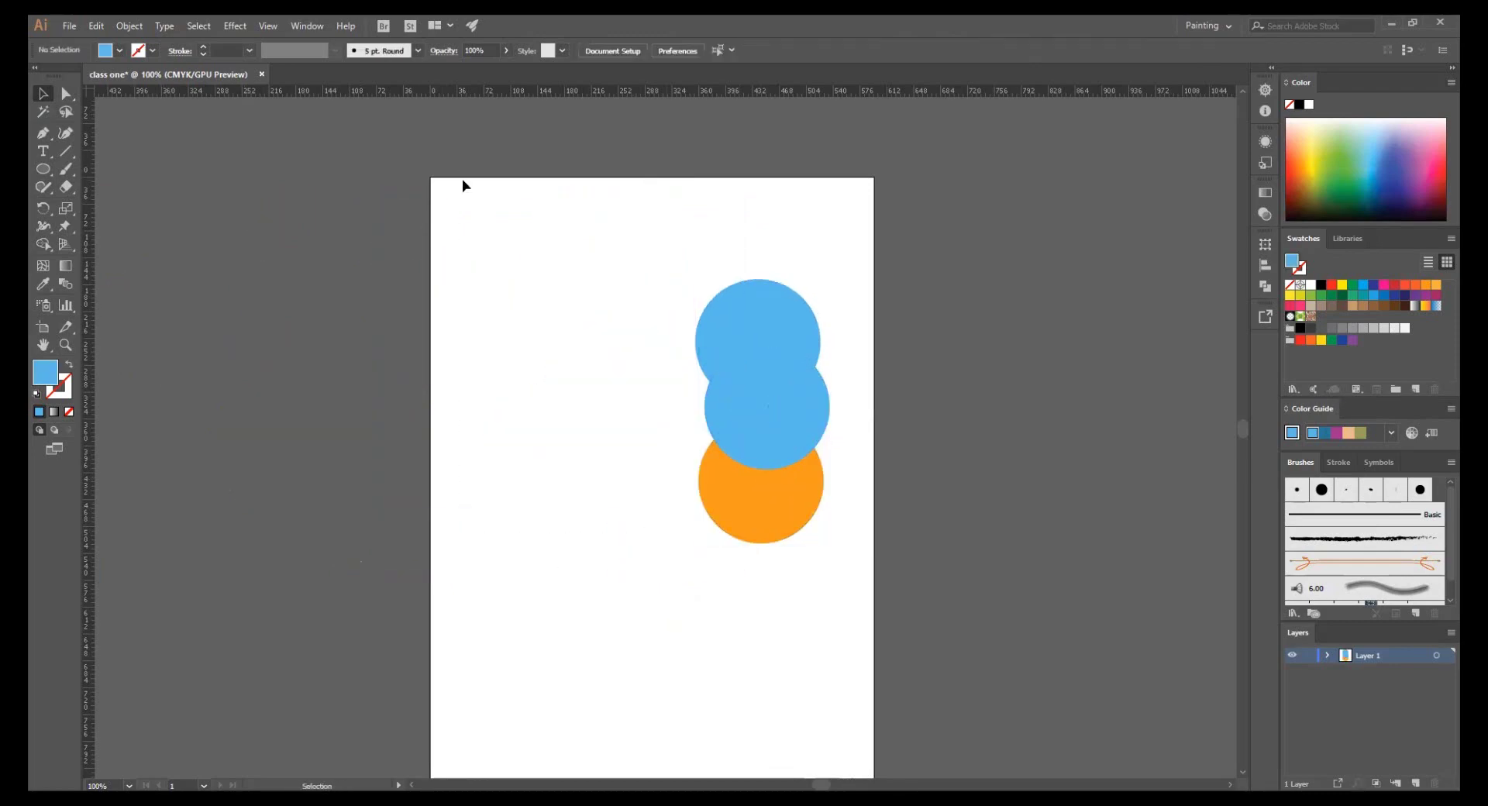
{"action": "left_click", "coordinate": [791, 400]}
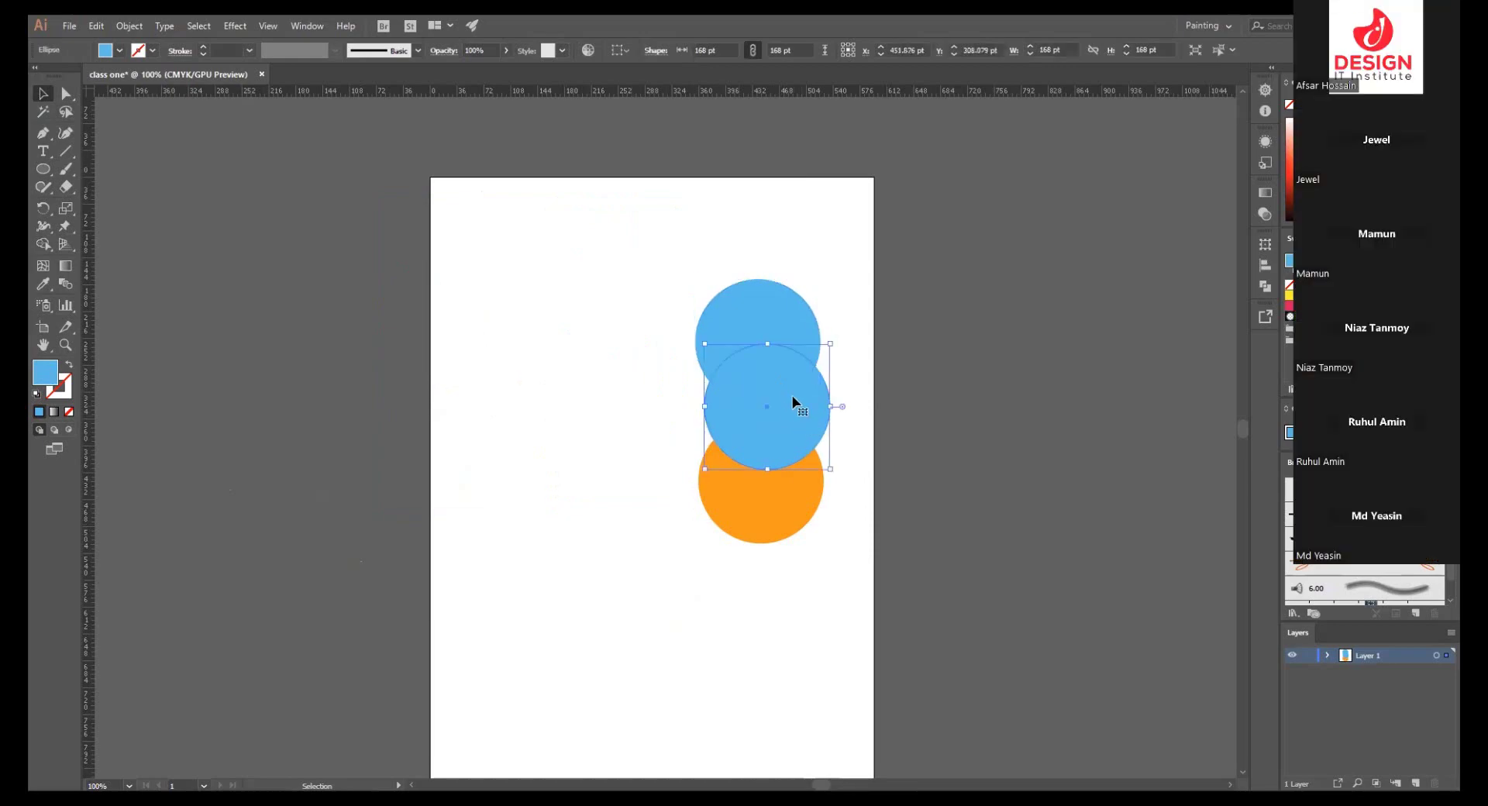
{"action": "key", "text": "ctrl+z"}
{"action": "key", "text": "ctrl+z"}
{"action": "left_click_drag", "start_coordinate": [771, 427], "coordinate": [765, 329]}
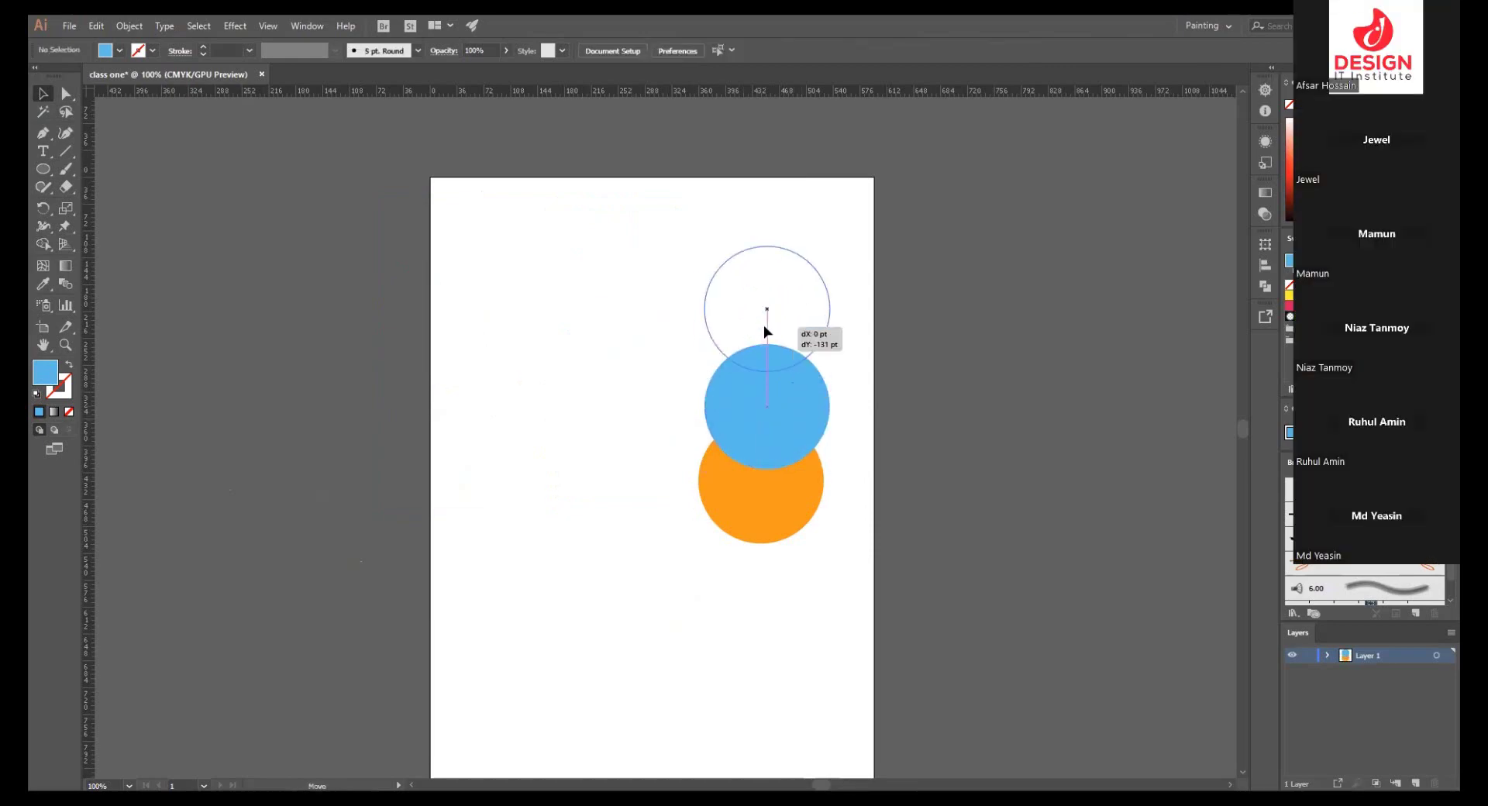
{"action": "left_click", "coordinate": [370, 384]}
- Draw a teal triangle between the circles with the Polygon tool and shift all three left
{"action": "left_click", "coordinate": [45, 174]}
{"action": "left_click_drag", "start_coordinate": [44, 178], "coordinate": [115, 221]}
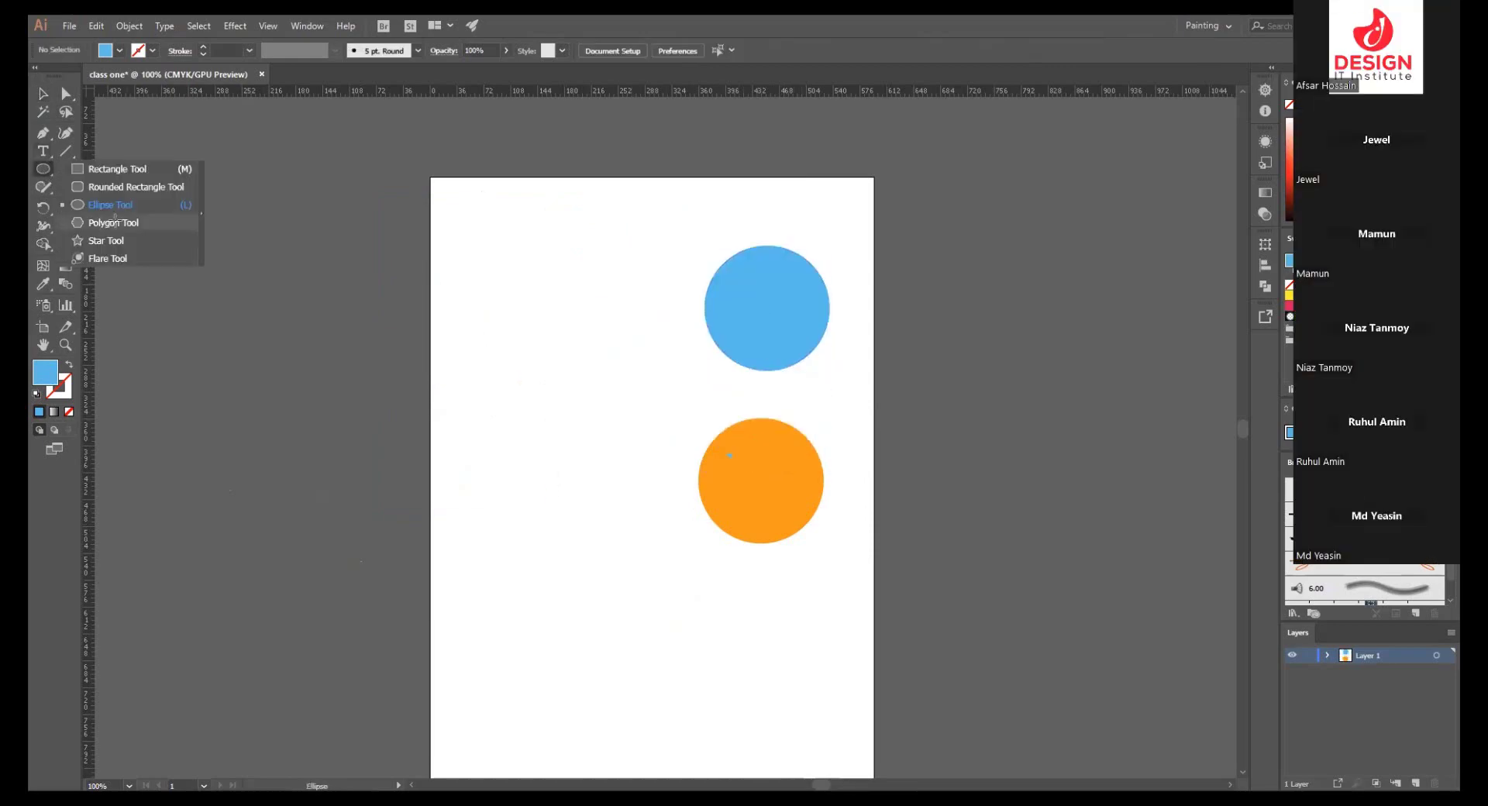
{"action": "left_click_drag", "start_coordinate": [760, 399], "coordinate": [830, 440]}
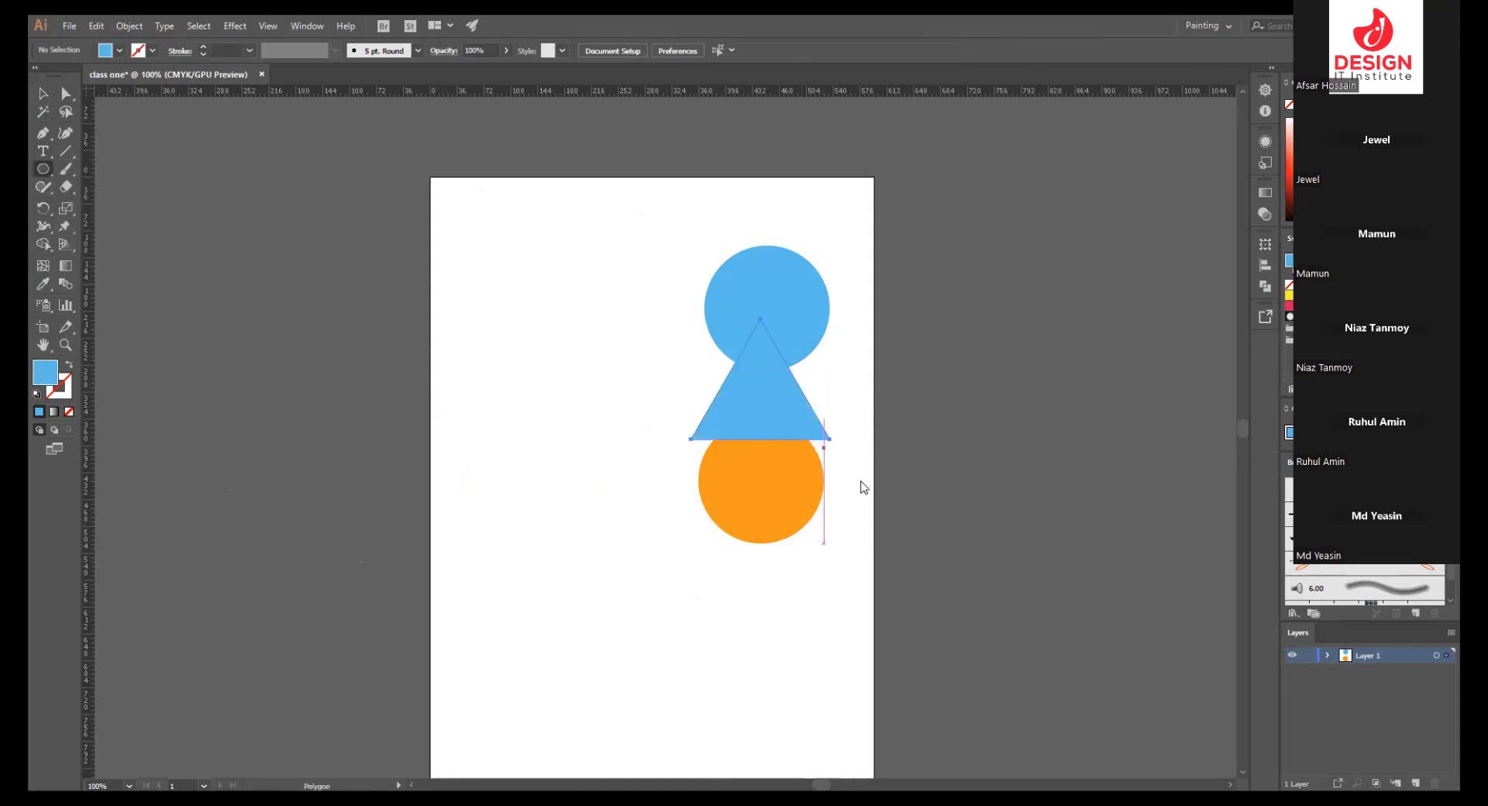
{"action": "key", "text": "alt+space"}
{"action": "key", "text": "Escape"}
{"action": "key", "text": "v"}
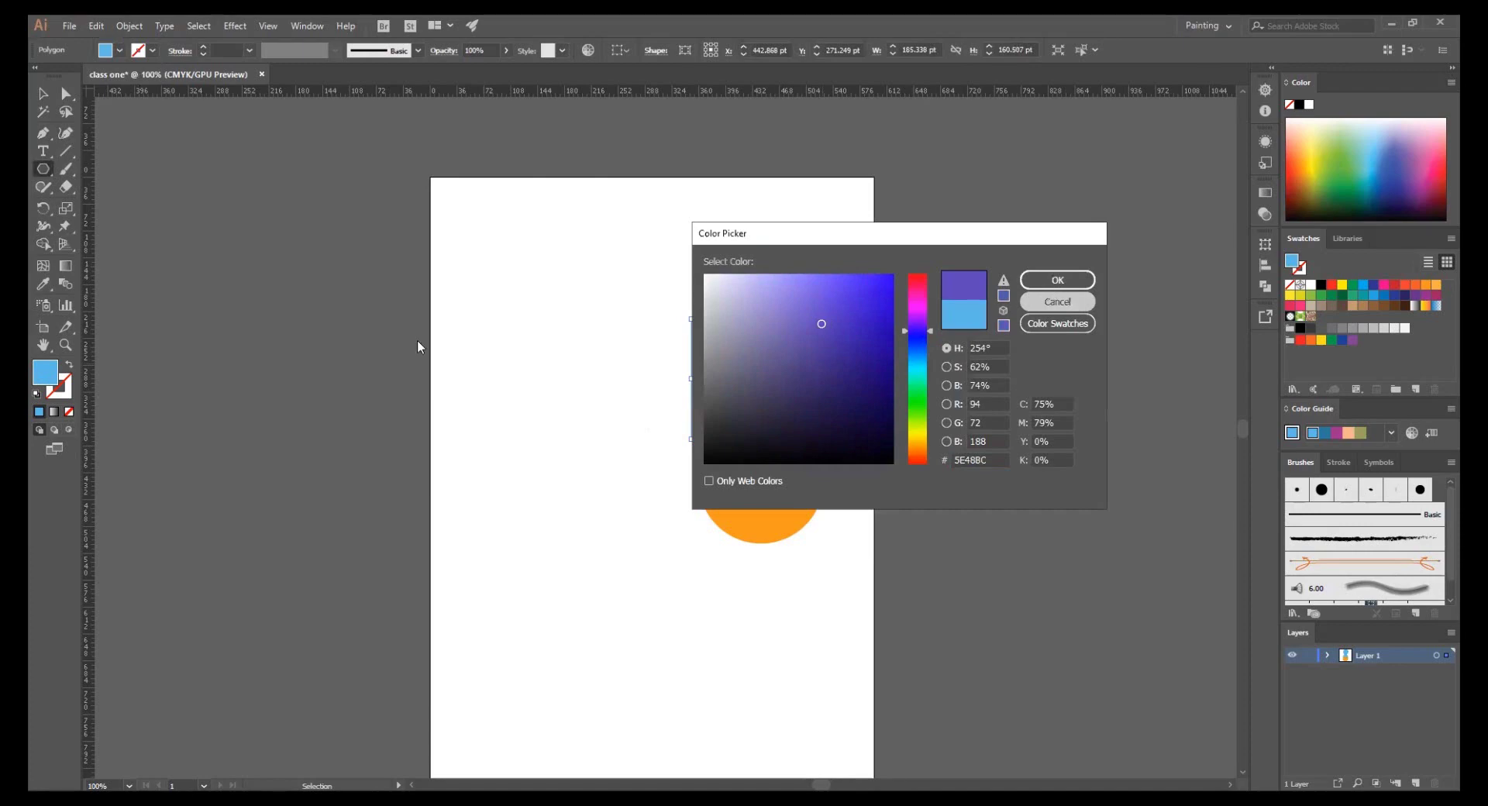
{"action": "key", "text": "Return"}
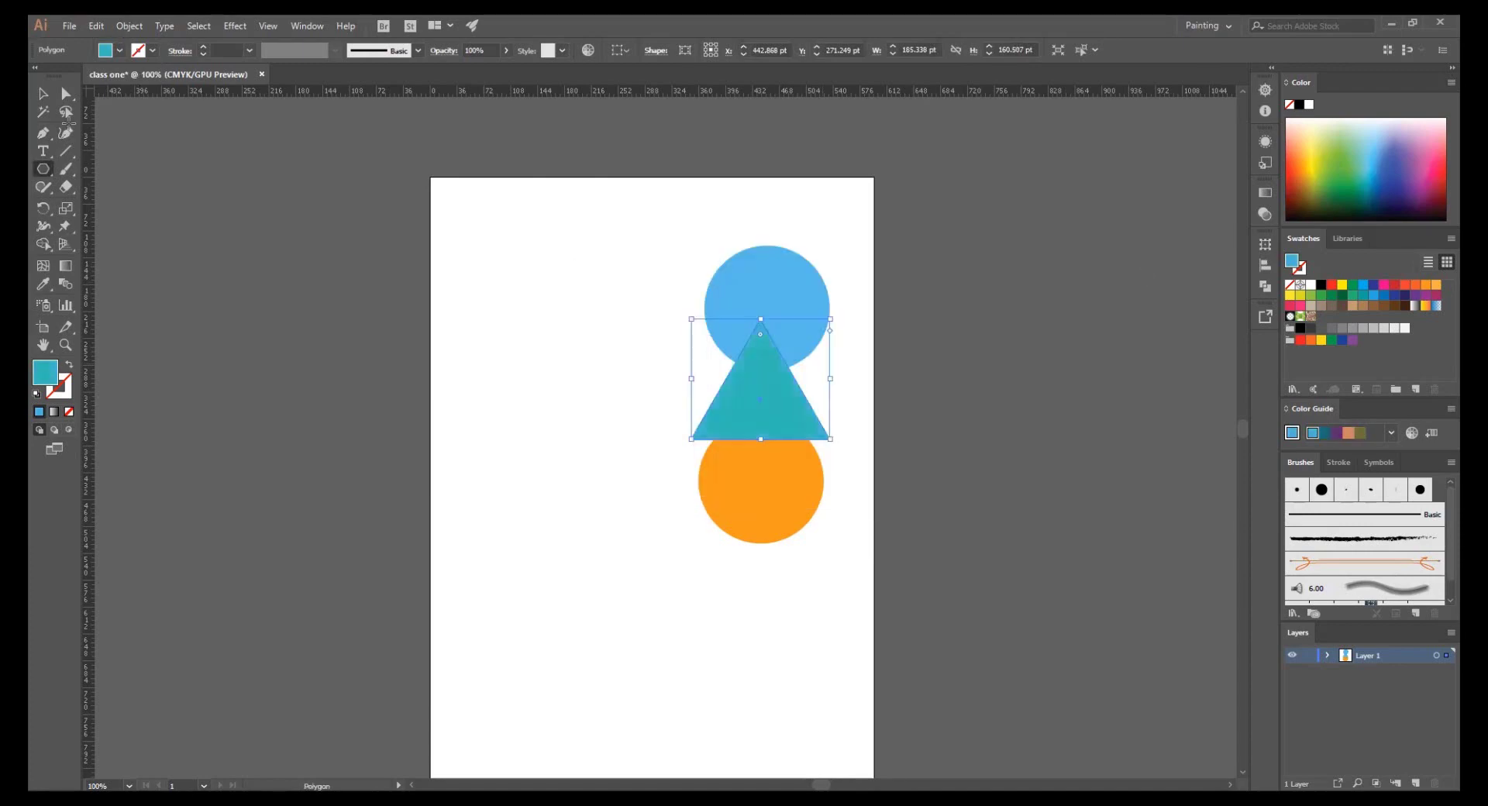
{"action": "left_click_drag", "start_coordinate": [792, 308], "coordinate": [730, 300]}
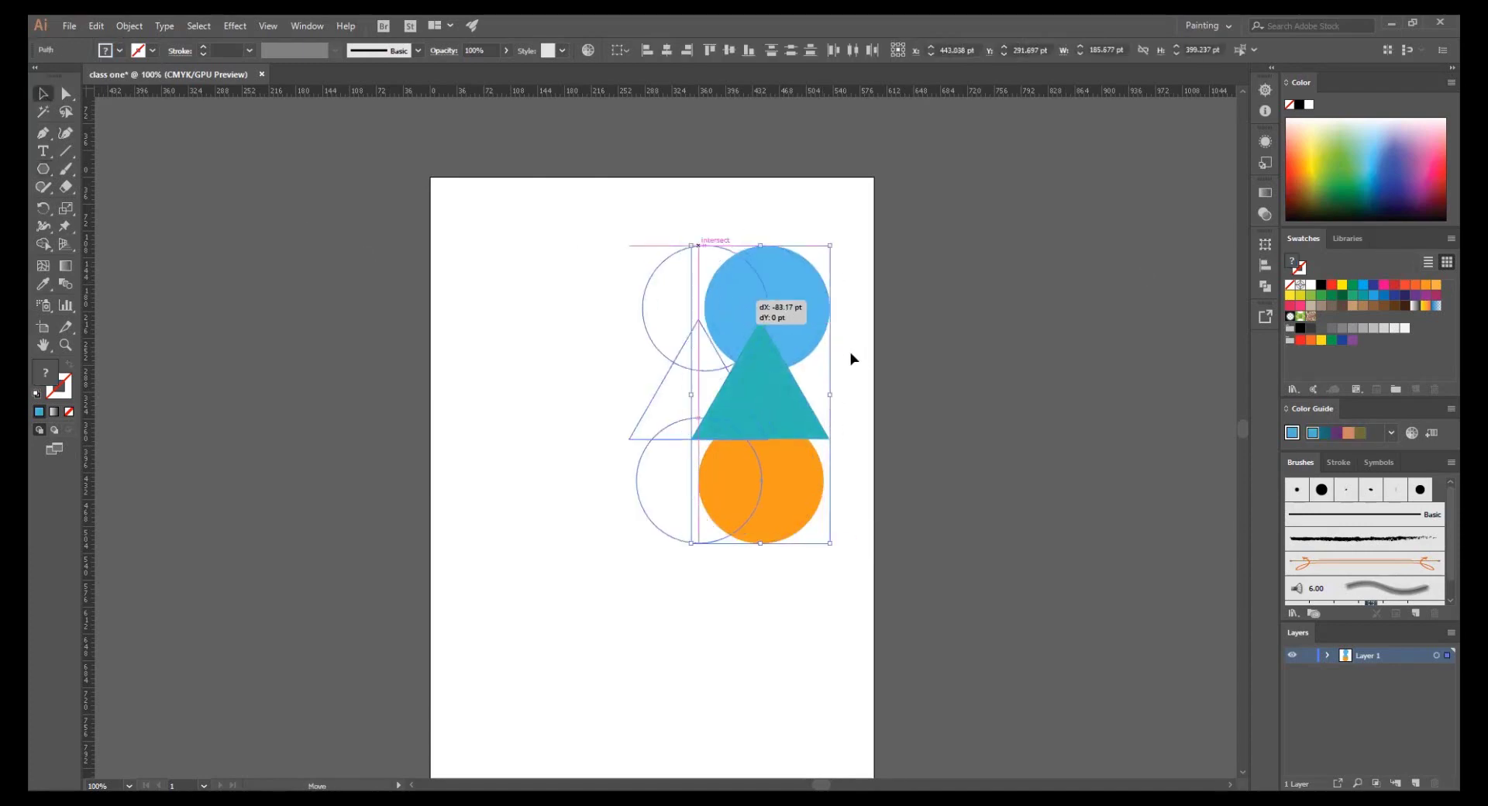
{"action": "left_click", "coordinate": [806, 432]}
{"action": "scroll", "coordinate": [702, 331], "scroll_direction": "up", "scroll_amount": 2}
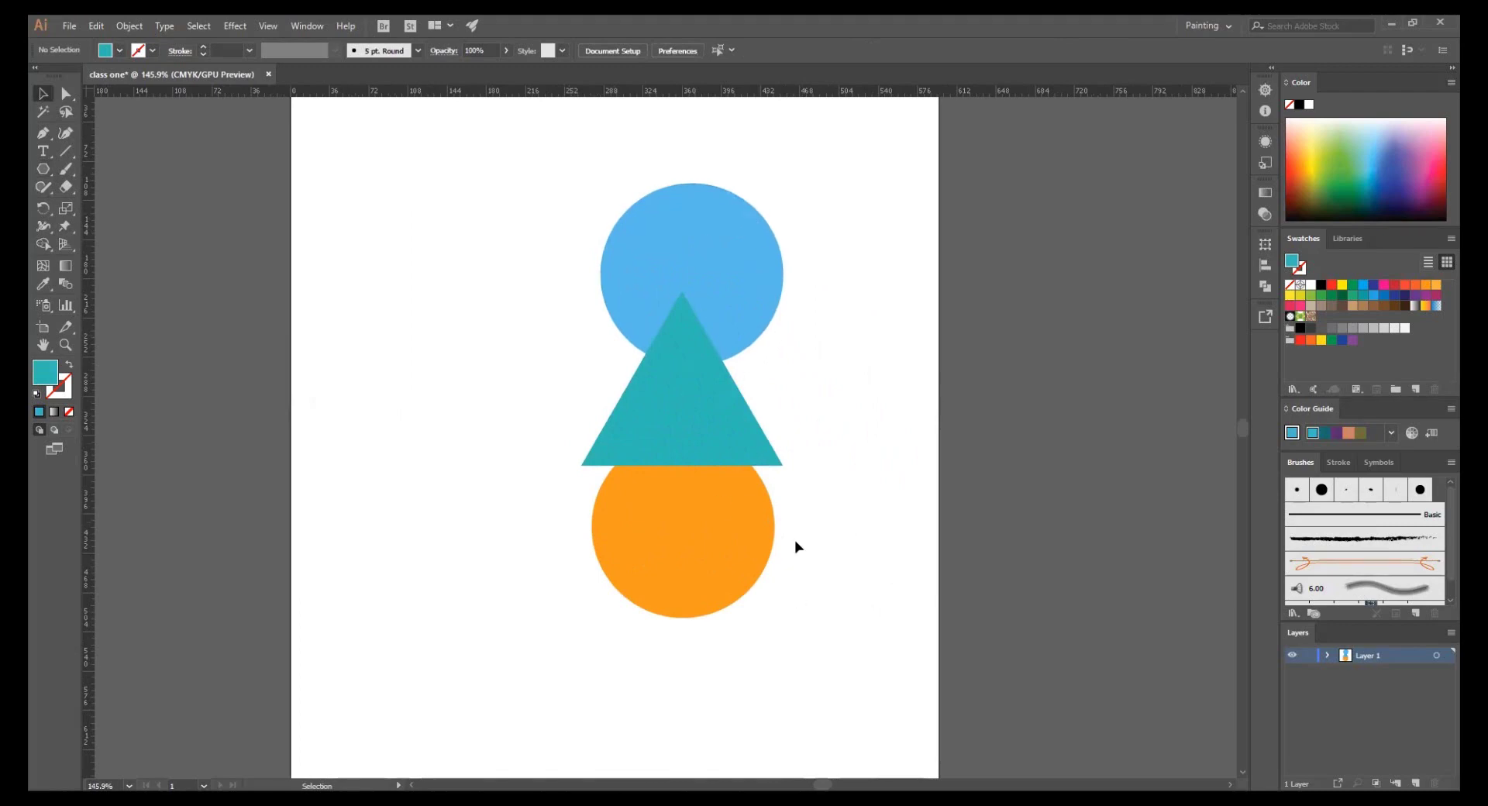
- Lasso the right anchors of the three shapes and drag them right into egg and wedge forms
{"action": "left_click", "coordinate": [66, 112]}
{"action": "mouse_move", "coordinate": [746, 168]}
{"action": "left_mouse_down"}
{"action": "mouse_move", "coordinate": [746, 276]}
{"action": "mouse_move", "coordinate": [807, 196]}
{"action": "mouse_move", "coordinate": [738, 173]}
{"action": "left_mouse_up"}
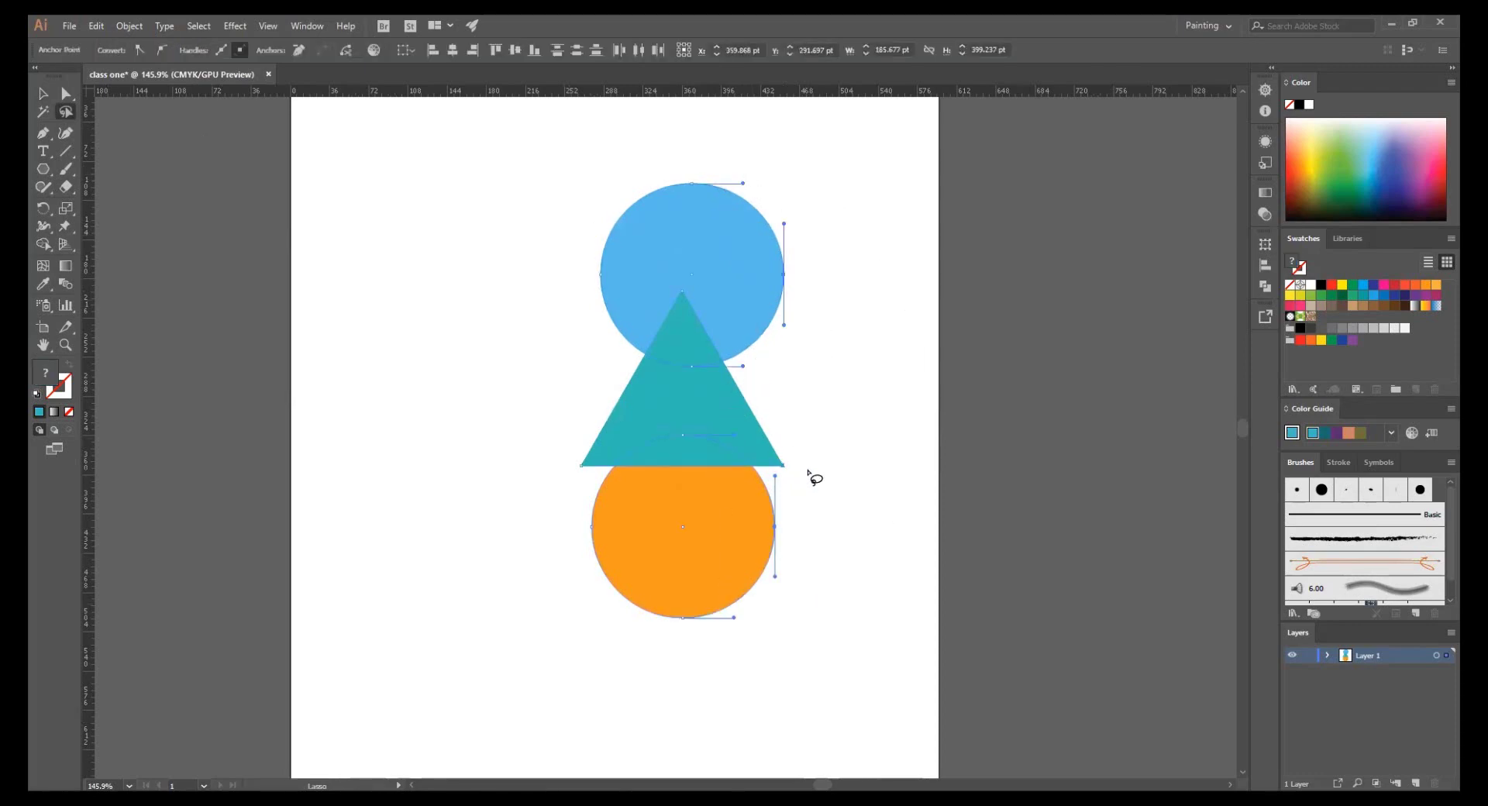
{"action": "left_click", "coordinate": [66, 93]}
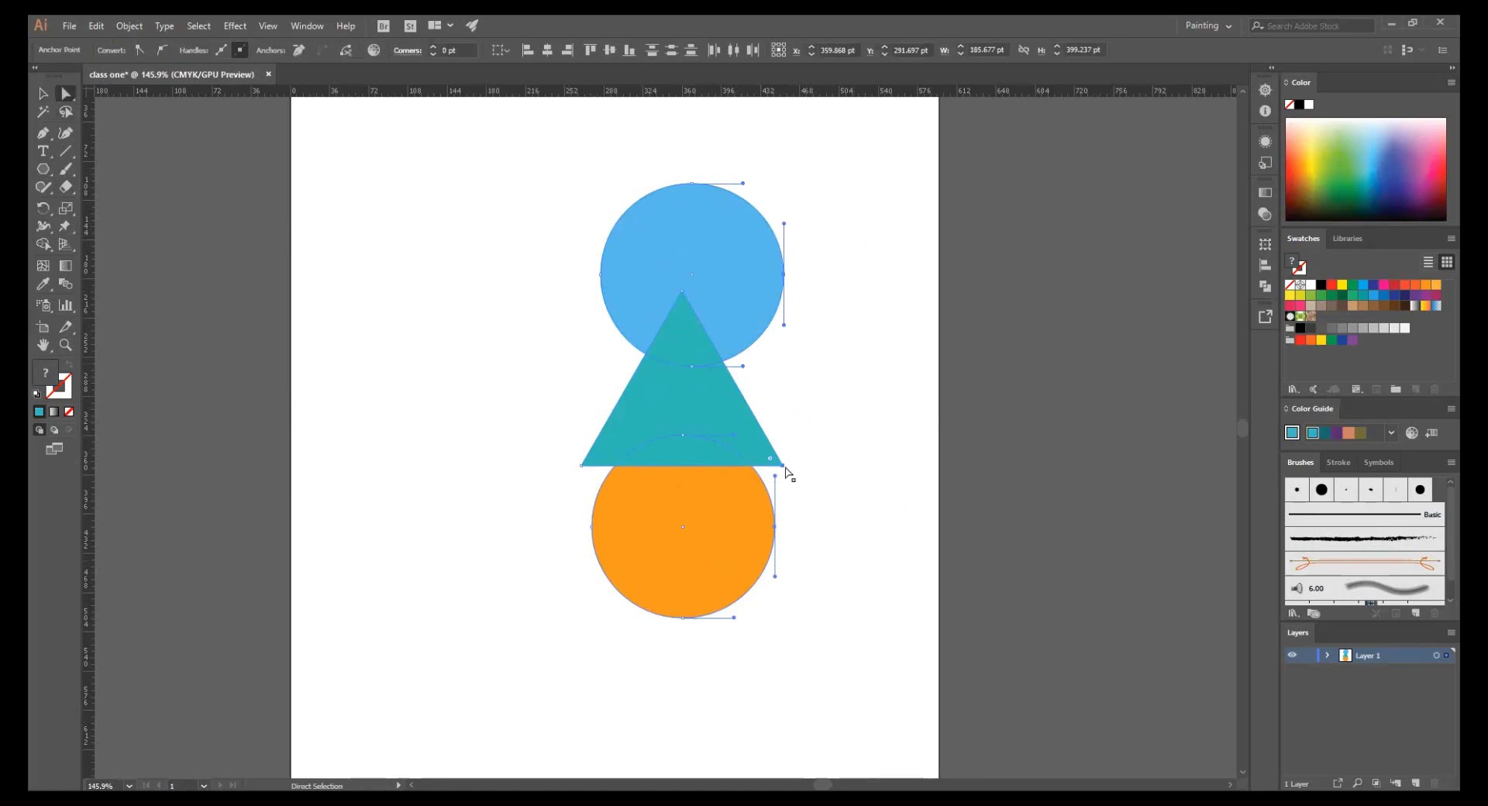
{"action": "left_click_drag", "start_coordinate": [784, 465], "coordinate": [996, 465]}
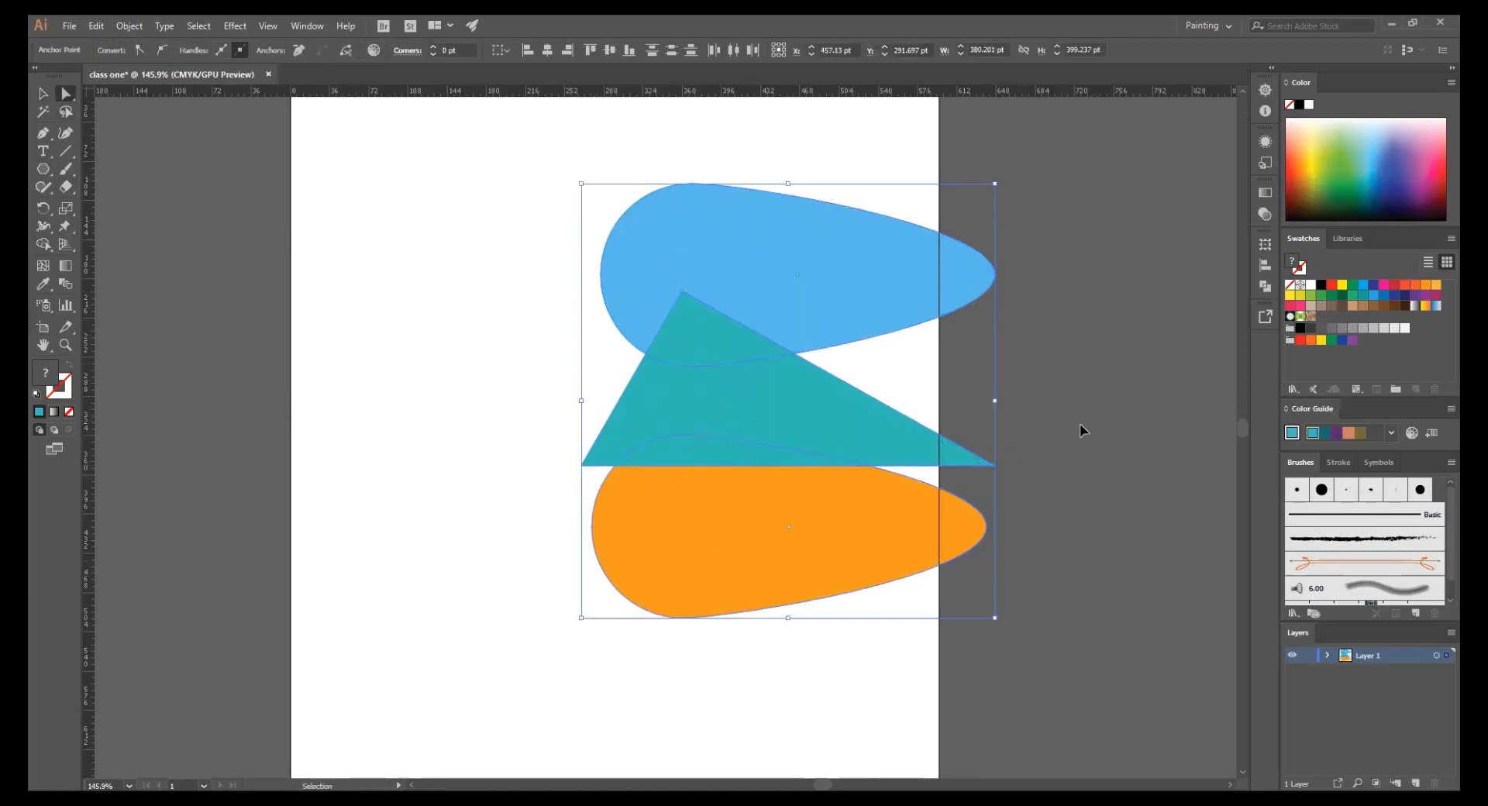
{"action": "key", "text": "ctrl+z"}
{"action": "left_click_drag", "start_coordinate": [794, 465], "coordinate": [824, 452]}
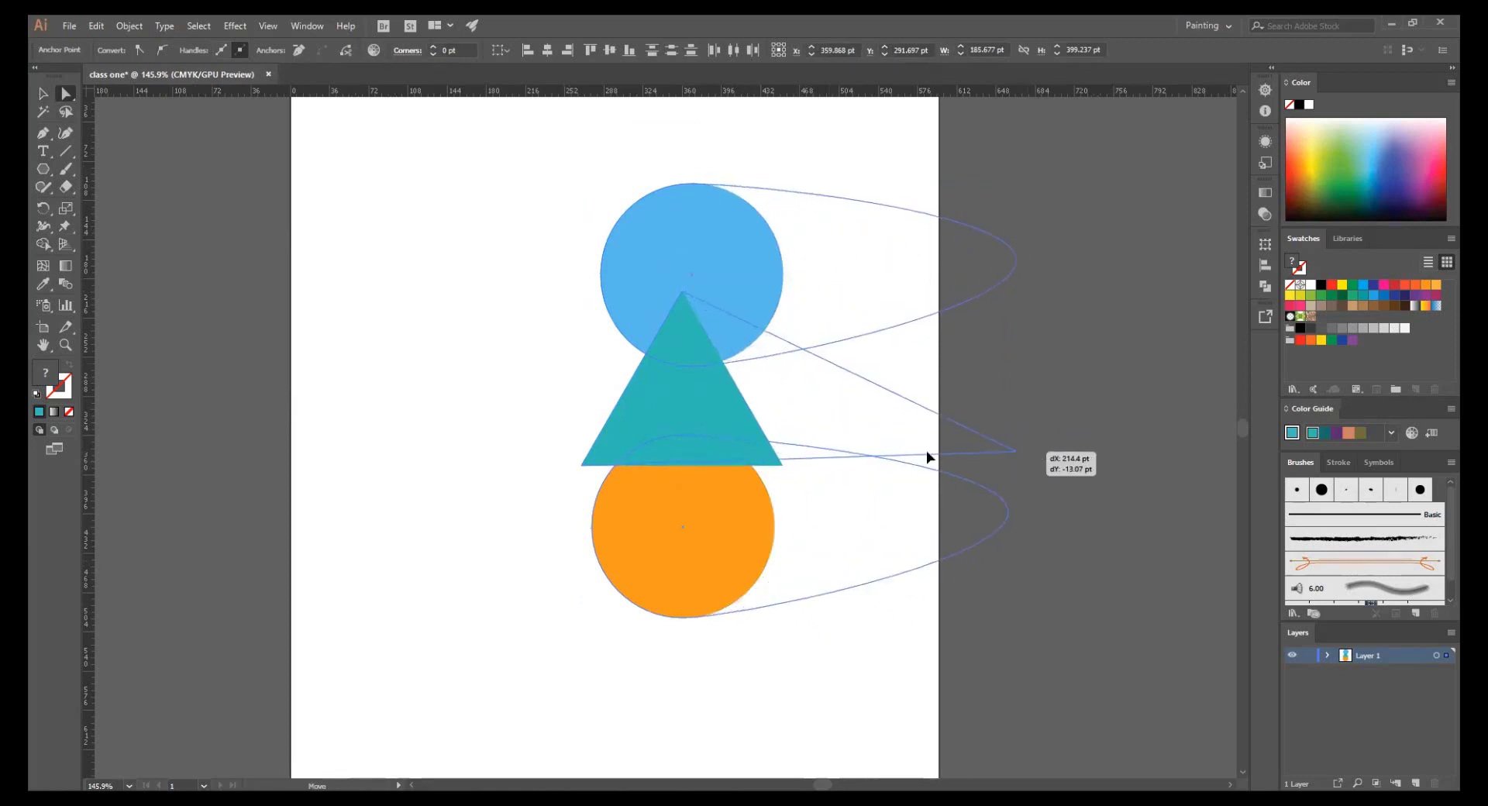
{"action": "left_click_drag", "start_coordinate": [824, 452], "coordinate": [1007, 444]}
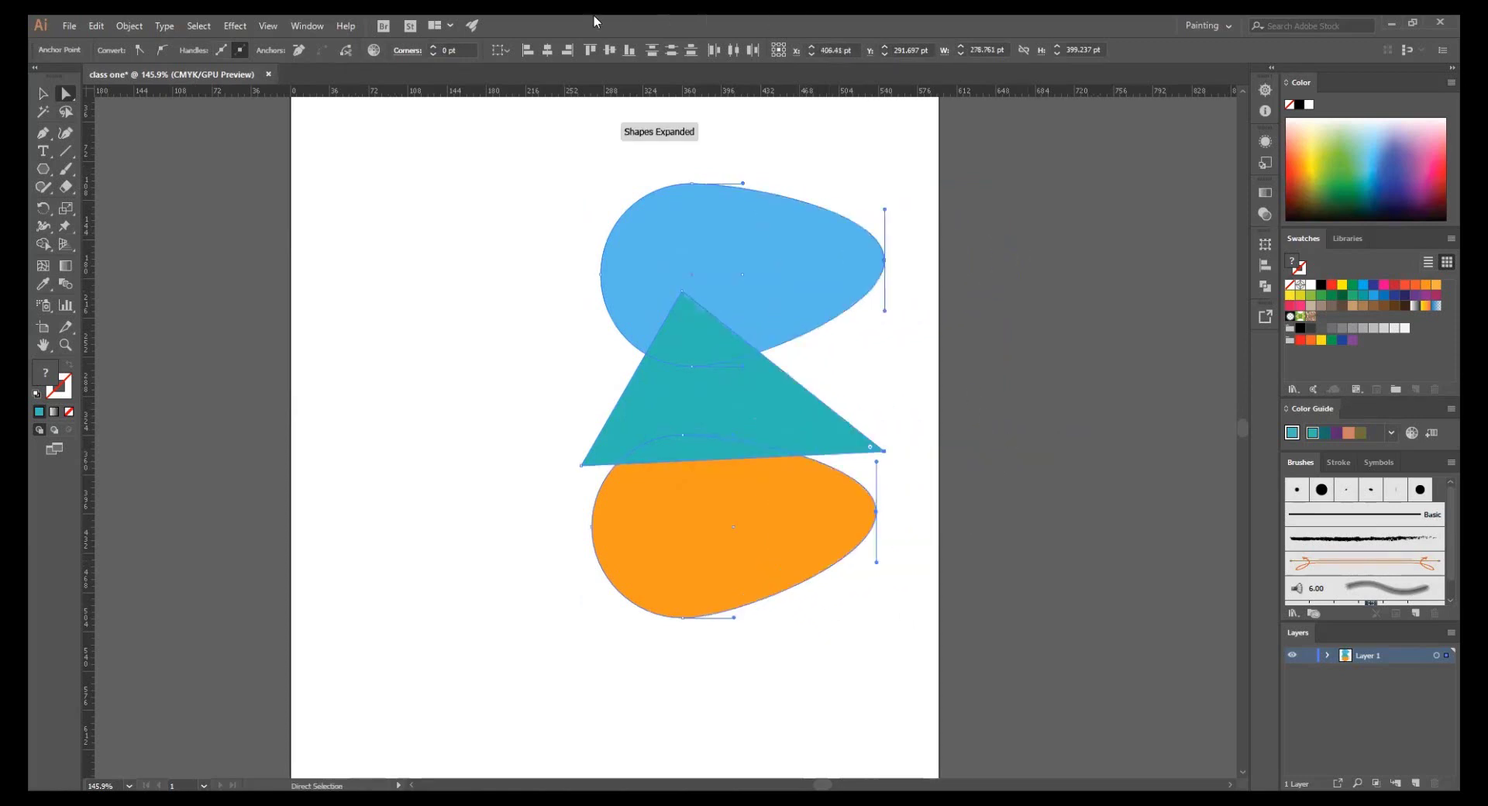
{"action": "left_click", "coordinate": [517, 320]}
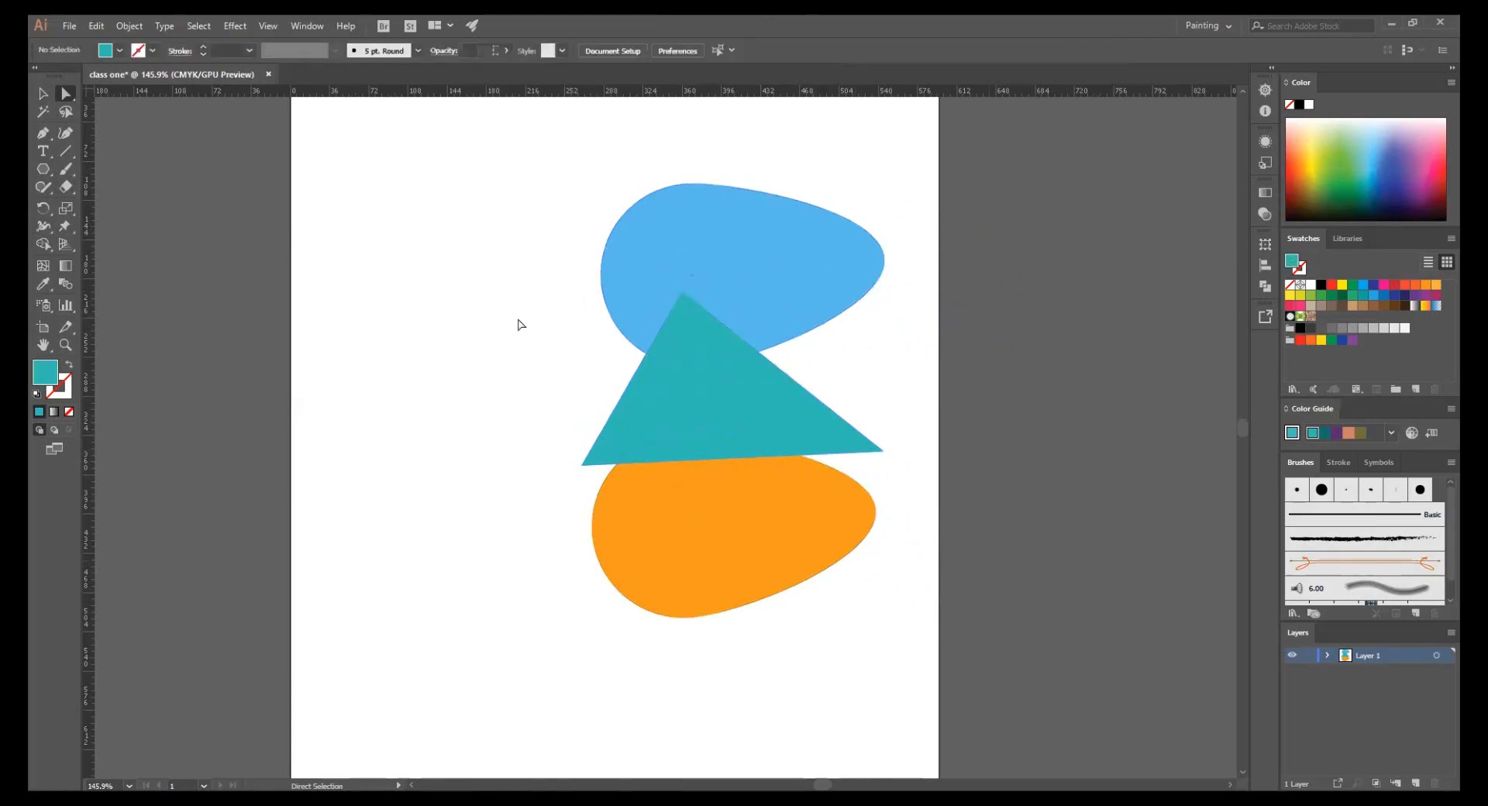
- Select everything on the artboard and delete all shapes
{"action": "left_click", "coordinate": [42, 93]}
{"action": "mouse_move", "coordinate": [469, 198]}
{"action": "left_mouse_down"}
{"action": "mouse_move", "coordinate": [773, 544]}
{"action": "mouse_move", "coordinate": [798, 549]}
{"action": "left_mouse_up"}
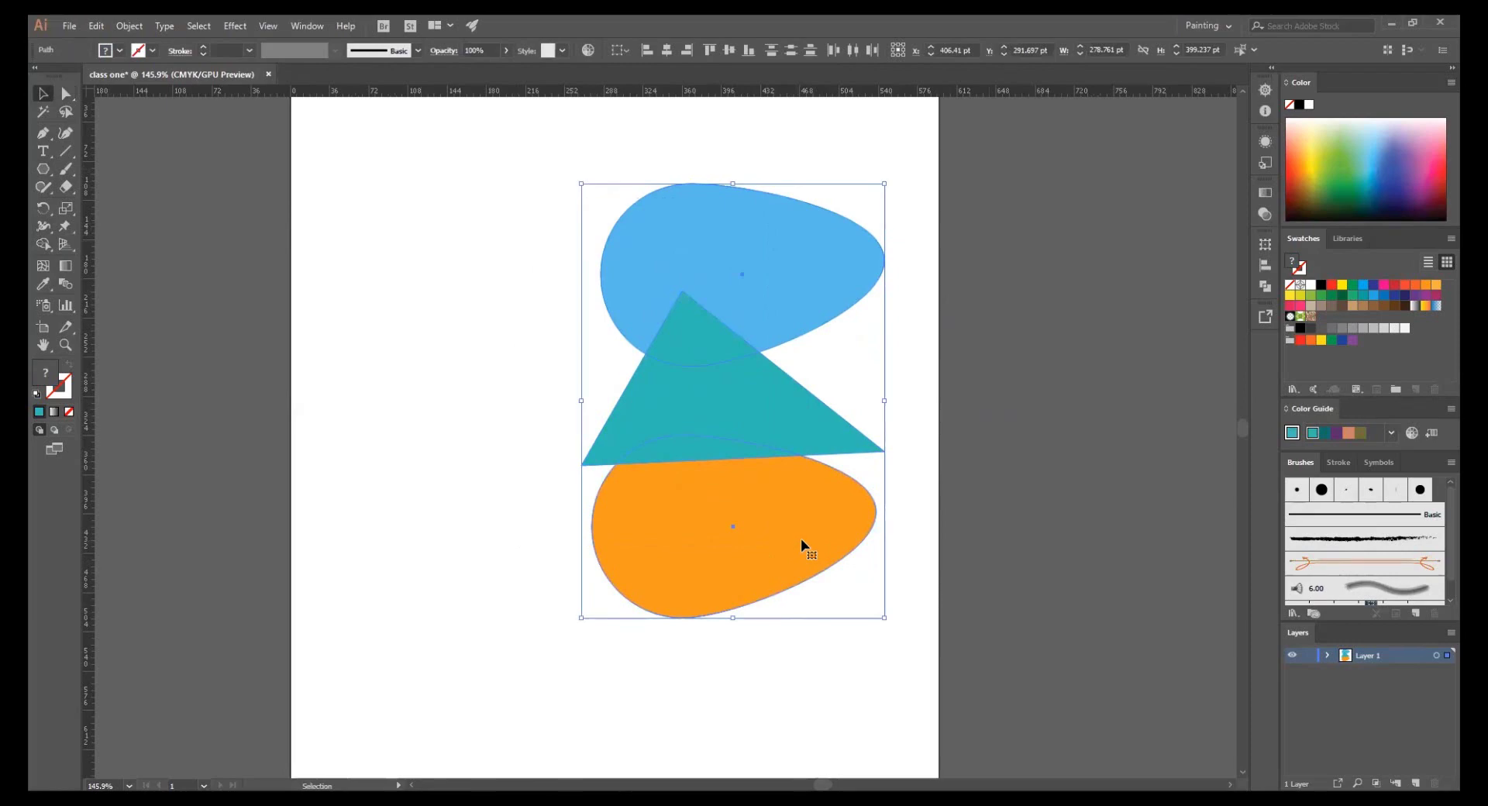
{"action": "left_click", "coordinate": [506, 352]}
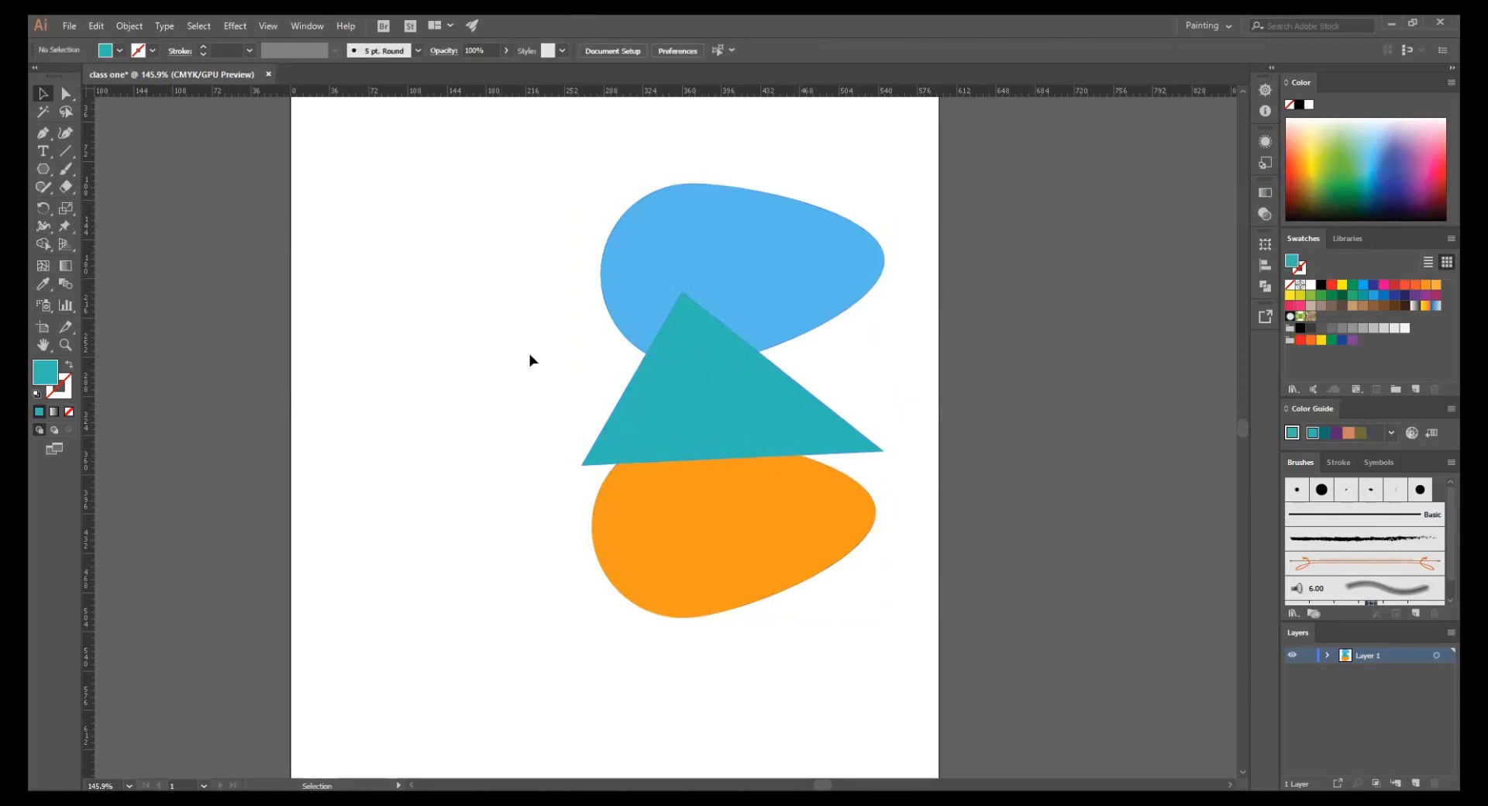
{"action": "key", "text": "ctrl+a"}
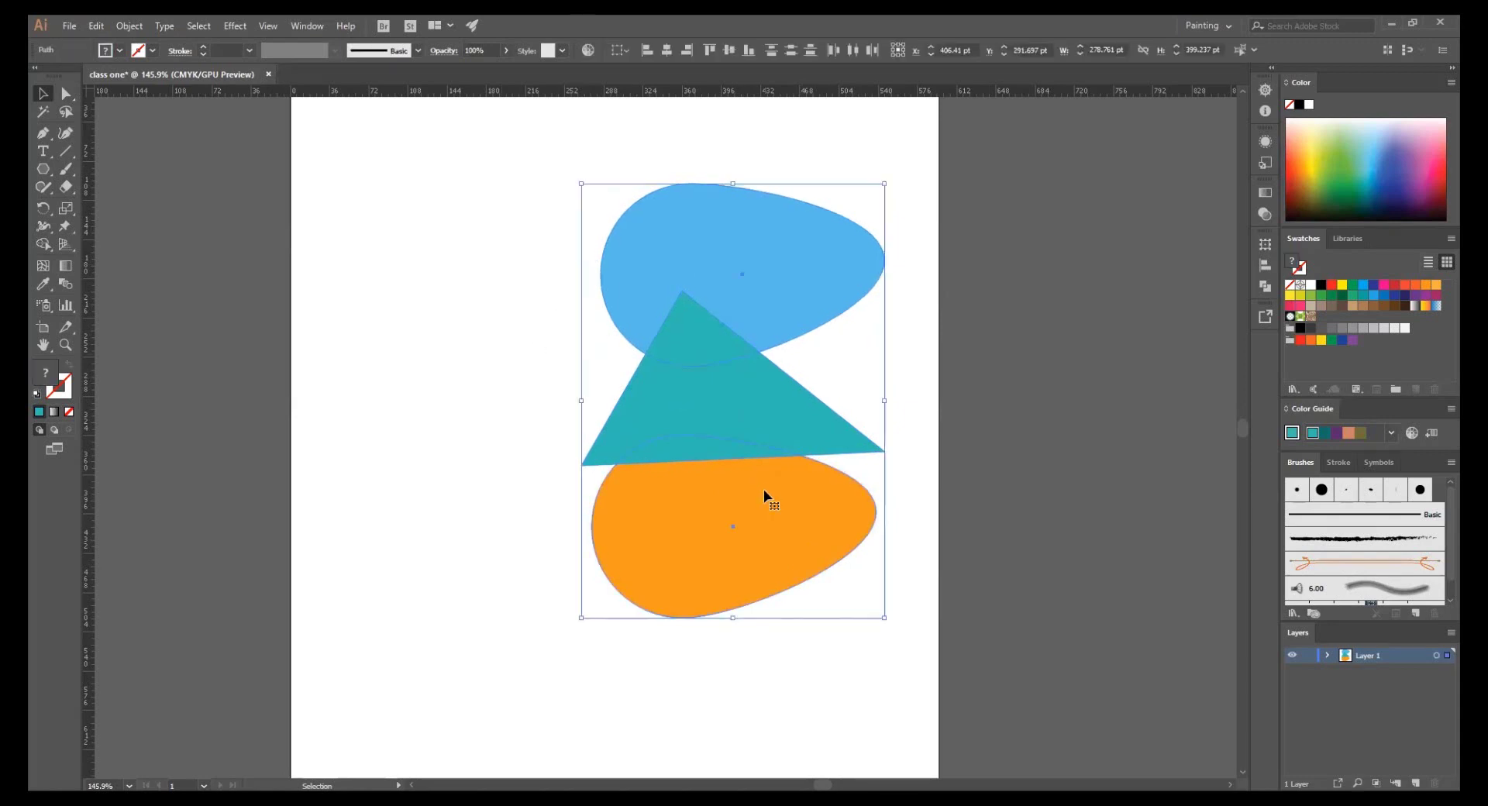
{"action": "key", "text": "Delete"}
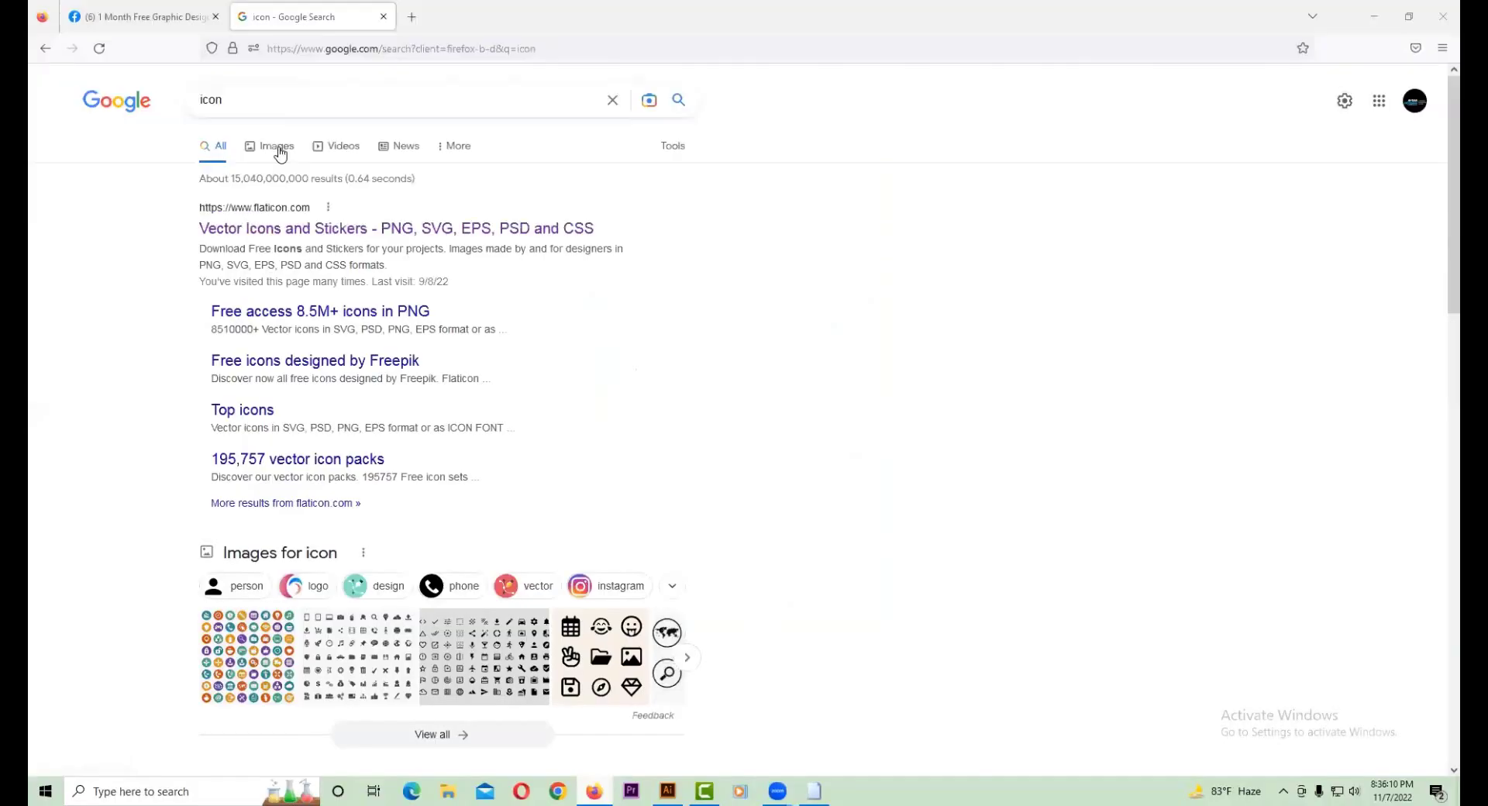
- Browse Google Images results for 'icon' and preview the black location-pin icon from iconpacks
{"action": "left_click", "coordinate": [270, 145]}
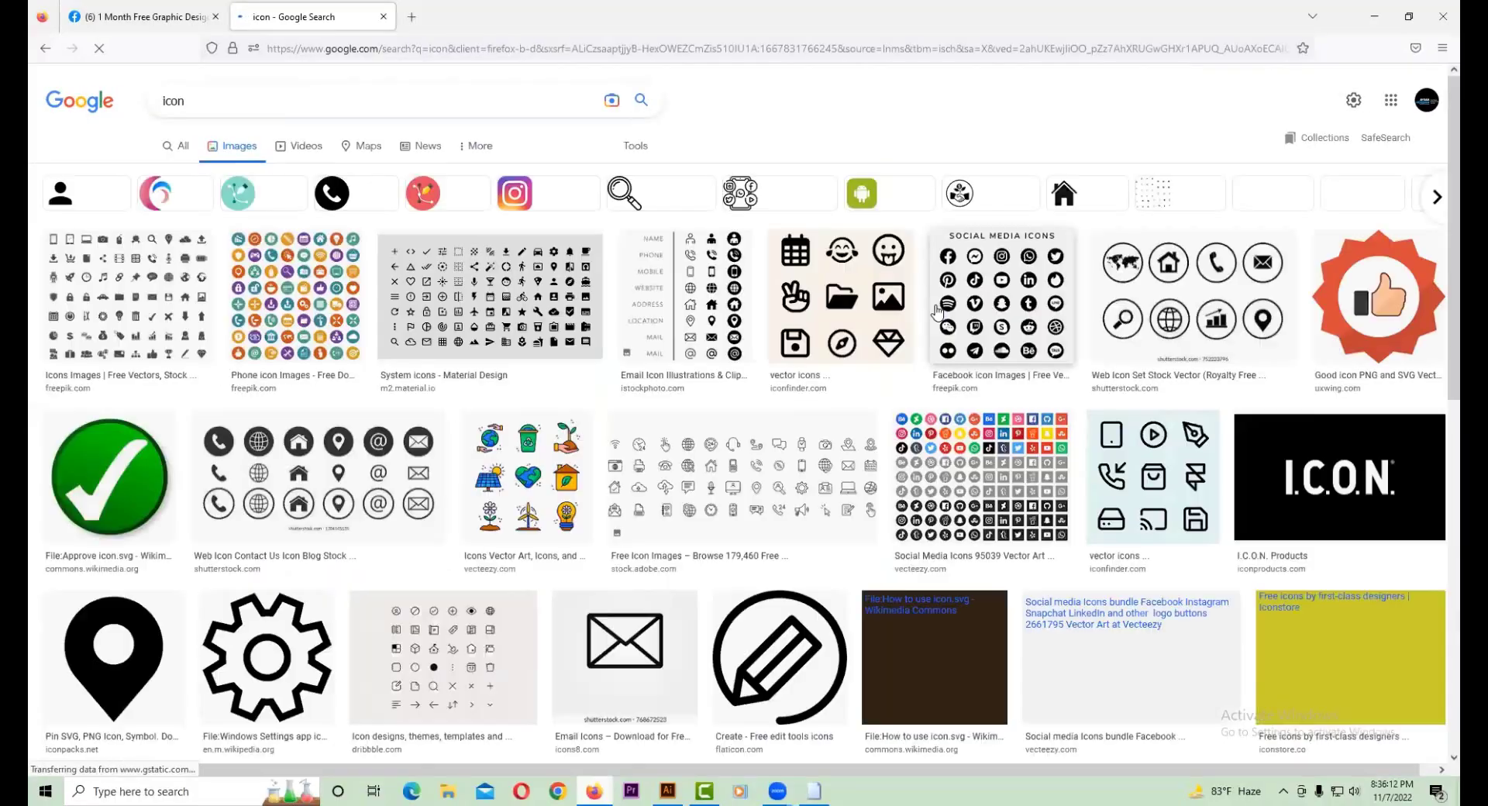
{"action": "scroll", "coordinate": [663, 335], "scroll_direction": "down", "scroll_amount": 3}
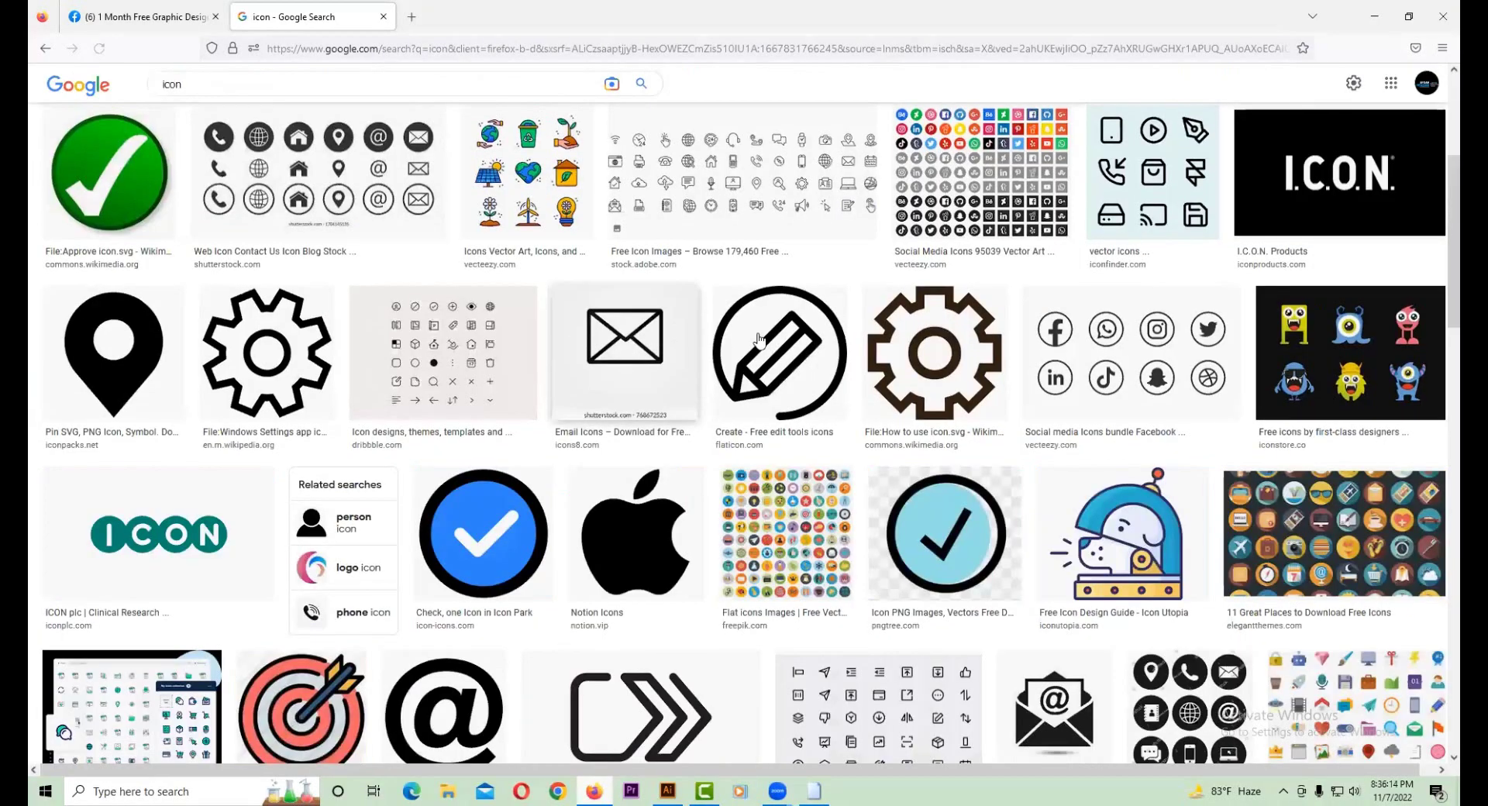
{"action": "scroll", "coordinate": [584, 495], "scroll_direction": "down", "scroll_amount": 3}
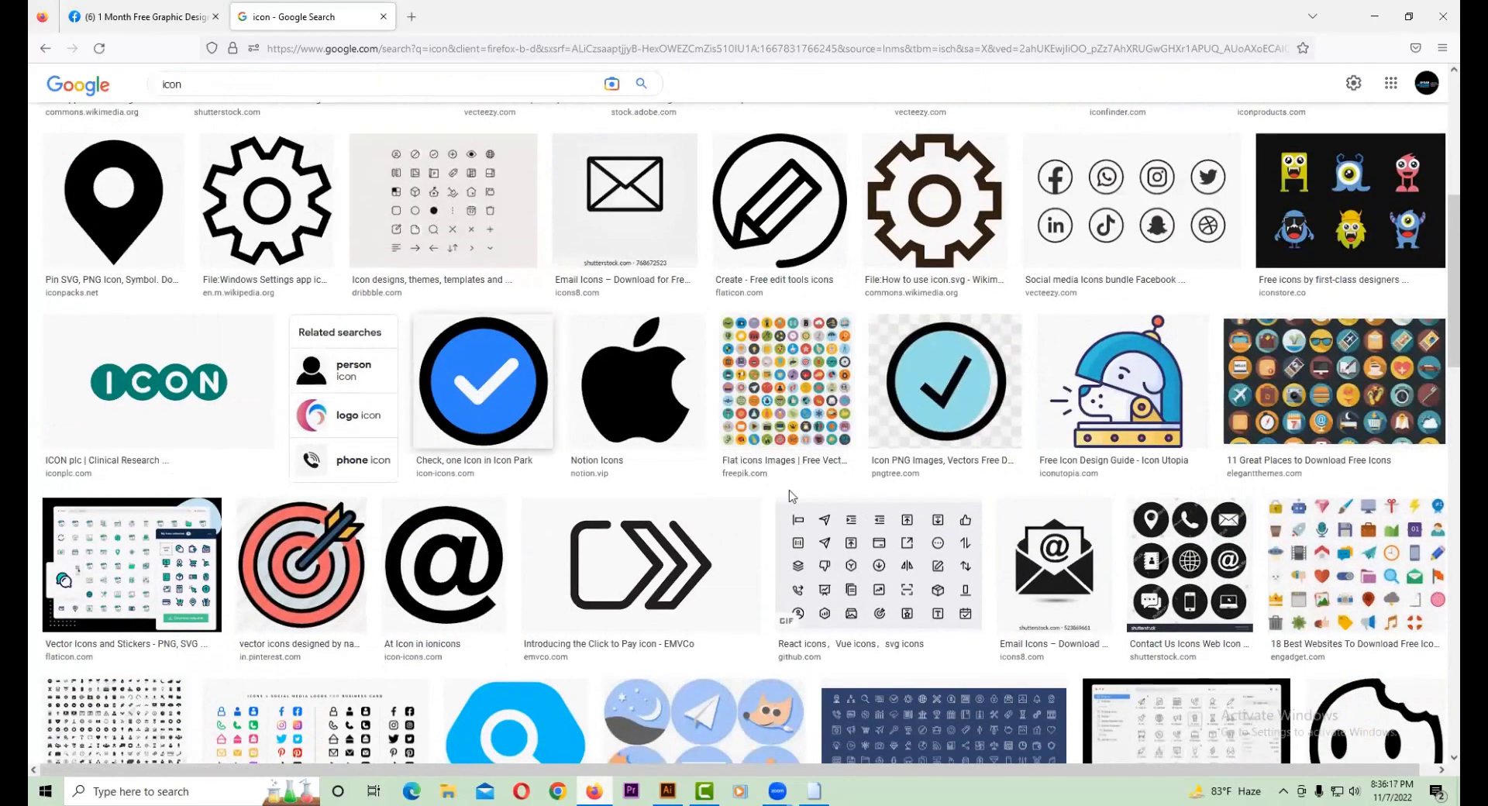
{"action": "scroll", "coordinate": [94, 425], "scroll_direction": "up", "scroll_amount": 4}
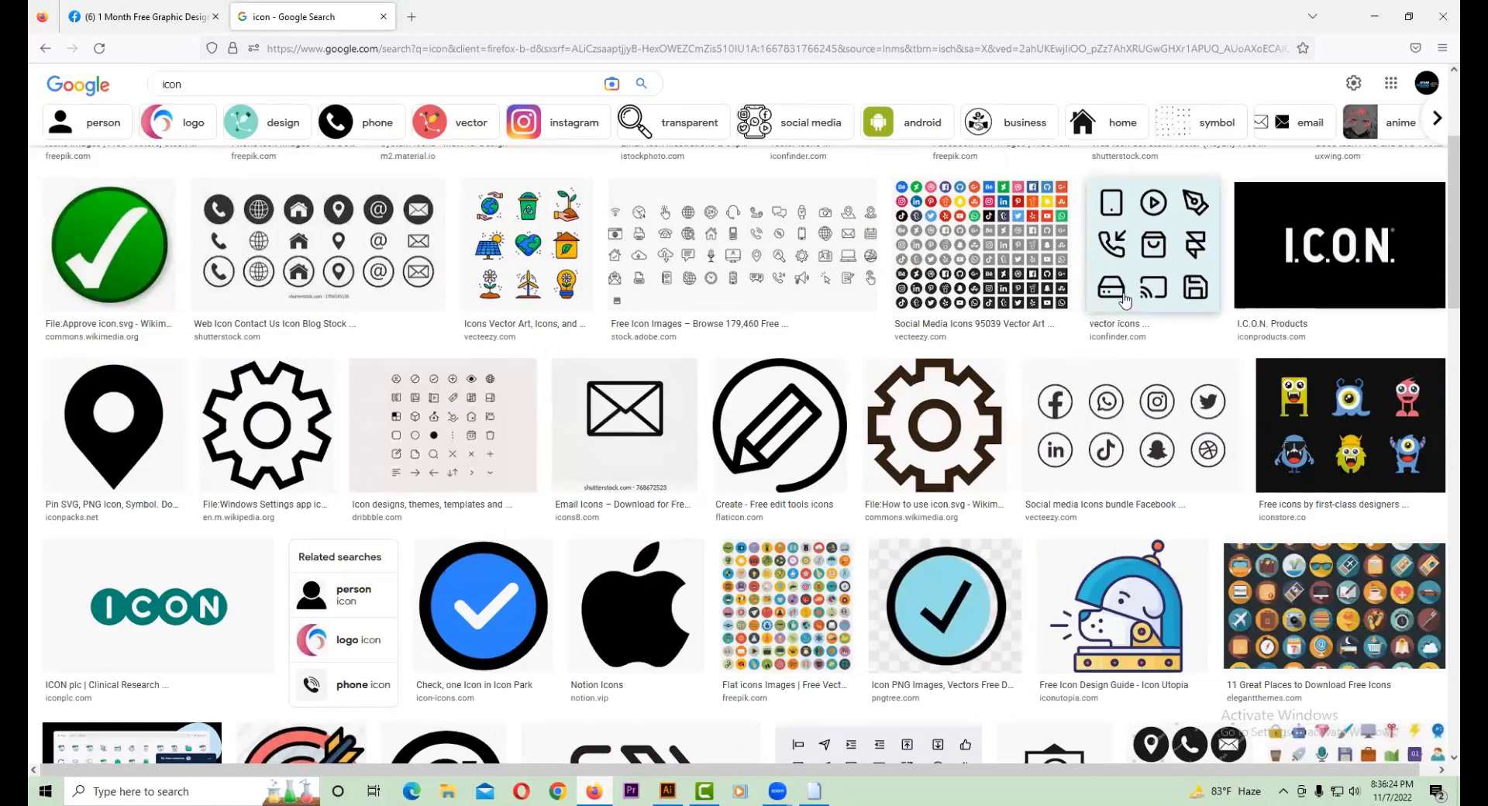
{"action": "left_click", "coordinate": [1141, 271]}
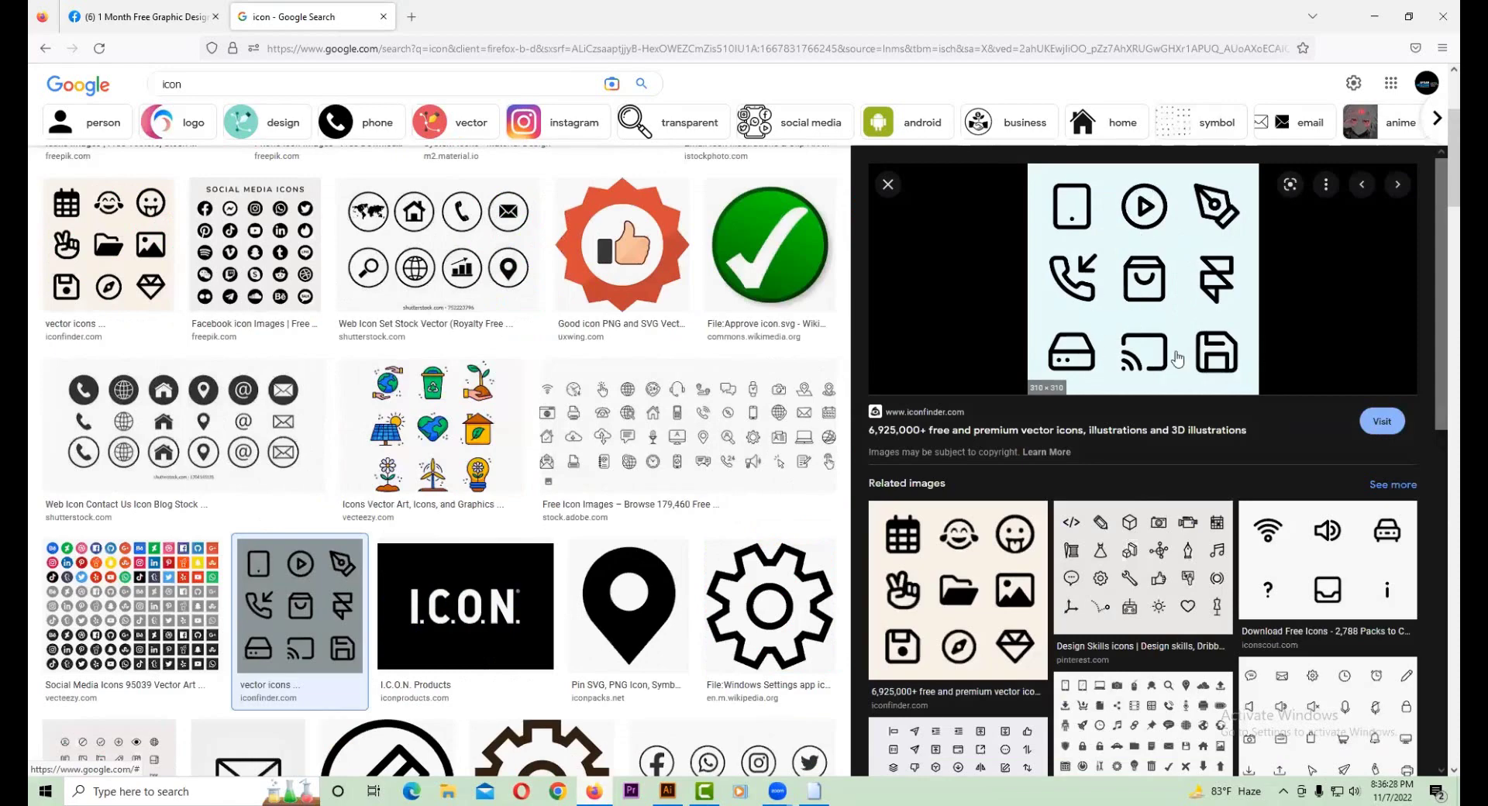
{"action": "left_click", "coordinate": [1284, 528]}
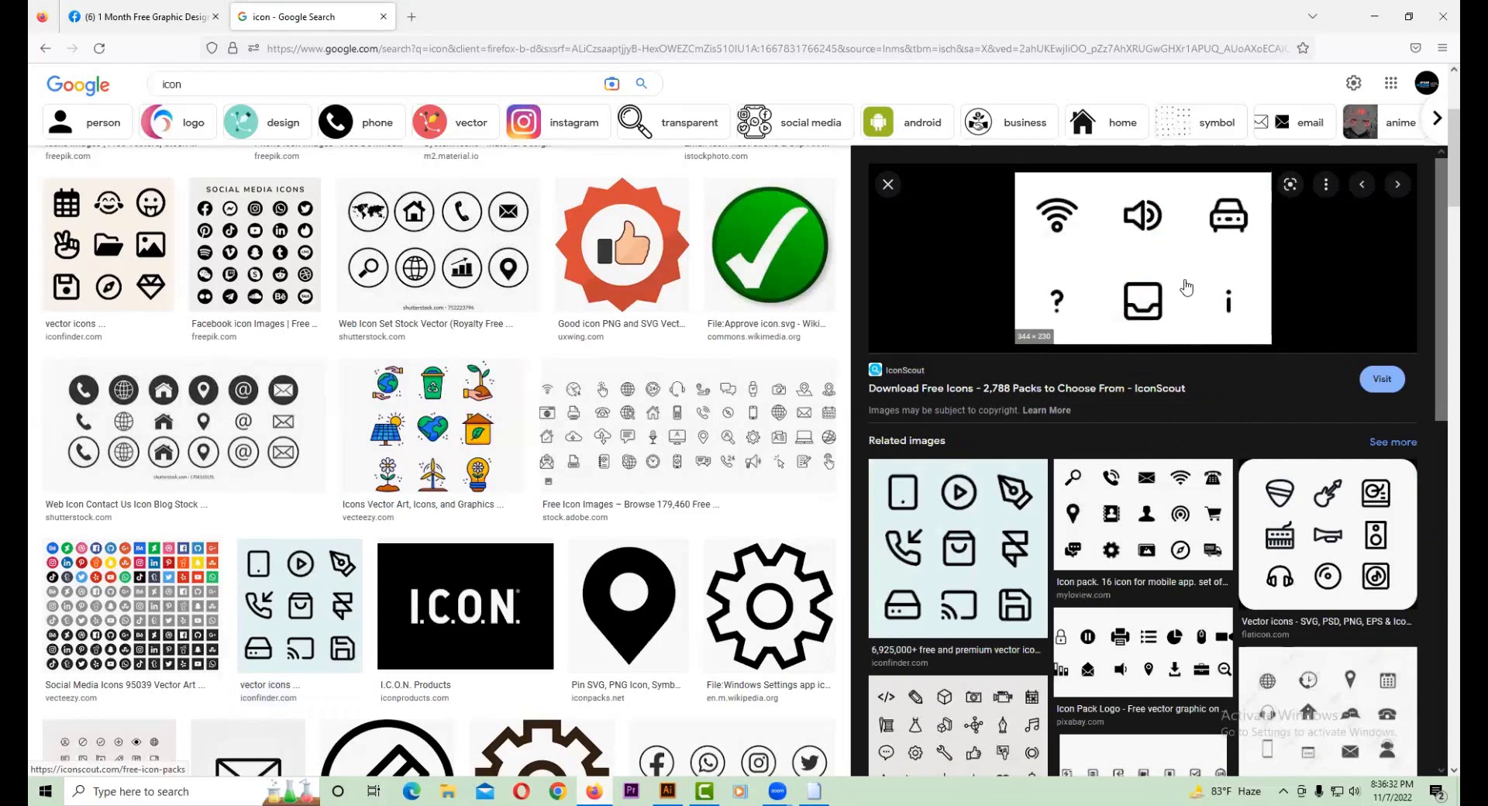
{"action": "left_click", "coordinate": [1000, 512]}
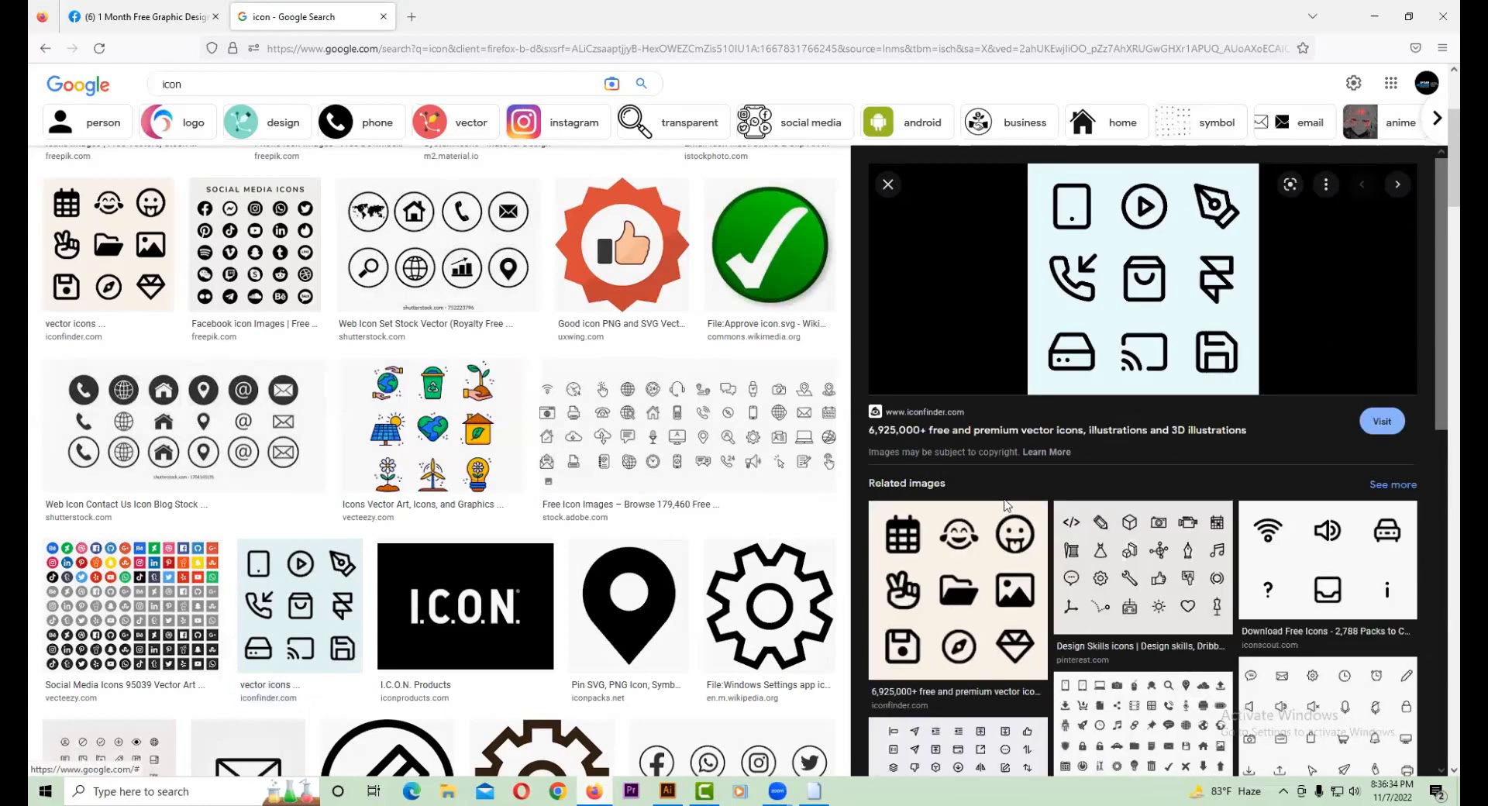
{"action": "left_click", "coordinate": [644, 583]}
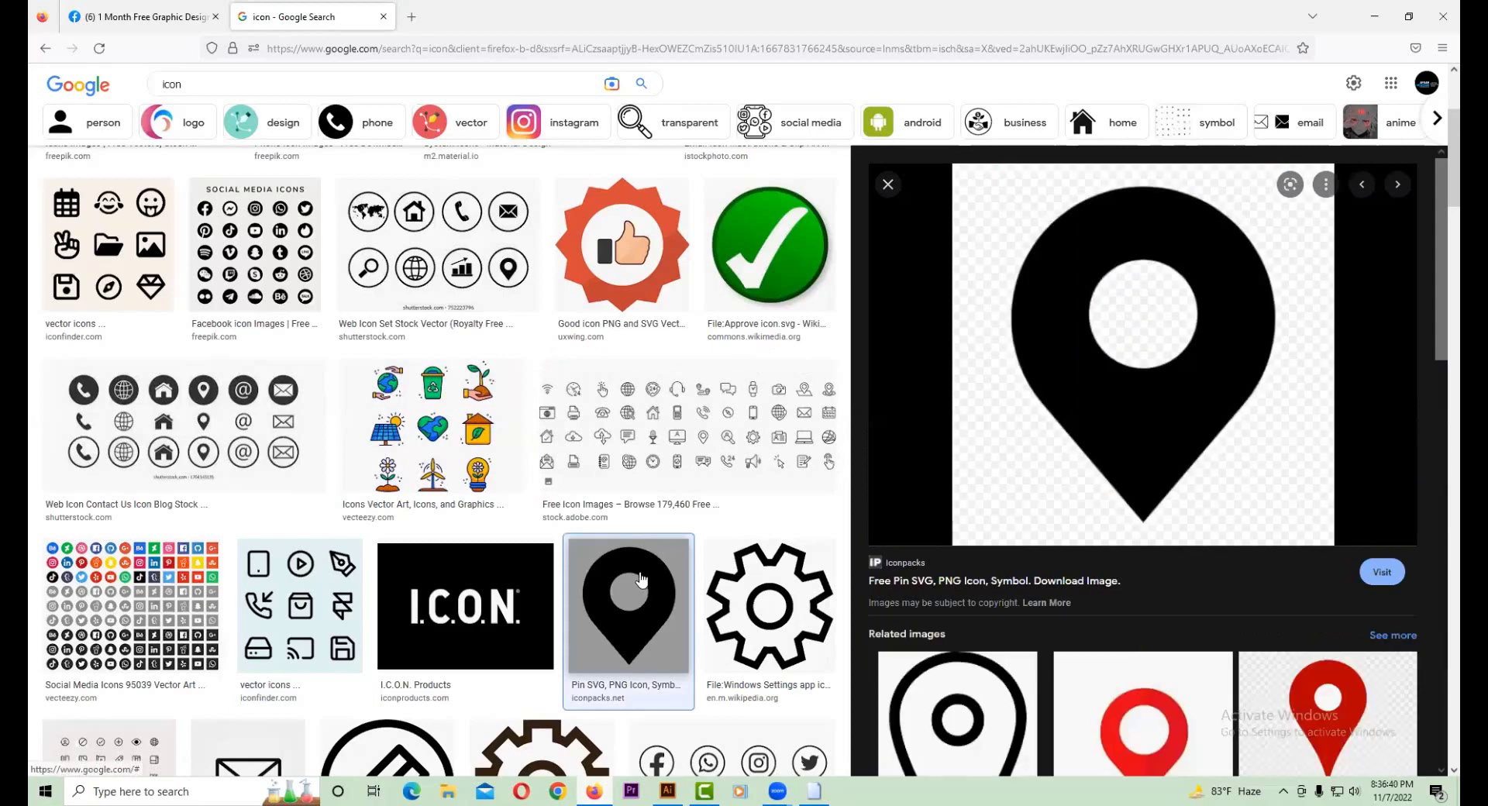
- Scroll further down the image results and preview the green location-pin icon from Vecteezy
{"action": "scroll", "coordinate": [535, 410], "scroll_direction": "down", "scroll_amount": 3}
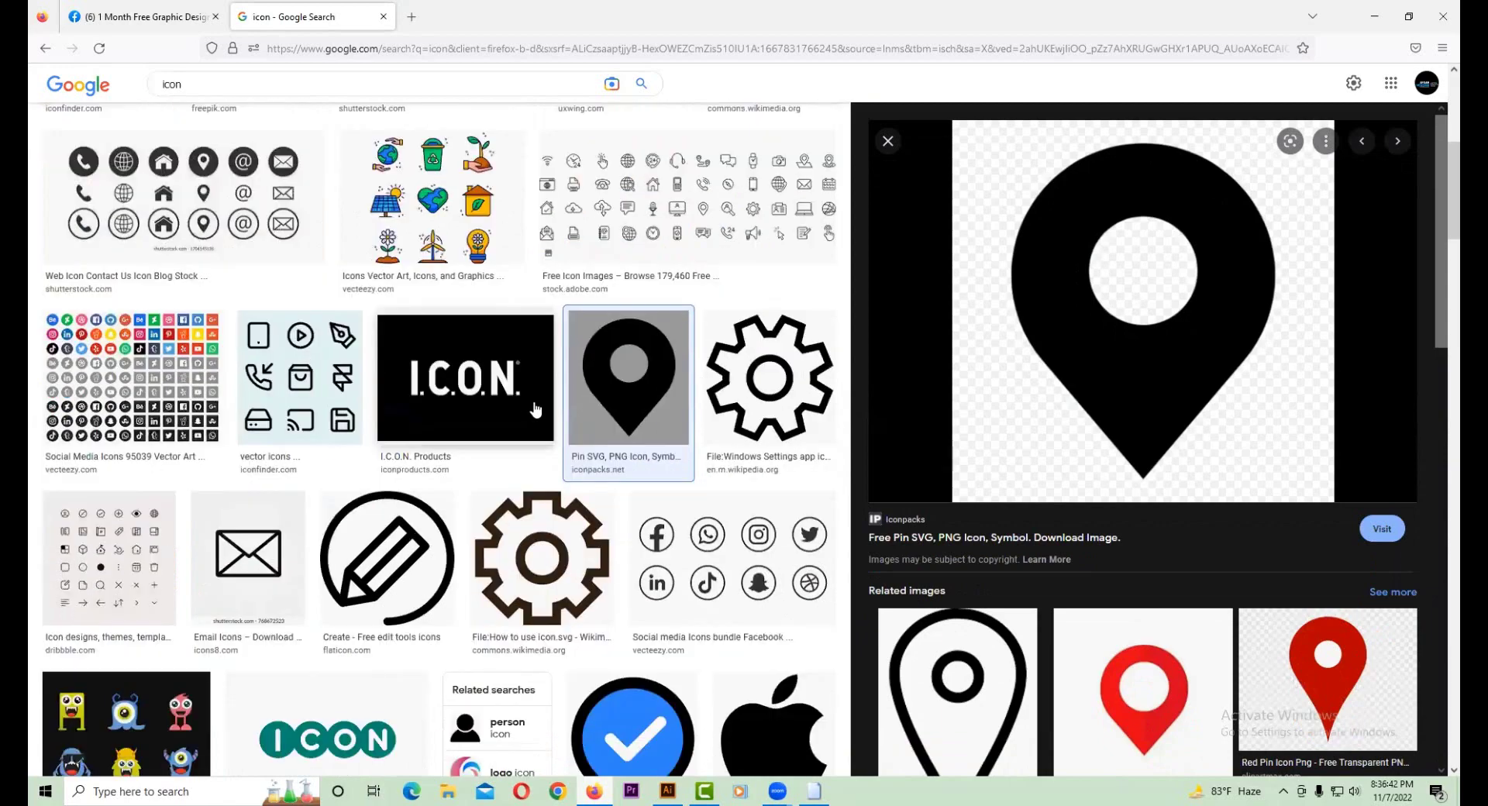
{"action": "scroll", "coordinate": [535, 409], "scroll_direction": "down", "scroll_amount": 2}
{"action": "scroll", "coordinate": [535, 409], "scroll_direction": "down", "scroll_amount": 2}
{"action": "scroll", "coordinate": [535, 404], "scroll_direction": "up", "scroll_amount": 3}
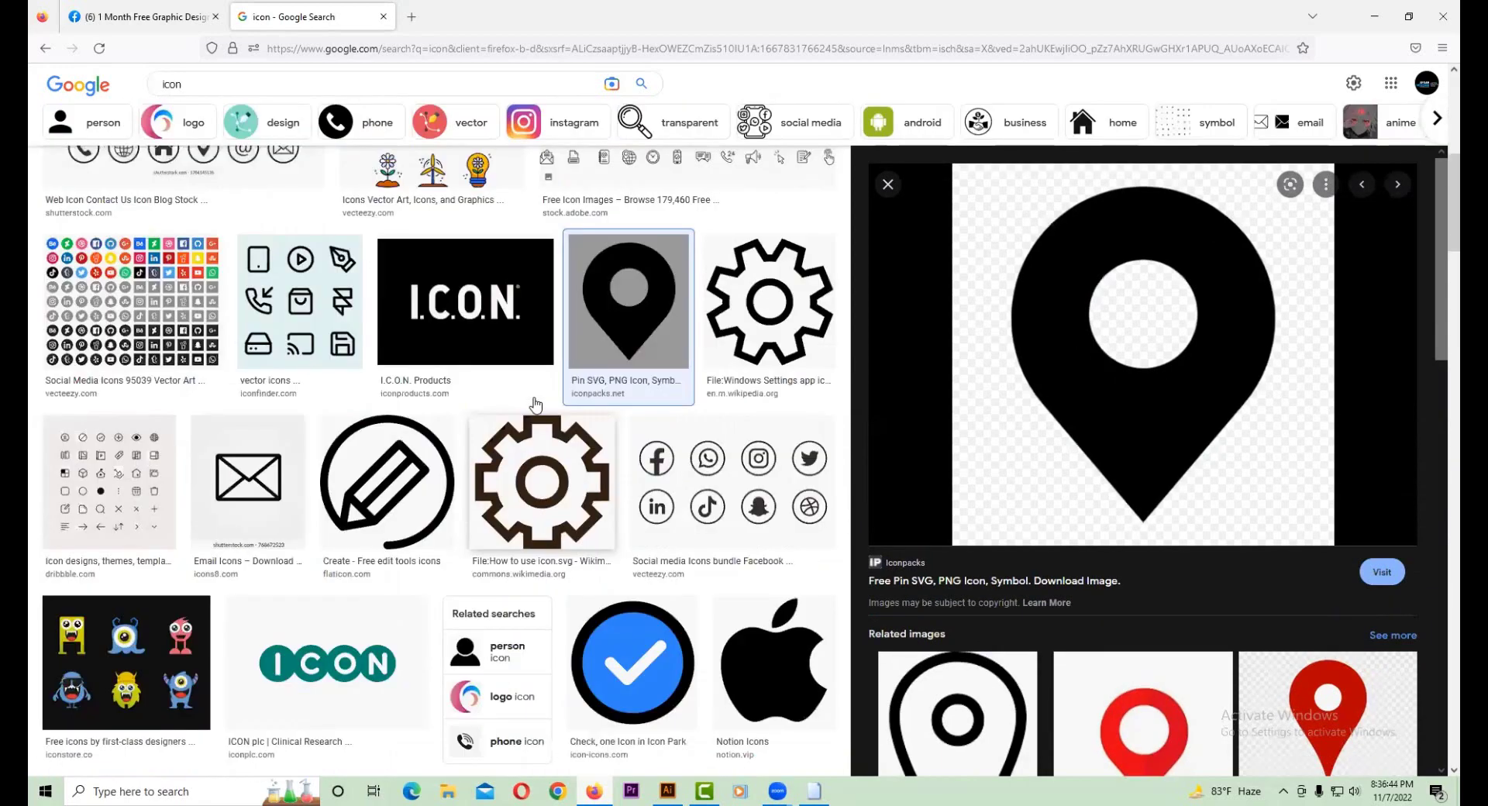
{"action": "scroll", "coordinate": [535, 404], "scroll_direction": "down", "scroll_amount": 3}
{"action": "mouse_move", "coordinate": [1142, 349]}
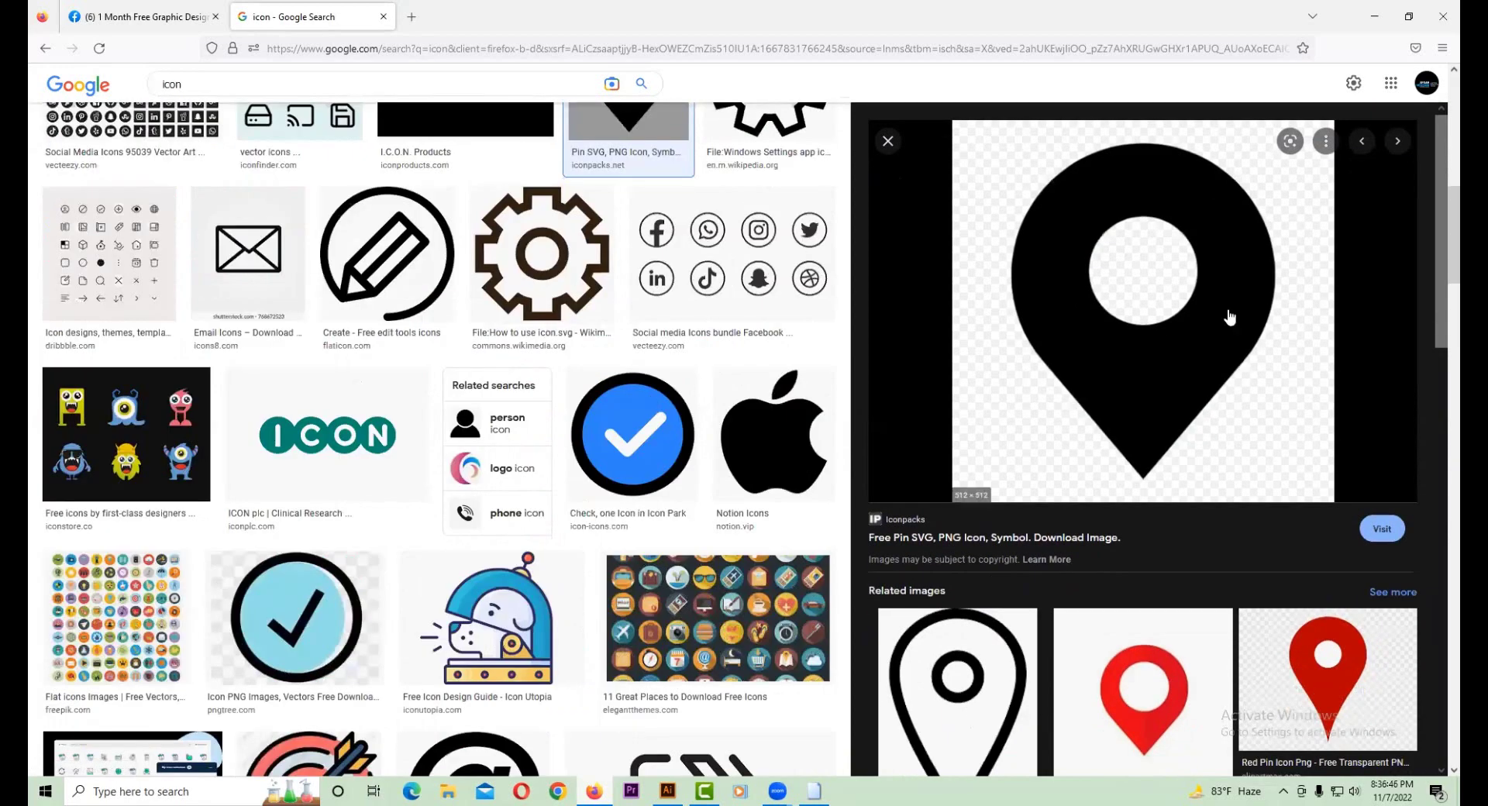
{"action": "scroll", "coordinate": [1116, 374], "scroll_direction": "down", "scroll_amount": 3}
{"action": "scroll", "coordinate": [670, 383], "scroll_direction": "down", "scroll_amount": 2}
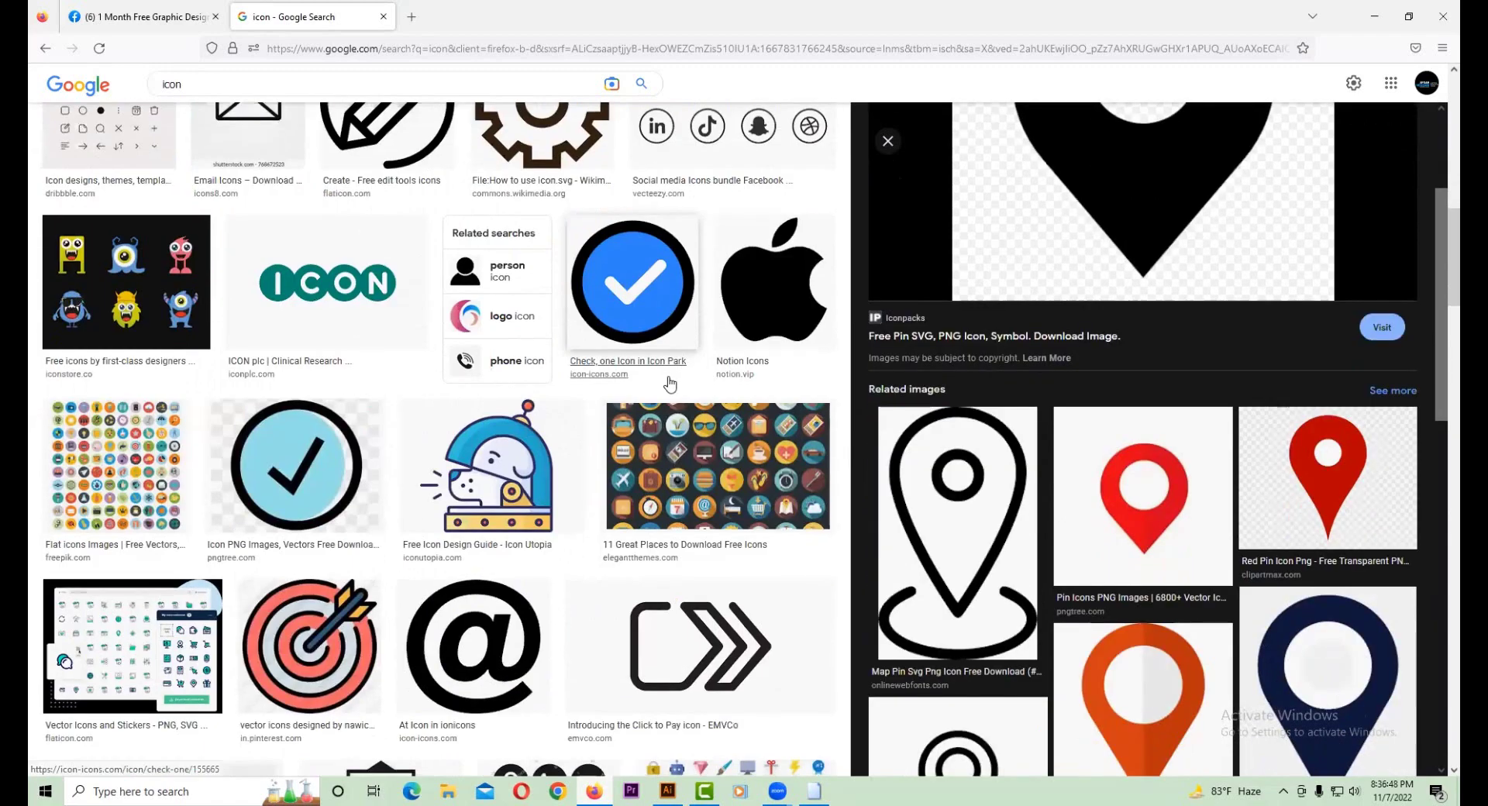
{"action": "scroll", "coordinate": [670, 384], "scroll_direction": "down", "scroll_amount": 5}
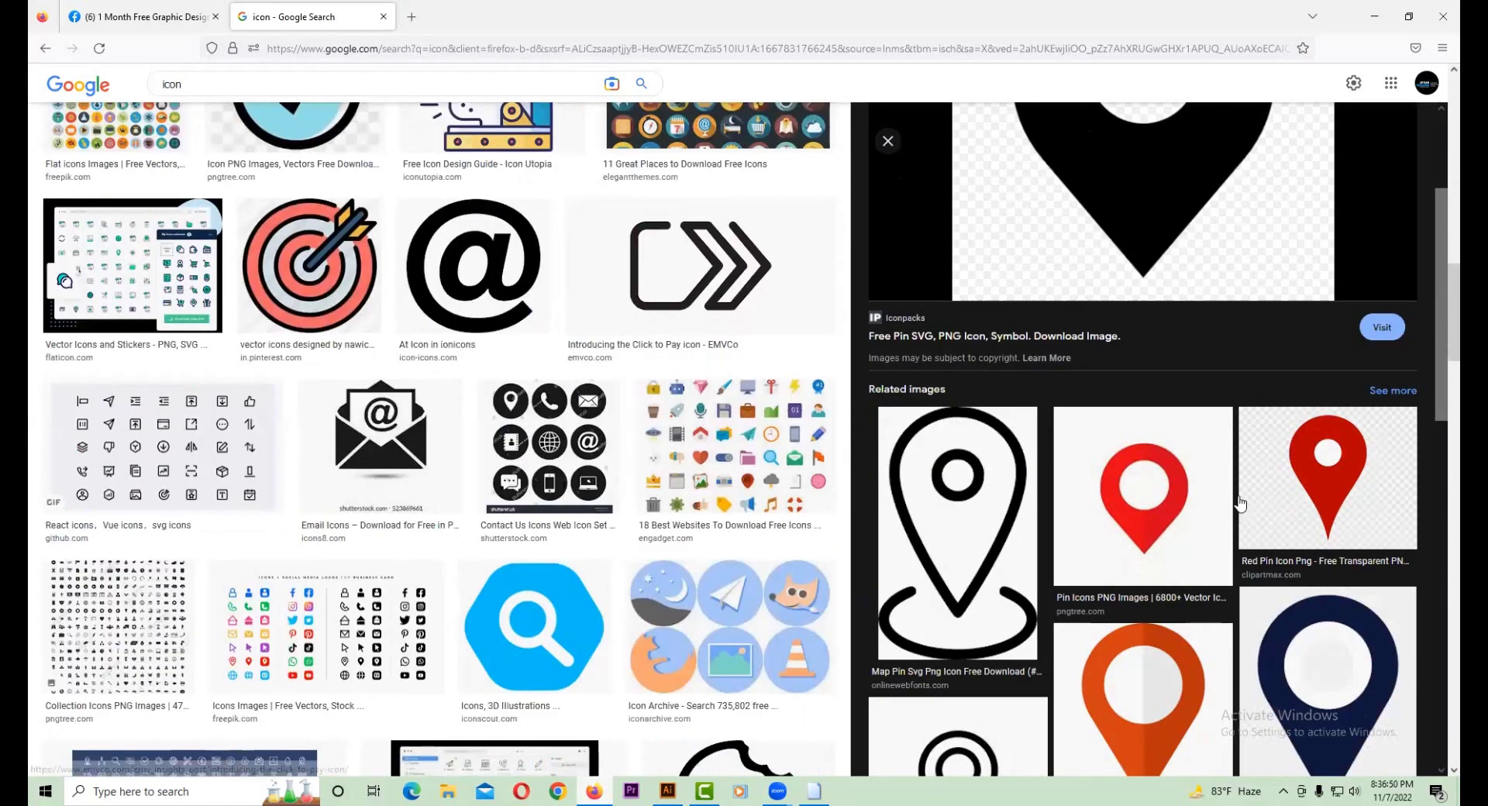
{"action": "scroll", "coordinate": [1238, 504], "scroll_direction": "down", "scroll_amount": 5}
{"action": "scroll", "coordinate": [1238, 503], "scroll_direction": "down", "scroll_amount": 3}
{"action": "scroll", "coordinate": [1000, 511], "scroll_direction": "down", "scroll_amount": 3}
{"action": "scroll", "coordinate": [956, 476], "scroll_direction": "down", "scroll_amount": 5}
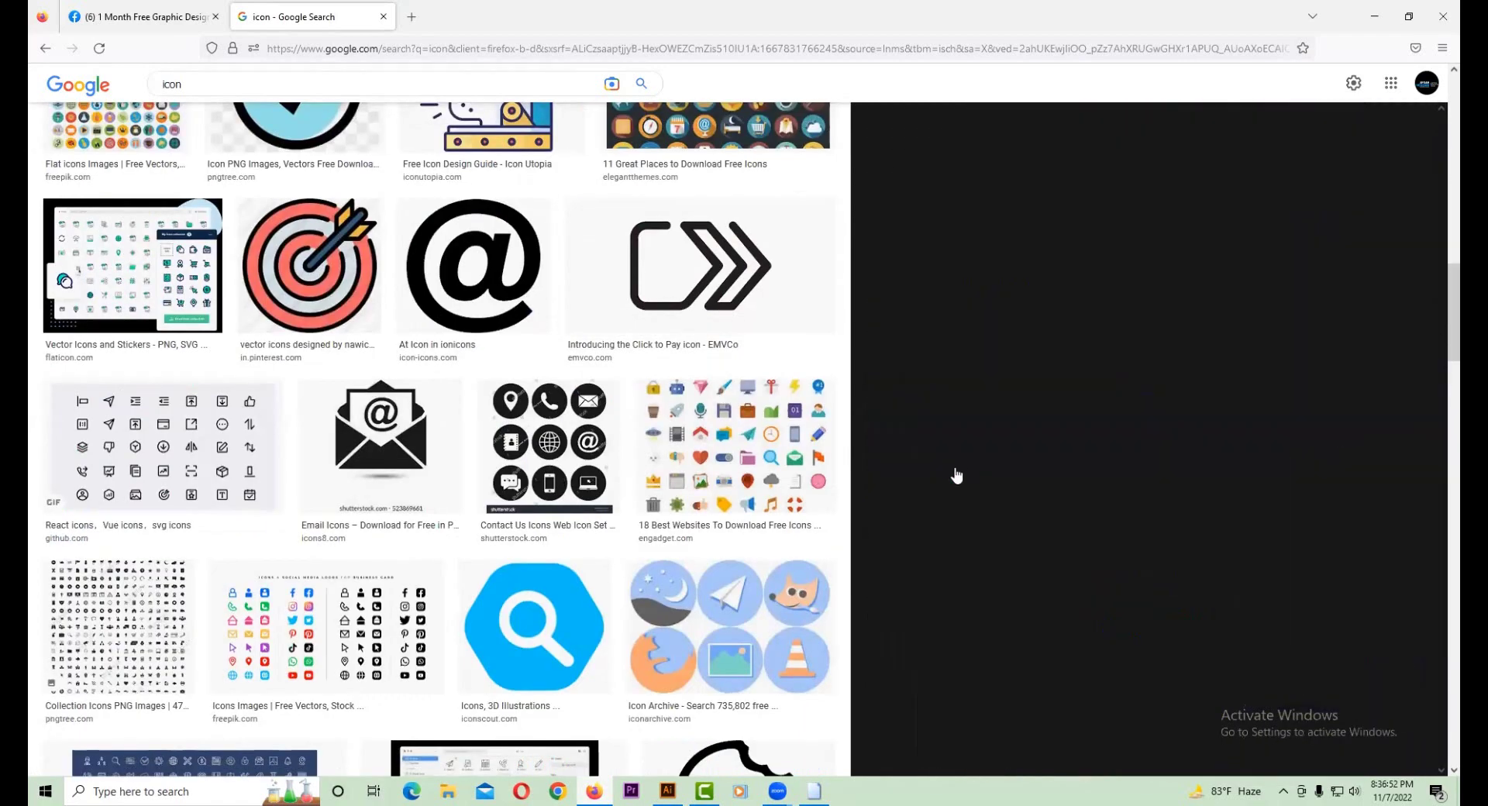
{"action": "left_click", "coordinate": [956, 476]}
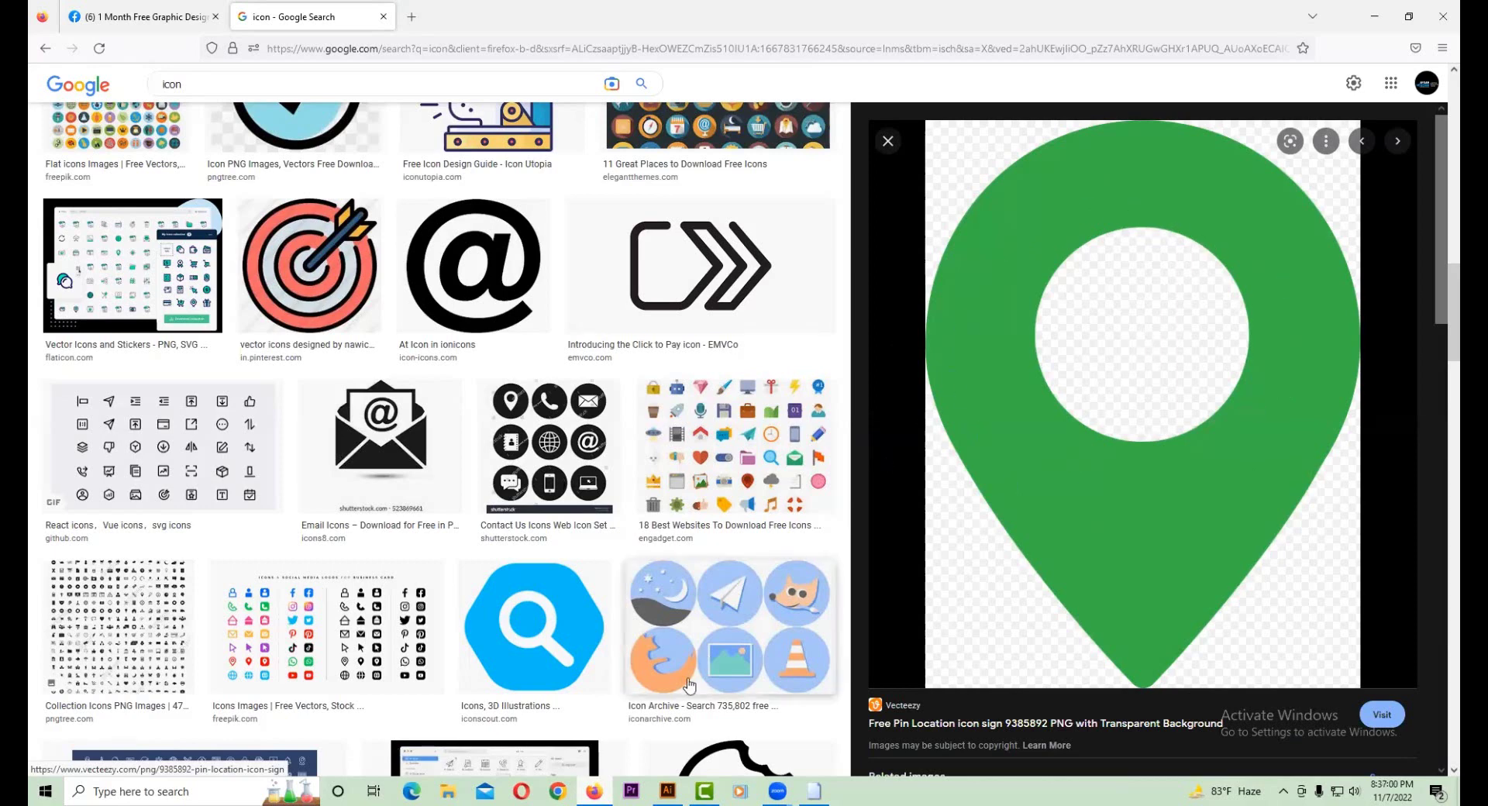
- Draw a teal circle about 109 pt across on the blank artboard with the Ellipse tool
{"action": "key", "text": "alt+Tab"}
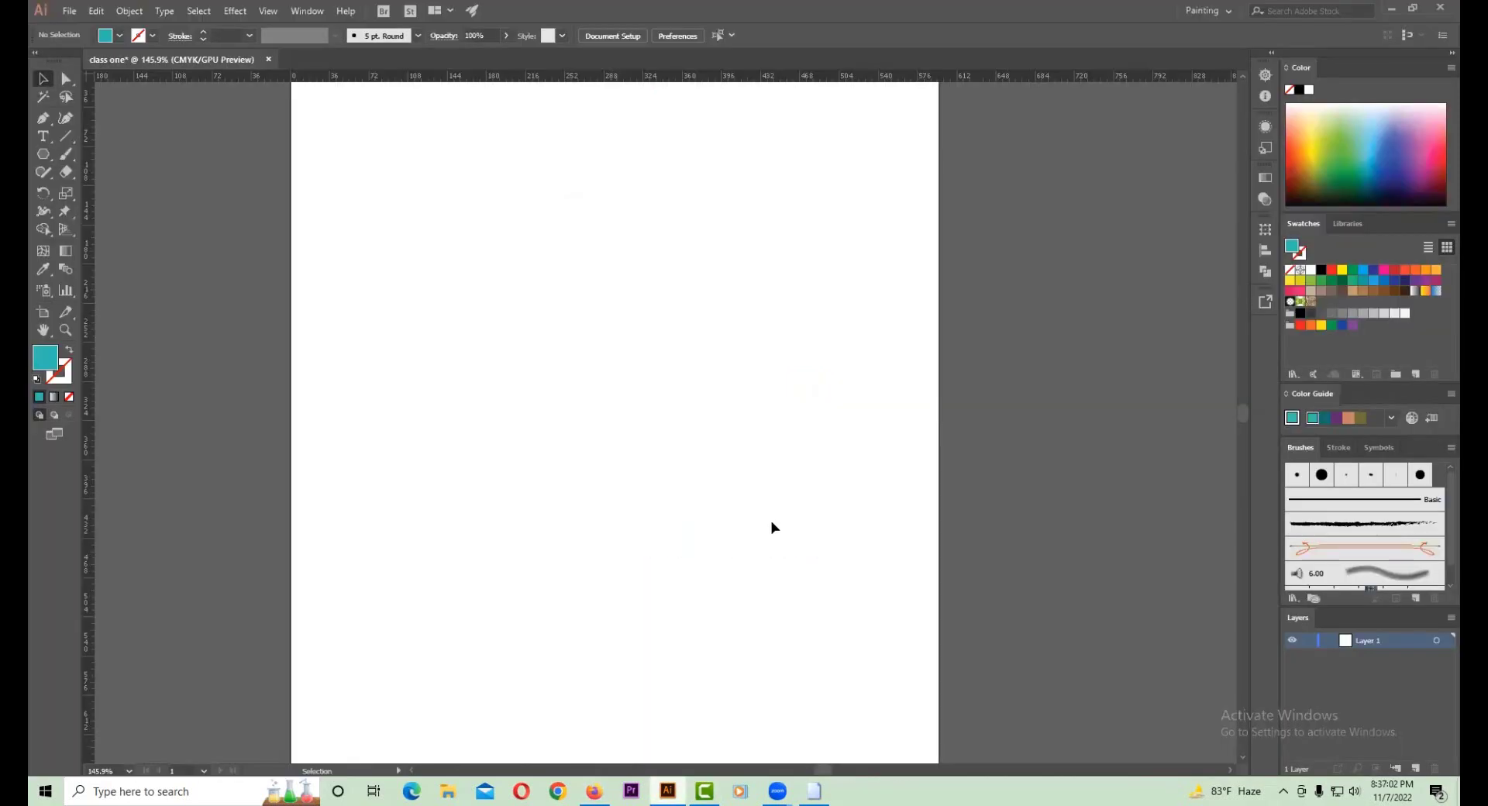
{"action": "left_click", "coordinate": [593, 791]}
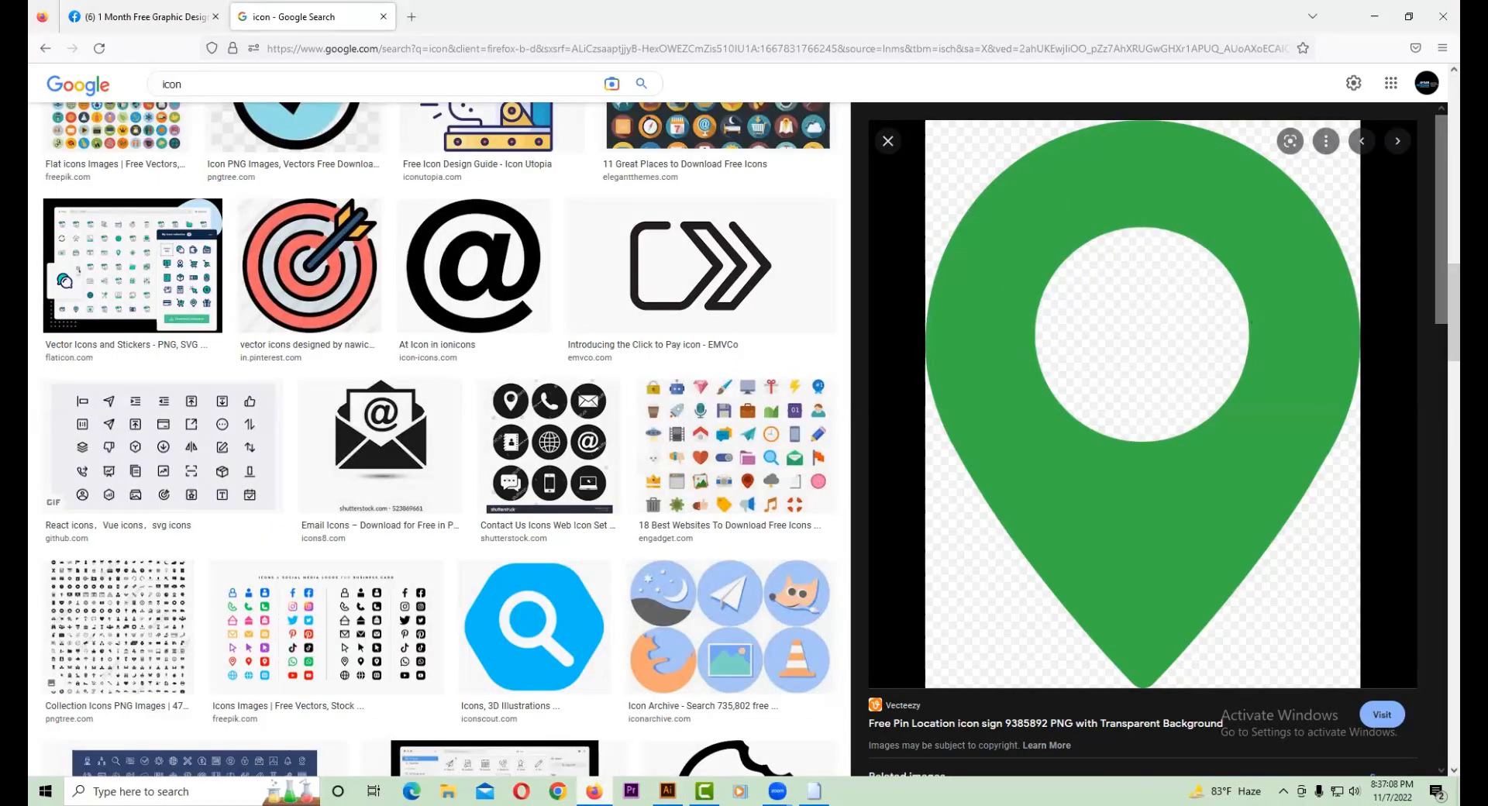
{"action": "left_click", "coordinate": [667, 791]}
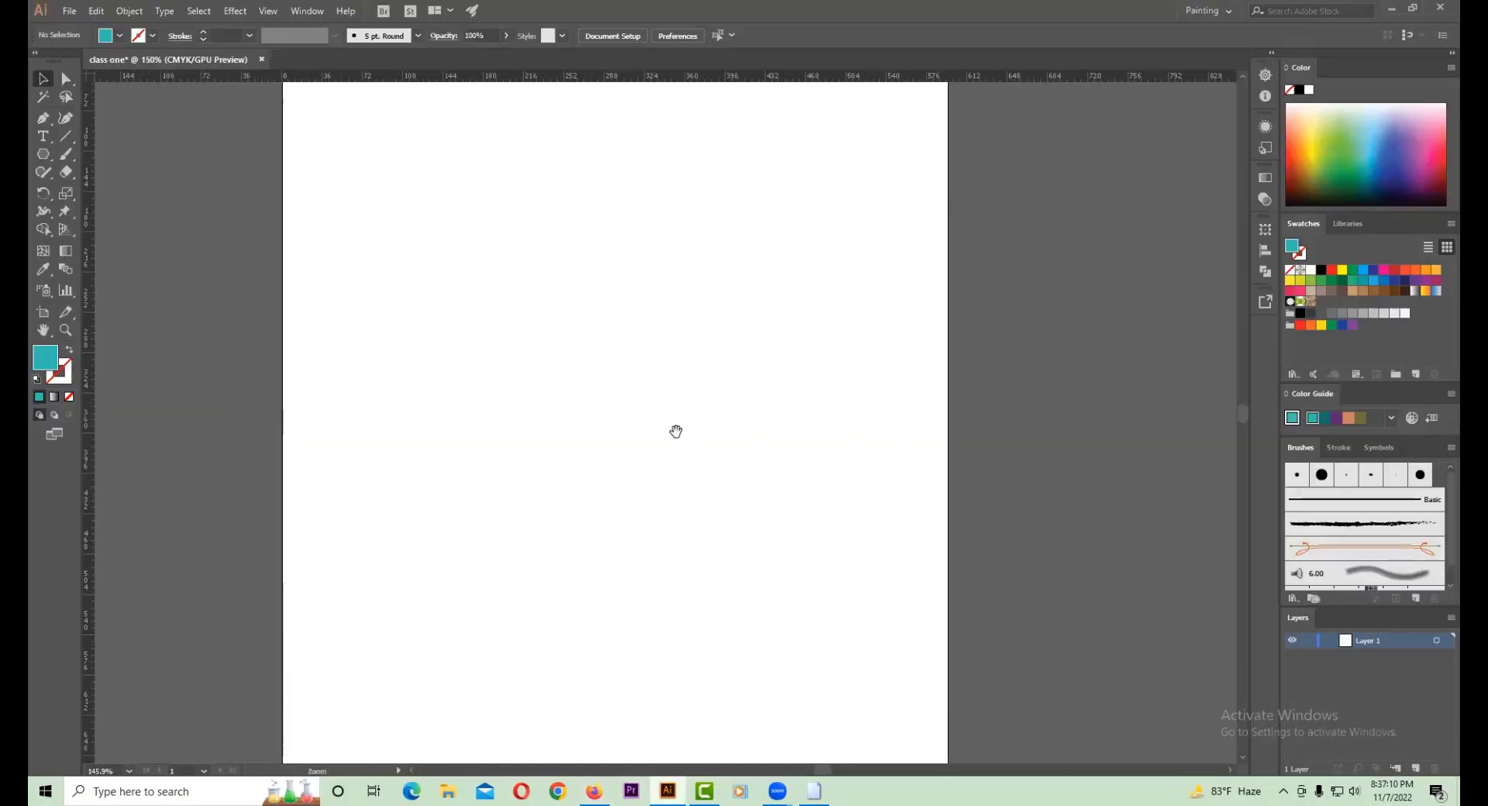
{"action": "left_click", "coordinate": [48, 156]}
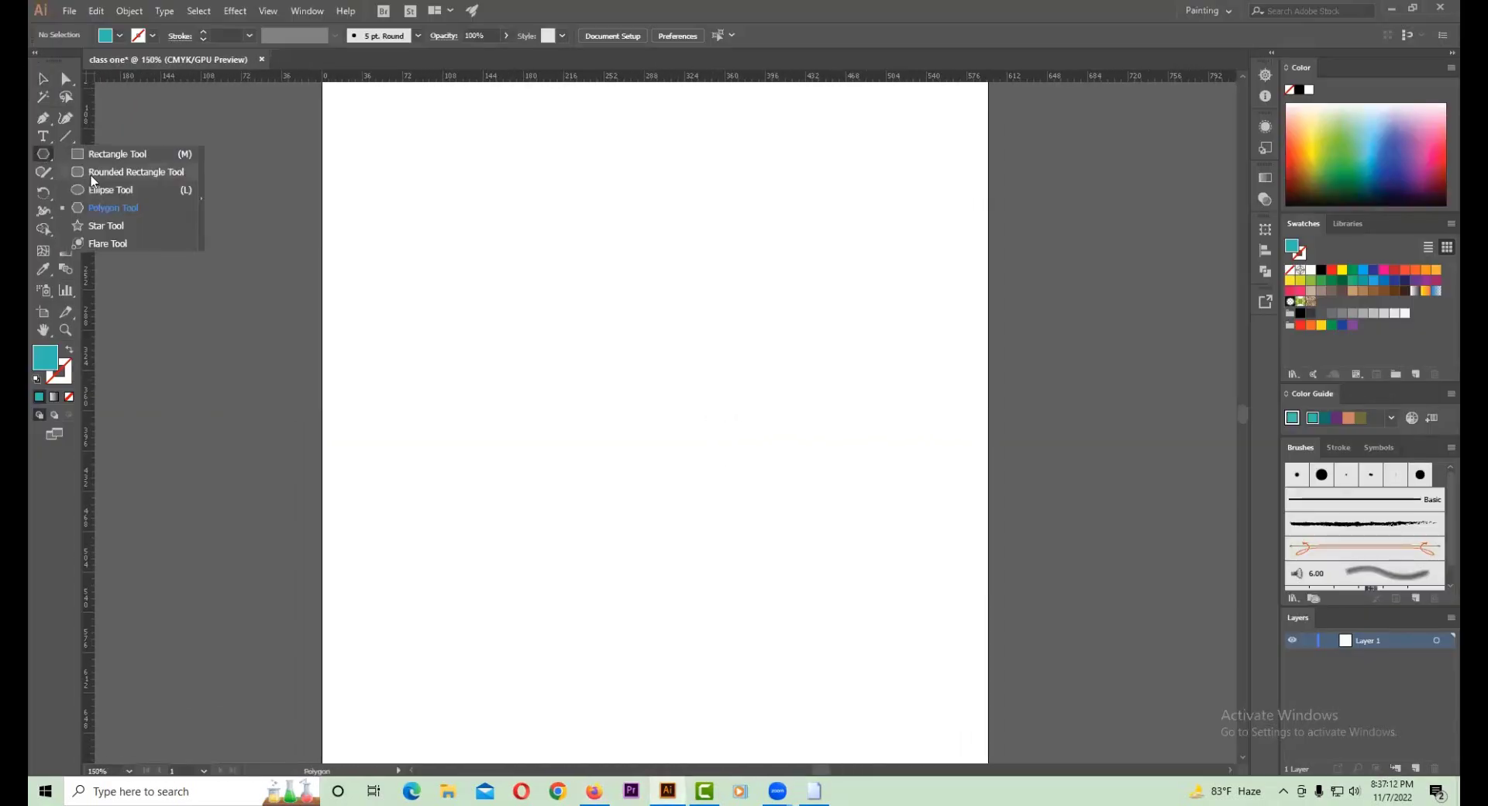
{"action": "left_click_drag", "start_coordinate": [48, 155], "coordinate": [109, 189]}
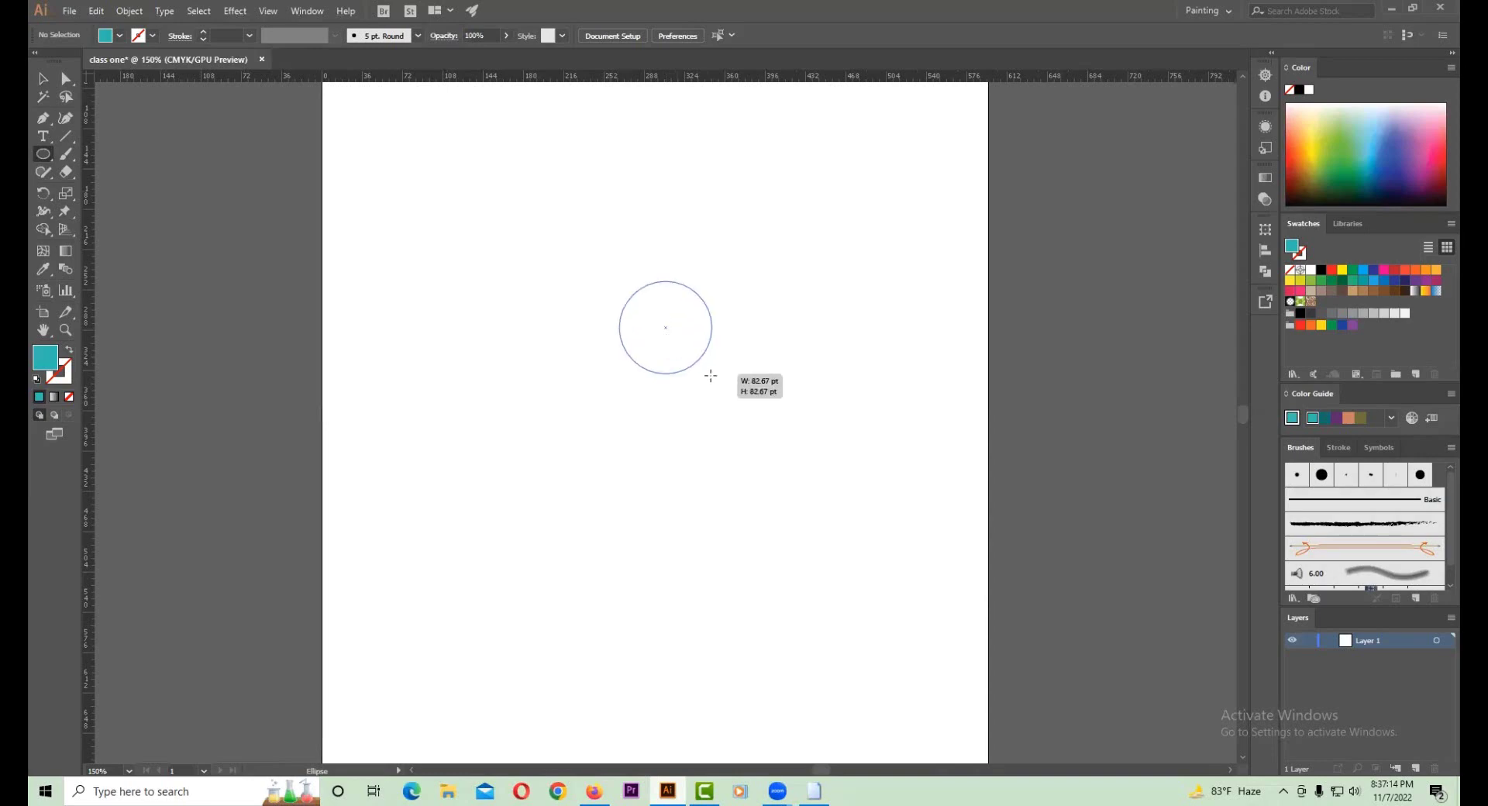
{"action": "left_click_drag", "start_coordinate": [666, 328], "coordinate": [727, 389]}
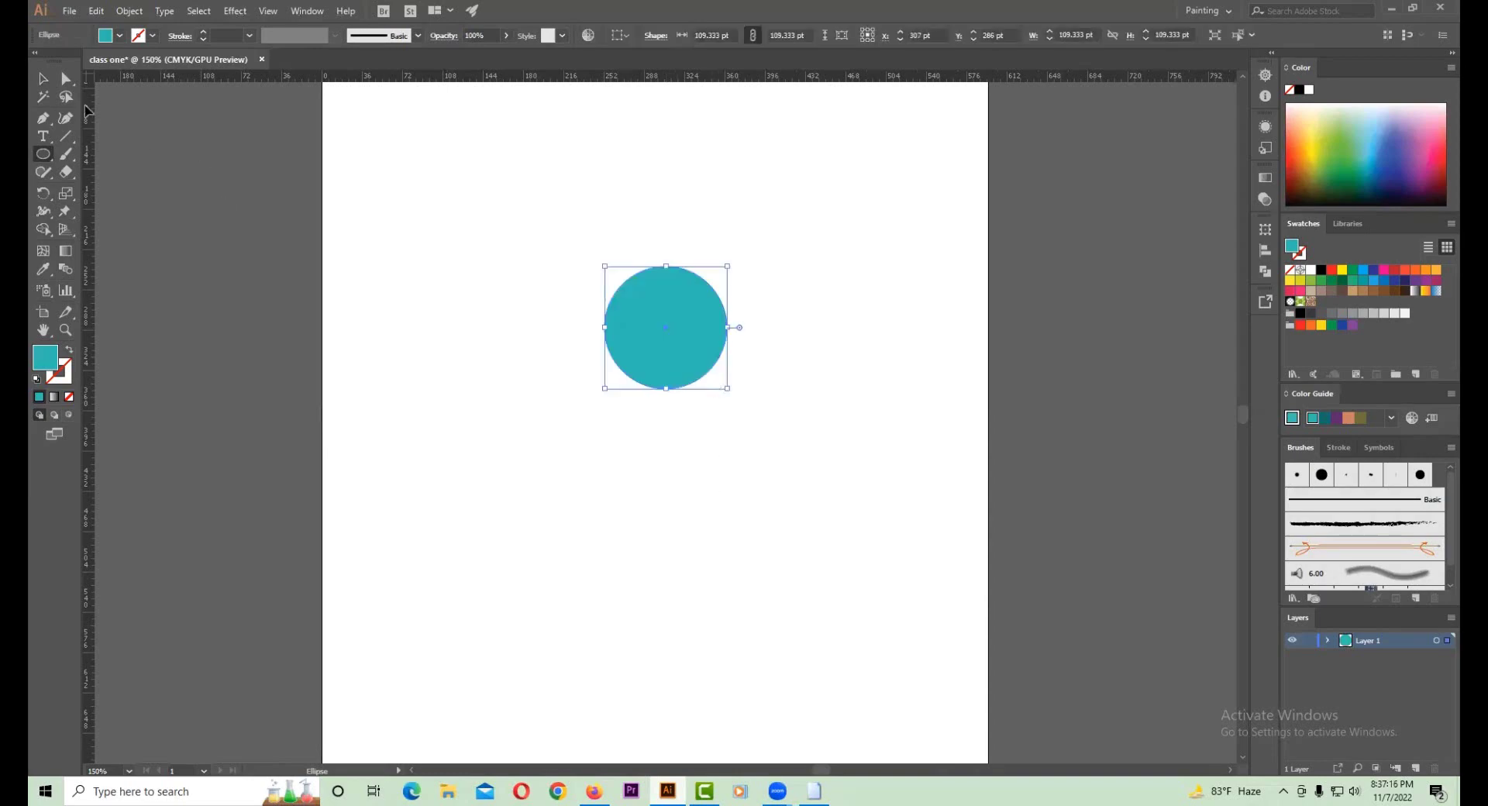
{"action": "left_click", "coordinate": [43, 79]}
{"action": "left_click", "coordinate": [496, 230]}
{"action": "left_click", "coordinate": [594, 790]}
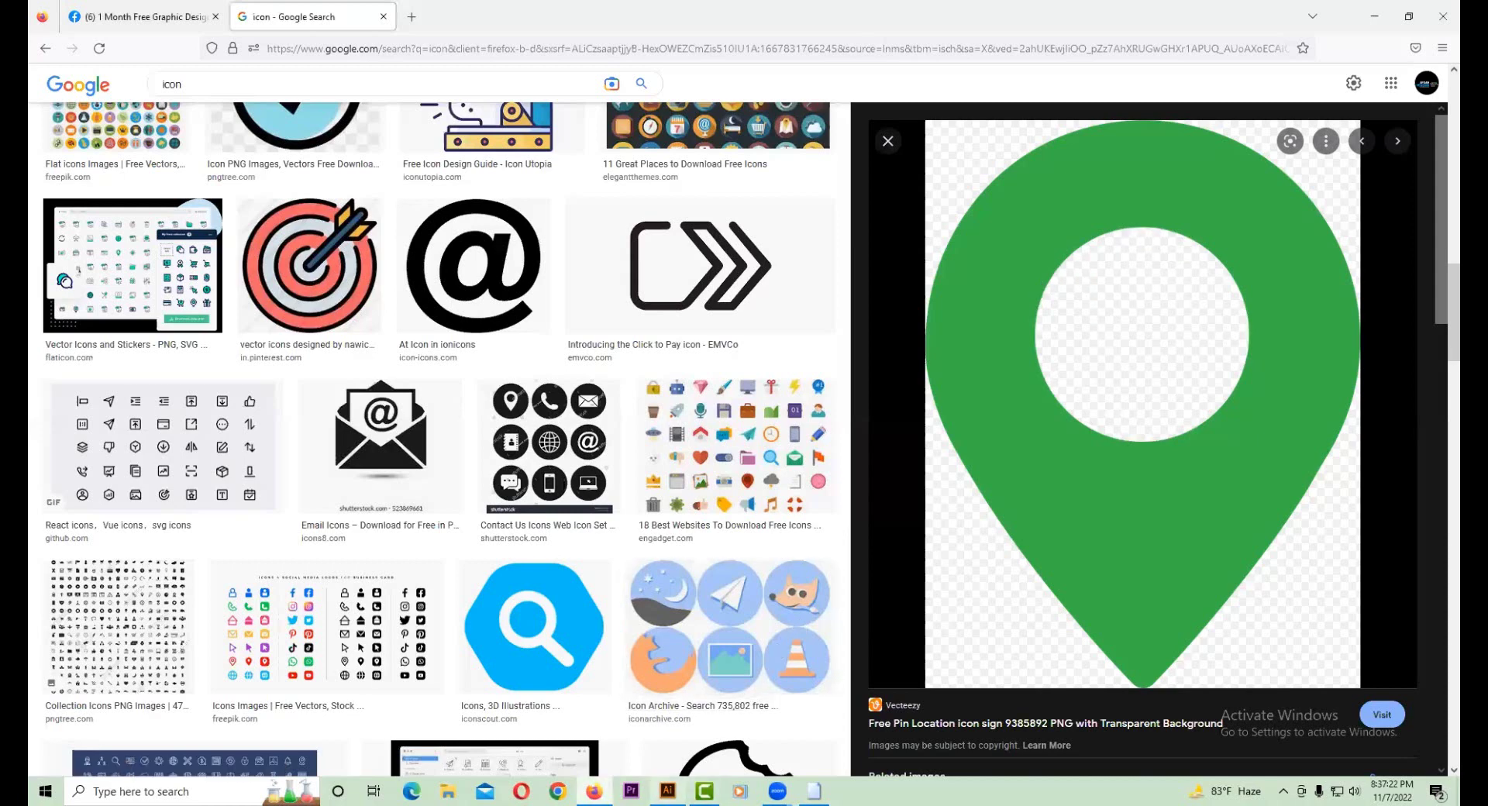
{"action": "key", "text": "alt+Tab"}
{"action": "scroll", "coordinate": [791, 442], "scroll_direction": "up", "scroll_amount": 3}
- Draw a smaller circle from the teal circle's centre and fill it white (#FFFFFF)
{"action": "left_click", "coordinate": [773, 422]}
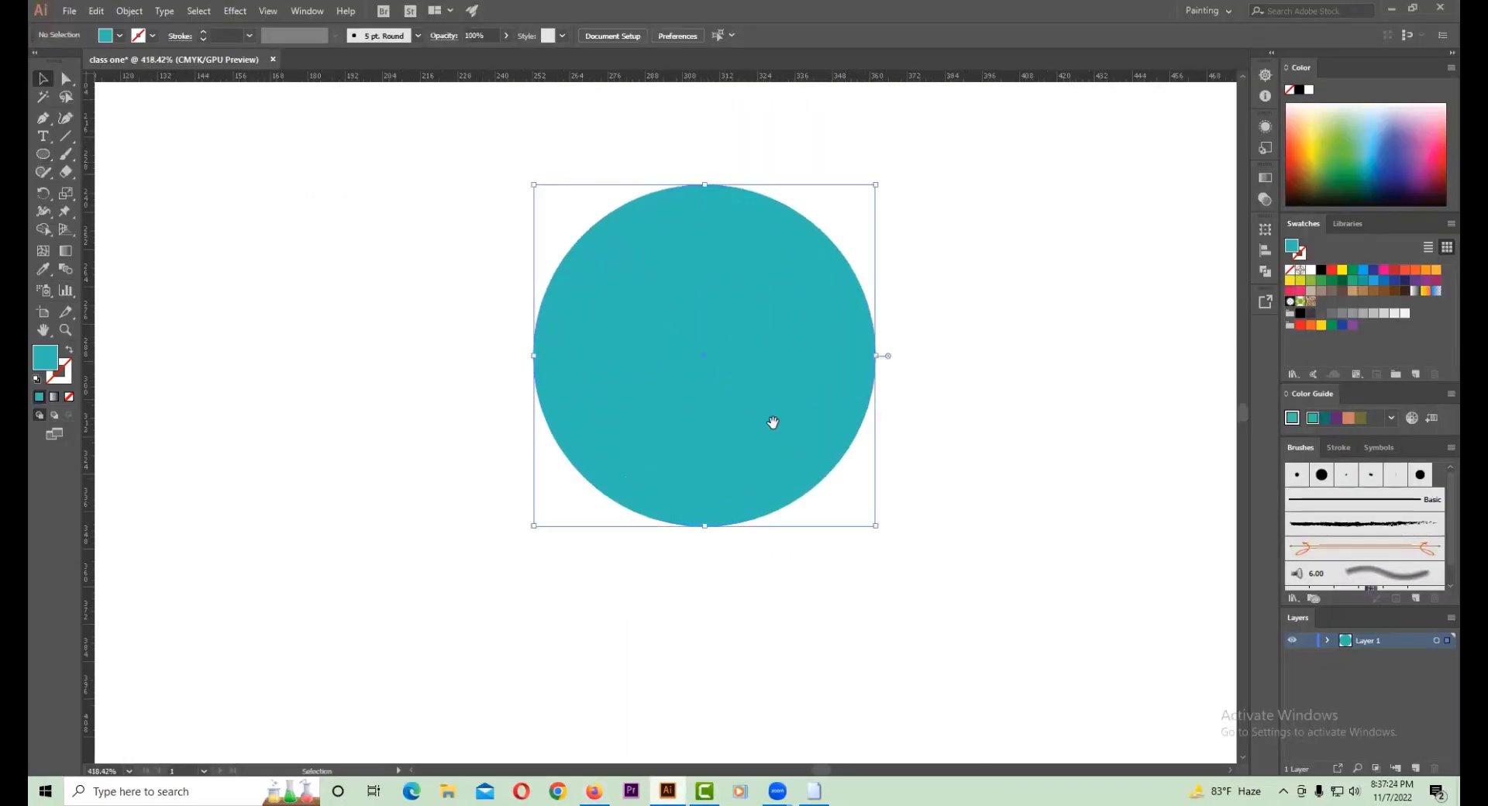
{"action": "left_click_drag", "start_coordinate": [773, 422], "coordinate": [720, 383]}
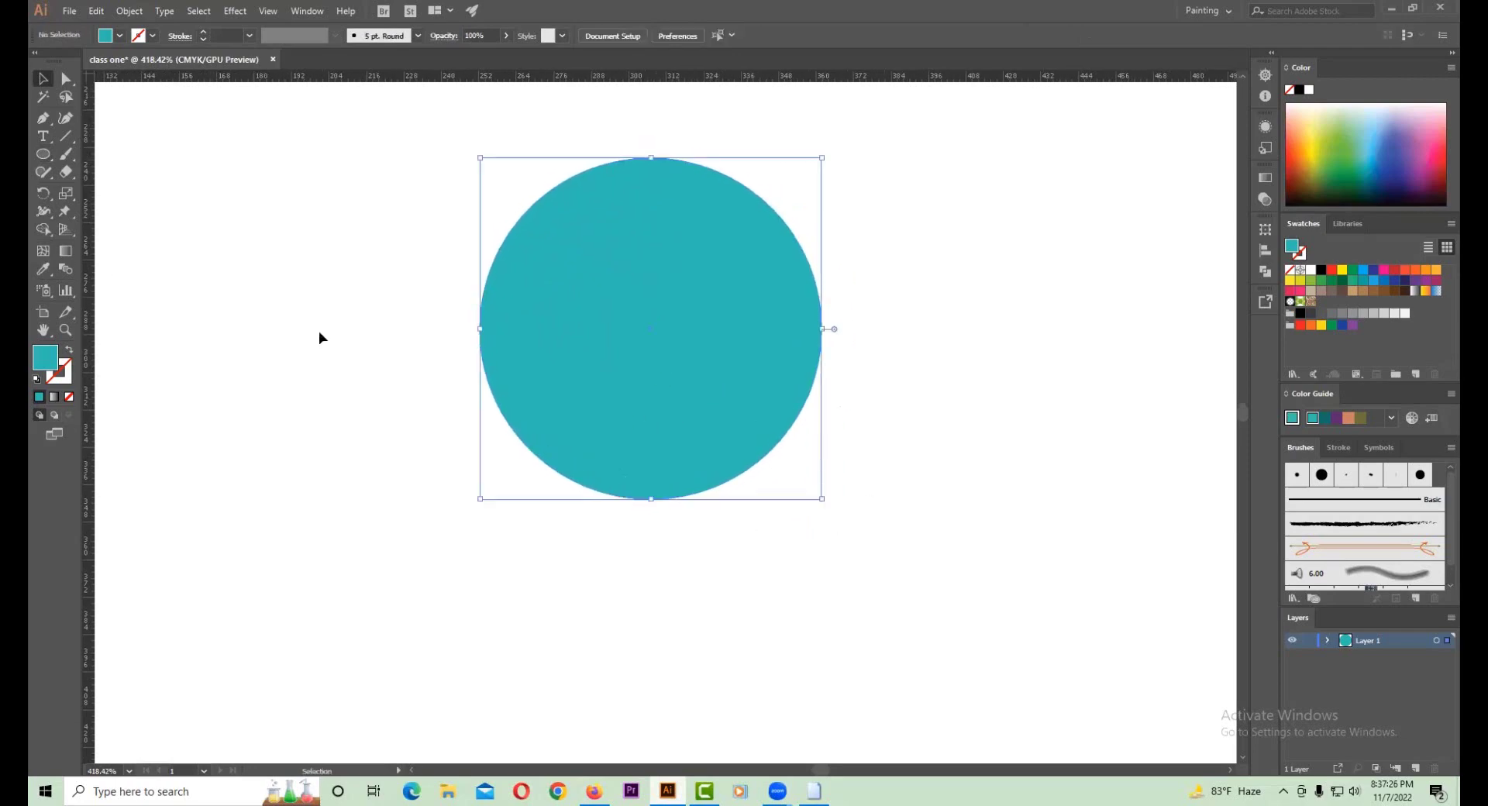
{"action": "left_click_drag", "start_coordinate": [43, 153], "coordinate": [117, 189]}
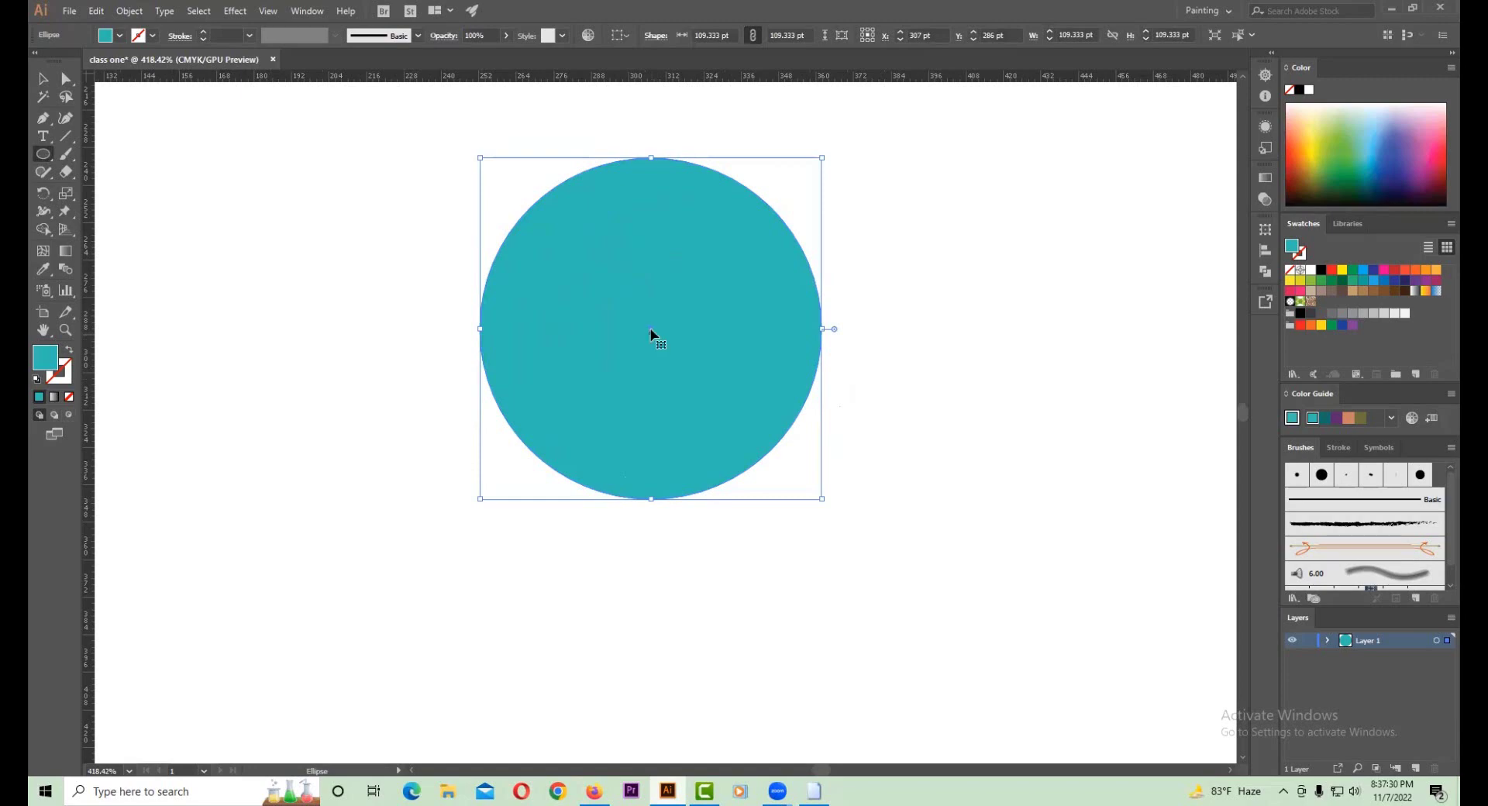
{"action": "left_click_drag", "start_coordinate": [651, 336], "coordinate": [729, 414]}
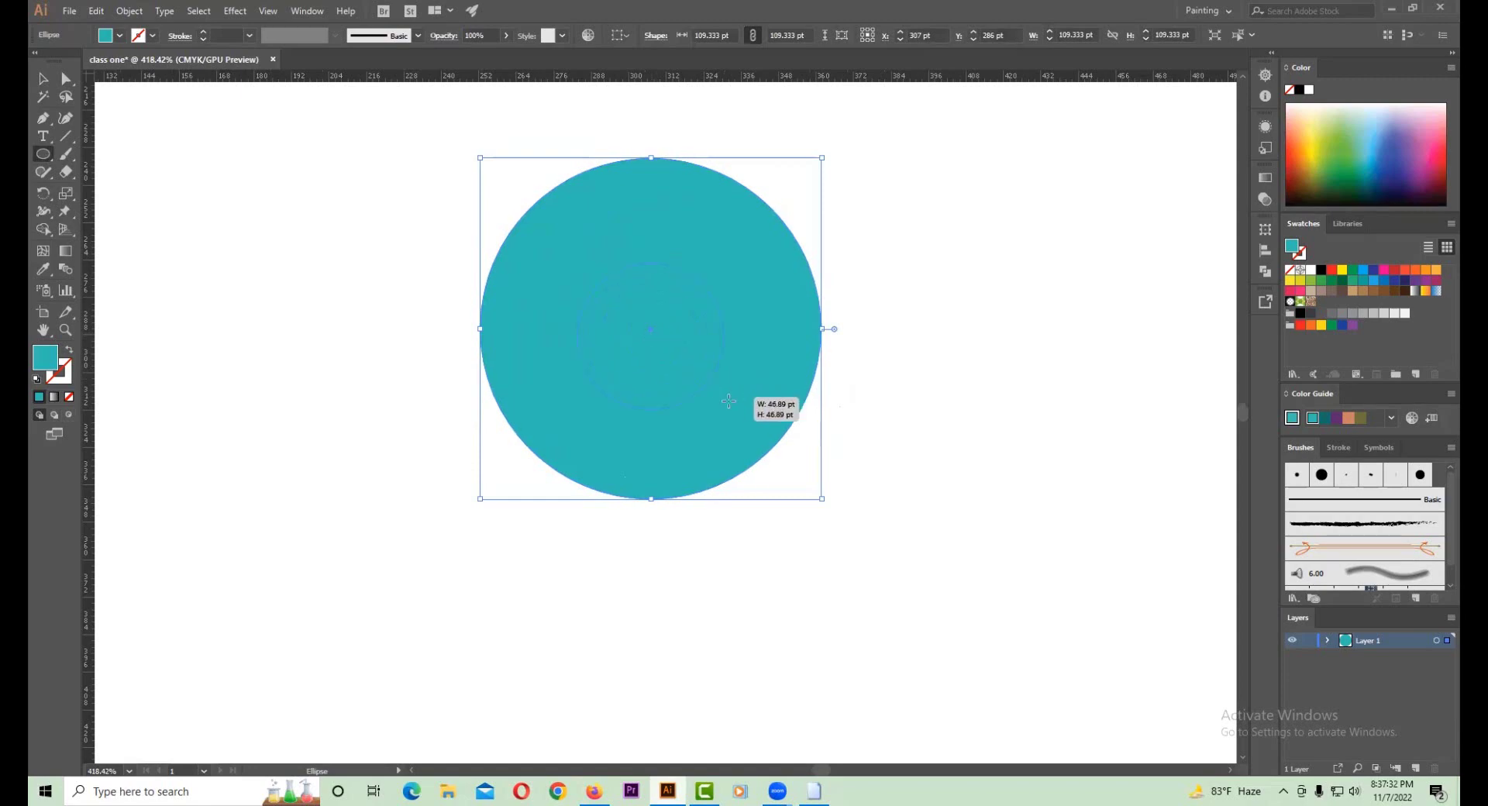
{"action": "left_click", "coordinate": [43, 269]}
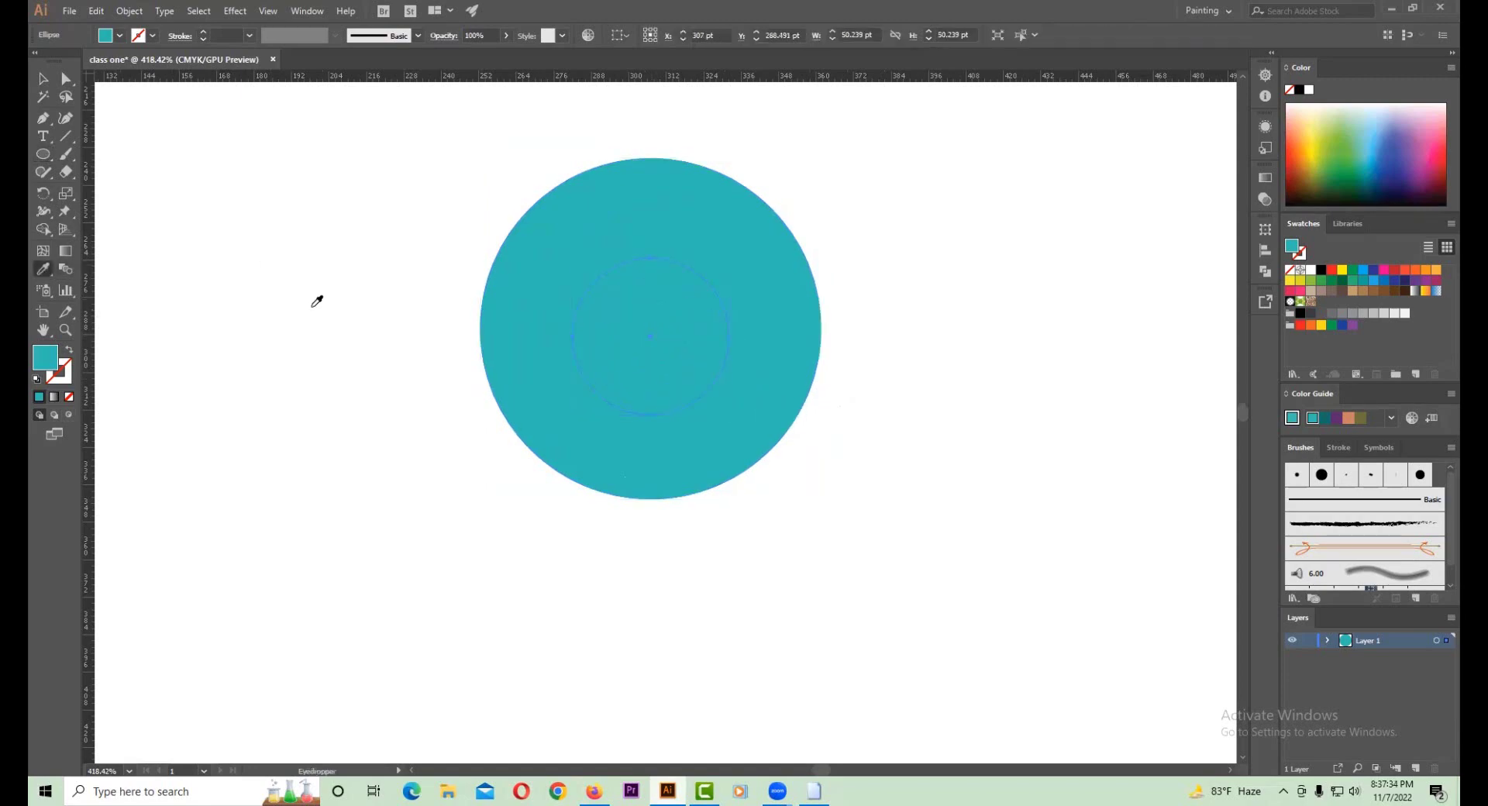
{"action": "left_click", "coordinate": [297, 369]}
{"action": "key", "text": "ctrl+z"}
{"action": "double_click", "coordinate": [45, 357]}
{"action": "type", "text": "ffffff"}
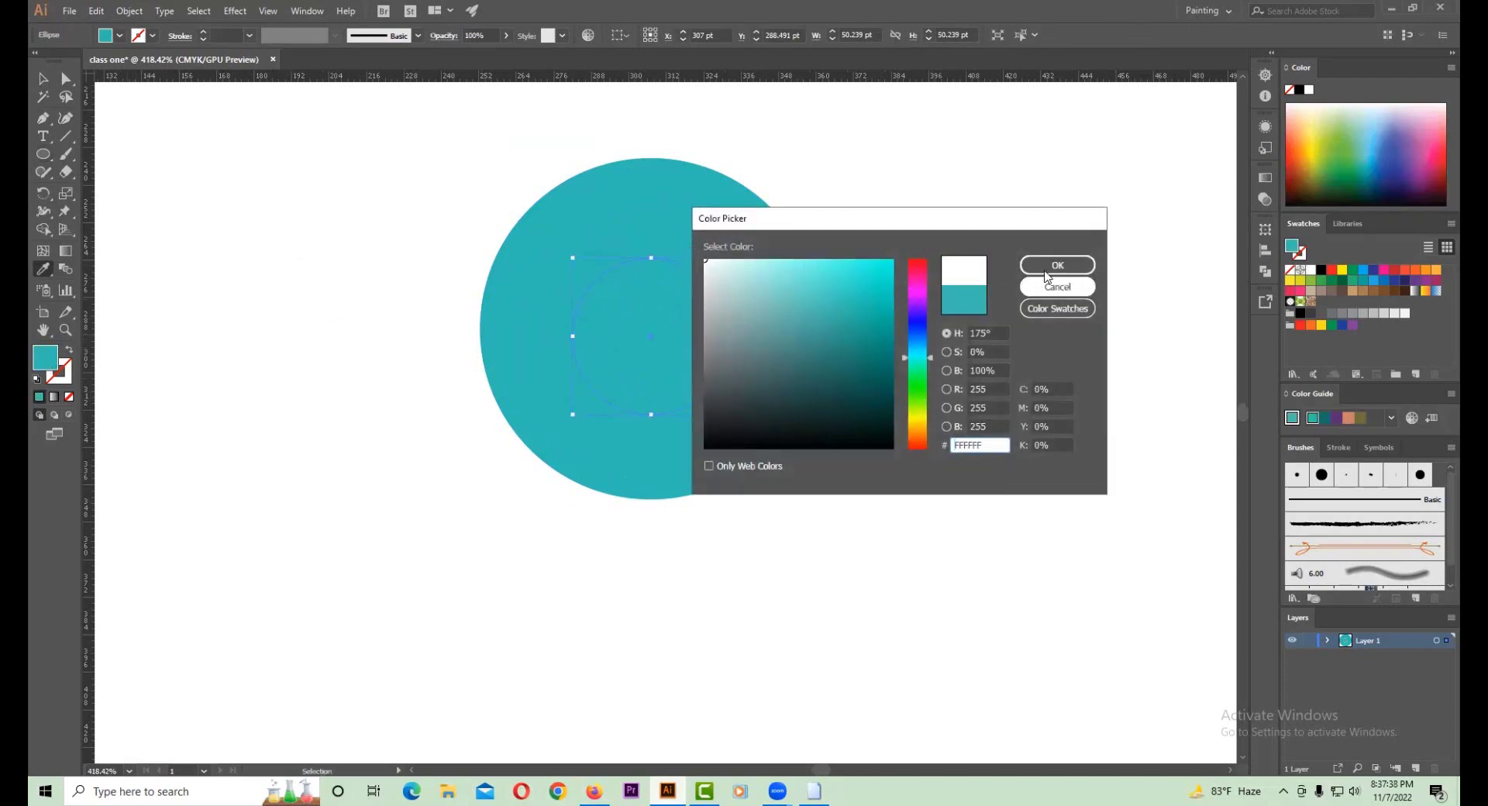
{"action": "left_click", "coordinate": [1057, 263]}
- Vertically centre the white circle inside the teal one to form a ring, then bring back the pin reference
{"action": "left_click", "coordinate": [42, 78]}
{"action": "mouse_move", "coordinate": [637, 356]}
{"action": "left_mouse_down"}
{"action": "mouse_move", "coordinate": [637, 380]}
{"action": "mouse_move", "coordinate": [642, 335]}
{"action": "left_mouse_up"}
{"action": "left_click", "coordinate": [894, 378]}
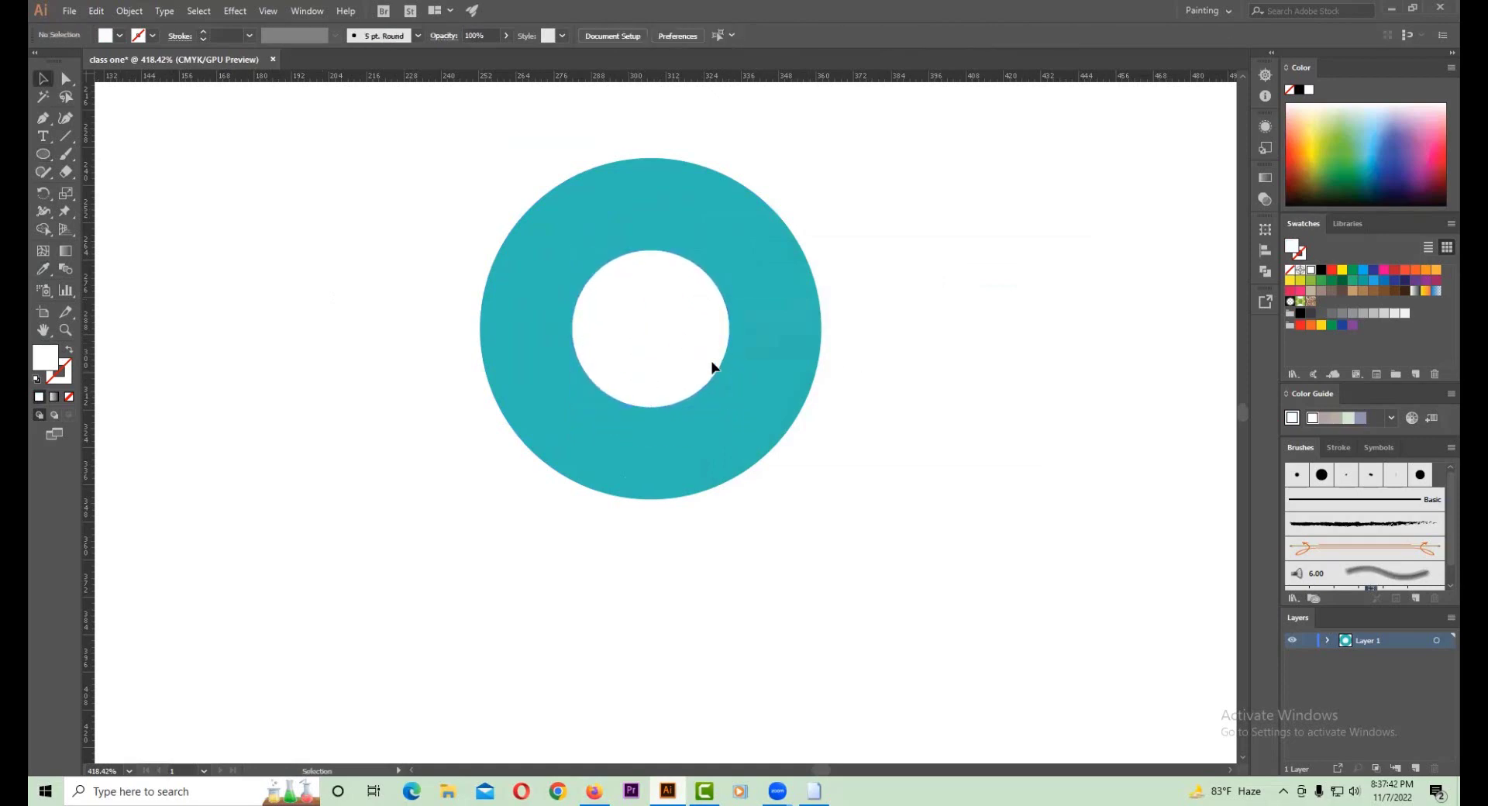
{"action": "left_click_drag", "start_coordinate": [714, 365], "coordinate": [952, 463]}
{"action": "left_click_drag", "start_coordinate": [874, 532], "coordinate": [443, 271]}
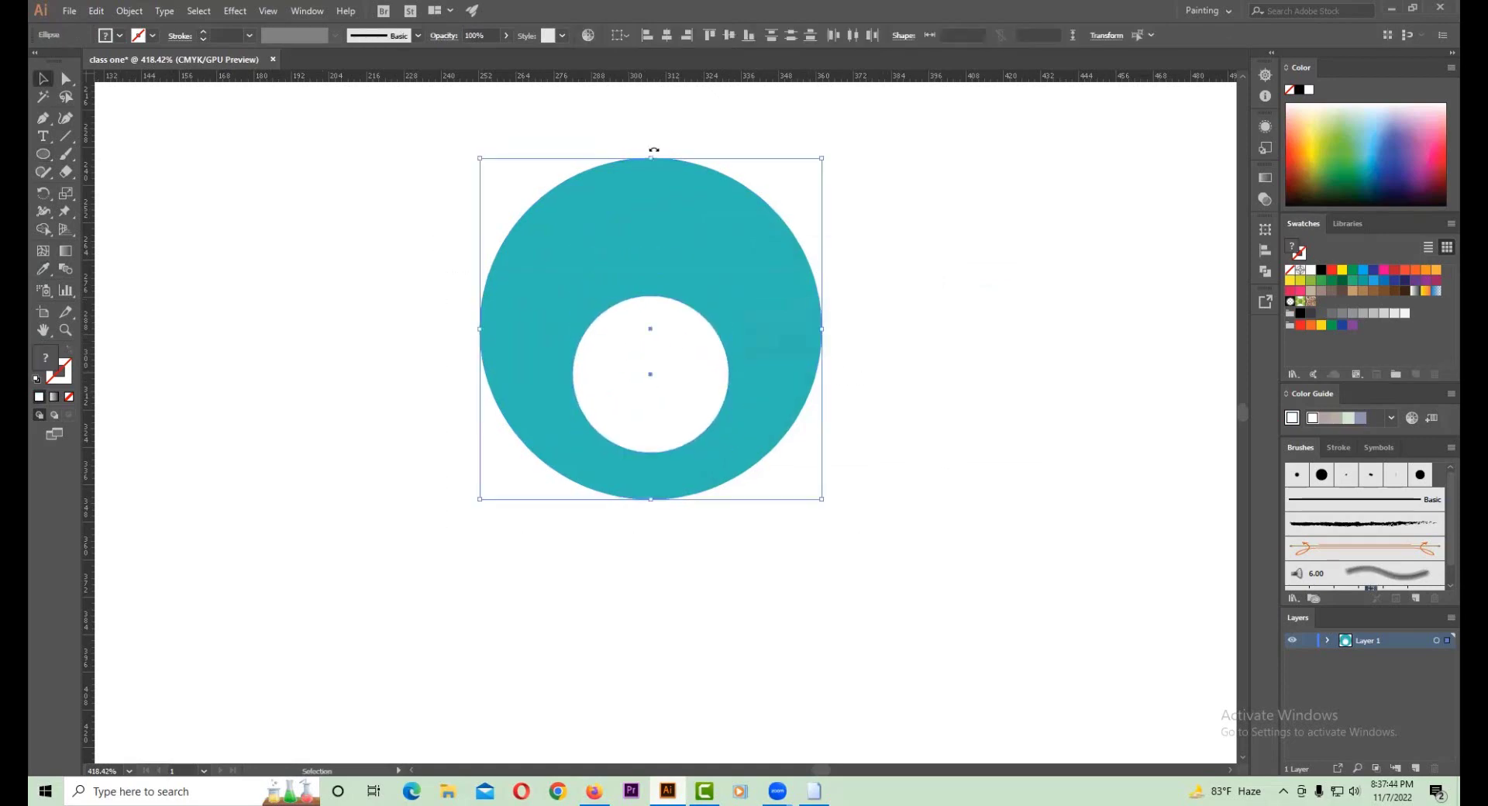
{"action": "left_click", "coordinate": [723, 37]}
{"action": "left_click", "coordinate": [831, 228]}
{"action": "scroll", "coordinate": [682, 395], "scroll_direction": "down", "scroll_amount": 2}
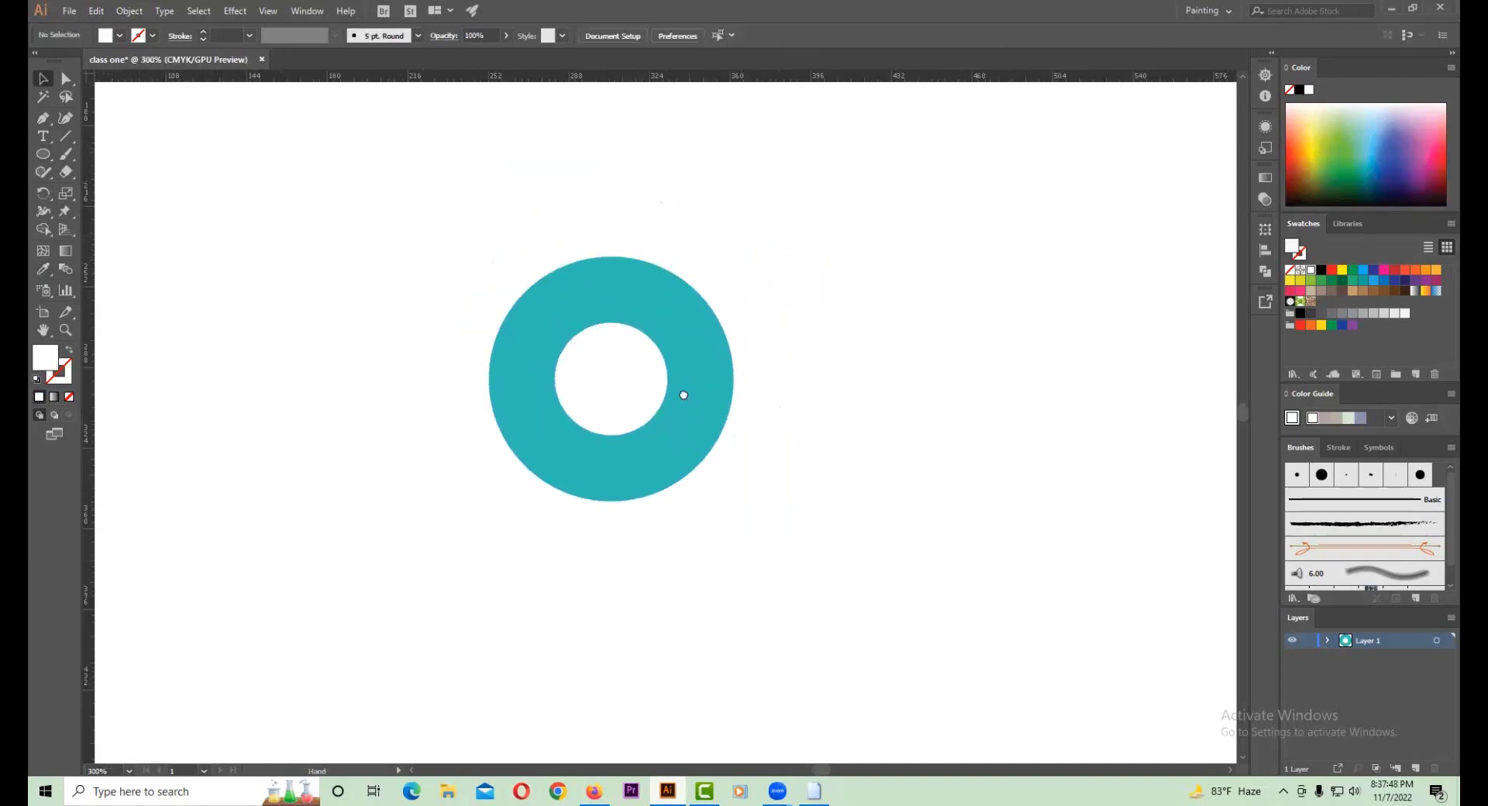
{"action": "scroll", "coordinate": [714, 335], "scroll_direction": "down", "scroll_amount": 2}
{"action": "mouse_move", "coordinate": [787, 242]}
{"action": "left_mouse_down"}
{"action": "mouse_move", "coordinate": [424, 464]}
{"action": "mouse_move", "coordinate": [425, 328]}
{"action": "left_mouse_up"}
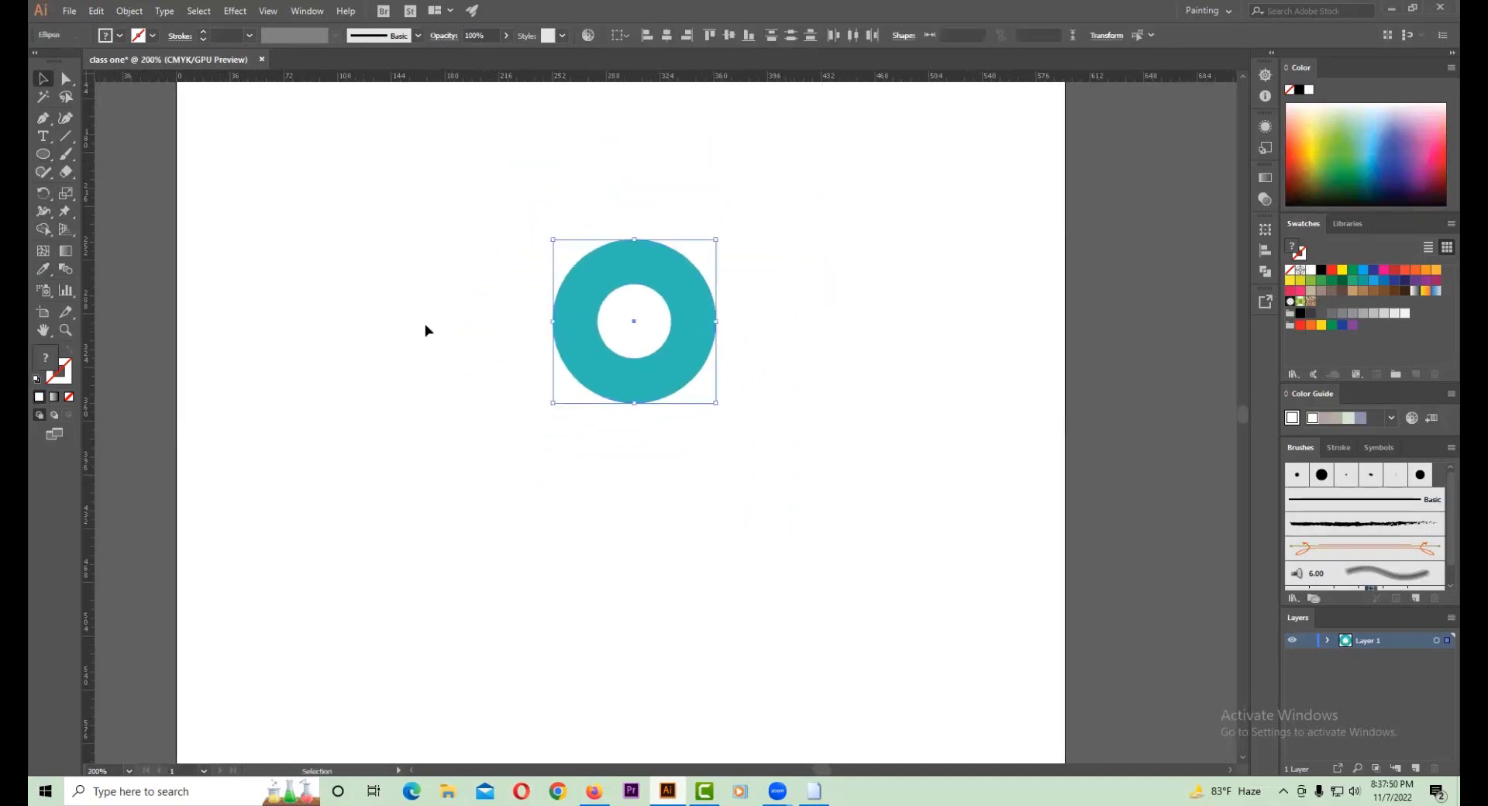
{"action": "left_click", "coordinate": [837, 458]}
{"action": "scroll", "coordinate": [641, 427], "scroll_direction": "up", "scroll_amount": 2}
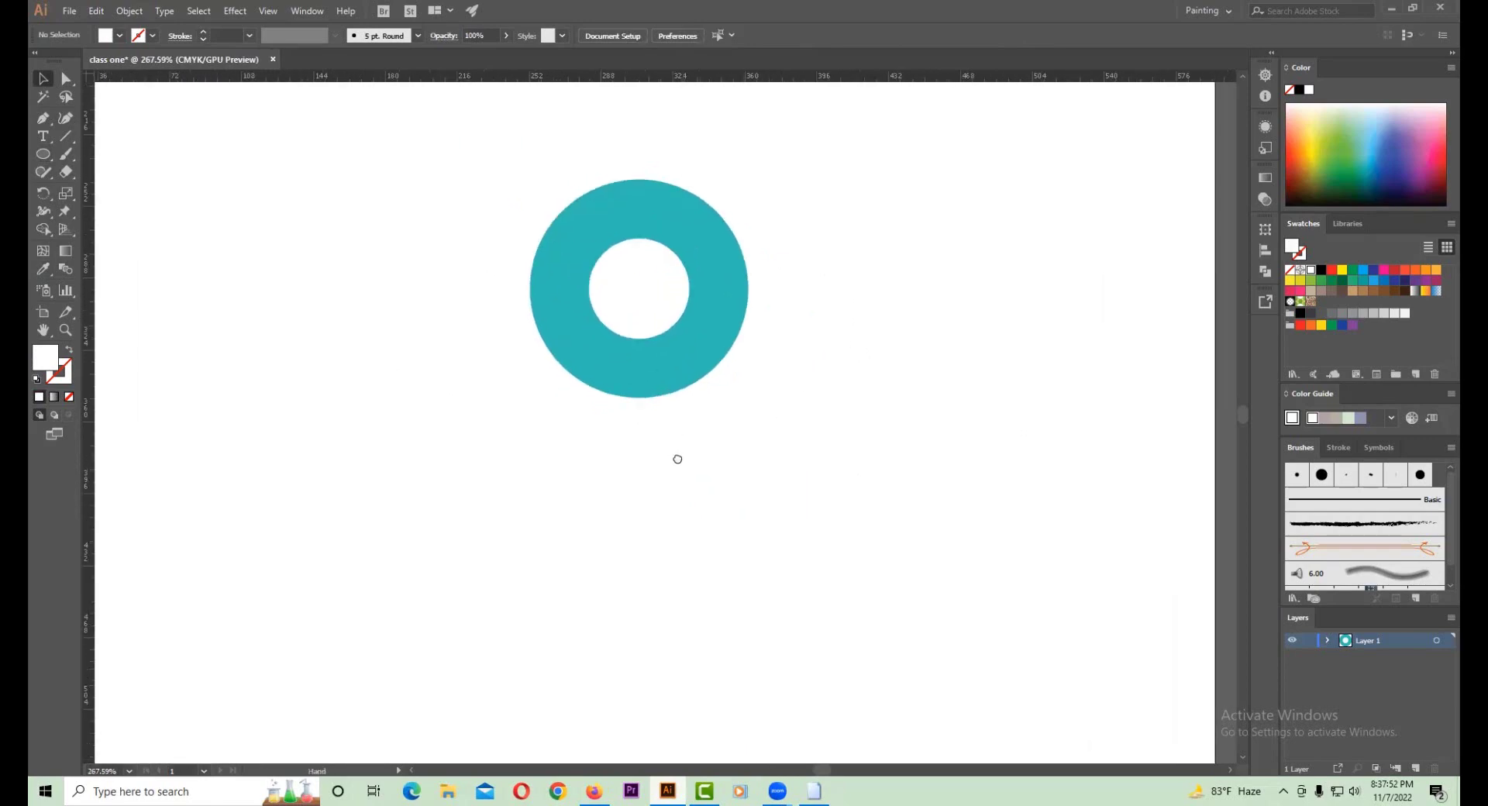
{"action": "key", "text": "alt+Tab"}
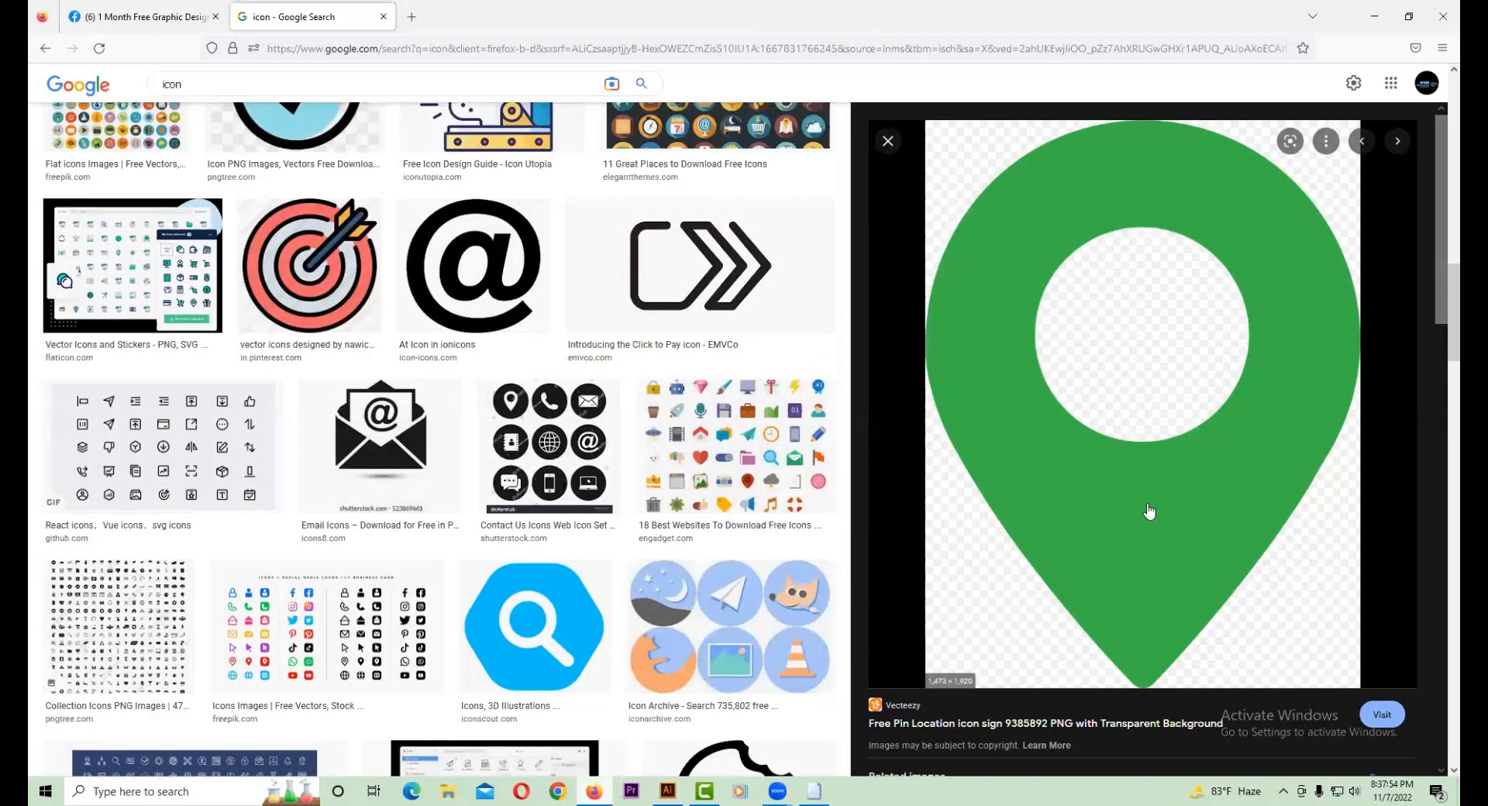
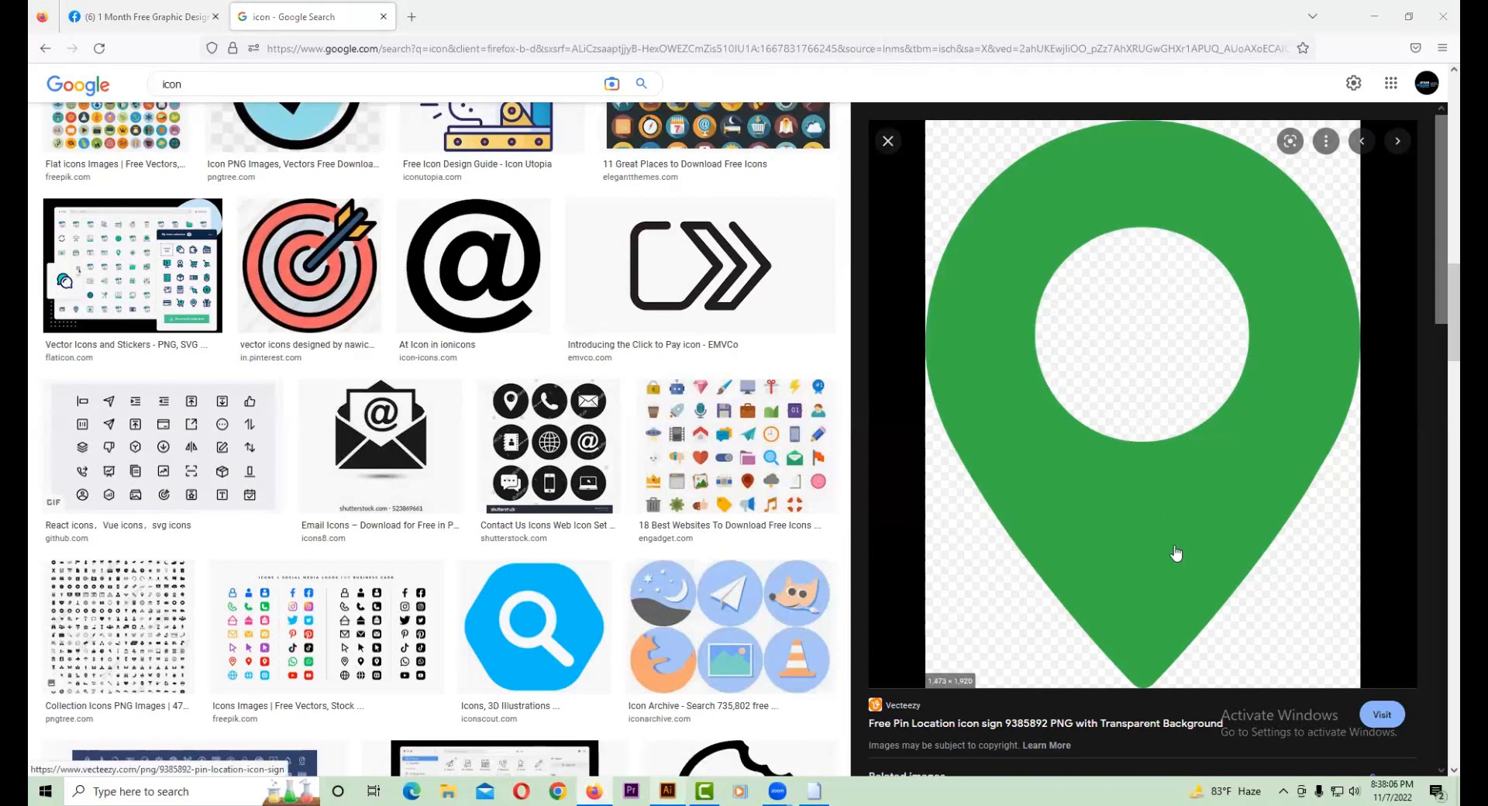
- Drag the teal ring's bottom anchor down into a pin tip with Direct Selection
{"action": "key", "text": "alt+Tab"}
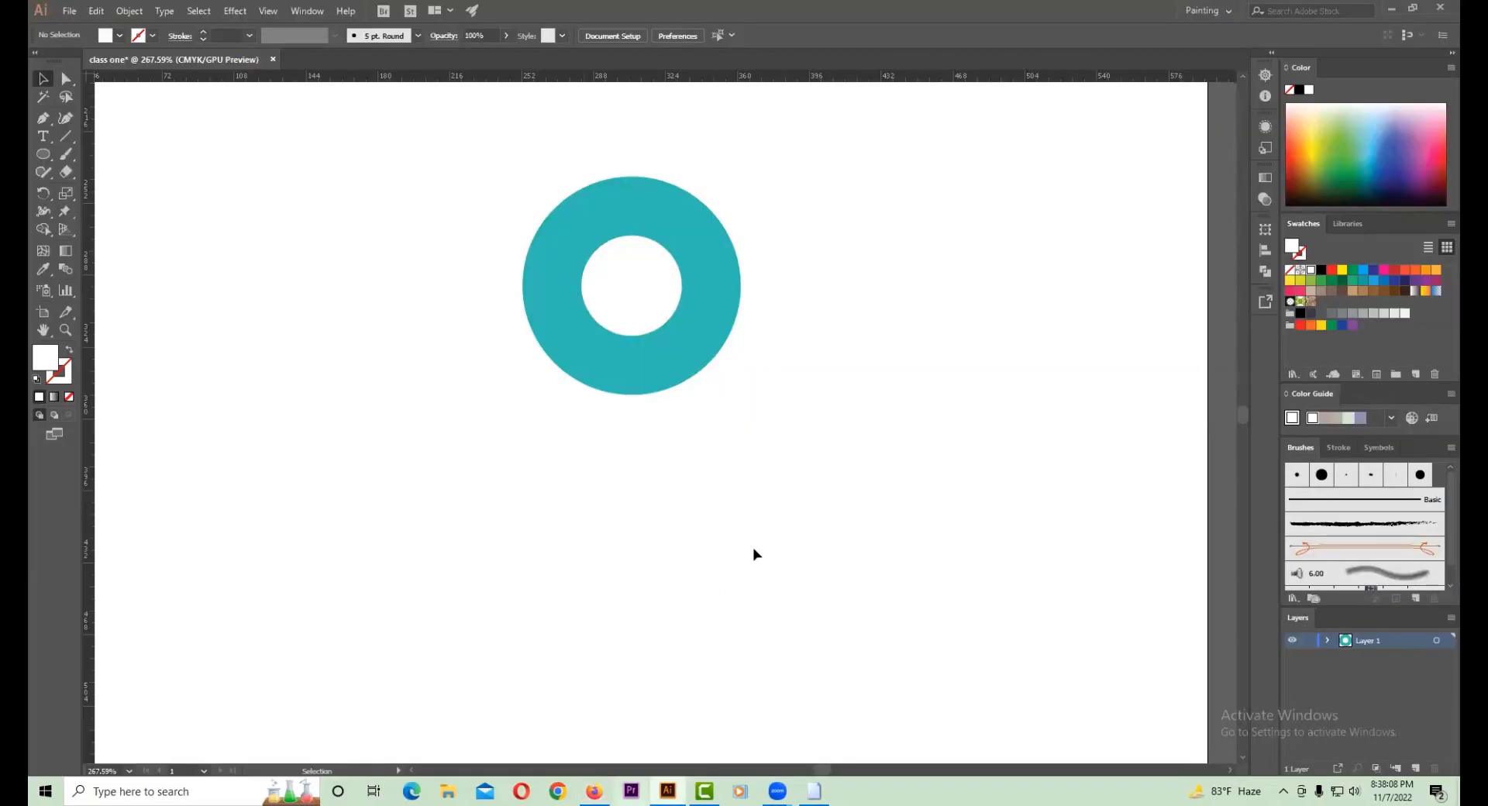
{"action": "scroll", "coordinate": [704, 401], "scroll_direction": "up", "scroll_amount": 1}
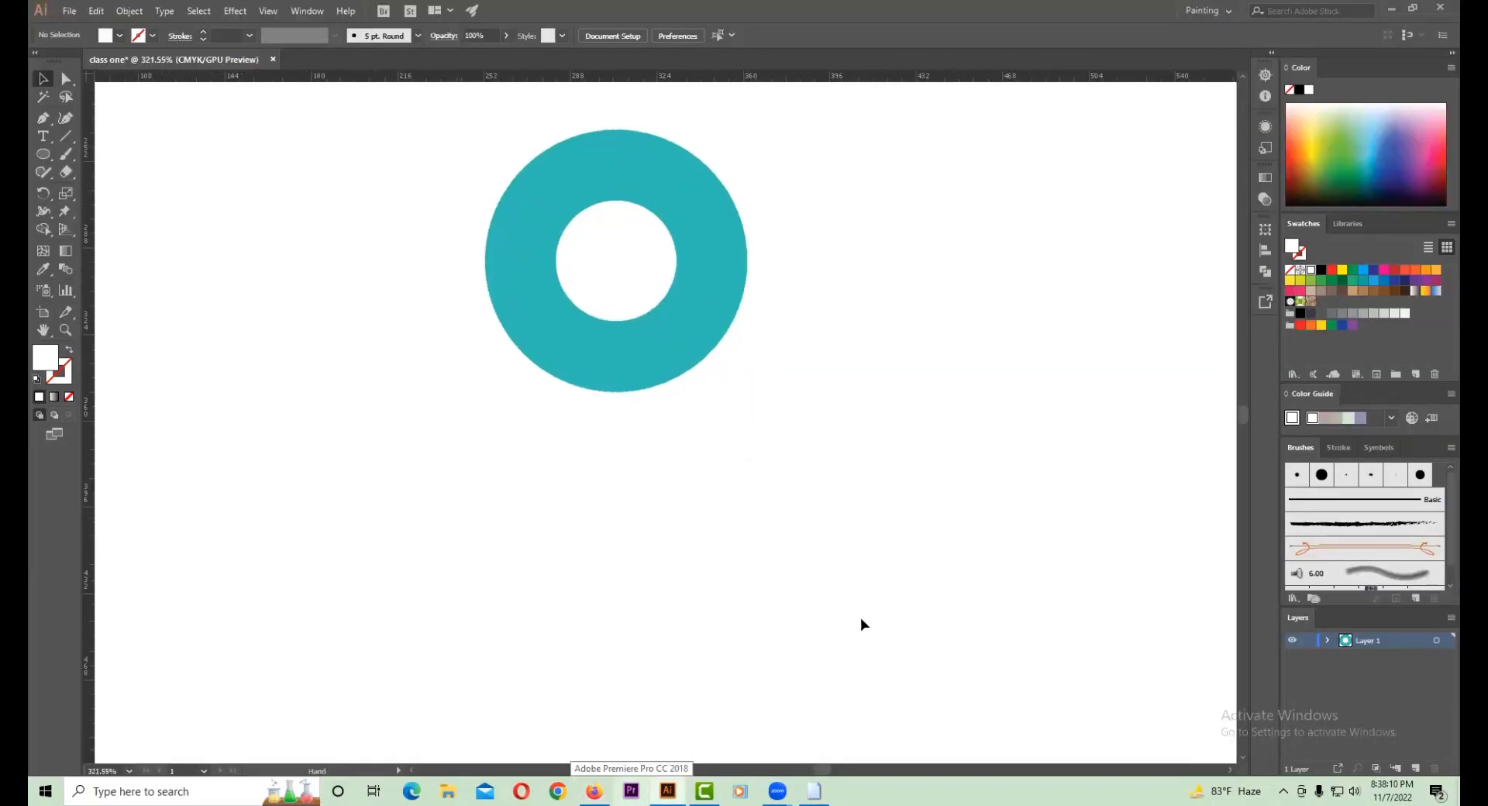
{"action": "left_click", "coordinate": [68, 78]}
{"action": "left_click", "coordinate": [617, 392]}
{"action": "left_click", "coordinate": [617, 393]}
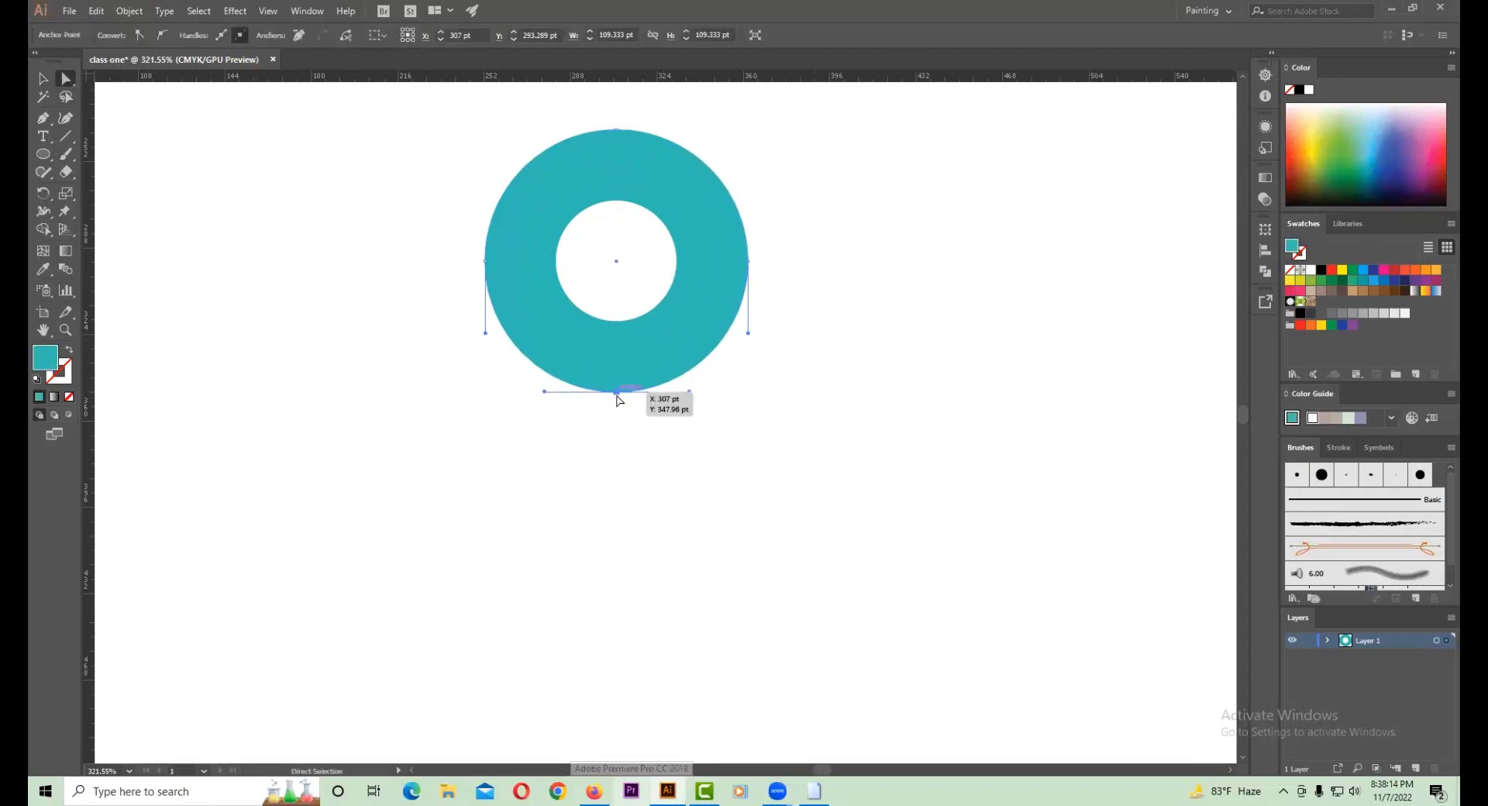
{"action": "mouse_move", "coordinate": [618, 393]}
{"action": "left_mouse_down"}
{"action": "mouse_move", "coordinate": [620, 549]}
{"action": "mouse_move", "coordinate": [618, 514]}
{"action": "left_mouse_up"}
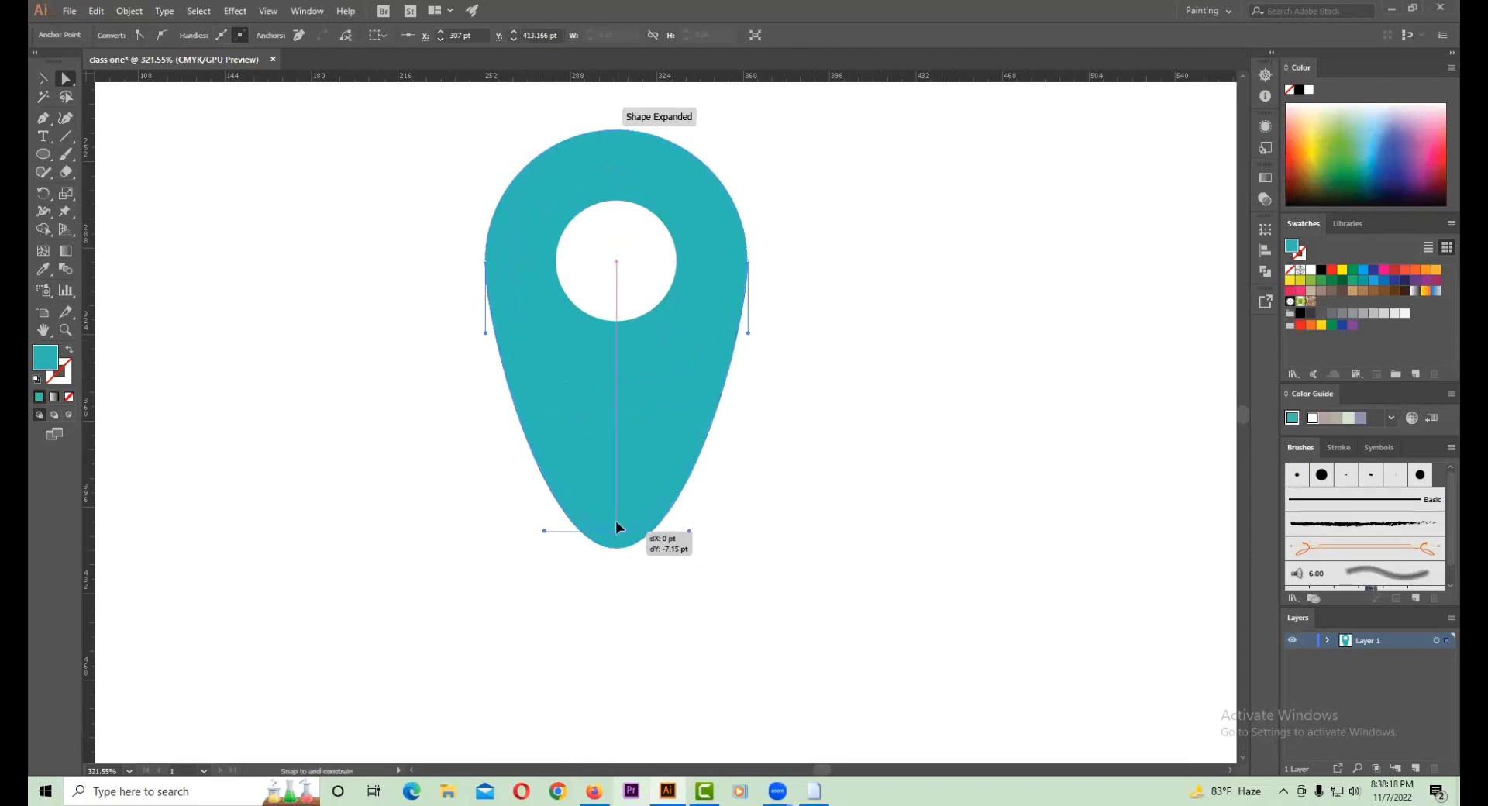
{"action": "left_click", "coordinate": [758, 499]}
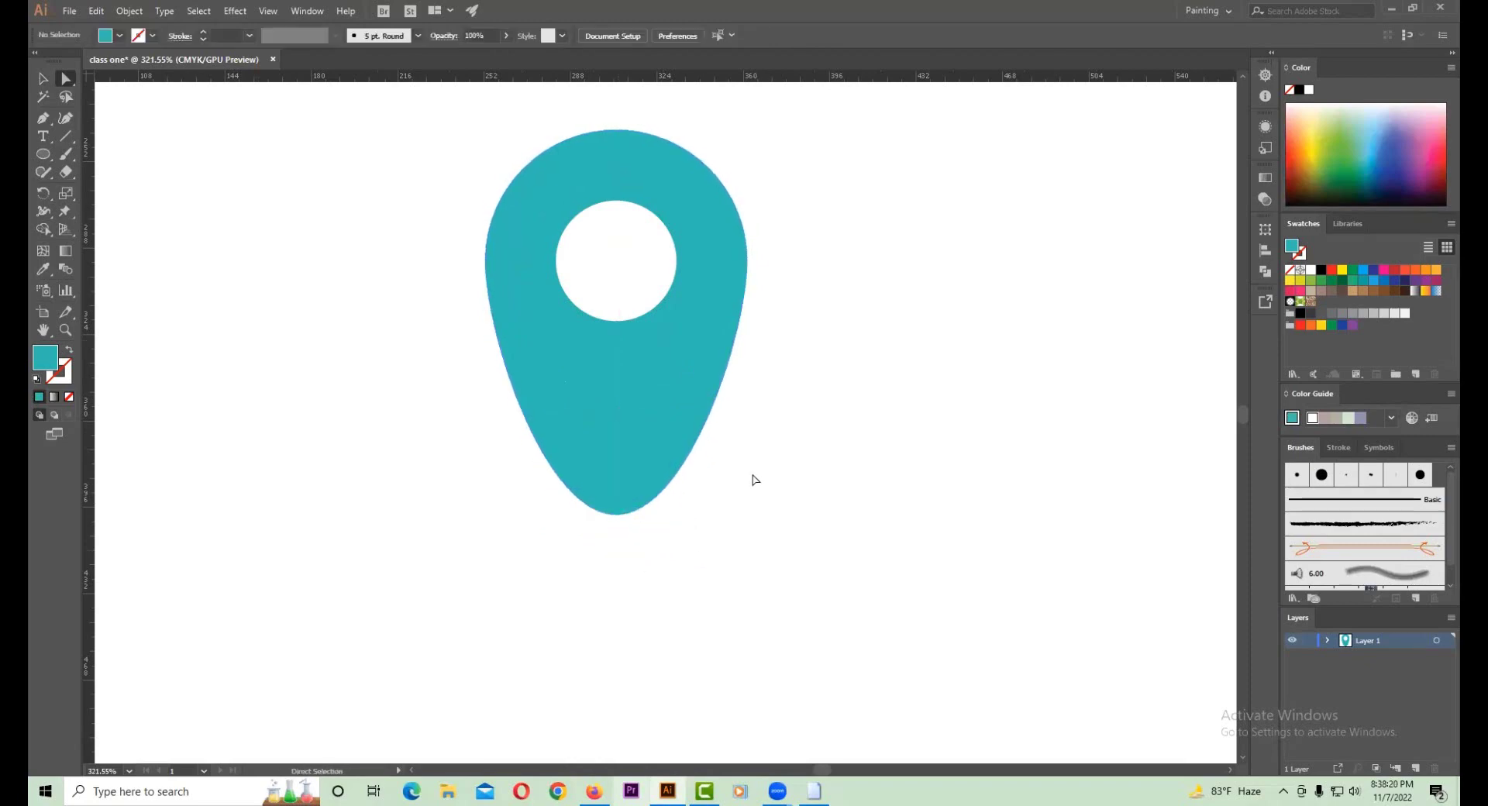
{"action": "left_click", "coordinate": [650, 421]}
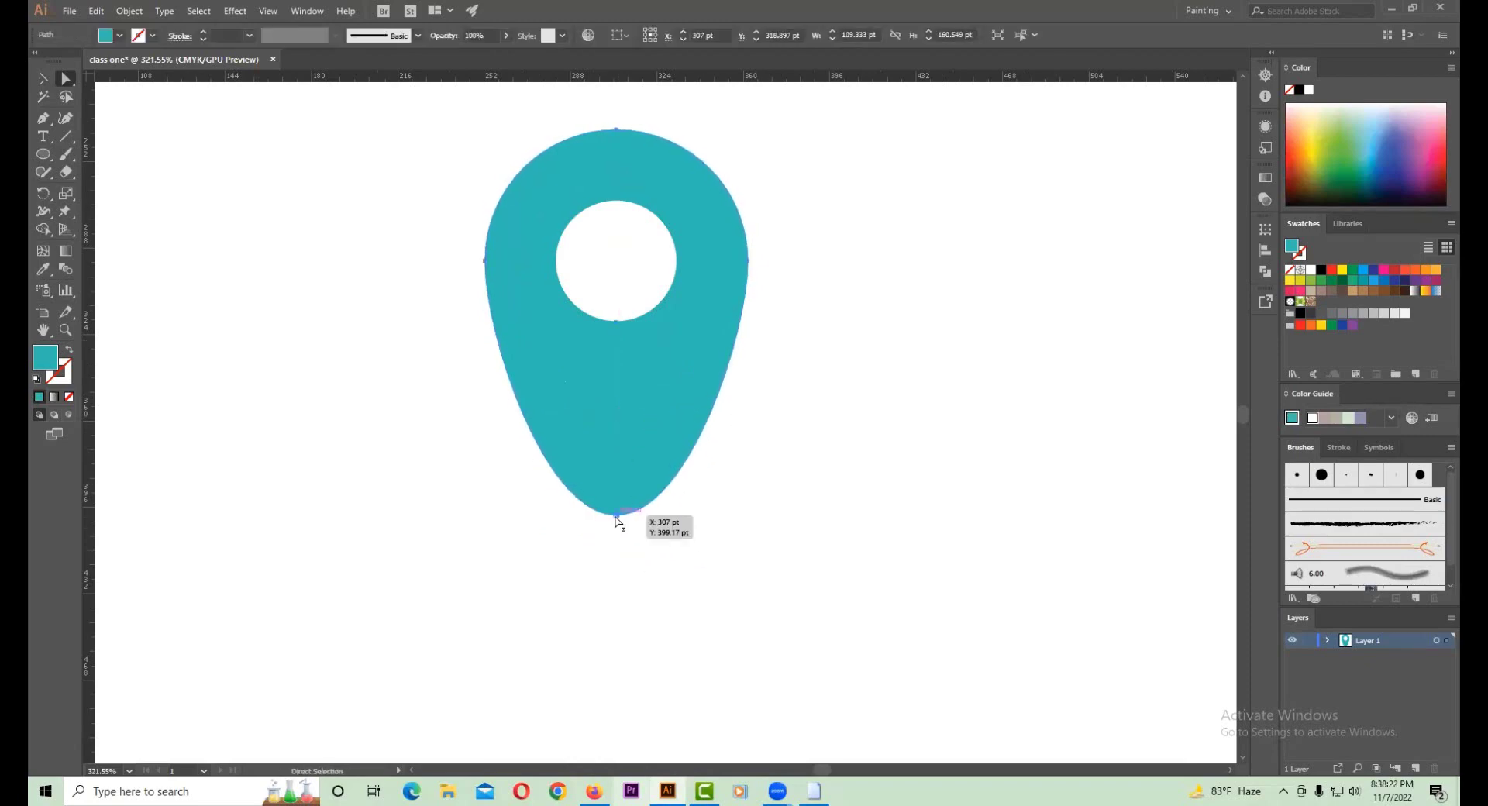
- After checking the green pin reference, retract both tip handles for a sharp point
{"action": "key", "text": "alt+Tab"}
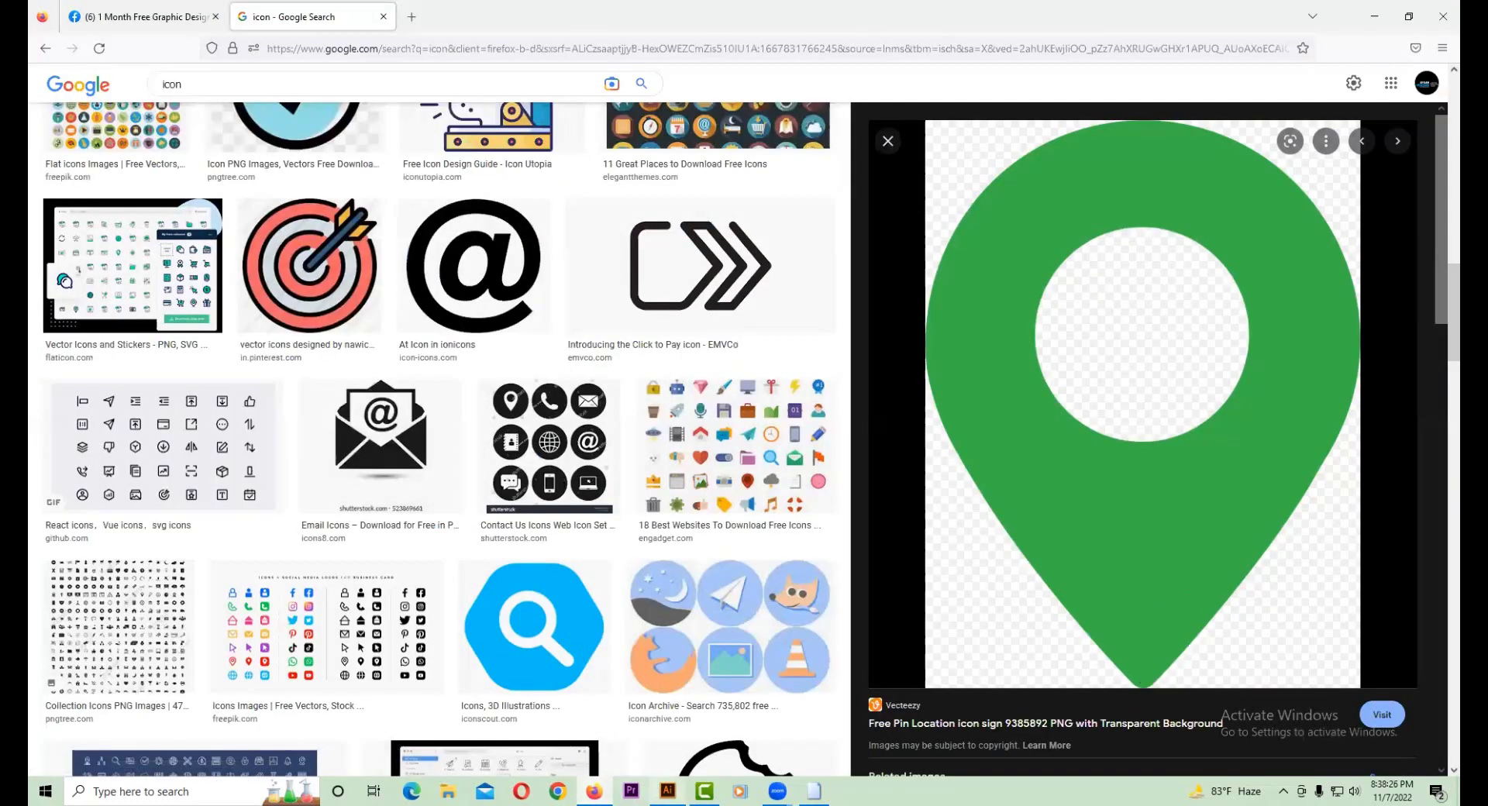
{"action": "left_click", "coordinate": [668, 791]}
{"action": "left_click", "coordinate": [618, 515]}
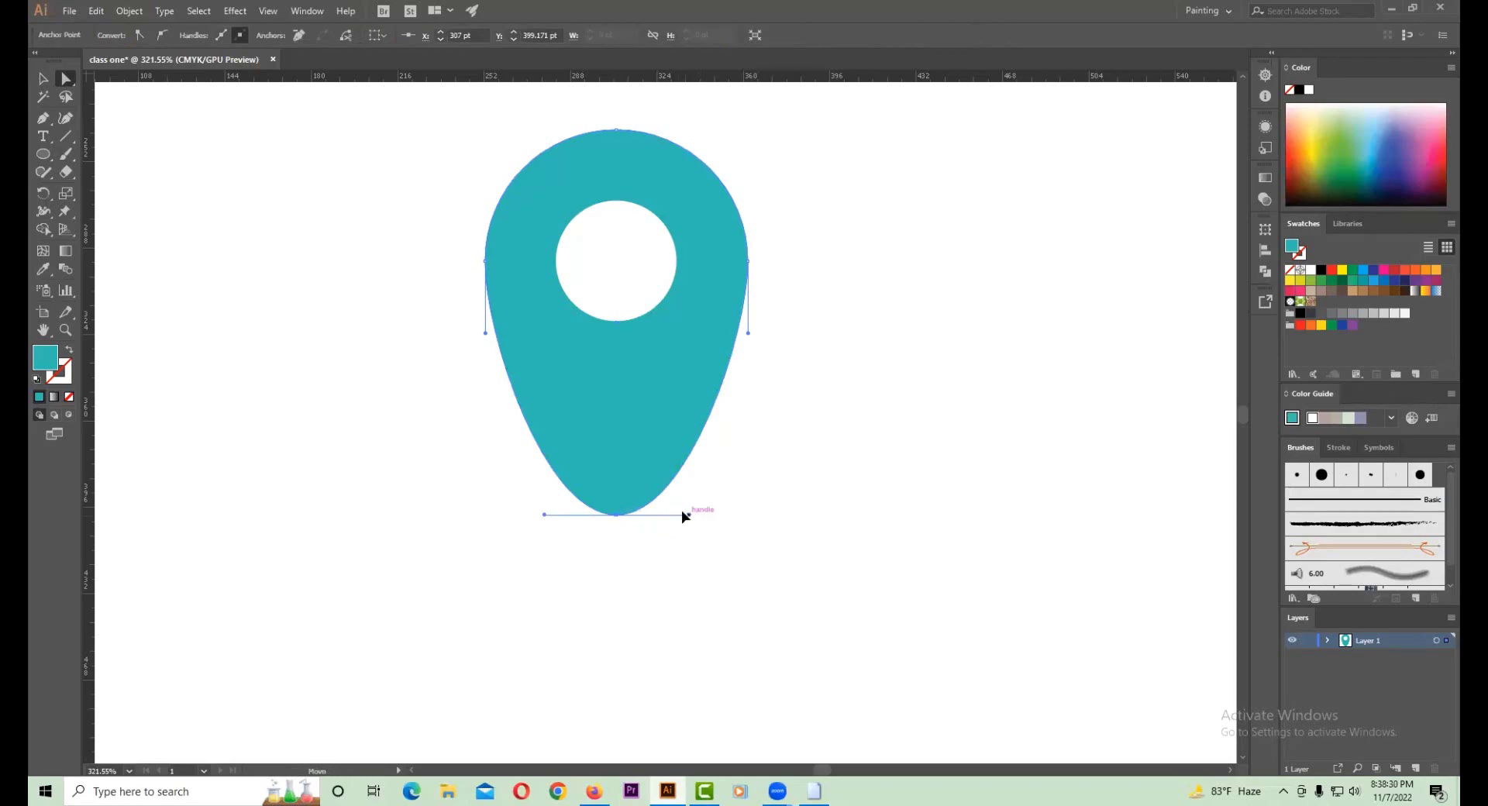
{"action": "left_click_drag", "start_coordinate": [684, 515], "coordinate": [617, 514]}
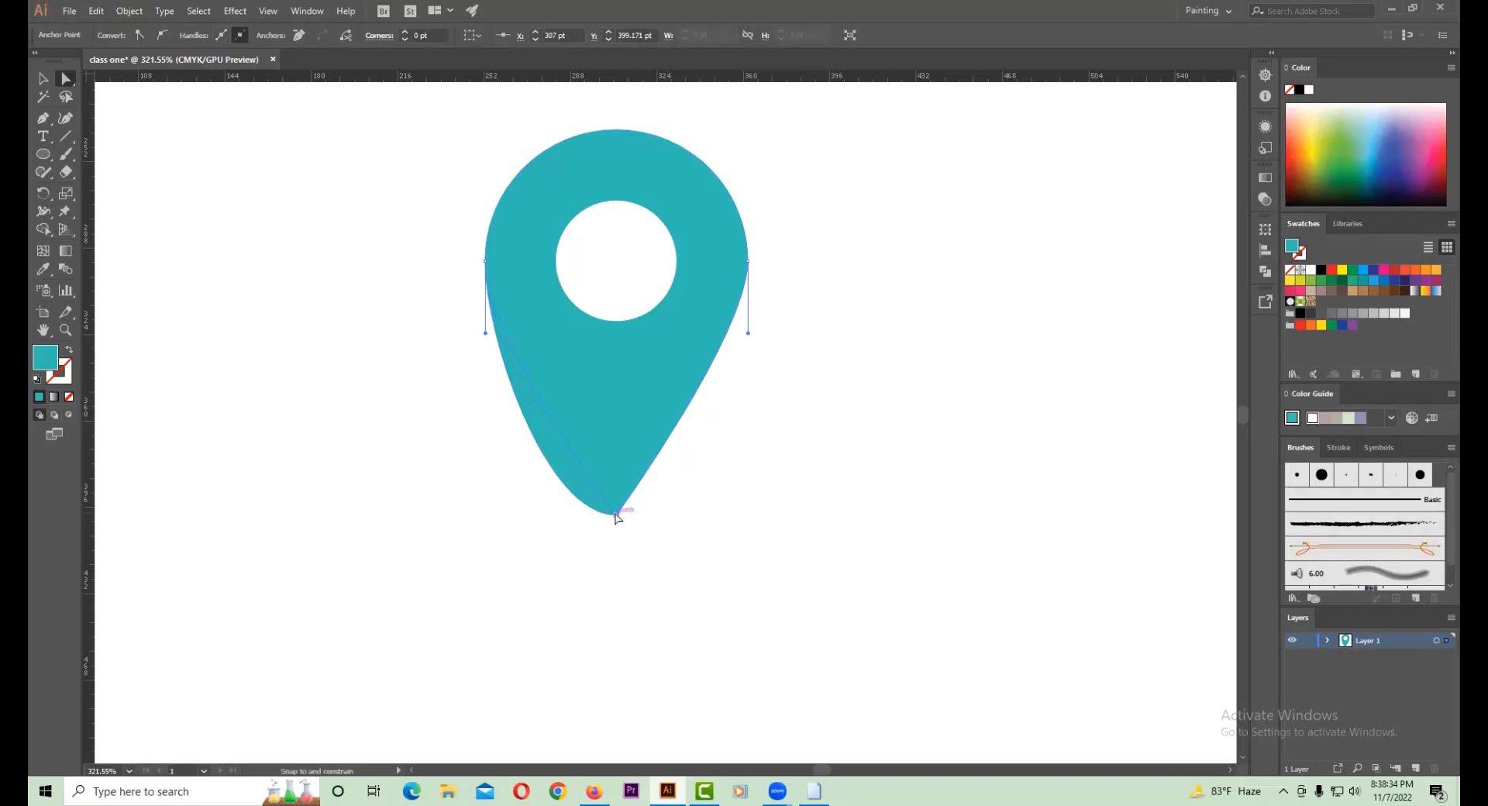
{"action": "left_click", "coordinate": [717, 524]}
{"action": "left_click", "coordinate": [692, 466], "text": "alt"}
{"action": "left_click", "coordinate": [687, 457], "text": "alt"}
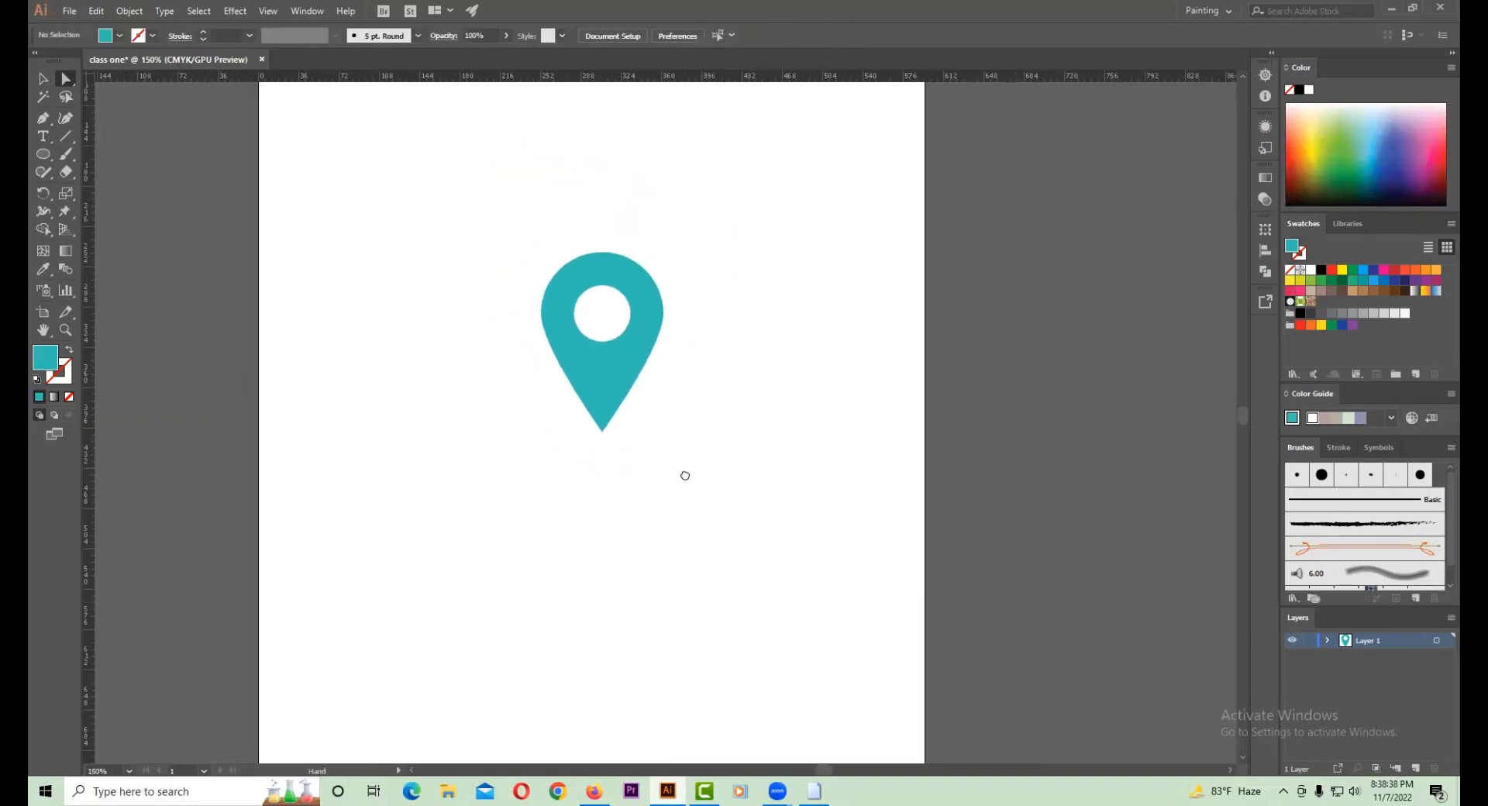
{"action": "scroll", "coordinate": [626, 394], "scroll_direction": "up", "scroll_amount": 3}
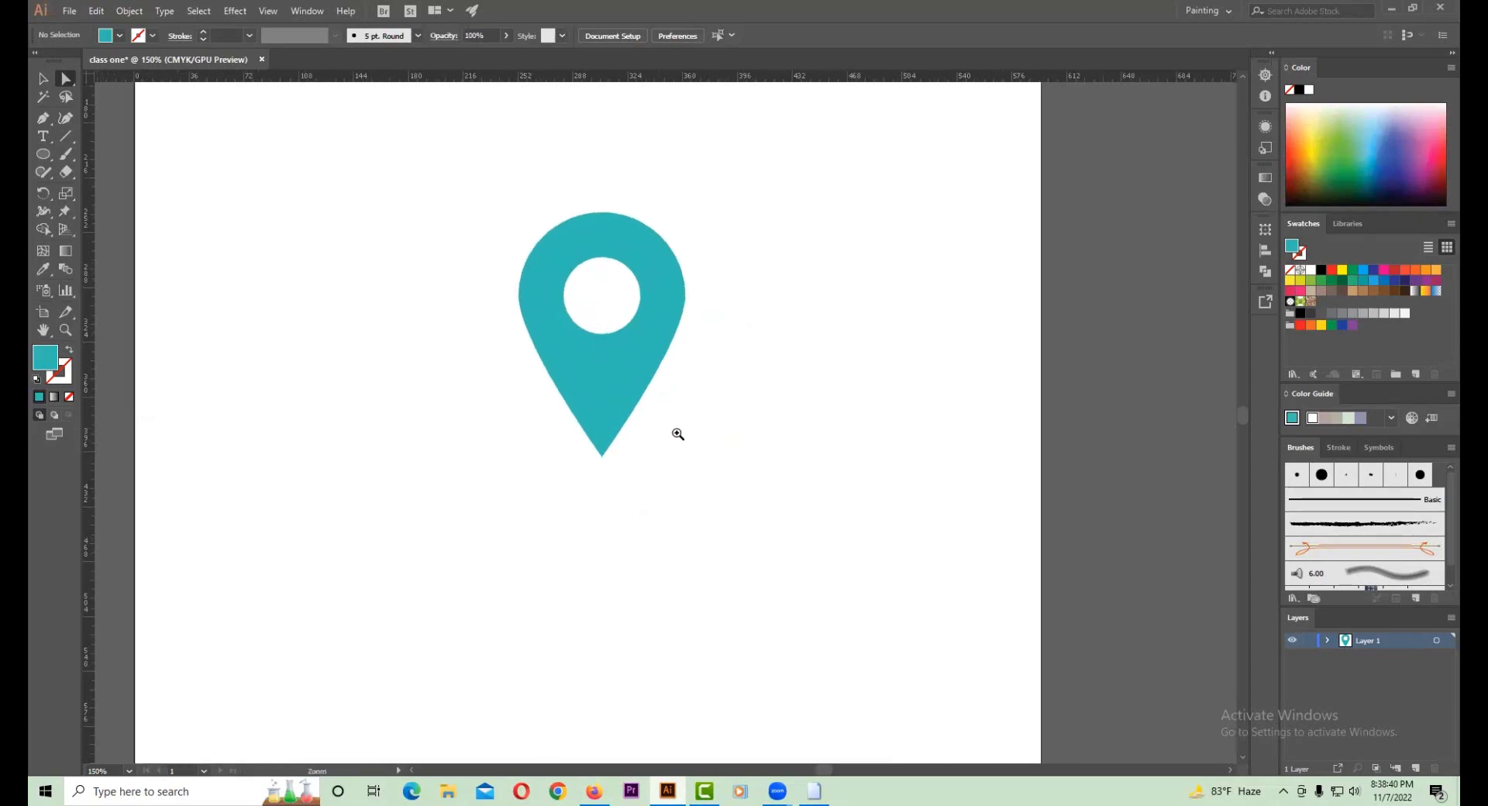
{"action": "scroll", "coordinate": [677, 432], "scroll_direction": "down", "scroll_amount": 1}
{"action": "scroll", "coordinate": [641, 419], "scroll_direction": "down", "scroll_amount": 1}
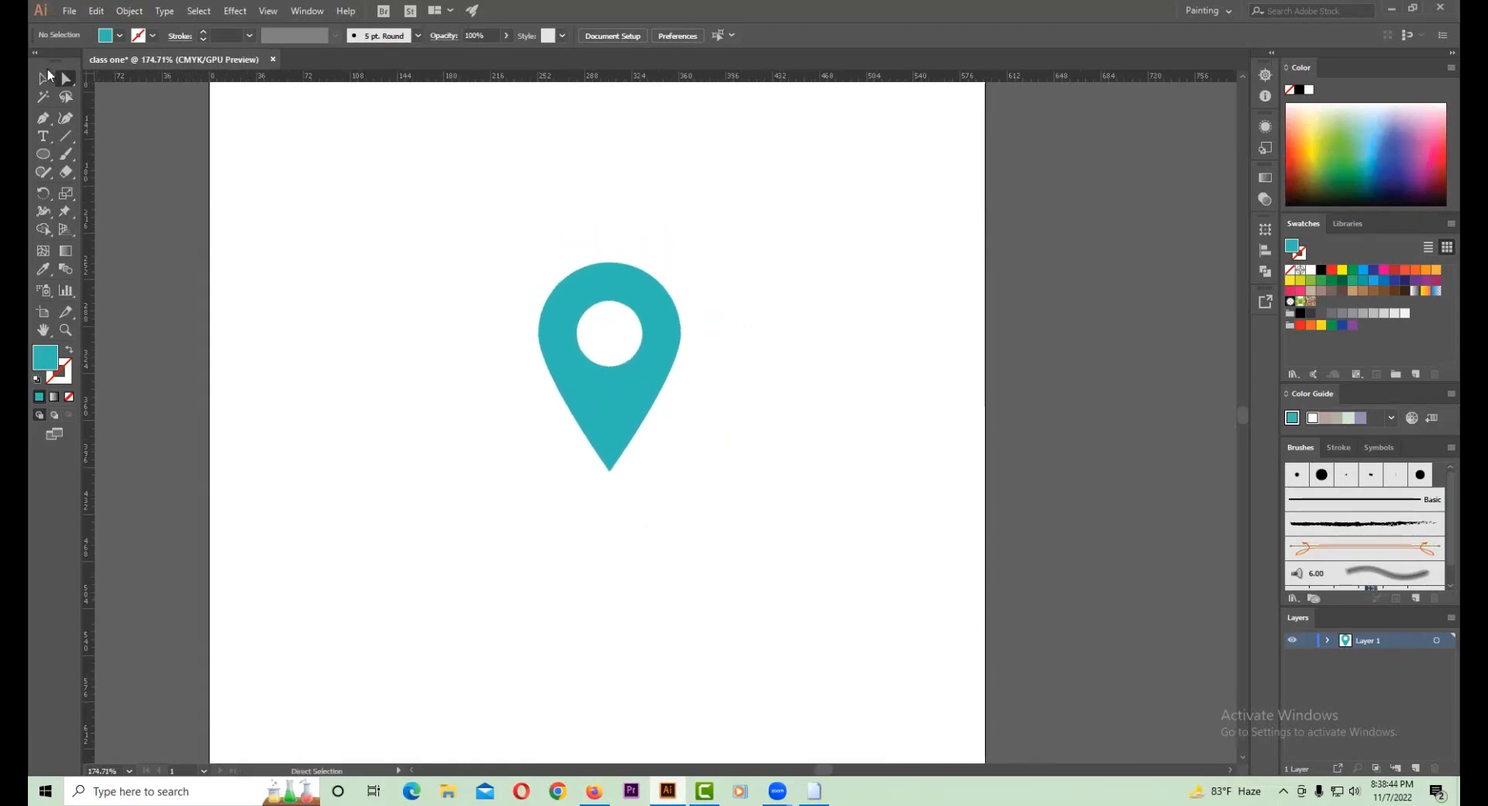
- Reposition the pin on the artboard and raise its bottom point to shorten the tip
{"action": "left_click", "coordinate": [43, 78]}
{"action": "left_click", "coordinate": [602, 409]}
{"action": "mouse_move", "coordinate": [603, 409]}
{"action": "left_mouse_down"}
{"action": "mouse_move", "coordinate": [473, 342]}
{"action": "mouse_move", "coordinate": [622, 407]}
{"action": "left_mouse_up"}
{"action": "left_click", "coordinate": [579, 379]}
{"action": "key", "text": "z"}
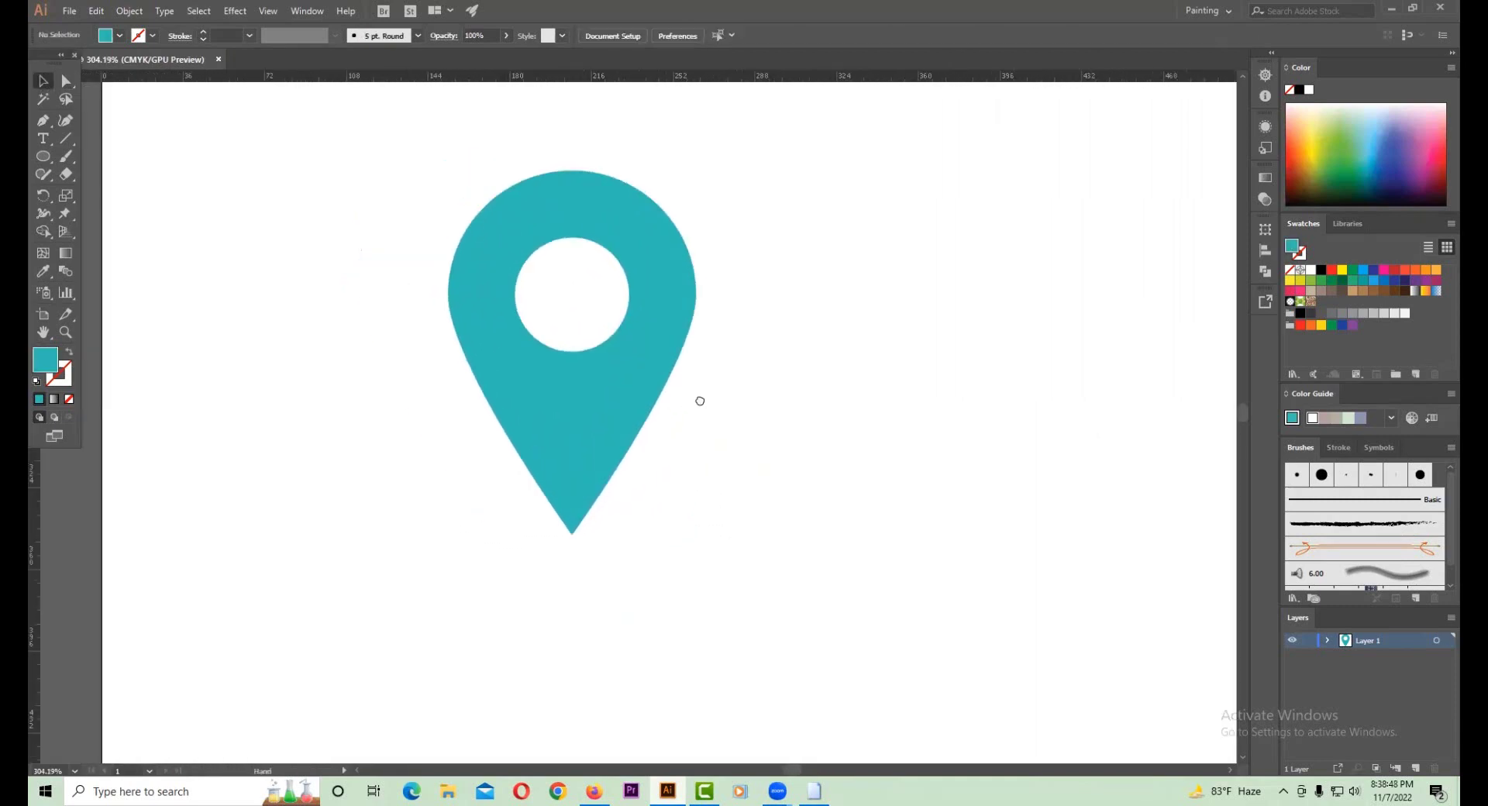
{"action": "left_click", "coordinate": [44, 80]}
{"action": "left_click_drag", "start_coordinate": [608, 540], "coordinate": [611, 499]}
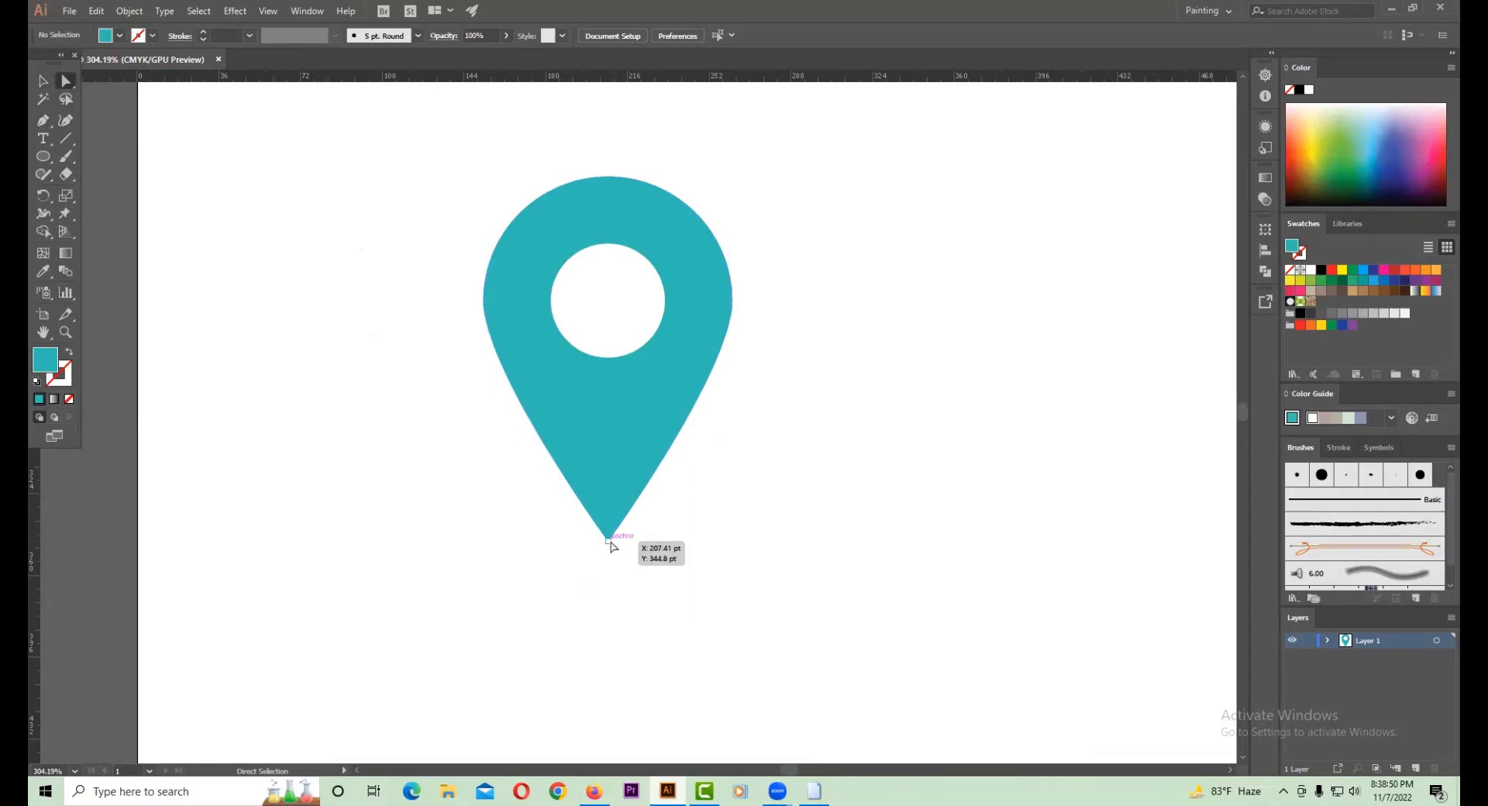
{"action": "left_click", "coordinate": [610, 496]}
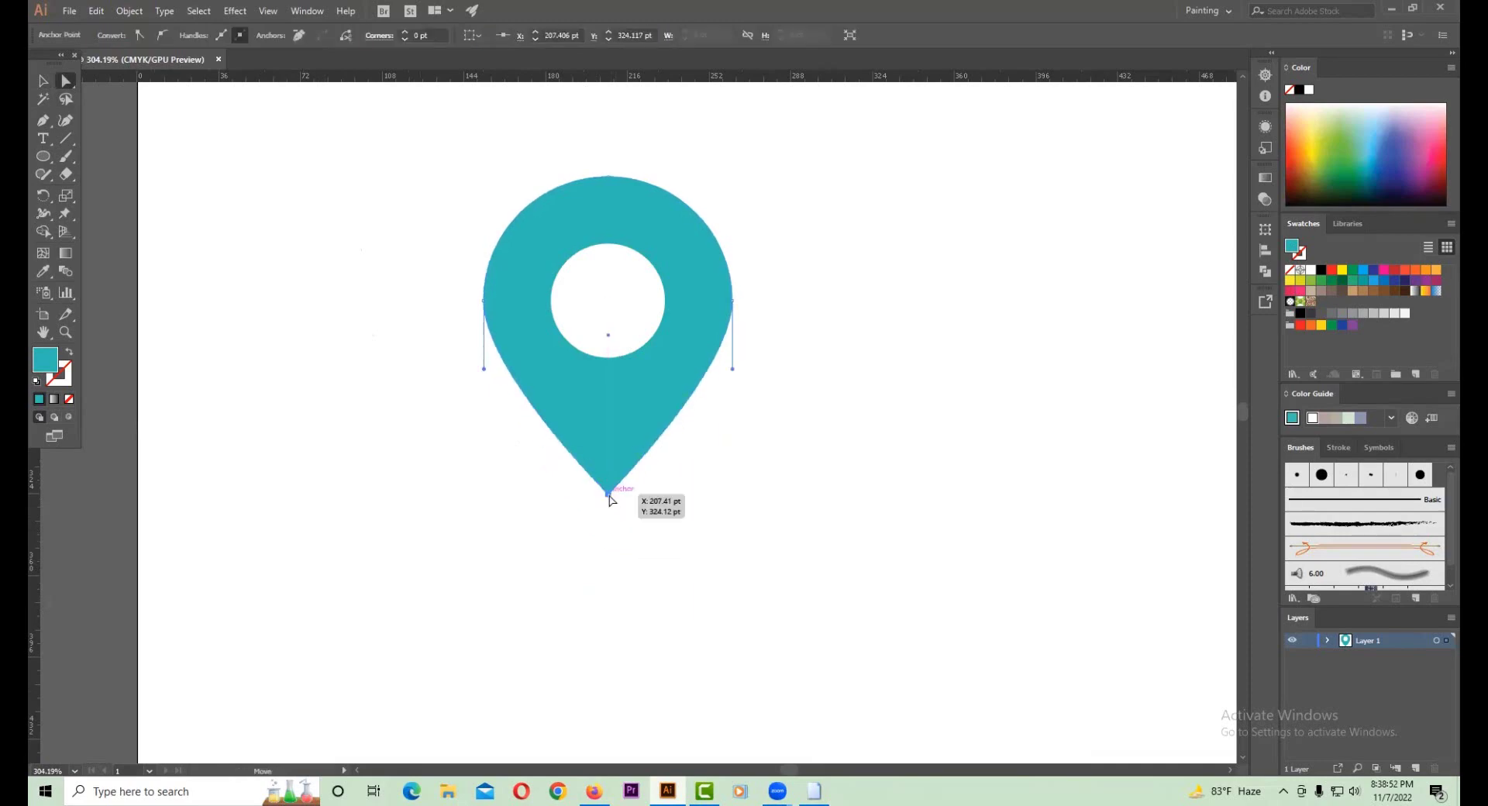
{"action": "left_click", "coordinate": [670, 530]}
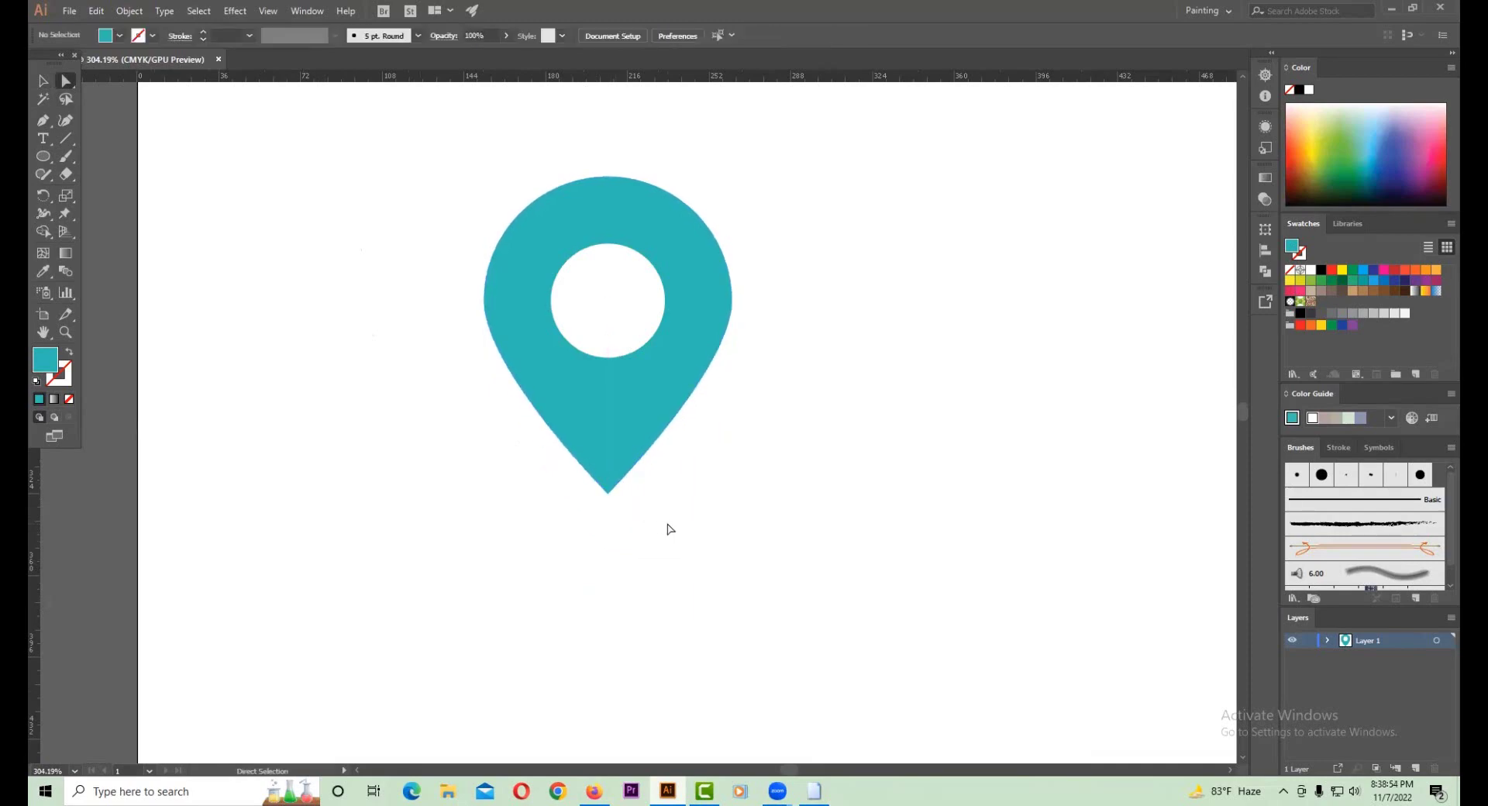
{"action": "scroll", "coordinate": [647, 374], "scroll_direction": "down", "scroll_amount": 3}
{"action": "scroll", "coordinate": [651, 410], "scroll_direction": "up", "scroll_amount": 1}
{"action": "scroll", "coordinate": [654, 441], "scroll_direction": "up", "scroll_amount": 1}
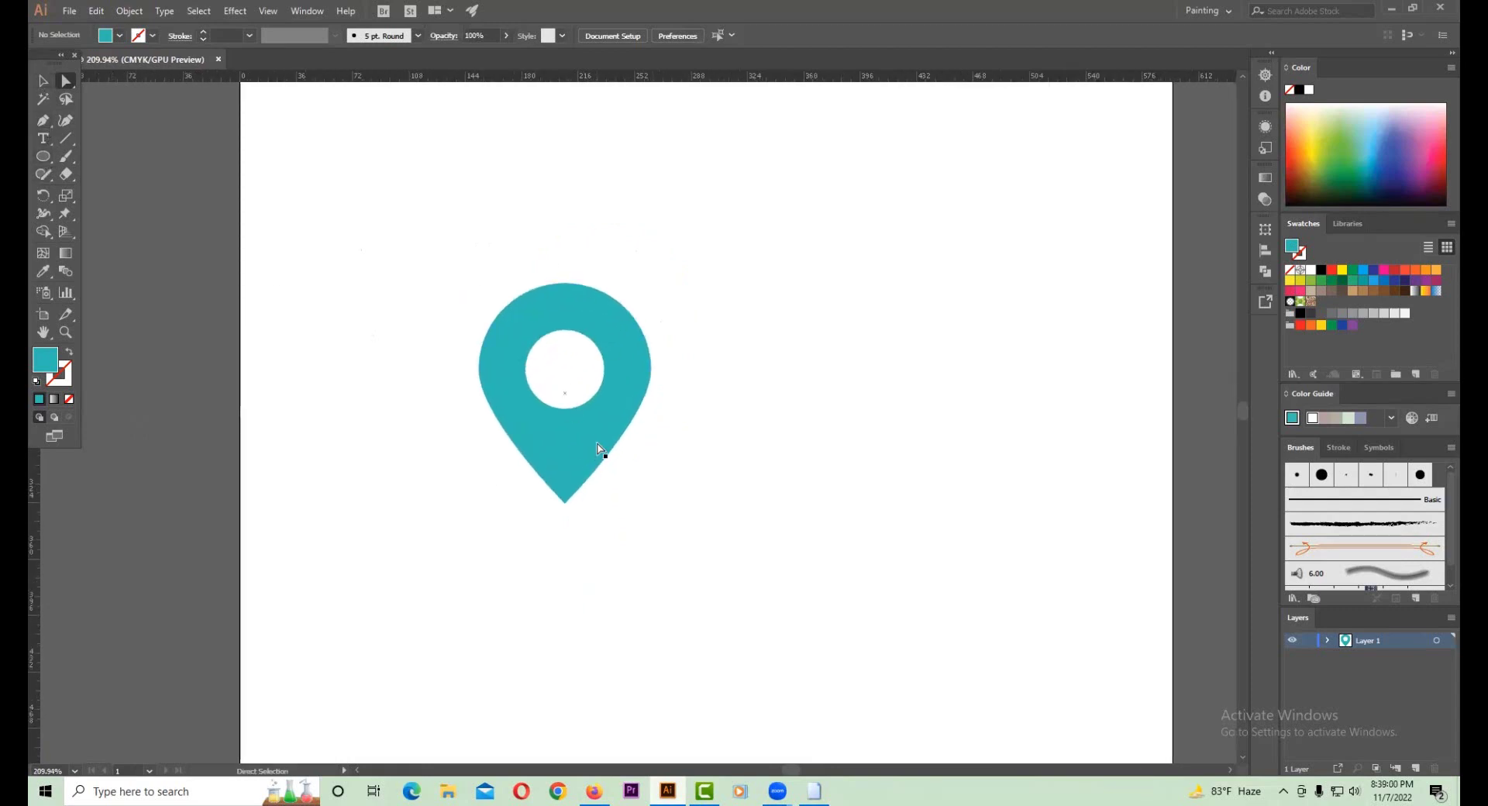
- Browse Google Images check-mark results, ending on the light-blue check-circle icon preview
{"action": "left_click", "coordinate": [593, 790]}
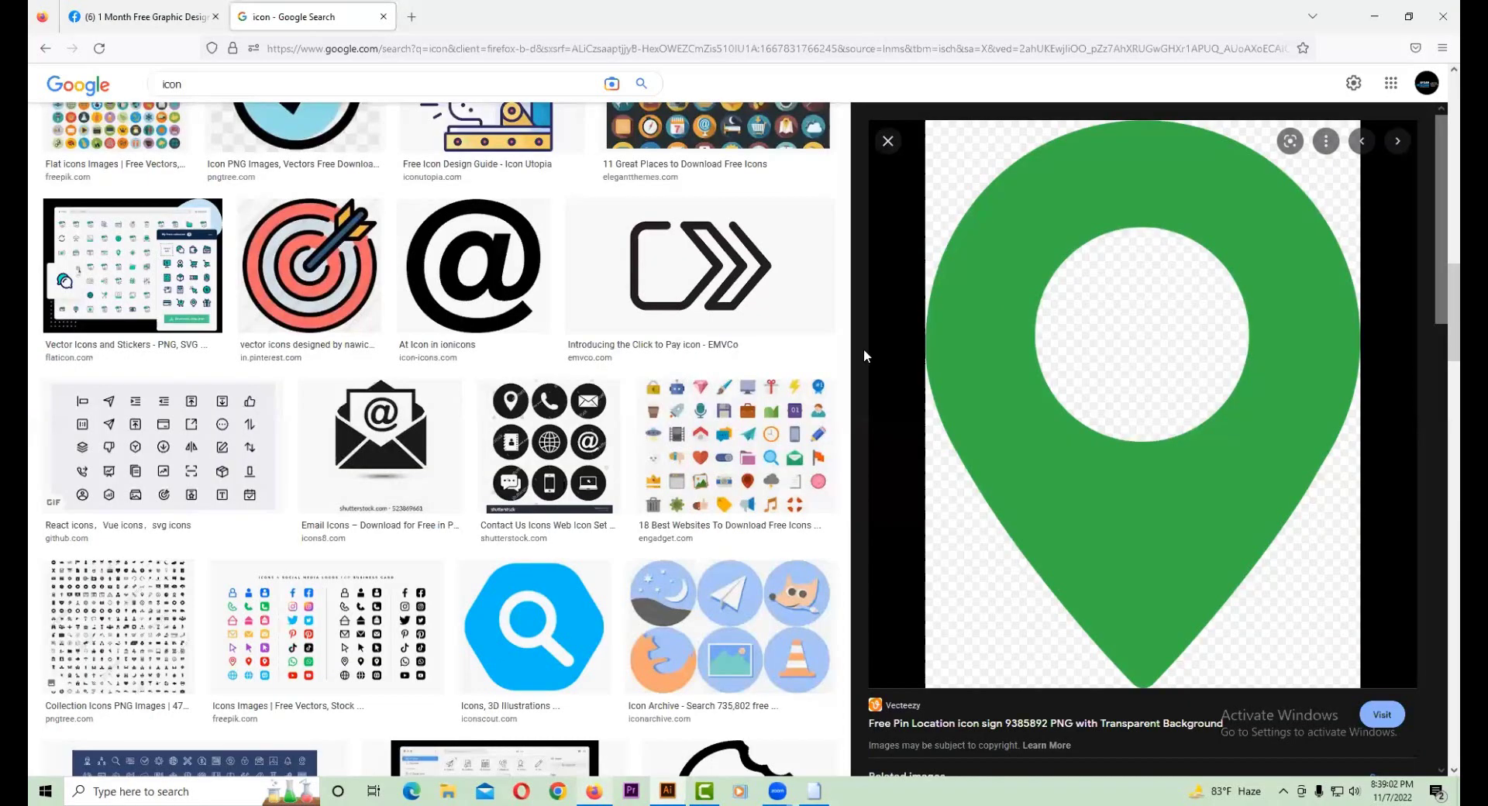
{"action": "scroll", "coordinate": [621, 349], "scroll_direction": "up", "scroll_amount": 4}
{"action": "left_click", "coordinate": [295, 388]}
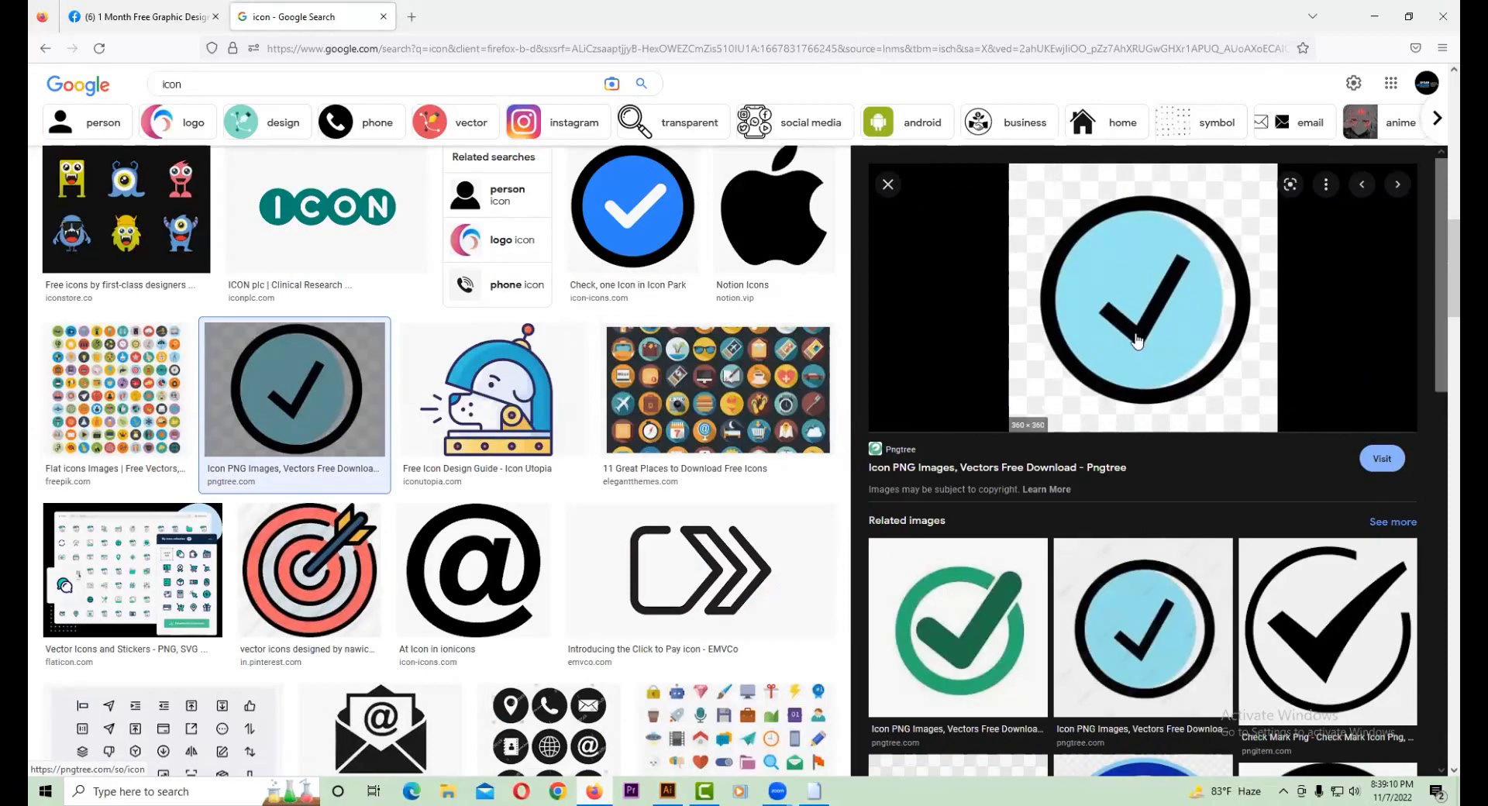
{"action": "key", "text": "Left"}
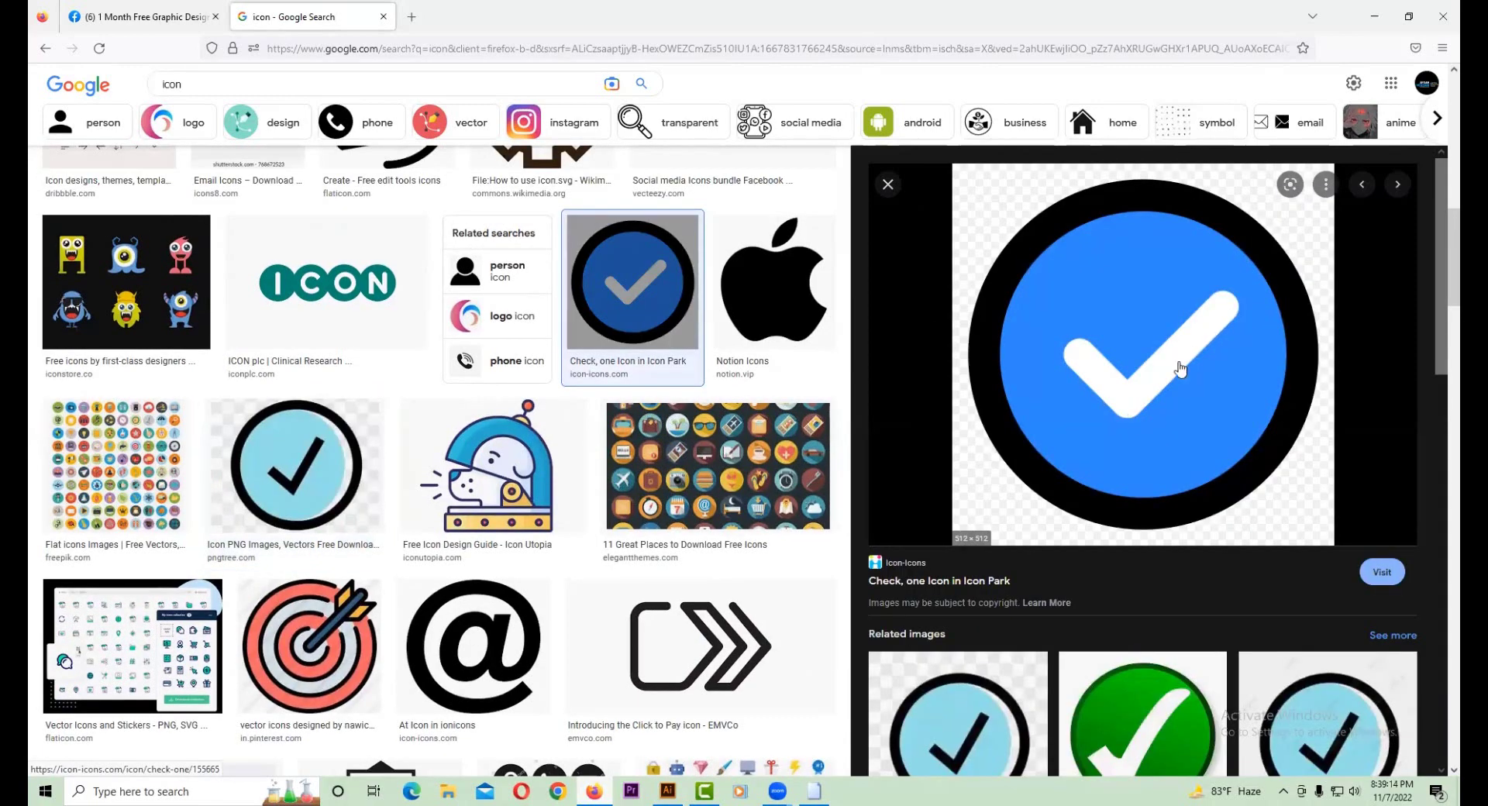
{"action": "scroll", "coordinate": [1180, 370], "scroll_direction": "down", "scroll_amount": 4}
{"action": "scroll", "coordinate": [1147, 370], "scroll_direction": "down", "scroll_amount": 4}
{"action": "left_click", "coordinate": [1042, 368]}
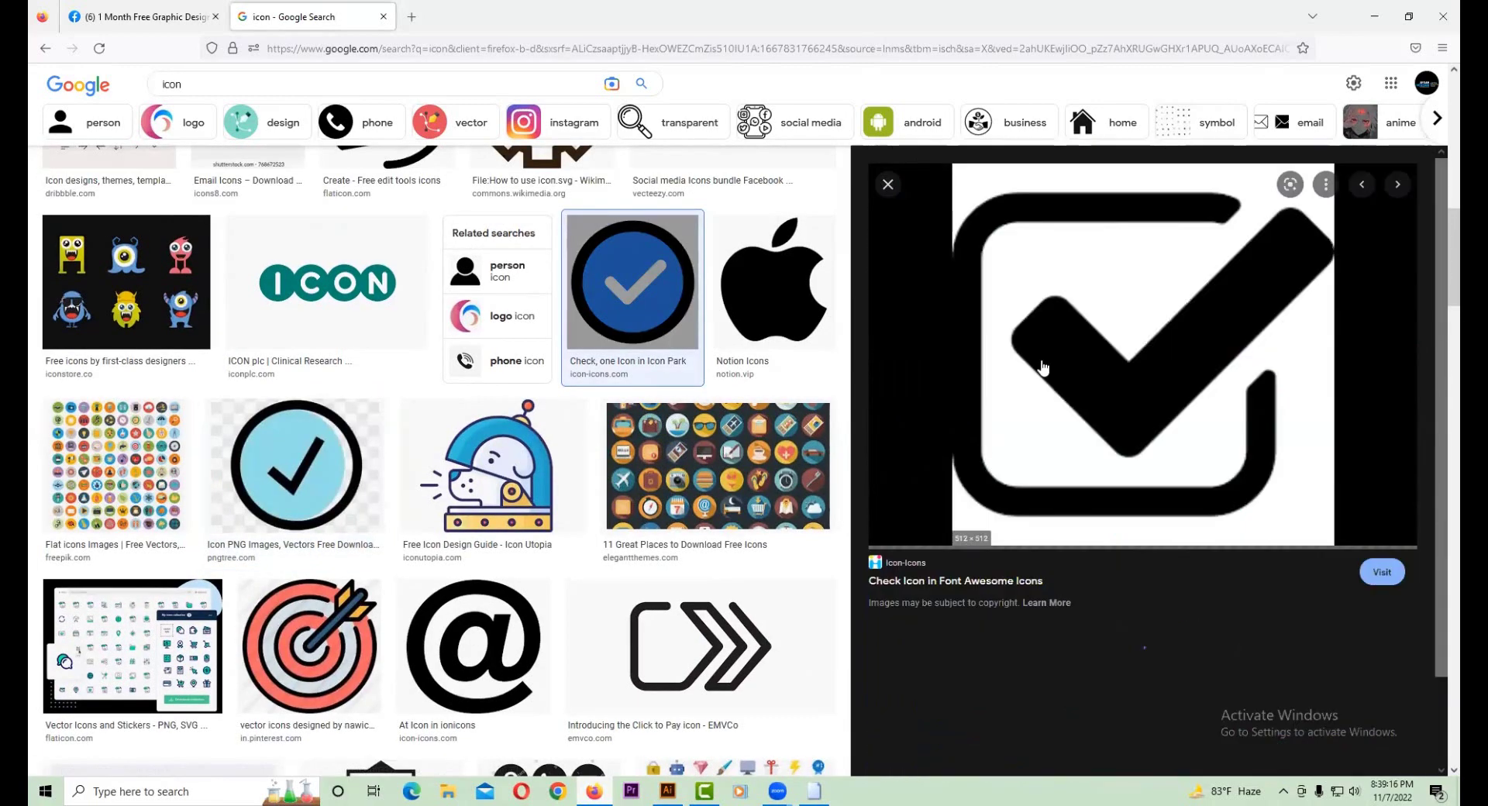
{"action": "scroll", "coordinate": [1256, 302], "scroll_direction": "down", "scroll_amount": 3}
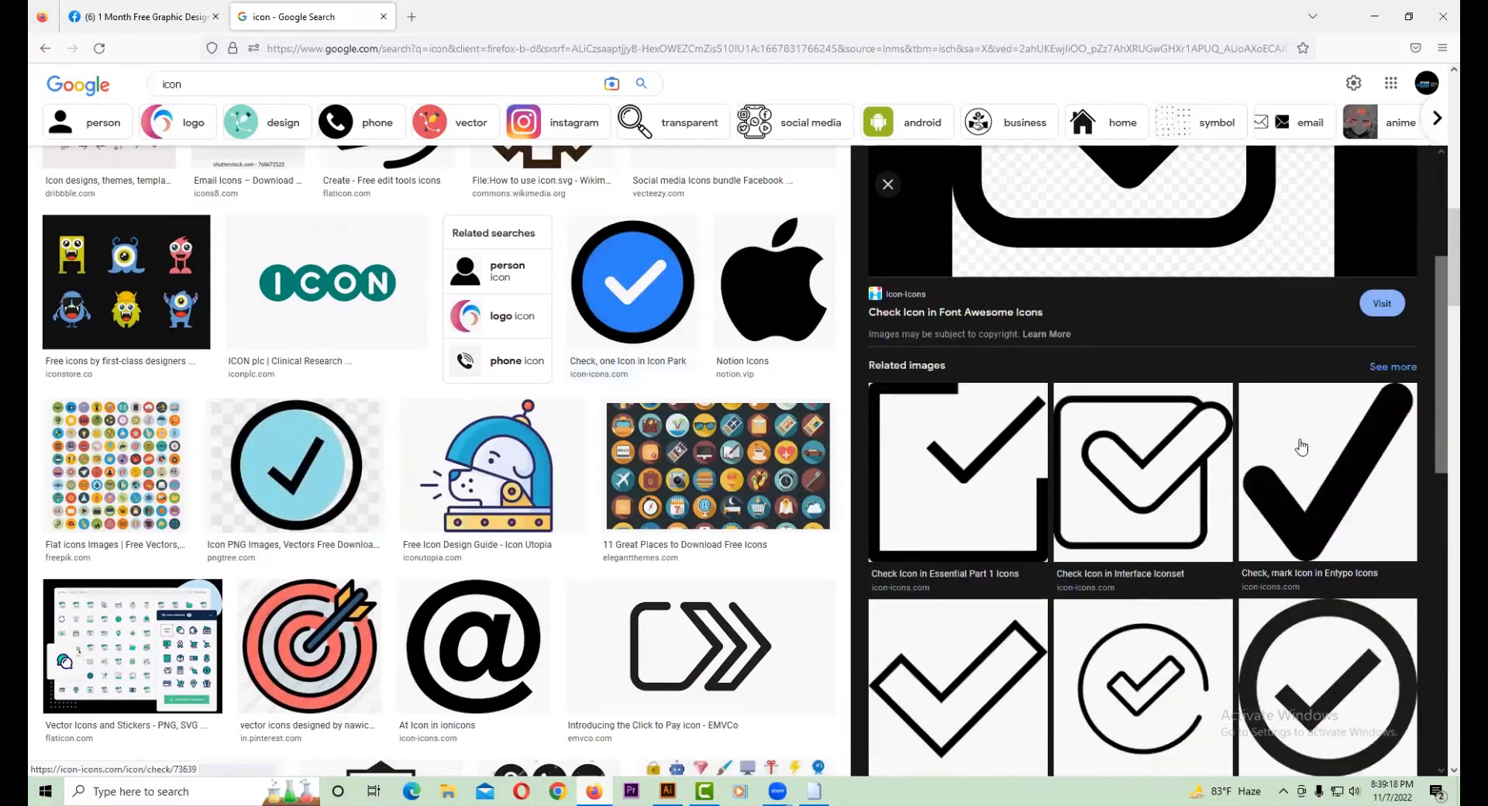
{"action": "left_click", "coordinate": [1302, 447]}
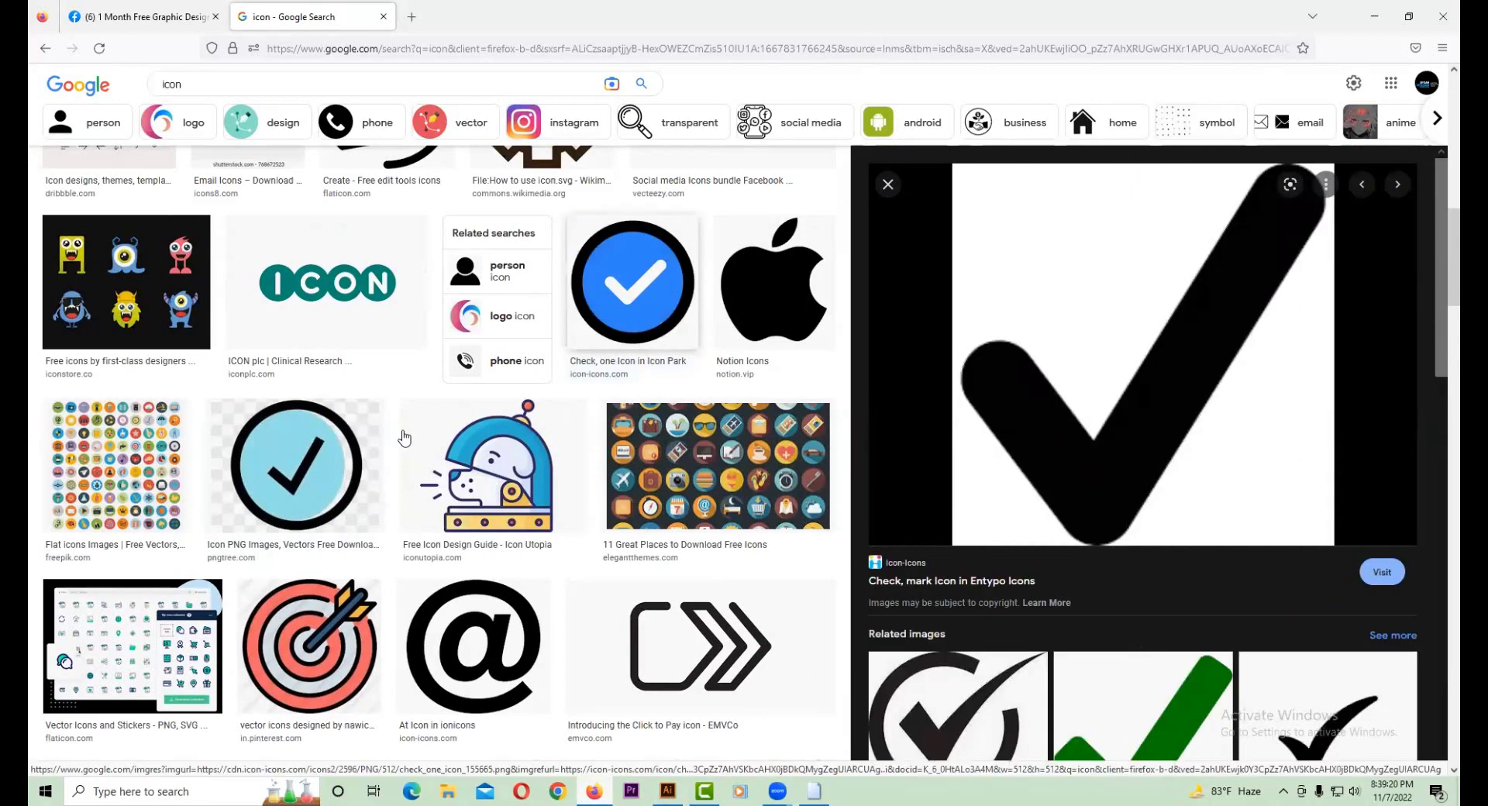
{"action": "left_click", "coordinate": [294, 465]}
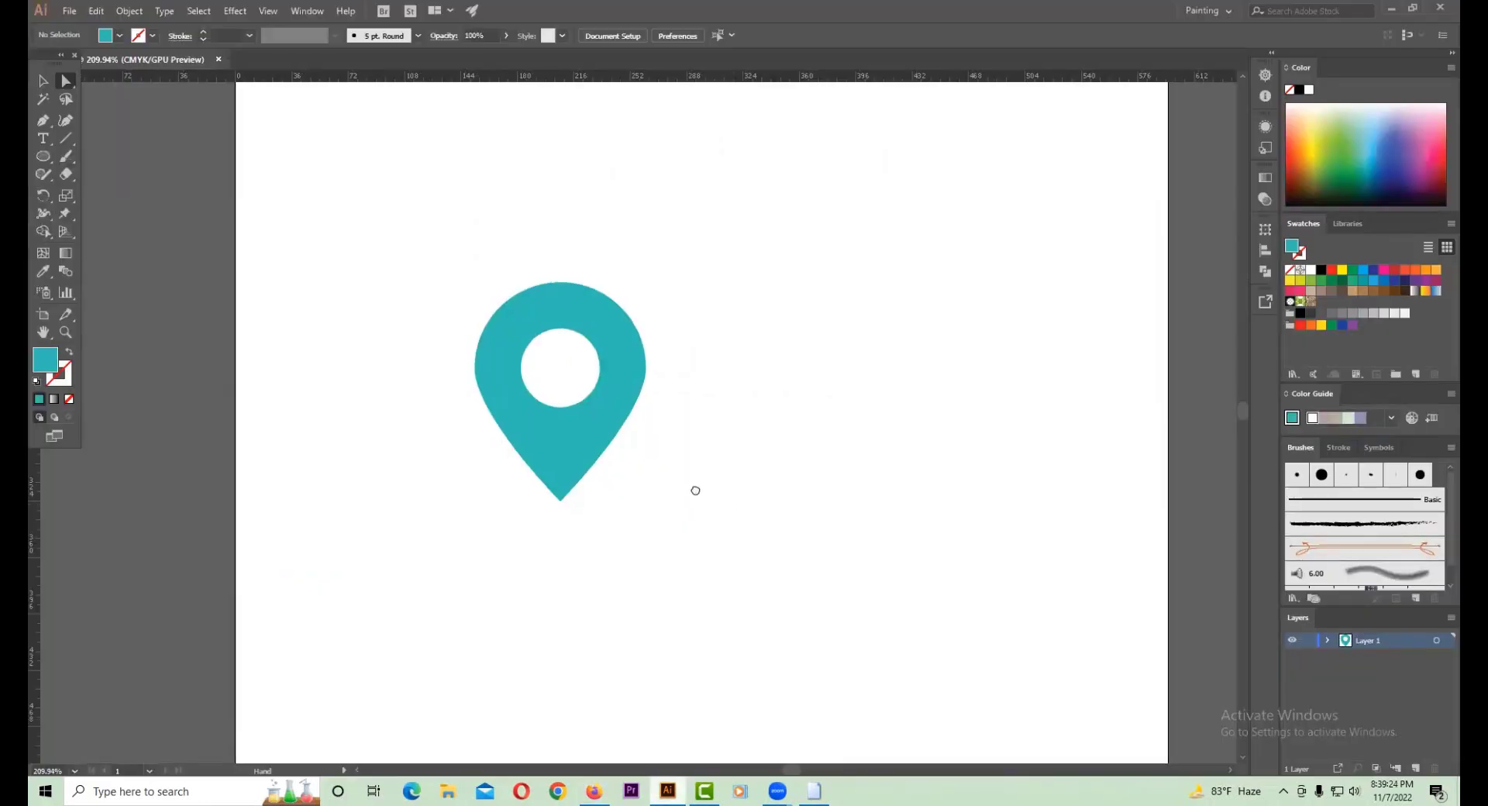
{"action": "left_click_drag", "start_coordinate": [45, 161], "coordinate": [140, 155]}
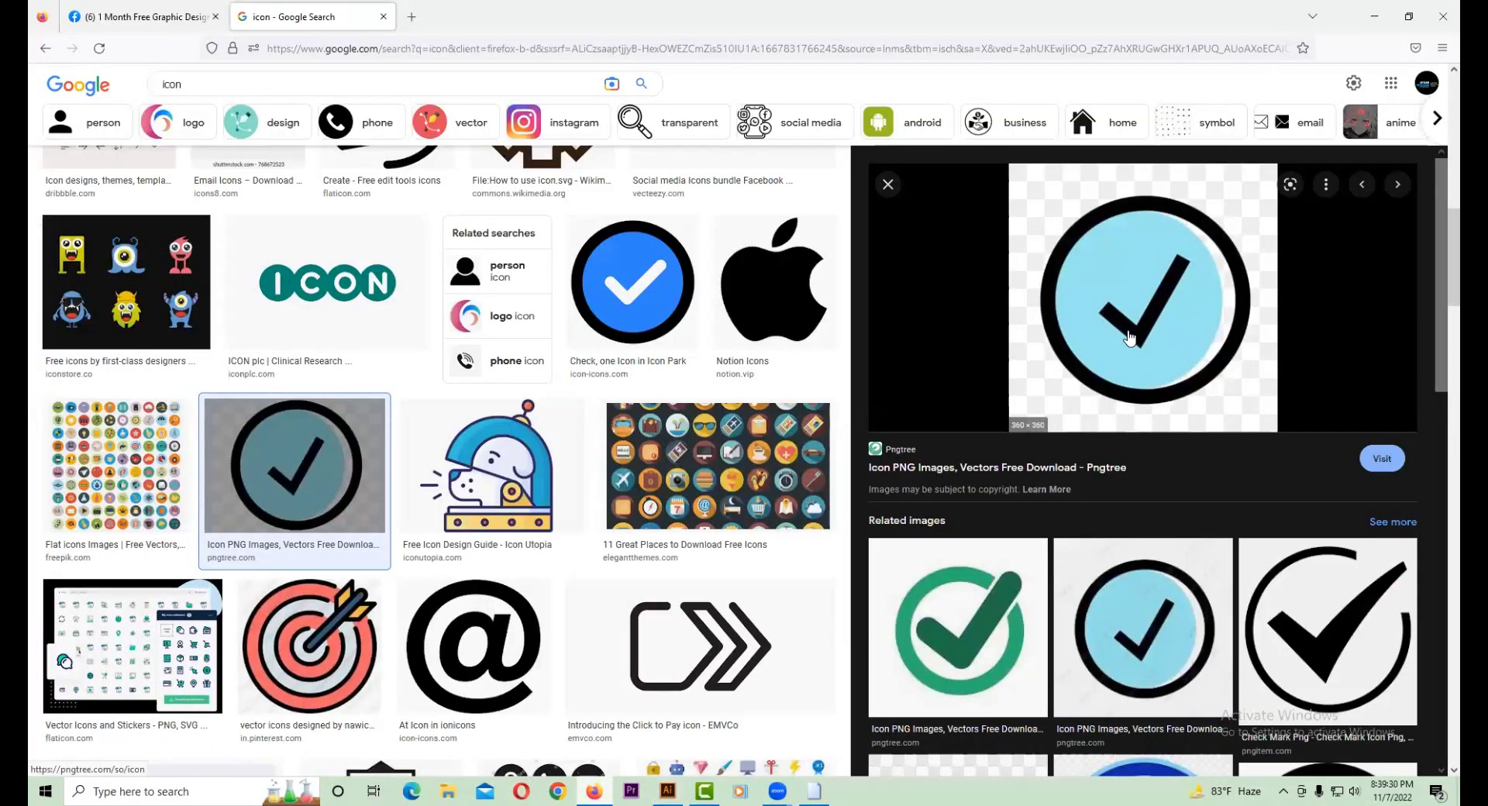
- Draw a thin horizontal rectangle to the right of the teal pin
{"action": "left_click", "coordinate": [667, 790]}
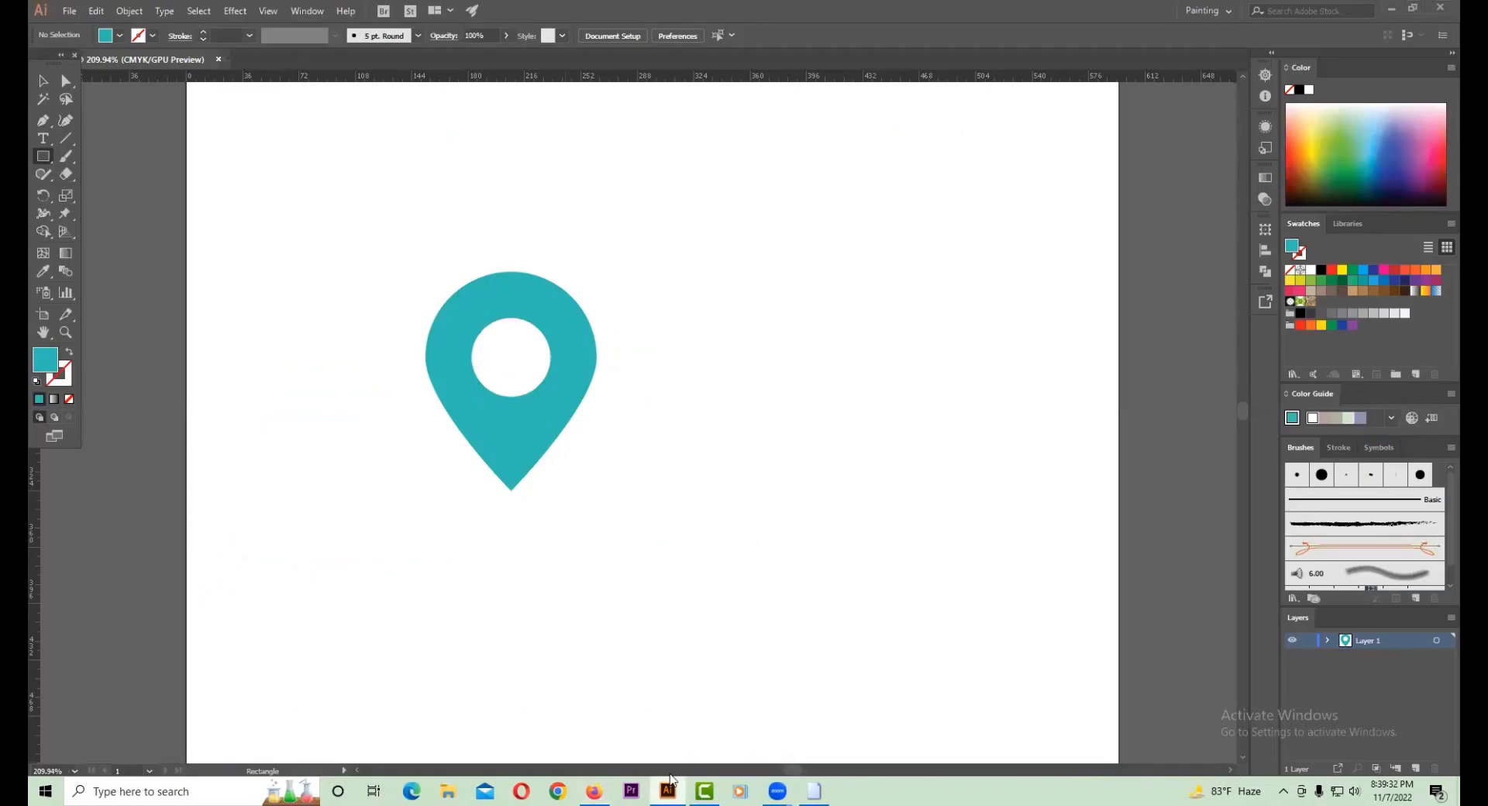
{"action": "left_click_drag", "start_coordinate": [43, 156], "coordinate": [86, 156]}
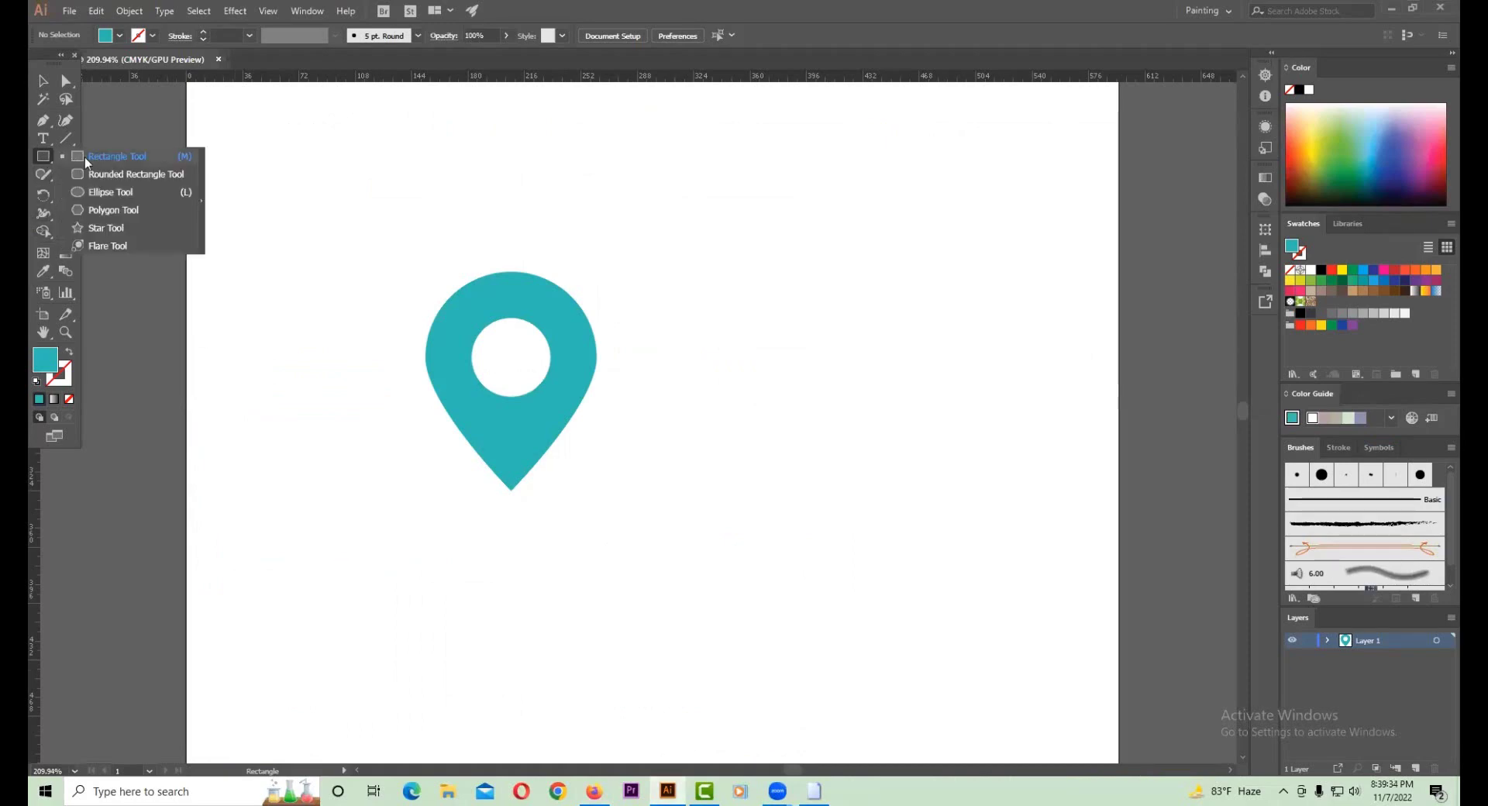
{"action": "left_click_drag", "start_coordinate": [688, 370], "coordinate": [909, 392]}
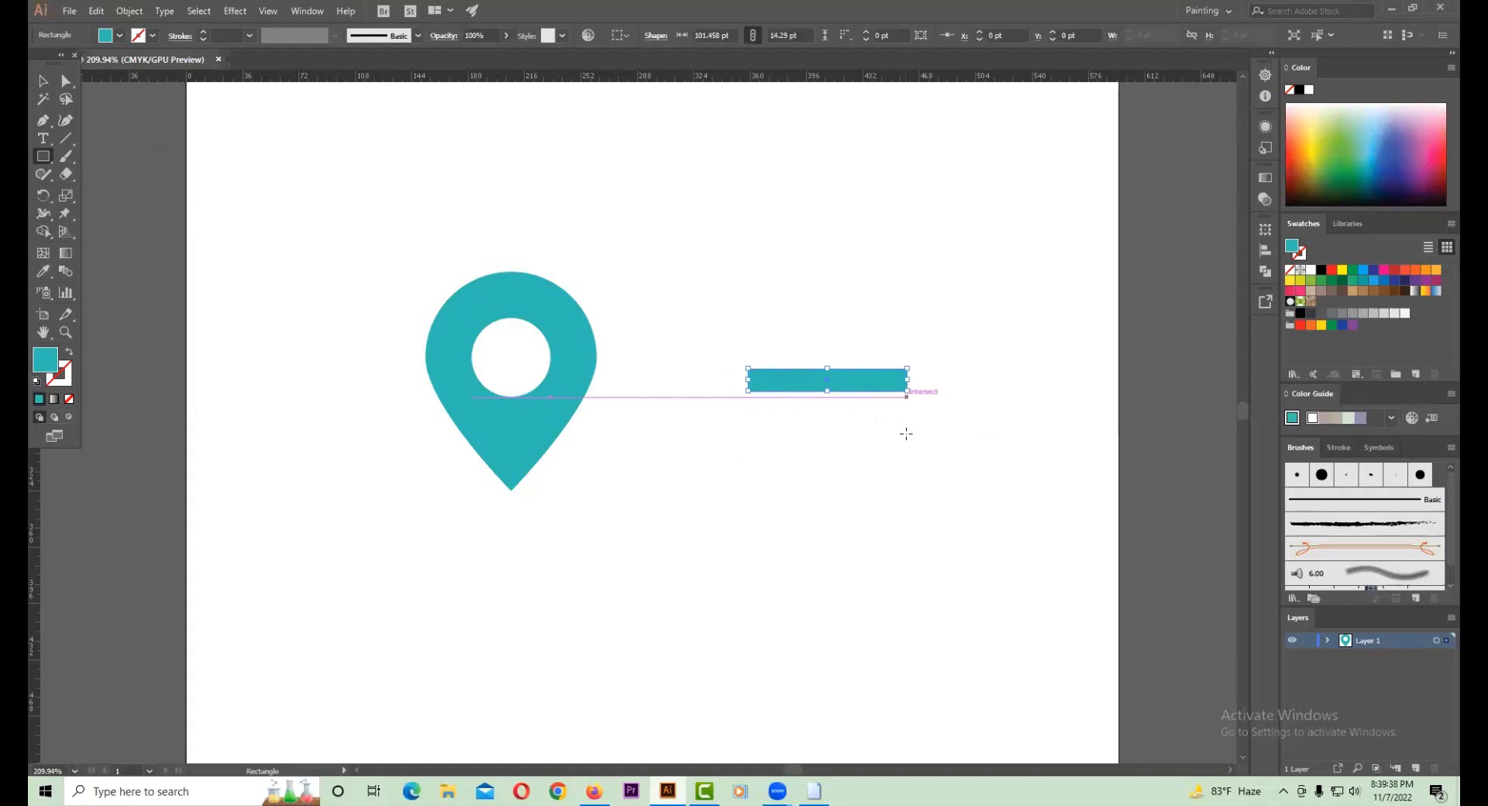
- Change the bar's fill from teal to green in the Color Picker
{"action": "double_click", "coordinate": [45, 360]}
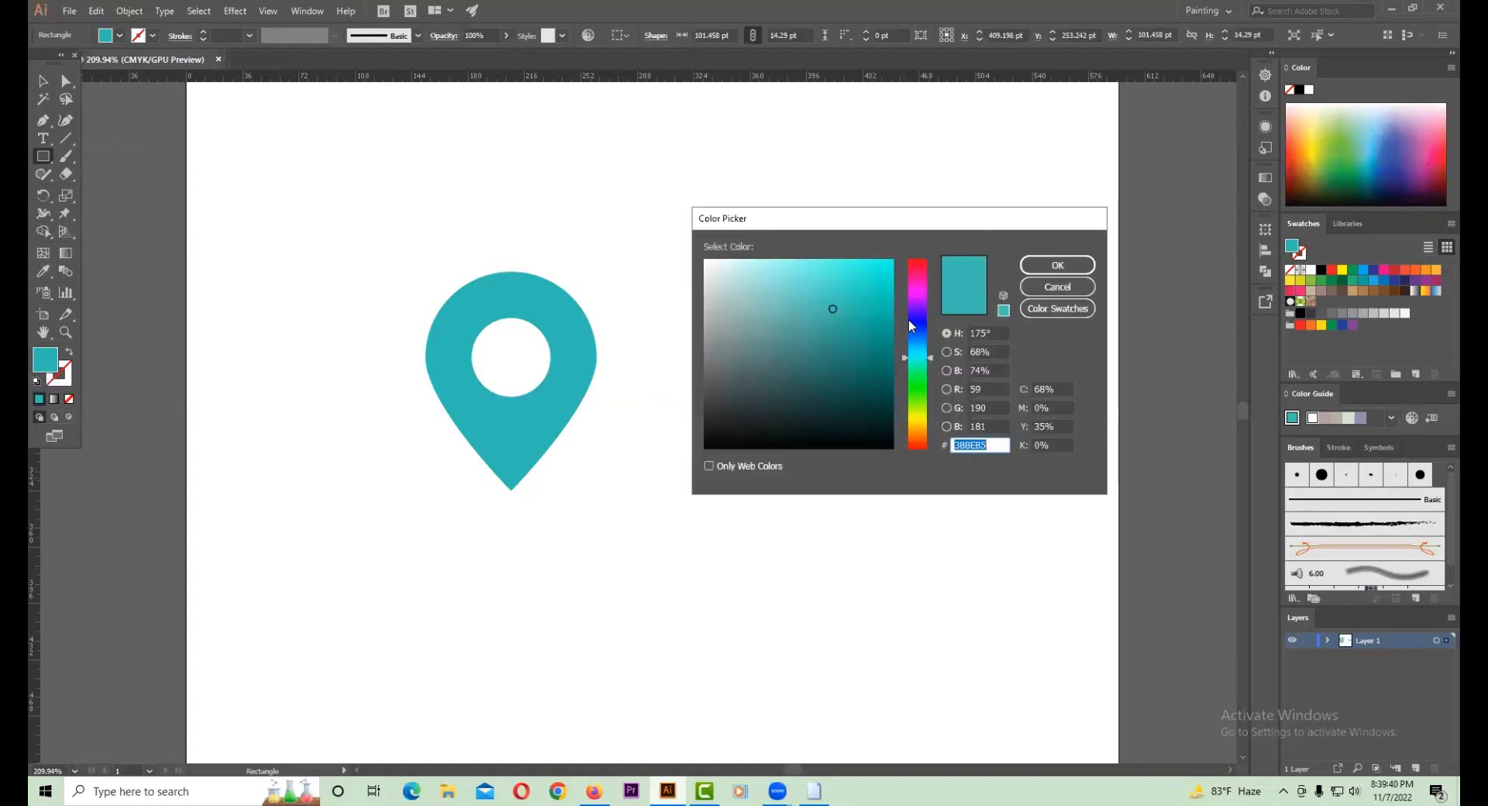
{"action": "mouse_move", "coordinate": [911, 326]}
{"action": "left_mouse_down"}
{"action": "mouse_move", "coordinate": [928, 438]}
{"action": "mouse_move", "coordinate": [921, 343]}
{"action": "mouse_move", "coordinate": [918, 395]}
{"action": "left_mouse_up"}
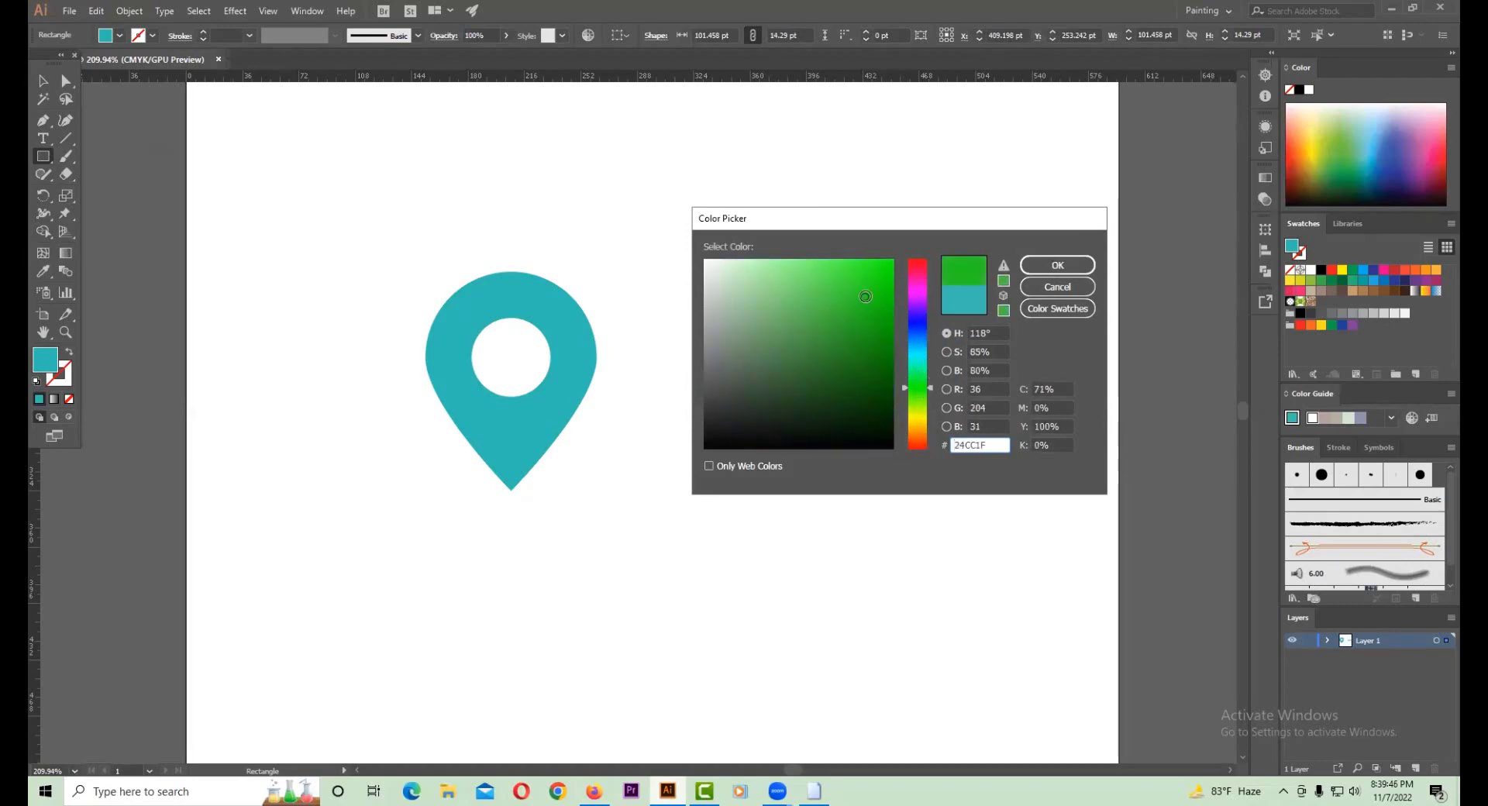
{"action": "left_click", "coordinate": [1058, 265]}
{"action": "key", "text": "v"}
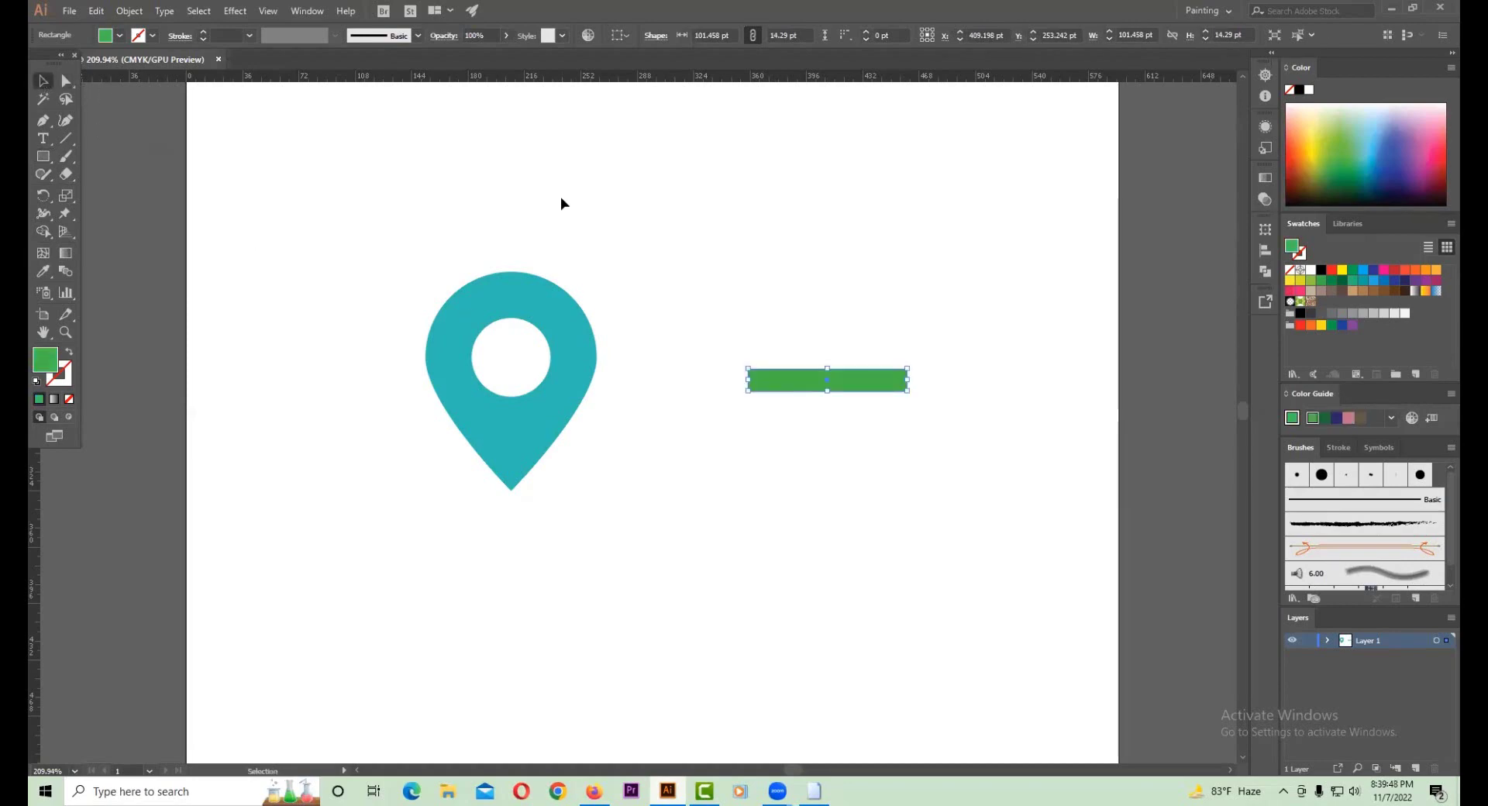
{"action": "left_click", "coordinate": [864, 412]}
{"action": "scroll", "coordinate": [822, 407], "scroll_direction": "up", "scroll_amount": 2, "text": "alt"}
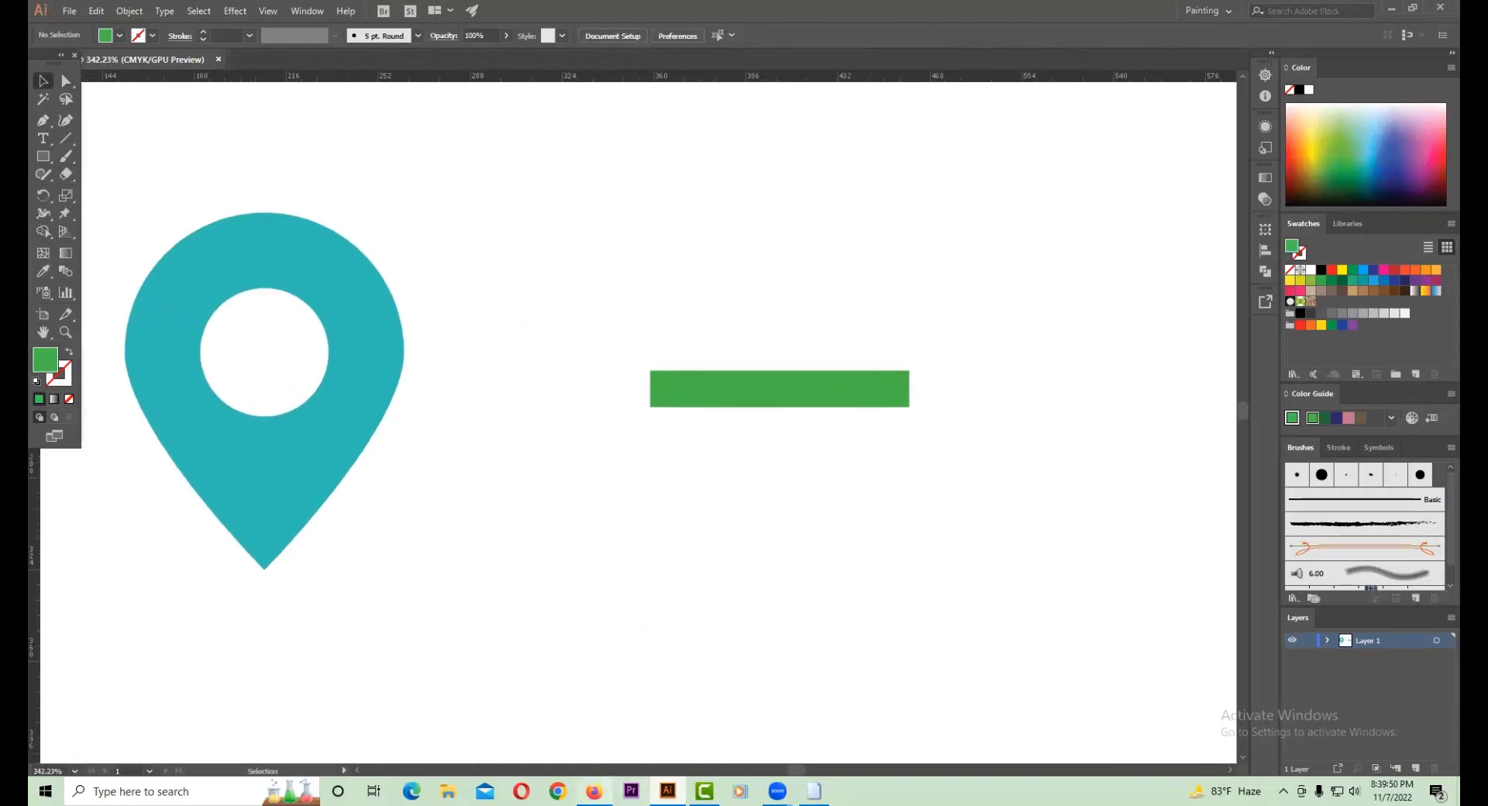
- Alt-drag a copy of the green bar above and rotate the copy to vertical
{"action": "left_click", "coordinate": [594, 792]}
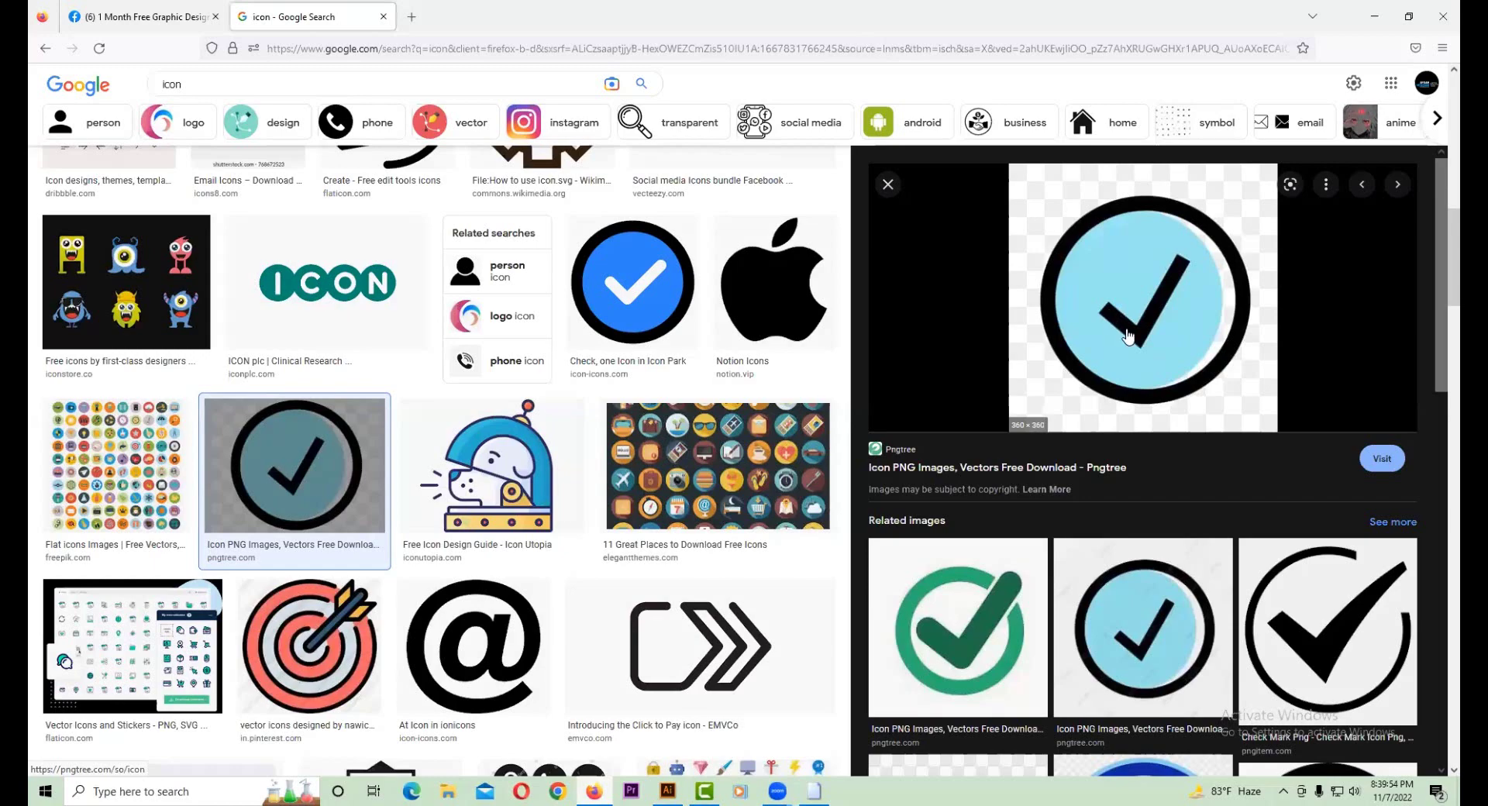
{"action": "key", "text": "alt+Tab"}
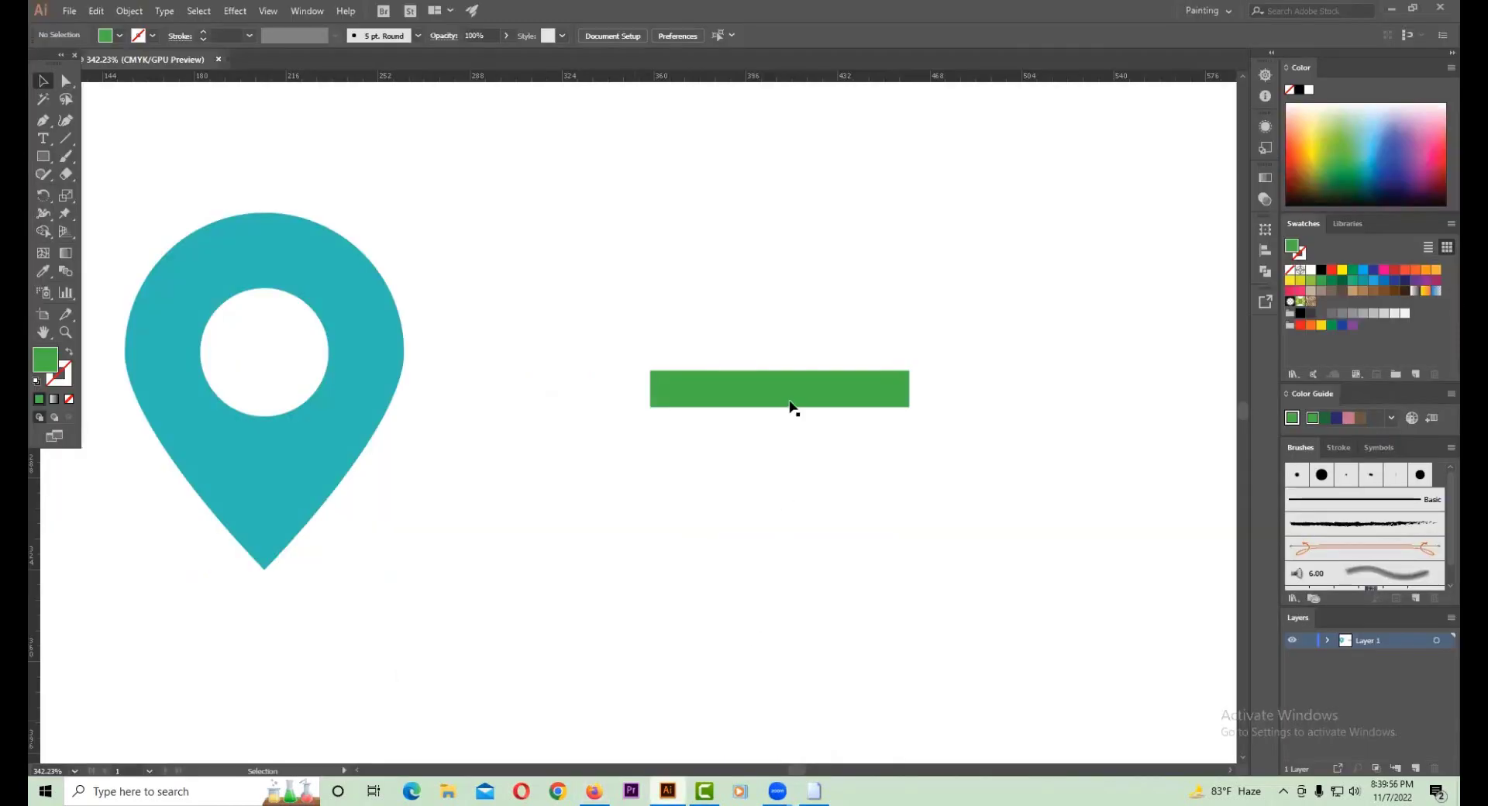
{"action": "left_click_drag", "start_coordinate": [803, 392], "coordinate": [806, 319]}
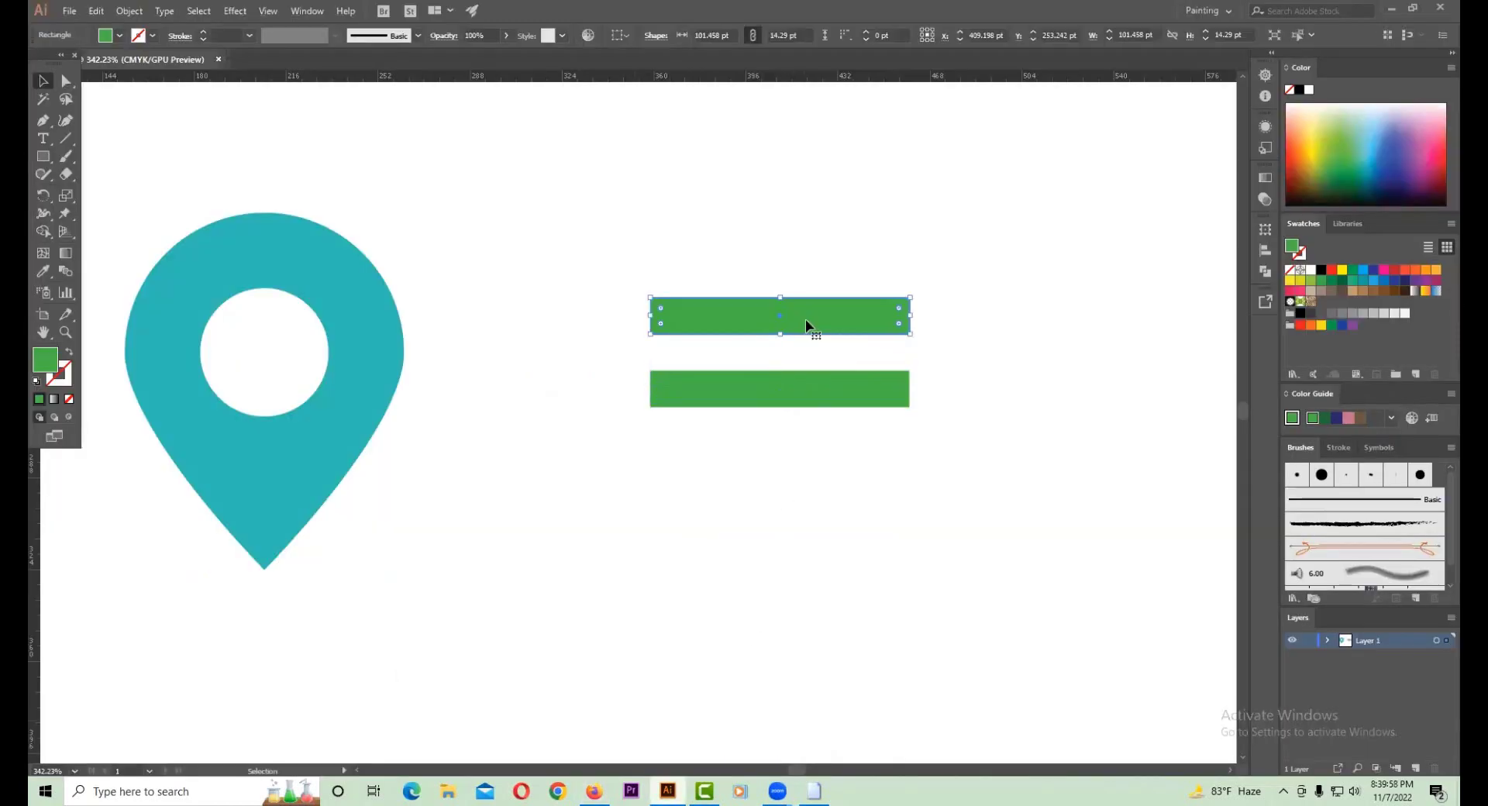
{"action": "left_click", "coordinate": [42, 82]}
{"action": "mouse_move", "coordinate": [908, 332]}
{"action": "left_mouse_down"}
{"action": "mouse_move", "coordinate": [784, 428]}
{"action": "mouse_move", "coordinate": [803, 500]}
{"action": "left_mouse_up"}
{"action": "key", "text": "ctrl+z"}
{"action": "left_click_drag", "start_coordinate": [918, 334], "coordinate": [798, 438]}
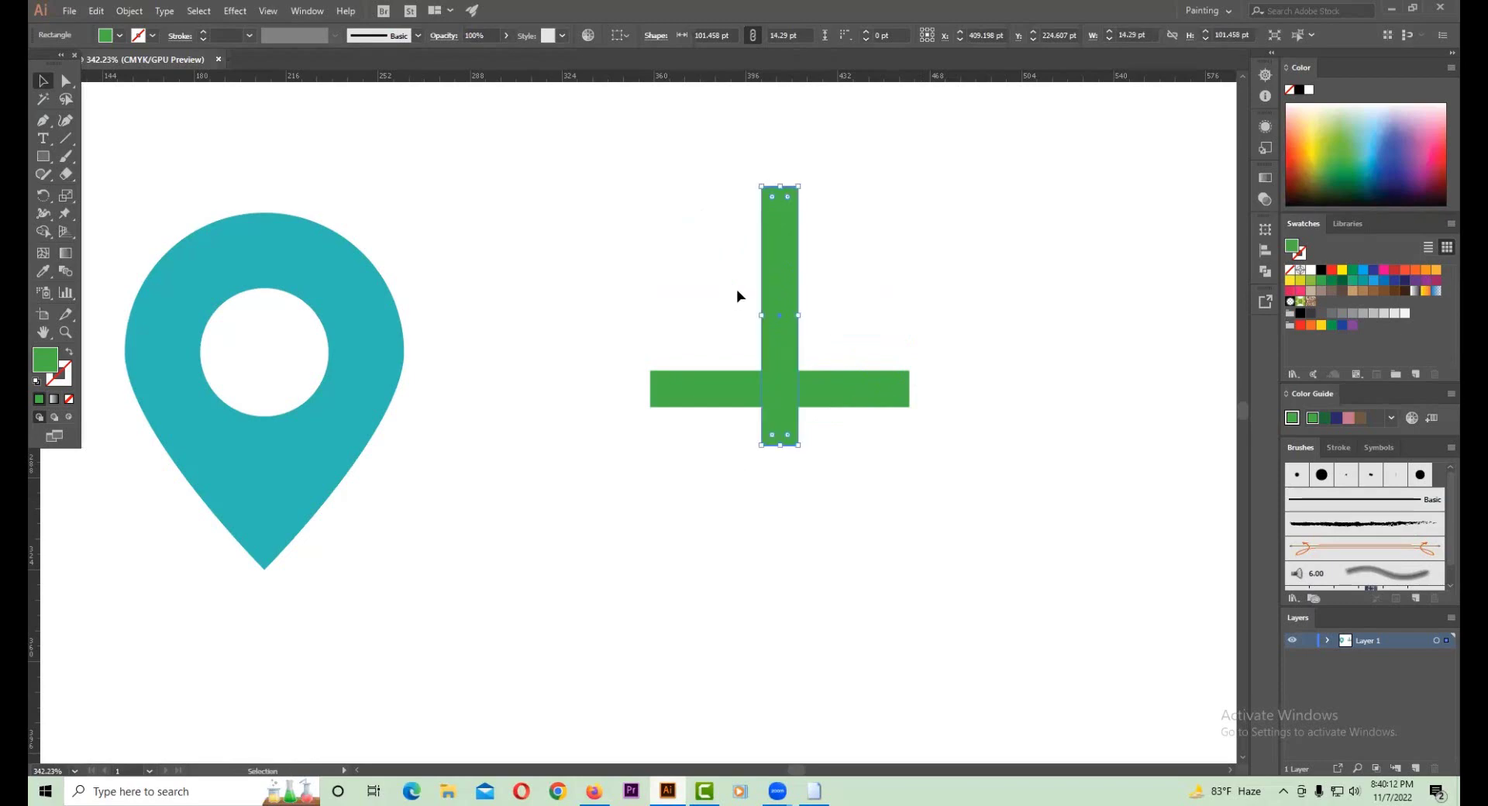
- Shorten the vertical bar and place it at the horizontal bar's left end, forming an L
{"action": "left_click_drag", "start_coordinate": [775, 362], "coordinate": [592, 333]}
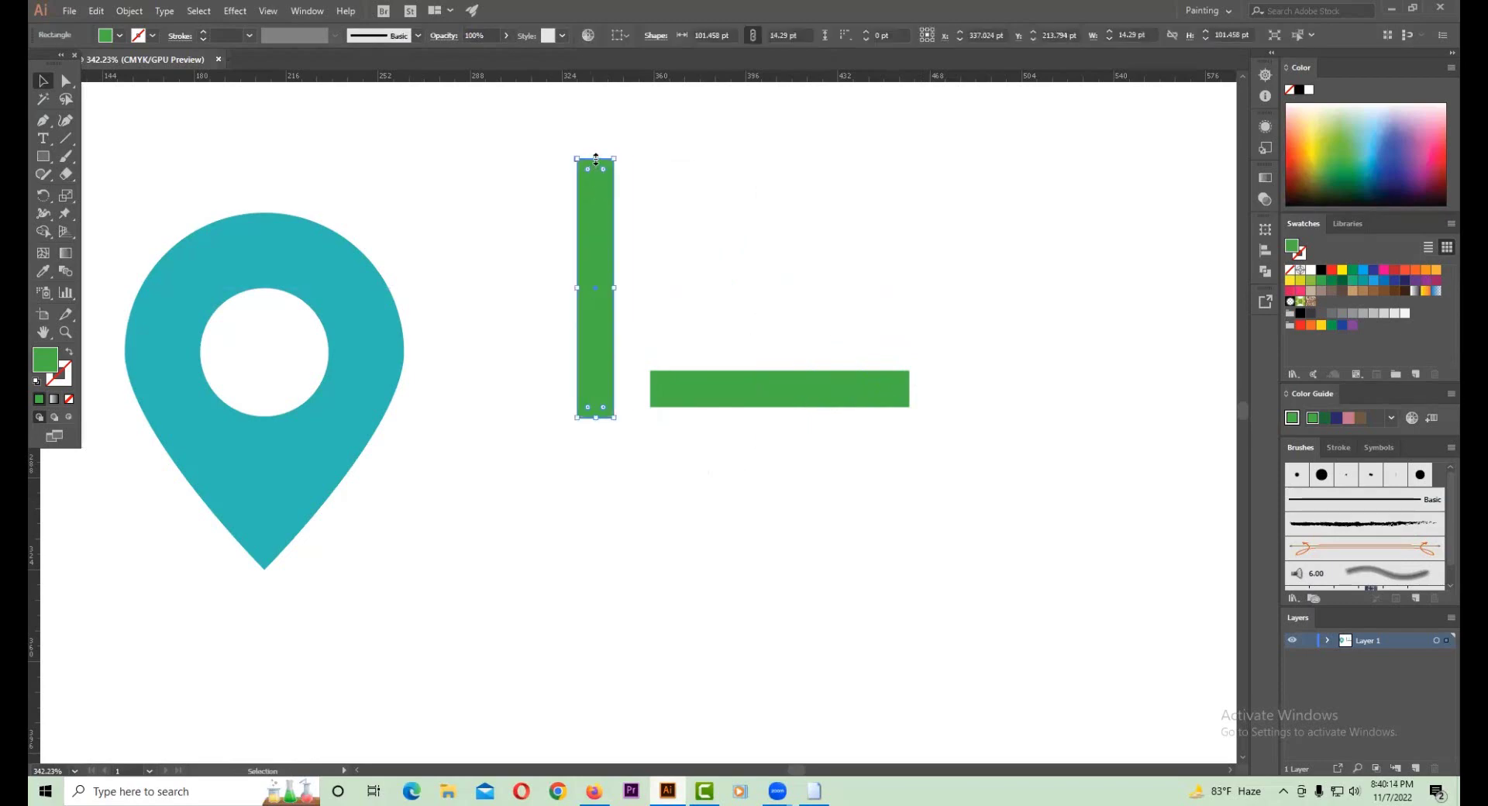
{"action": "left_click_drag", "start_coordinate": [597, 162], "coordinate": [596, 292]}
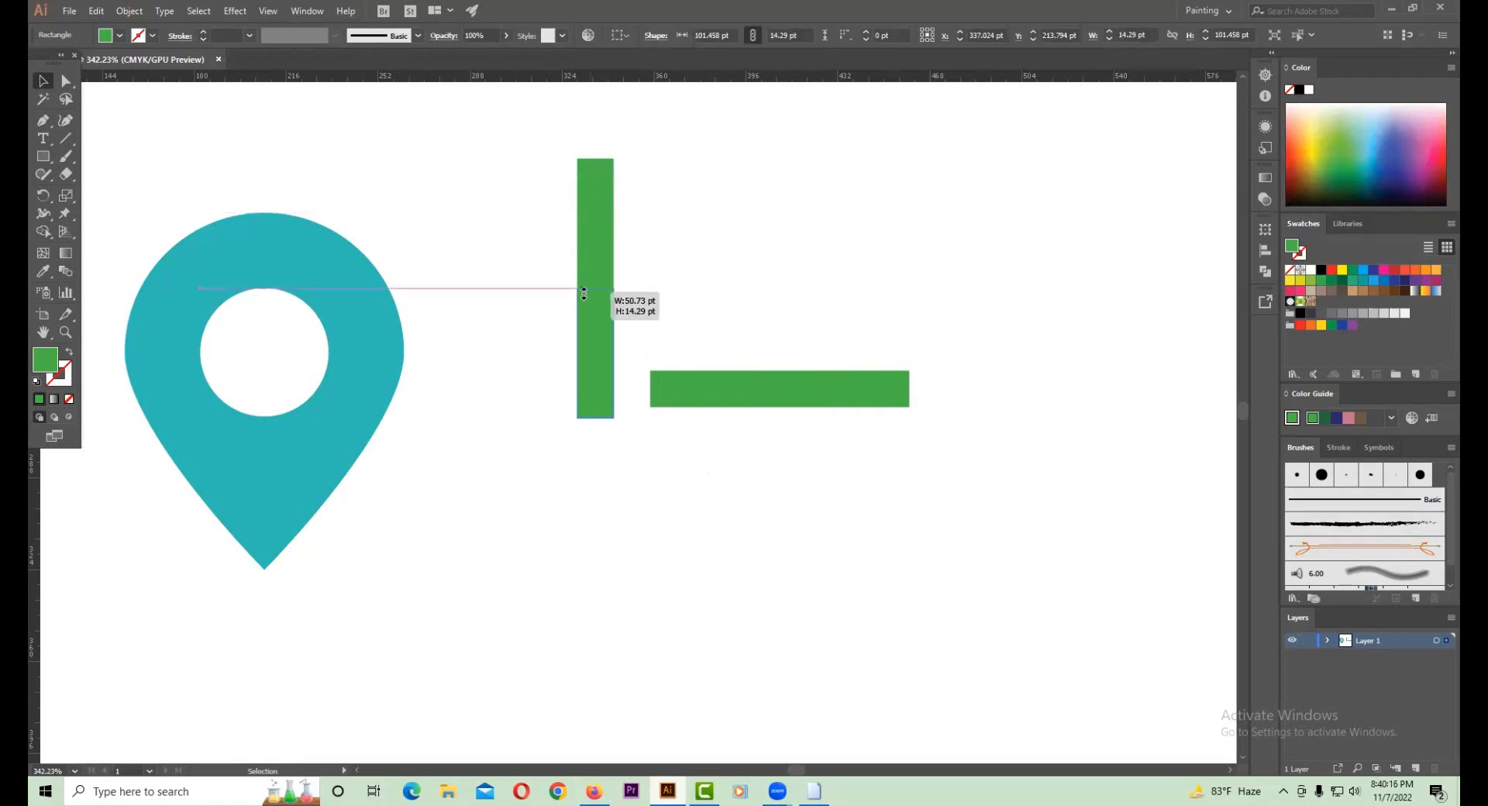
{"action": "left_click", "coordinate": [460, 233]}
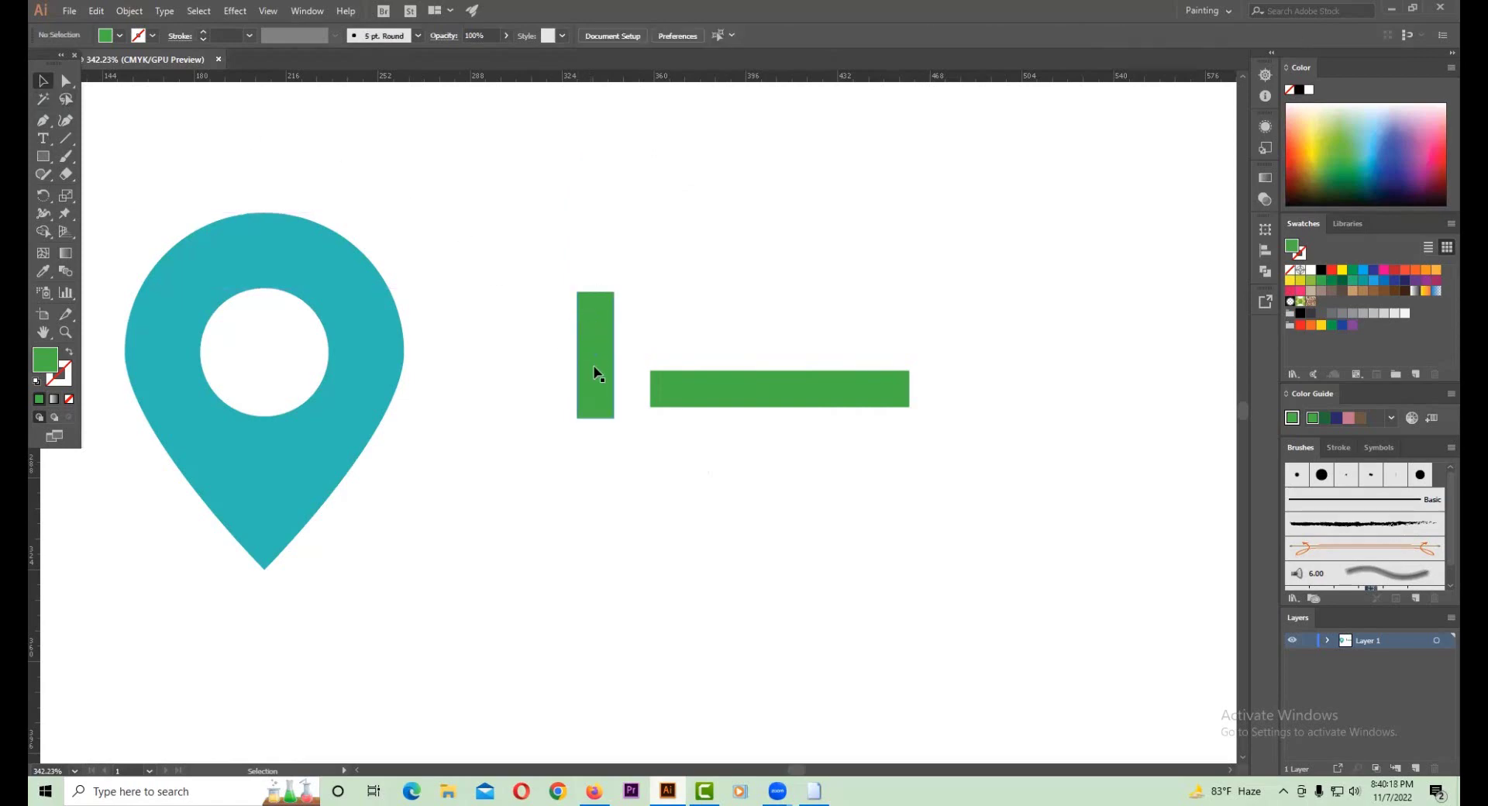
{"action": "left_click_drag", "start_coordinate": [595, 369], "coordinate": [670, 361]}
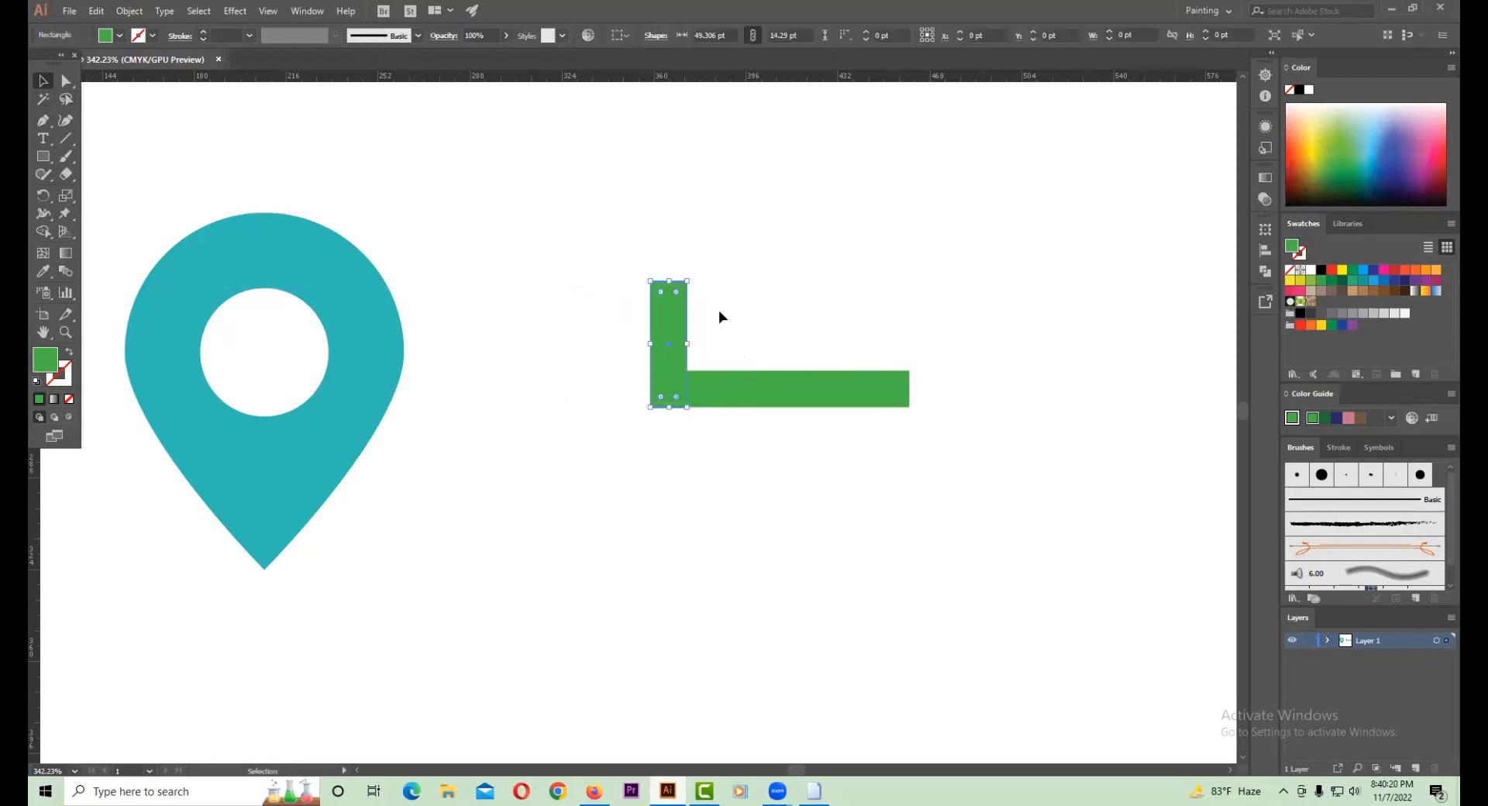
{"action": "left_click", "coordinate": [736, 497]}
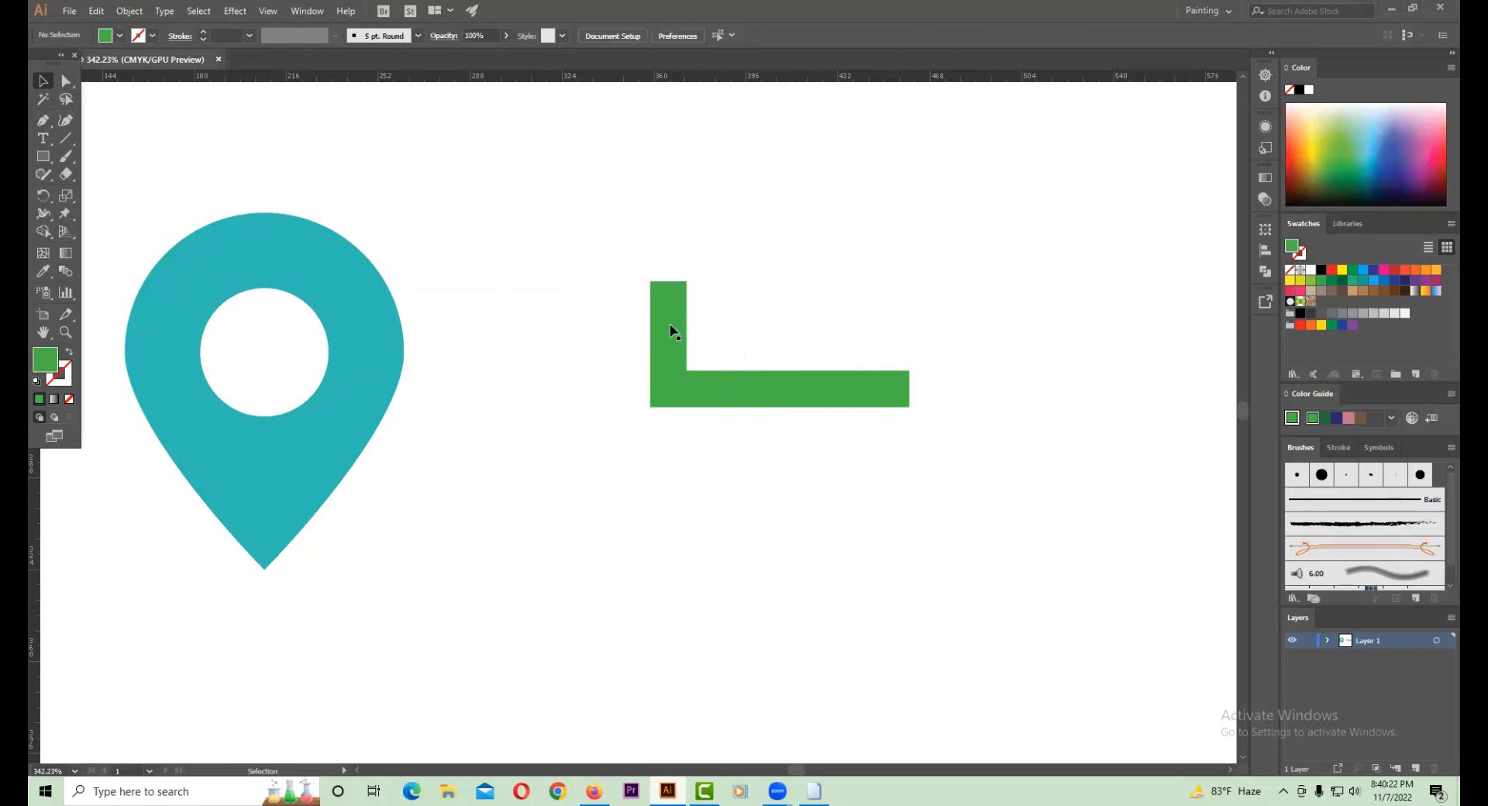
{"action": "left_click", "coordinate": [671, 332]}
{"action": "mouse_move", "coordinate": [668, 281]}
{"action": "left_mouse_down"}
{"action": "mouse_move", "coordinate": [941, 474]}
{"action": "mouse_move", "coordinate": [971, 463]}
{"action": "left_mouse_up"}
- Rotate both bars 45° into a checkmark and select the whole checkmark
{"action": "left_click_drag", "start_coordinate": [915, 416], "coordinate": [911, 295]}
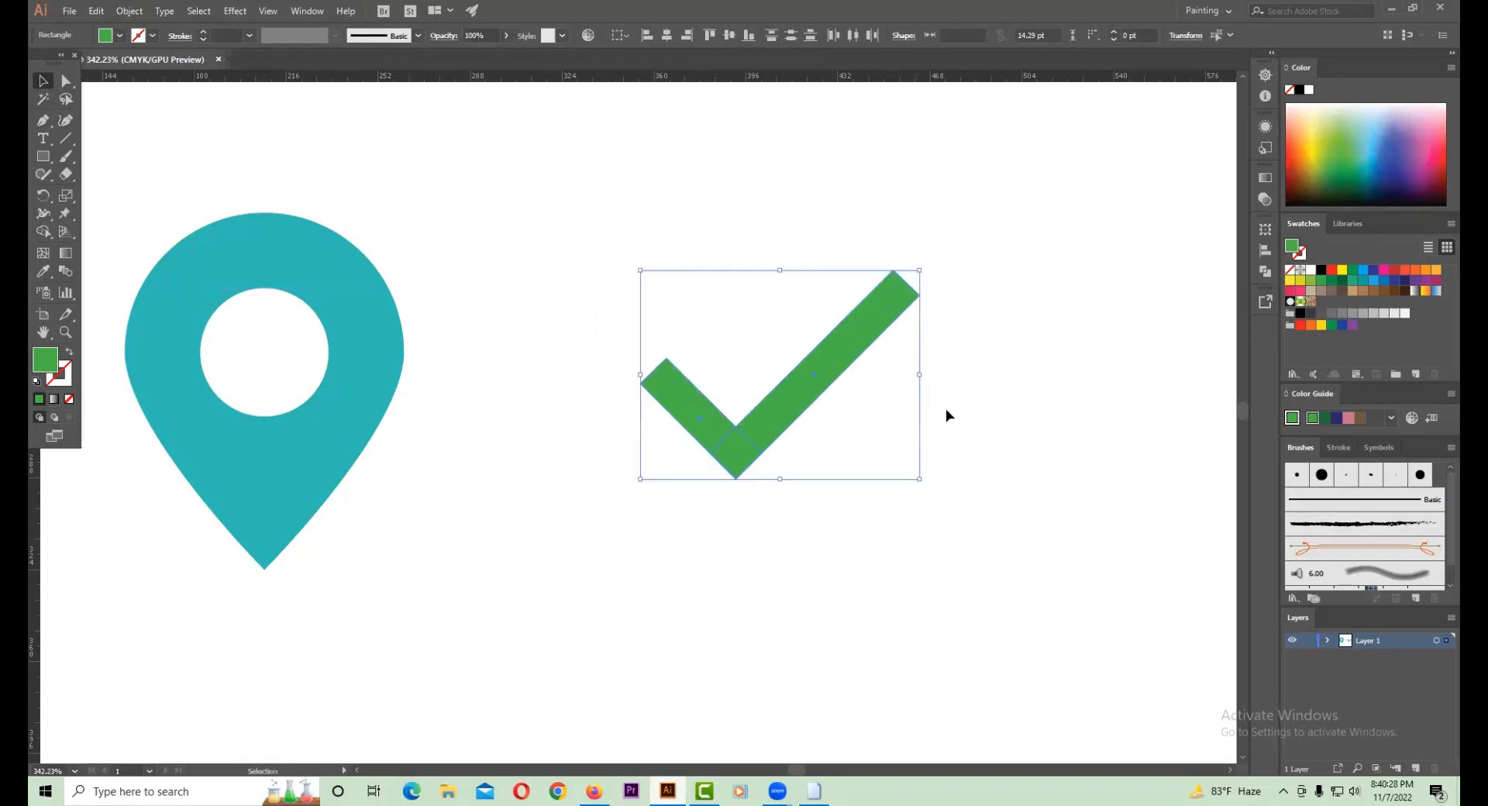
{"action": "left_click", "coordinate": [944, 416]}
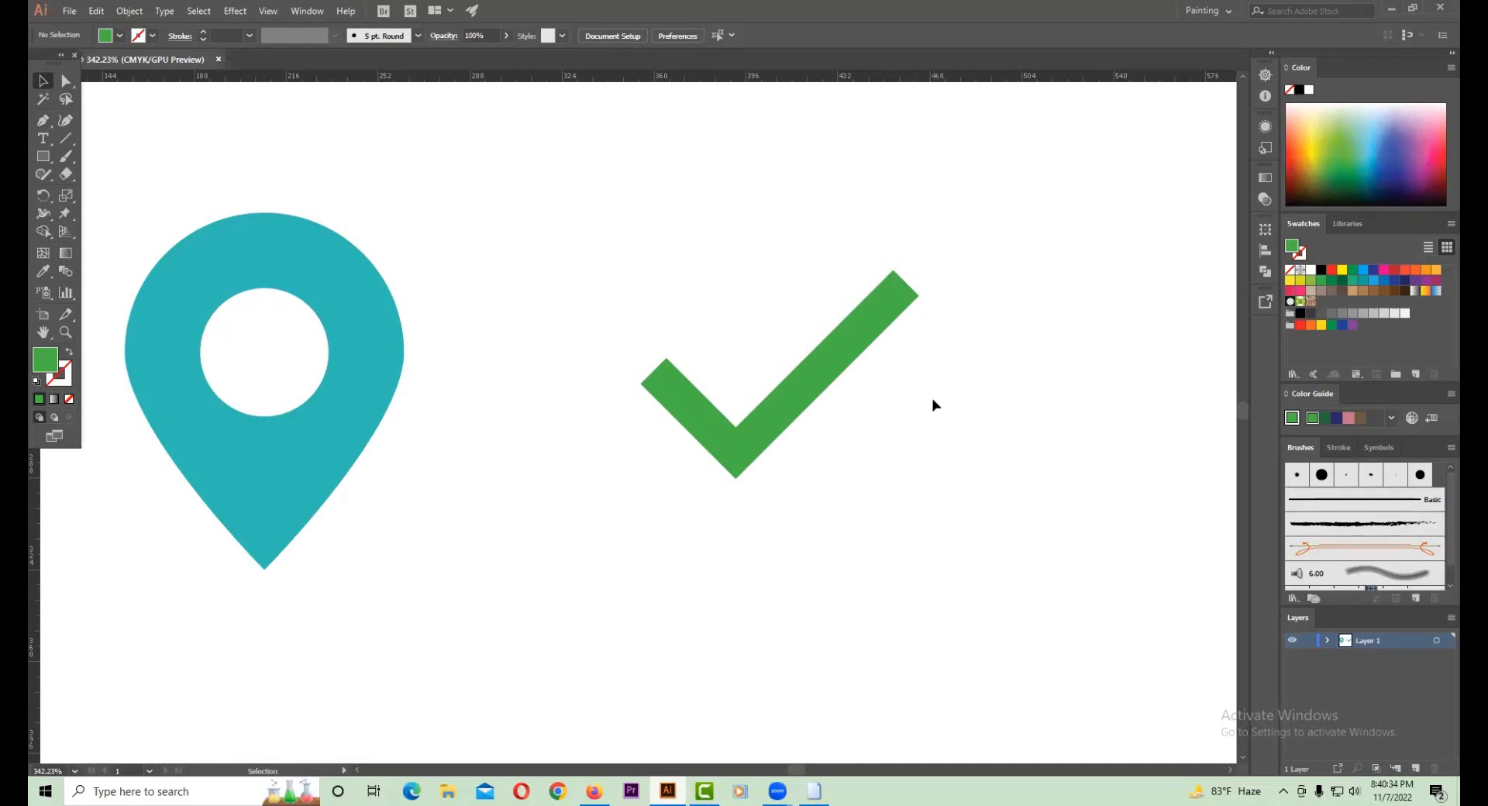
{"action": "mouse_move", "coordinate": [901, 540]}
{"action": "left_mouse_down"}
{"action": "mouse_move", "coordinate": [620, 264]}
{"action": "mouse_move", "coordinate": [906, 500]}
{"action": "mouse_move", "coordinate": [605, 259]}
{"action": "left_mouse_up"}
{"action": "left_click", "coordinate": [609, 256]}
{"action": "left_click_drag", "start_coordinate": [827, 488], "coordinate": [576, 469]}
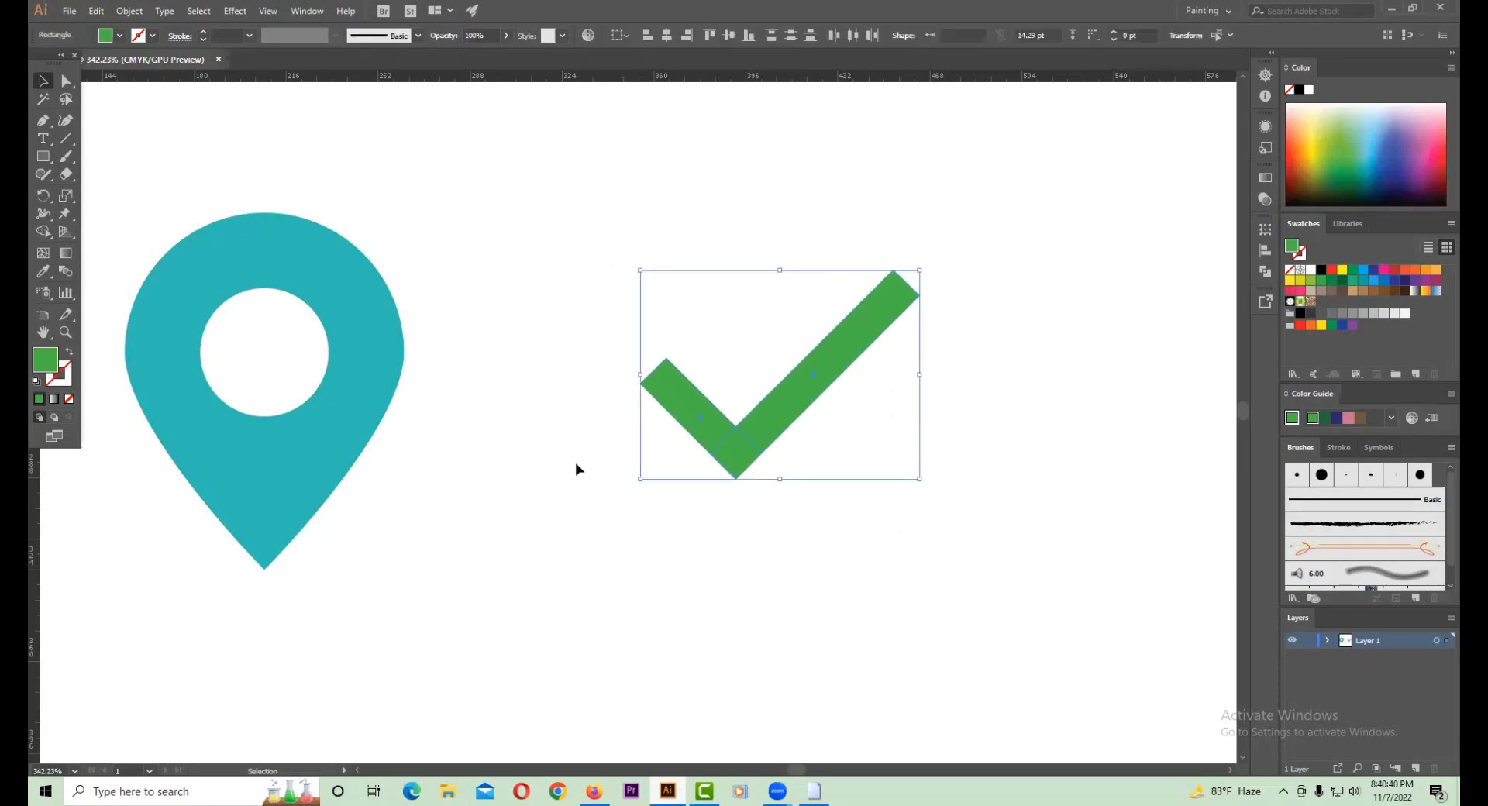
- Recolour the checkmark fill to dark grey #353535 in the Color Picker
{"action": "double_click", "coordinate": [45, 359]}
{"action": "left_click_drag", "start_coordinate": [863, 382], "coordinate": [705, 409]}
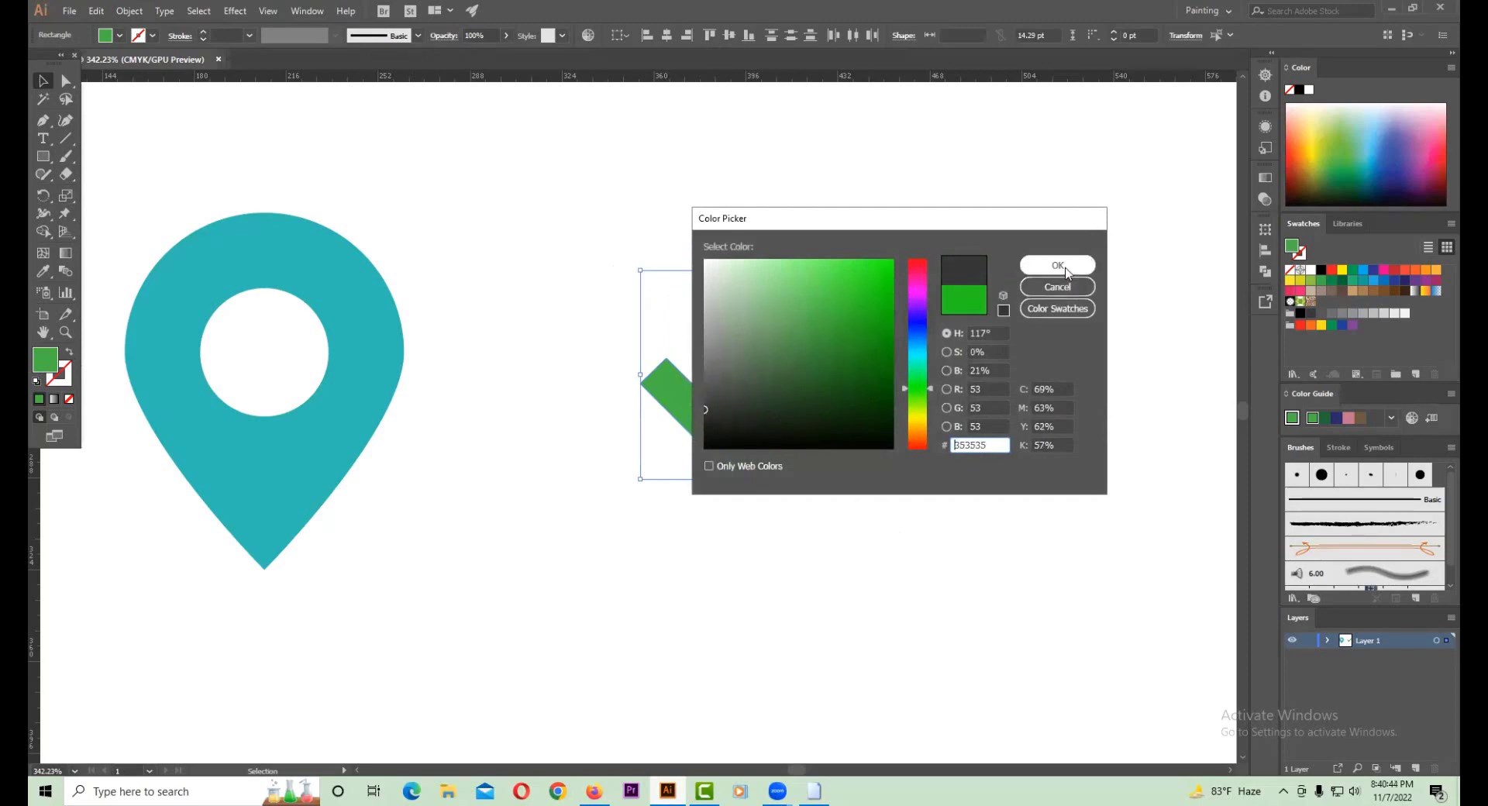
{"action": "key", "text": "Return"}
{"action": "left_click", "coordinate": [830, 474]}
- Zoom to frame the pin and checkmark after a glance at the Firefox reference
{"action": "key", "text": "ctrl+minus"}
{"action": "key", "text": "ctrl+minus"}
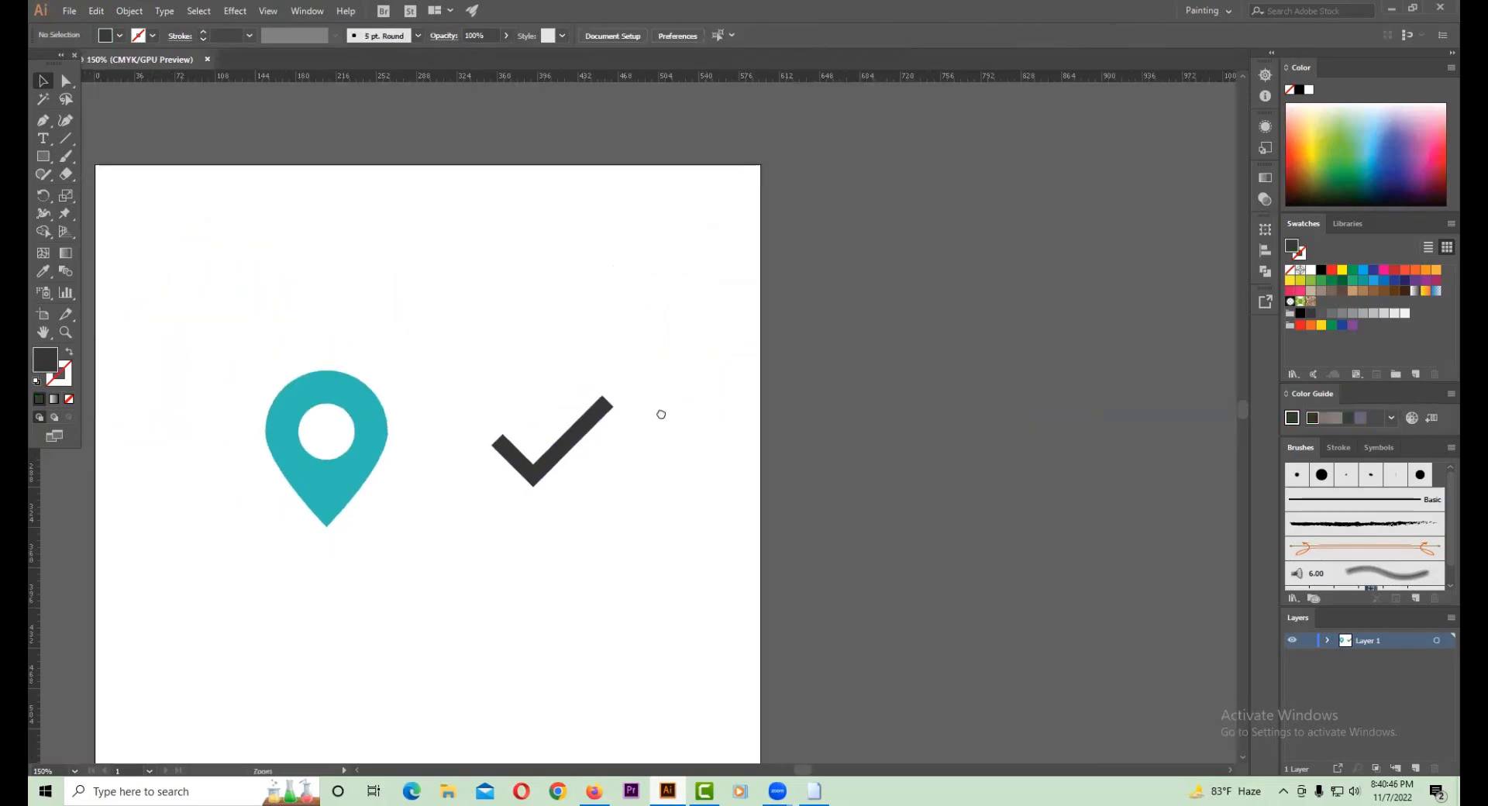
{"action": "key", "text": "ctrl+minus"}
{"action": "left_click_drag", "start_coordinate": [666, 316], "coordinate": [774, 452]}
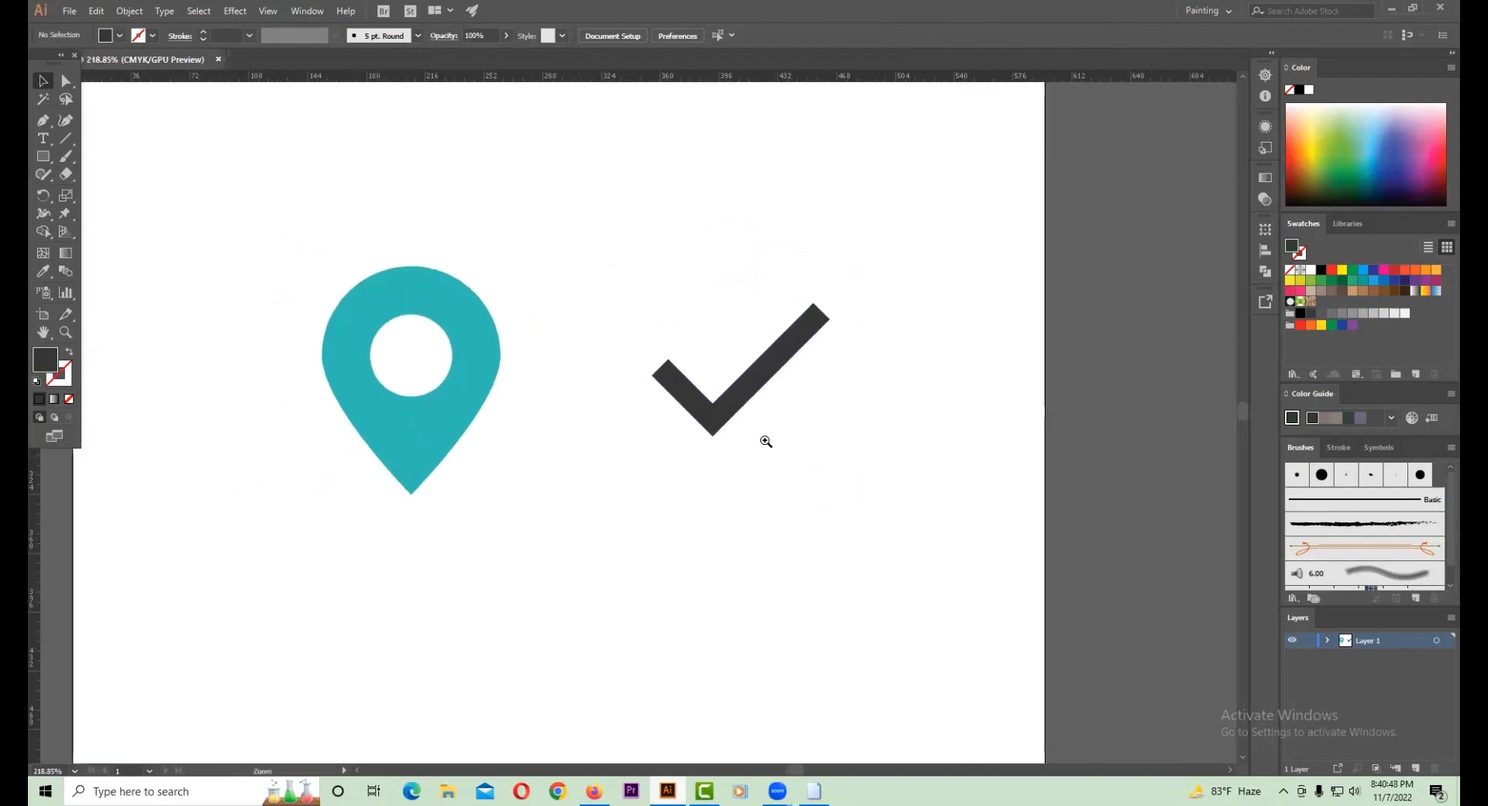
{"action": "left_click", "coordinate": [594, 791]}
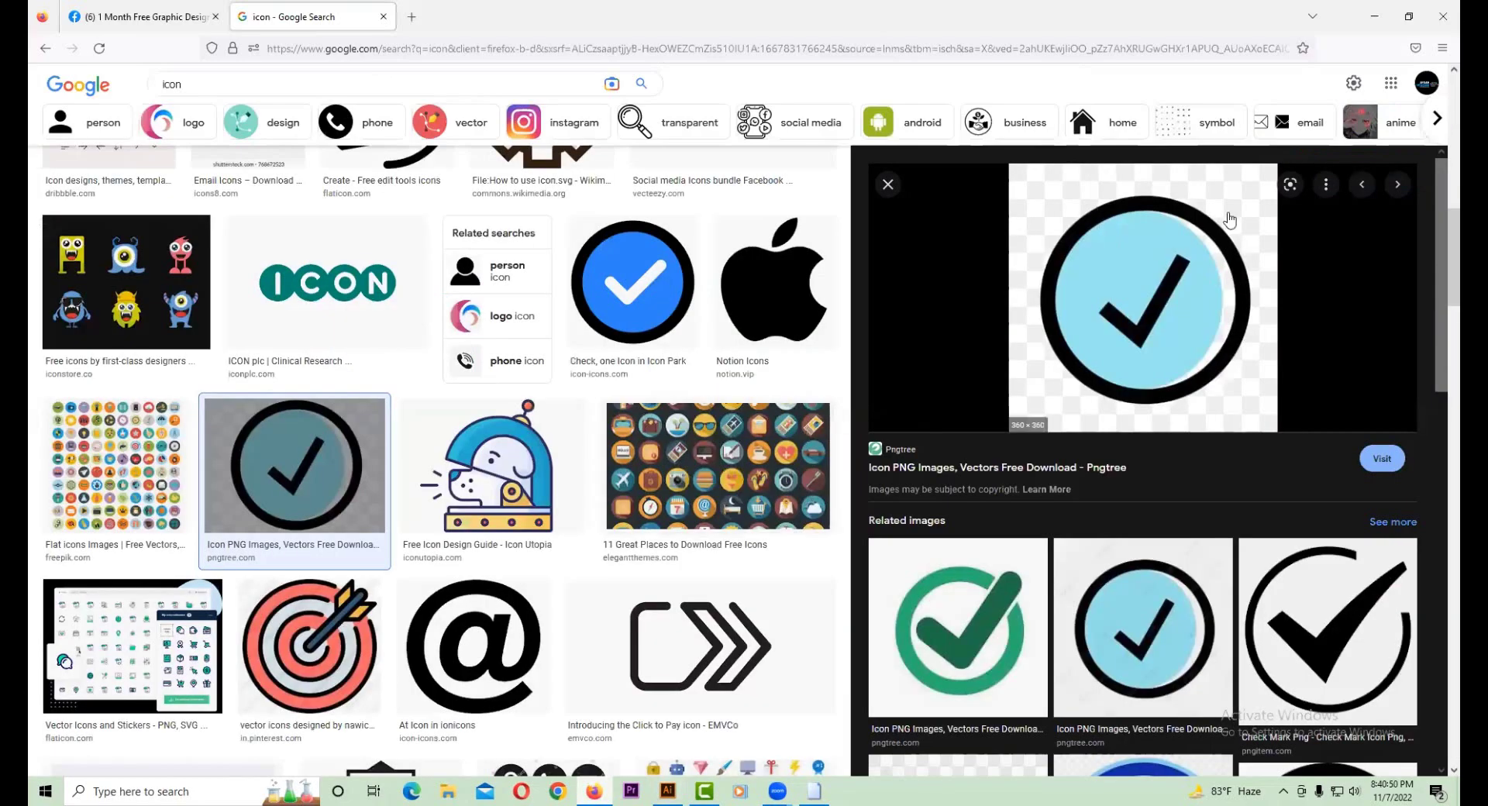
{"action": "left_click", "coordinate": [668, 790]}
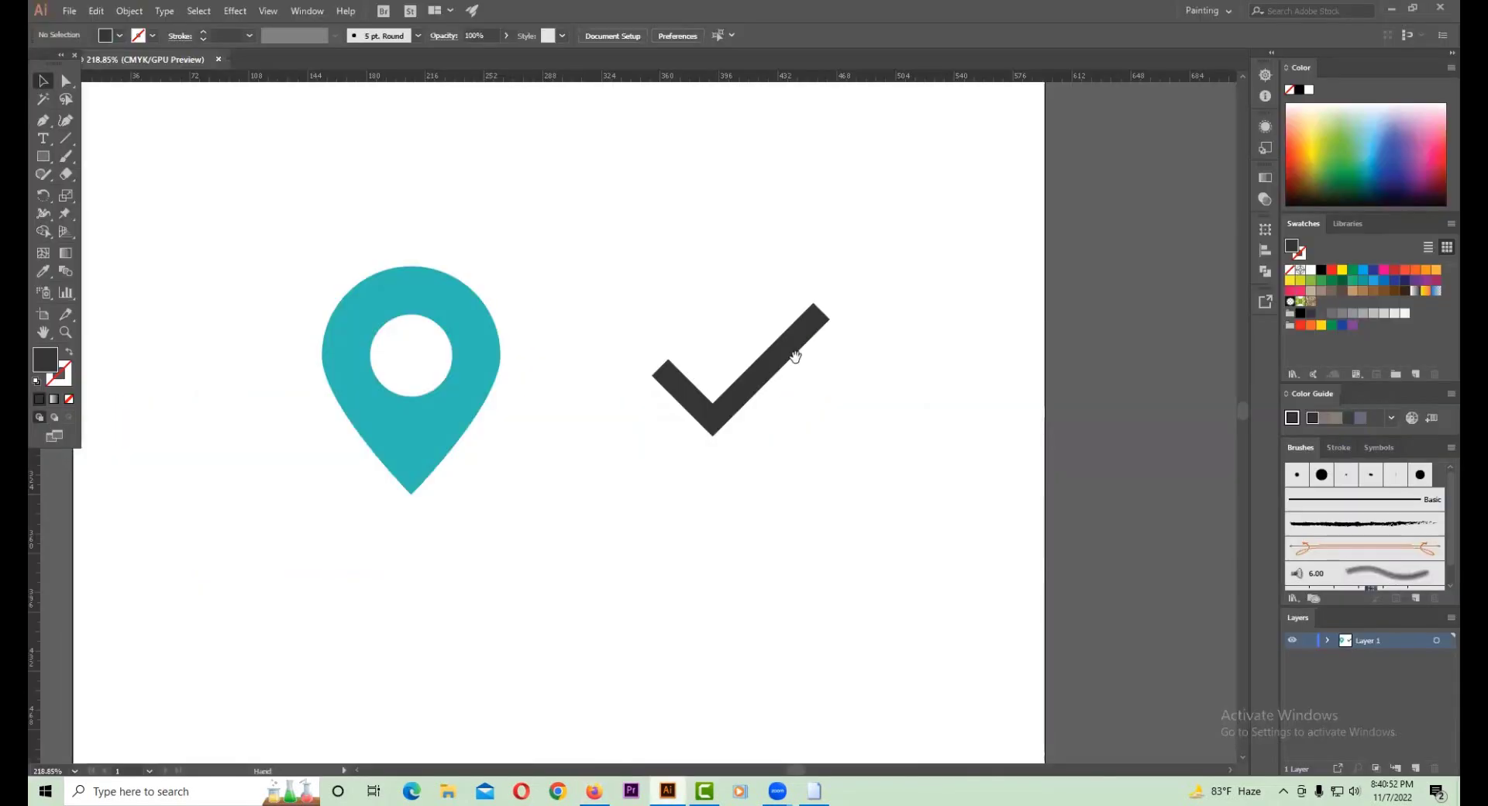
{"action": "scroll", "coordinate": [795, 356], "scroll_direction": "up", "scroll_amount": 1}
{"action": "left_click_drag", "start_coordinate": [43, 156], "coordinate": [89, 193]}
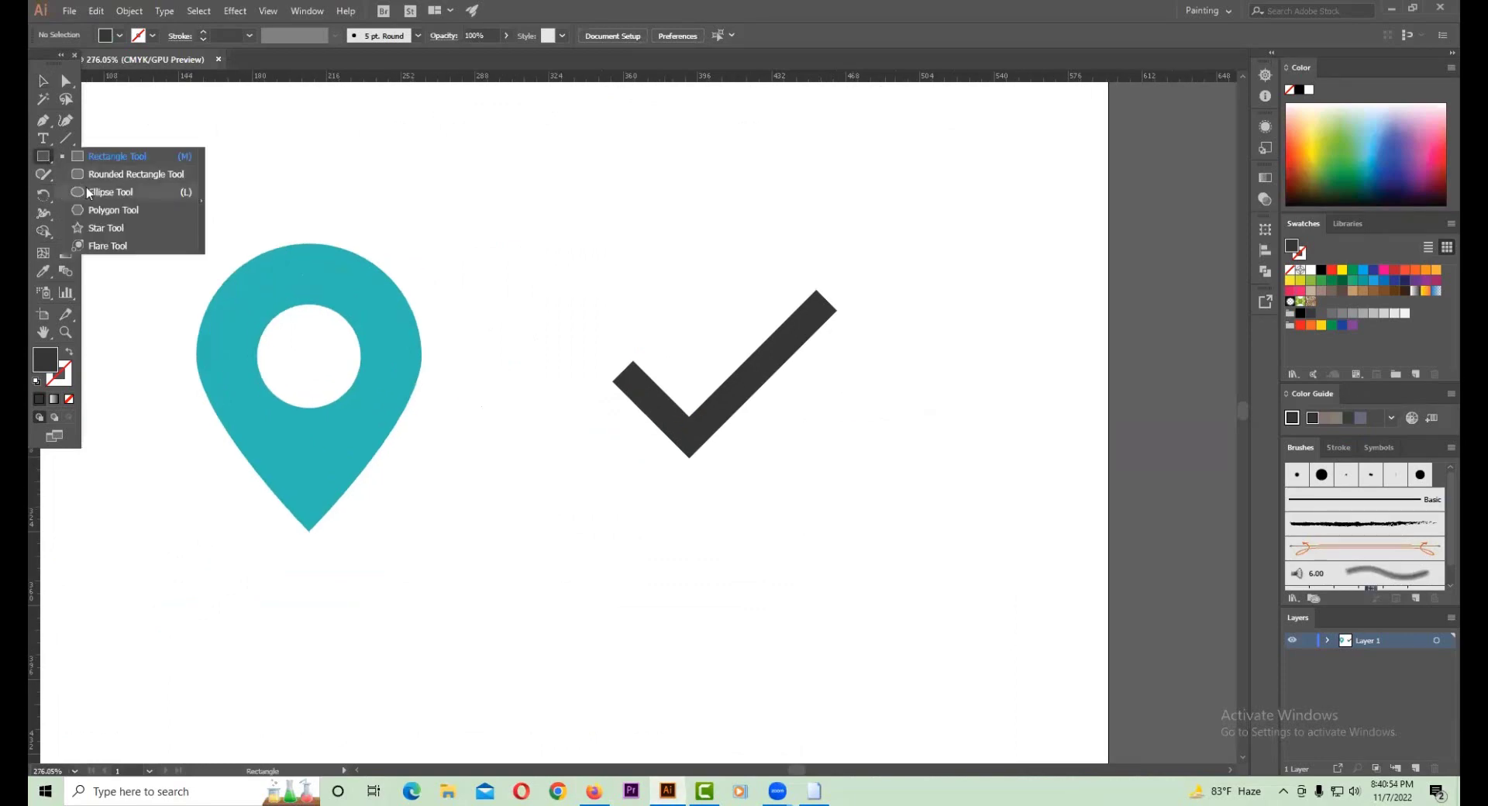
- Draw a circle around the checkmark as a dark grey outline with 6 pt stroke
{"action": "mouse_move", "coordinate": [690, 416]}
{"action": "left_mouse_down"}
{"action": "mouse_move", "coordinate": [861, 543]}
{"action": "mouse_move", "coordinate": [819, 492]}
{"action": "left_mouse_up"}
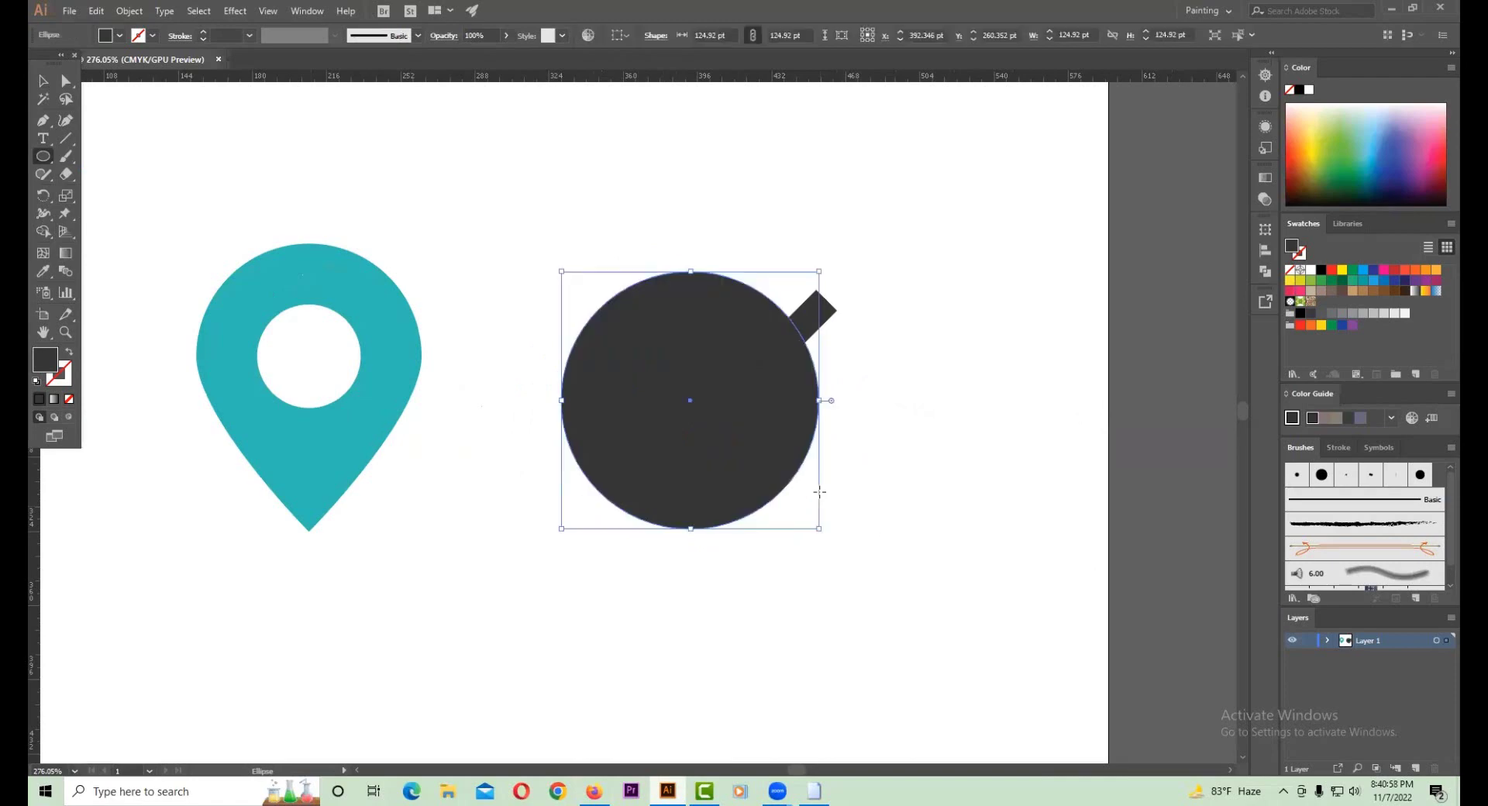
{"action": "left_click", "coordinate": [43, 81]}
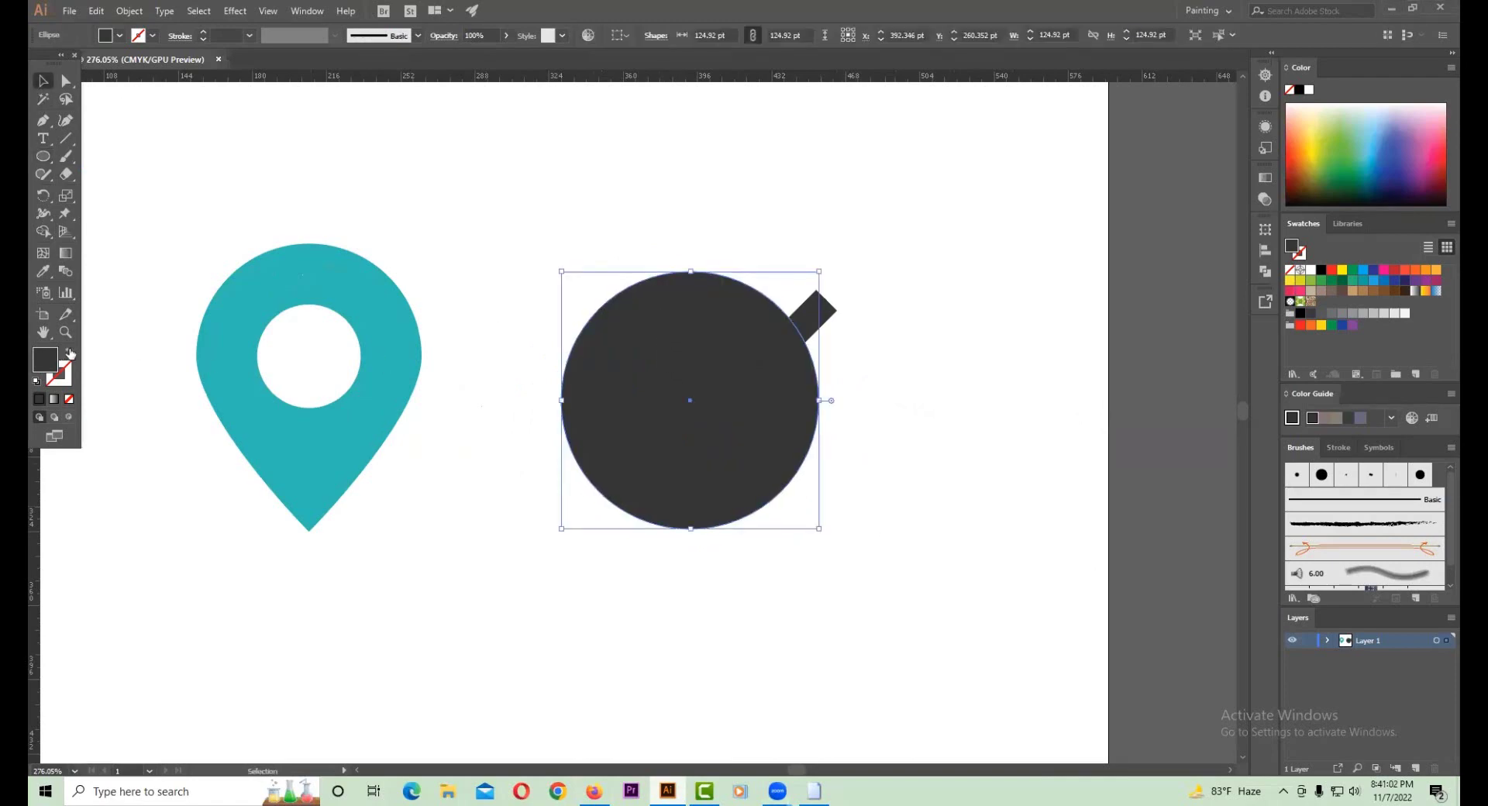
{"action": "left_click", "coordinate": [70, 354]}
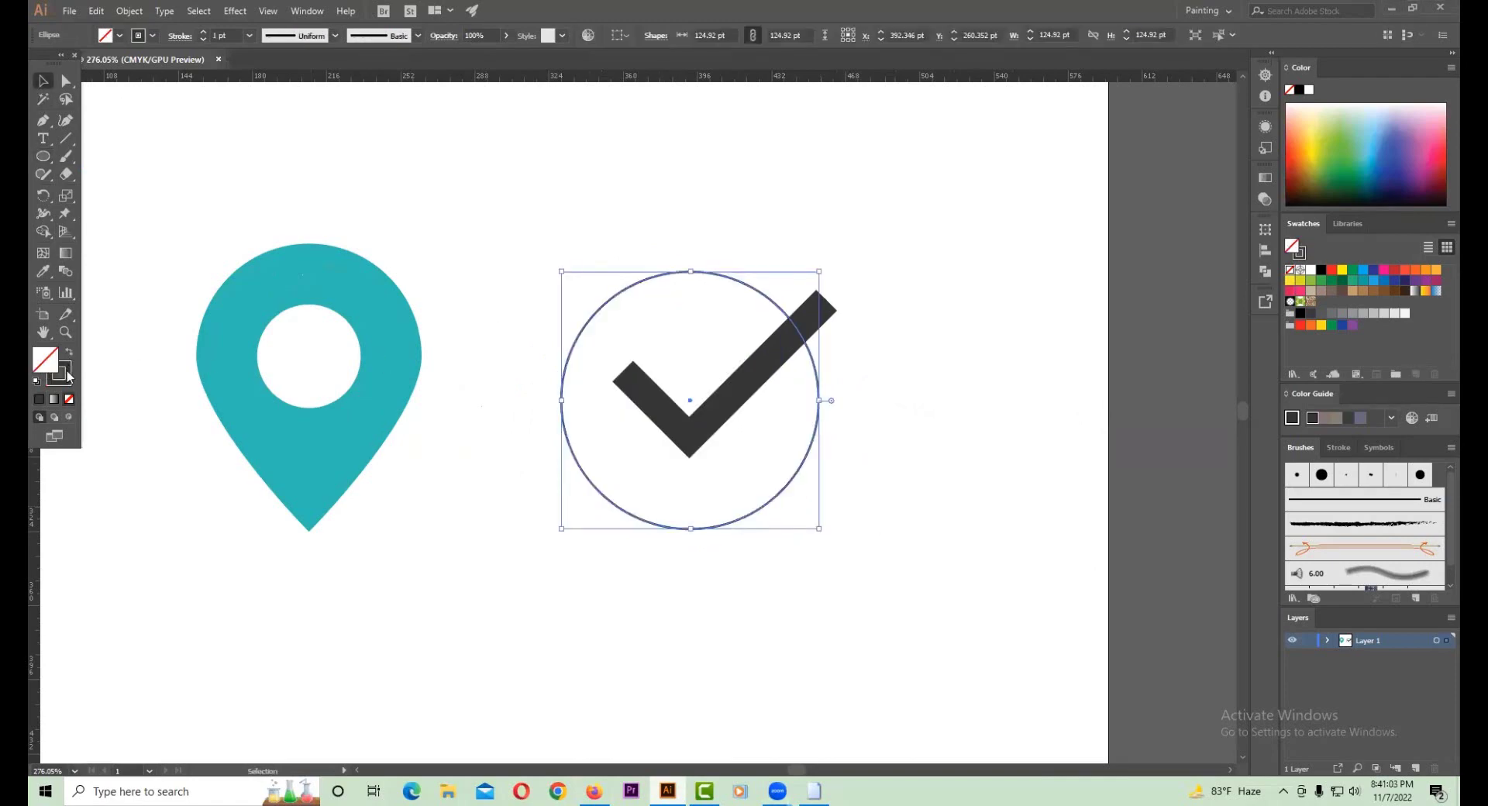
{"action": "left_click", "coordinate": [251, 35]}
{"action": "left_click", "coordinate": [265, 222]}
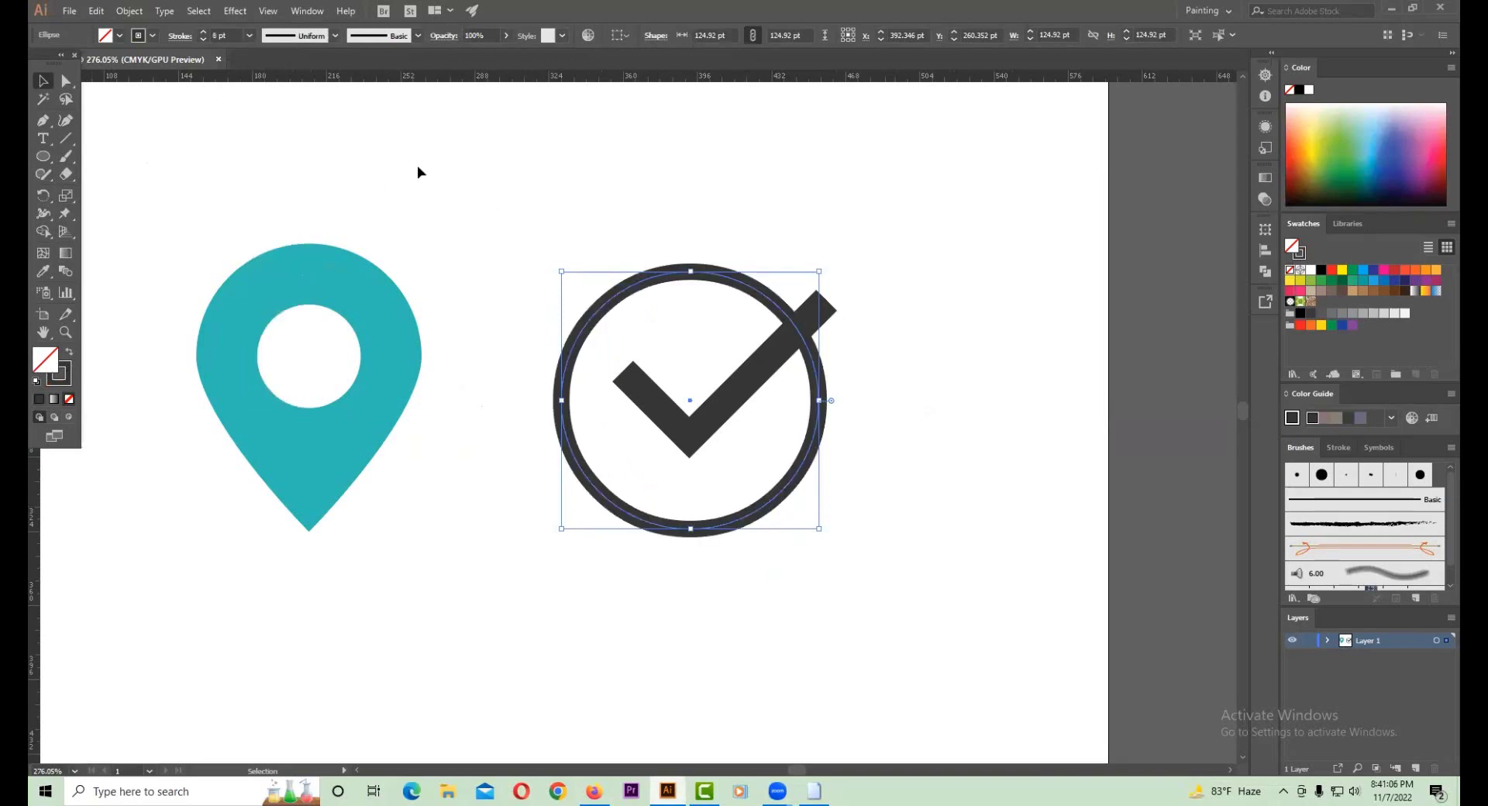
{"action": "left_click", "coordinate": [418, 167]}
- Scale both checkmark arms down and centre them inside the ring
{"action": "left_click", "coordinate": [698, 431]}
{"action": "left_click", "coordinate": [714, 415], "text": "shift"}
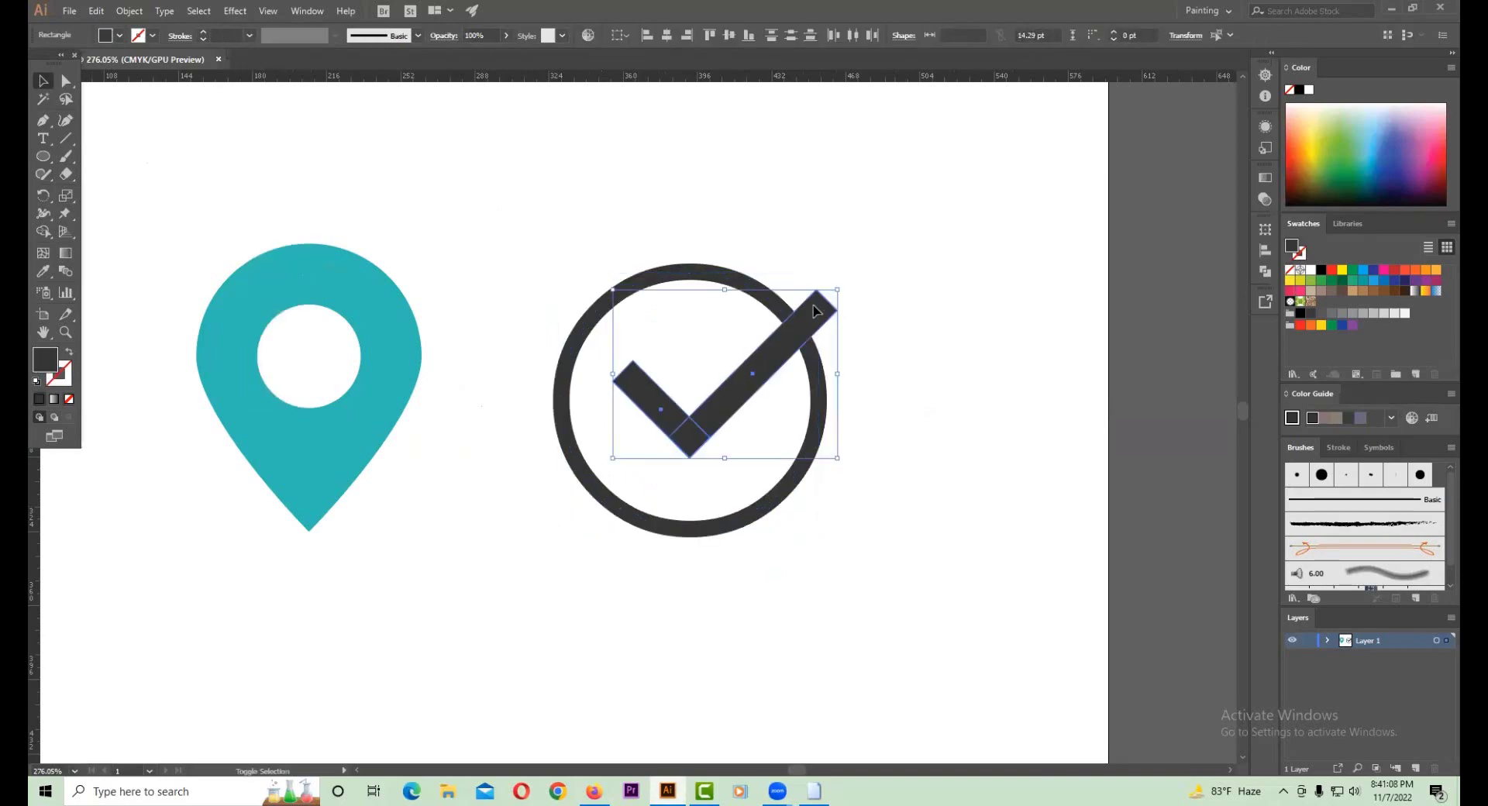
{"action": "mouse_move", "coordinate": [832, 291]}
{"action": "left_mouse_down"}
{"action": "mouse_move", "coordinate": [778, 350]}
{"action": "mouse_move", "coordinate": [748, 350]}
{"action": "left_mouse_up"}
{"action": "left_click_drag", "start_coordinate": [714, 395], "coordinate": [727, 396]}
{"action": "left_click", "coordinate": [798, 411]}
{"action": "left_click", "coordinate": [593, 791]}
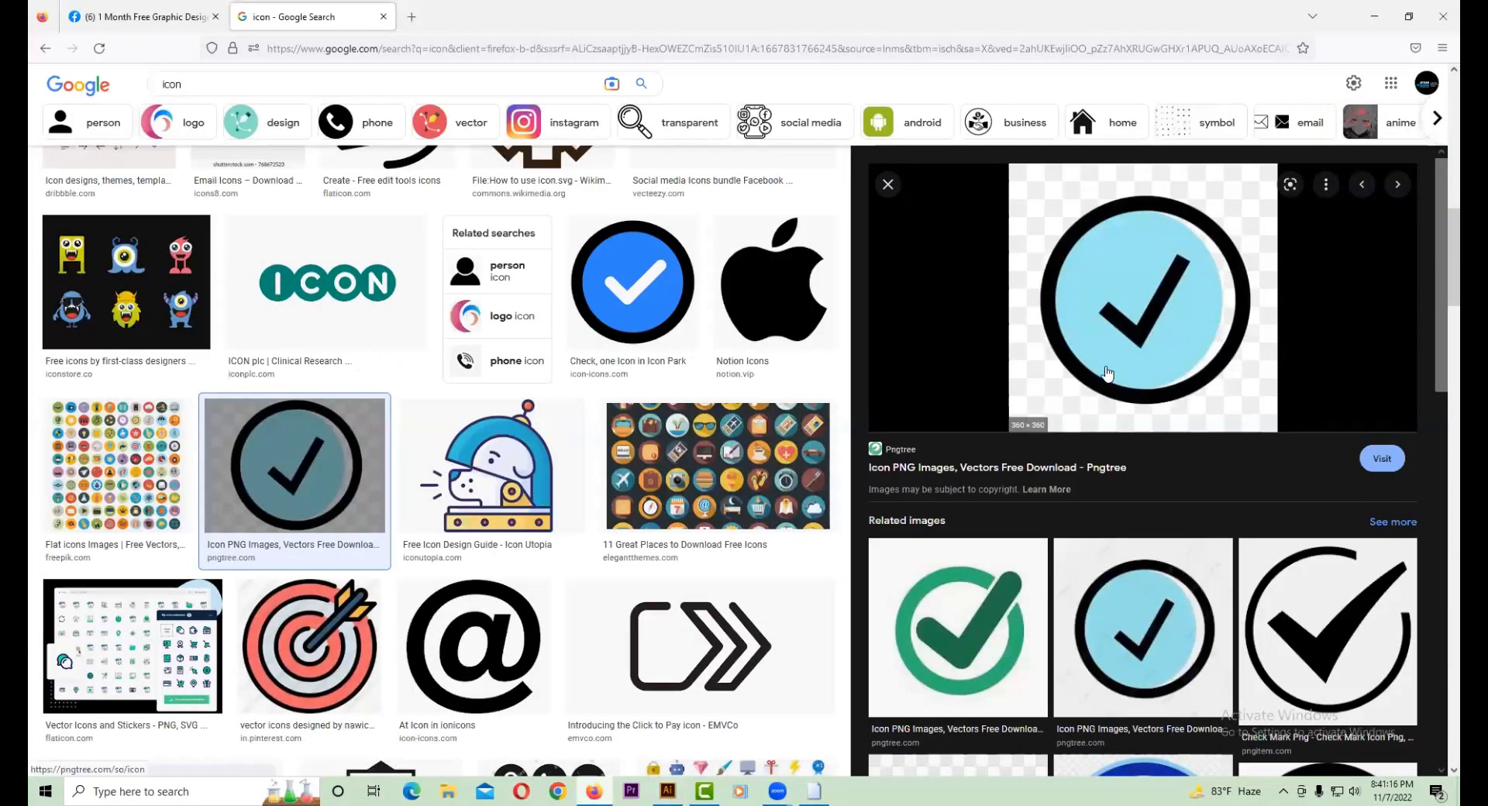
{"action": "left_click", "coordinate": [668, 790]}
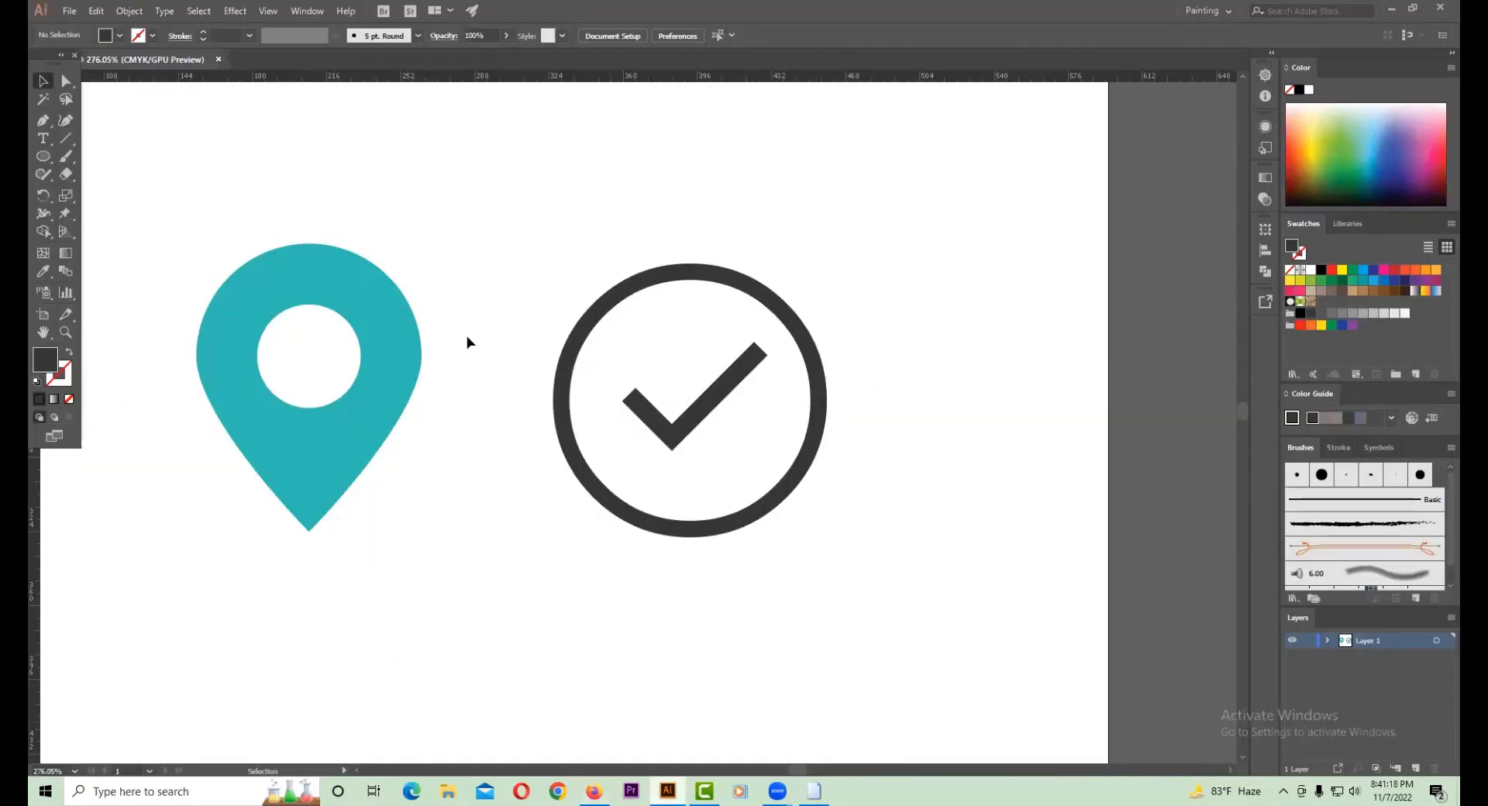
- Add a circle inside the ring, eyedrop the pin's teal, and send it to back
{"action": "left_click_drag", "start_coordinate": [46, 157], "coordinate": [93, 190]}
{"action": "mouse_move", "coordinate": [690, 401]}
{"action": "left_mouse_down"}
{"action": "mouse_move", "coordinate": [817, 488]}
{"action": "mouse_move", "coordinate": [744, 493]}
{"action": "mouse_move", "coordinate": [802, 518]}
{"action": "left_mouse_up"}
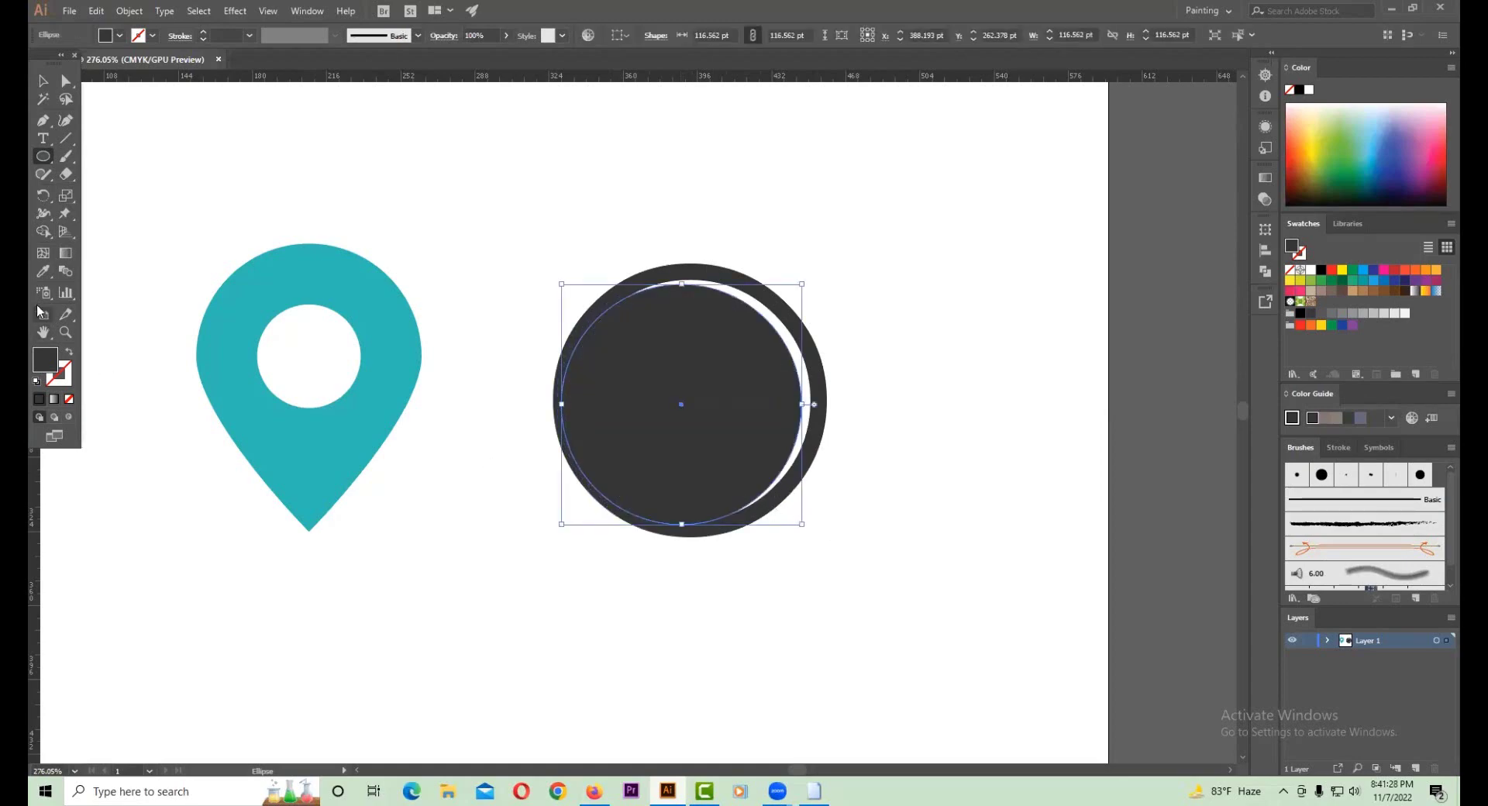
{"action": "left_click", "coordinate": [52, 275]}
{"action": "left_click", "coordinate": [284, 265]}
{"action": "key", "text": "v"}
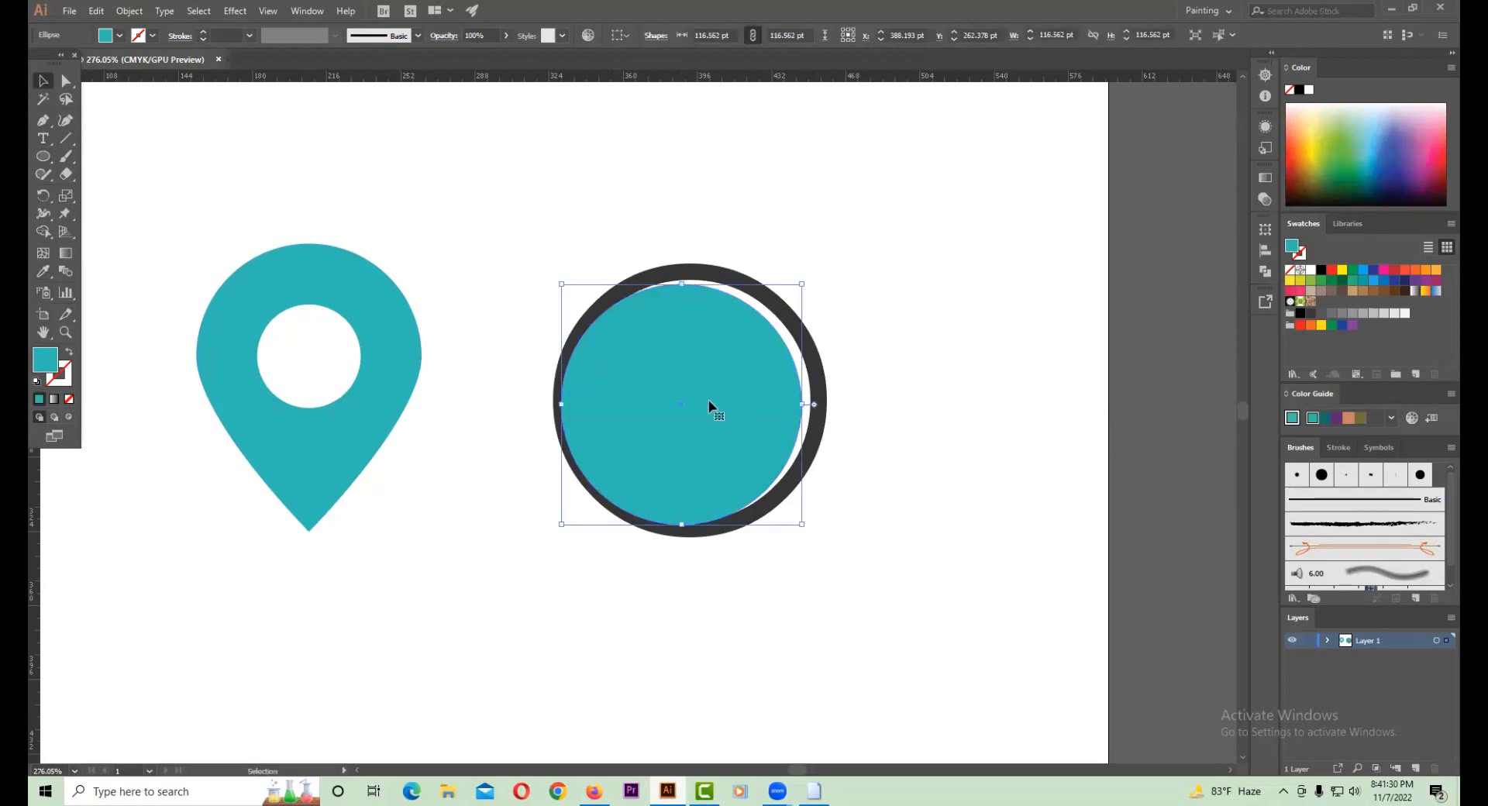
{"action": "right_click", "coordinate": [759, 373]}
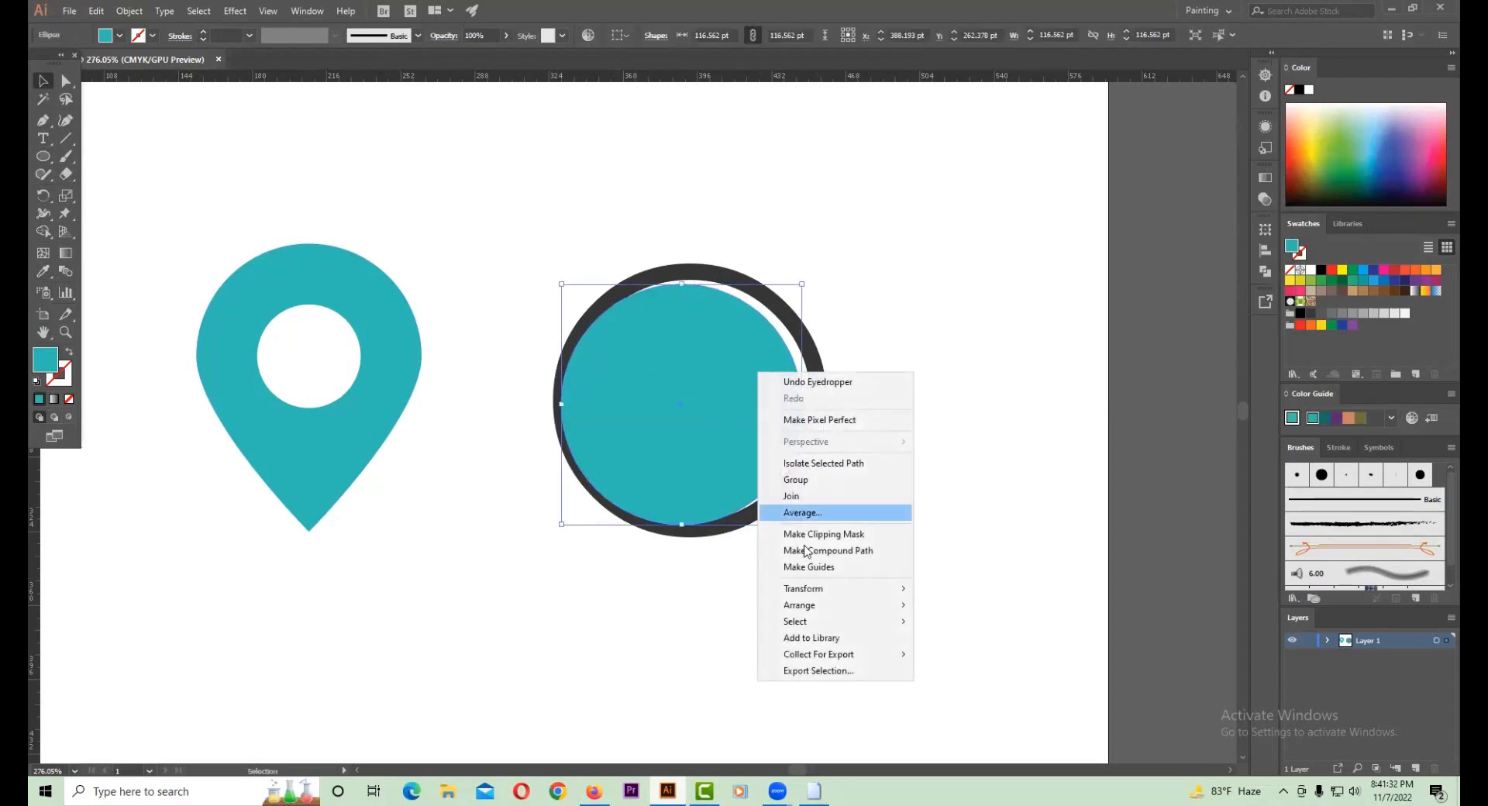
{"action": "mouse_move", "coordinate": [800, 605]}
{"action": "left_click", "coordinate": [962, 654]}
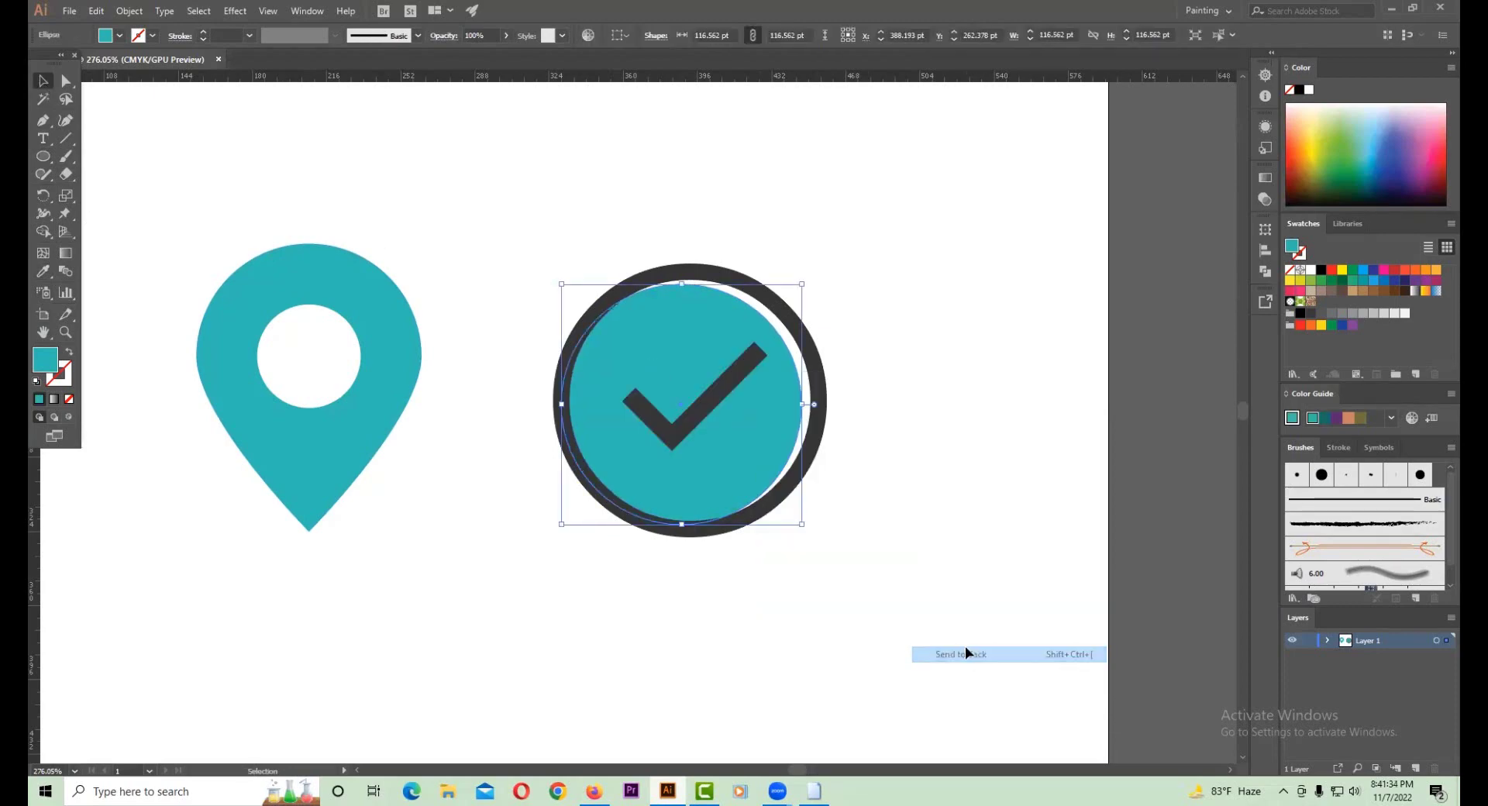
- Zoom out to the whole artboard and move the check badge higher
{"action": "left_click", "coordinate": [944, 613]}
{"action": "left_click", "coordinate": [704, 428]}
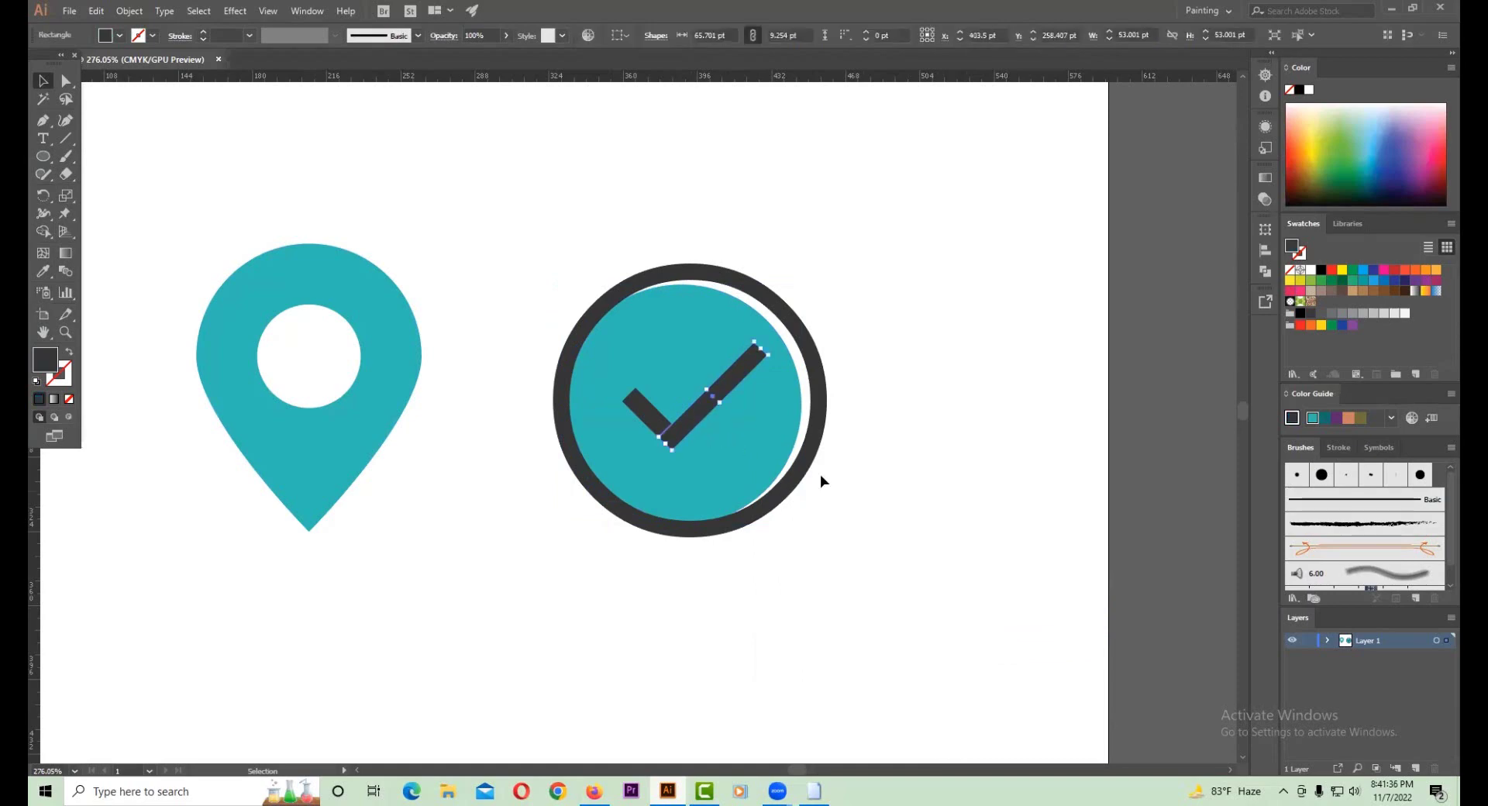
{"action": "key", "text": "z"}
{"action": "left_click", "coordinate": [661, 384], "text": "alt"}
{"action": "left_click", "coordinate": [661, 385], "text": "alt"}
{"action": "key", "text": "v"}
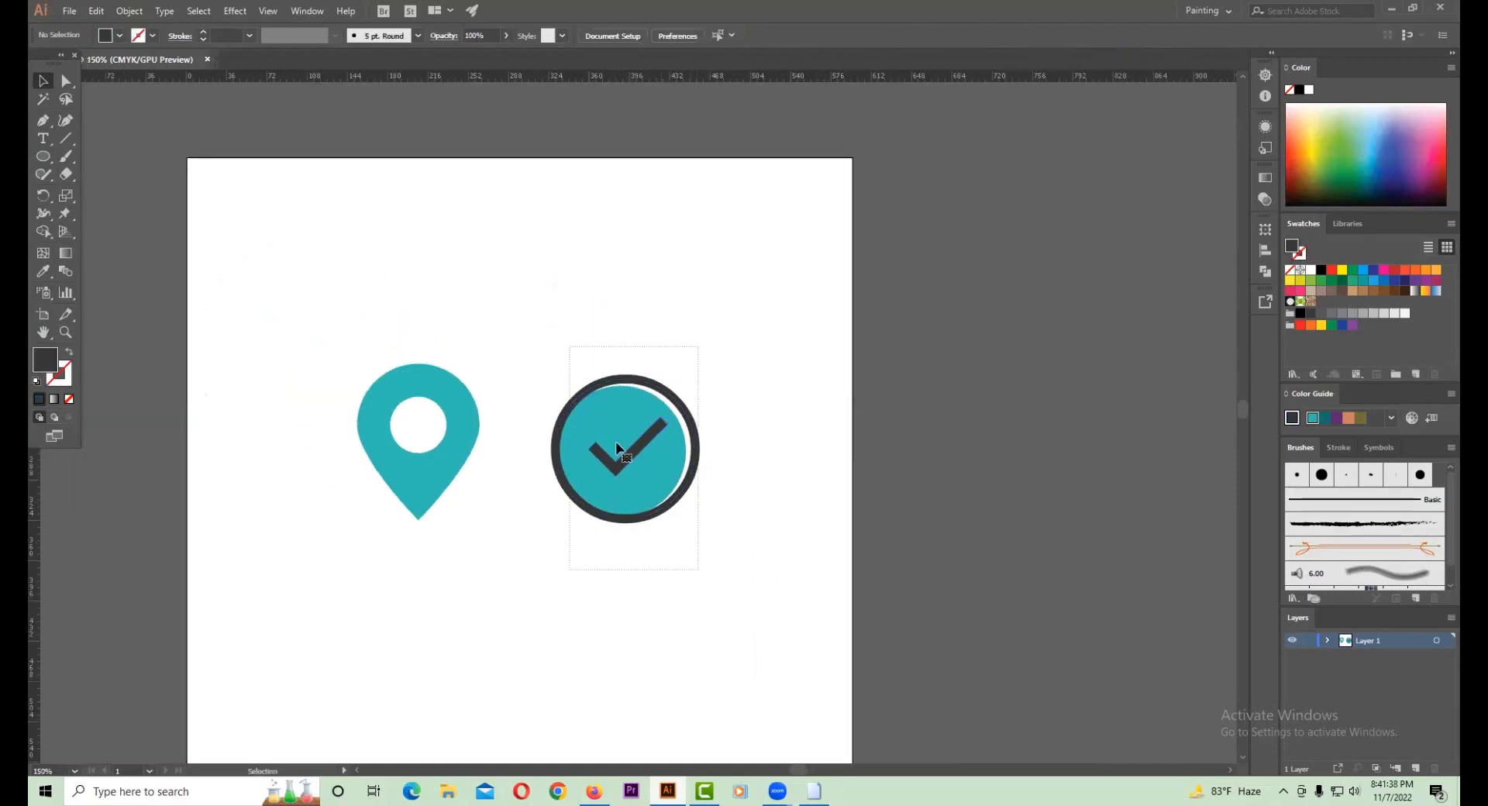
{"action": "left_click", "coordinate": [642, 396]}
{"action": "left_click_drag", "start_coordinate": [642, 396], "coordinate": [660, 311]}
{"action": "left_click", "coordinate": [744, 488]}
- Move the pin up beside the check badge, then return to Firefox
{"action": "scroll", "coordinate": [591, 354], "scroll_direction": "up", "scroll_amount": 3}
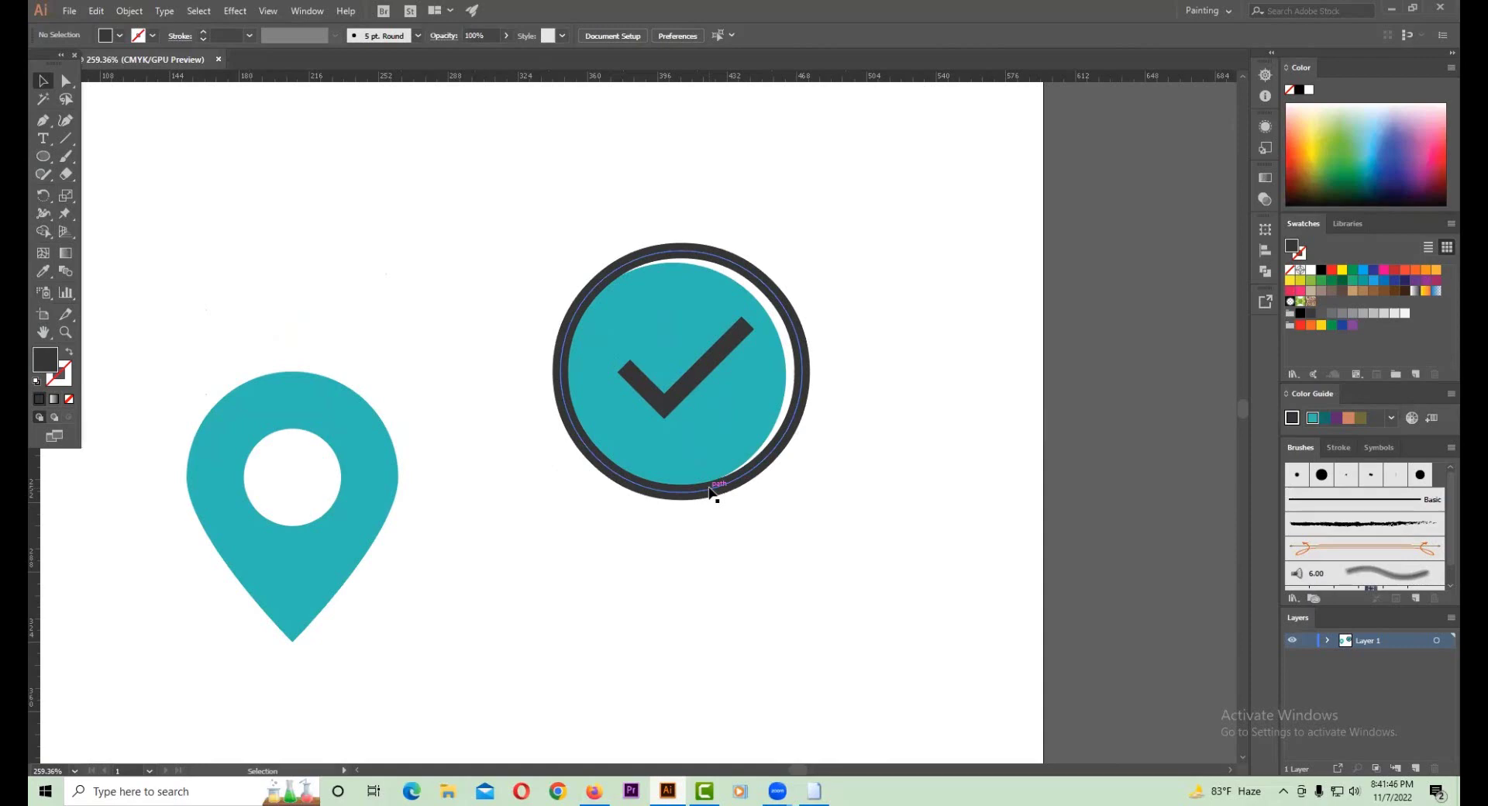
{"action": "scroll", "coordinate": [697, 481], "scroll_direction": "down", "scroll_amount": 3}
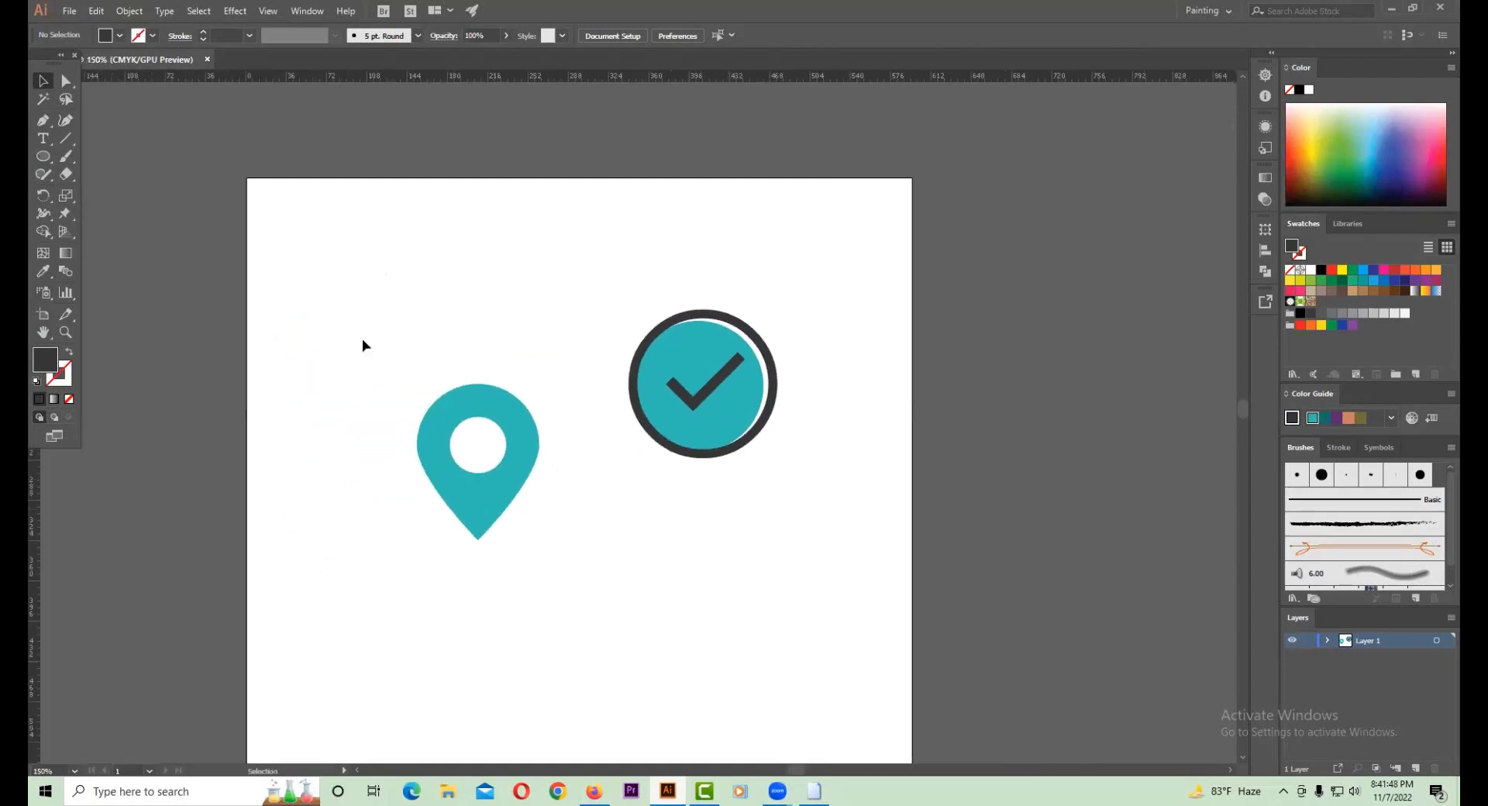
{"action": "left_click_drag", "start_coordinate": [492, 486], "coordinate": [553, 411]}
{"action": "left_click", "coordinate": [613, 489]}
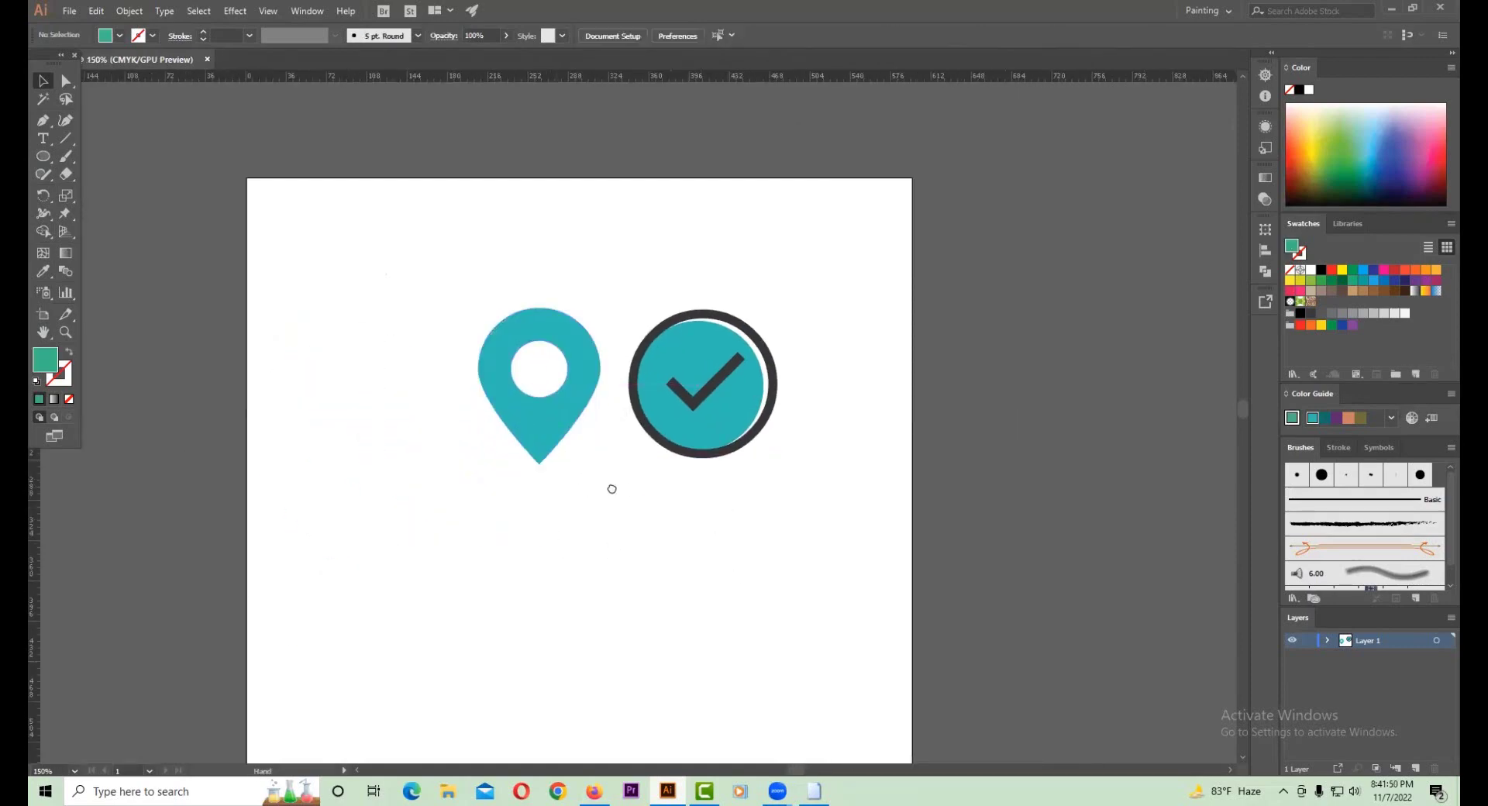
{"action": "left_click", "coordinate": [594, 790]}
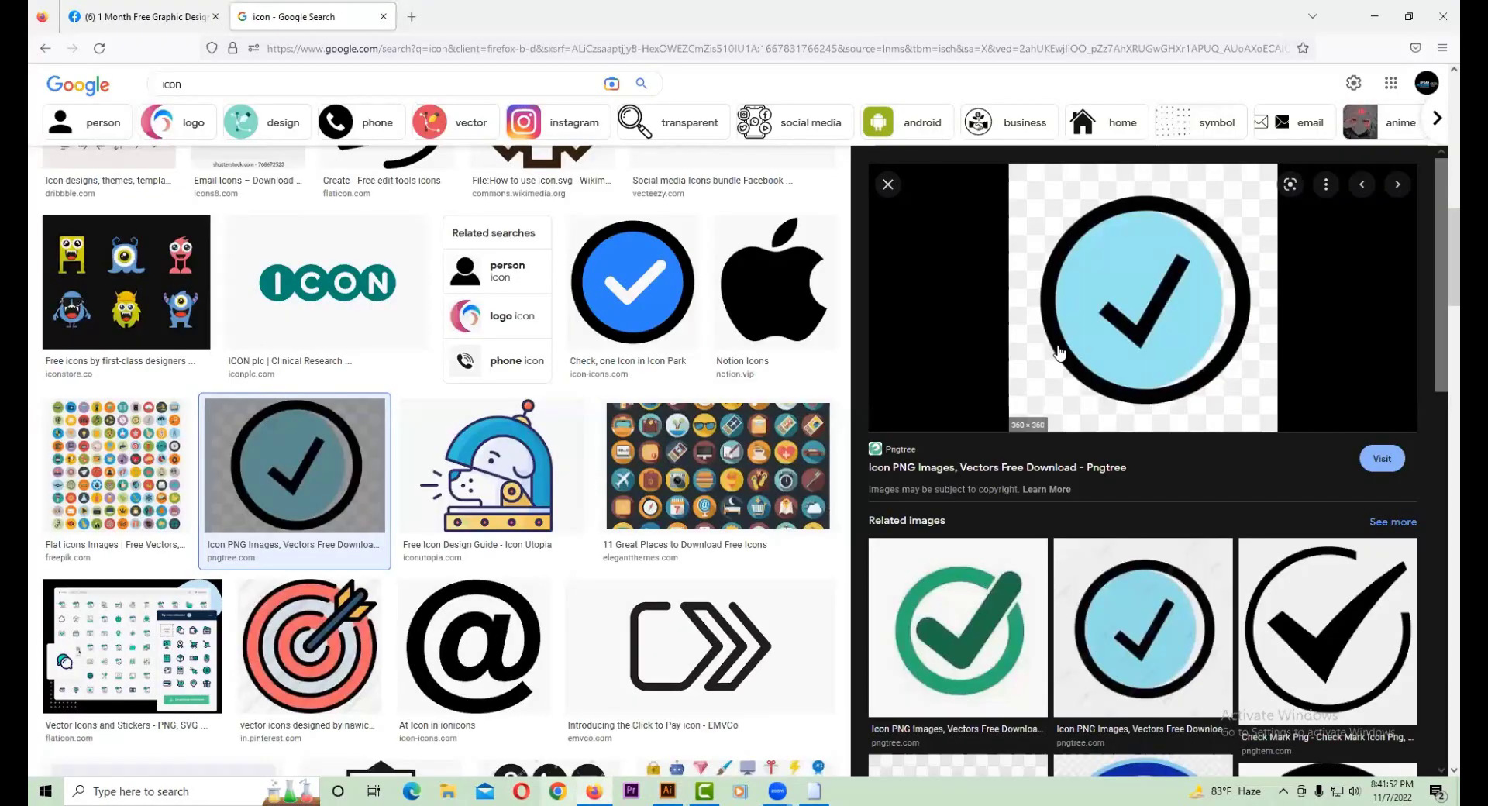
- Preview IconScout's blue hexagon magnifier icon in Google Images, briefly viewing a related round one
{"action": "scroll", "coordinate": [1056, 354], "scroll_direction": "down", "scroll_amount": 5}
{"action": "scroll", "coordinate": [571, 413], "scroll_direction": "down", "scroll_amount": 3}
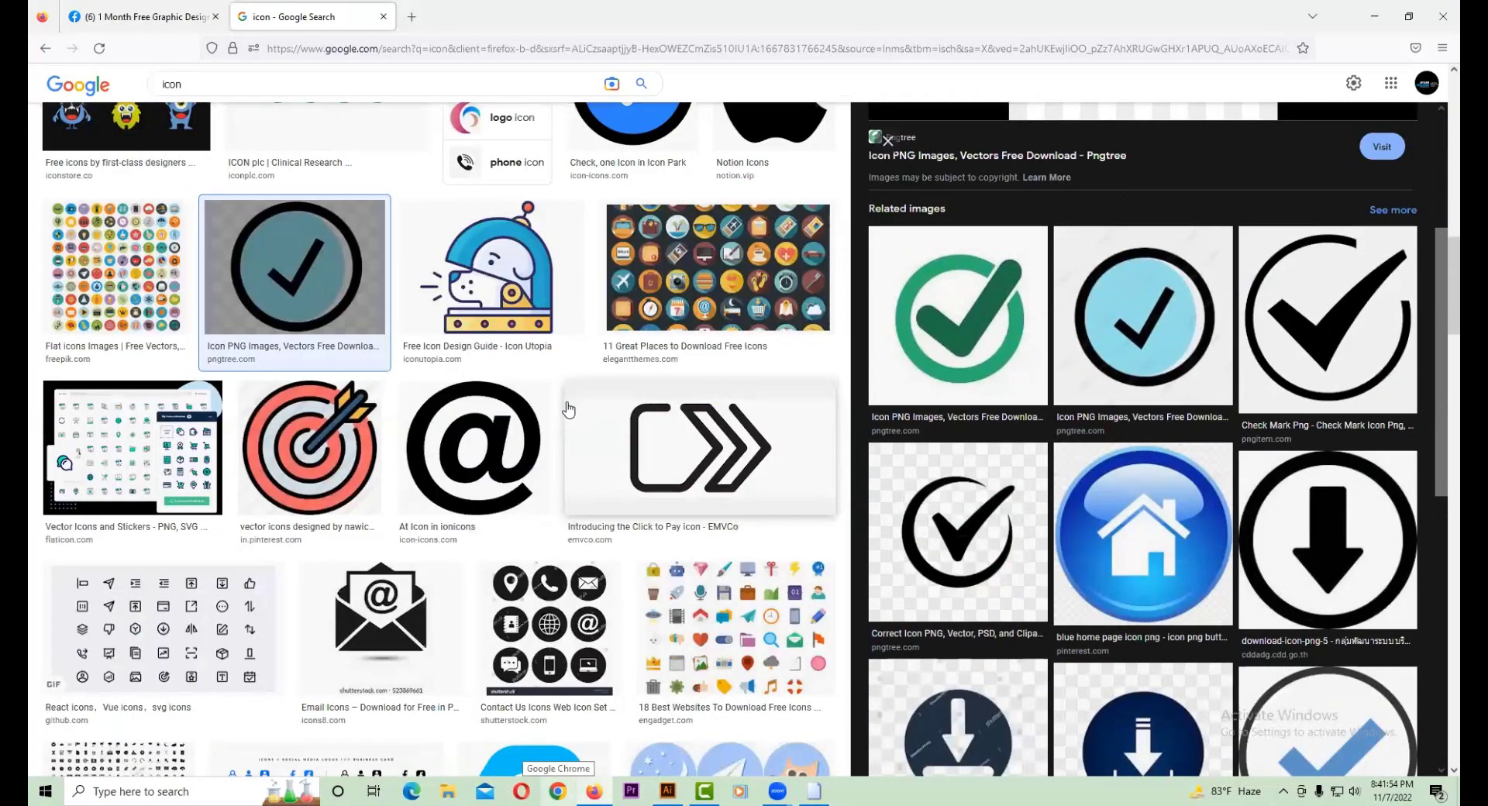
{"action": "scroll", "coordinate": [568, 410], "scroll_direction": "down", "scroll_amount": 3}
{"action": "scroll", "coordinate": [569, 410], "scroll_direction": "down", "scroll_amount": 3}
{"action": "scroll", "coordinate": [569, 409], "scroll_direction": "down", "scroll_amount": 2}
{"action": "scroll", "coordinate": [561, 397], "scroll_direction": "up", "scroll_amount": 3}
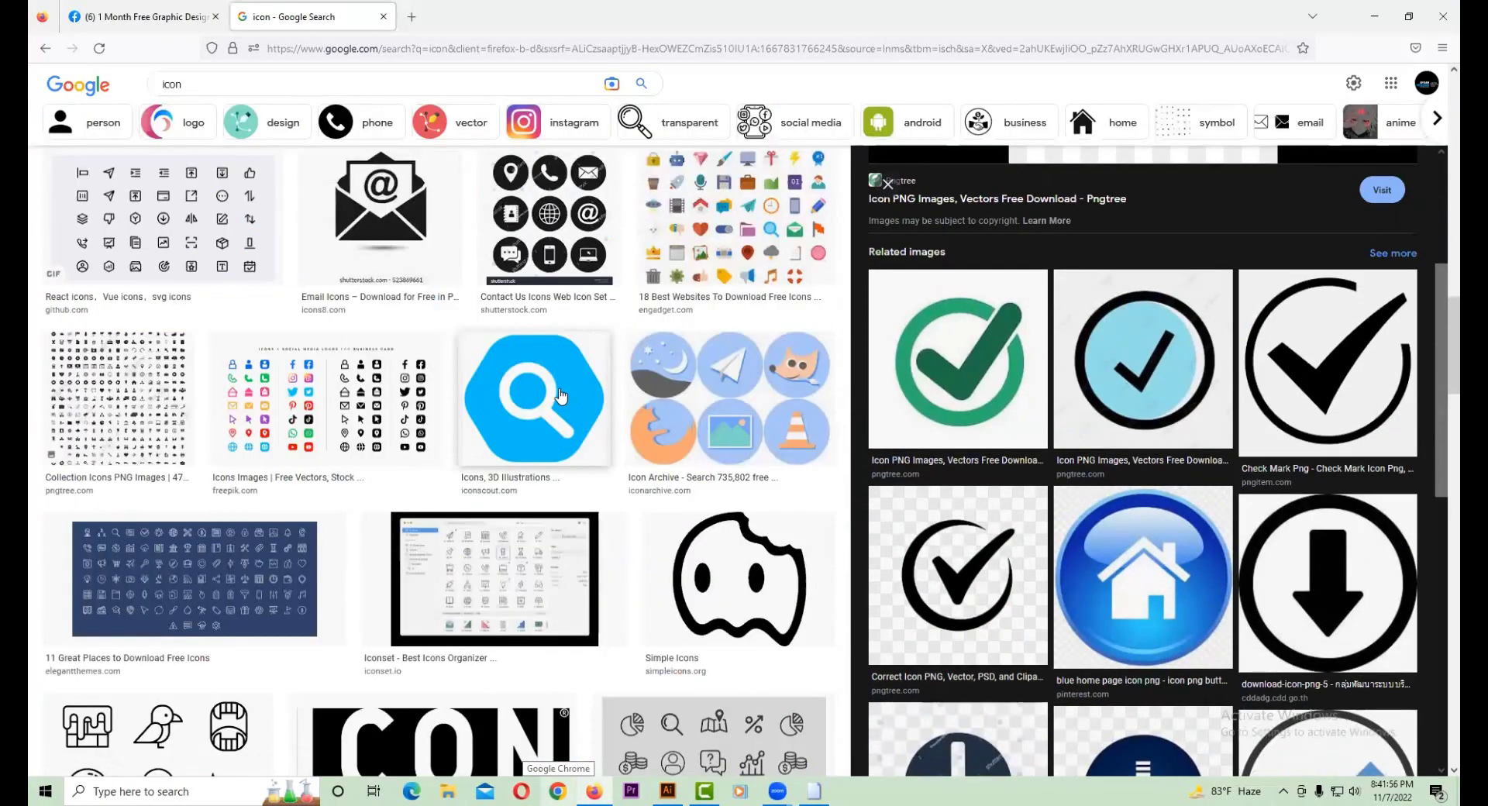
{"action": "left_click", "coordinate": [561, 397]}
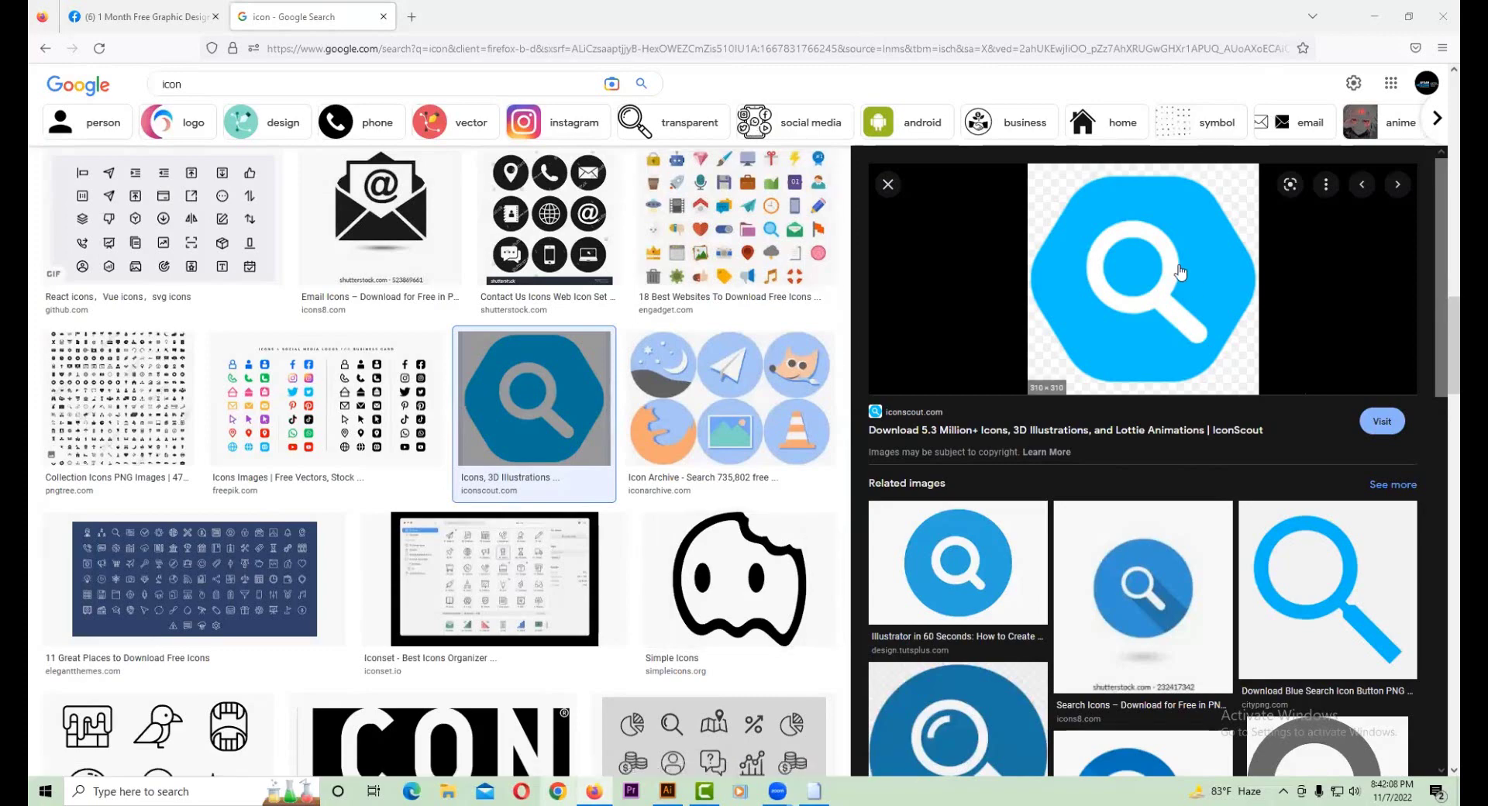
{"action": "left_click", "coordinate": [1013, 570]}
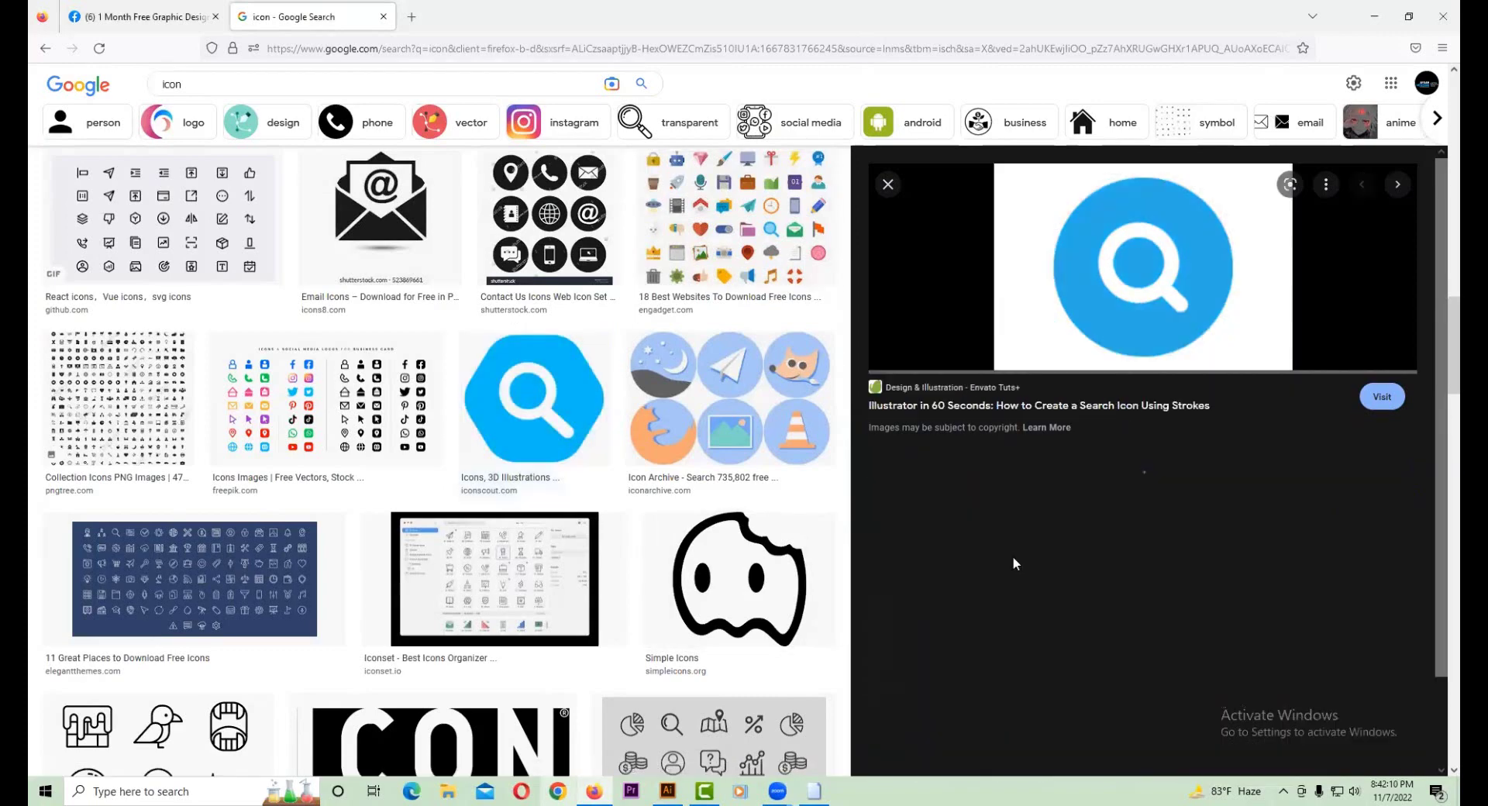
{"action": "left_click", "coordinate": [1008, 575]}
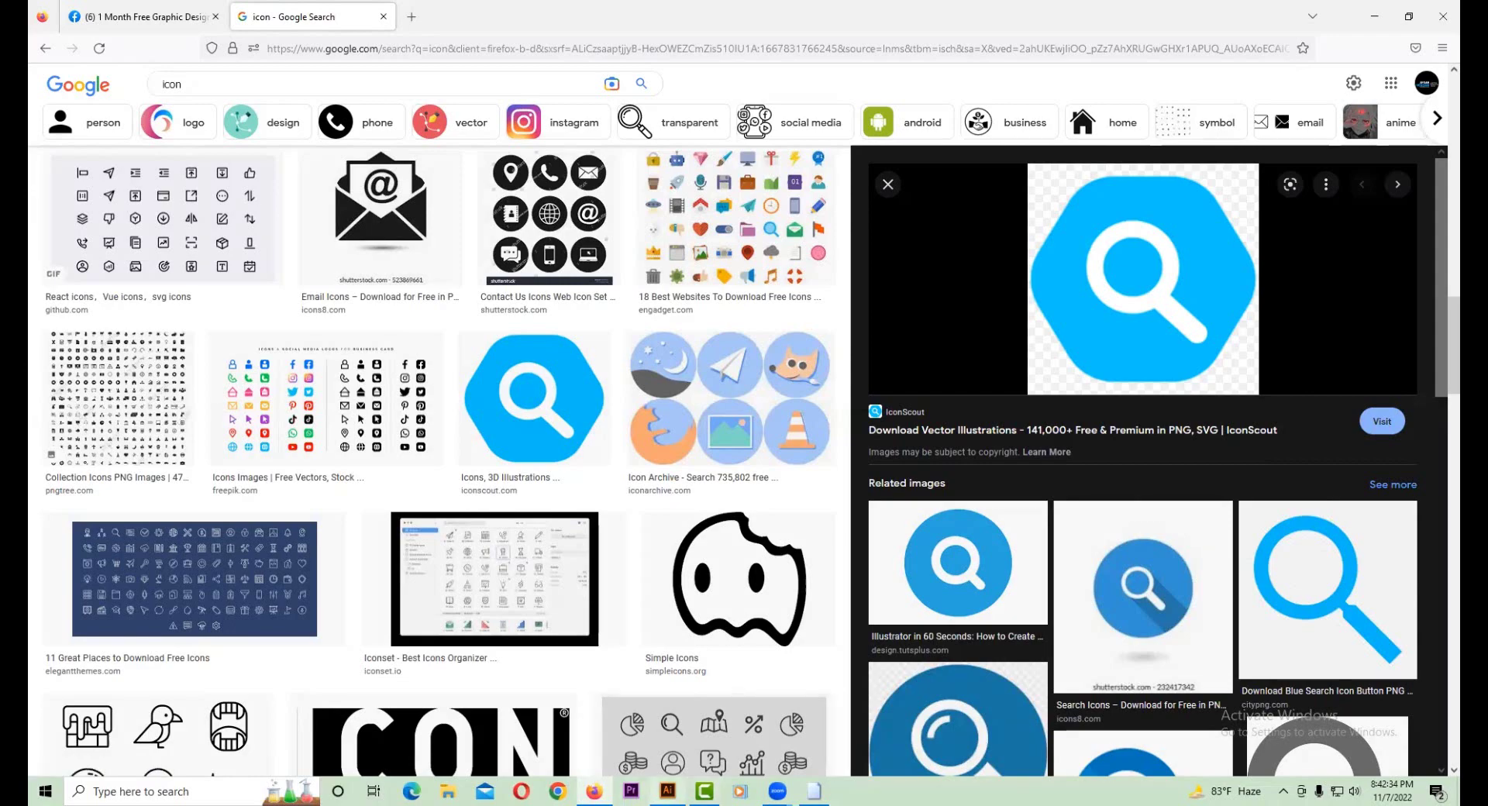
{"action": "left_click", "coordinate": [668, 791]}
- Draw a ring below the icons with a 6 pt outline, about 52 pt across
{"action": "left_click_drag", "start_coordinate": [573, 435], "coordinate": [658, 436]}
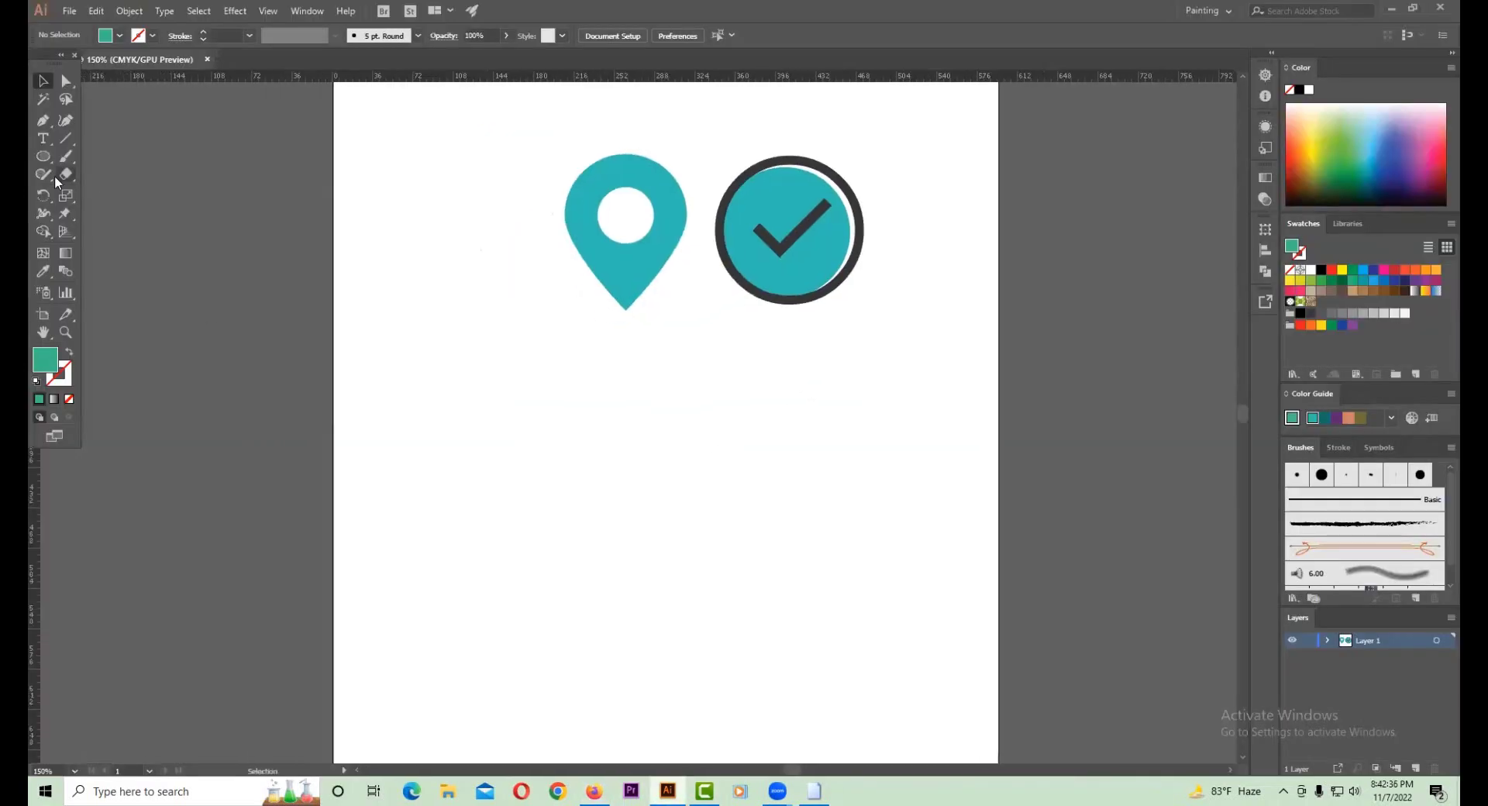
{"action": "left_click_drag", "start_coordinate": [42, 156], "coordinate": [85, 190]}
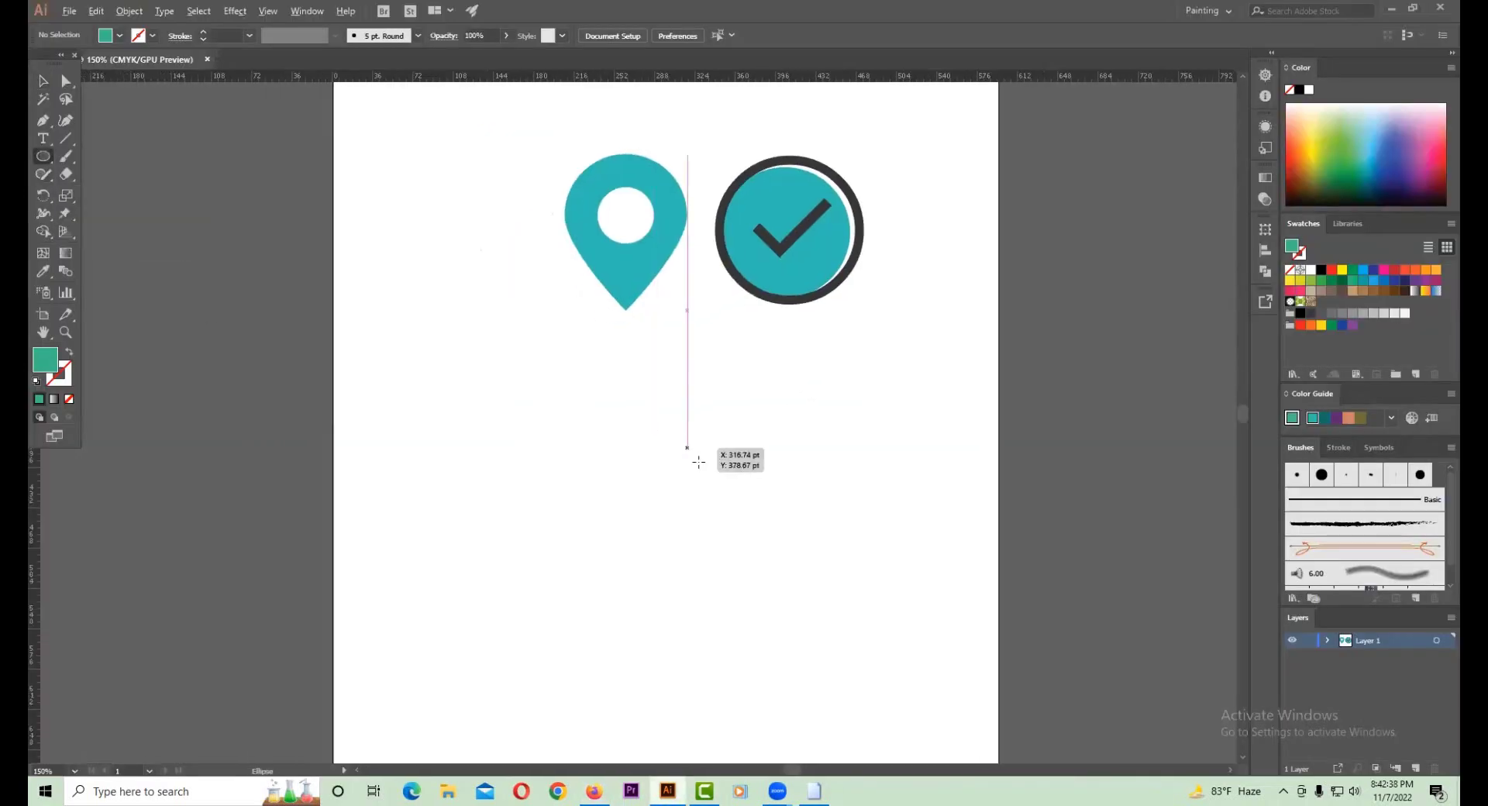
{"action": "left_click_drag", "start_coordinate": [691, 448], "coordinate": [740, 500]}
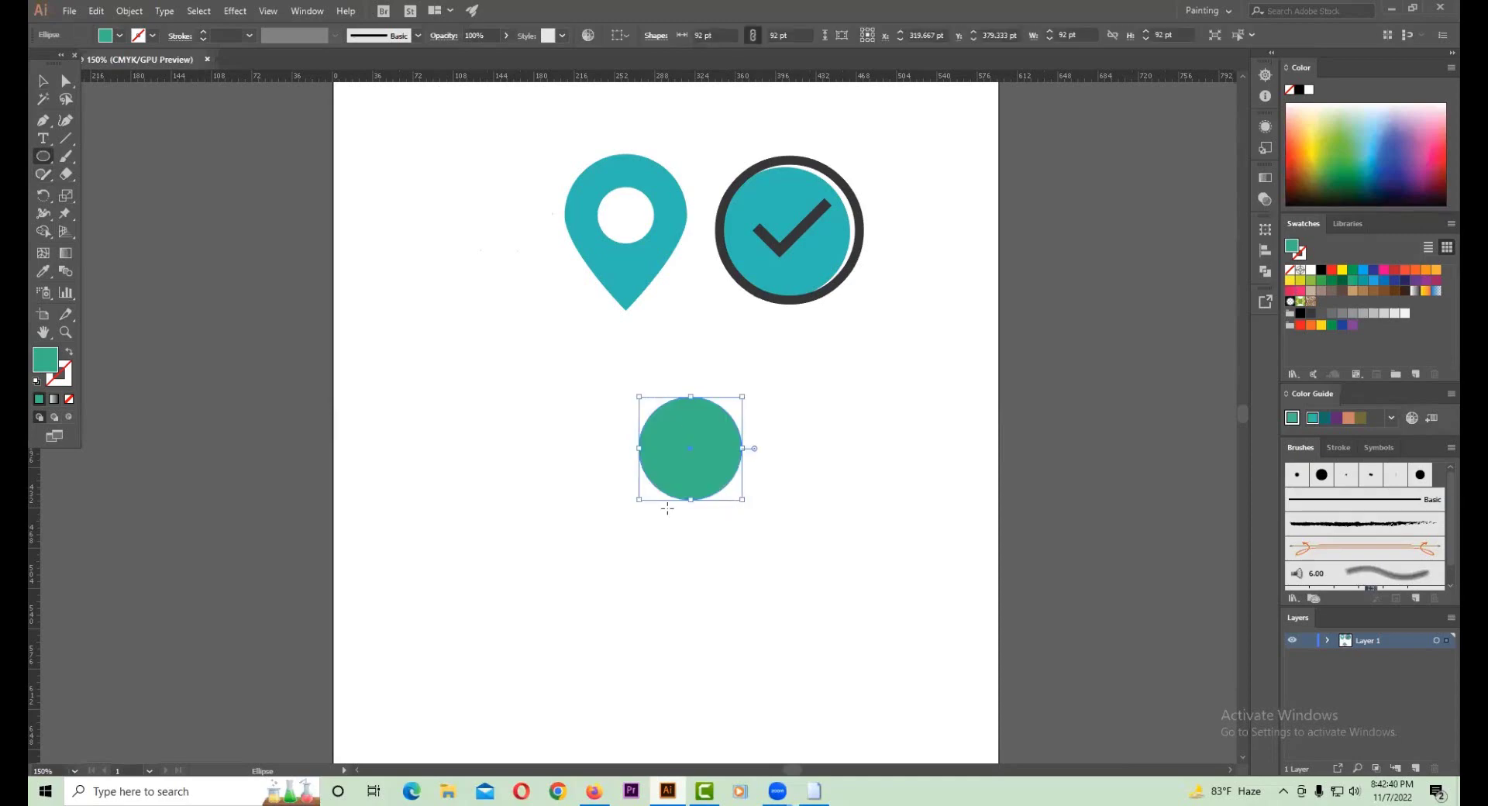
{"action": "scroll", "coordinate": [756, 465], "scroll_direction": "up", "scroll_amount": 2, "text": "alt"}
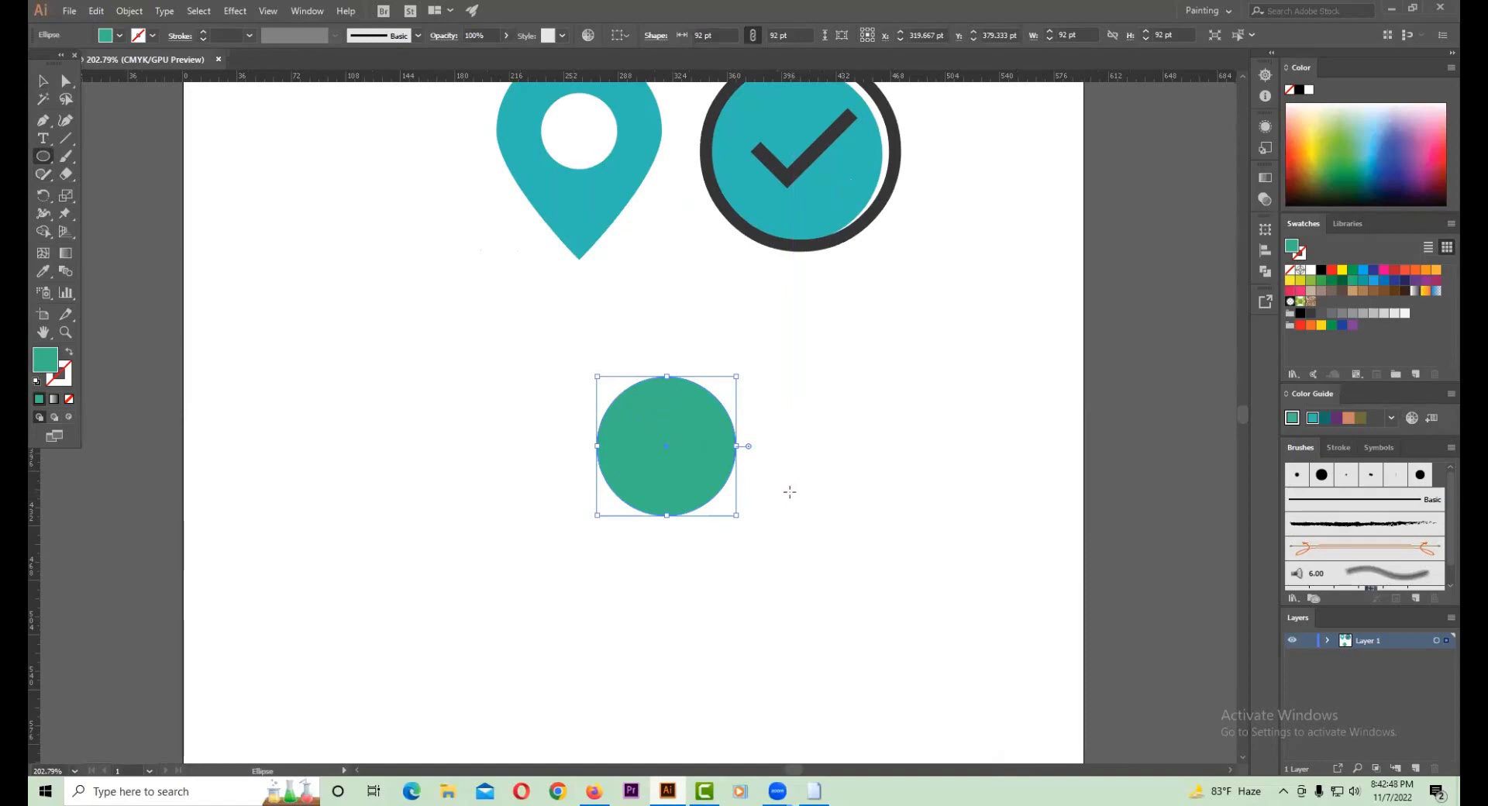
{"action": "left_click", "coordinate": [69, 352]}
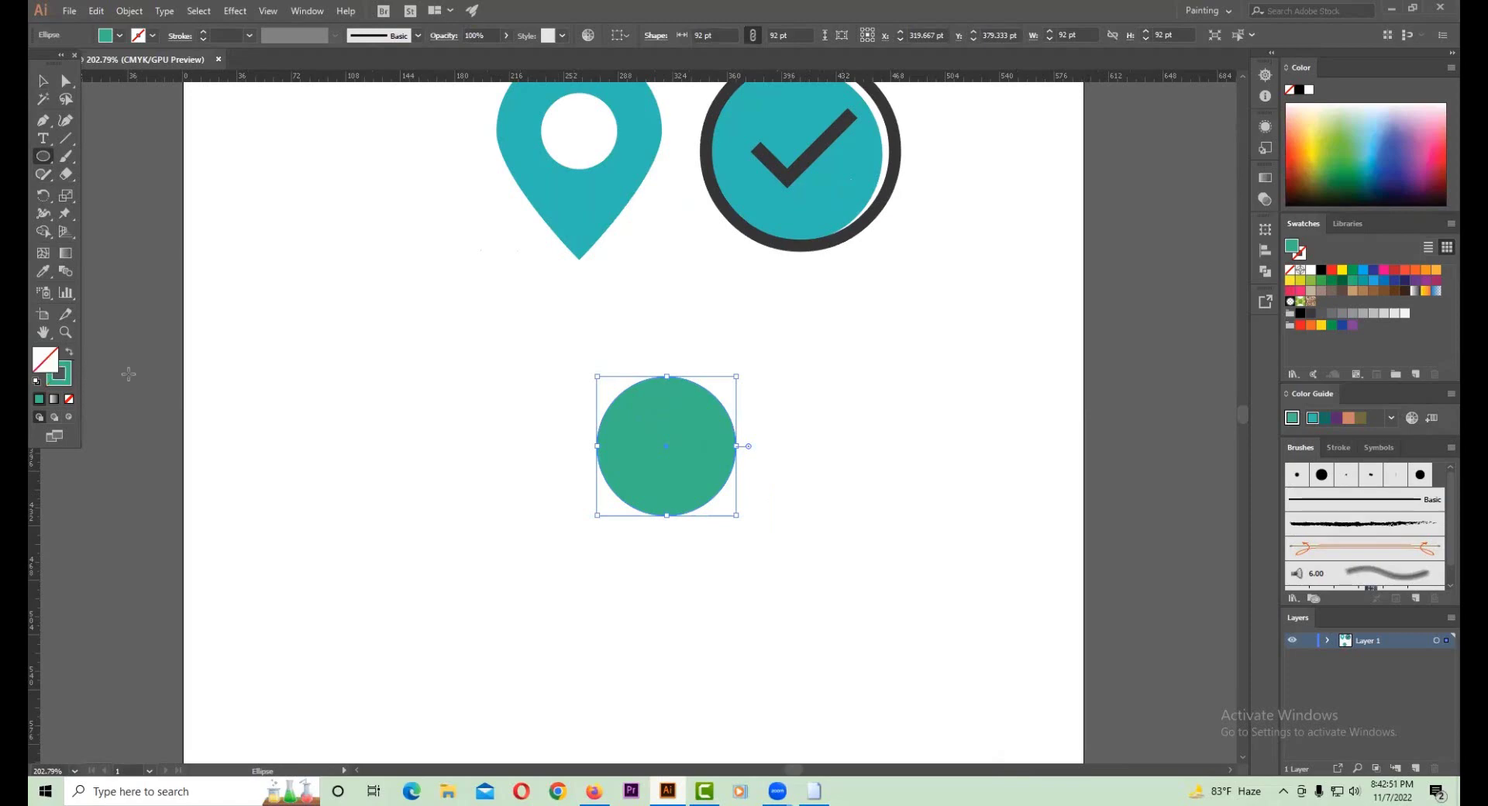
{"action": "left_click", "coordinate": [249, 35]}
{"action": "left_click", "coordinate": [283, 183]}
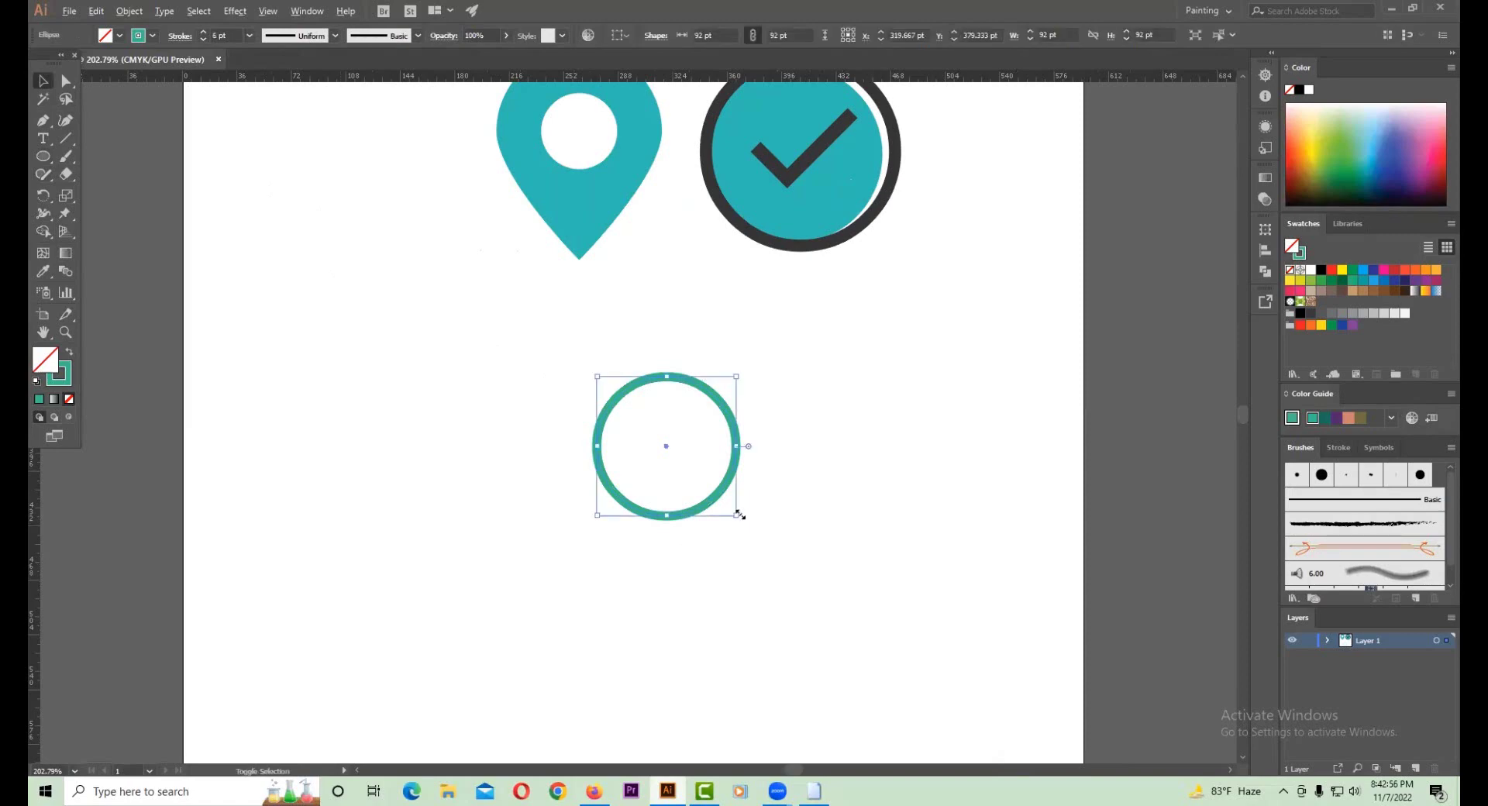
{"action": "left_click_drag", "start_coordinate": [740, 514], "coordinate": [706, 485]}
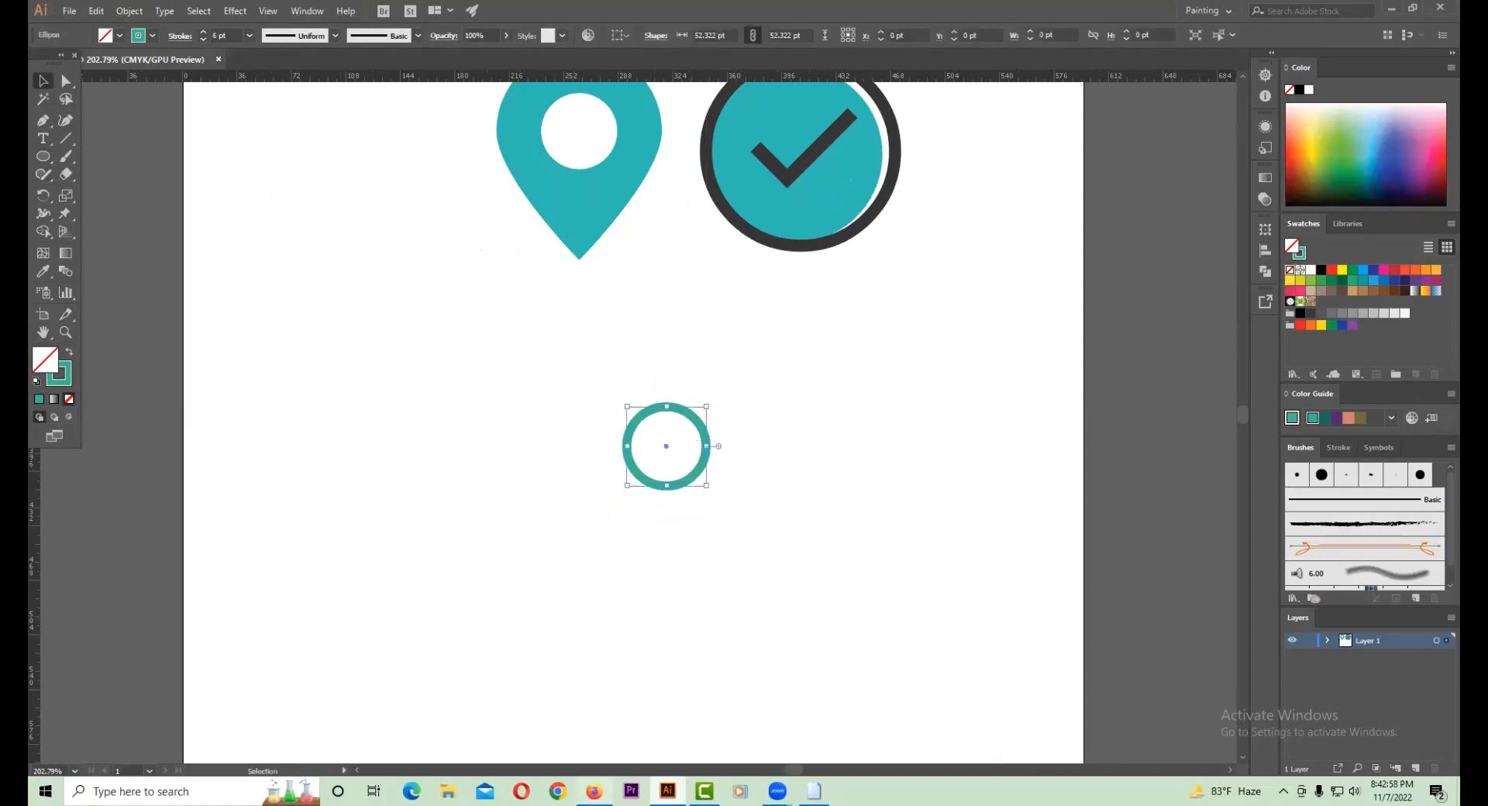
- Draw a thin rectangle extending from the ring's right edge as the handle
{"action": "key", "text": "alt+Tab"}
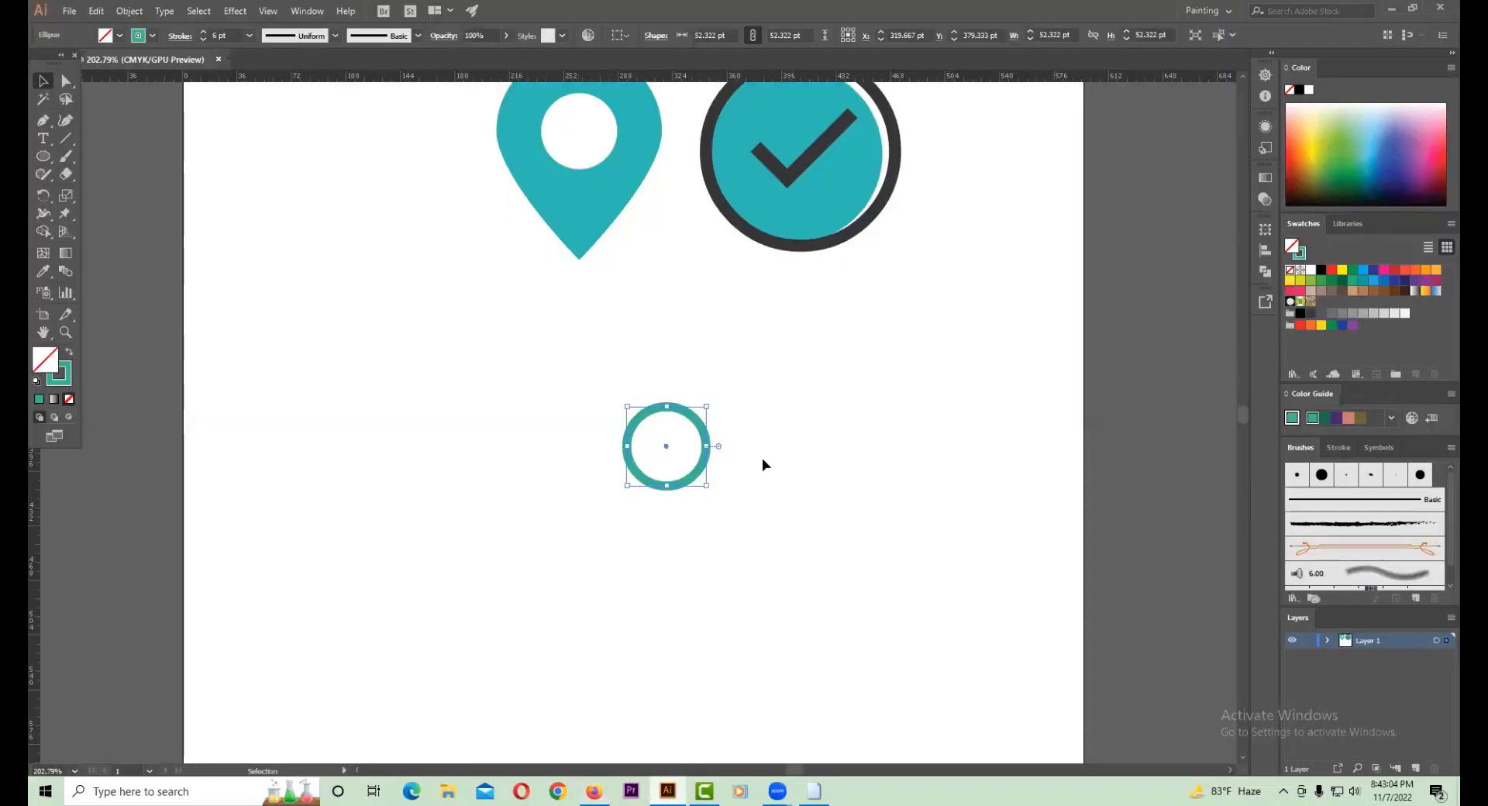
{"action": "key", "text": "alt+Tab"}
{"action": "left_click", "coordinate": [577, 510]}
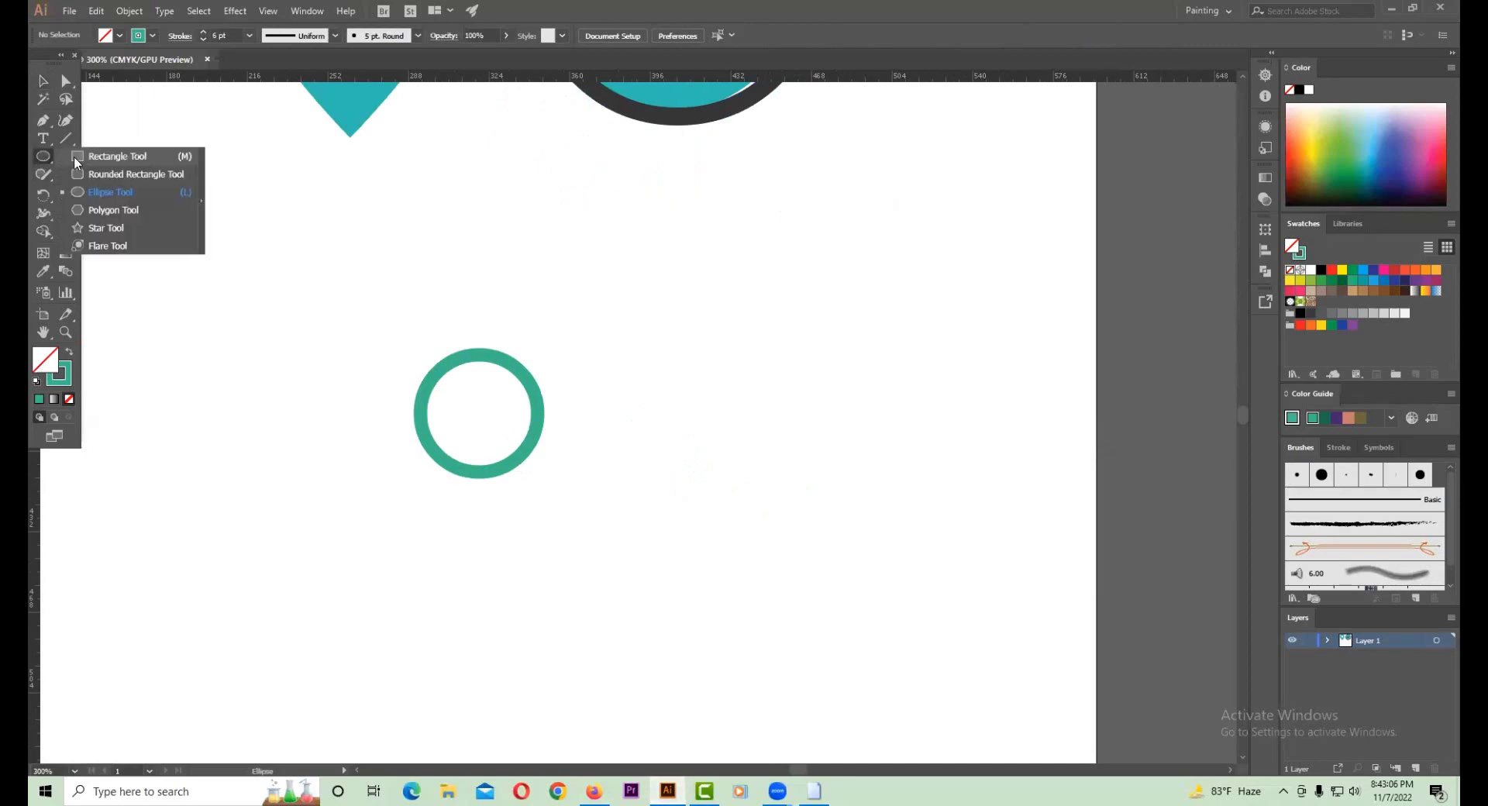
{"action": "left_click_drag", "start_coordinate": [43, 156], "coordinate": [85, 156]}
{"action": "left_click_drag", "start_coordinate": [544, 406], "coordinate": [656, 426]}
- Make the handle bar solid teal and align it vertically centred with the ring
{"action": "left_click", "coordinate": [69, 353]}
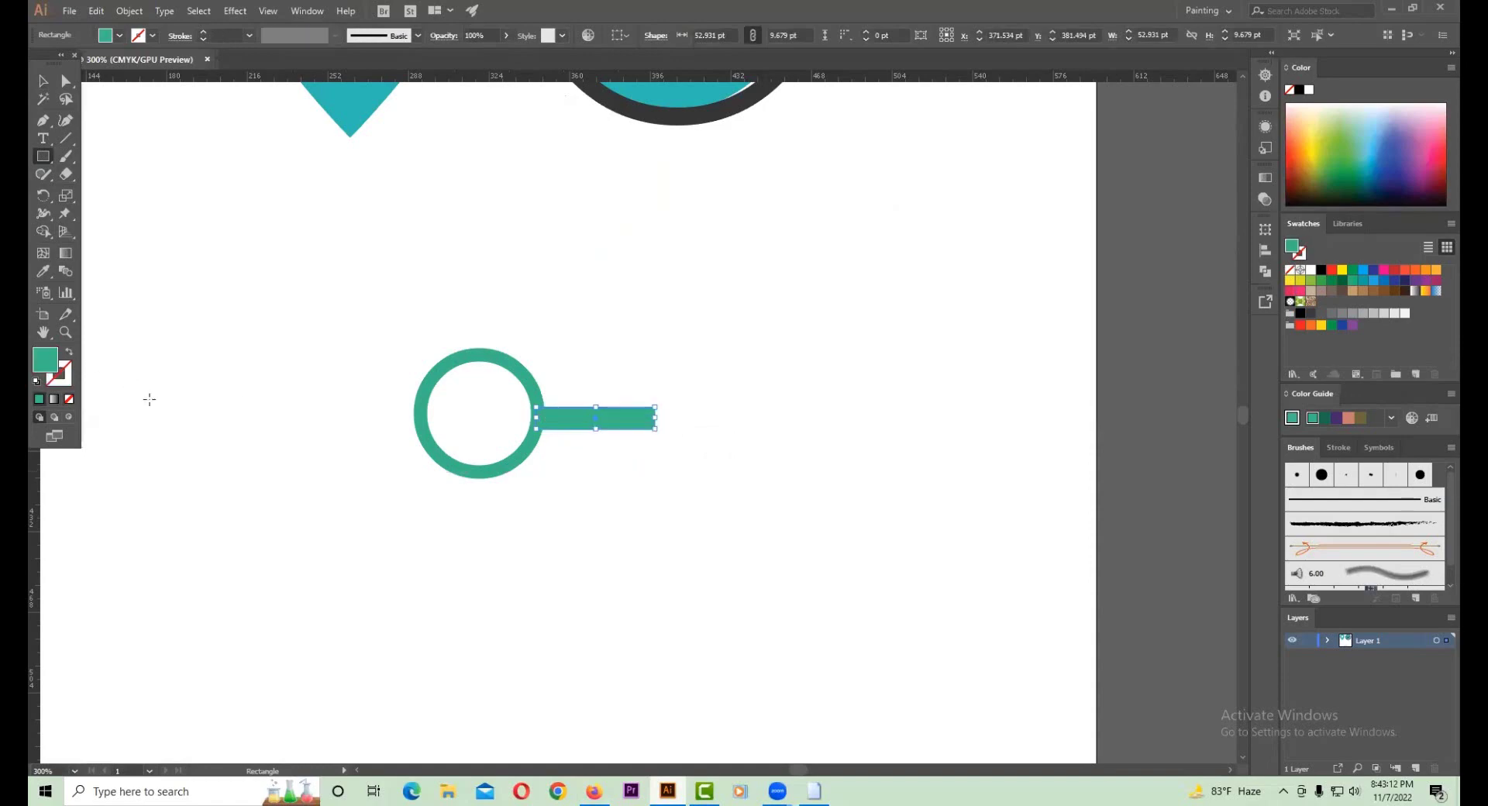
{"action": "left_click", "coordinate": [43, 81]}
{"action": "left_click_drag", "start_coordinate": [244, 253], "coordinate": [686, 497]}
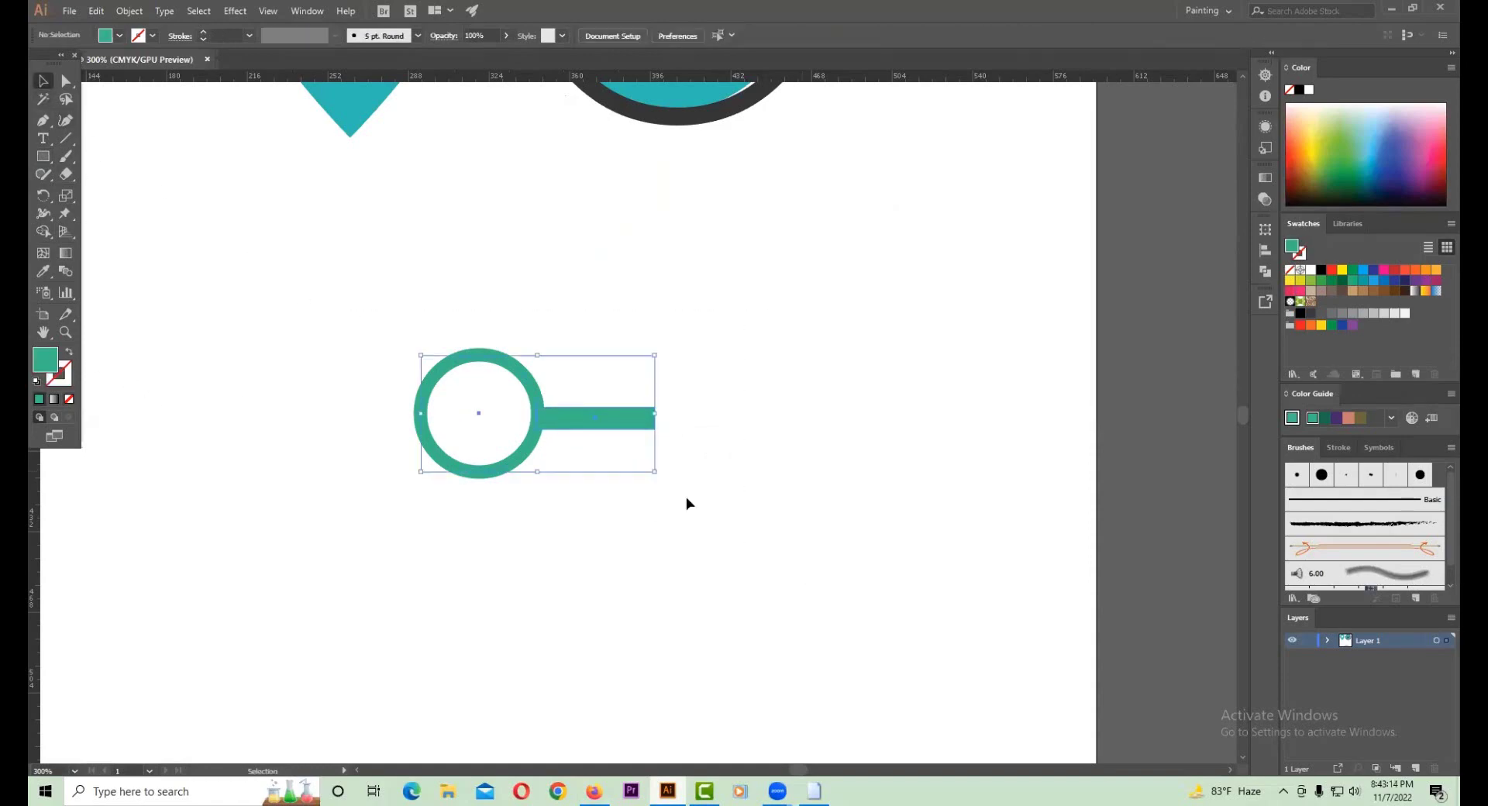
{"action": "left_click", "coordinate": [729, 37]}
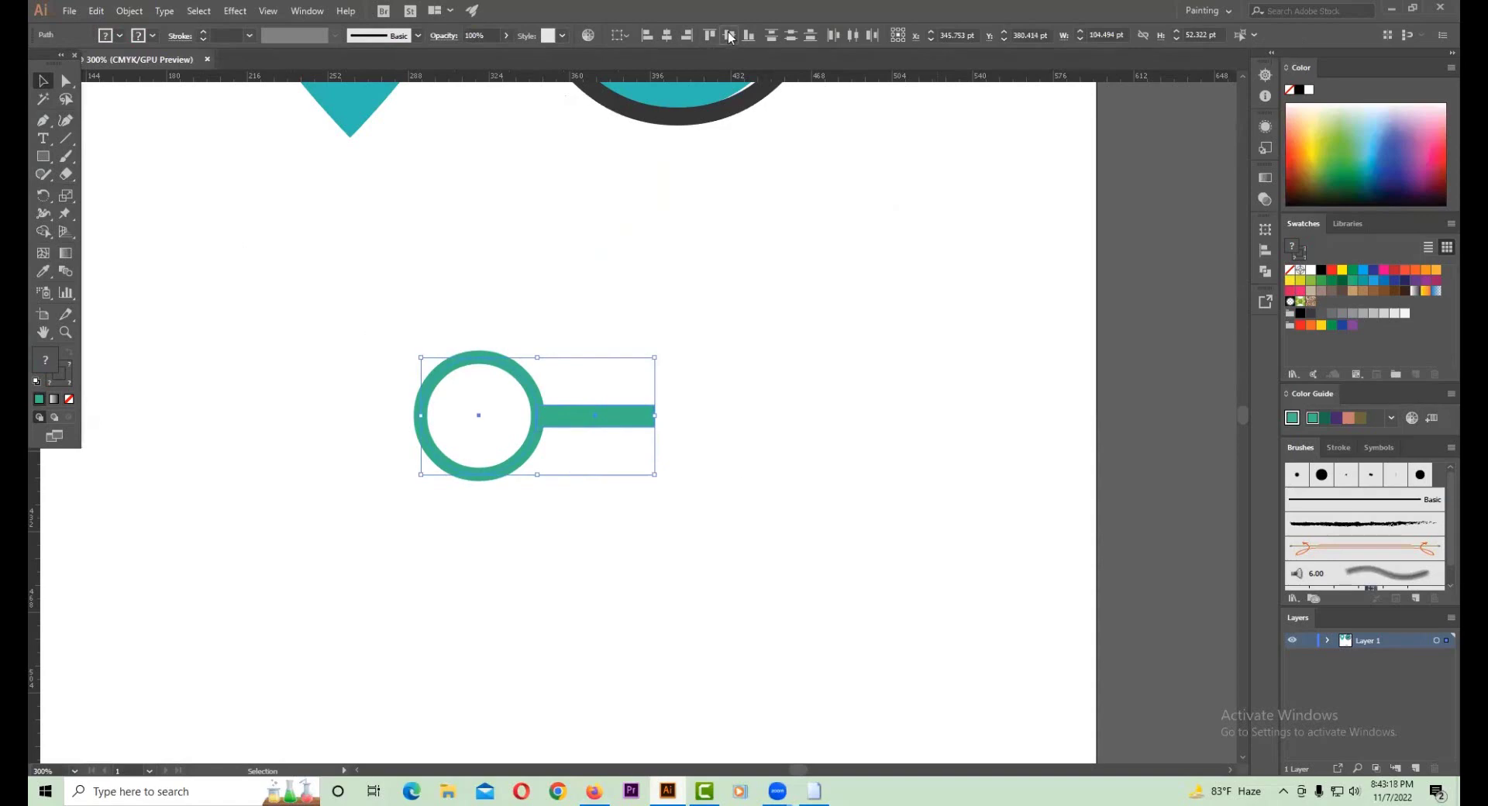
- Rotate the ring and handle together until the magnifier sits diagonally
{"action": "left_click_drag", "start_coordinate": [759, 285], "coordinate": [442, 508]}
{"action": "left_click_drag", "start_coordinate": [661, 483], "coordinate": [688, 521]}
{"action": "left_click", "coordinate": [696, 517]}
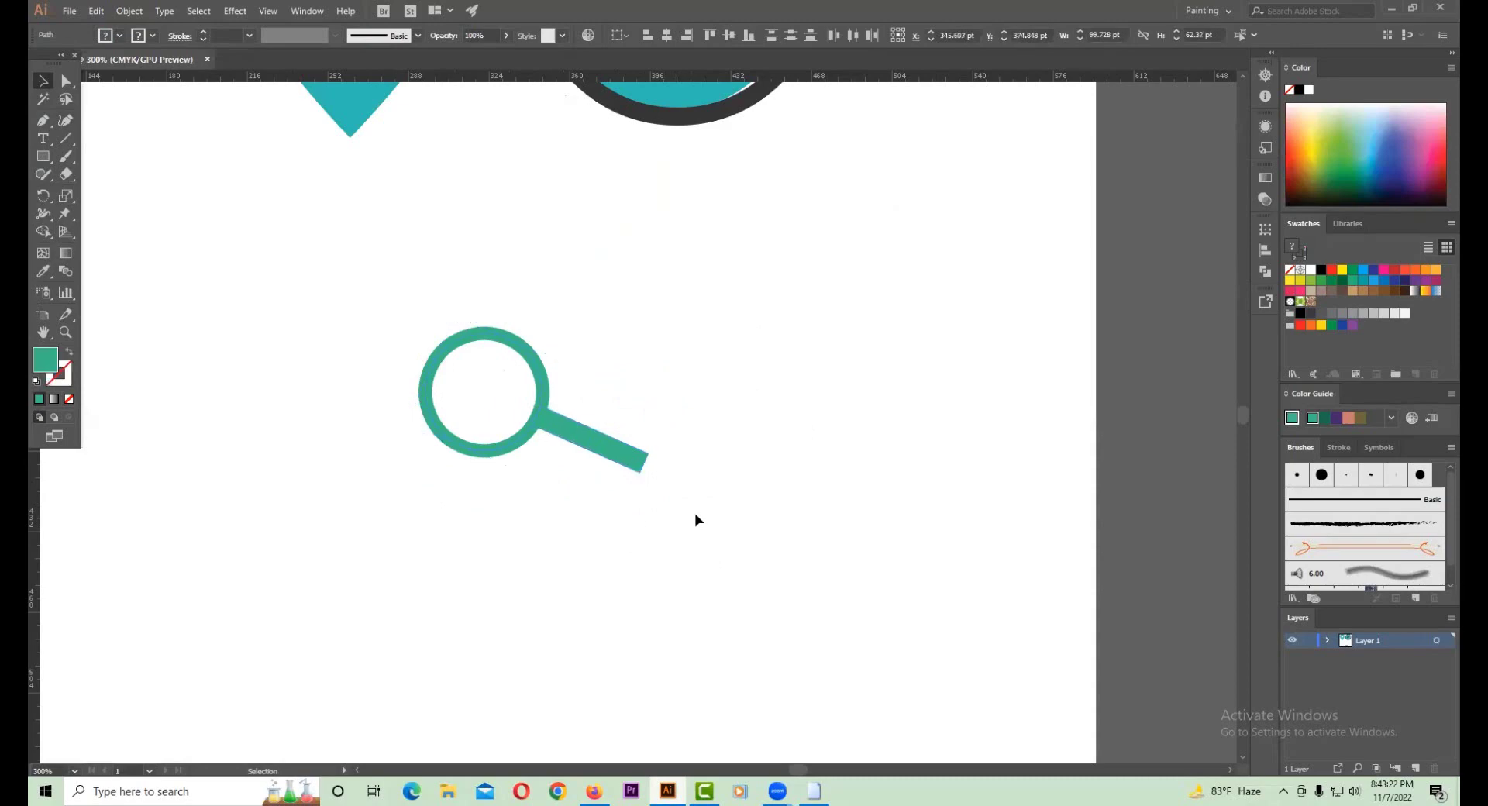
{"action": "key", "text": "ctrl+minus"}
{"action": "left_click_drag", "start_coordinate": [604, 333], "coordinate": [458, 492]}
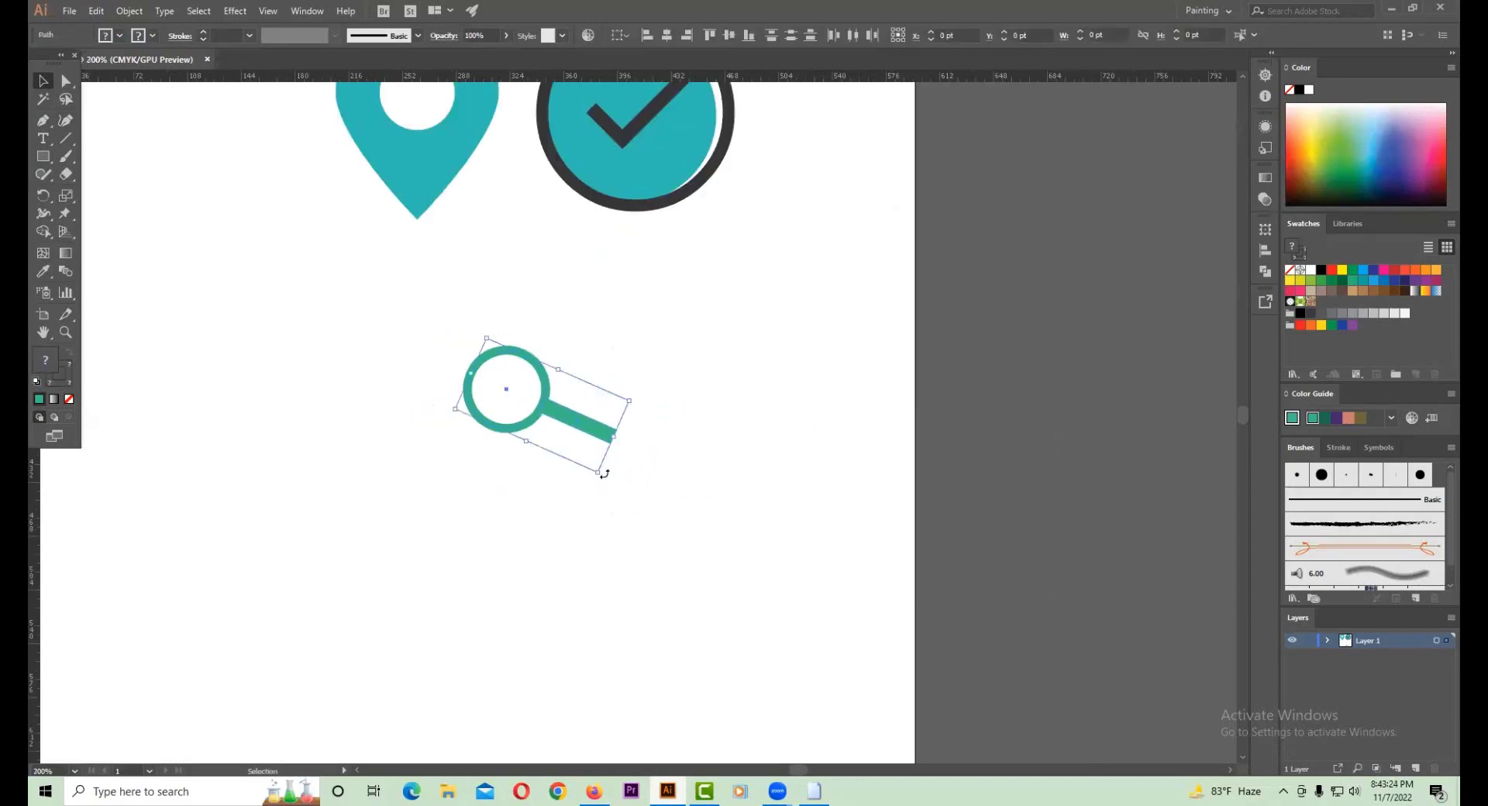
{"action": "mouse_move", "coordinate": [620, 465]}
{"action": "left_mouse_down"}
{"action": "mouse_move", "coordinate": [582, 508]}
{"action": "mouse_move", "coordinate": [617, 510]}
{"action": "left_mouse_up"}
{"action": "left_click", "coordinate": [617, 510]}
- Shorten the magnifier's handle bar
{"action": "left_click", "coordinate": [597, 469]}
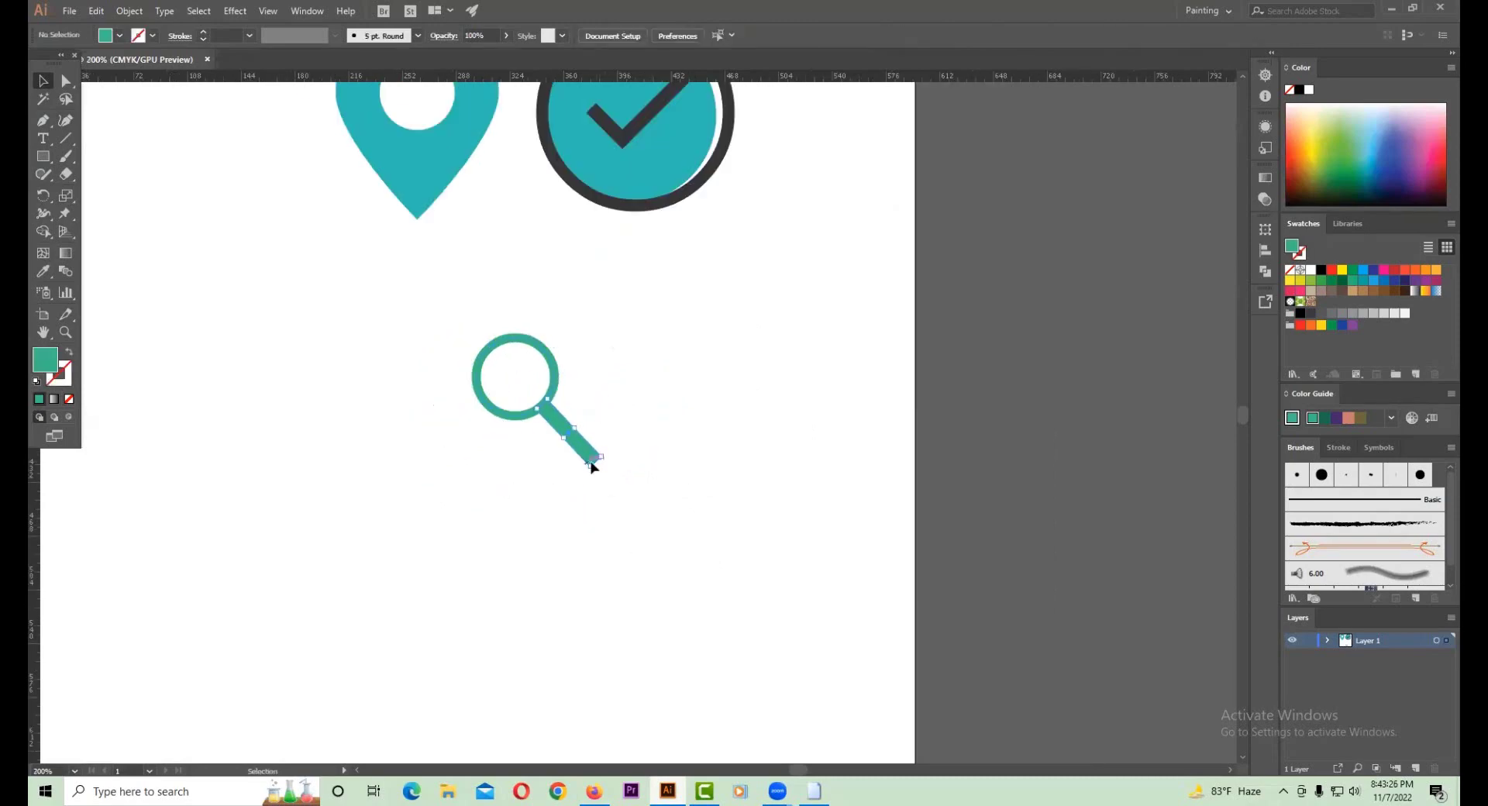
{"action": "mouse_move", "coordinate": [591, 461]}
{"action": "left_mouse_down"}
{"action": "mouse_move", "coordinate": [679, 508]}
{"action": "mouse_move", "coordinate": [599, 456]}
{"action": "left_mouse_up"}
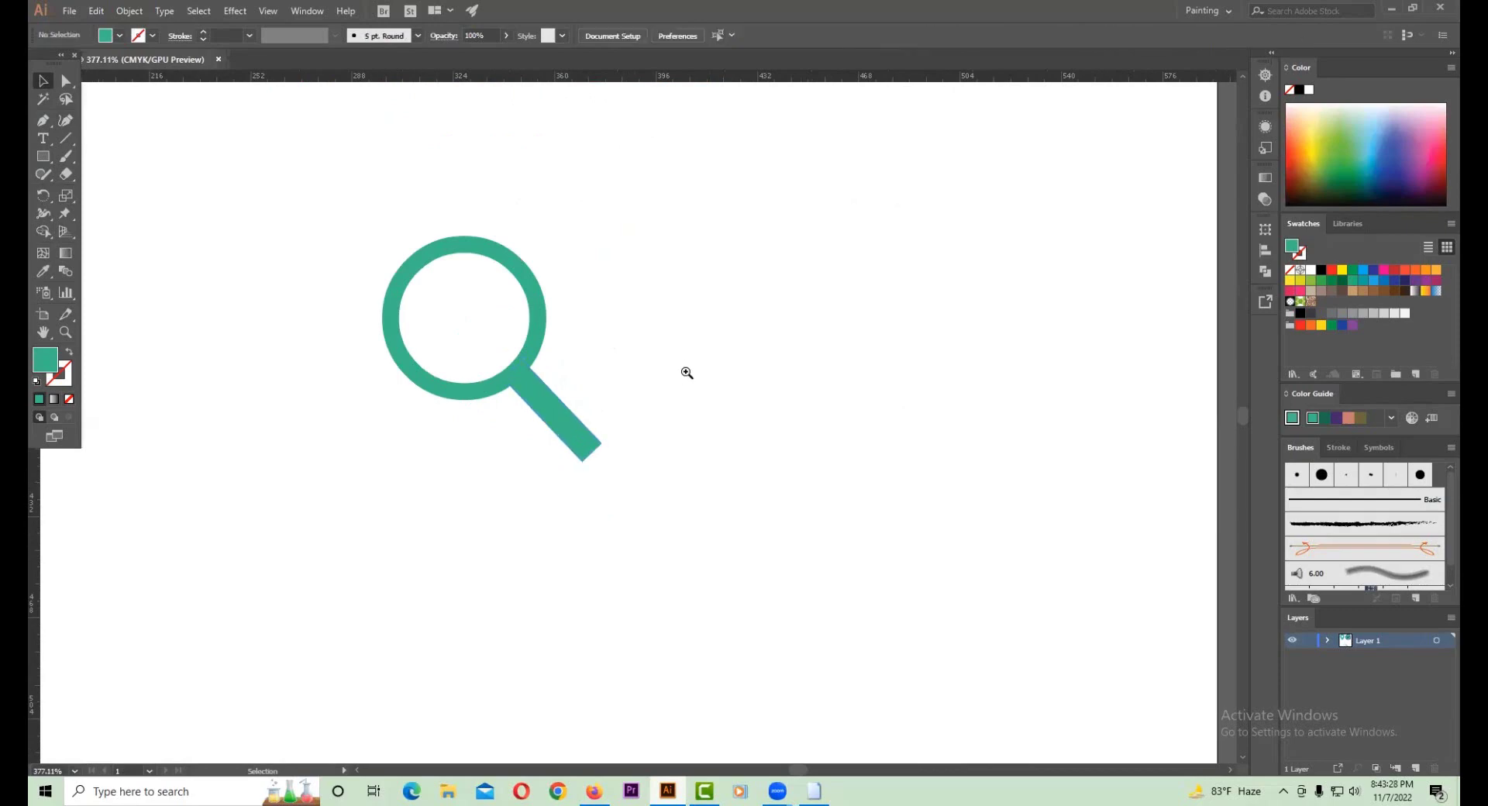
{"action": "left_click", "coordinate": [684, 364], "text": "alt"}
- Thicken the magnifier ring's stroke to 7 pt
{"action": "left_click_drag", "start_coordinate": [659, 382], "coordinate": [814, 337]}
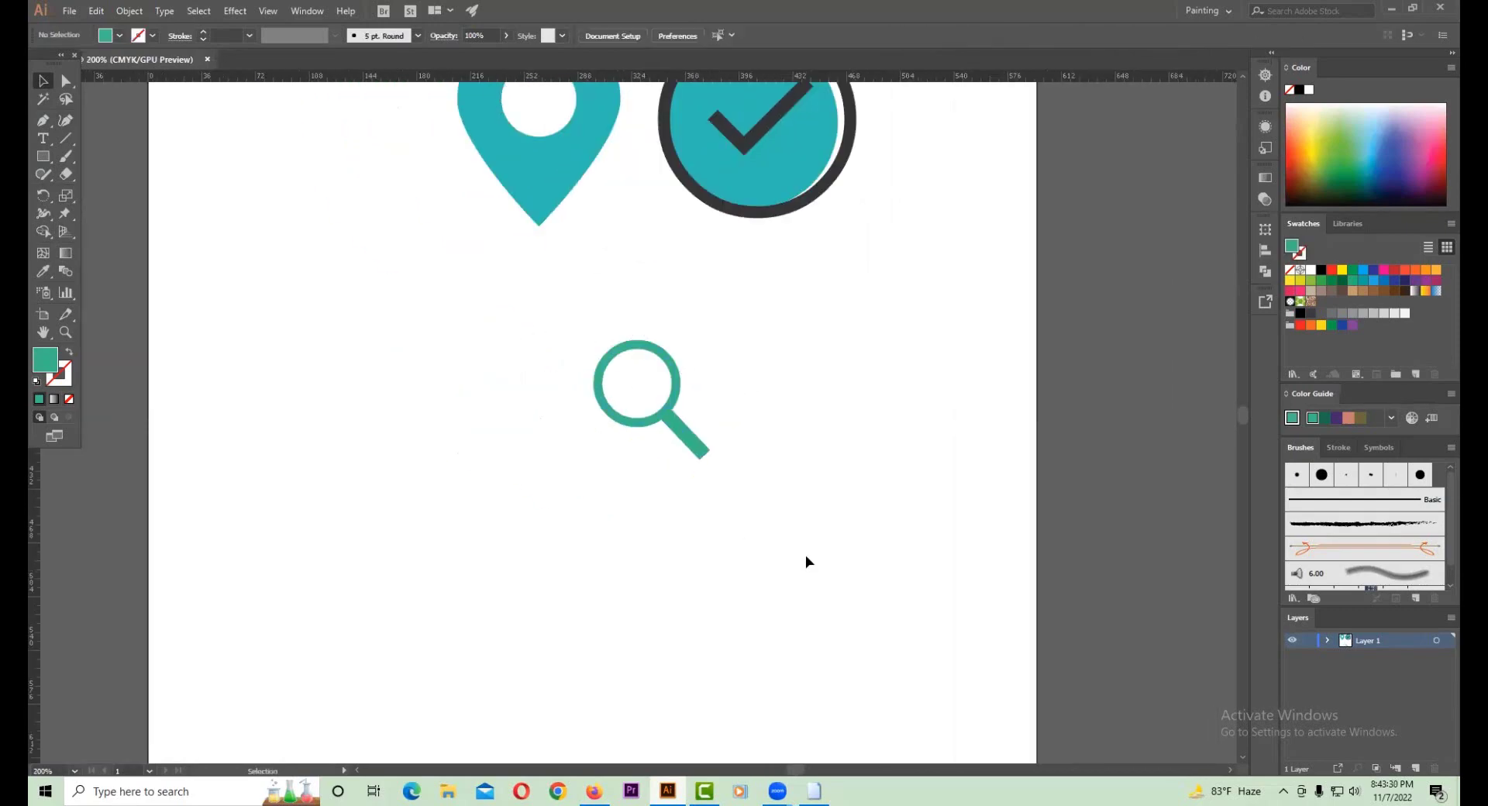
{"action": "scroll", "coordinate": [578, 357], "scroll_direction": "up", "scroll_amount": 3}
{"action": "left_click", "coordinate": [741, 365]}
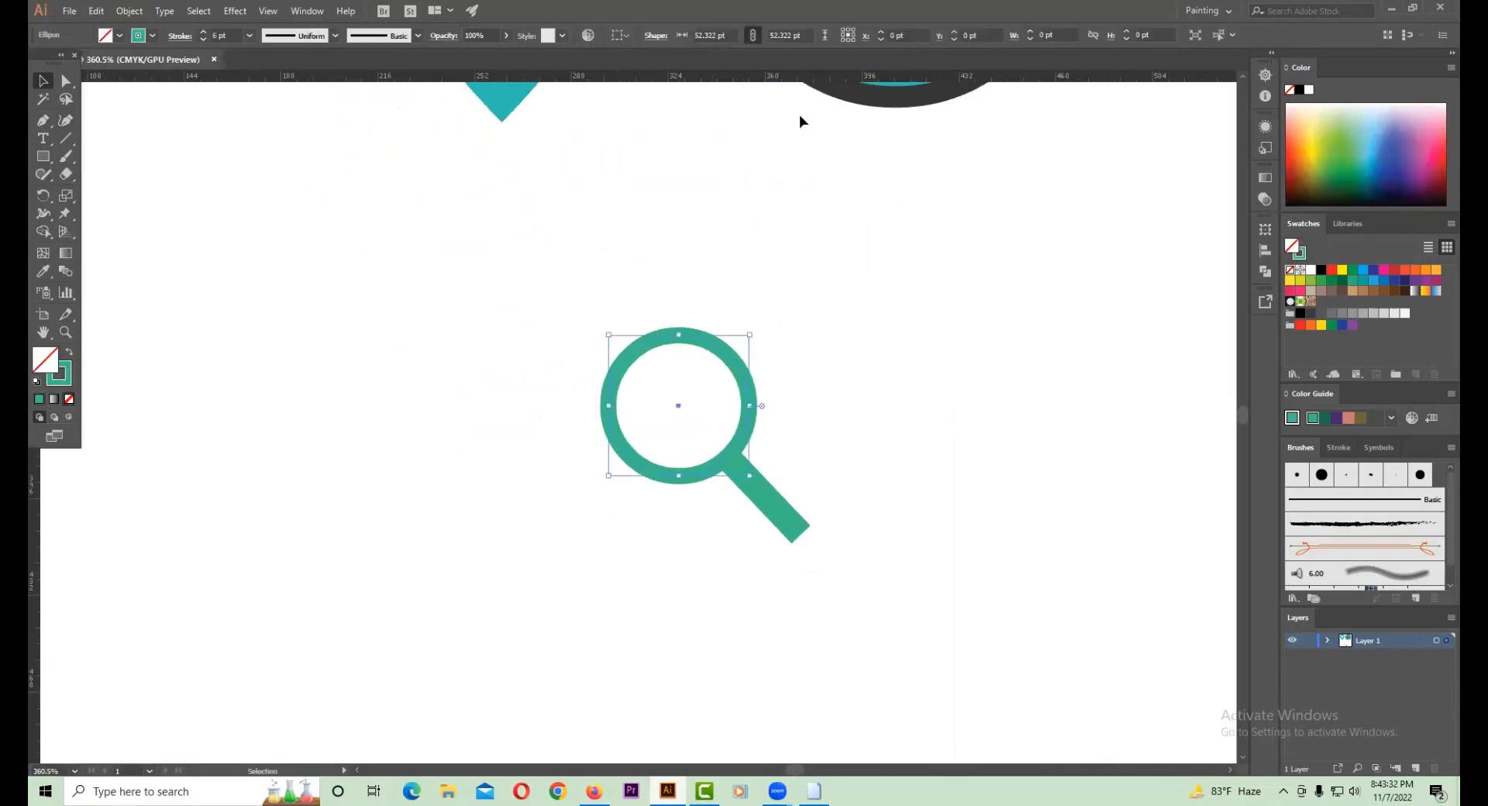
{"action": "left_click", "coordinate": [249, 35]}
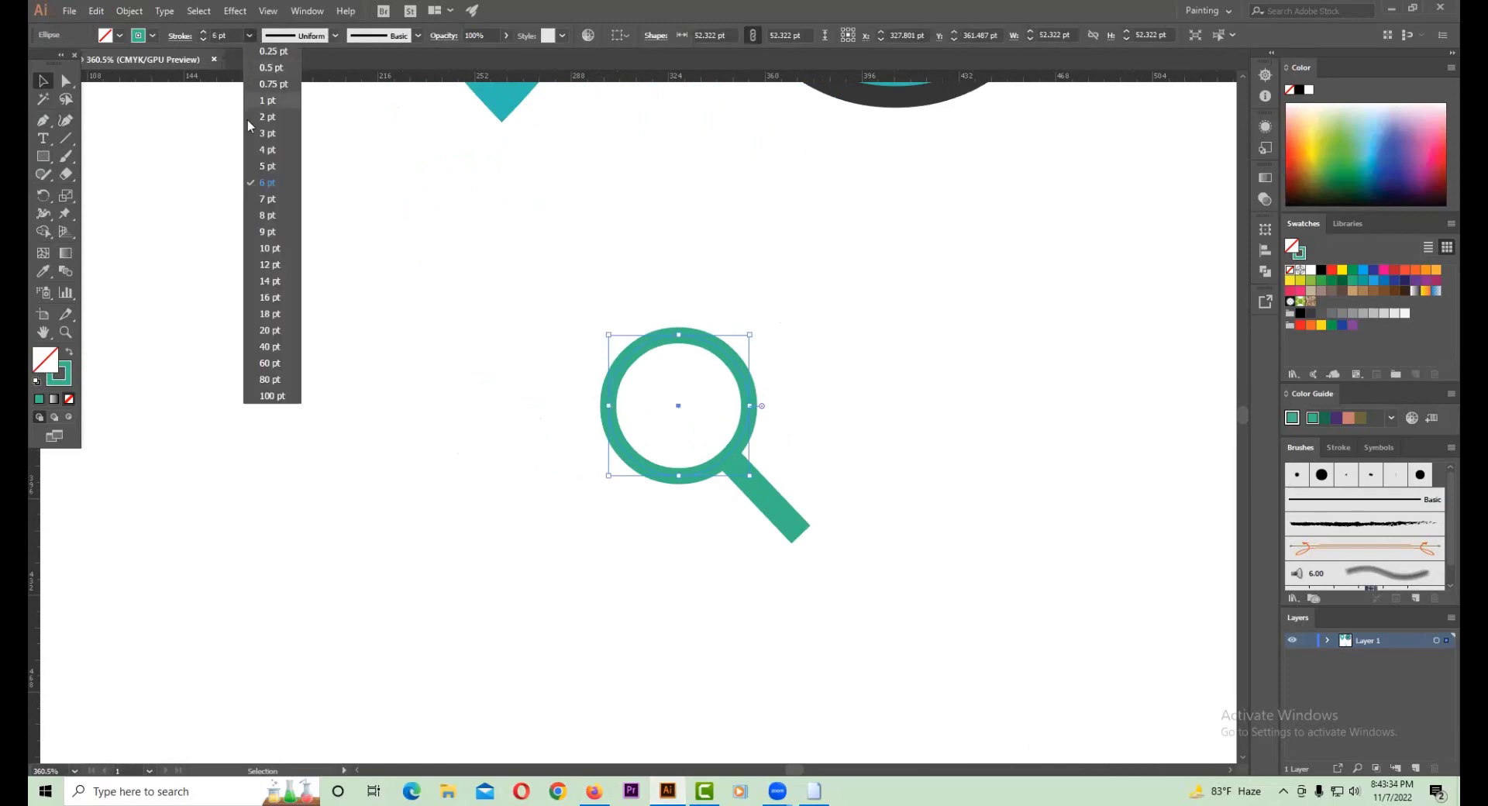
{"action": "left_click", "coordinate": [268, 200]}
- Move the magnifier left of the location pin, then switch back to Google Images
{"action": "left_click_drag", "start_coordinate": [446, 274], "coordinate": [946, 617]}
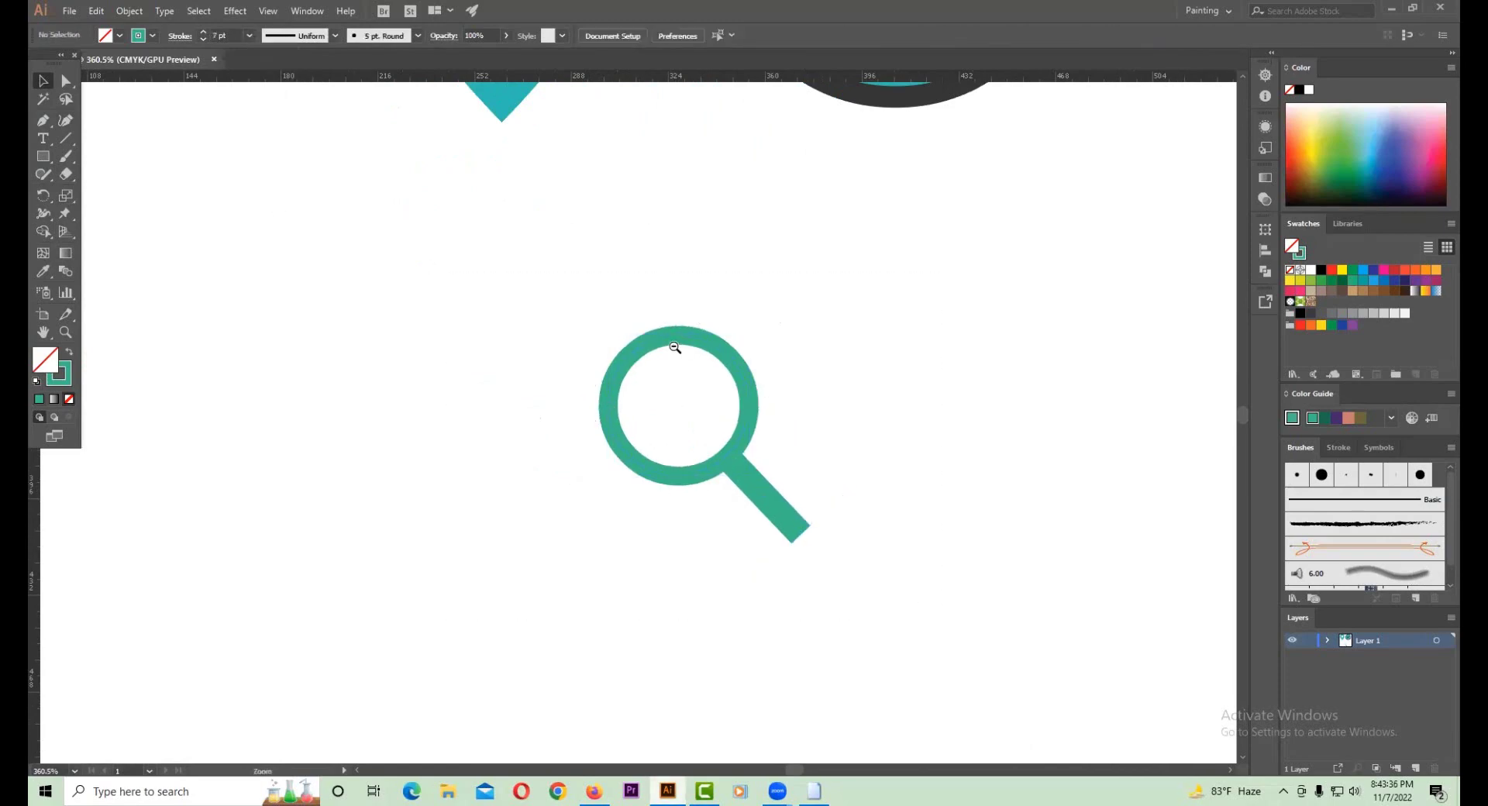
{"action": "scroll", "coordinate": [674, 344], "scroll_direction": "down", "scroll_amount": 3}
{"action": "scroll", "coordinate": [674, 345], "scroll_direction": "down", "scroll_amount": 1}
{"action": "left_click_drag", "start_coordinate": [628, 574], "coordinate": [434, 409]}
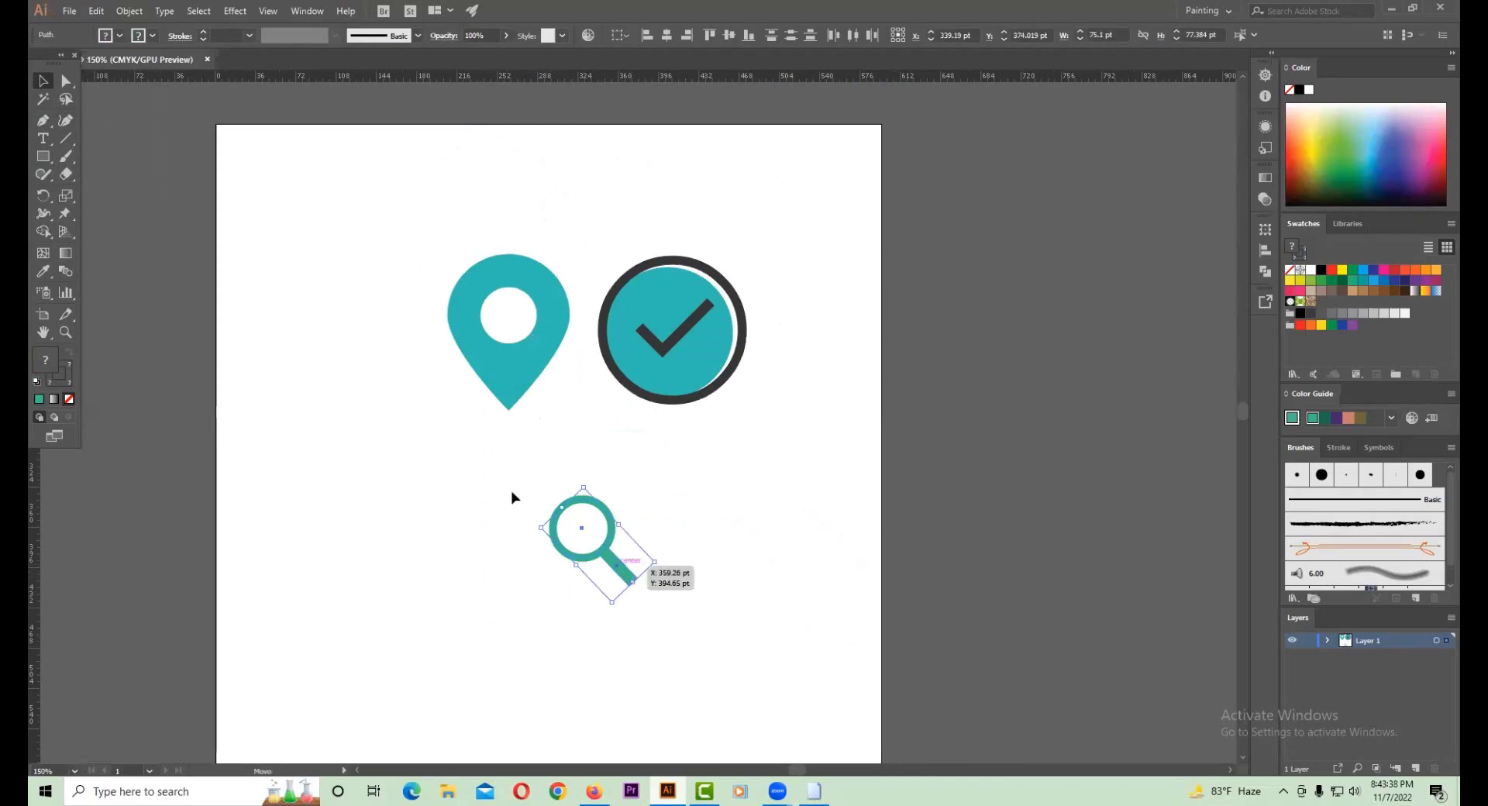
{"action": "scroll", "coordinate": [536, 470], "scroll_direction": "up", "scroll_amount": 2}
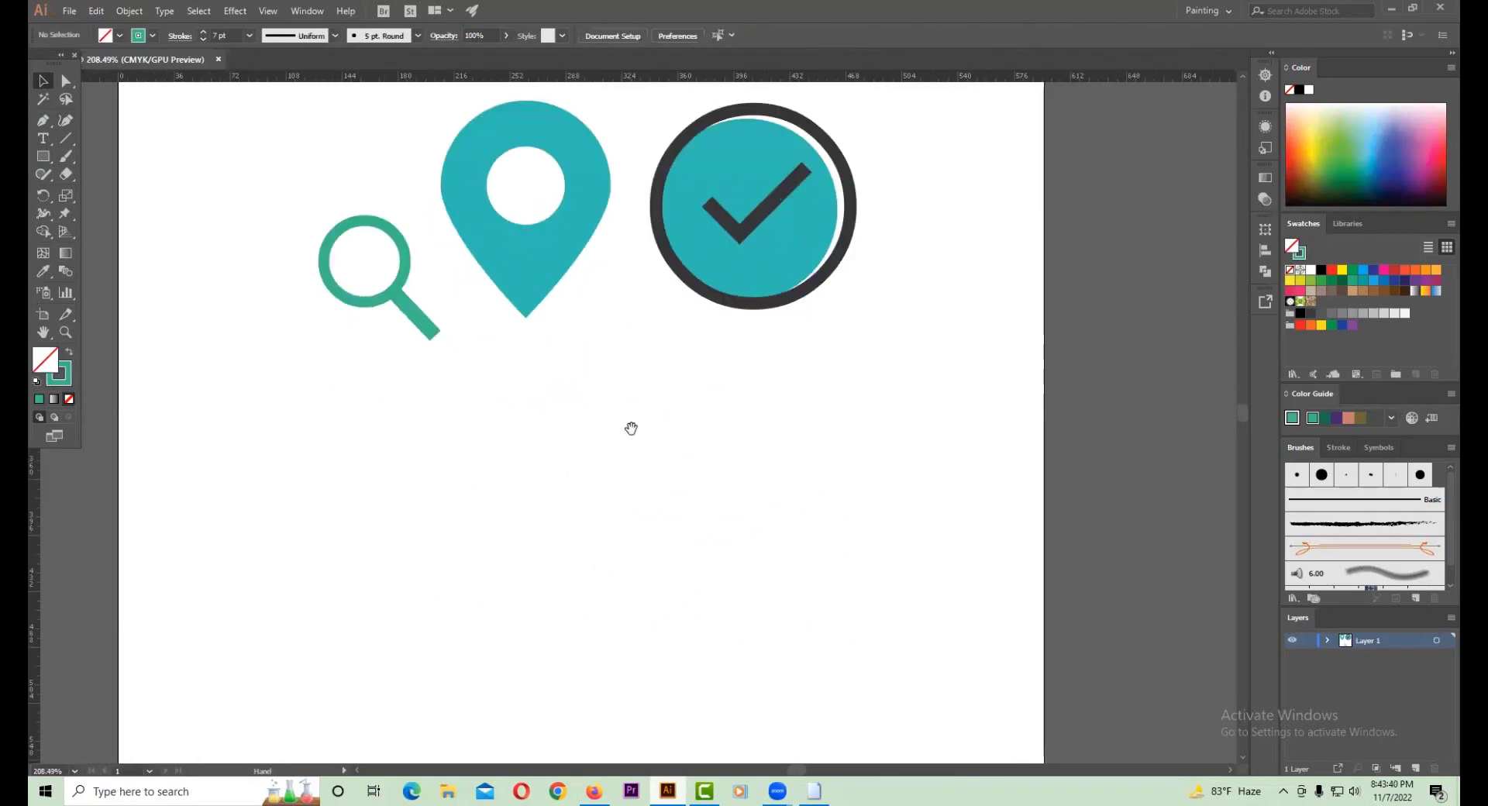
{"action": "left_click", "coordinate": [594, 791]}
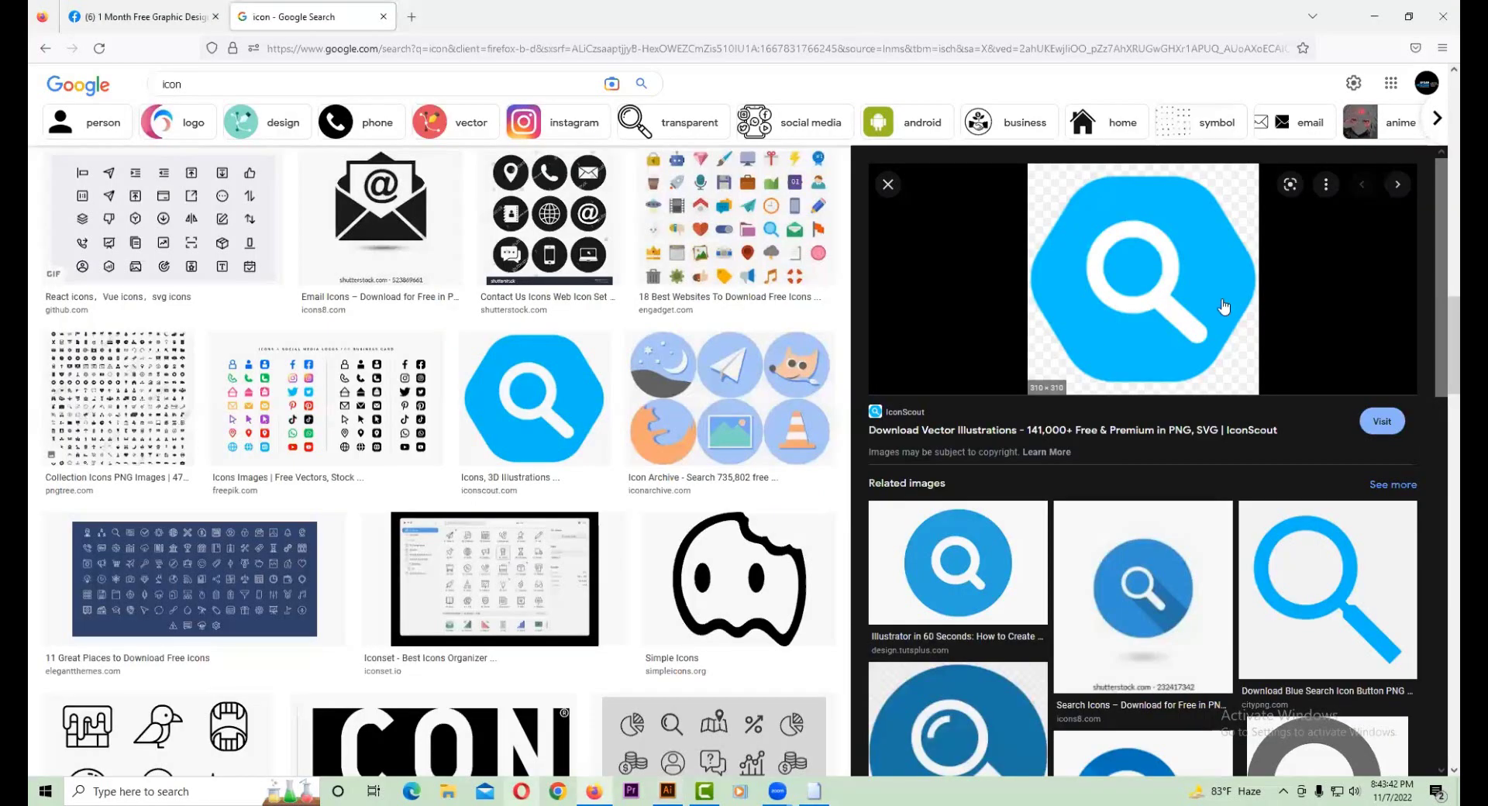
- Scroll down through the 'icon' image results
{"action": "scroll", "coordinate": [685, 395], "scroll_direction": "down", "scroll_amount": 5}
{"action": "scroll", "coordinate": [702, 389], "scroll_direction": "down", "scroll_amount": 5}
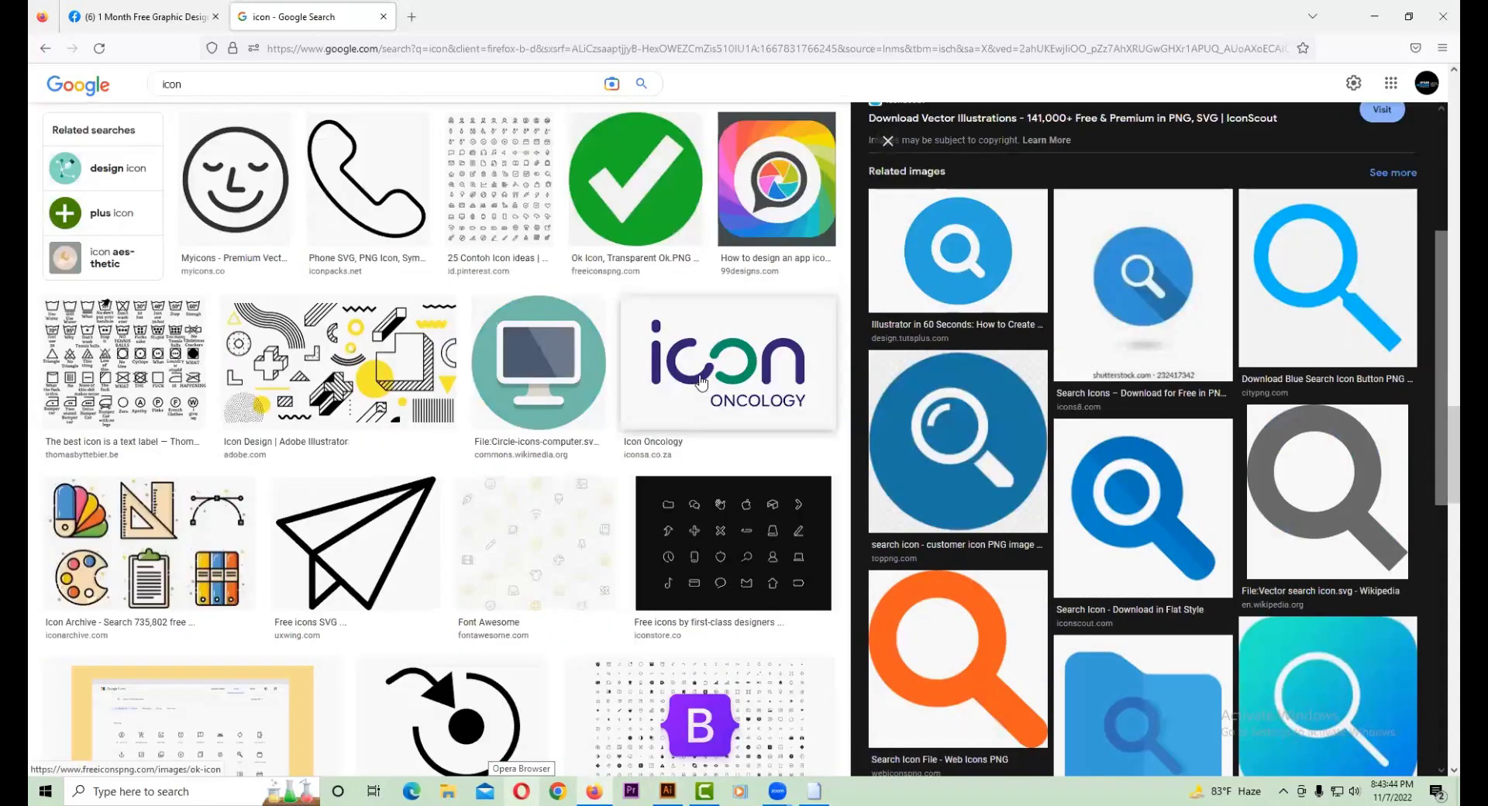
{"action": "scroll", "coordinate": [701, 381], "scroll_direction": "down", "scroll_amount": 1}
{"action": "scroll", "coordinate": [701, 381], "scroll_direction": "down", "scroll_amount": 6}
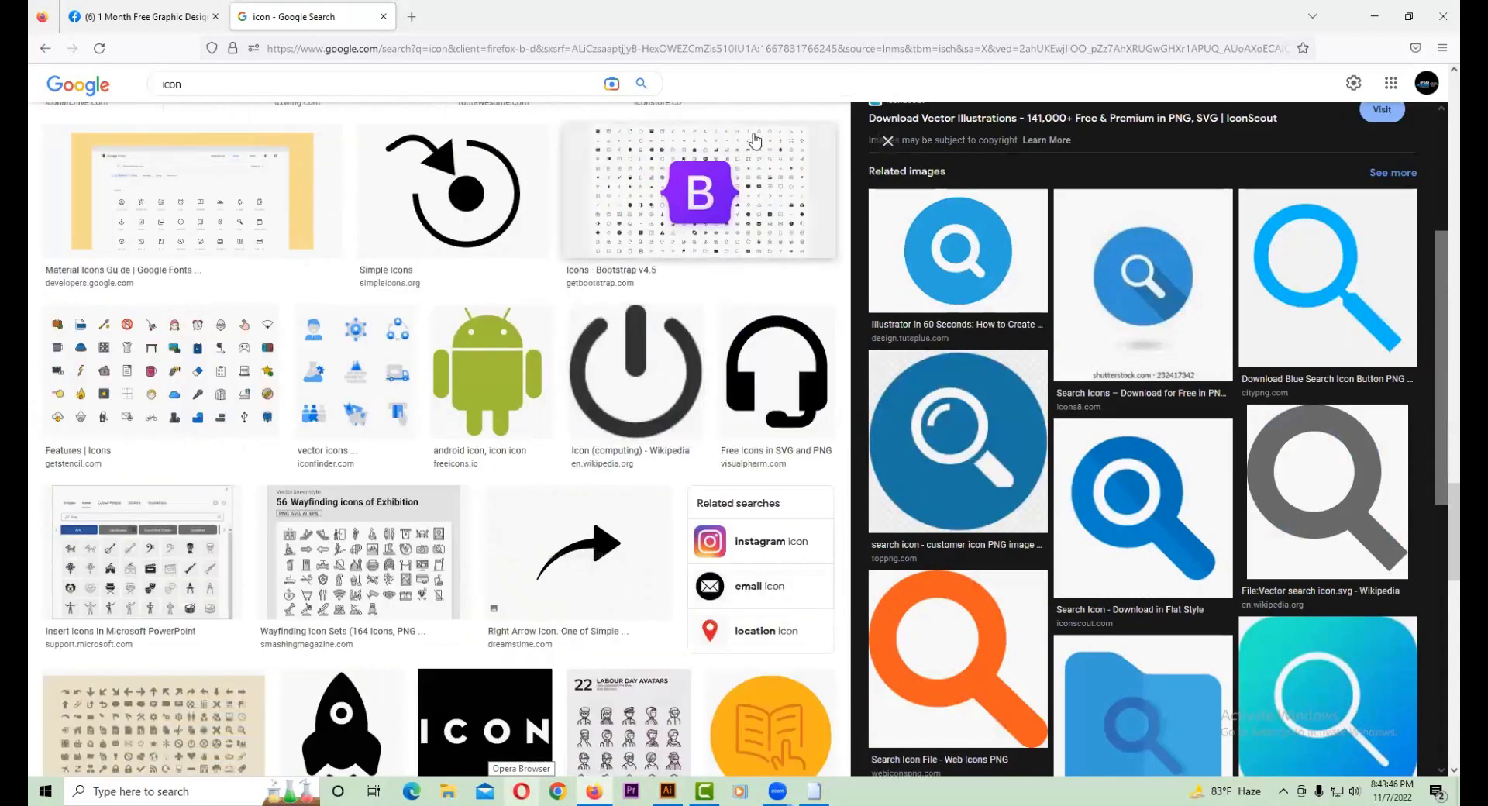
{"action": "scroll", "coordinate": [634, 410], "scroll_direction": "down", "scroll_amount": 5}
{"action": "scroll", "coordinate": [634, 411], "scroll_direction": "down", "scroll_amount": 5}
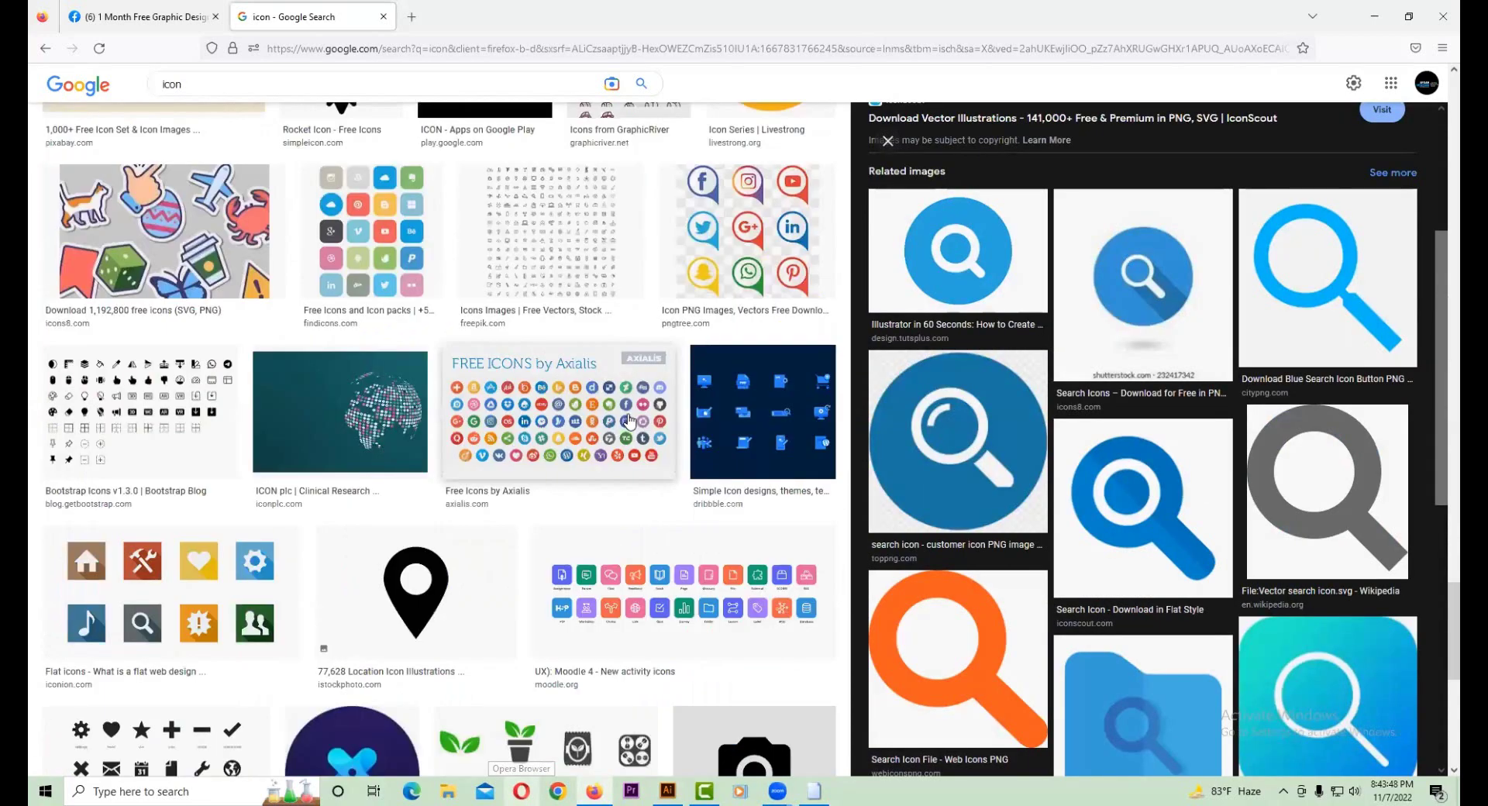
{"action": "scroll", "coordinate": [633, 414], "scroll_direction": "down", "scroll_amount": 5}
{"action": "scroll", "coordinate": [631, 419], "scroll_direction": "down", "scroll_amount": 5}
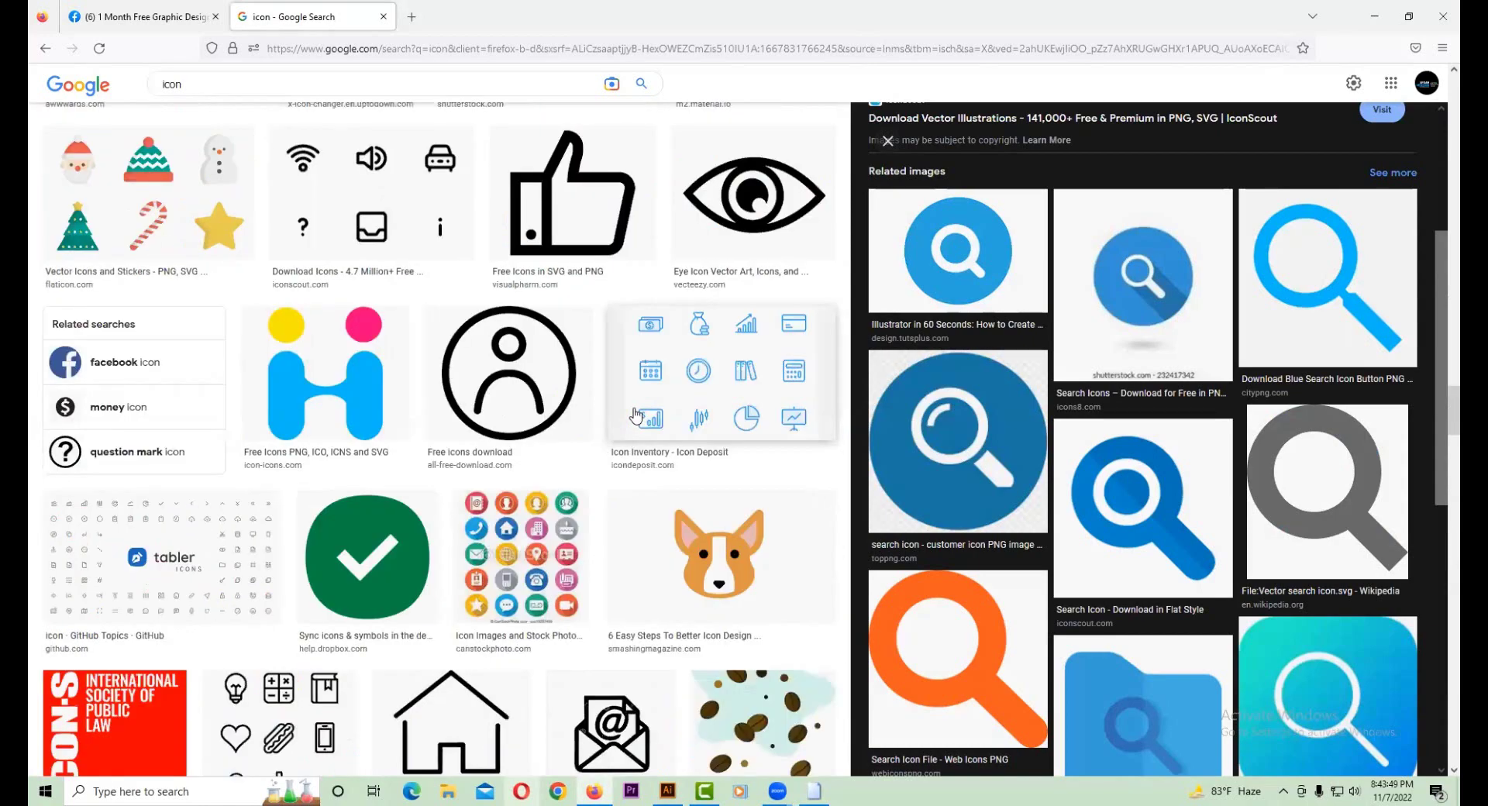
{"action": "scroll", "coordinate": [634, 417], "scroll_direction": "down", "scroll_amount": 3}
{"action": "scroll", "coordinate": [634, 417], "scroll_direction": "down", "scroll_amount": 1}
{"action": "scroll", "coordinate": [634, 417], "scroll_direction": "down", "scroll_amount": 3}
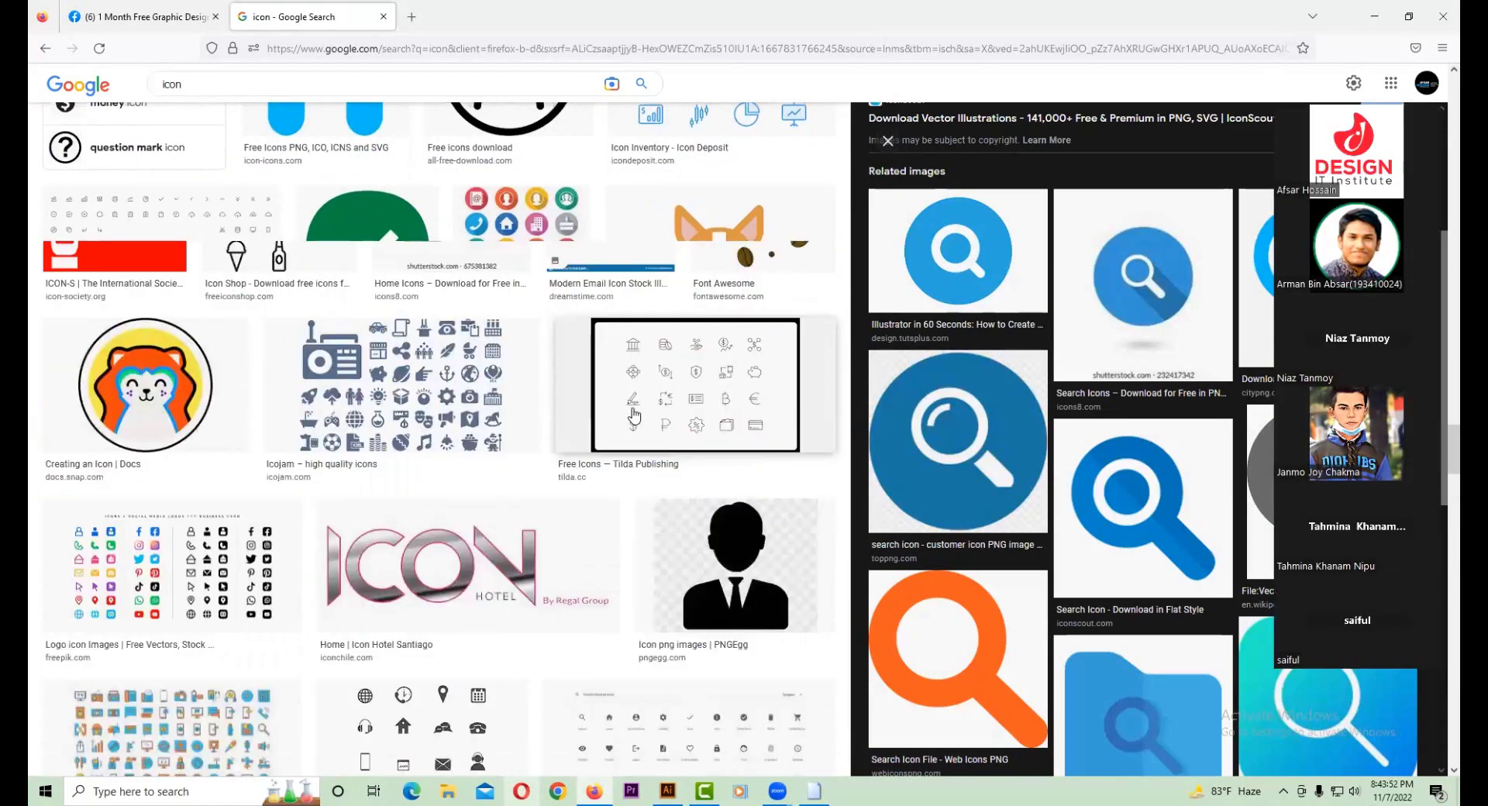
{"action": "scroll", "coordinate": [634, 416], "scroll_direction": "down", "scroll_amount": 4}
{"action": "scroll", "coordinate": [737, 427], "scroll_direction": "down", "scroll_amount": 4}
{"action": "scroll", "coordinate": [736, 427], "scroll_direction": "down", "scroll_amount": 6}
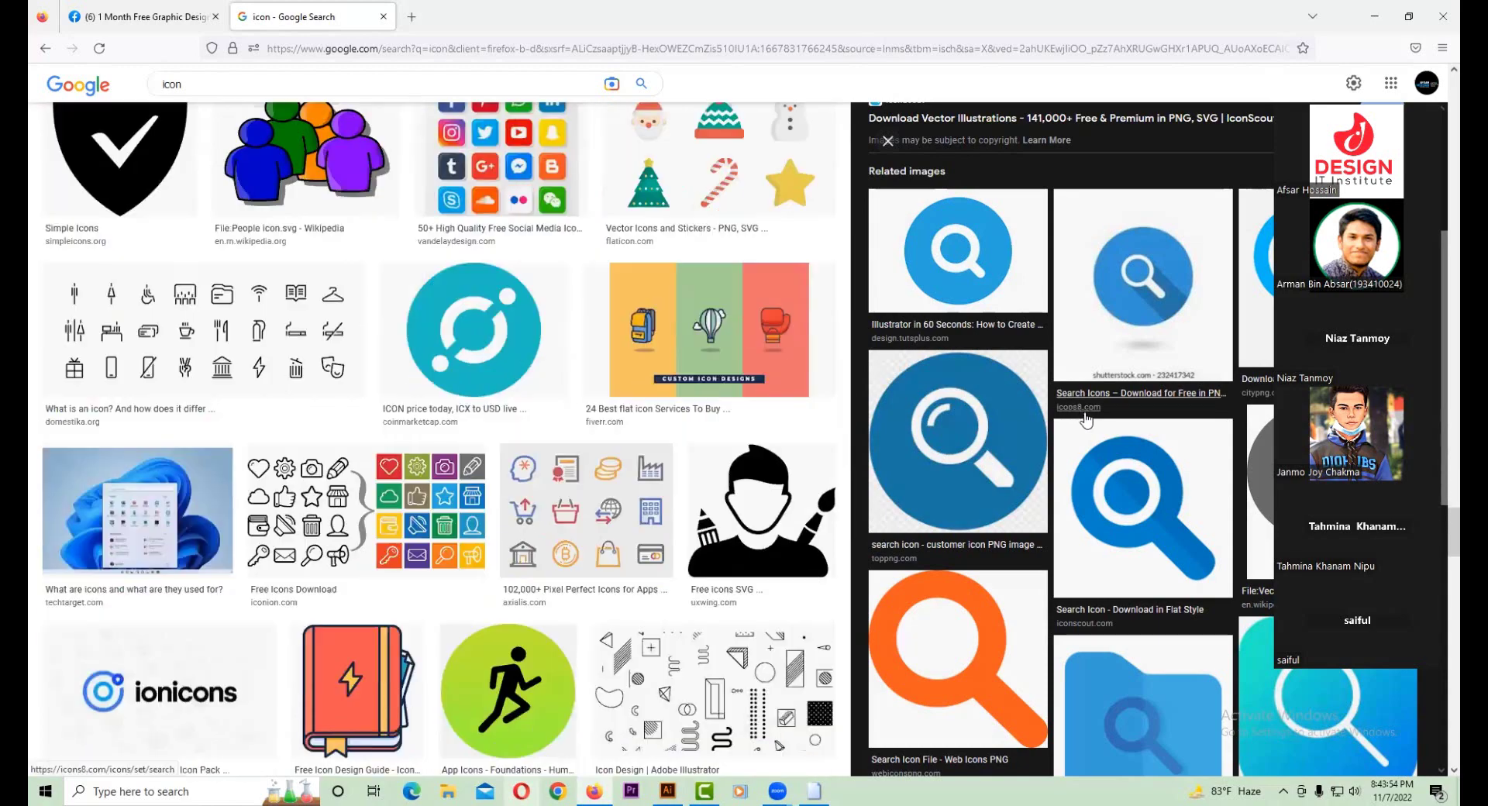
{"action": "scroll", "coordinate": [1086, 419], "scroll_direction": "down", "scroll_amount": 4}
{"action": "scroll", "coordinate": [1085, 418], "scroll_direction": "down", "scroll_amount": 3}
{"action": "scroll", "coordinate": [644, 395], "scroll_direction": "down", "scroll_amount": 3}
{"action": "scroll", "coordinate": [644, 396], "scroll_direction": "down", "scroll_amount": 2}
{"action": "scroll", "coordinate": [644, 395], "scroll_direction": "down", "scroll_amount": 3}
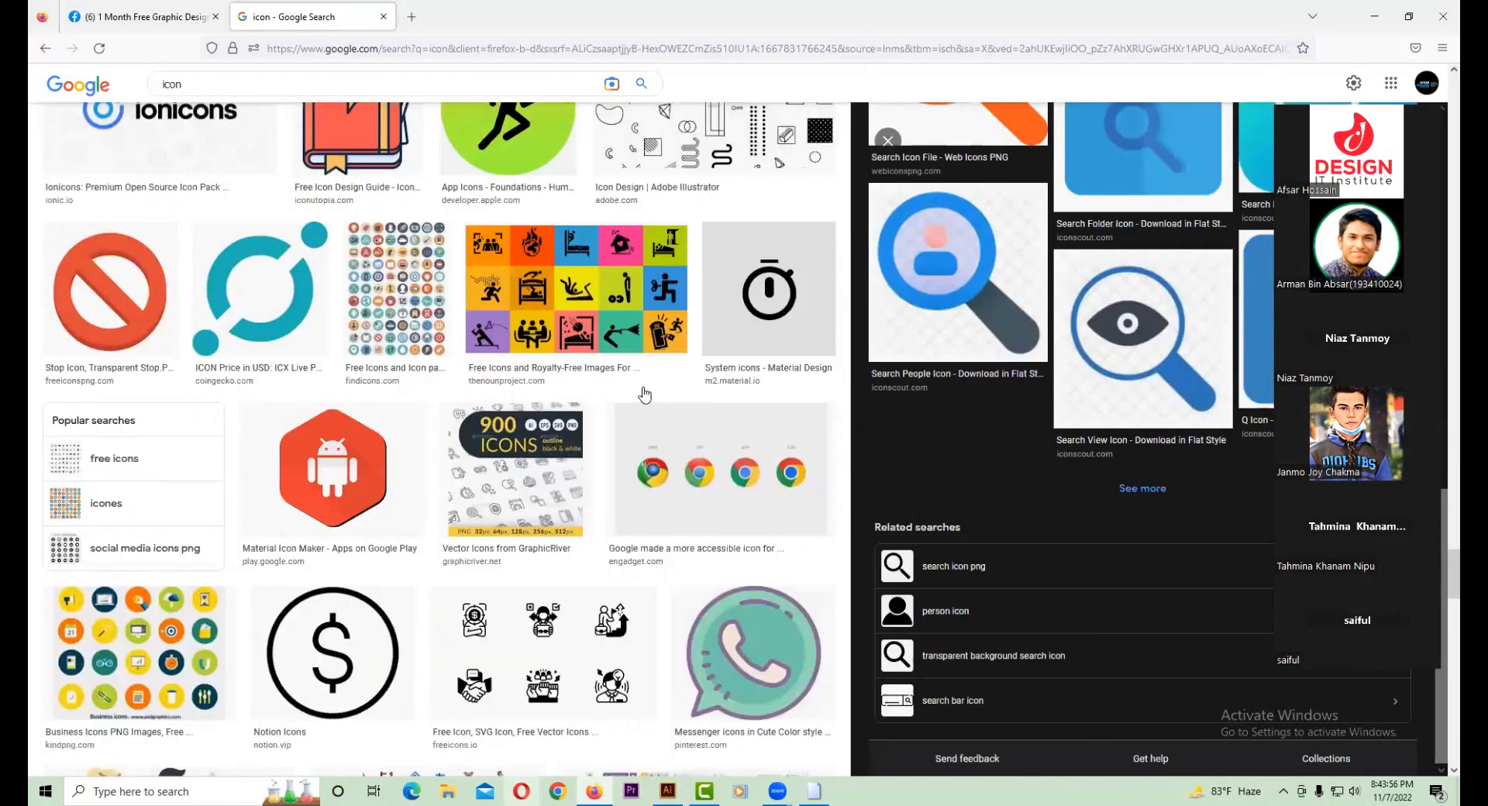
{"action": "scroll", "coordinate": [644, 395], "scroll_direction": "down", "scroll_amount": 4}
{"action": "scroll", "coordinate": [644, 395], "scroll_direction": "down", "scroll_amount": 5}
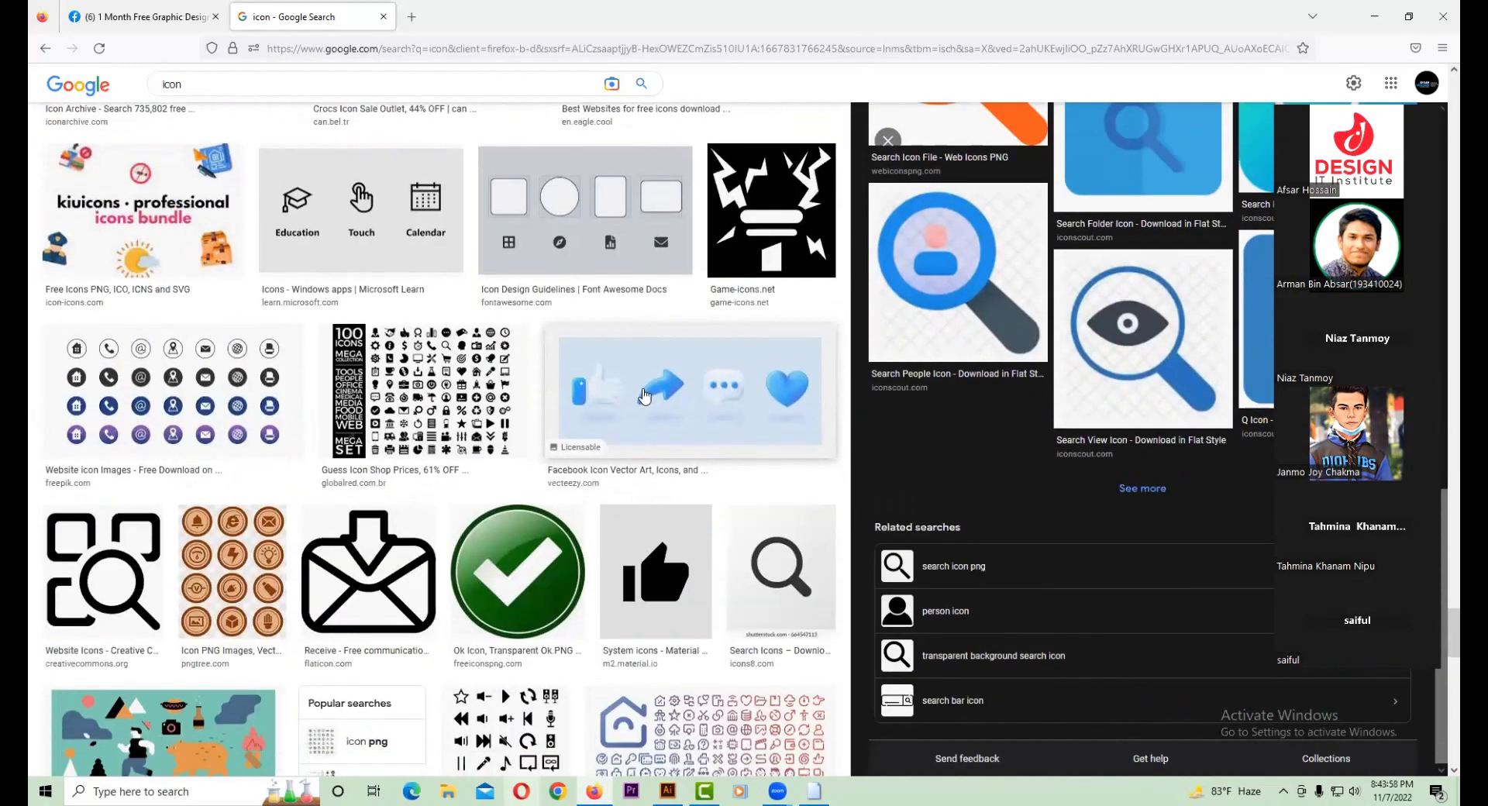
{"action": "scroll", "coordinate": [644, 395], "scroll_direction": "down", "scroll_amount": 5}
{"action": "scroll", "coordinate": [645, 396], "scroll_direction": "down", "scroll_amount": 8}
{"action": "scroll", "coordinate": [644, 396], "scroll_direction": "down", "scroll_amount": 6}
{"action": "scroll", "coordinate": [642, 389], "scroll_direction": "up", "scroll_amount": 5}
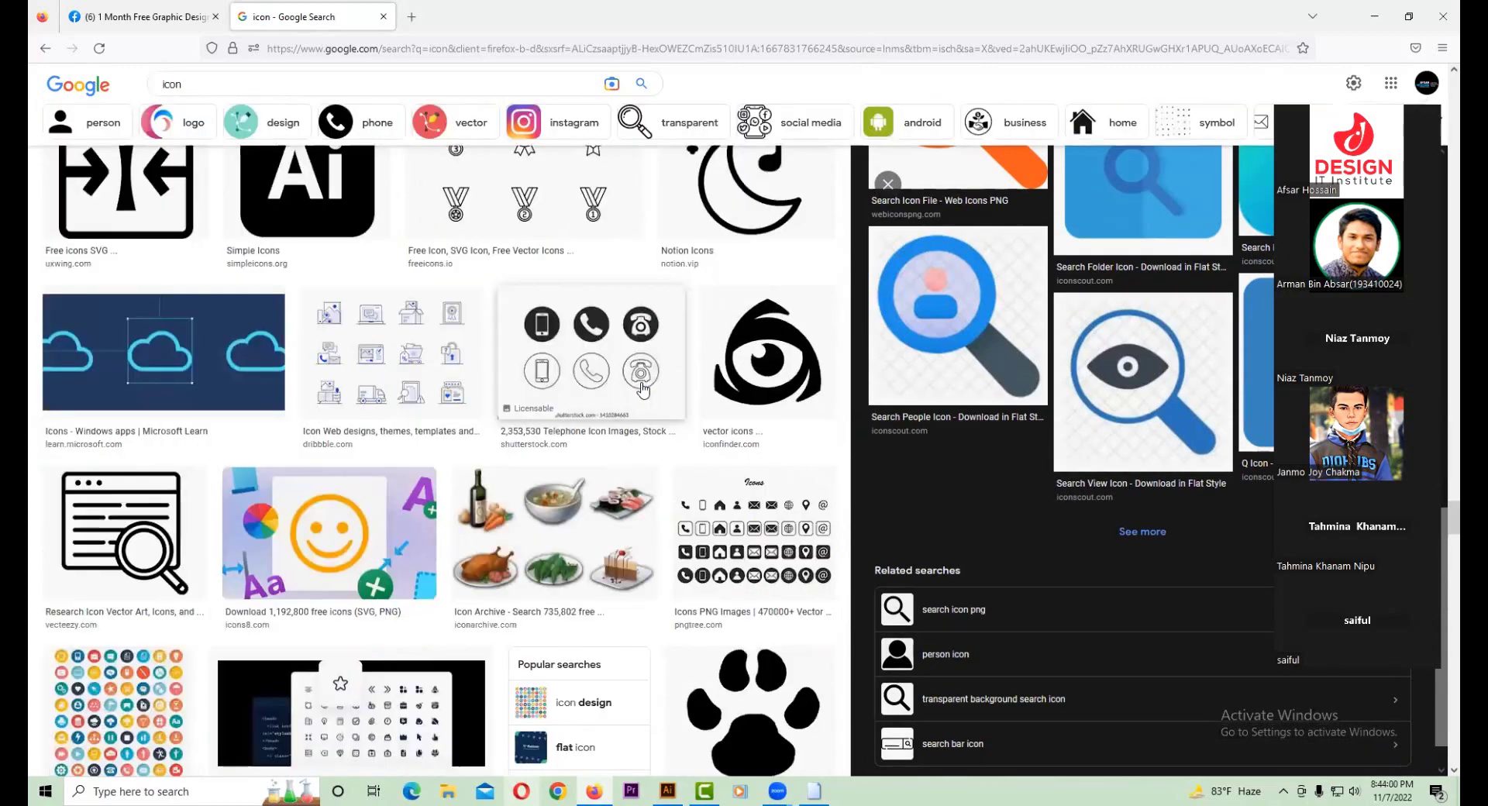
{"action": "scroll", "coordinate": [643, 390], "scroll_direction": "down", "scroll_amount": 5}
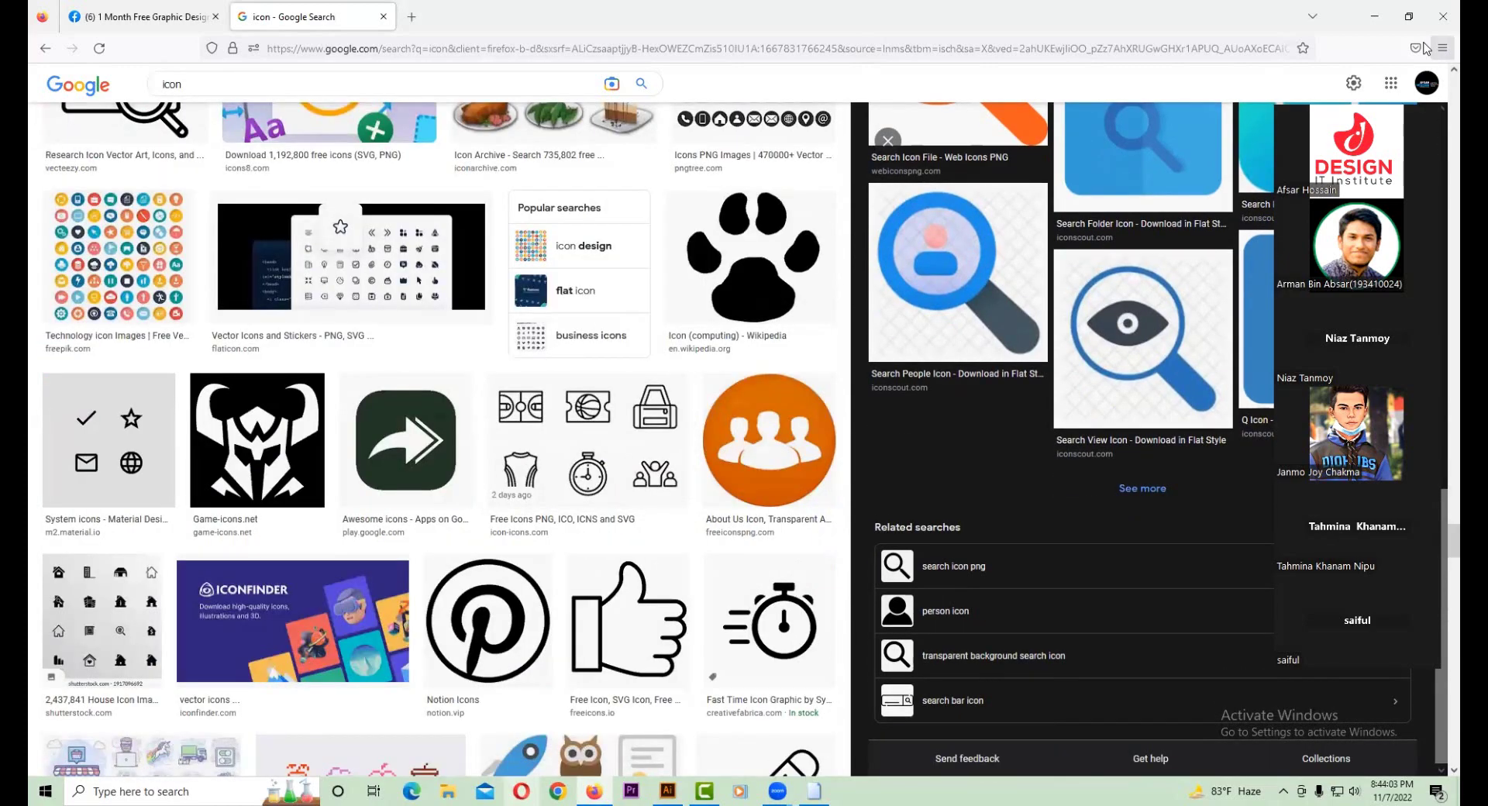
- Preview the blue hexagon search icon, close it, and keep browsing results
{"action": "left_click", "coordinate": [1145, 190]}
{"action": "scroll", "coordinate": [1002, 247], "scroll_direction": "up", "scroll_amount": 3}
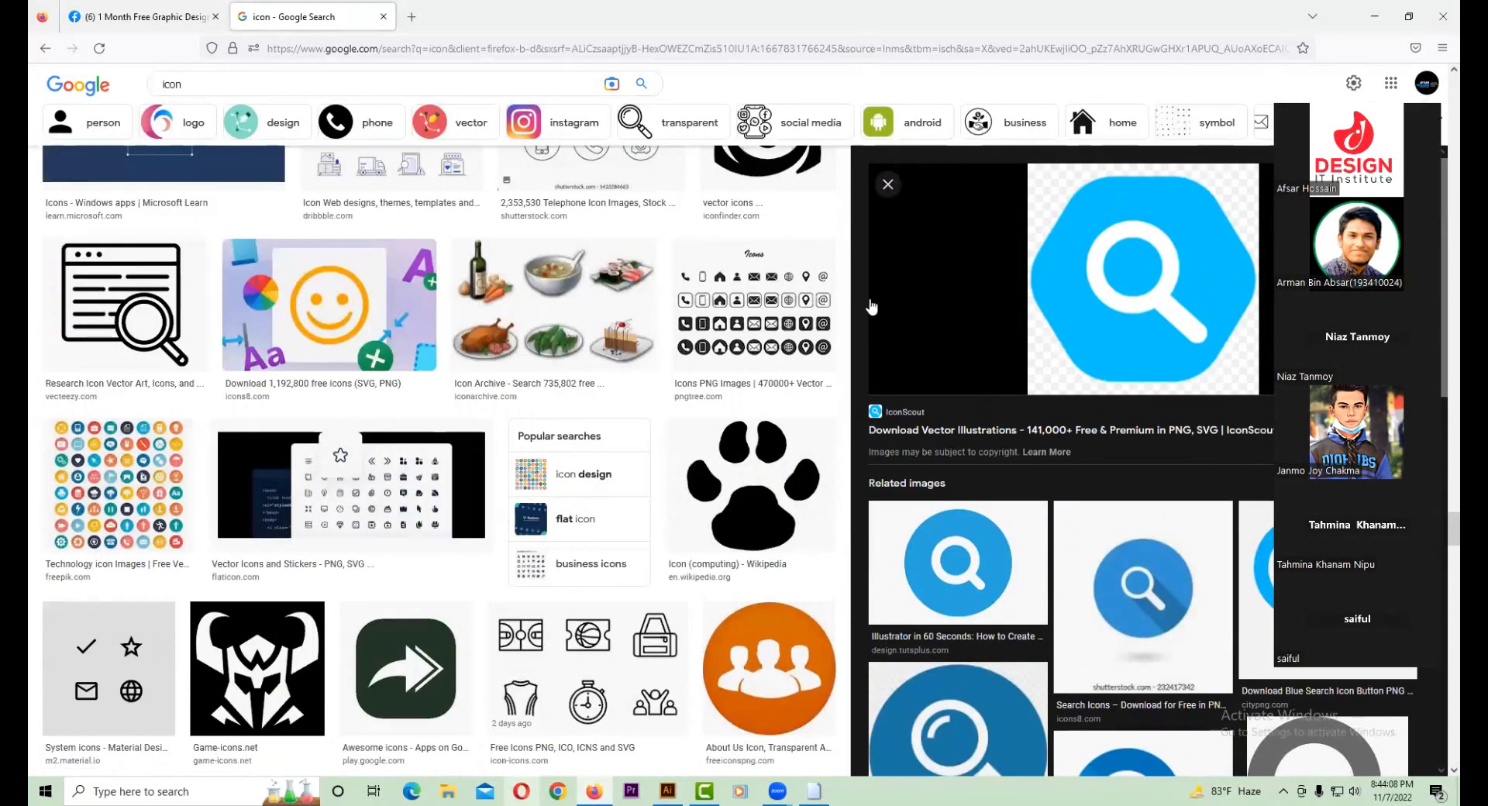
{"action": "key", "text": "Escape"}
{"action": "scroll", "coordinate": [876, 310], "scroll_direction": "down", "scroll_amount": 5}
{"action": "scroll", "coordinate": [916, 334], "scroll_direction": "down", "scroll_amount": 5}
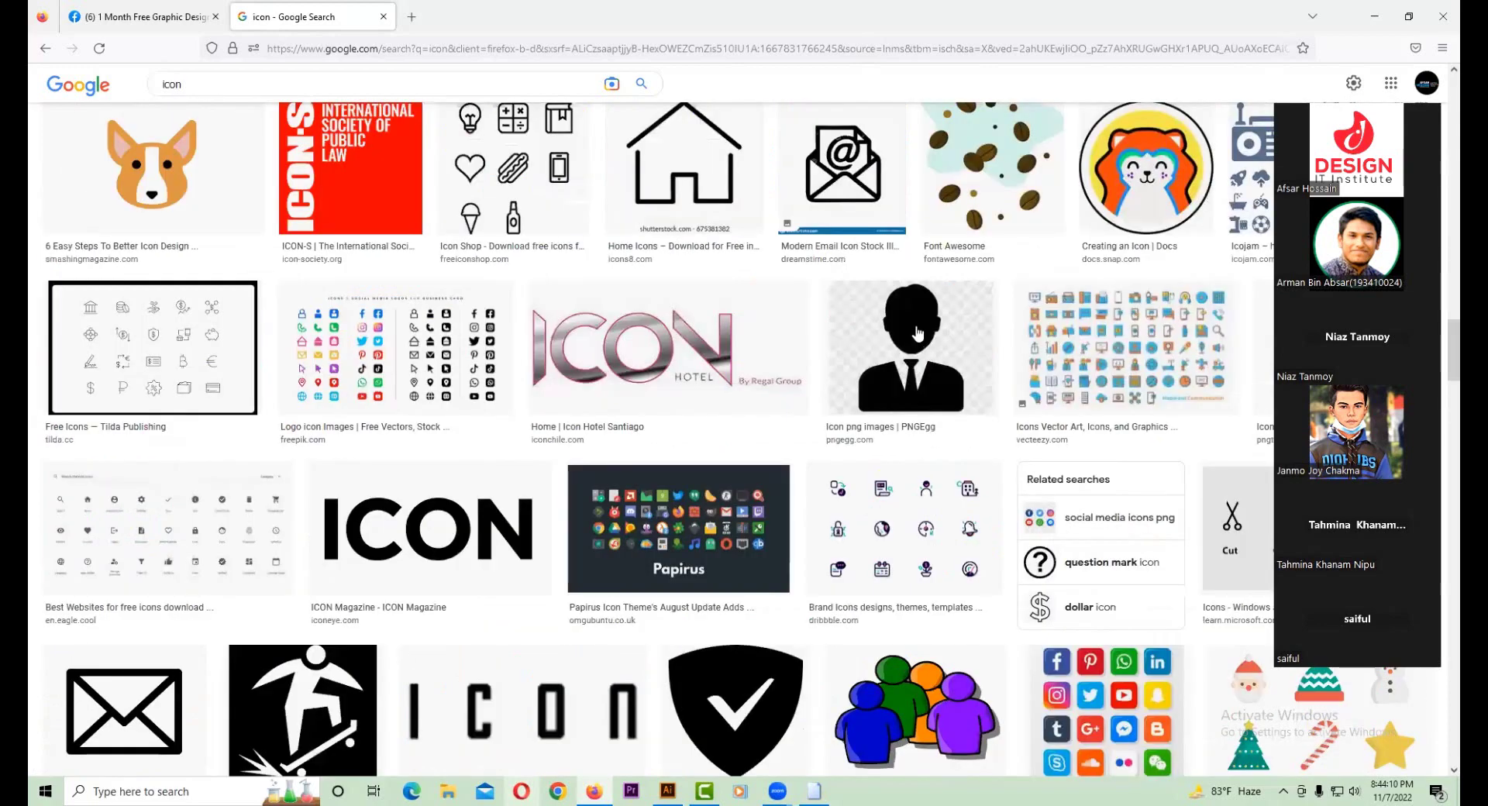
{"action": "scroll", "coordinate": [917, 333], "scroll_direction": "down", "scroll_amount": 4}
{"action": "scroll", "coordinate": [917, 334], "scroll_direction": "down", "scroll_amount": 4}
{"action": "scroll", "coordinate": [918, 334], "scroll_direction": "down", "scroll_amount": 4}
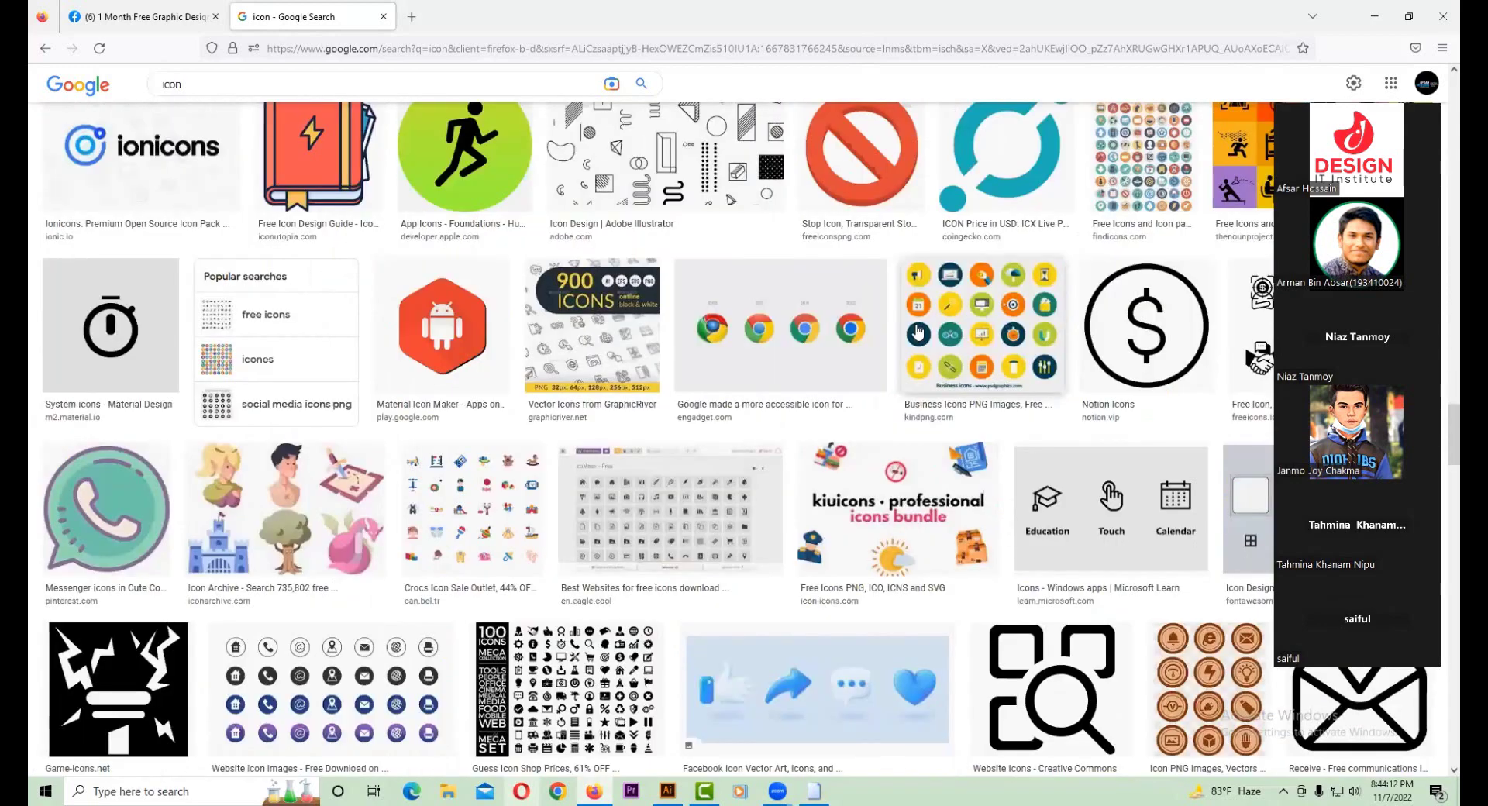
{"action": "scroll", "coordinate": [918, 333], "scroll_direction": "down", "scroll_amount": 4}
{"action": "scroll", "coordinate": [918, 333], "scroll_direction": "down", "scroll_amount": 4}
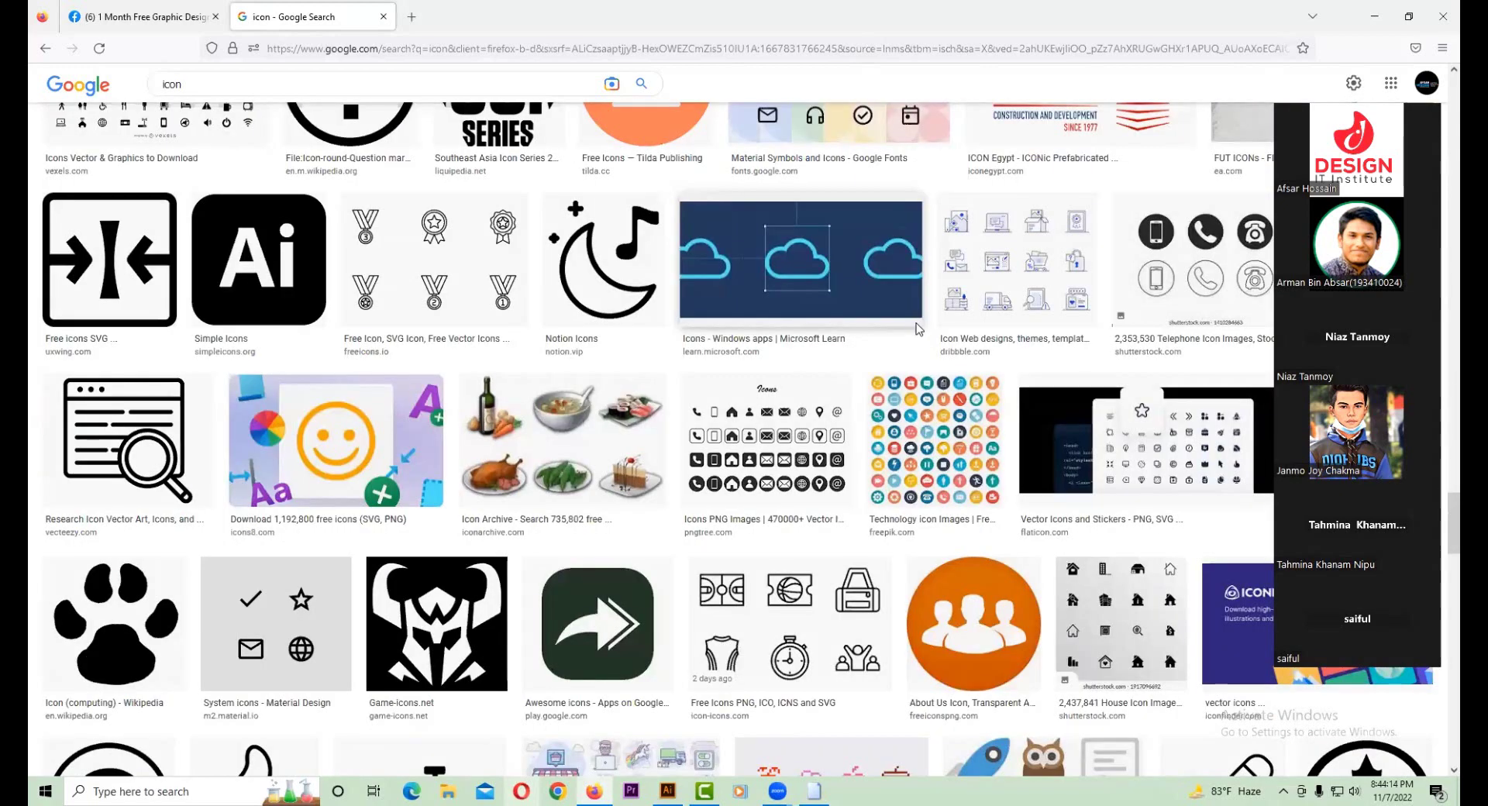
{"action": "scroll", "coordinate": [918, 332], "scroll_direction": "down", "scroll_amount": 2}
{"action": "scroll", "coordinate": [917, 332], "scroll_direction": "down", "scroll_amount": 4}
{"action": "scroll", "coordinate": [918, 333], "scroll_direction": "down", "scroll_amount": 3}
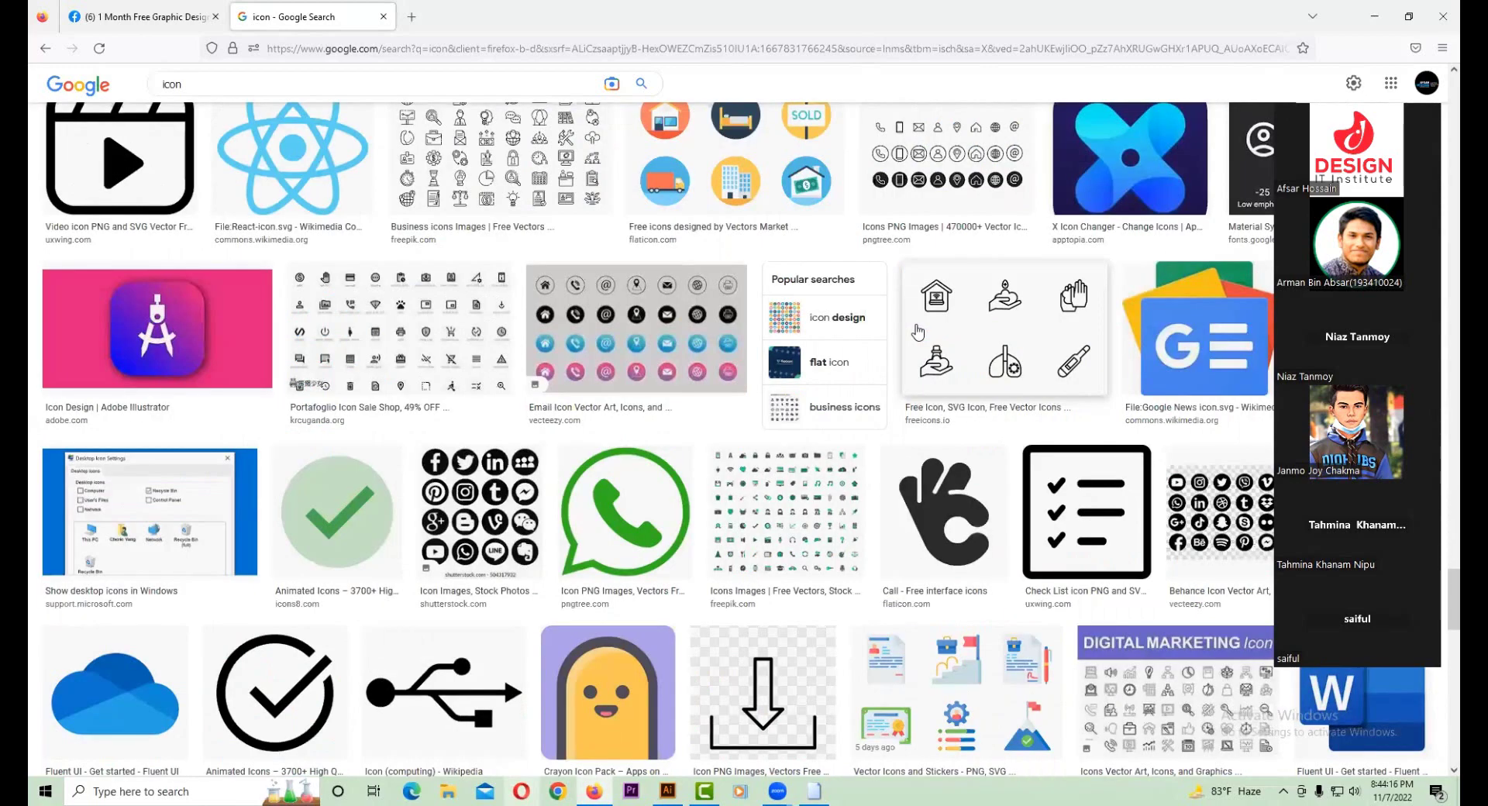
{"action": "scroll", "coordinate": [918, 332], "scroll_direction": "up", "scroll_amount": 2}
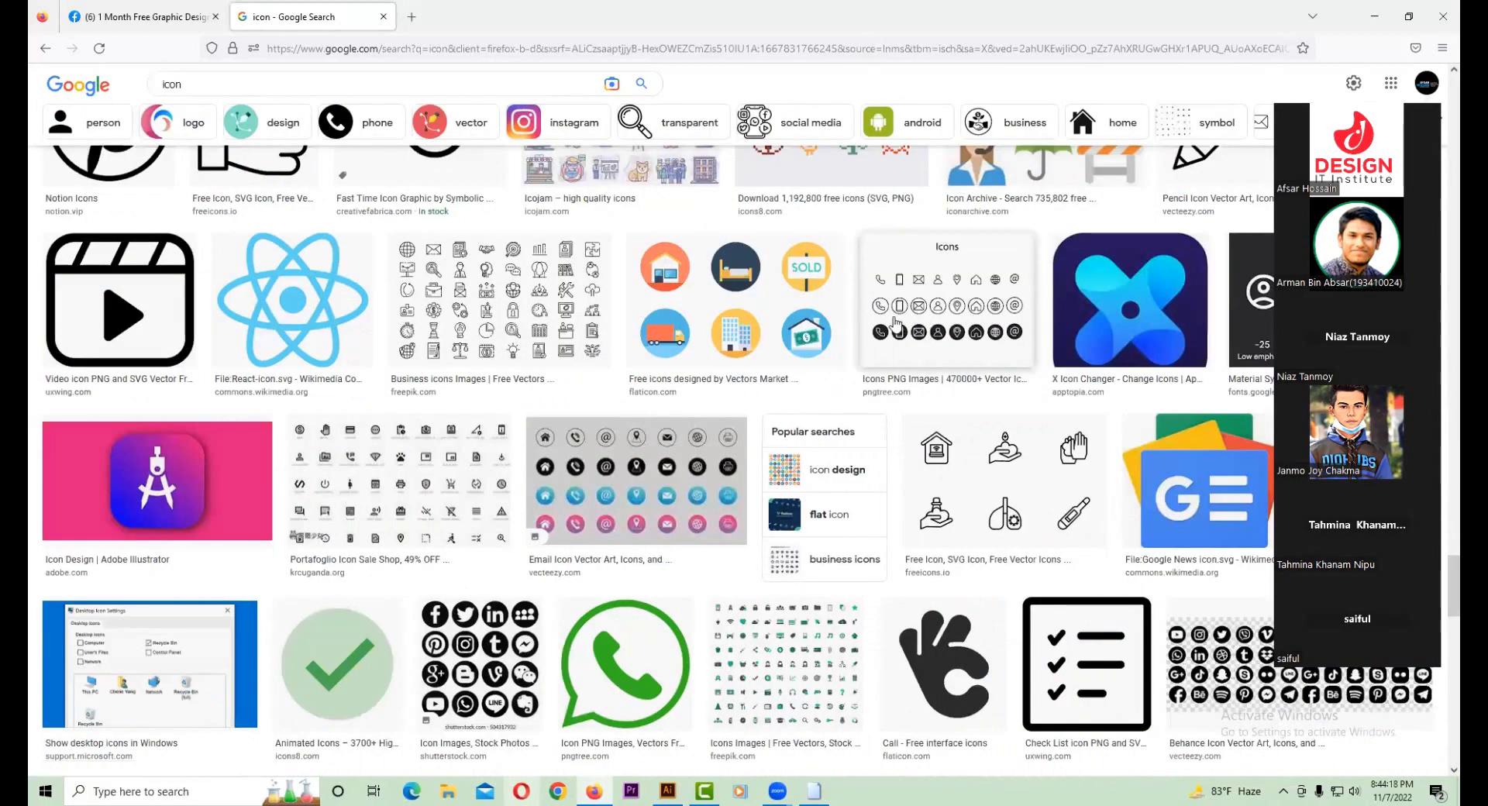
- Search Google Images for 'table icon'
{"action": "left_click", "coordinate": [172, 84]}
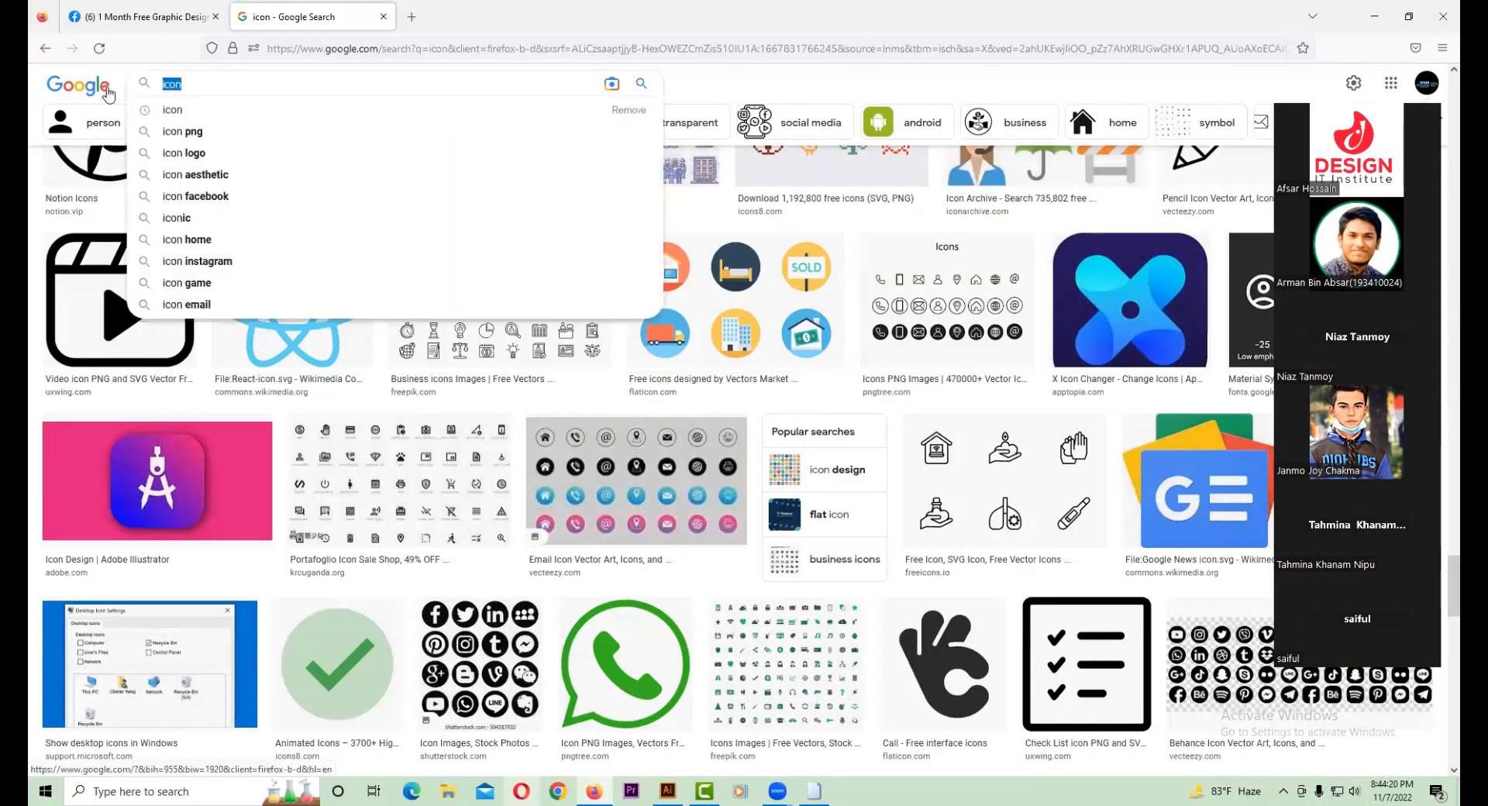
{"action": "type", "text": "tt"}
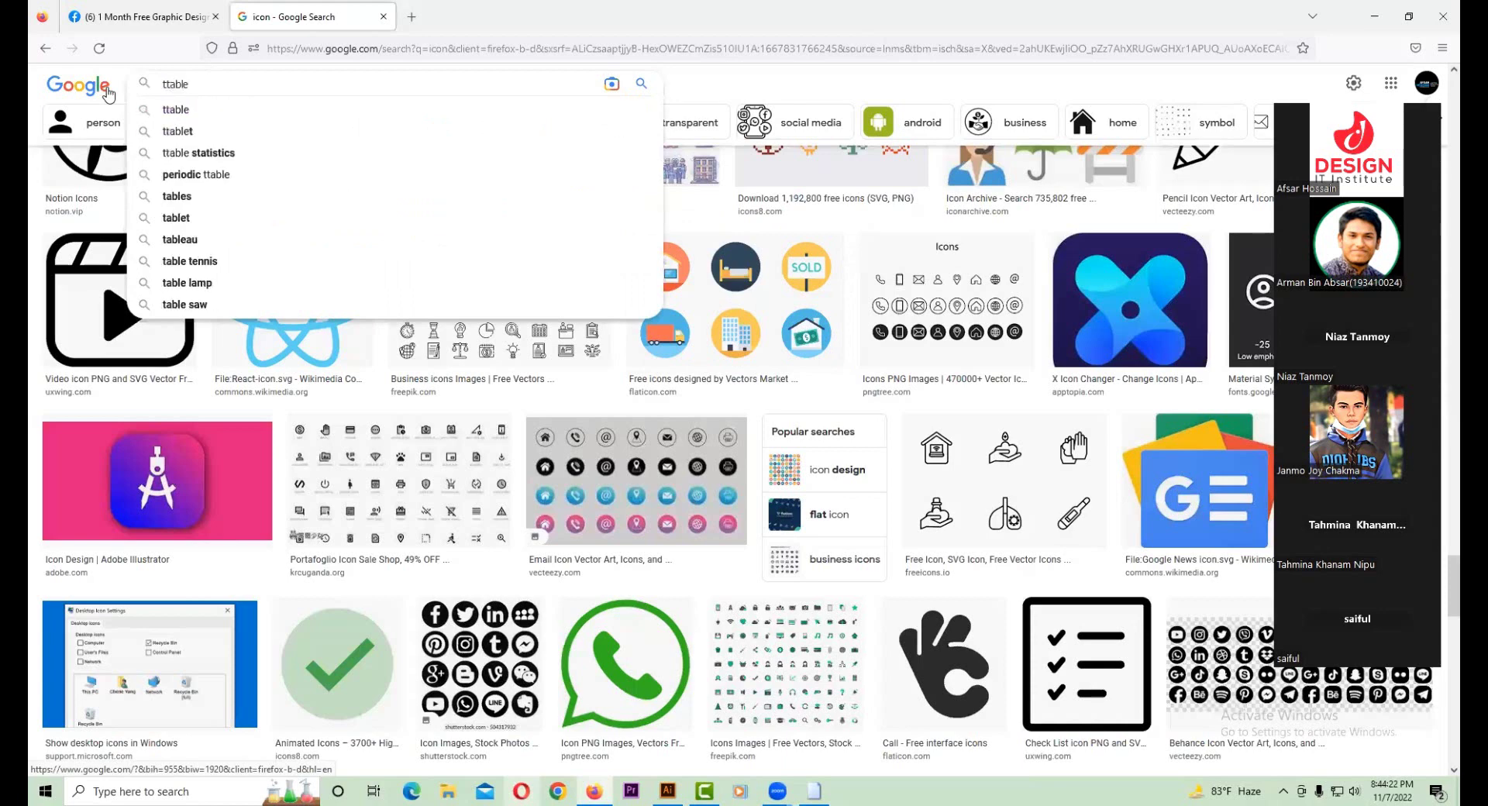
{"action": "key", "text": "BackSpace"}
{"action": "type", "text": "a"}
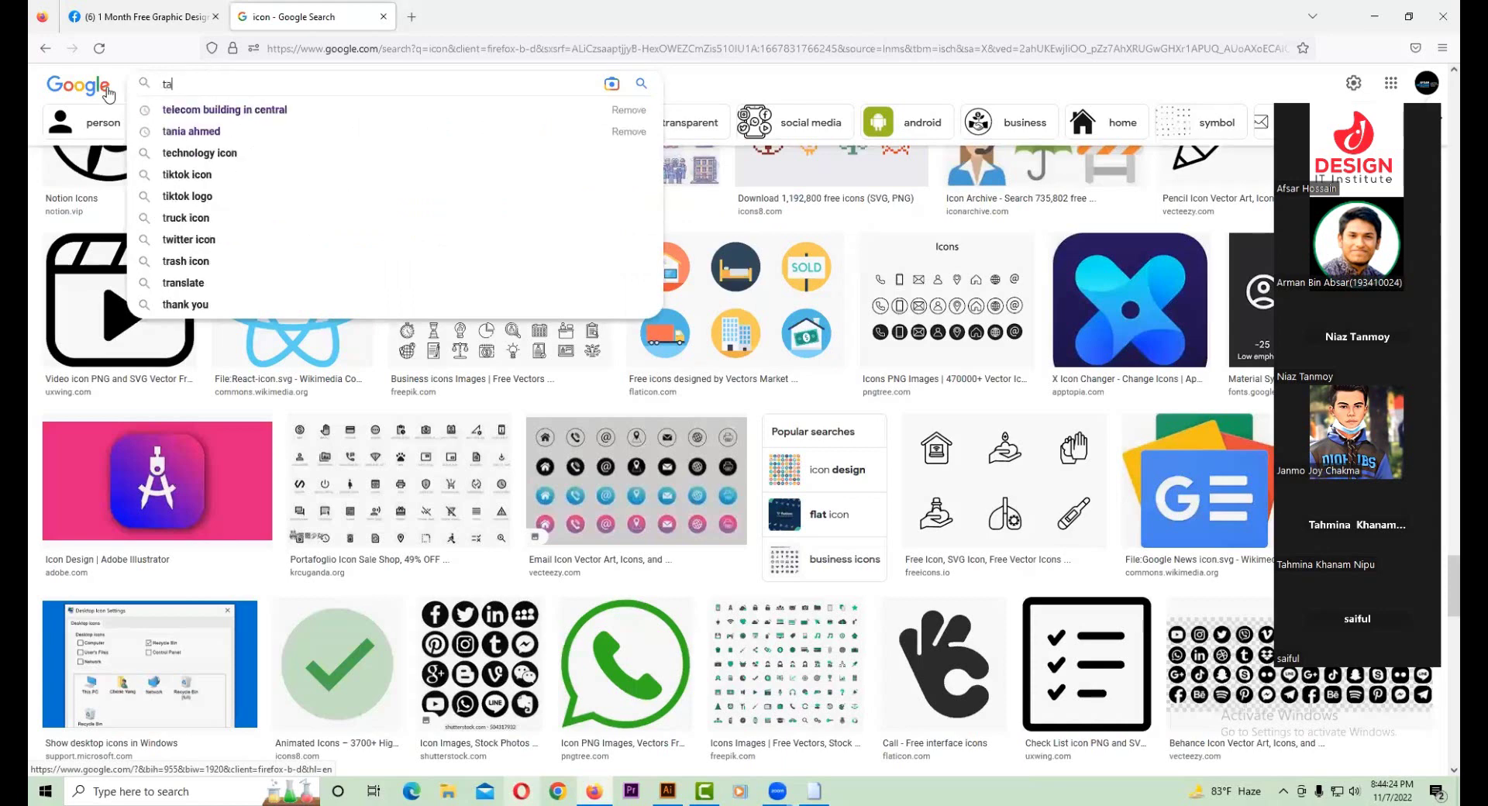
{"action": "type", "text": "ble"}
{"action": "key", "text": "Return"}
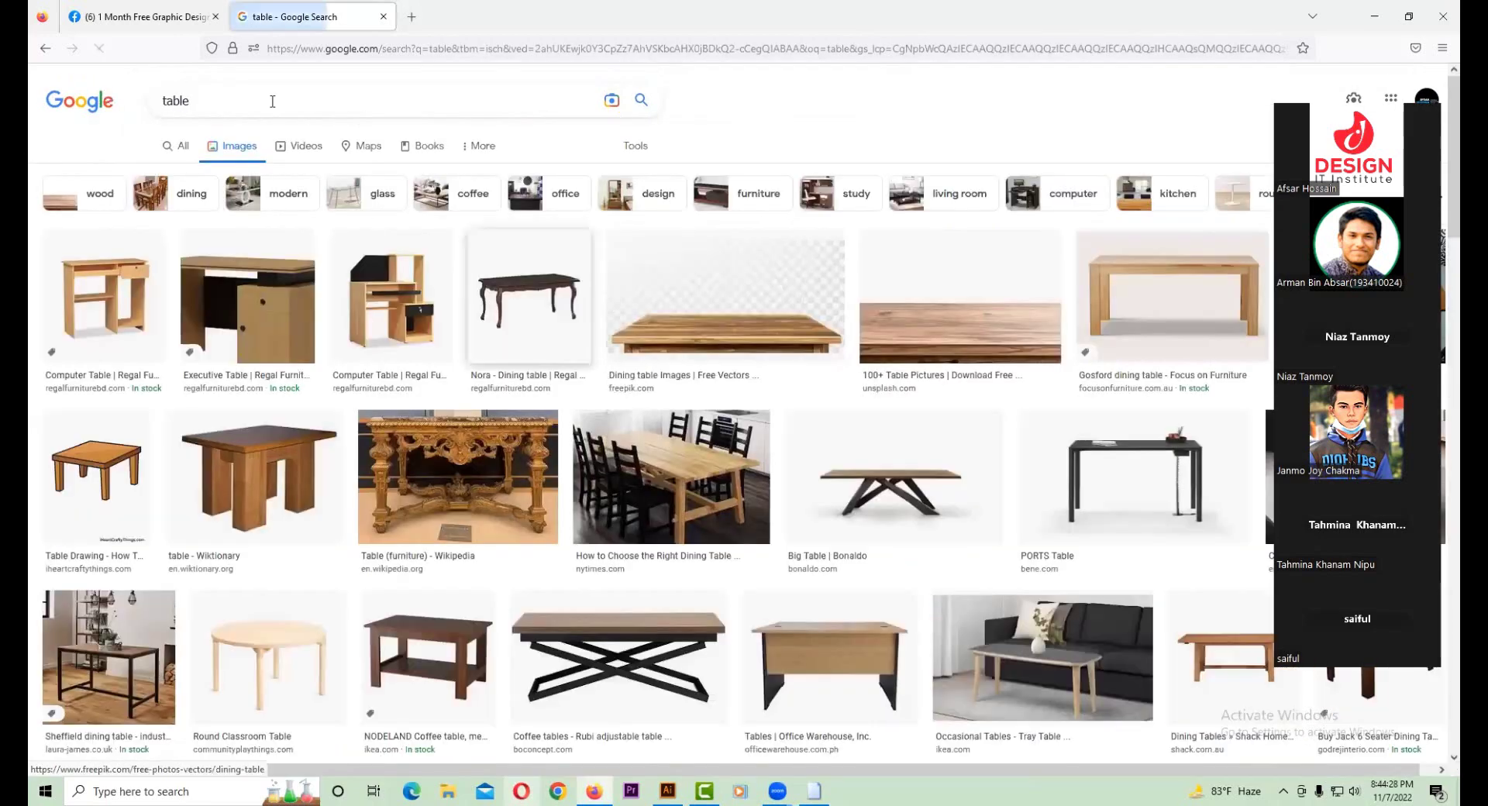
{"action": "left_click", "coordinate": [272, 101]}
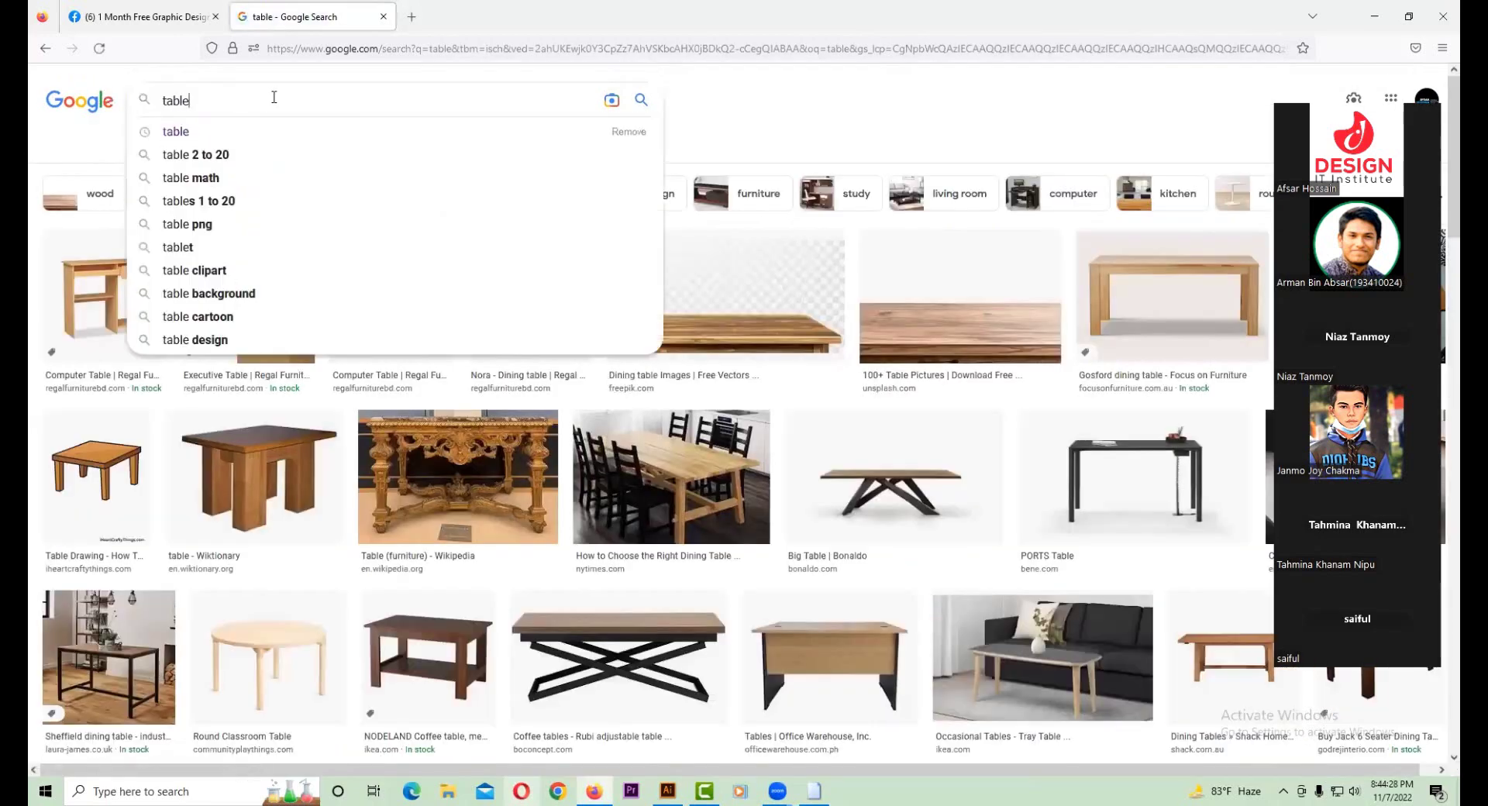
{"action": "type", "text": " icon"}
{"action": "key", "text": "Return"}
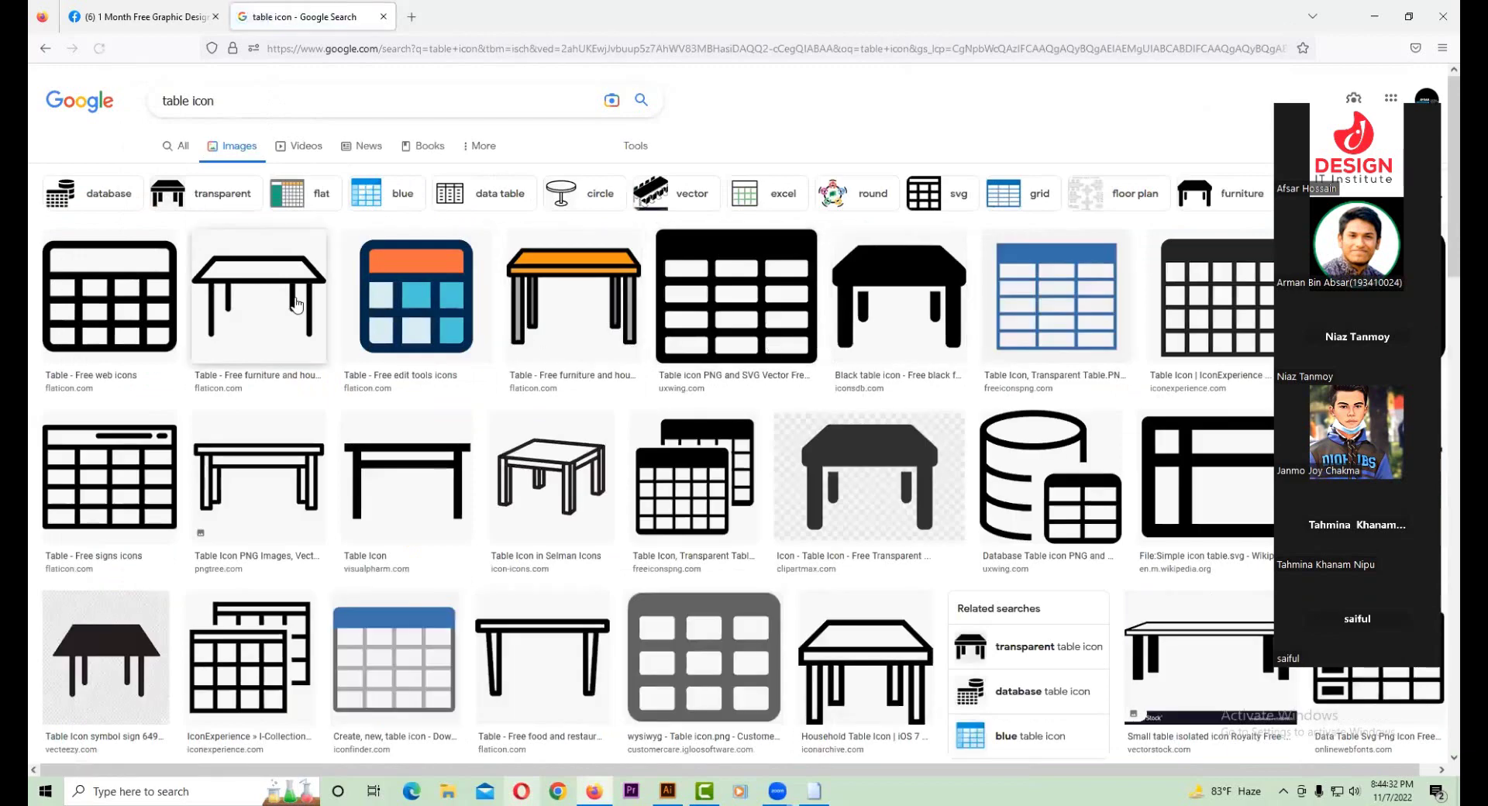
- Preview outline, black, orange and Vecteezy table icons, then return to Illustrator
{"action": "left_click", "coordinate": [260, 286]}
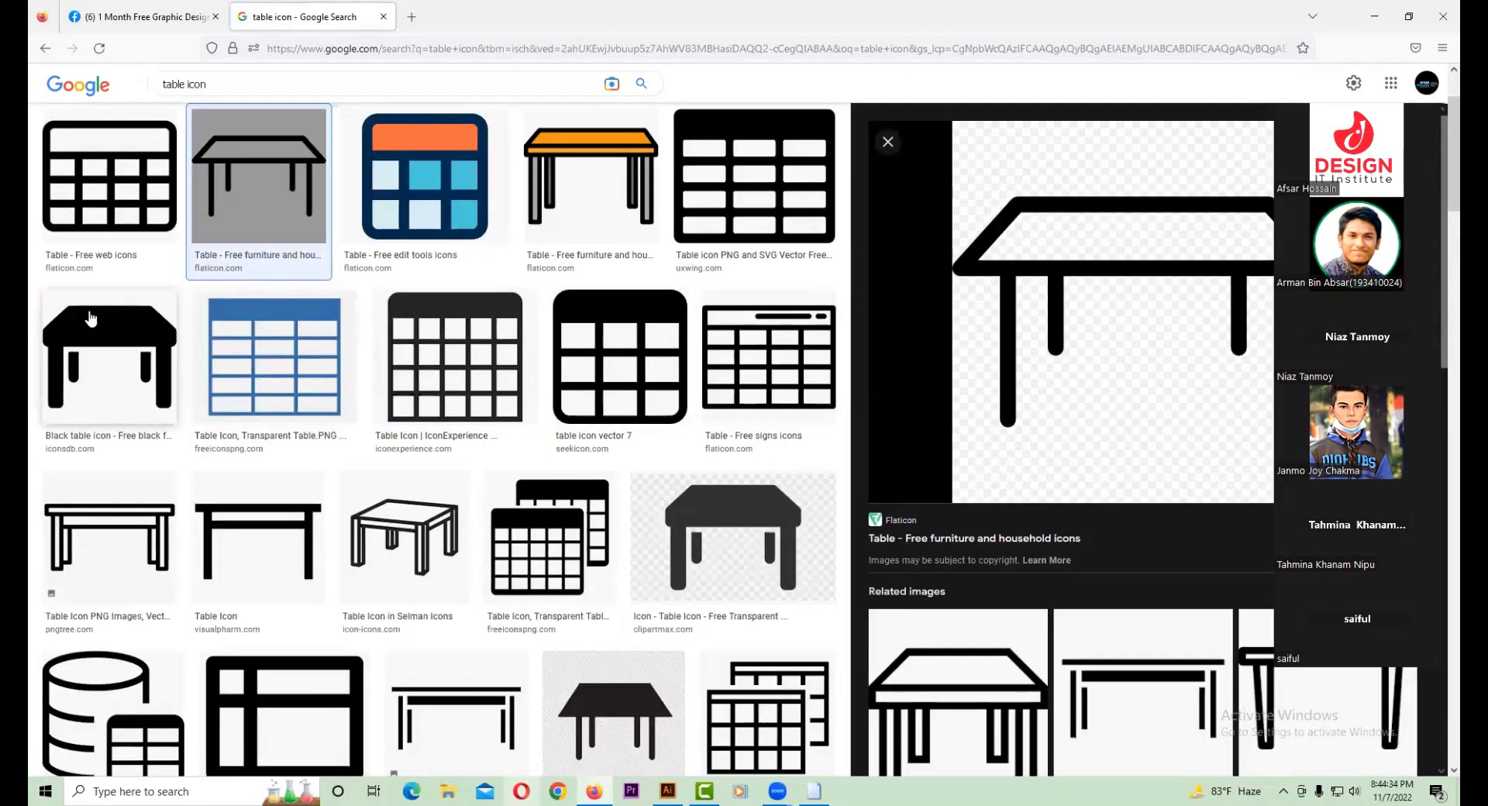
{"action": "left_click", "coordinate": [108, 357]}
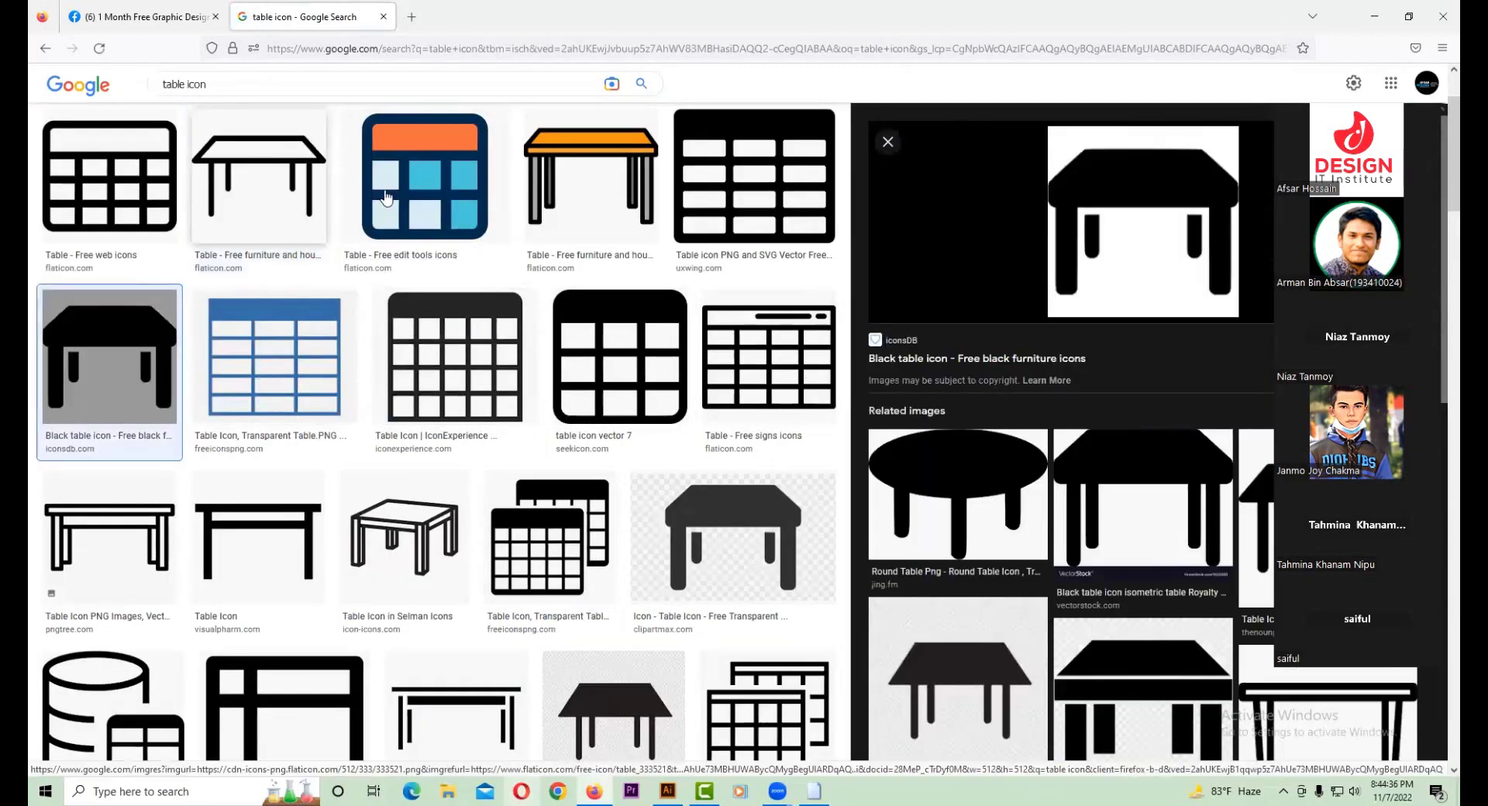
{"action": "left_click", "coordinate": [591, 189]}
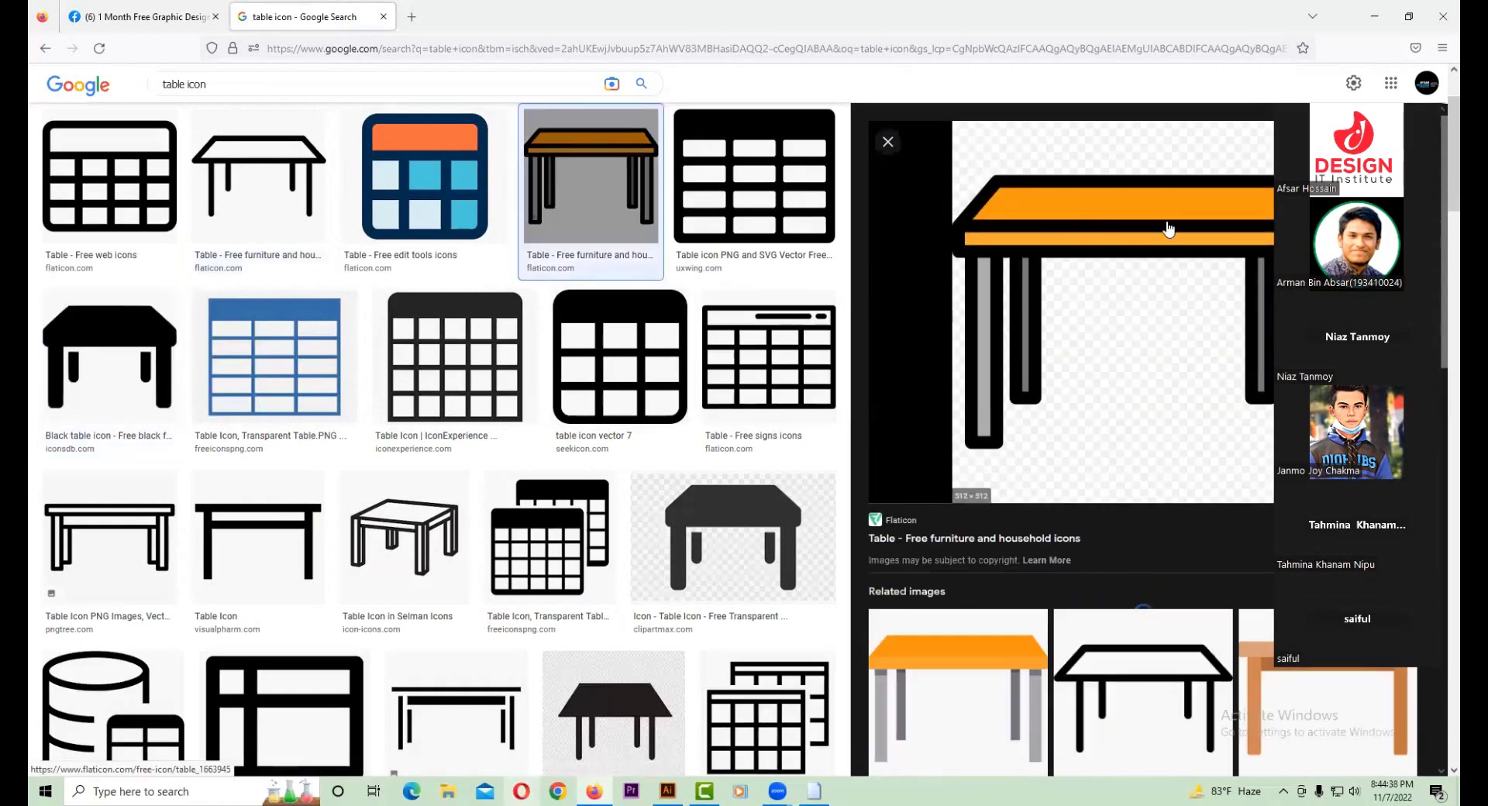
{"action": "scroll", "coordinate": [1086, 403], "scroll_direction": "down", "scroll_amount": 3}
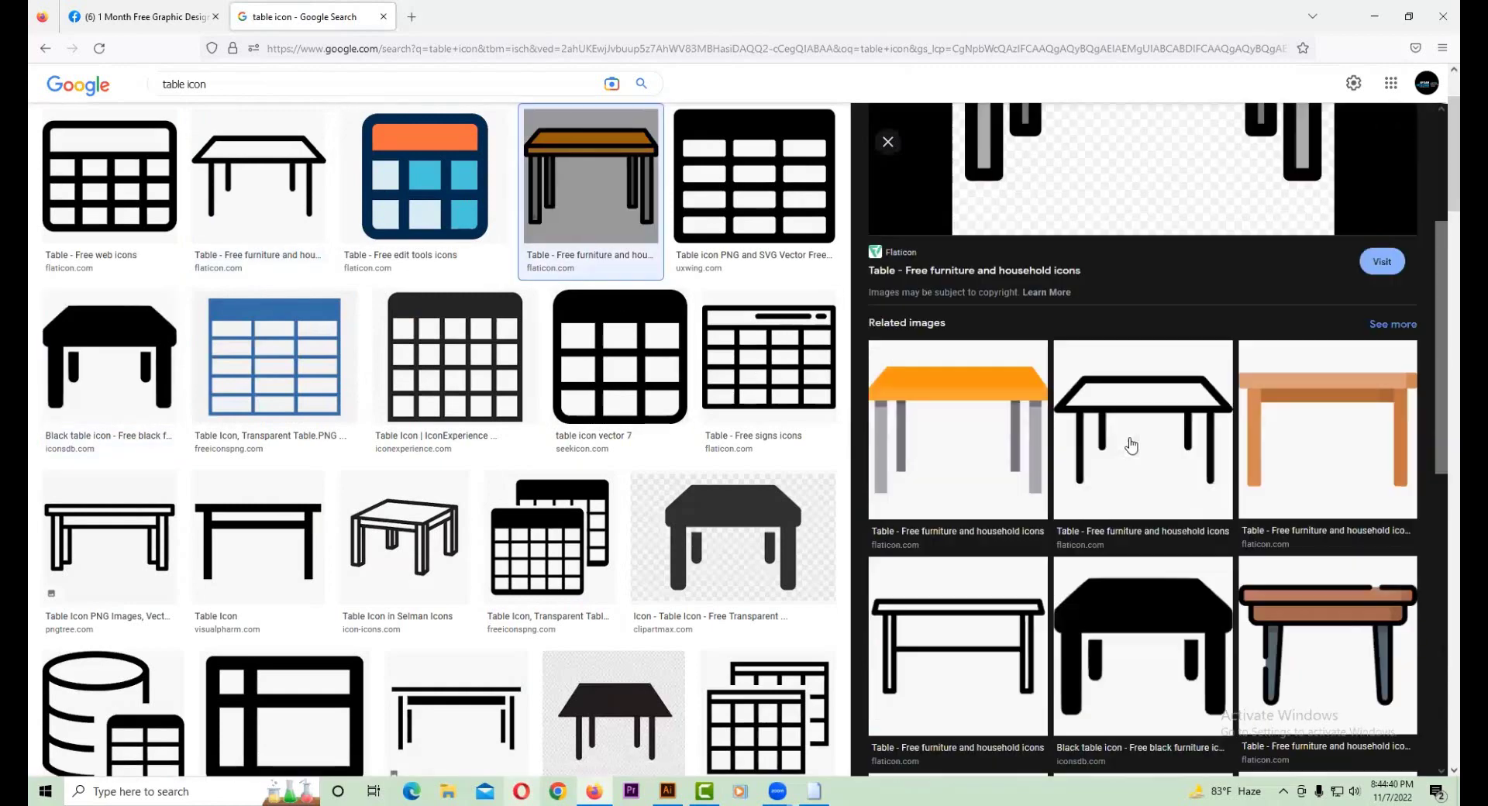
{"action": "left_click", "coordinate": [1129, 442]}
{"action": "scroll", "coordinate": [639, 417], "scroll_direction": "down", "scroll_amount": 4}
{"action": "left_click", "coordinate": [639, 417]}
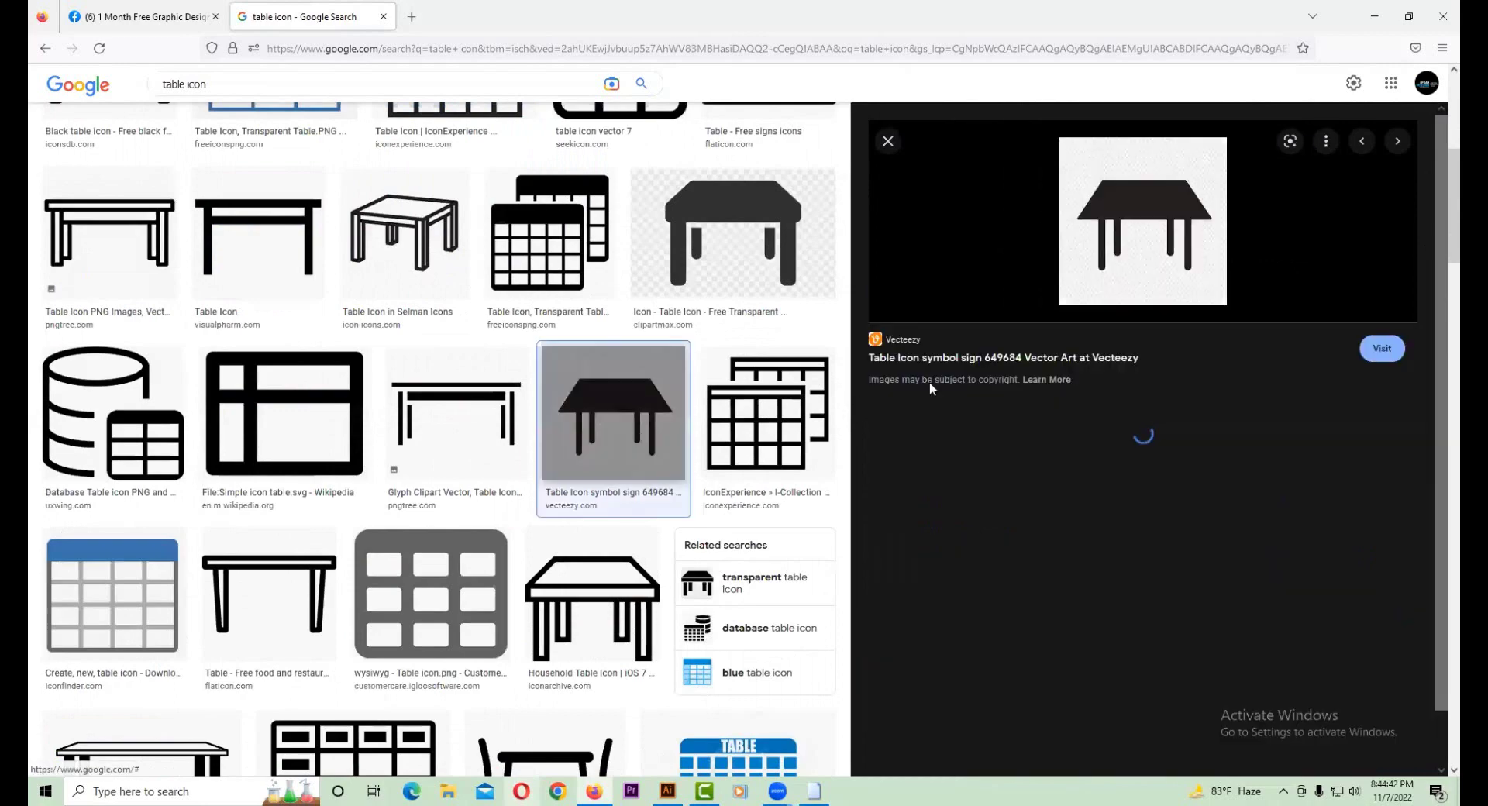
{"action": "left_click", "coordinate": [667, 790]}
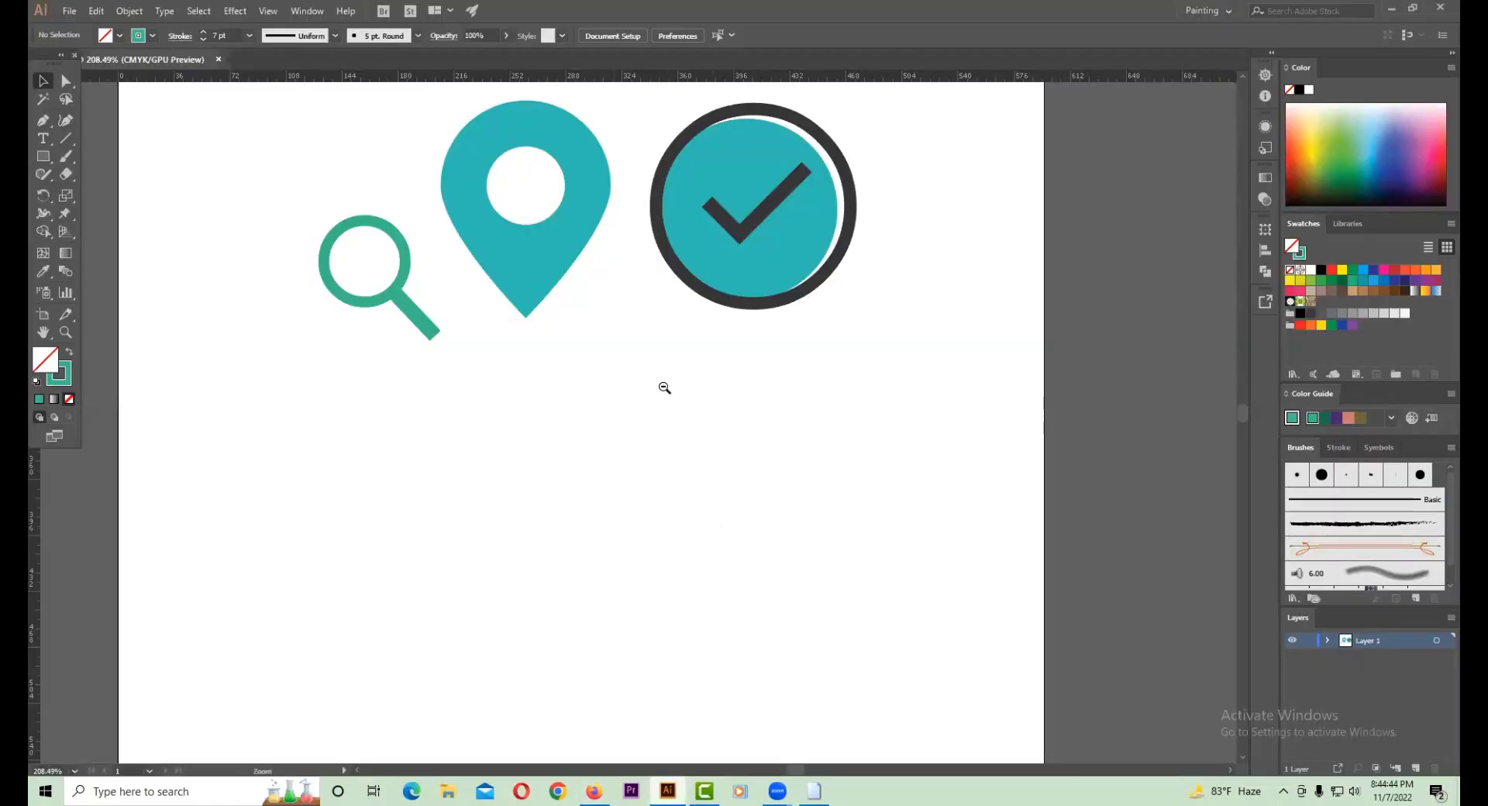
- Drag the magnifier, pin and check badge together down toward the artboard's middle
{"action": "scroll", "coordinate": [664, 389], "scroll_direction": "down", "scroll_amount": 2}
{"action": "scroll", "coordinate": [644, 489], "scroll_direction": "down", "scroll_amount": 2}
{"action": "scroll", "coordinate": [716, 519], "scroll_direction": "up", "scroll_amount": 4}
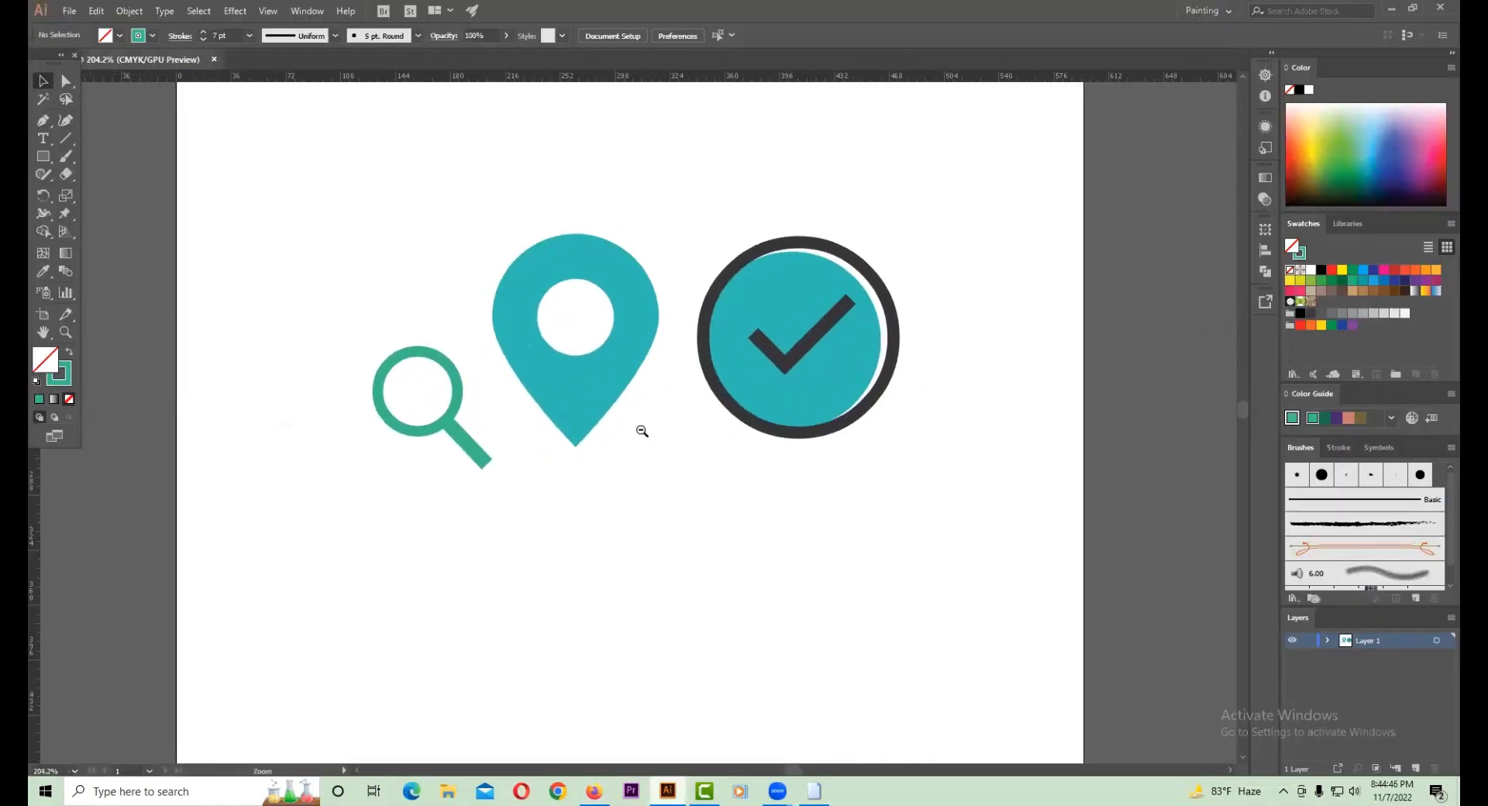
{"action": "scroll", "coordinate": [655, 468], "scroll_direction": "down", "scroll_amount": 2}
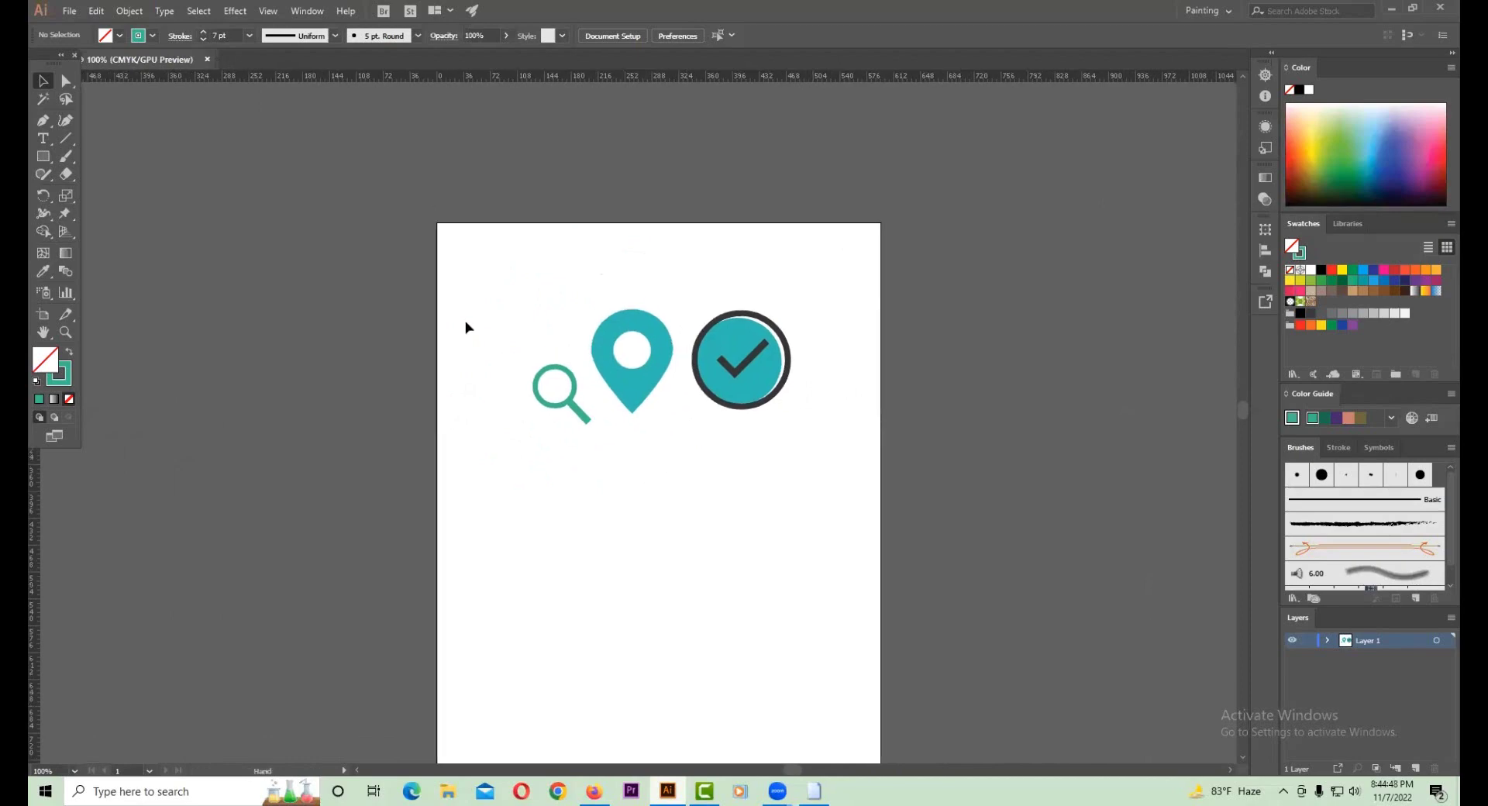
{"action": "left_click_drag", "start_coordinate": [465, 325], "coordinate": [840, 508]}
{"action": "left_click_drag", "start_coordinate": [758, 455], "coordinate": [775, 597]}
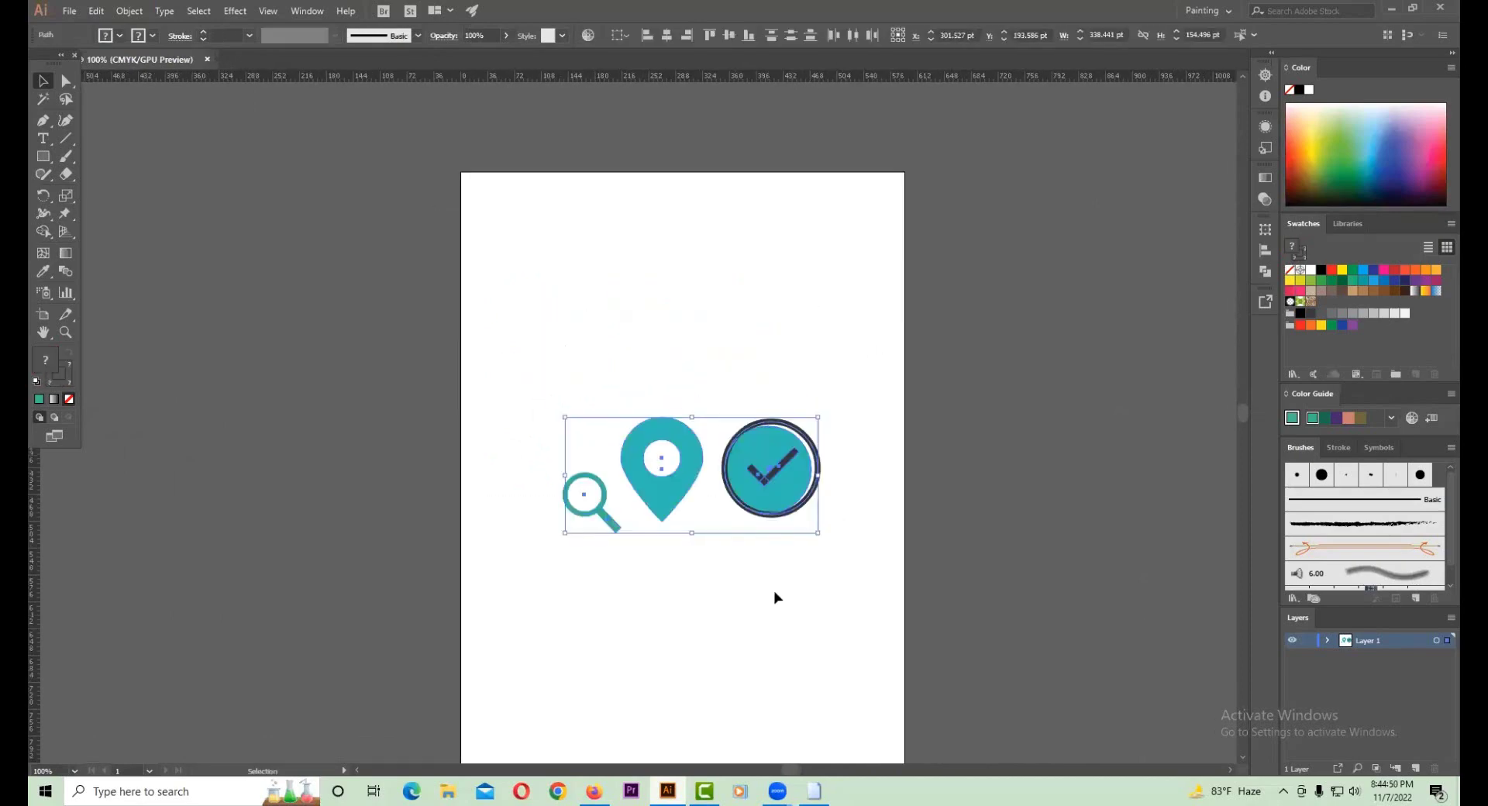
{"action": "left_click", "coordinate": [735, 491]}
{"action": "scroll", "coordinate": [718, 415], "scroll_direction": "up", "scroll_amount": 2}
{"action": "scroll", "coordinate": [719, 415], "scroll_direction": "down", "scroll_amount": 2}
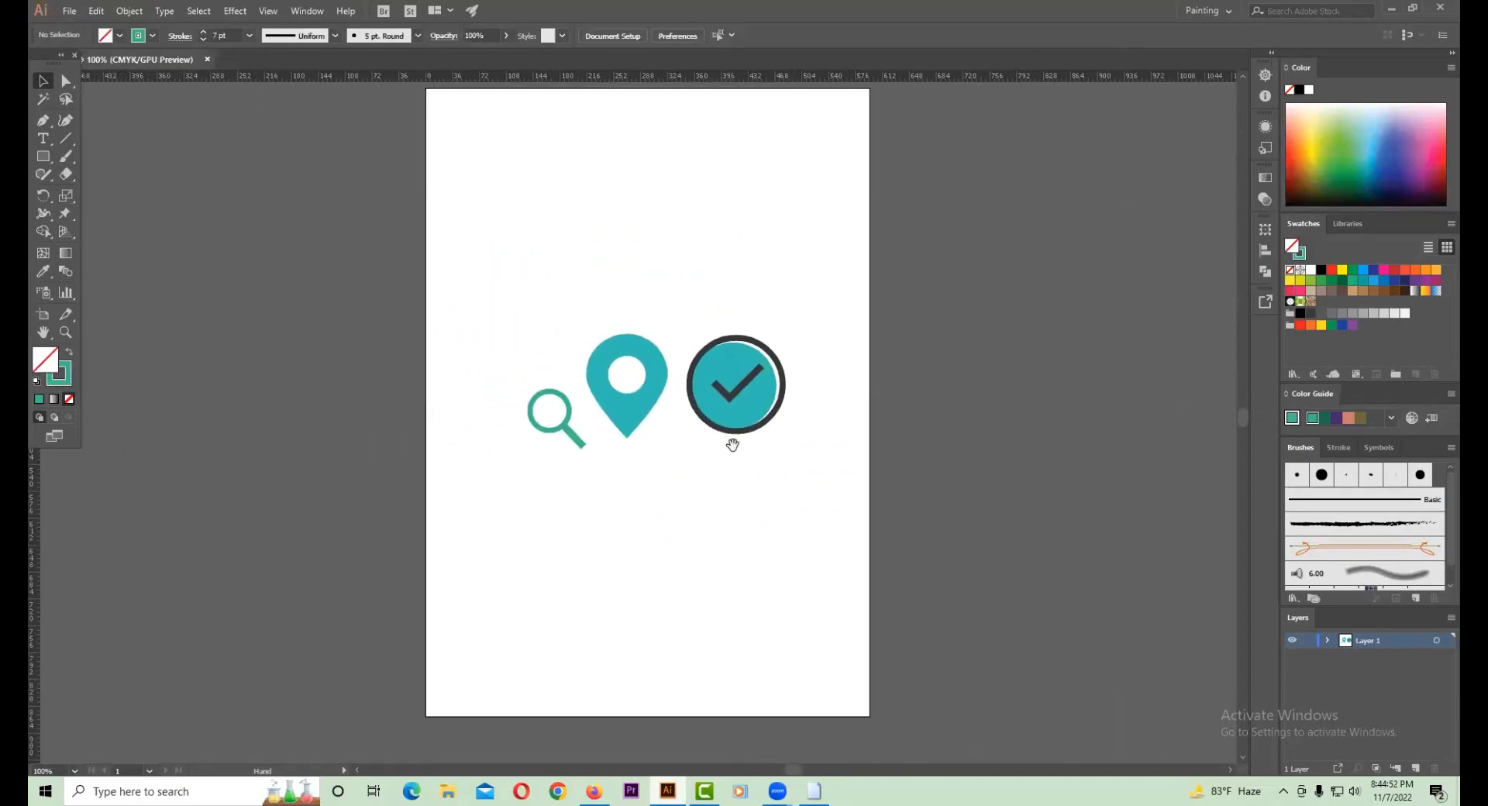
- Start Save As and create a 'Class one' folder on the Desktop
{"action": "left_click", "coordinate": [67, 14]}
{"action": "left_click", "coordinate": [91, 149]}
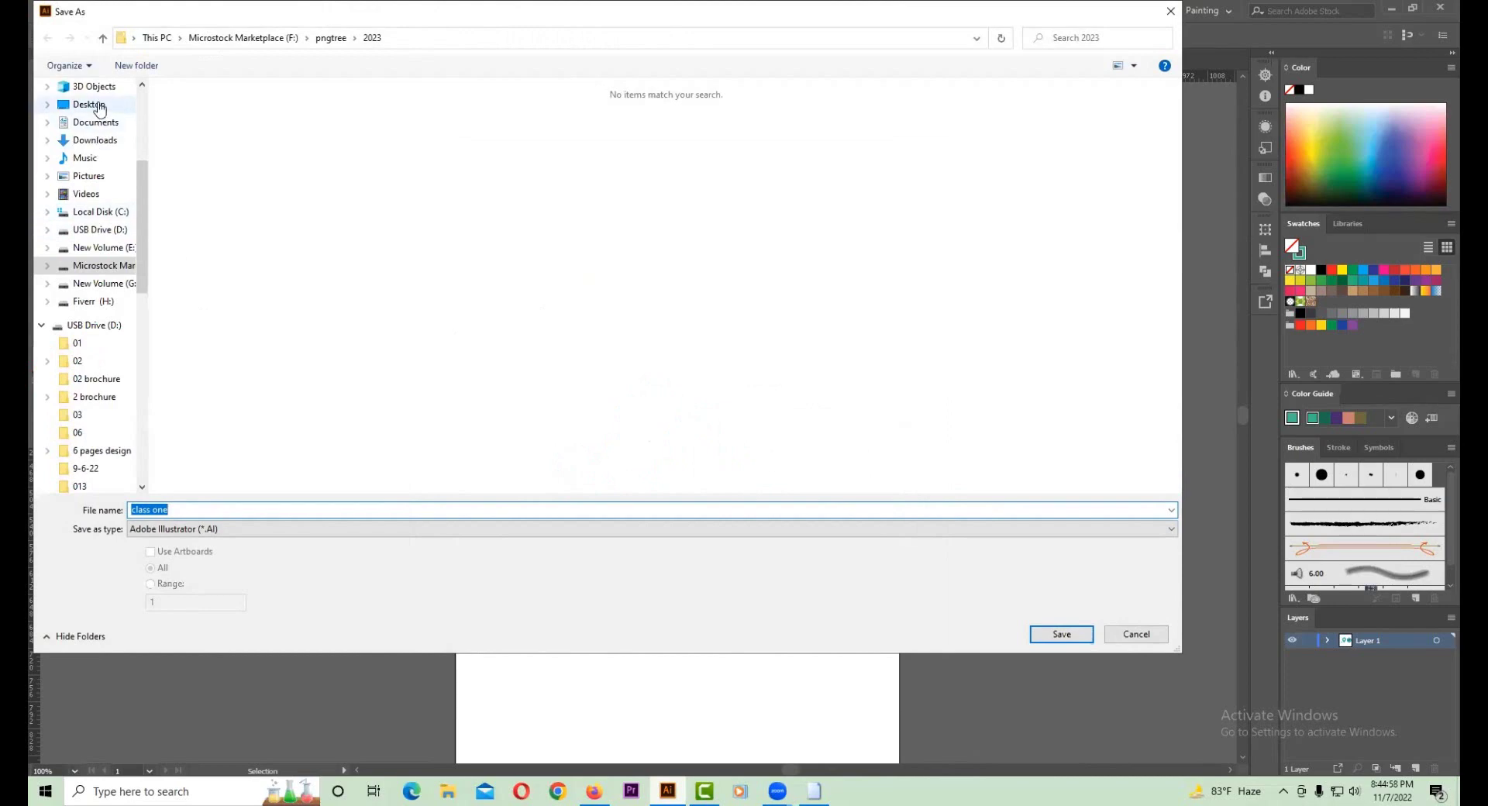
{"action": "left_click", "coordinate": [89, 104]}
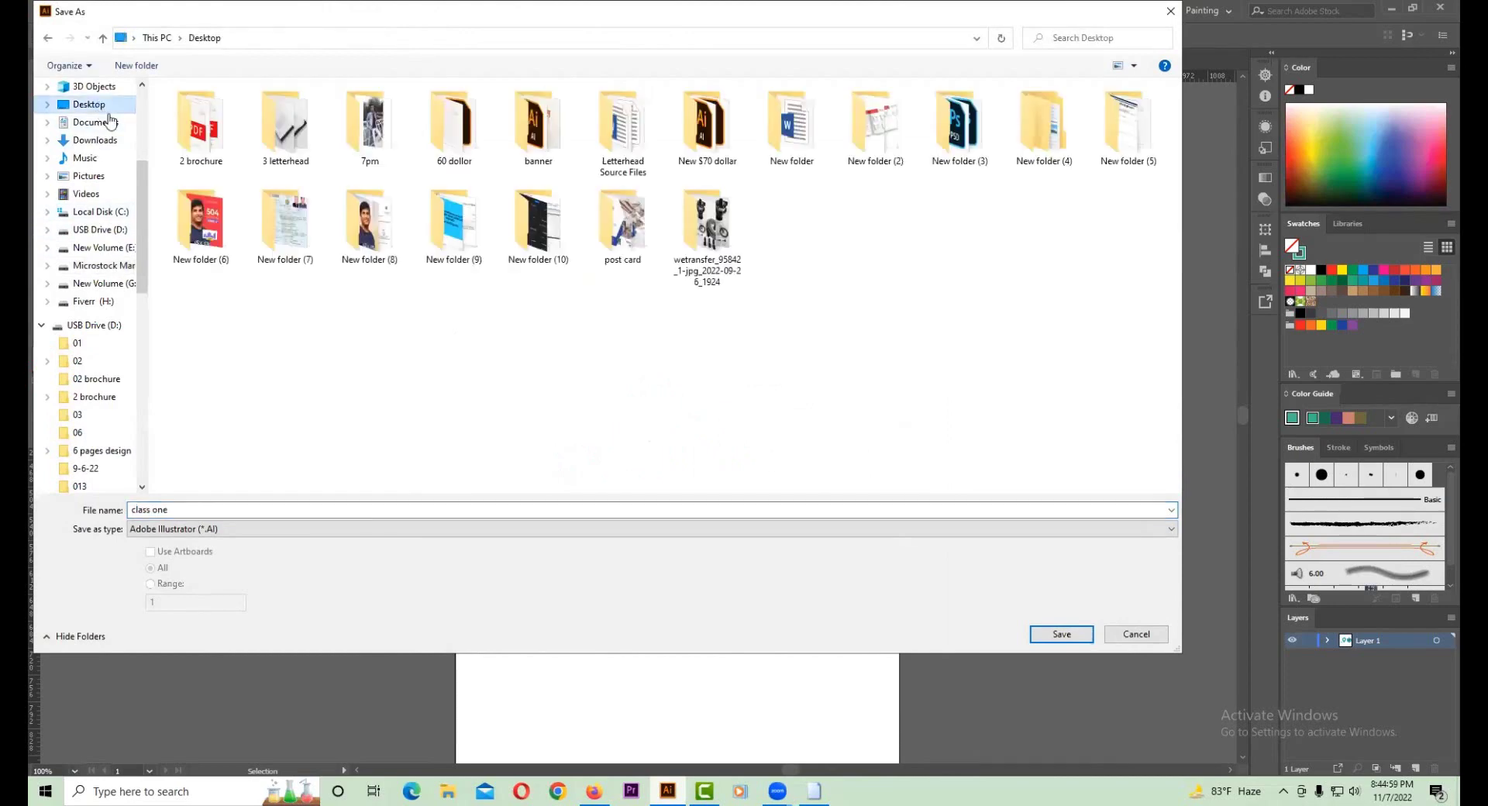
{"action": "left_click", "coordinate": [140, 66]}
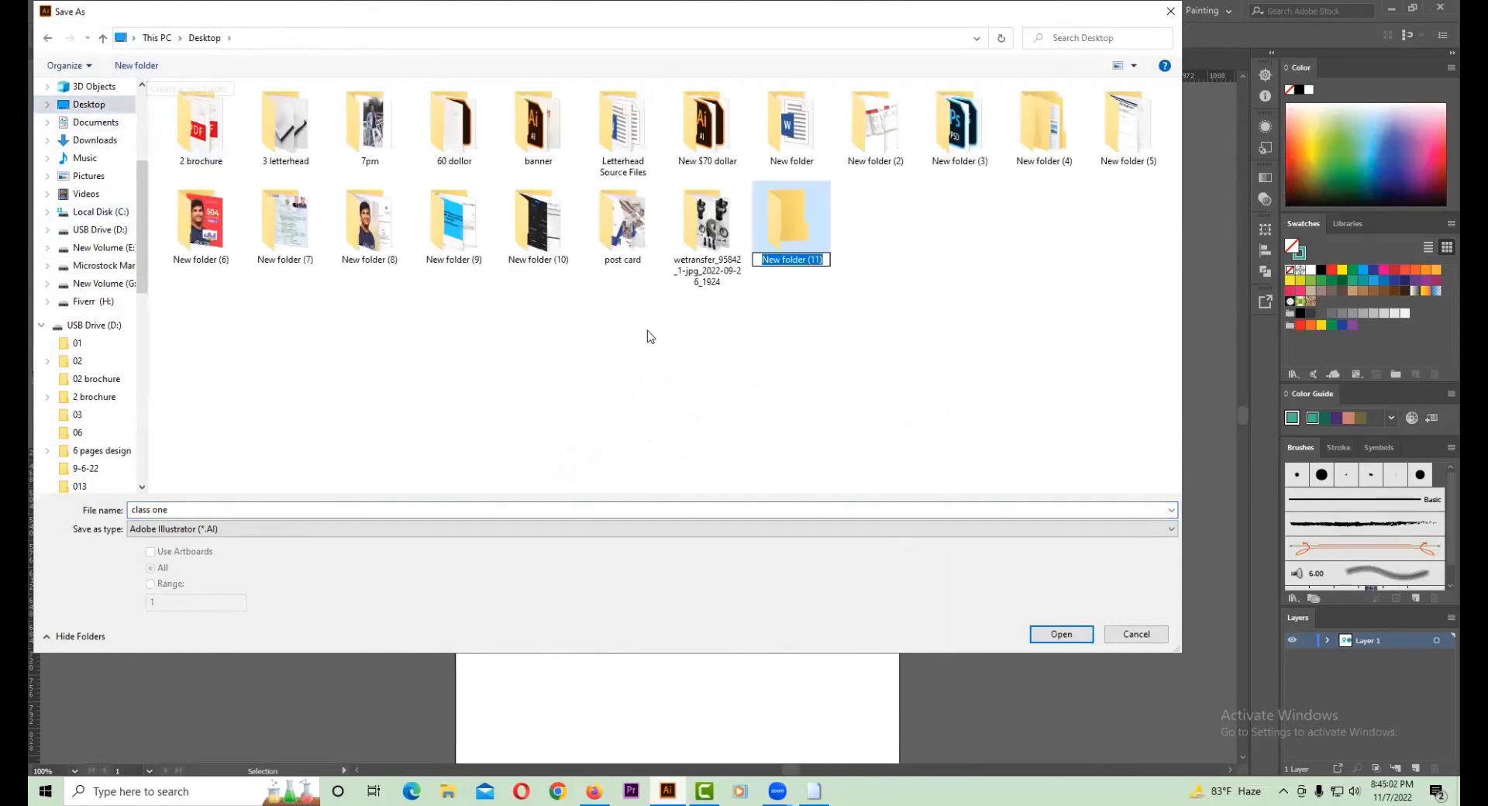
{"action": "type", "text": "c"}
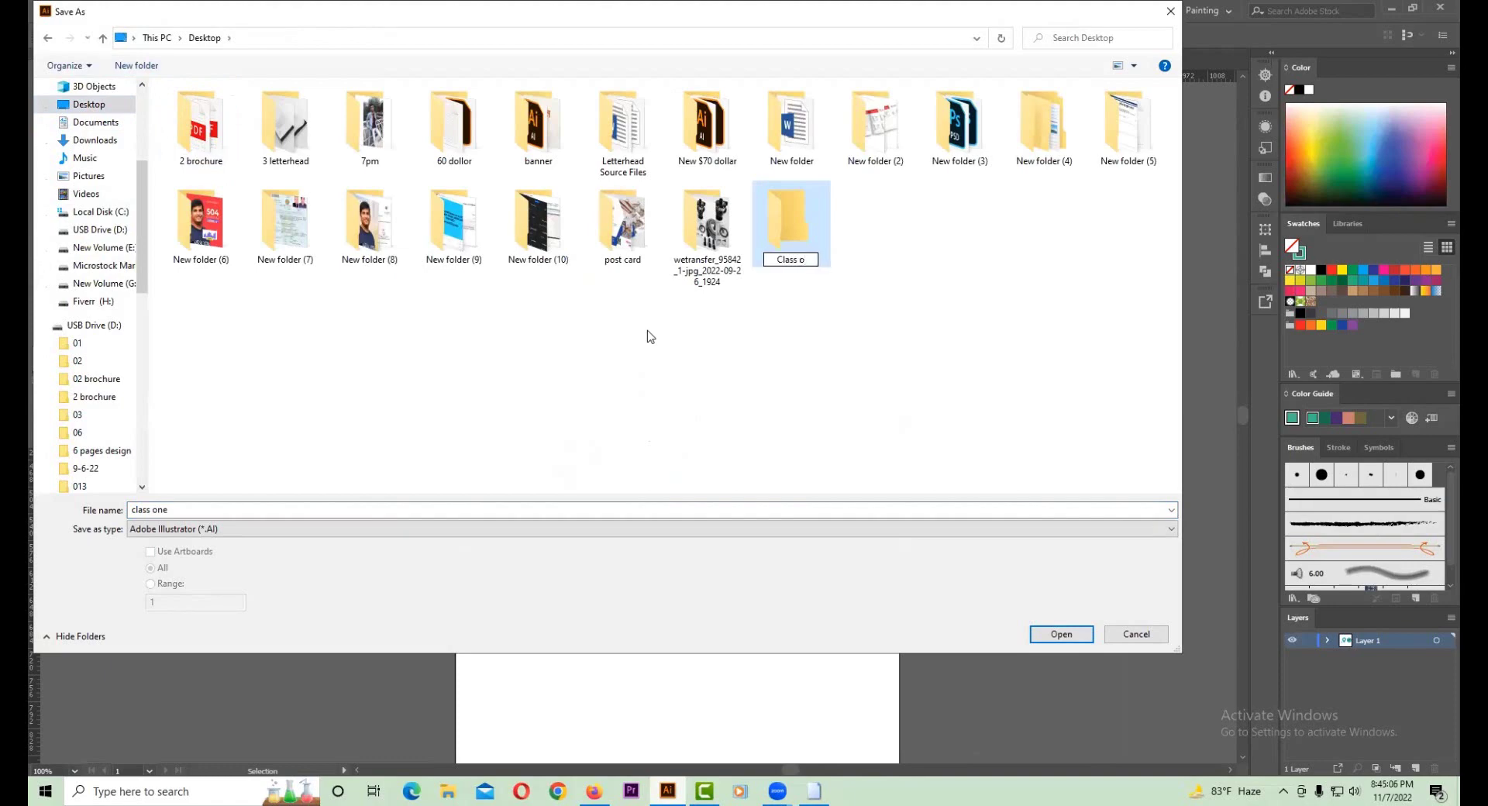
{"action": "key", "text": "Return"}
{"action": "double_click", "coordinate": [784, 225]}
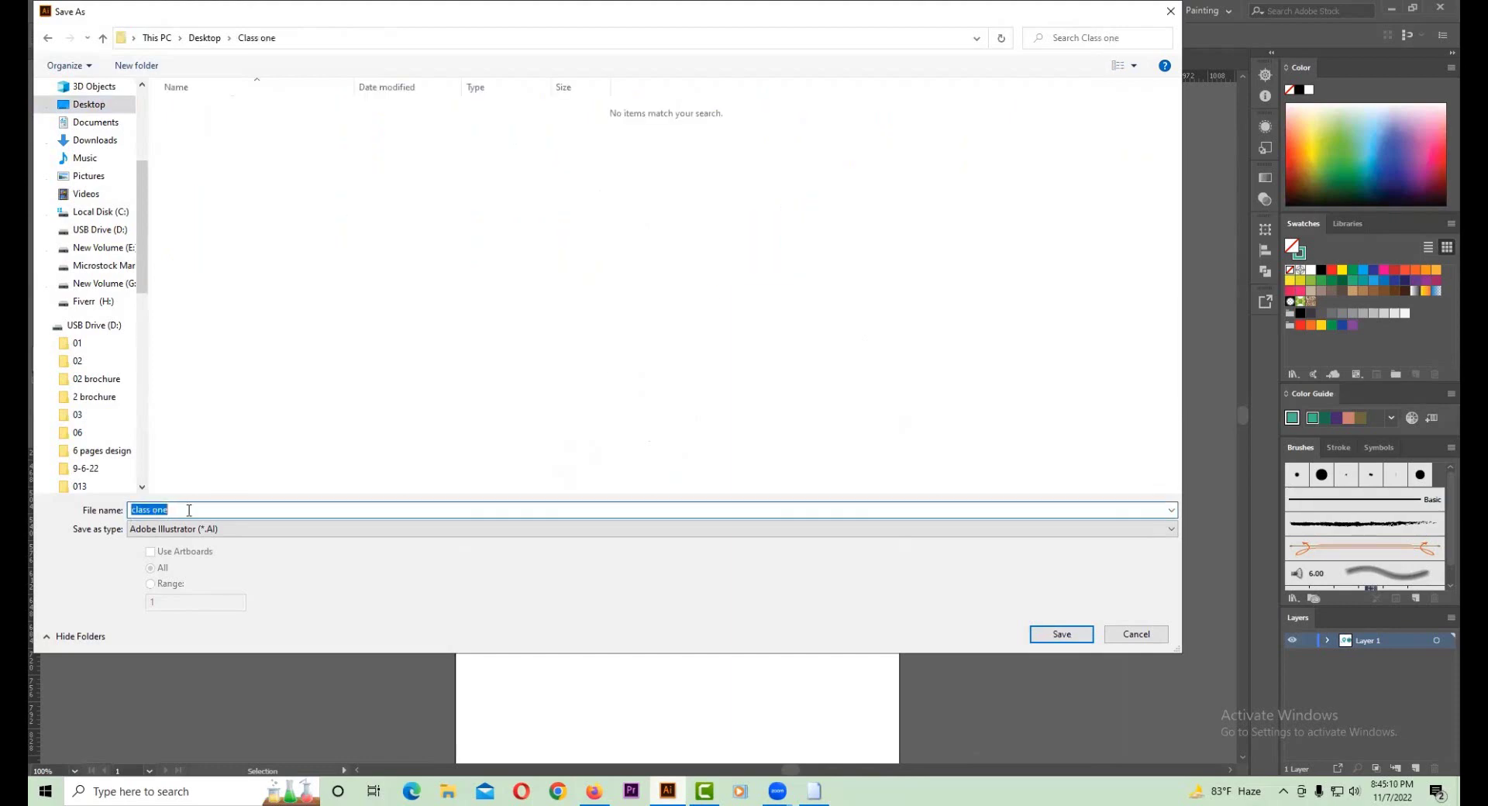
- Save as 'class one' in Class one with Create PDF Compatible File unchecked
{"action": "left_click", "coordinate": [189, 510]}
{"action": "double_click", "coordinate": [188, 510]}
{"action": "left_click", "coordinate": [245, 489]}
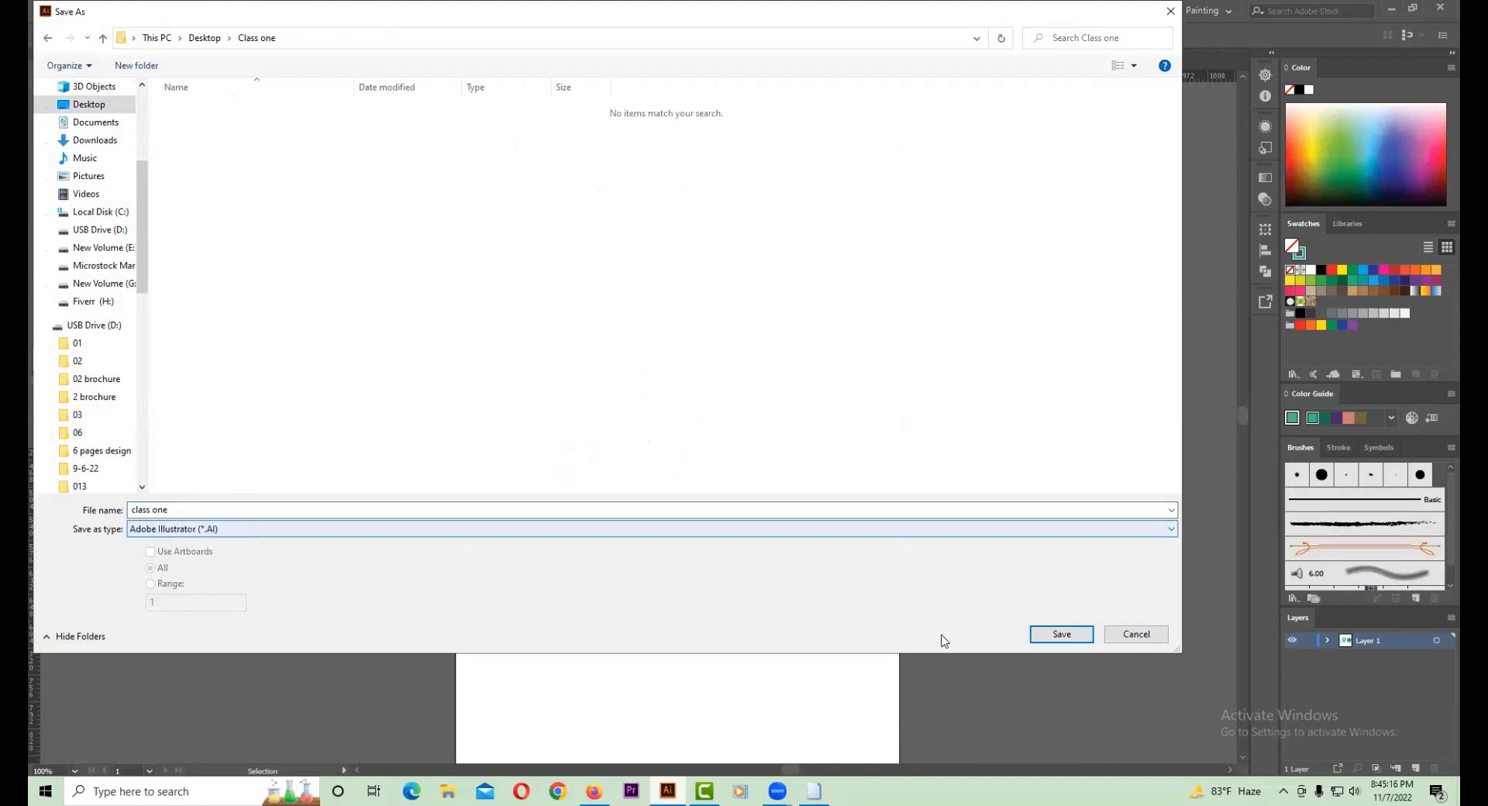
{"action": "left_click", "coordinate": [1062, 634]}
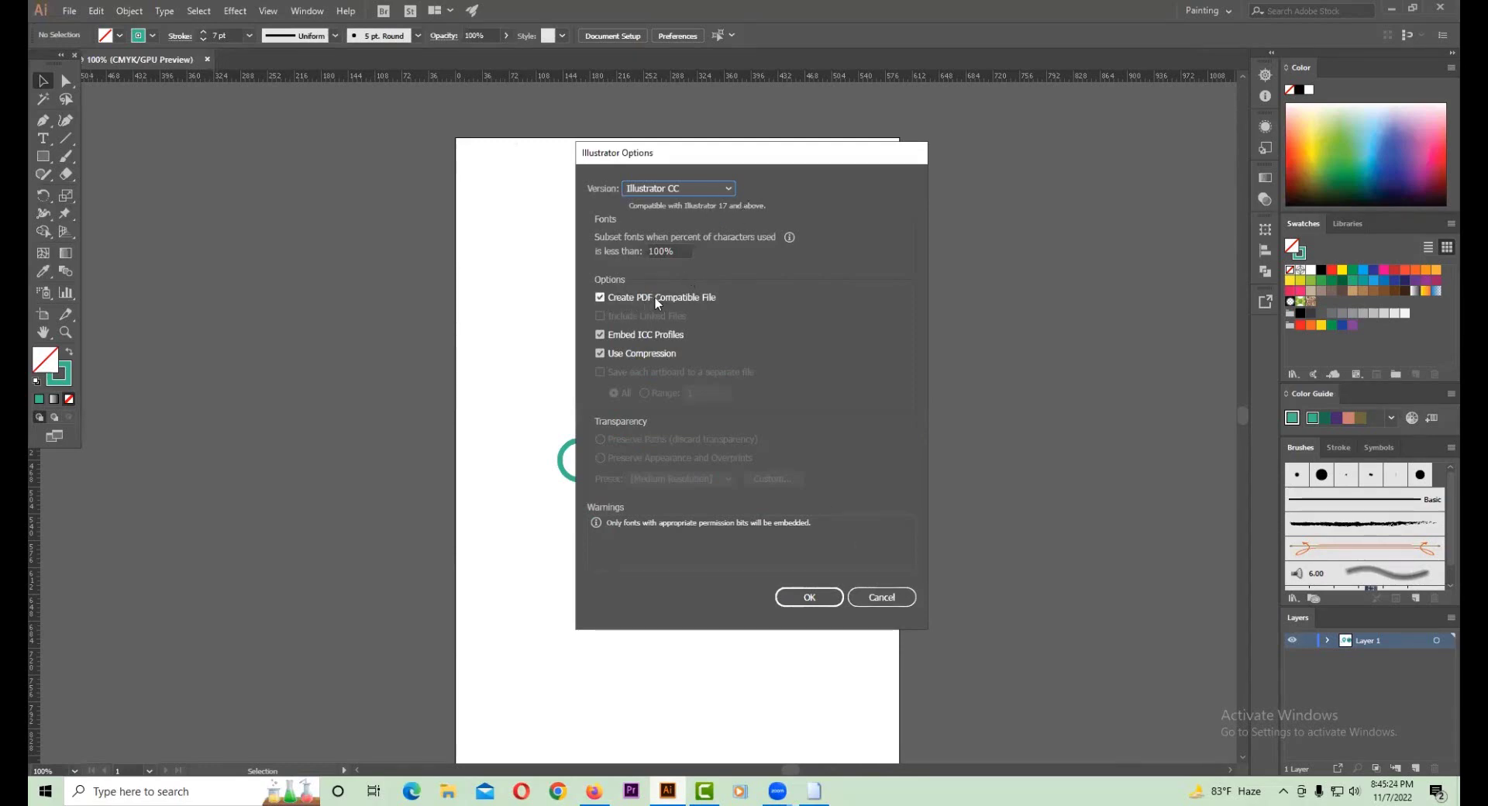
{"action": "left_click", "coordinate": [680, 303]}
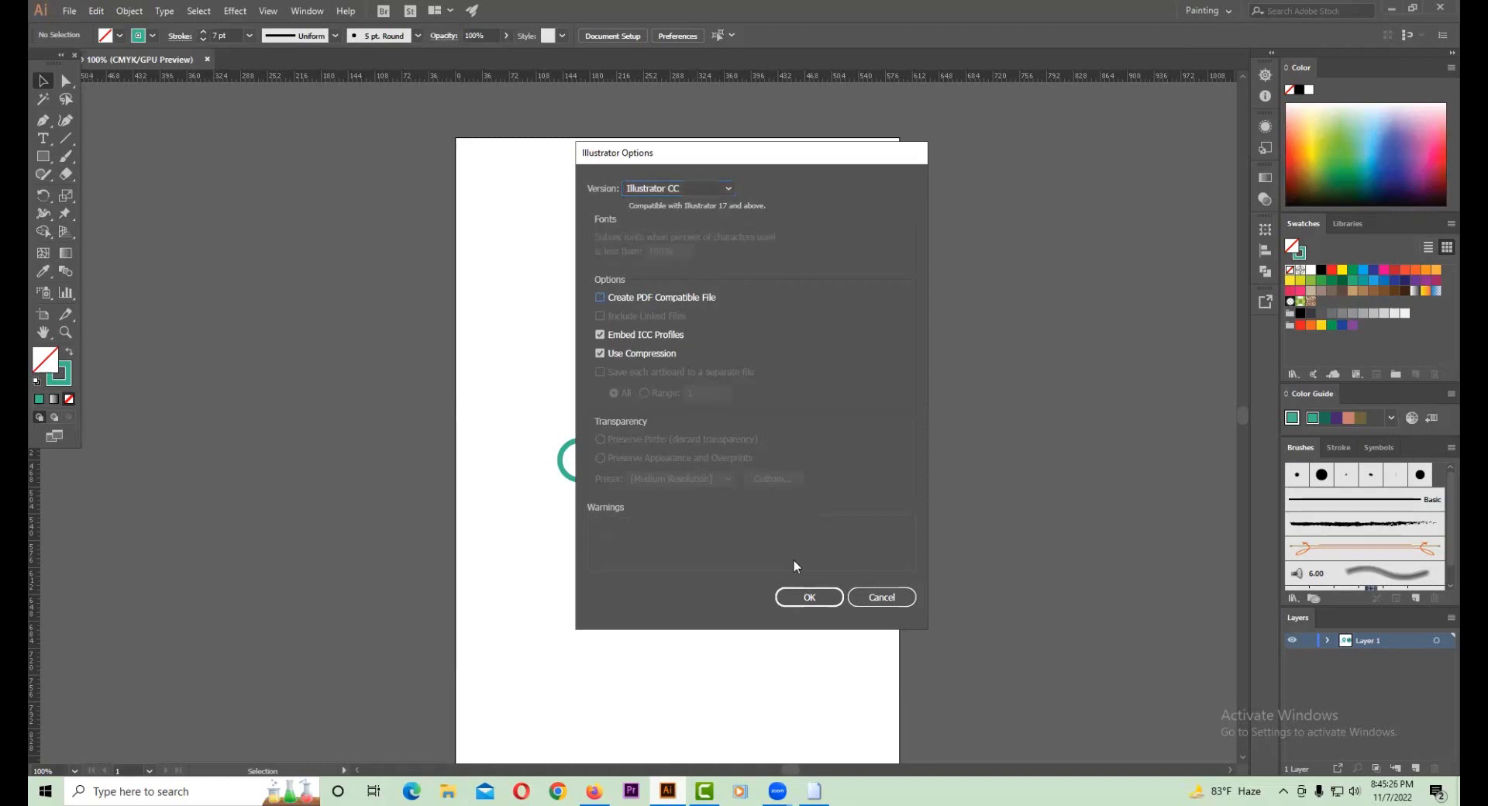
{"action": "left_click", "coordinate": [806, 599]}
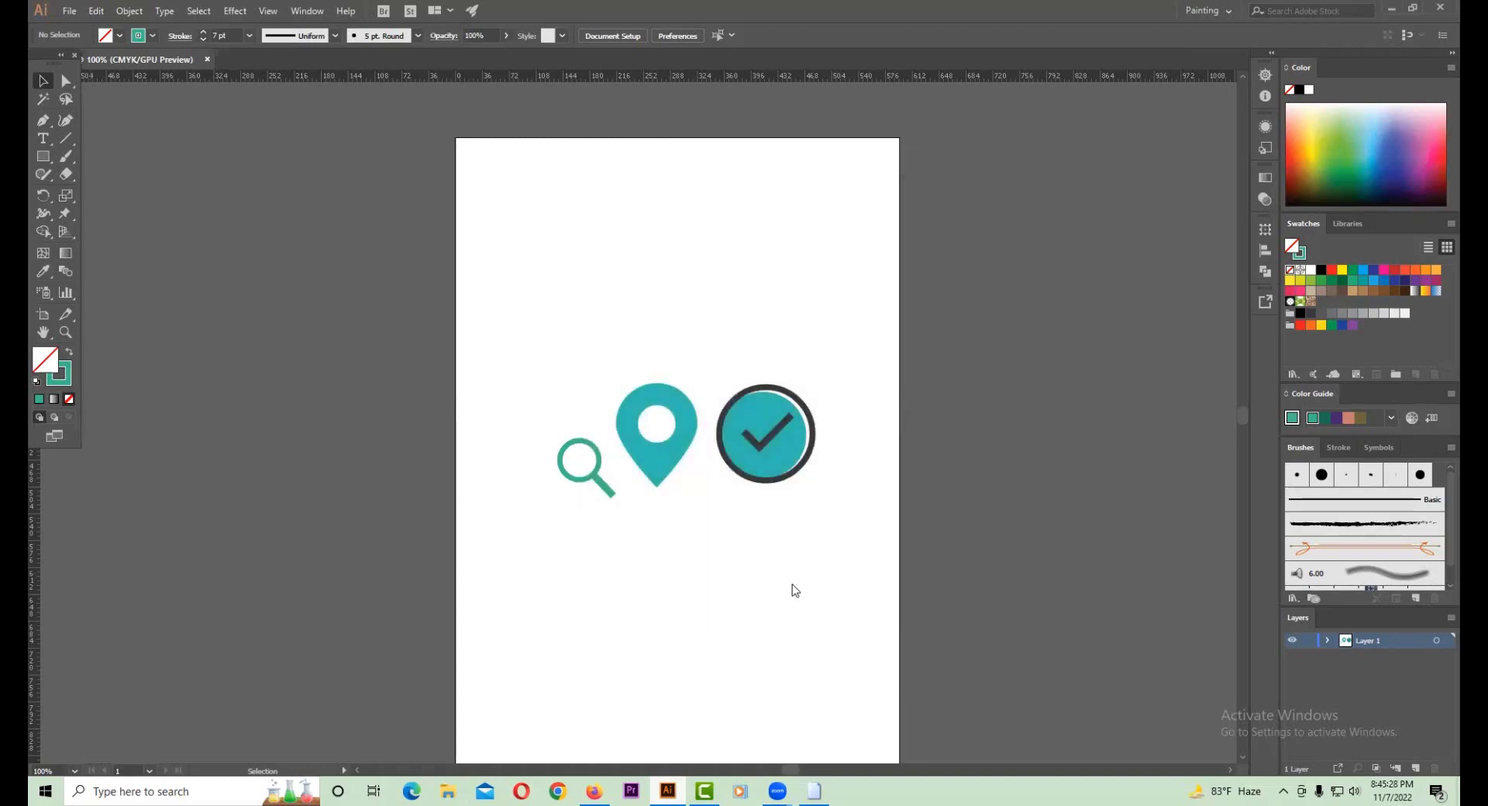
- Move the magnifier up so it lines up beside the location pin
{"action": "left_click_drag", "start_coordinate": [518, 288], "coordinate": [774, 541]}
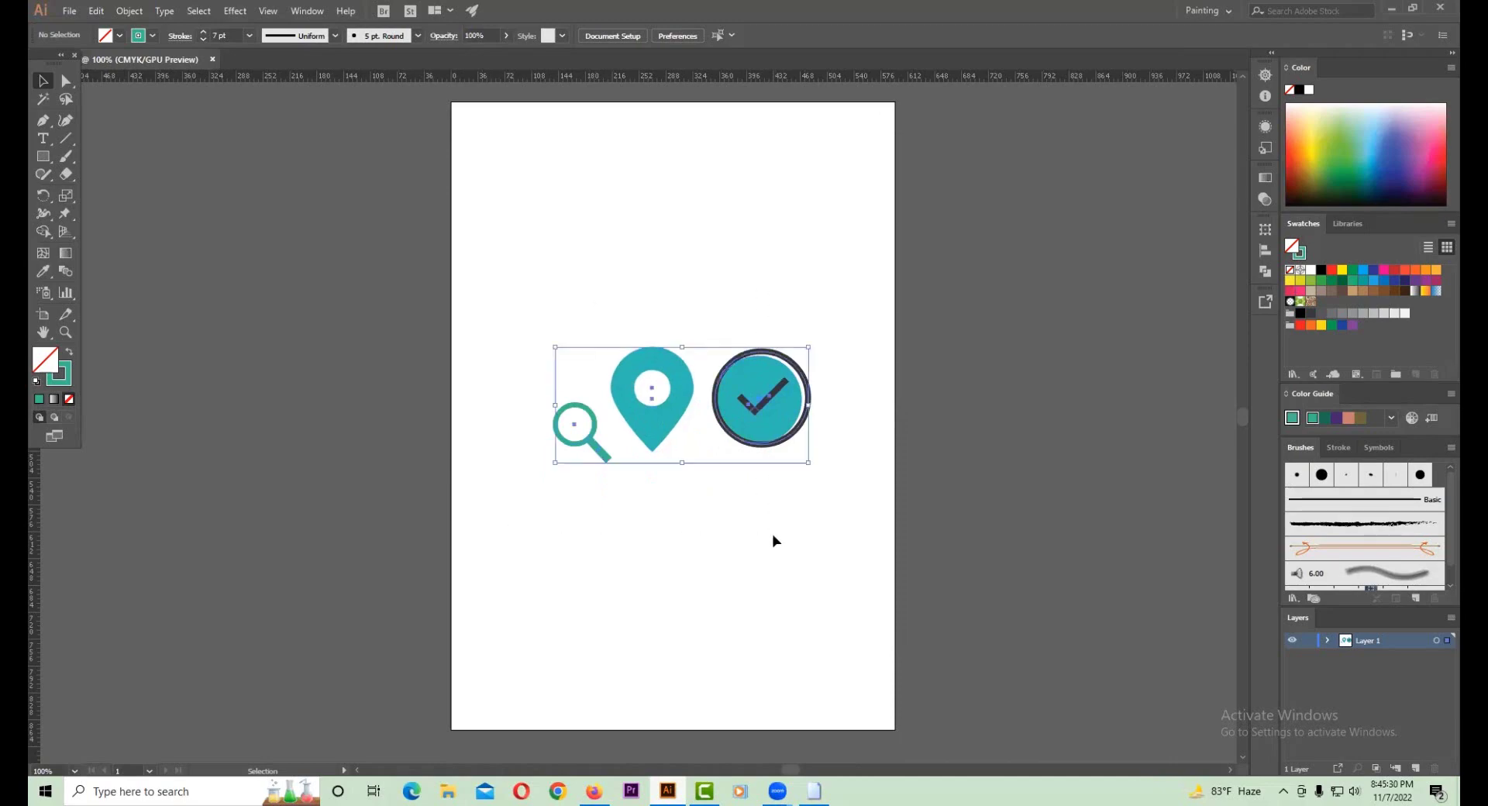
{"action": "left_click", "coordinate": [512, 411]}
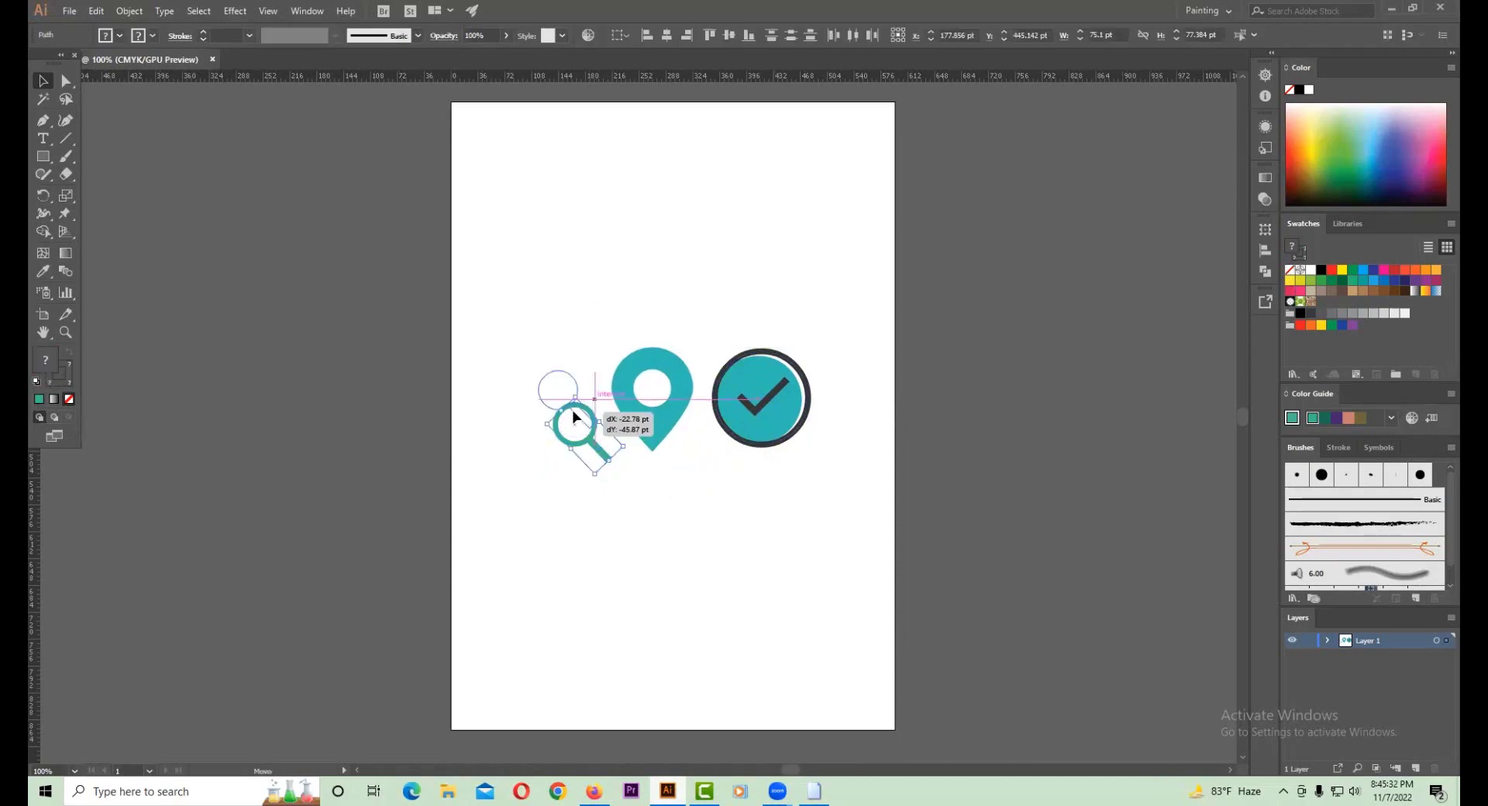
{"action": "left_click_drag", "start_coordinate": [602, 459], "coordinate": [585, 424]}
{"action": "left_click_drag", "start_coordinate": [488, 348], "coordinate": [776, 434]}
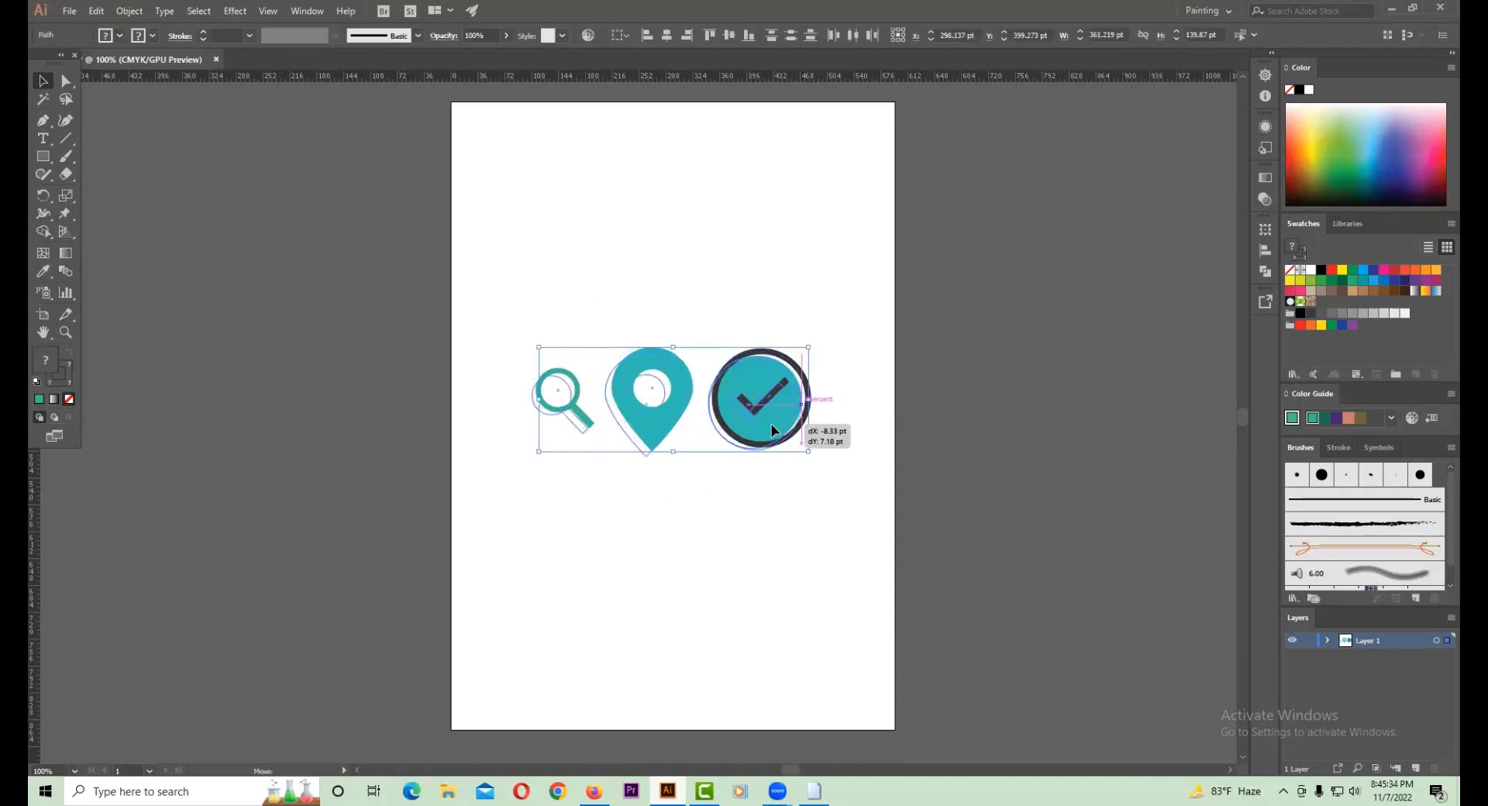
{"action": "left_click", "coordinate": [791, 511]}
- Draw a wide rectangle across the artboard filled with #FFFFFF
{"action": "key", "text": "m"}
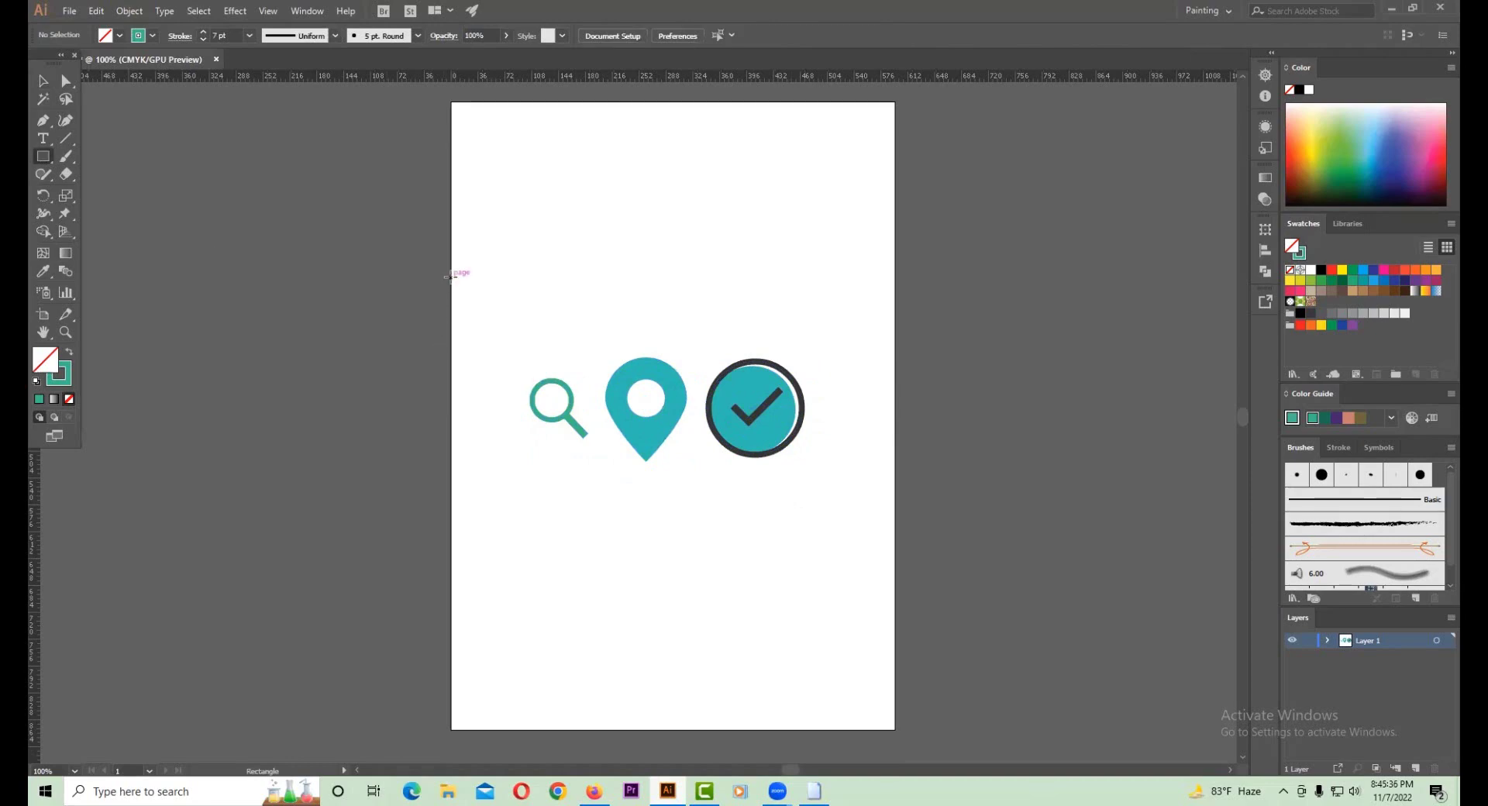
{"action": "mouse_move", "coordinate": [449, 277]}
{"action": "left_mouse_down"}
{"action": "mouse_move", "coordinate": [870, 515]}
{"action": "mouse_move", "coordinate": [895, 548]}
{"action": "left_mouse_up"}
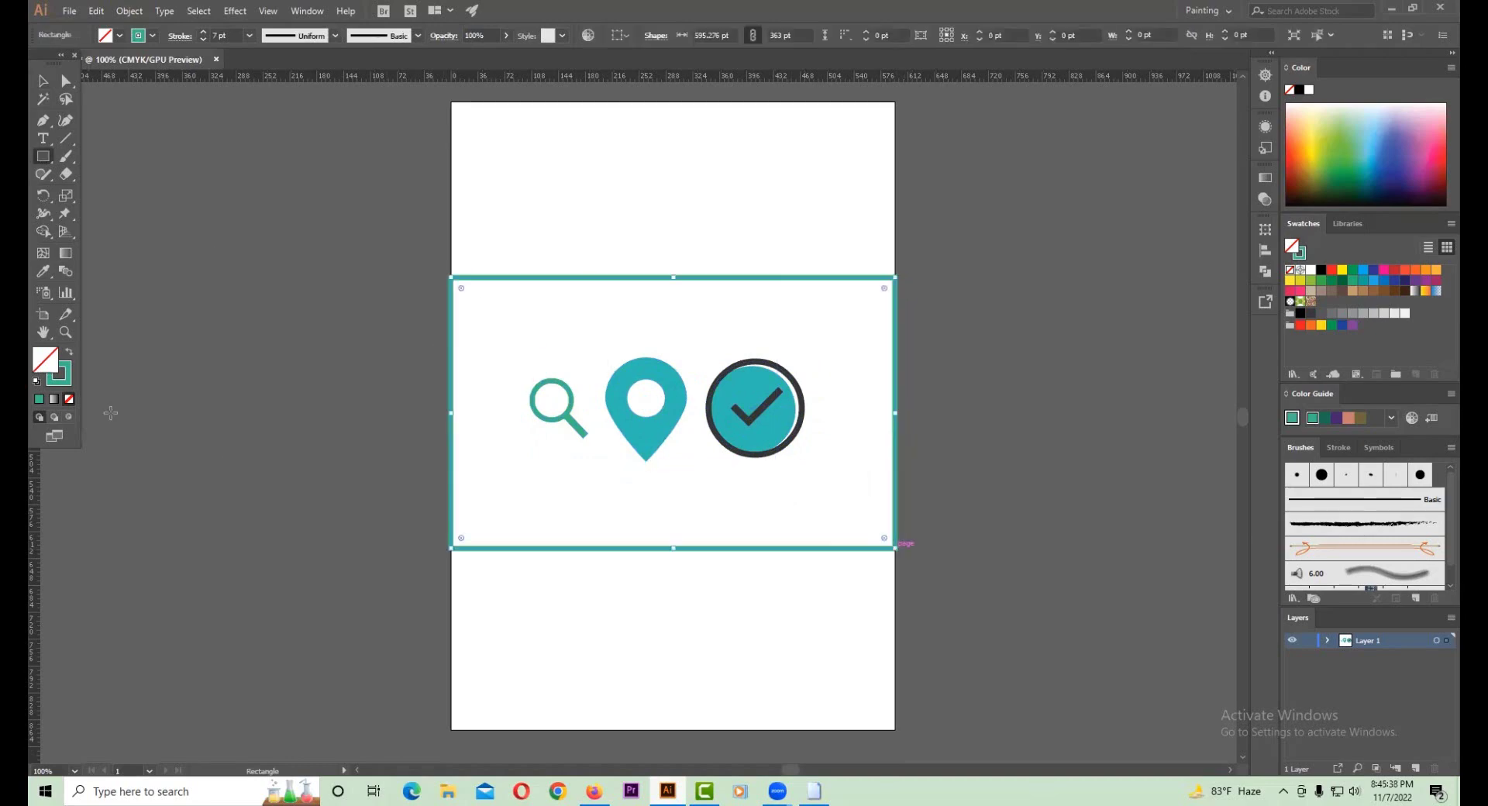
{"action": "left_click", "coordinate": [70, 355]}
{"action": "double_click", "coordinate": [45, 359]}
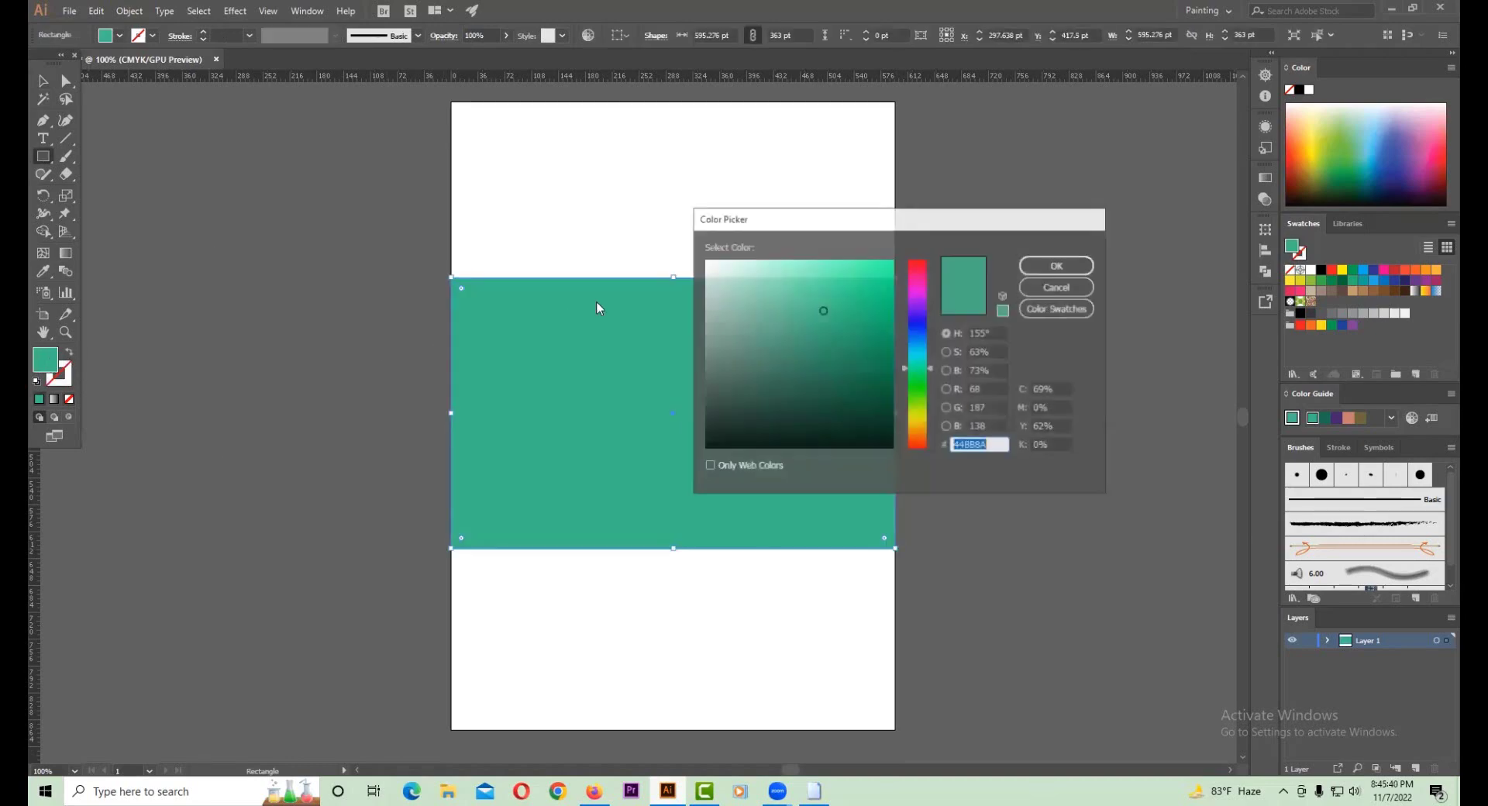
{"action": "type", "text": "ffffff"}
{"action": "left_click", "coordinate": [1058, 265]}
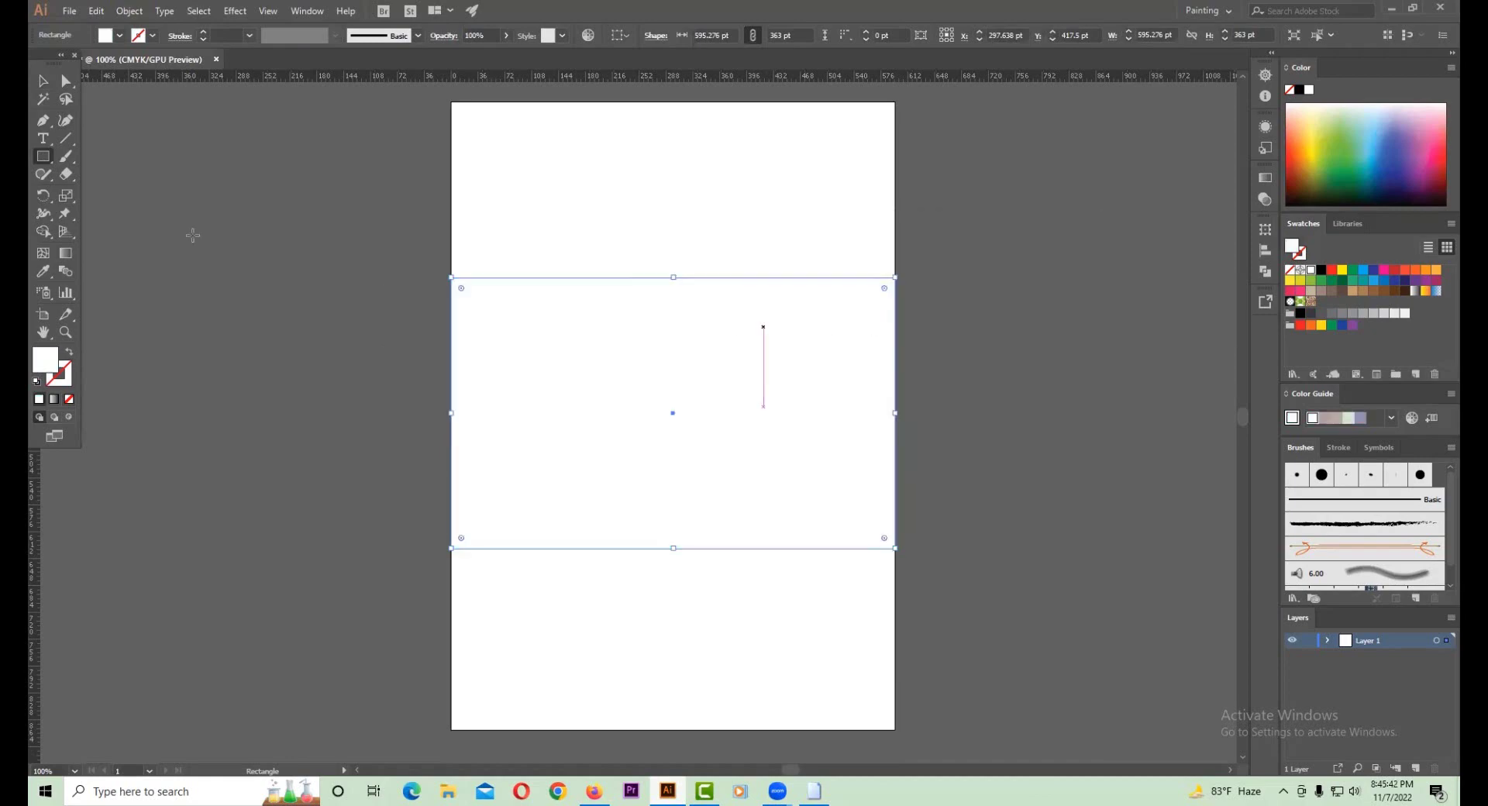
- Send the white rectangle to the back behind the three icons
{"action": "left_click", "coordinate": [43, 81]}
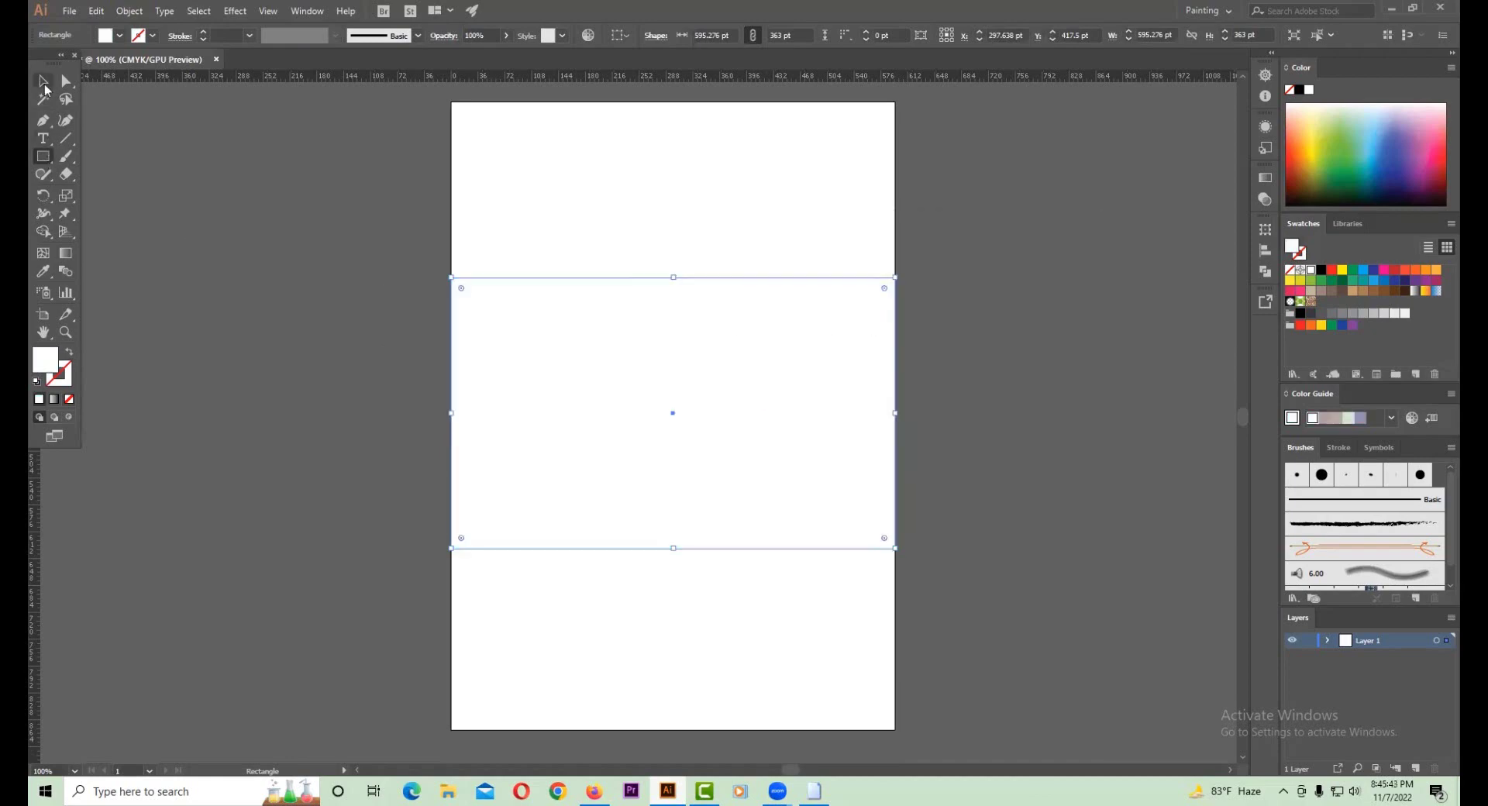
{"action": "right_click", "coordinate": [574, 303]}
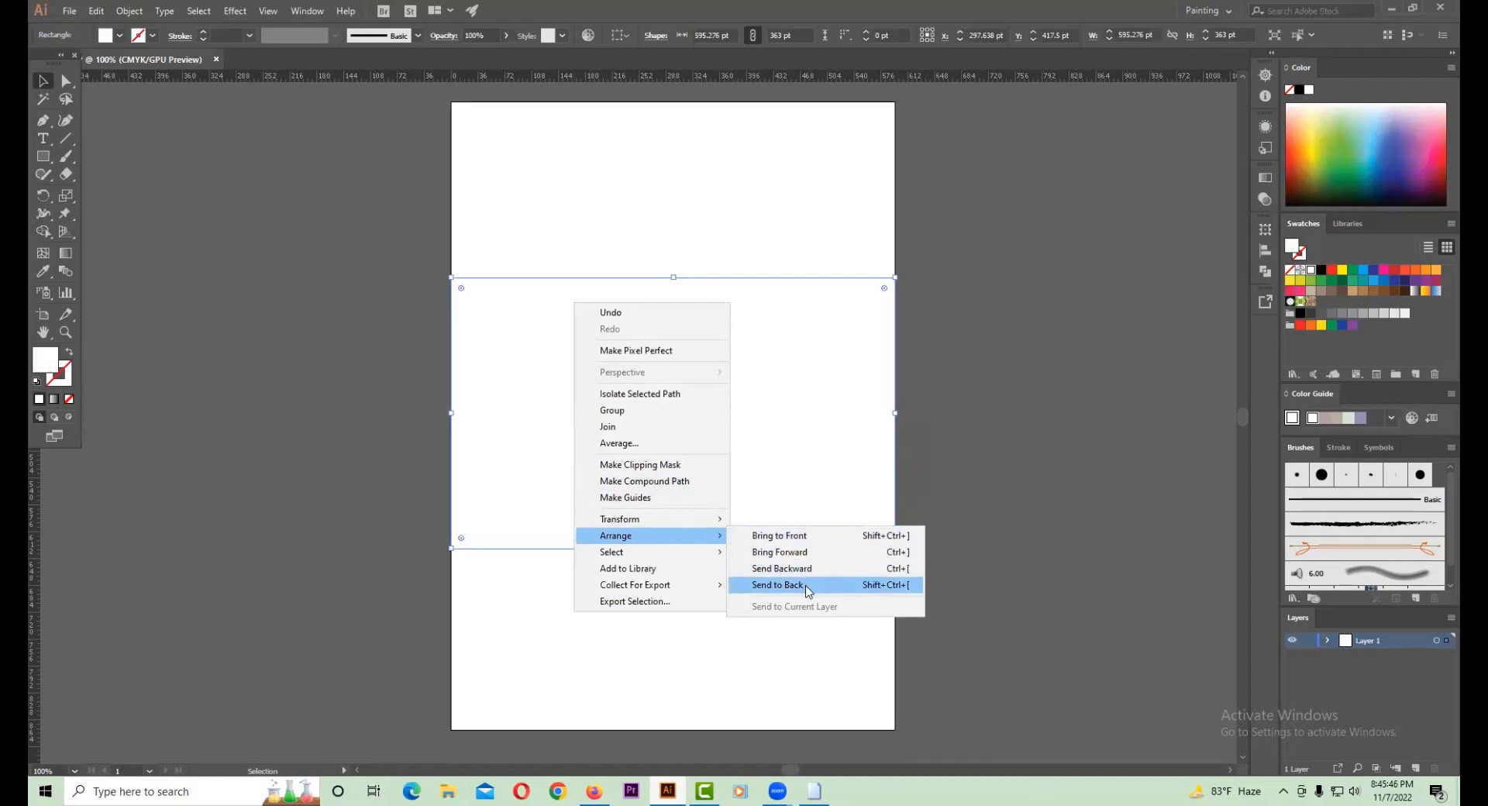
{"action": "left_click", "coordinate": [803, 585]}
{"action": "left_click_drag", "start_coordinate": [803, 618], "coordinate": [318, 236]}
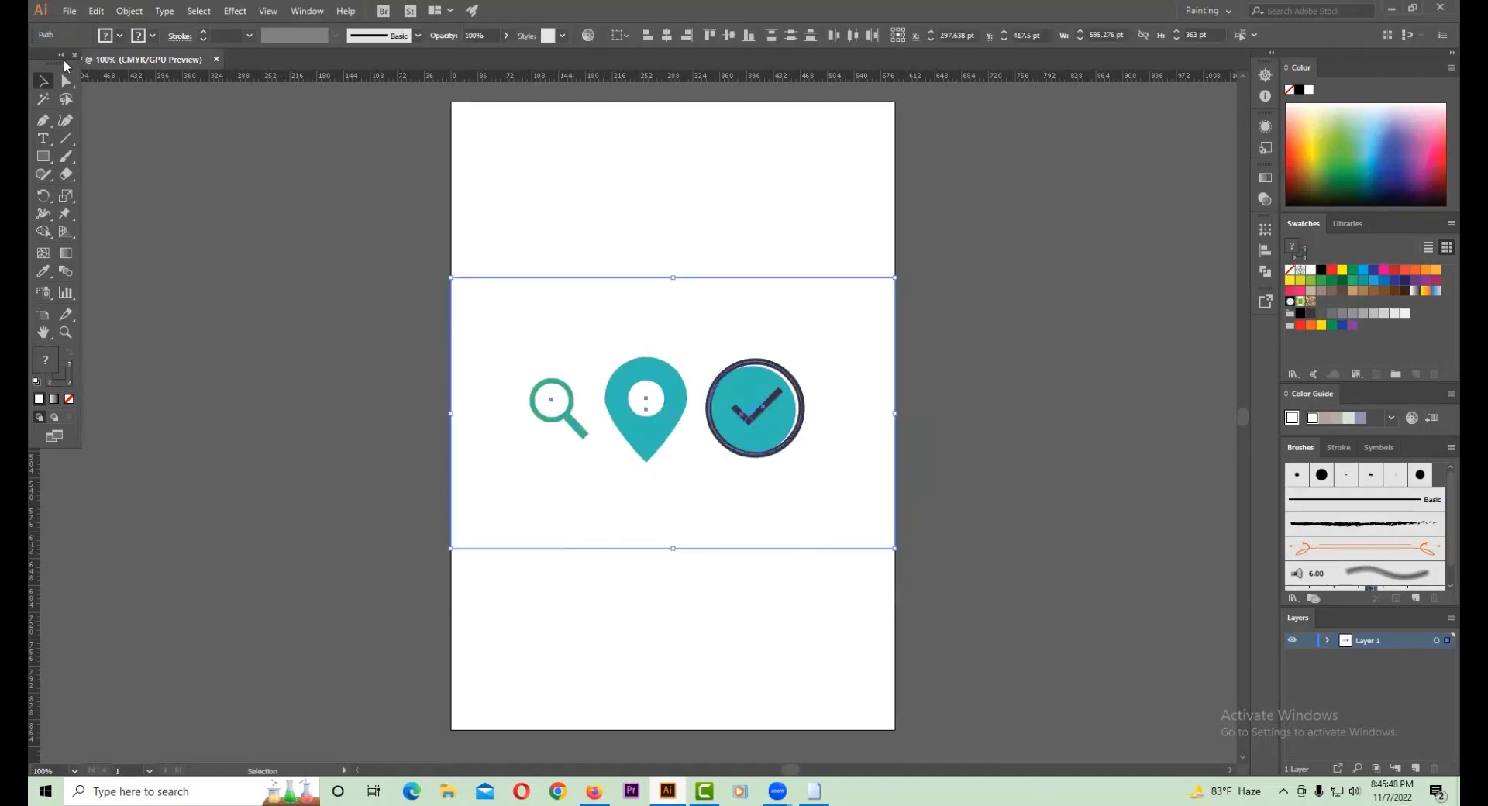
{"action": "left_click", "coordinate": [186, 166]}
{"action": "left_click", "coordinate": [67, 11]}
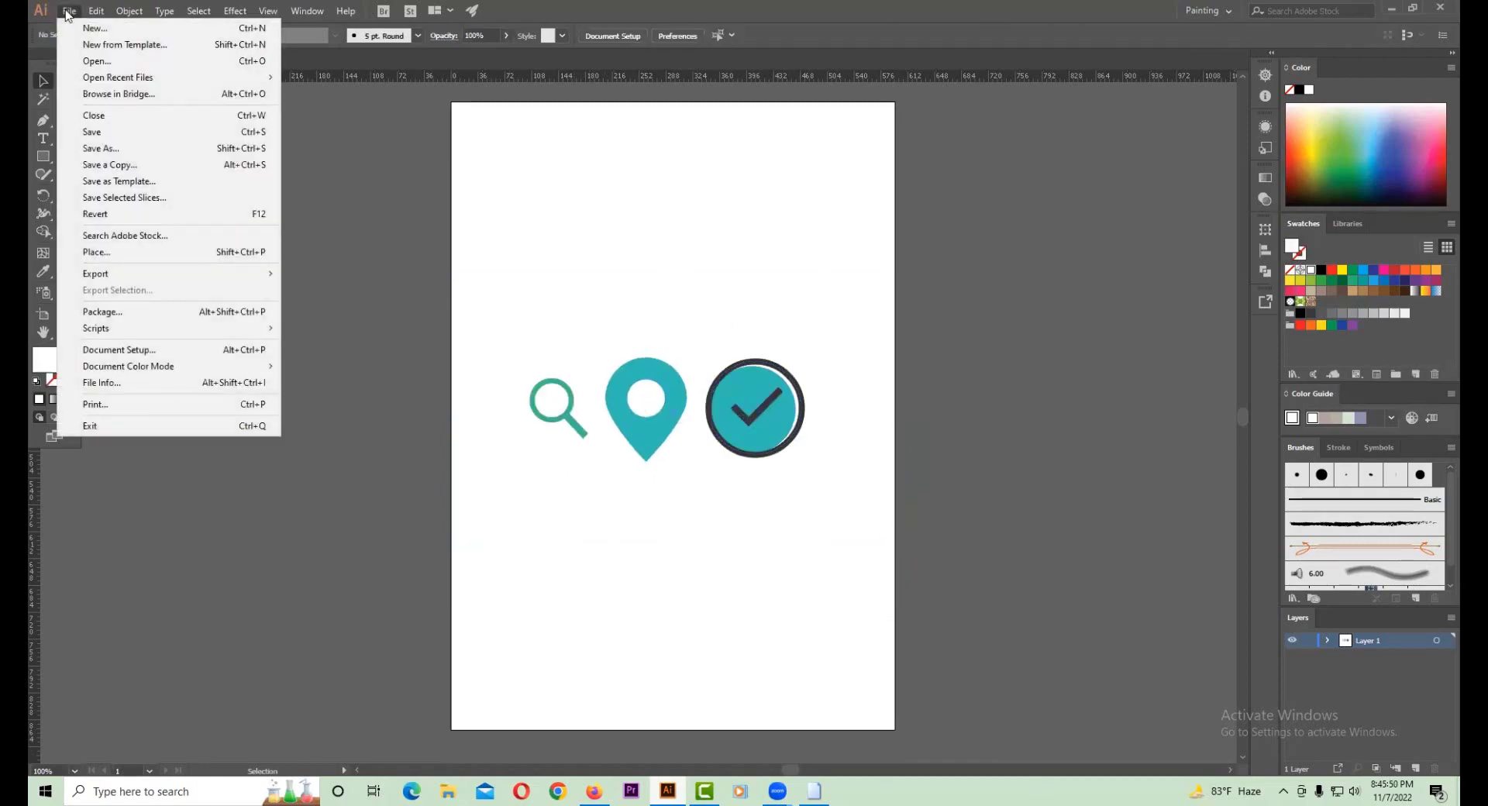
{"action": "mouse_move", "coordinate": [95, 273]}
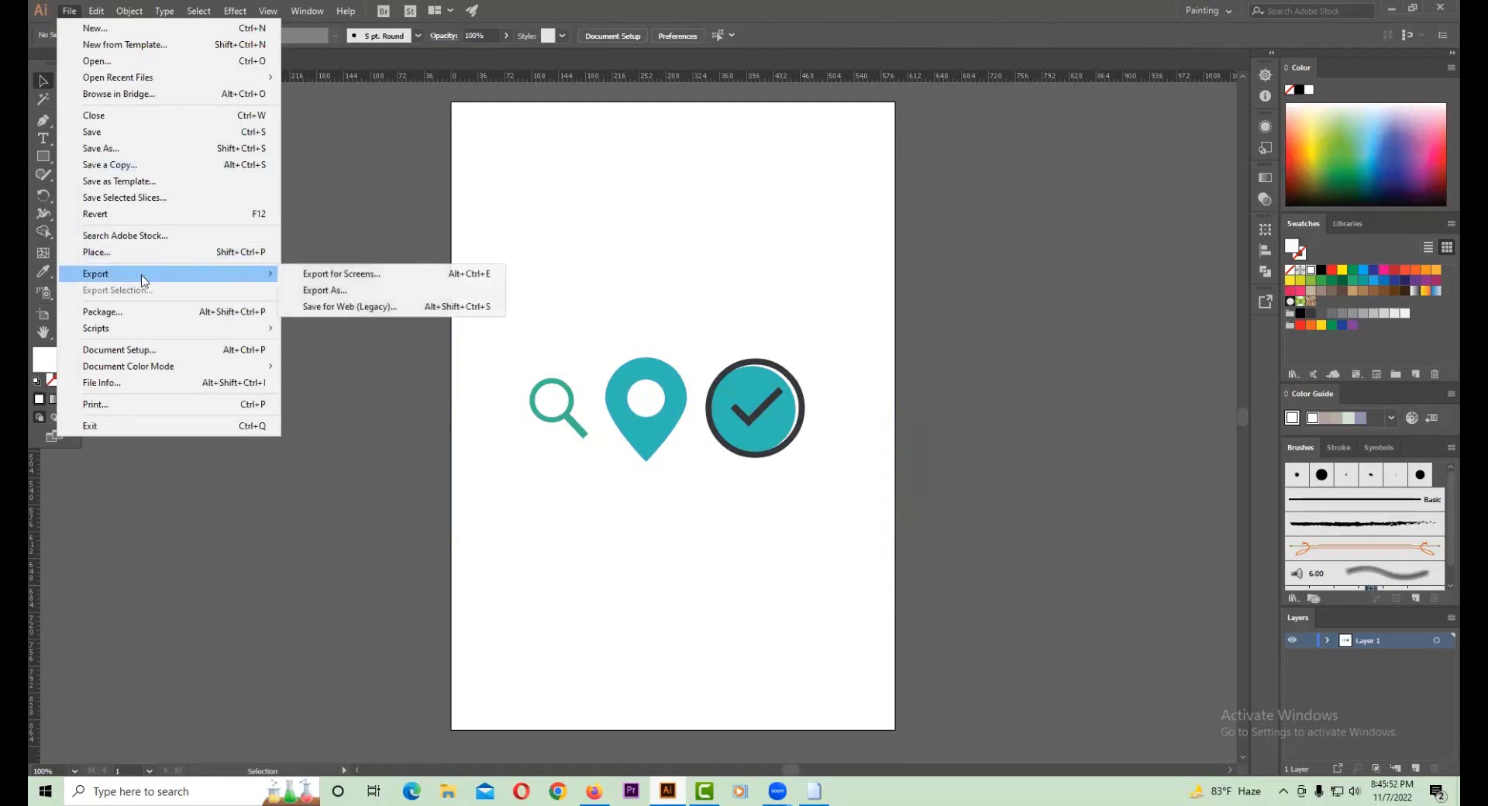
- Export the artwork as JPEG 'class one', accepting the default JPEG options
{"action": "left_click", "coordinate": [348, 290]}
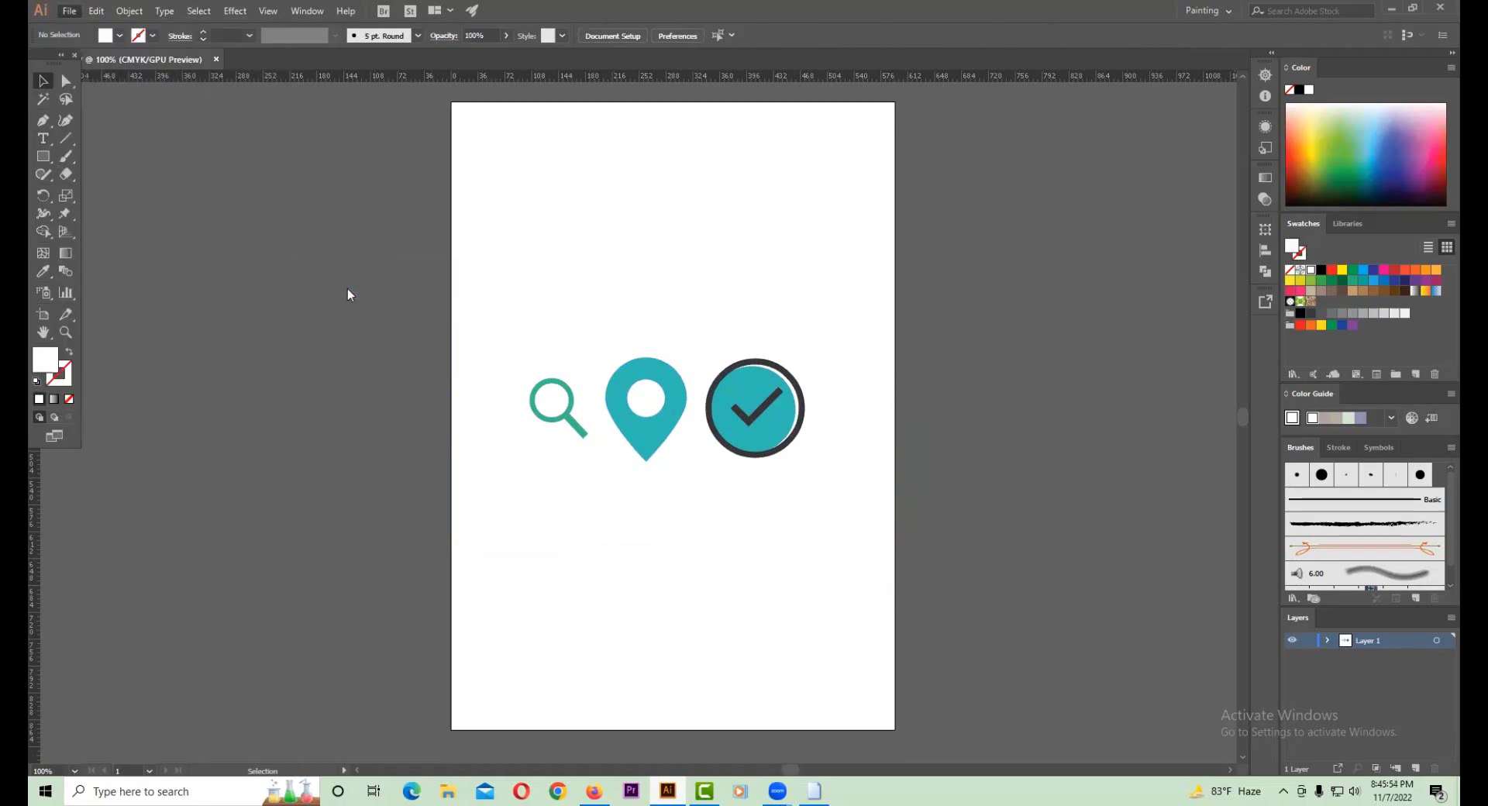
{"action": "left_click", "coordinate": [287, 529]}
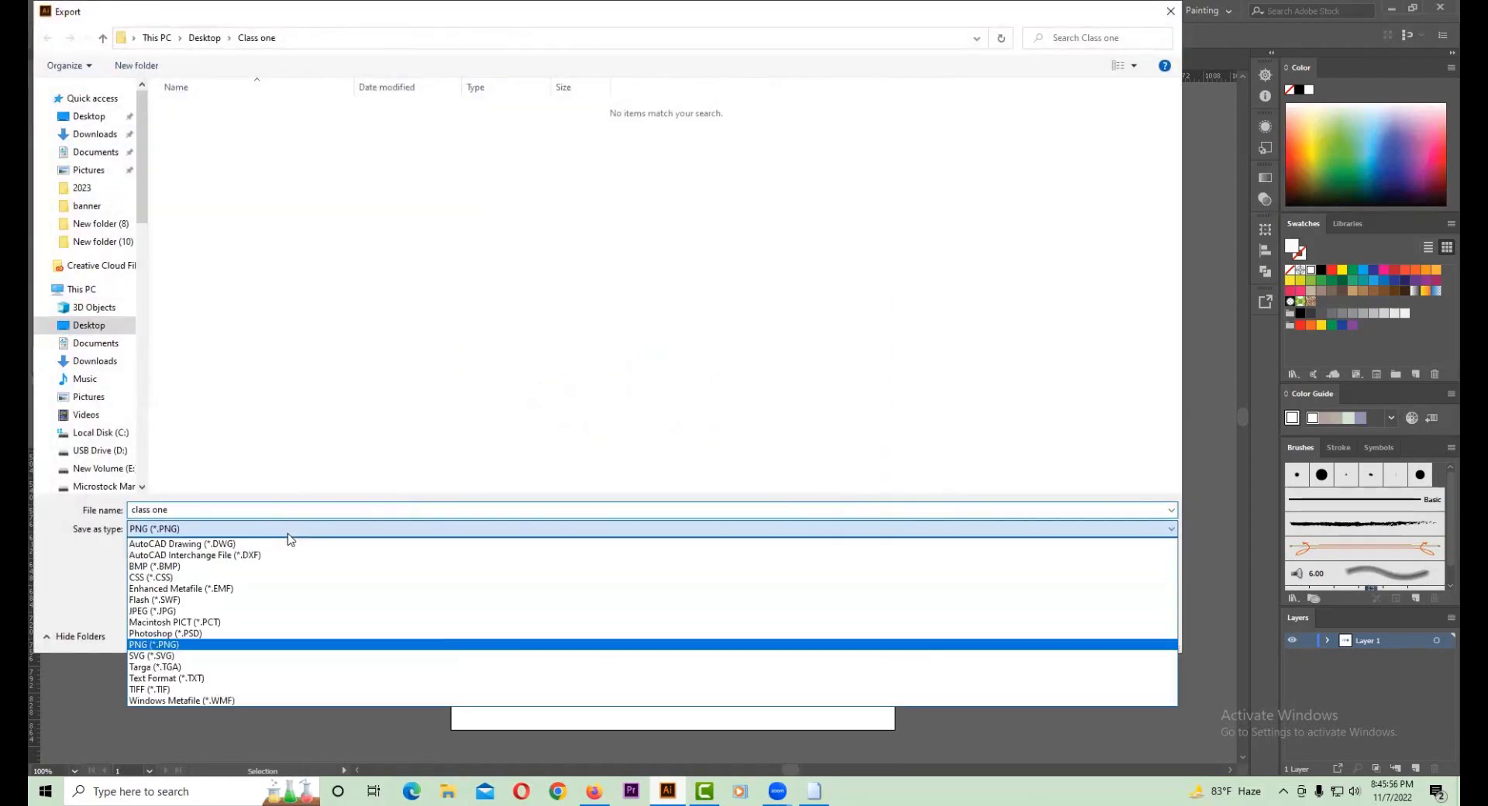
{"action": "left_click", "coordinate": [260, 612]}
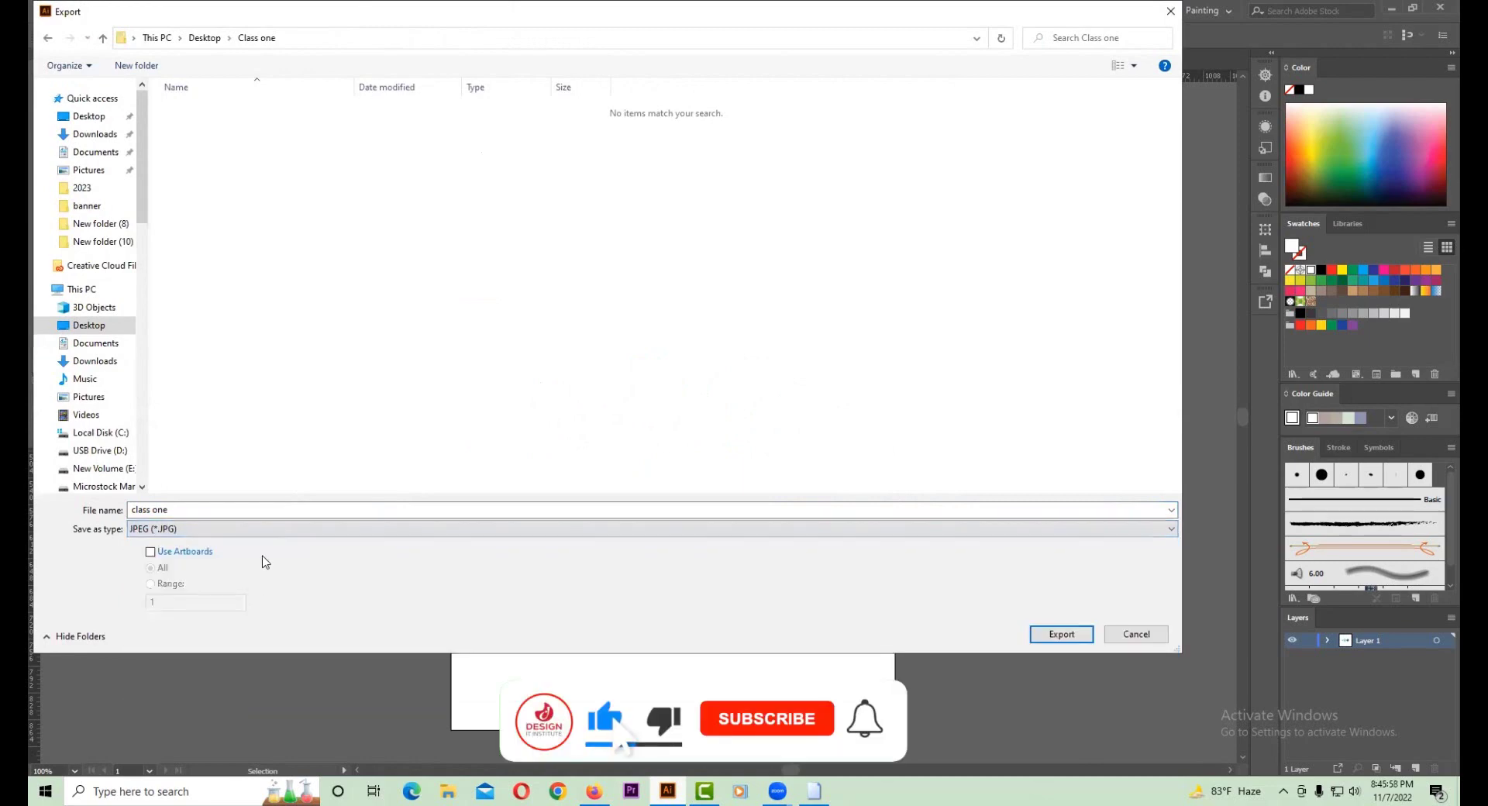
{"action": "left_click", "coordinate": [1066, 637]}
{"action": "left_click", "coordinate": [809, 626]}
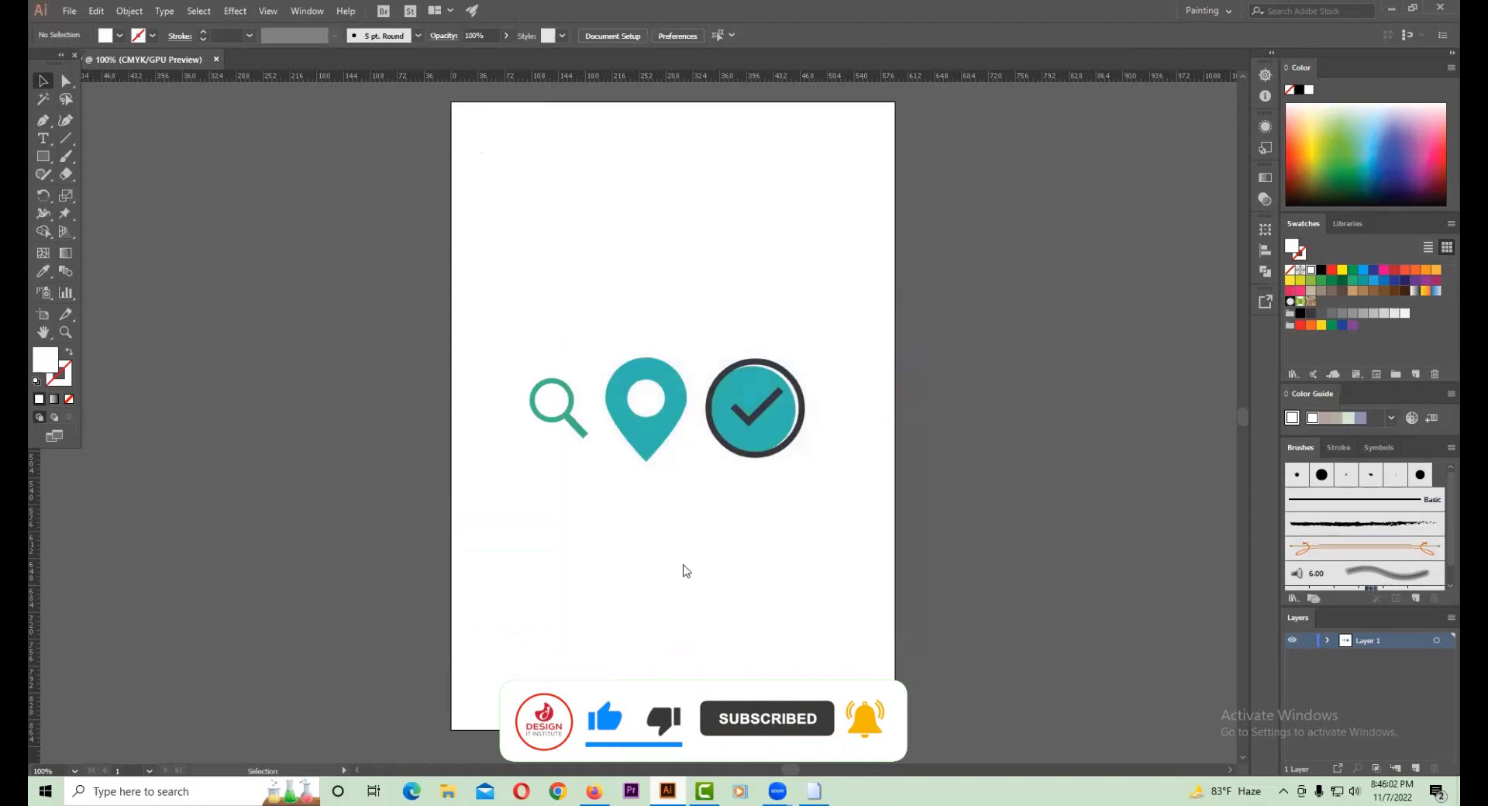
{"action": "key", "text": "super+e"}
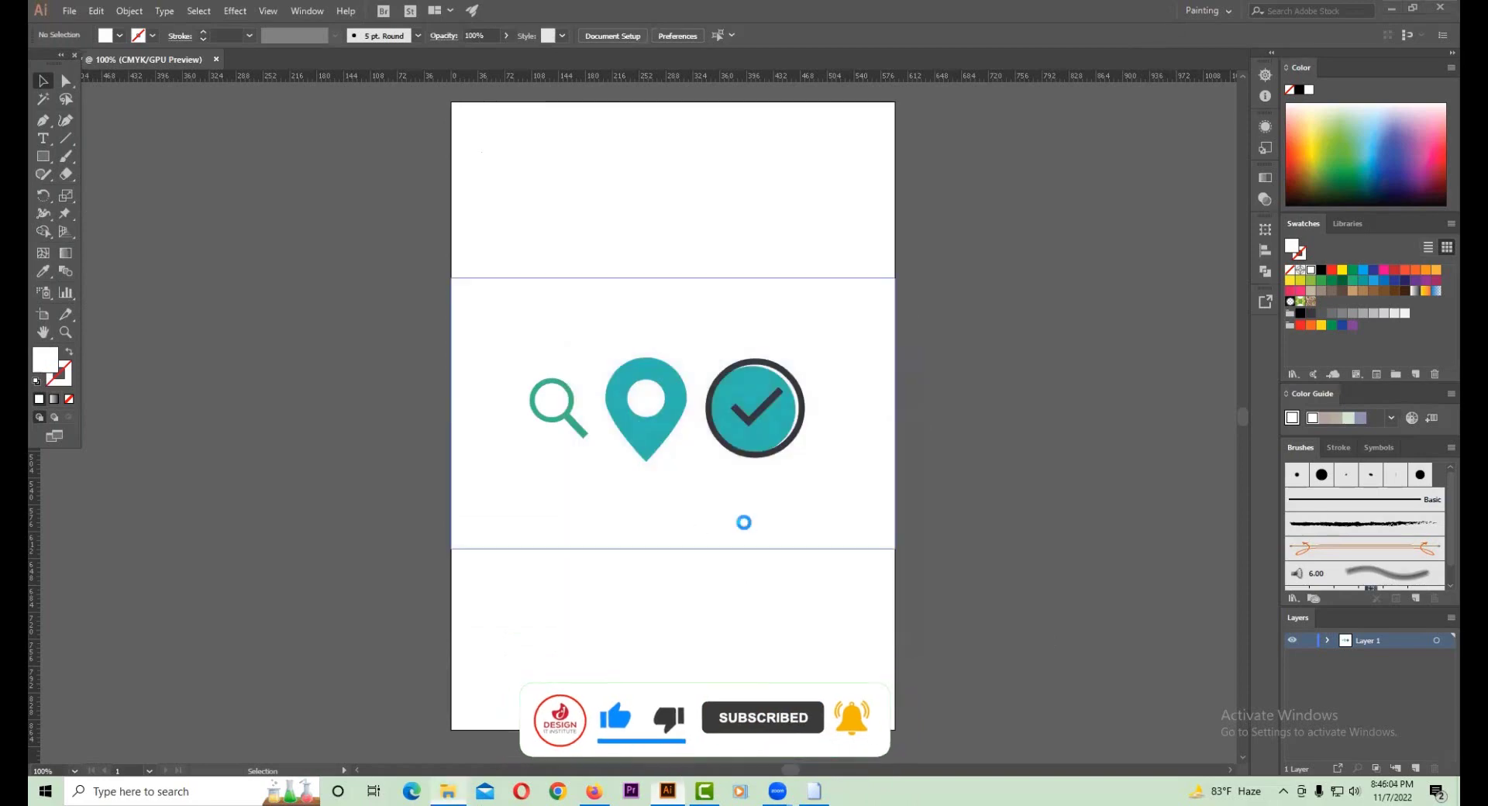
- Open class one.jpg from Desktop > Class one to check it, then return to Illustrator
{"action": "left_click", "coordinate": [83, 173]}
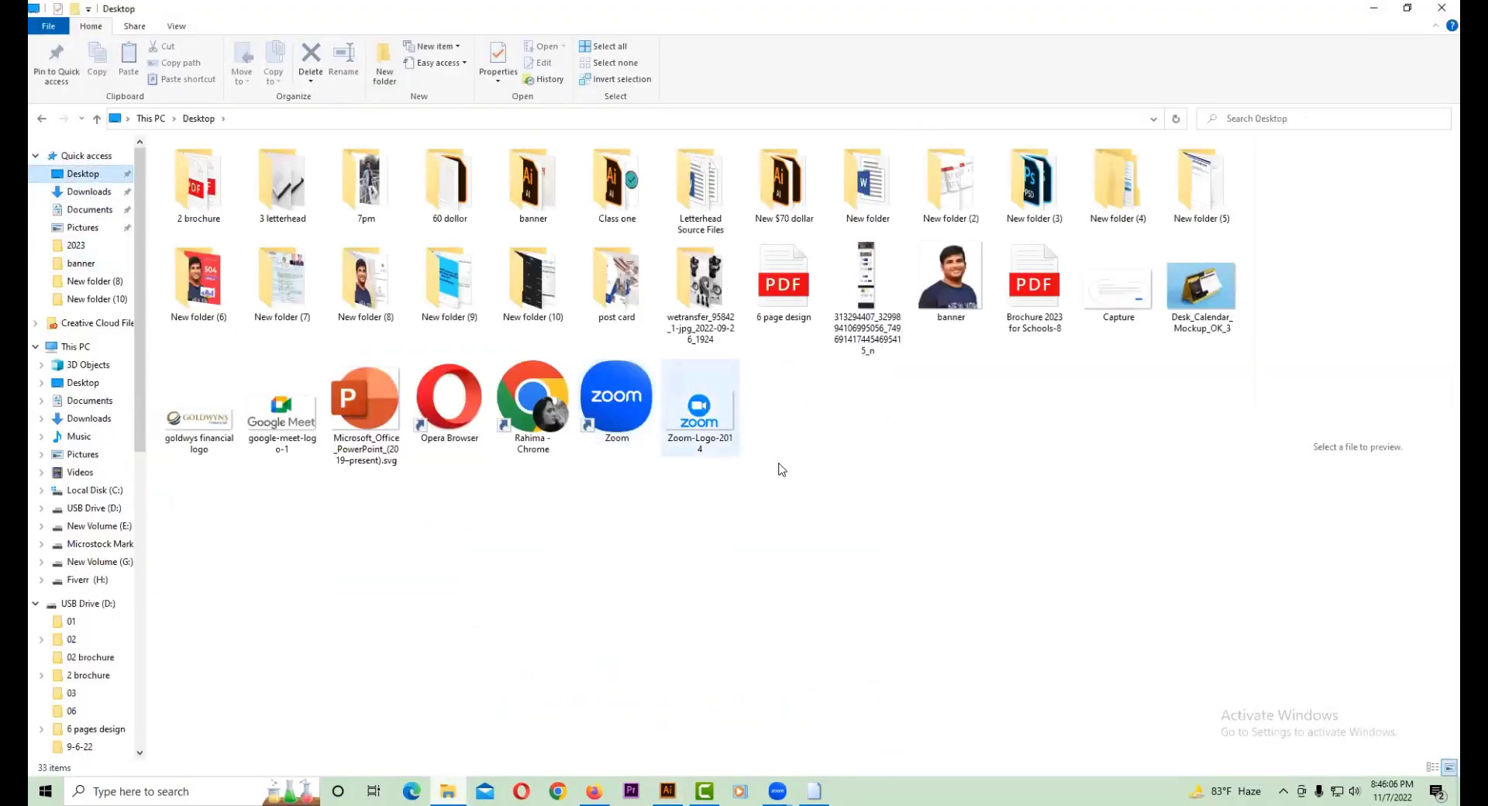
{"action": "double_click", "coordinate": [632, 204]}
{"action": "double_click", "coordinate": [311, 206]}
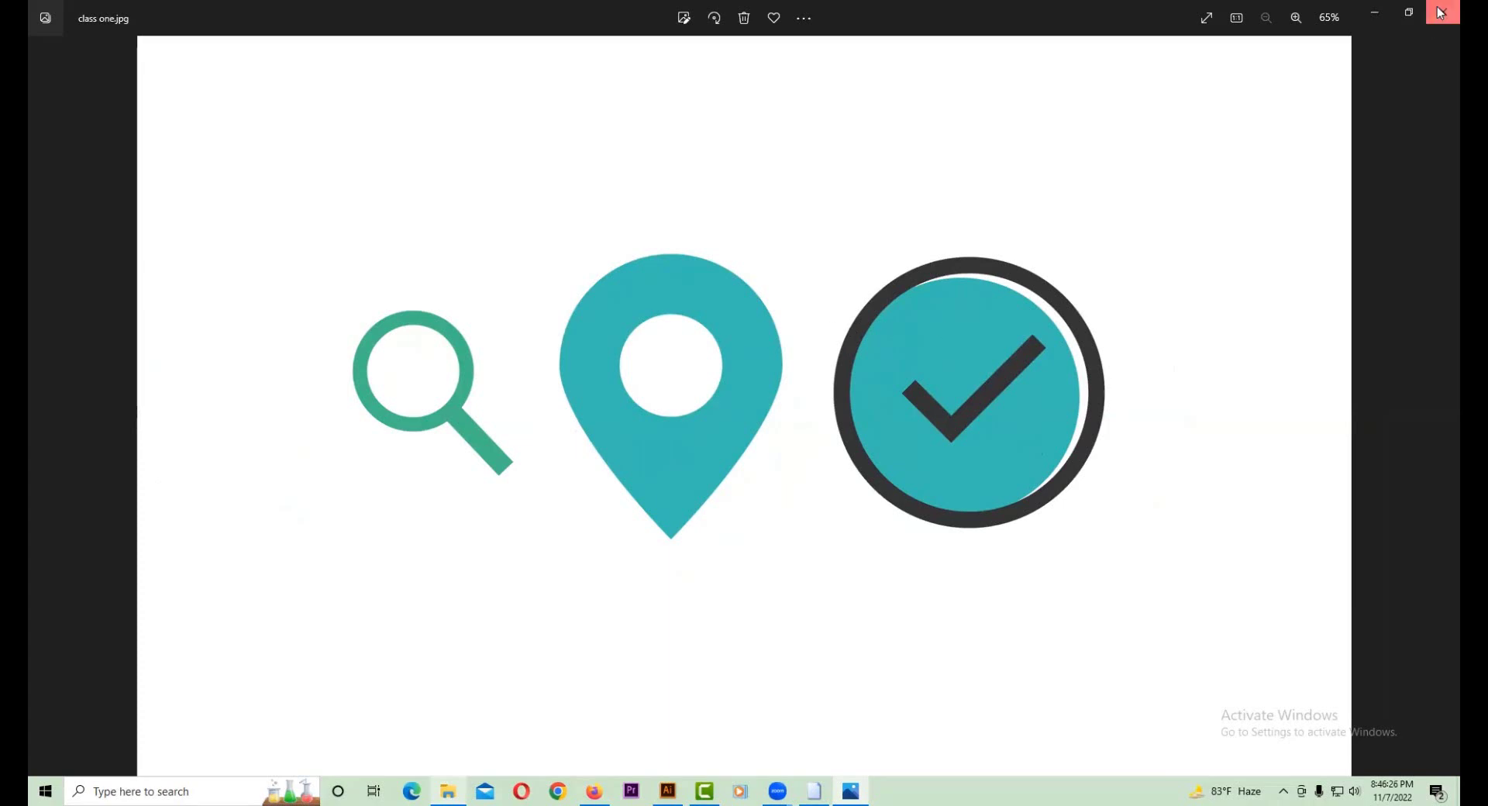
{"action": "left_click", "coordinate": [1442, 11]}
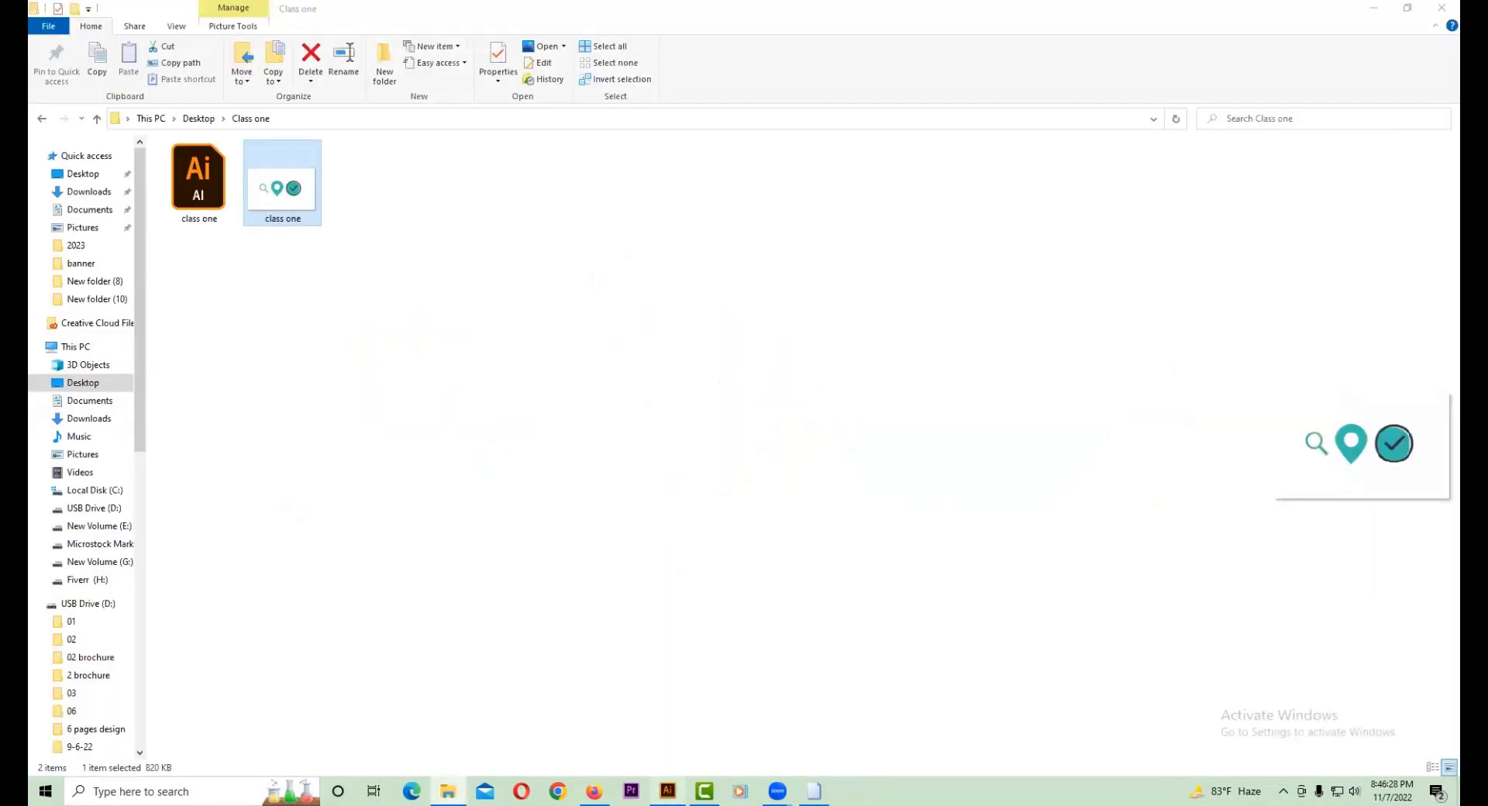
{"action": "left_click", "coordinate": [667, 791]}
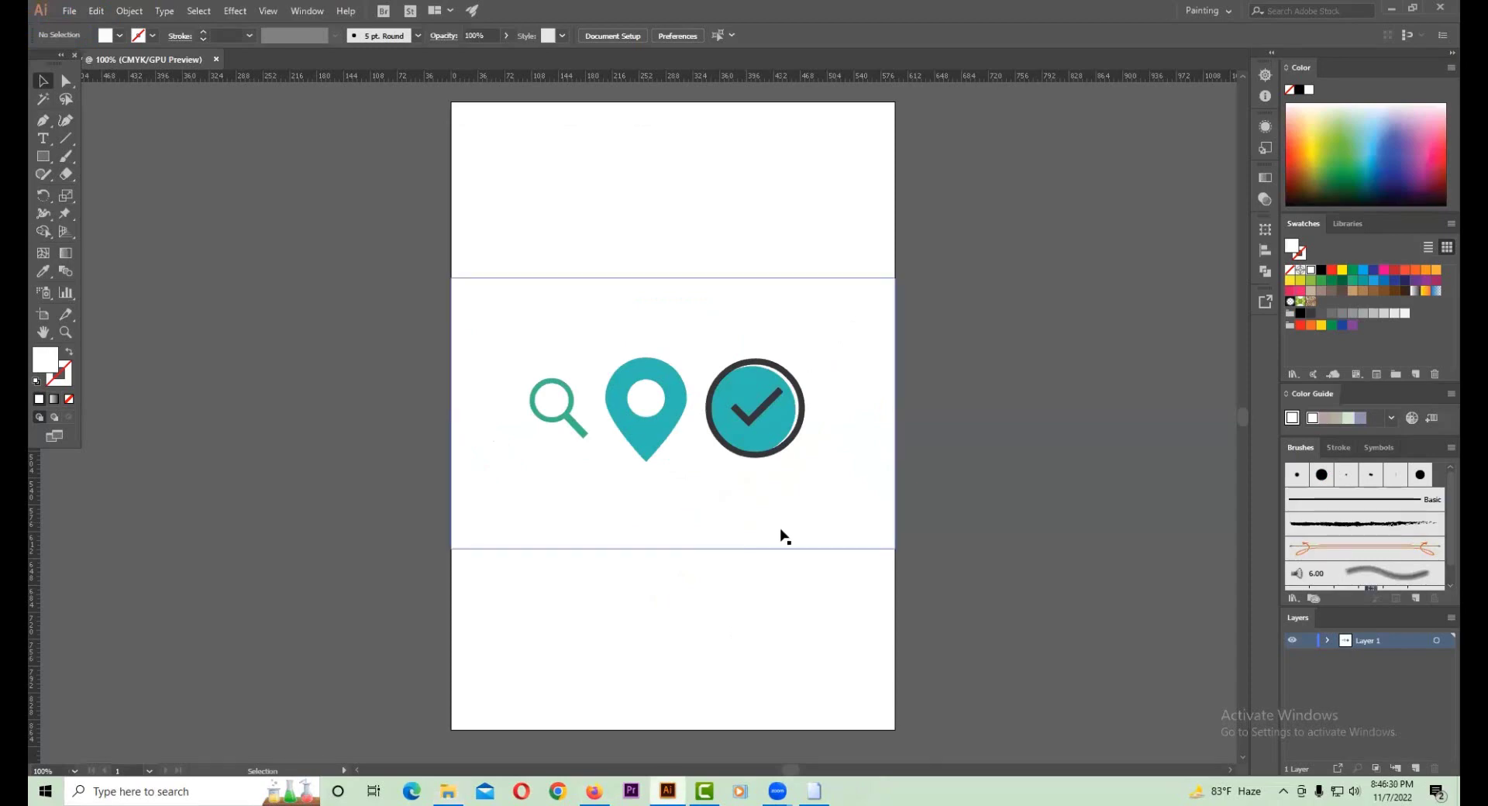
{"action": "left_click", "coordinate": [481, 289]}
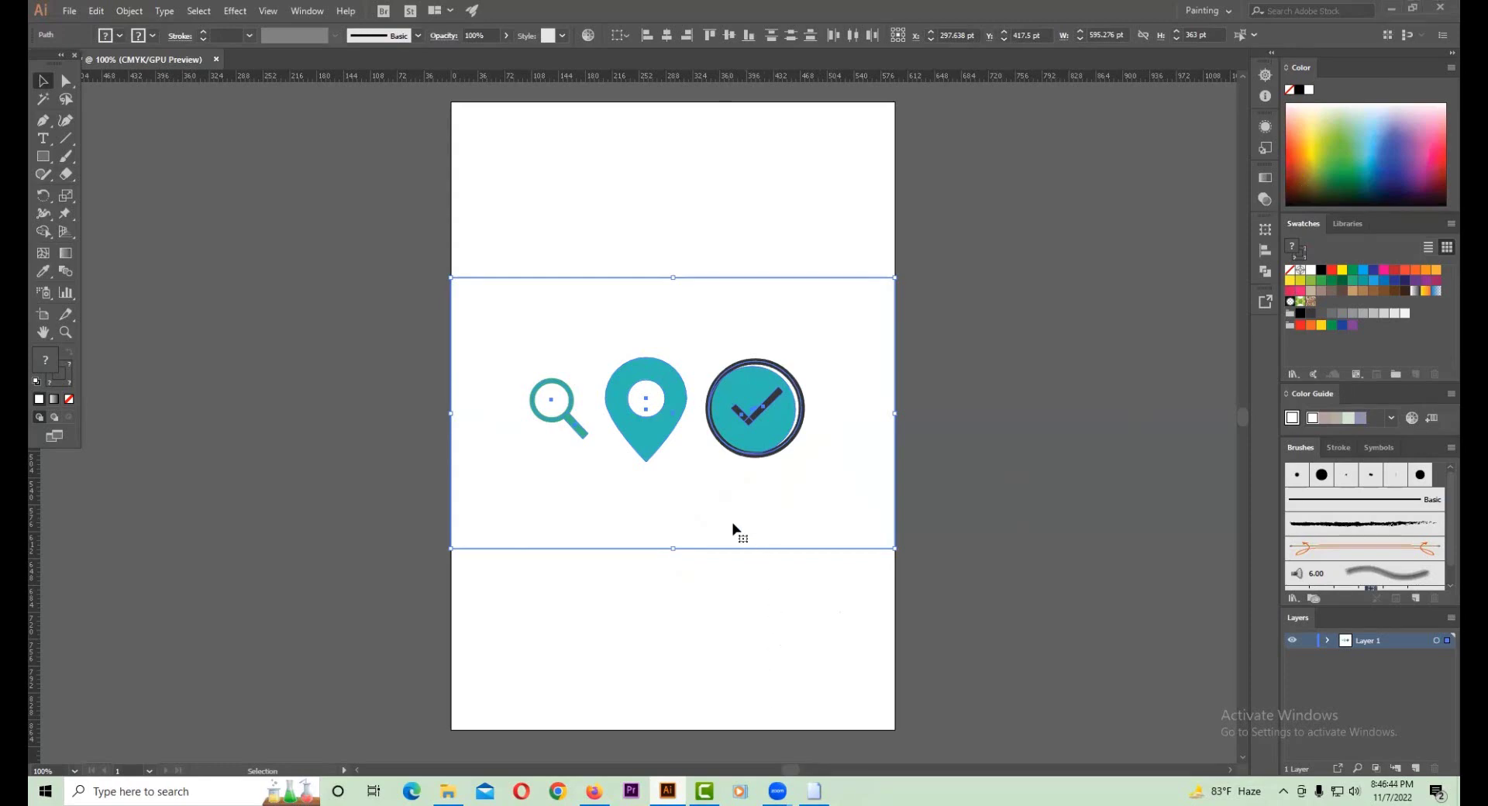
{"action": "left_click", "coordinate": [748, 252]}
{"action": "mouse_move", "coordinate": [500, 221]}
{"action": "left_mouse_down"}
{"action": "mouse_move", "coordinate": [716, 318]}
{"action": "mouse_move", "coordinate": [738, 209]}
{"action": "left_mouse_up"}
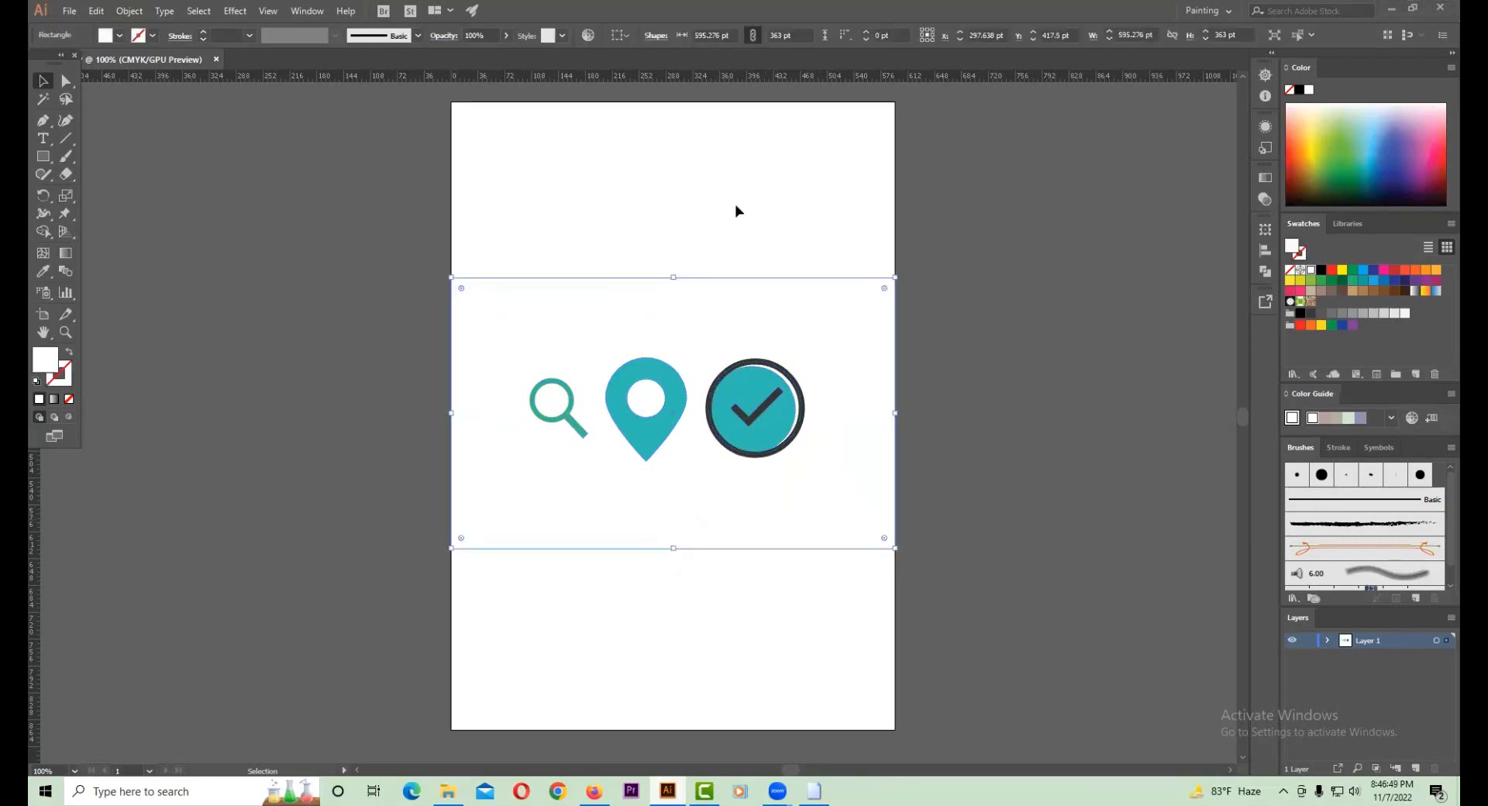
{"action": "left_click", "coordinate": [737, 209]}
{"action": "left_click_drag", "start_coordinate": [597, 233], "coordinate": [1030, 481]}
{"action": "left_click", "coordinate": [1029, 480]}
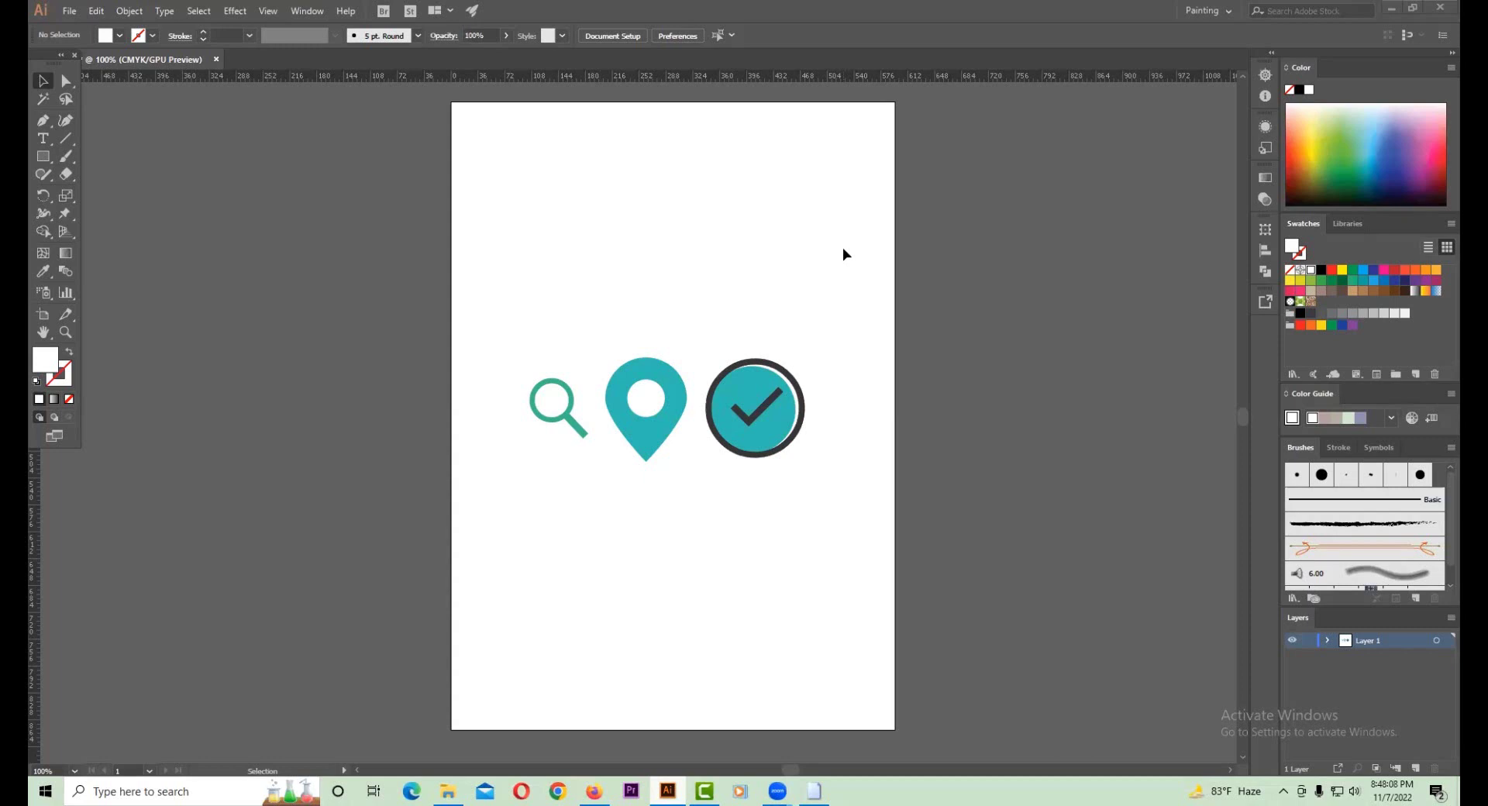
{"action": "left_click", "coordinate": [1355, 791]}
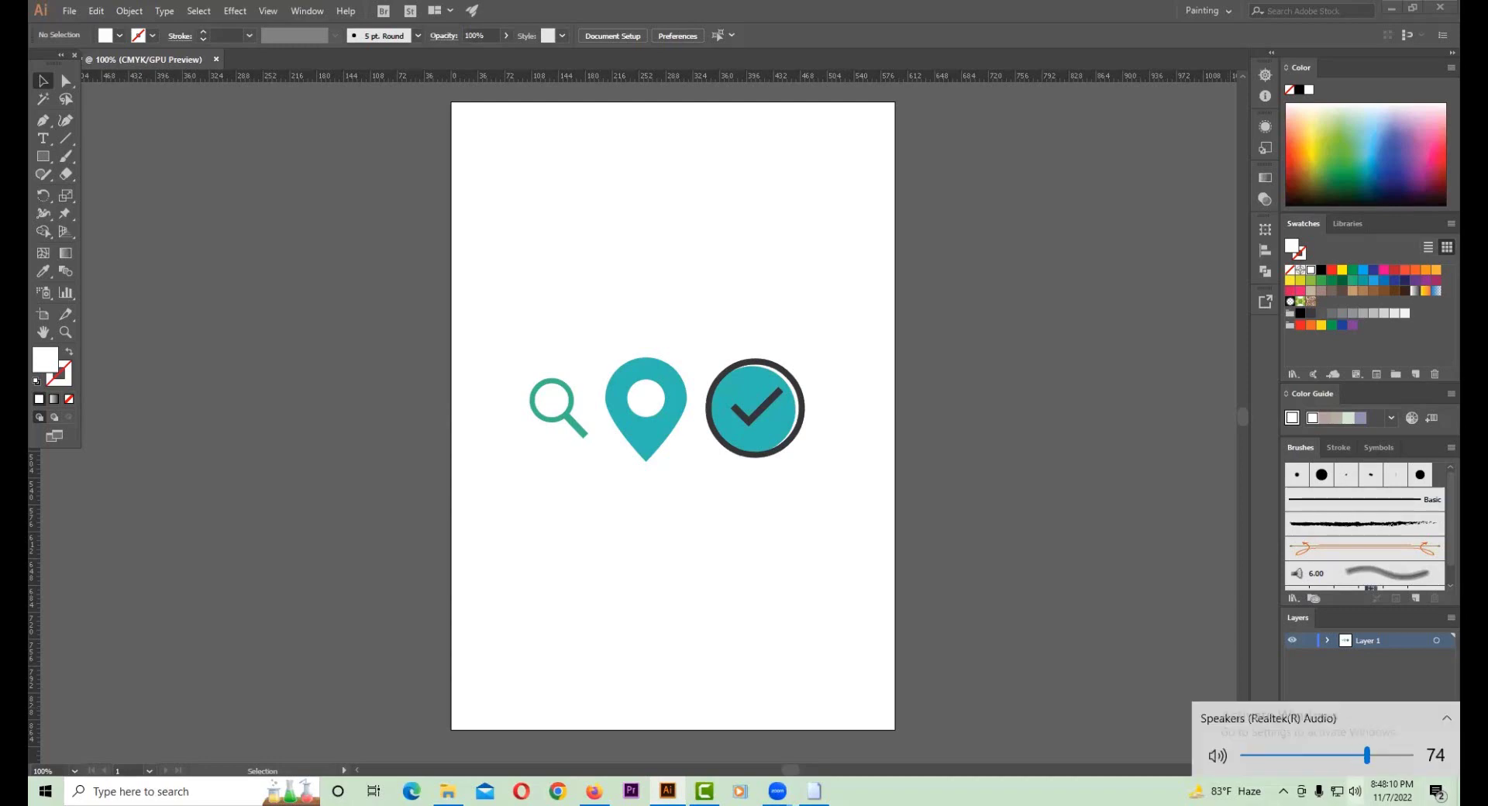
{"action": "scroll", "coordinate": [1355, 791], "scroll_direction": "up", "scroll_amount": 3}
{"action": "left_click", "coordinate": [843, 530]}
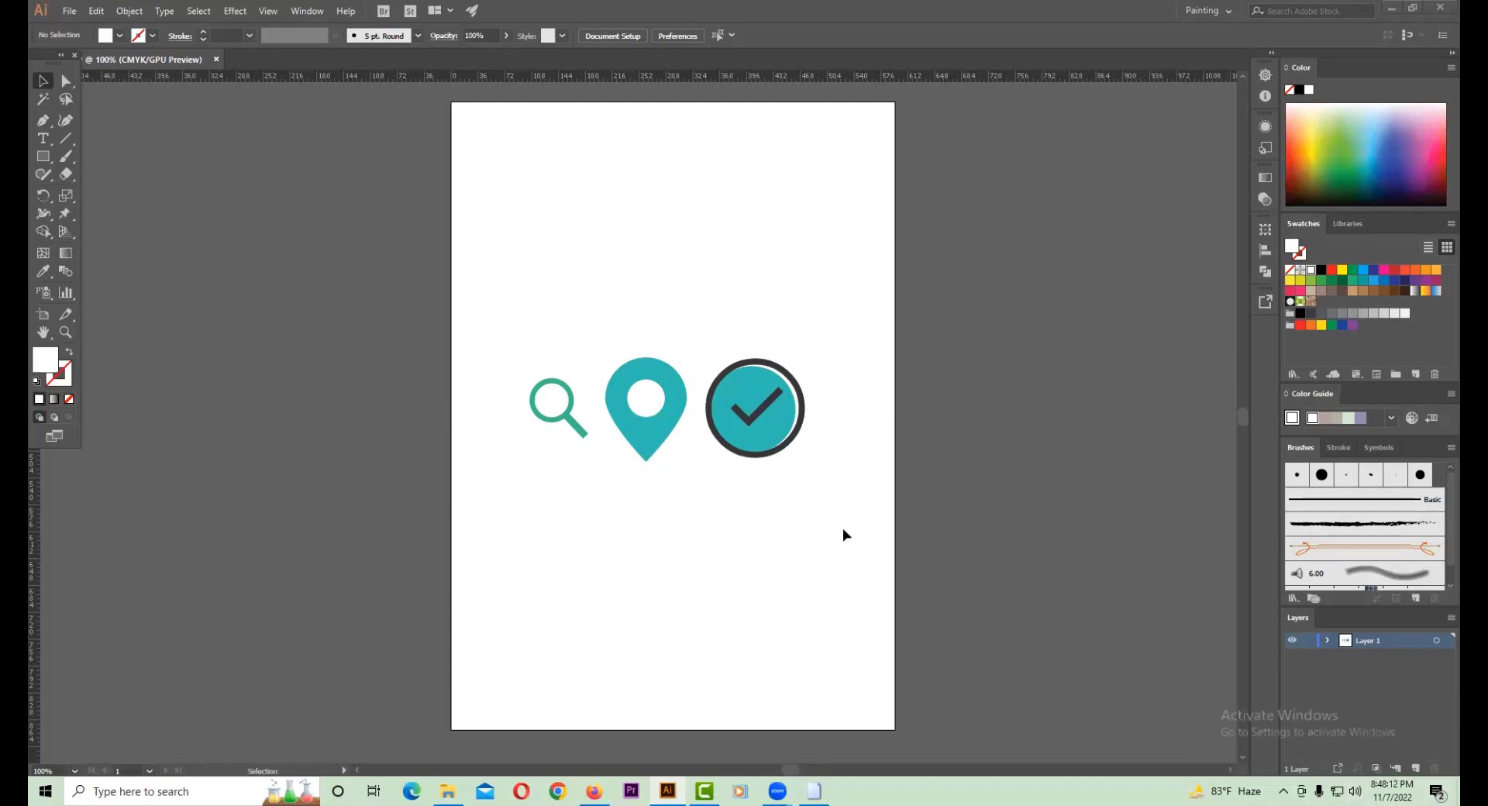